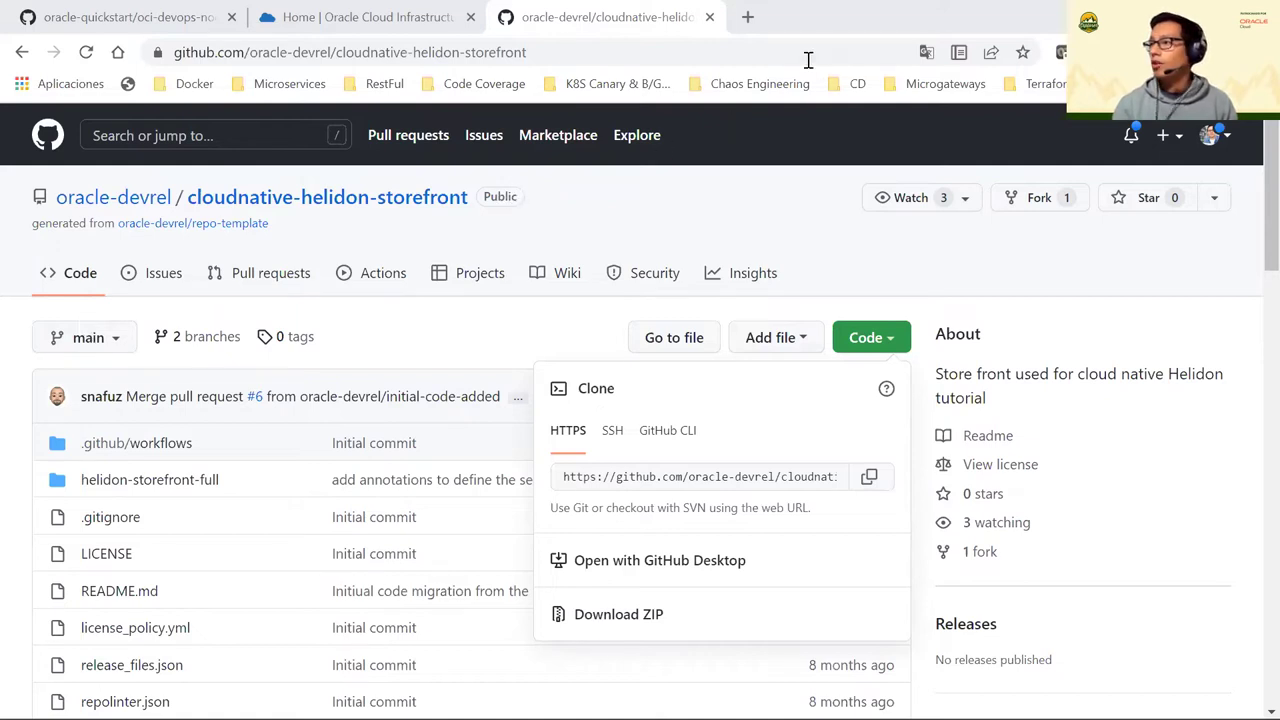
# Open the Pi Day 2022 DevOps workshop from its pasted bit.ly link in a new tab
pyautogui.click(748, 17)
pyautogui.write('http://bit.ly/piday-2022-devops-hol')
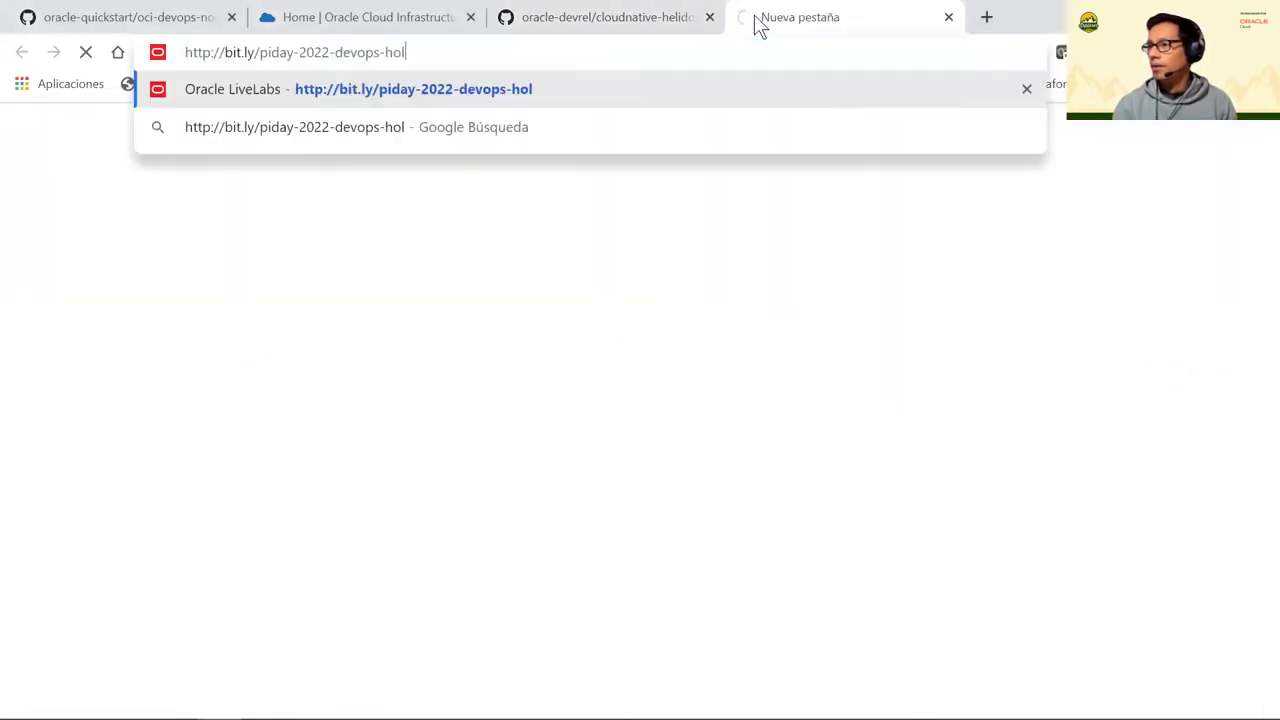
pyautogui.press('Return')
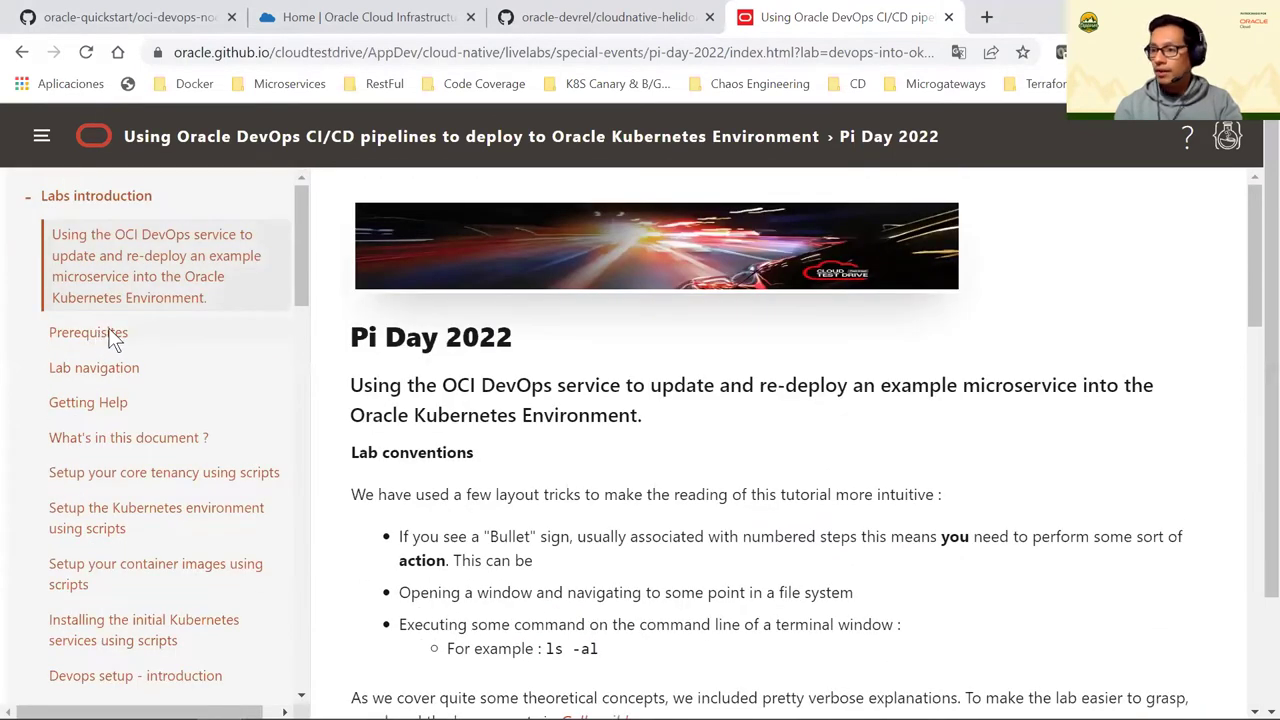
# Review the workshop introduction's Prerequisites, then collapse the Labs introduction section
pyautogui.click(206, 336)
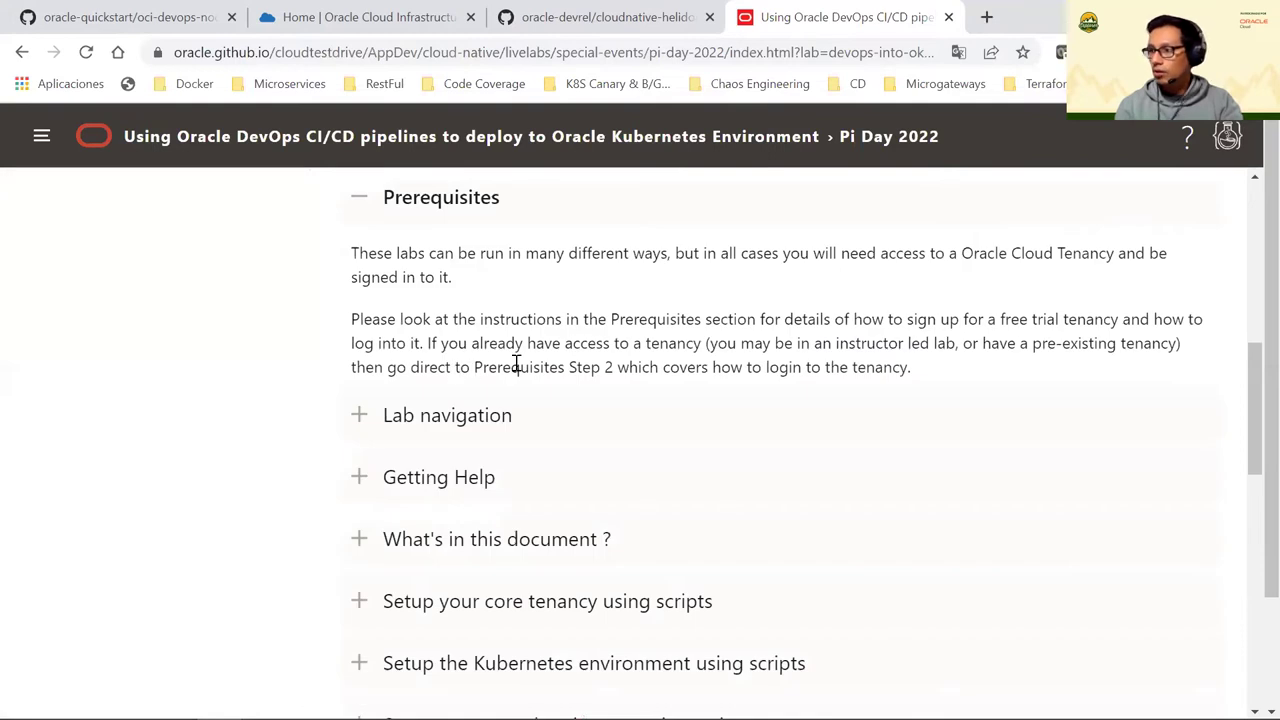
pyautogui.scroll(-7, 517, 370)
pyautogui.scroll(2, 532, 400)
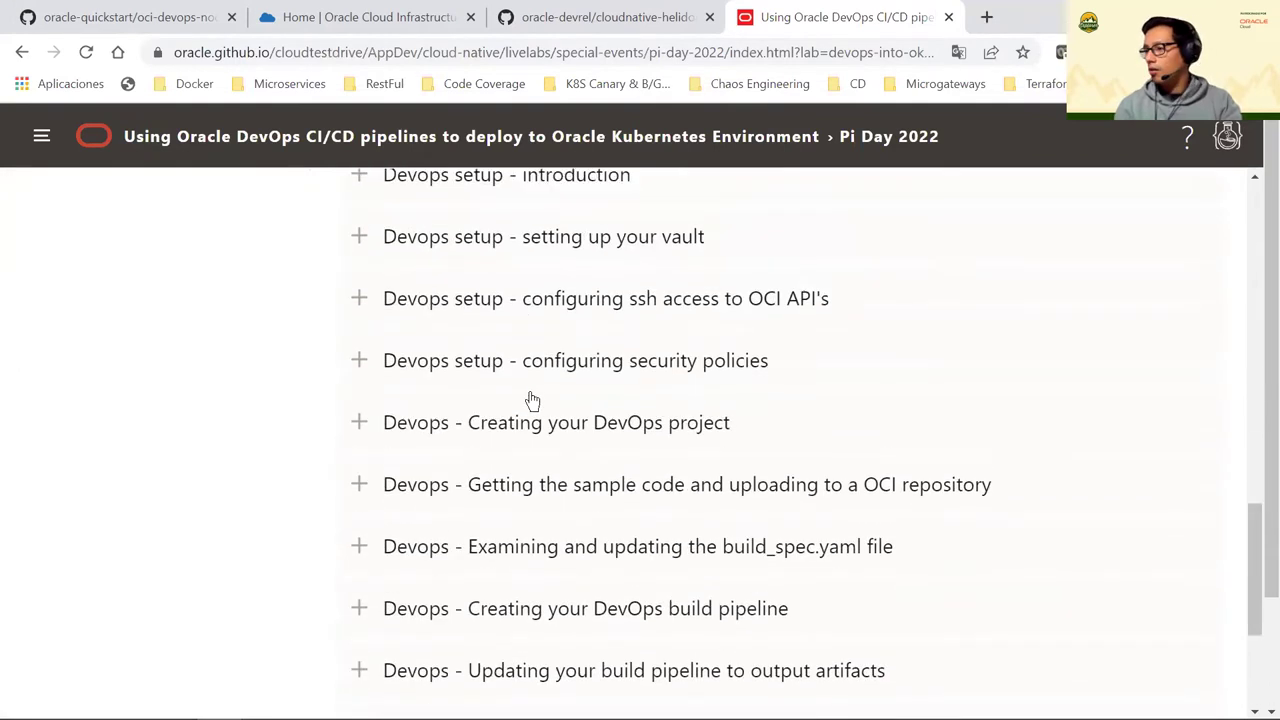
pyautogui.scroll(6, 532, 398)
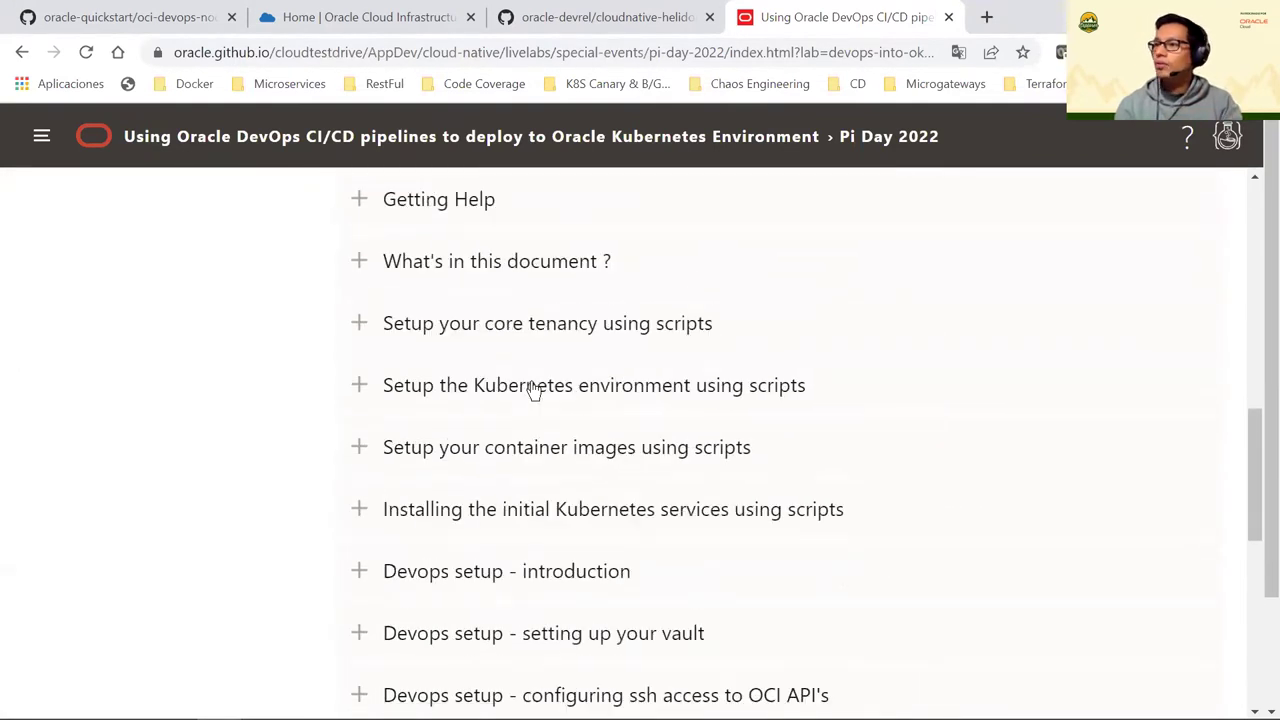
pyautogui.scroll(6, 186, 277)
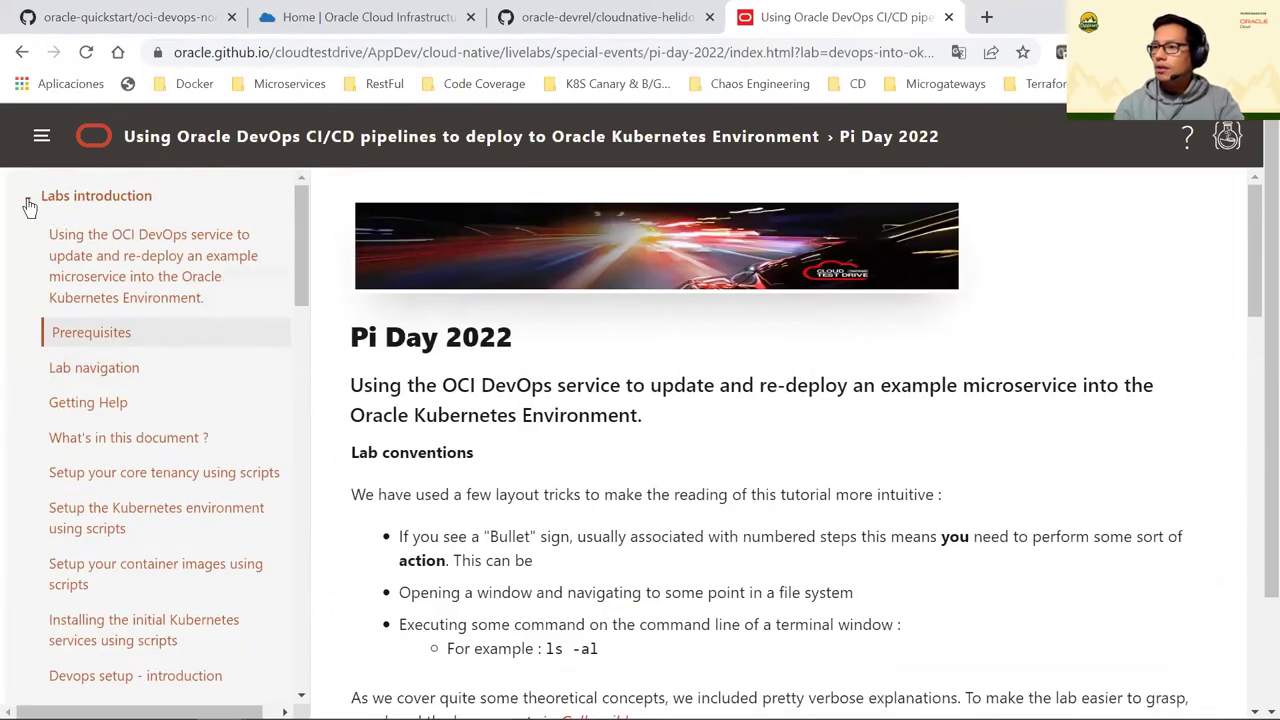
pyautogui.click(30, 202)
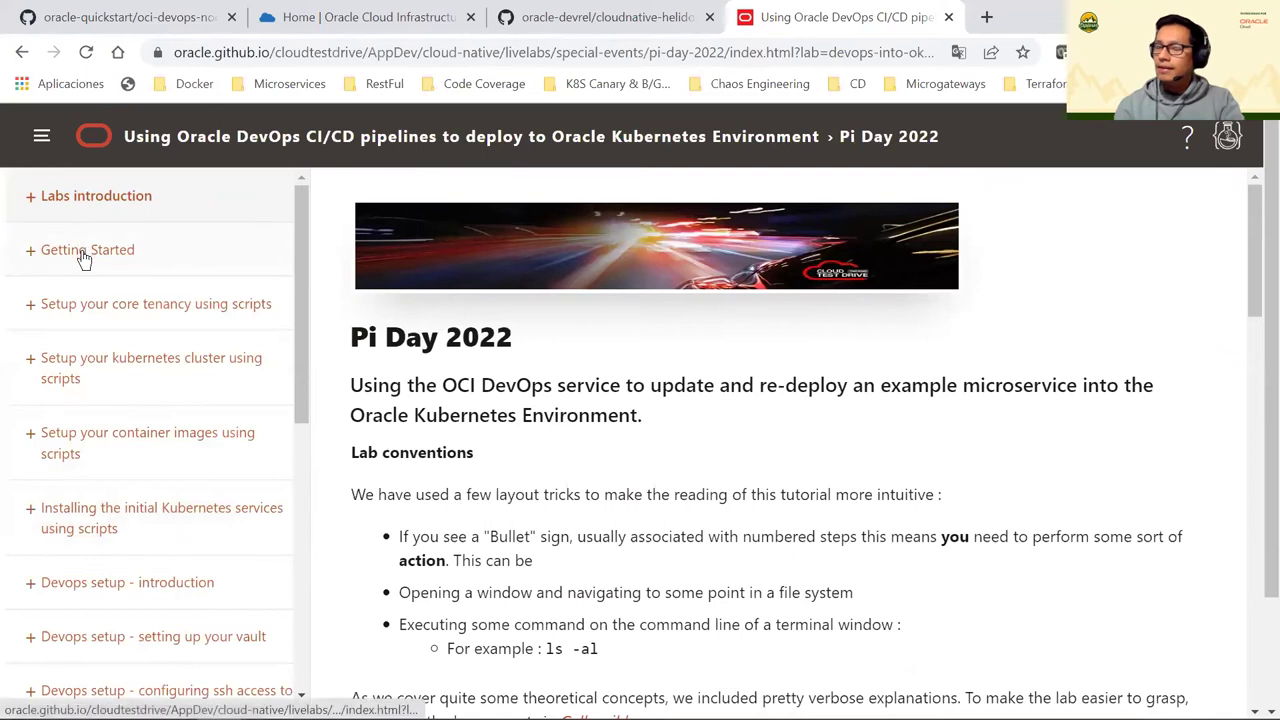
# Open the Getting Started Free Tier registration lab and read Task 1: Create Your Free Trial Account
pyautogui.click(84, 256)
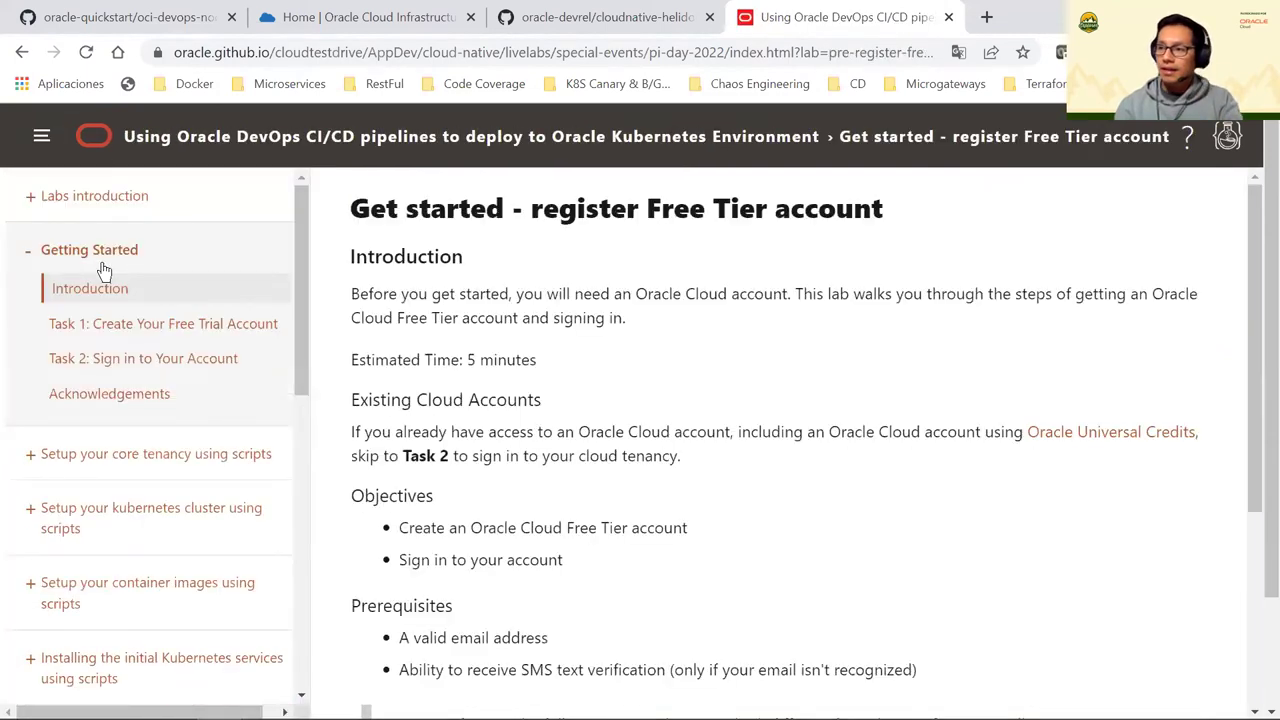
pyautogui.click(150, 326)
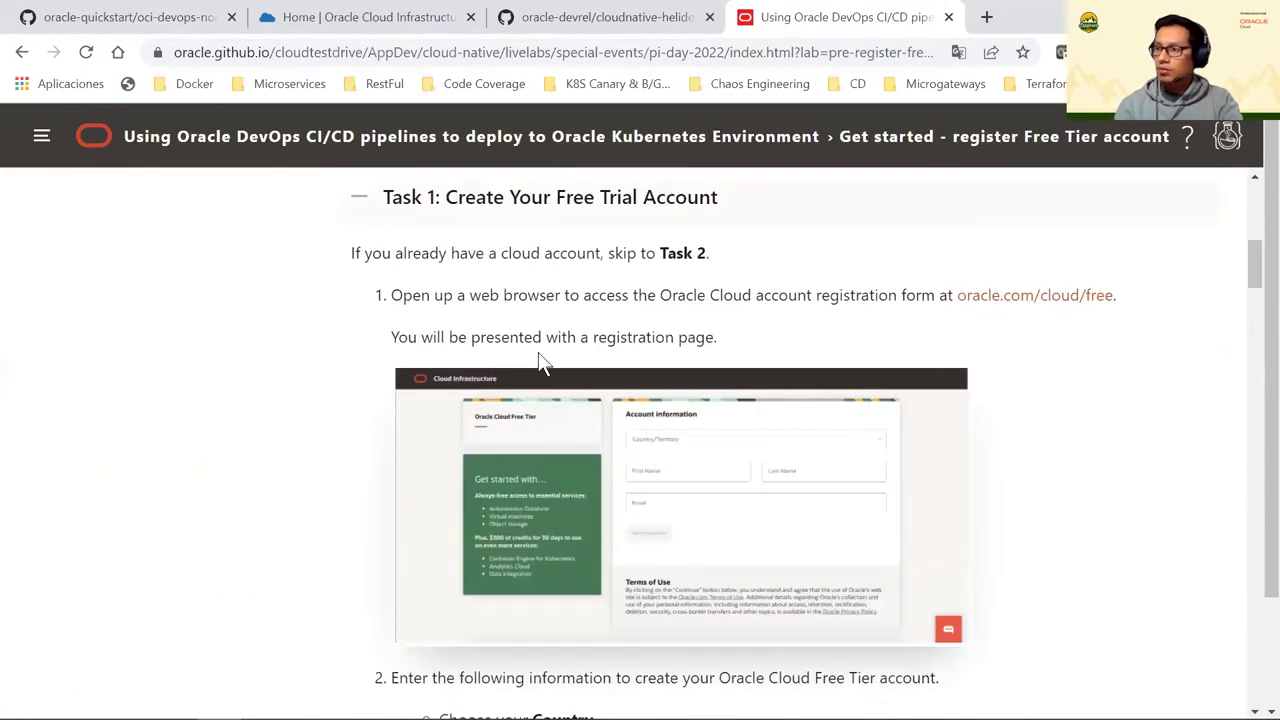
pyautogui.scroll(1, 545, 360)
pyautogui.scroll(-6, 570, 290)
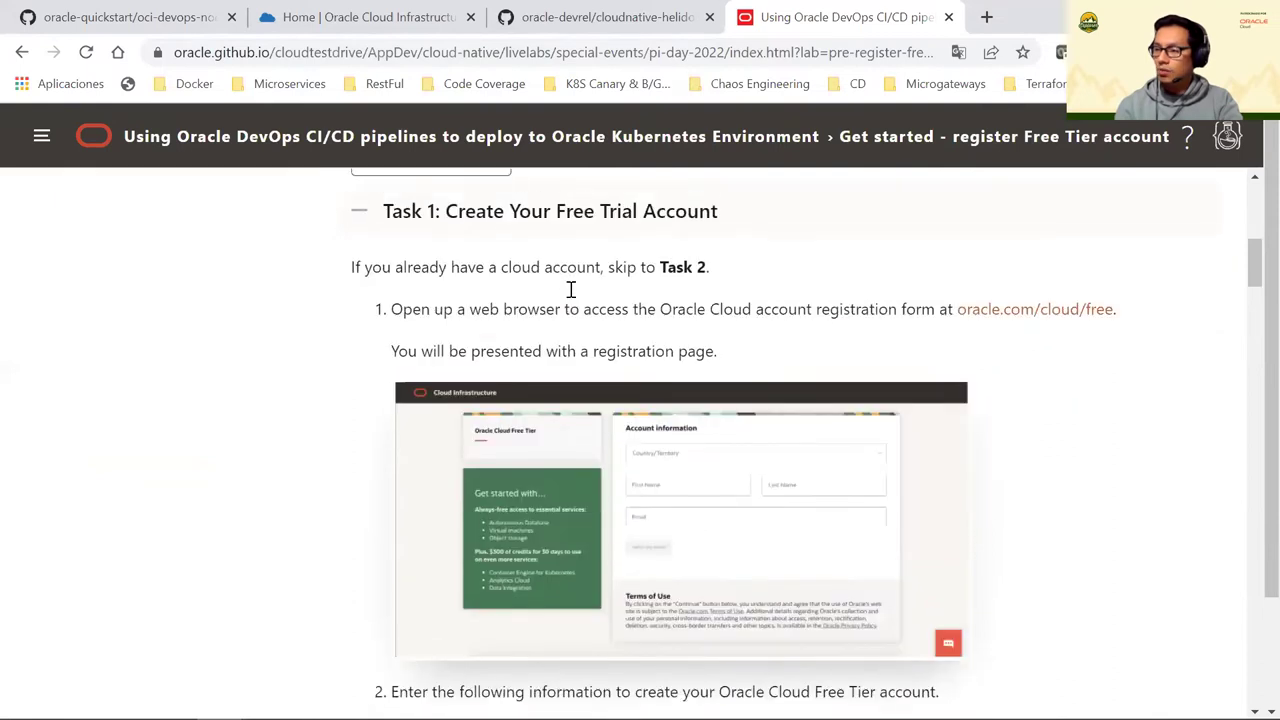
pyautogui.scroll(1, 543, 406)
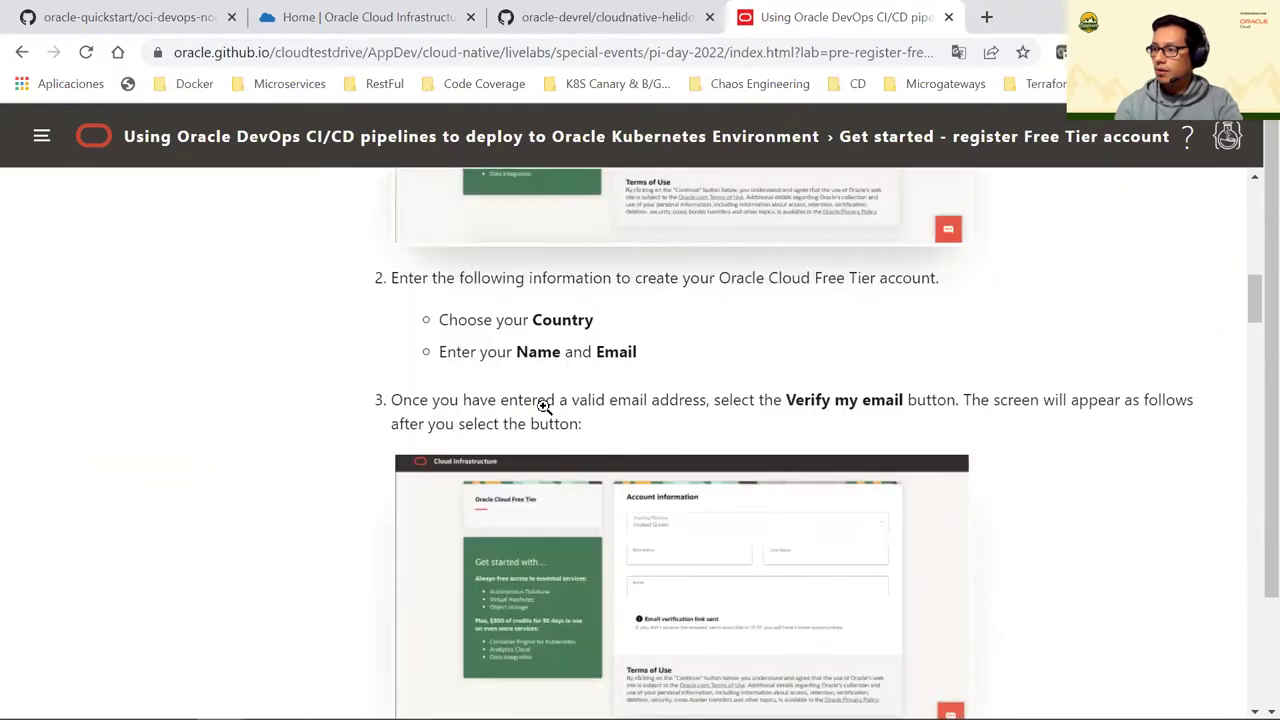
pyautogui.scroll(-4, 543, 406)
pyautogui.scroll(-3, 543, 406)
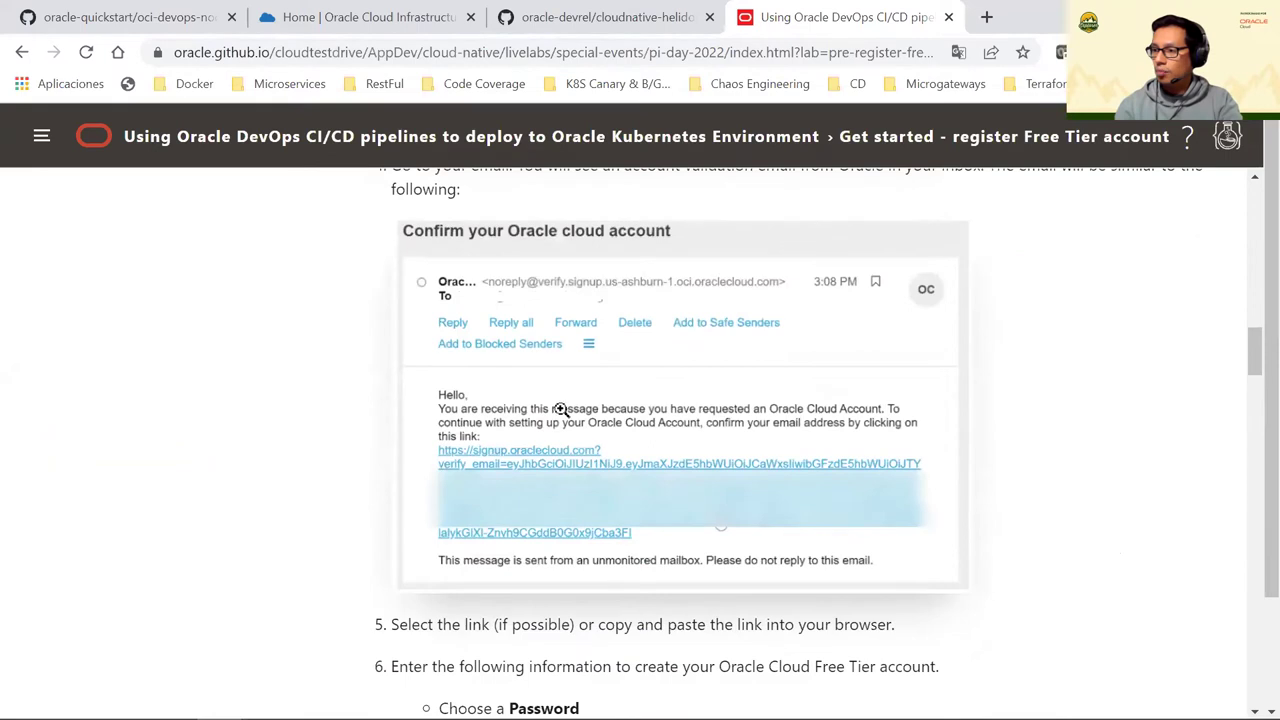
pyautogui.scroll(-3, 563, 408)
pyautogui.scroll(1, 586, 283)
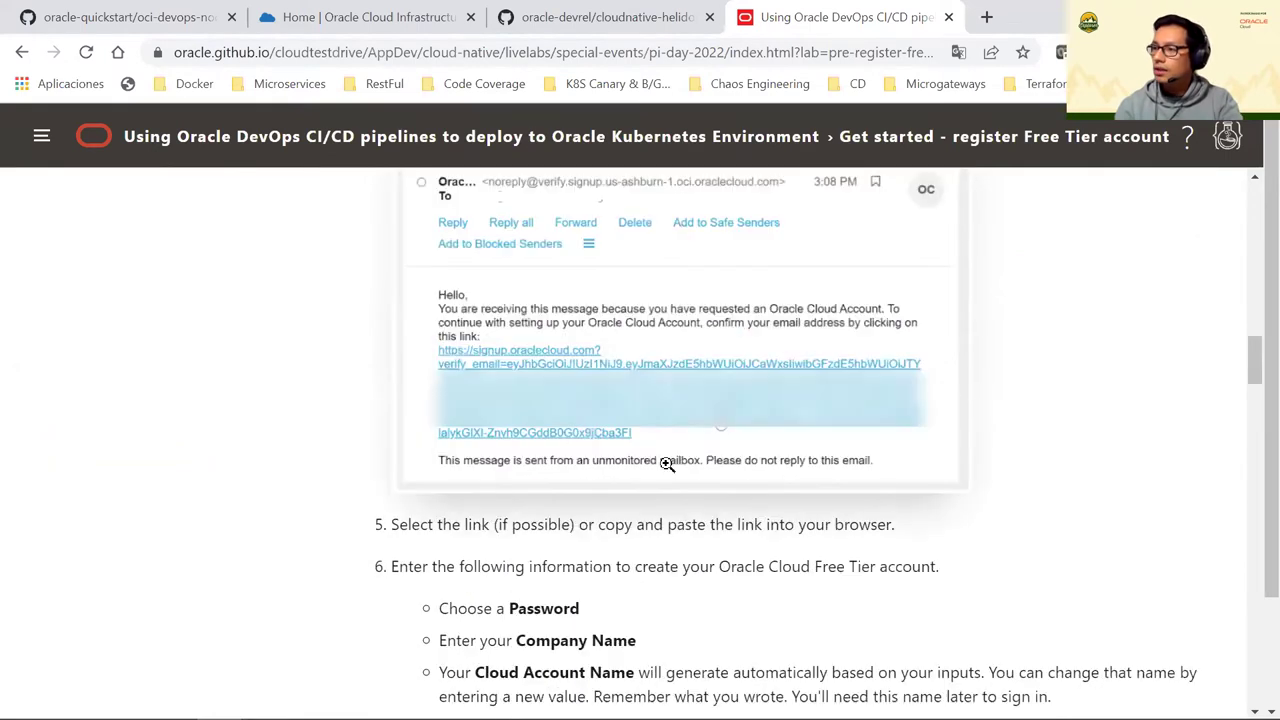
pyautogui.scroll(-5, 566, 388)
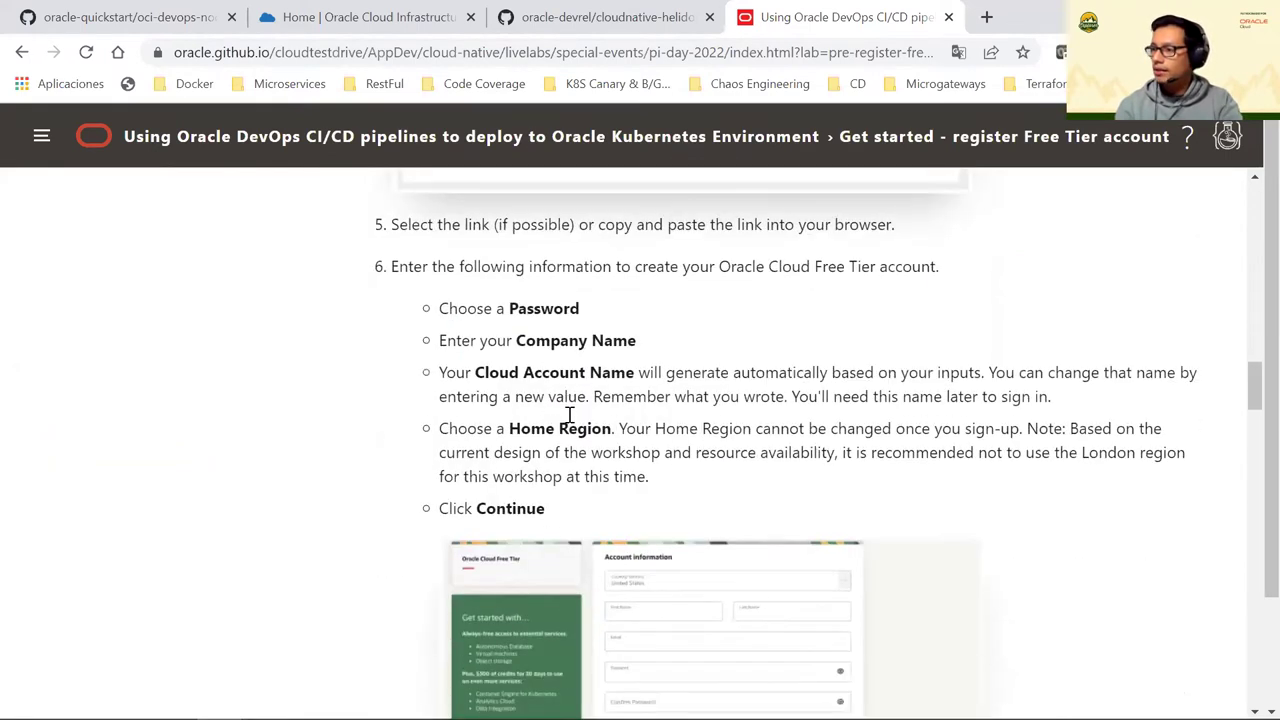
pyautogui.scroll(-6, 621, 412)
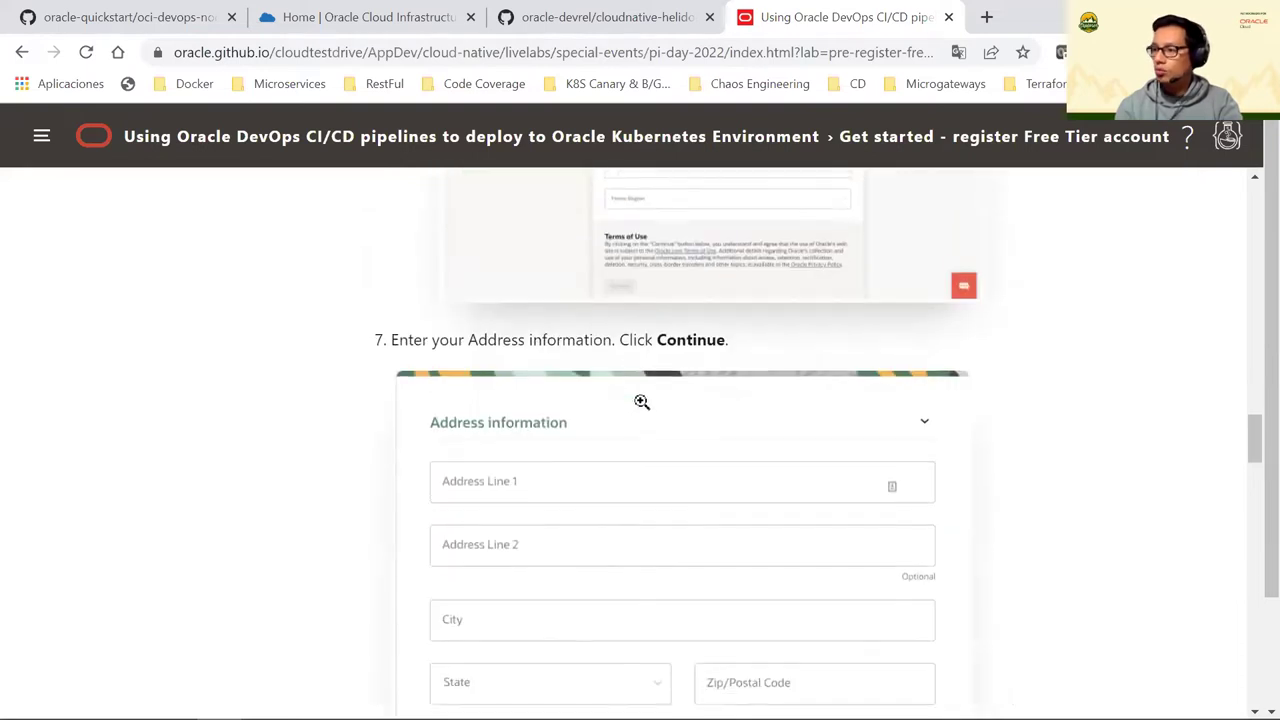
pyautogui.scroll(10, 352, 340)
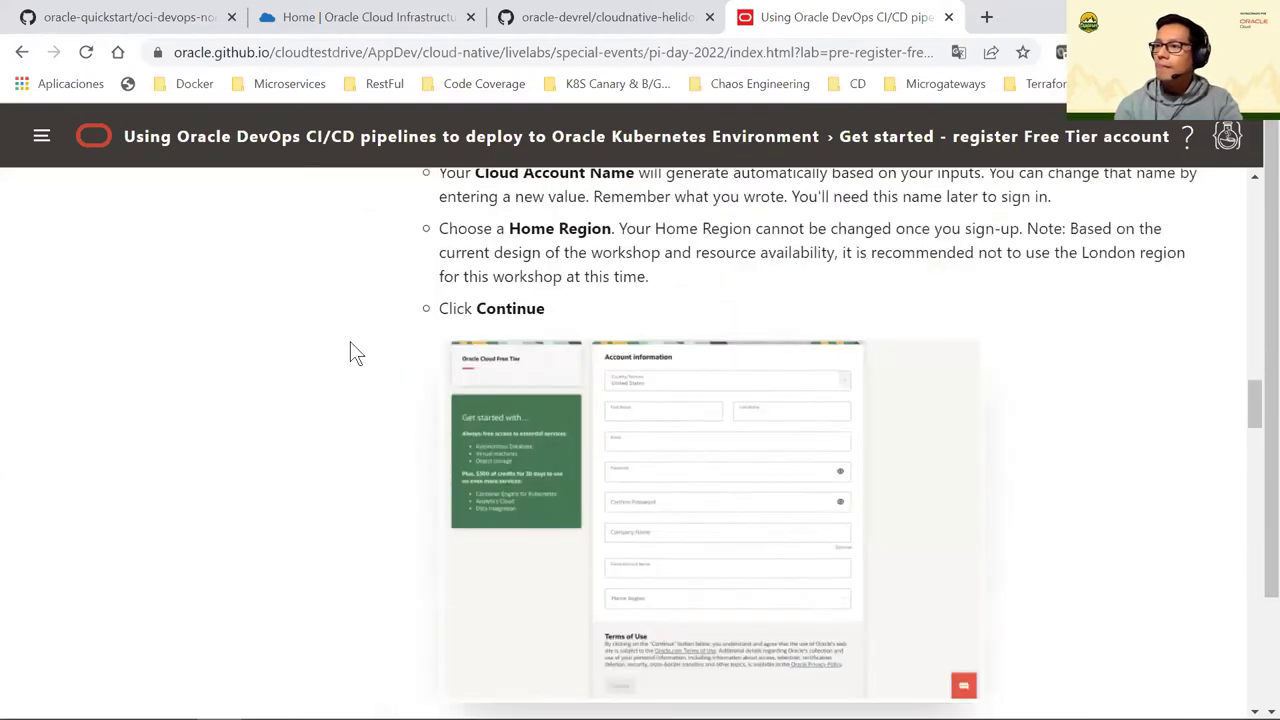
pyautogui.scroll(12, 351, 342)
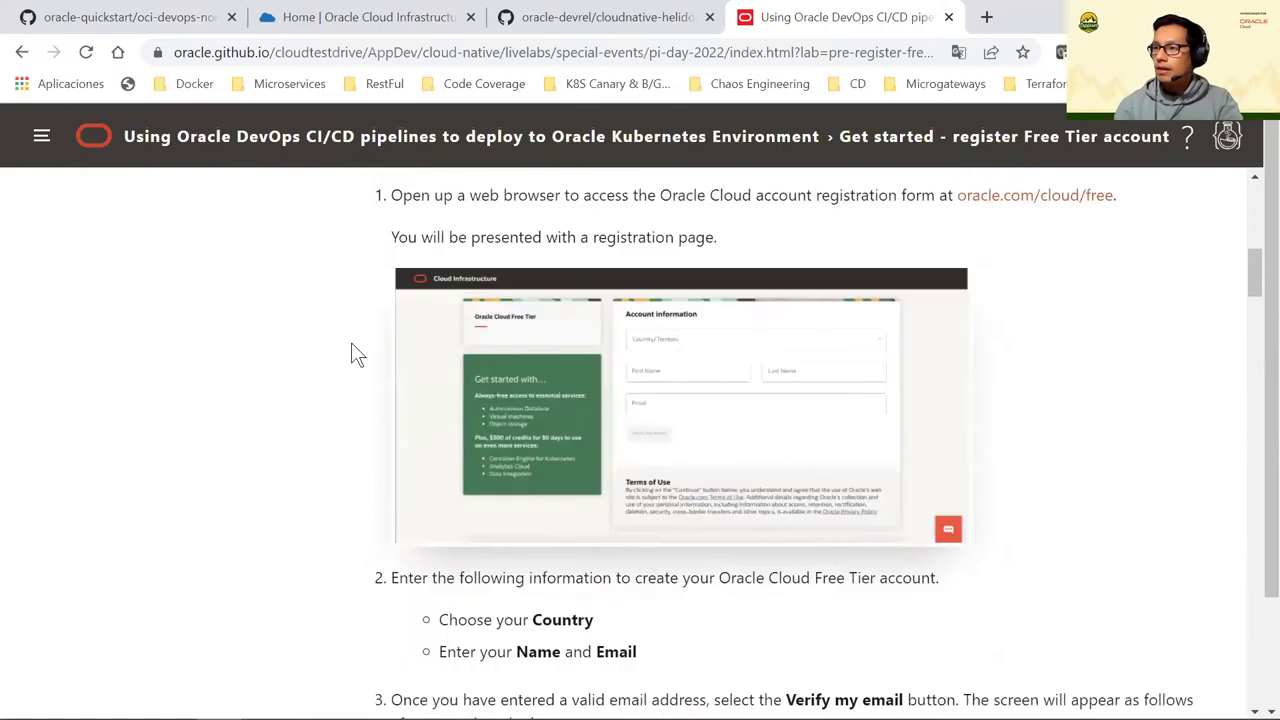
pyautogui.scroll(3, 319, 330)
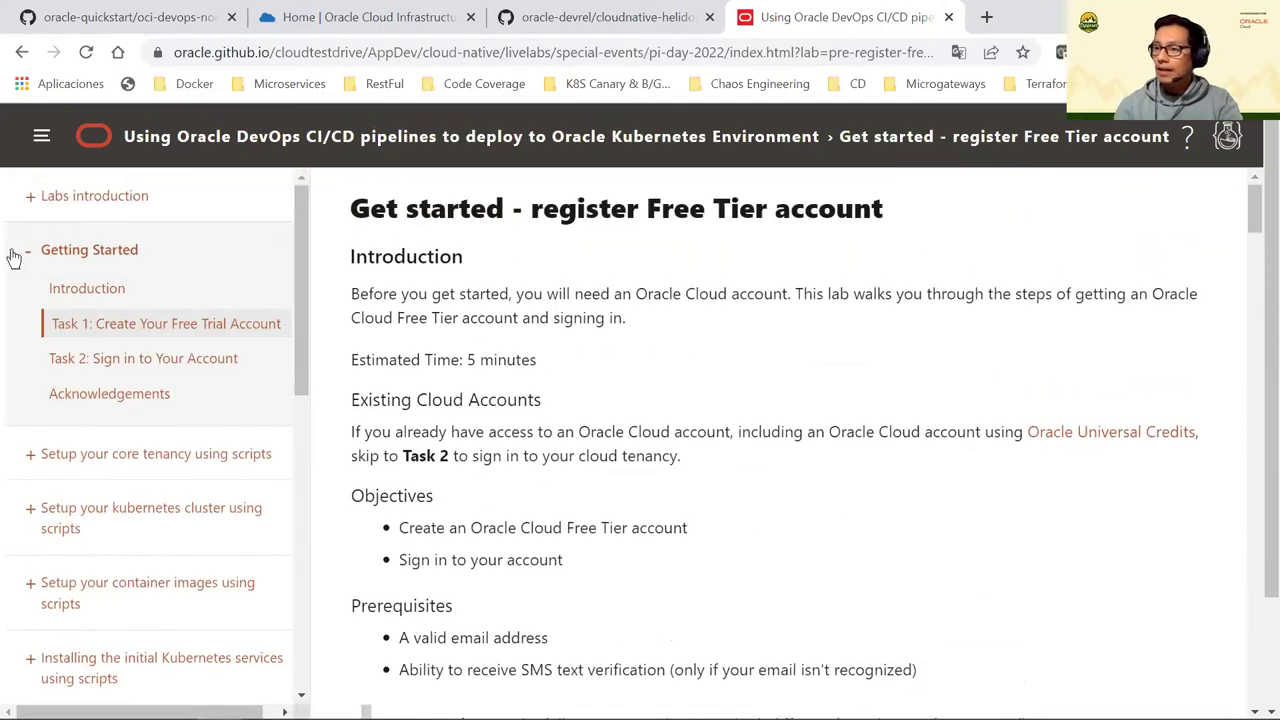
pyautogui.click(33, 262)
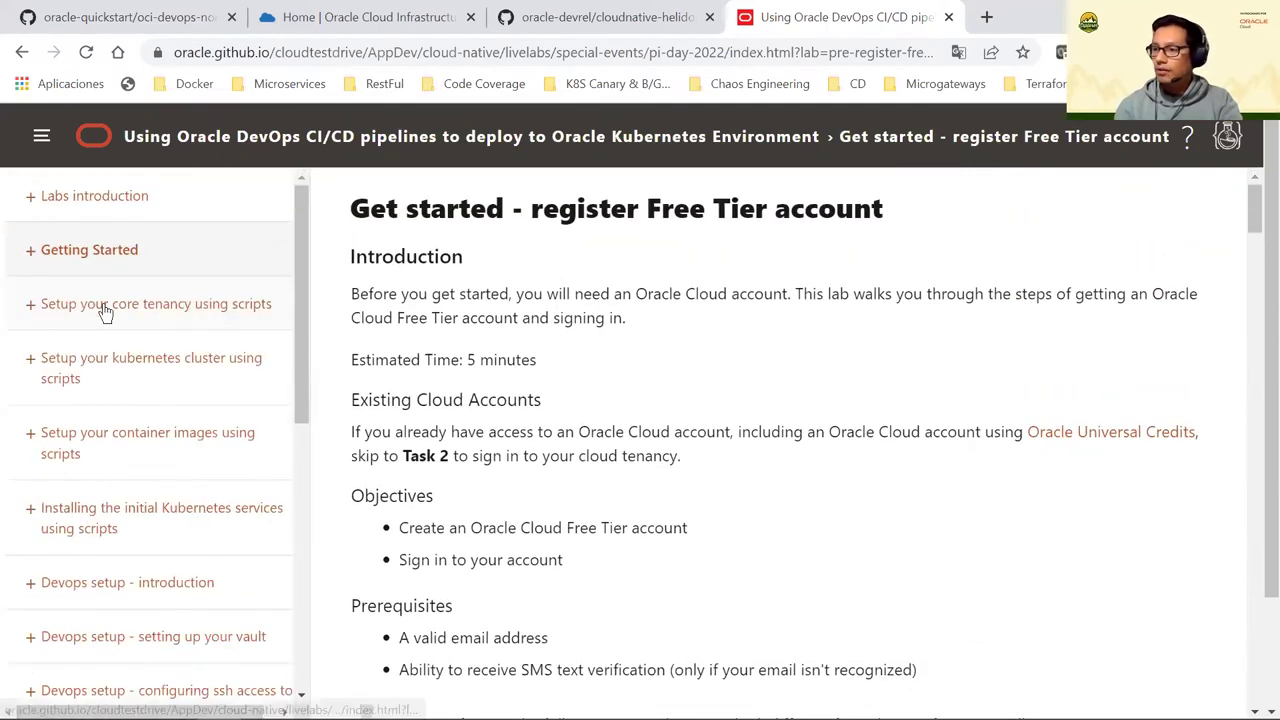
# Read the core tenancy scripts lab's Task 1 (latest scripts) and Task 2 (step certificate tools)
pyautogui.click(88, 312)
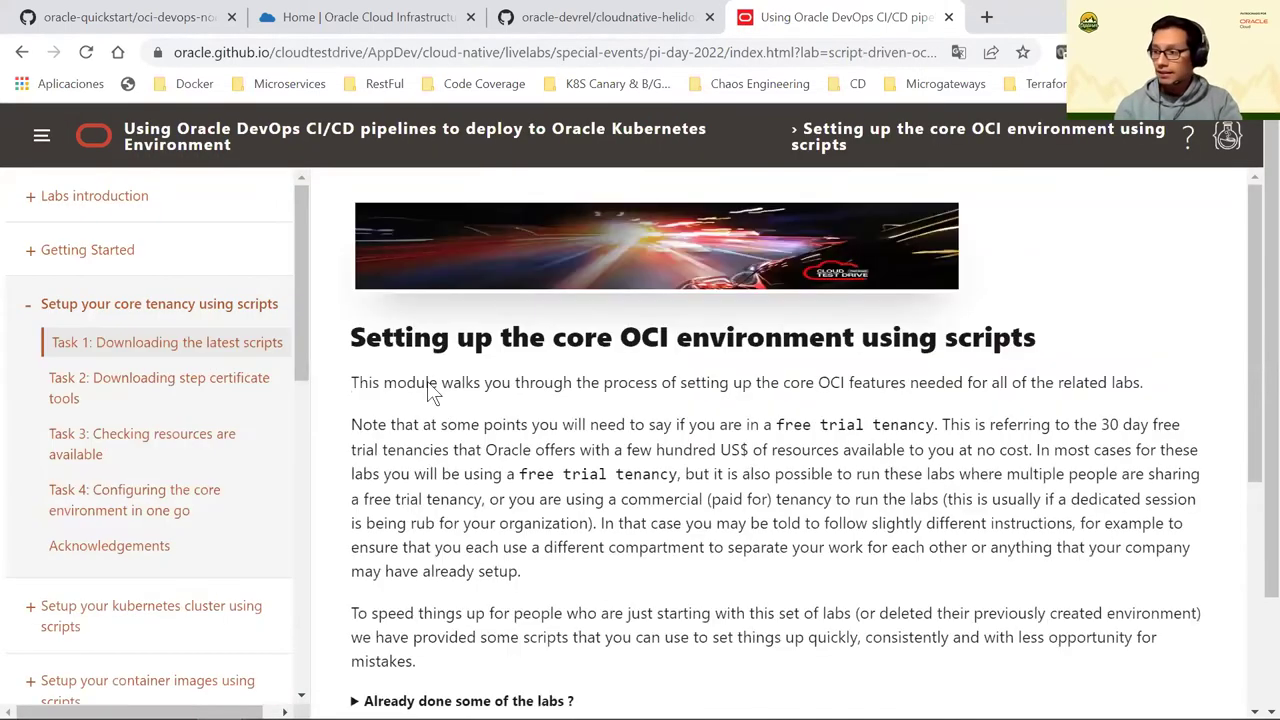
pyautogui.scroll(-3, 538, 463)
pyautogui.scroll(-2, 540, 460)
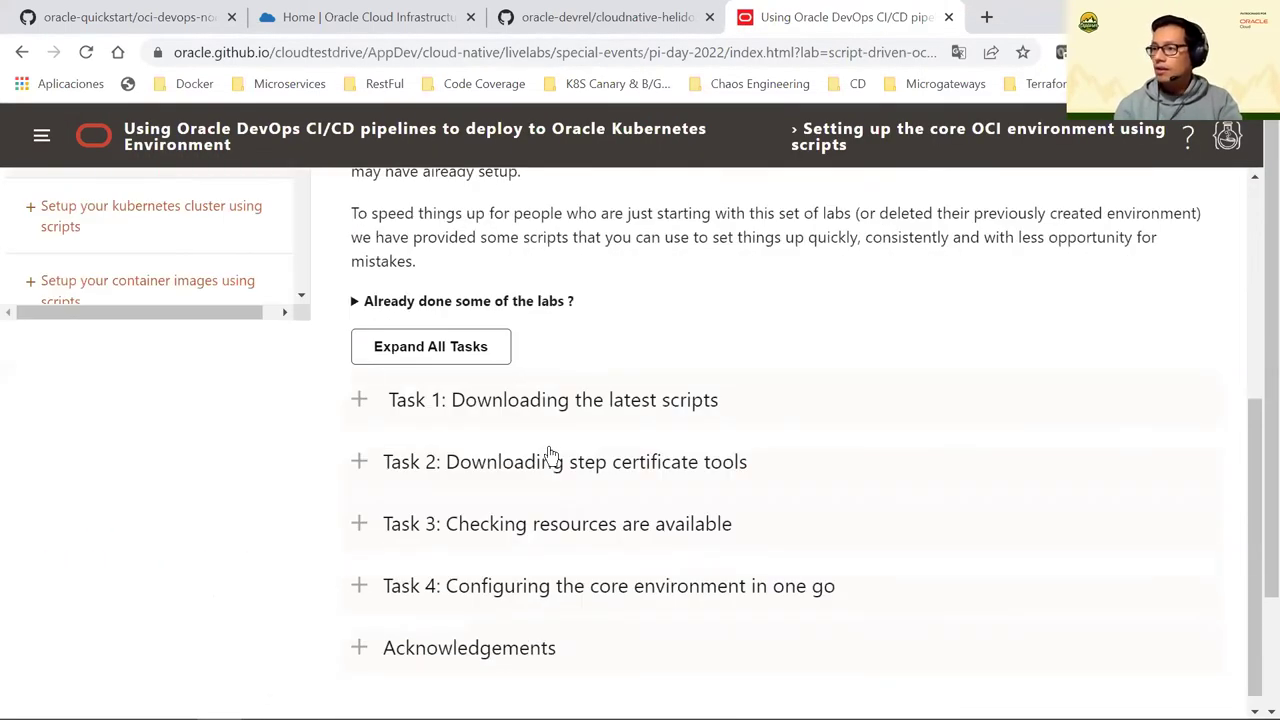
pyautogui.scroll(1, 575, 463)
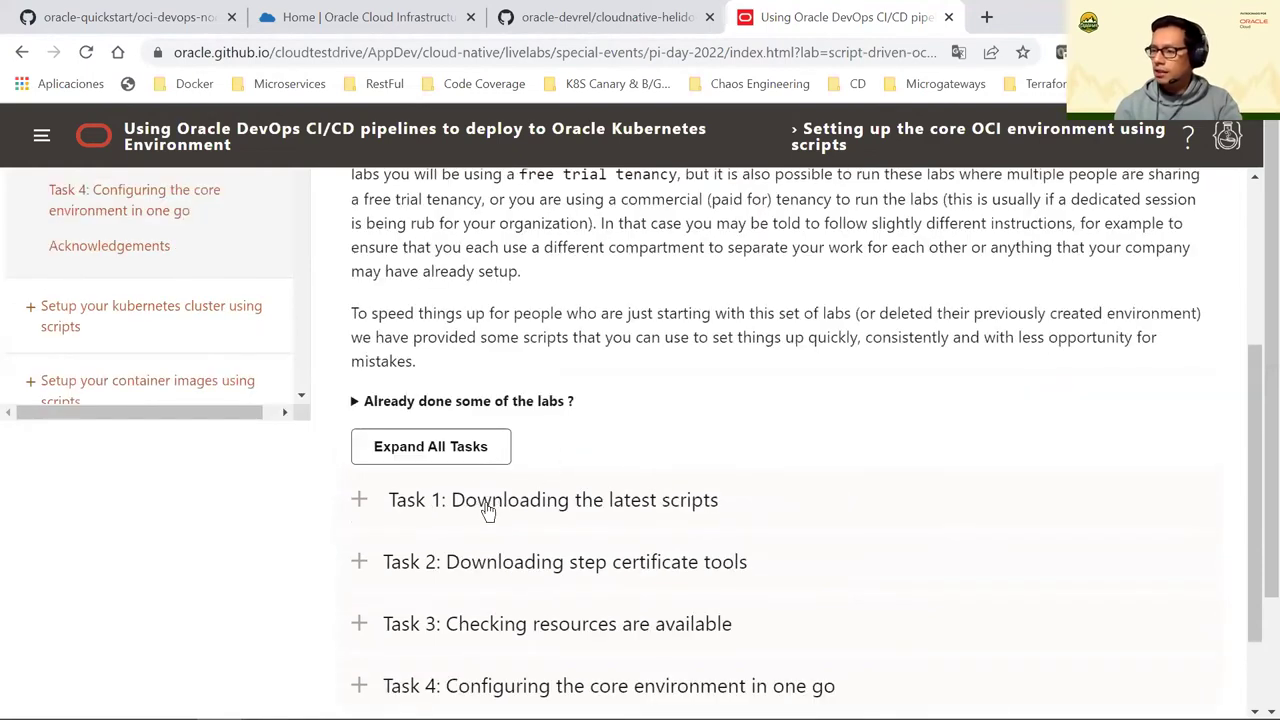
pyautogui.click(363, 502)
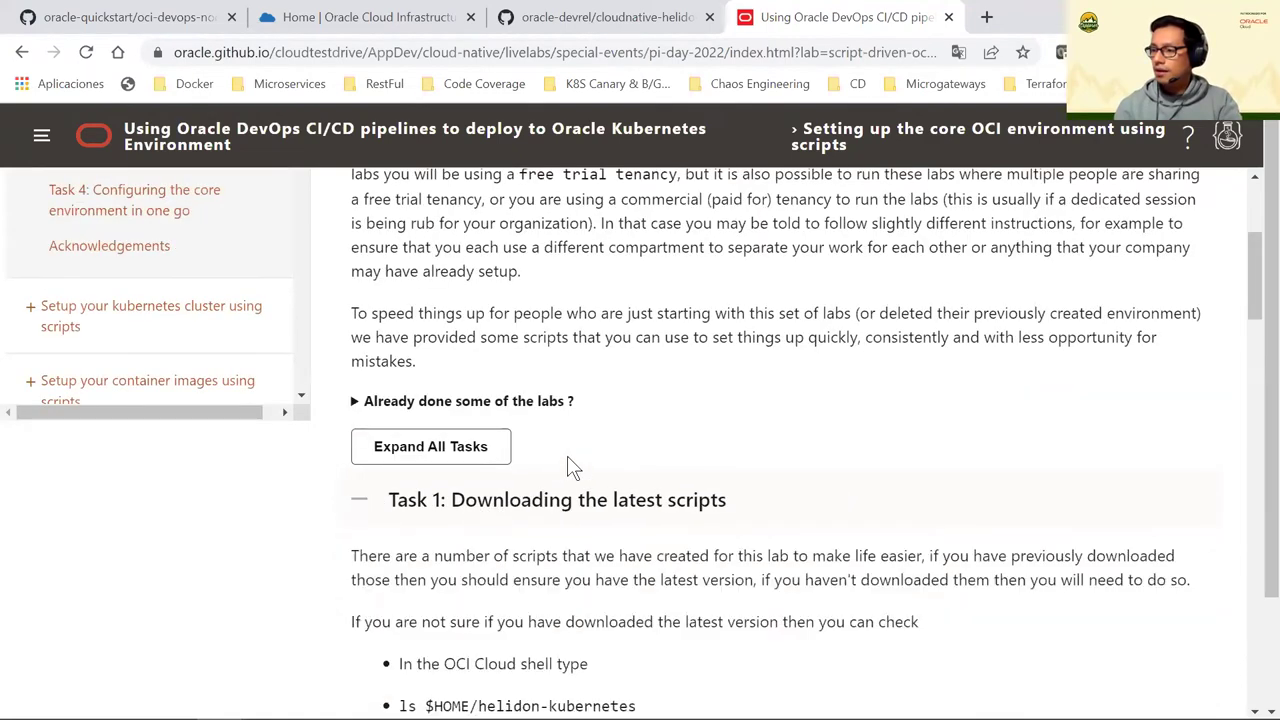
pyautogui.scroll(-4, 566, 463)
pyautogui.scroll(-9, 567, 455)
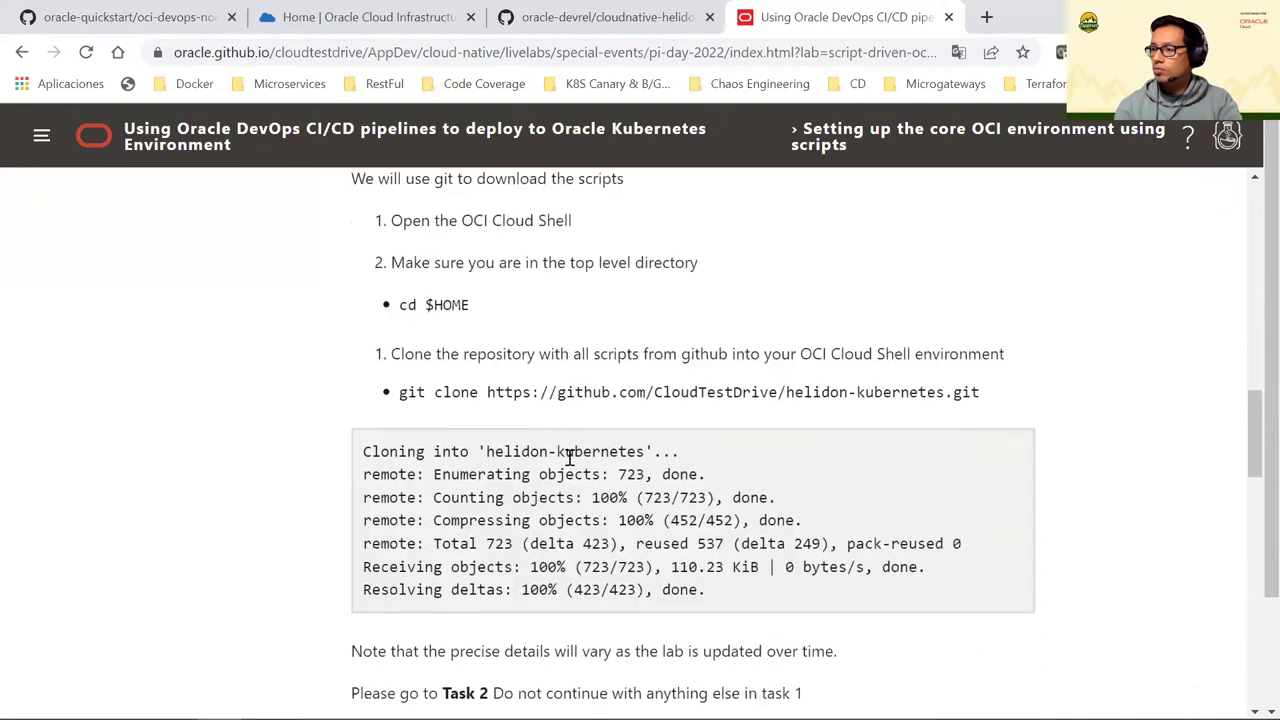
pyautogui.scroll(-7, 567, 455)
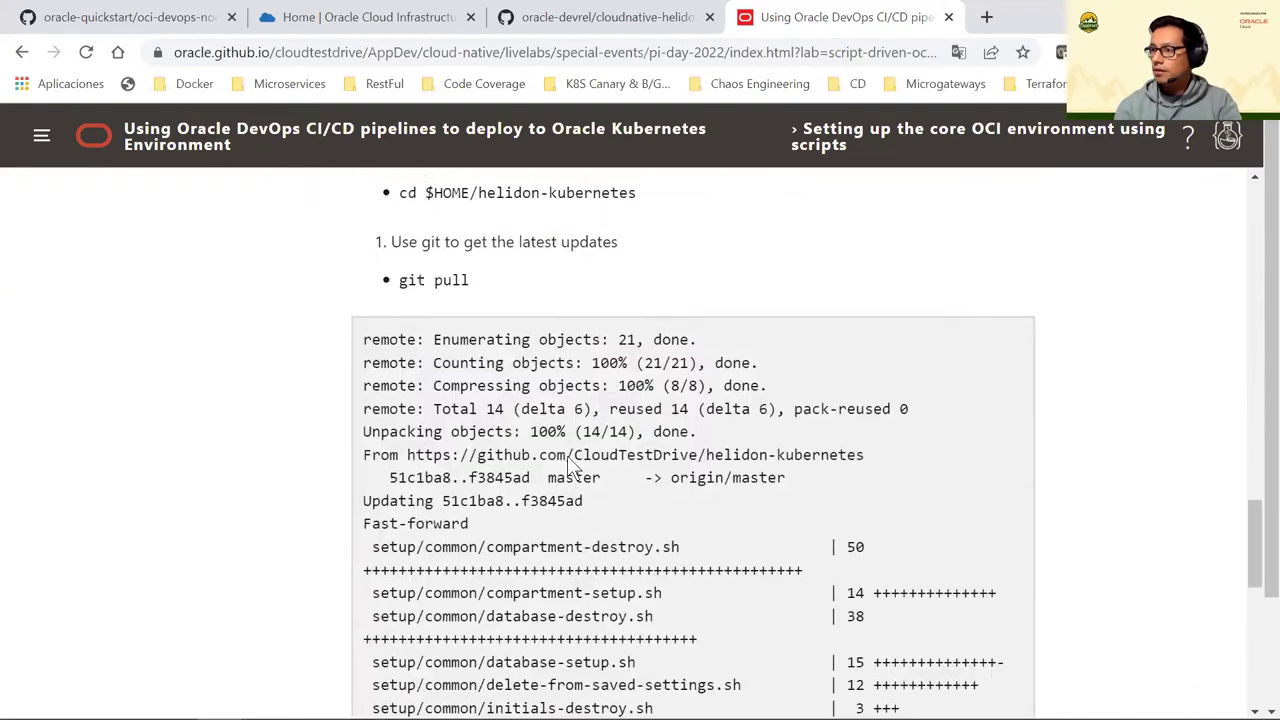
pyautogui.scroll(-5, 567, 455)
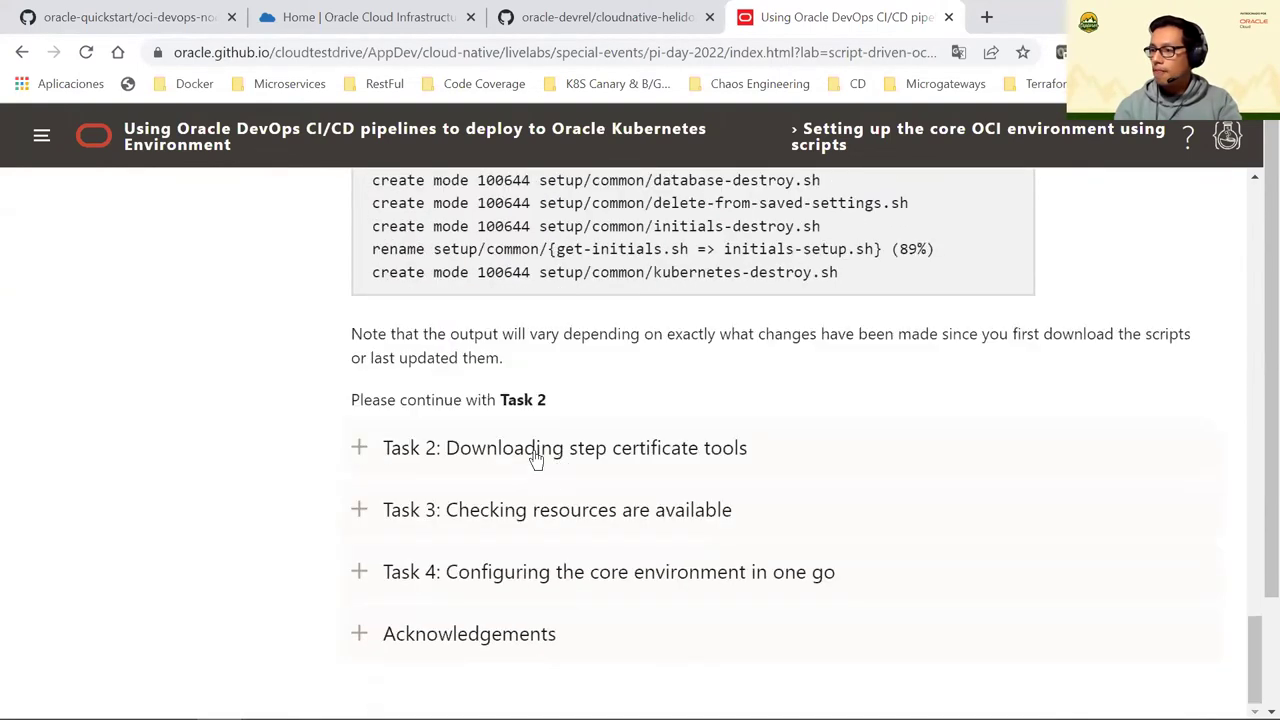
pyautogui.click(586, 457)
pyautogui.scroll(-4, 586, 457)
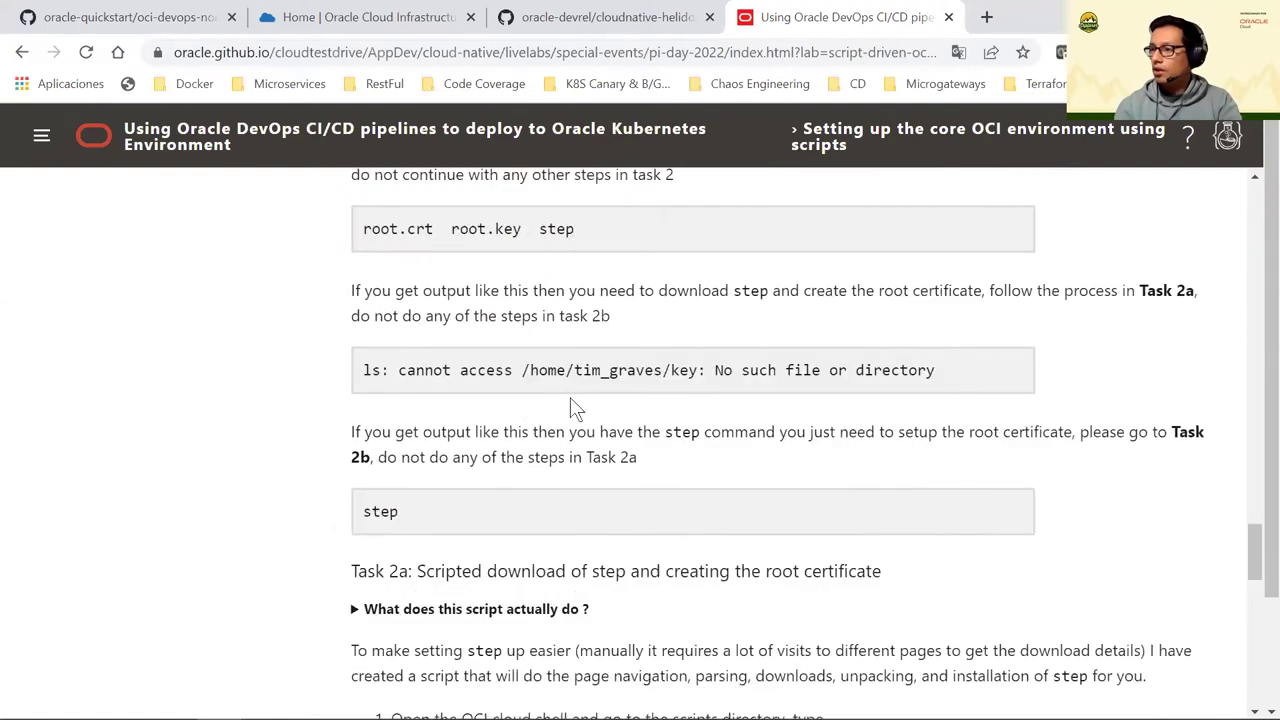
pyautogui.scroll(15, 621, 373)
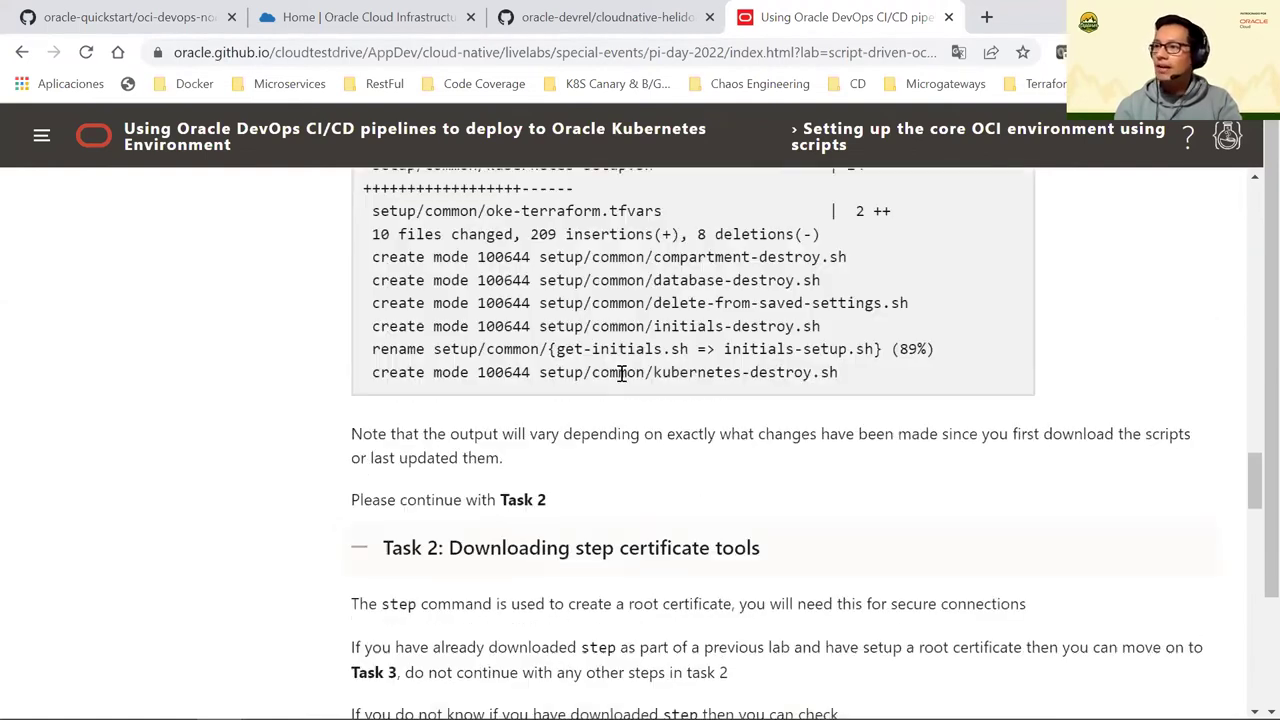
pyautogui.scroll(15, 621, 373)
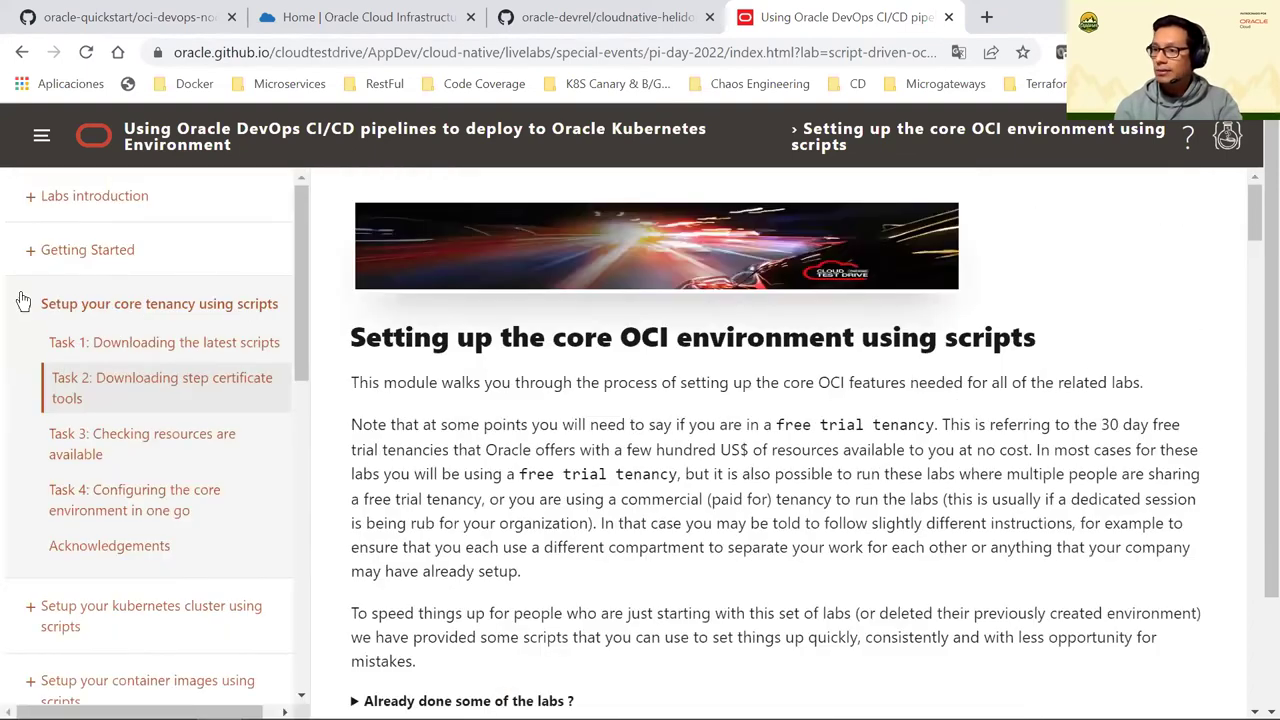
pyautogui.click(29, 305)
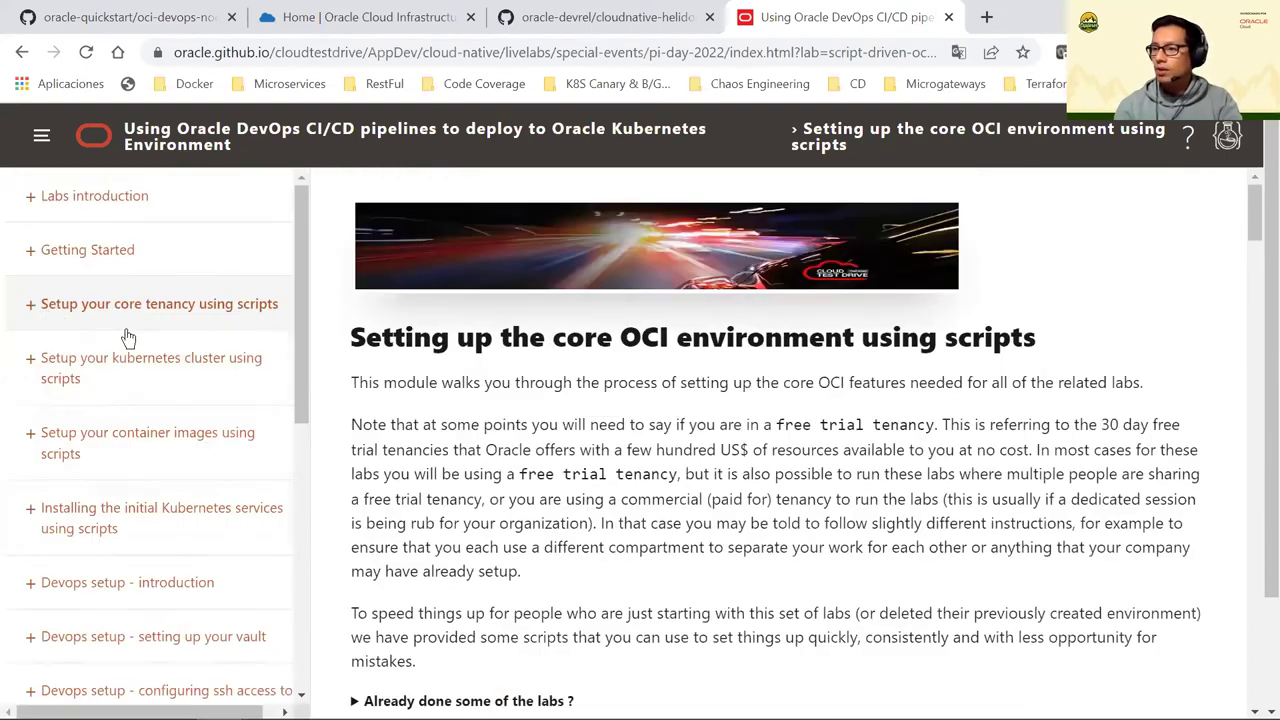
# Reconnect the timed-out Cloud Shell on Oracle Cloud, then go to the storefront GitHub repository
pyautogui.scroll(-3, 126, 337)
pyautogui.scroll(-3, 123, 449)
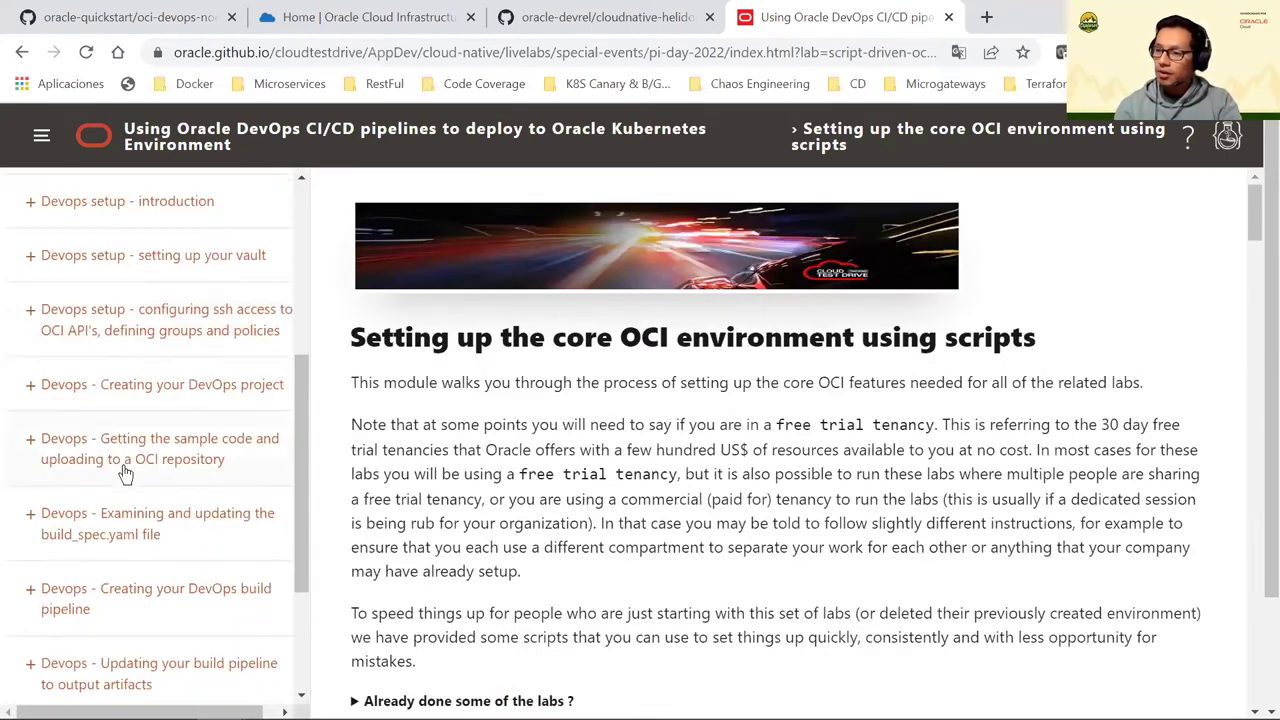
pyautogui.scroll(-1, 166, 530)
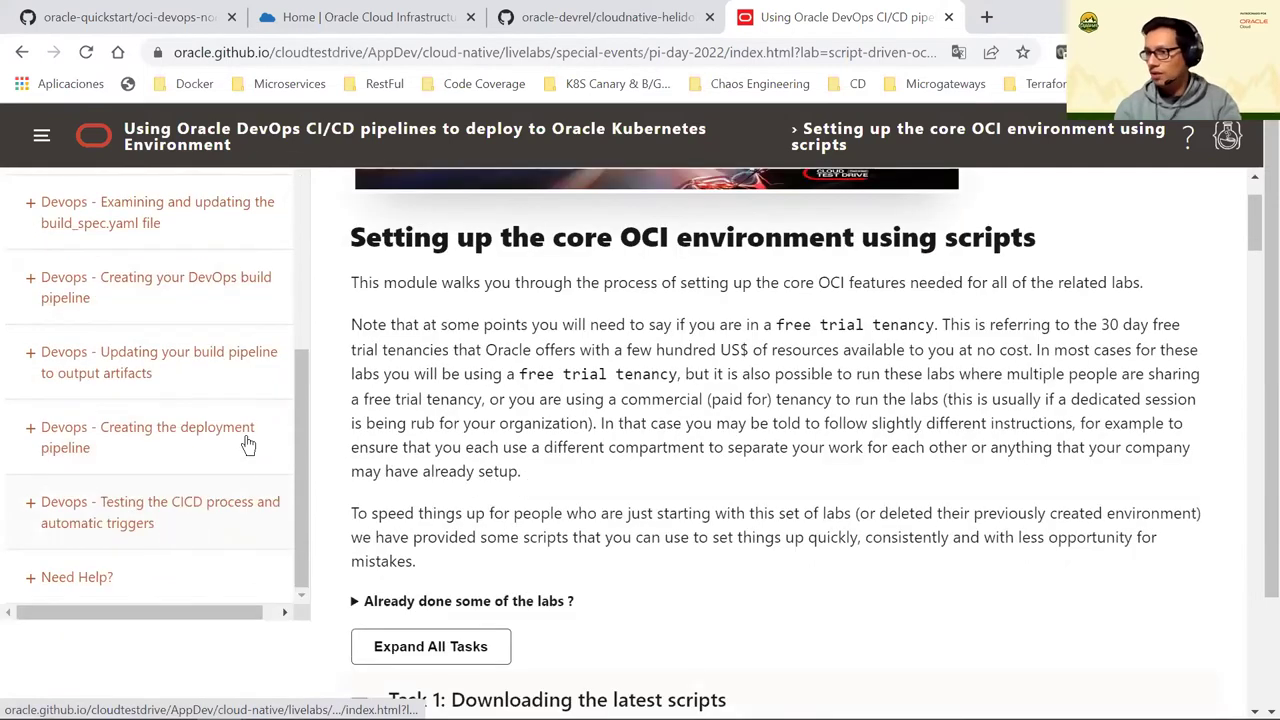
pyautogui.scroll(3, 290, 356)
pyautogui.scroll(1, 296, 342)
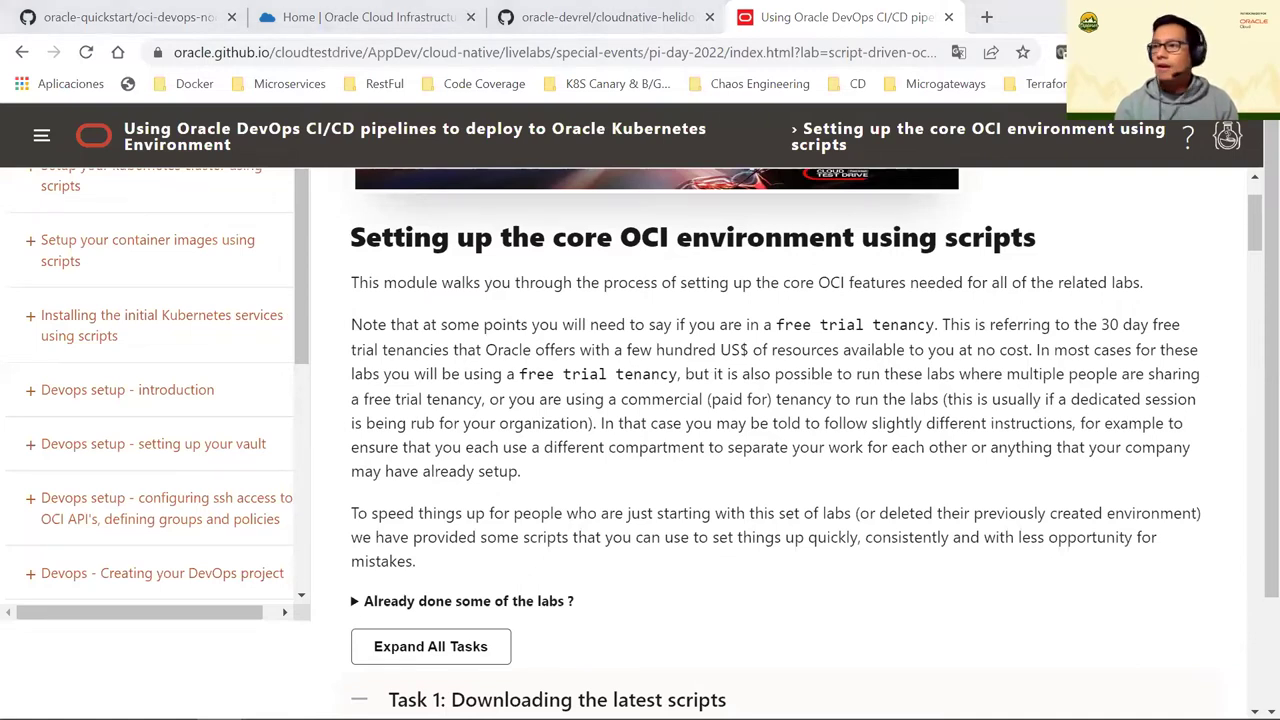
pyautogui.click(349, 10)
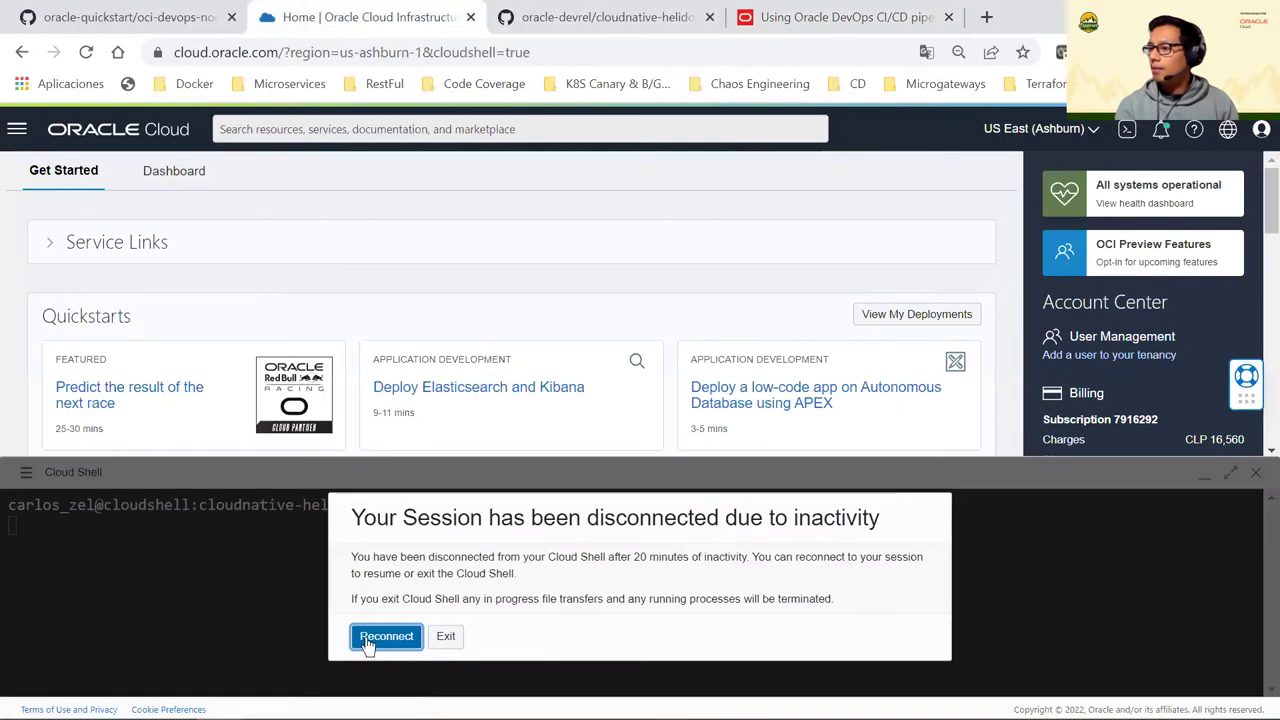
pyautogui.click(372, 635)
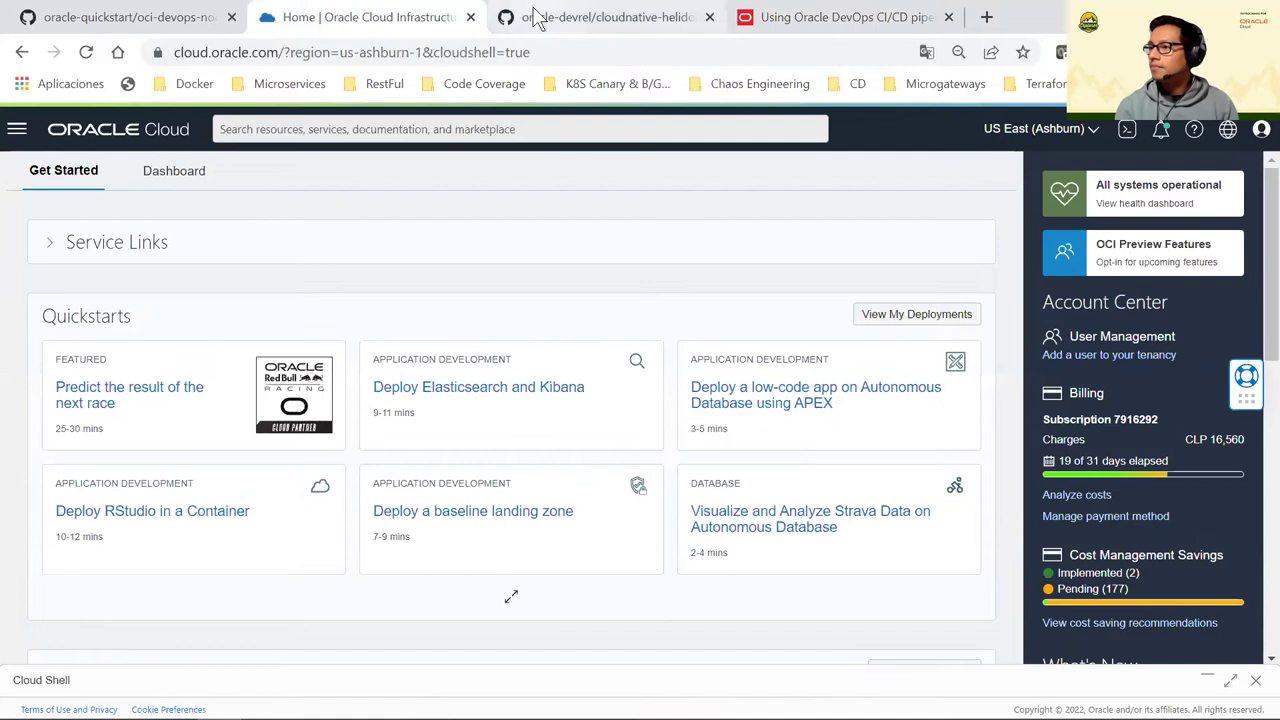
pyautogui.hotkey('ctrl', 'Tab')
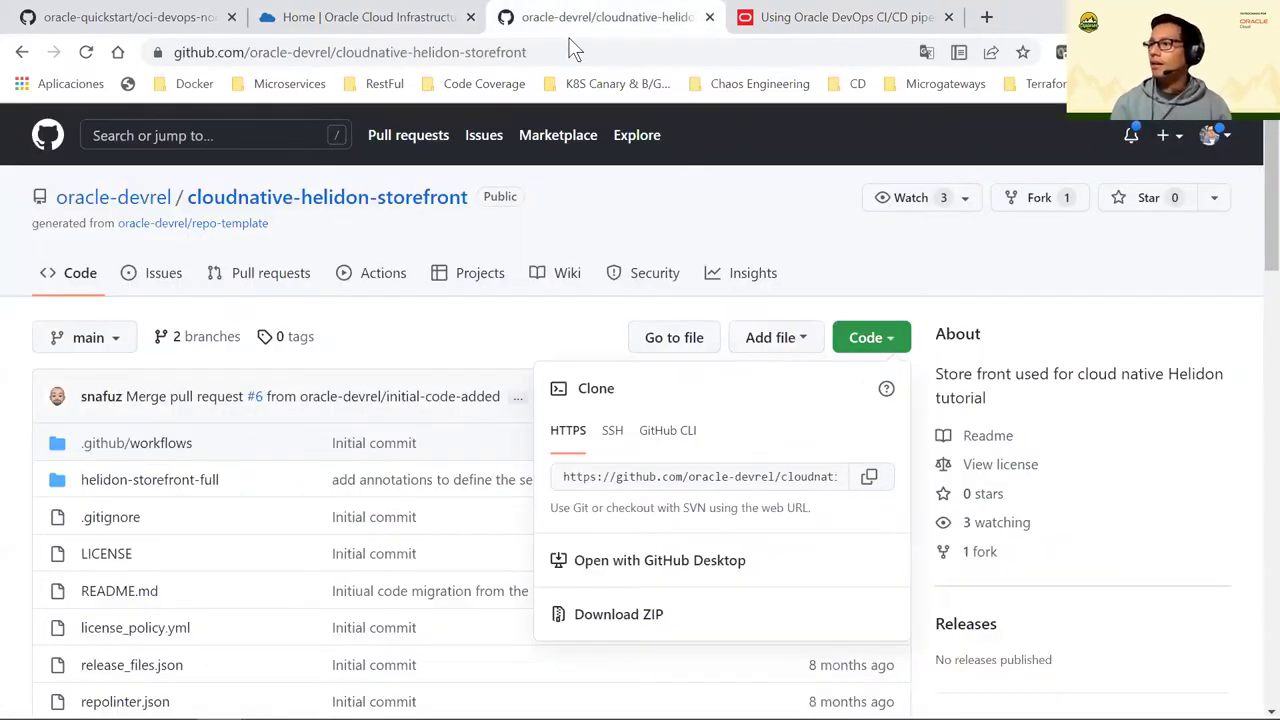
# Copy the storefront repository URL from the address bar and close the clone options
pyautogui.click(573, 50)
pyautogui.hotkey('ctrl', 'a')
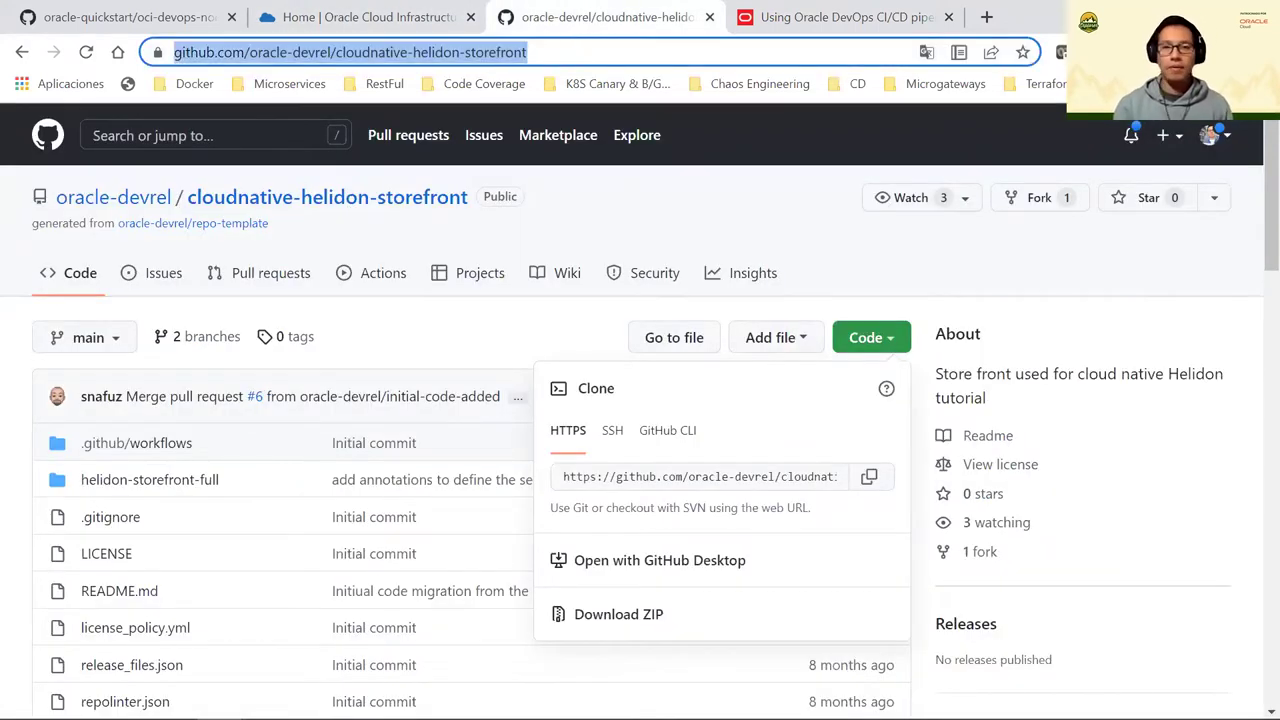
pyautogui.hotkey('alt', 'Tab')
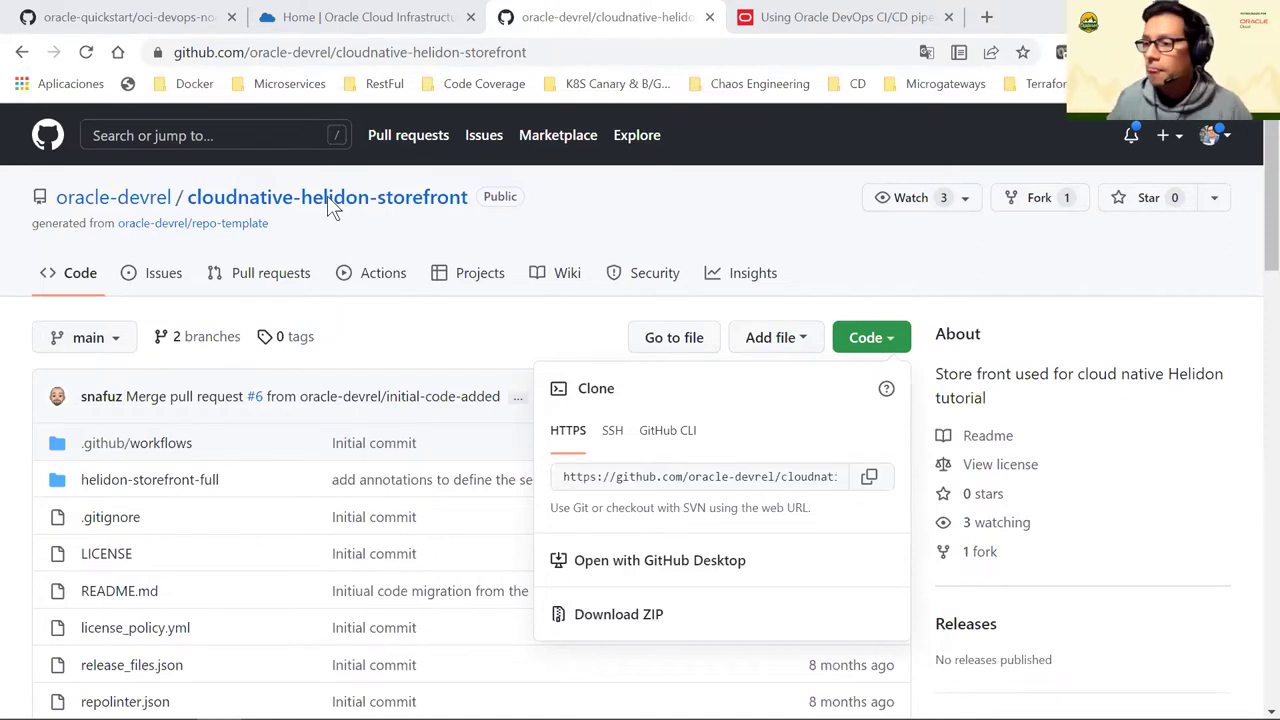
pyautogui.click(410, 290)
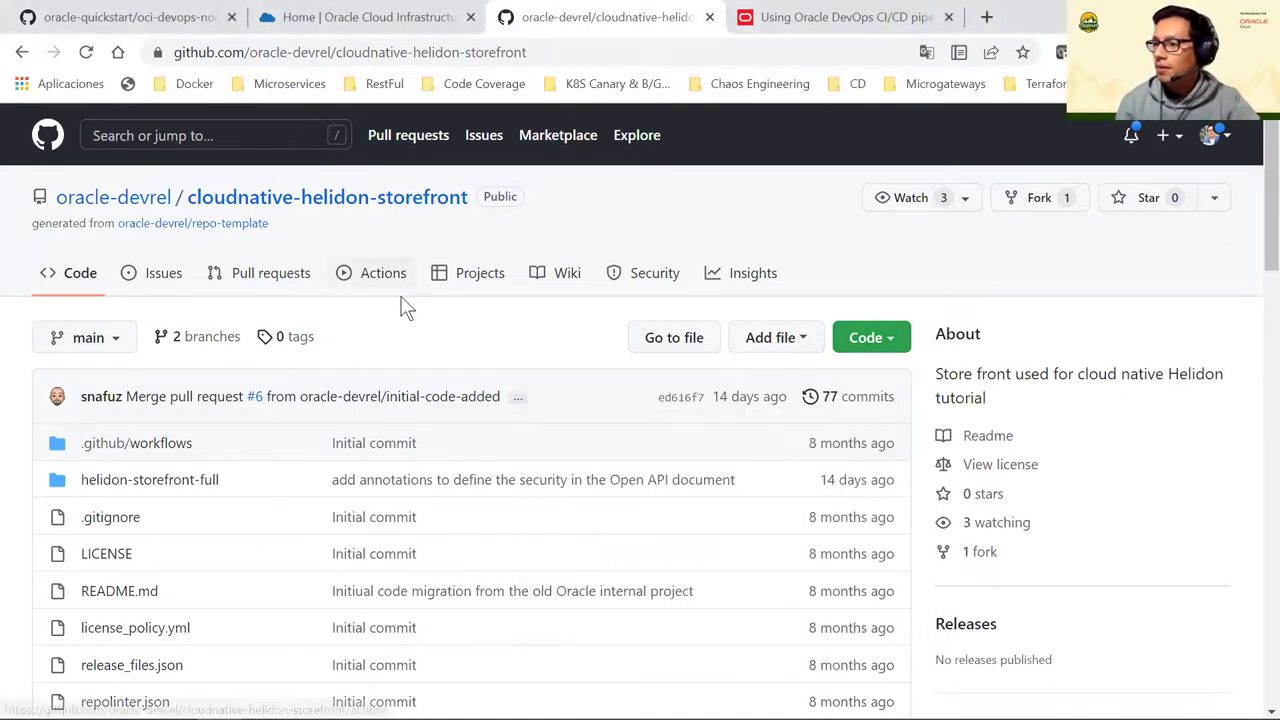
# Read through the cloudnative-helidon-storefront files and README, then return to the Oracle Cloud tab
pyautogui.scroll(-10, 223, 500)
pyautogui.scroll(-3, 289, 363)
pyautogui.scroll(9, 289, 363)
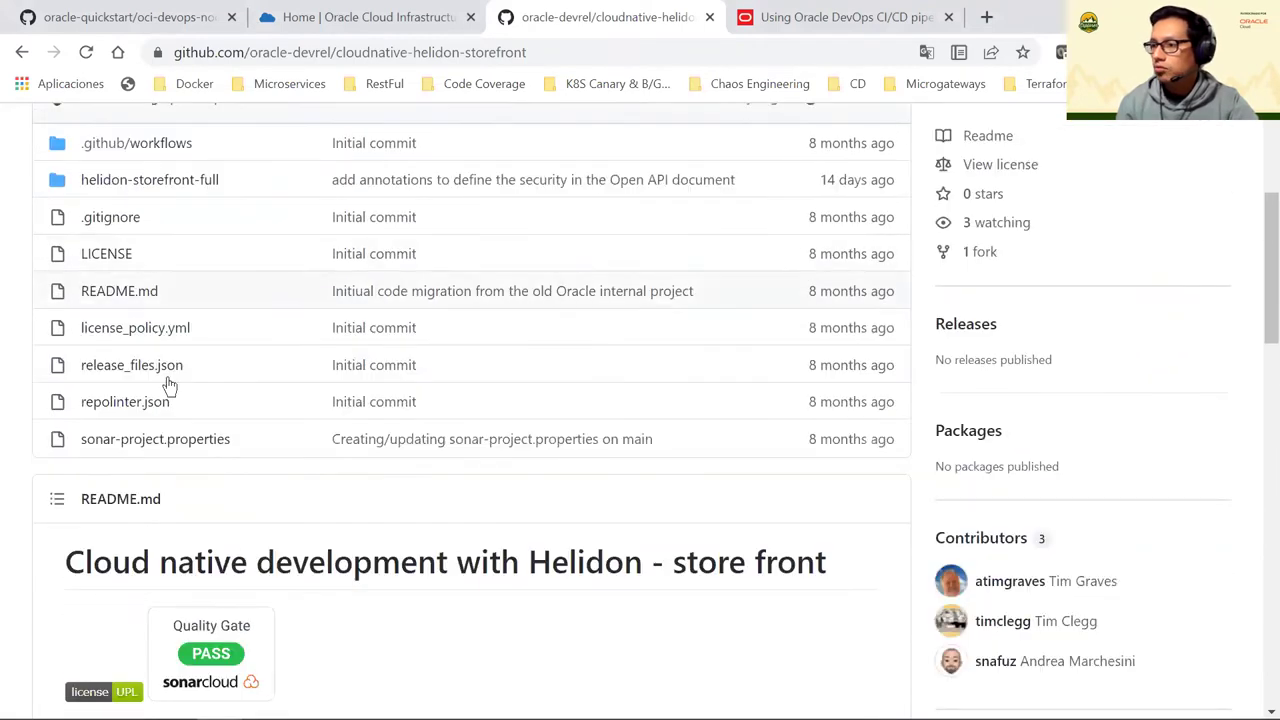
pyautogui.scroll(-3, 274, 503)
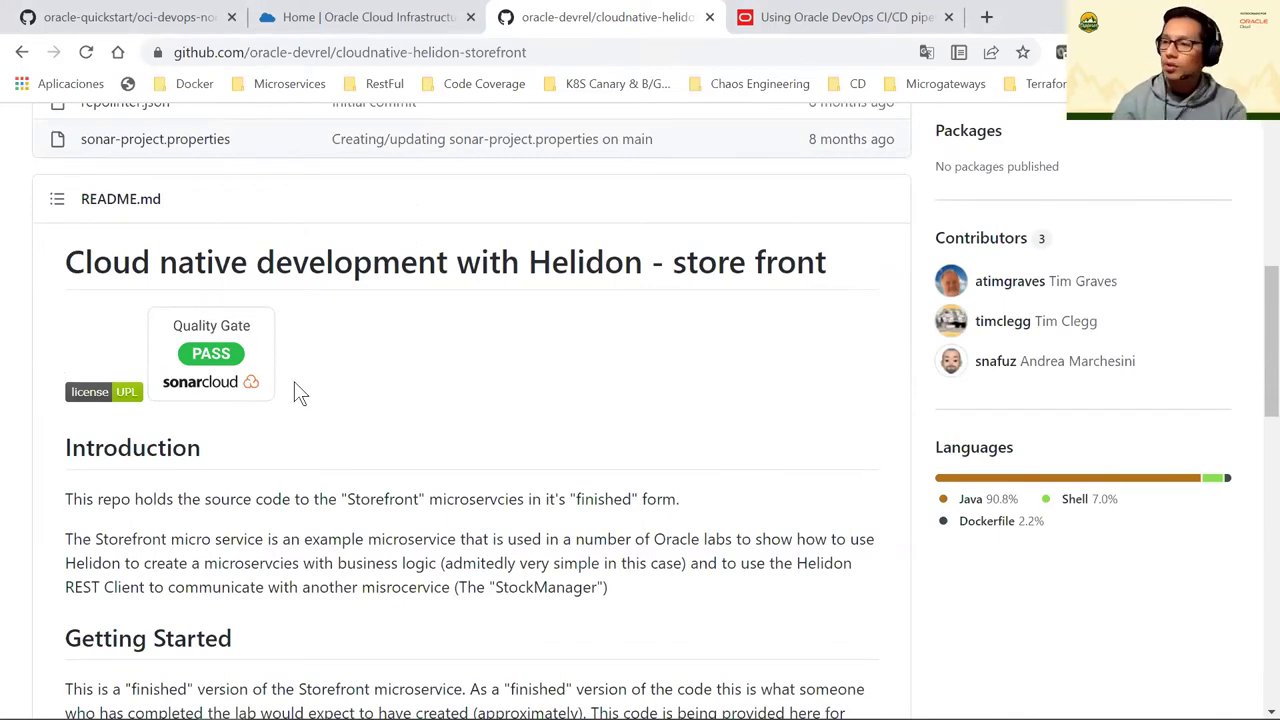
pyautogui.scroll(-8, 294, 381)
pyautogui.scroll(-4, 296, 383)
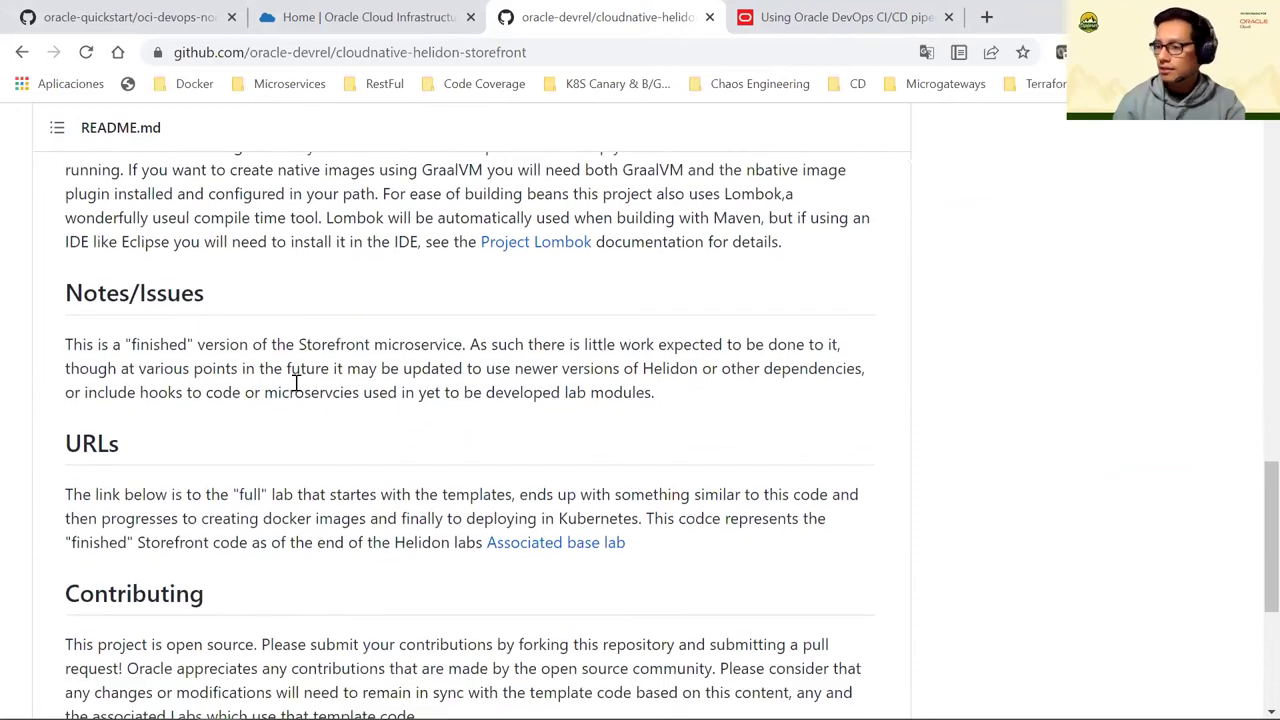
pyautogui.scroll(8, 296, 383)
pyautogui.scroll(4, 295, 382)
pyautogui.scroll(-1, 295, 382)
pyautogui.scroll(1, 295, 382)
pyautogui.scroll(2, 294, 381)
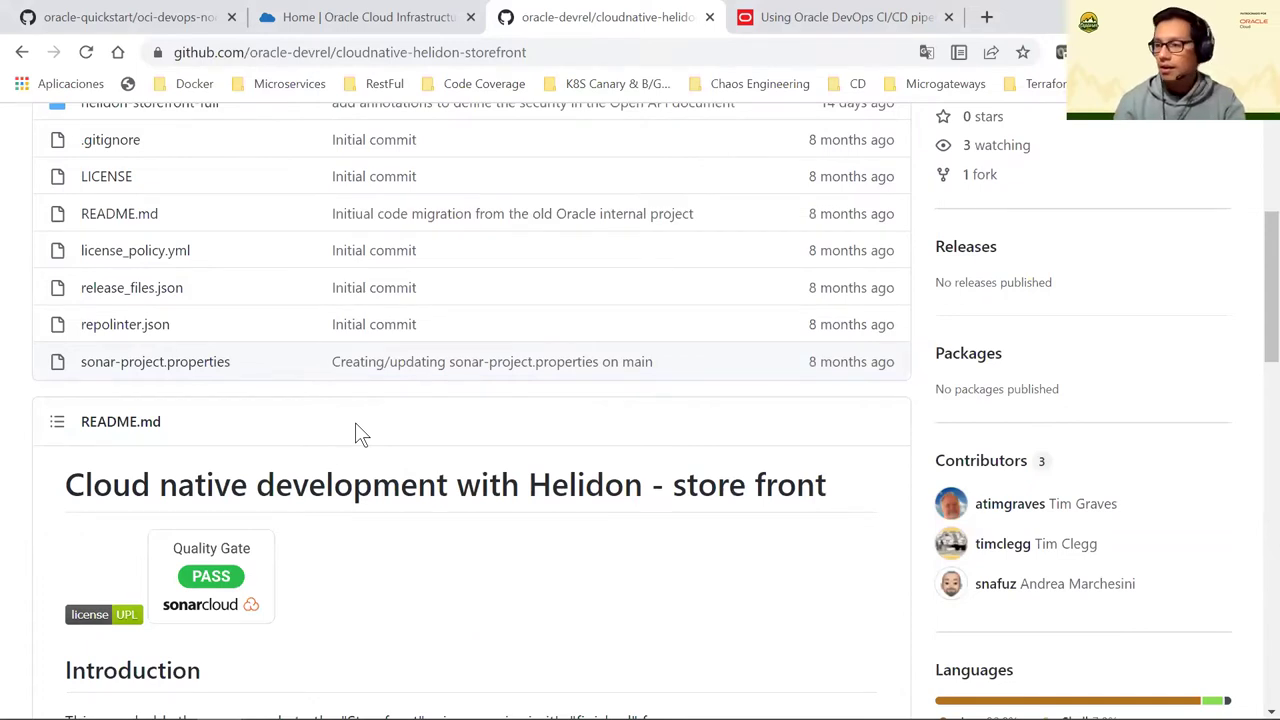
pyautogui.scroll(1, 330, 400)
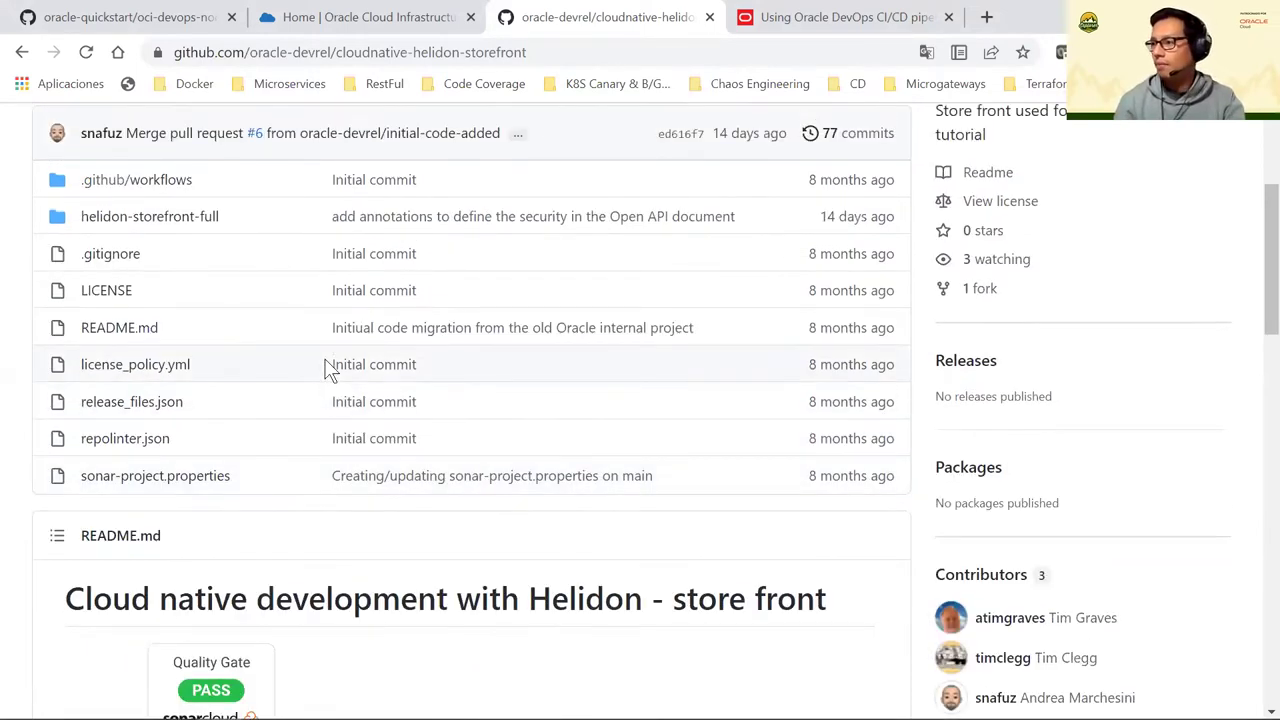
pyautogui.scroll(1, 330, 369)
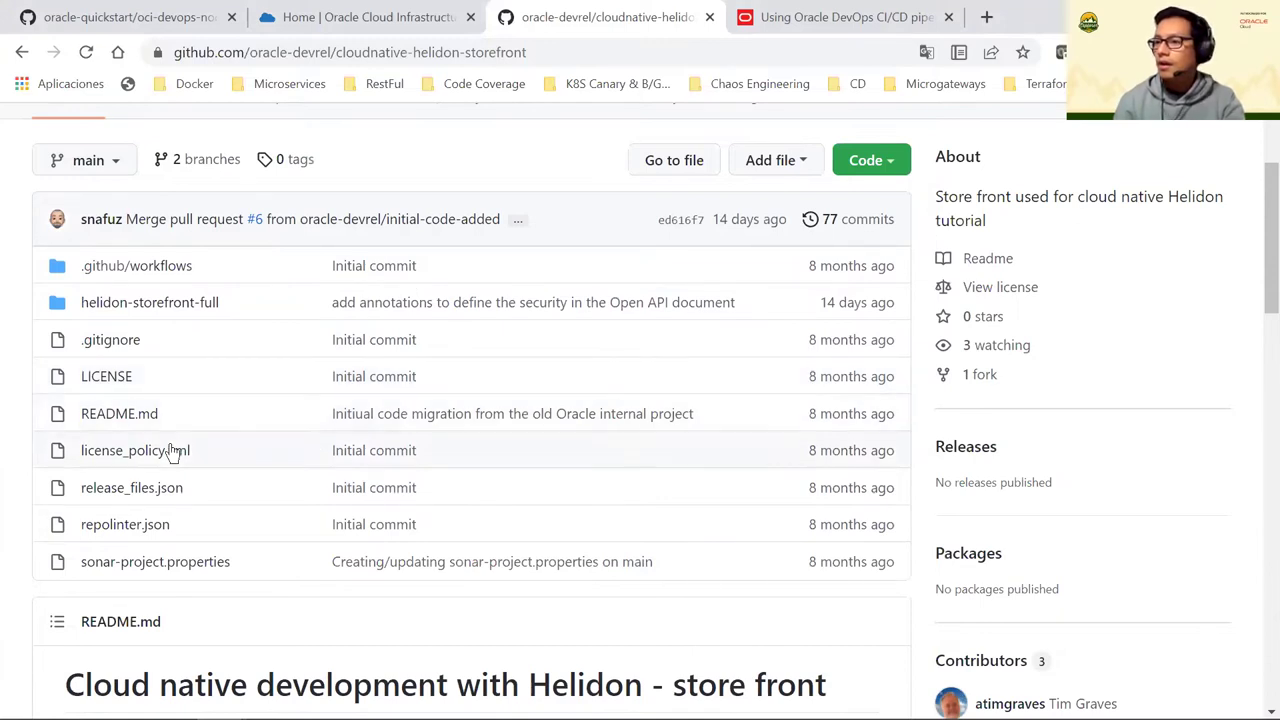
pyautogui.scroll(-1, 223, 451)
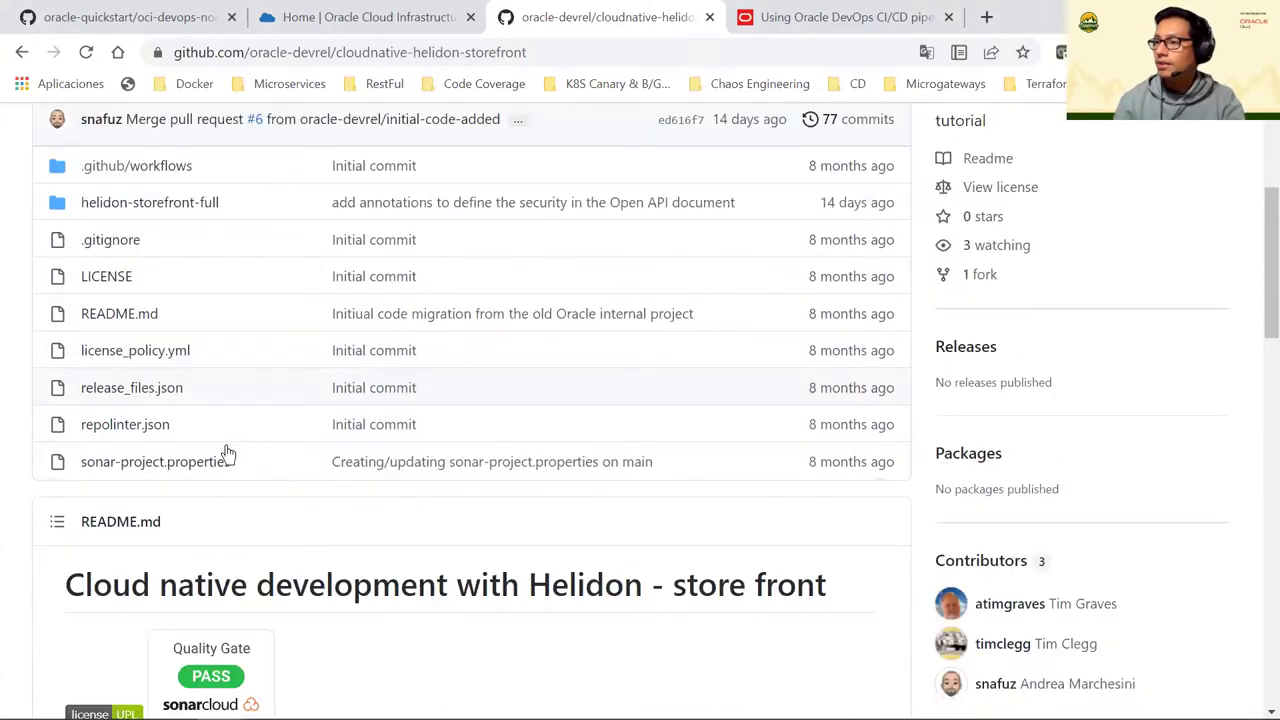
pyautogui.scroll(1, 228, 453)
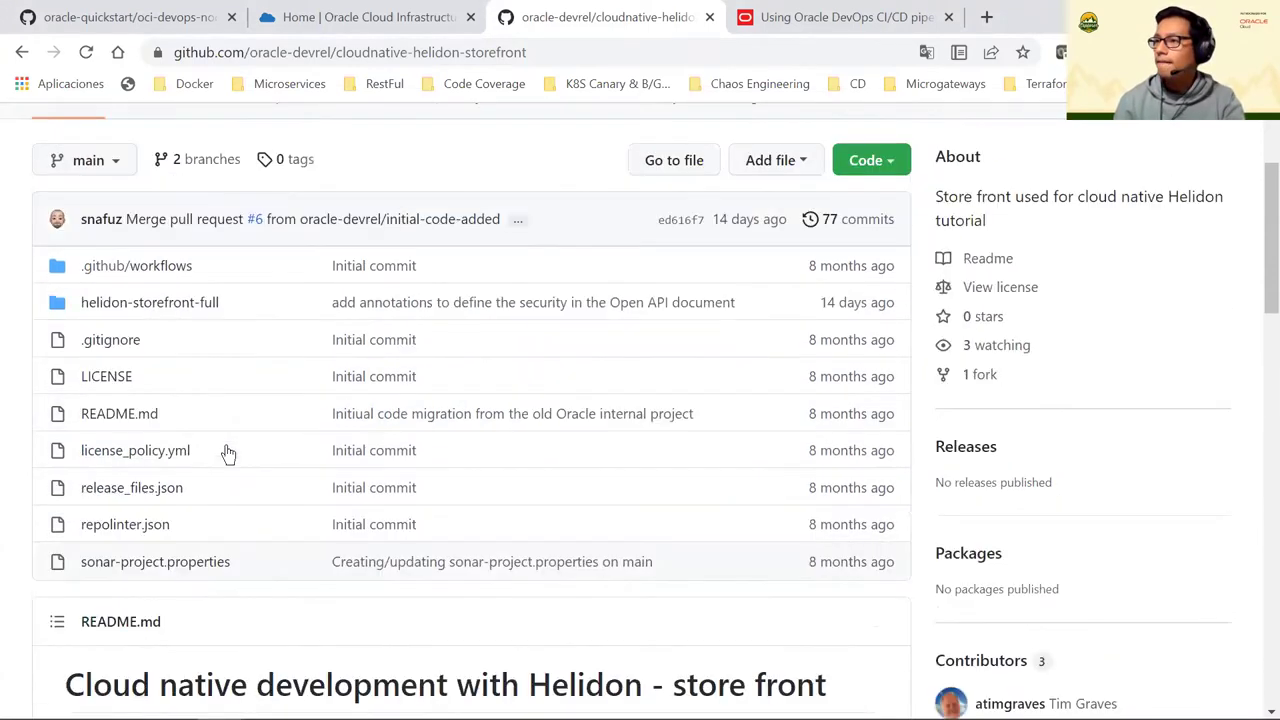
pyautogui.click(425, 17)
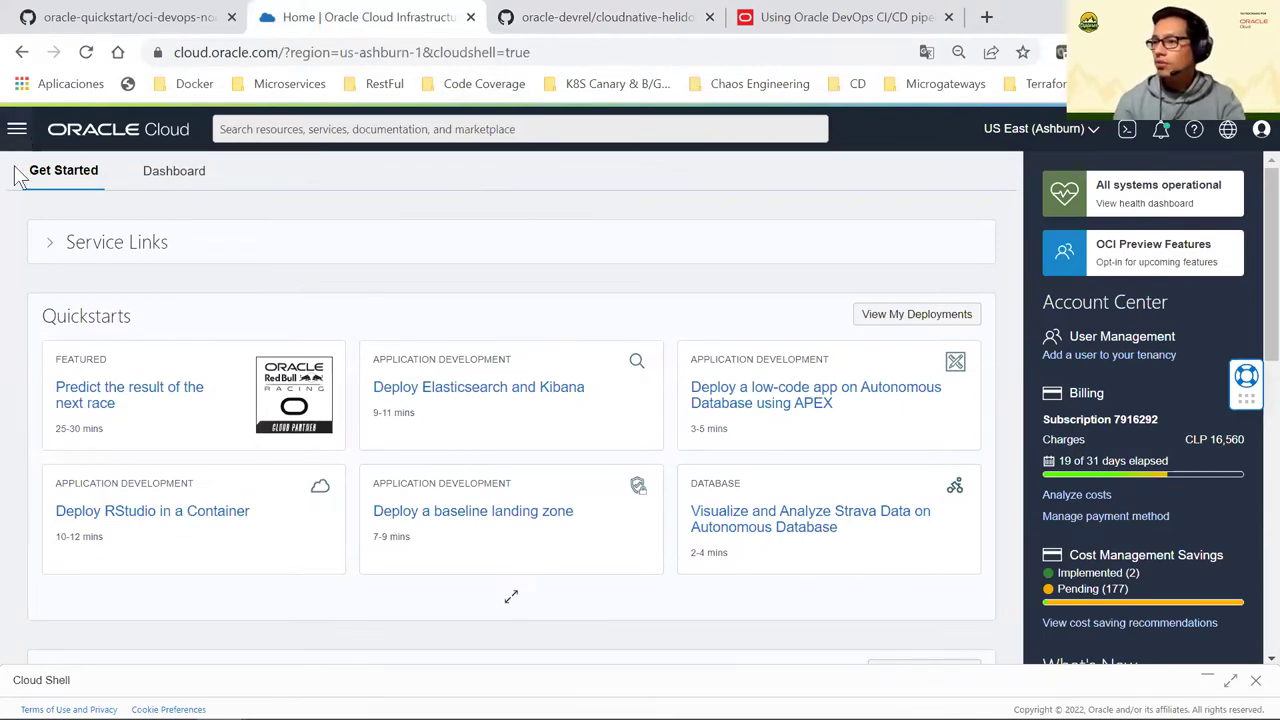
# Go to Oracle Database > Autonomous Database, open storedb and launch its Database Actions
pyautogui.click(17, 132)
pyautogui.click(114, 336)
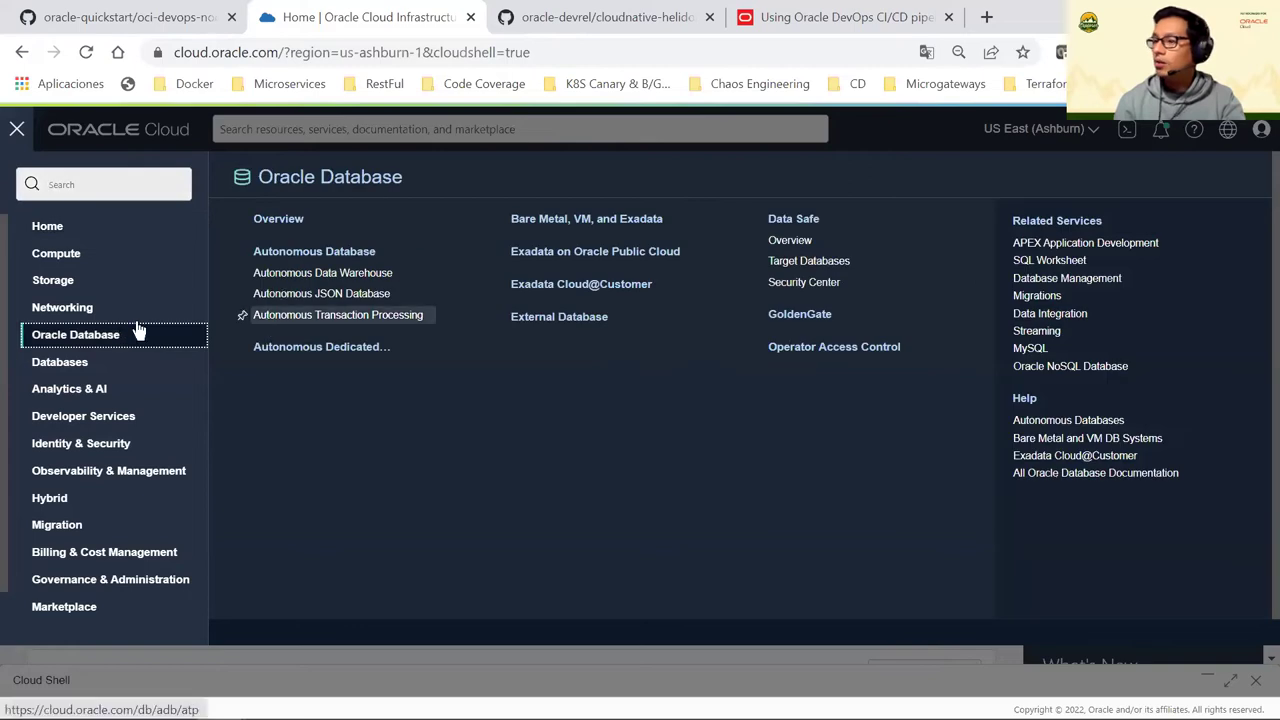
pyautogui.click(325, 258)
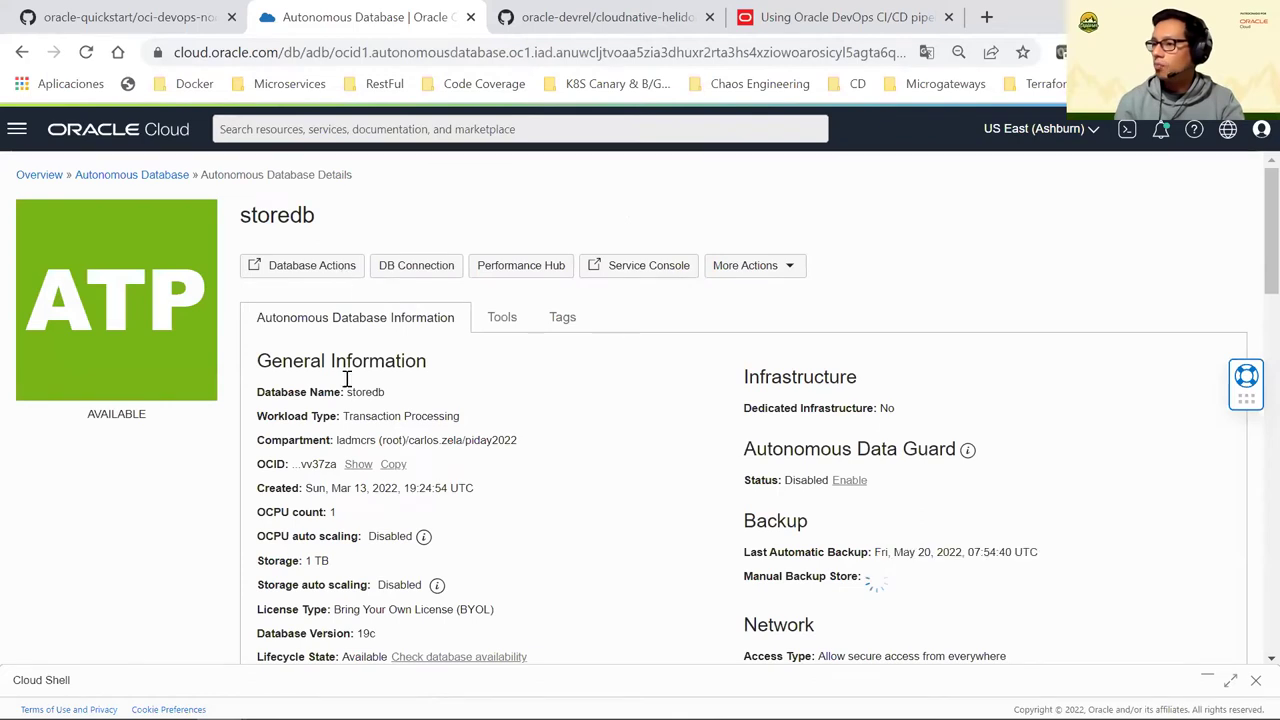
pyautogui.scroll(-1, 612, 388)
pyautogui.scroll(-4, 602, 400)
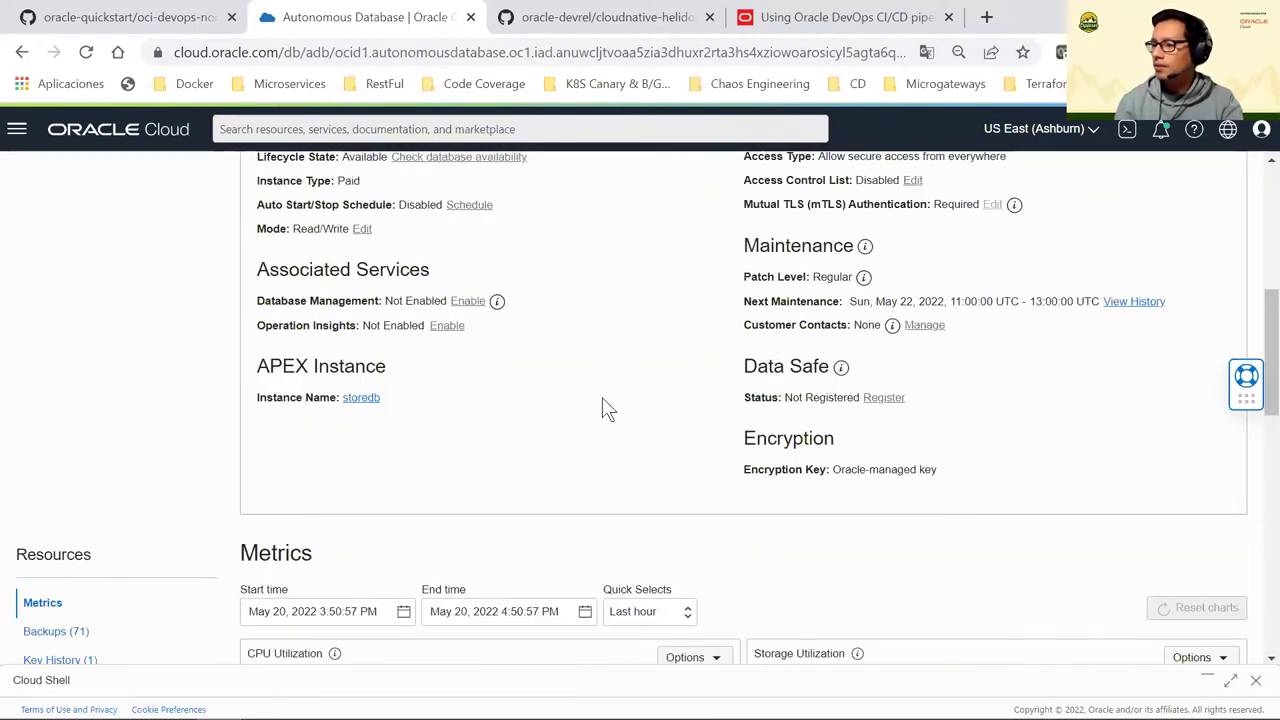
pyautogui.scroll(-2, 604, 405)
pyautogui.scroll(5, 460, 400)
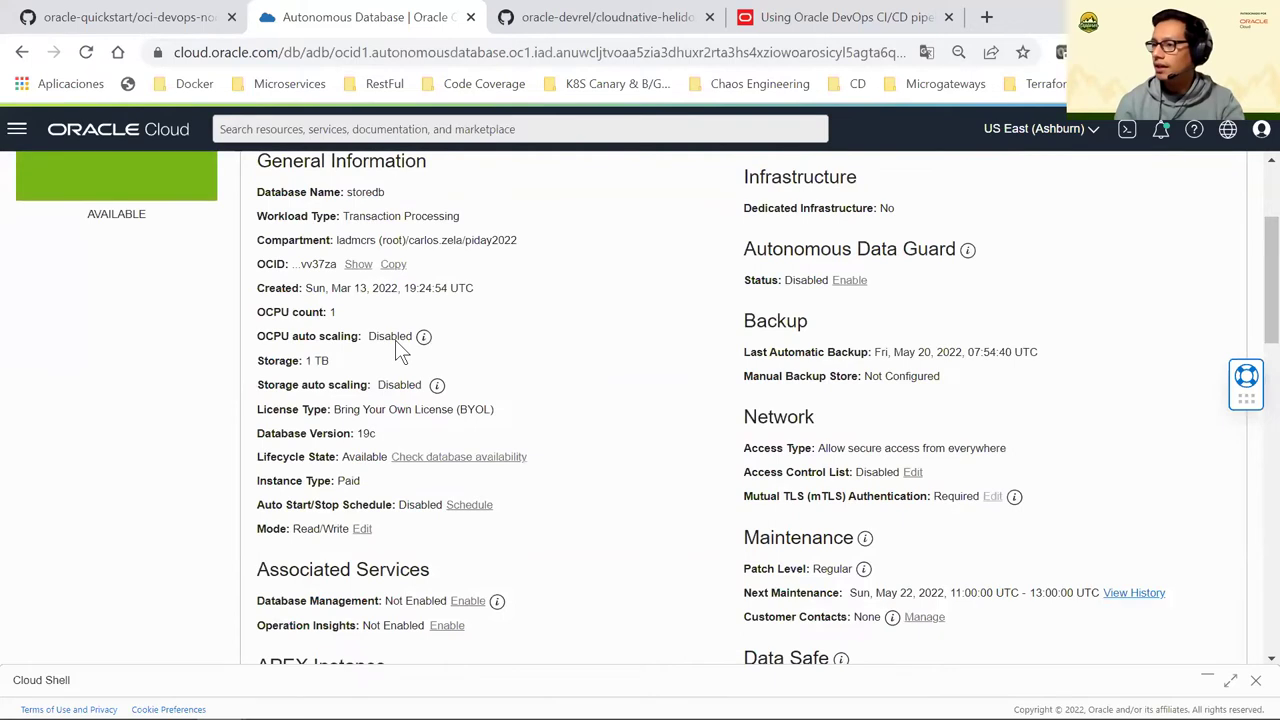
pyautogui.scroll(2, 400, 350)
pyautogui.click(295, 265)
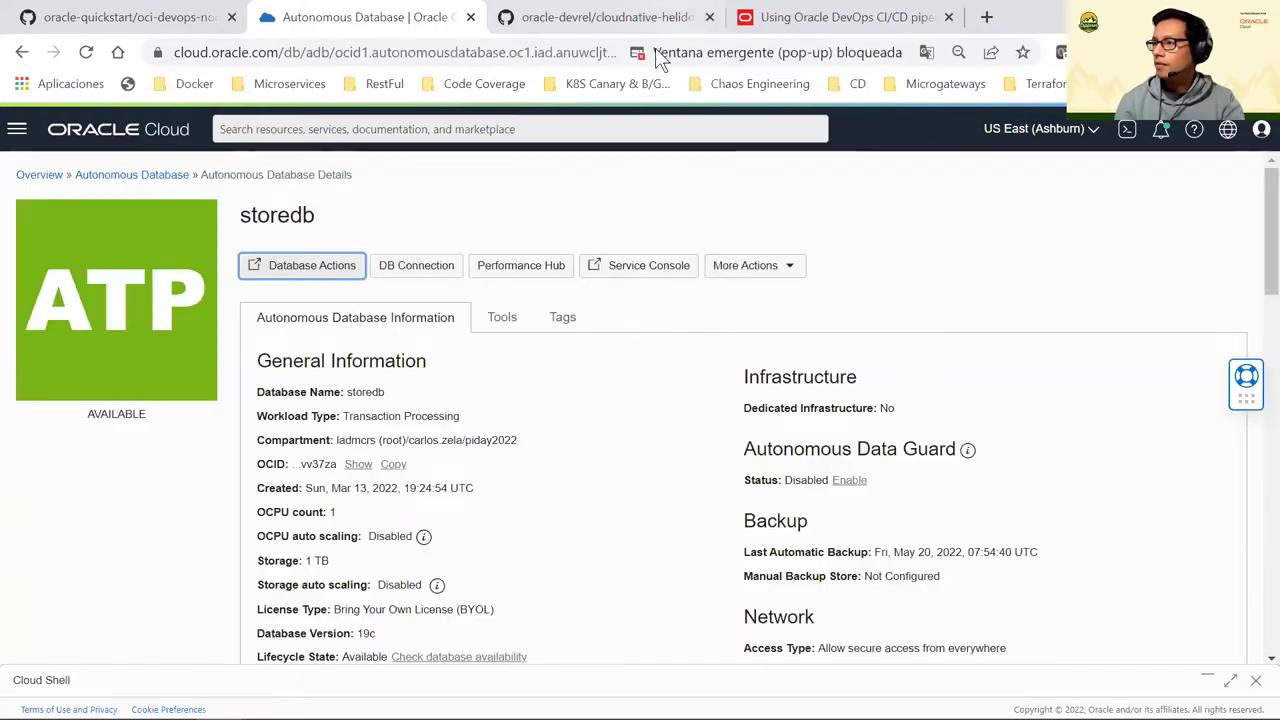
# Open the blocked Database Actions pop-up in its own tab and start a SQL worksheet as ADMIN
pyautogui.click(659, 55)
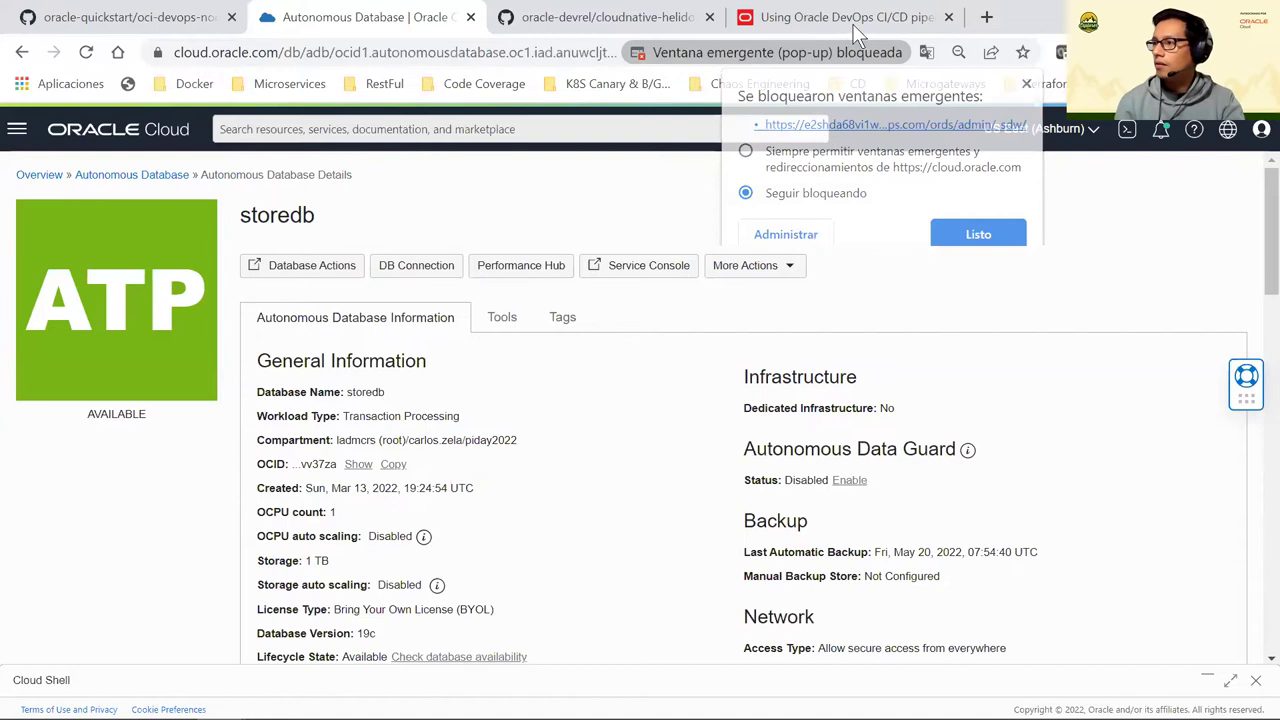
pyautogui.moveTo(871, 29); pyautogui.dragTo(548, 20)
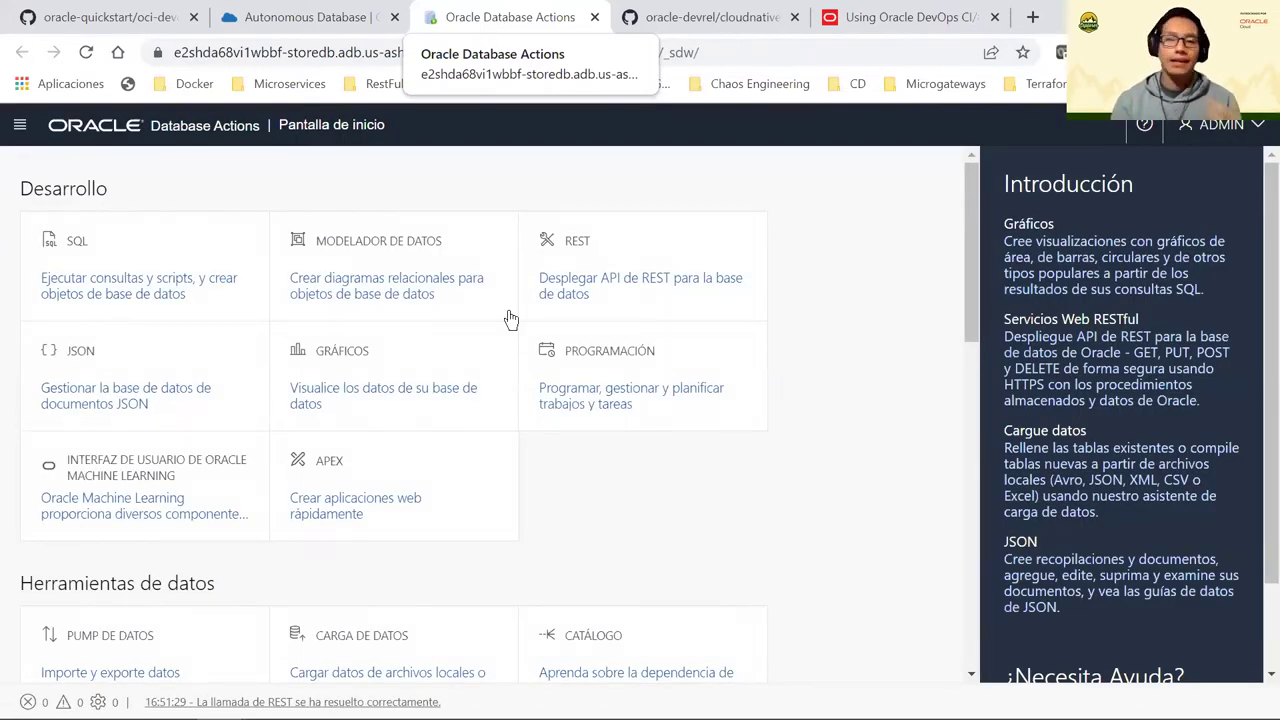
pyautogui.click(236, 262)
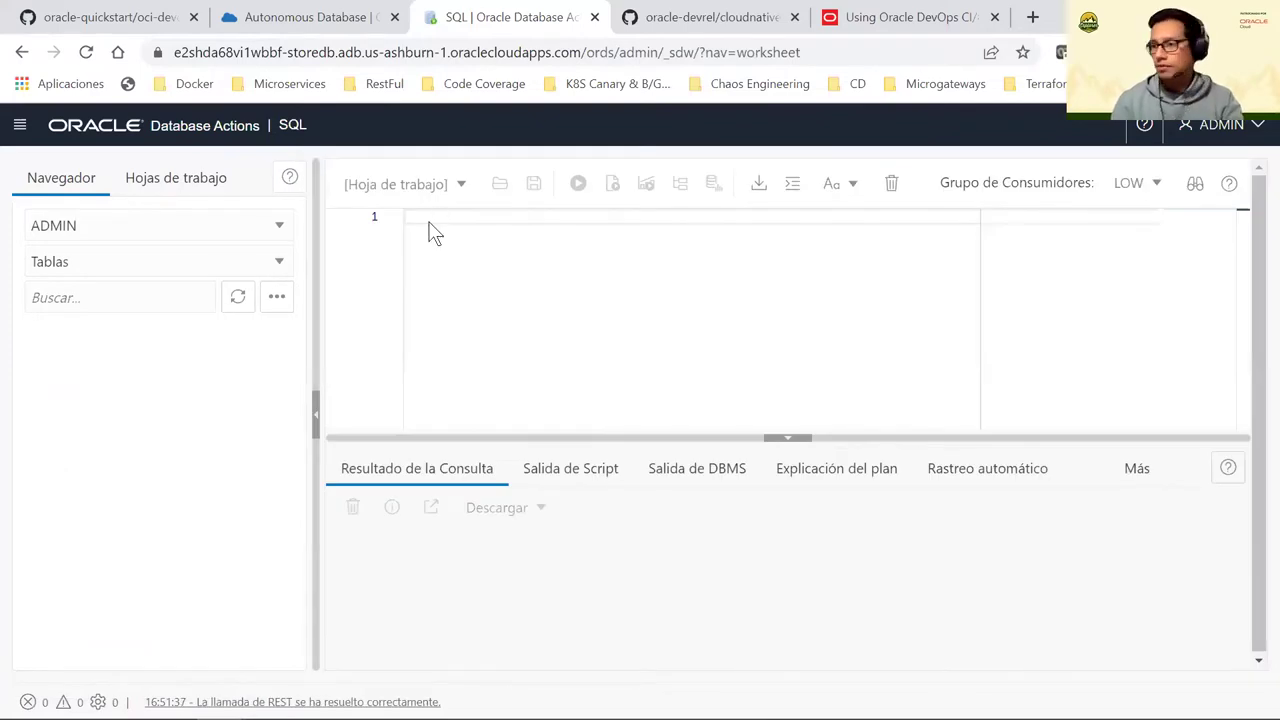
# Switch the worksheet's schema to HELIDONLABS to list its tables
pyautogui.click(114, 227)
pyautogui.scroll(-3, 94, 396)
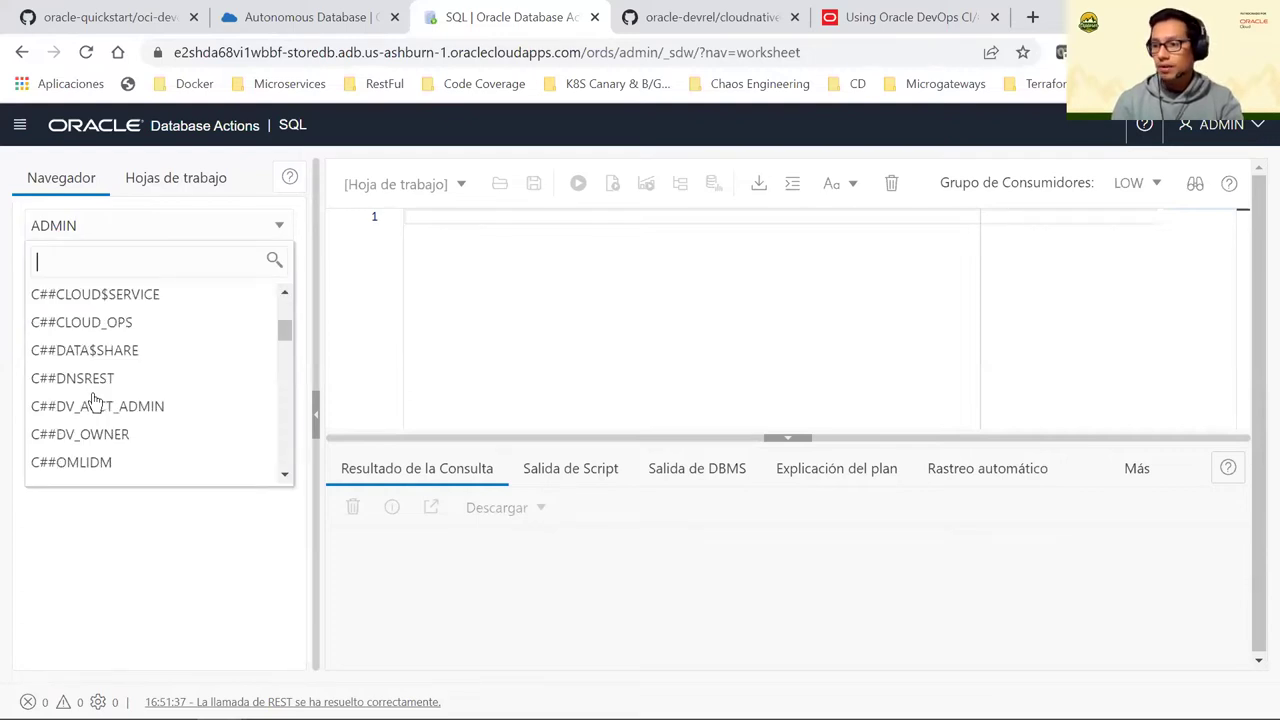
pyautogui.scroll(-3, 92, 400)
pyautogui.scroll(-1, 100, 430)
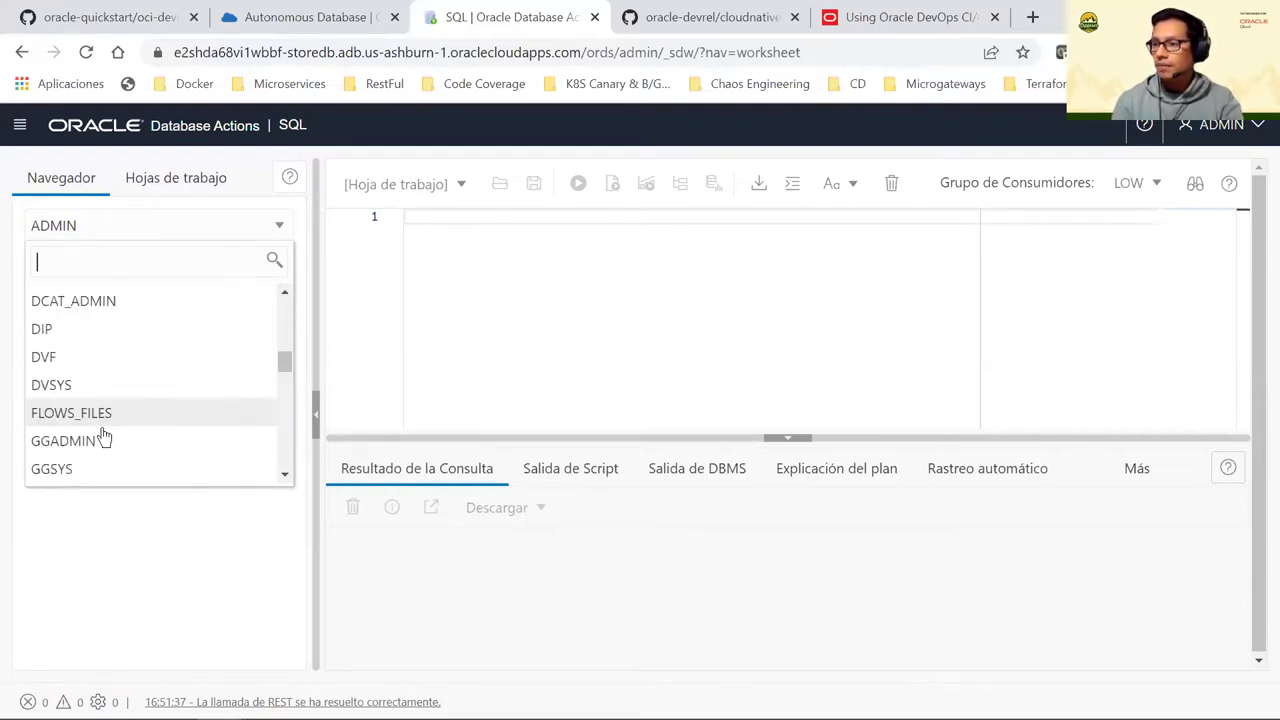
pyautogui.scroll(-2, 103, 437)
pyautogui.click(97, 437)
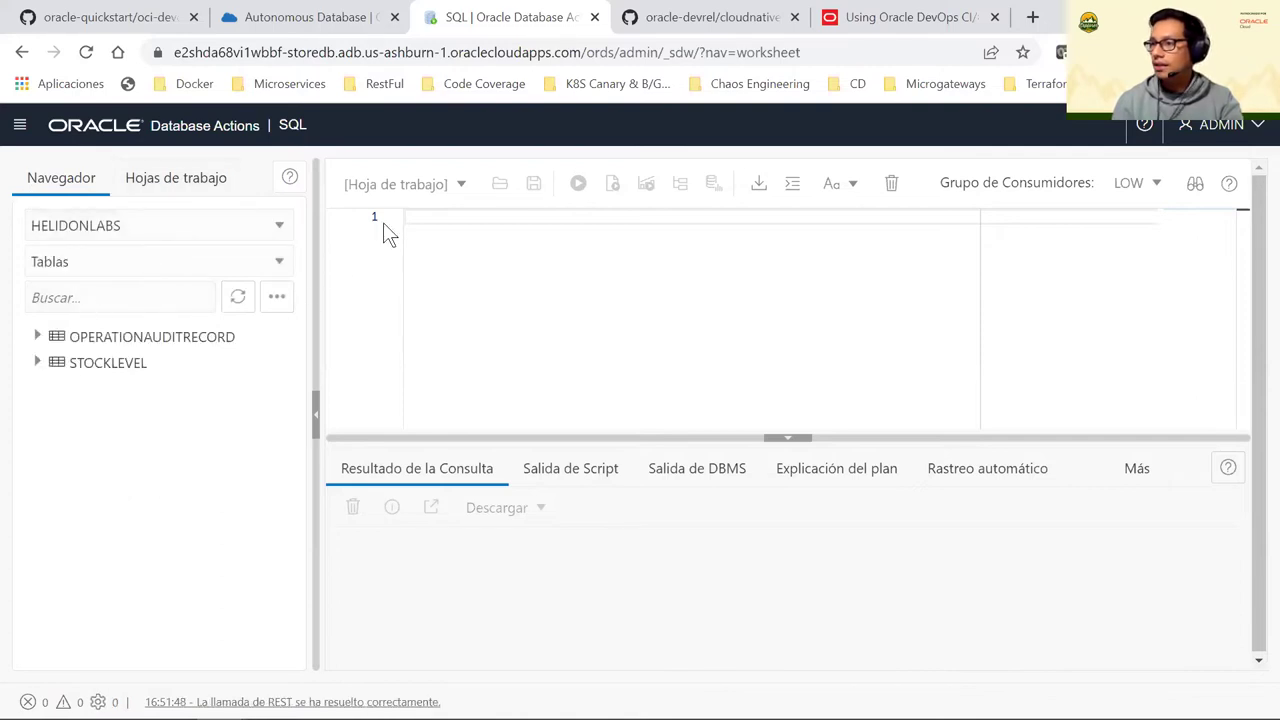
# Write and run 'select * from HELIDONLABS.STOCKLEVEL' using autocomplete
pyautogui.write('select ')
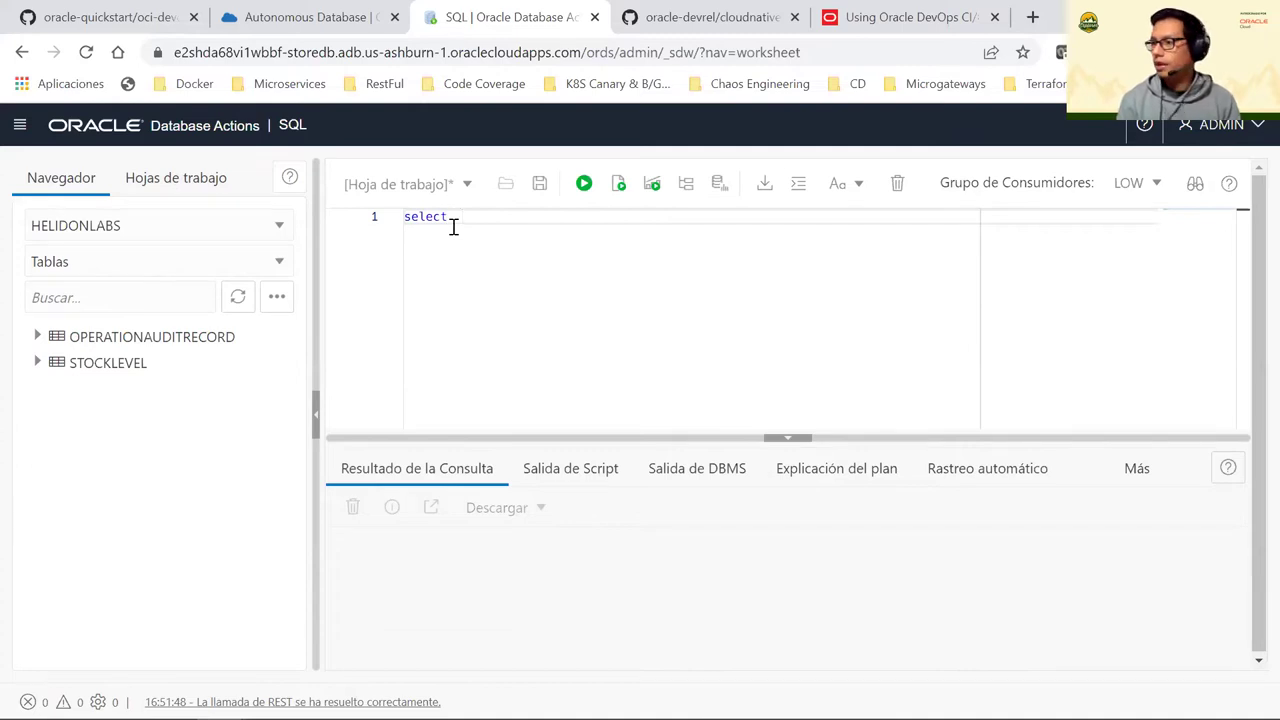
pyautogui.write('* from ')
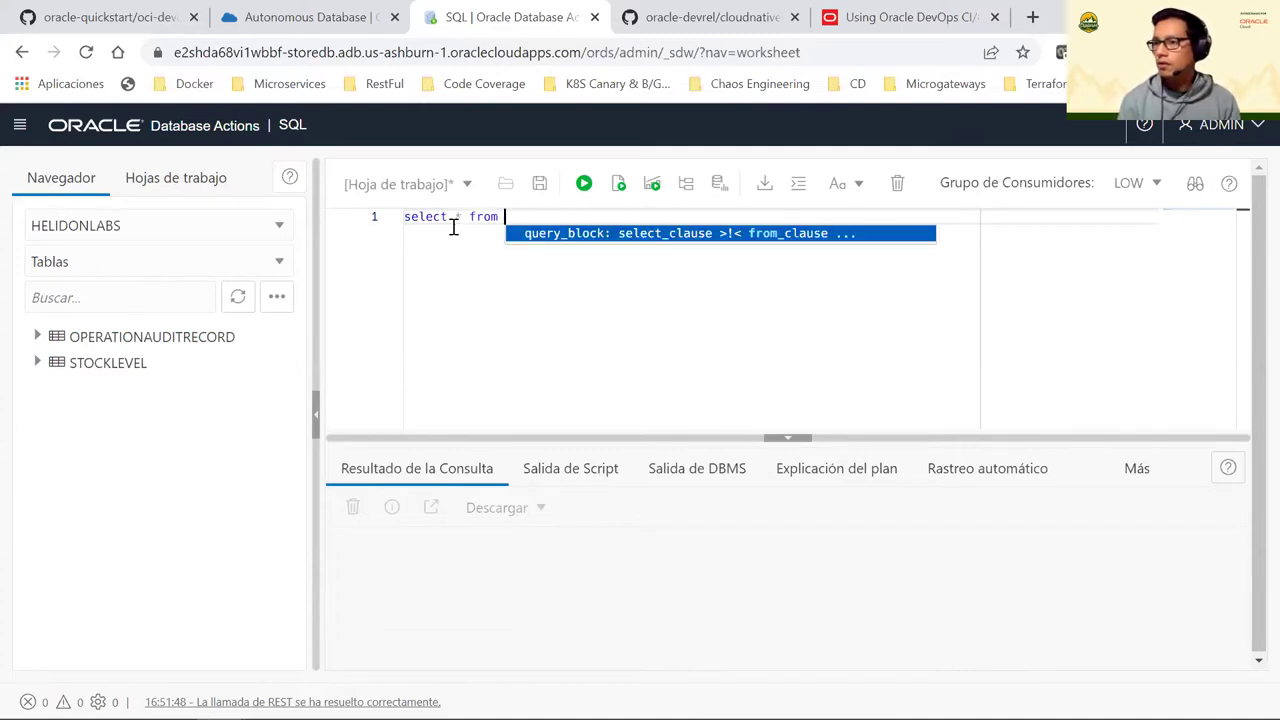
pyautogui.write('helid')
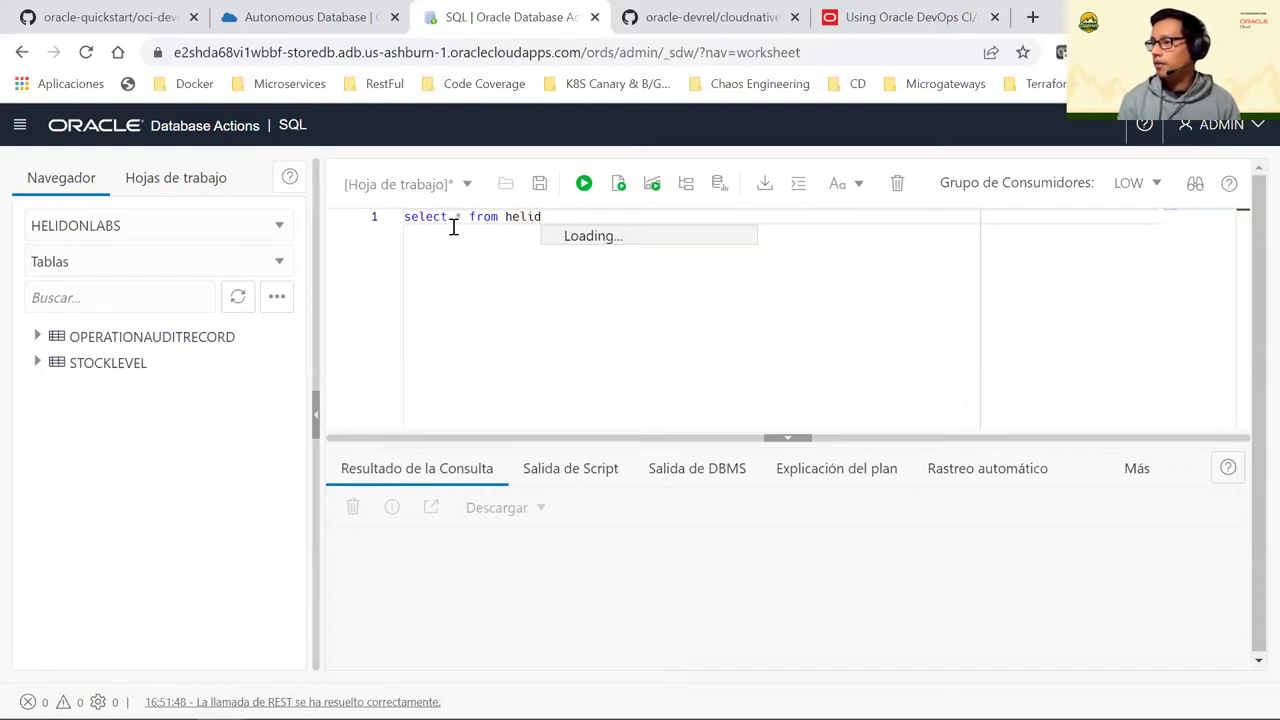
pyautogui.press('Return')
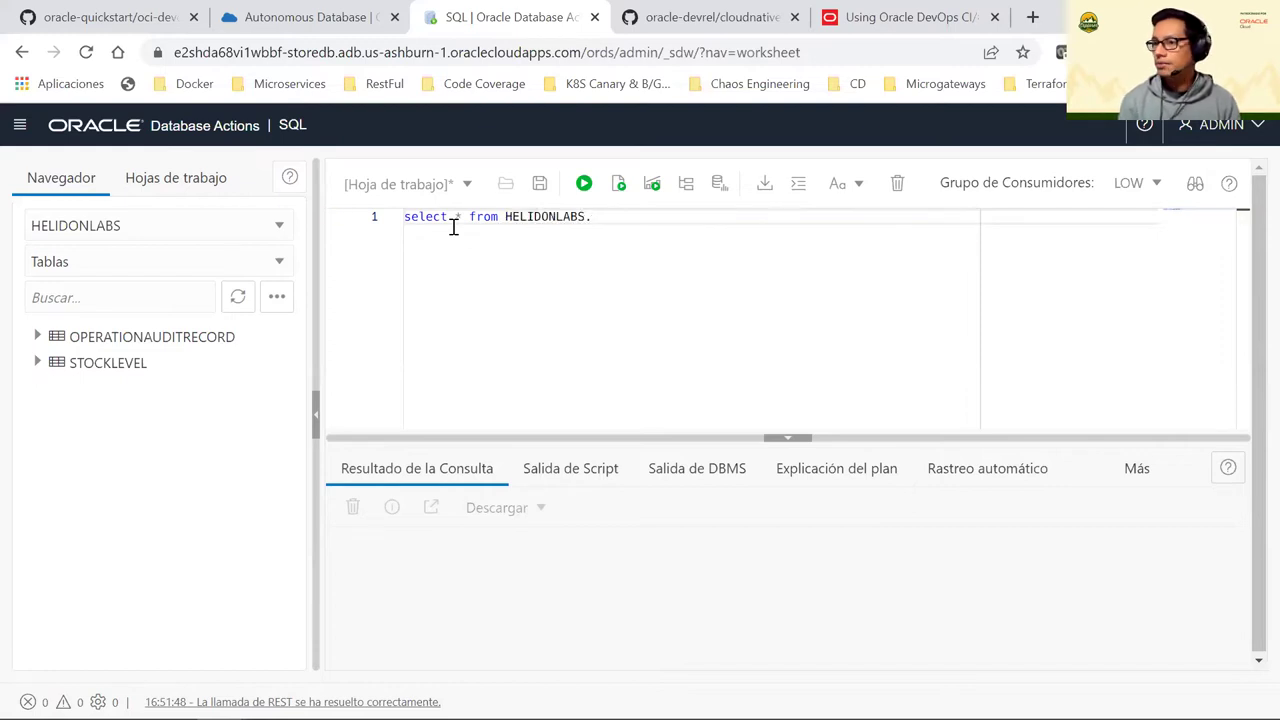
pyautogui.write('st')
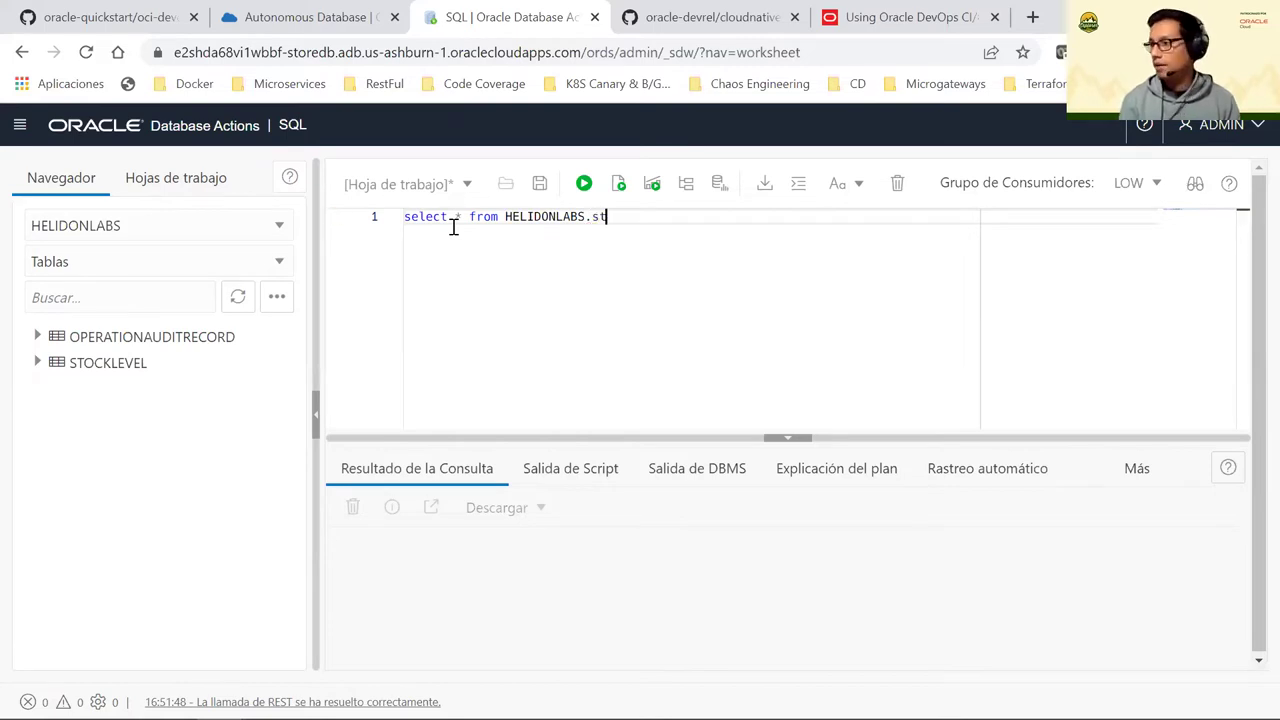
pyautogui.write('ock')
pyautogui.press('Return')
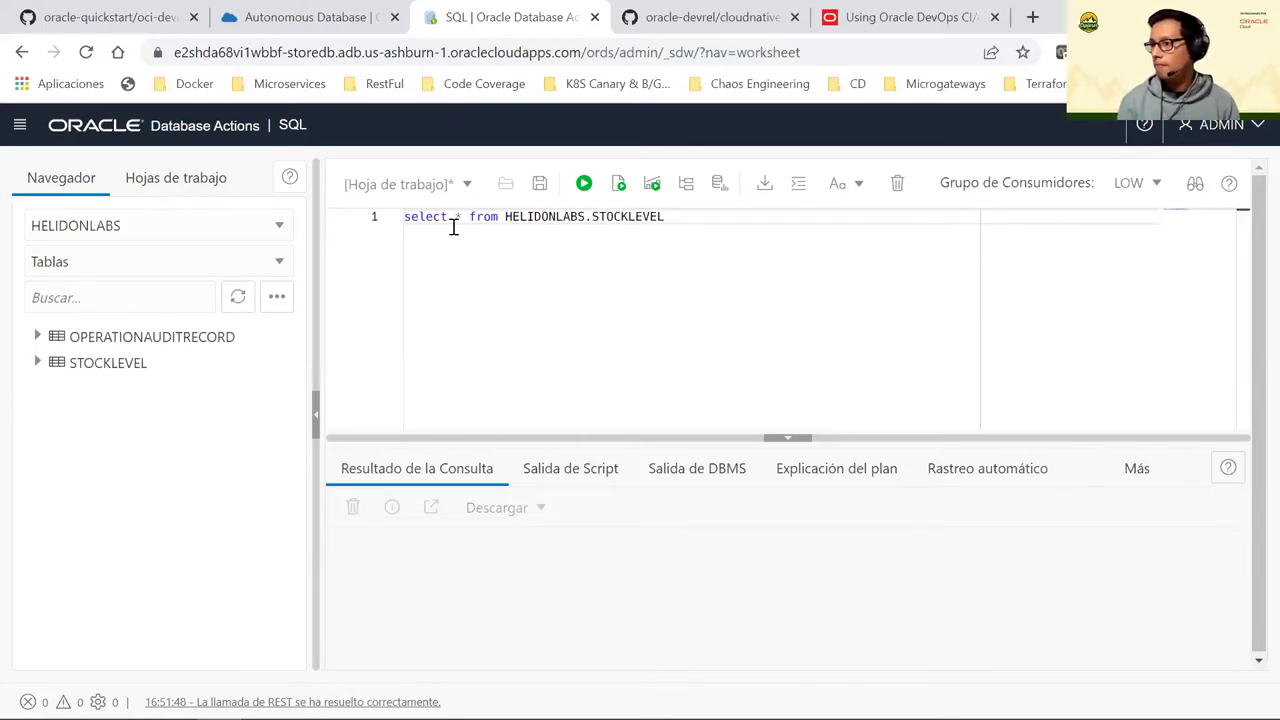
pyautogui.hotkey('ctrl', 'a')
pyautogui.hotkey('ctrl', 'Return')
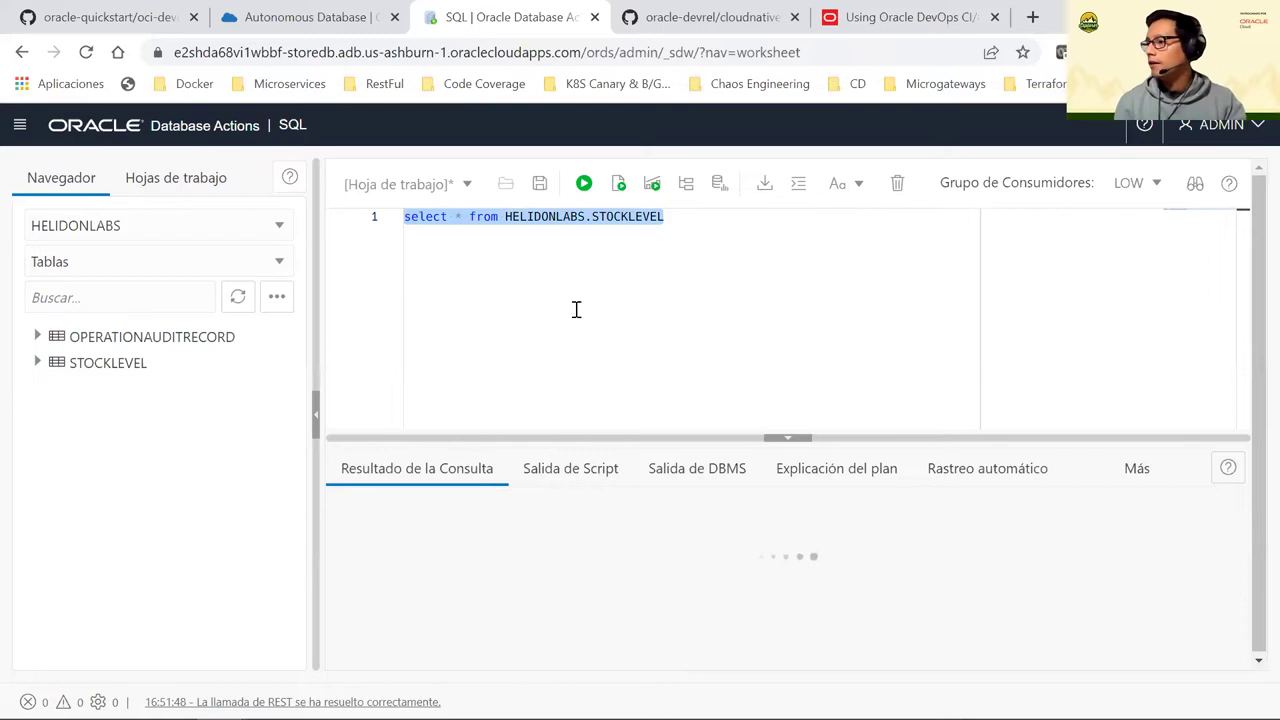
# Inspect the four STOCKLEVEL rows, selecting the Pins value, then return to the storedb details tab
pyautogui.click(698, 440)
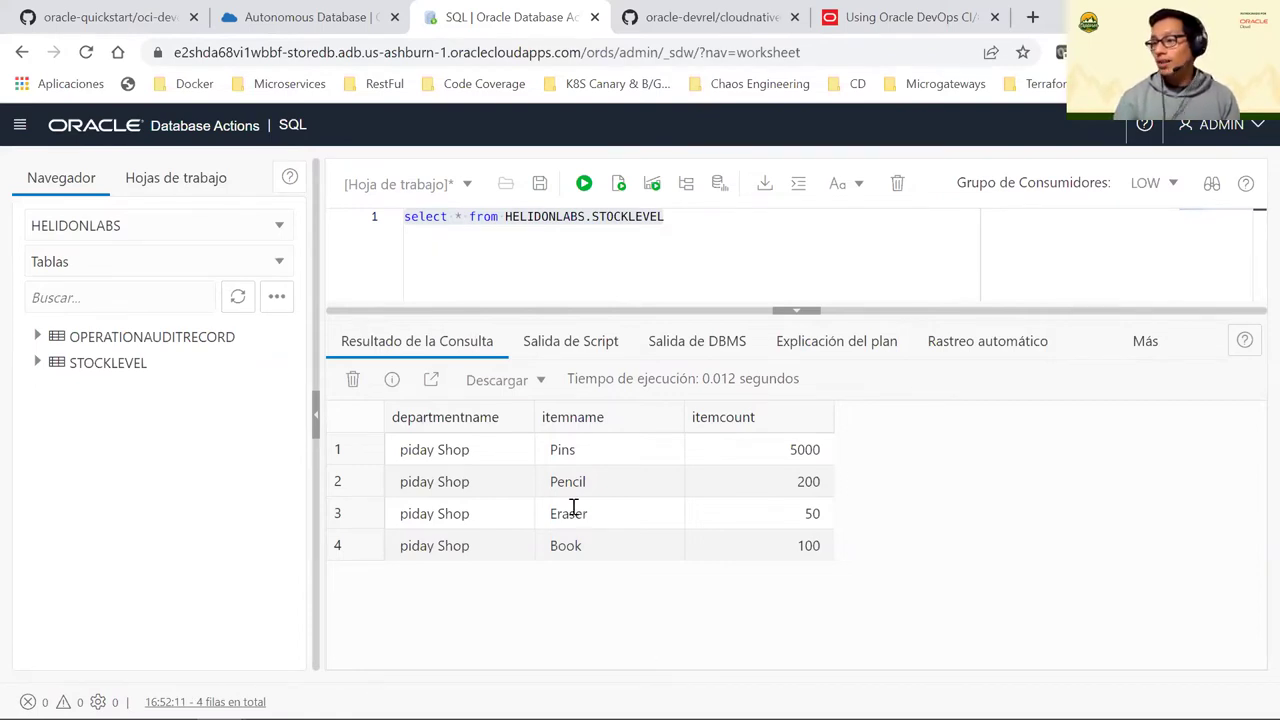
pyautogui.doubleClick(549, 451)
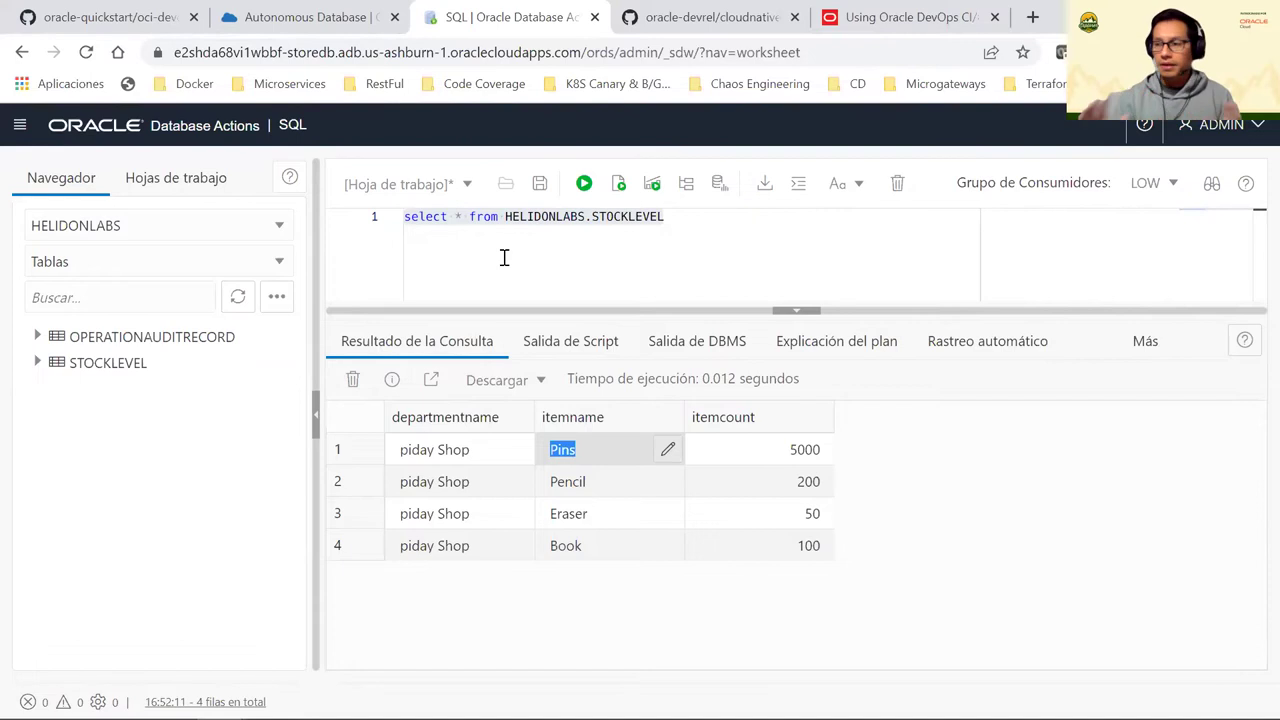
pyautogui.click(505, 258)
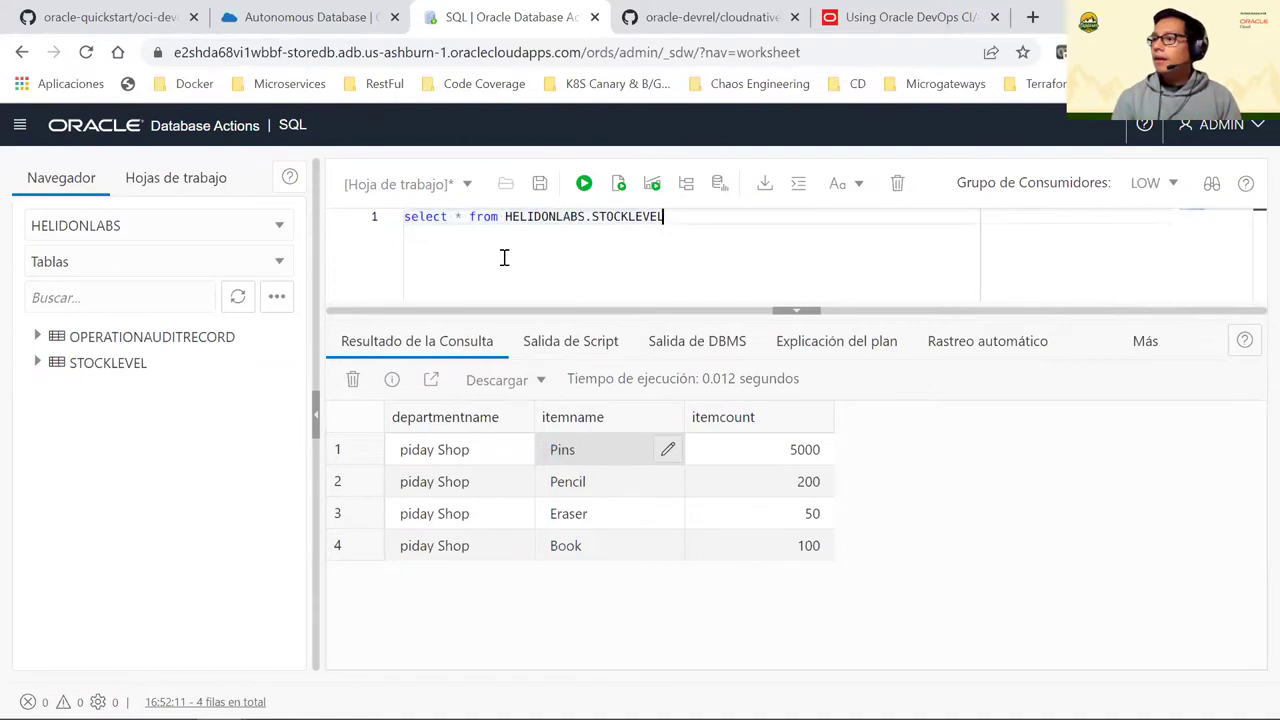
pyautogui.click(287, 17)
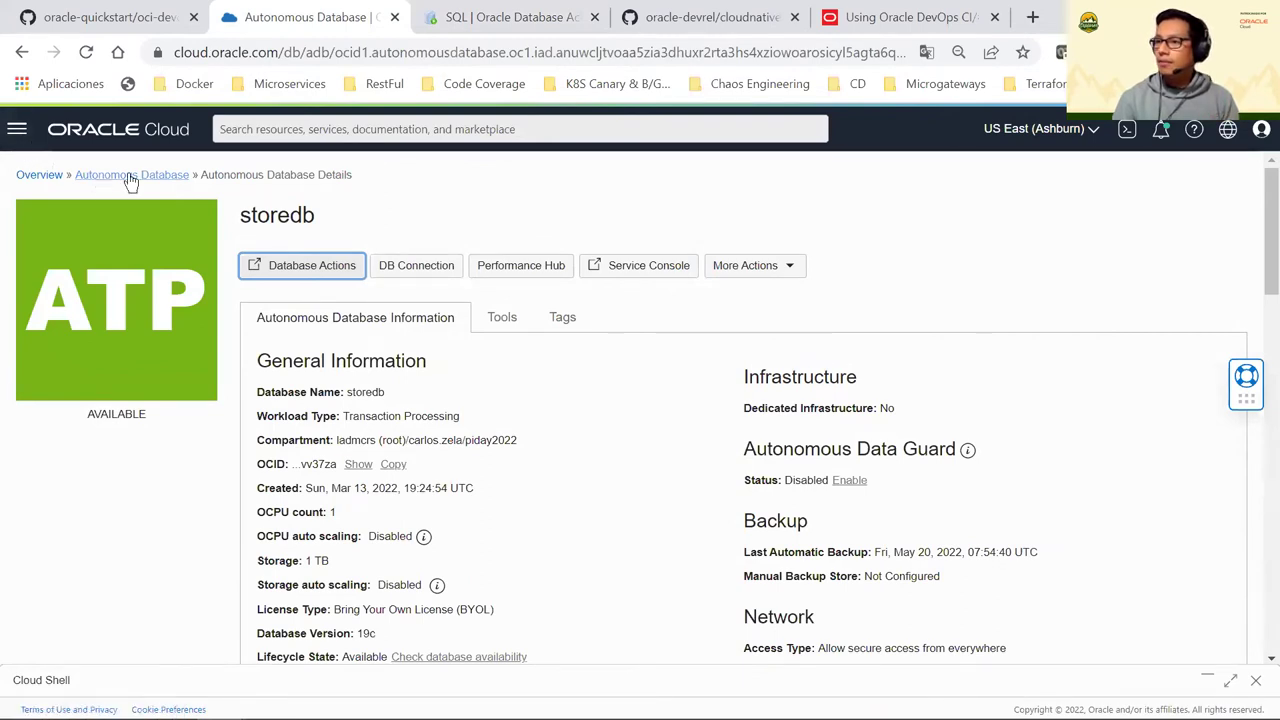
# List the OKE clusters in piday2022 and open oke-piday2022 in a new tab, keeping the list in view
pyautogui.click(17, 129)
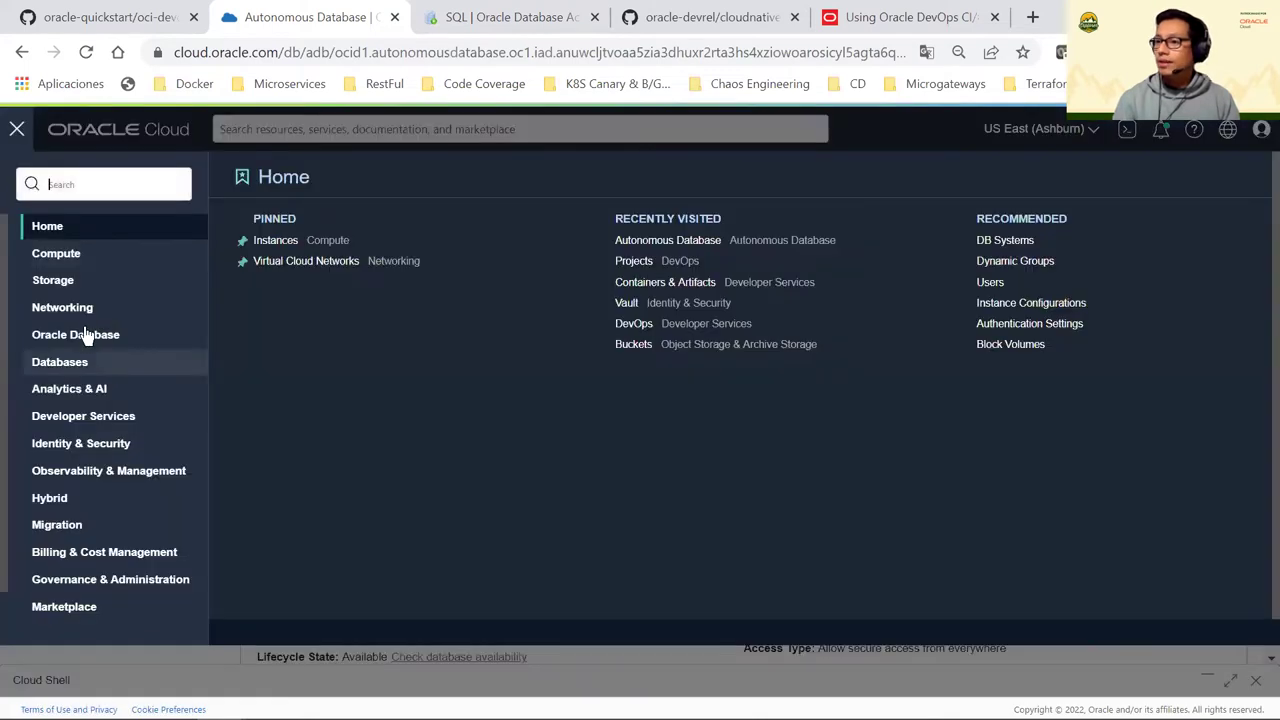
pyautogui.click(122, 417)
pyautogui.click(292, 222)
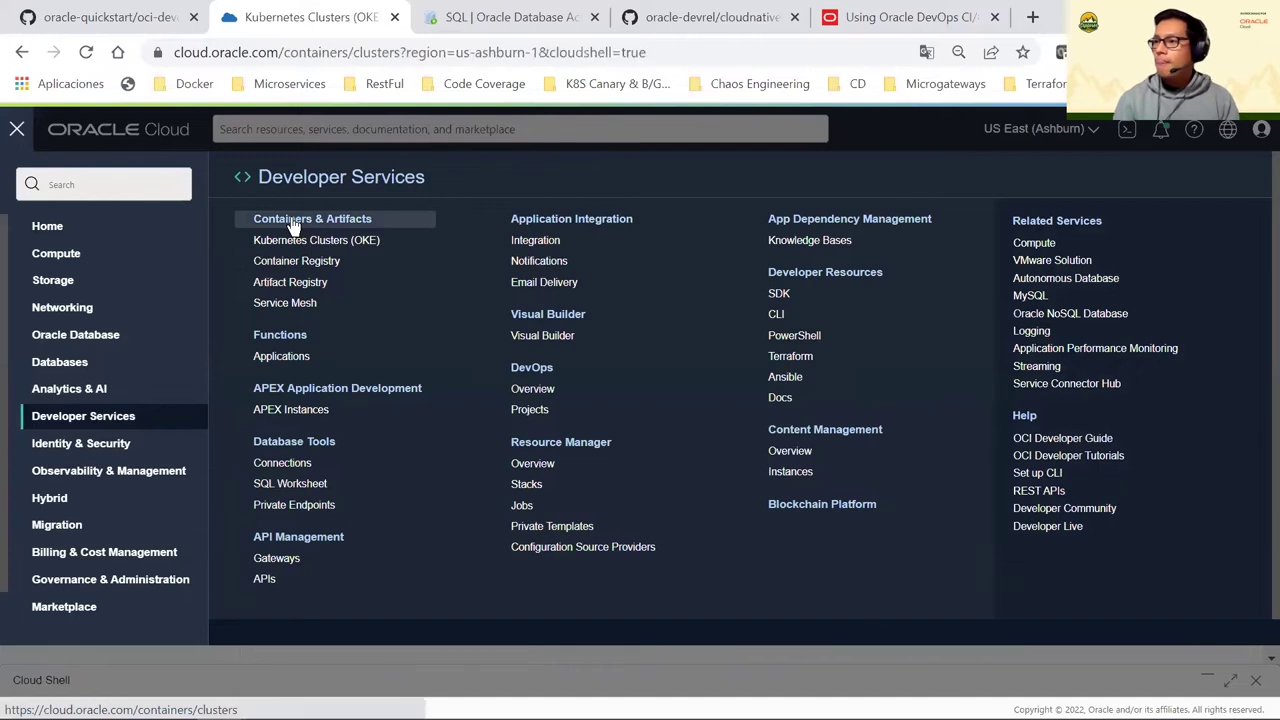
pyautogui.click(338, 241)
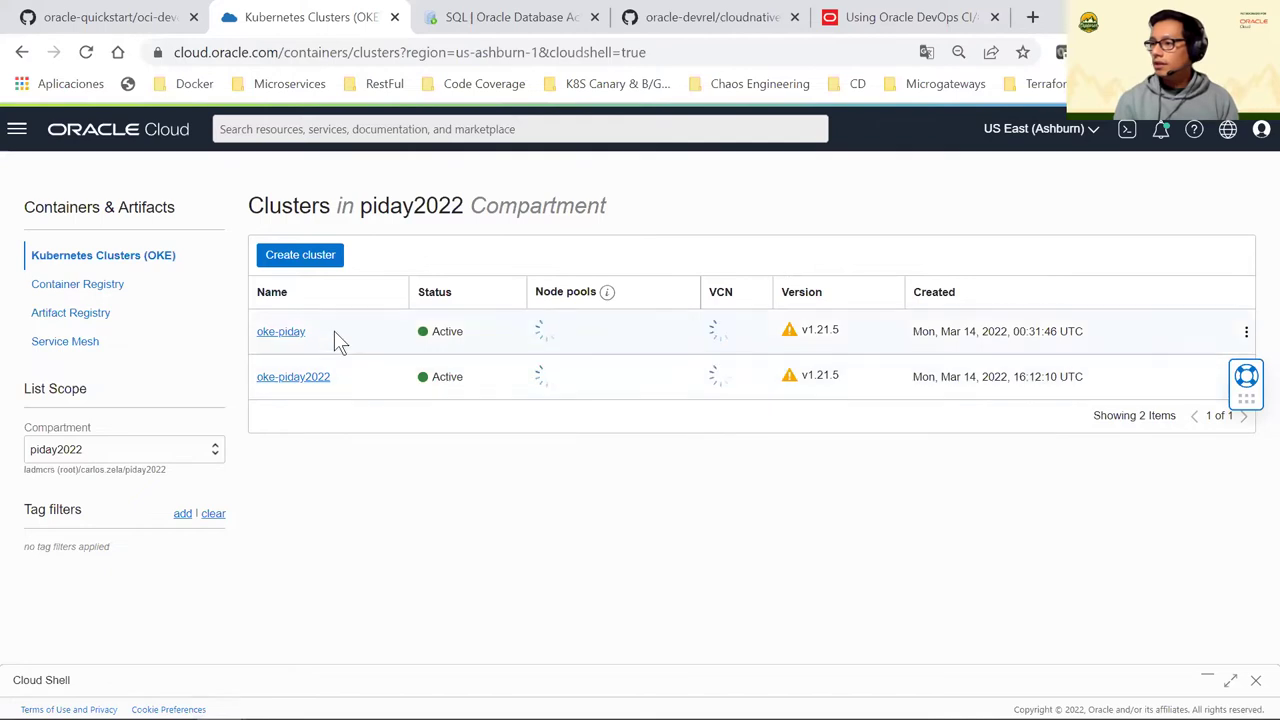
pyautogui.rightClick(290, 380)
pyautogui.click(310, 391)
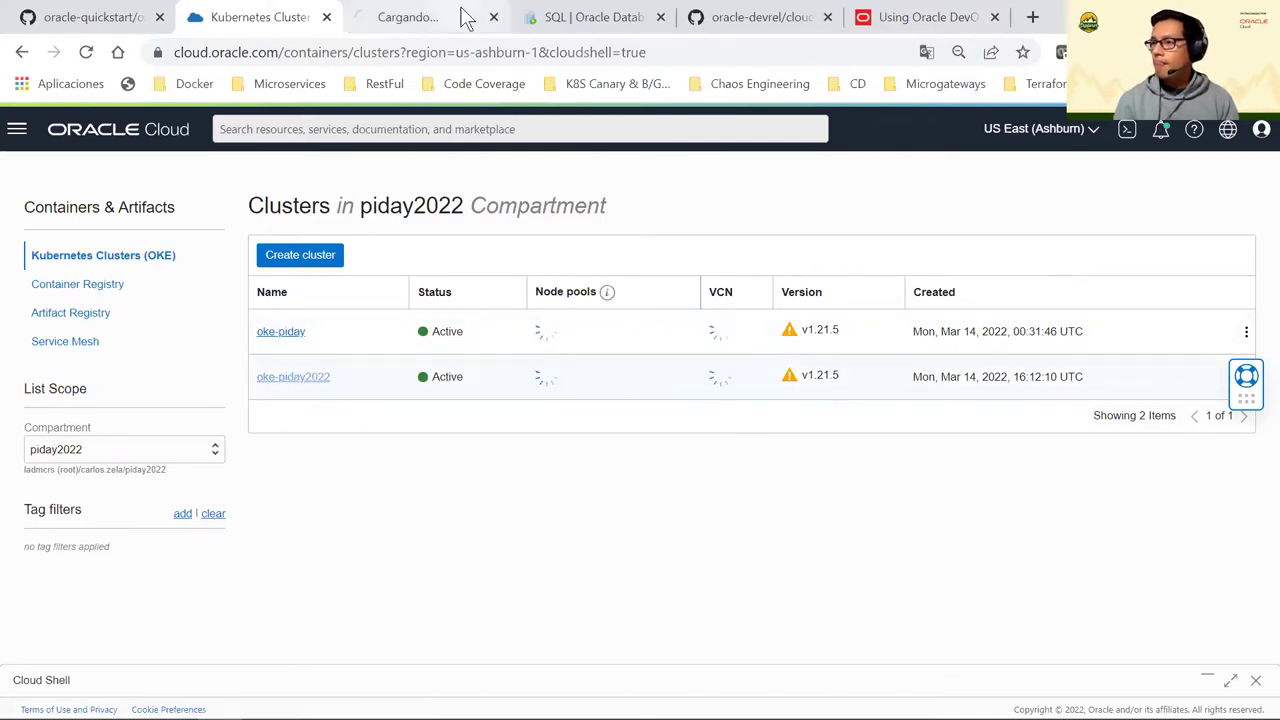
pyautogui.click(420, 17)
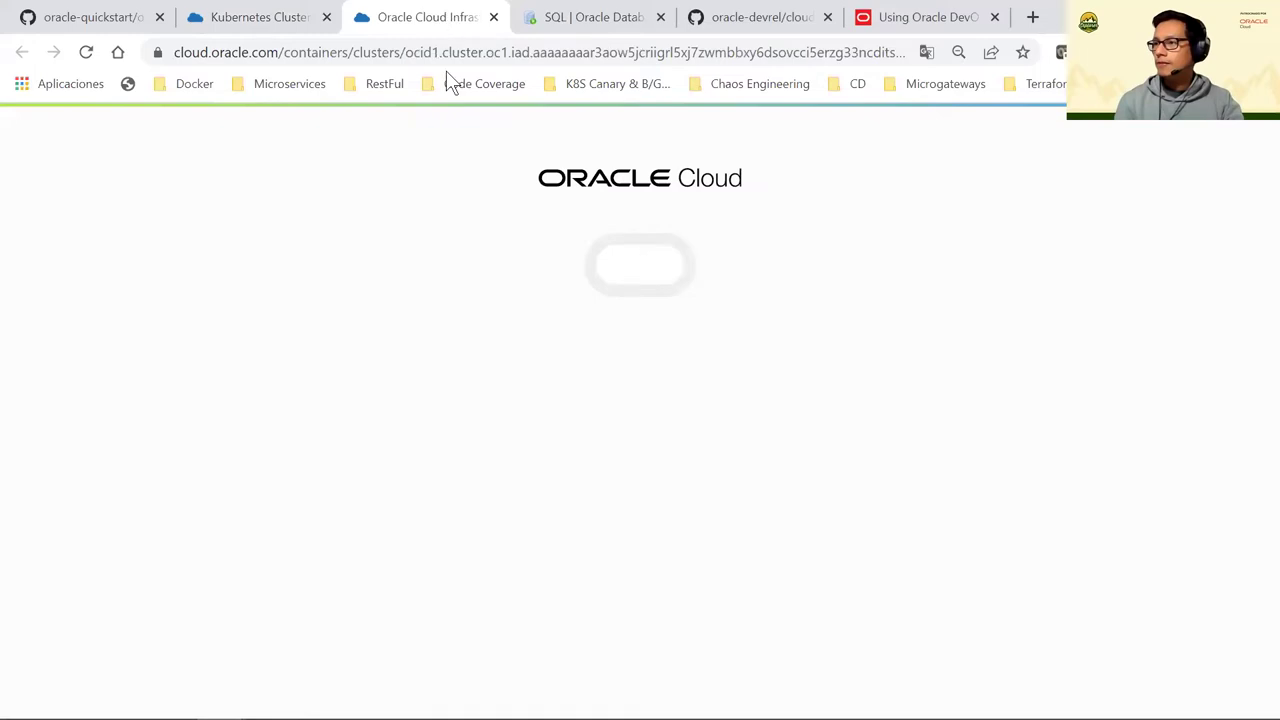
pyautogui.click(271, 17)
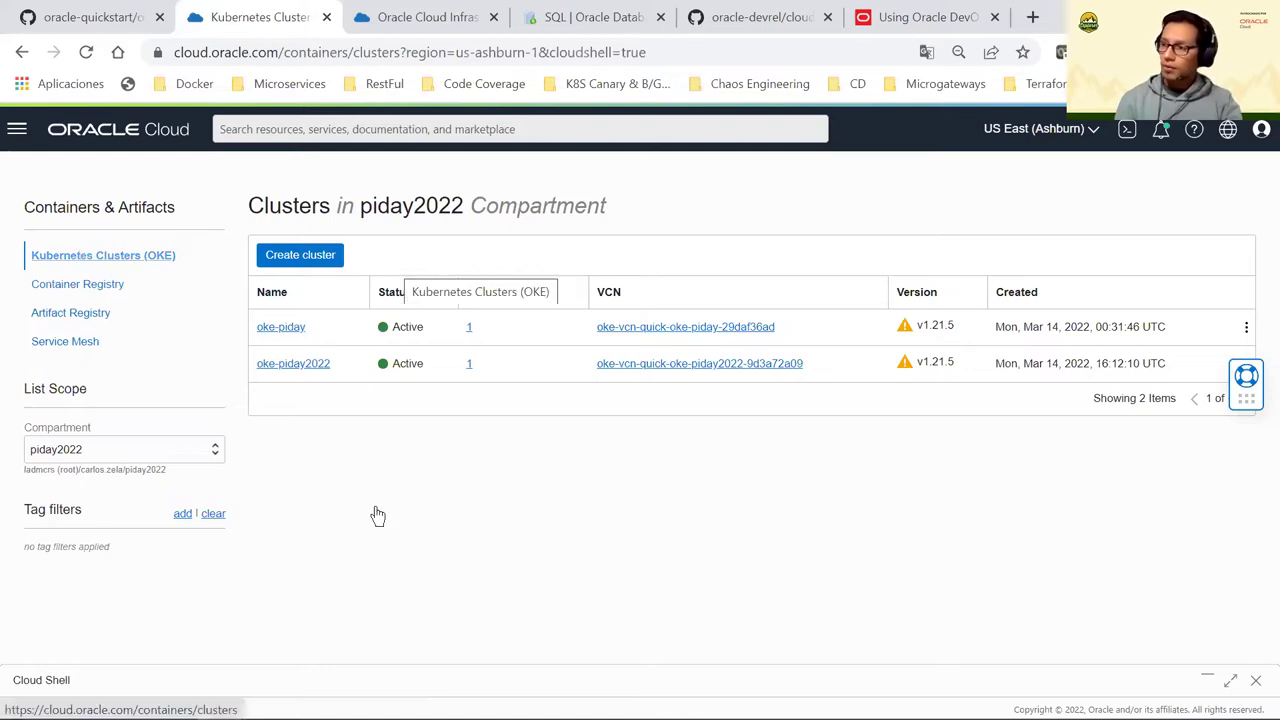
# Open the Container Registry and expand piday-lab/storefront to show its 1.0.0 image
pyautogui.click(80, 285)
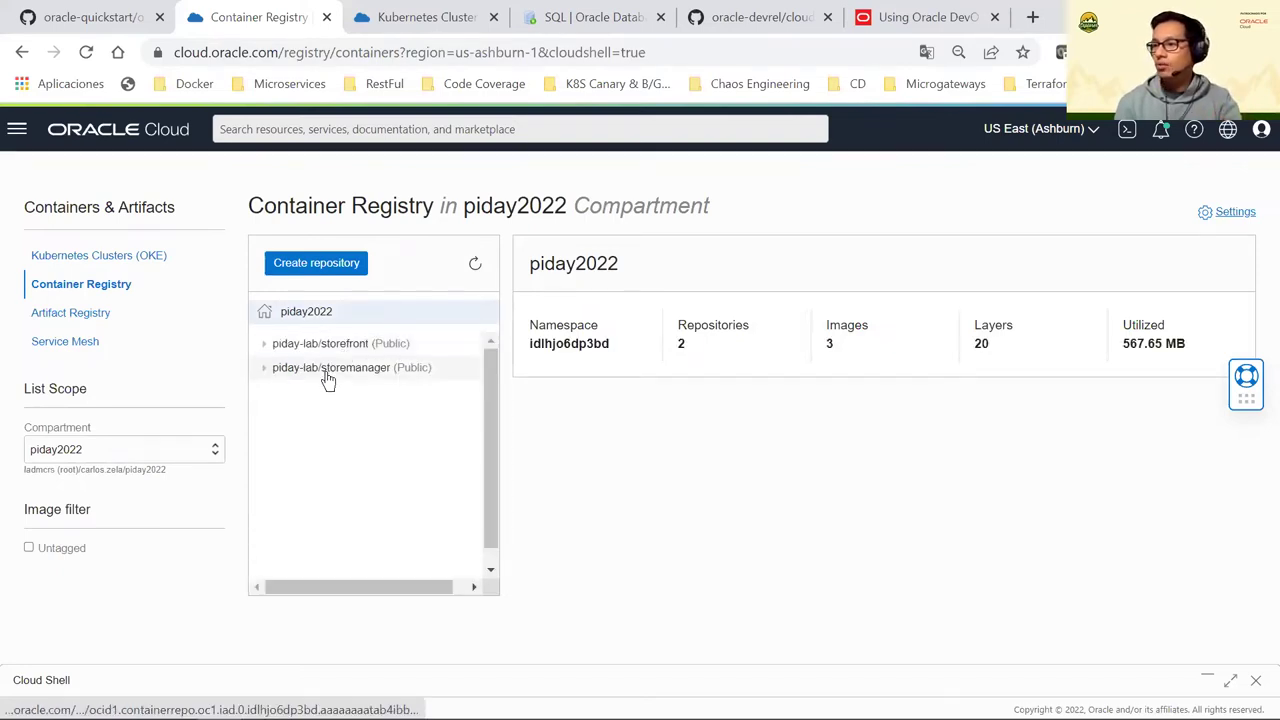
pyautogui.click(273, 347)
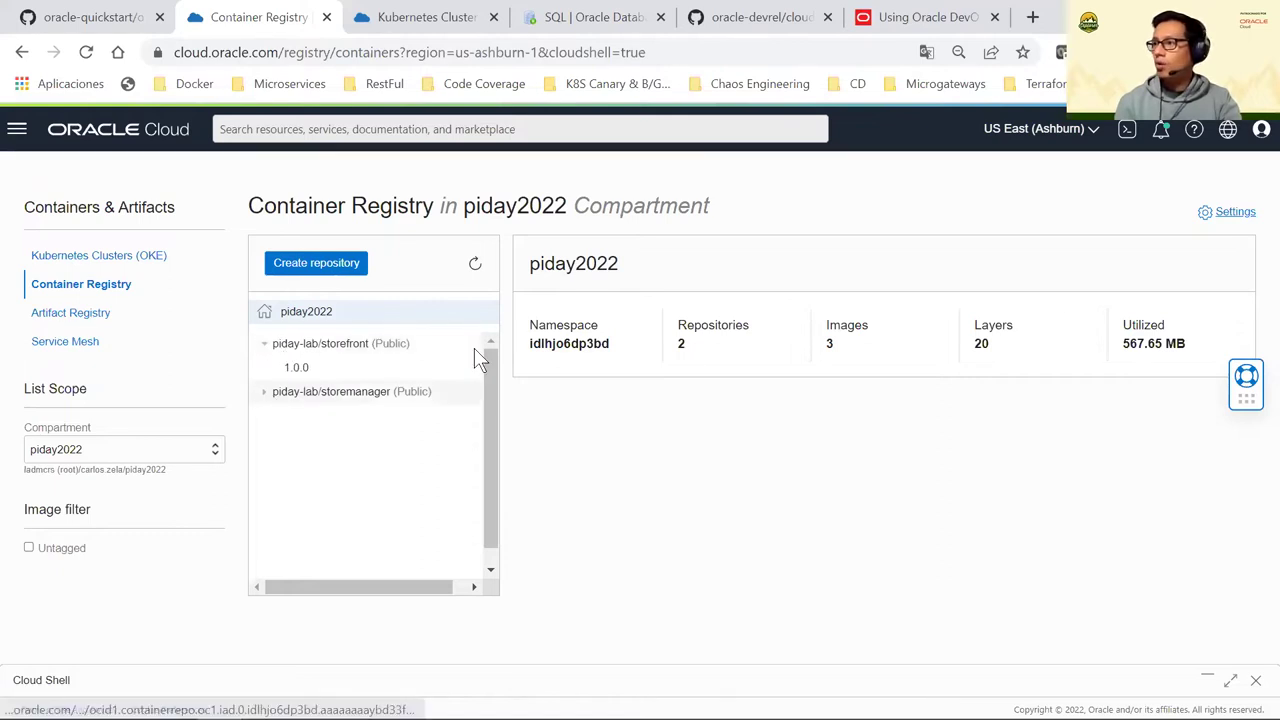
pyautogui.click(738, 18)
pyautogui.scroll(-1, 565, 630)
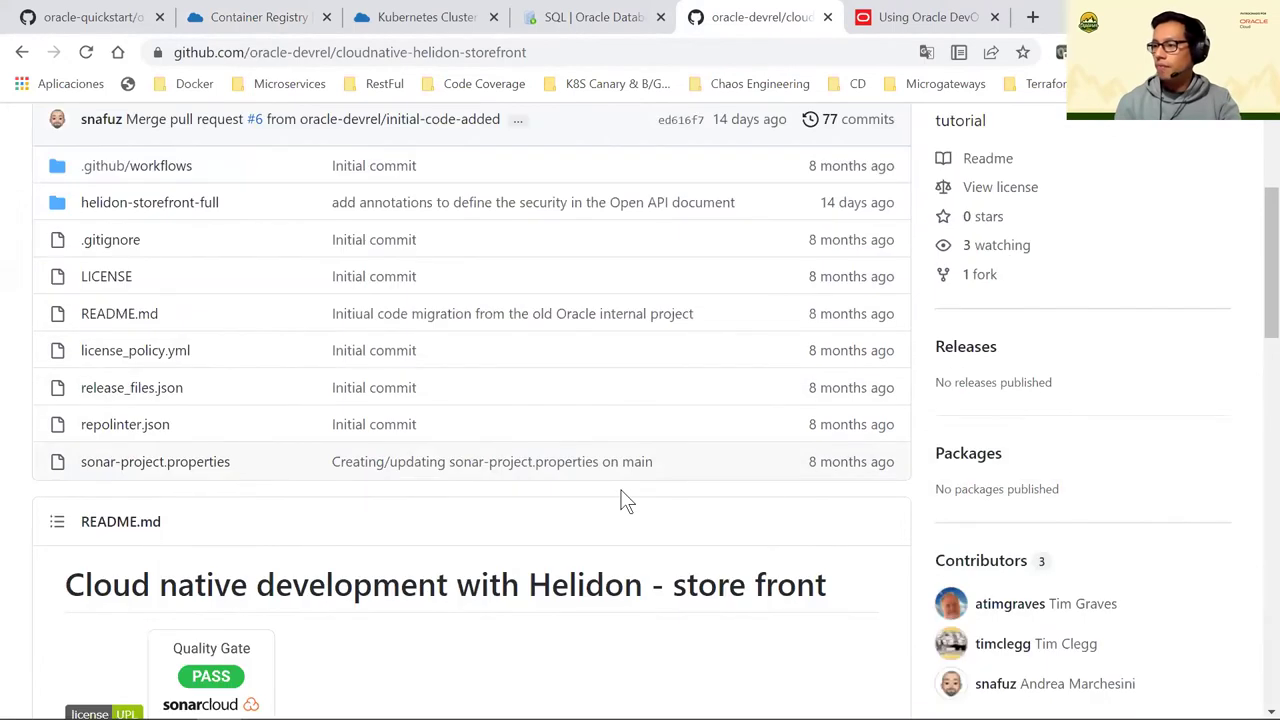
pyautogui.scroll(-3, 620, 500)
pyautogui.moveTo(539, 289); pyautogui.dragTo(828, 318)
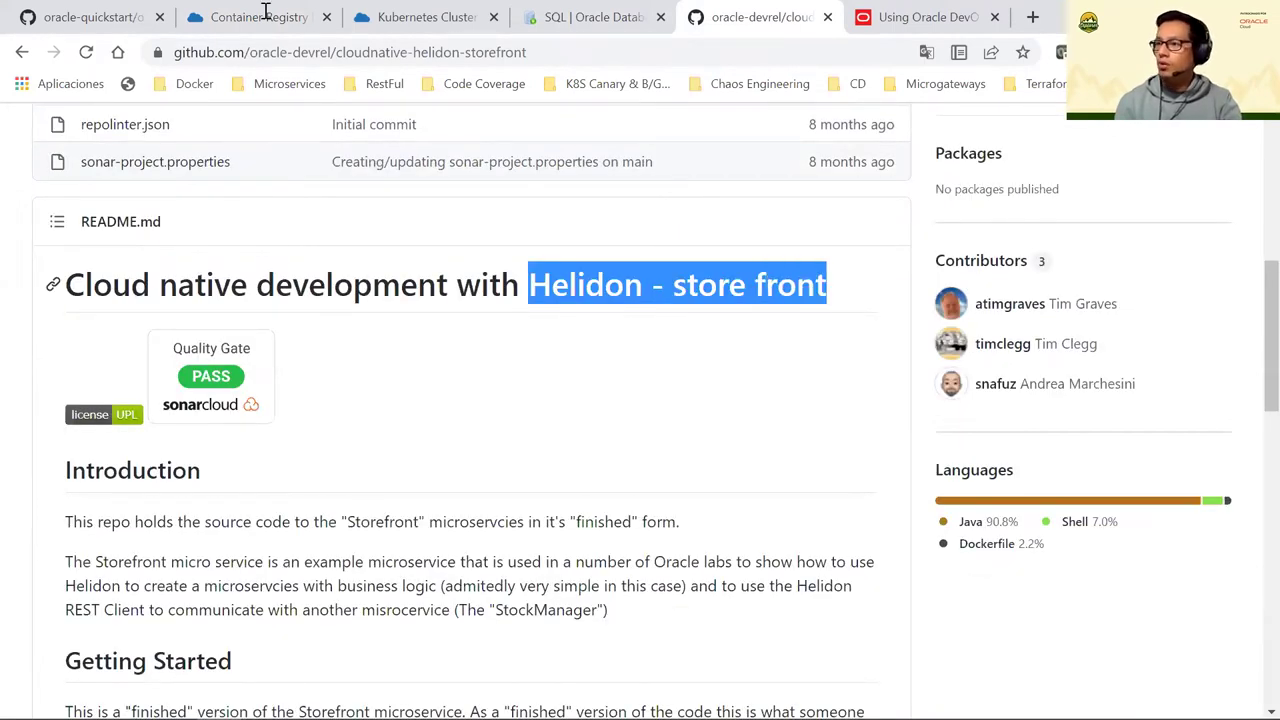
pyautogui.click(263, 14)
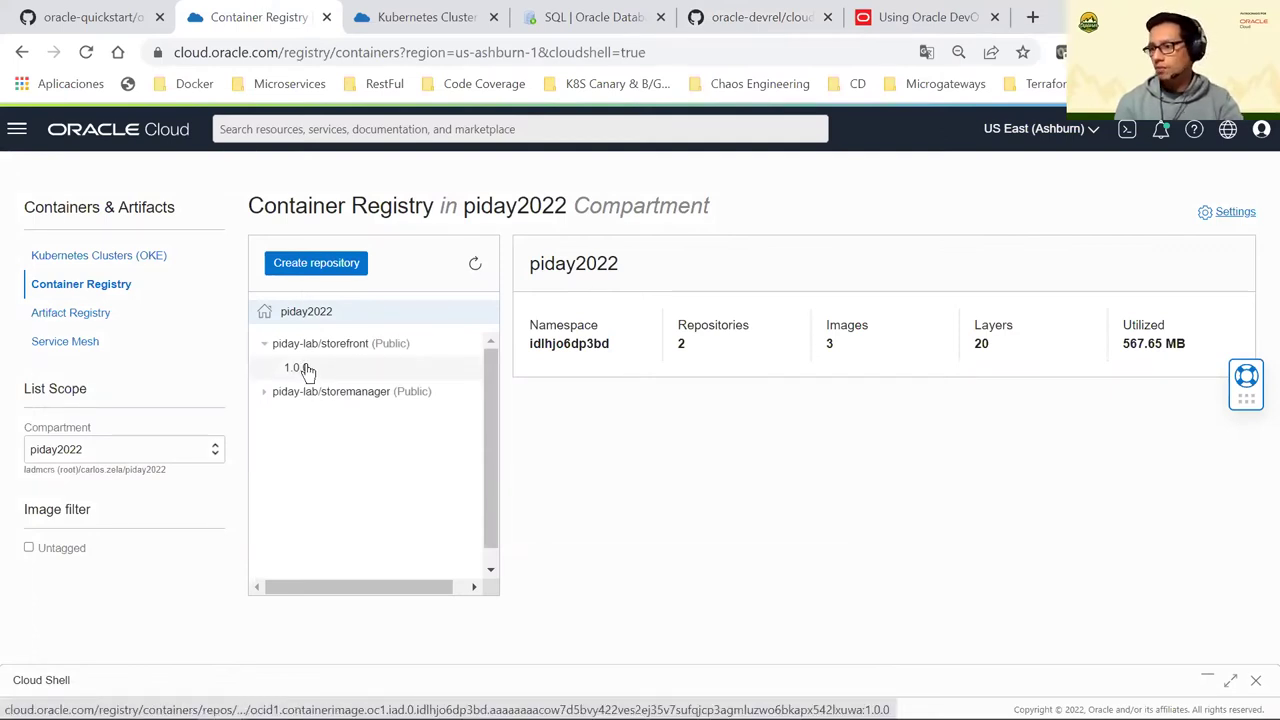
# View the storefront 1.0.0 image details, then highlight version v1.21.5 on the oke-piday2022 cluster page
pyautogui.click(375, 364)
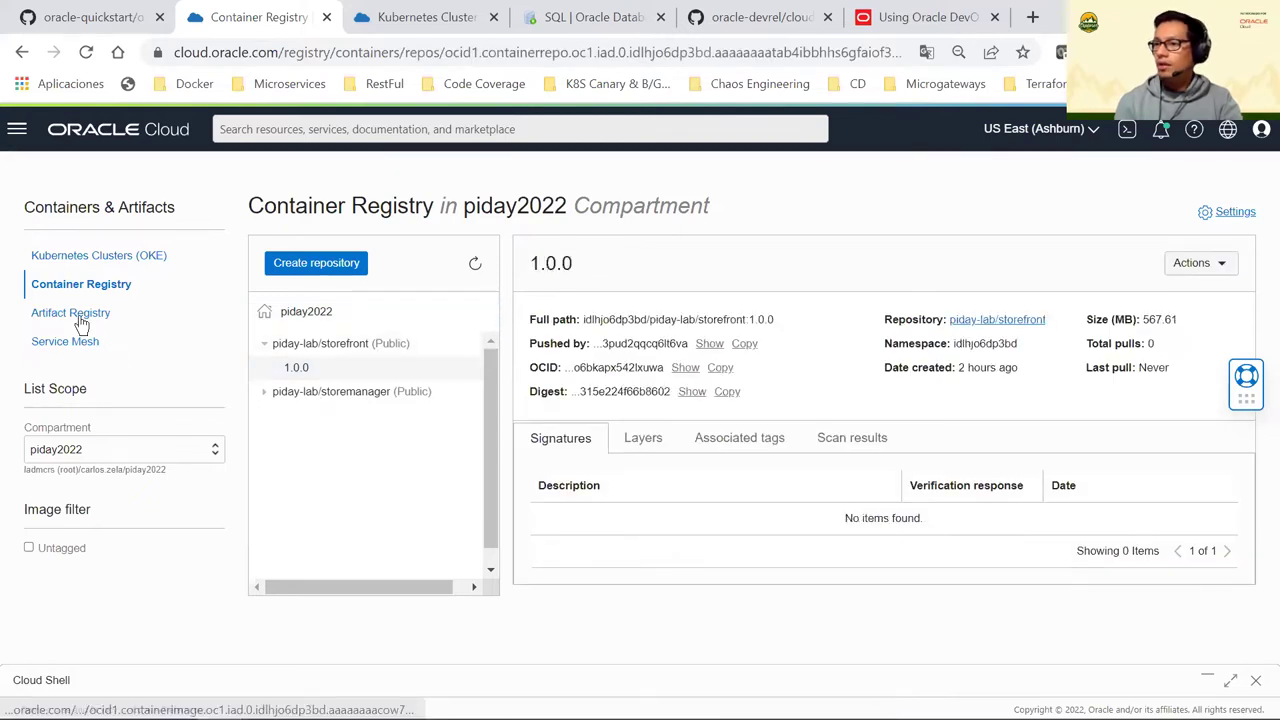
pyautogui.click(430, 17)
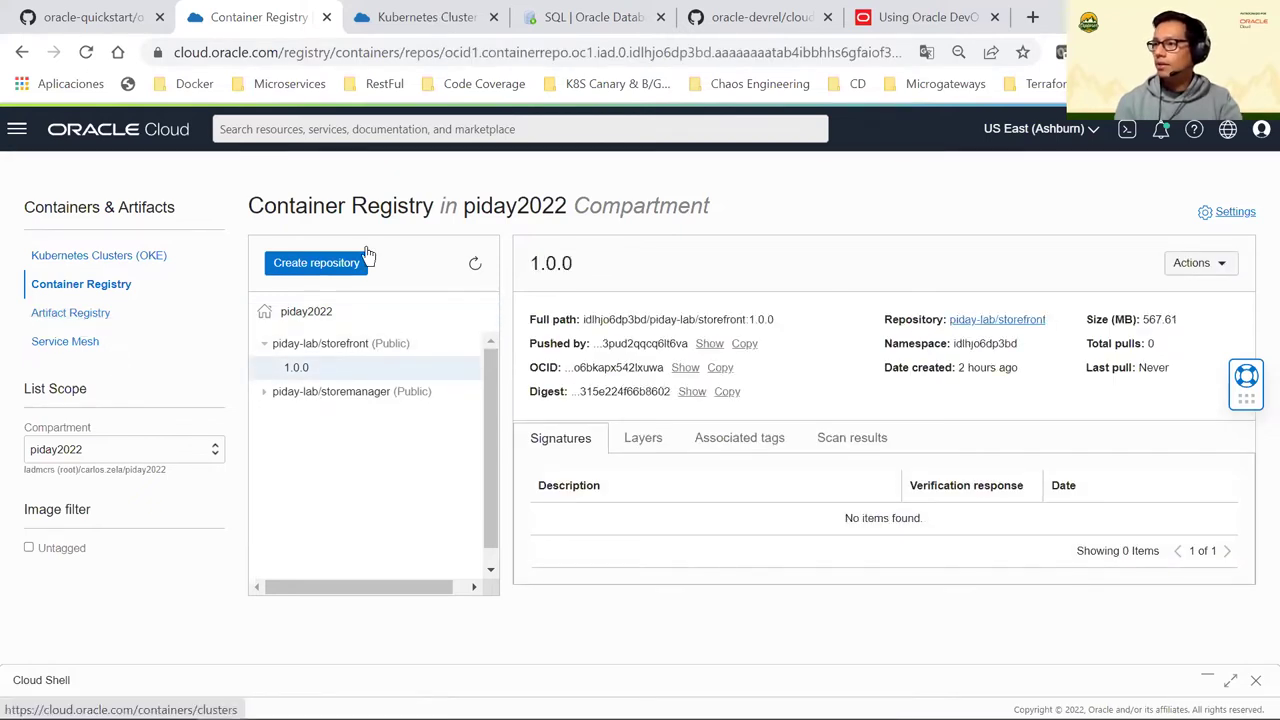
pyautogui.scroll(-1, 404, 367)
pyautogui.moveTo(360, 268); pyautogui.dragTo(406, 268)
pyautogui.moveTo(897, 268); pyautogui.dragTo(912, 268)
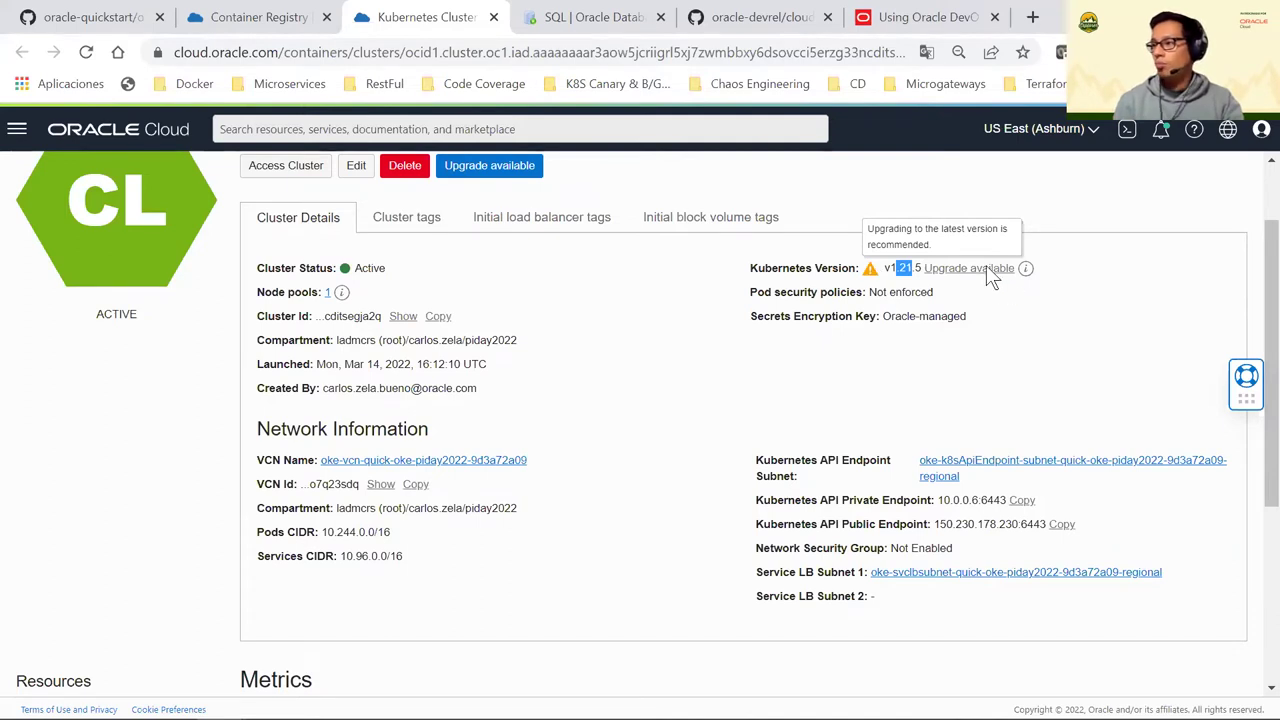
# Clear the version highlight and open the cluster's Node pools list
pyautogui.click(812, 332)
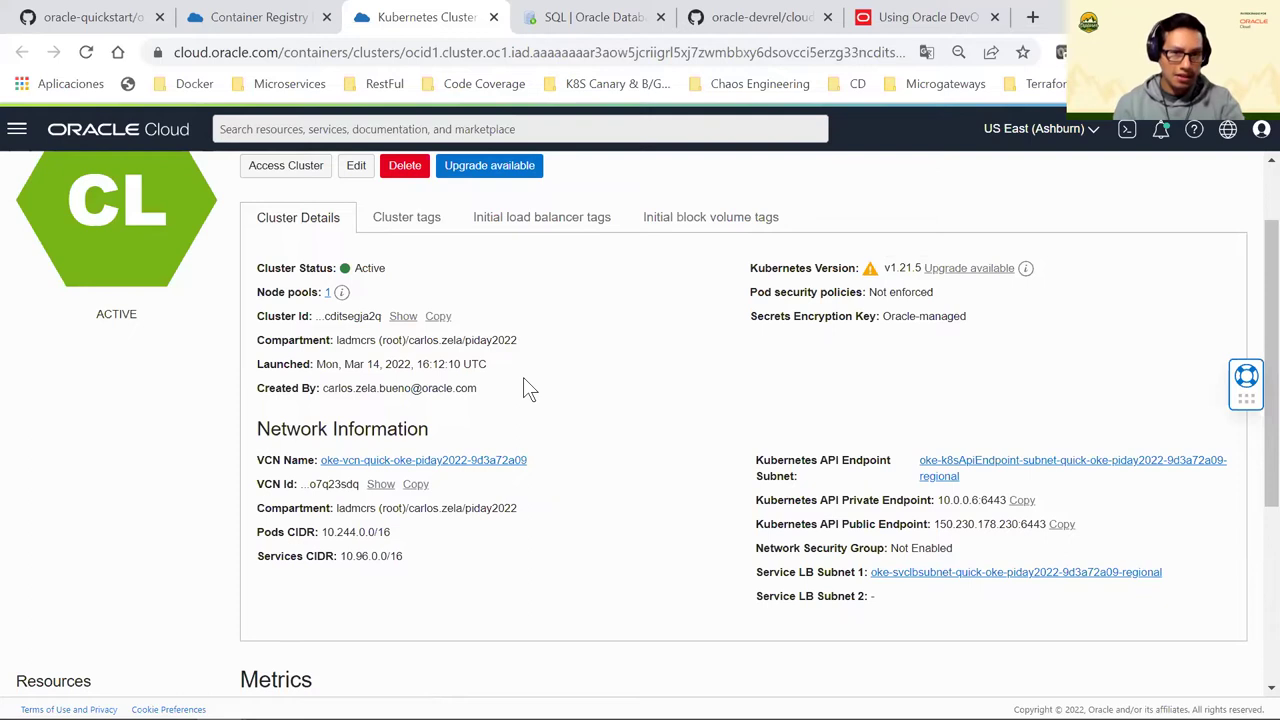
pyautogui.scroll(-2, 520, 382)
pyautogui.scroll(2, 526, 380)
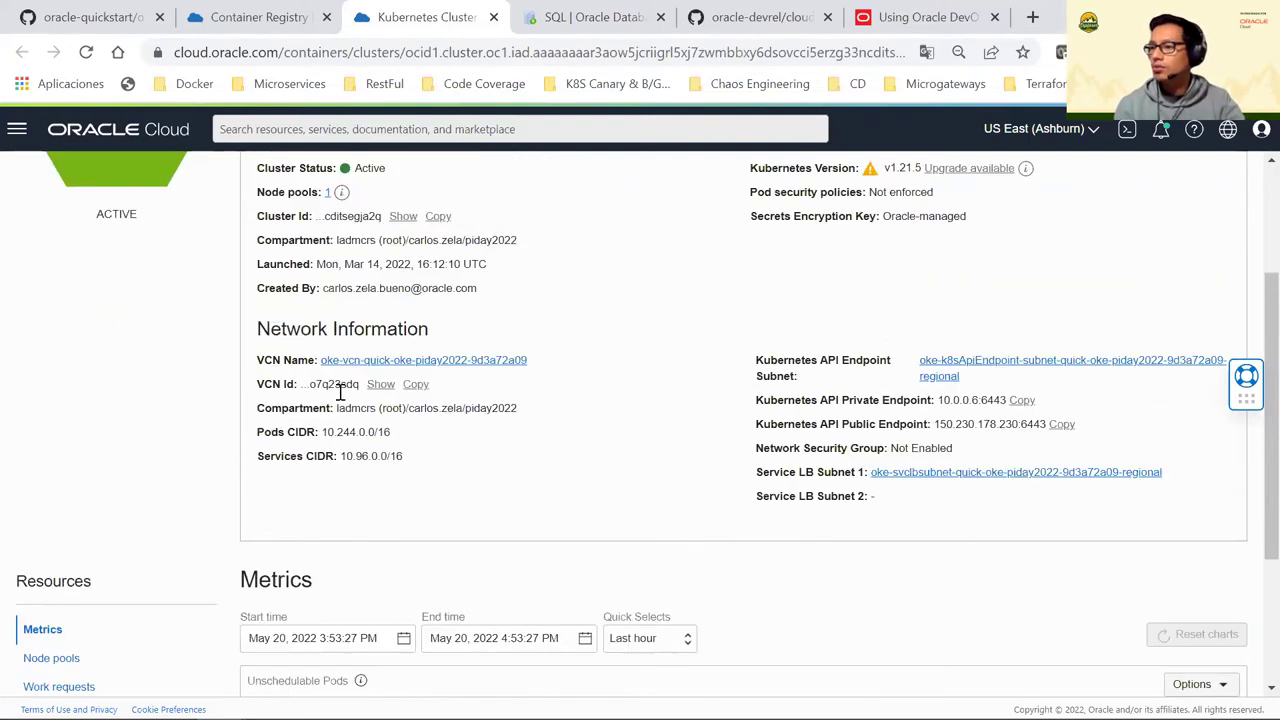
pyautogui.scroll(-2, 243, 484)
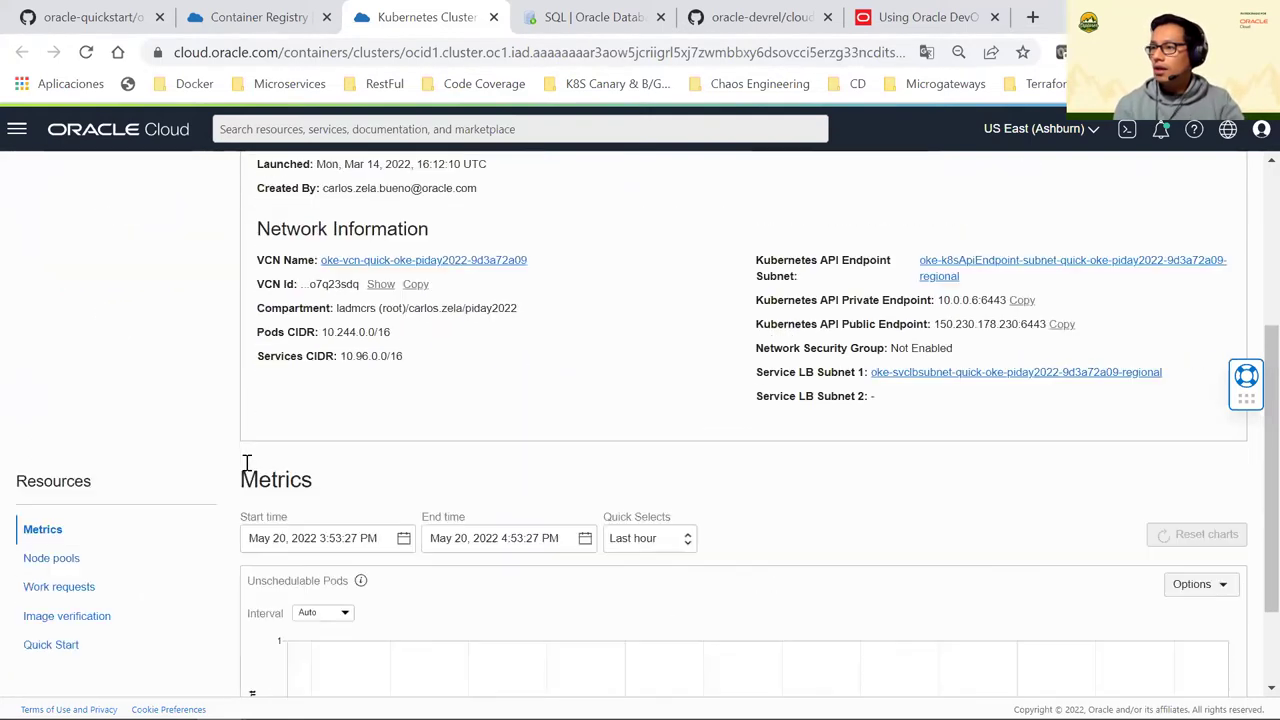
pyautogui.click(75, 567)
# Scroll through the node pool details, then return to the Container Registry page with storefront 1.0.0
pyautogui.scroll(-2, 590, 312)
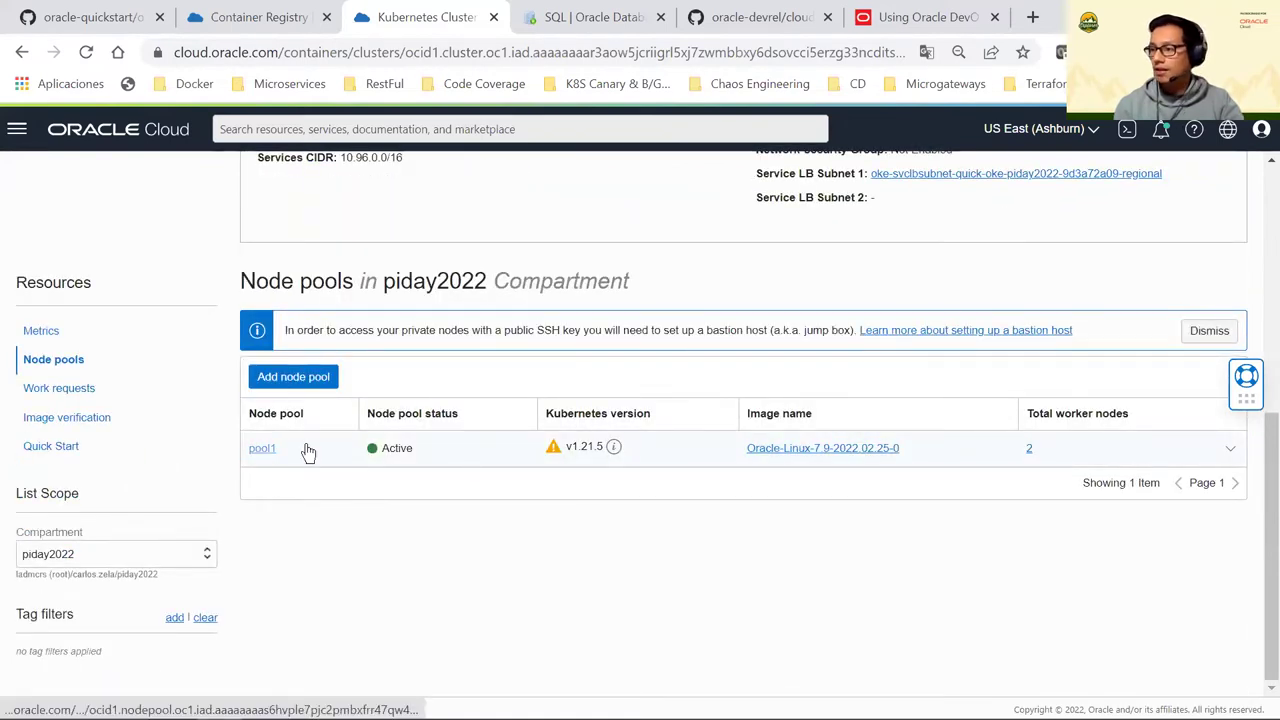
pyautogui.scroll(3, 643, 498)
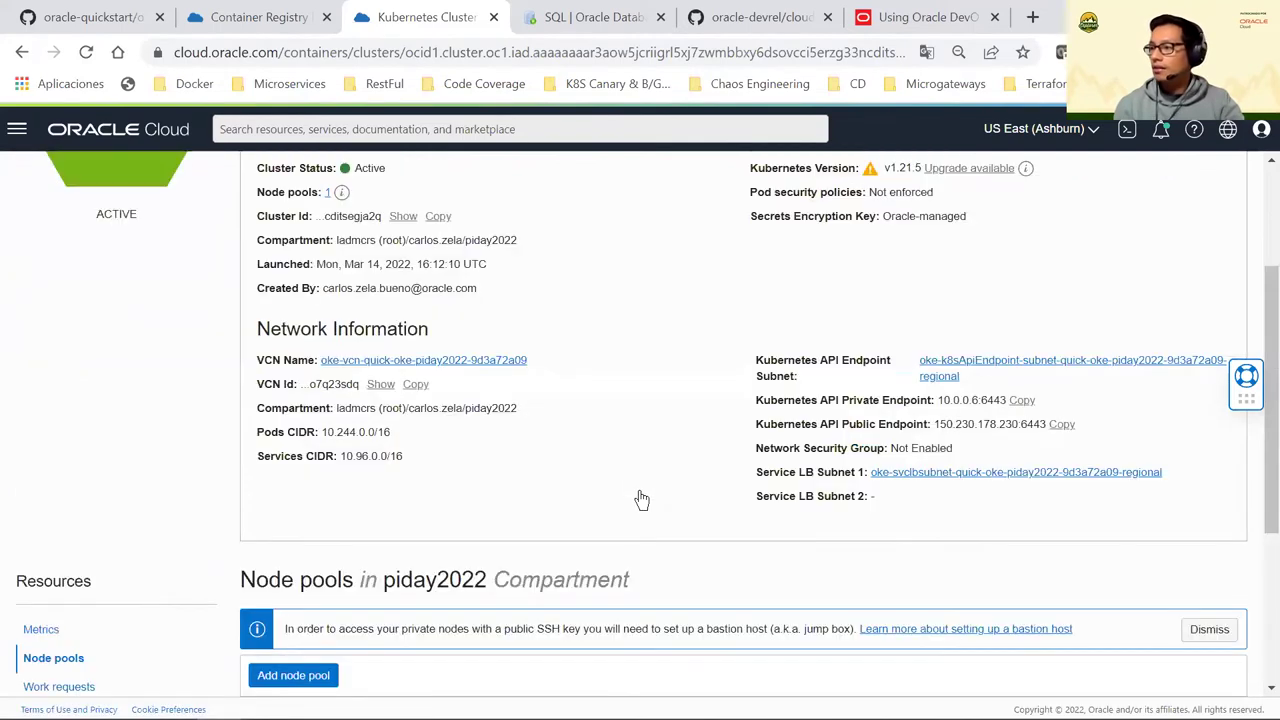
pyautogui.scroll(1, 642, 498)
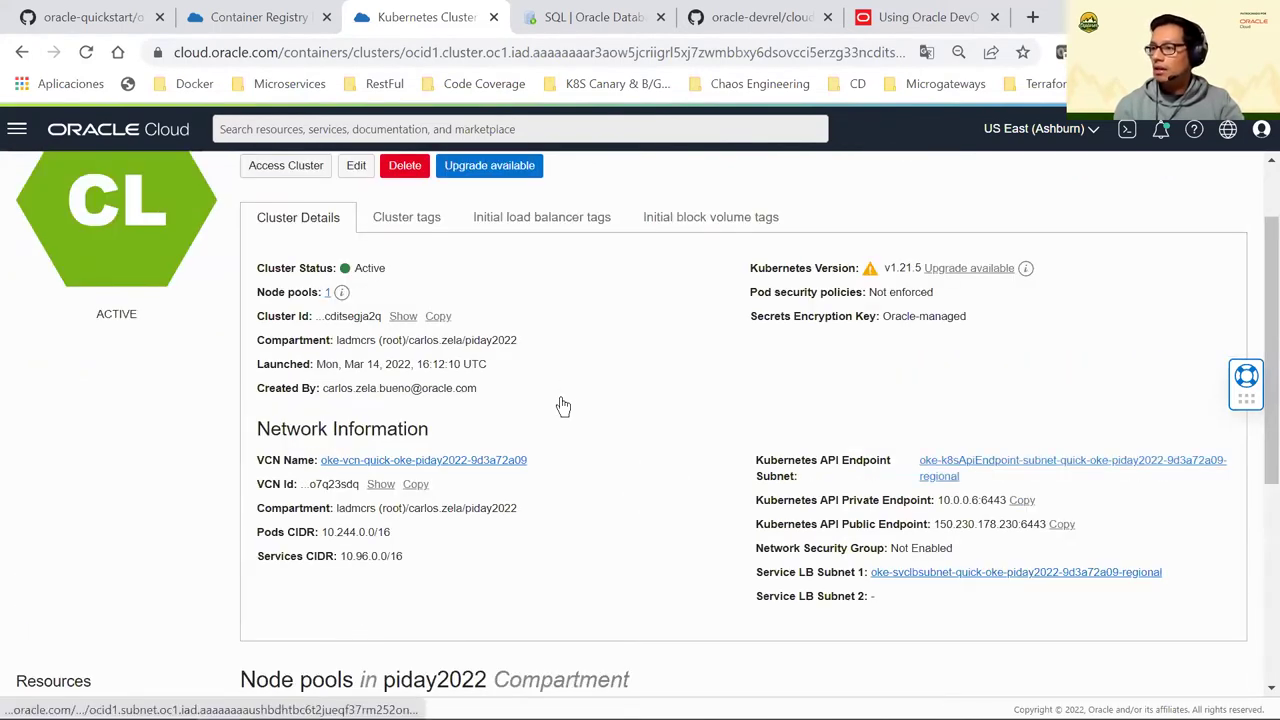
pyautogui.scroll(-1, 563, 405)
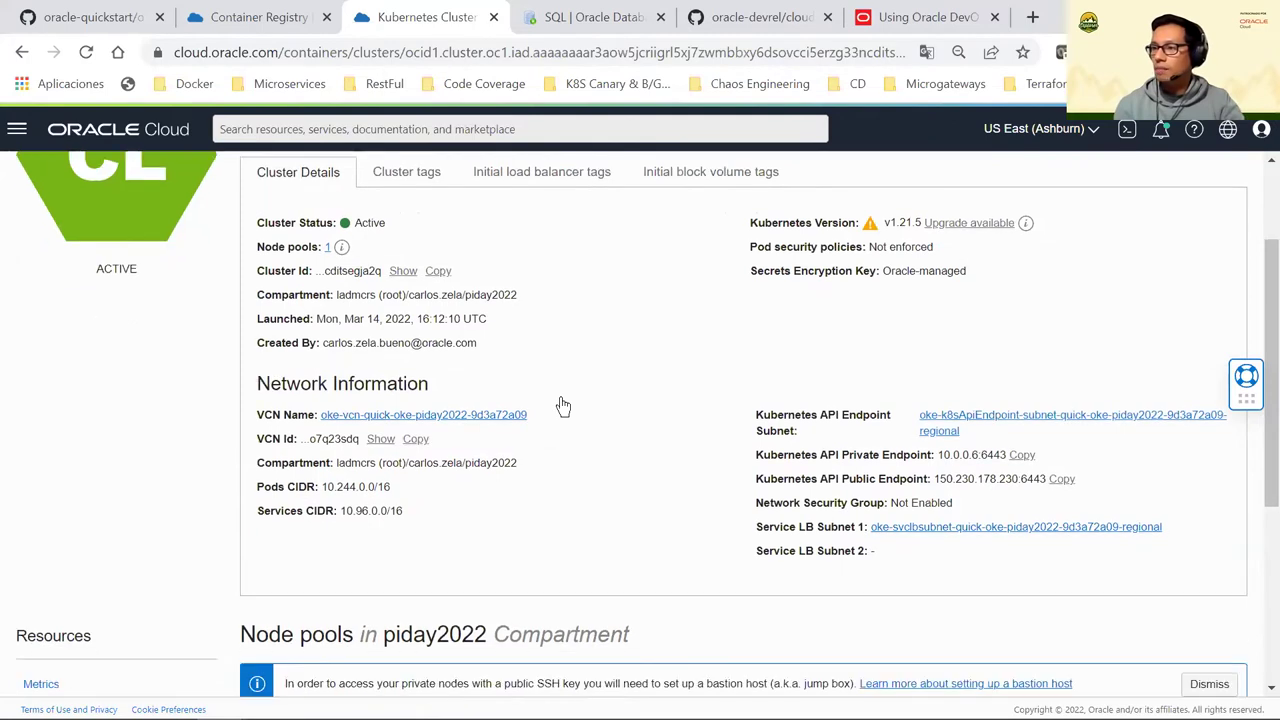
pyautogui.scroll(2, 563, 405)
pyautogui.scroll(-2, 563, 405)
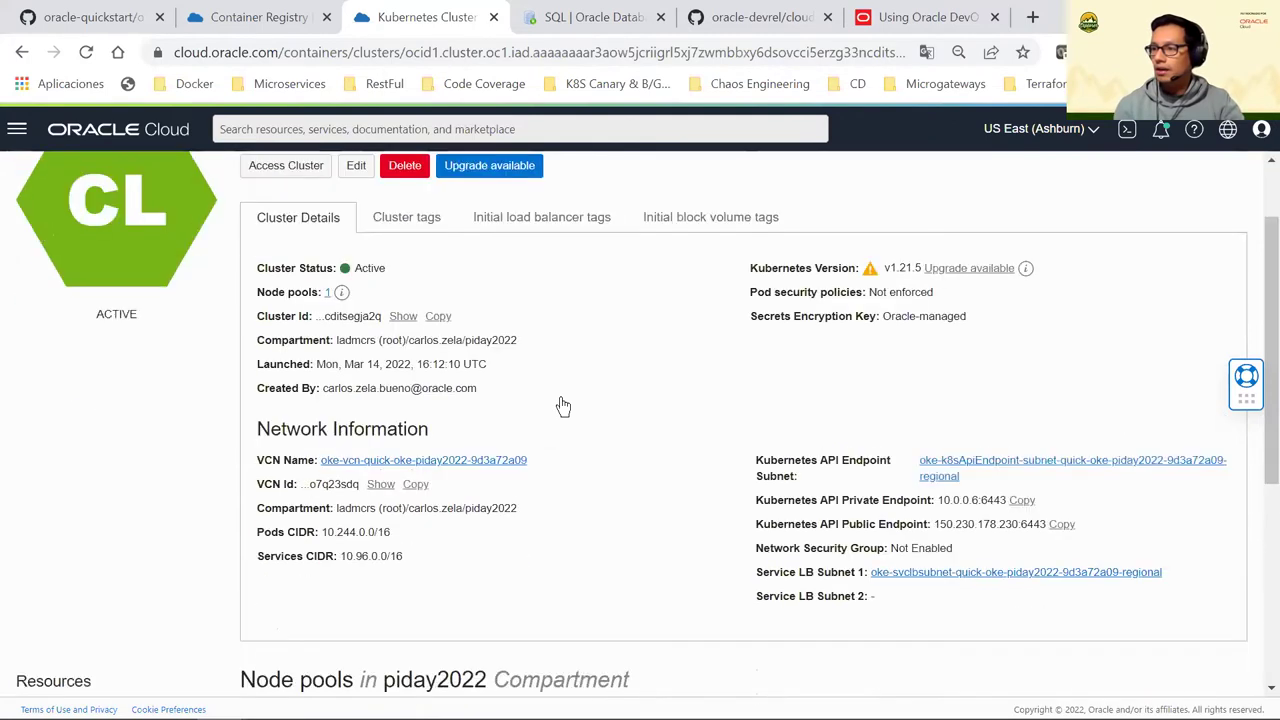
pyautogui.scroll(-2, 563, 380)
pyautogui.scroll(-2, 547, 287)
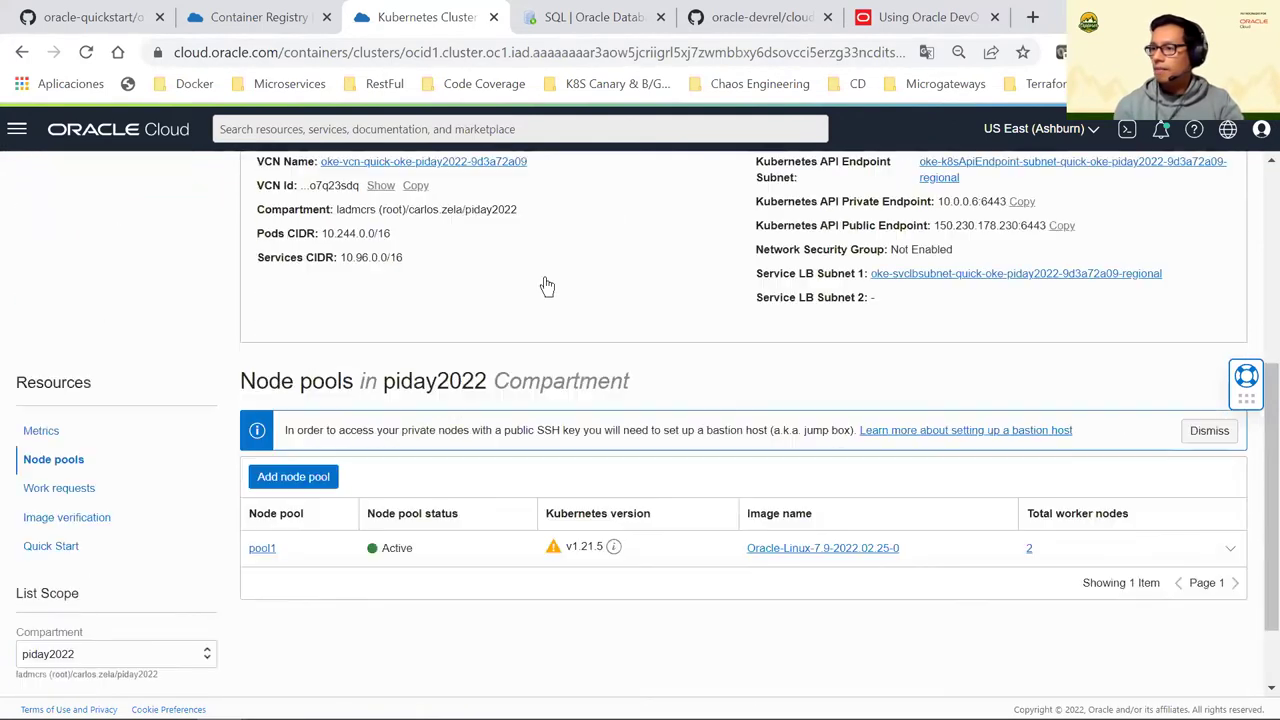
pyautogui.scroll(-1, 543, 286)
pyautogui.scroll(2, 600, 310)
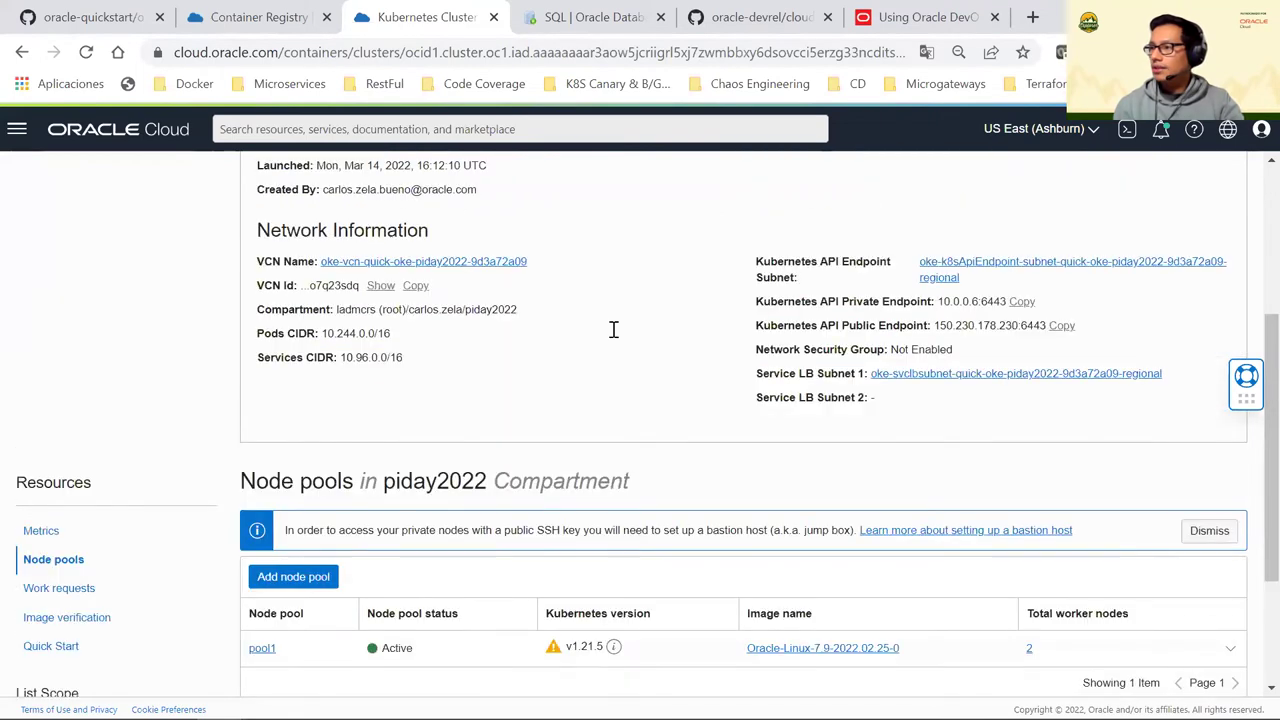
pyautogui.scroll(2, 550, 287)
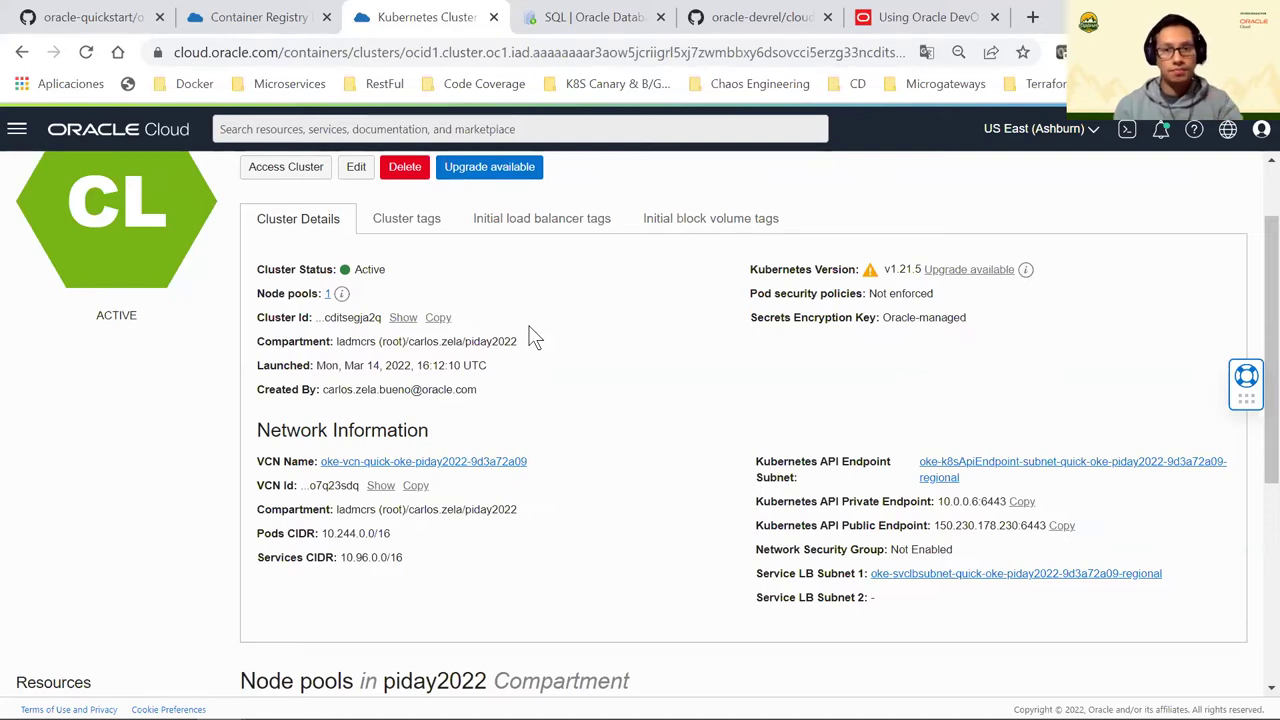
pyautogui.scroll(-1, 570, 370)
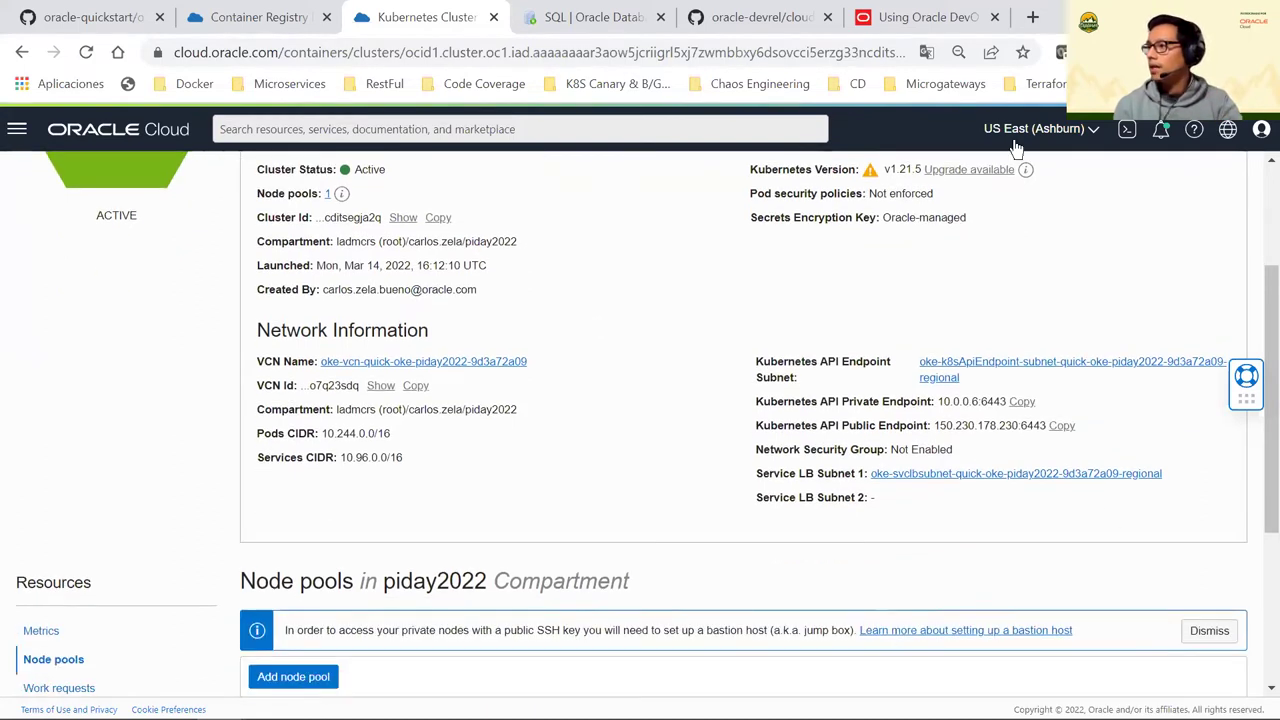
pyautogui.click(321, 15)
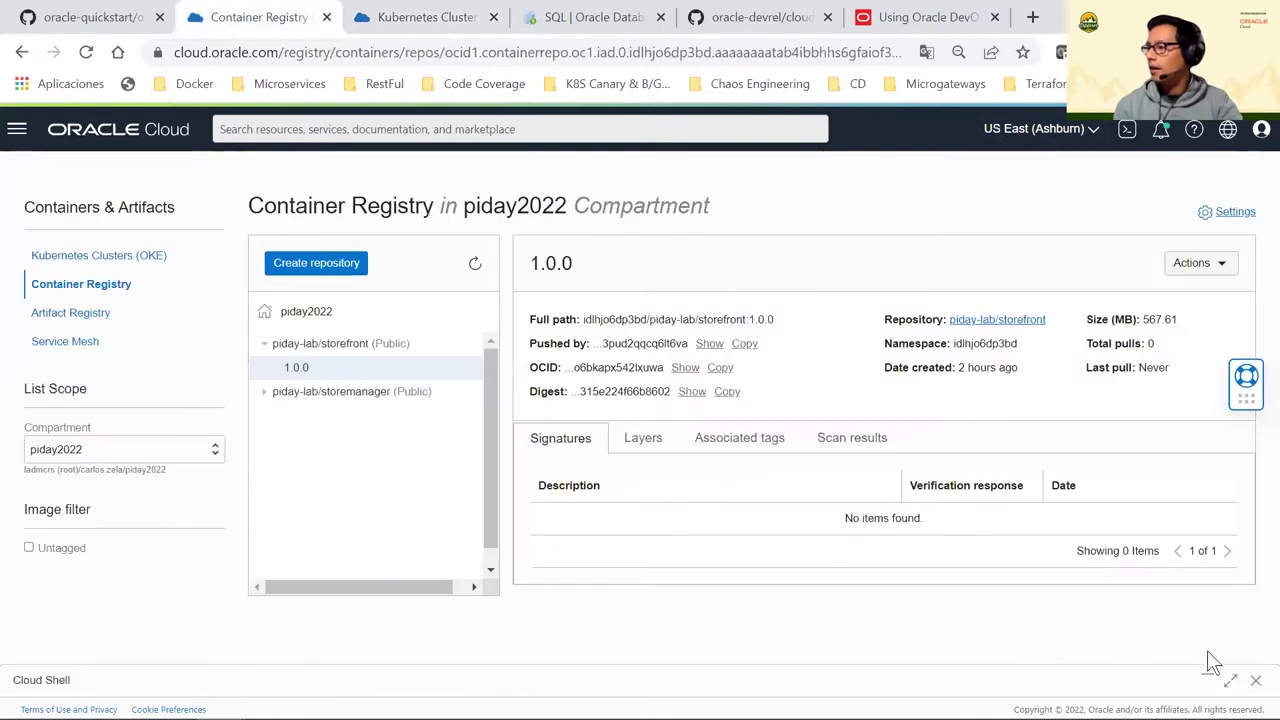
# Run kubectl get pods in Cloud Shell and point out the stockmanager, storefront and zipkin pods
pyautogui.click(1232, 680)
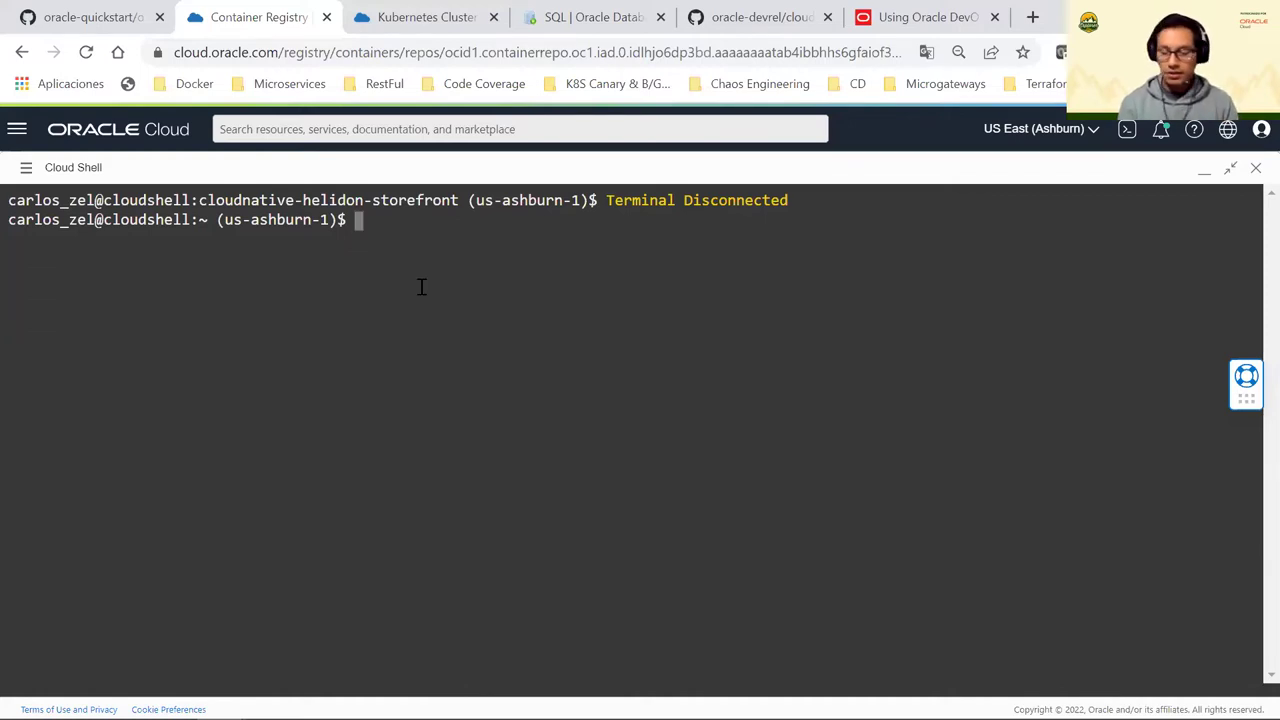
pyautogui.write('kubectl get ')
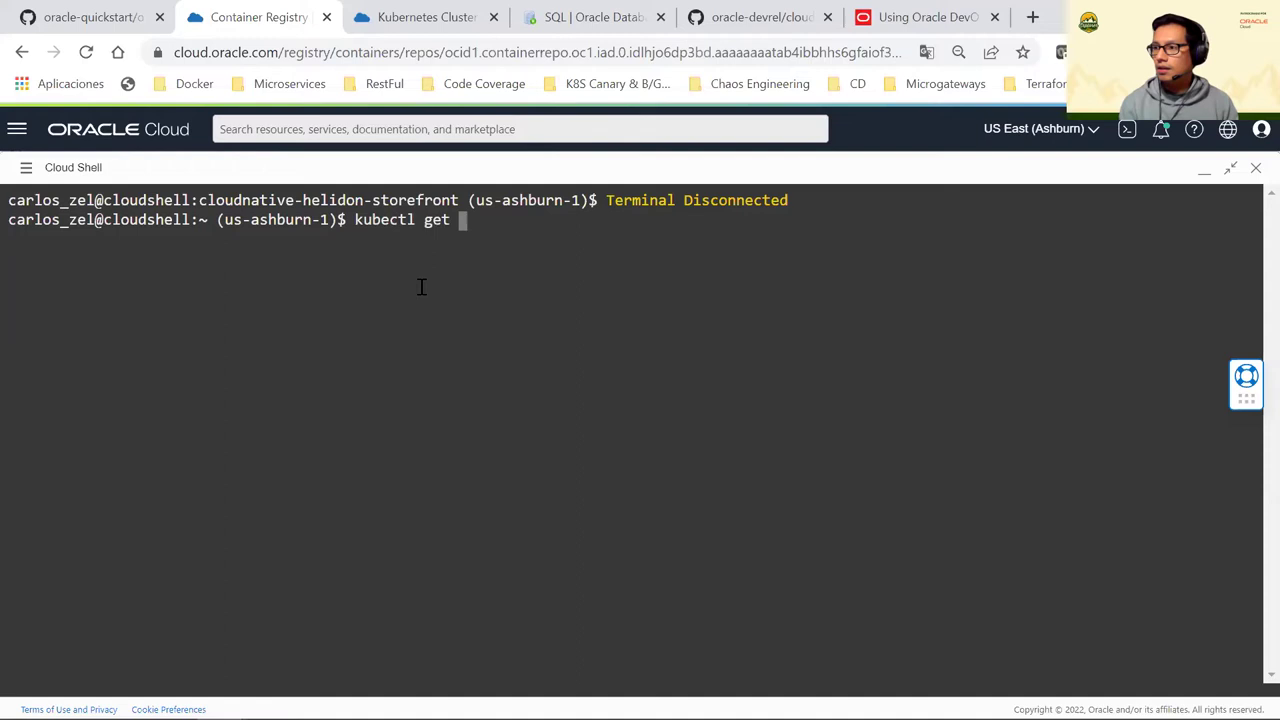
pyautogui.write('pods')
pyautogui.press('Return')
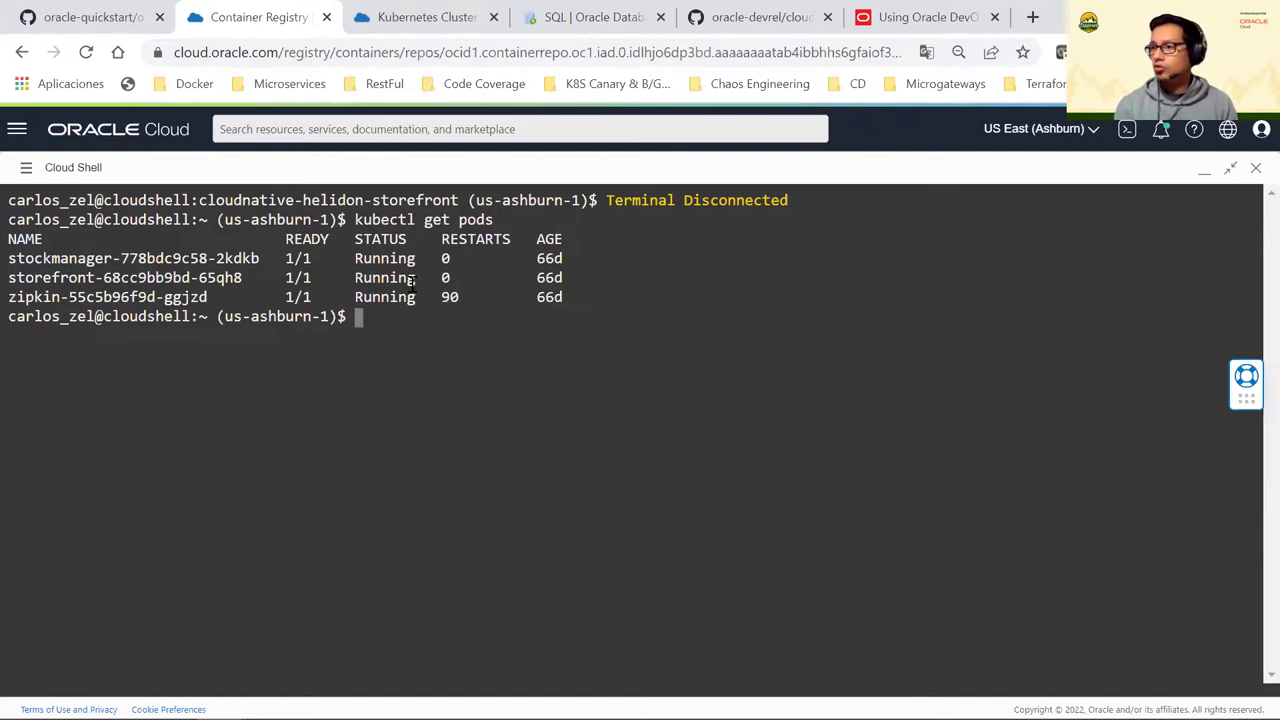
pyautogui.moveTo(60, 258); pyautogui.dragTo(128, 258)
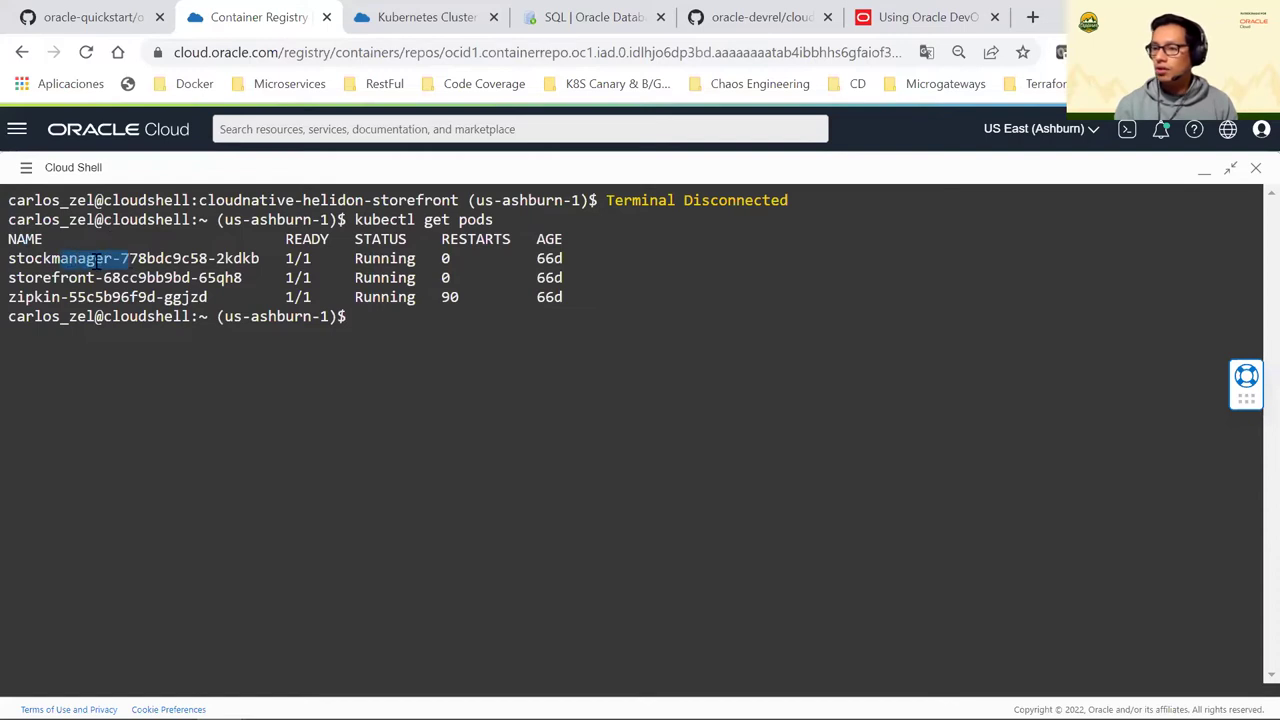
pyautogui.moveTo(45, 285); pyautogui.dragTo(208, 297)
pyautogui.click(377, 314)
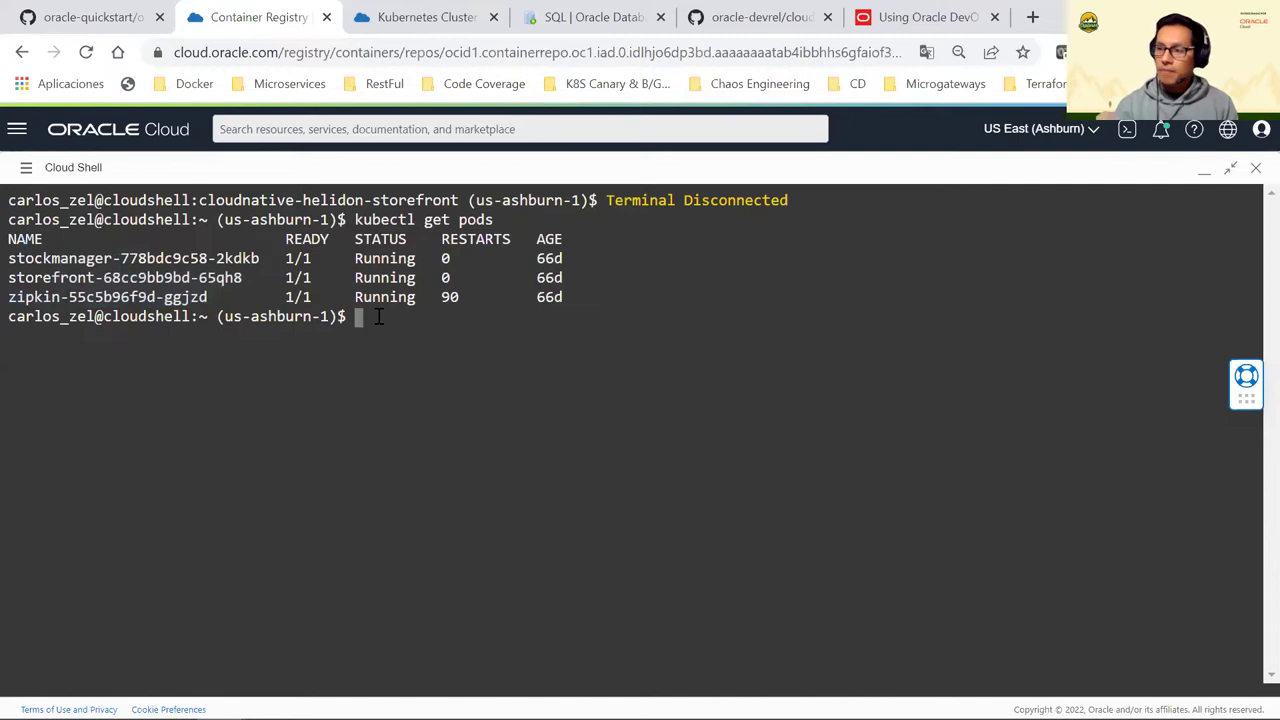
# Print clusterInfo.context-cditsegja2q with cat, showing the external IP, dashboard URL and token
pyautogui.write('cat cl')
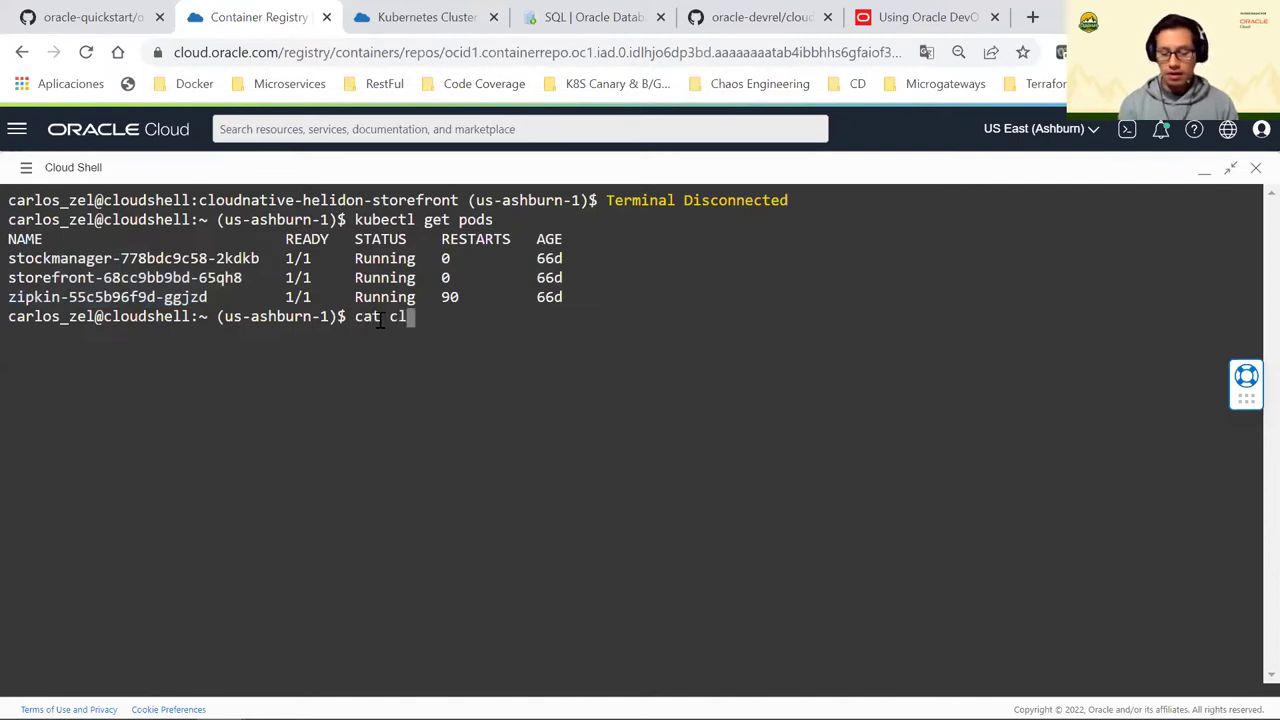
pyautogui.write('usterInfo.context-c')
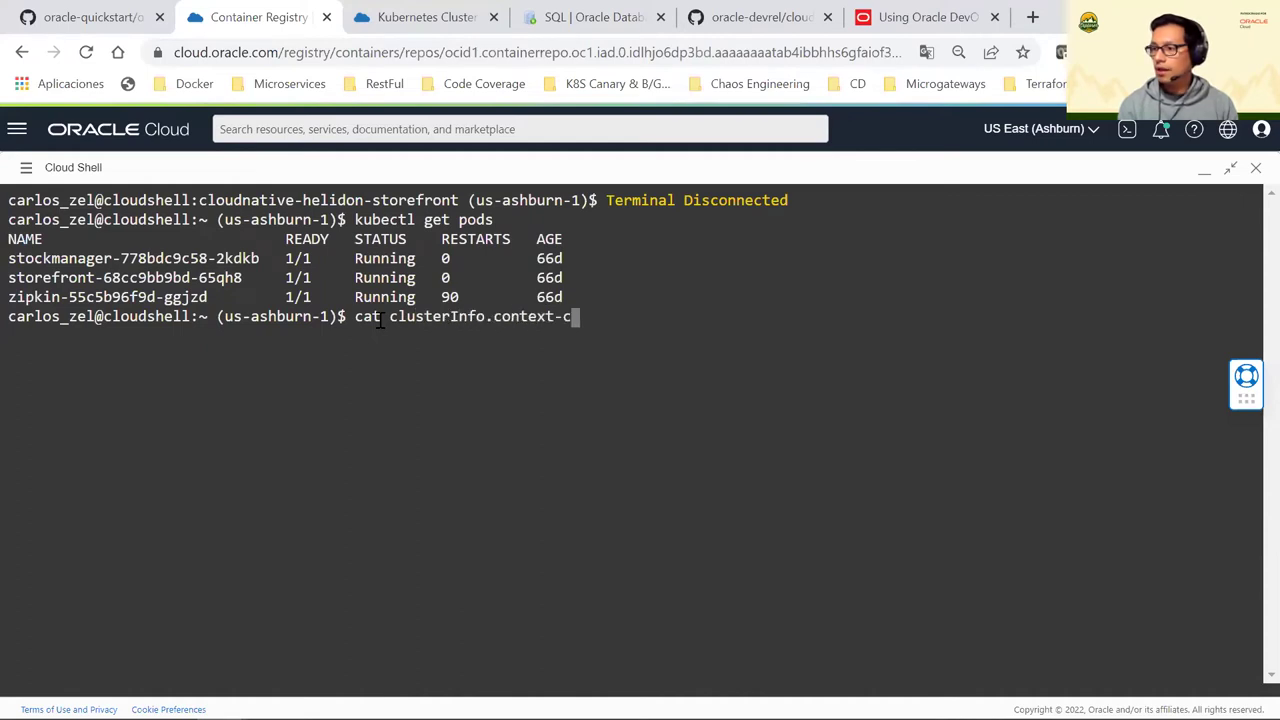
pyautogui.press('Tab')
pyautogui.press('Tab')
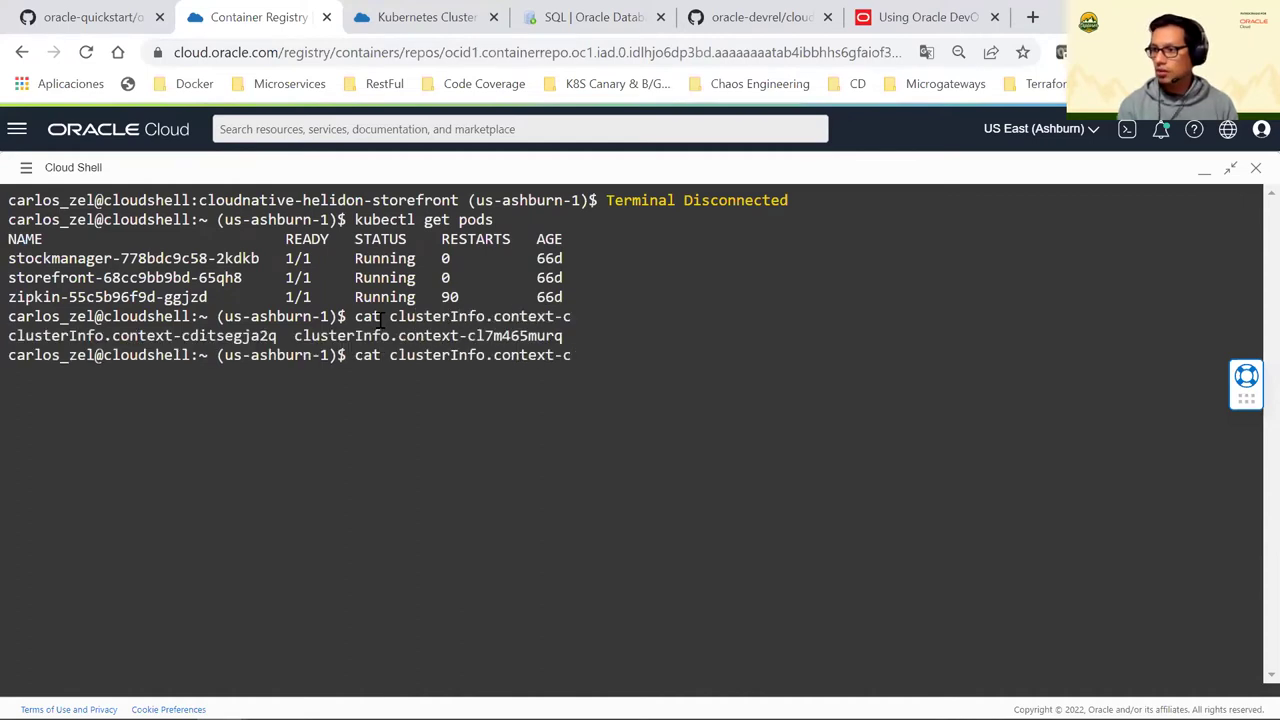
pyautogui.write('di')
pyautogui.press('Tab')
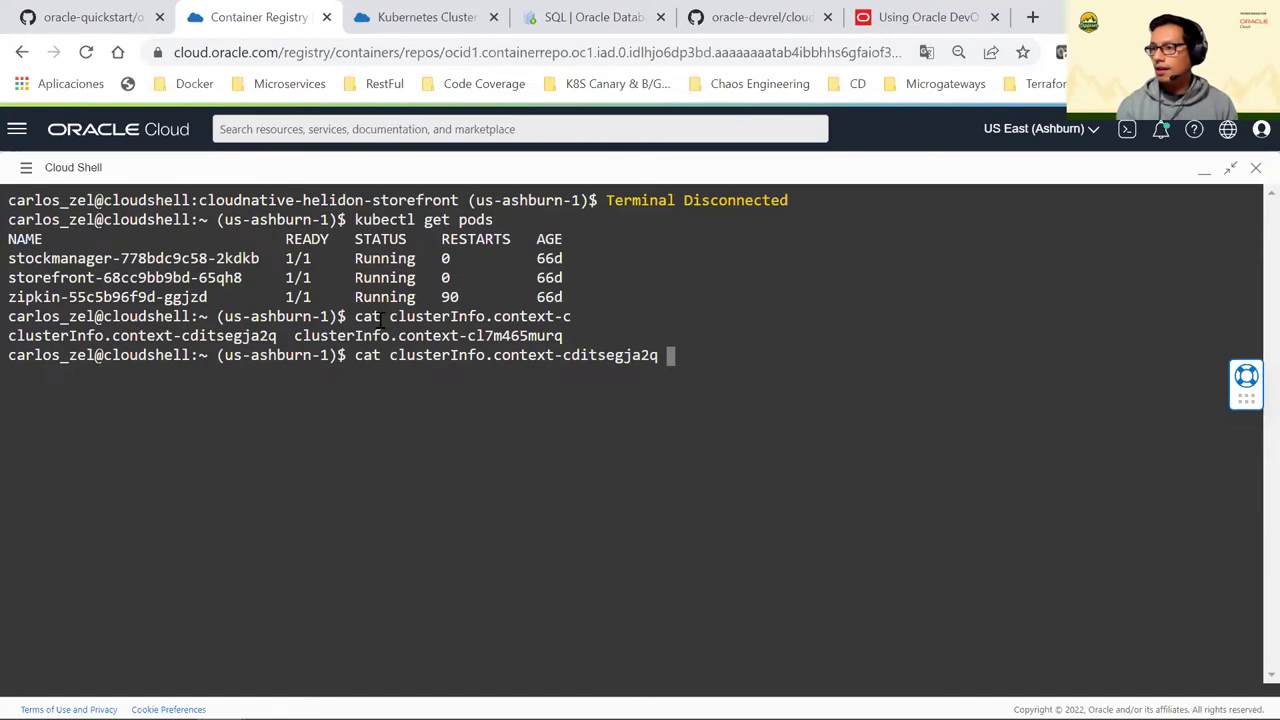
pyautogui.press('Return')
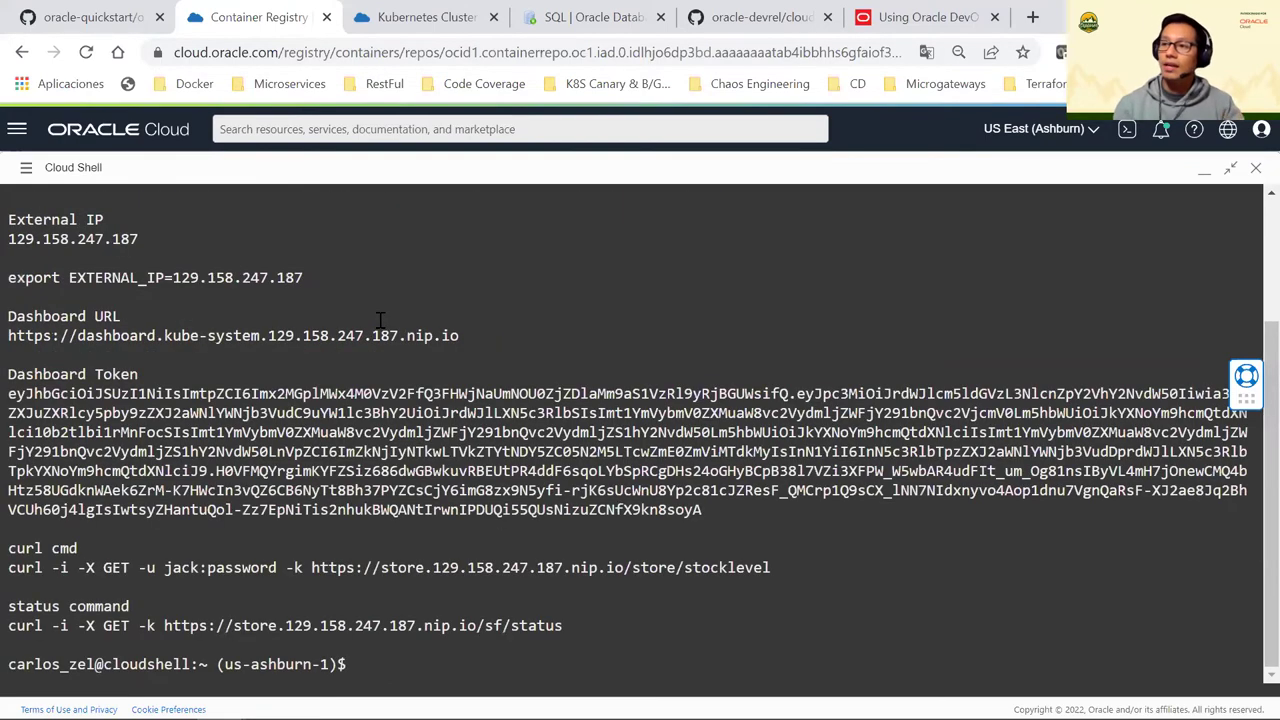
pyautogui.scroll(2, 335, 318)
pyautogui.scroll(-2, 378, 350)
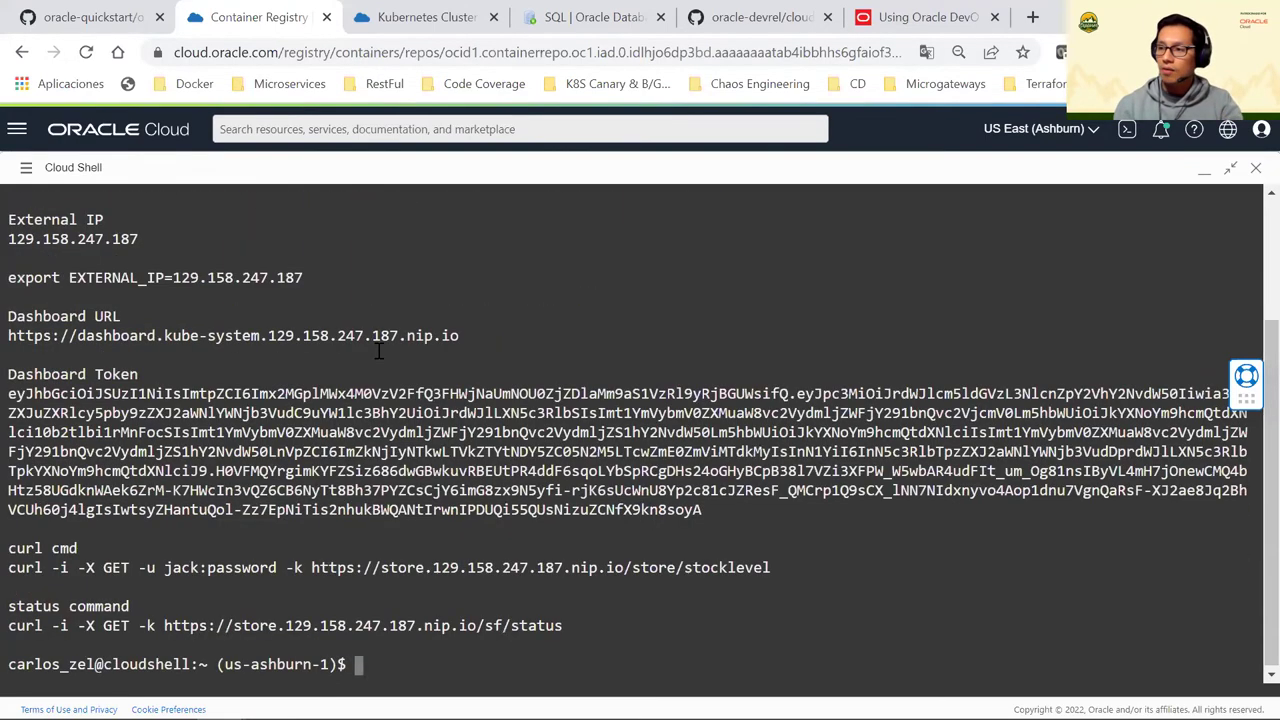
# Sign in to the Kubernetes Dashboard with the token copied from the Cloud Shell output
pyautogui.click(245, 337)
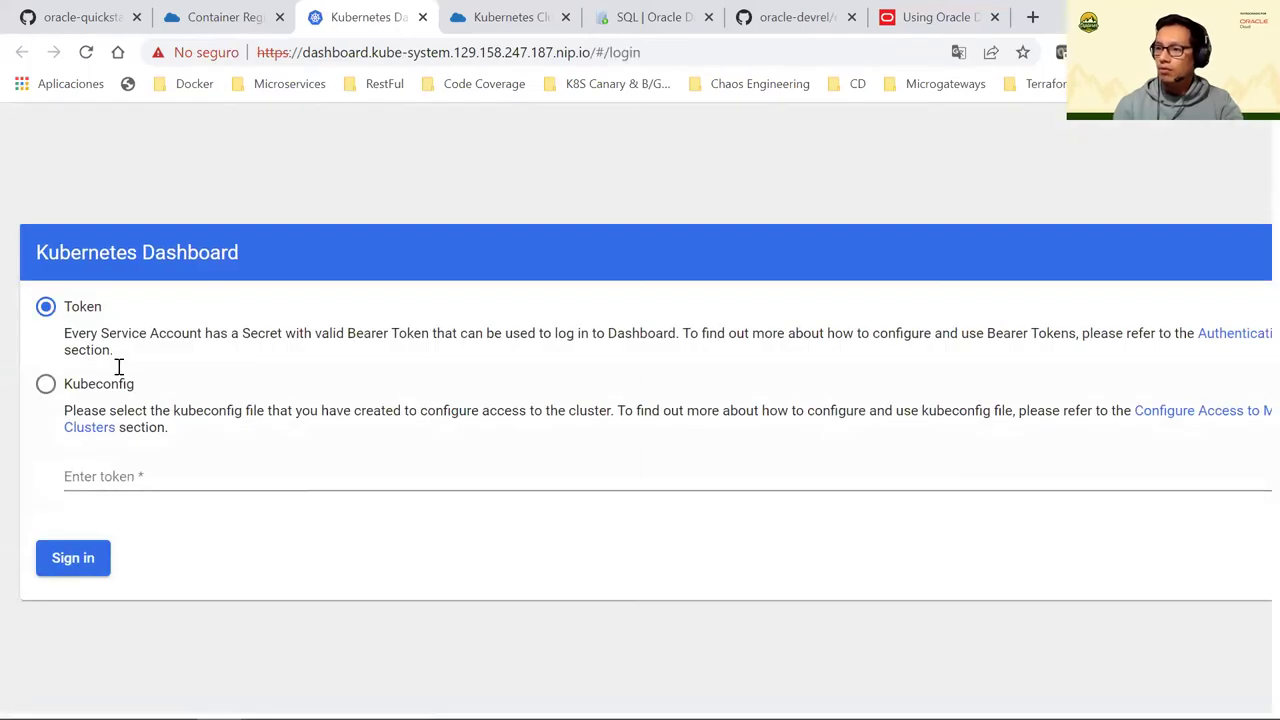
pyautogui.click(200, 465)
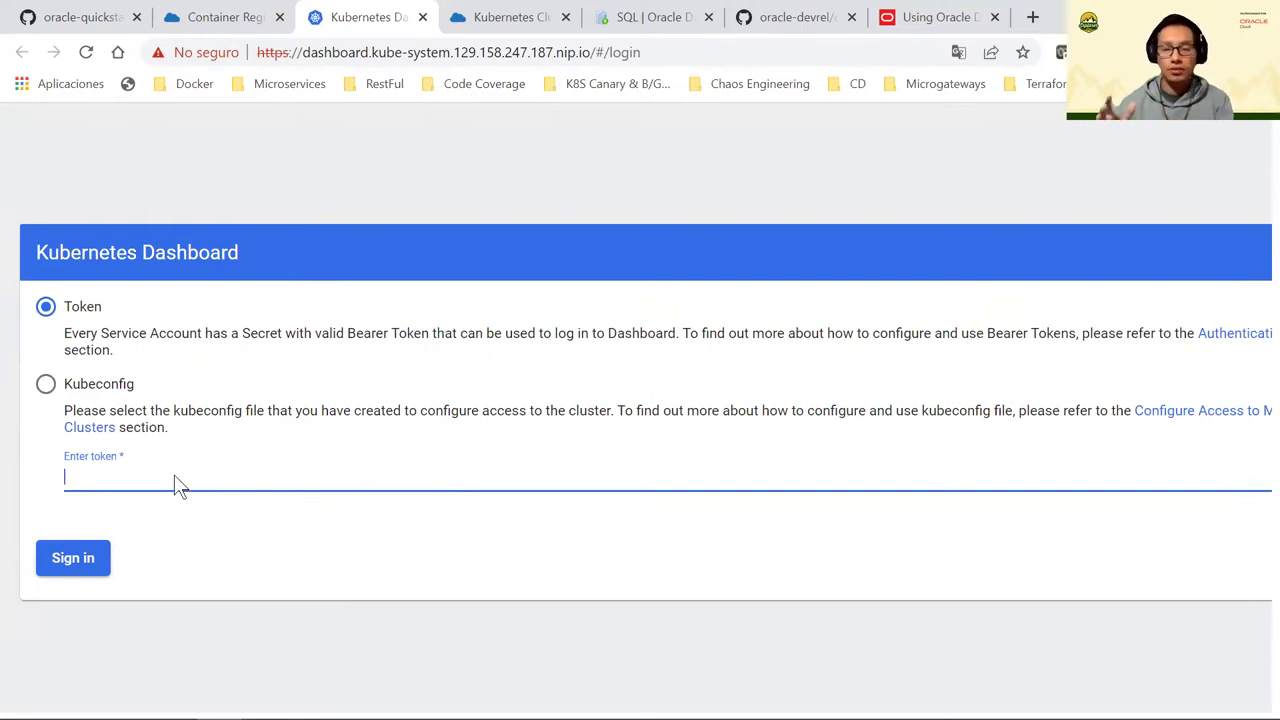
pyautogui.click(225, 17)
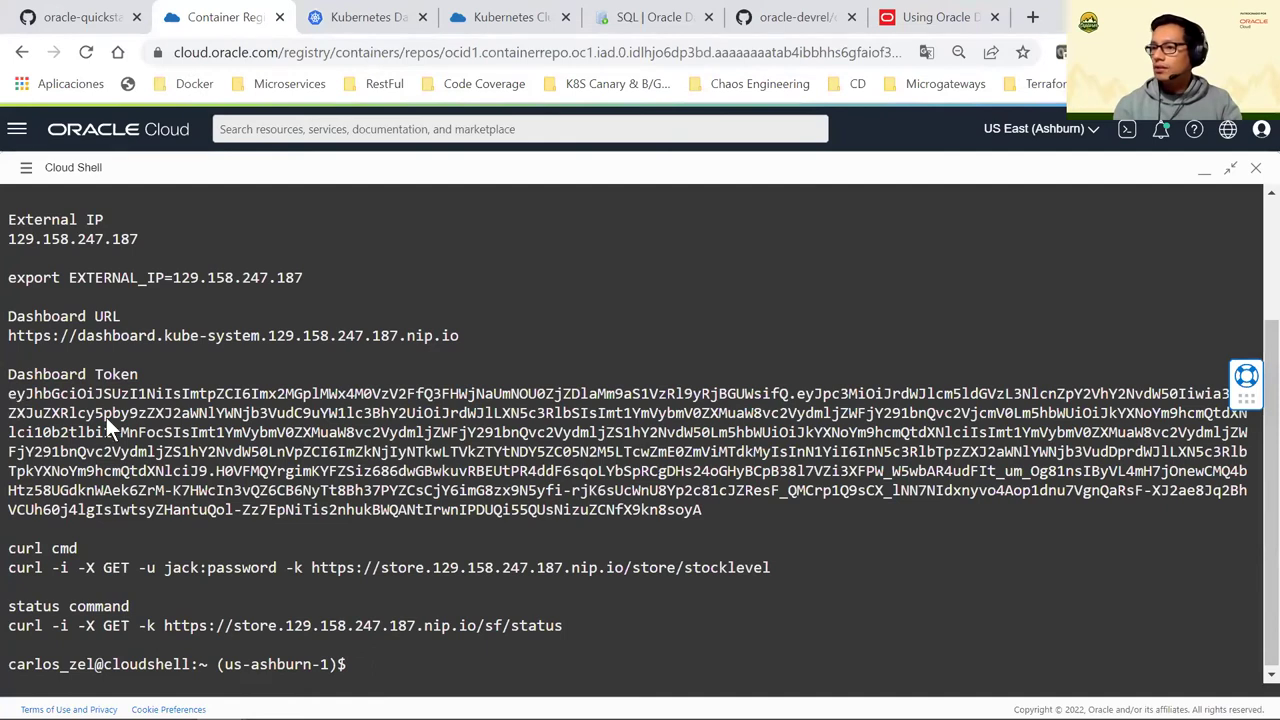
pyautogui.tripleClick(743, 514)
pyautogui.rightClick(598, 477)
pyautogui.click(696, 206)
pyautogui.click(360, 17)
pyautogui.hotkey('ctrl', 'v')
pyautogui.press('Return')
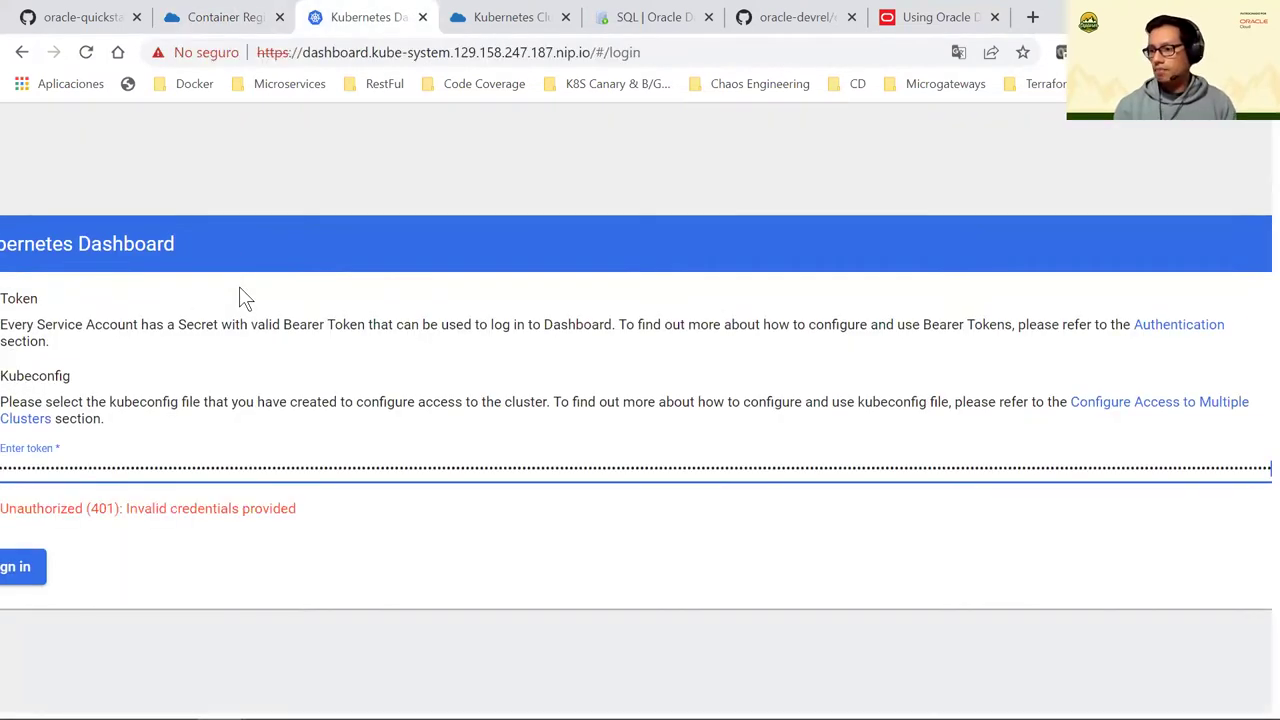
pyautogui.press('Return')
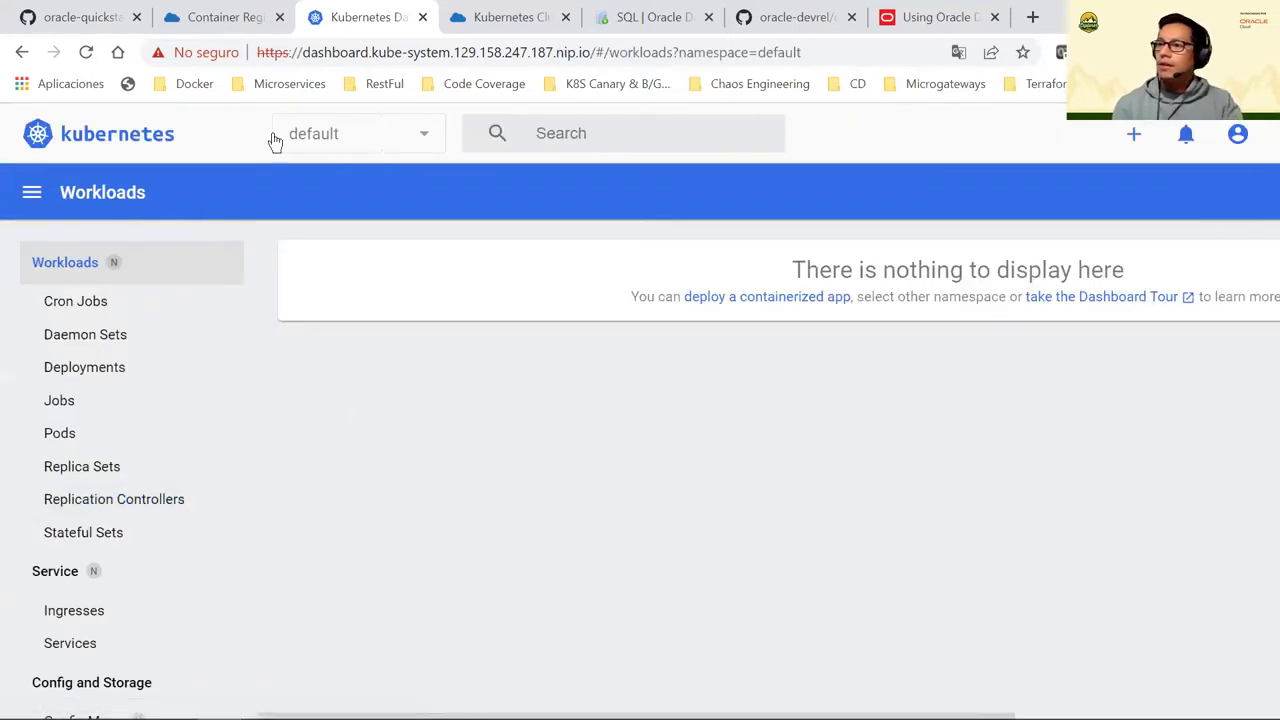
# Show the Pods in the piday namespace and point out the storefront image's 1.0.0 tag
pyautogui.click(82, 415)
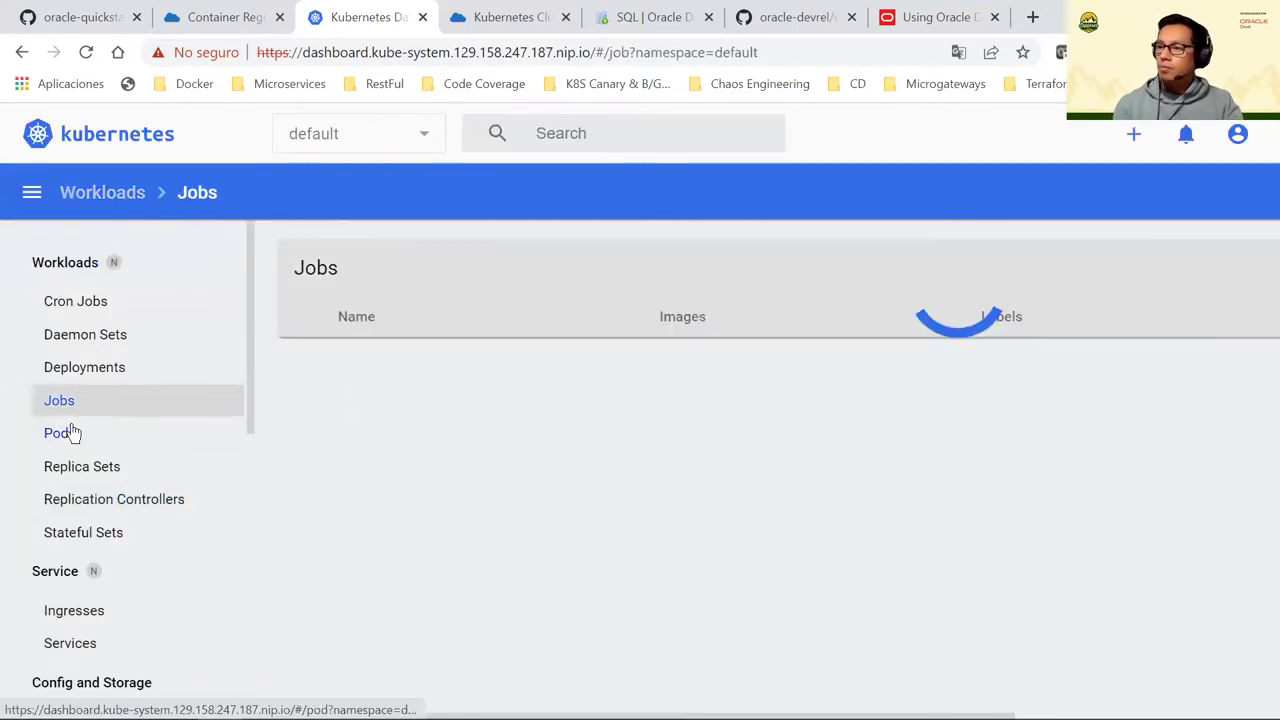
pyautogui.click(95, 438)
pyautogui.click(440, 128)
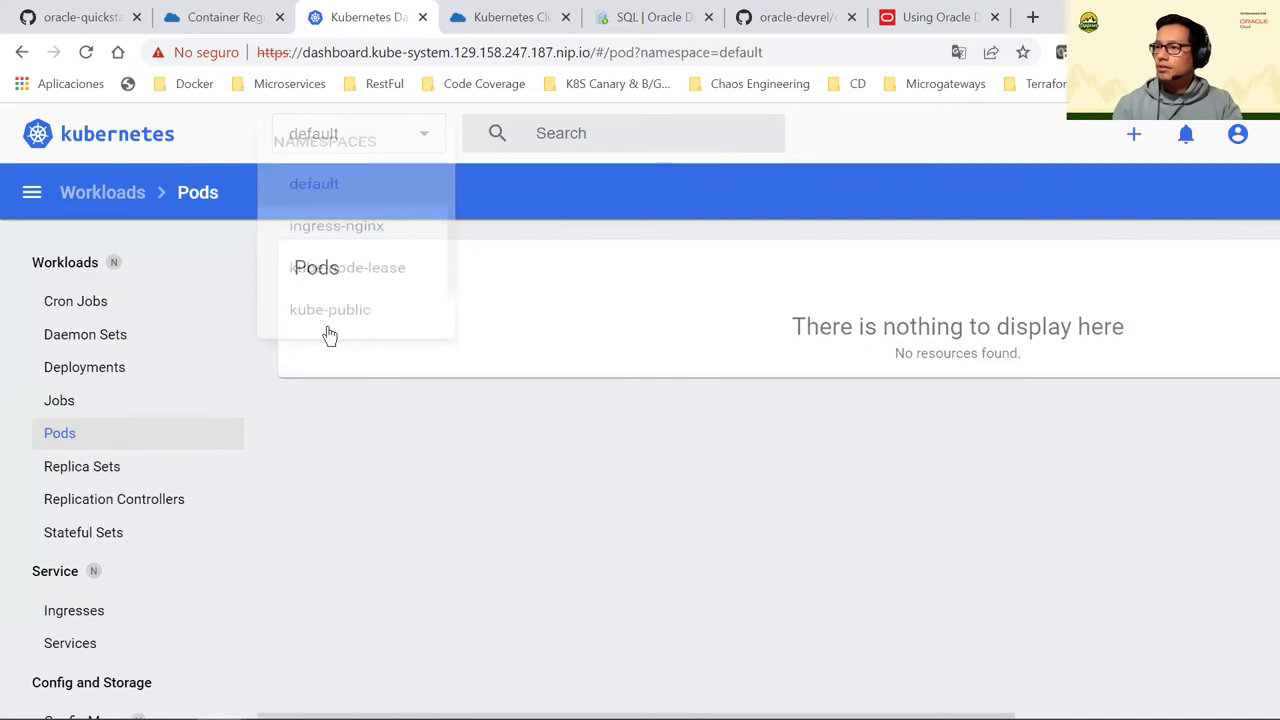
pyautogui.scroll(-2, 320, 360)
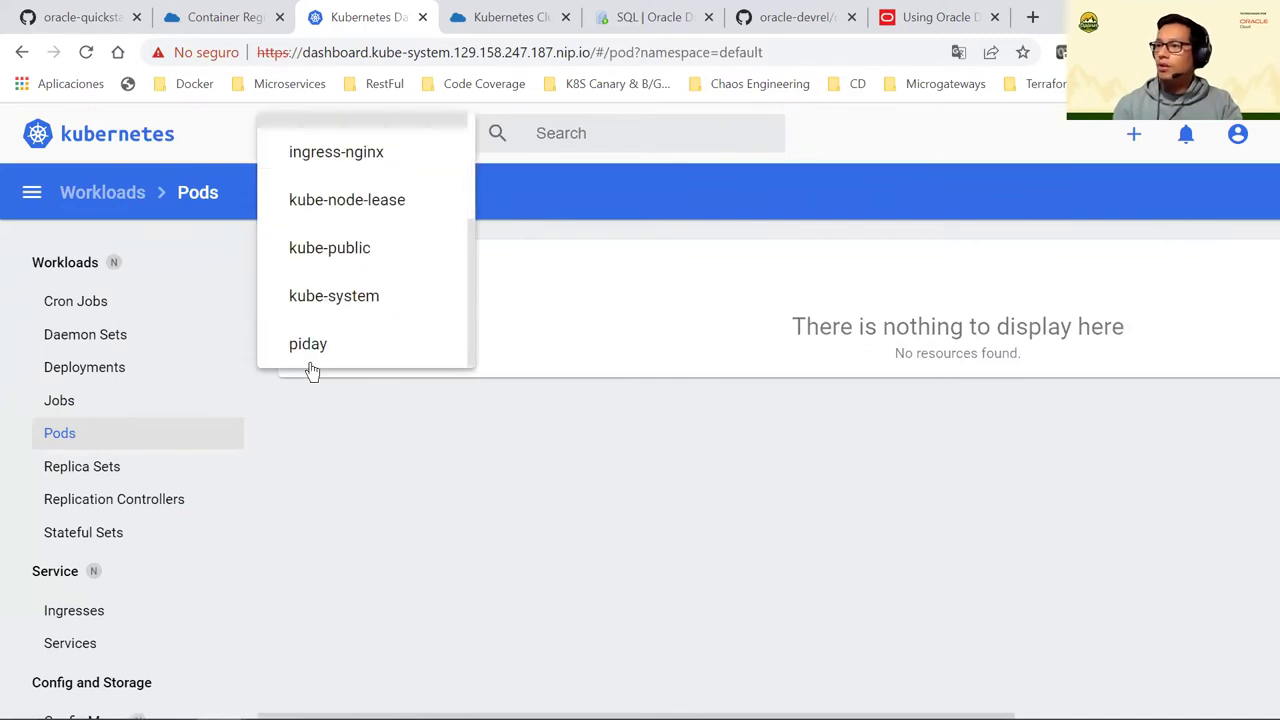
pyautogui.click(310, 364)
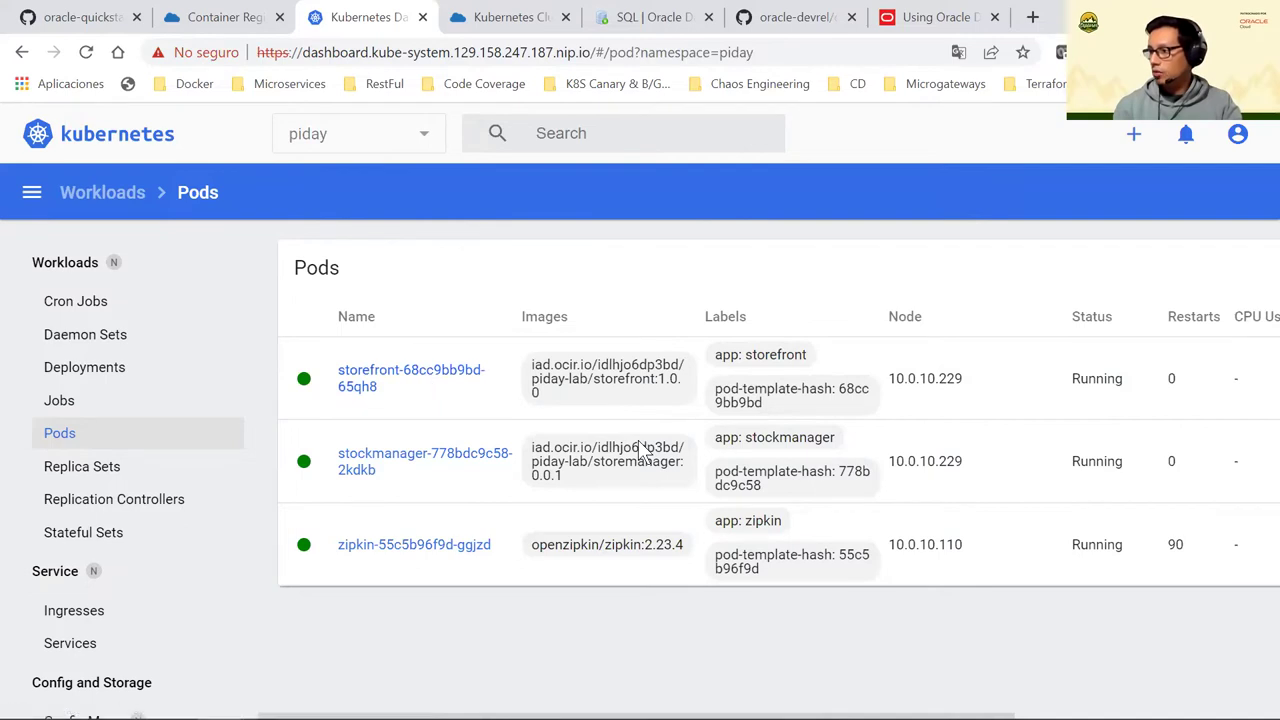
pyautogui.moveTo(678, 410); pyautogui.dragTo(658, 379)
# Return to Cloud Shell and select the status curl command line
pyautogui.click(258, 20)
pyautogui.scroll(1, 276, 530)
pyautogui.scroll(-1, 474, 590)
pyautogui.moveTo(560, 625); pyautogui.dragTo(9, 628)
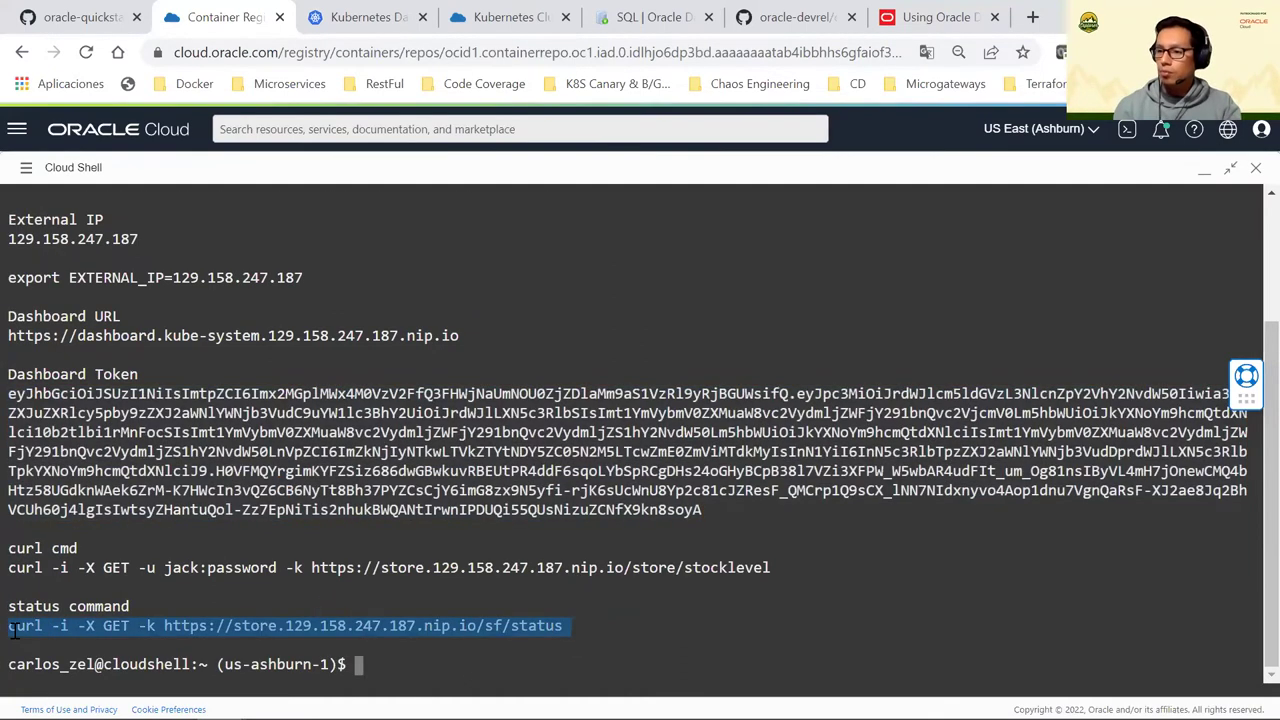
# Cancel the wrongly pasted token line and copy the storefront status curl command
pyautogui.rightClick(111, 370)
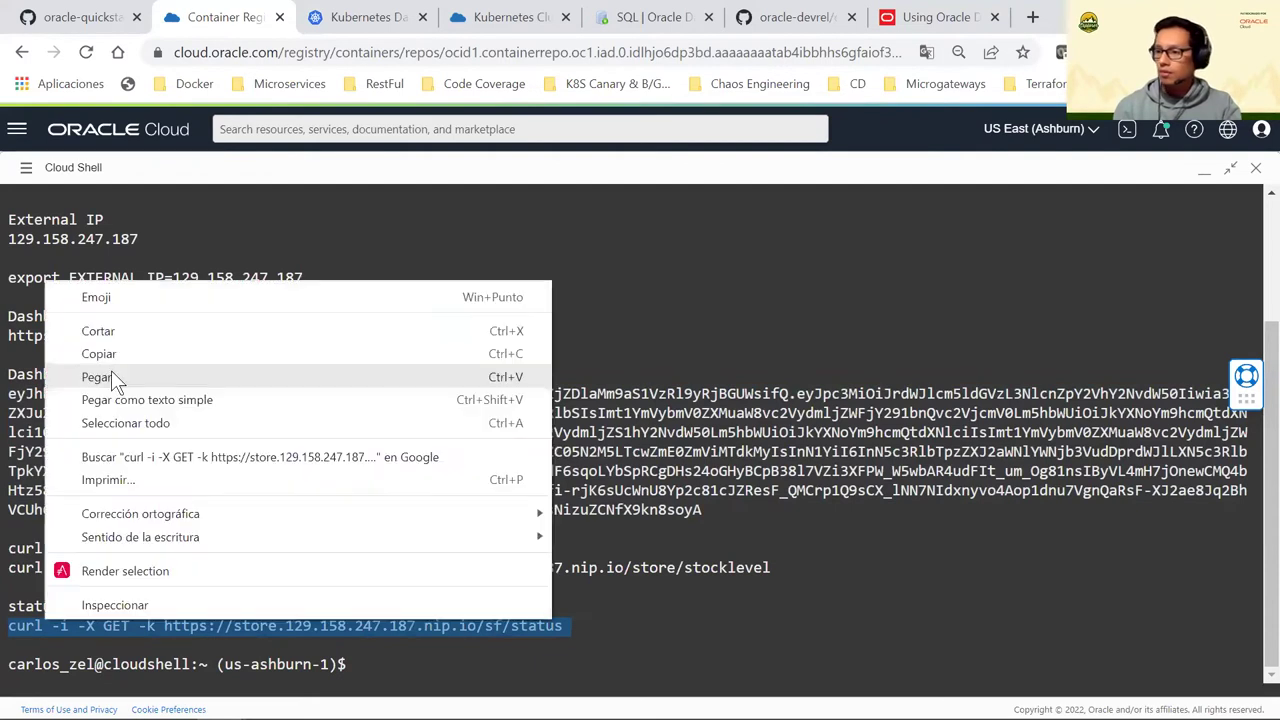
pyautogui.hotkey('ctrl', 'v')
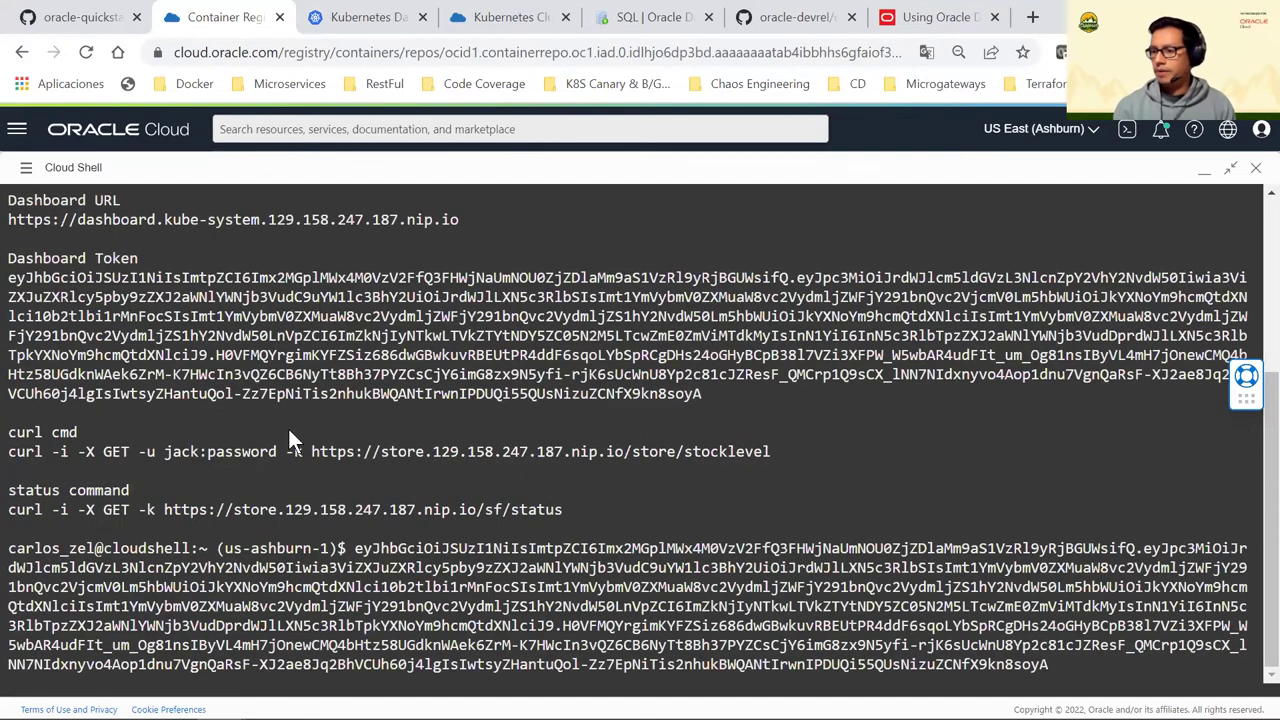
pyautogui.hotkey('ctrl', 'c')
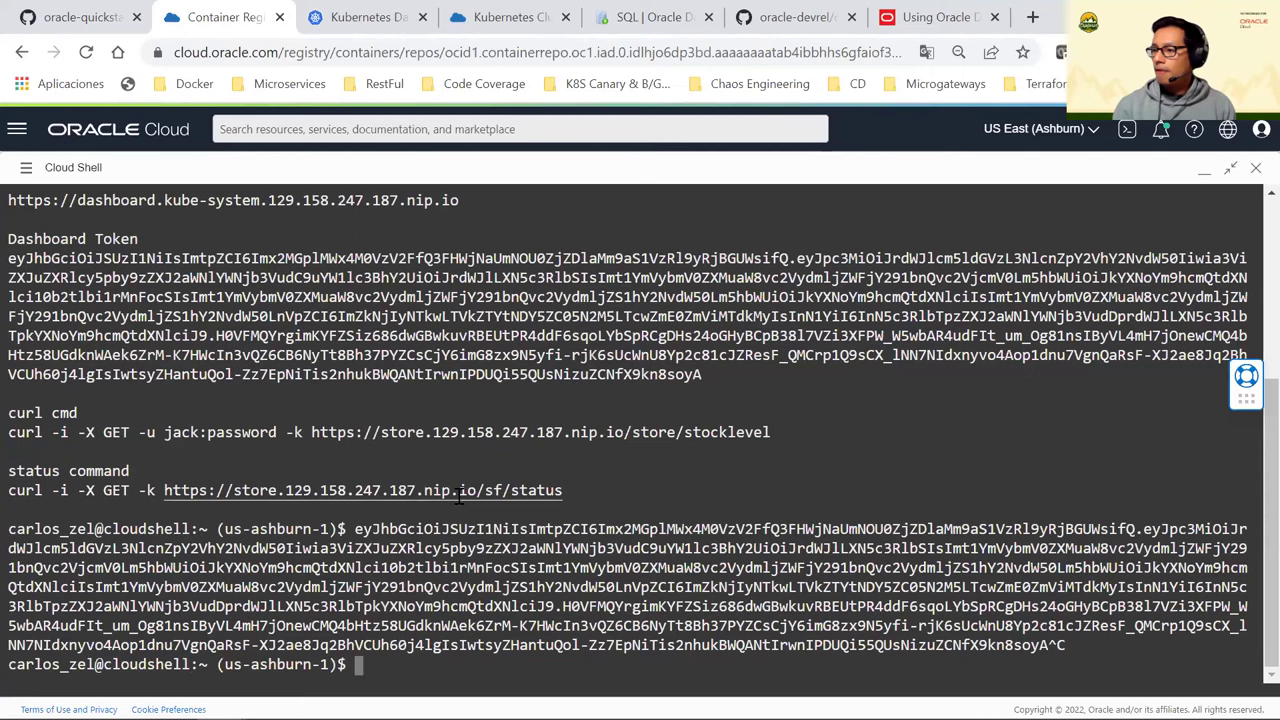
pyautogui.tripleClick(14, 490)
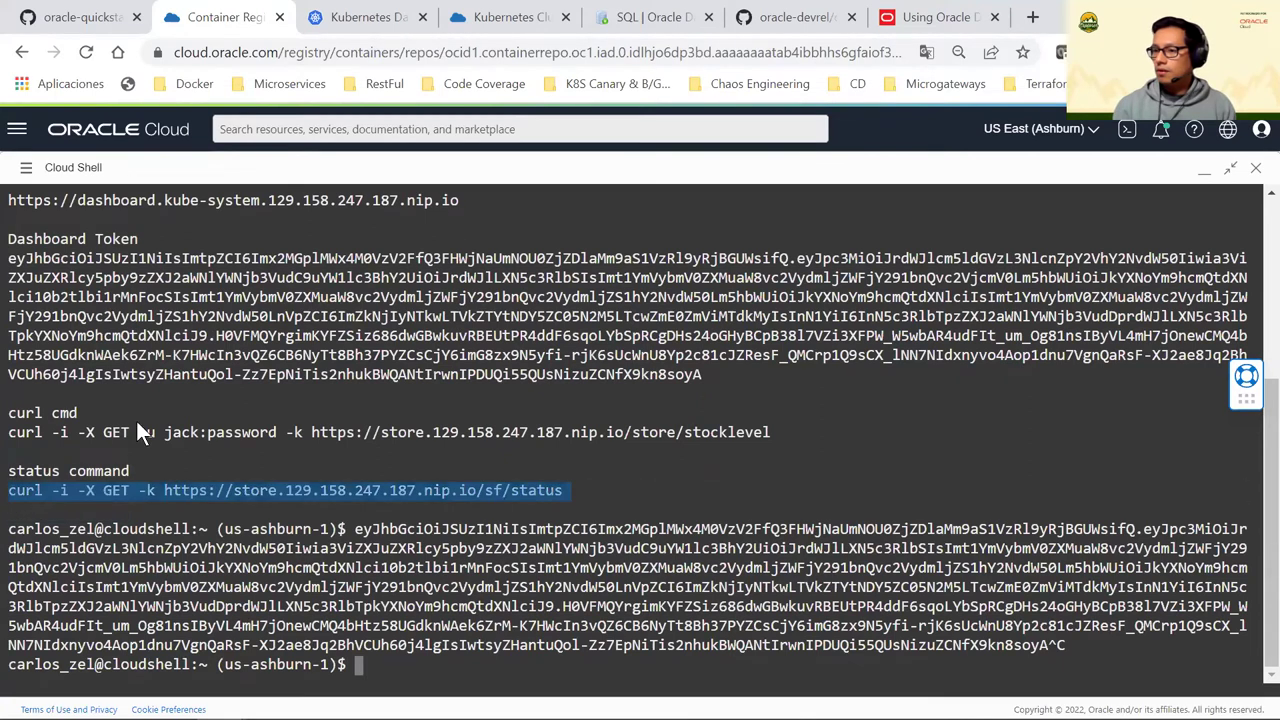
pyautogui.rightClick(36, 492)
pyautogui.click(103, 229)
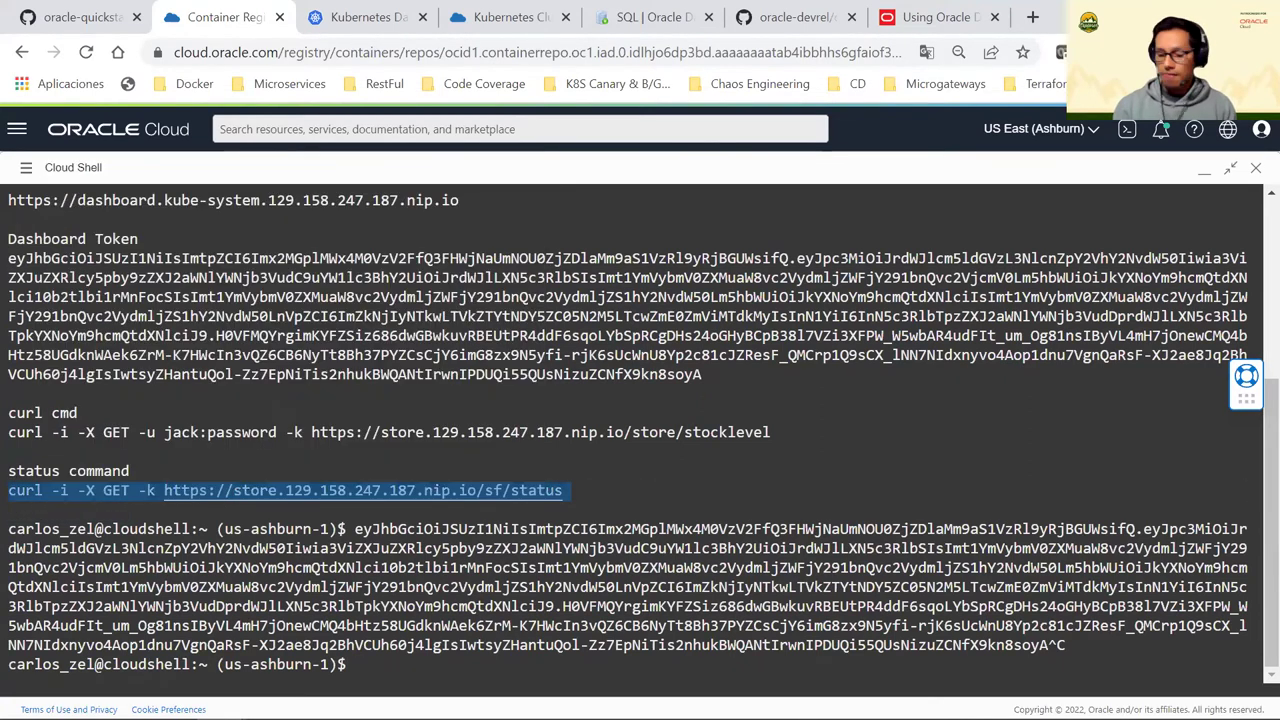
# Clear the terminal and run the status curl, confirming HTTP 200 OK and version 1.0.0
pyautogui.write('clear')
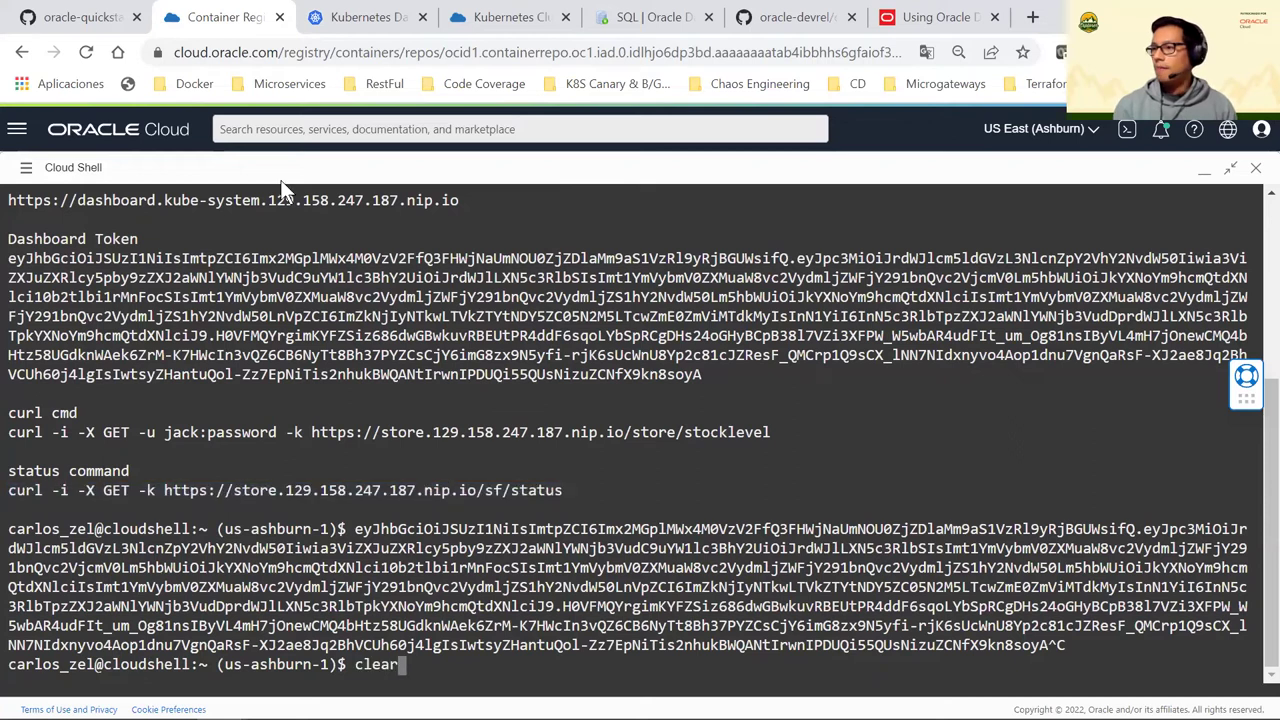
pyautogui.press('Return')
pyautogui.rightClick(284, 184)
pyautogui.click(265, 418)
pyautogui.click(346, 519)
pyautogui.press('Return')
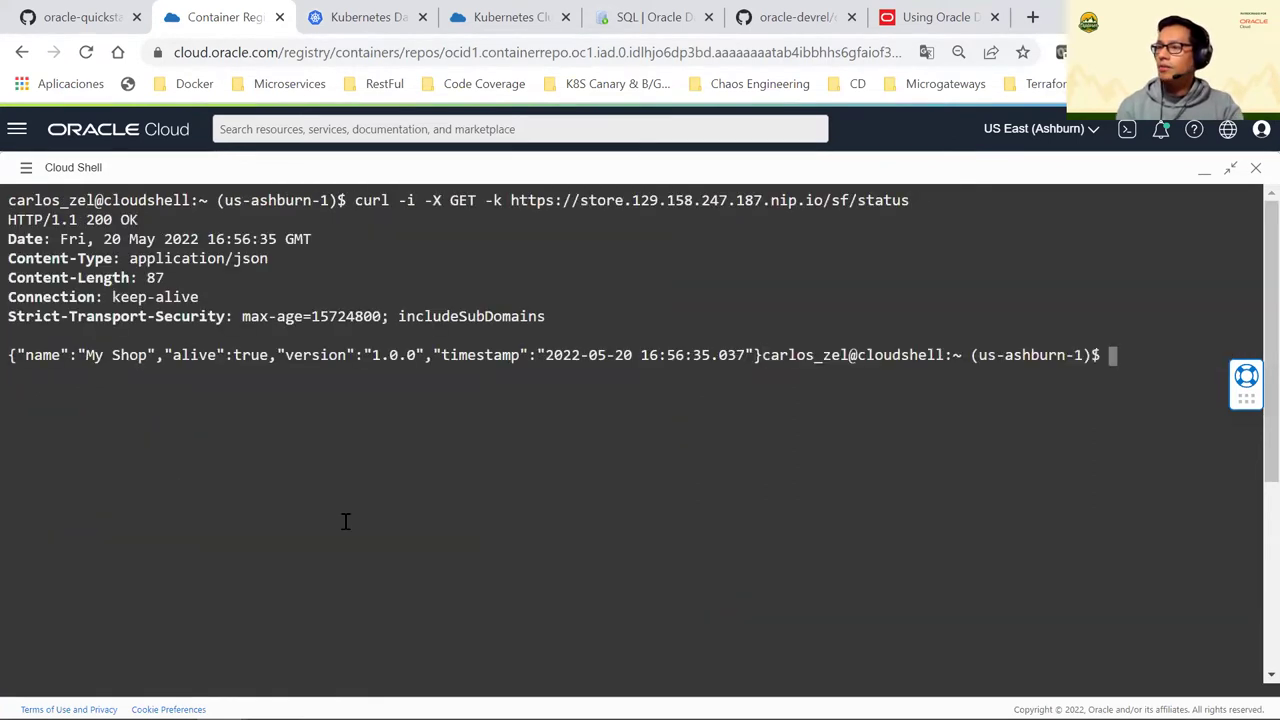
pyautogui.moveTo(86, 219); pyautogui.dragTo(140, 220)
pyautogui.moveTo(366, 357); pyautogui.dragTo(426, 357)
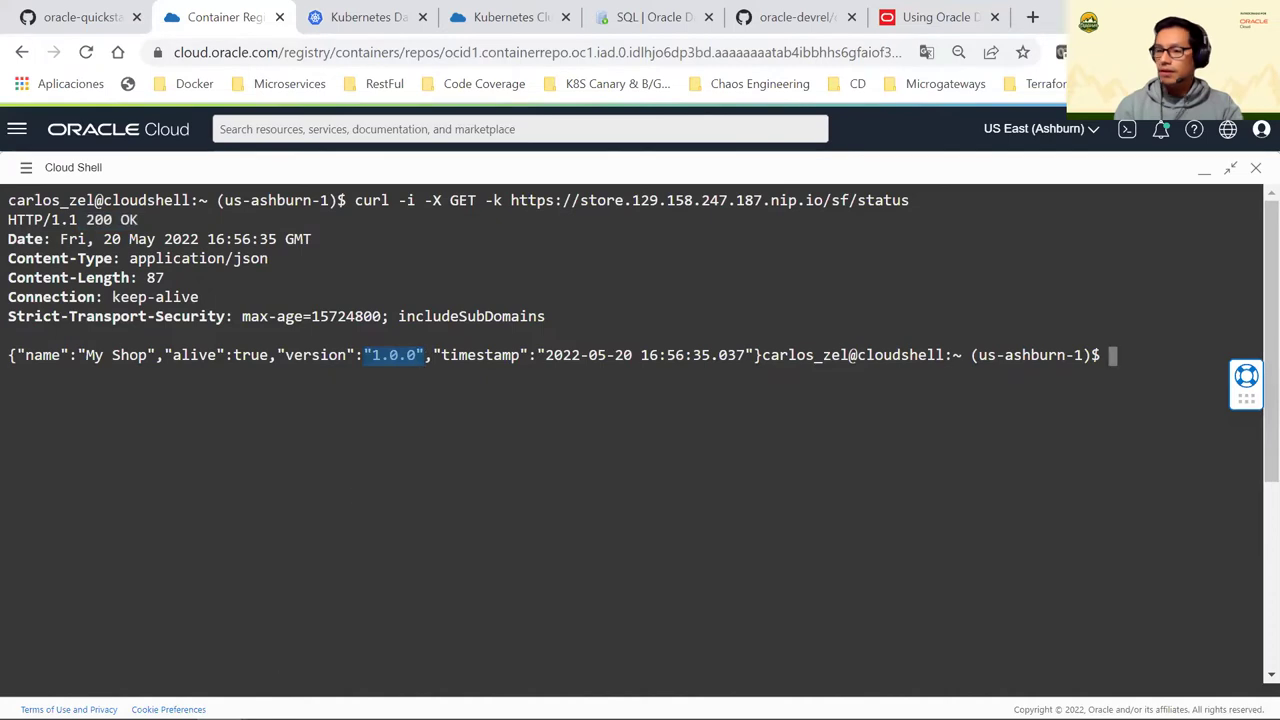
pyautogui.moveTo(32, 712)
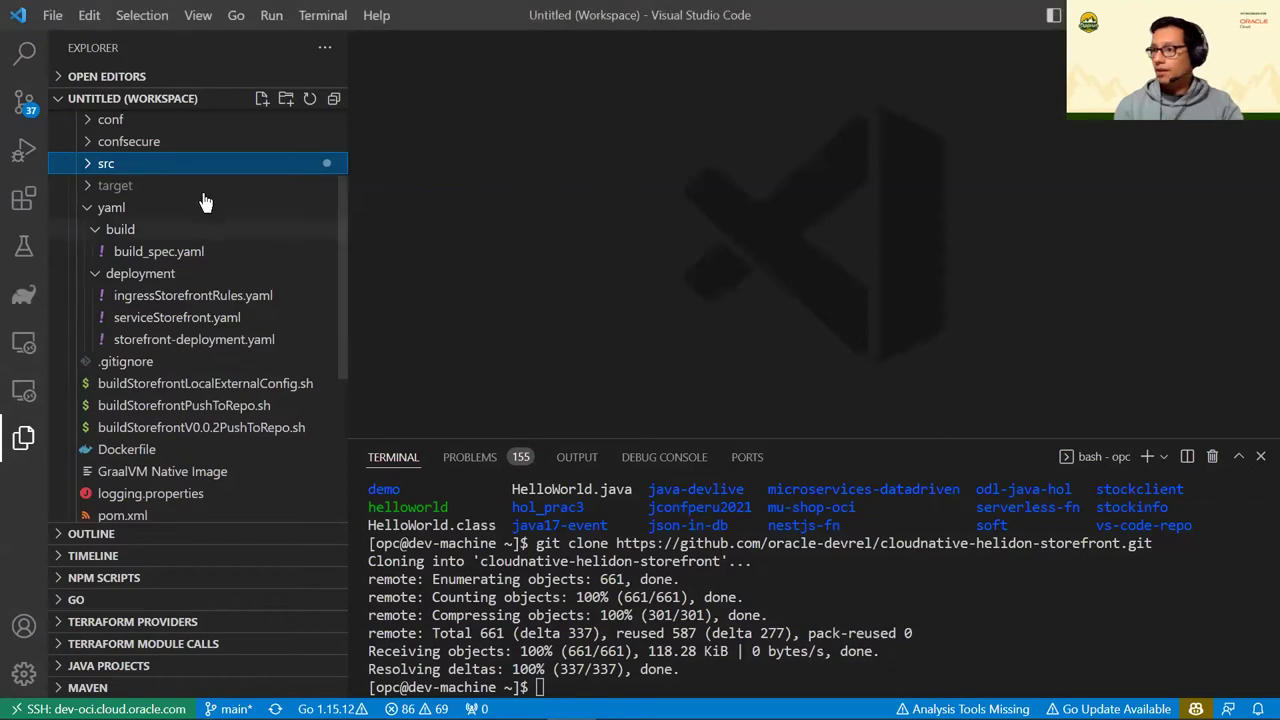
pyautogui.scroll(3, 222, 222)
pyautogui.scroll(-3, 200, 190)
pyautogui.scroll(3, 182, 165)
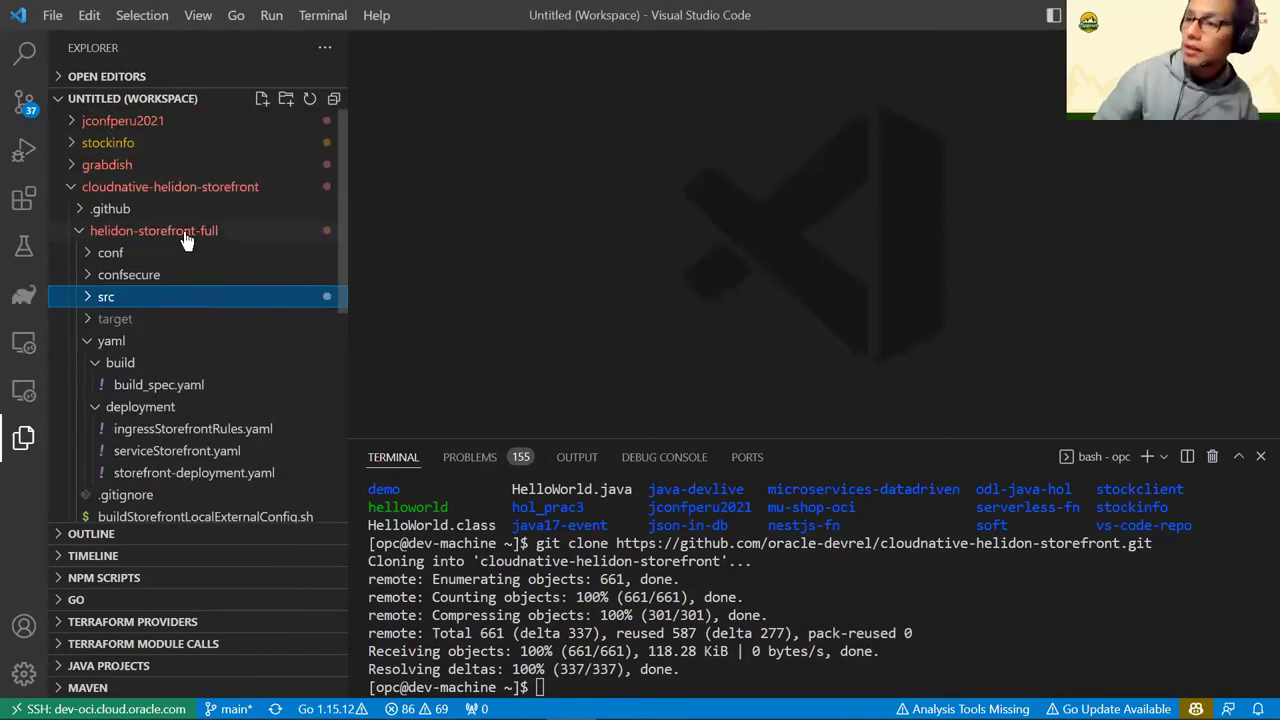
pyautogui.scroll(-3, 186, 236)
pyautogui.scroll(2, 188, 240)
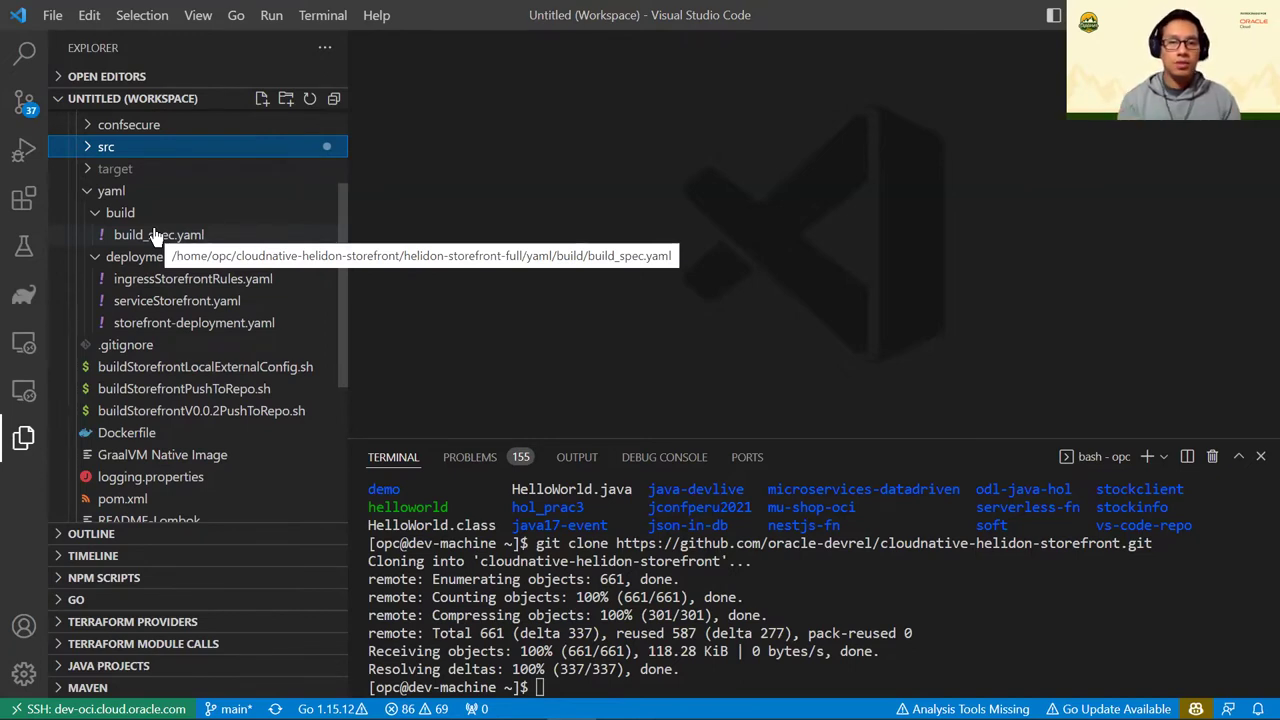
pyautogui.click(155, 234)
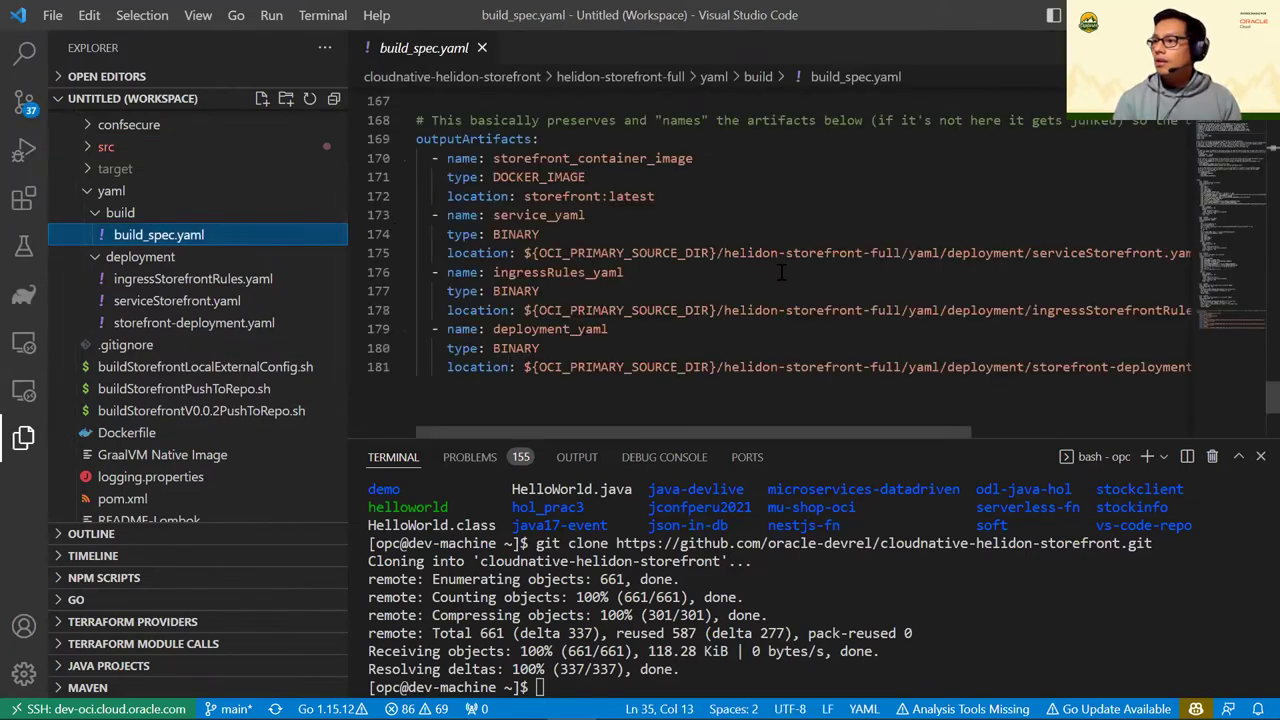
pyautogui.scroll(20, 689, 157)
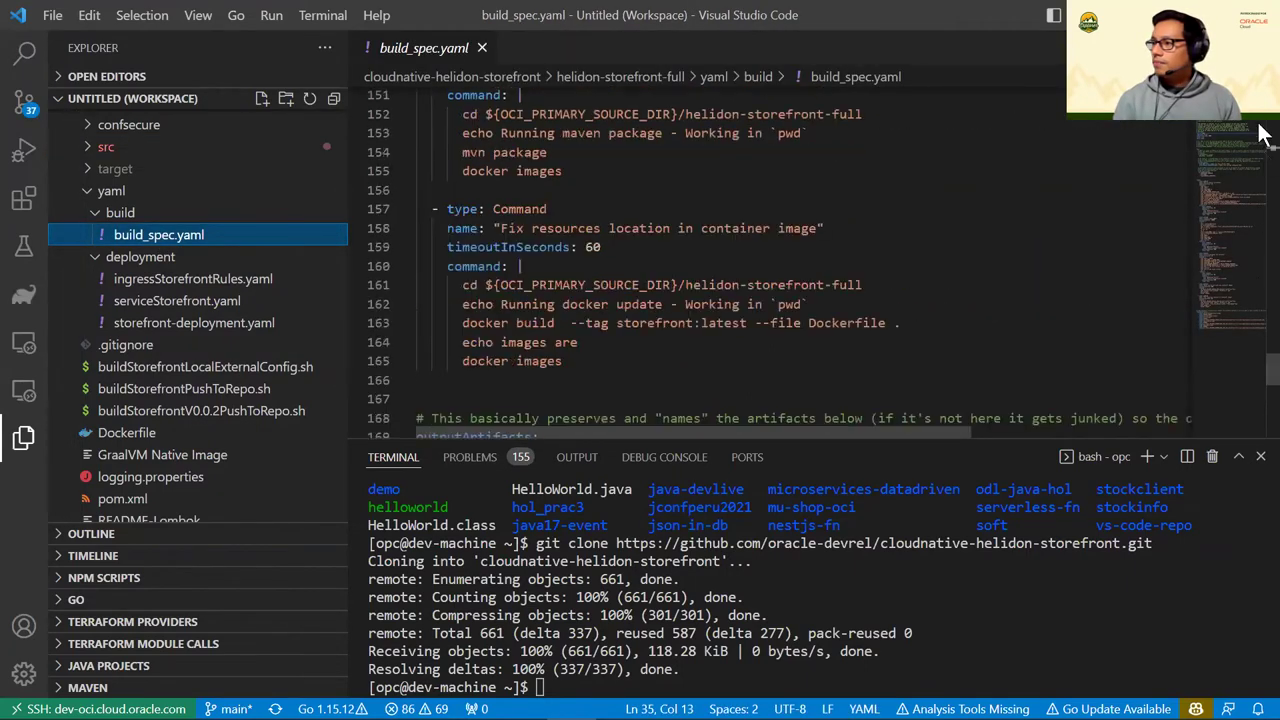
pyautogui.scroll(2, 689, 157)
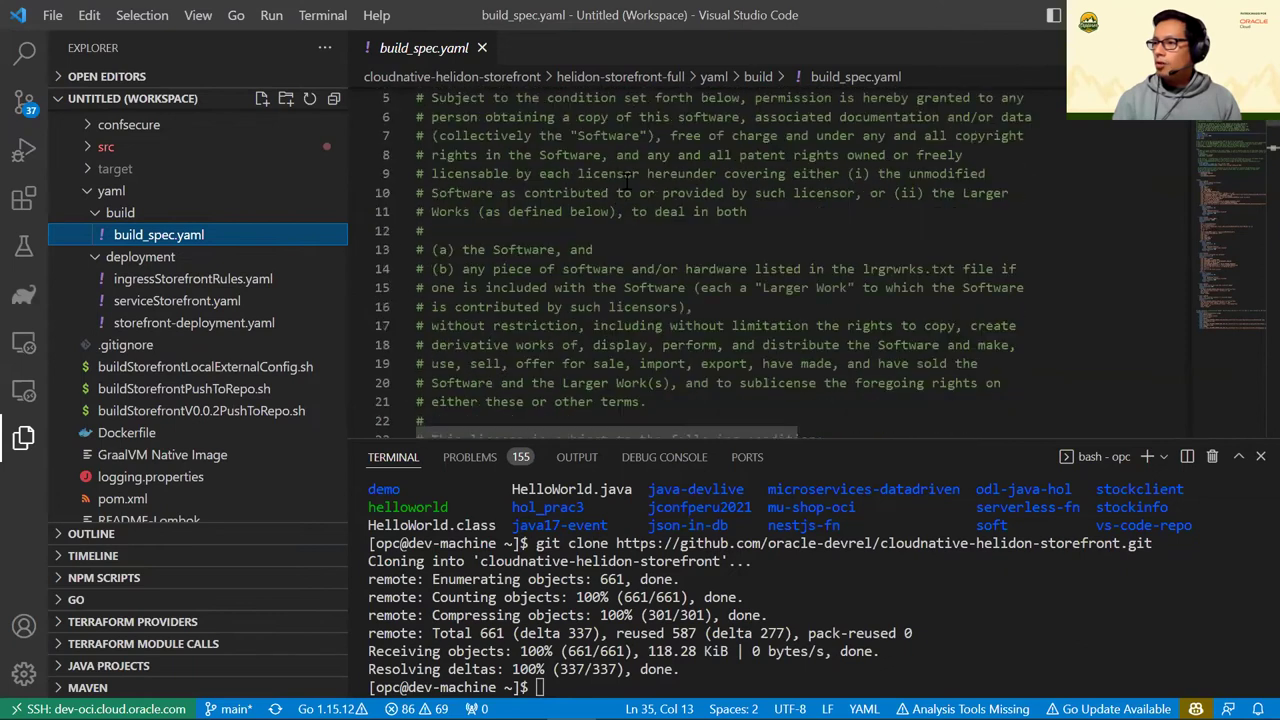
pyautogui.scroll(-2, 689, 157)
pyautogui.click(829, 505)
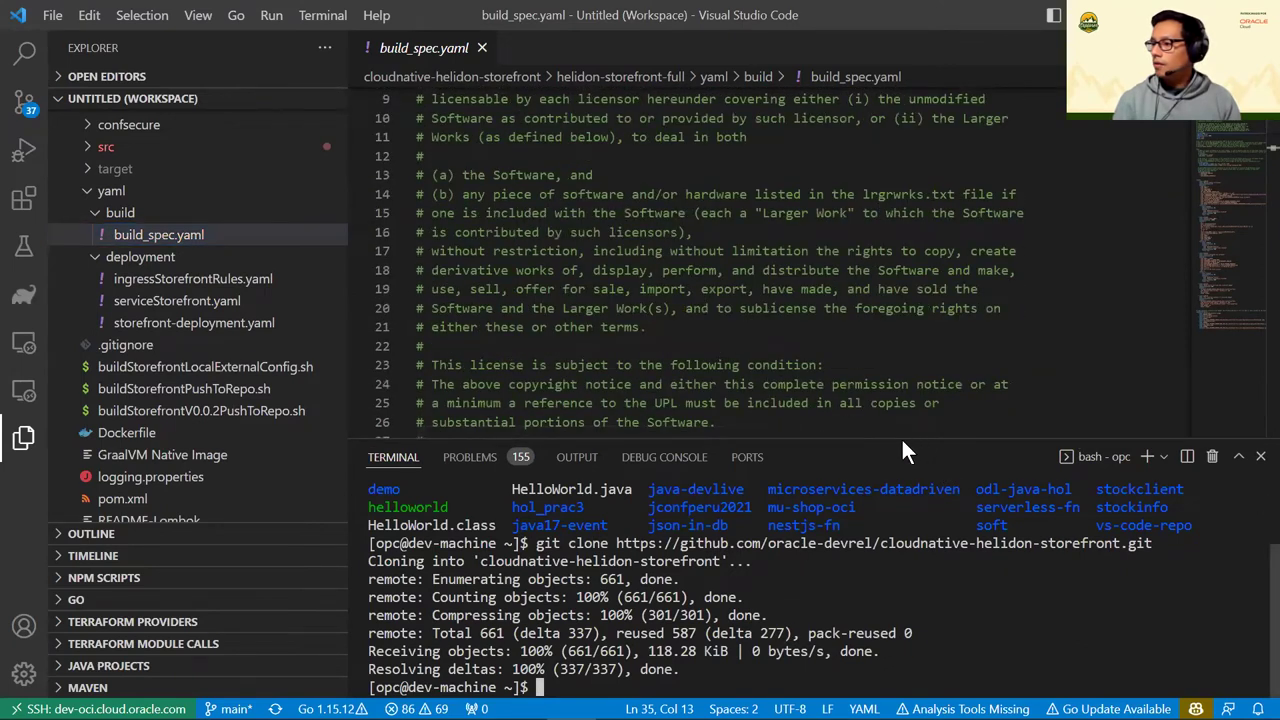
pyautogui.moveTo(895, 437); pyautogui.dragTo(887, 541)
pyautogui.scroll(-6, 766, 325)
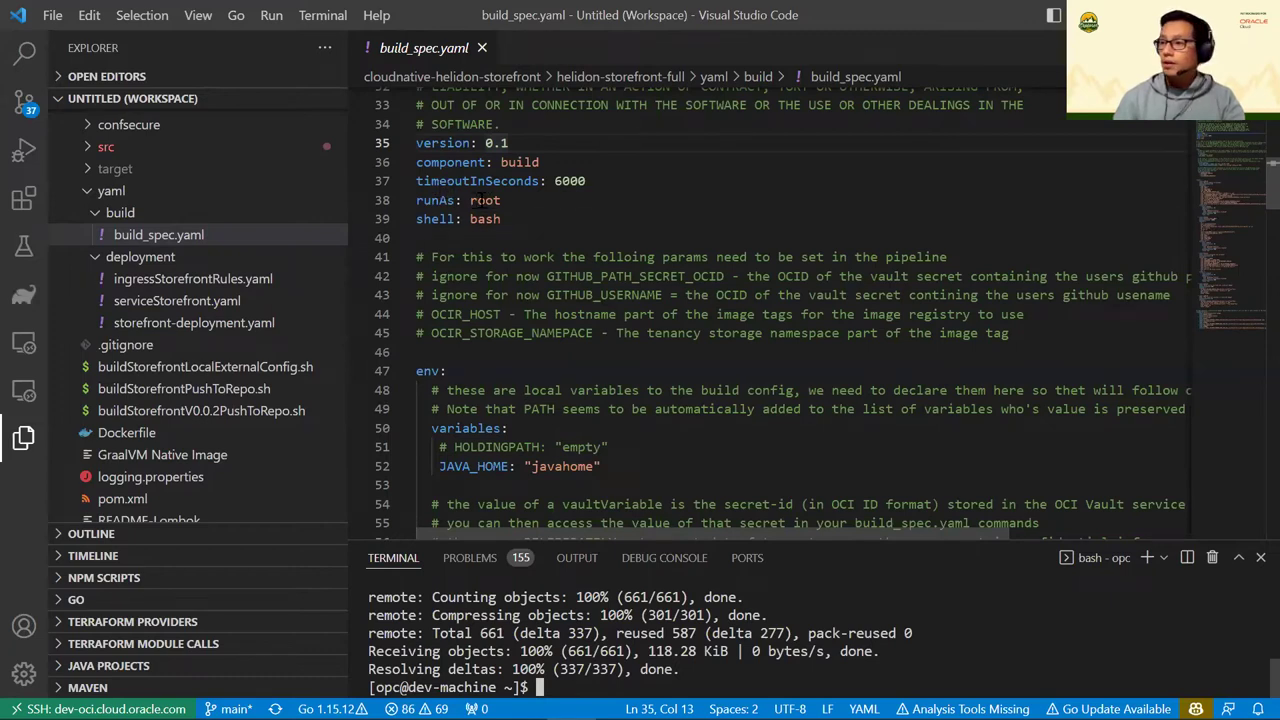
pyautogui.doubleClick(484, 200)
pyautogui.click(502, 200)
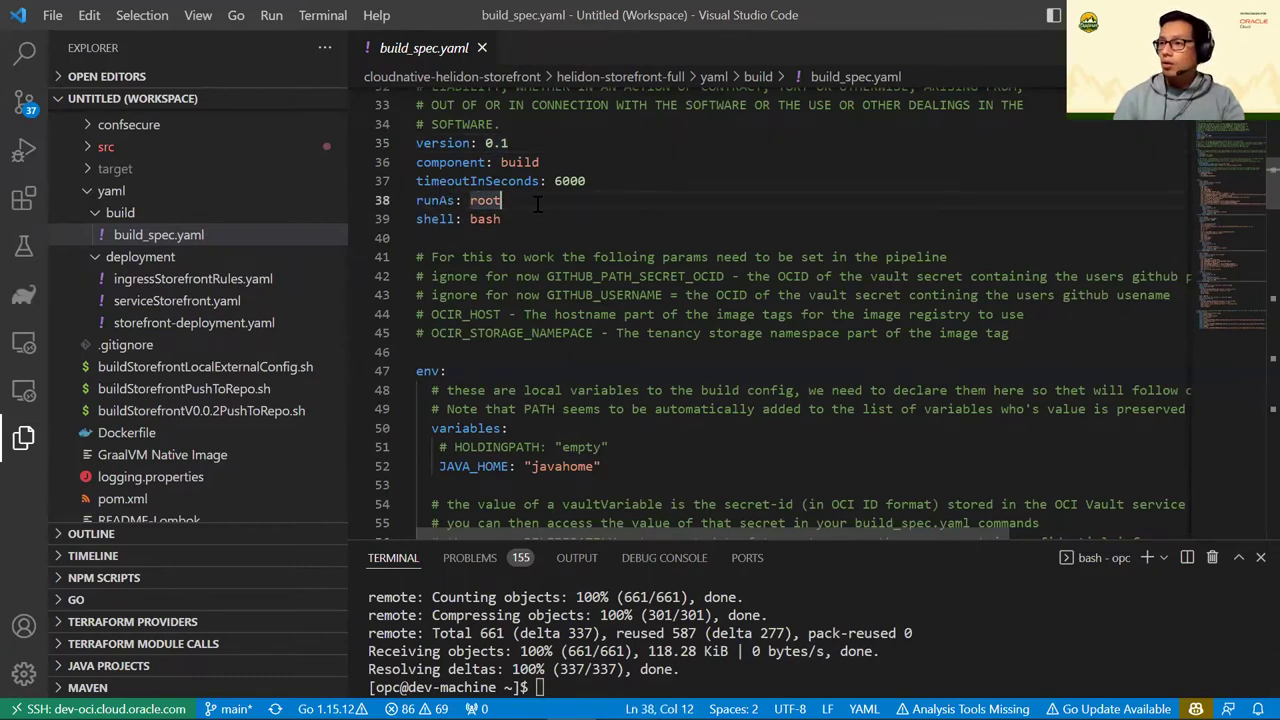
pyautogui.keyDown('shift'); pyautogui.click(426, 200); pyautogui.keyUp('shift')
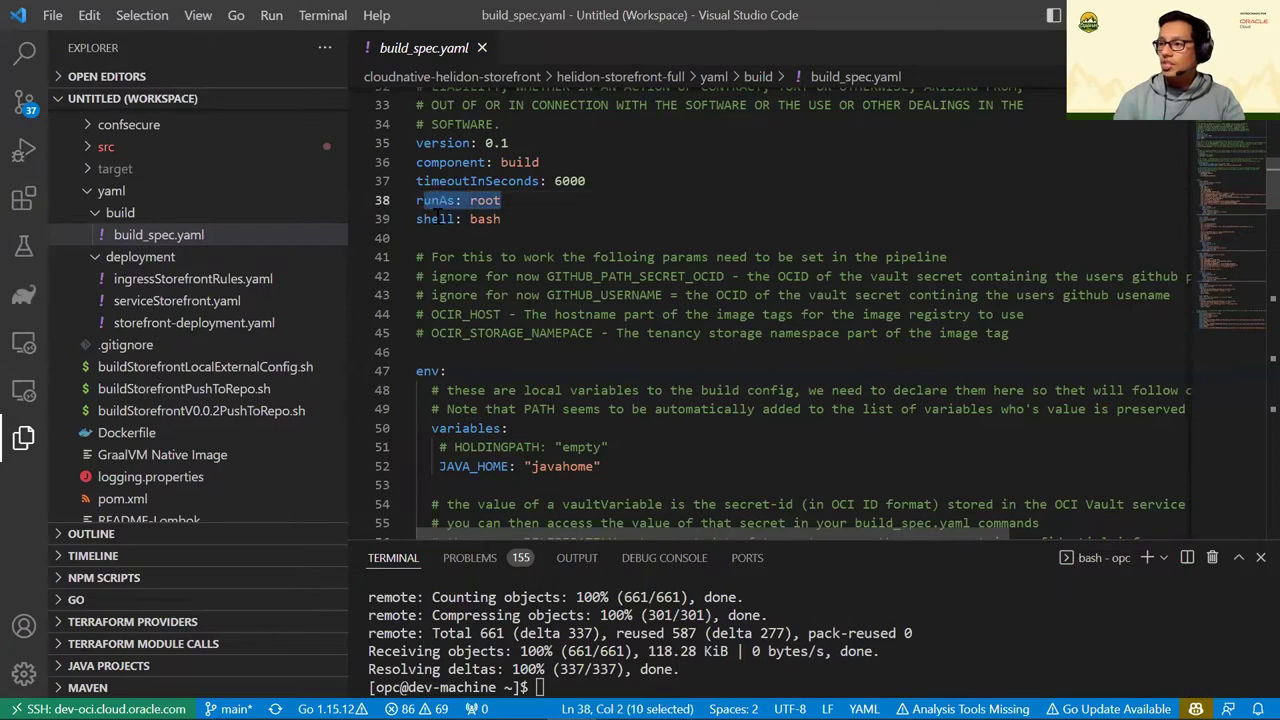
pyautogui.click(502, 218)
pyautogui.keyDown('shift'); pyautogui.click(424, 218); pyautogui.keyUp('shift')
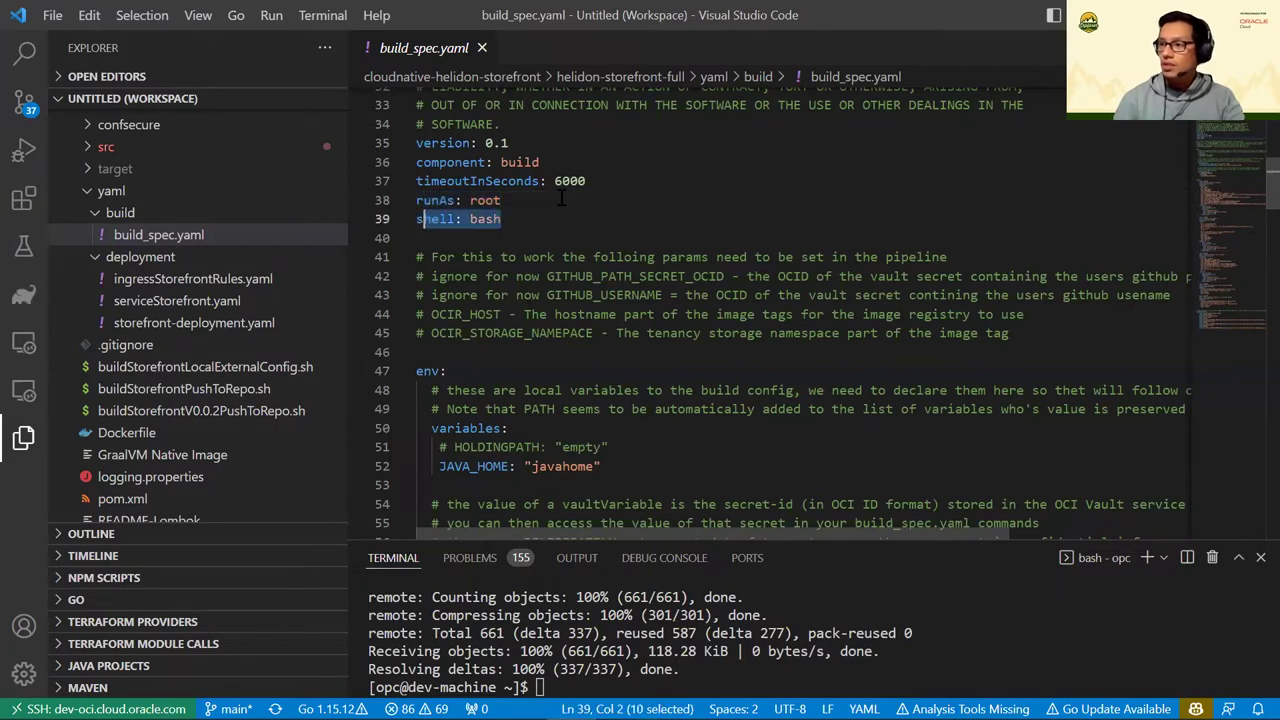
pyautogui.scroll(-3, 510, 225)
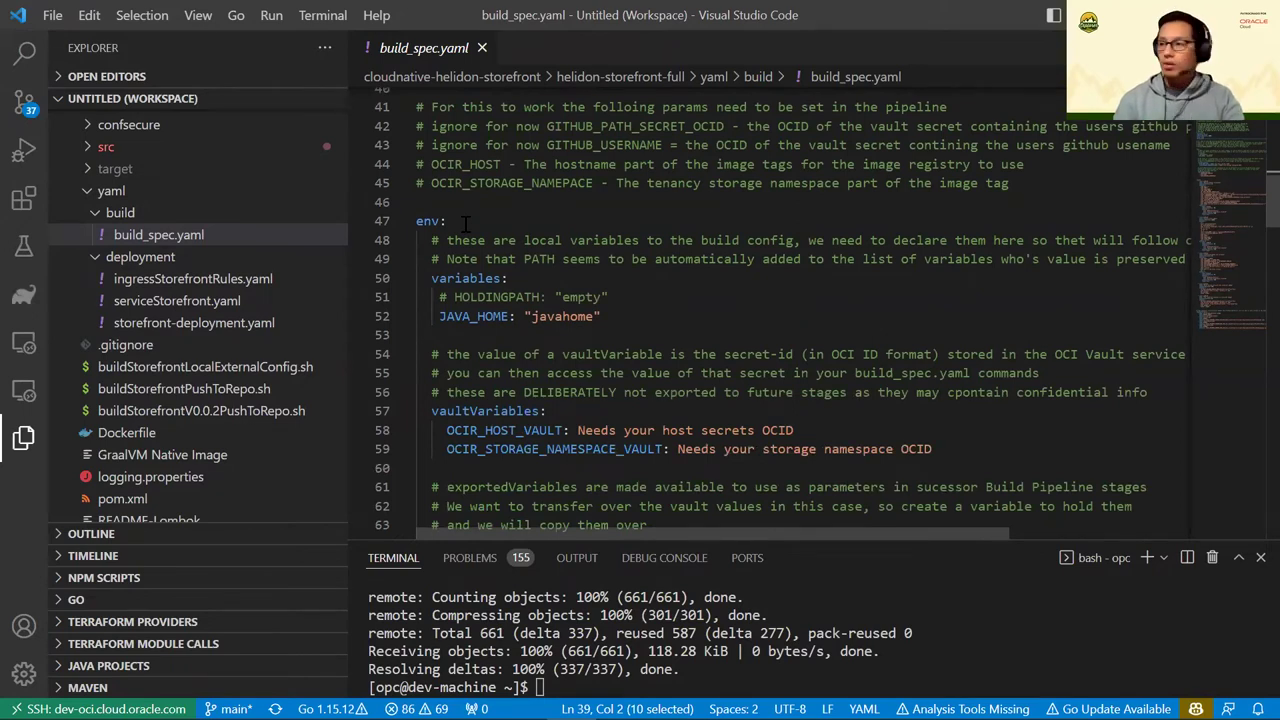
pyautogui.click(451, 221)
pyautogui.keyDown('shift'); pyautogui.click(410, 221); pyautogui.keyUp('shift')
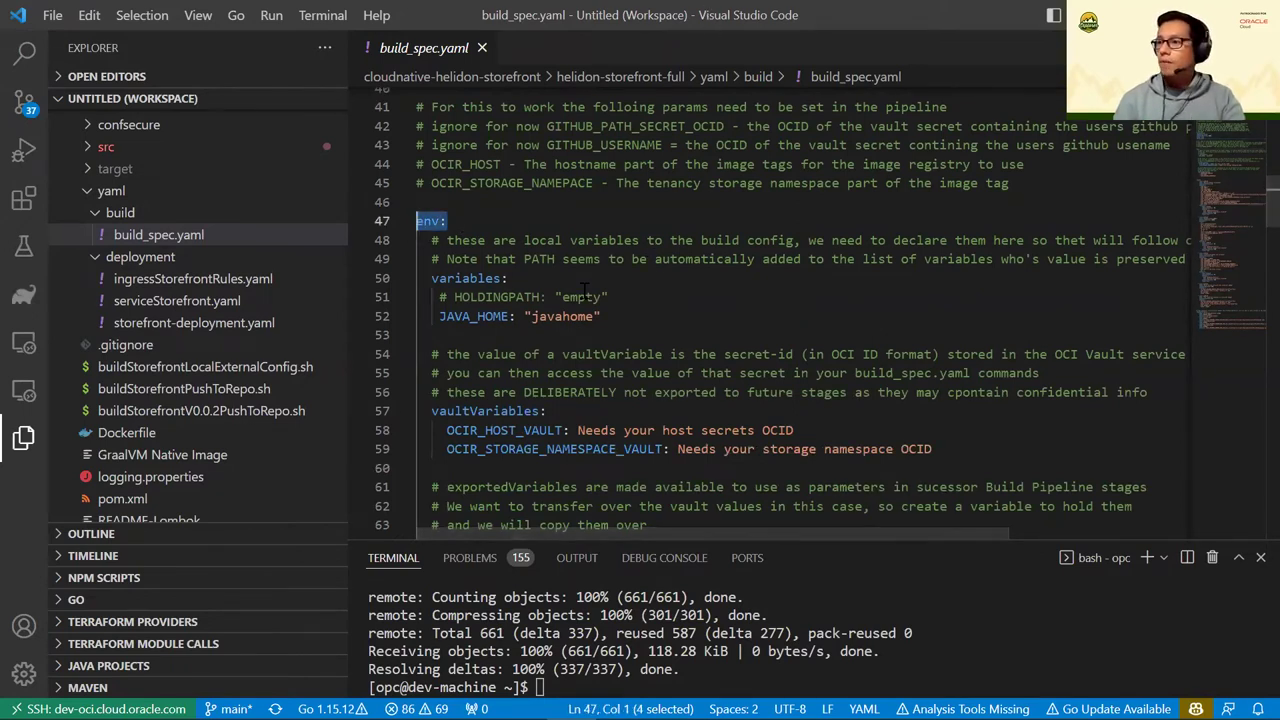
pyautogui.scroll(-2, 478, 205)
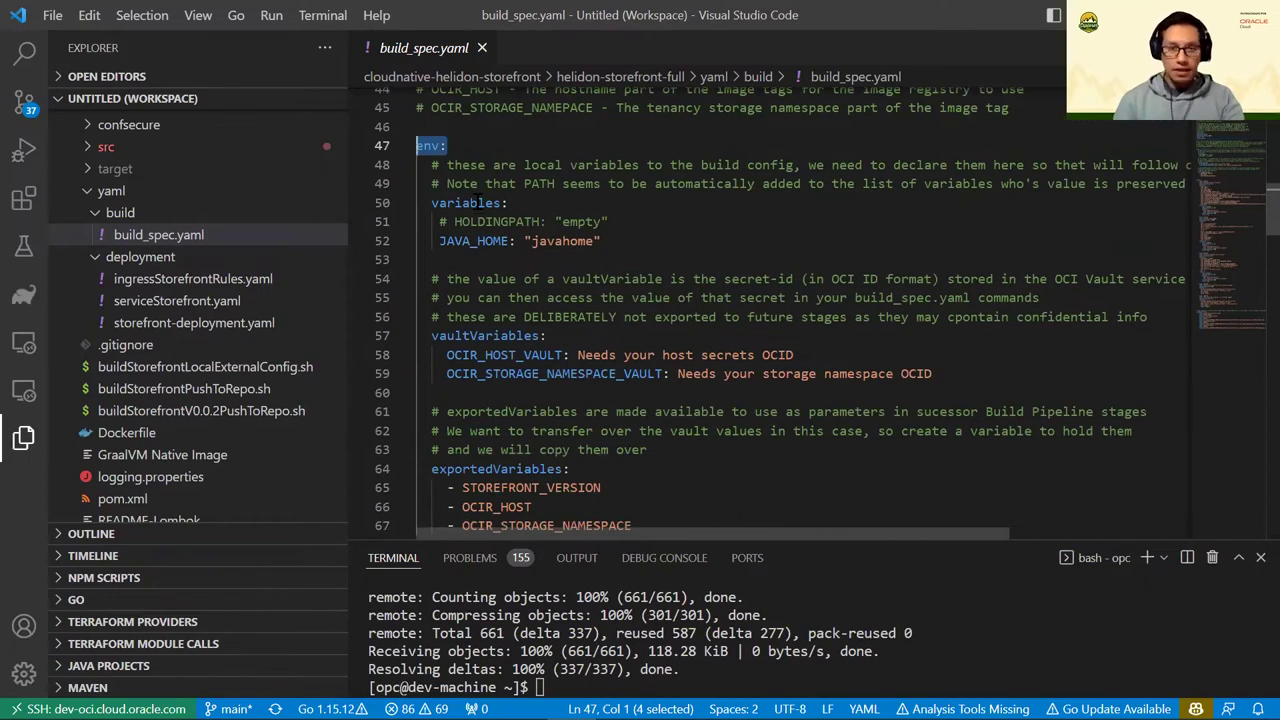
pyautogui.moveTo(493, 241); pyautogui.dragTo(592, 241)
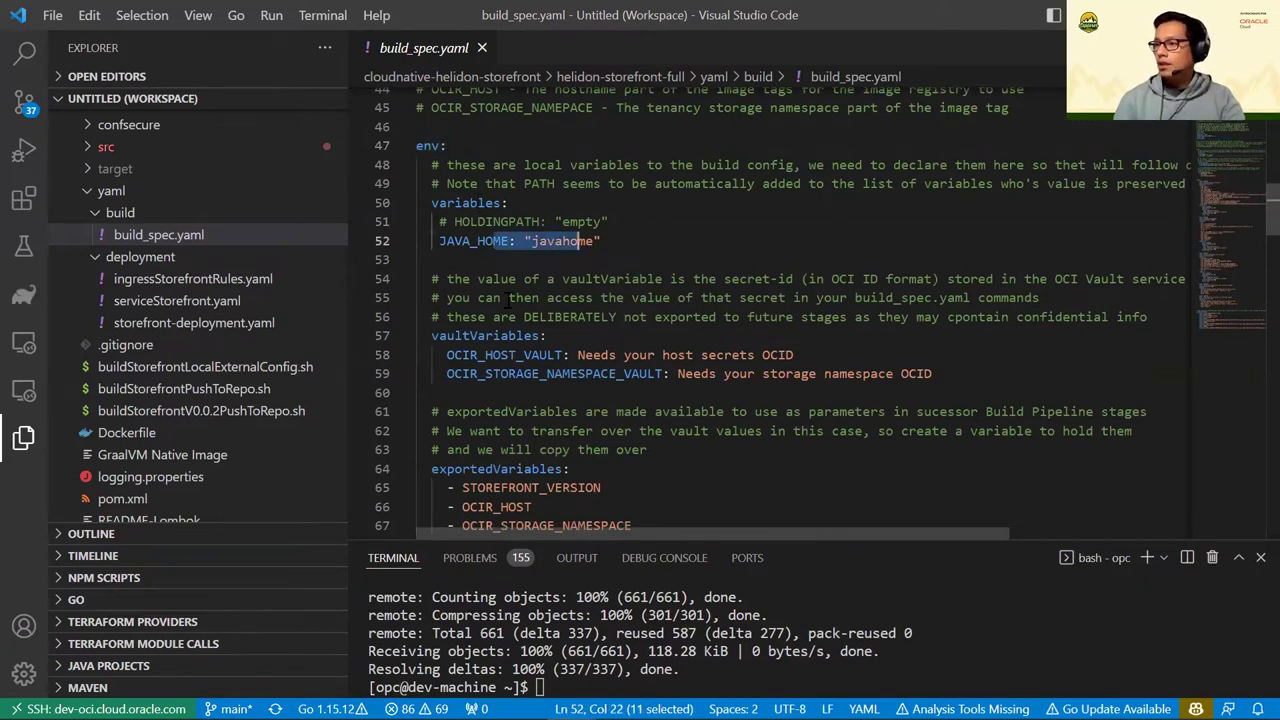
pyautogui.scroll(-2, 507, 298)
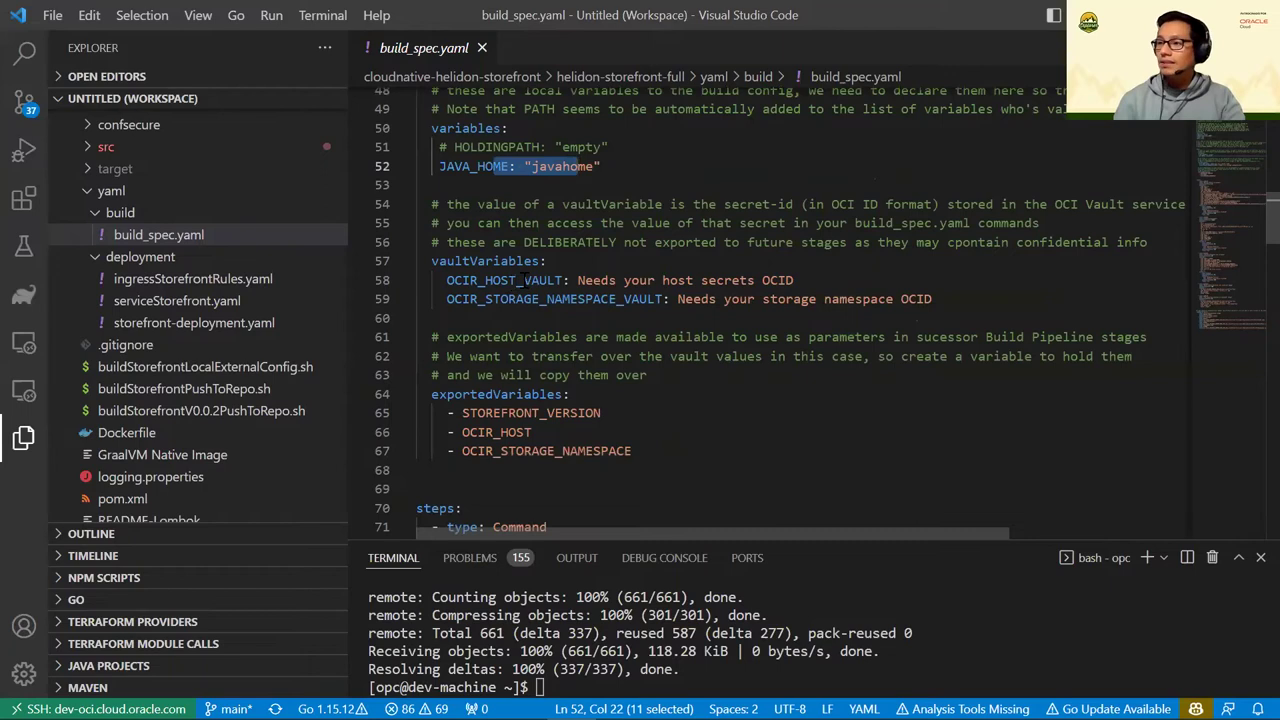
pyautogui.click(522, 261)
pyautogui.press('Down')
pyautogui.press('Down')
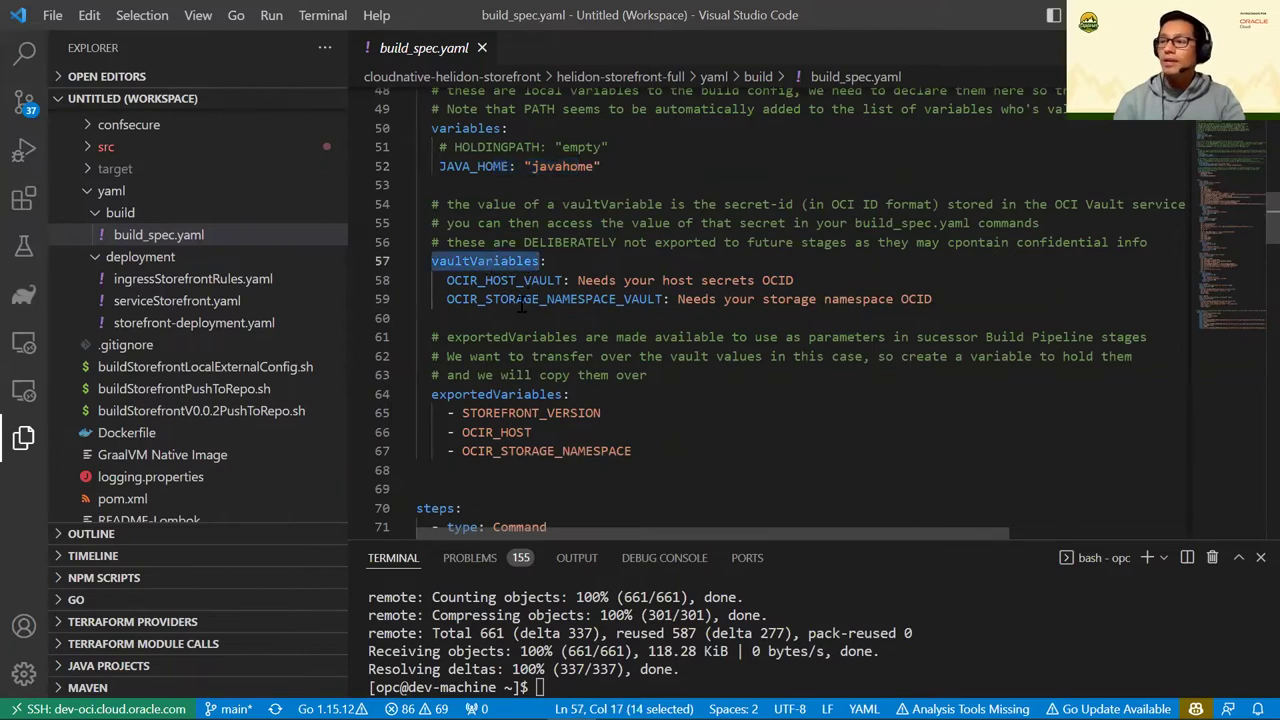
pyautogui.doubleClick(488, 259)
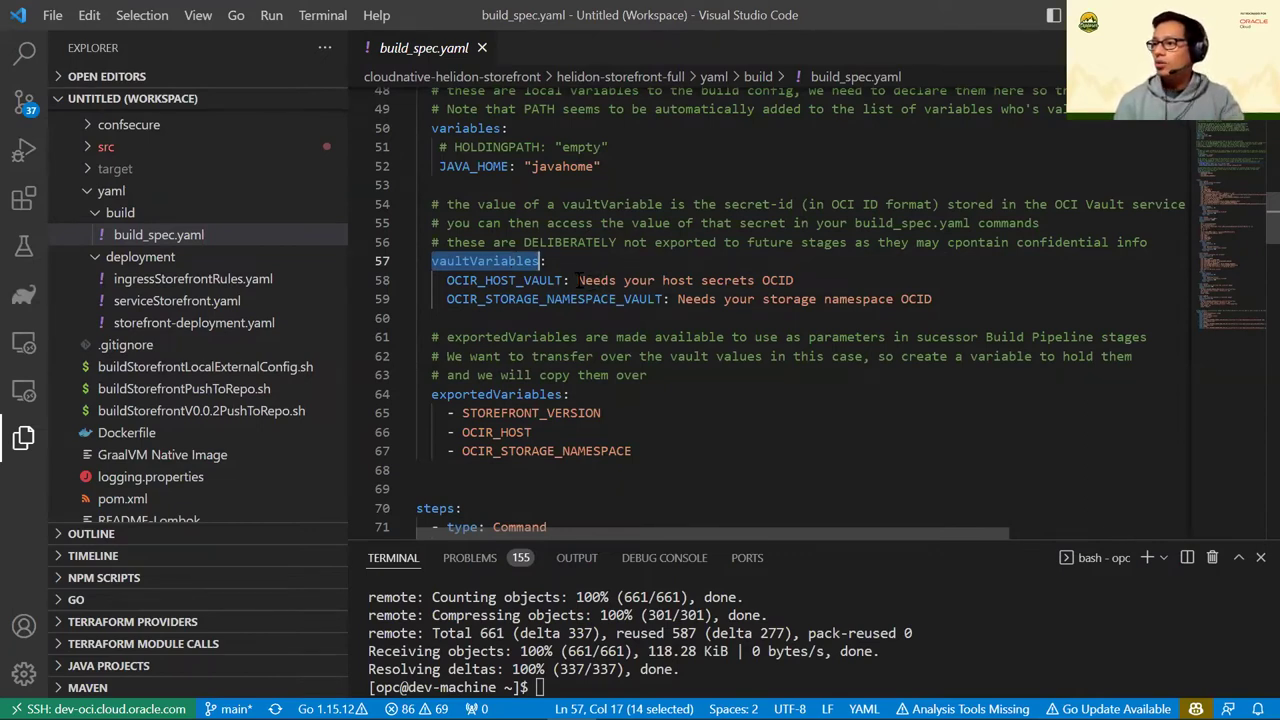
pyautogui.click(580, 280)
pyautogui.keyDown('shift'); pyautogui.click(793, 280); pyautogui.keyUp('shift')
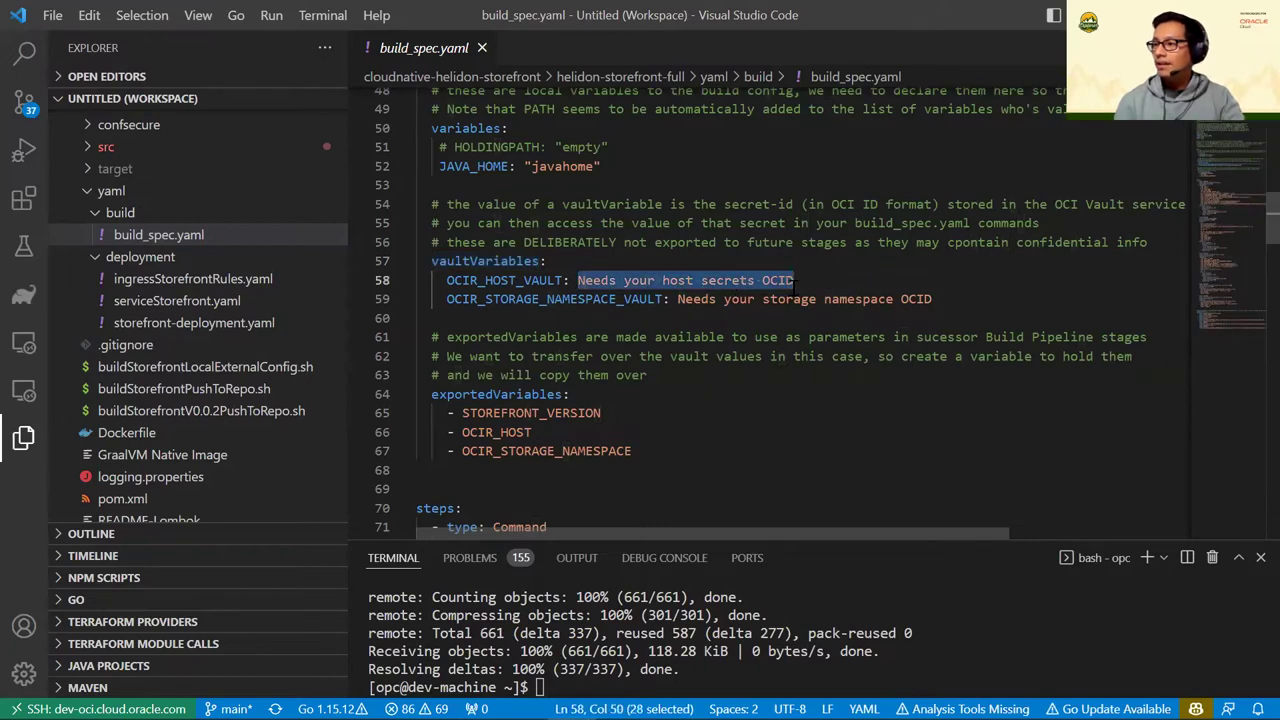
pyautogui.click(793, 280)
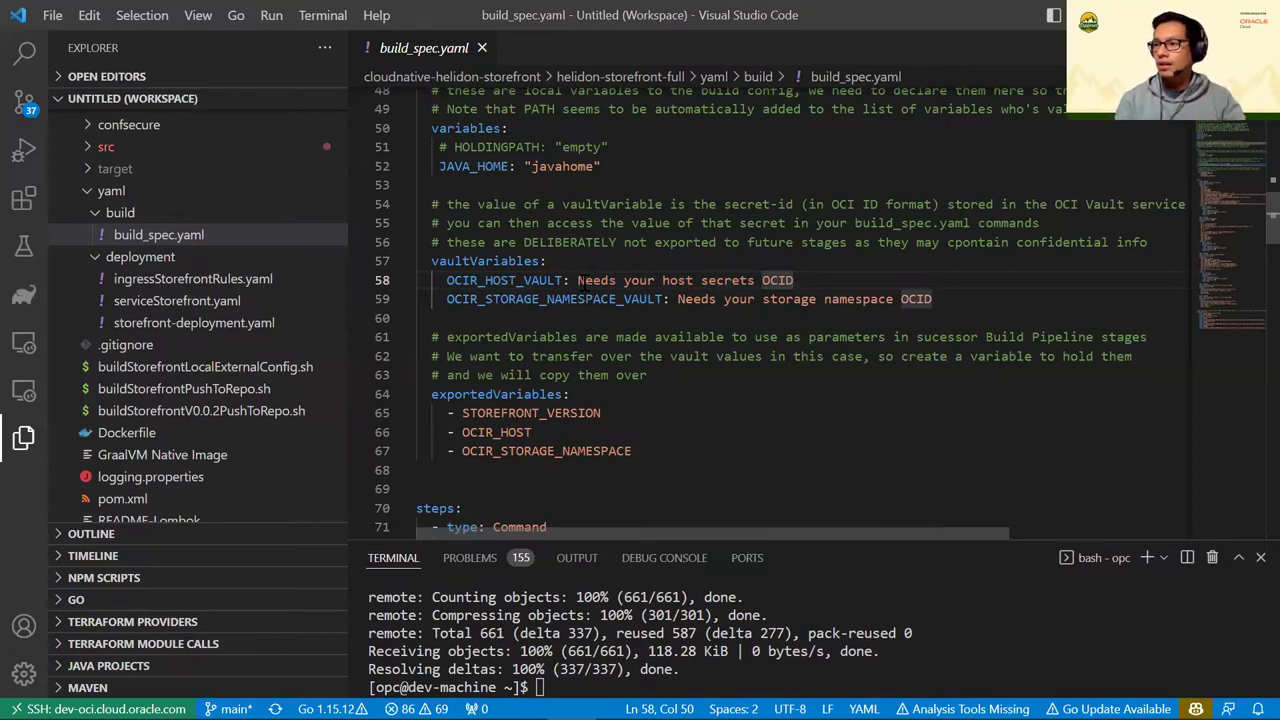
pyautogui.moveTo(577, 281); pyautogui.dragTo(795, 281)
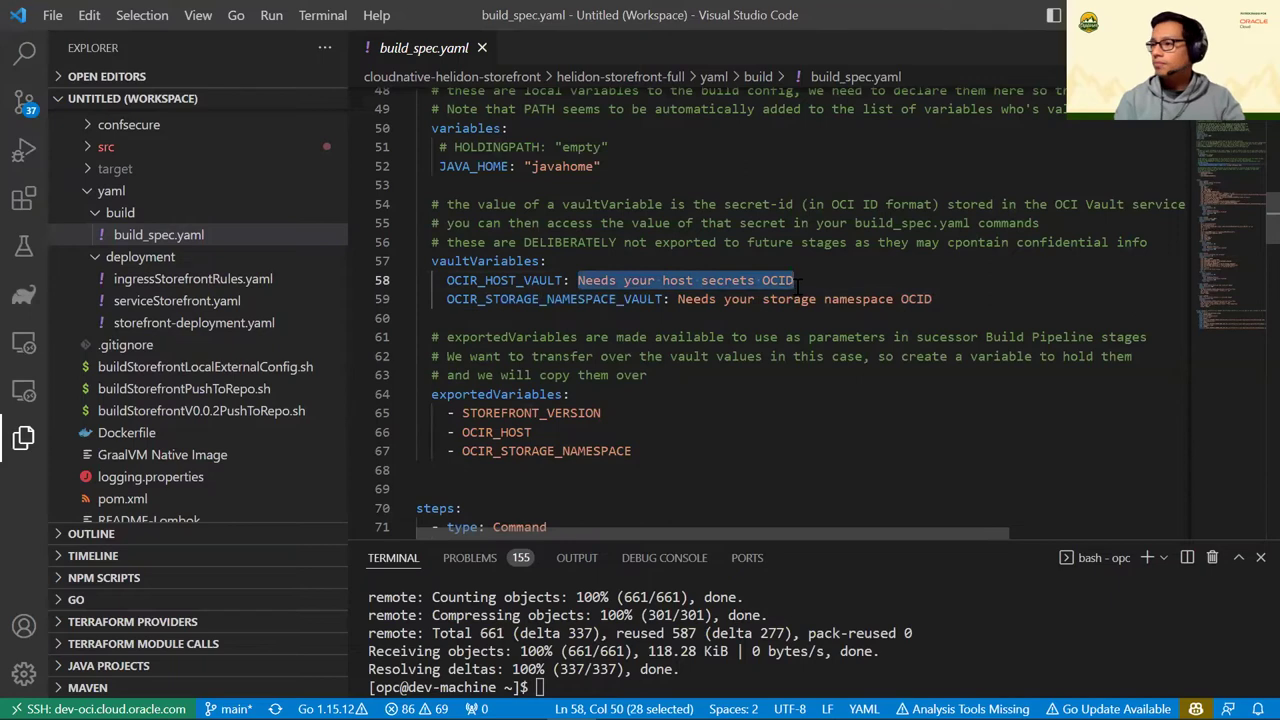
pyautogui.scroll(-2, 627, 307)
pyautogui.click(464, 319)
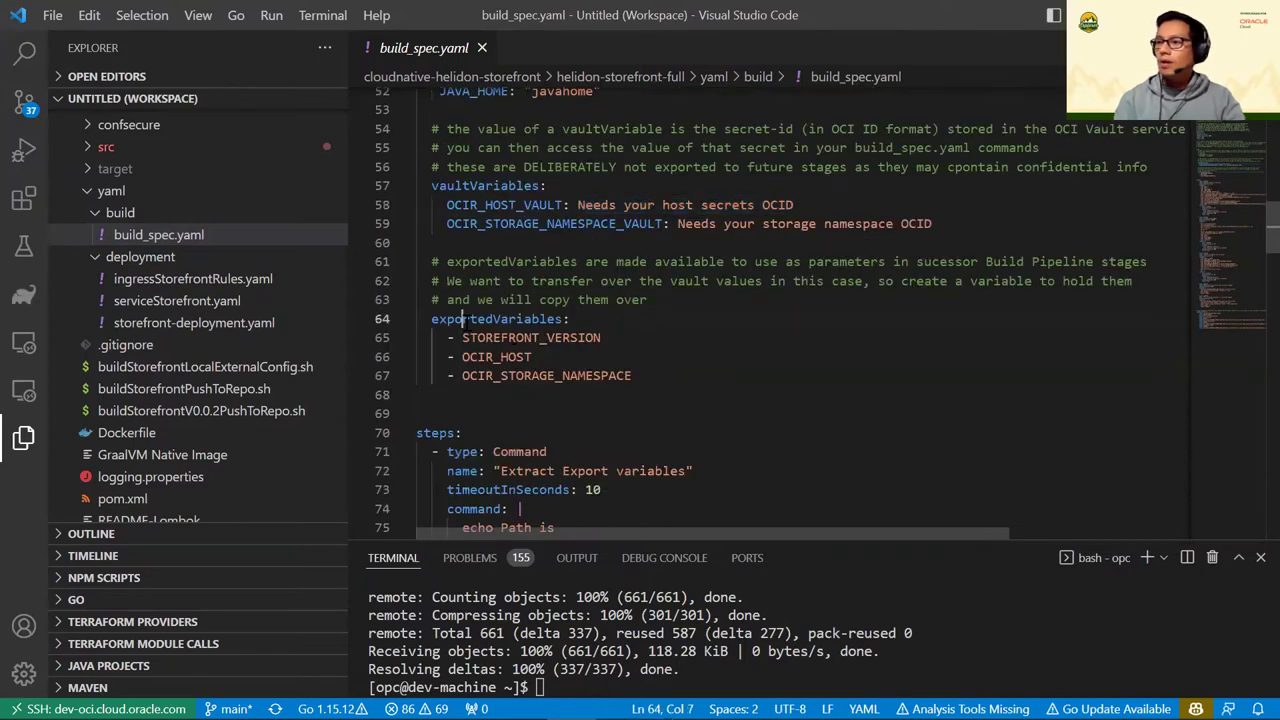
pyautogui.doubleClick(464, 319)
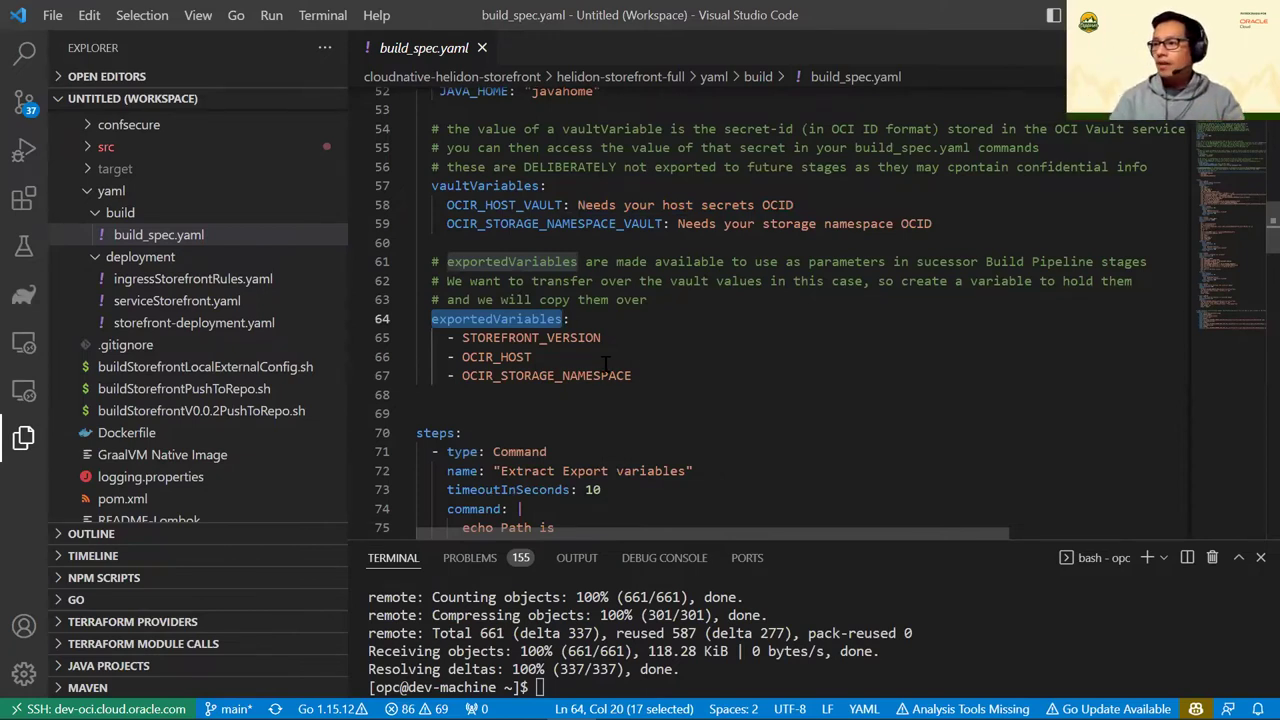
pyautogui.doubleClick(530, 340)
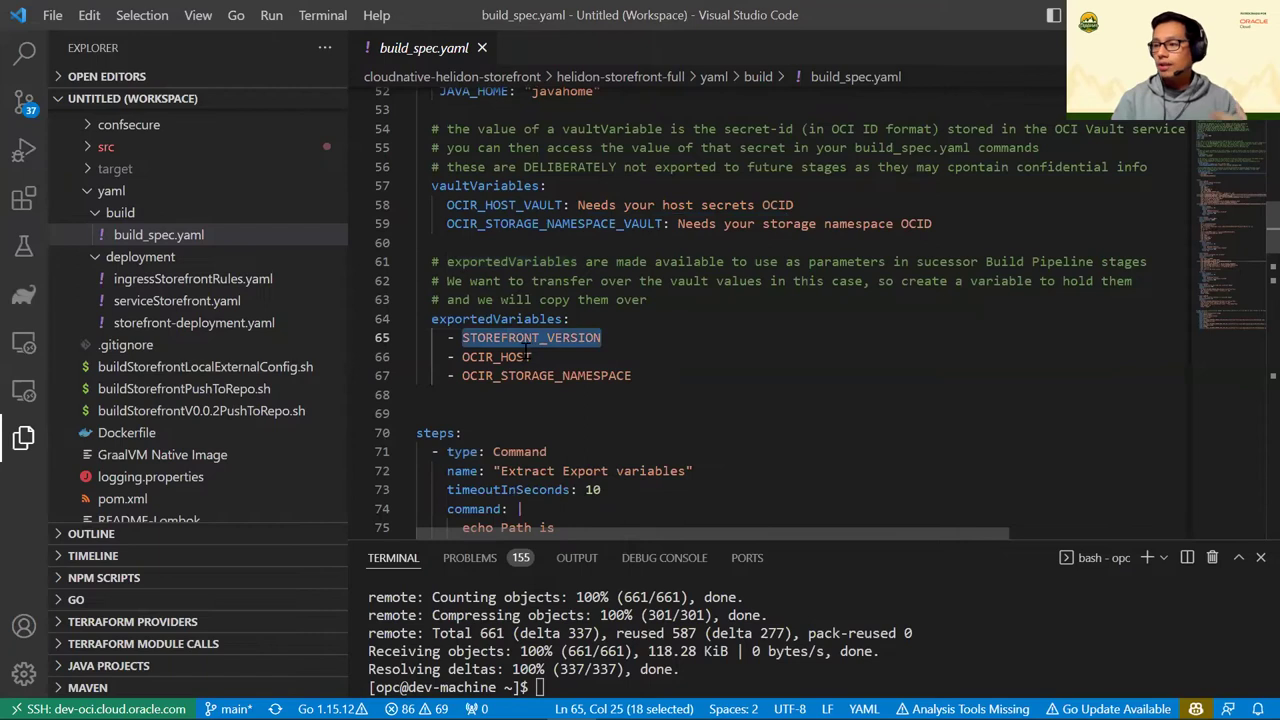
pyautogui.doubleClick(508, 357)
pyautogui.doubleClick(530, 378)
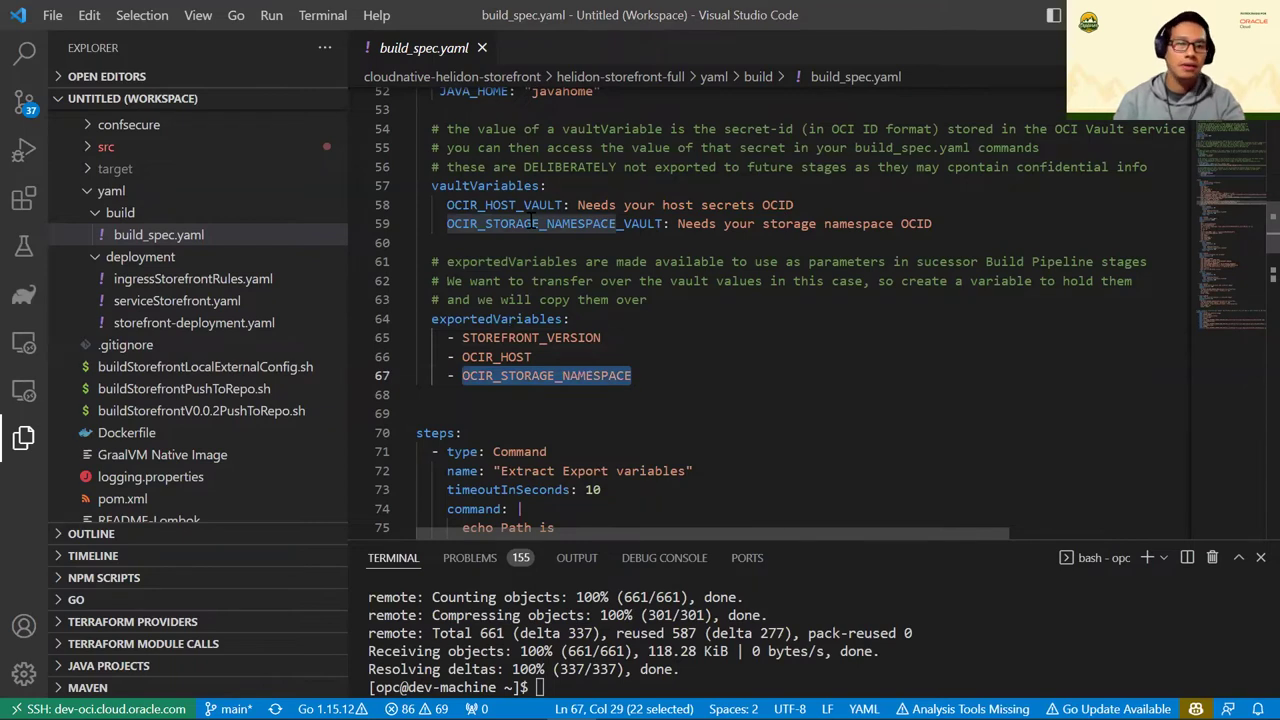
pyautogui.scroll(-4, 532, 250)
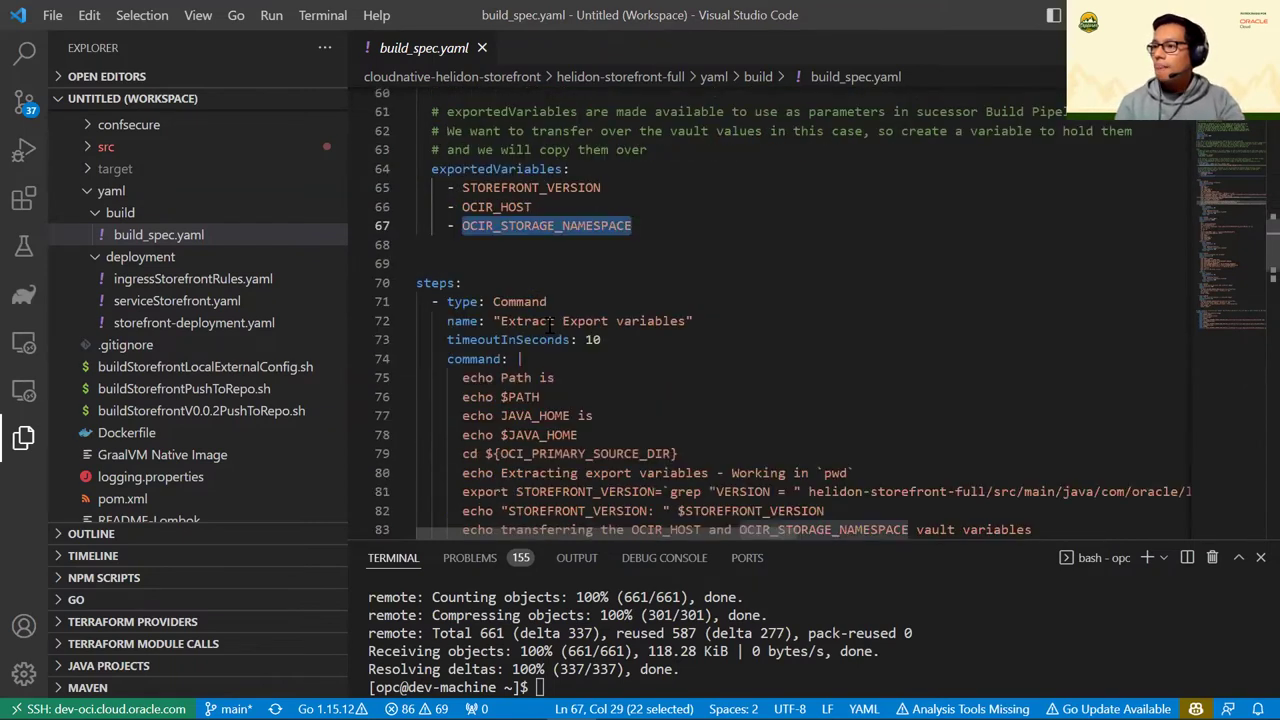
pyautogui.doubleClick(434, 210)
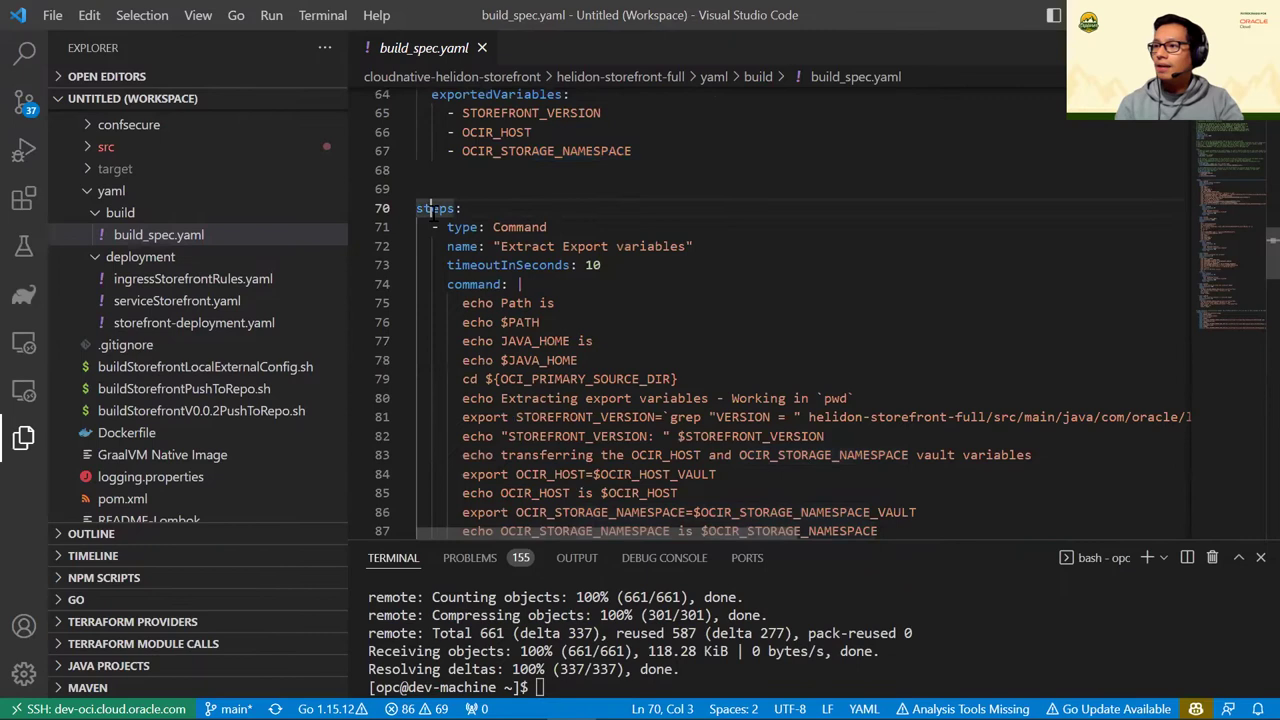
pyautogui.scroll(-3, 552, 288)
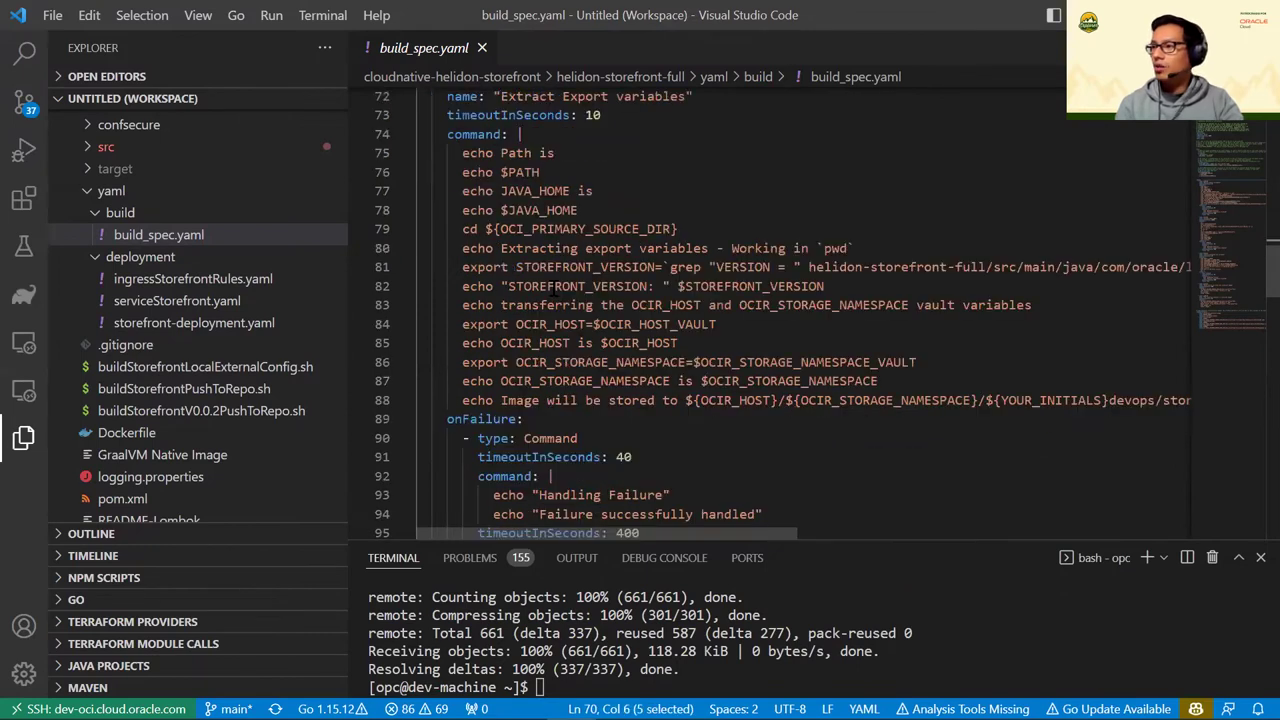
pyautogui.scroll(2, 554, 288)
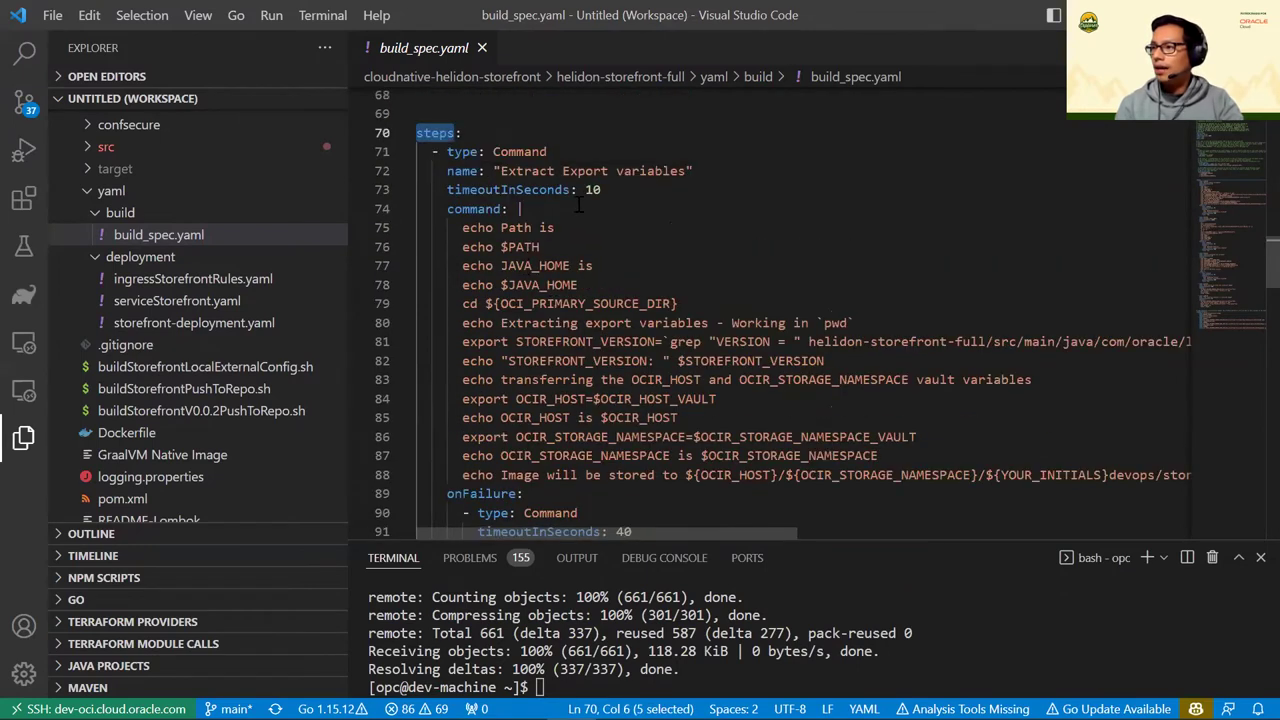
pyautogui.moveTo(543, 168)
pyautogui.mouseDown()
pyautogui.moveTo(636, 170)
pyautogui.moveTo(545, 152)
pyautogui.mouseUp()
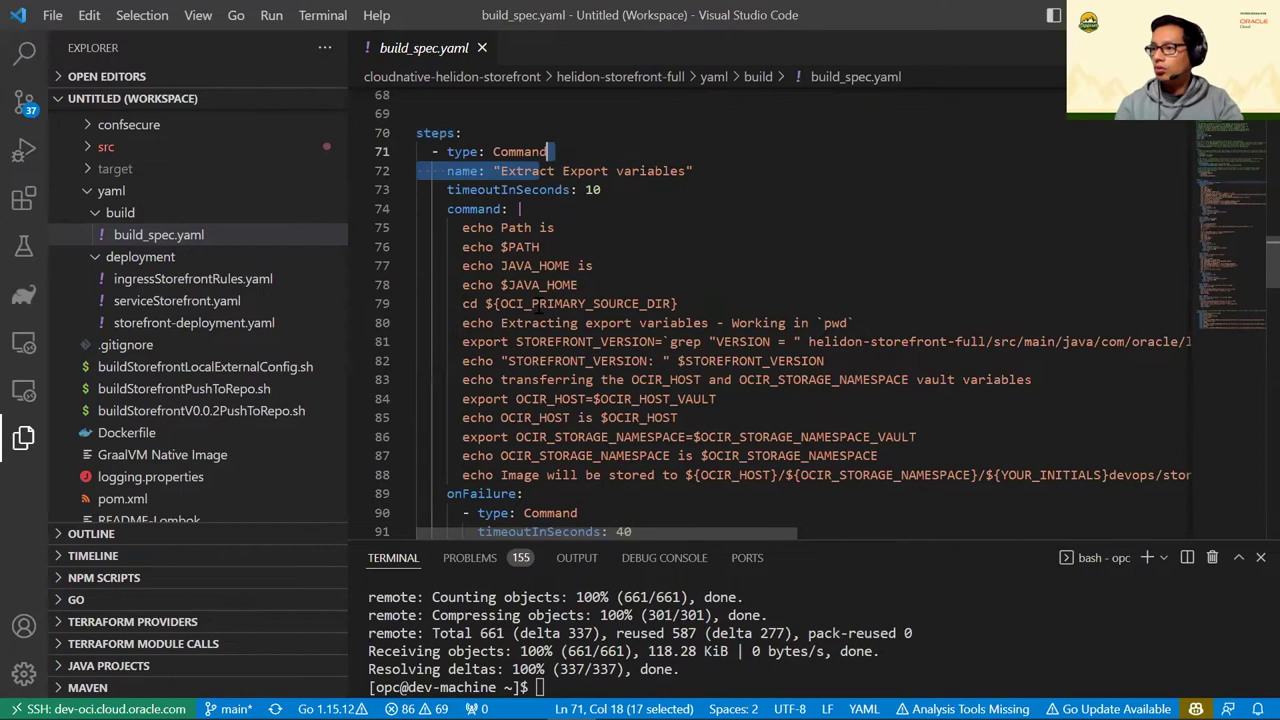
pyautogui.click(516, 341)
pyautogui.doubleClick(481, 342)
pyautogui.scroll(-2, 640, 330)
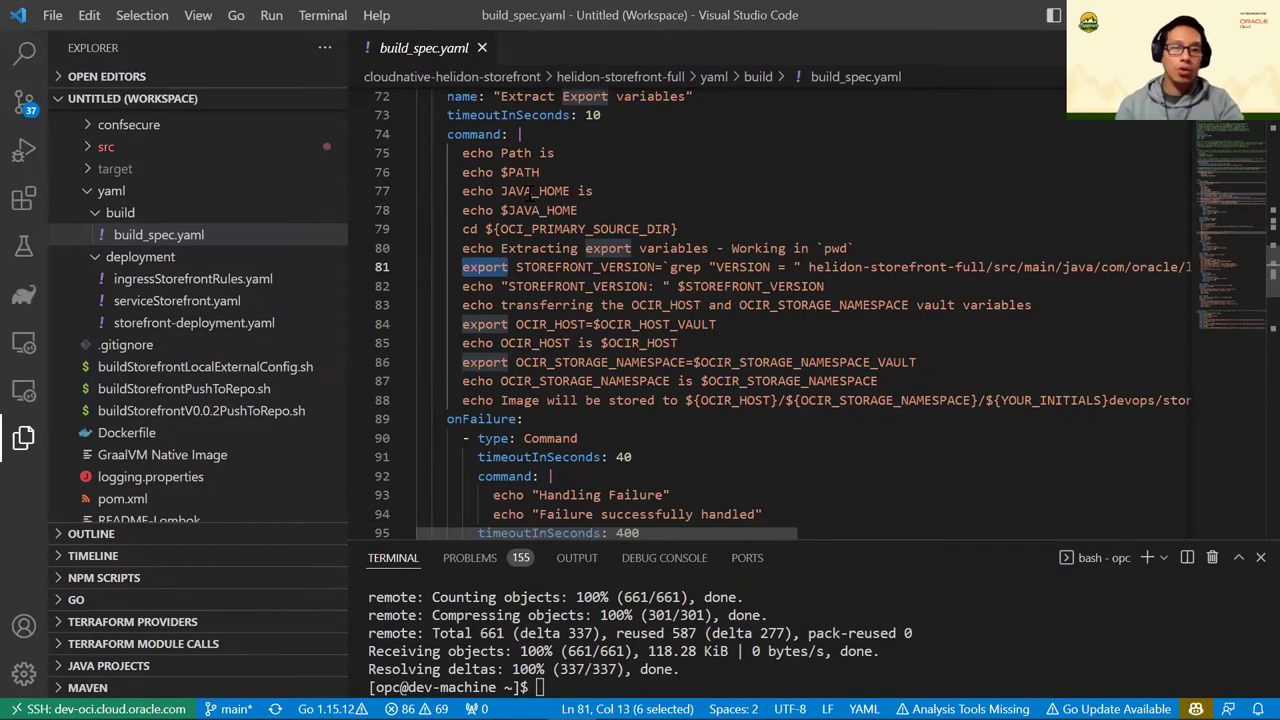
pyautogui.doubleClick(533, 191)
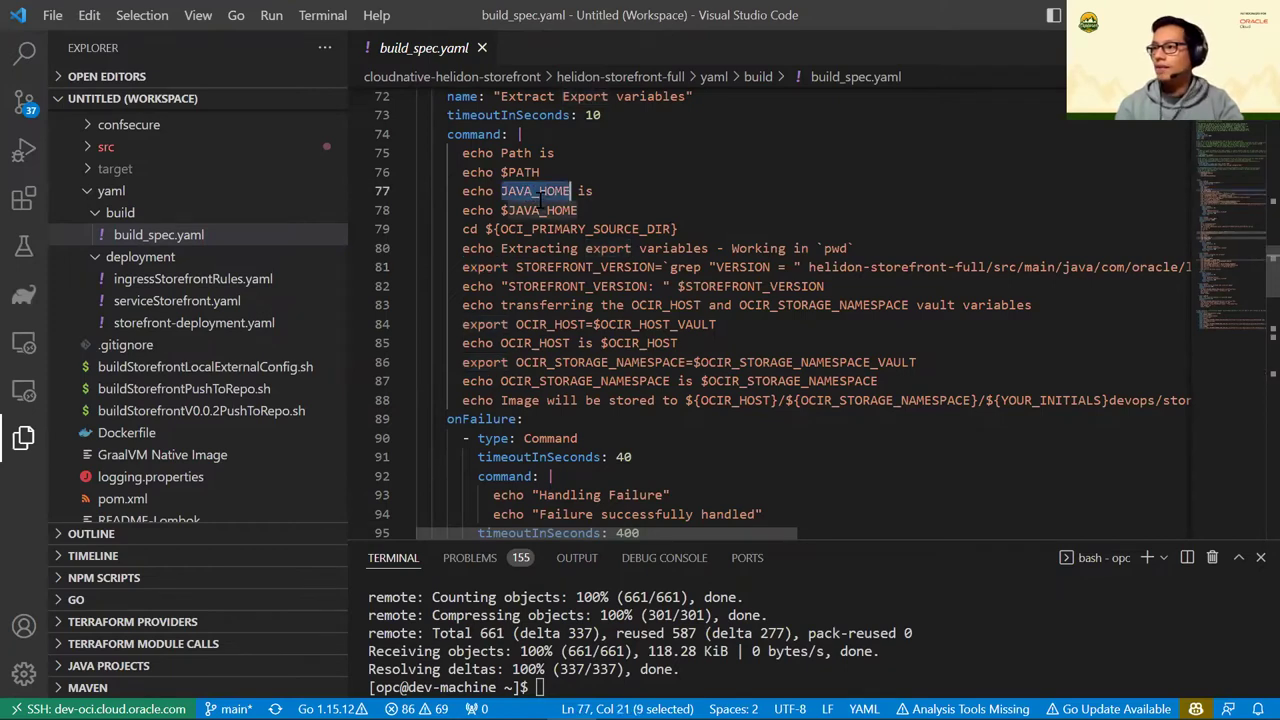
pyautogui.doubleClick(540, 210)
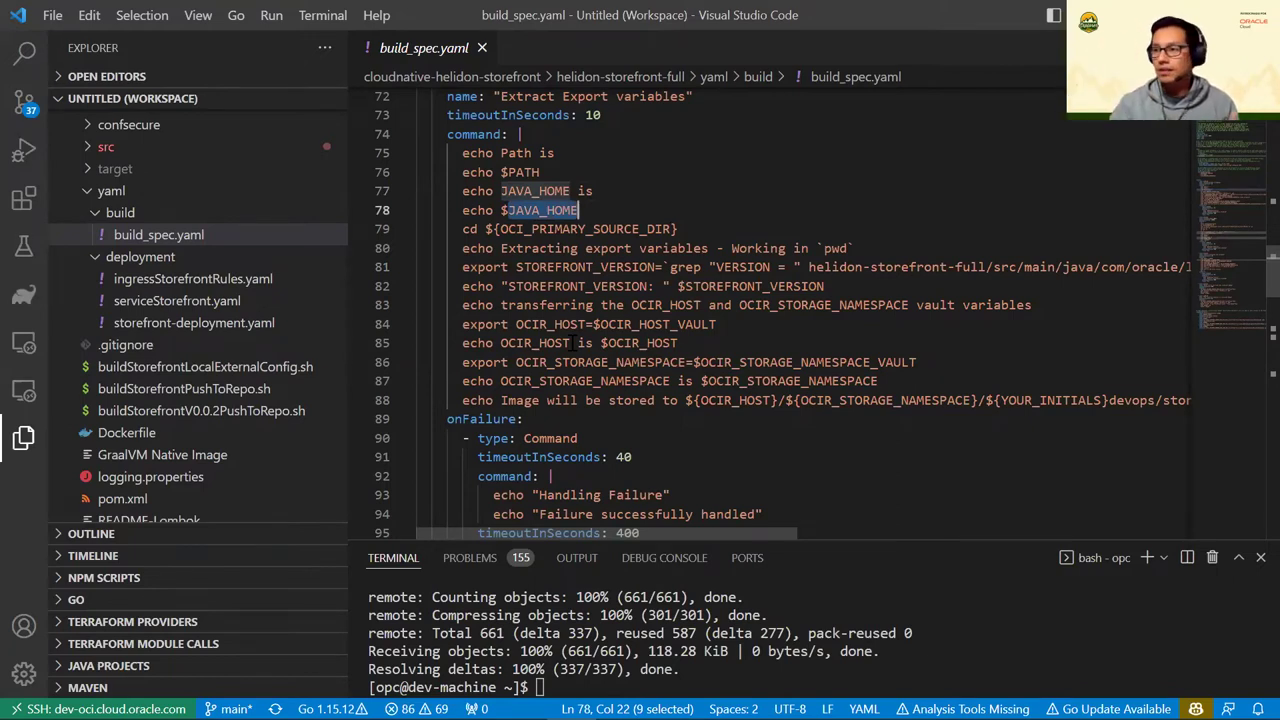
pyautogui.click(598, 343)
pyautogui.scroll(-3, 590, 340)
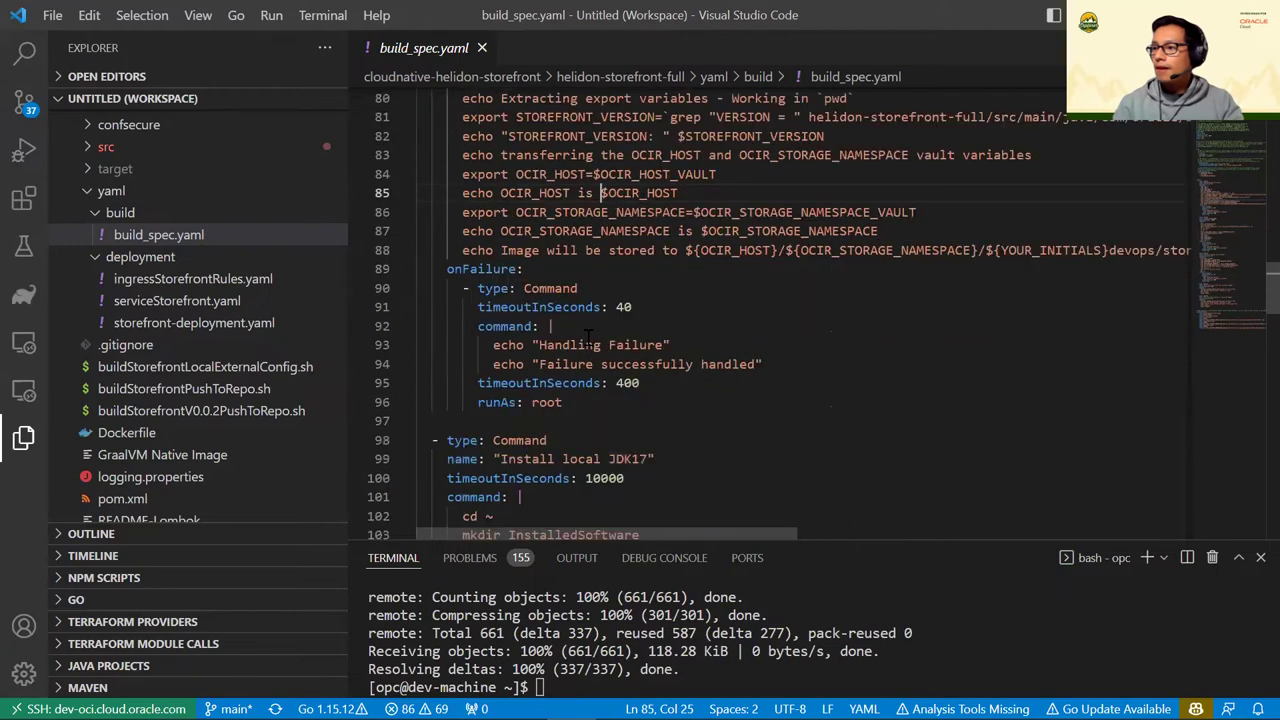
pyautogui.moveTo(478, 290); pyautogui.dragTo(638, 421)
pyautogui.scroll(-3, 606, 297)
pyautogui.scroll(-2, 608, 297)
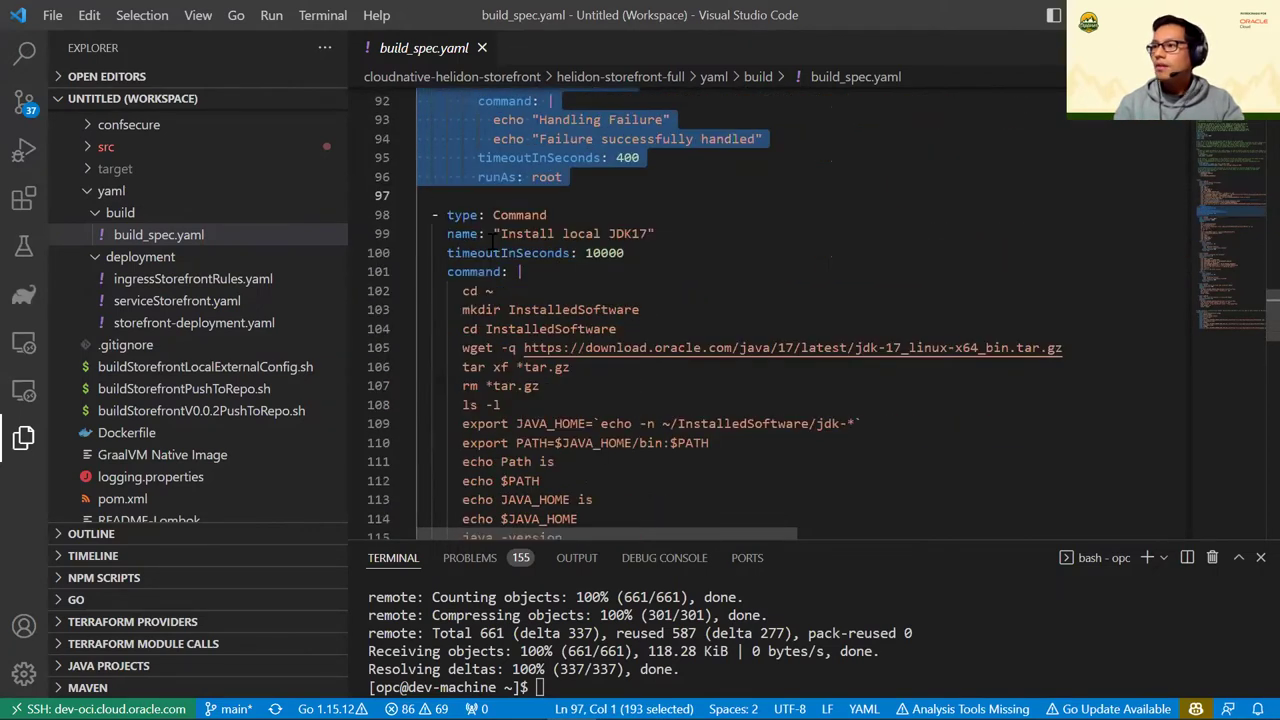
pyautogui.scroll(3, 558, 237)
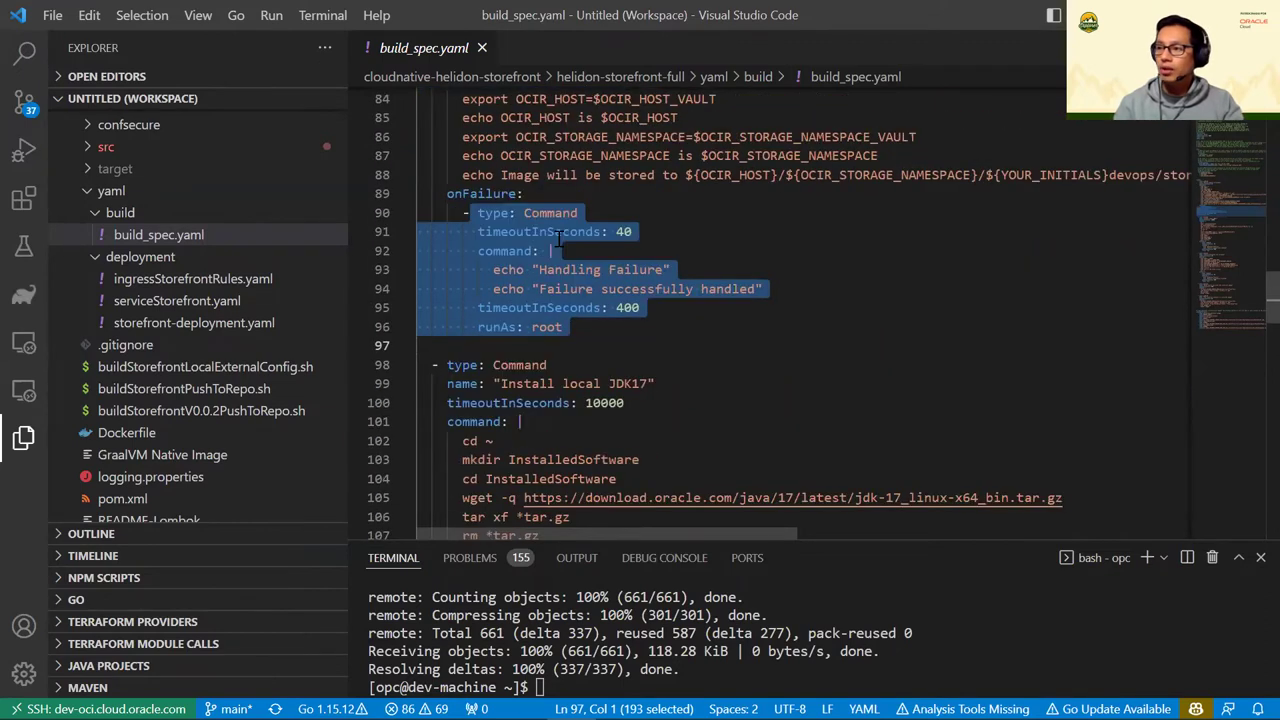
pyautogui.scroll(-3, 558, 237)
pyautogui.moveTo(516, 233); pyautogui.dragTo(648, 233)
pyautogui.scroll(-2, 625, 277)
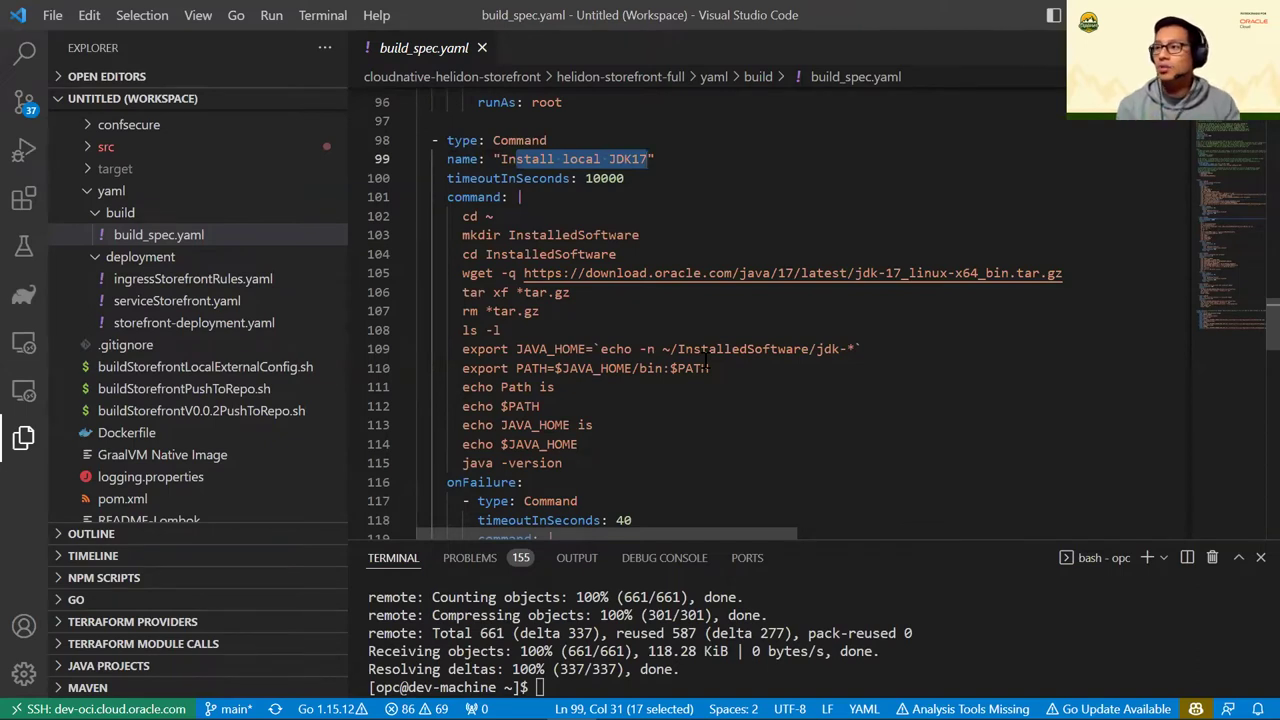
pyautogui.click(583, 216)
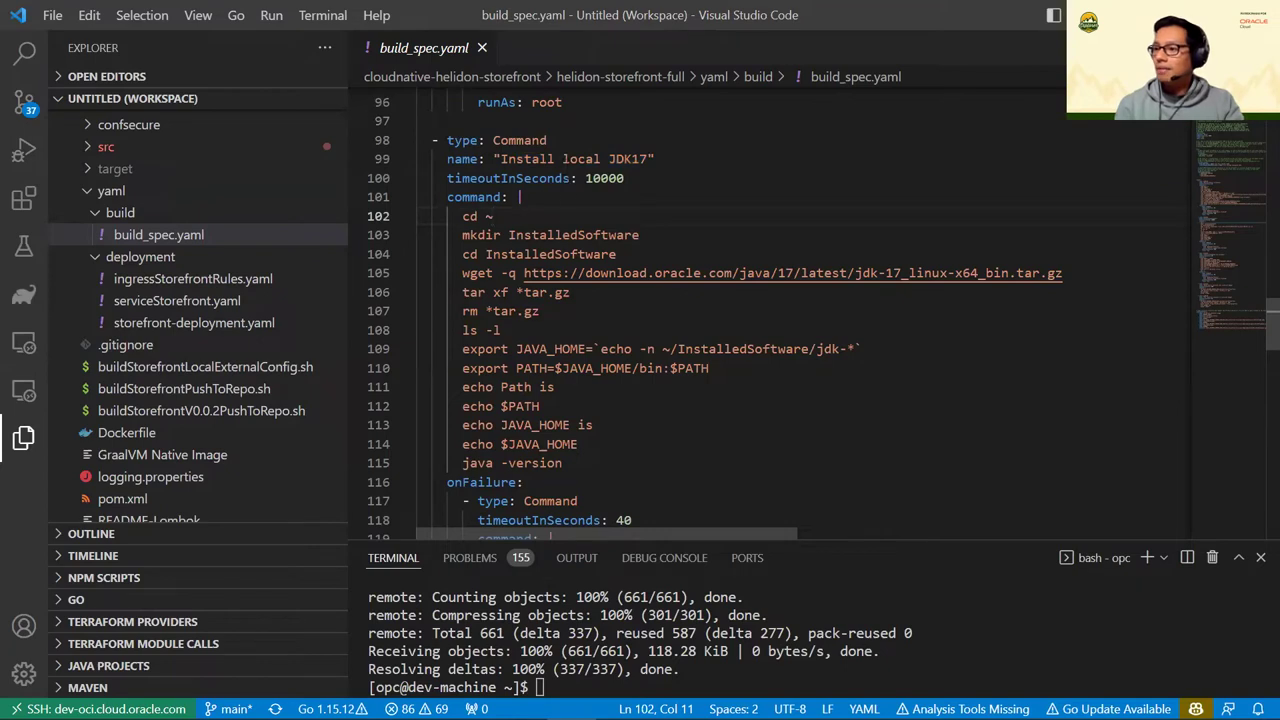
pyautogui.moveTo(275, 705)
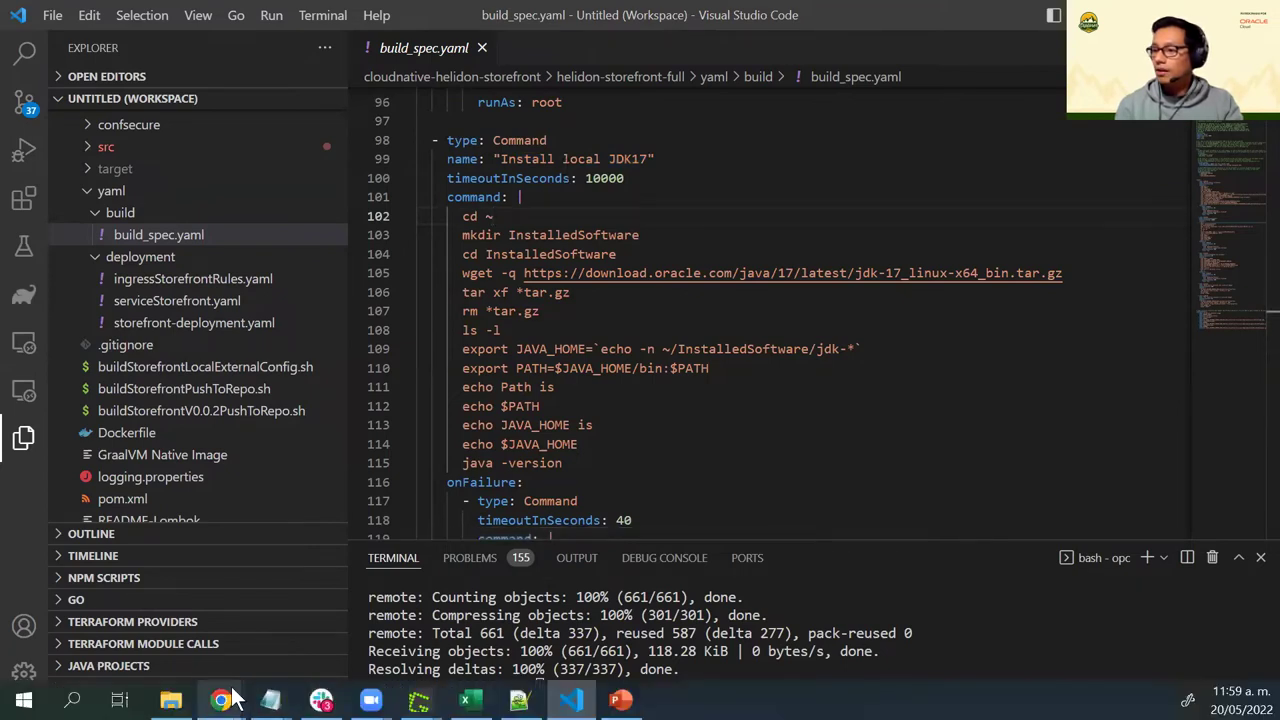
# Search the web for 'oracle cloud devops runner' and open the DevOps Overview documentation
pyautogui.moveTo(221, 700)
pyautogui.click(719, 622)
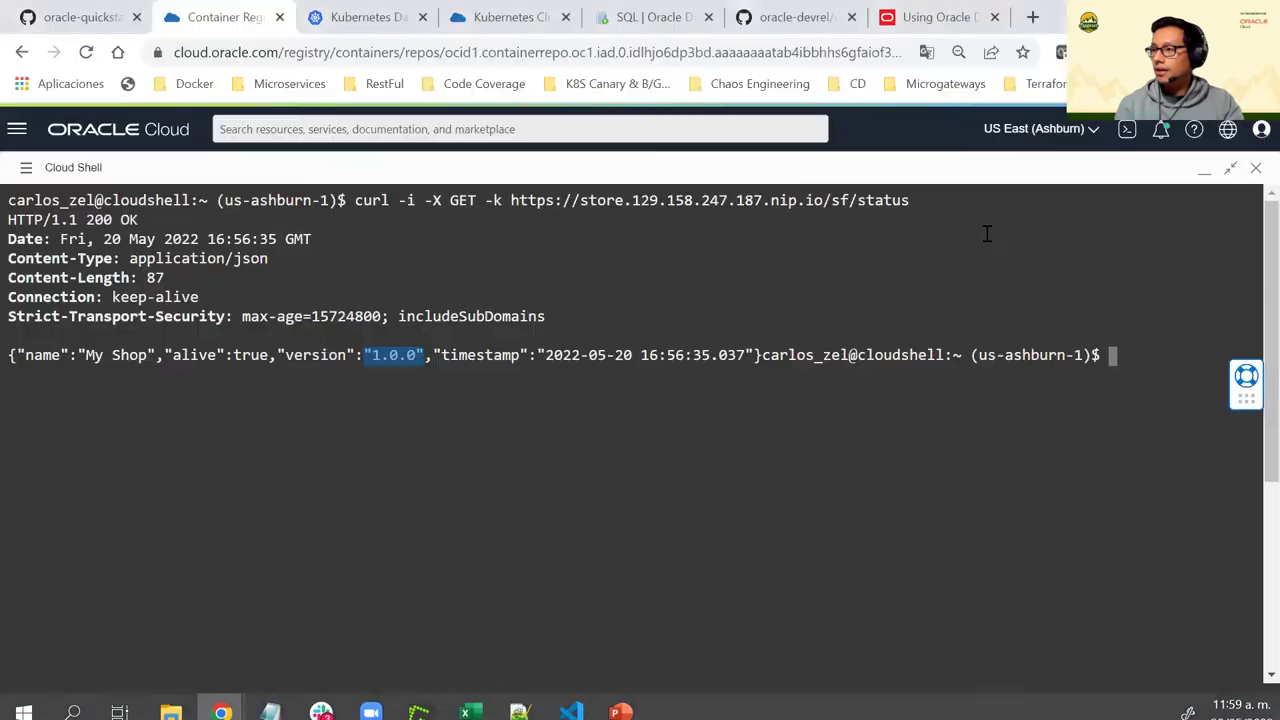
pyautogui.click(1033, 17)
pyautogui.write('oracle cloy')
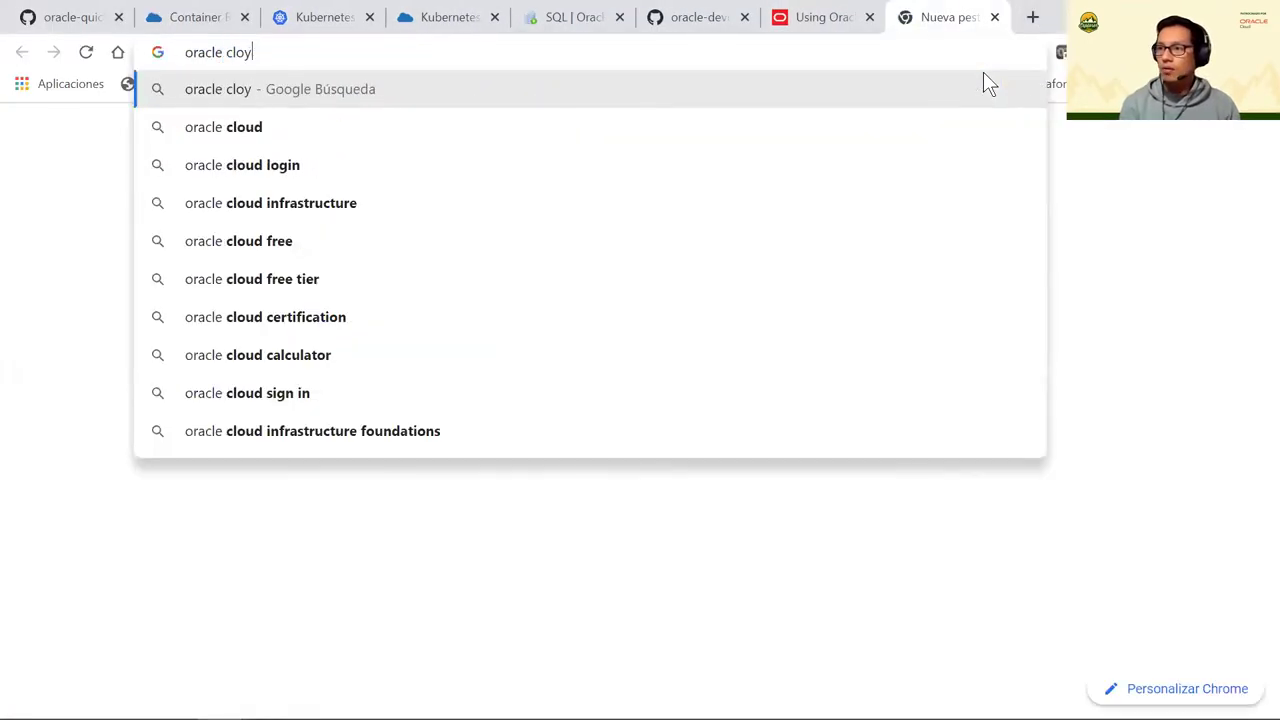
pyautogui.press('BackSpace')
pyautogui.write('u')
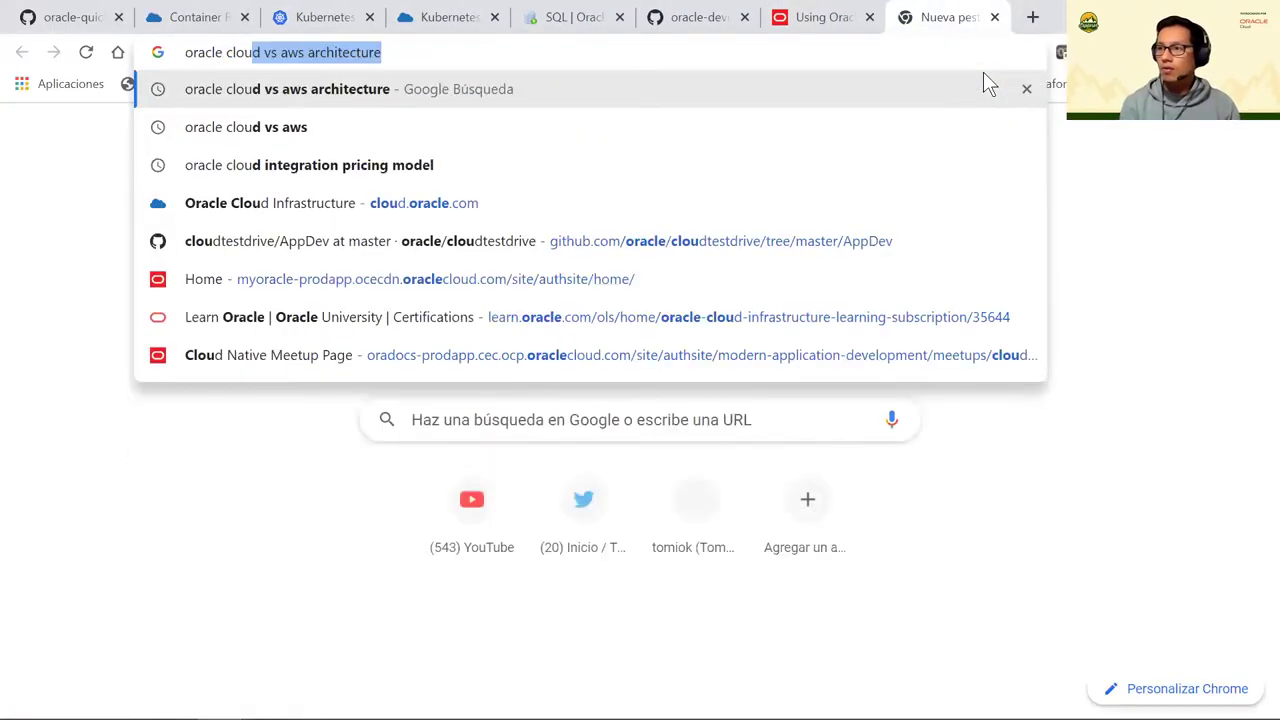
pyautogui.write('d devops runner')
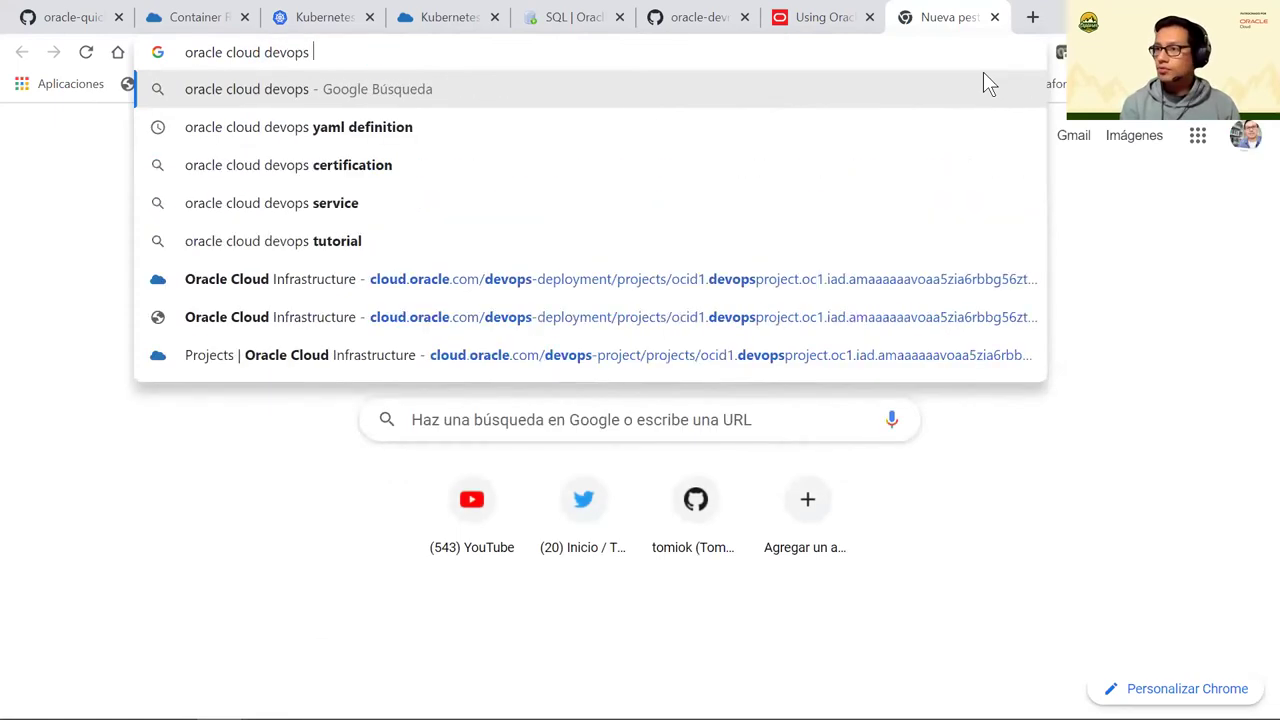
pyautogui.press('Return')
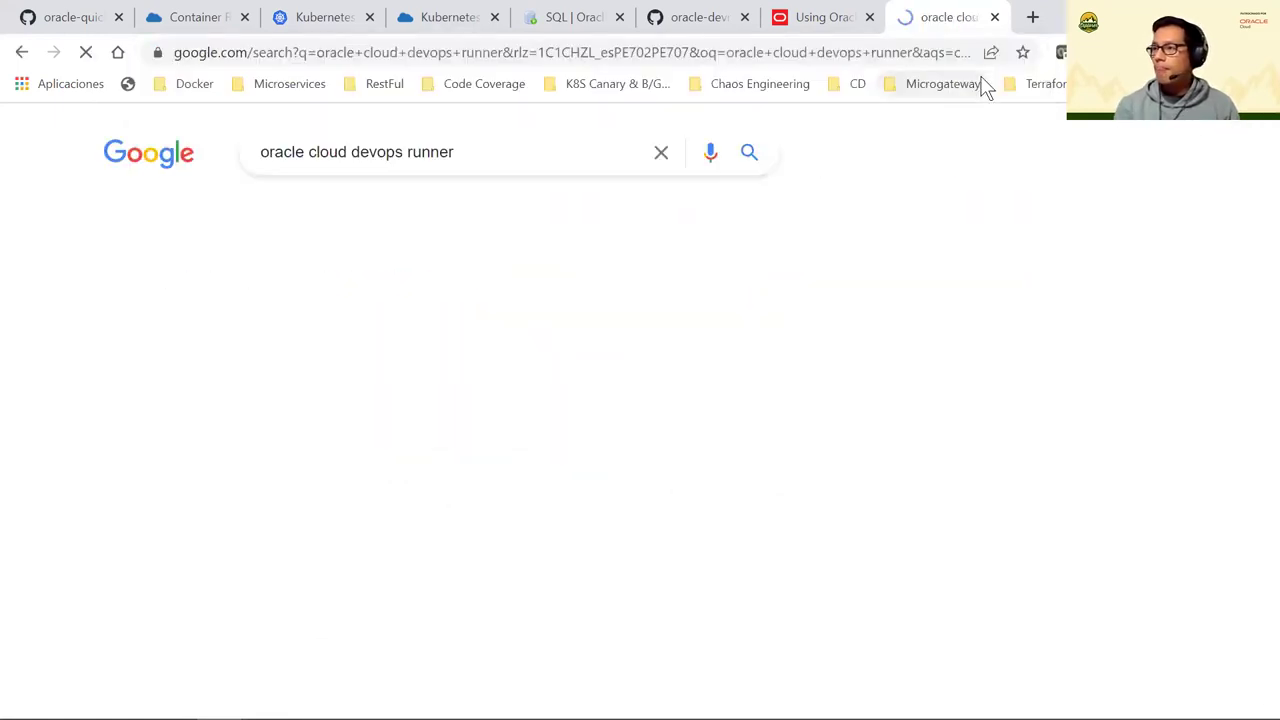
pyautogui.click(230, 465)
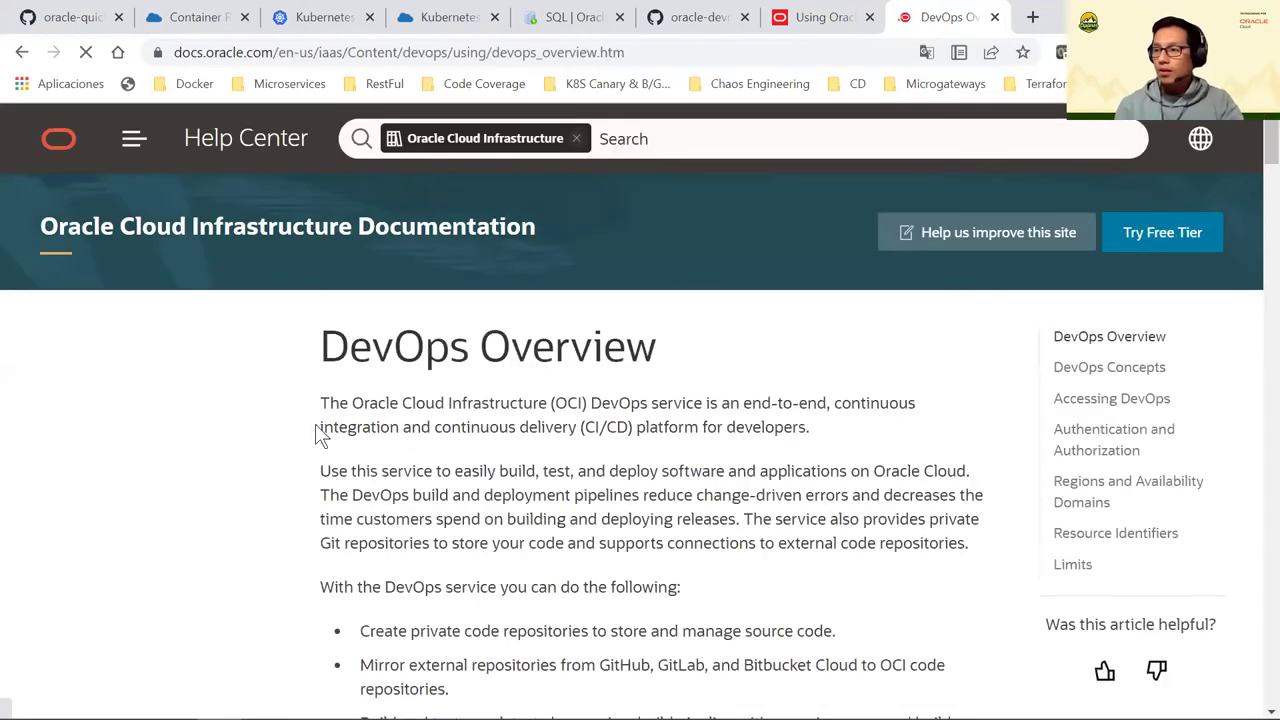
# Expand the Reference section and open the Build Runner Runtime Details page
pyautogui.scroll(-4, 270, 425)
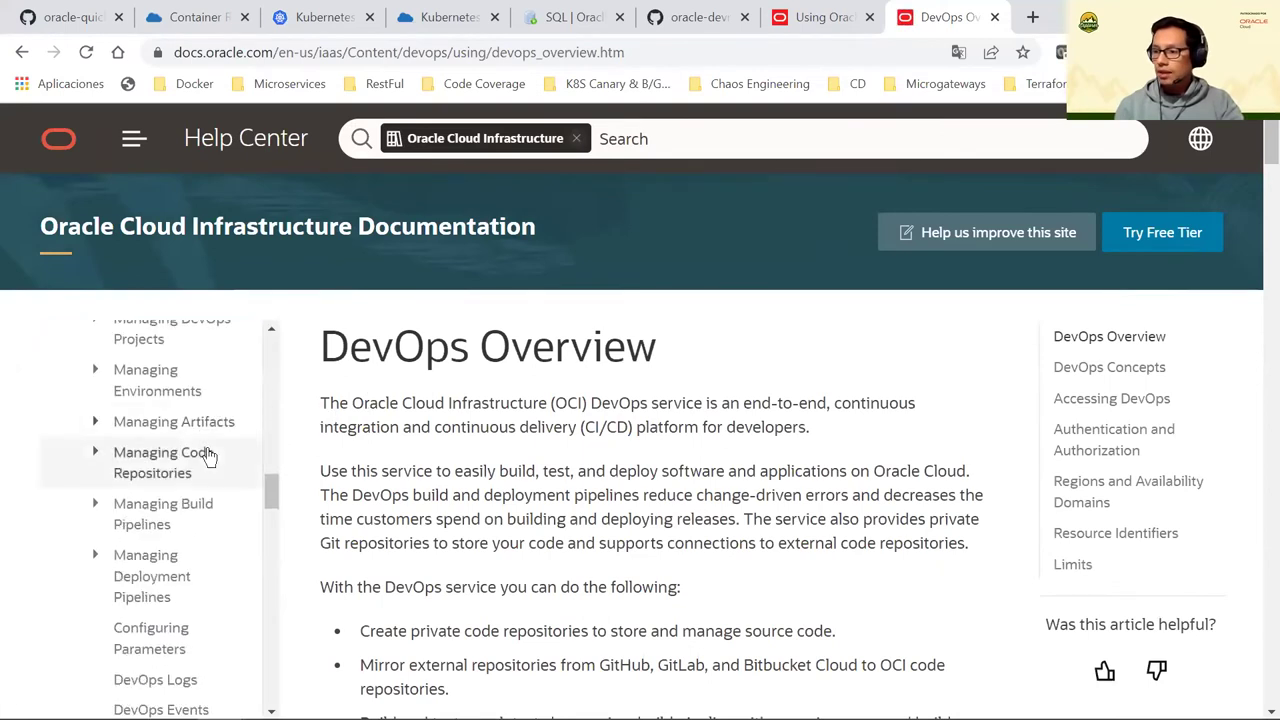
pyautogui.scroll(-4, 160, 500)
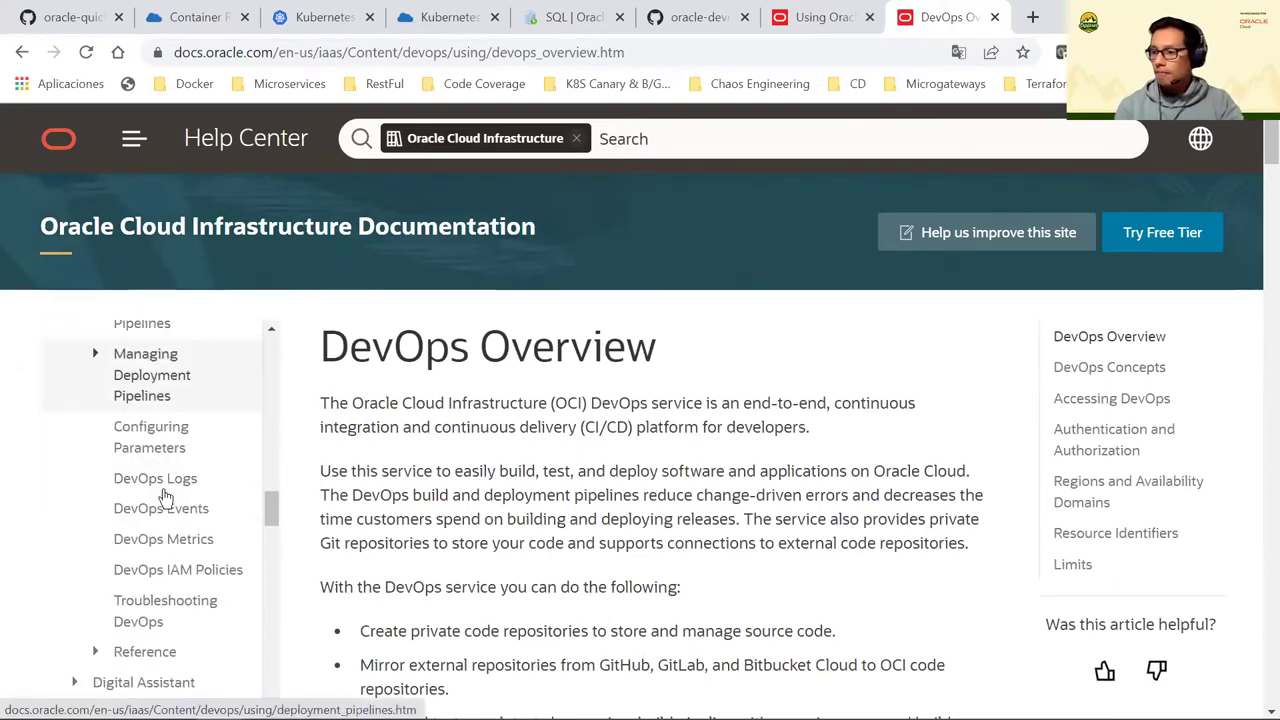
pyautogui.click(91, 555)
pyautogui.scroll(-2, 91, 551)
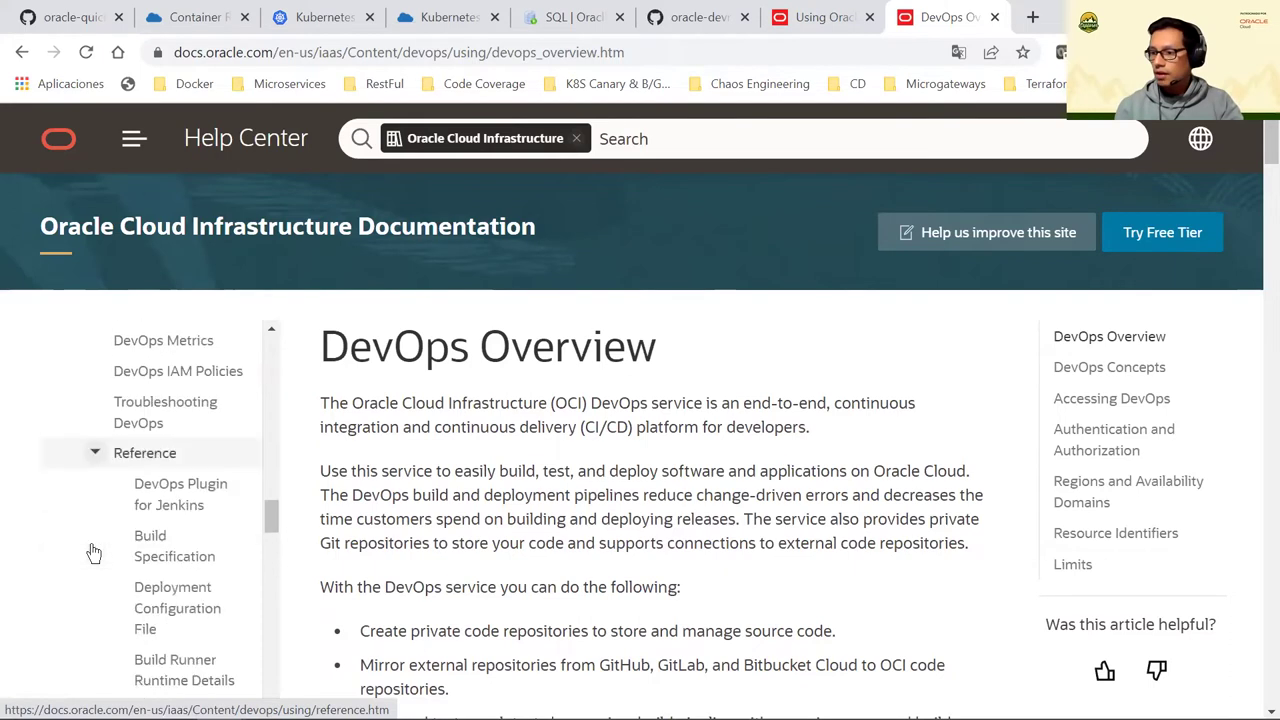
pyautogui.scroll(-2, 195, 600)
pyautogui.click(174, 576)
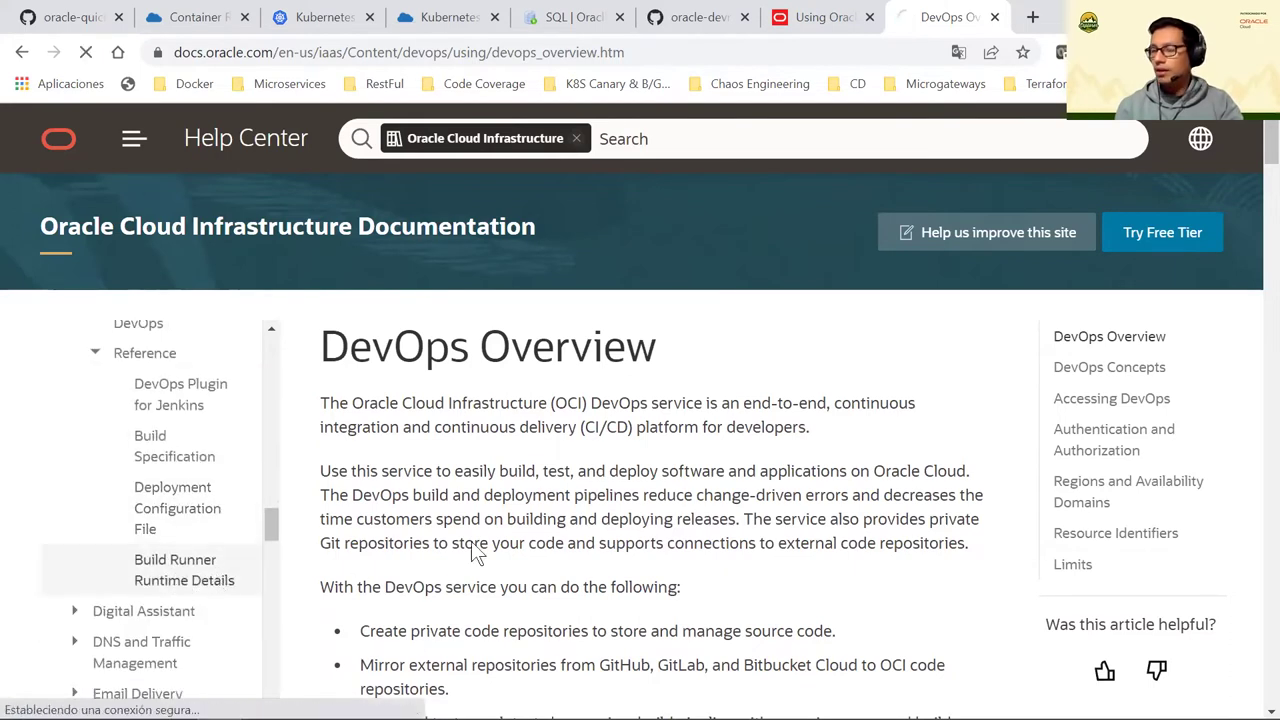
# Highlight JDK 8, Helm, Maven 3.8.1, Git 2.29.3 and Docker 20.10.7 in the tools table
pyautogui.scroll(-1, 584, 490)
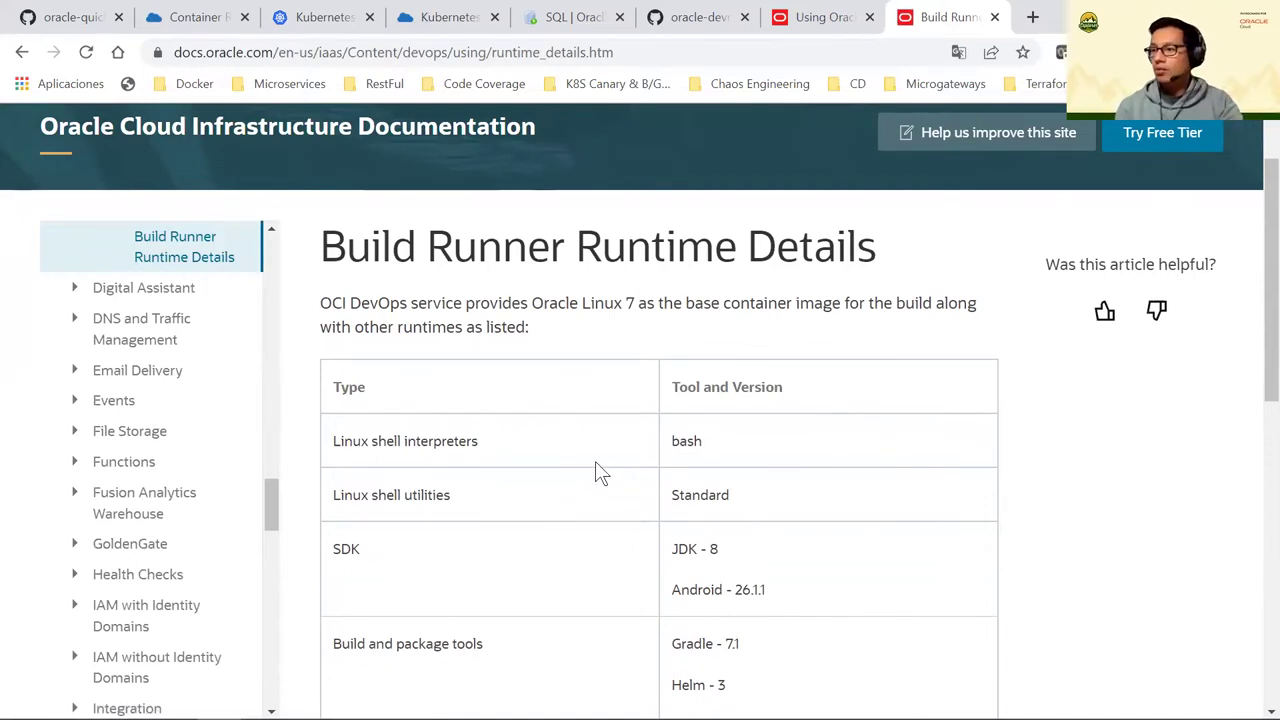
pyautogui.scroll(-2, 595, 461)
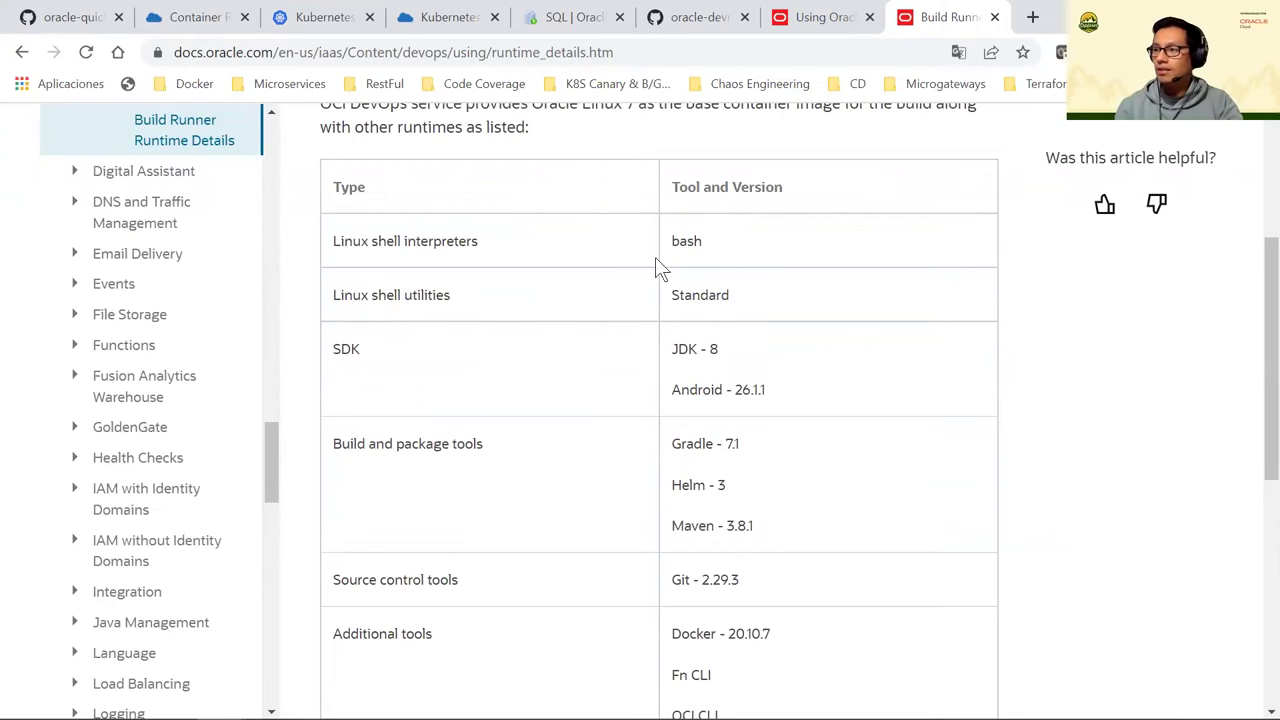
pyautogui.scroll(-1, 700, 320)
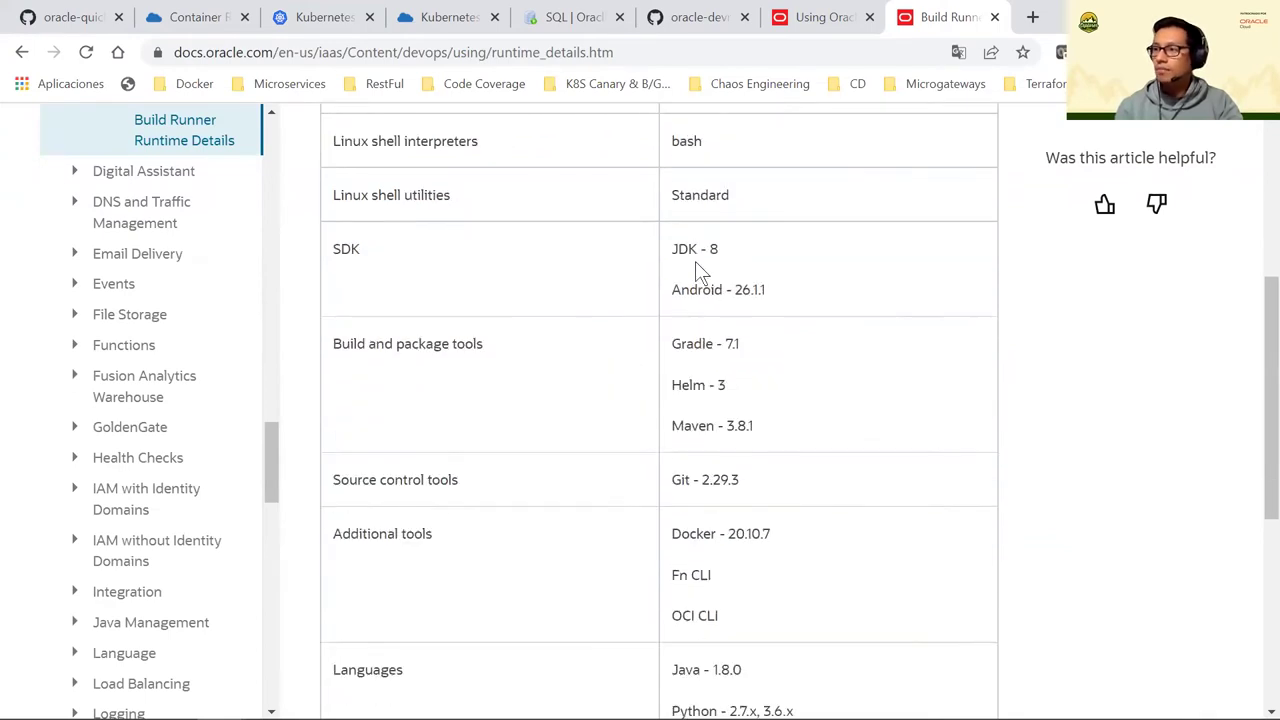
pyautogui.moveTo(720, 250); pyautogui.dragTo(664, 252)
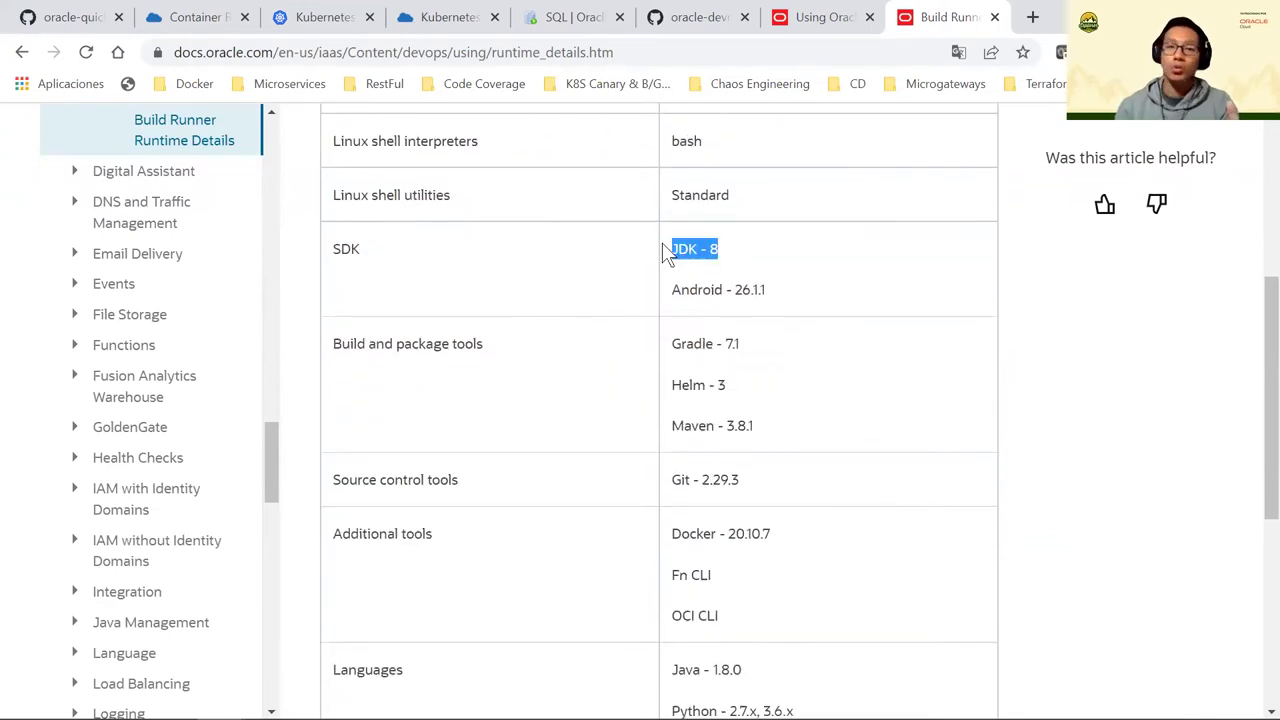
pyautogui.scroll(-1, 697, 320)
pyautogui.click(698, 248)
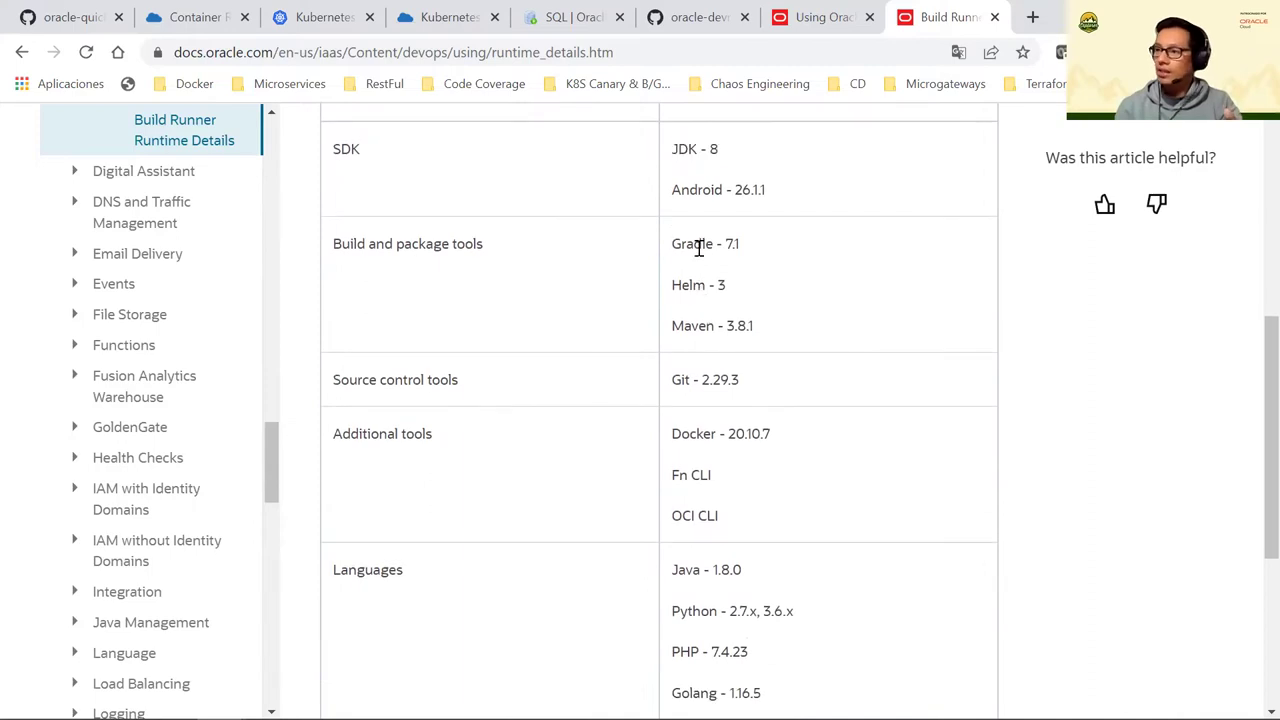
pyautogui.moveTo(740, 248); pyautogui.dragTo(703, 285)
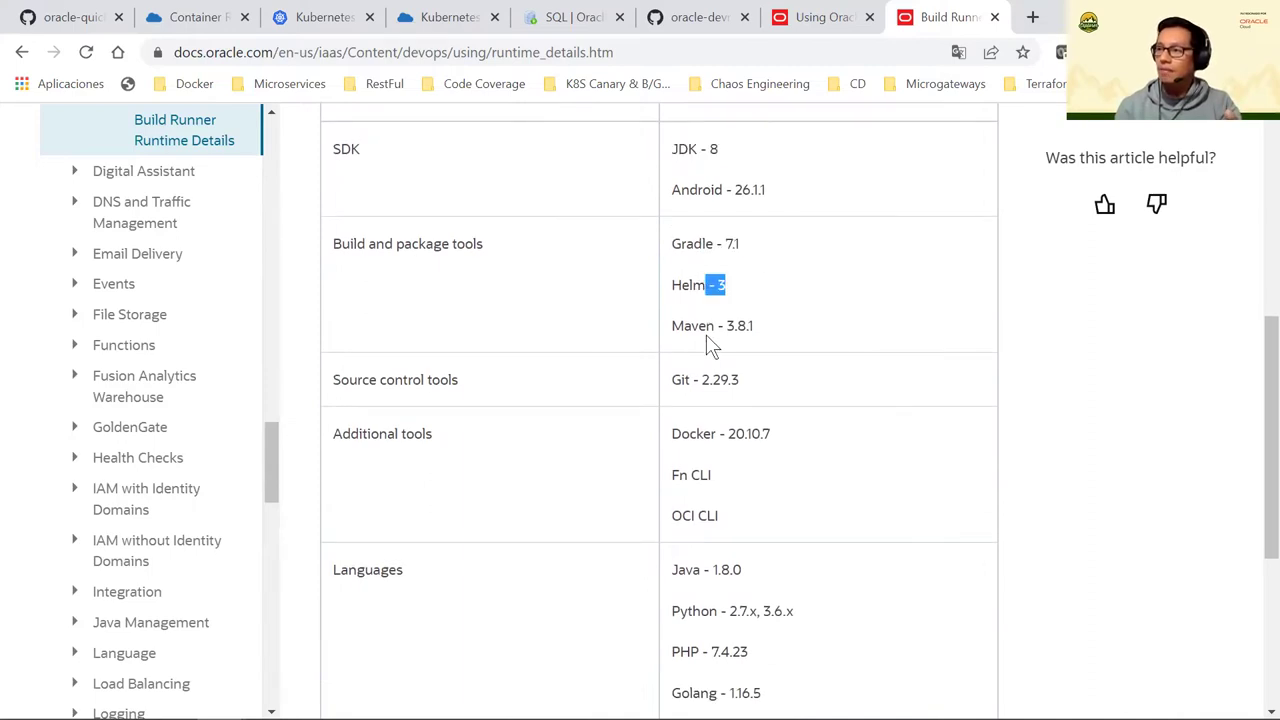
pyautogui.moveTo(684, 327); pyautogui.dragTo(741, 336)
pyautogui.moveTo(680, 385); pyautogui.dragTo(745, 382)
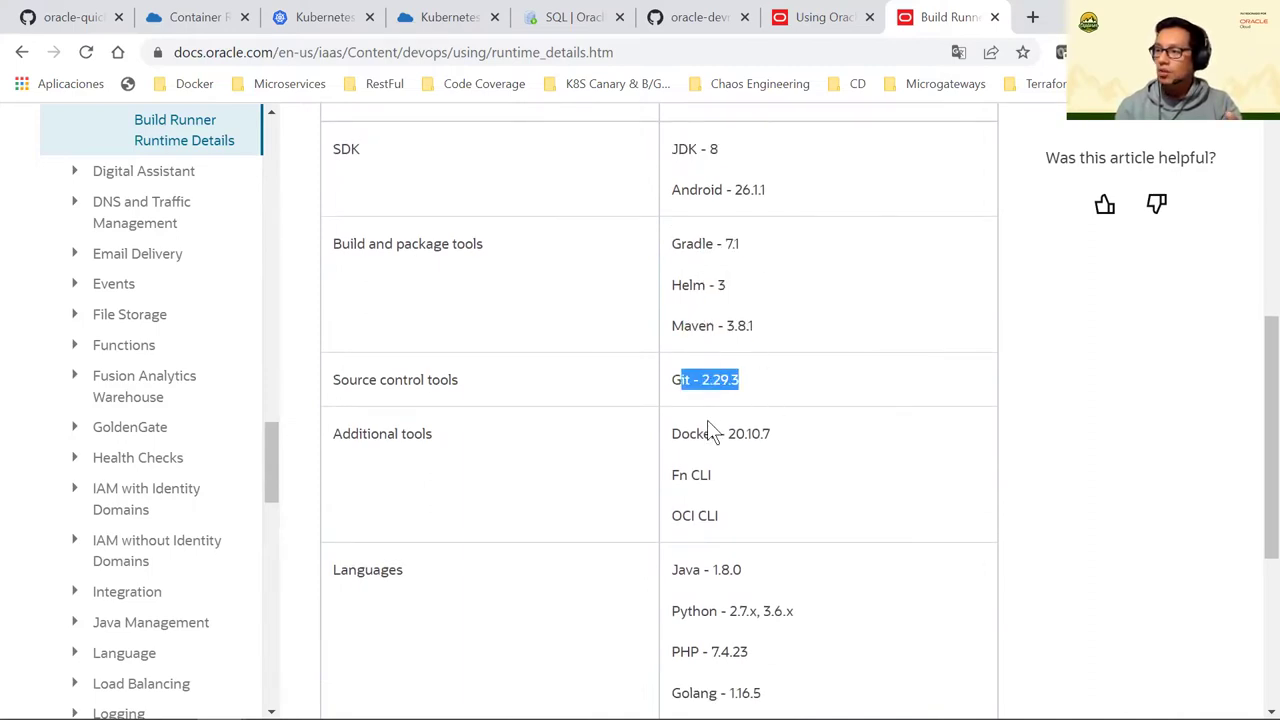
pyautogui.moveTo(760, 434); pyautogui.dragTo(711, 434)
# Point out the OCI CLI and Fn CLI entries and scroll back through the table
pyautogui.scroll(-1, 697, 475)
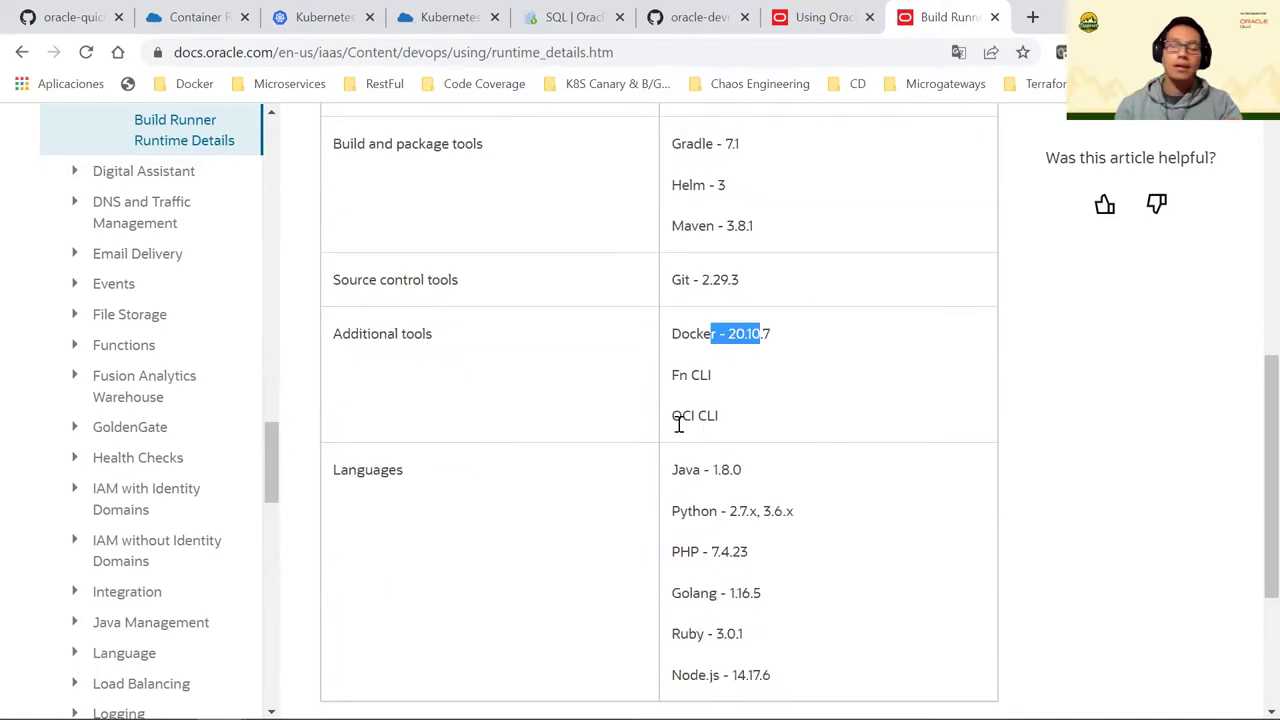
pyautogui.moveTo(673, 415); pyautogui.dragTo(720, 422)
pyautogui.click(727, 420)
pyautogui.scroll(-1, 780, 462)
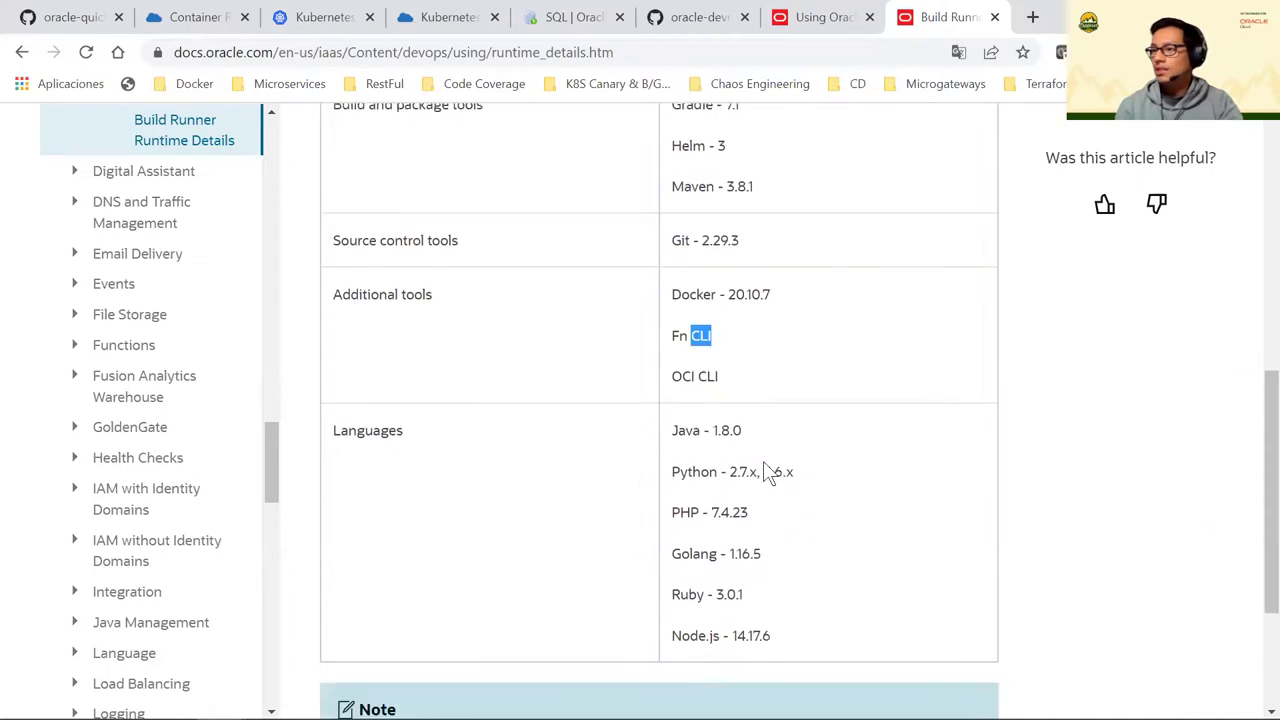
pyautogui.scroll(3, 785, 492)
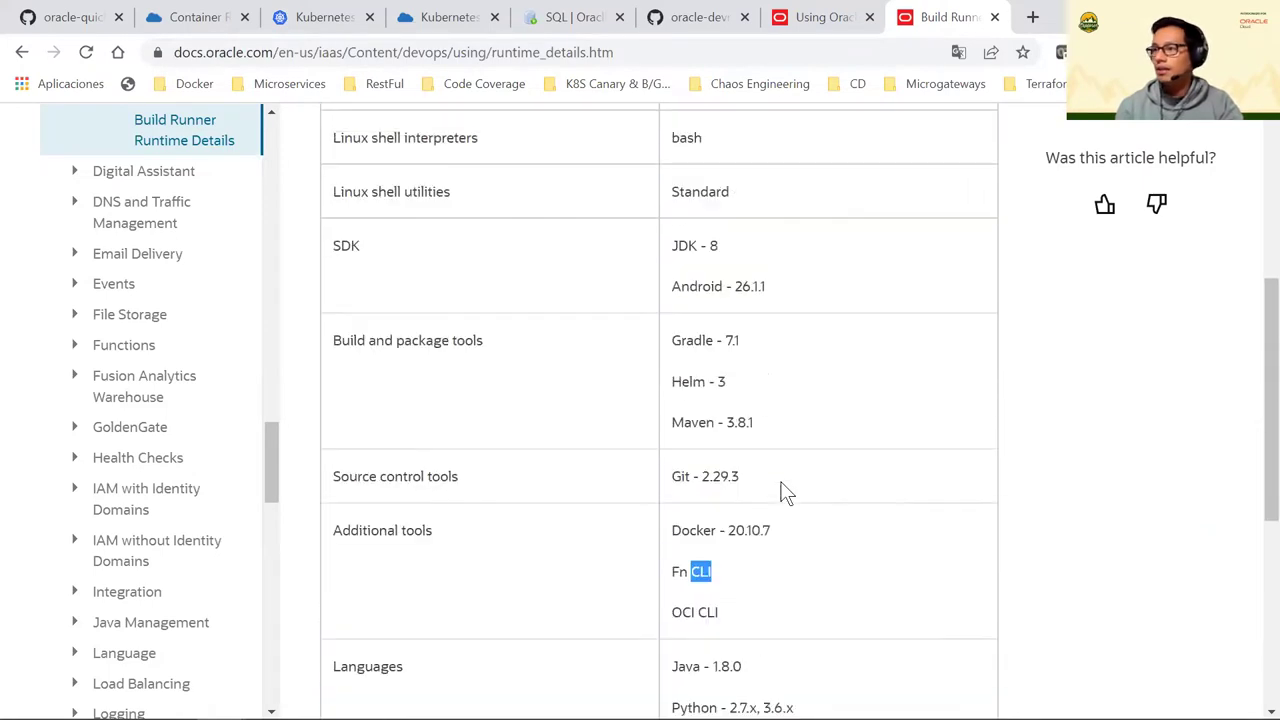
pyautogui.scroll(2, 785, 492)
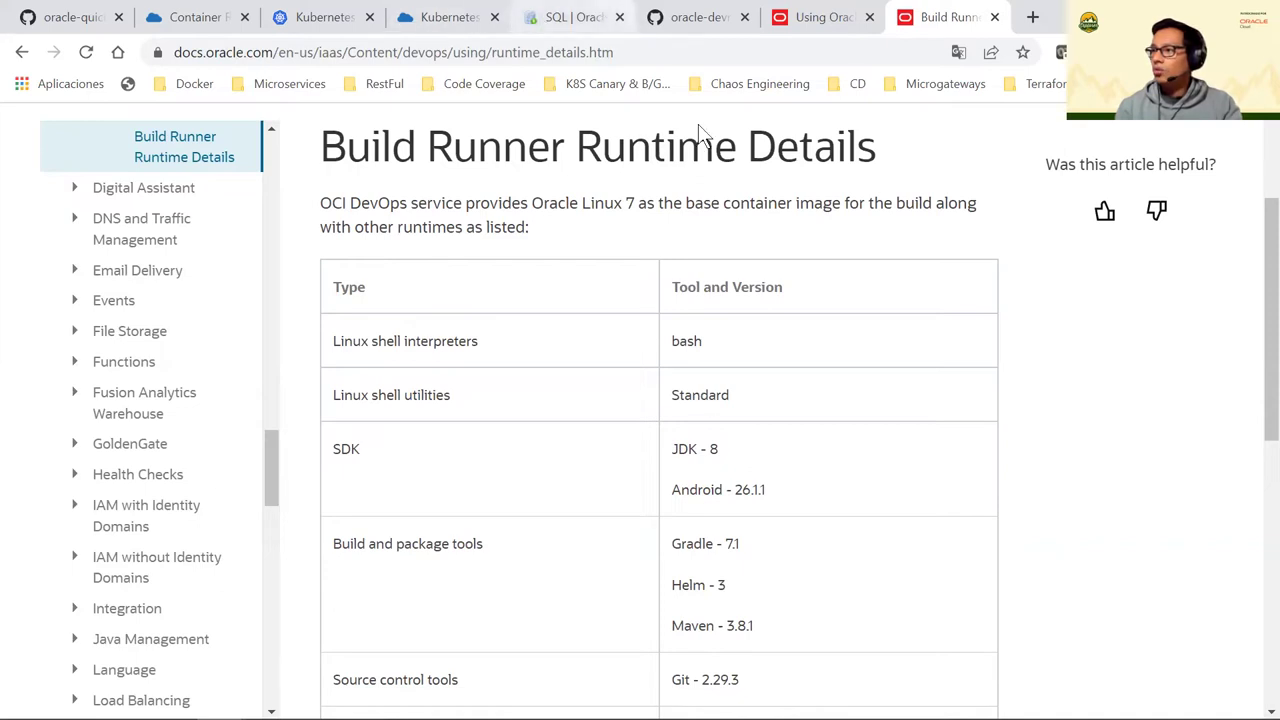
pyautogui.moveTo(420, 700)
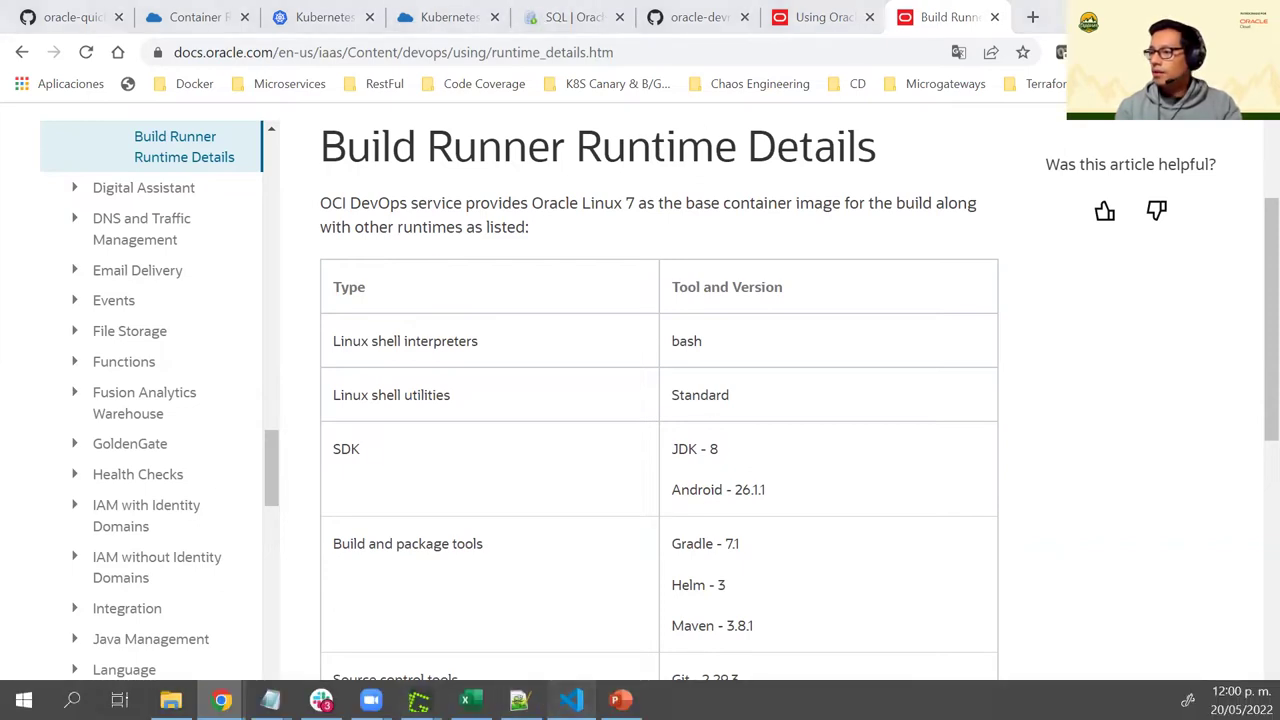
pyautogui.click(570, 700)
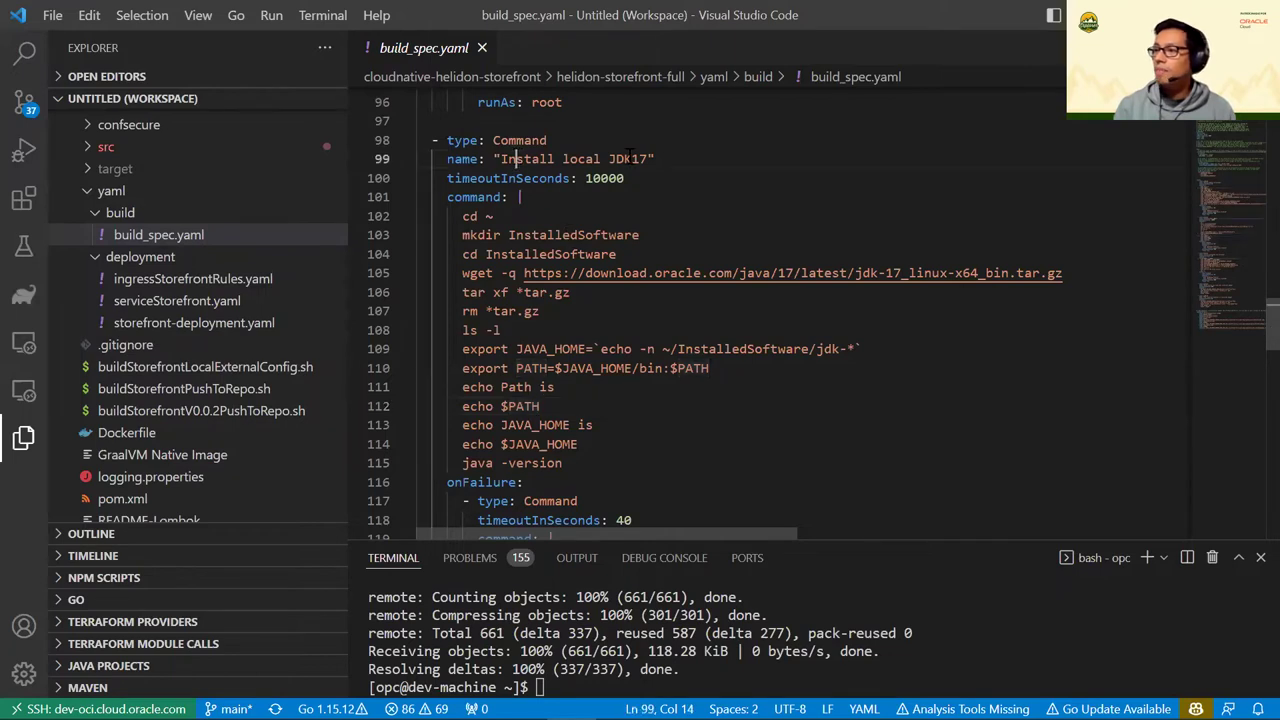
pyautogui.moveTo(501, 159); pyautogui.dragTo(648, 159)
pyautogui.scroll(-2, 628, 292)
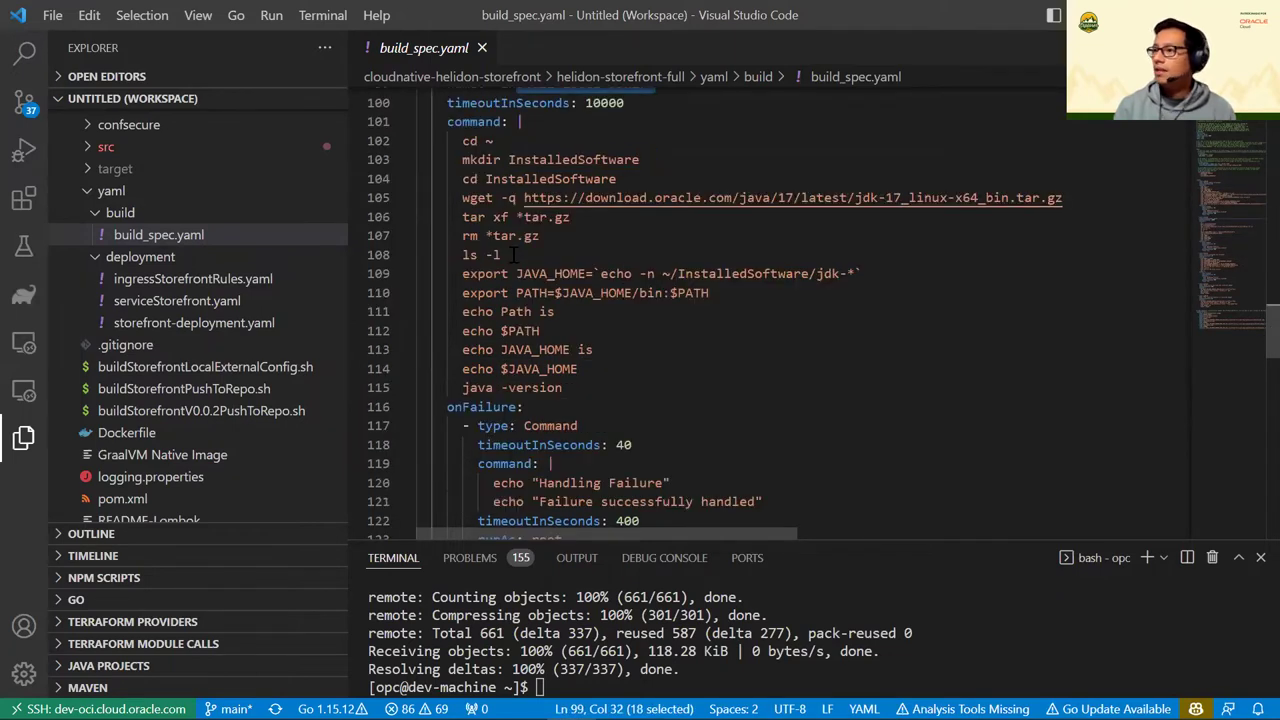
pyautogui.doubleClick(559, 273)
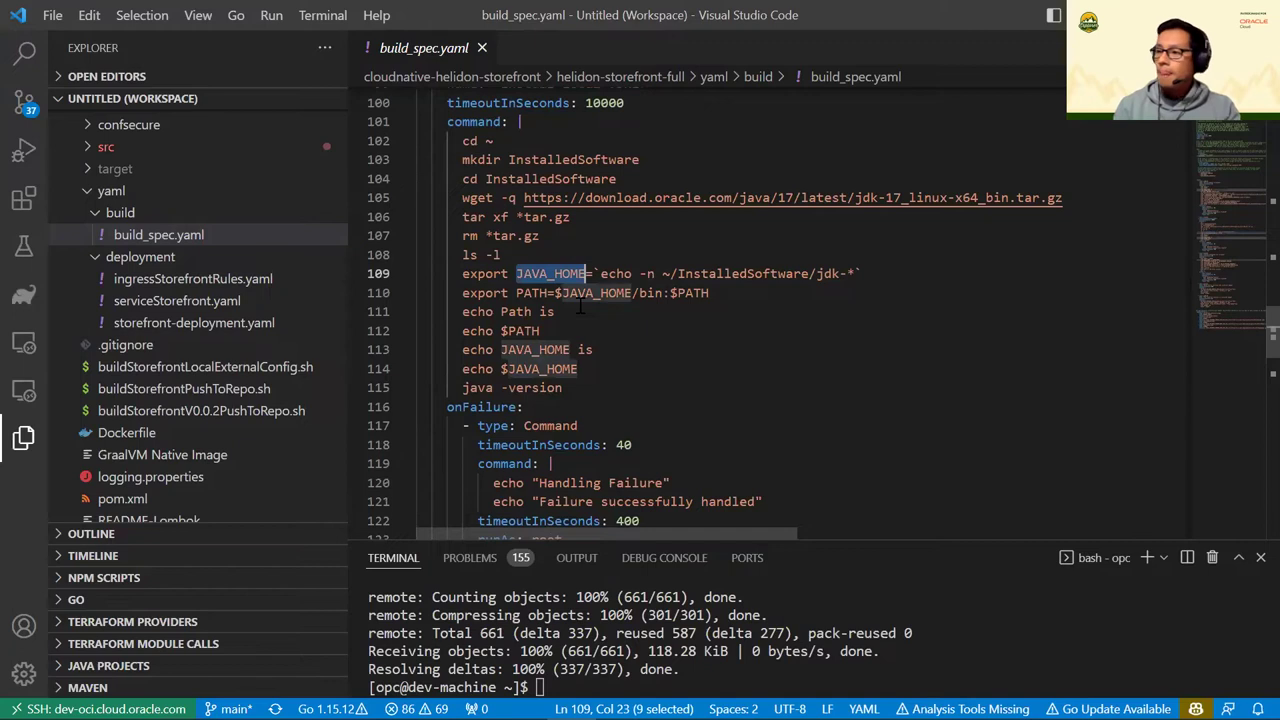
pyautogui.scroll(-2, 580, 305)
pyautogui.scroll(-6, 572, 344)
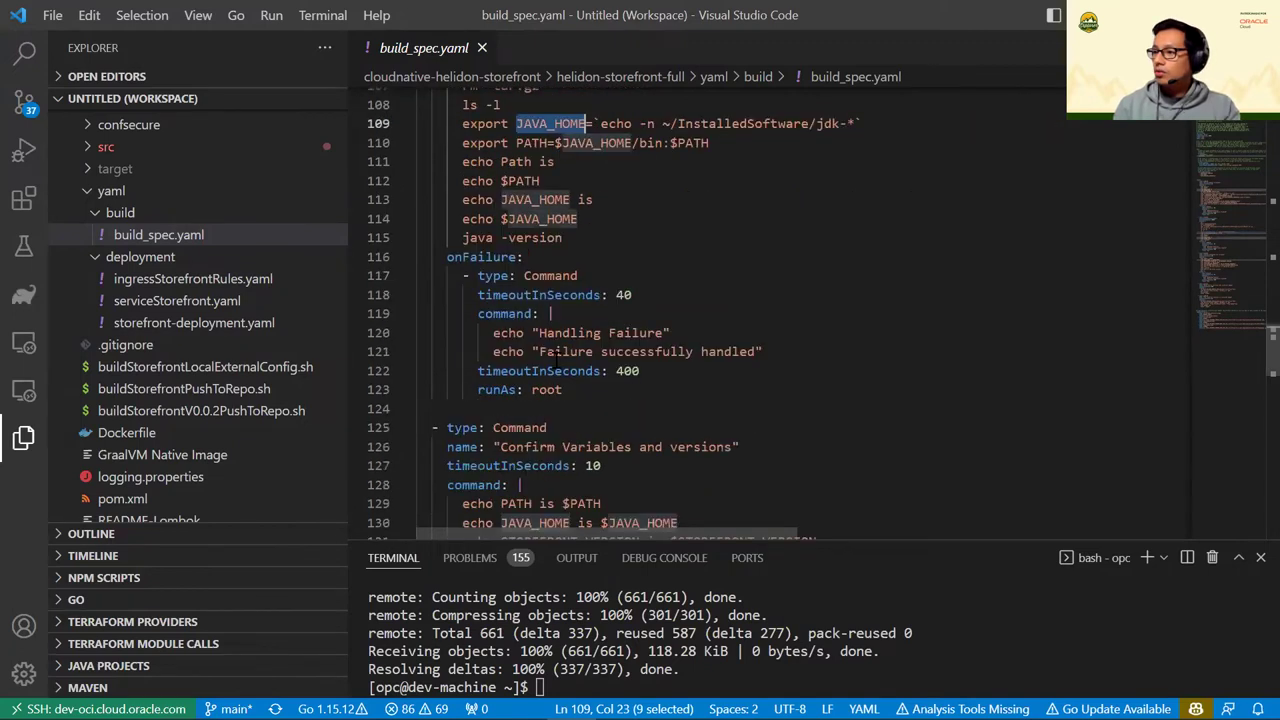
pyautogui.scroll(-2, 553, 322)
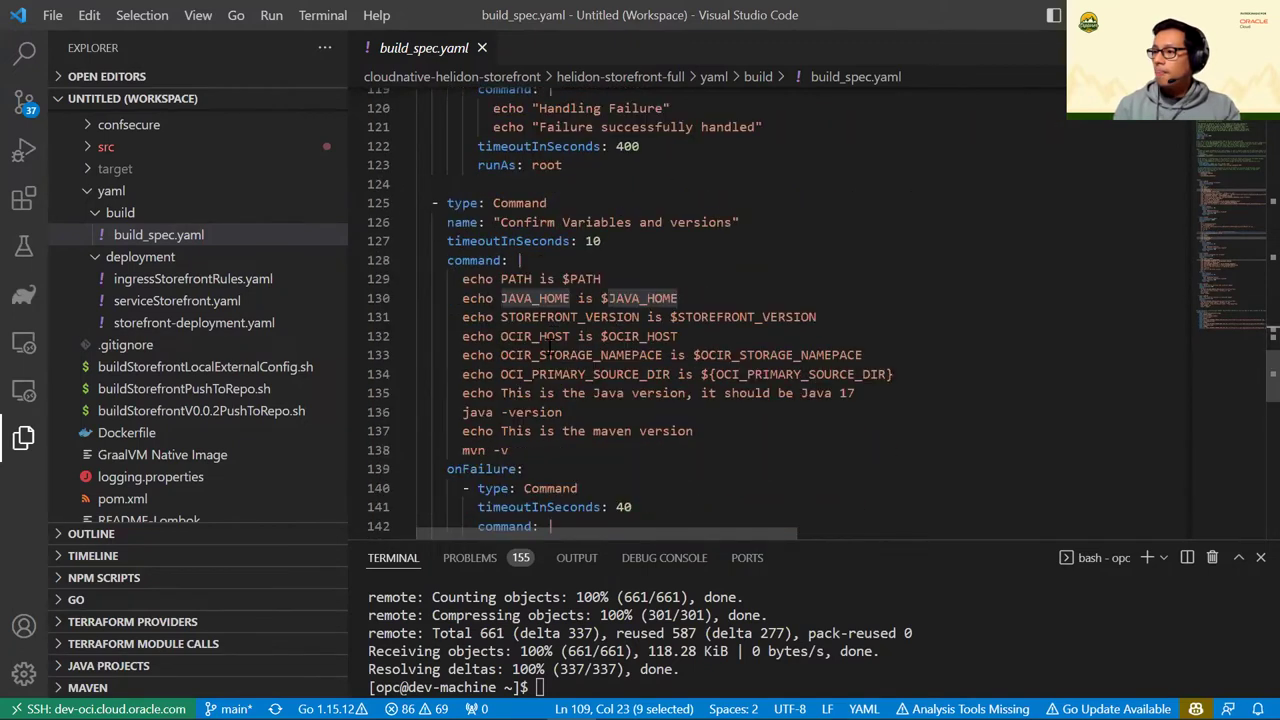
pyautogui.moveTo(531, 222); pyautogui.dragTo(720, 222)
pyautogui.scroll(-2, 572, 335)
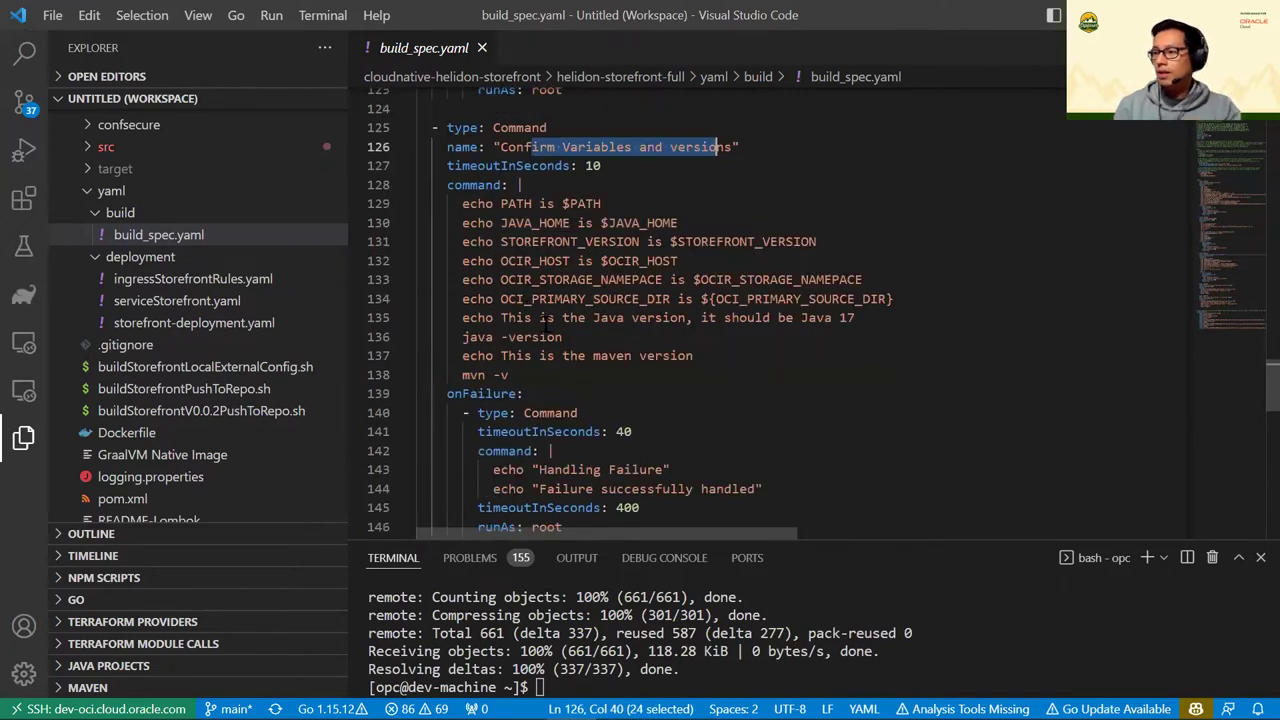
pyautogui.scroll(-4, 557, 318)
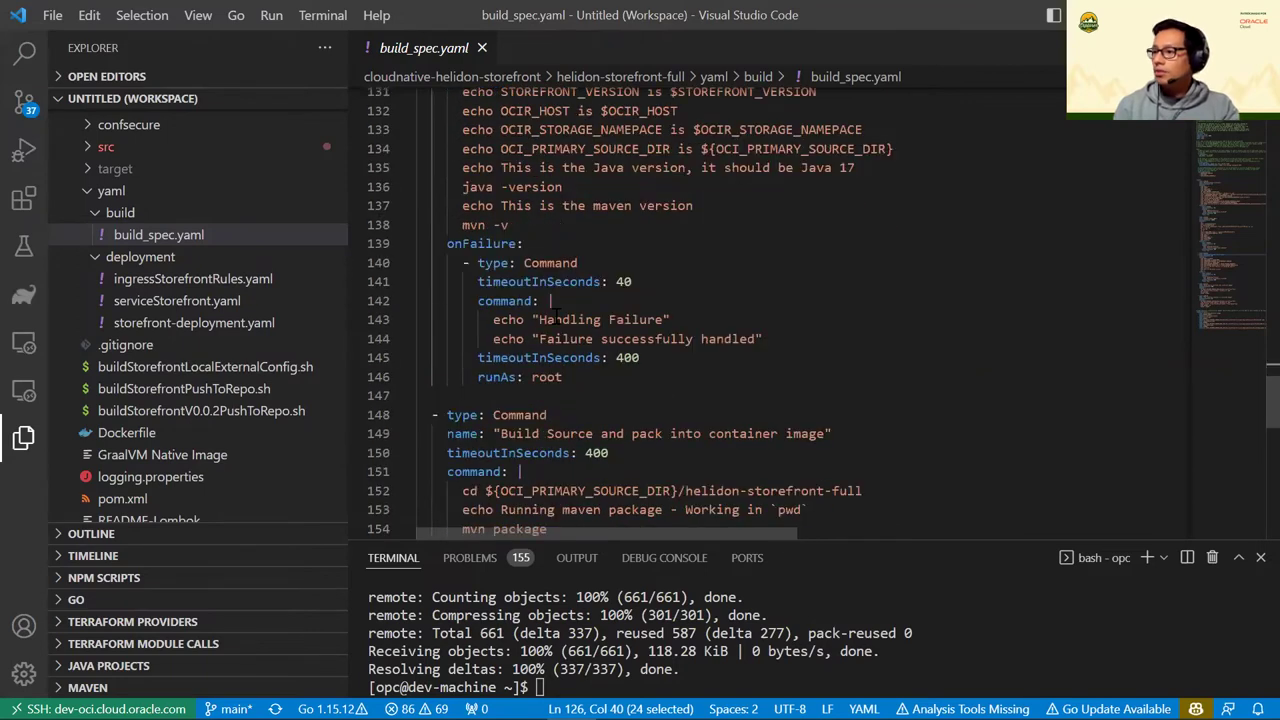
pyautogui.scroll(-4, 553, 318)
pyautogui.scroll(-4, 540, 318)
pyautogui.scroll(2, 534, 318)
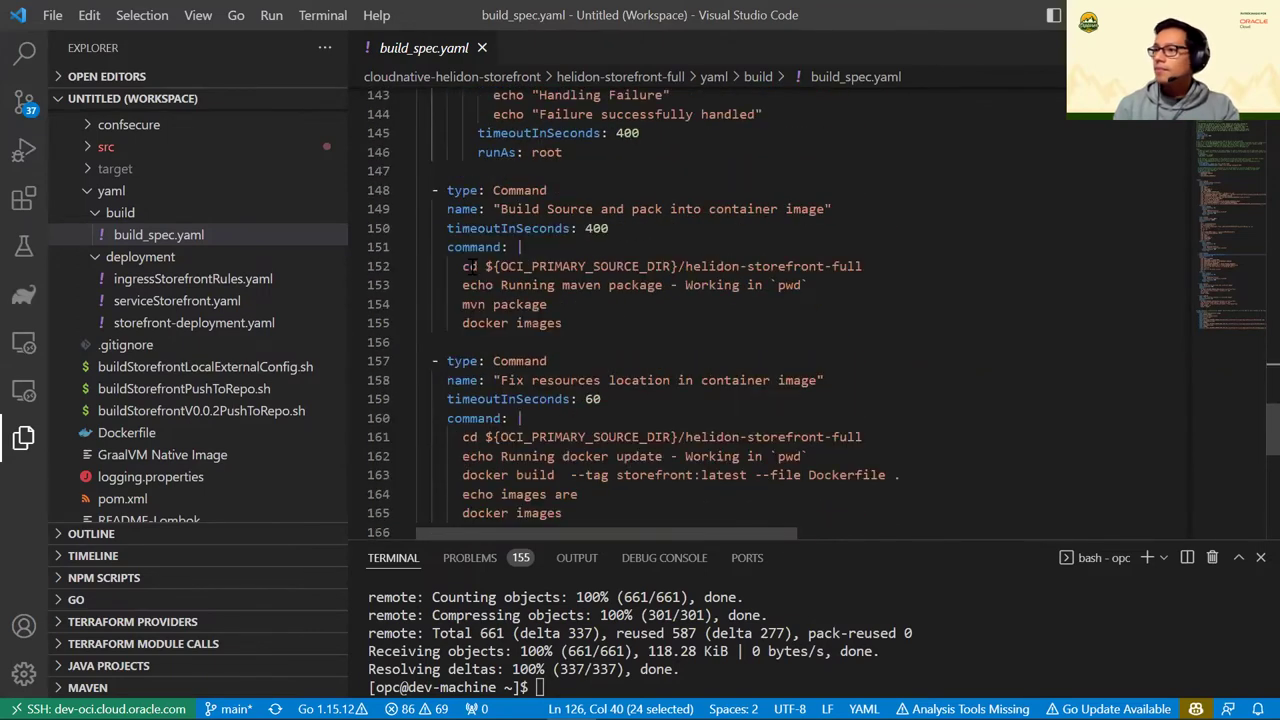
pyautogui.moveTo(462, 264); pyautogui.dragTo(564, 324)
pyautogui.click(612, 326)
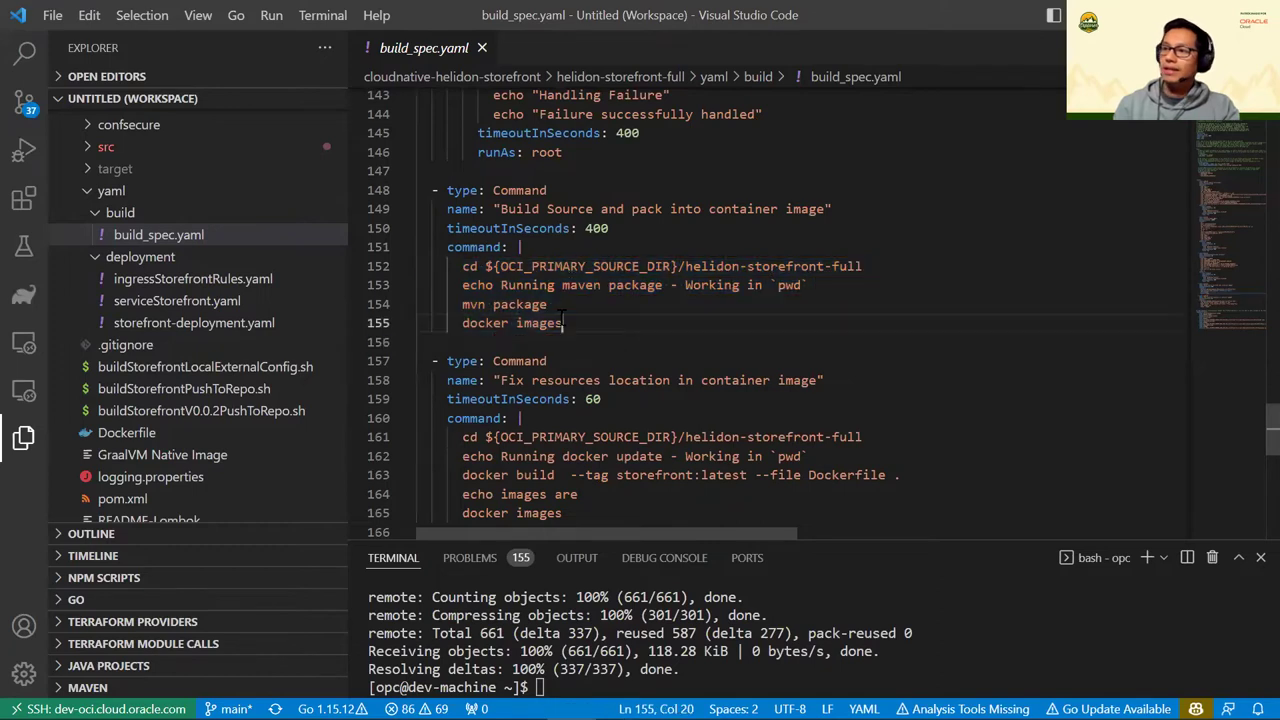
pyautogui.moveTo(453, 302); pyautogui.dragTo(560, 304)
pyautogui.click(627, 314)
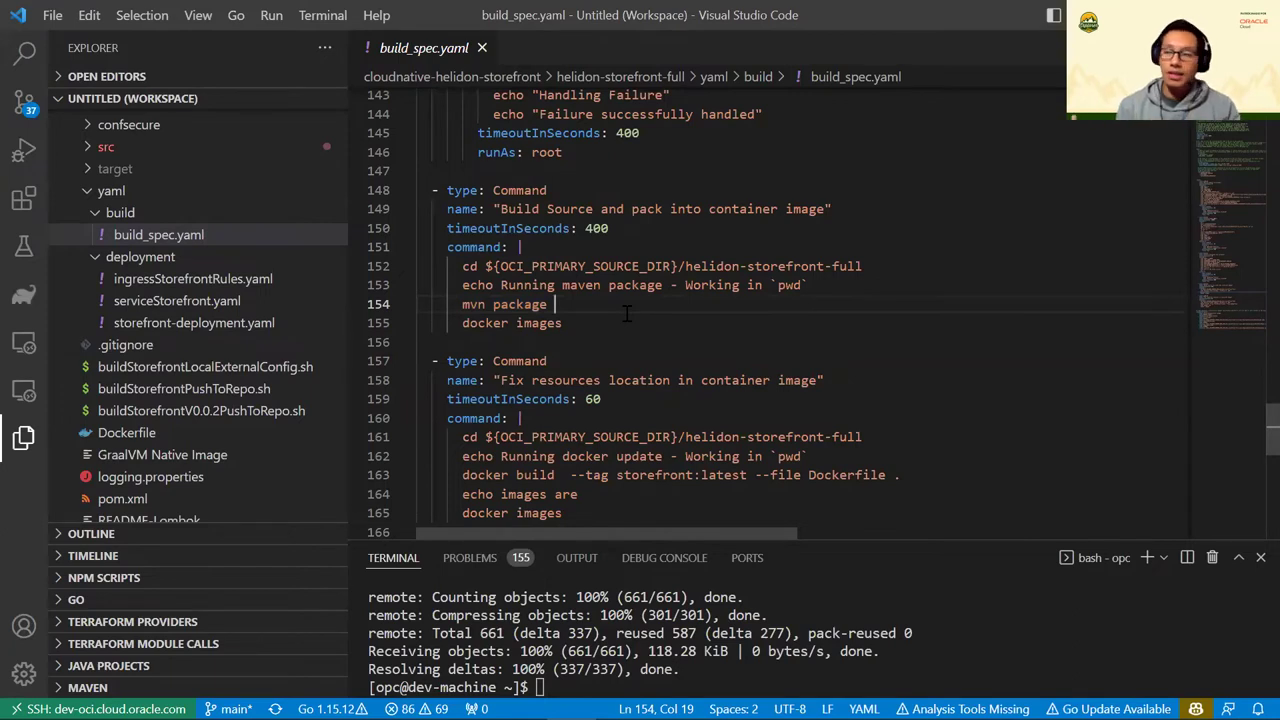
pyautogui.moveTo(462, 304); pyautogui.dragTo(557, 304)
pyautogui.moveTo(466, 327); pyautogui.dragTo(585, 330)
pyautogui.scroll(-2, 585, 330)
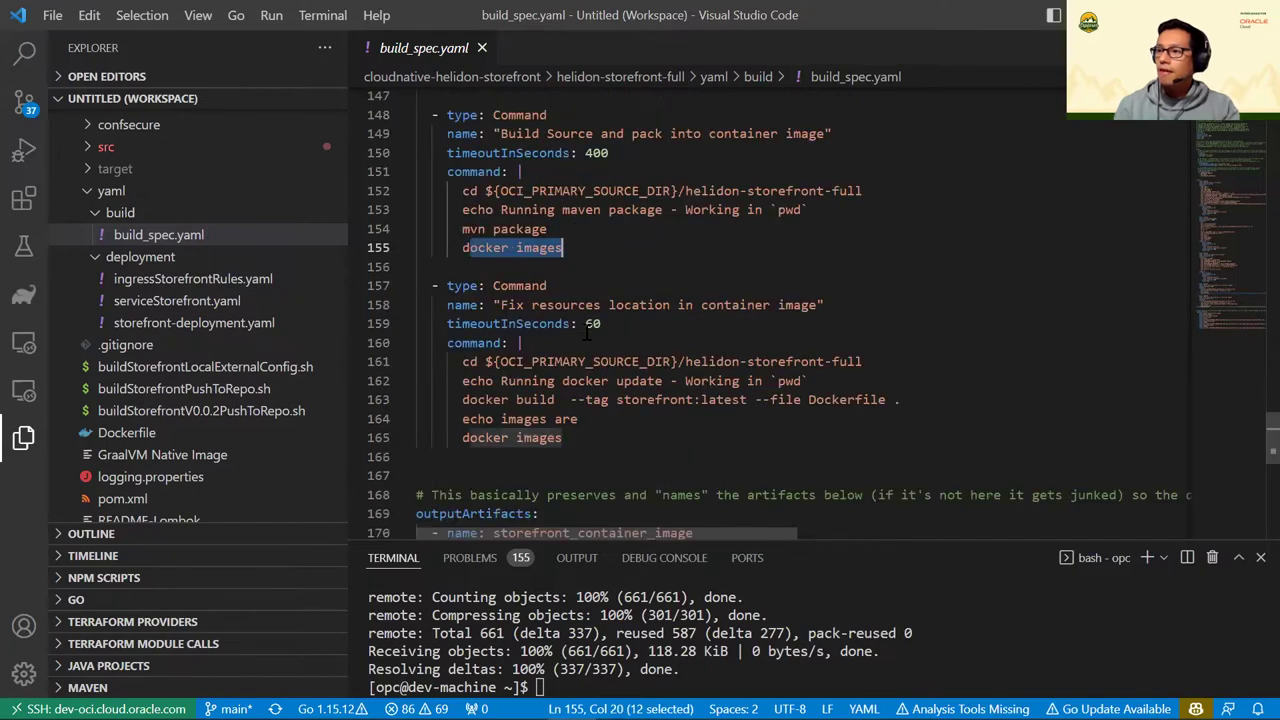
pyautogui.scroll(-3, 540, 390)
pyautogui.scroll(2, 543, 390)
pyautogui.scroll(3, 541, 390)
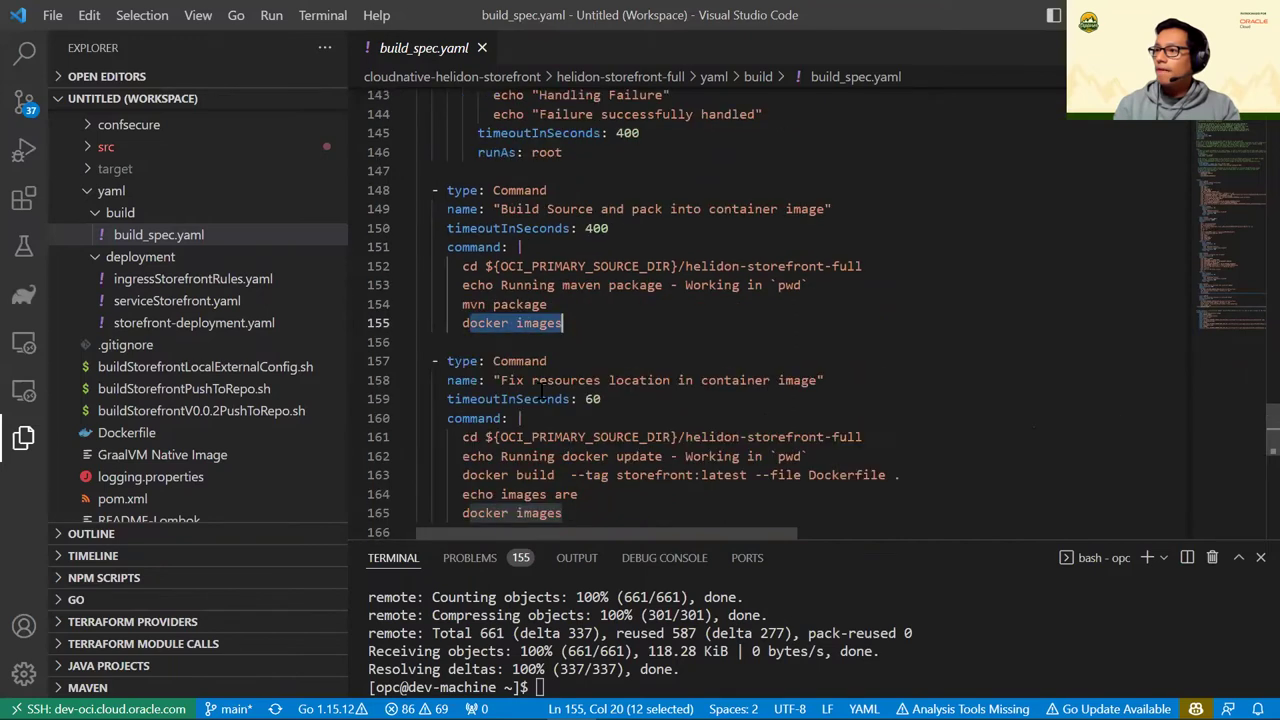
pyautogui.scroll(-2, 540, 392)
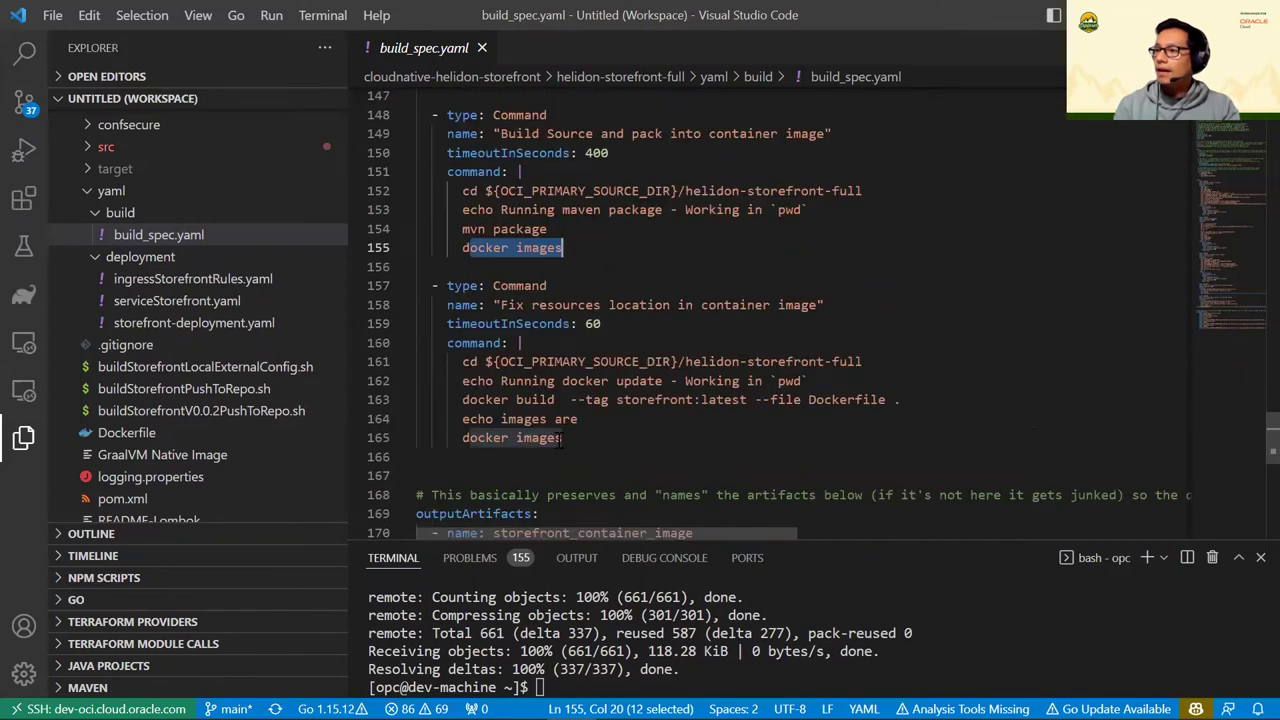
pyautogui.click(563, 441)
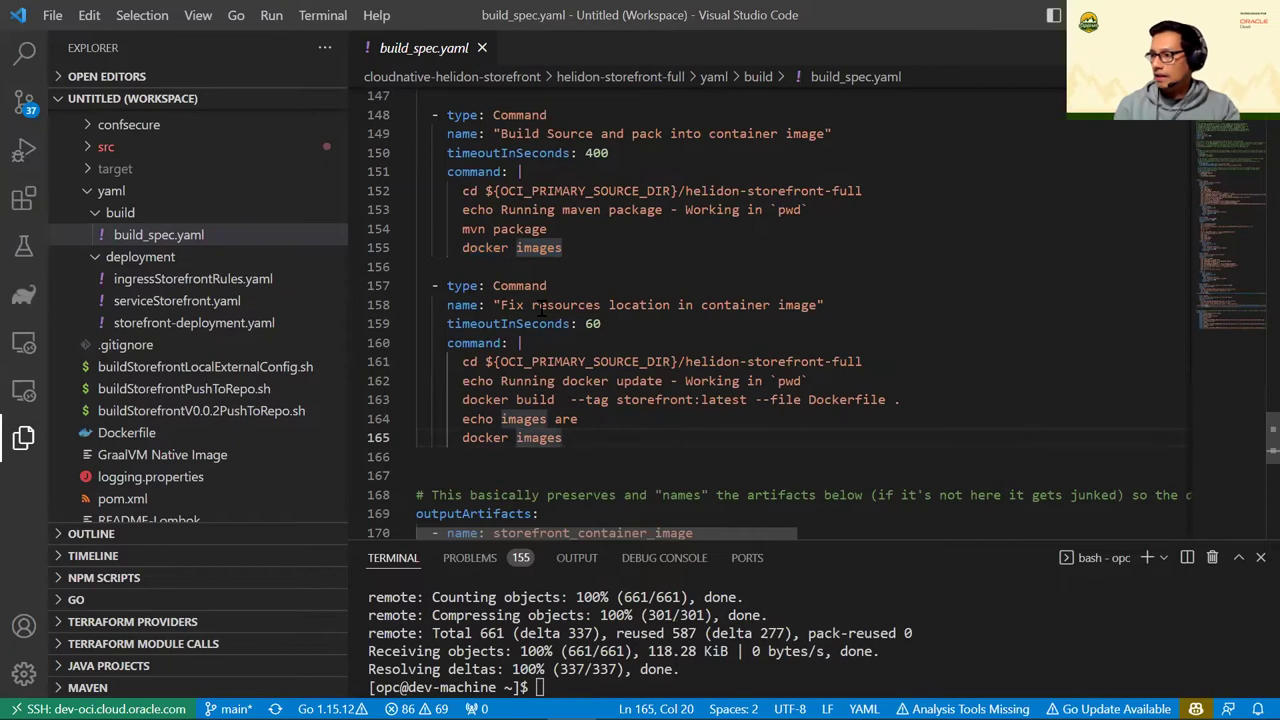
pyautogui.click(505, 399)
pyautogui.moveTo(464, 399); pyautogui.dragTo(695, 399)
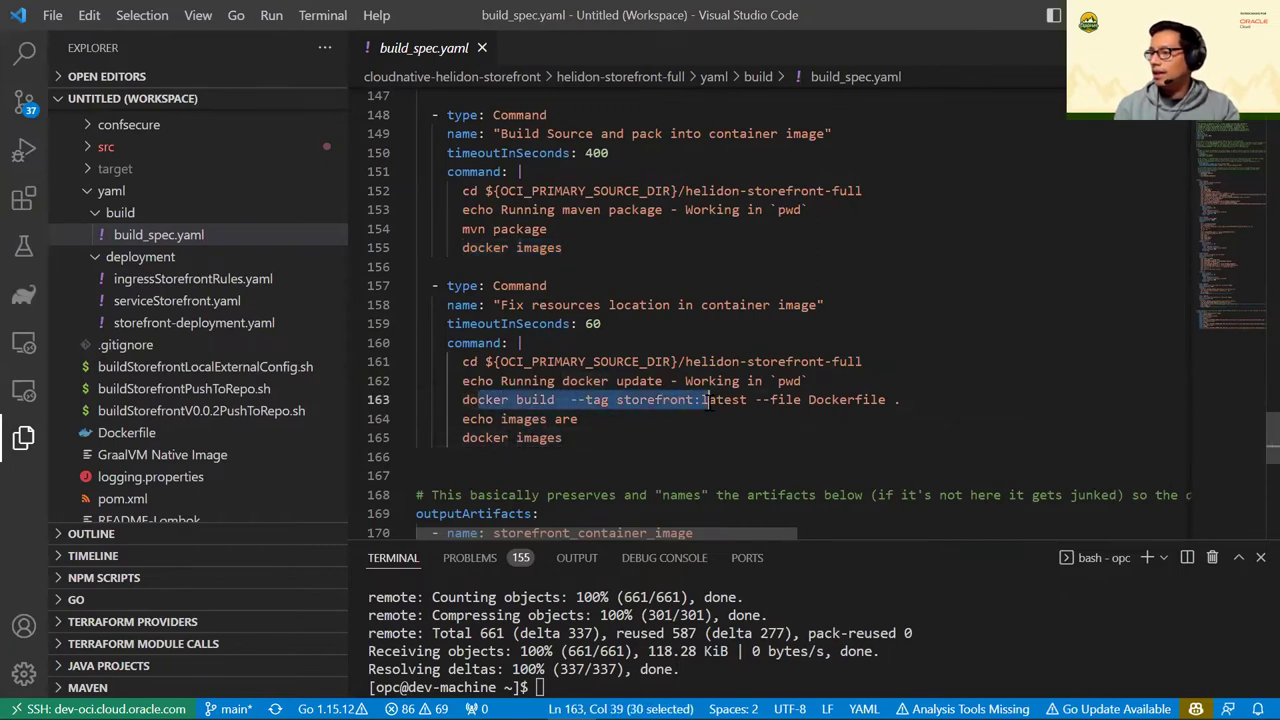
pyautogui.click(695, 399)
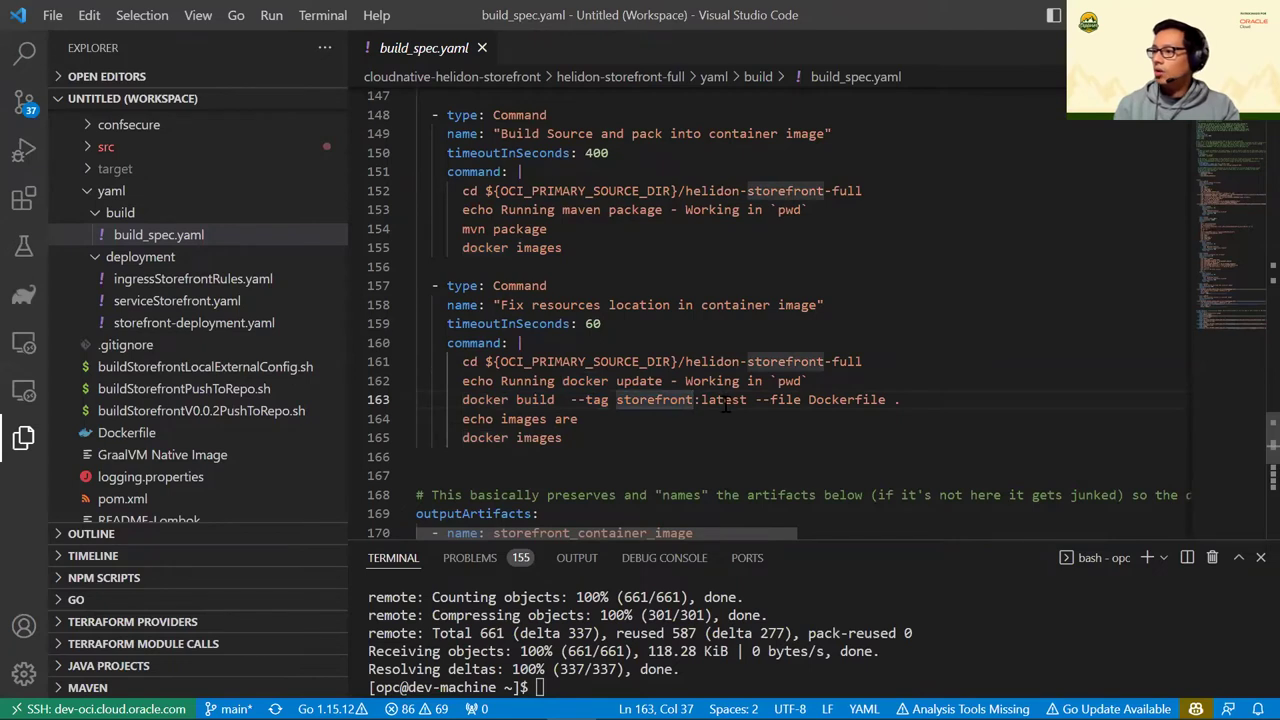
pyautogui.doubleClick(655, 399)
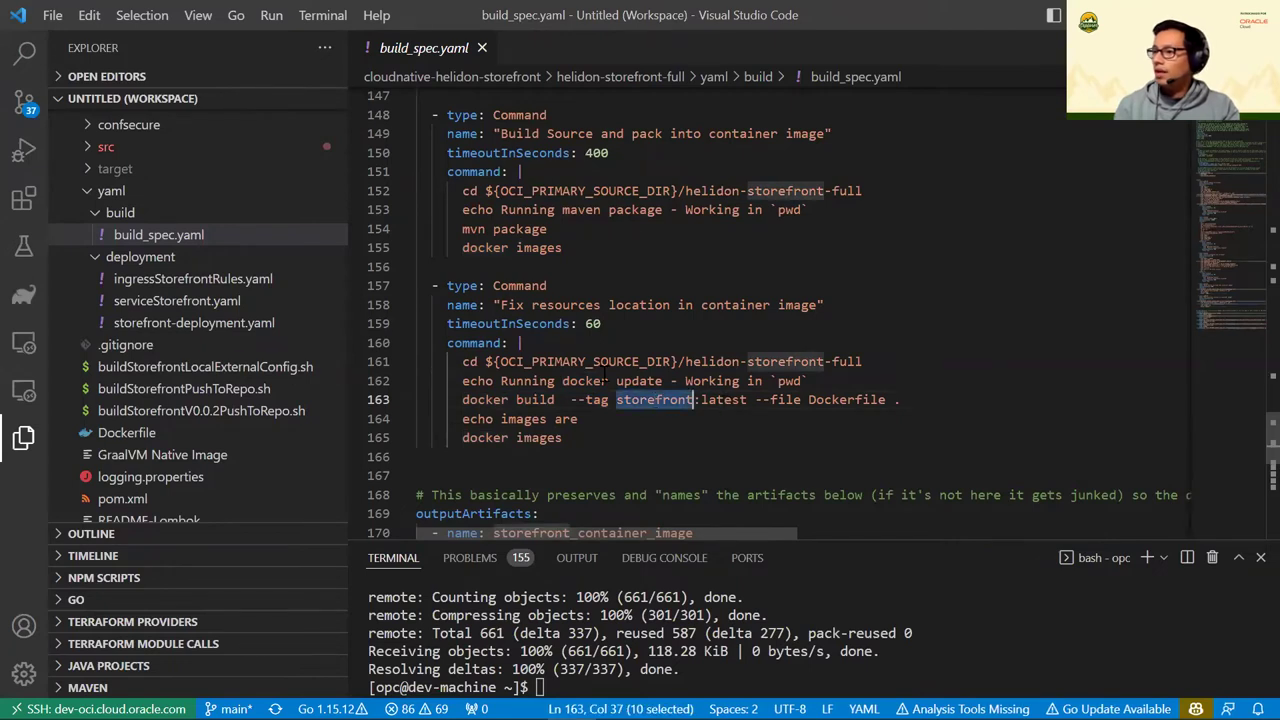
pyautogui.scroll(2, 603, 296)
pyautogui.scroll(-2, 603, 296)
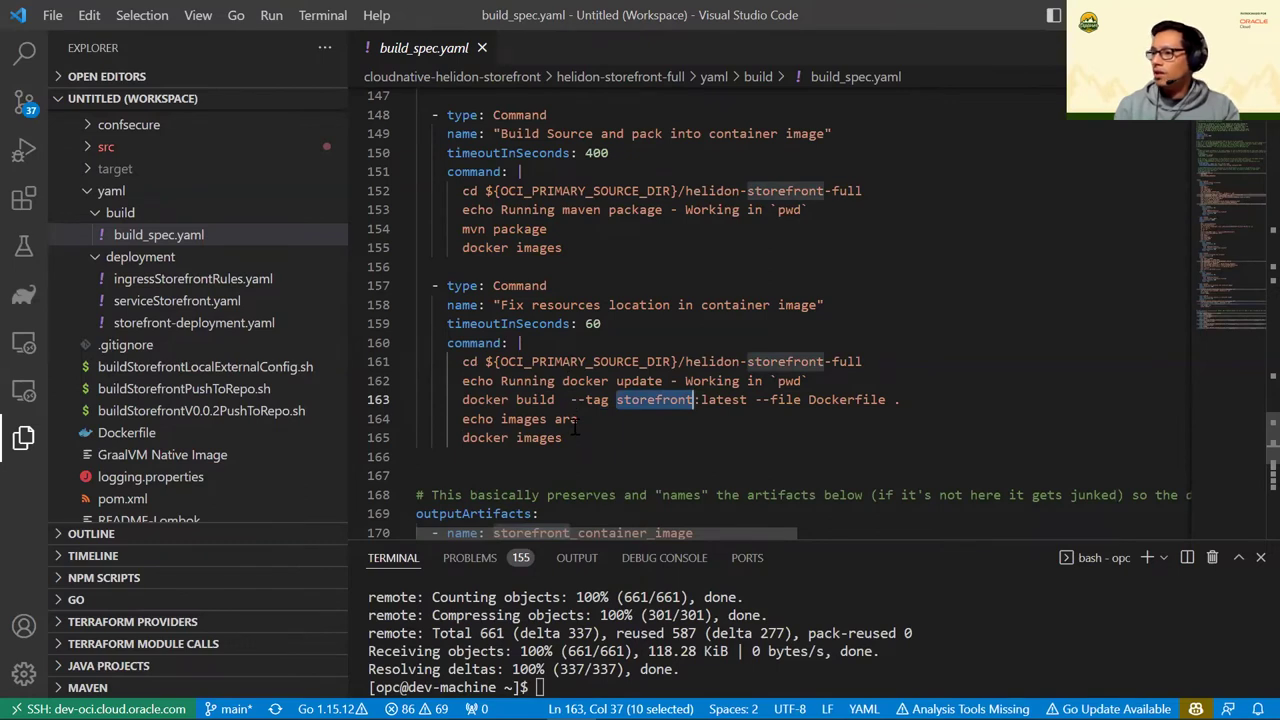
pyautogui.moveTo(486, 438); pyautogui.dragTo(548, 438)
pyautogui.scroll(2, 606, 322)
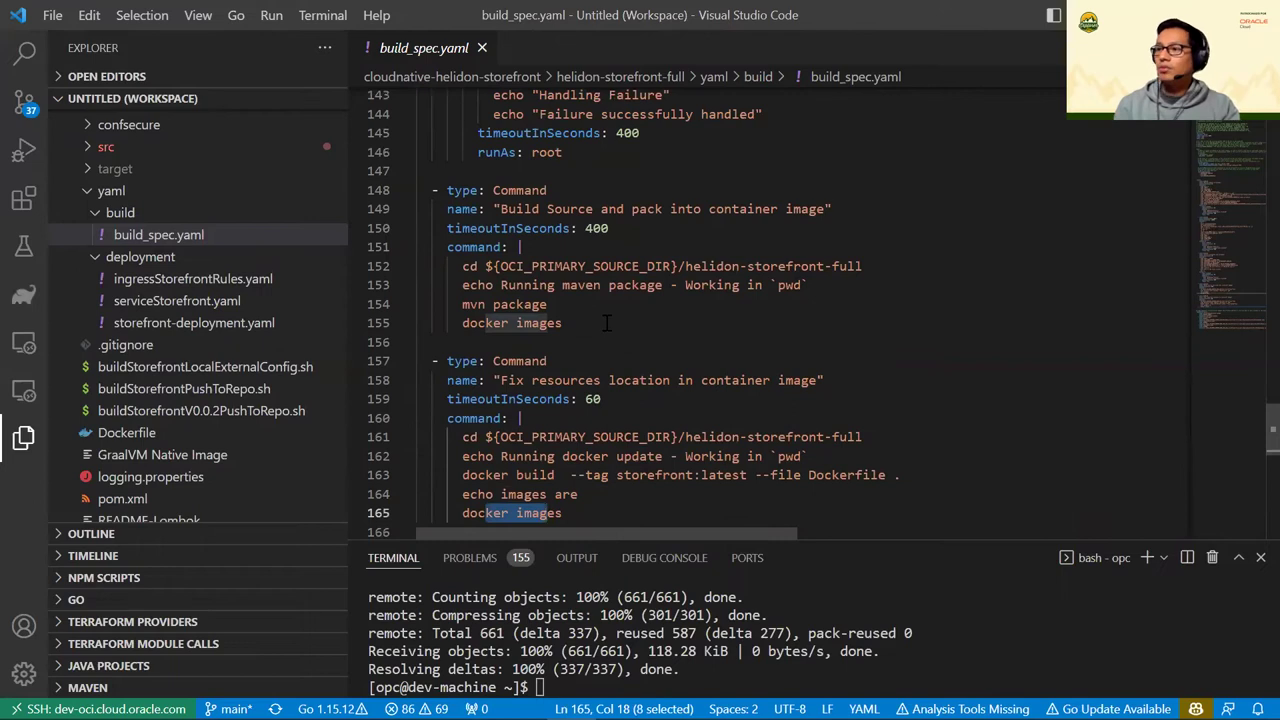
pyautogui.scroll(-2, 606, 322)
pyautogui.scroll(-4, 606, 322)
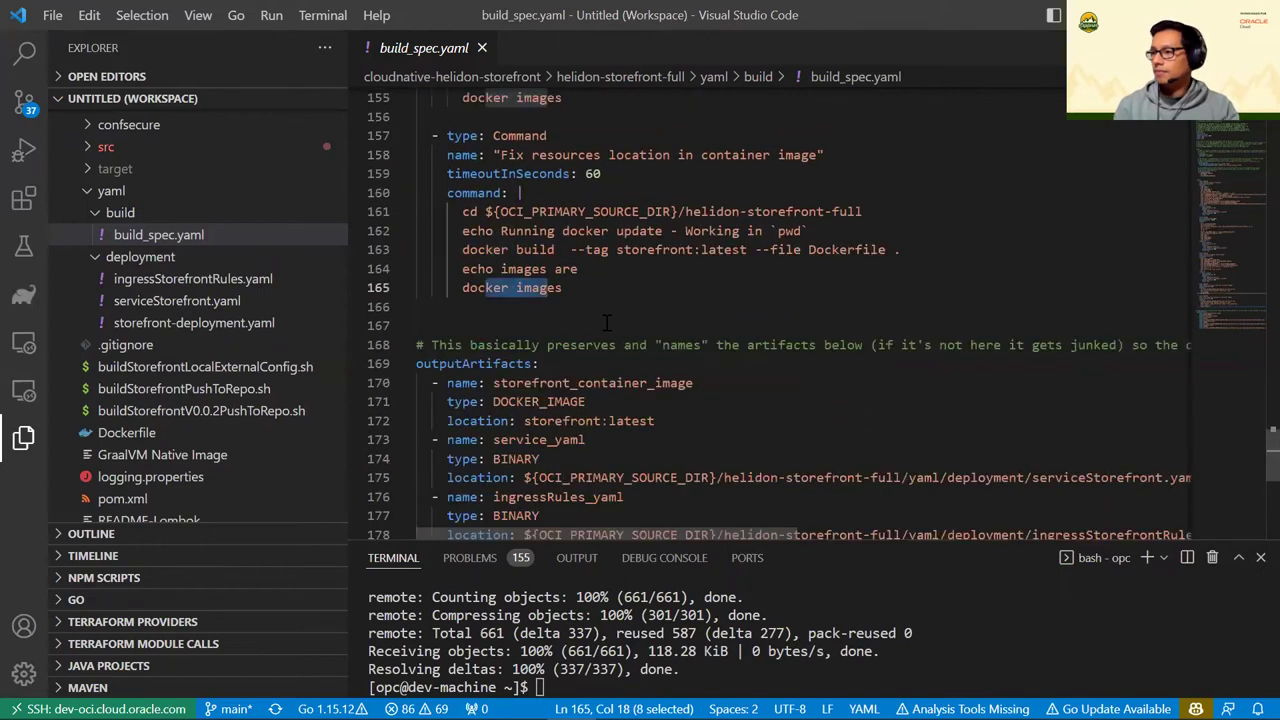
pyautogui.scroll(-2, 604, 322)
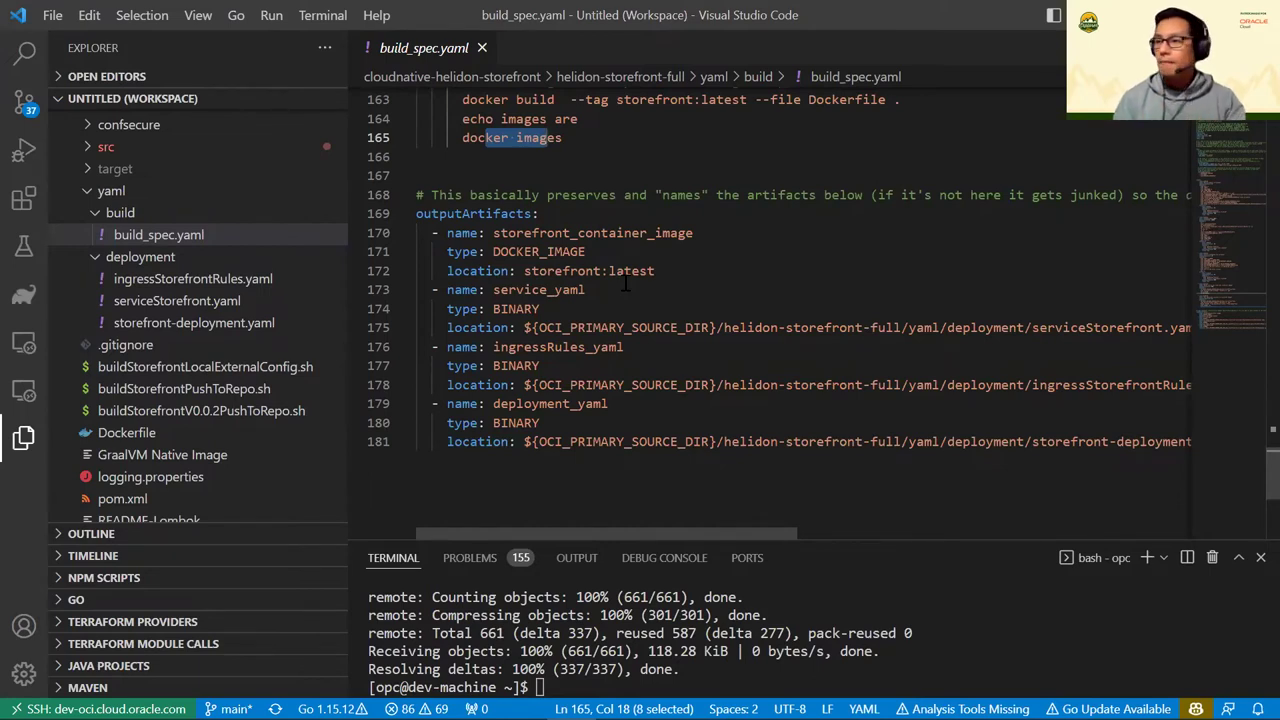
pyautogui.click(585, 289)
pyautogui.moveTo(478, 213); pyautogui.dragTo(636, 426)
pyautogui.click(553, 270)
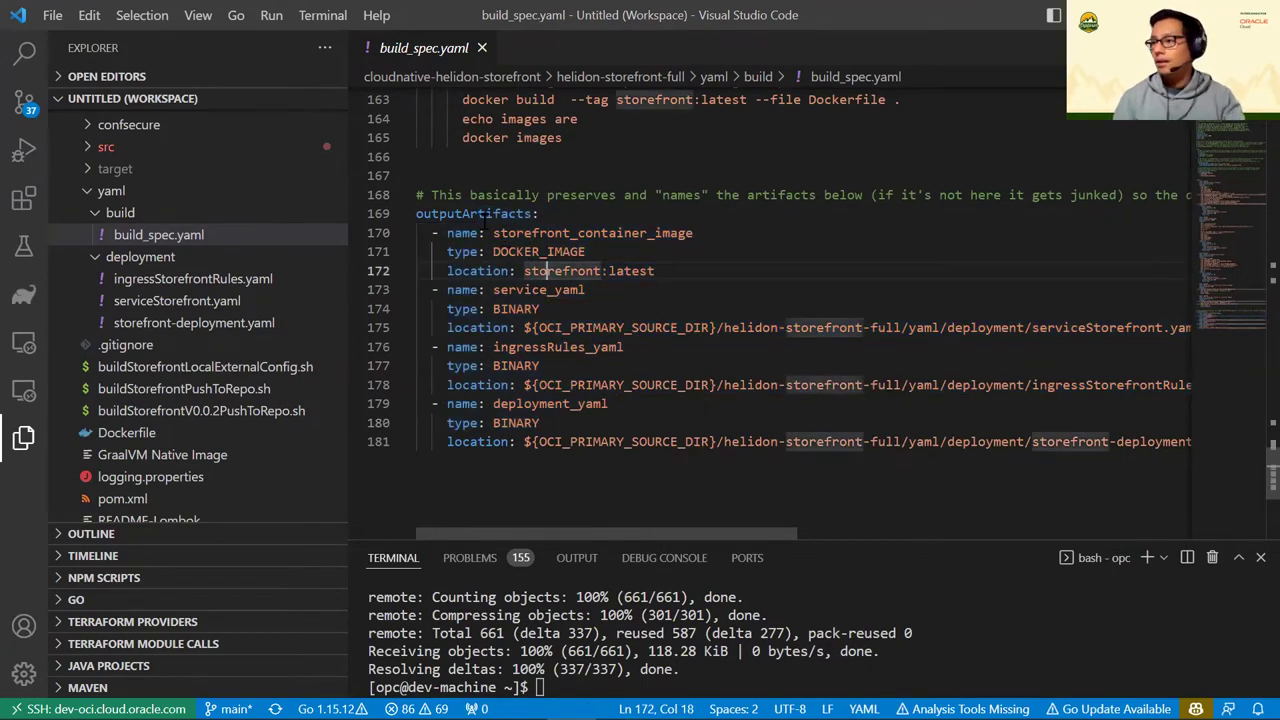
pyautogui.click(524, 232)
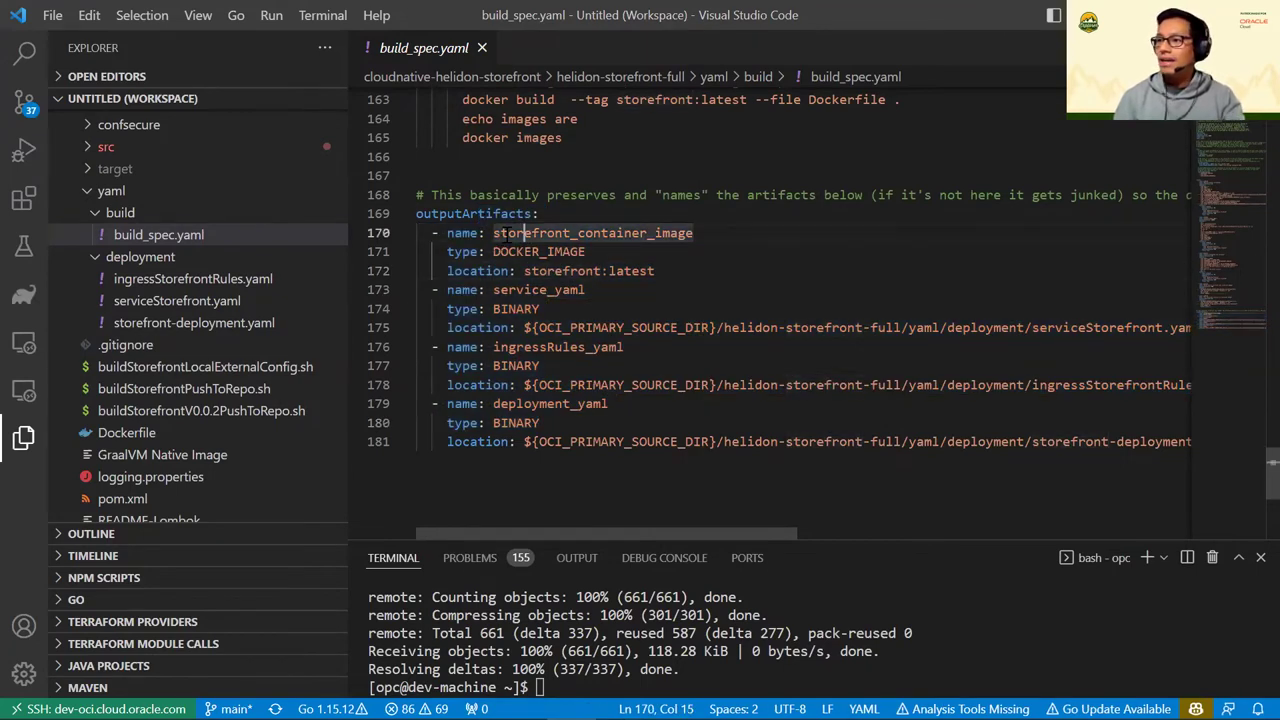
pyautogui.press('Up')
pyautogui.hotkey('ctrl', 'd')
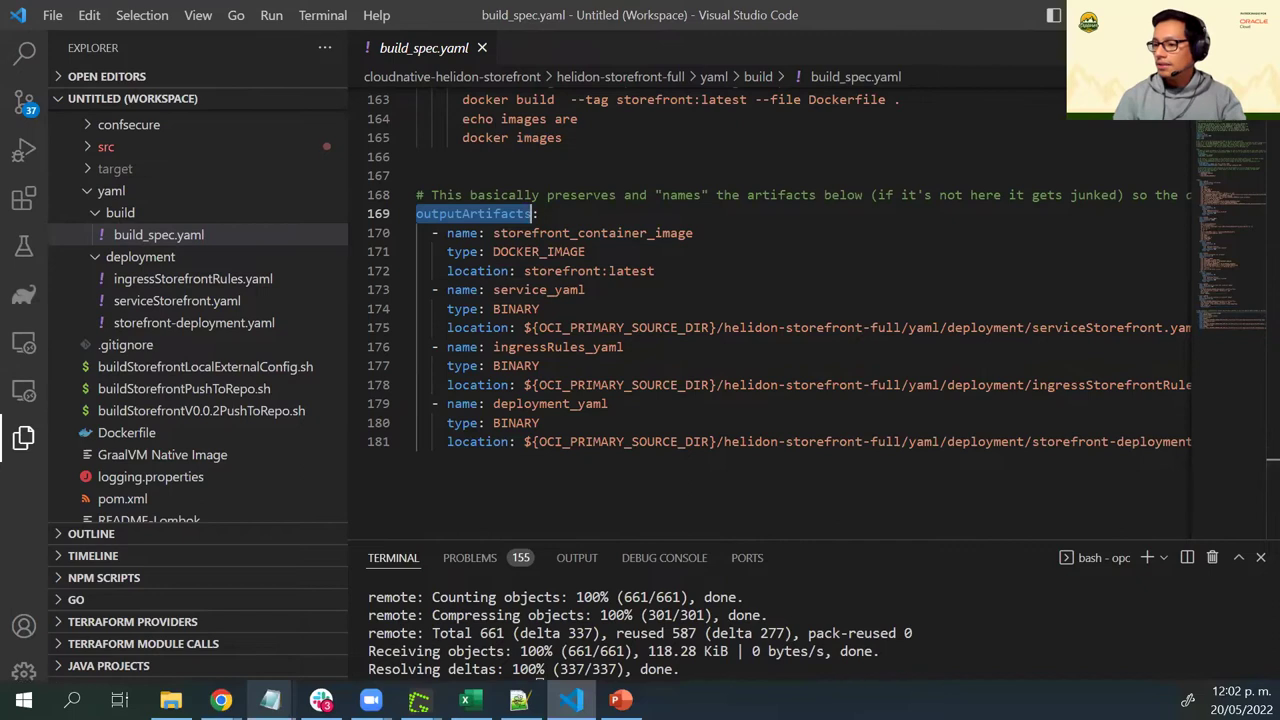
pyautogui.moveTo(225, 700)
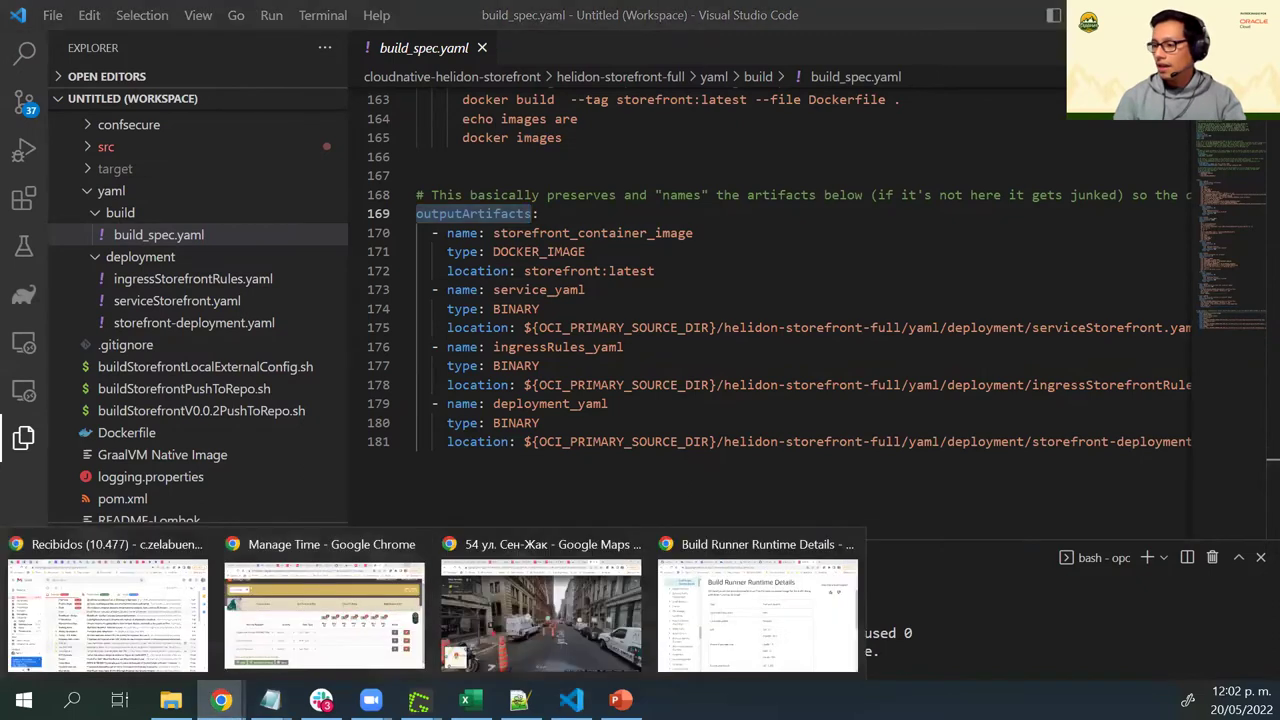
pyautogui.click(706, 590)
# Minimize Cloud Shell and navigate via Developer Services to DevOps-PiDay2022's Code Repositories
pyautogui.click(208, 18)
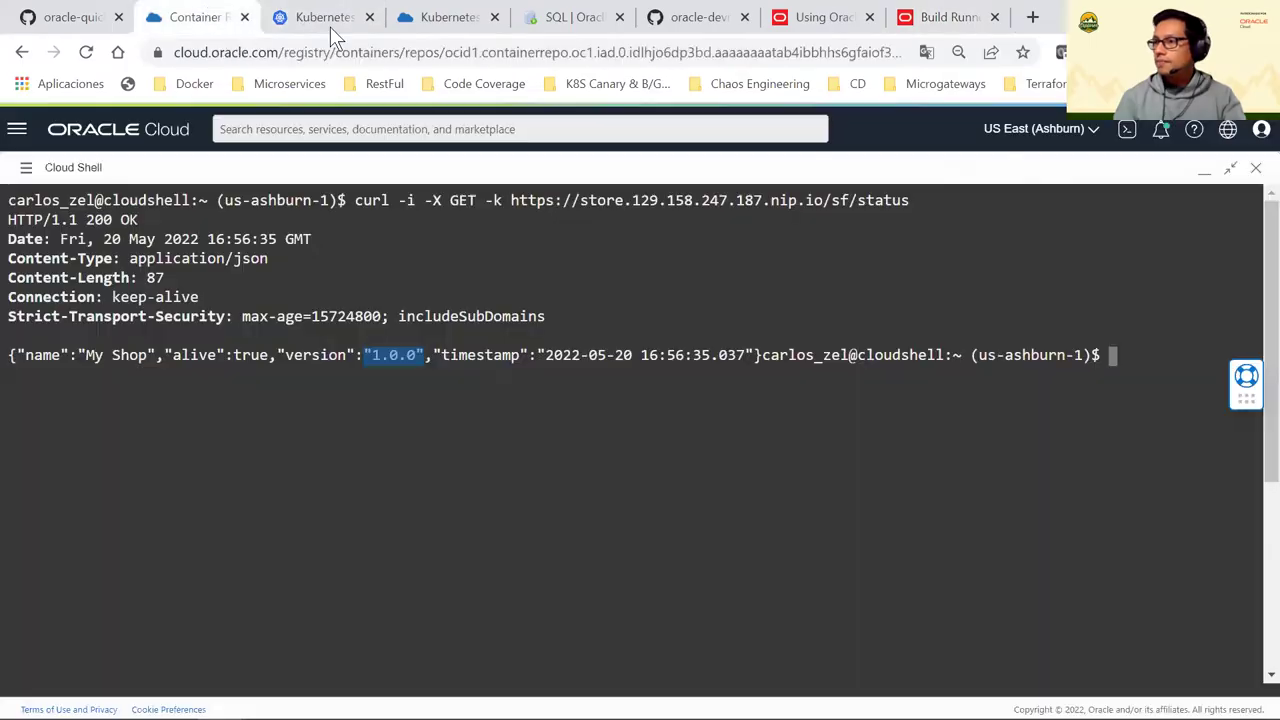
pyautogui.click(1204, 171)
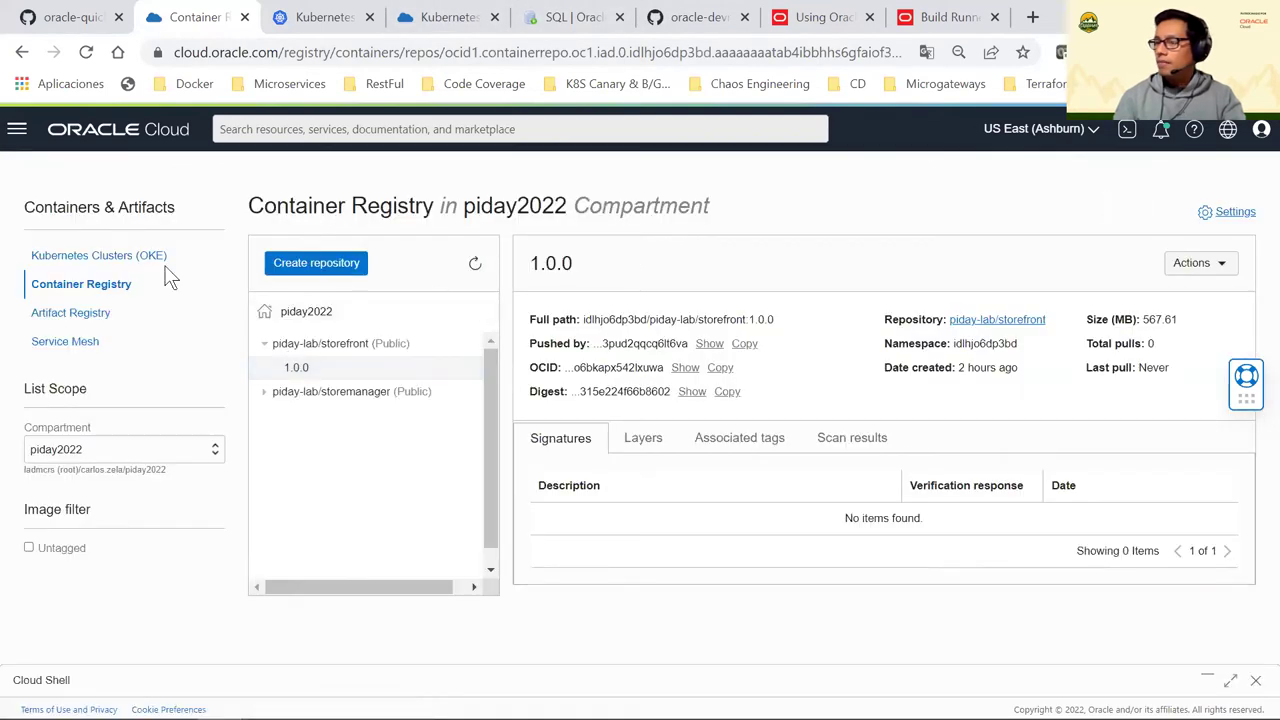
pyautogui.click(17, 130)
pyautogui.click(97, 422)
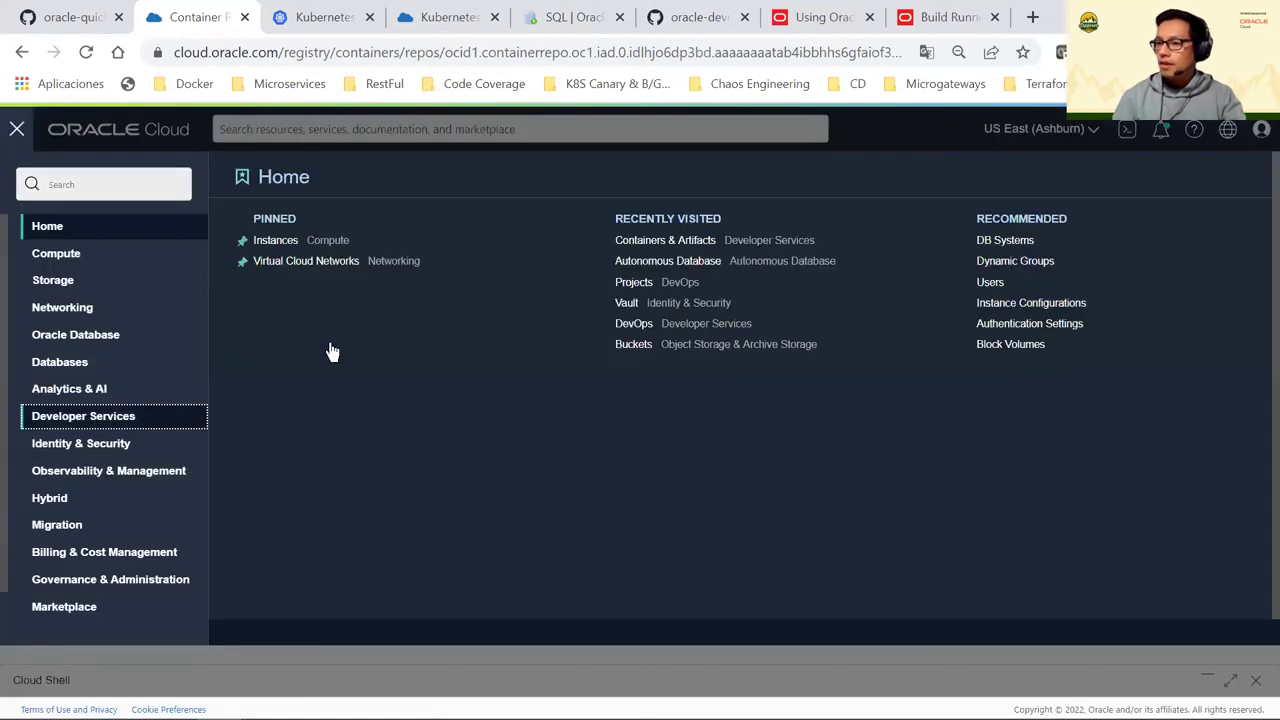
pyautogui.click(546, 390)
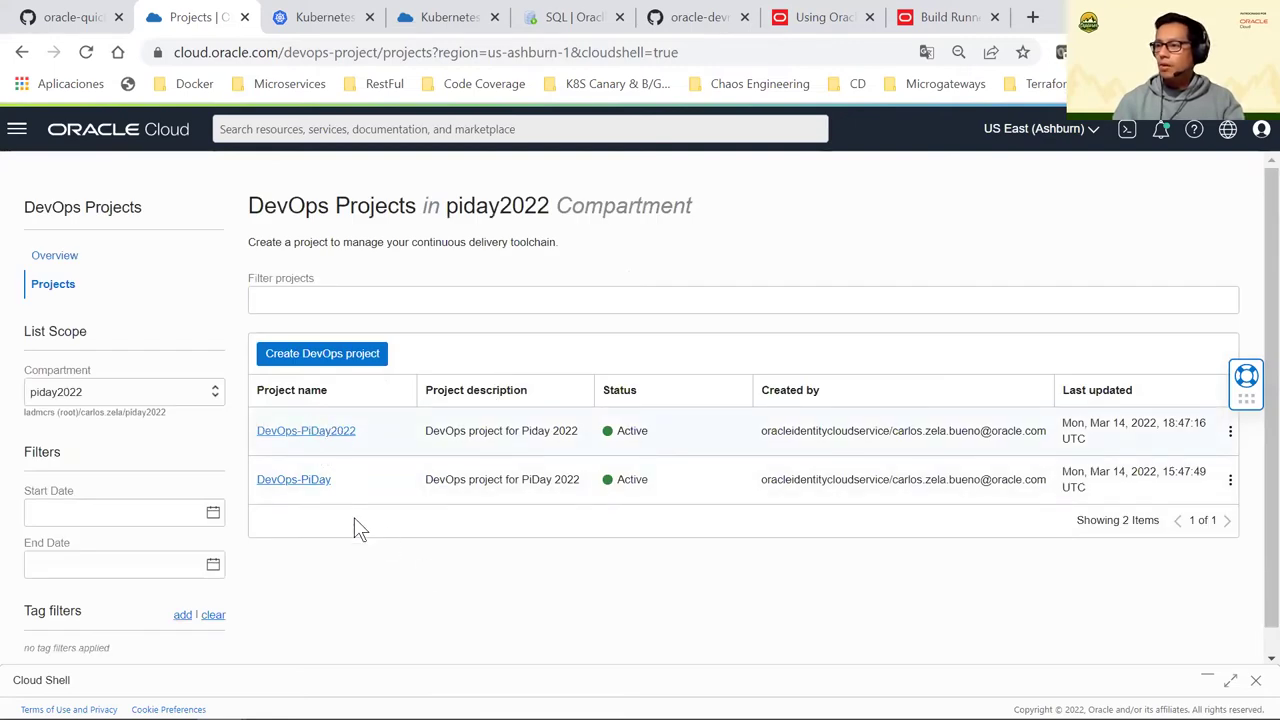
pyautogui.click(306, 432)
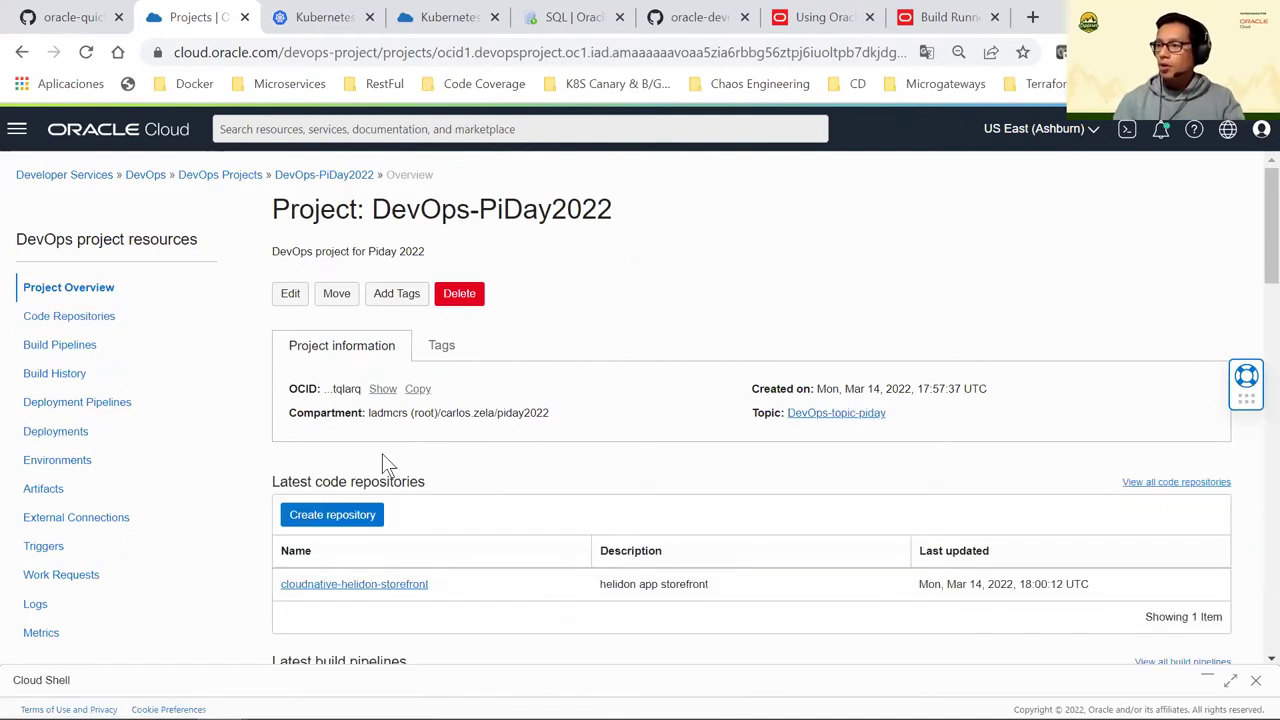
pyautogui.scroll(-1, 330, 440)
pyautogui.click(58, 216)
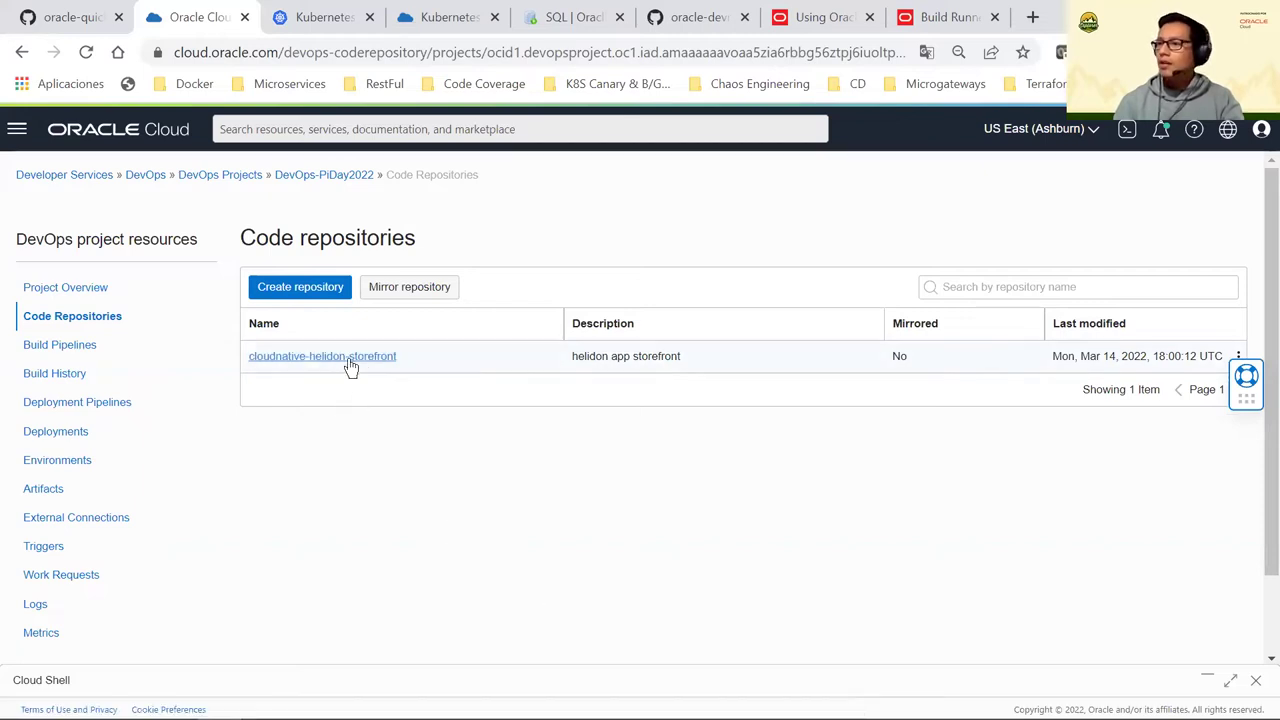
# Open the cloudnative-helidon-storefront repository from the list
pyautogui.scroll(-1, 386, 380)
pyautogui.scroll(1, 354, 363)
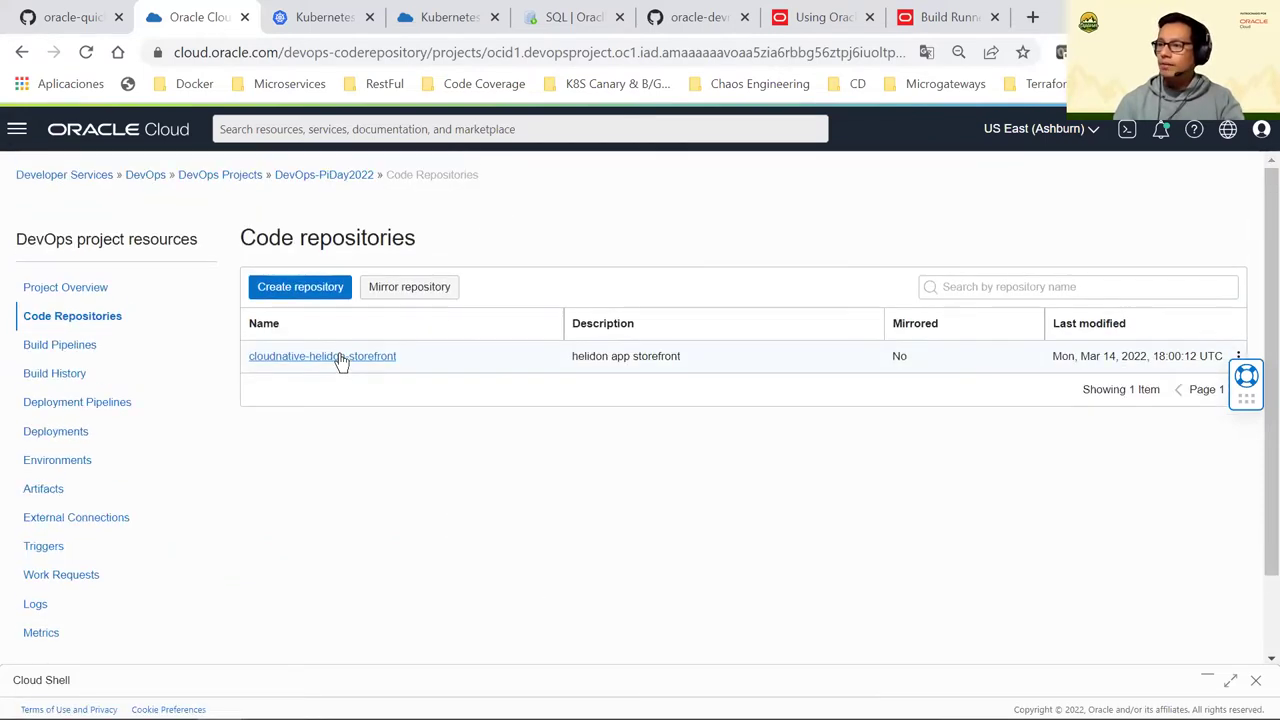
pyautogui.click(340, 358)
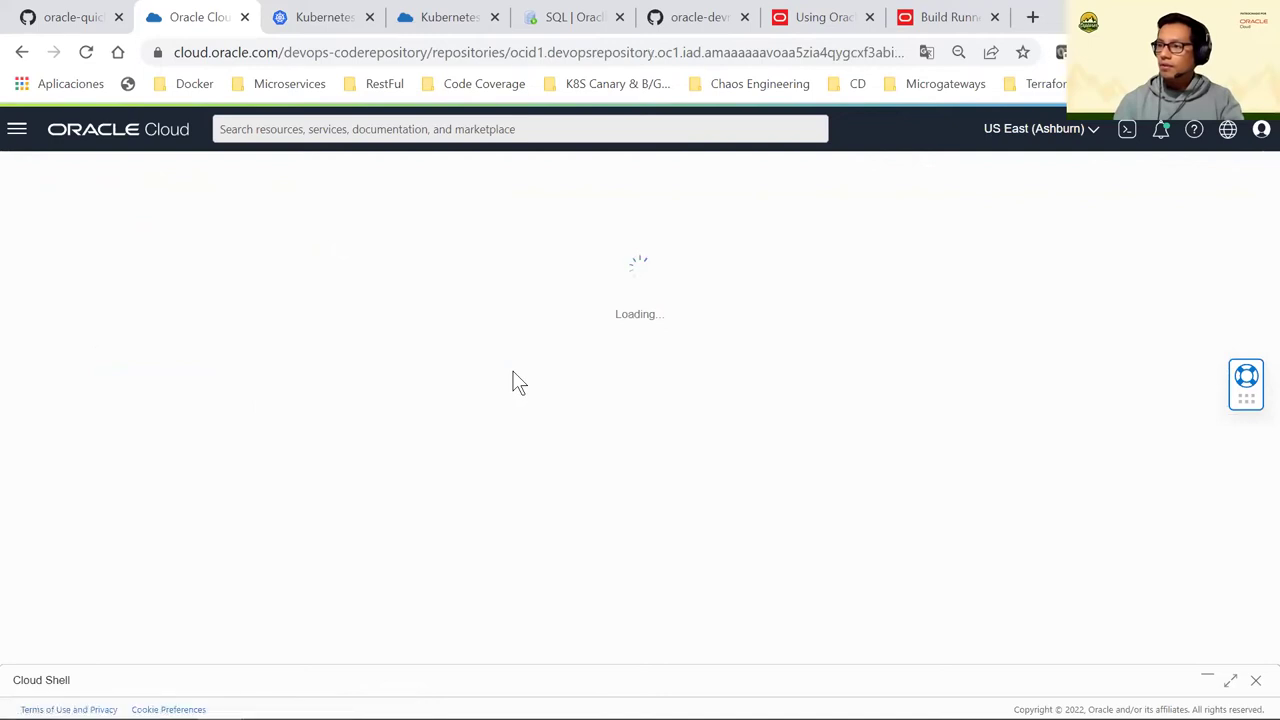
pyautogui.moveTo(460, 712)
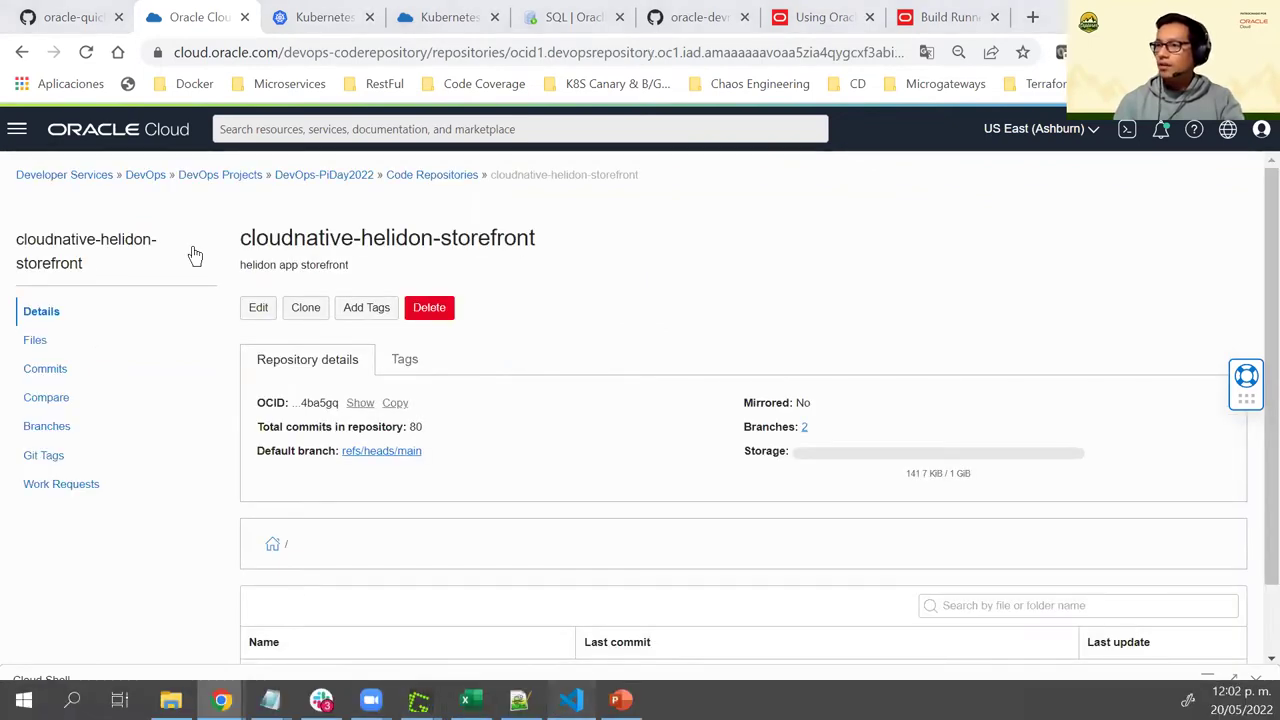
# Clear the outputArtifacts selection in the code editor, then scroll the repository's files and README
pyautogui.hotkey('alt', 'Tab')
pyautogui.click(611, 330)
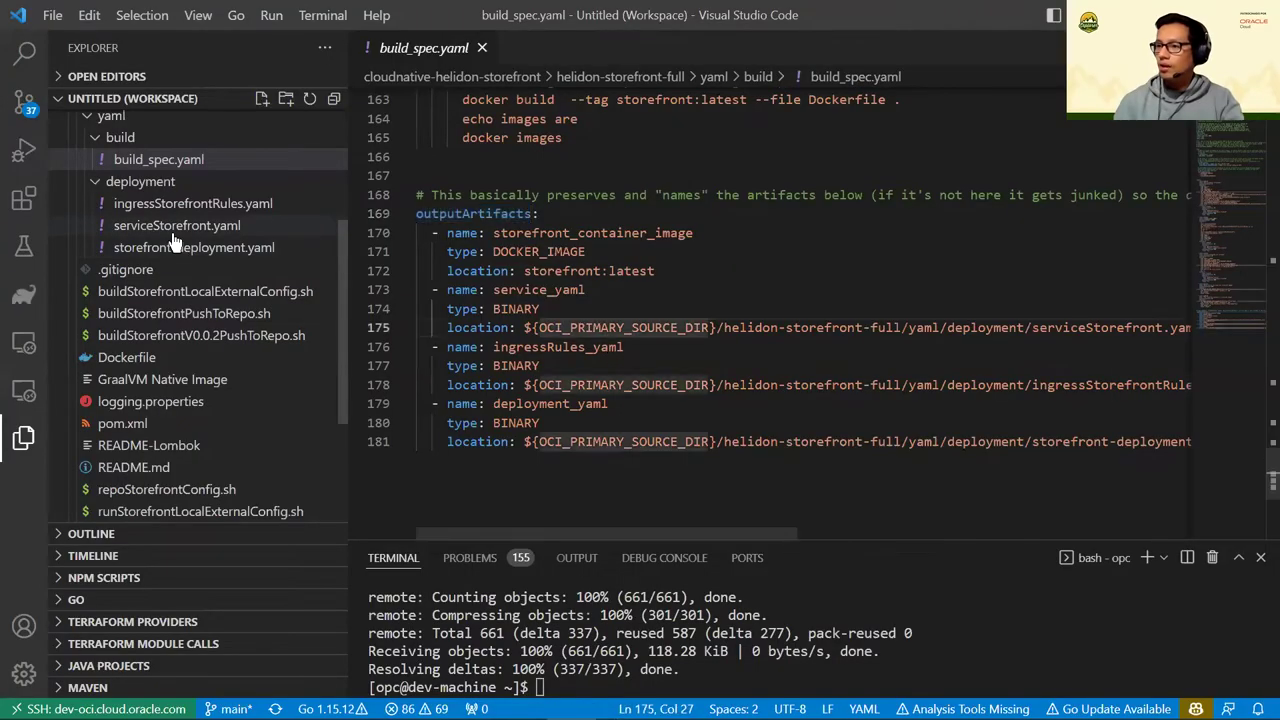
pyautogui.scroll(3, 175, 245)
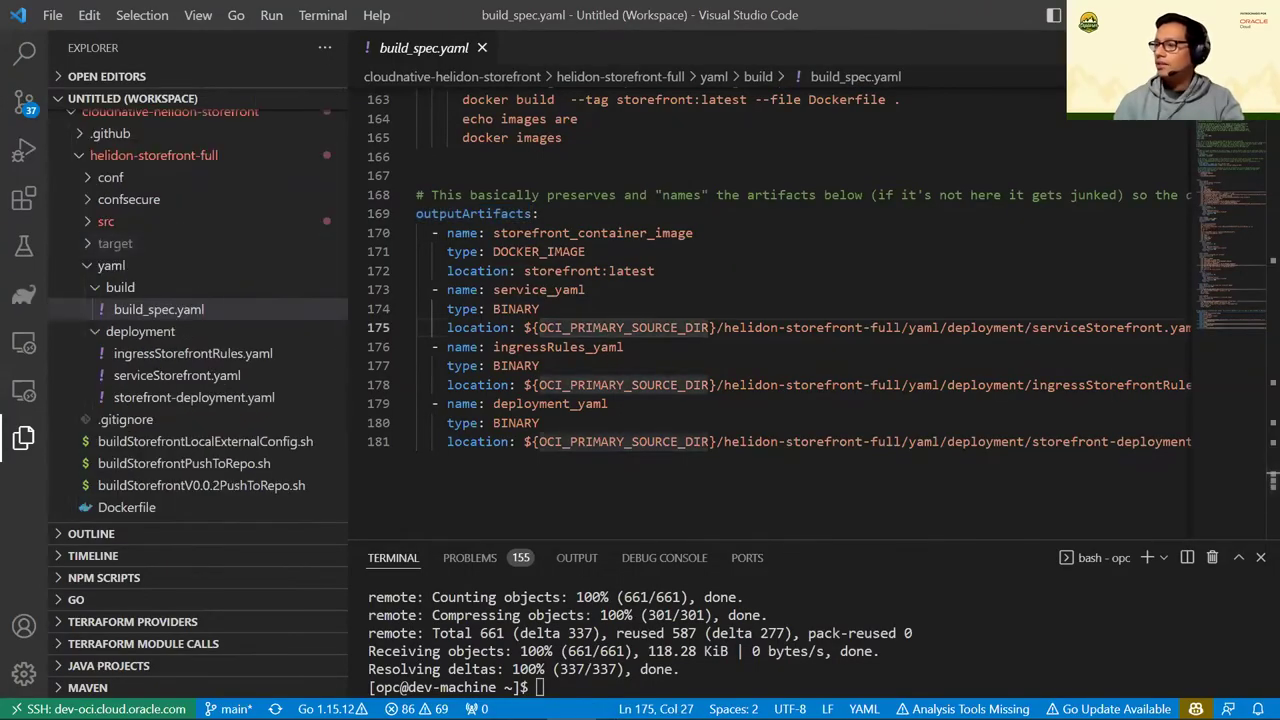
pyautogui.hotkey('alt', 'Tab')
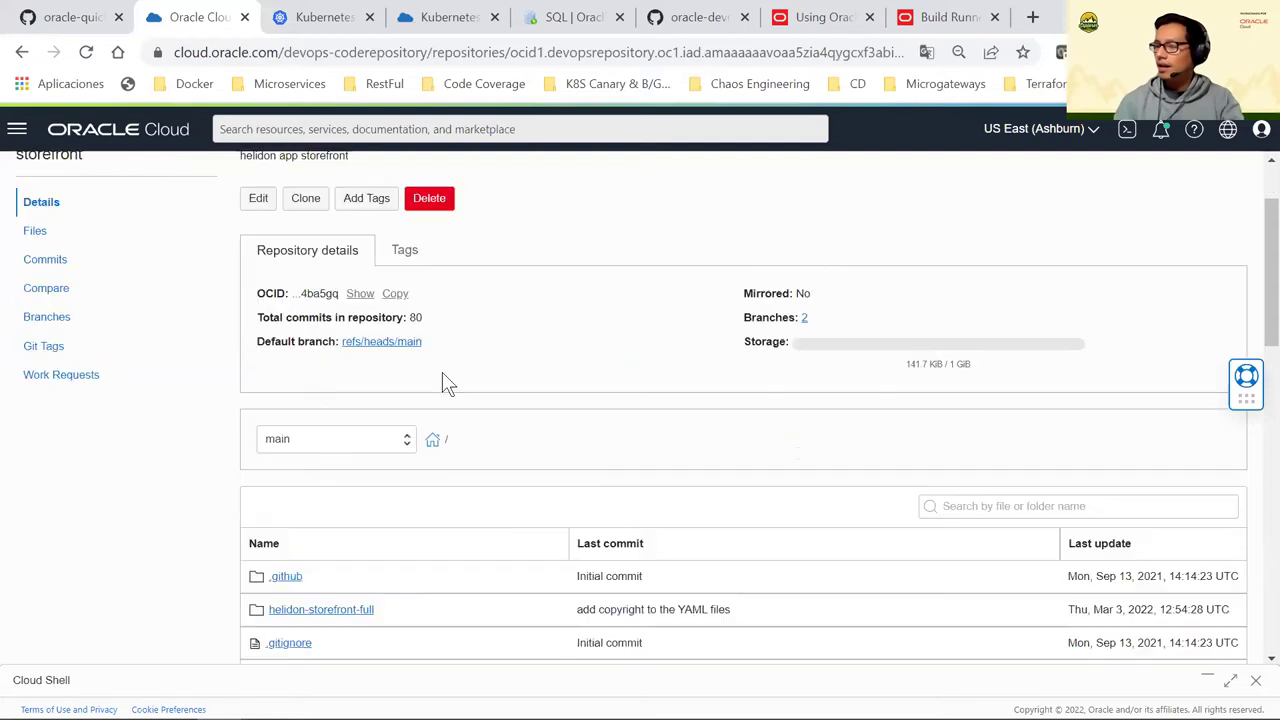
pyautogui.scroll(-3, 442, 372)
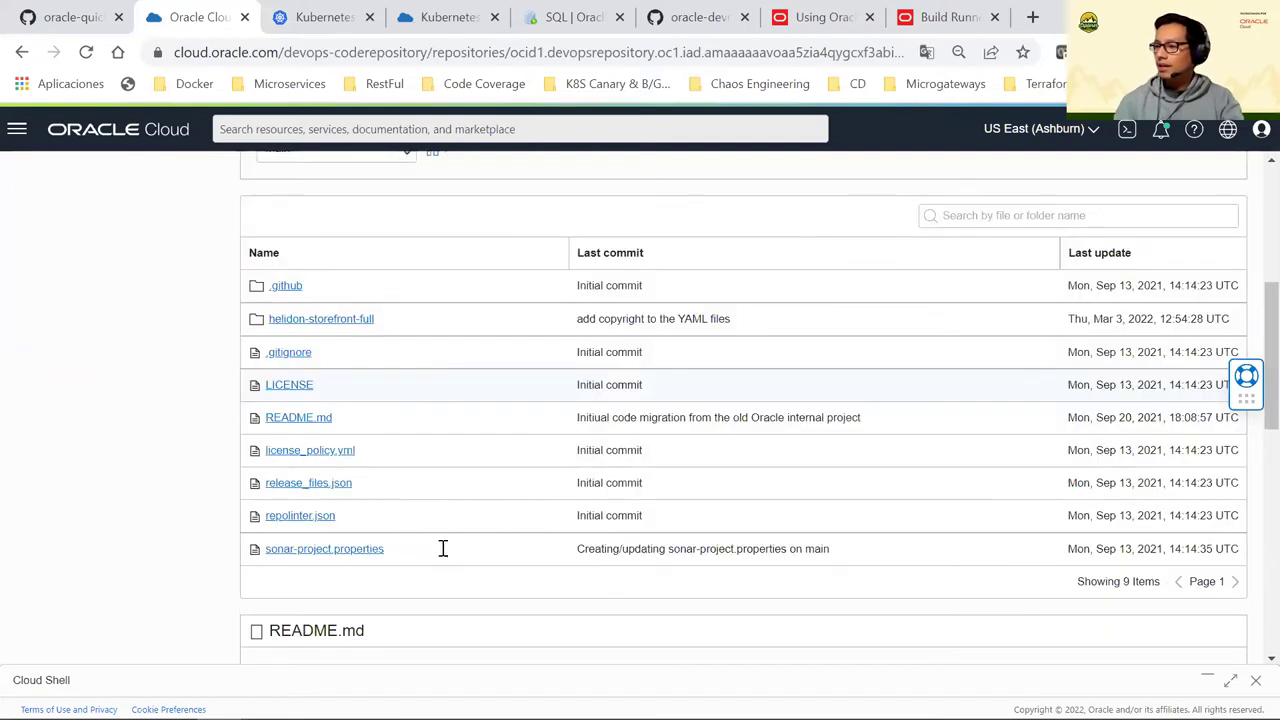
pyautogui.scroll(-1, 443, 549)
pyautogui.scroll(-5, 400, 486)
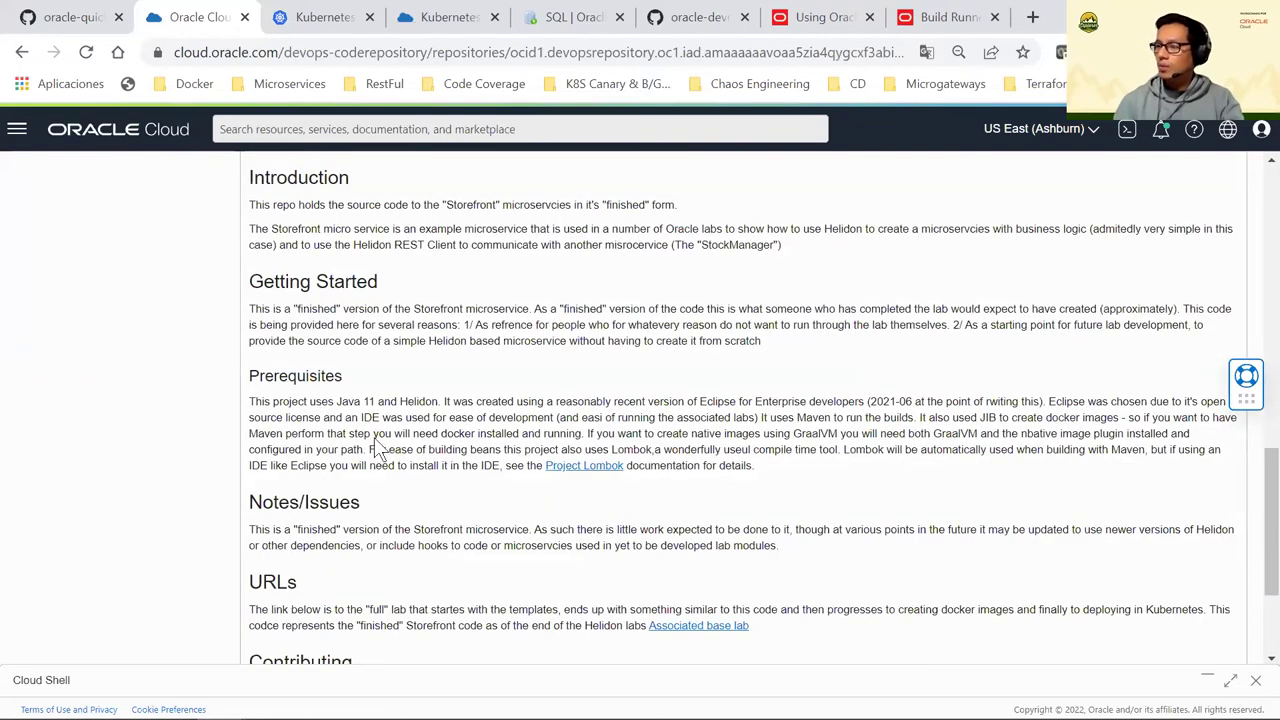
pyautogui.scroll(6, 374, 449)
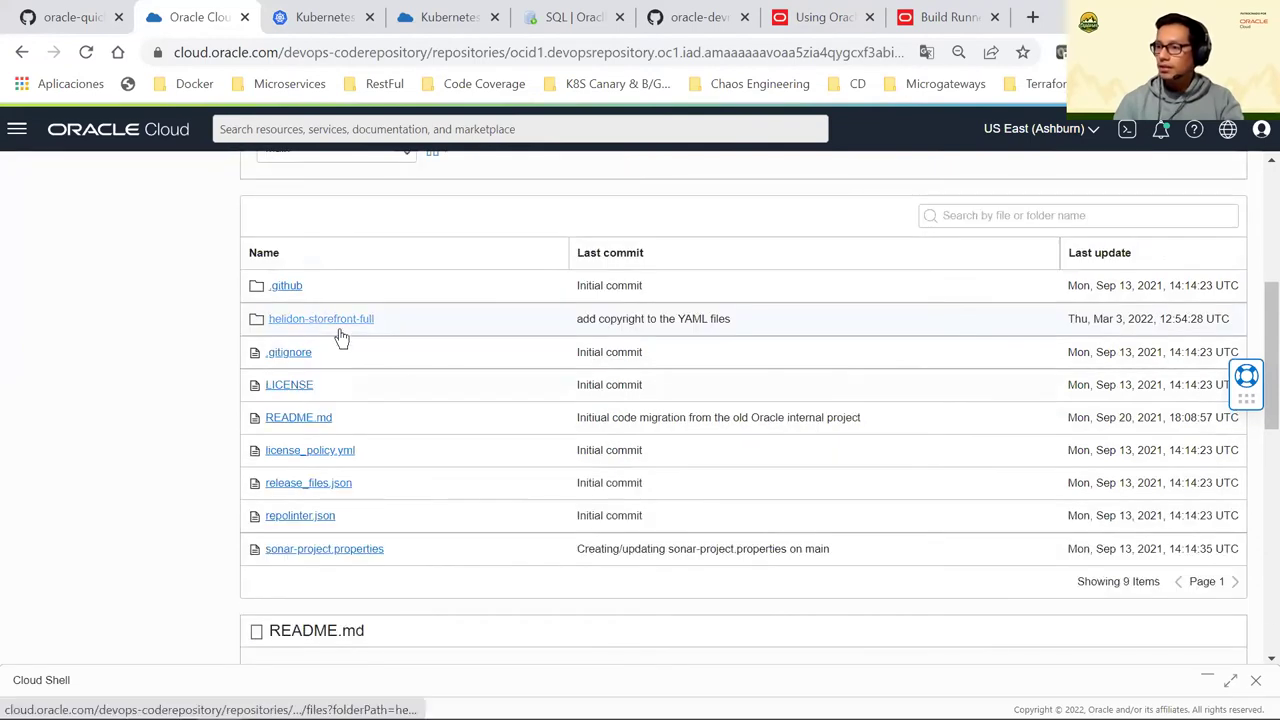
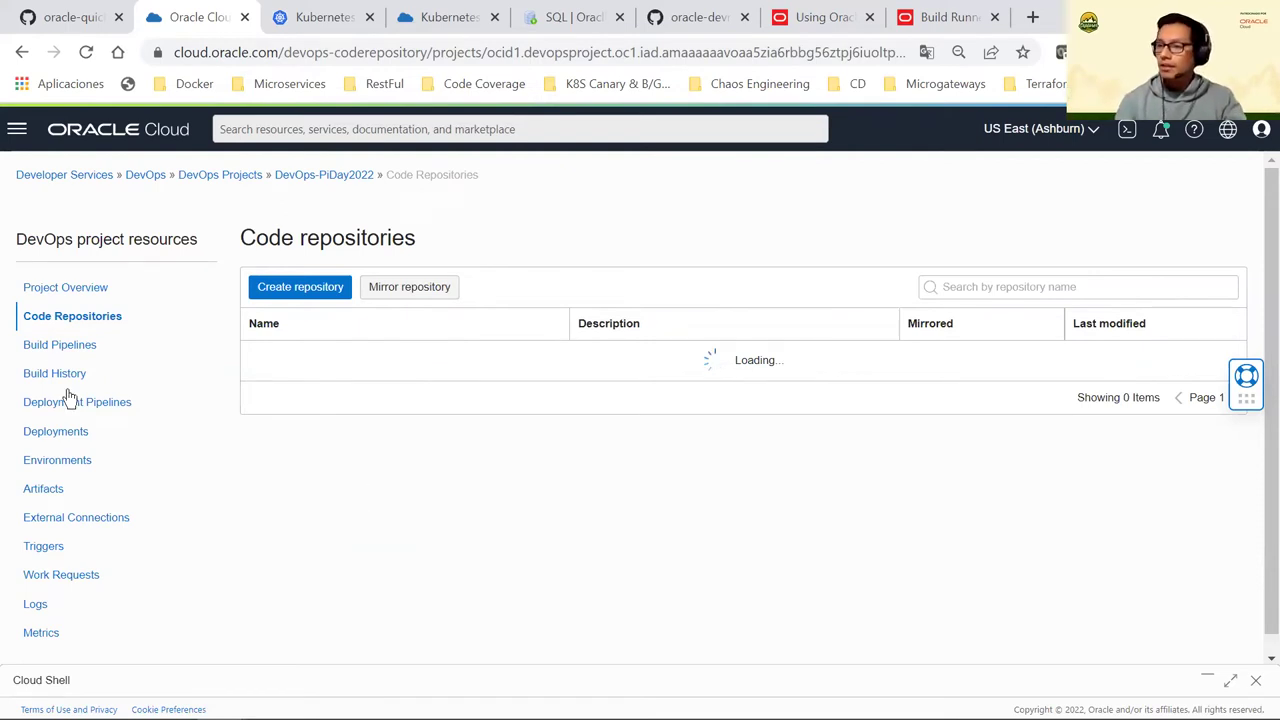
# Switch to the project's Build Pipelines list and maximize the Cloud Shell panel
pyautogui.click(48, 350)
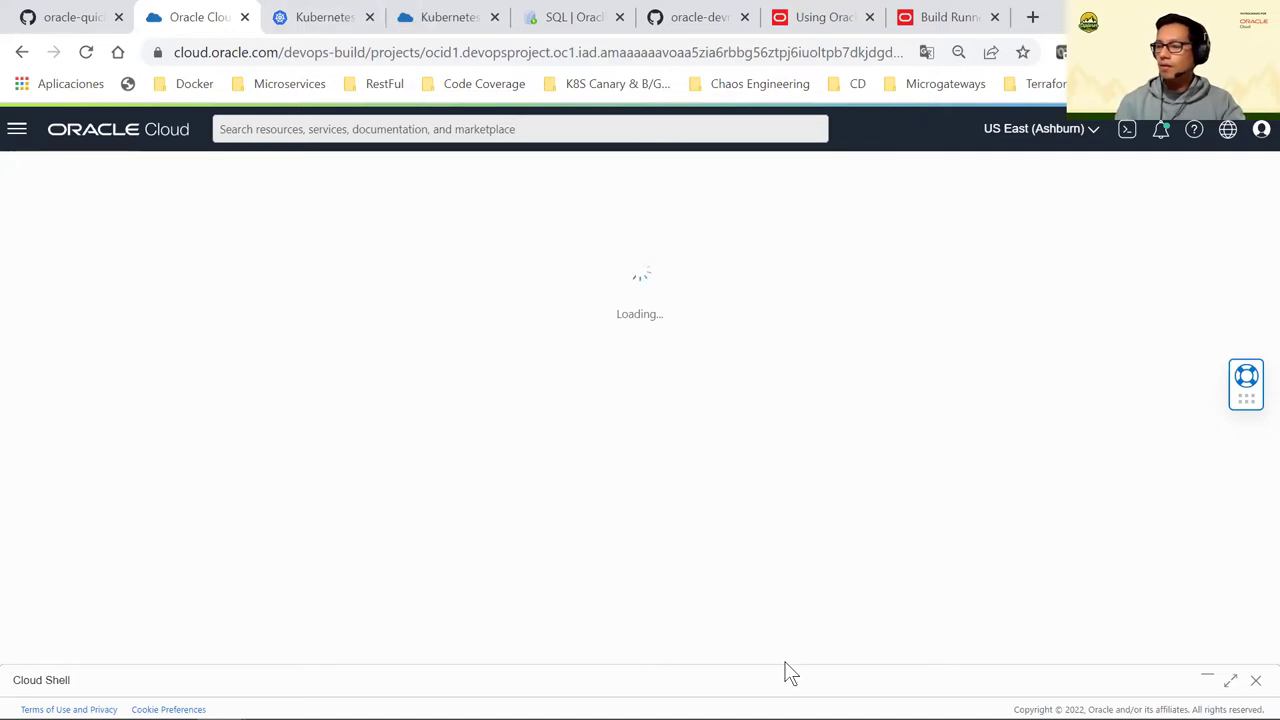
pyautogui.click(1233, 681)
# Run the storefront /sf/status curl check and print the current working directory
pyautogui.write('curl -i -X GET -k https://store.129.158.247.187.nip.io/sf/status')
pyautogui.press('Return')
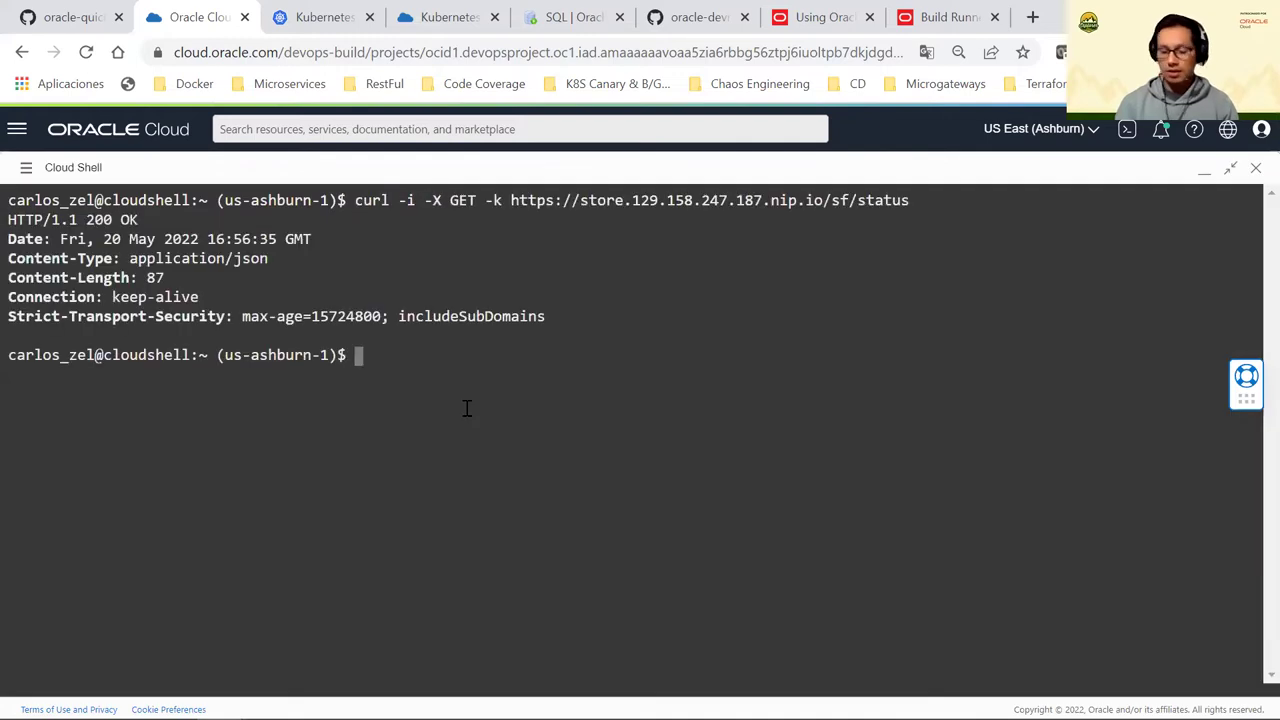
pyautogui.write('pwd')
pyautogui.press('Return')
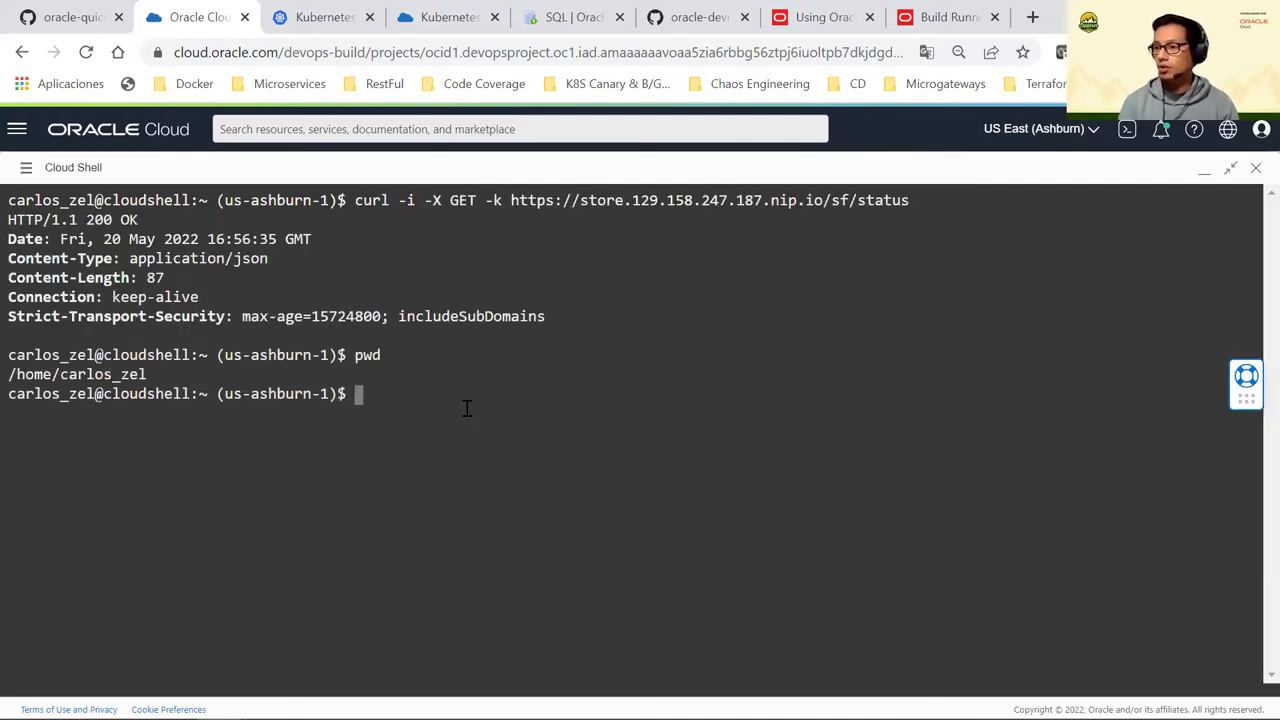
# Move into cloudnative-helidon-storefront/helidon-storefront-full, listing each folder's contents
pyautogui.write('cd ')
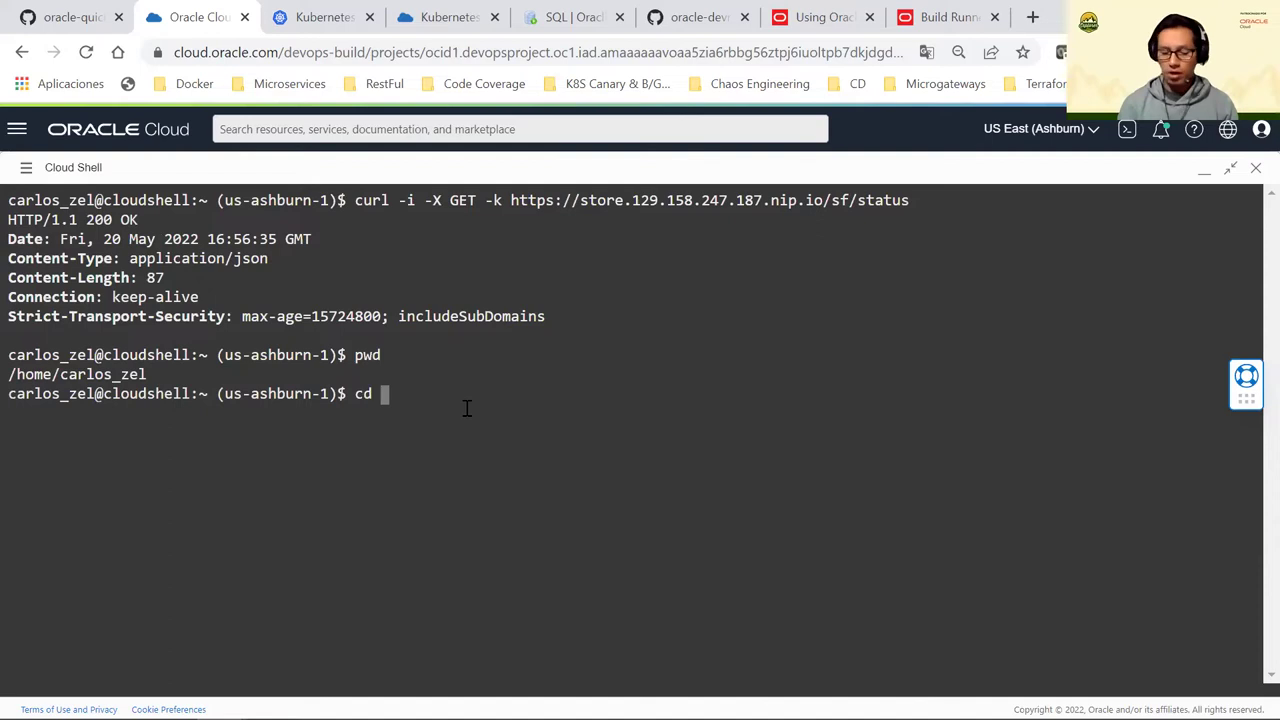
pyautogui.write('cl')
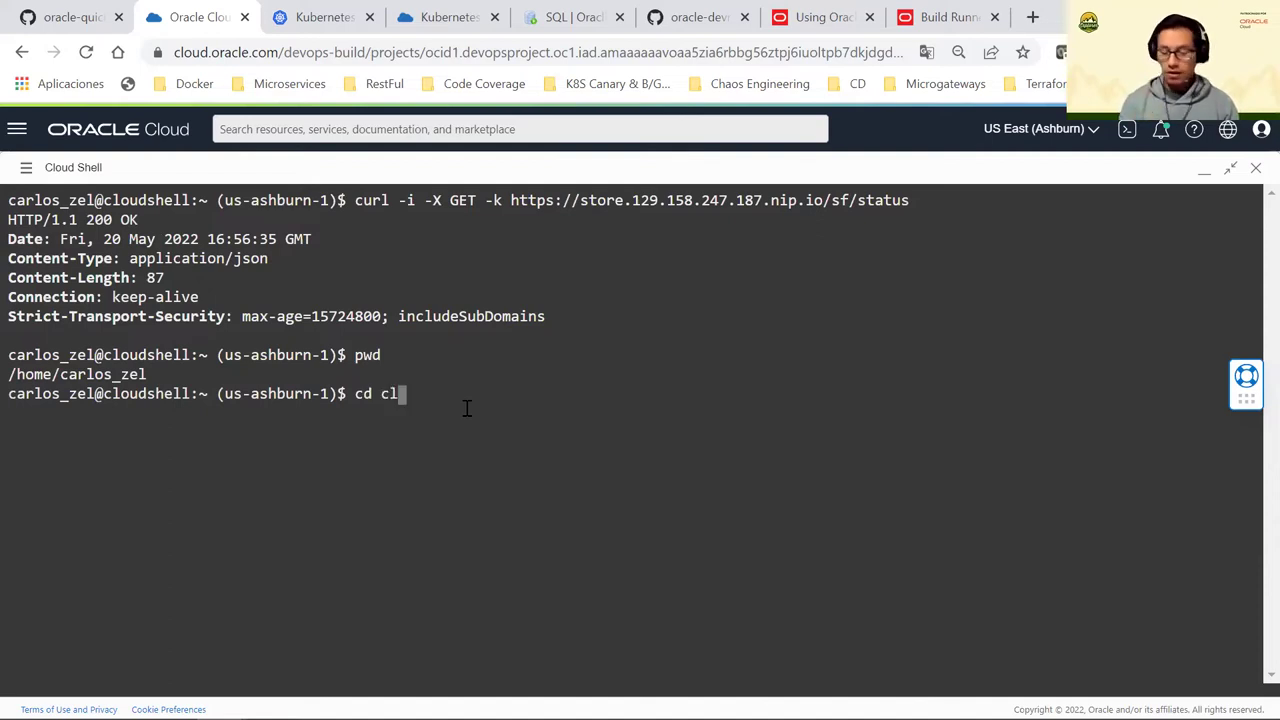
pyautogui.press('Tab')
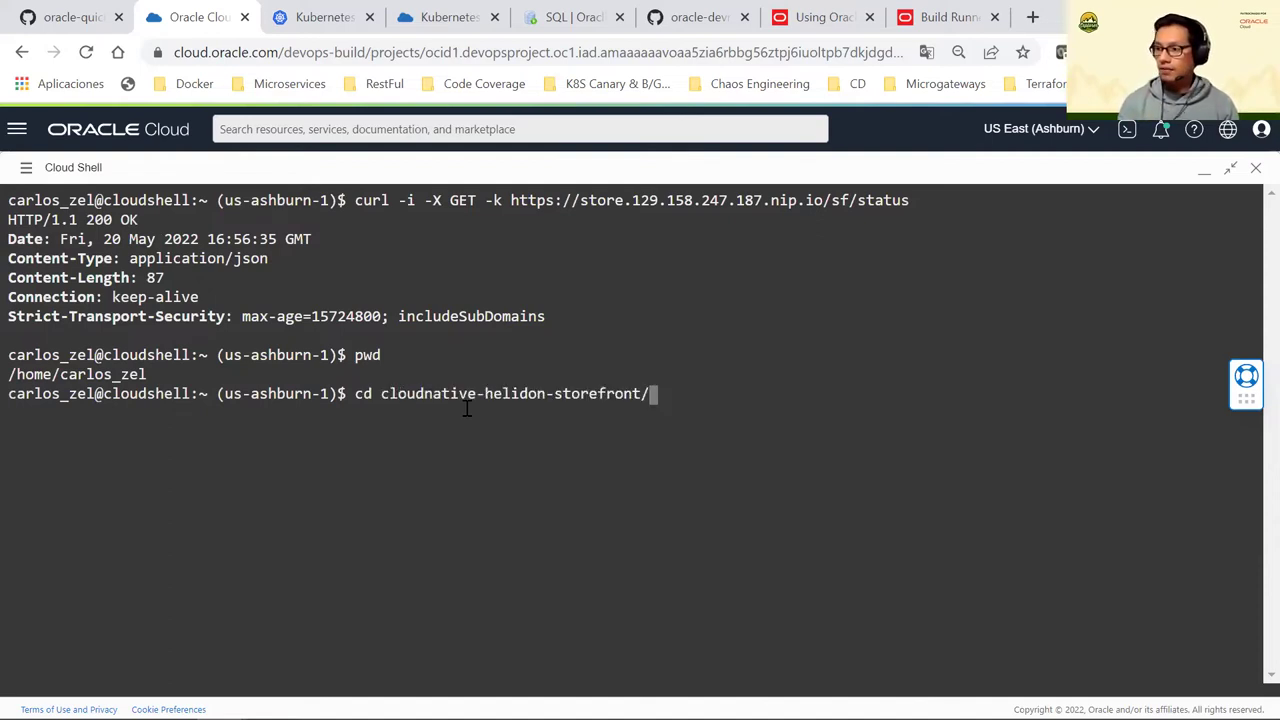
pyautogui.press('Return')
pyautogui.write('ls')
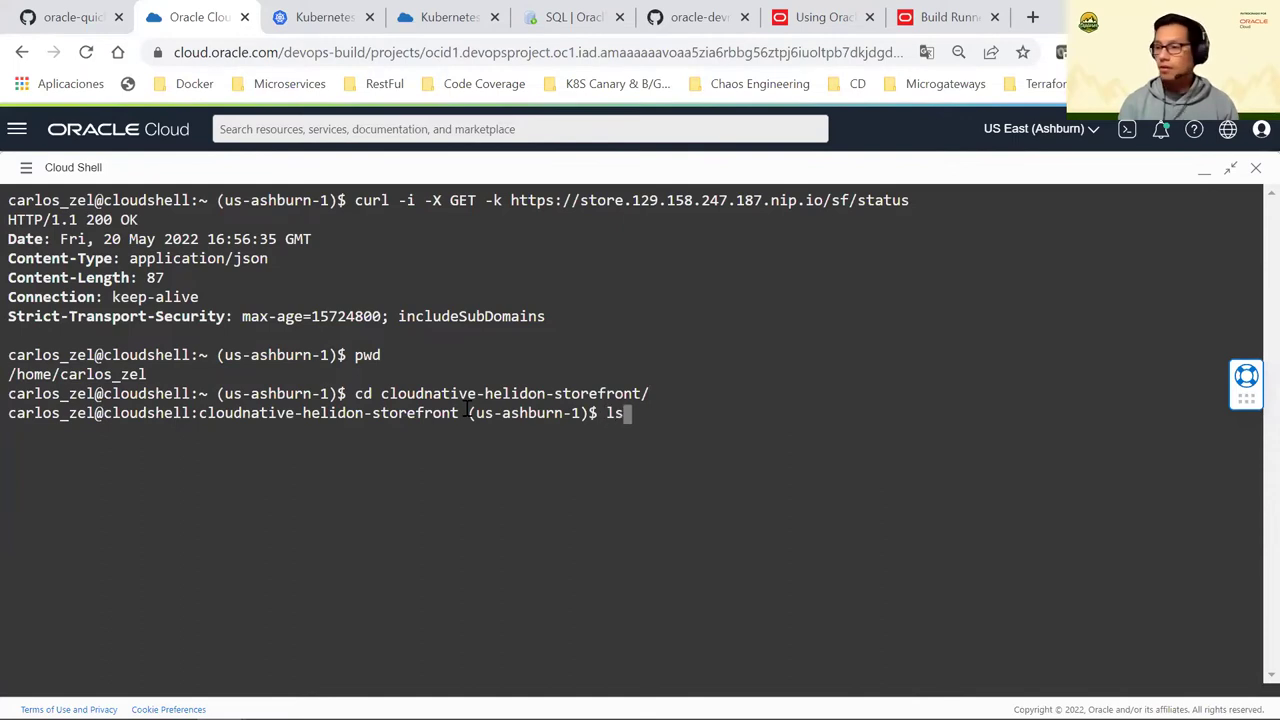
pyautogui.press('Return')
pyautogui.write('cd he')
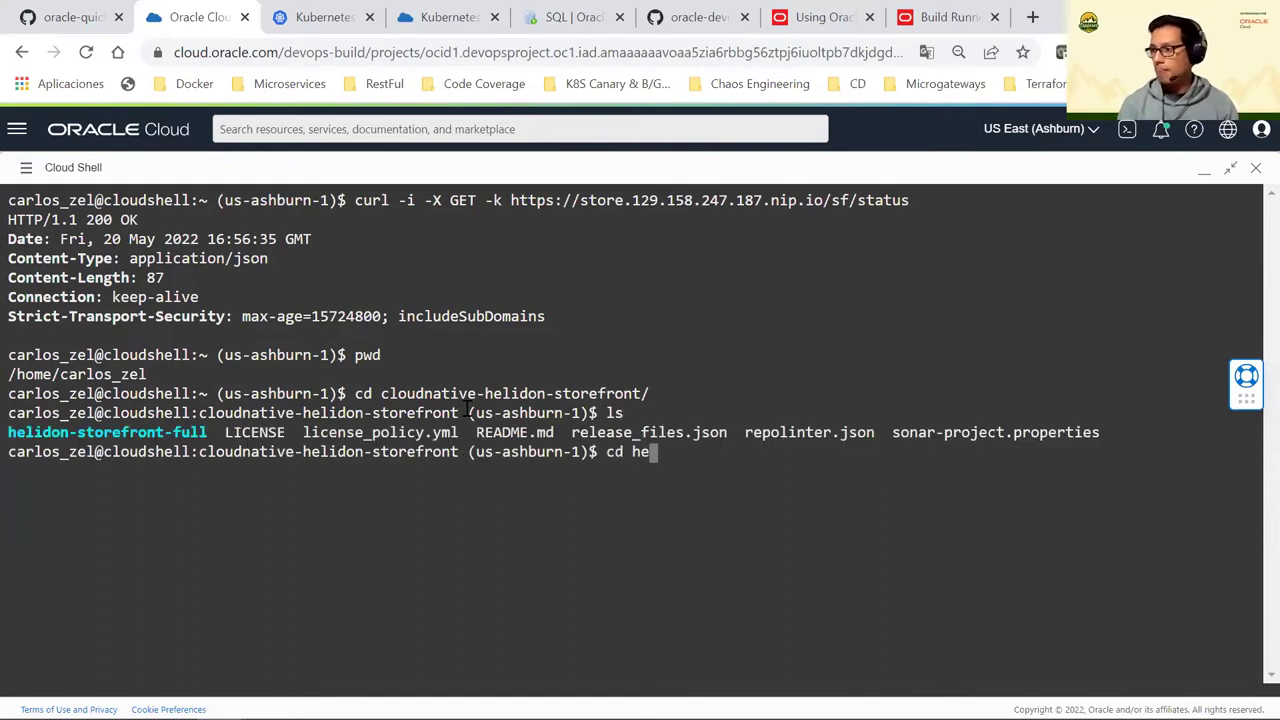
pyautogui.press('Tab')
pyautogui.press('Return')
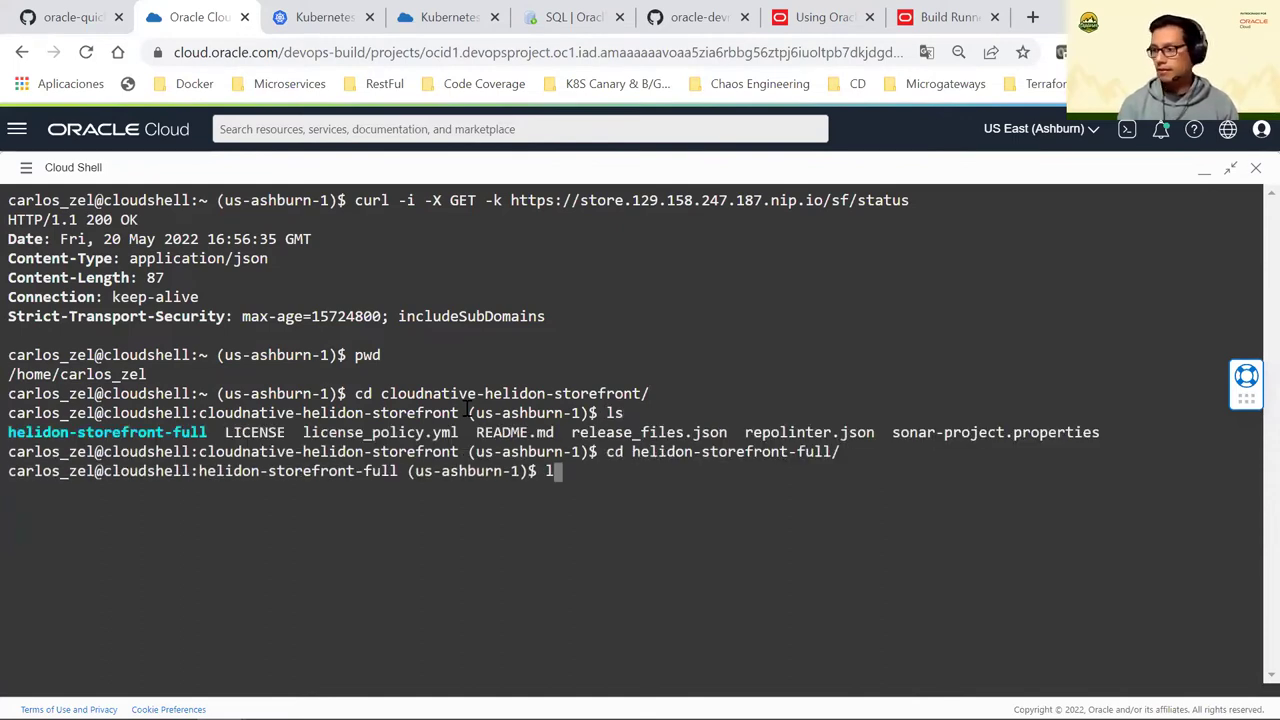
pyautogui.write('ls')
pyautogui.press('Return')
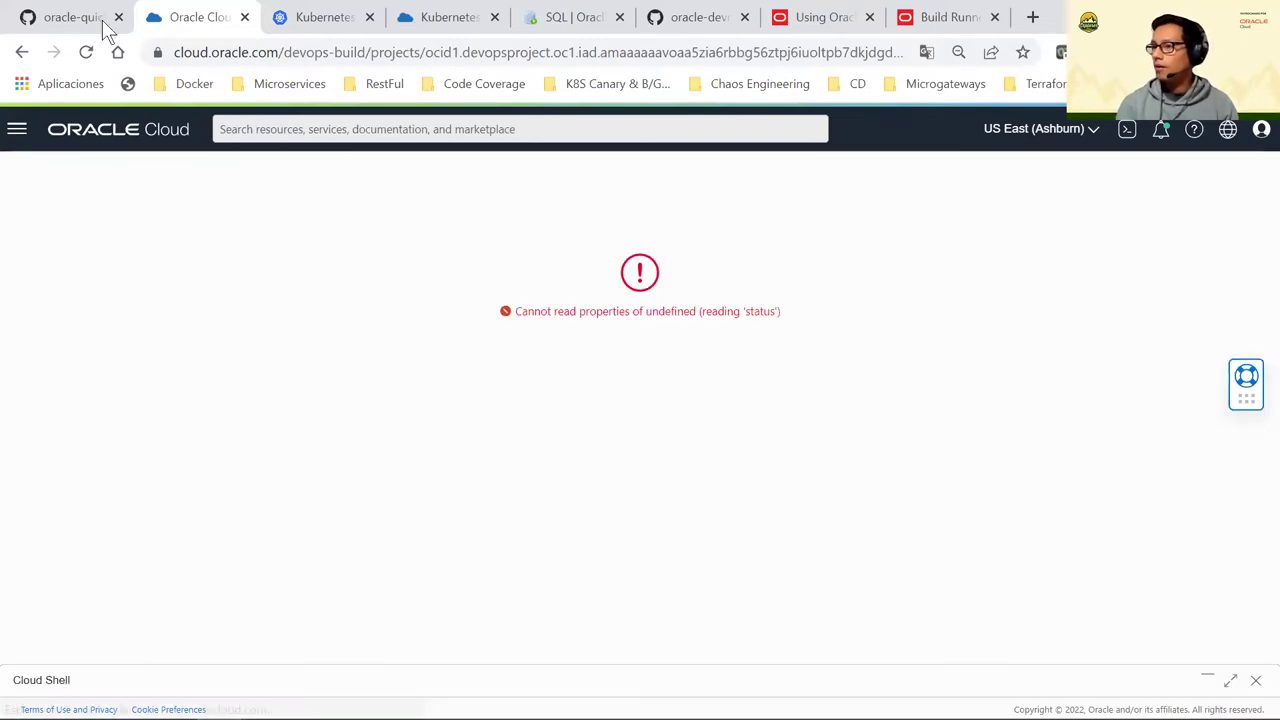
# Reload the page that failed with a 'status' error and confirm the reload
pyautogui.click(87, 52)
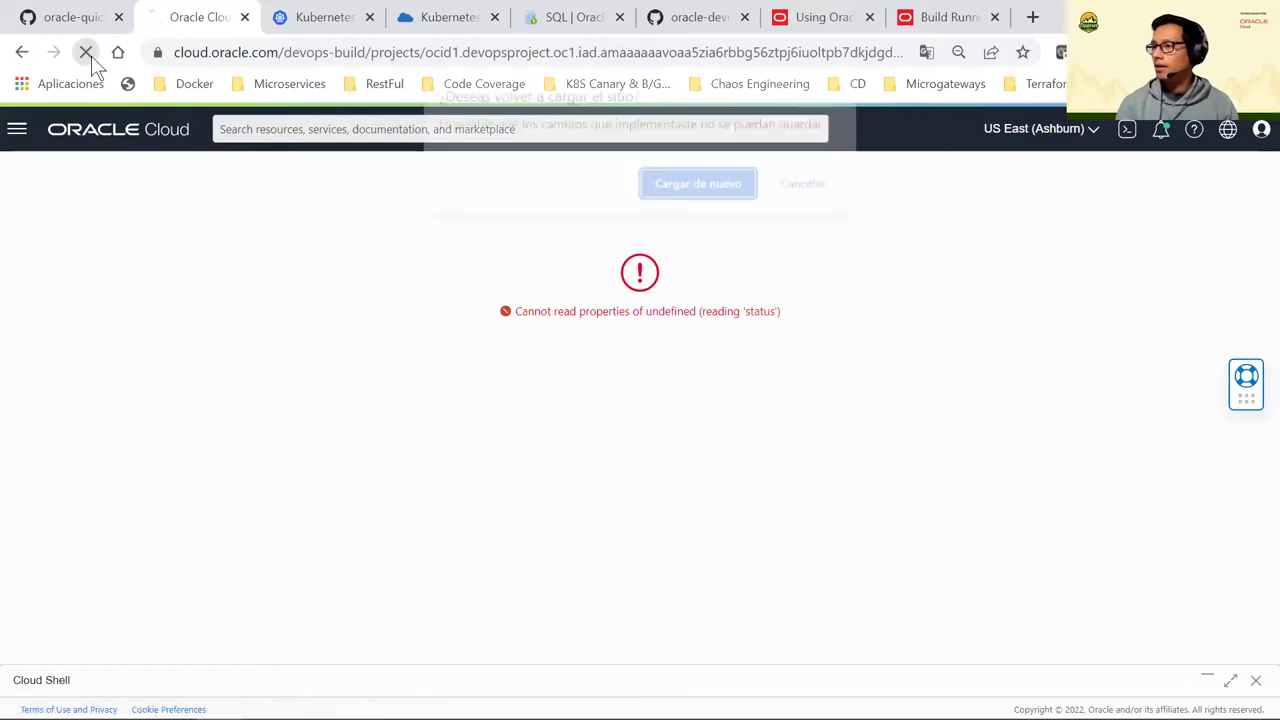
pyautogui.click(697, 188)
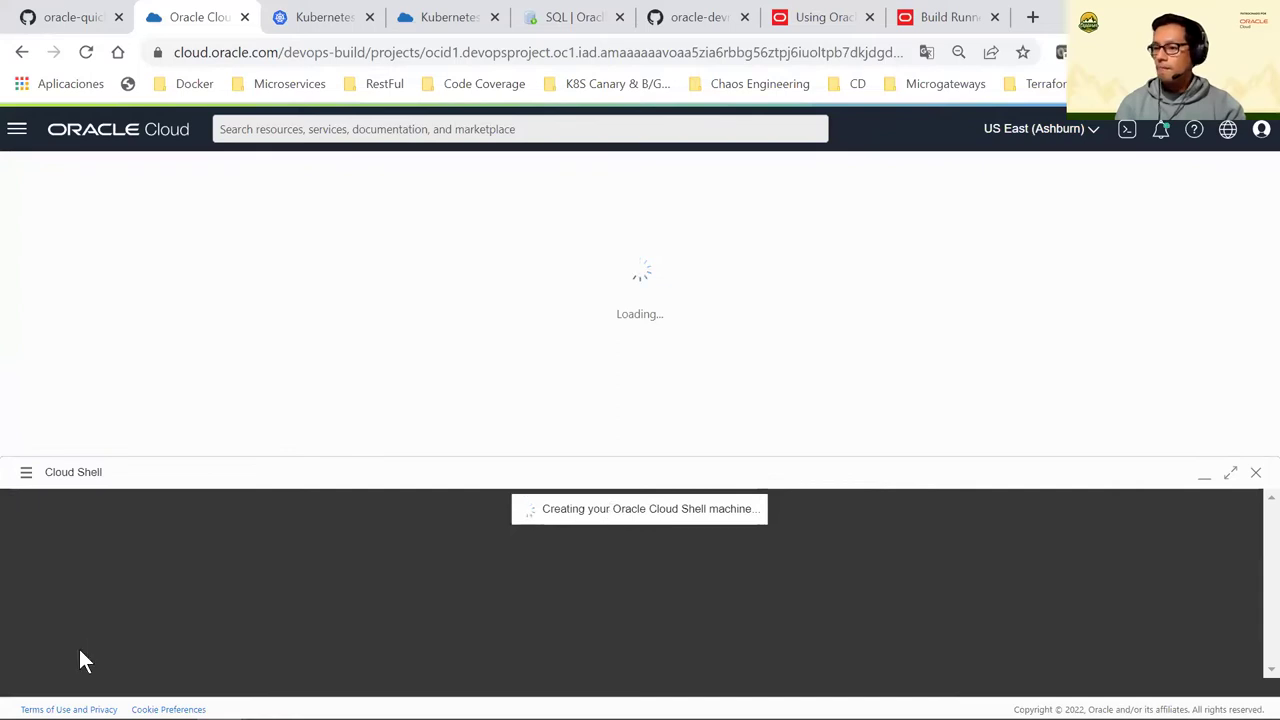
pyautogui.moveTo(483, 689)
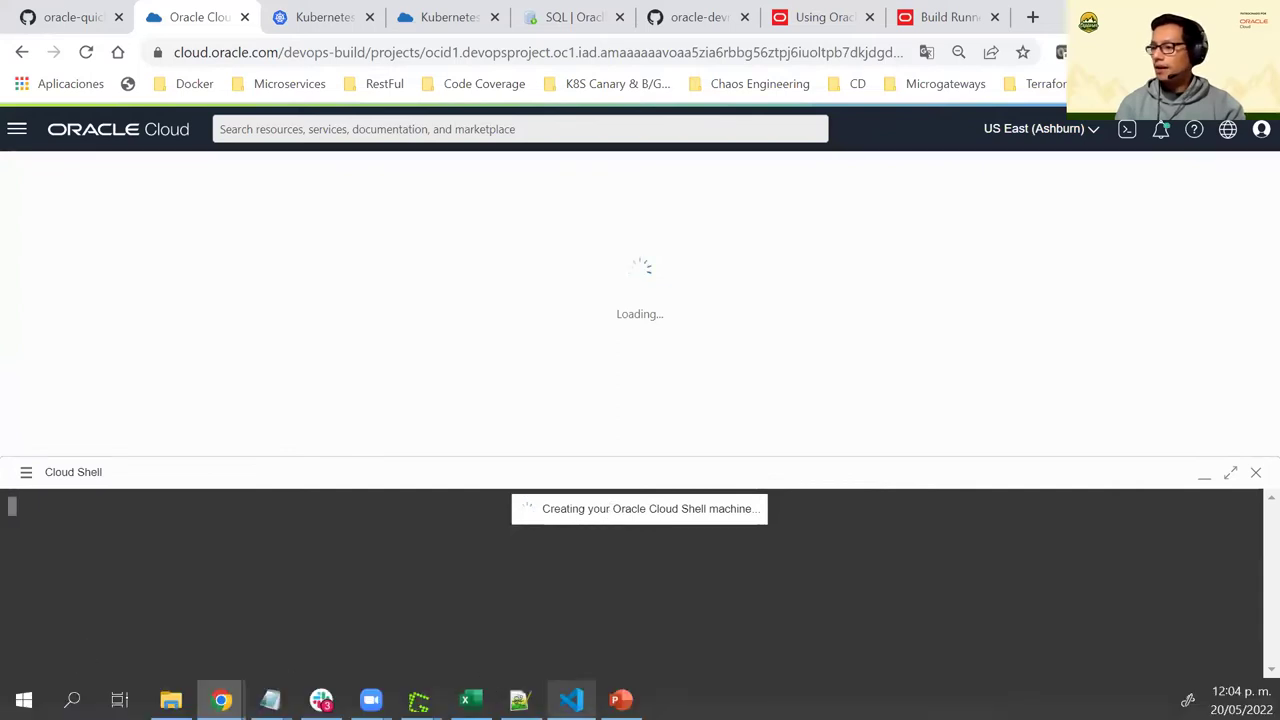
# In VS Code, highlight the ingressRules_yaml and service_yaml output artifacts in build_spec.yaml
pyautogui.hotkey('alt', 'Tab')
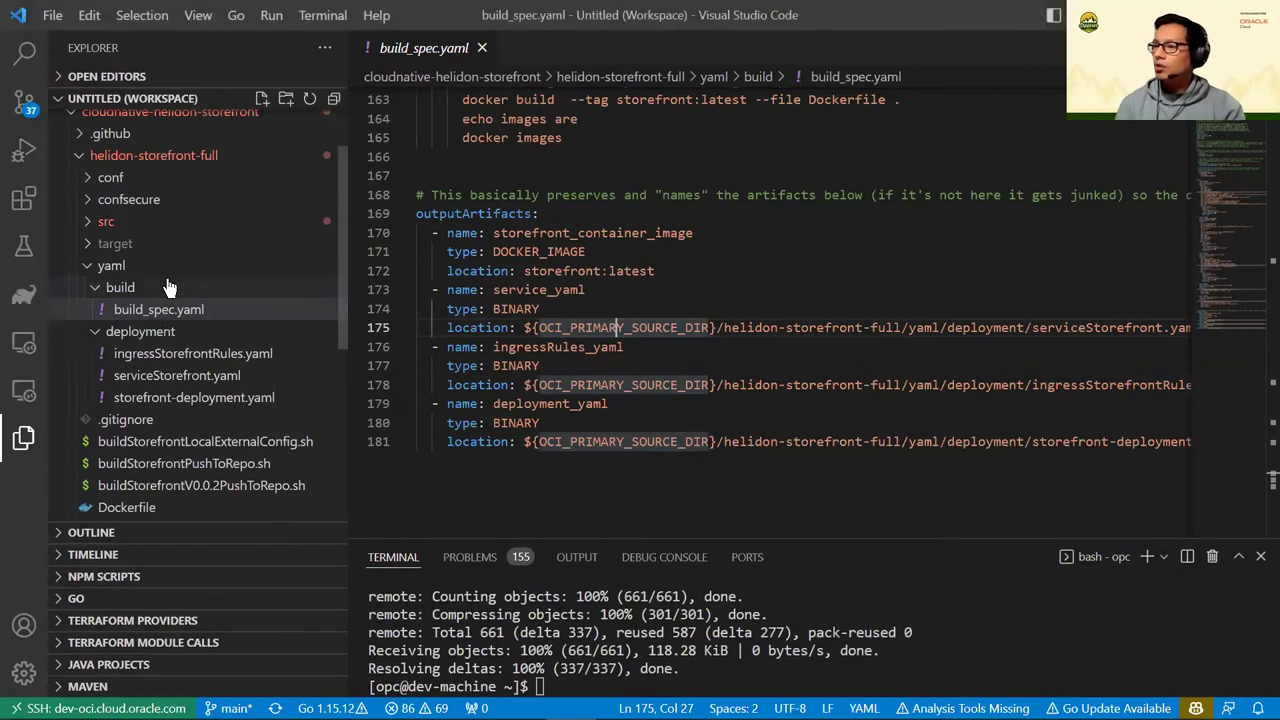
pyautogui.scroll(1, 170, 287)
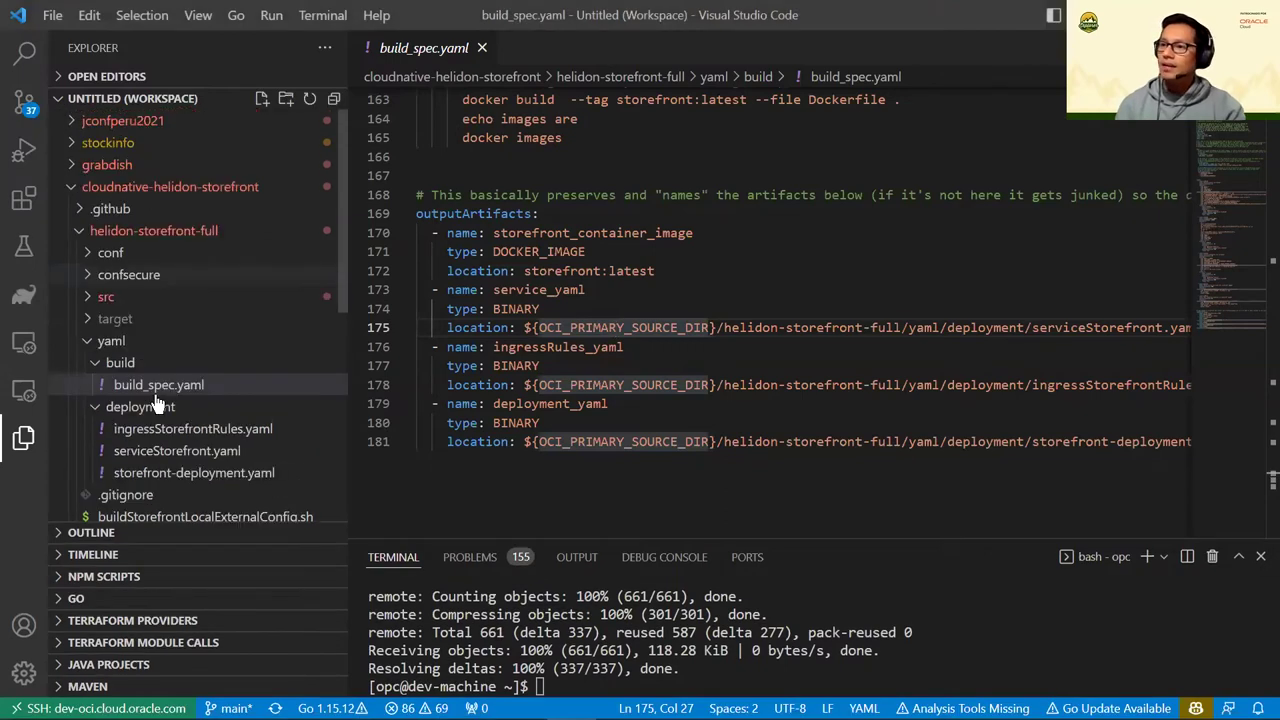
pyautogui.click(578, 270)
pyautogui.scroll(4, 580, 266)
pyautogui.scroll(-4, 627, 481)
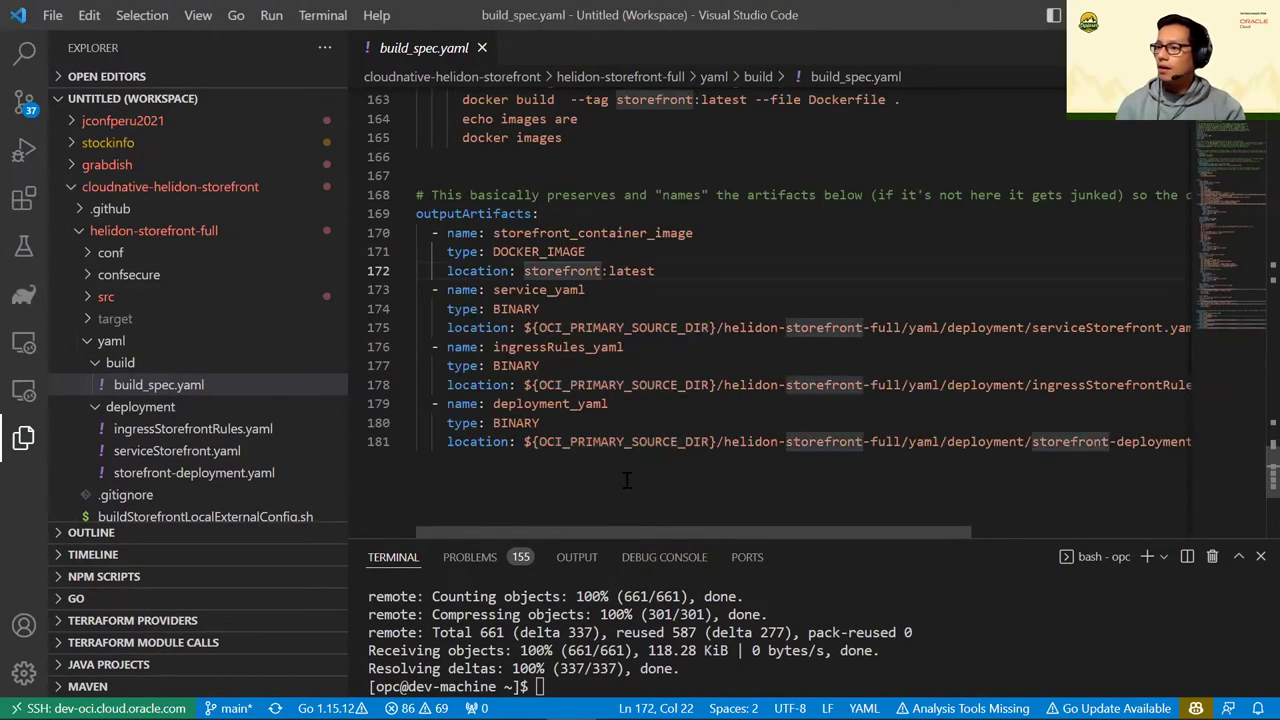
pyautogui.moveTo(800, 537); pyautogui.dragTo(797, 500)
pyautogui.moveTo(792, 403); pyautogui.dragTo(785, 360)
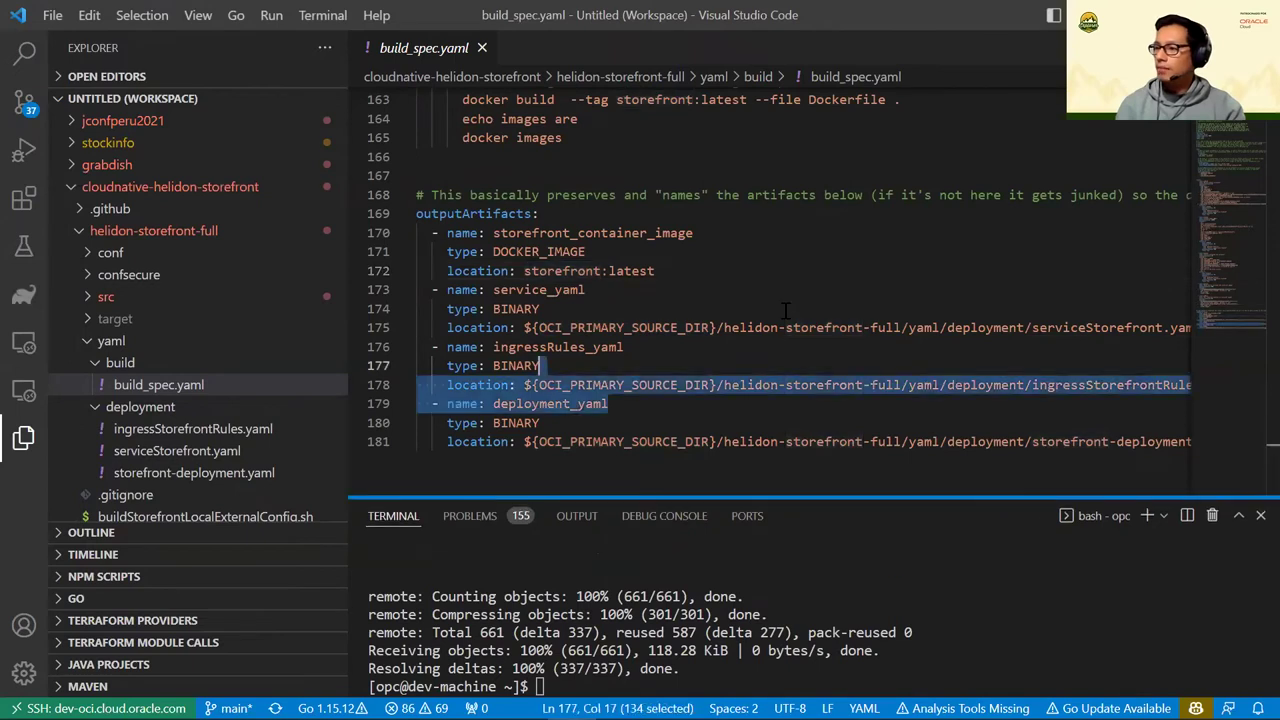
pyautogui.hotkey('shift', 'Up')
pyautogui.hotkey('shift', 'Up')
pyautogui.hotkey('shift', 'Up')
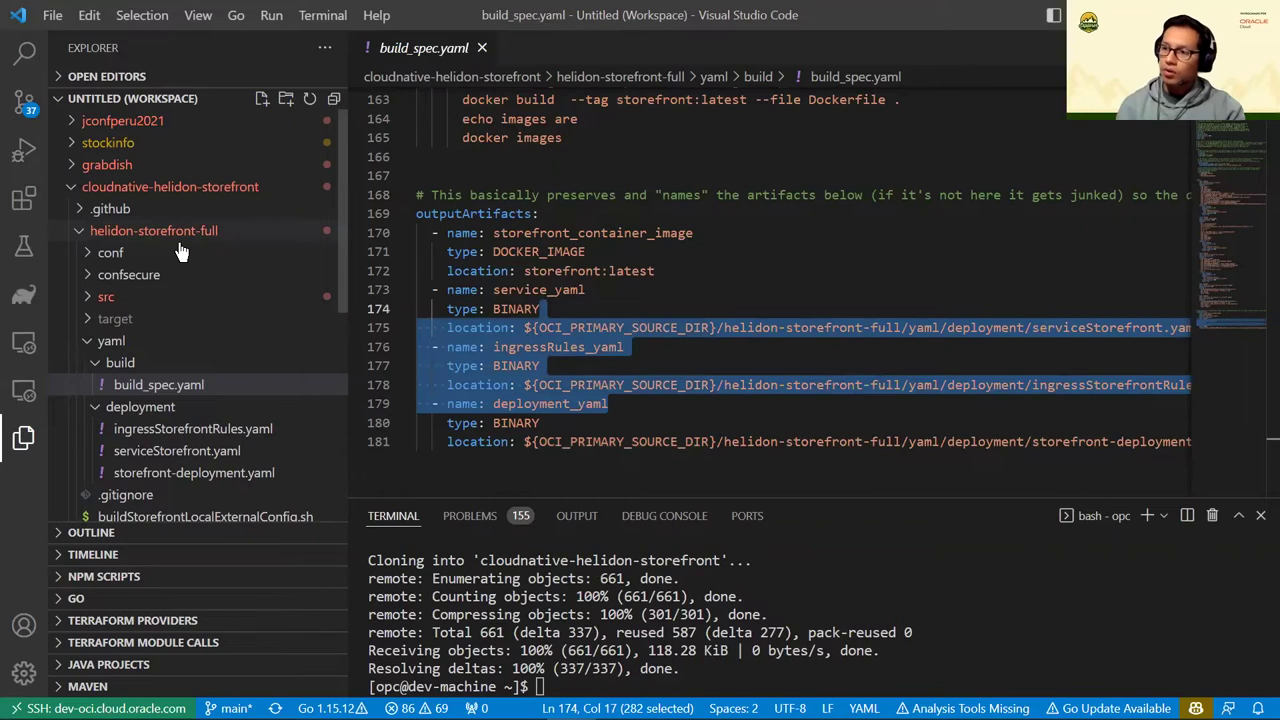
# Toggle the build and deployment folders in Explorer and open ingressStorefrontRules.yaml
pyautogui.click(92, 360)
pyautogui.click(85, 343)
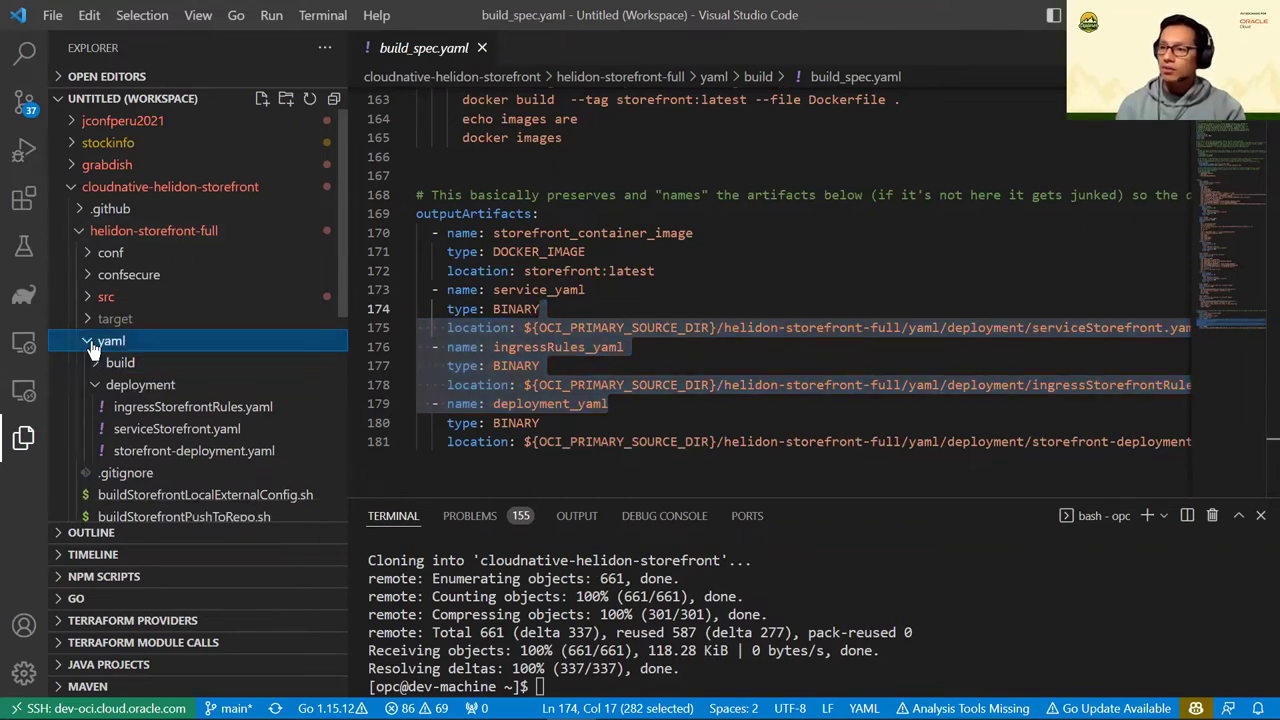
pyautogui.scroll(-1, 88, 335)
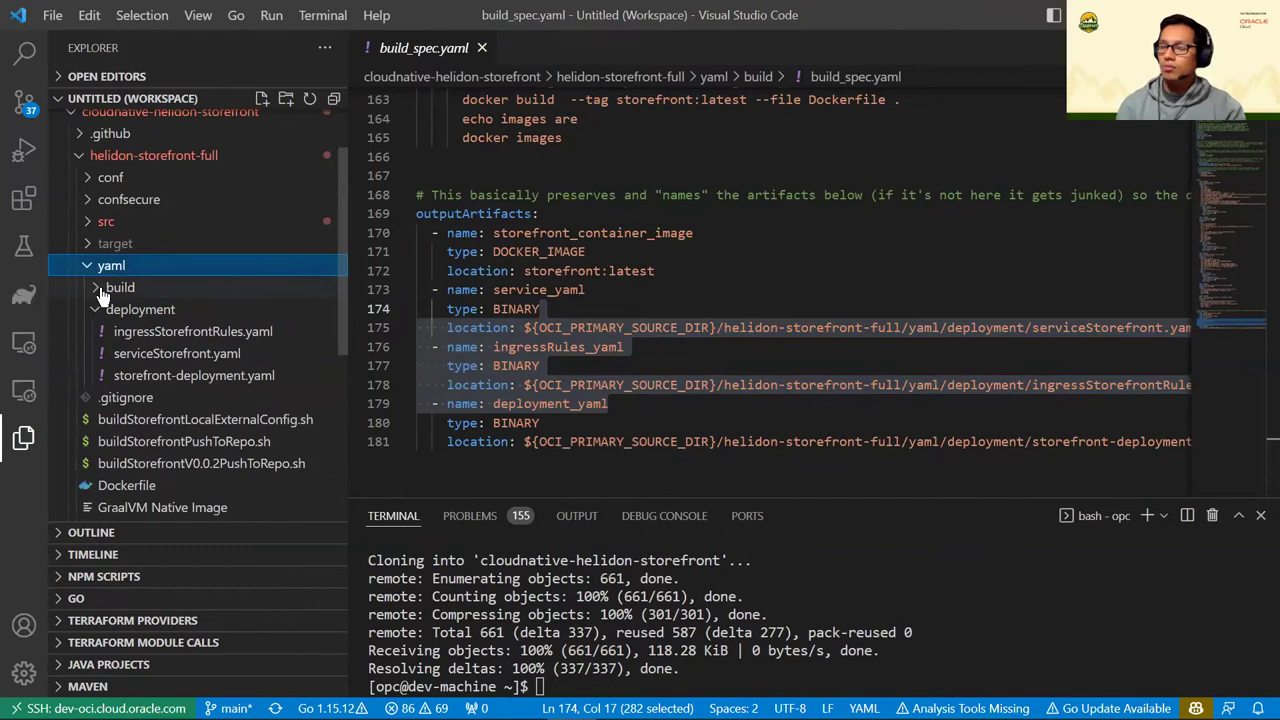
pyautogui.click(95, 310)
pyautogui.press('Up')
pyautogui.press('Right')
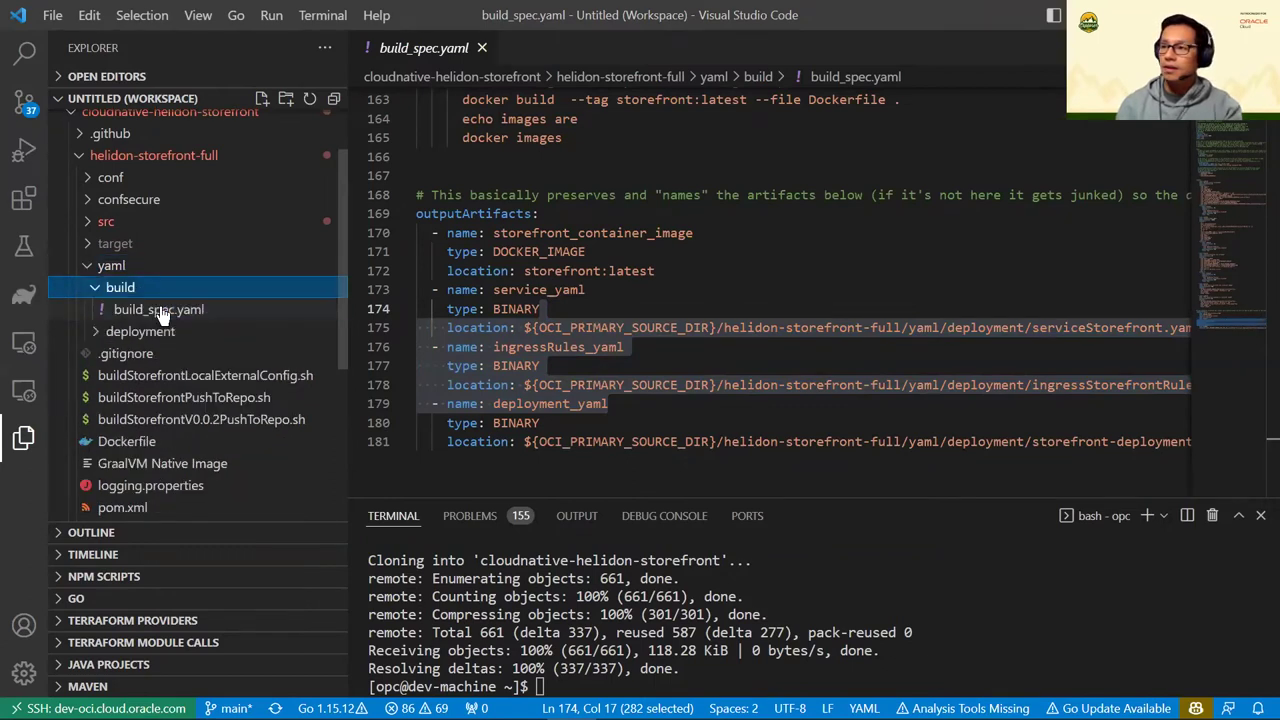
pyautogui.press('Down')
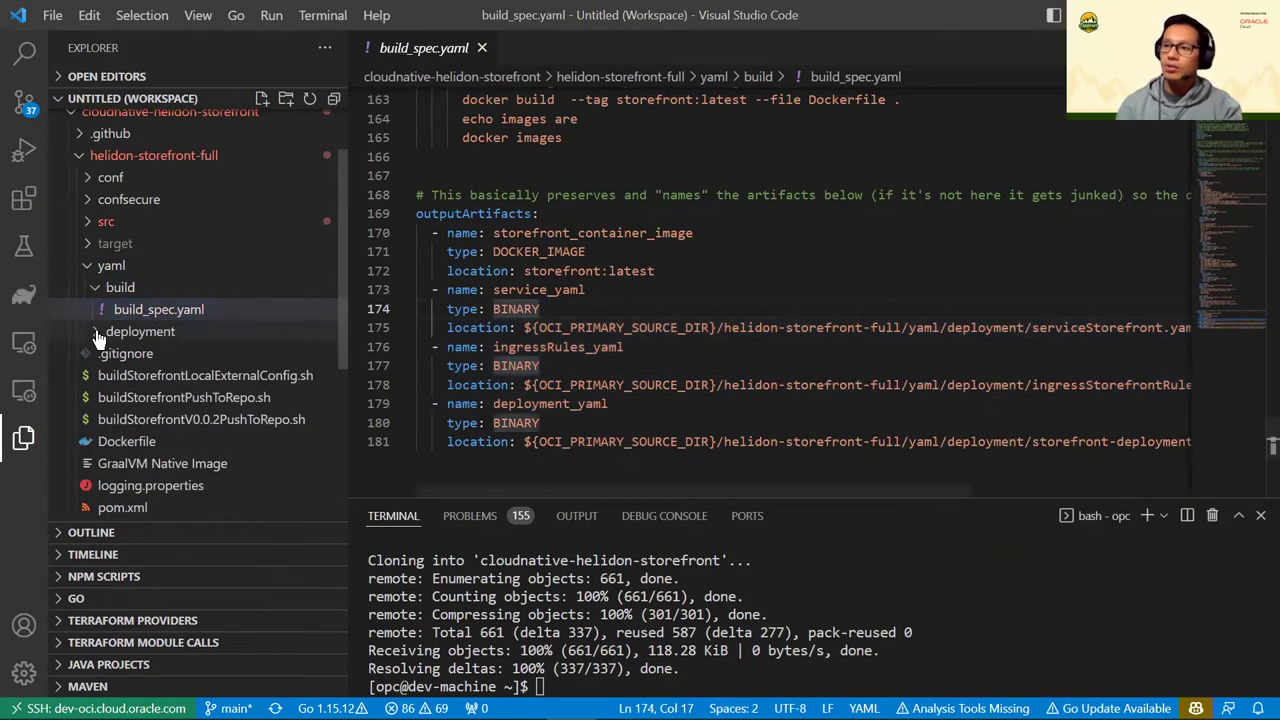
pyautogui.click(103, 331)
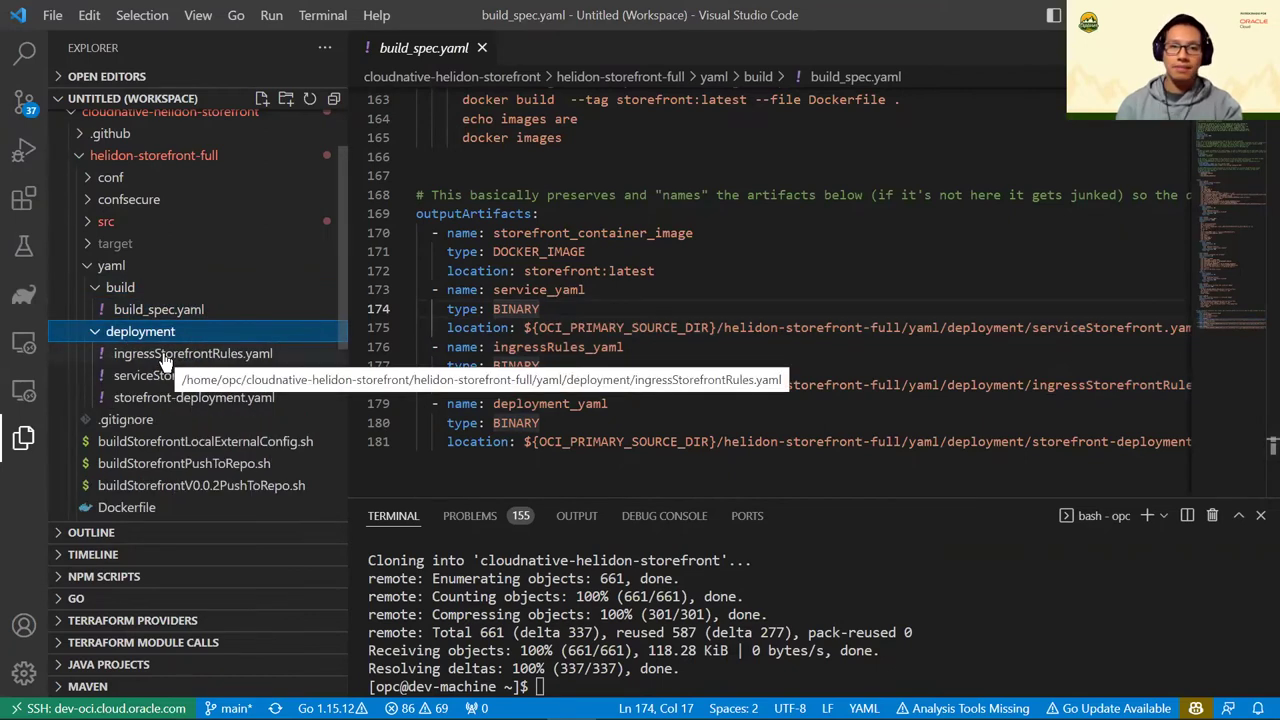
pyautogui.click(165, 356)
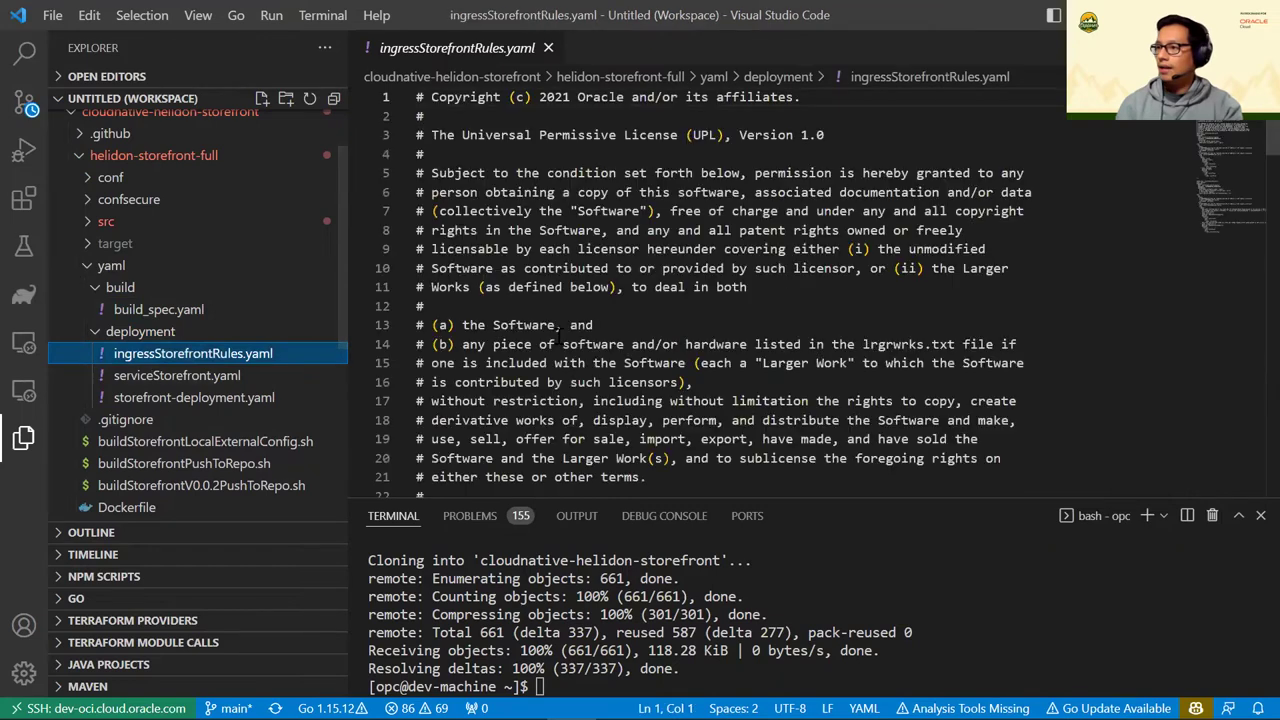
# Open storefront-deployment.yaml and highlight its Deployment kind and storefront name
pyautogui.scroll(-12, 558, 340)
pyautogui.scroll(3, 558, 340)
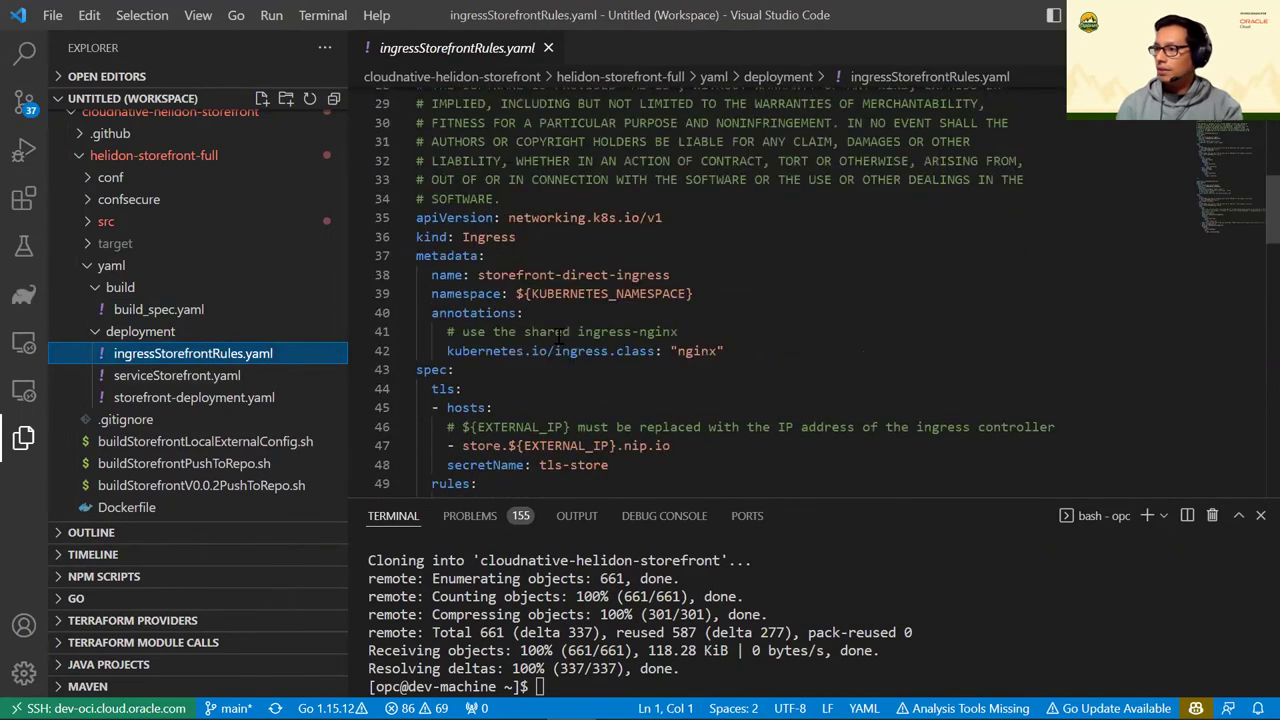
pyautogui.scroll(-1, 558, 340)
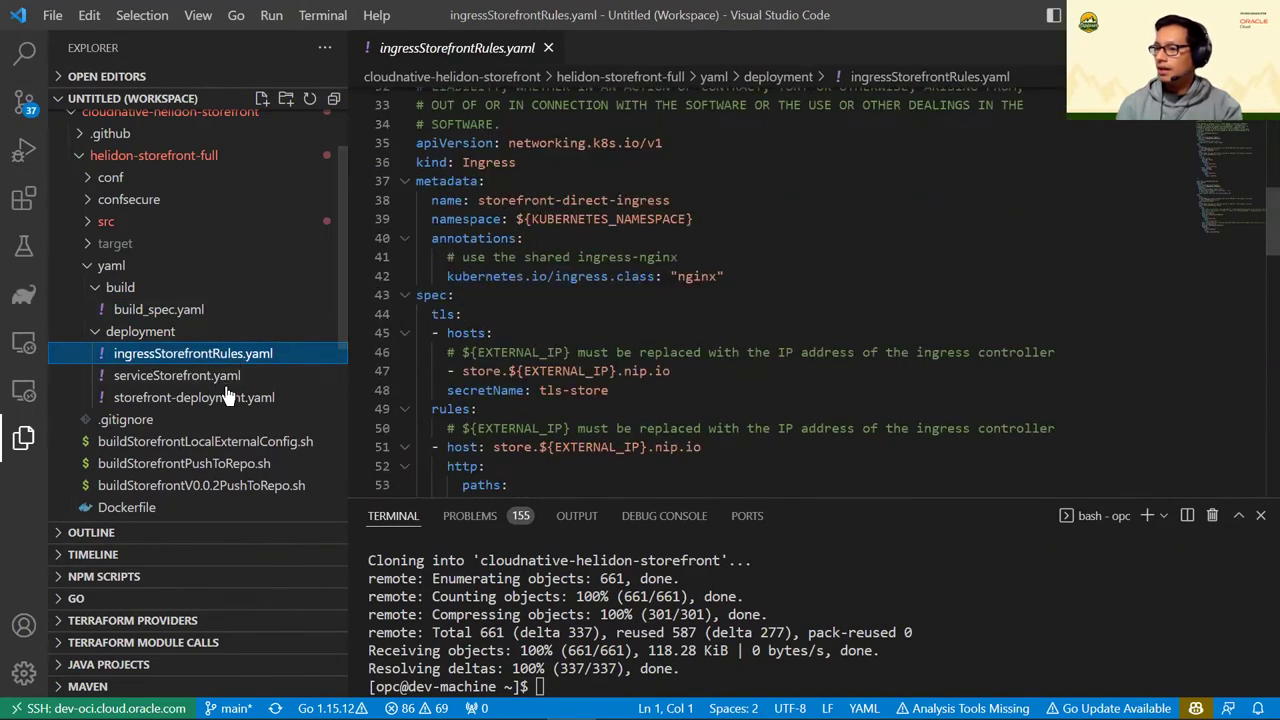
pyautogui.click(198, 397)
pyautogui.scroll(-11, 580, 238)
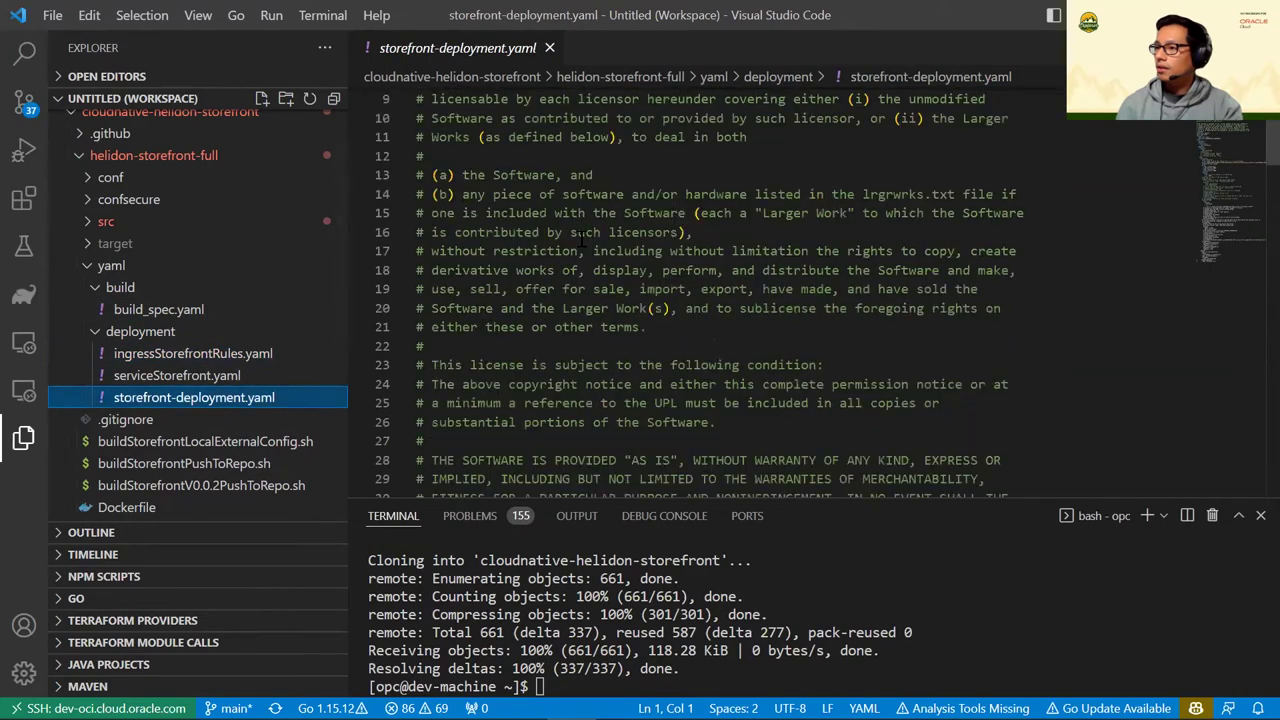
pyautogui.moveTo(479, 162); pyautogui.dragTo(560, 166)
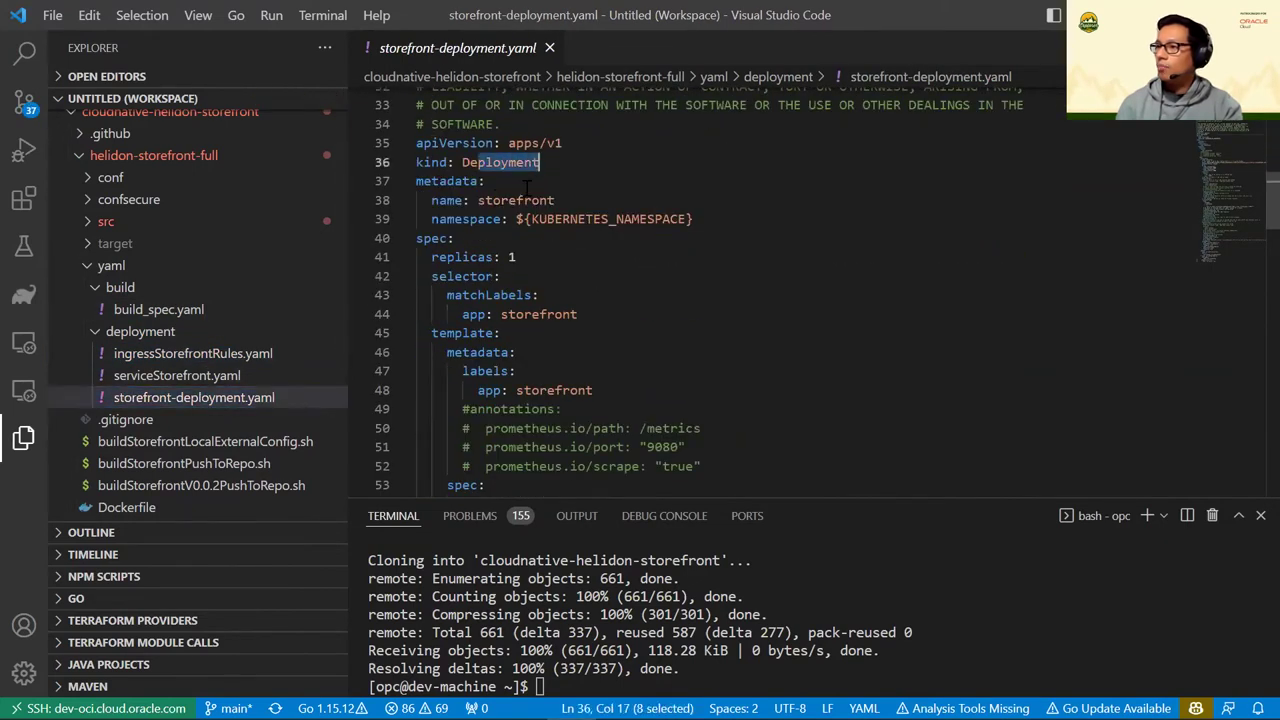
pyautogui.moveTo(493, 200); pyautogui.dragTo(558, 201)
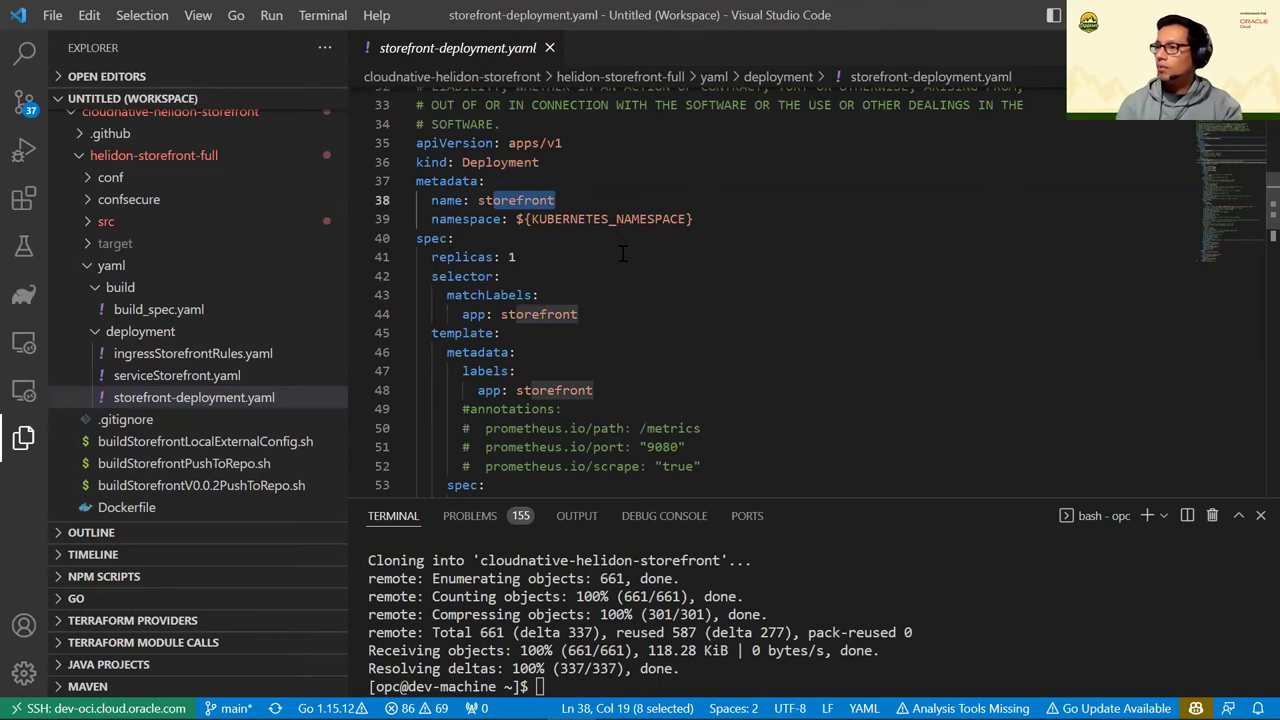
# Highlight the image path's registry variables and the comment about matching artifact details
pyautogui.scroll(-3, 590, 214)
pyautogui.scroll(4, 600, 240)
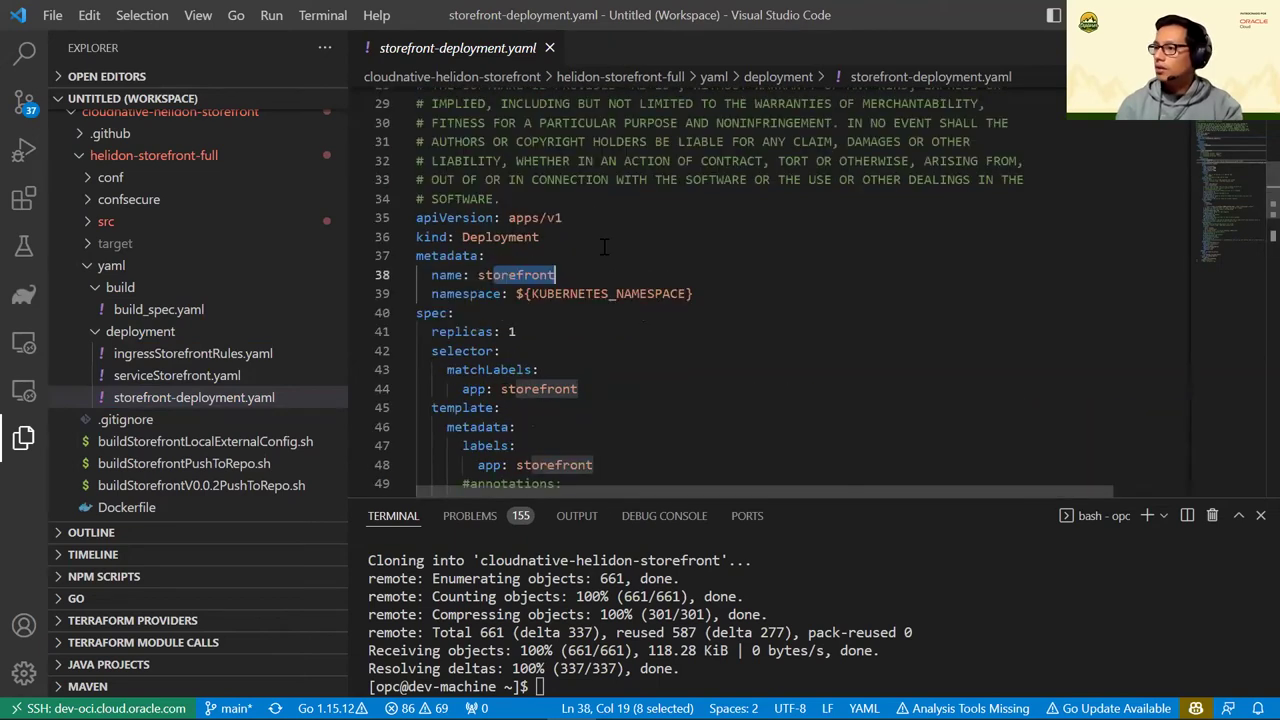
pyautogui.scroll(-4, 604, 247)
pyautogui.scroll(-1, 560, 340)
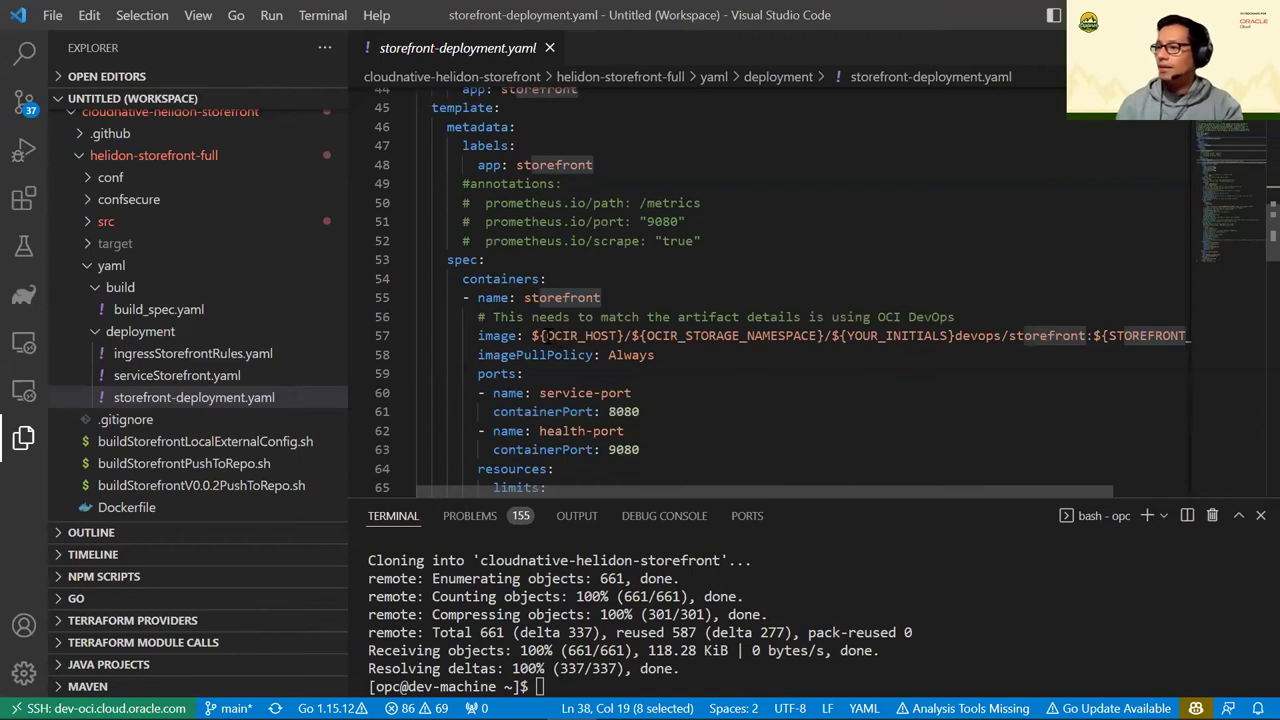
pyautogui.moveTo(546, 336); pyautogui.dragTo(940, 336)
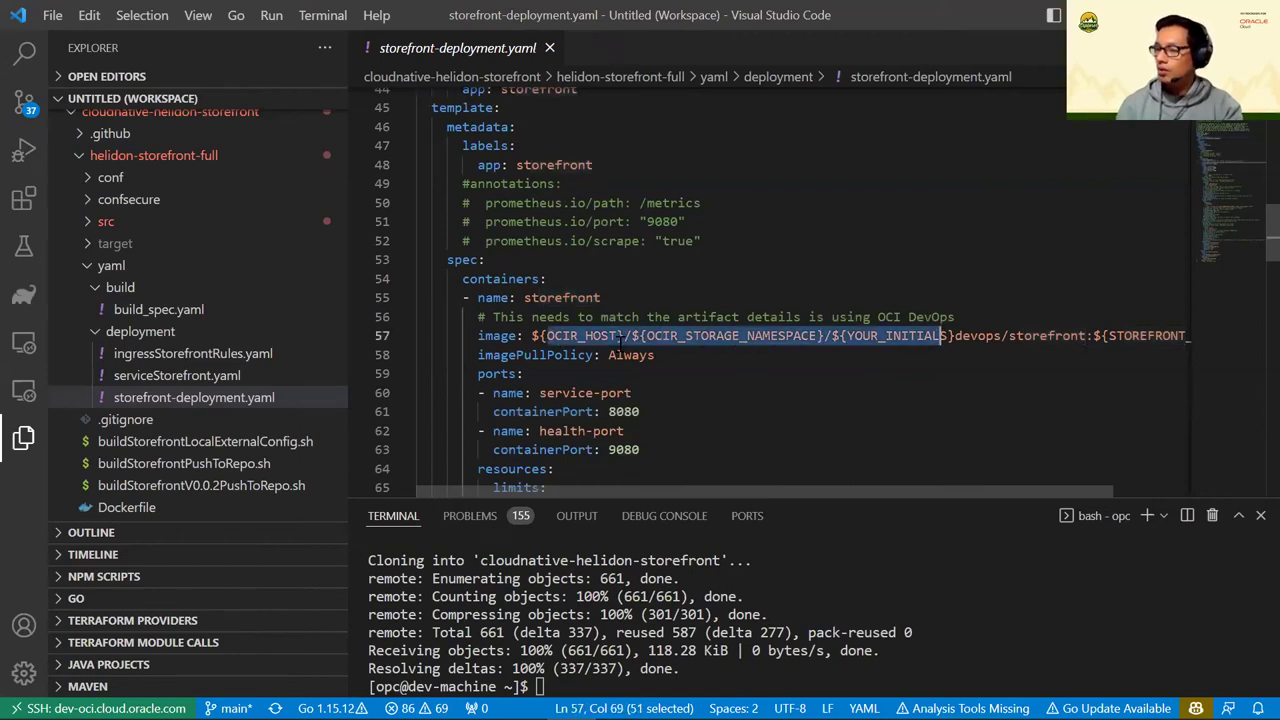
pyautogui.keyDown('shift'); pyautogui.click(833, 317); pyautogui.keyUp('shift')
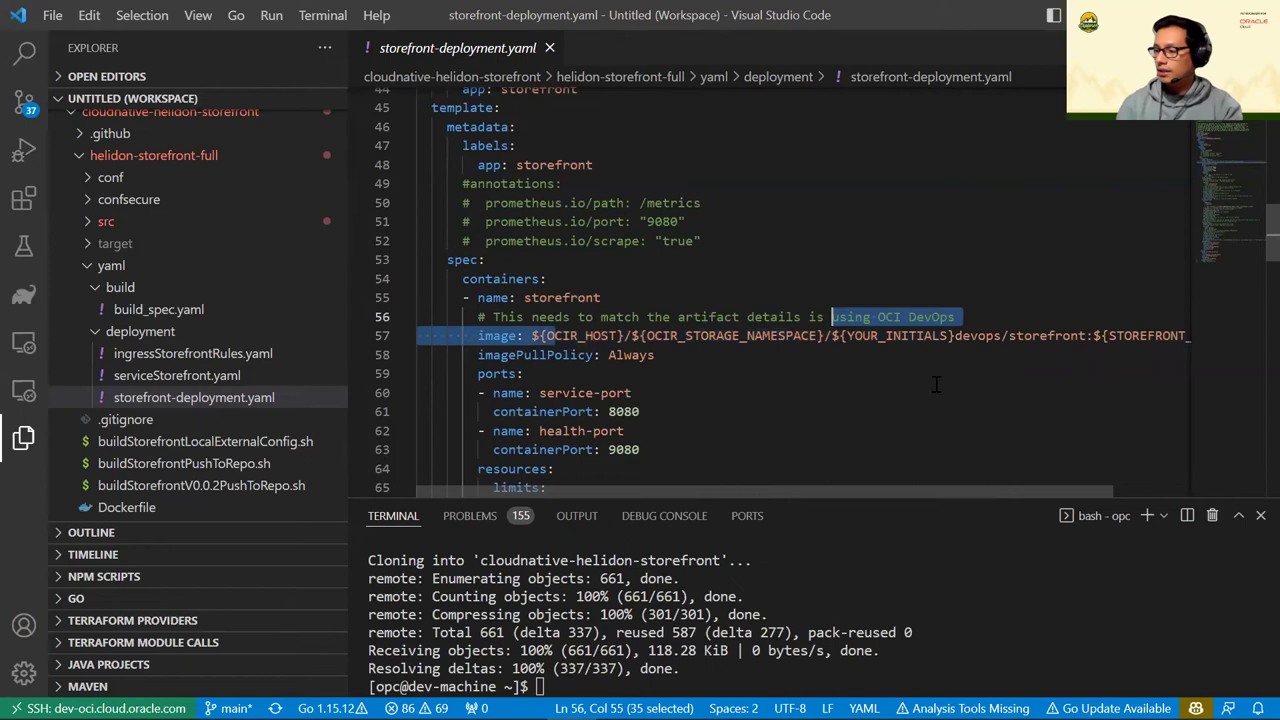
pyautogui.hotkey('shift', 'Down')
pyautogui.hotkey('shift', 'Right')
pyautogui.hotkey('shift', 'Right')
pyautogui.hotkey('shift', 'Right')
pyautogui.hotkey('shift', 'Right')
pyautogui.hscroll(1, 999, 481)
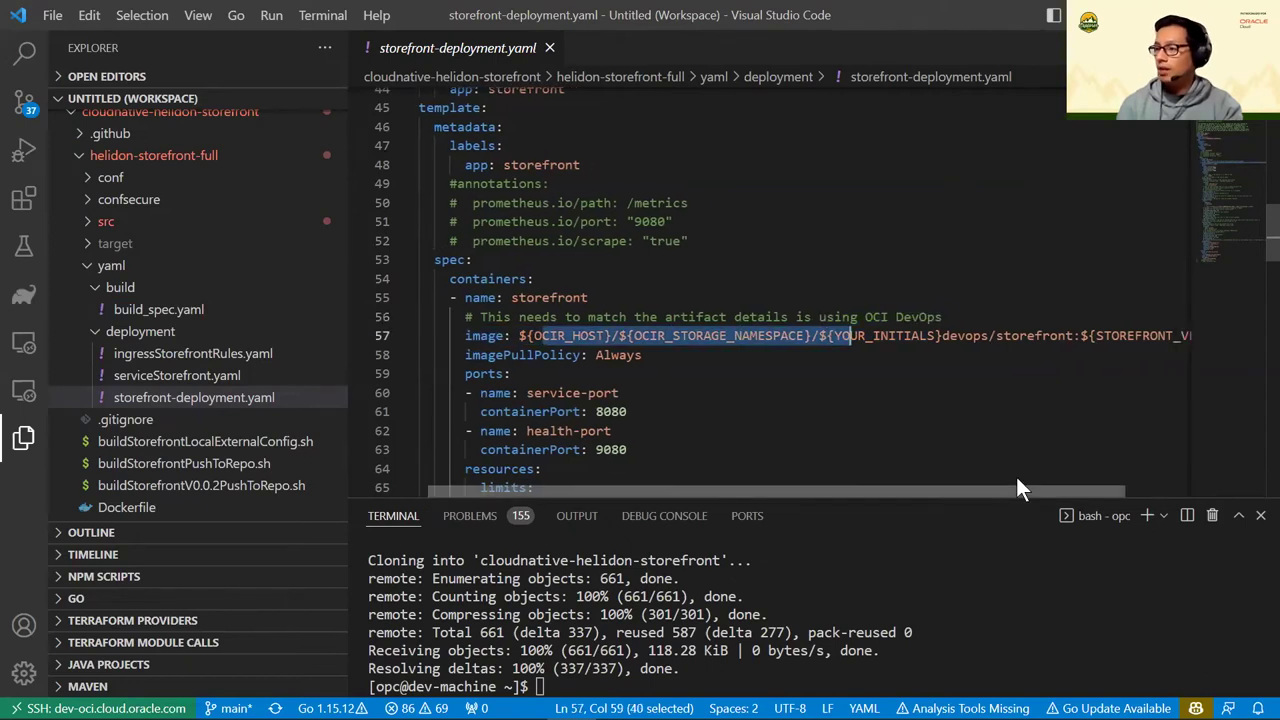
pyautogui.hscroll(-1, 911, 481)
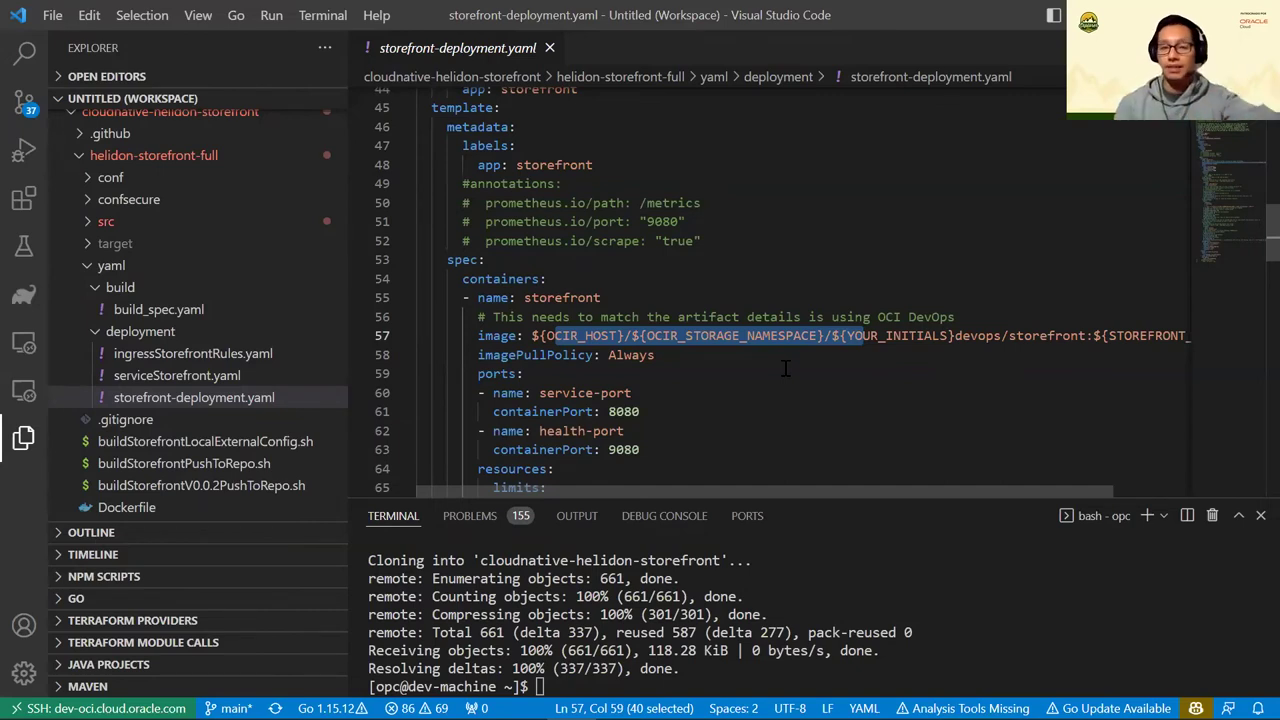
pyautogui.scroll(-8, 709, 397)
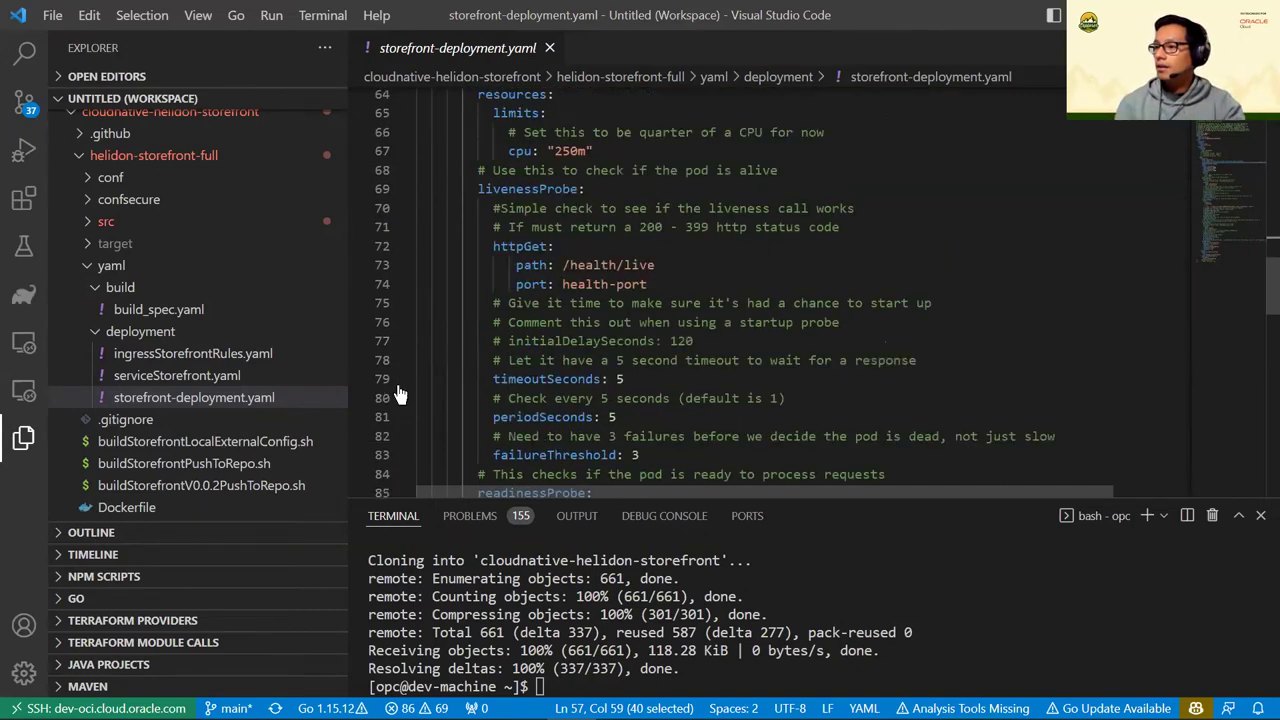
# Open serviceStorefront.yaml, then build_spec.yaml to view its output artifacts
pyautogui.click(176, 377)
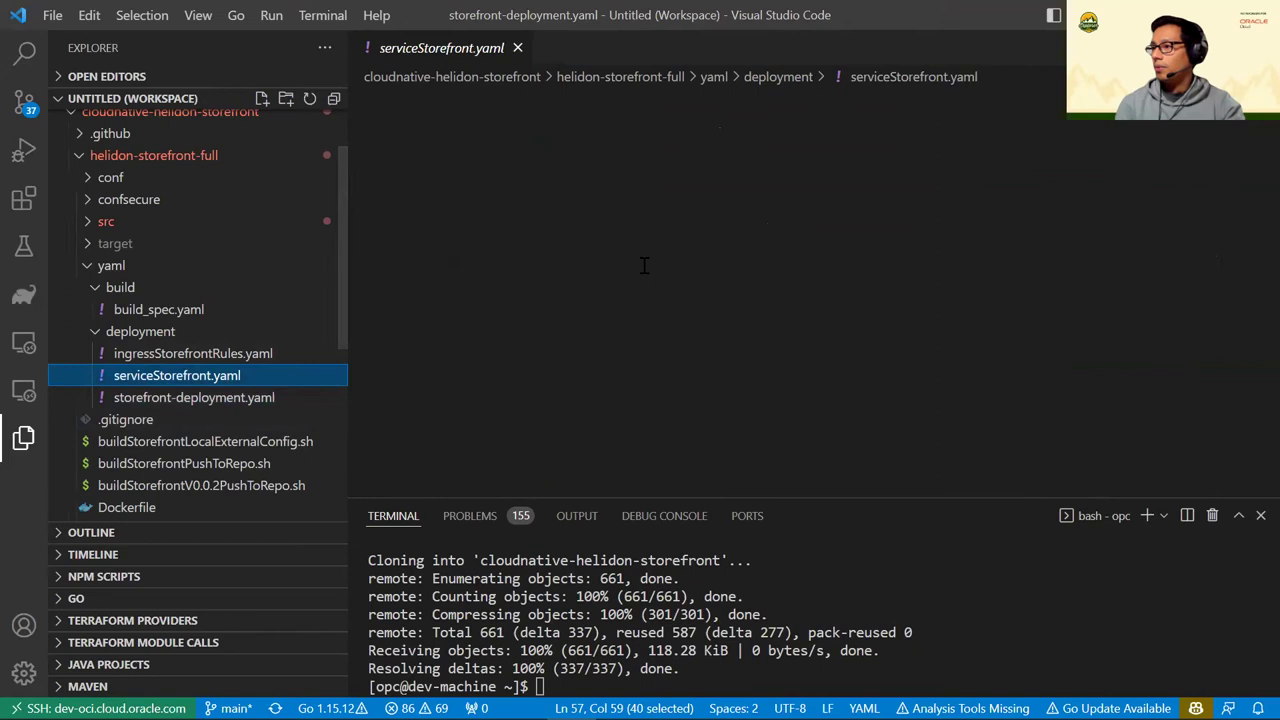
pyautogui.scroll(-10, 619, 297)
pyautogui.scroll(1, 619, 300)
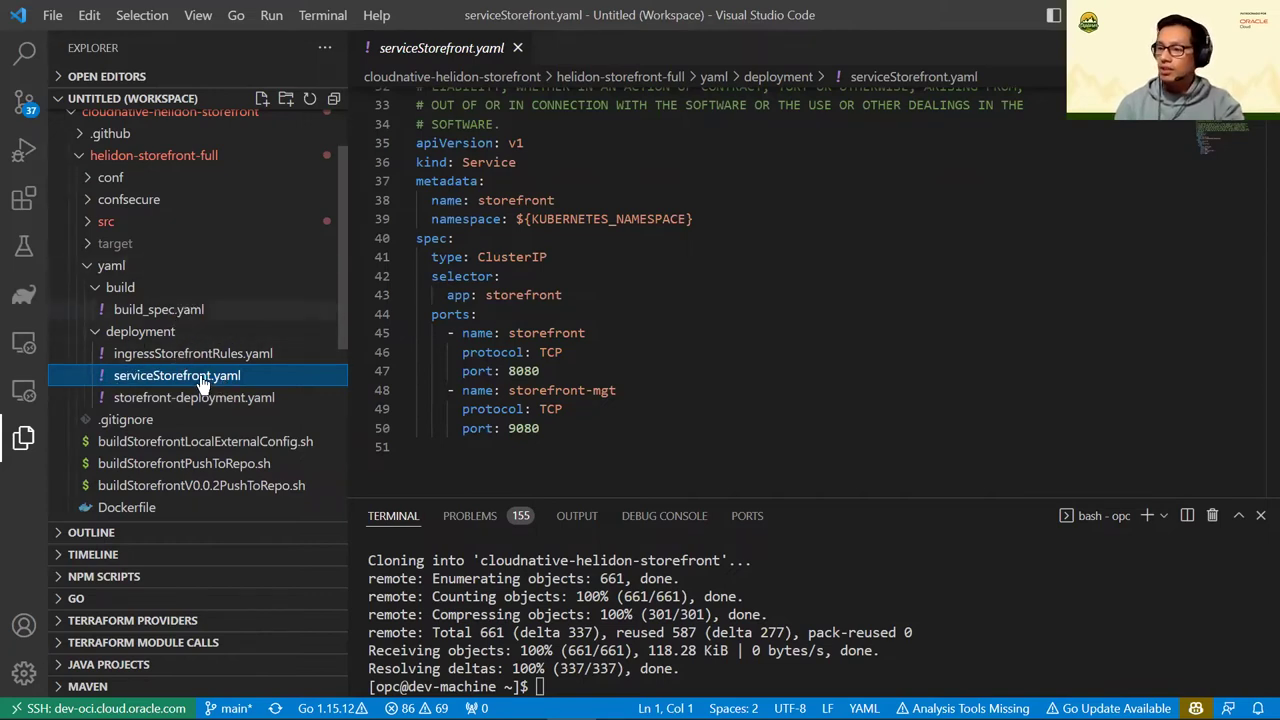
pyautogui.click(150, 310)
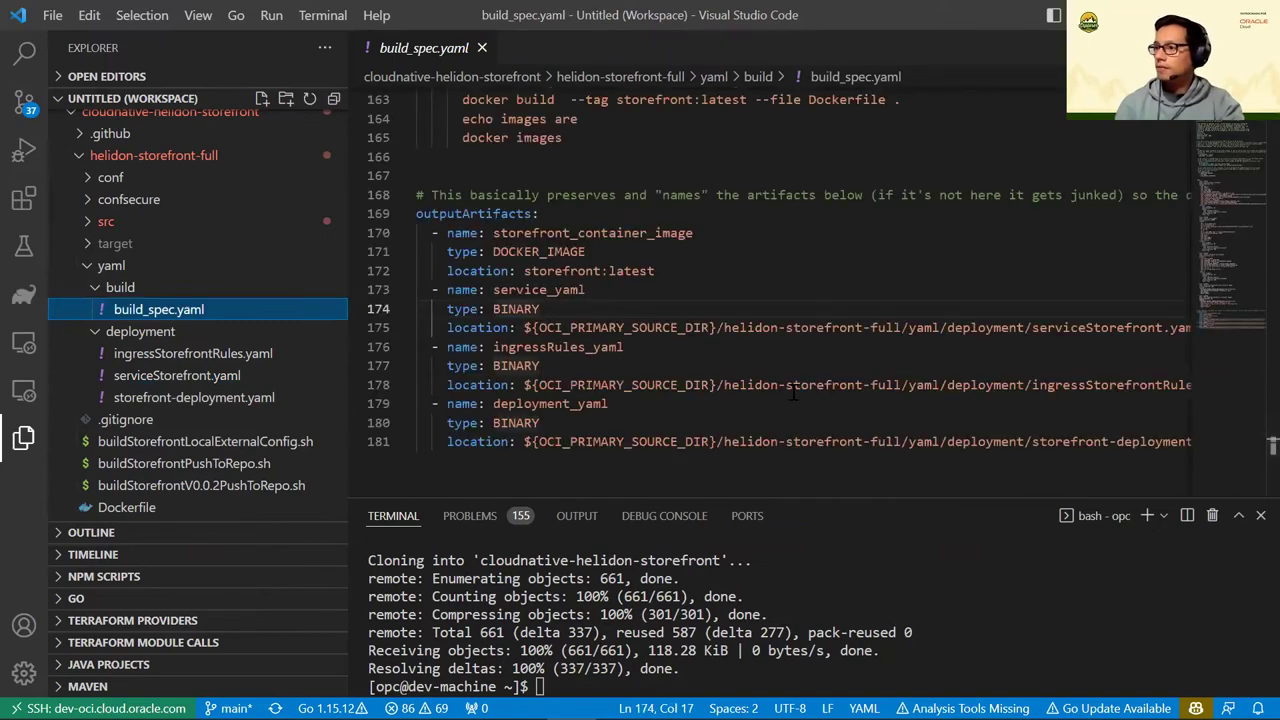
pyautogui.hotkey('alt', 'Tab')
# Collapse Cloud Shell and open the BuildStoreFront pipeline with its diagram enlarged
pyautogui.click(1207, 473)
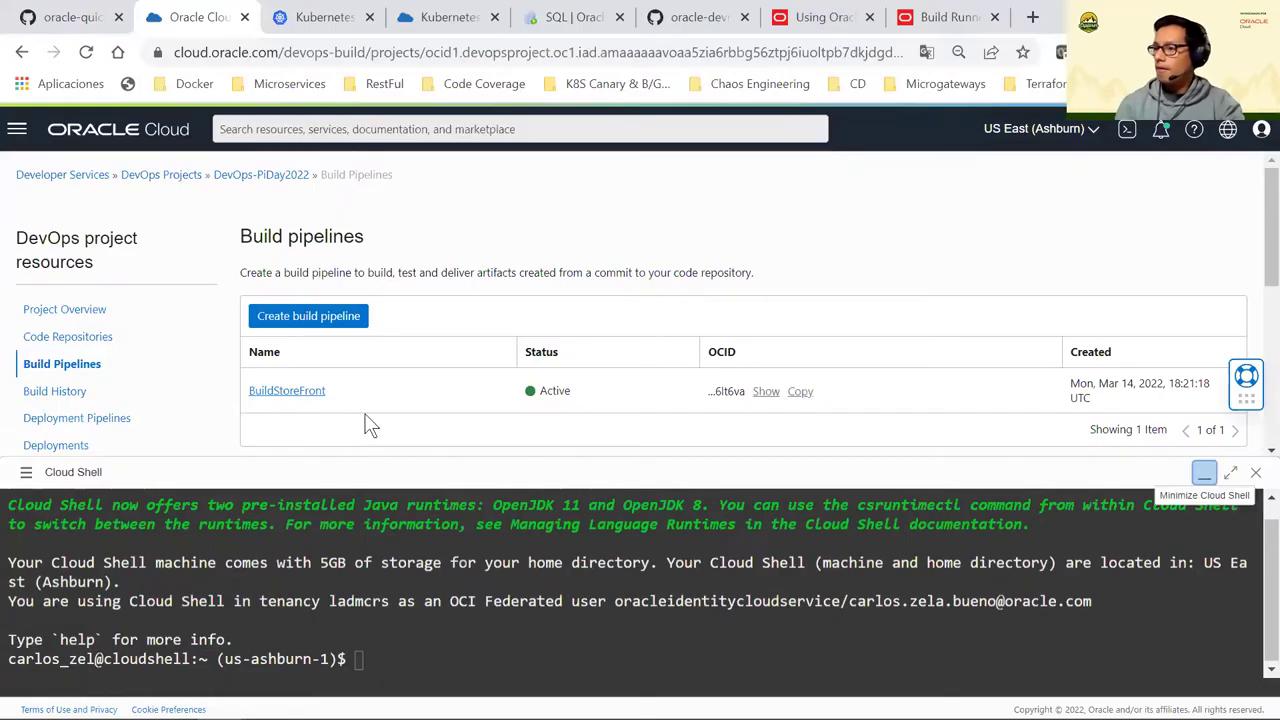
pyautogui.click(298, 394)
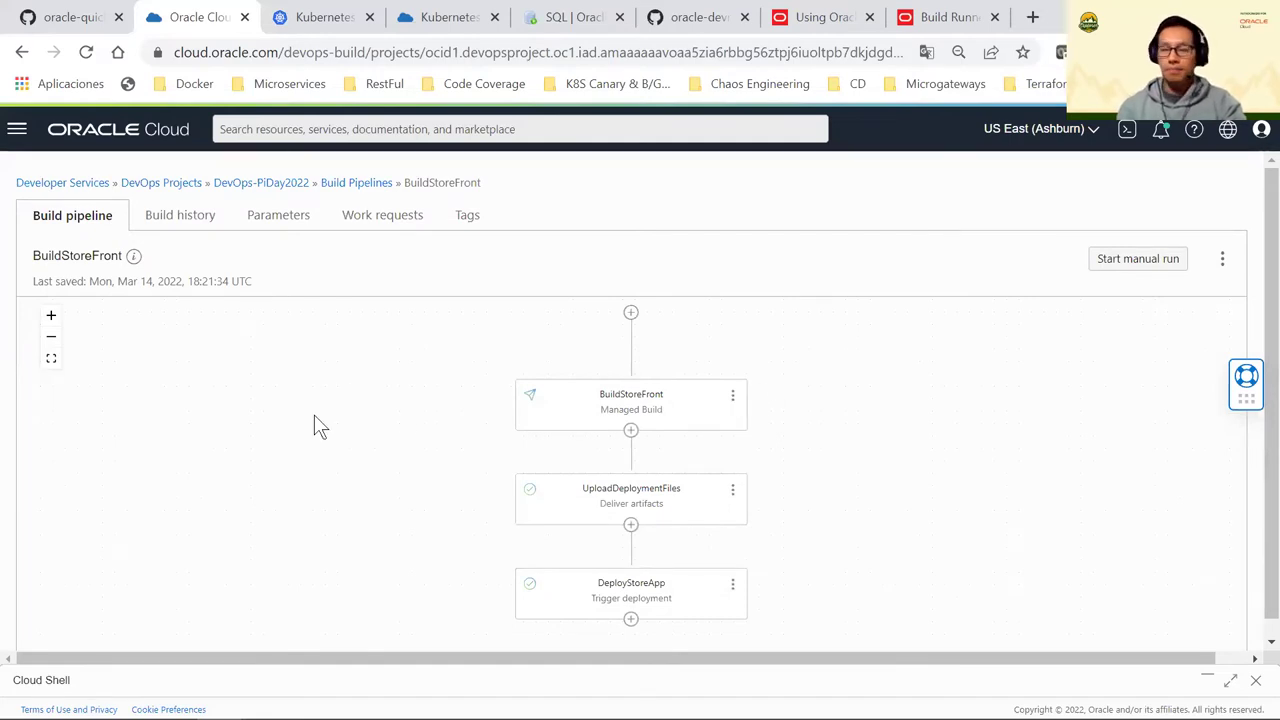
pyautogui.click(55, 317)
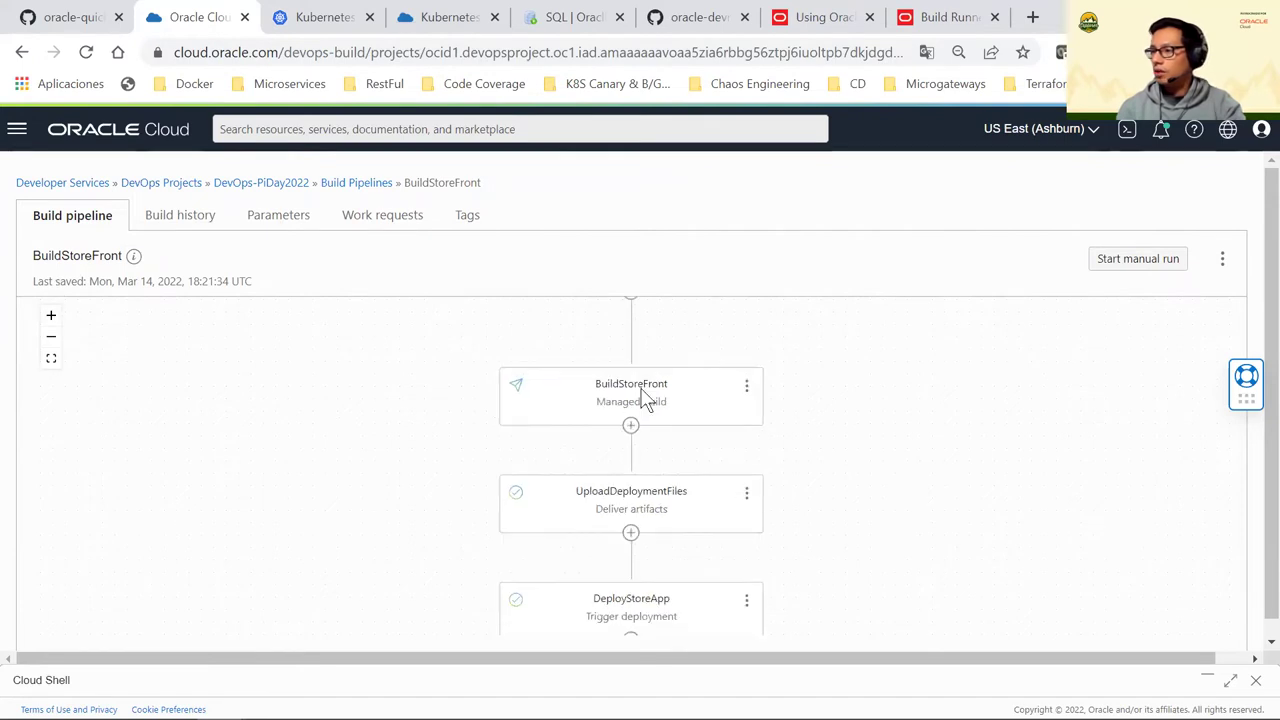
pyautogui.scroll(1, 677, 405)
pyautogui.scroll(-1, 677, 405)
# View the BuildStoreFront stage details and editor, then cancel without changes
pyautogui.click(747, 389)
pyautogui.click(792, 404)
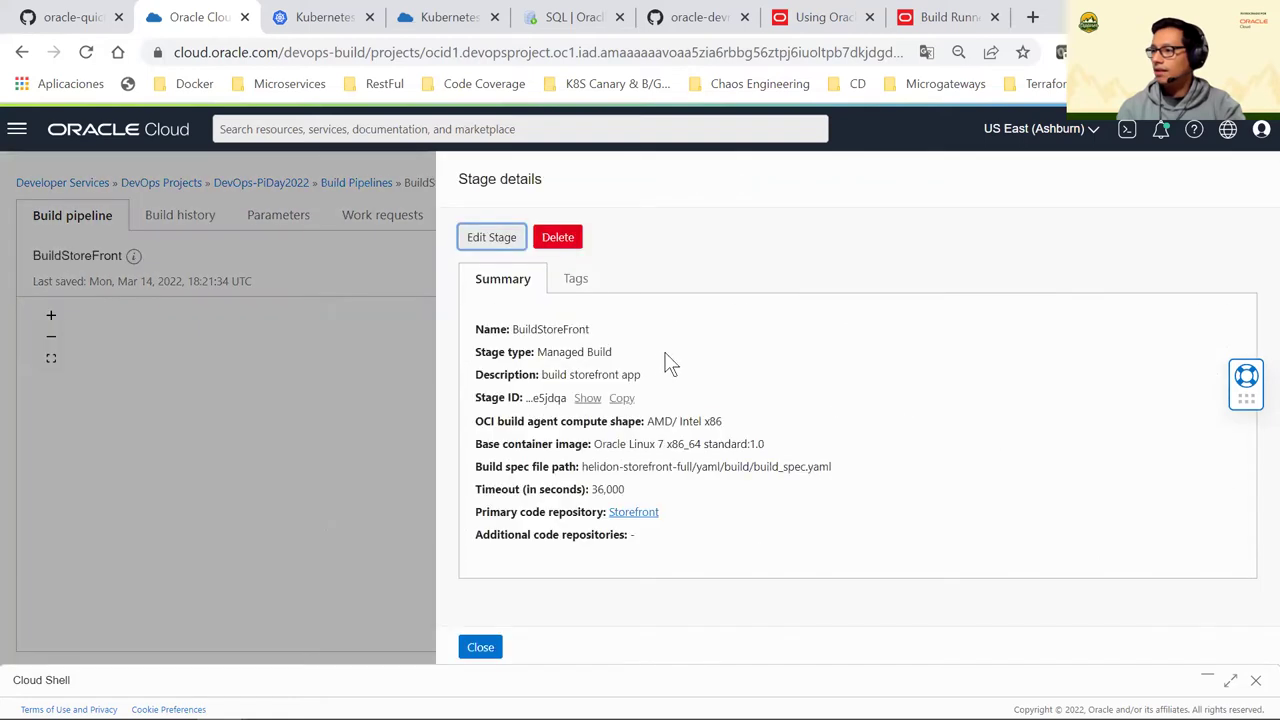
pyautogui.click(495, 240)
pyautogui.scroll(-2, 705, 275)
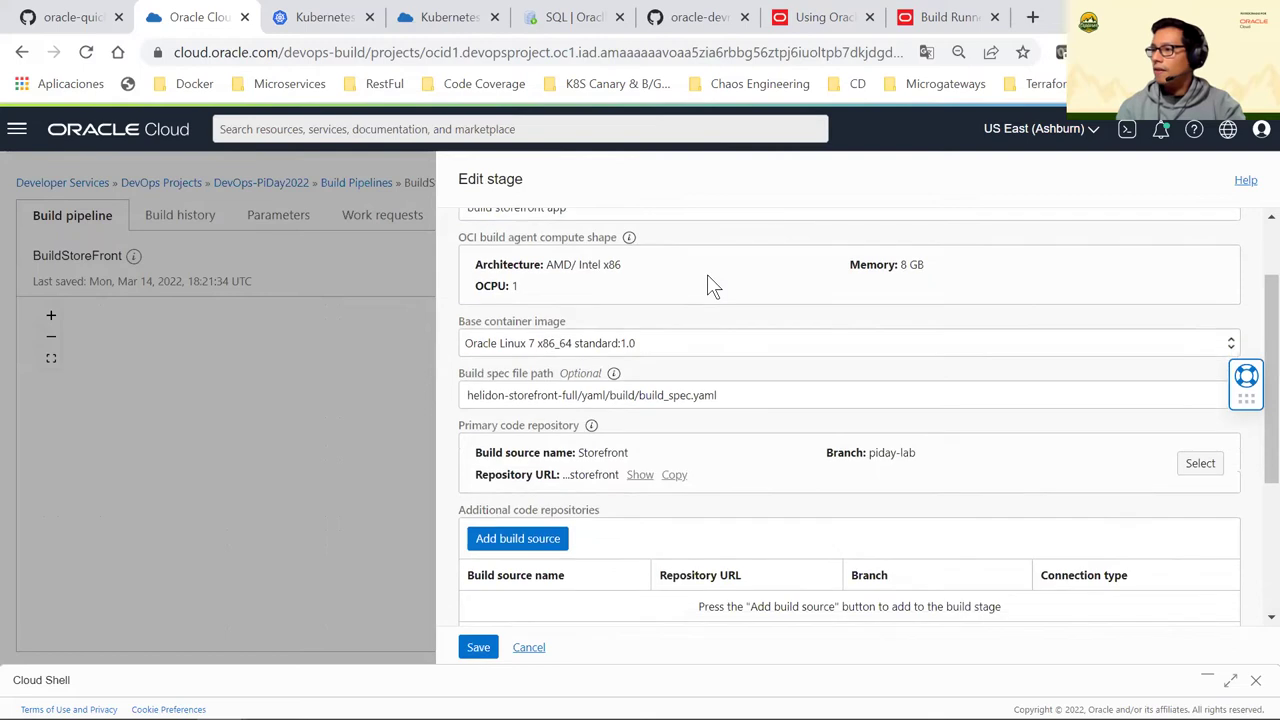
pyautogui.scroll(2, 707, 274)
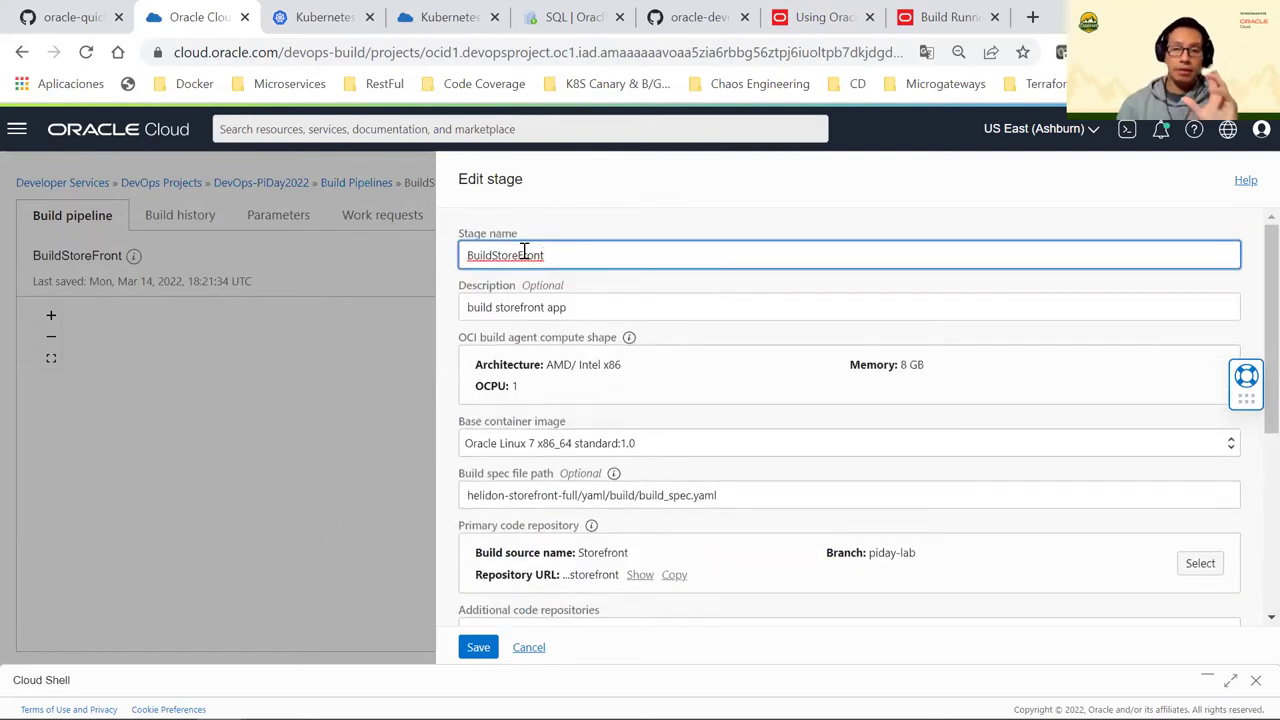
pyautogui.click(528, 649)
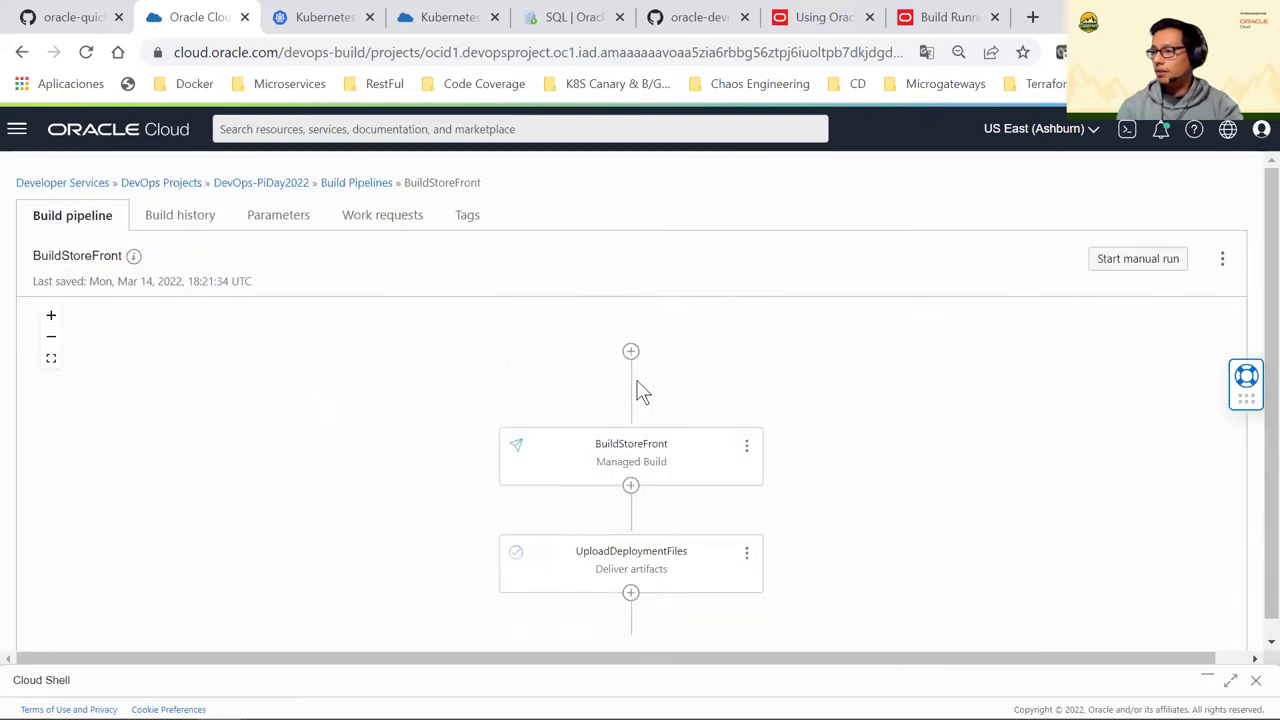
pyautogui.click(631, 352)
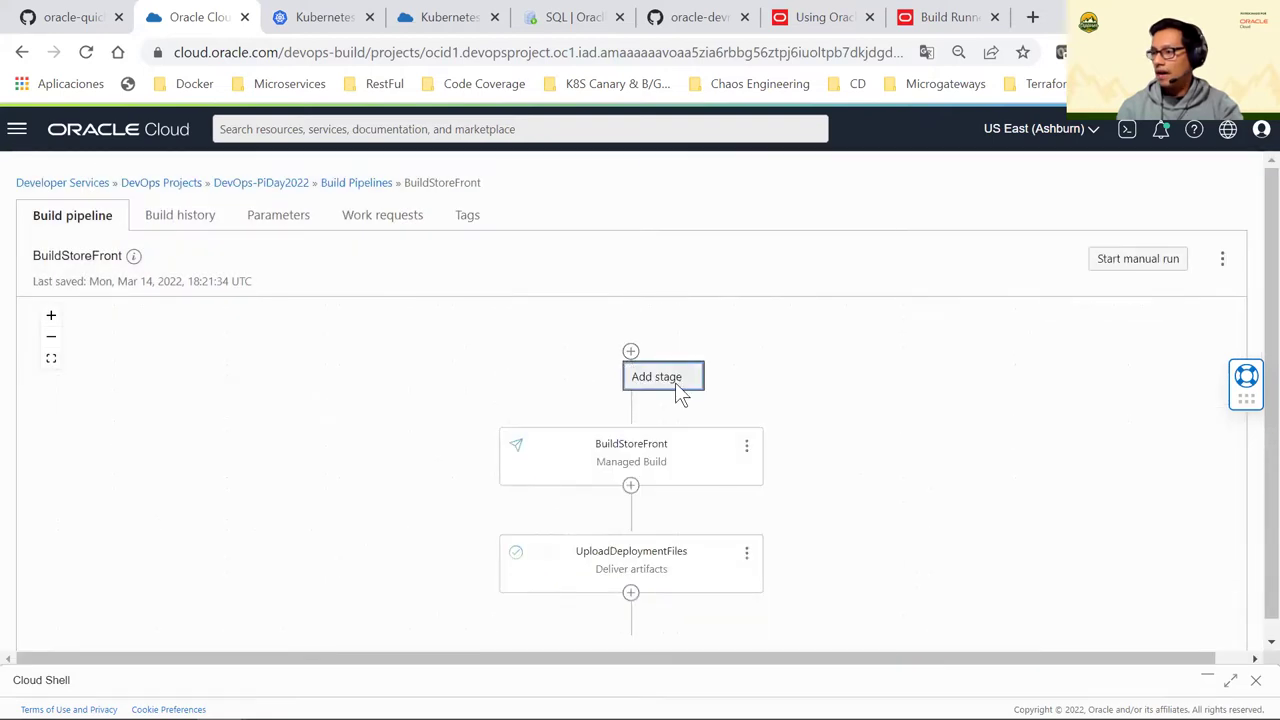
# Add a Managed Build stage named BuildStoreFront
pyautogui.click(674, 385)
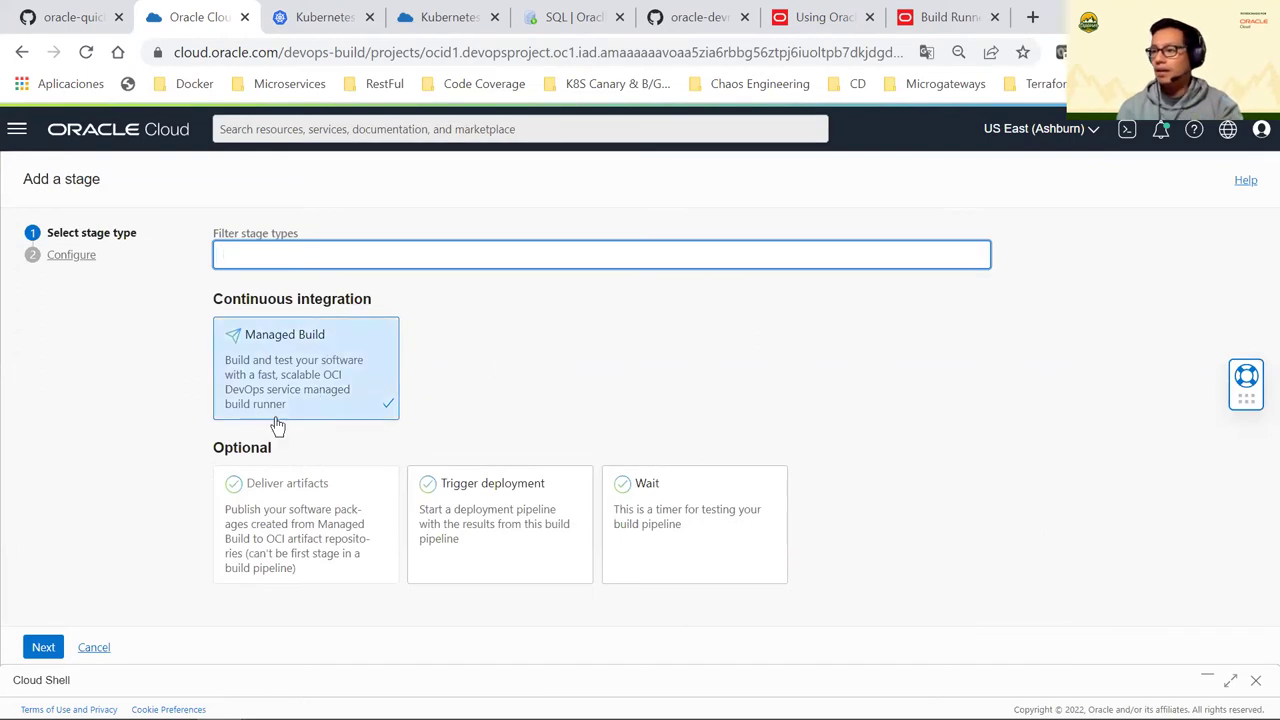
pyautogui.click(40, 647)
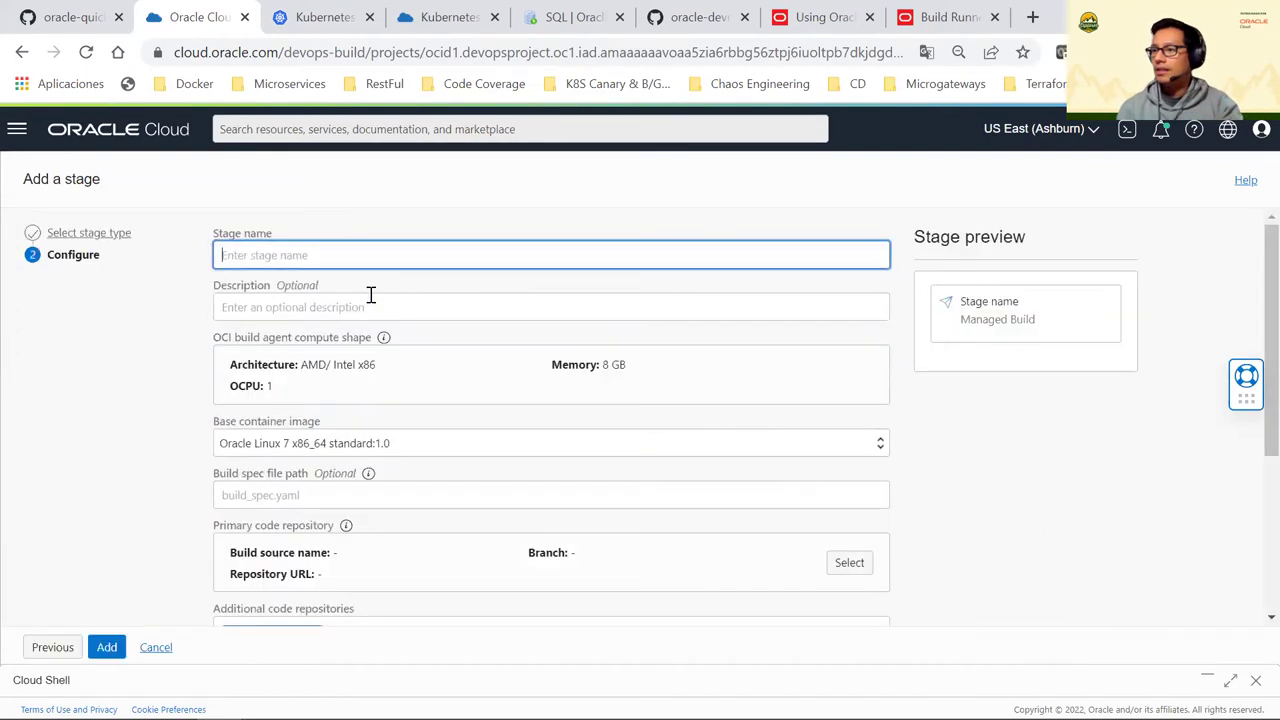
pyautogui.click(295, 255)
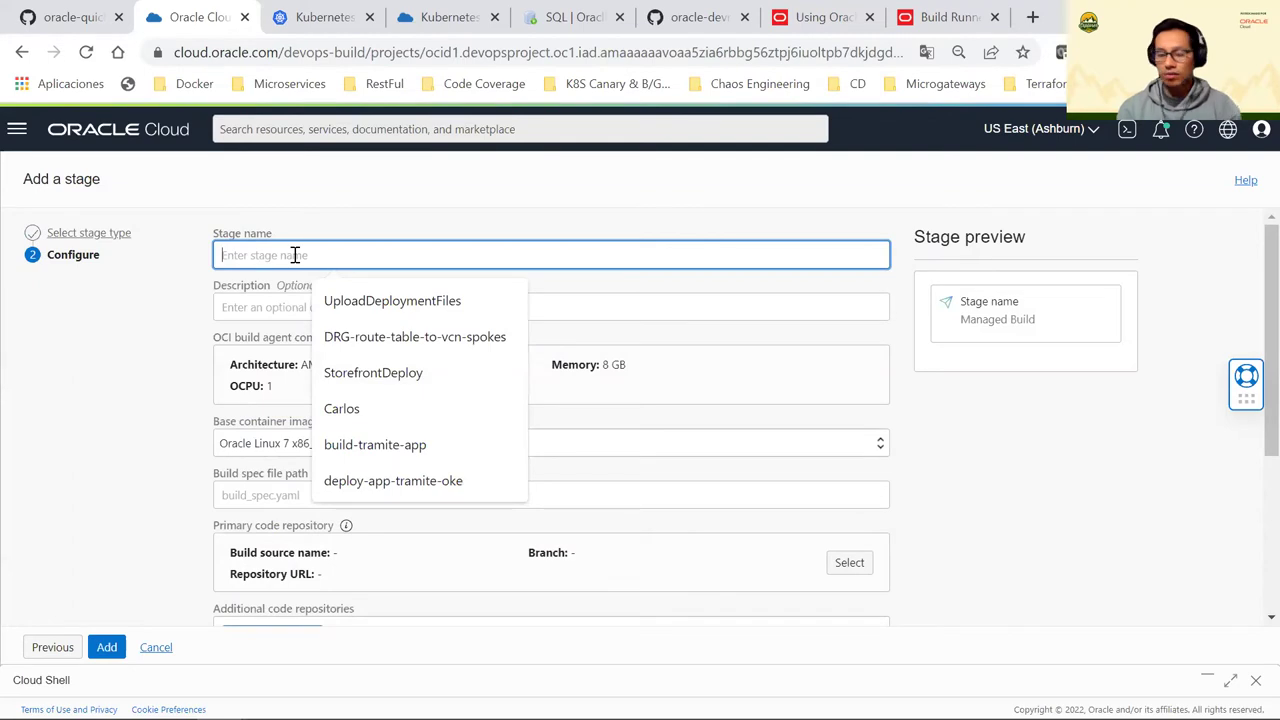
pyautogui.write('Build')
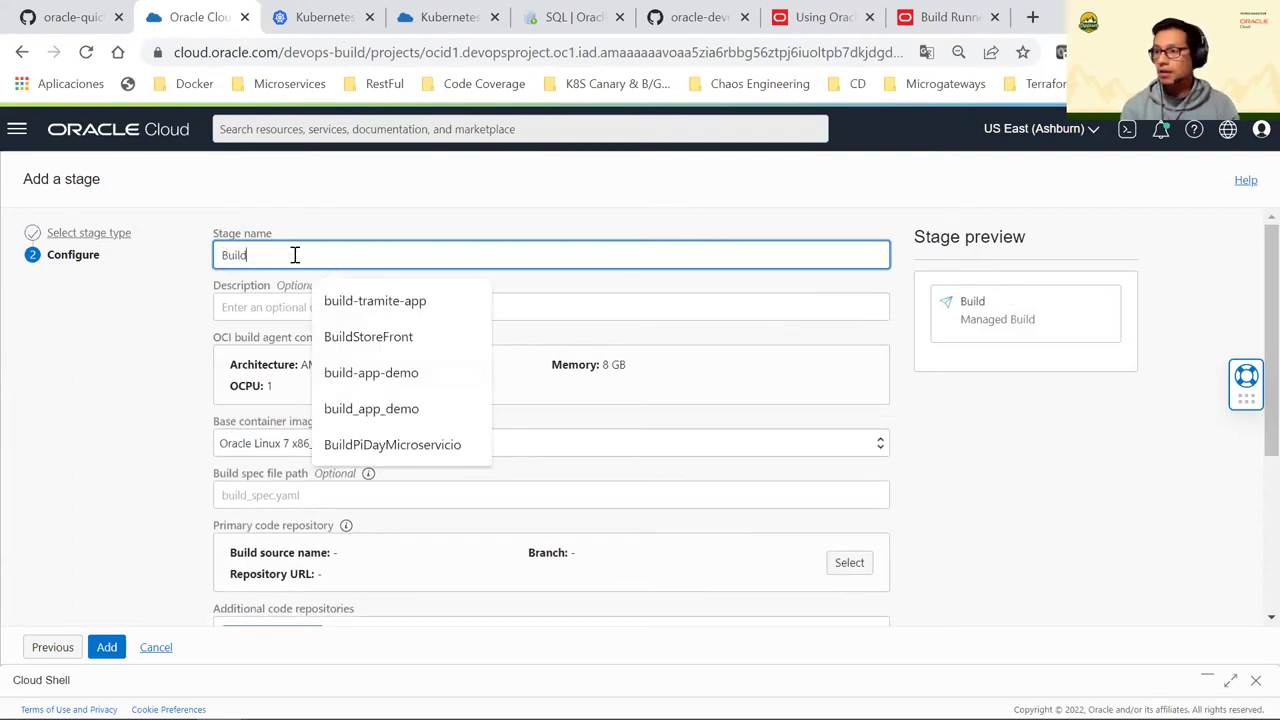
pyautogui.write('Store')
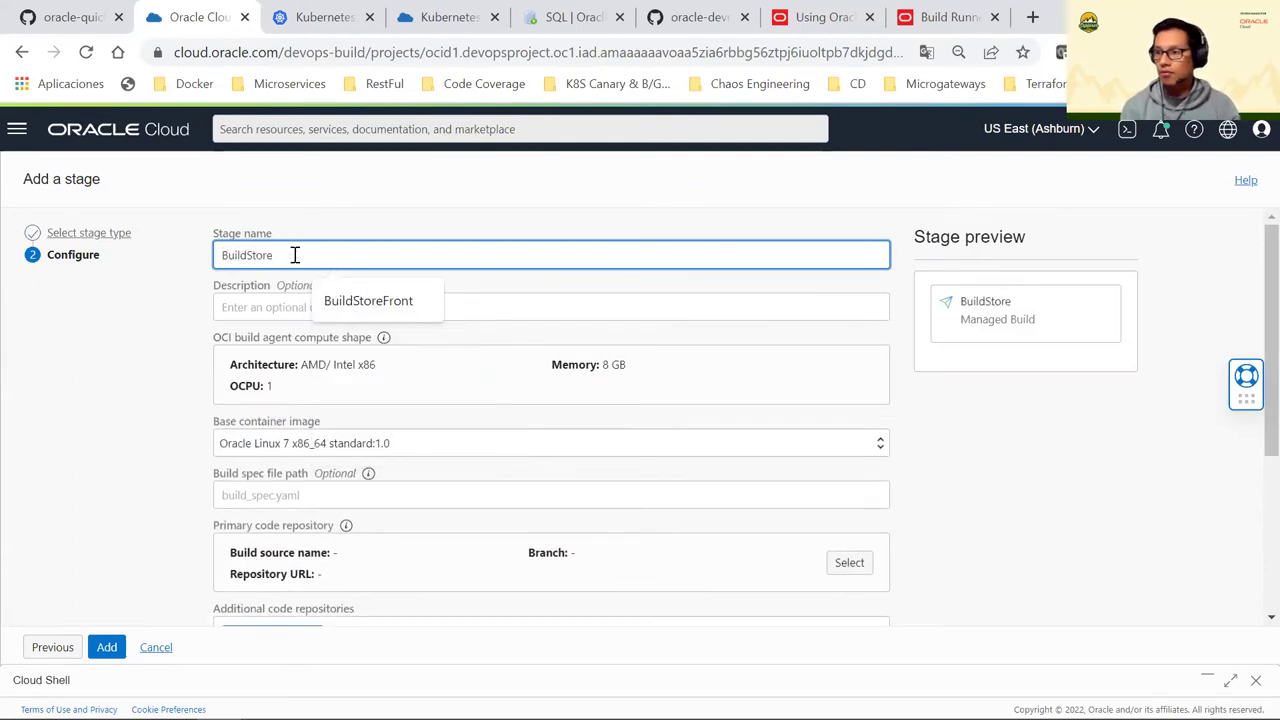
pyautogui.click(371, 308)
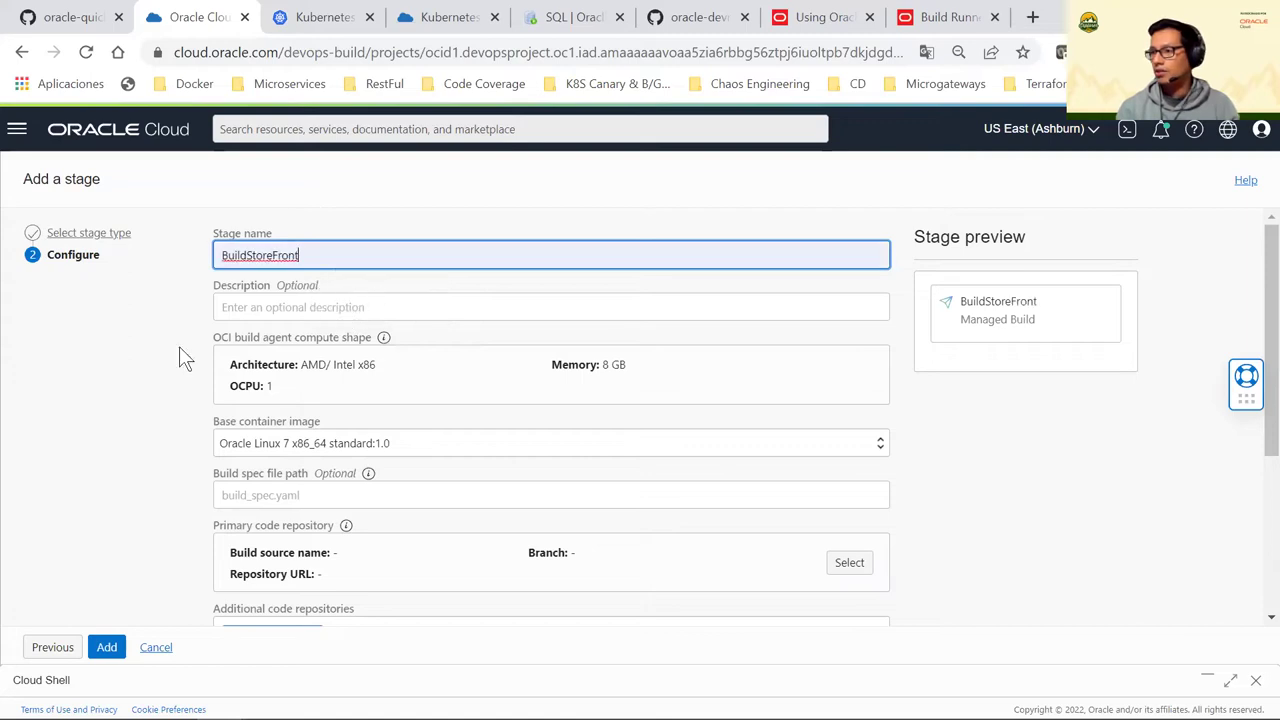
pyautogui.click(140, 388)
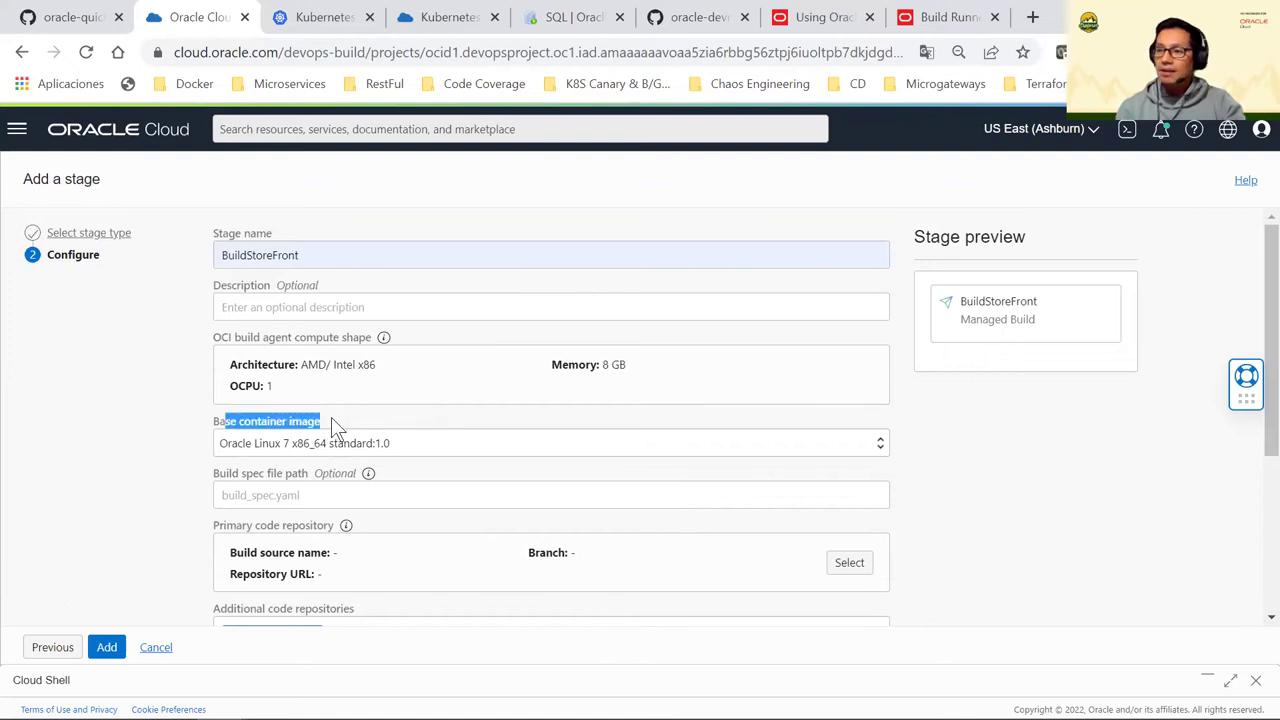
# Keep Oracle Linux 7 x86_64 standard:1.0 as the stage's base container image
pyautogui.scroll(-1, 331, 420)
pyautogui.click(378, 345)
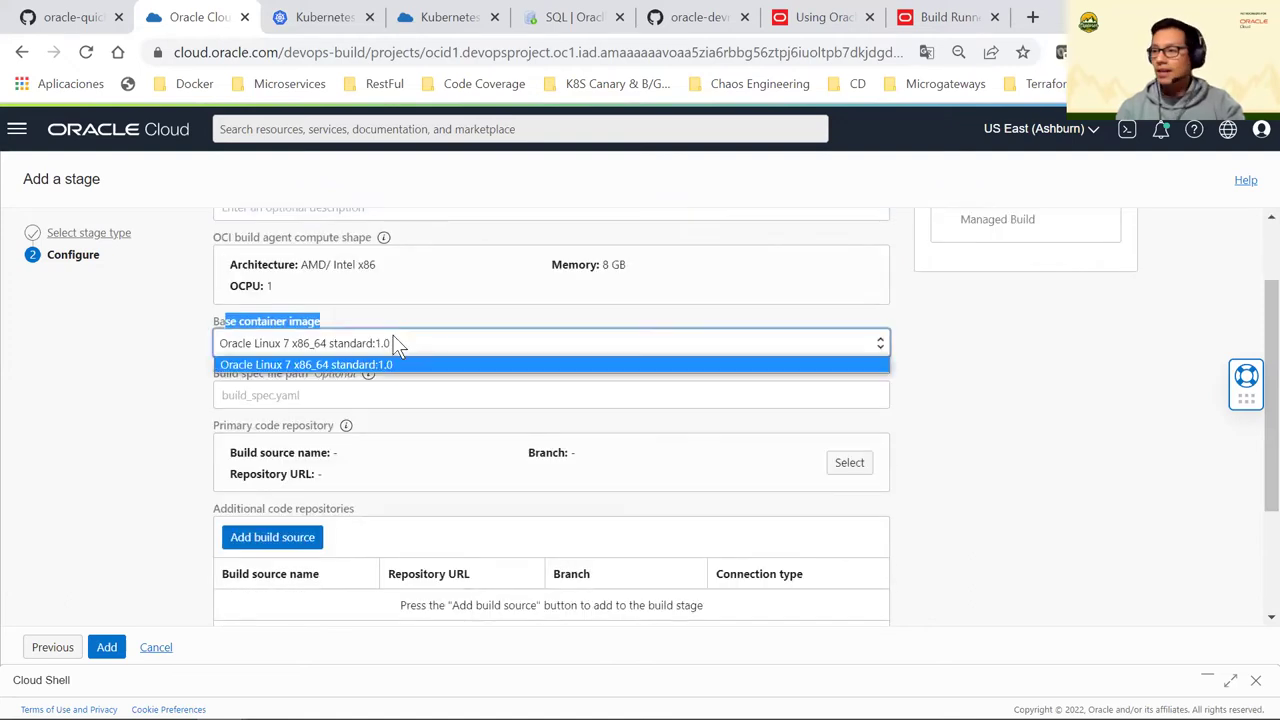
pyautogui.click(372, 366)
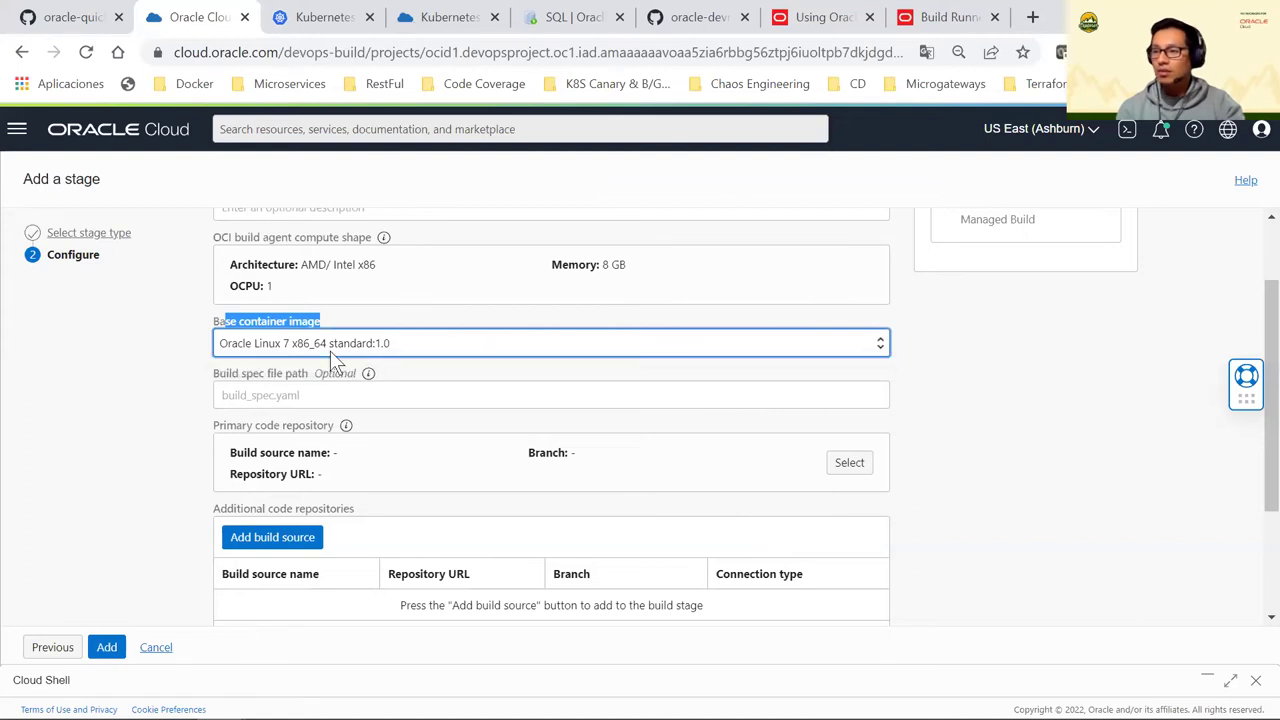
pyautogui.click(206, 333)
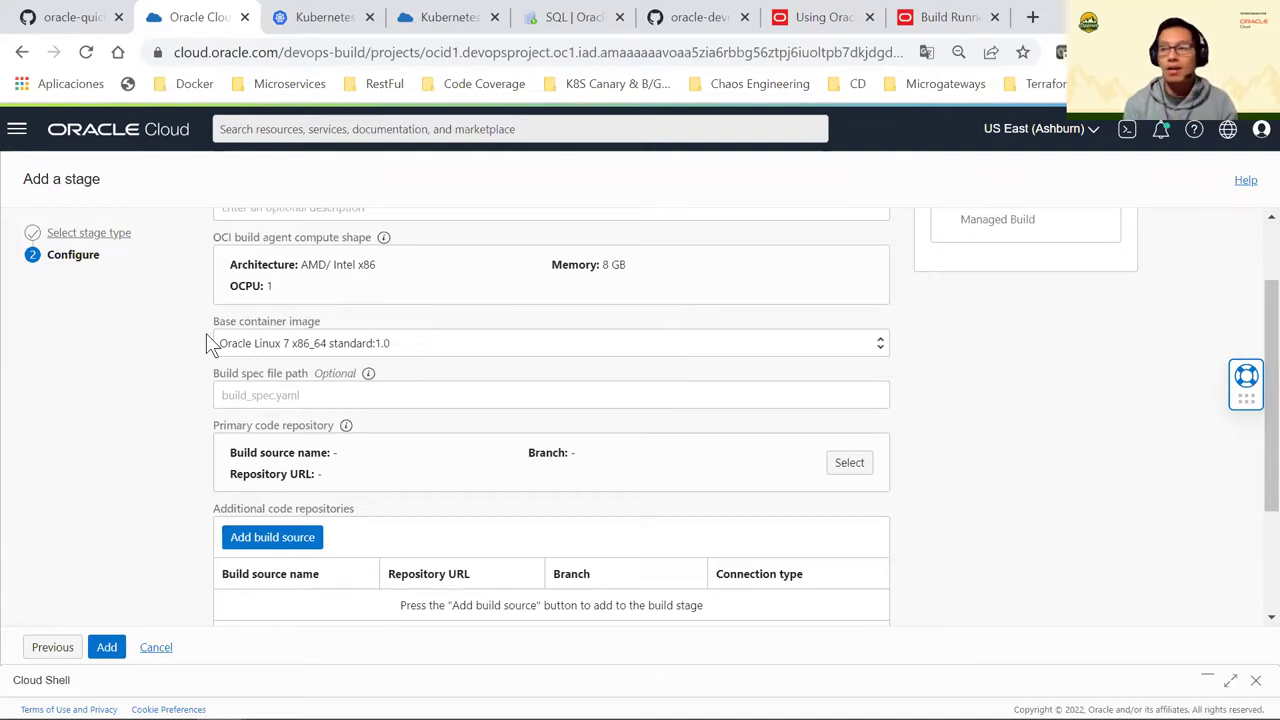
pyautogui.click(308, 350)
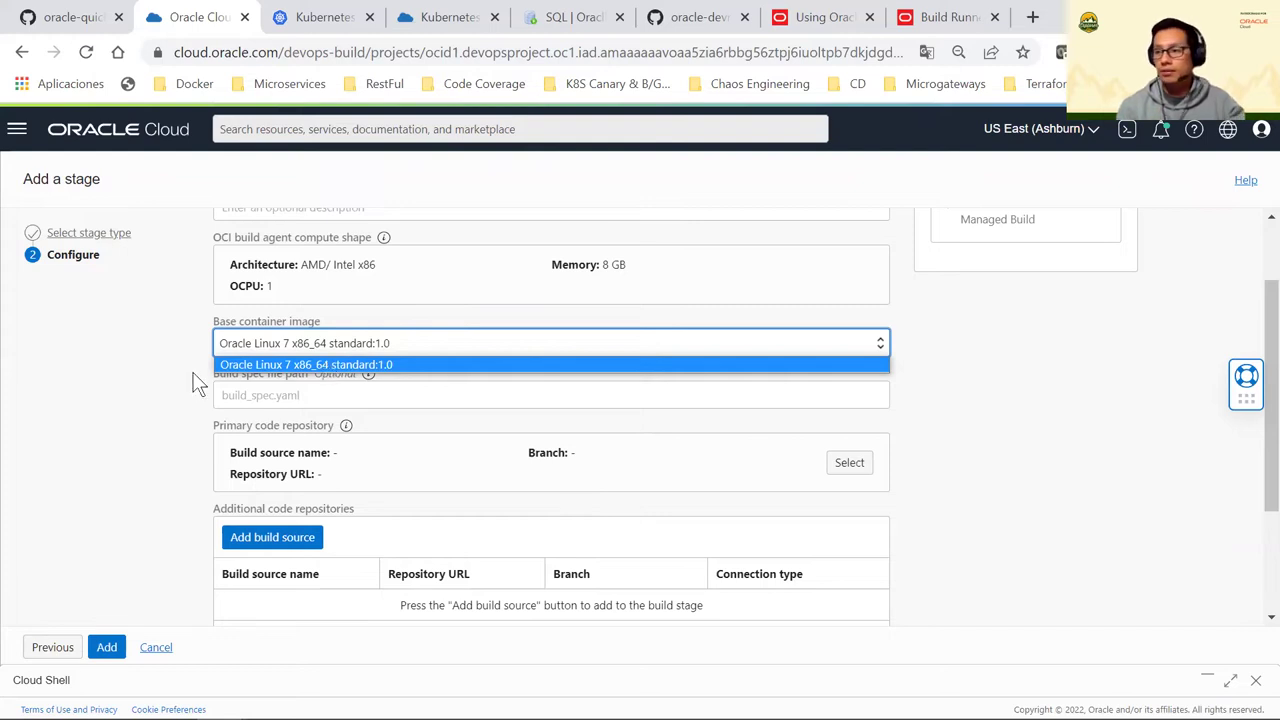
pyautogui.click(354, 342)
pyautogui.click(371, 340)
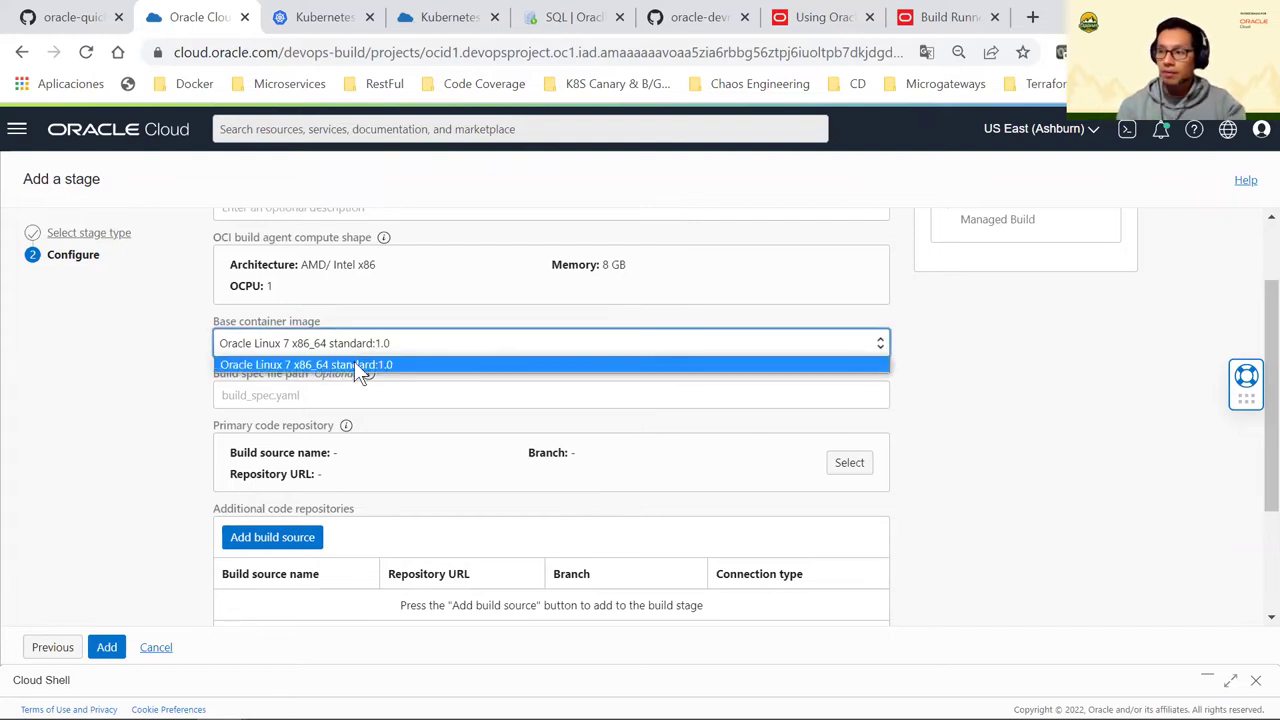
pyautogui.click(354, 364)
pyautogui.click(128, 386)
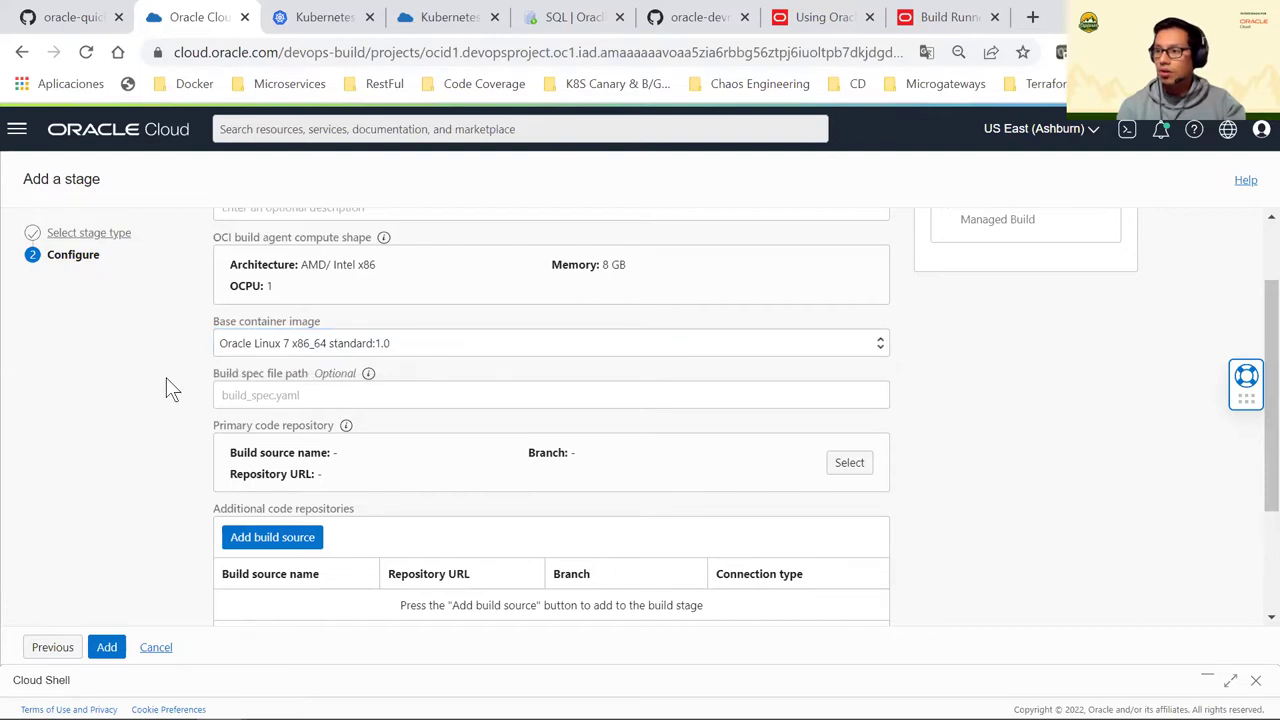
pyautogui.scroll(1, 308, 370)
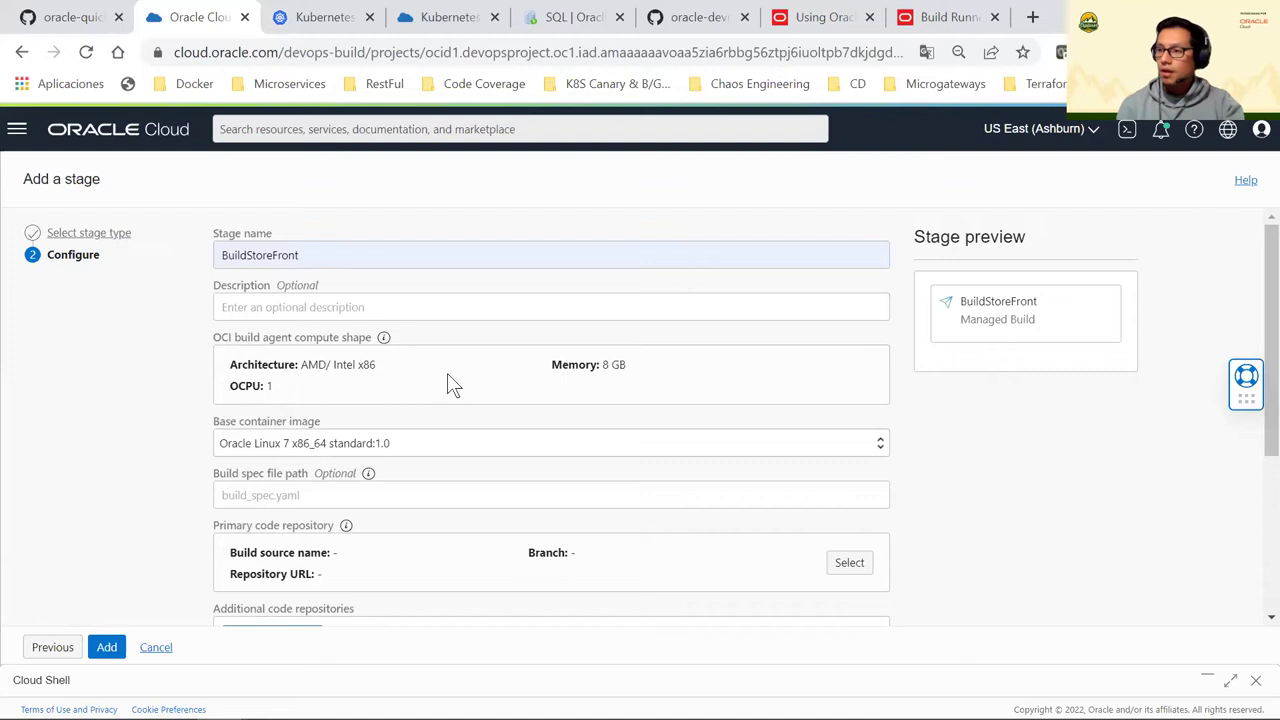
pyautogui.scroll(-1, 447, 377)
pyautogui.scroll(-1, 447, 380)
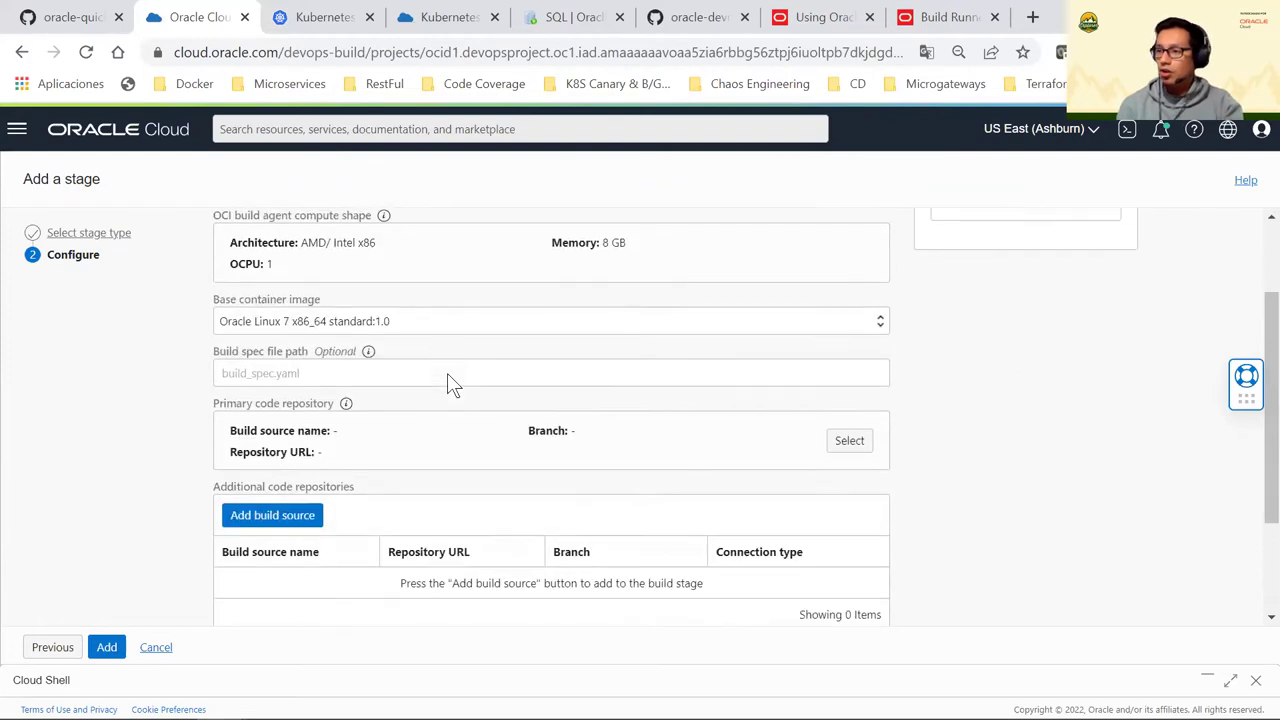
# Pick helidon-storefront-full/yaml/build/build_spec.yaml as the build spec path, highlighting each path part
pyautogui.click(318, 305)
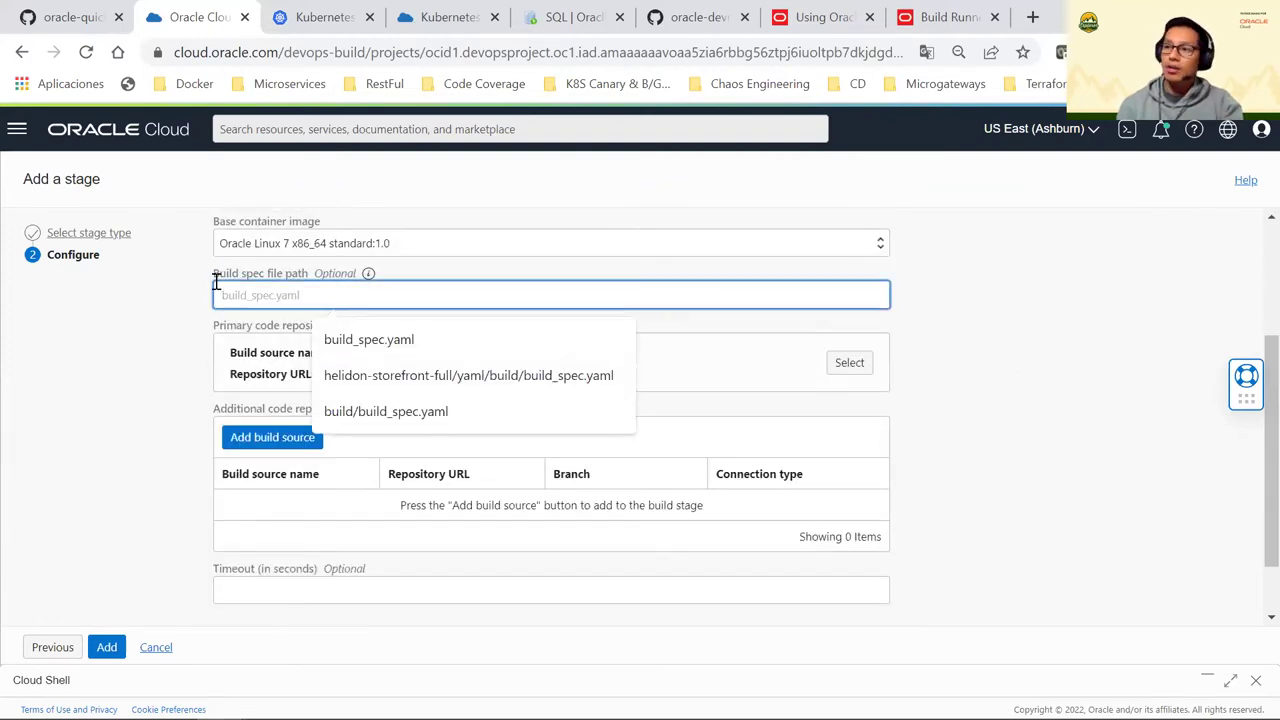
pyautogui.moveTo(226, 272); pyautogui.dragTo(307, 267)
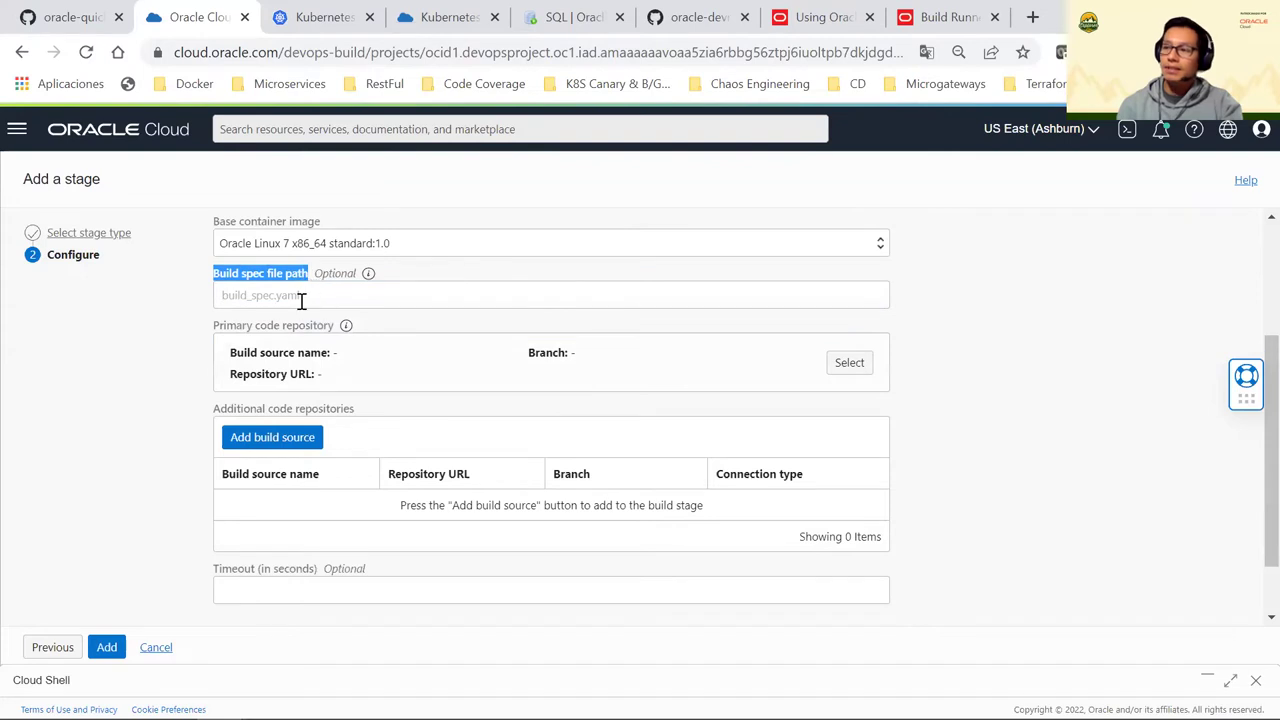
pyautogui.click(301, 298)
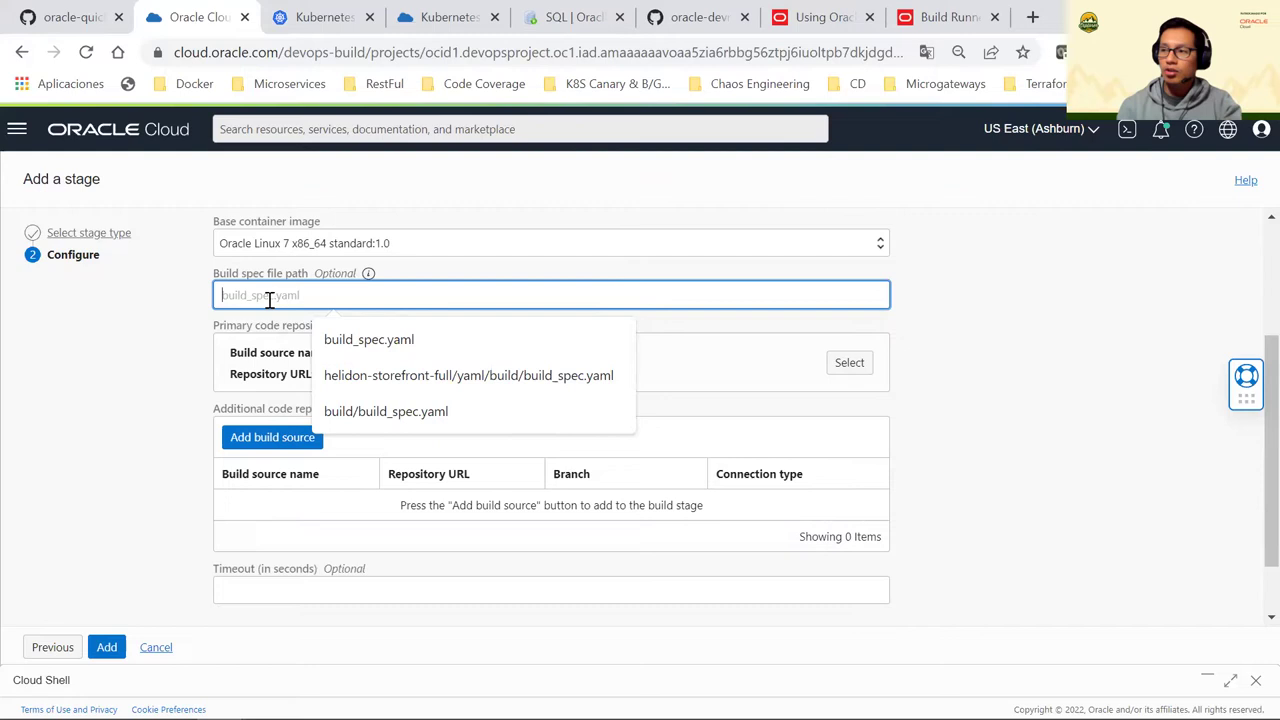
pyautogui.click(480, 385)
pyautogui.moveTo(334, 297); pyautogui.dragTo(171, 300)
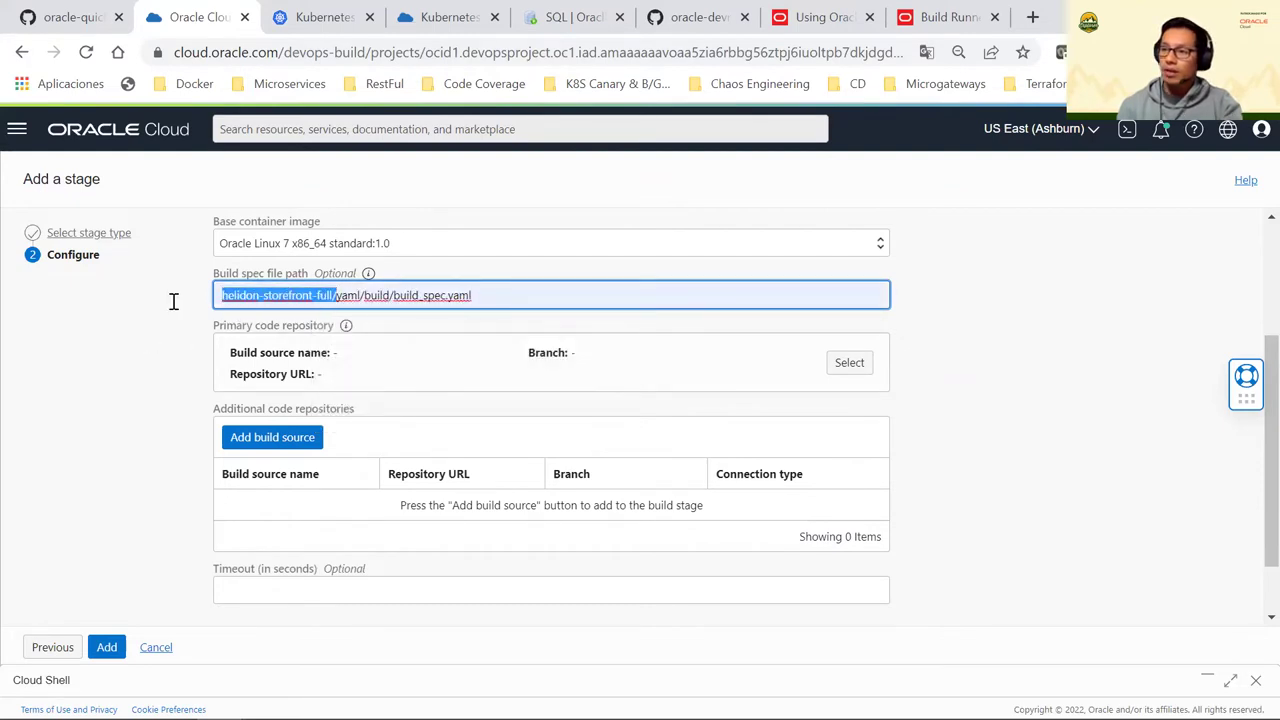
pyautogui.doubleClick(347, 294)
pyautogui.doubleClick(377, 294)
pyautogui.moveTo(484, 297); pyautogui.dragTo(394, 297)
pyautogui.click(146, 380)
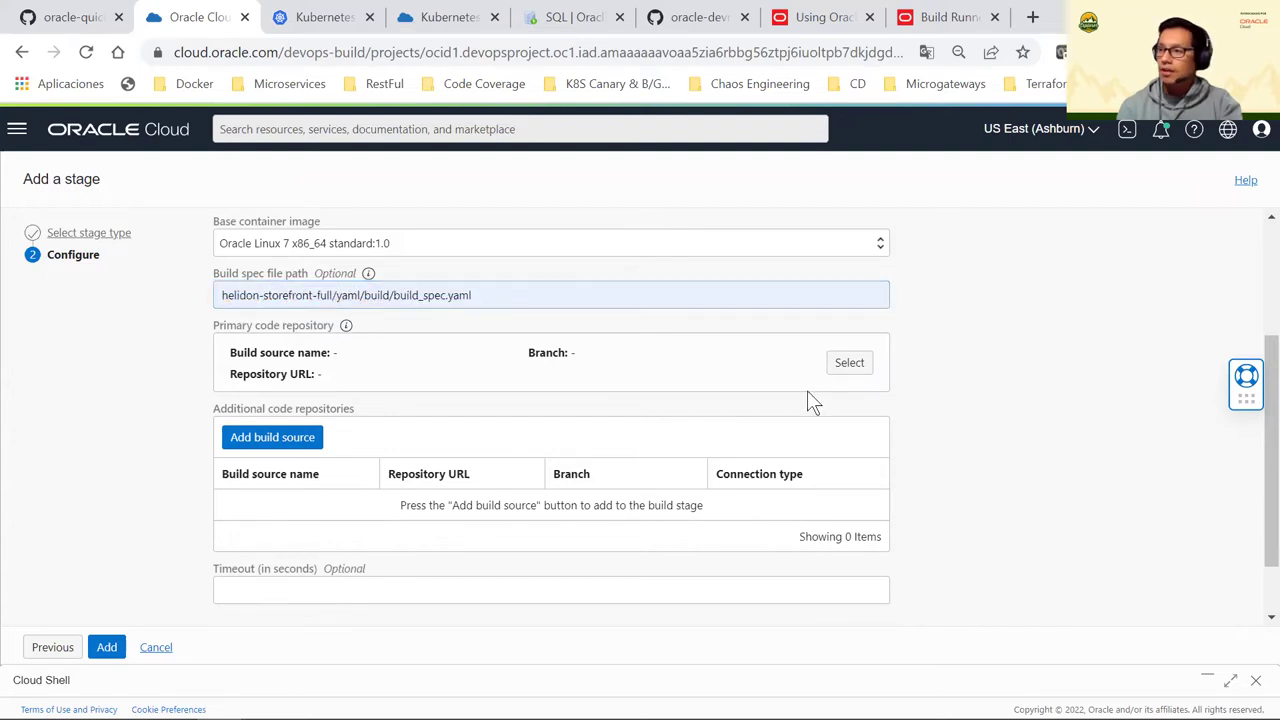
pyautogui.click(835, 366)
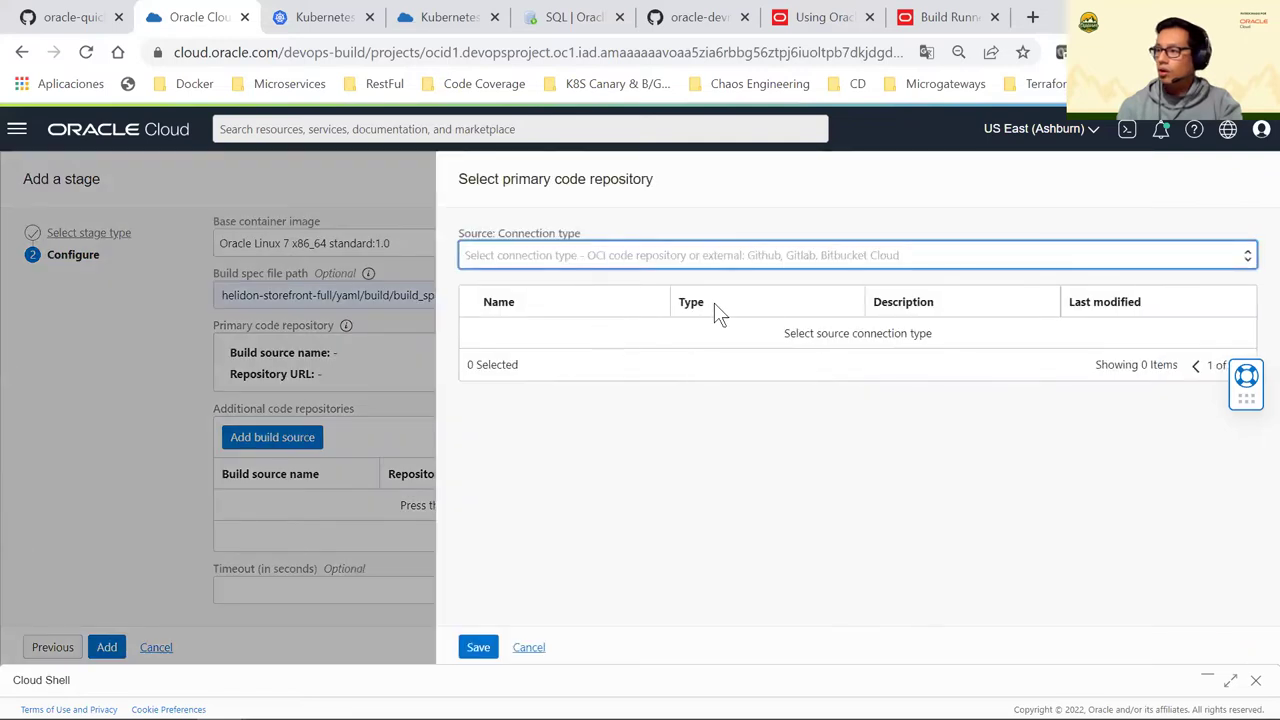
# Use OCI Code Repository cloudnative-helidon-storefront, branch piday-lab, as build source storefrontrepo
pyautogui.click(626, 258)
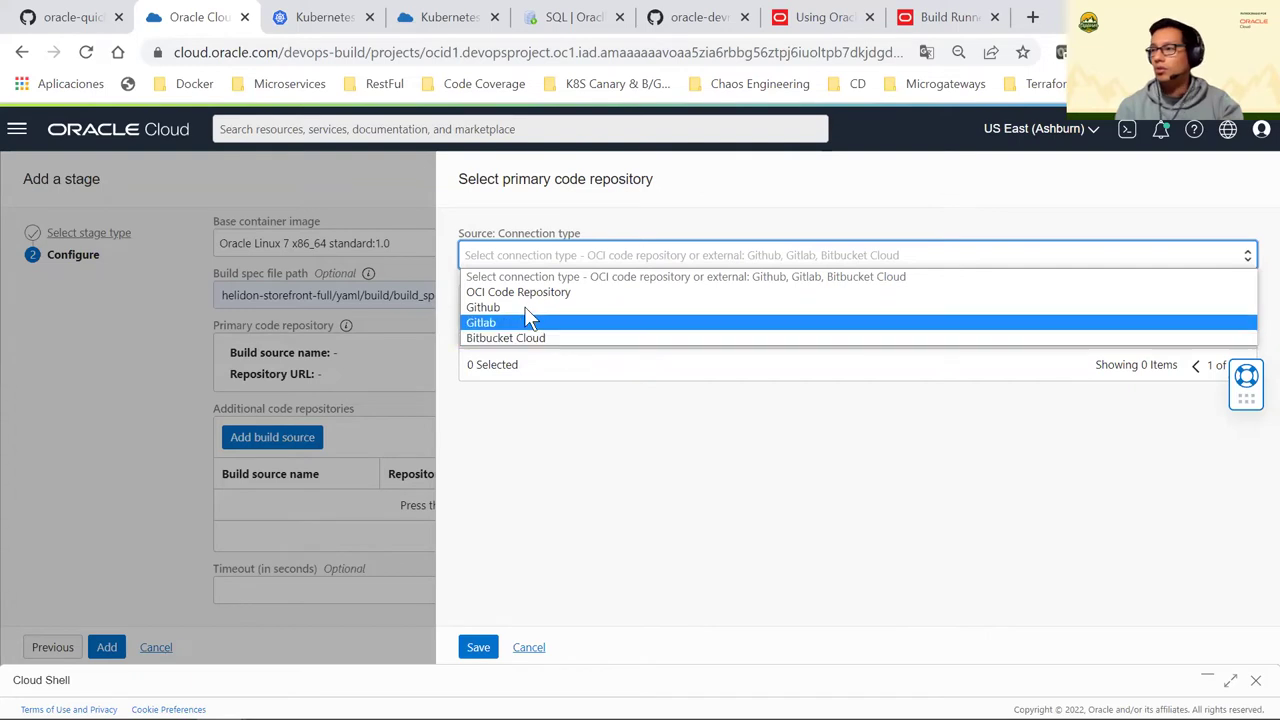
pyautogui.click(532, 295)
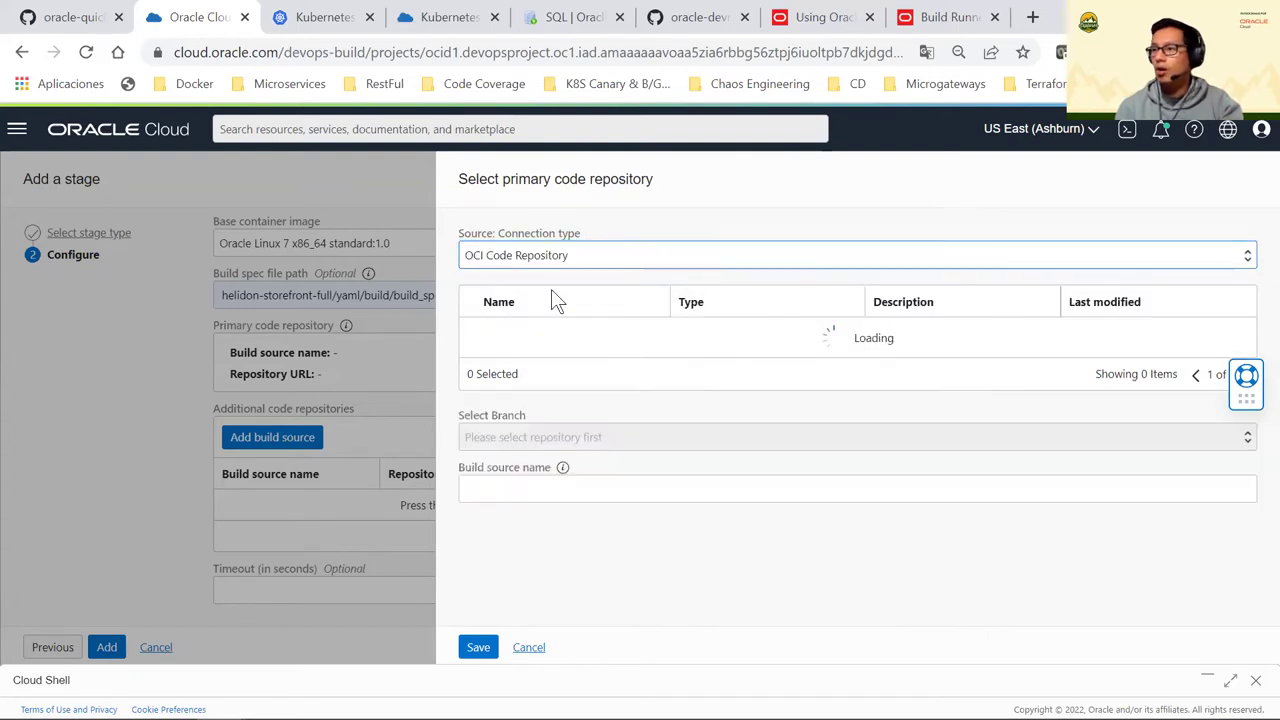
pyautogui.click(477, 336)
pyautogui.click(535, 431)
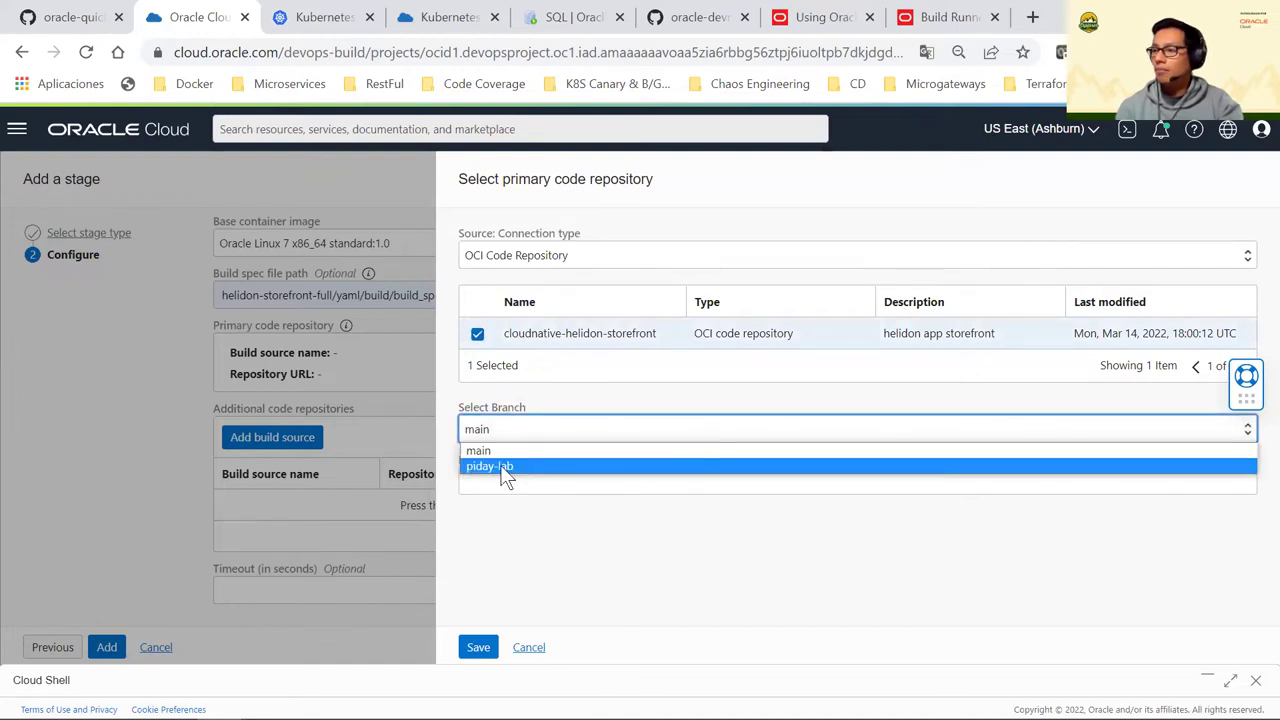
pyautogui.click(507, 470)
pyautogui.click(507, 438)
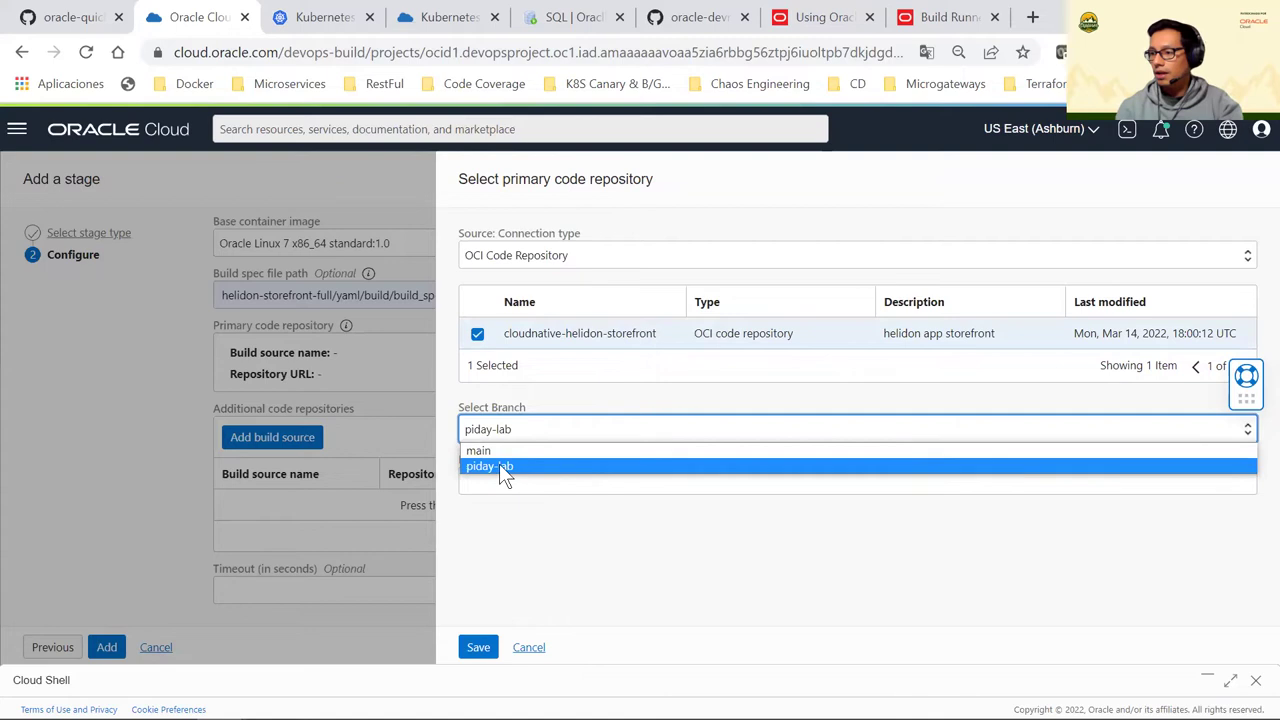
pyautogui.click(505, 466)
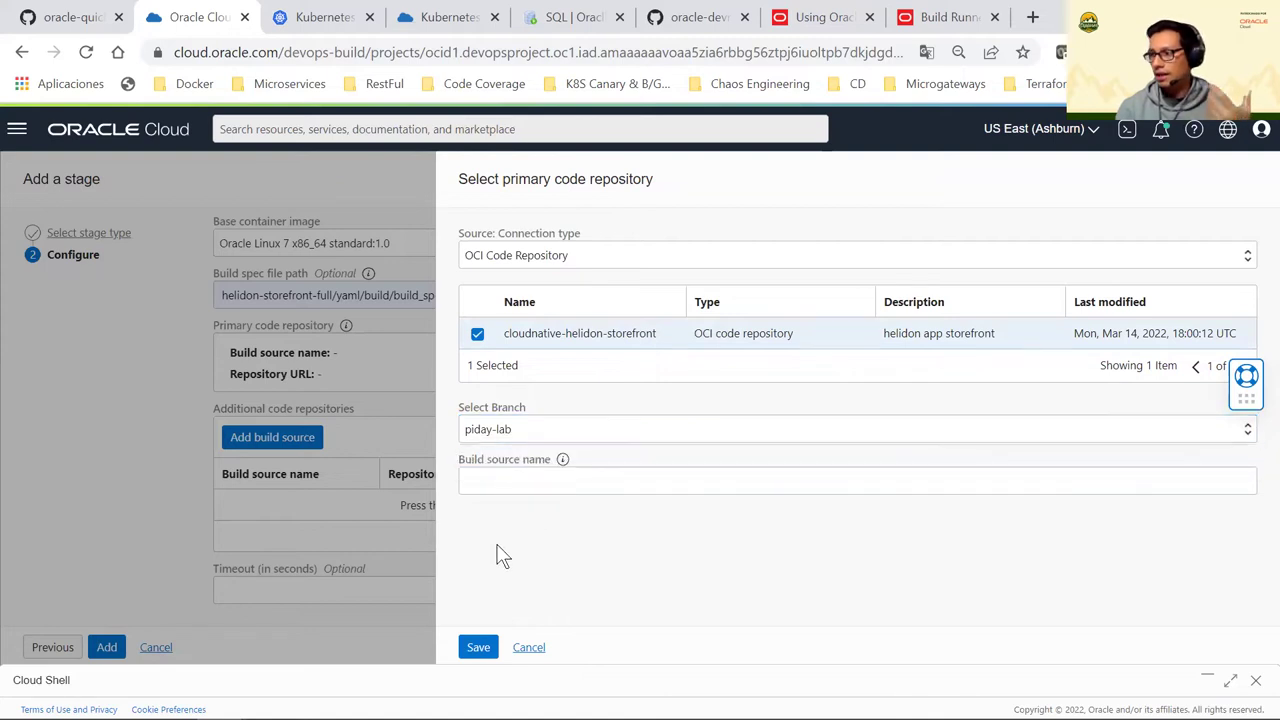
pyautogui.click(484, 647)
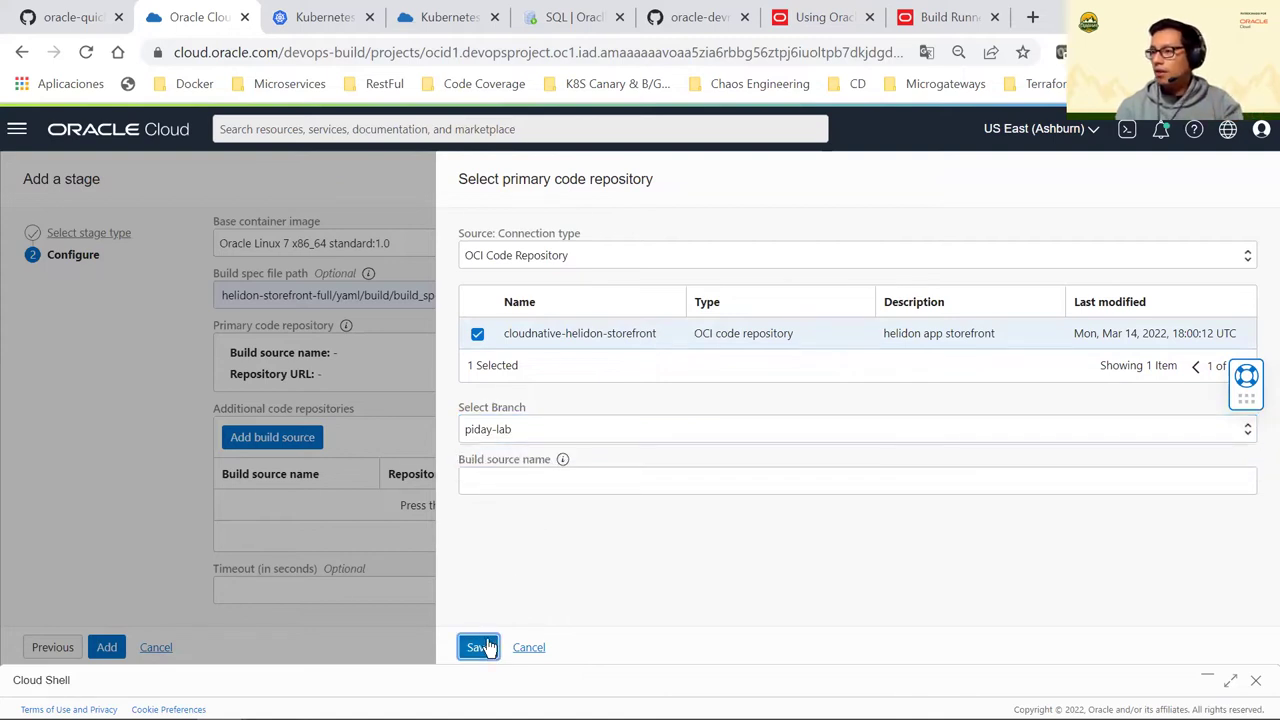
pyautogui.click(519, 480)
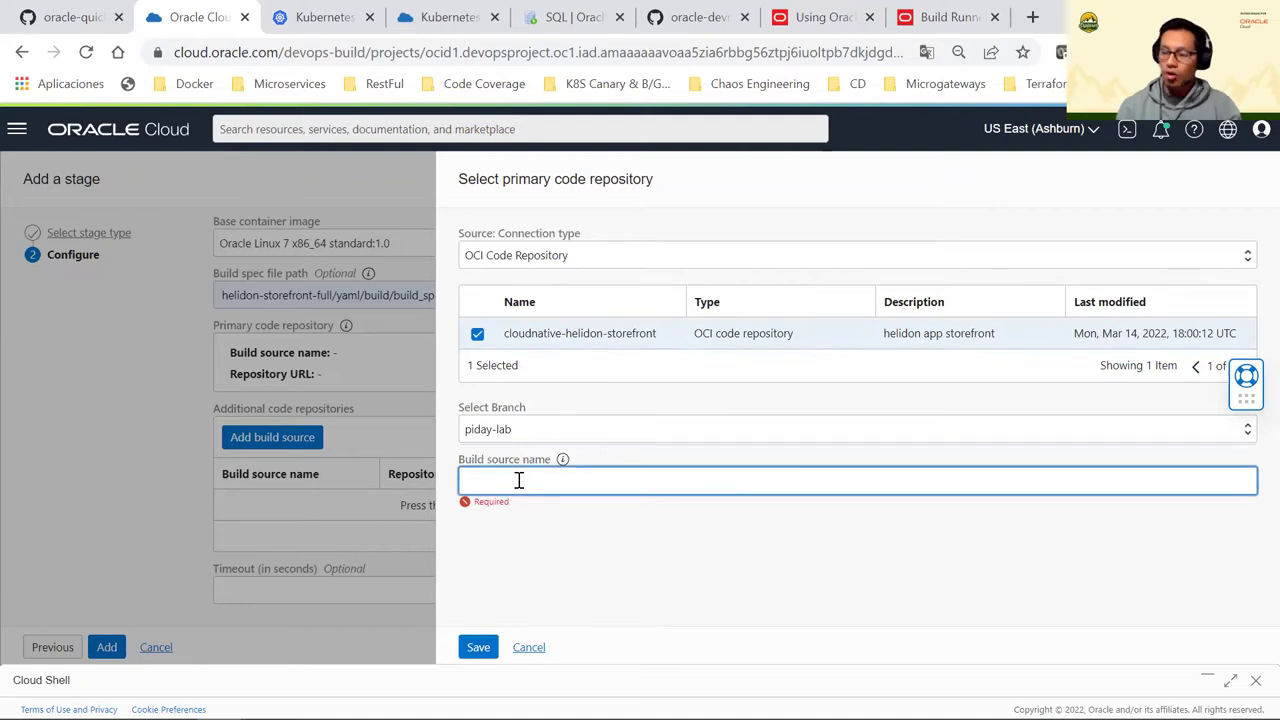
pyautogui.write('storefront')
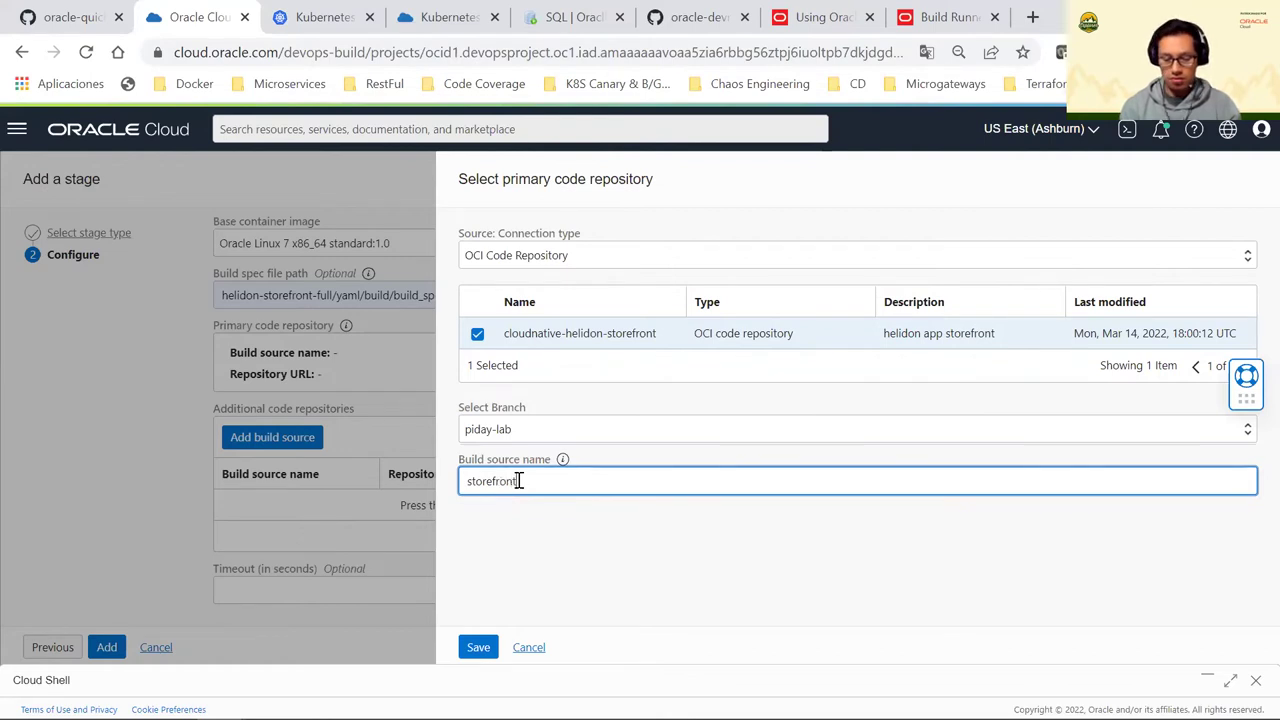
pyautogui.click(484, 648)
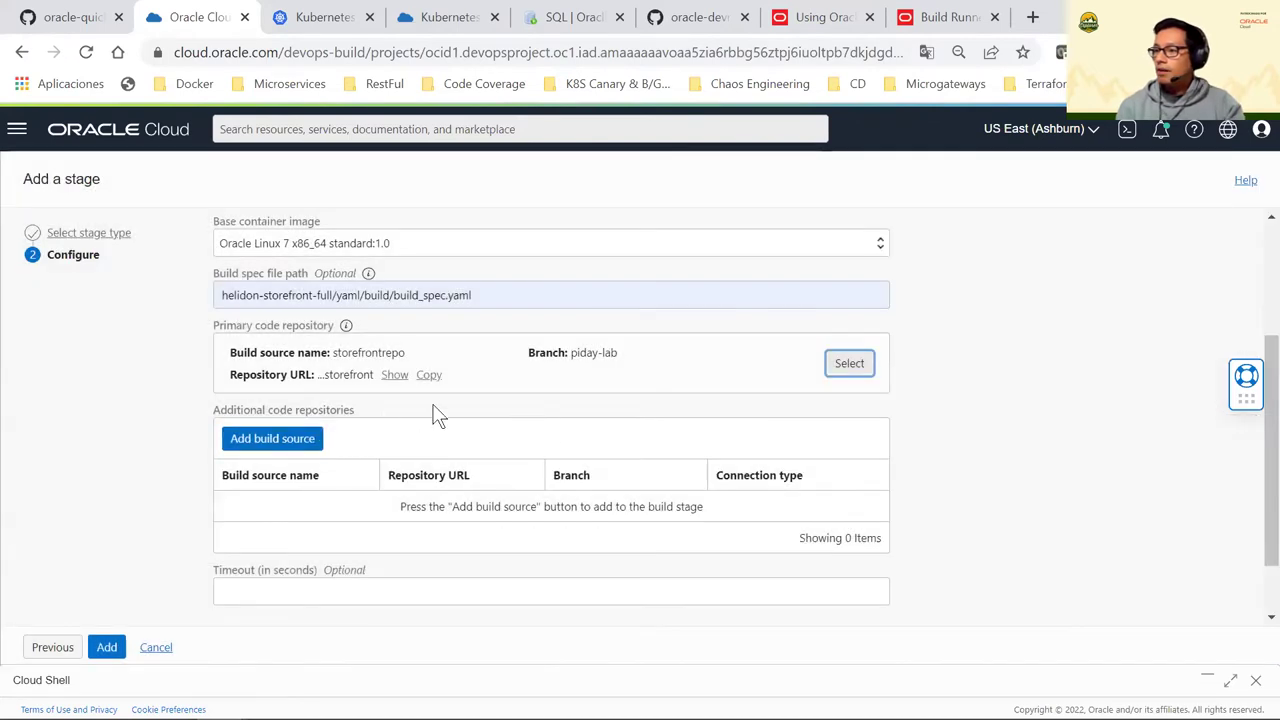
# Scroll to Additional code repositories and start adding another build source
pyautogui.scroll(1, 300, 380)
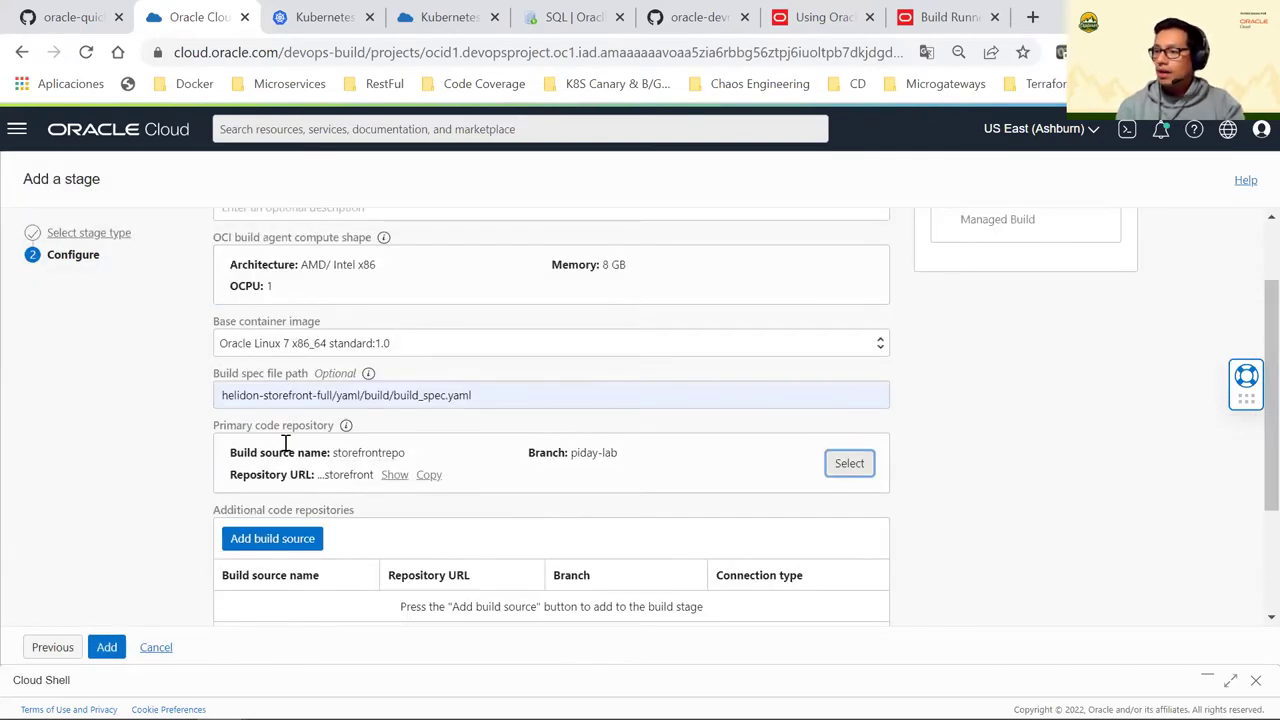
pyautogui.moveTo(214, 428); pyautogui.dragTo(286, 428)
pyautogui.scroll(-2, 300, 440)
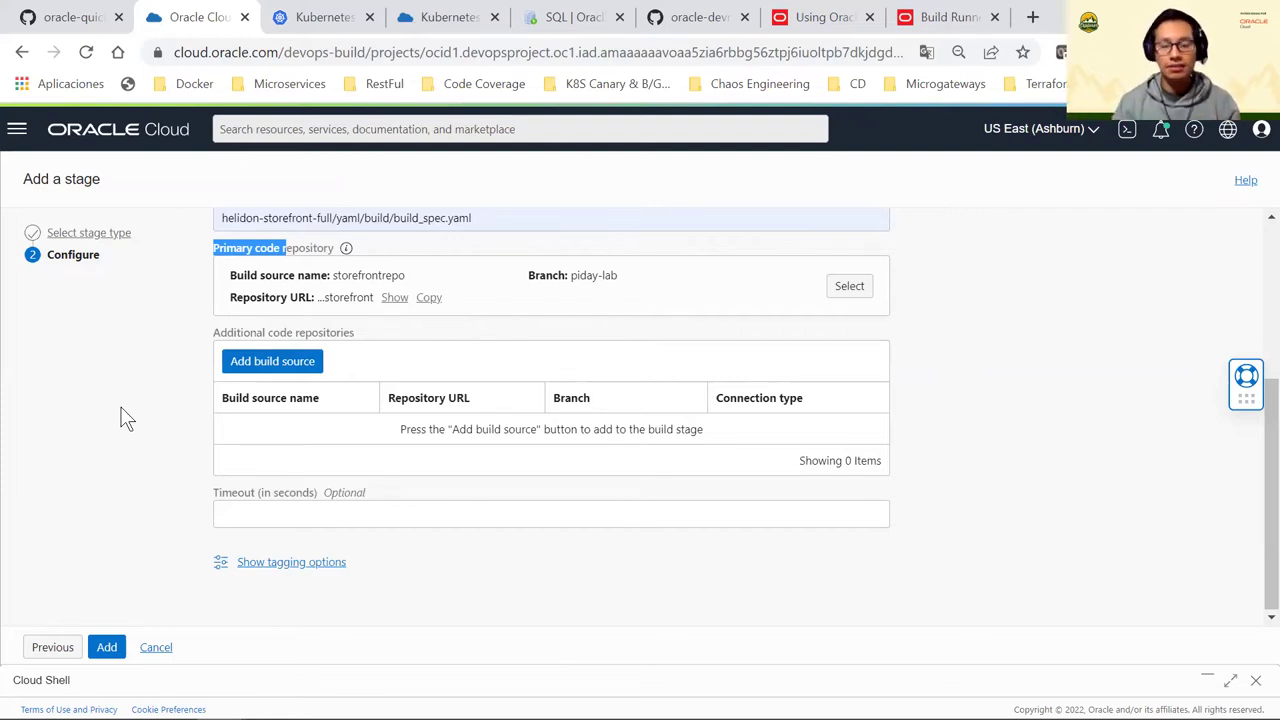
pyautogui.click(295, 350)
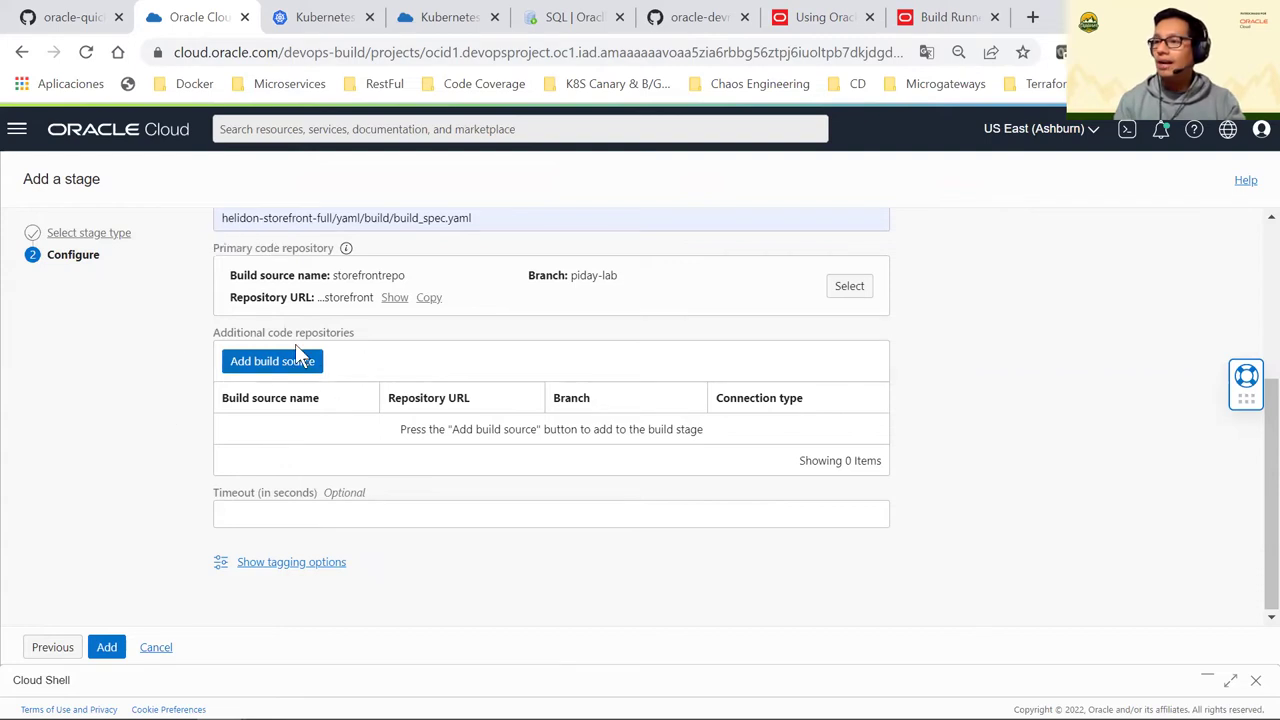
pyautogui.moveTo(282, 334); pyautogui.dragTo(371, 371)
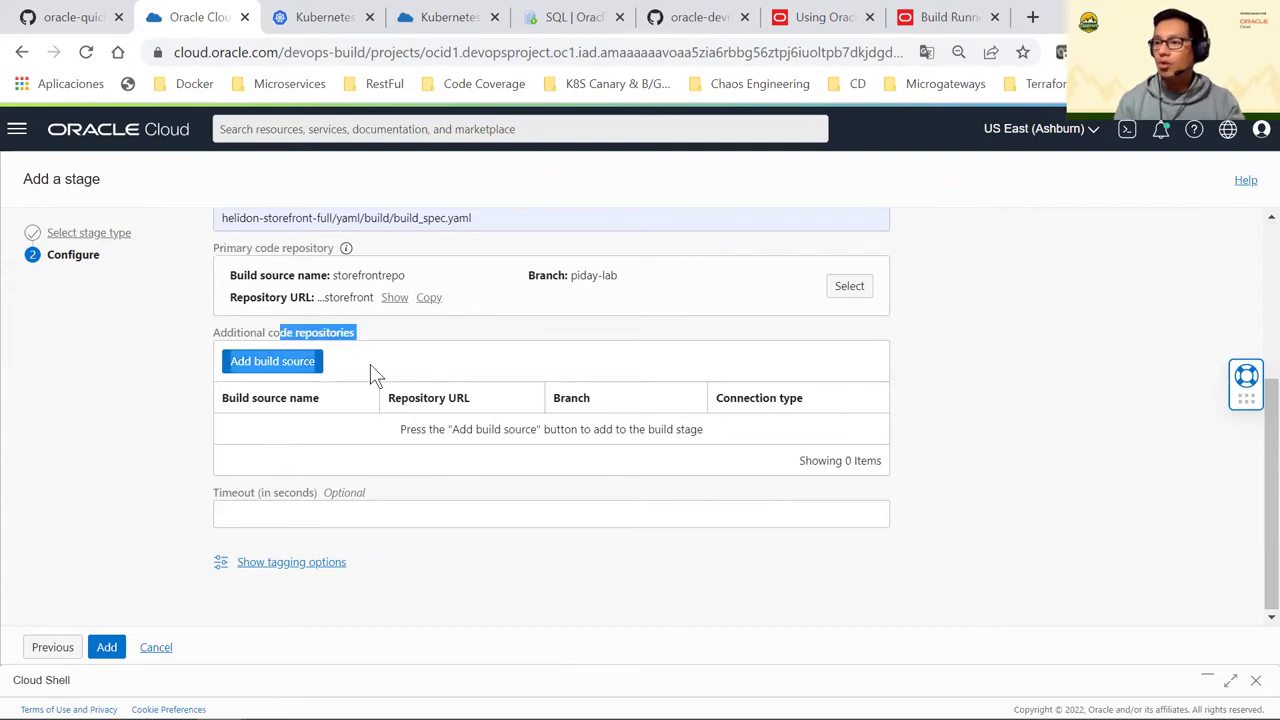
pyautogui.click(292, 373)
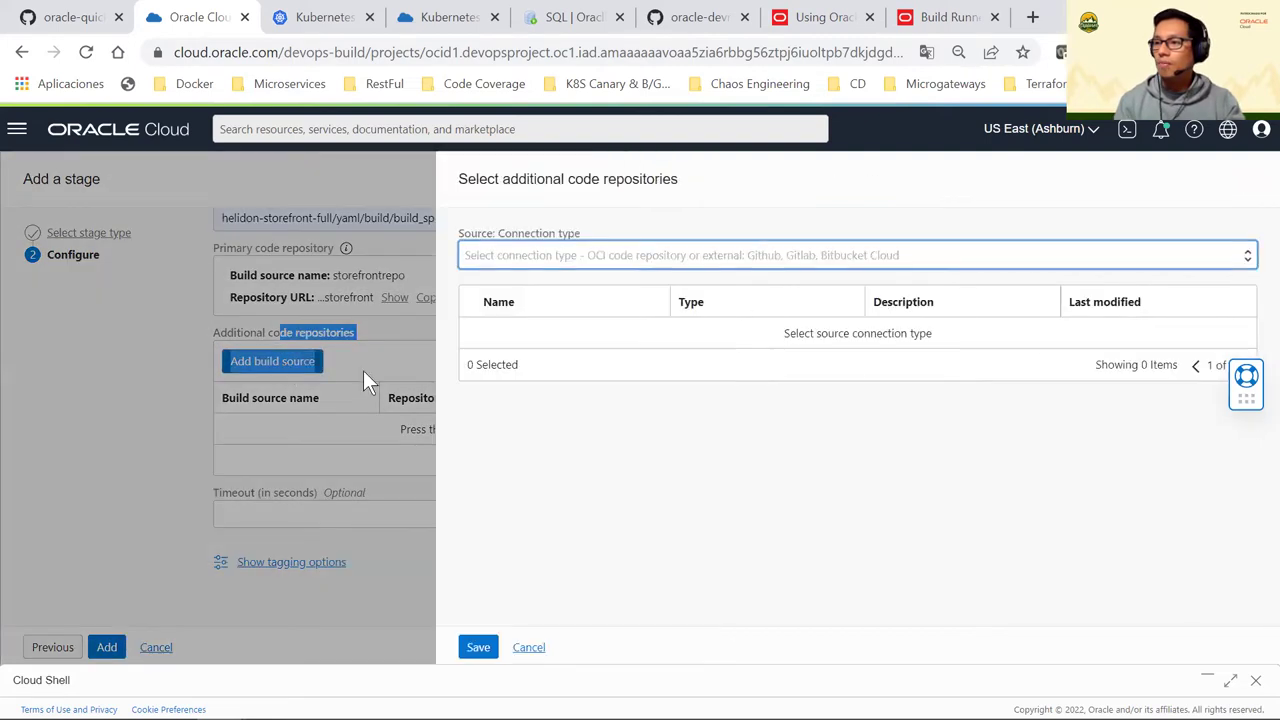
# Dismiss the additional code repositories panel without choosing a connection type
pyautogui.click(588, 258)
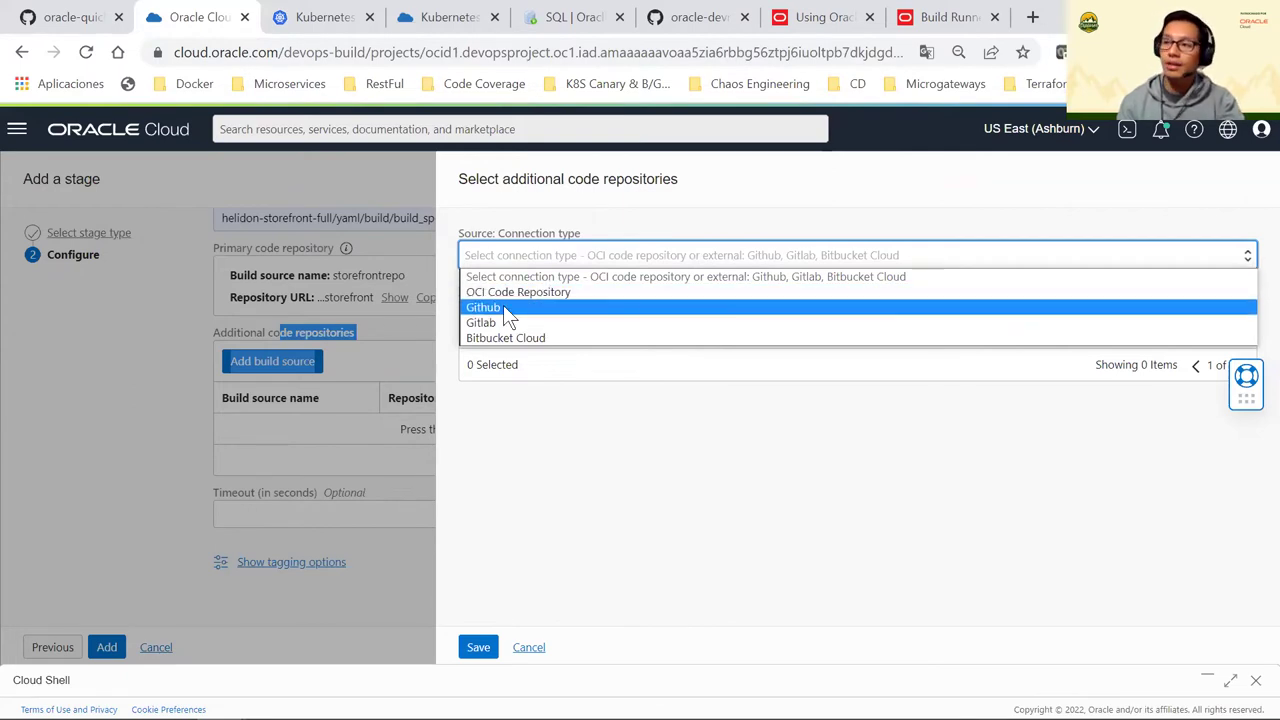
pyautogui.click(532, 410)
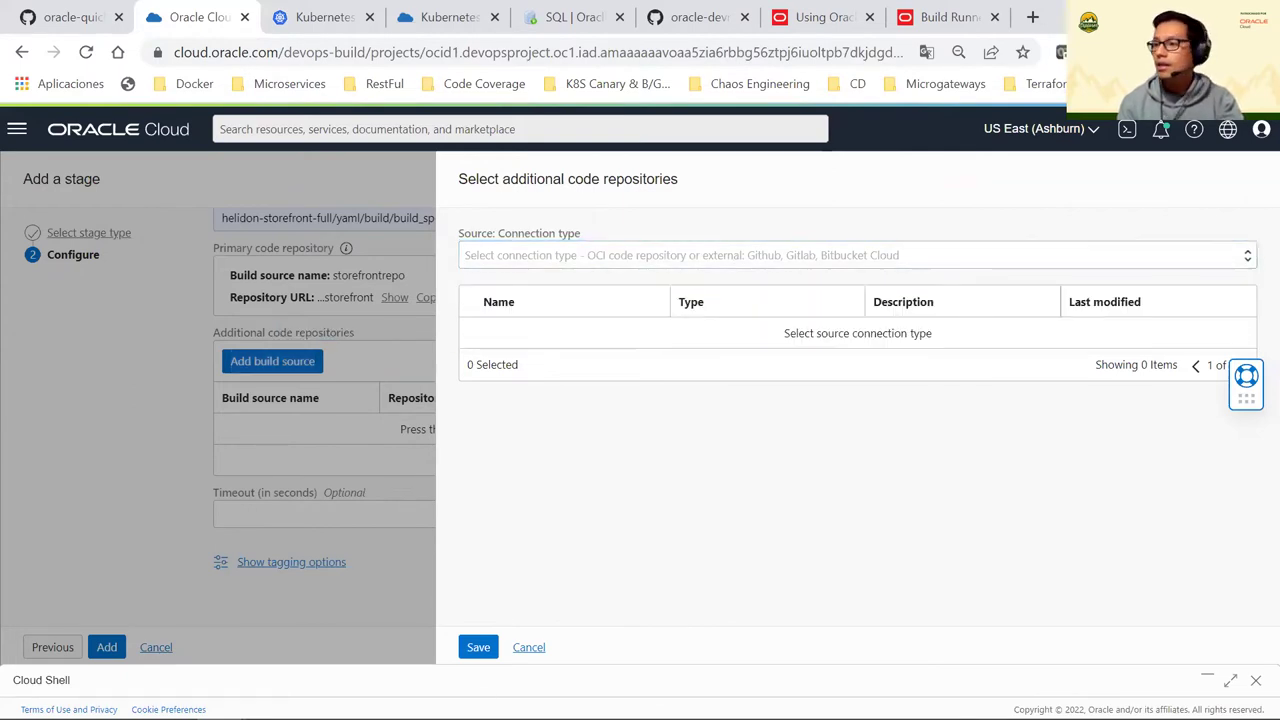
pyautogui.click(528, 648)
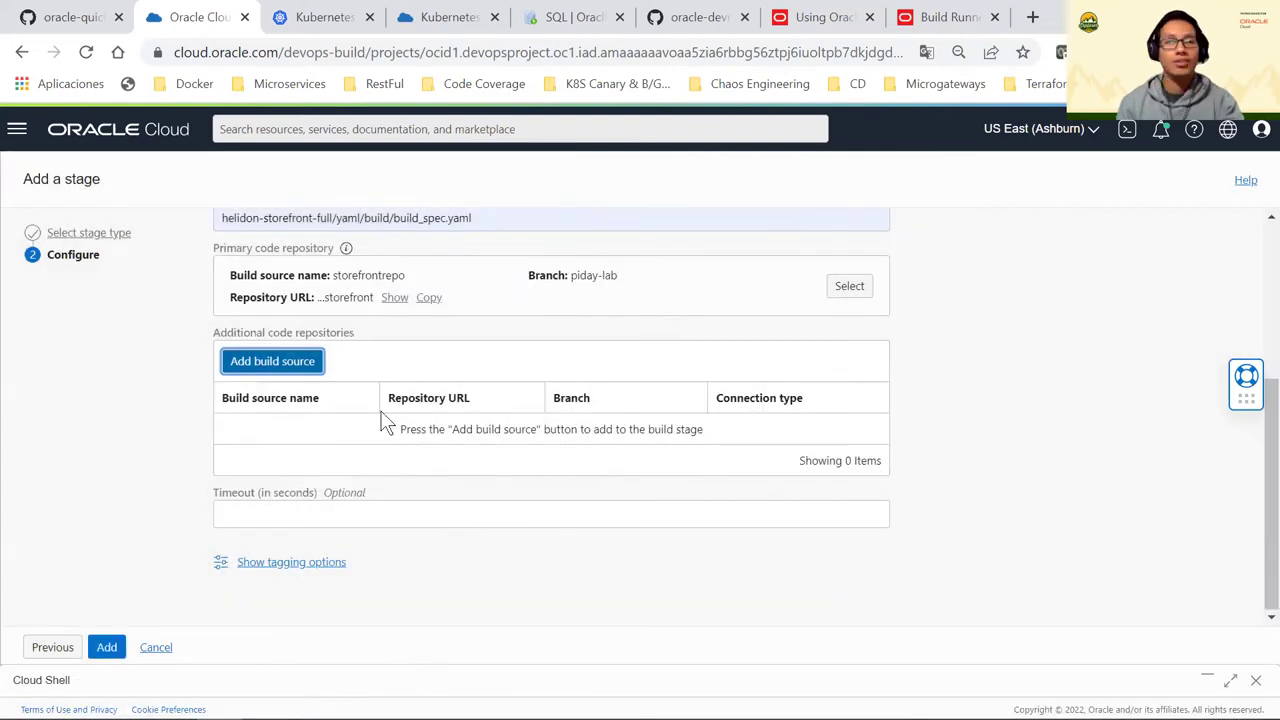
# Point out the primary repository and build spec path fields, then cancel the Add a stage form
pyautogui.scroll(3, 391, 420)
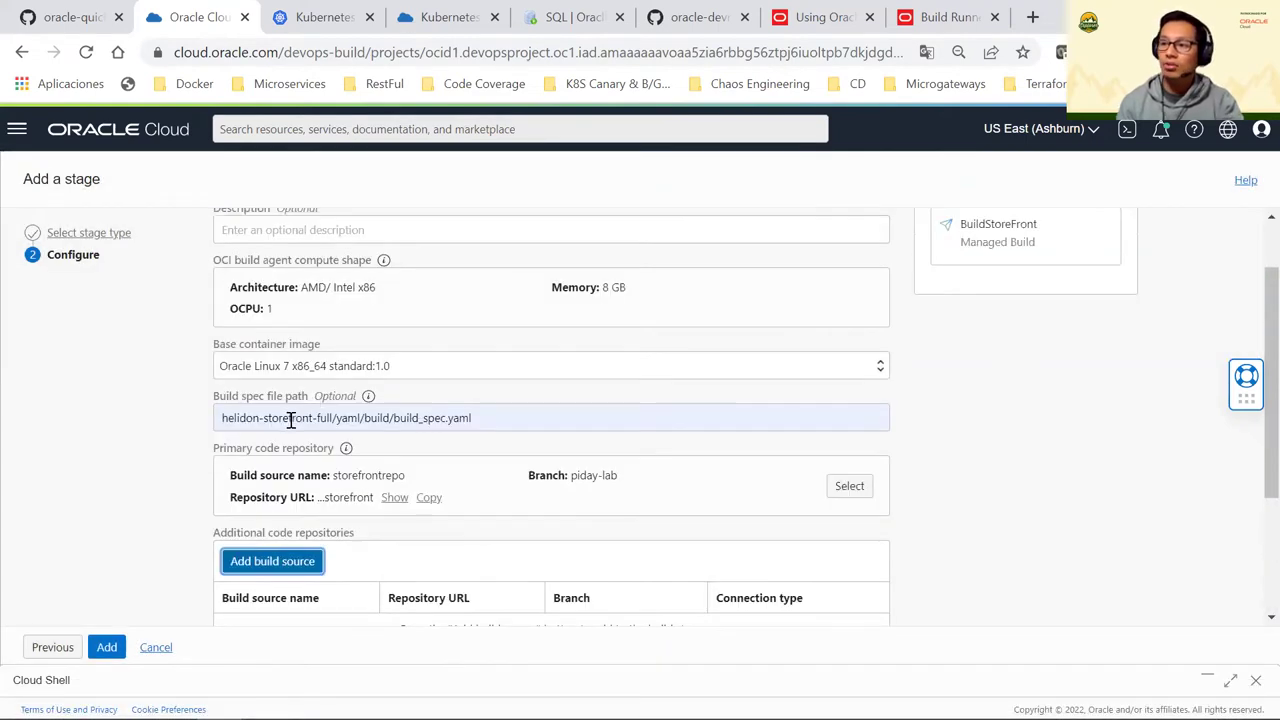
pyautogui.moveTo(237, 452); pyautogui.dragTo(336, 450)
pyautogui.moveTo(346, 448)
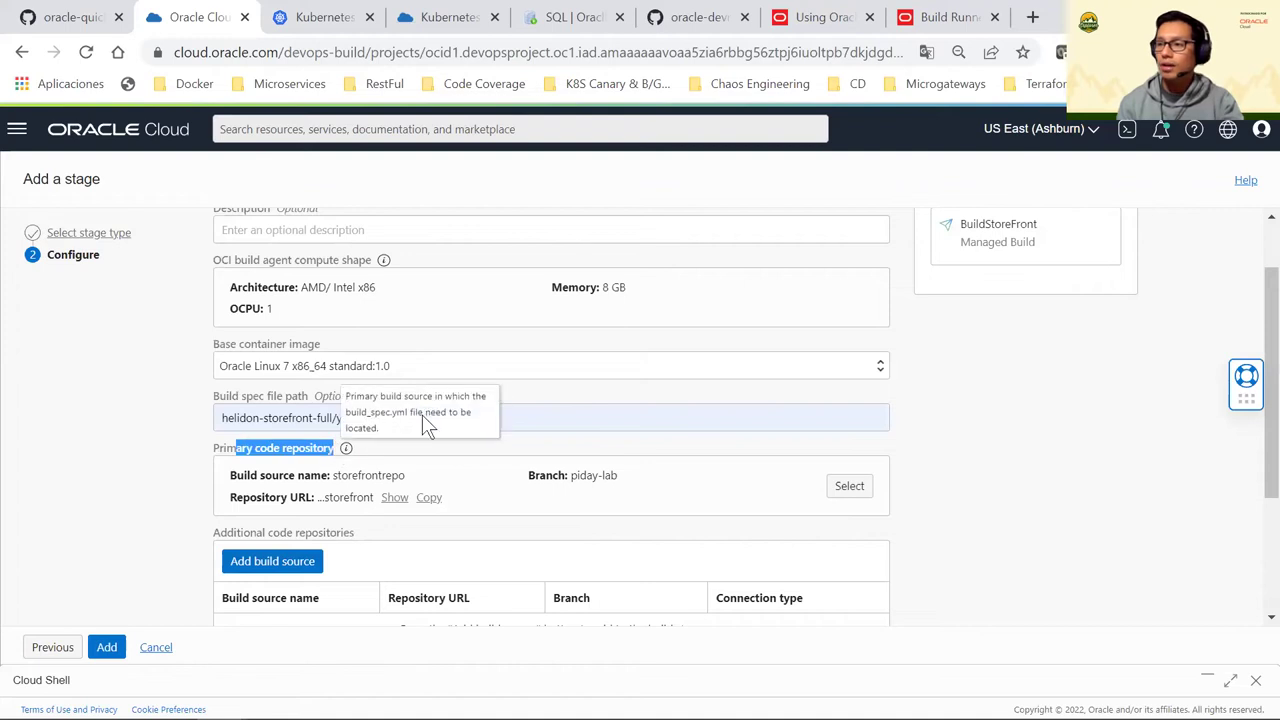
pyautogui.click(188, 417)
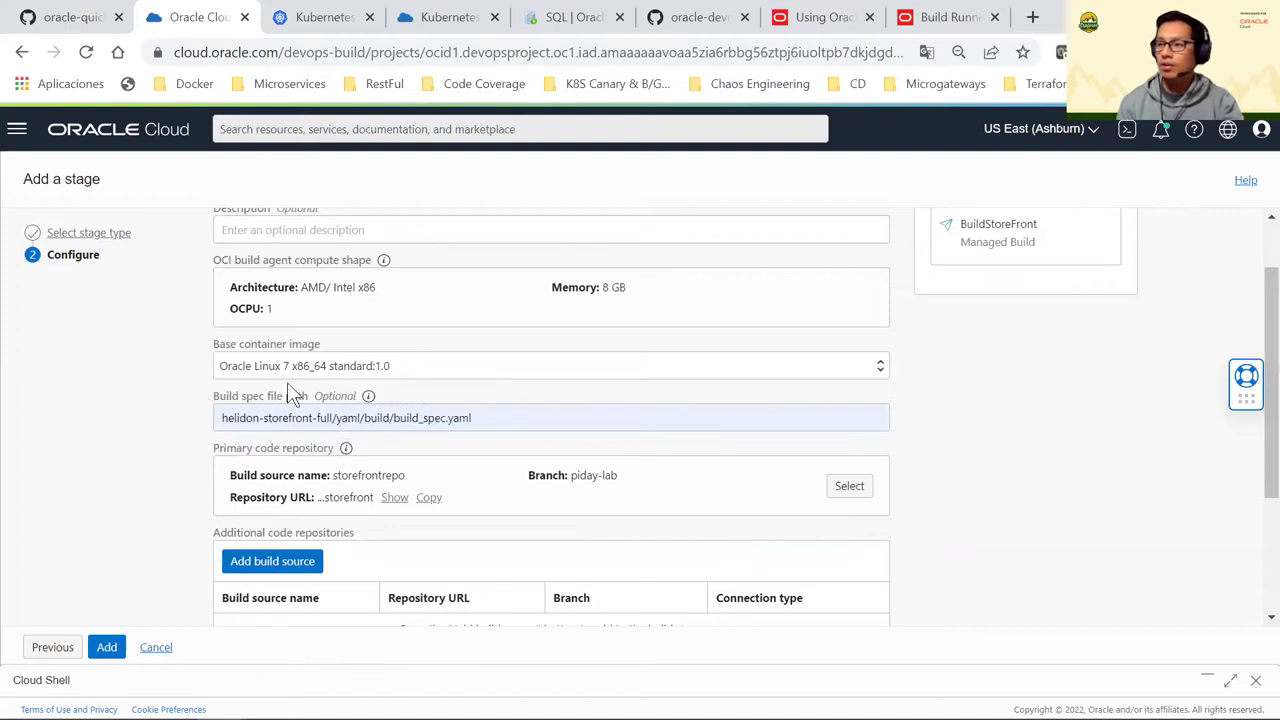
pyautogui.moveTo(400, 418); pyautogui.dragTo(410, 418)
pyautogui.moveTo(493, 417); pyautogui.dragTo(494, 418)
pyautogui.click(99, 485)
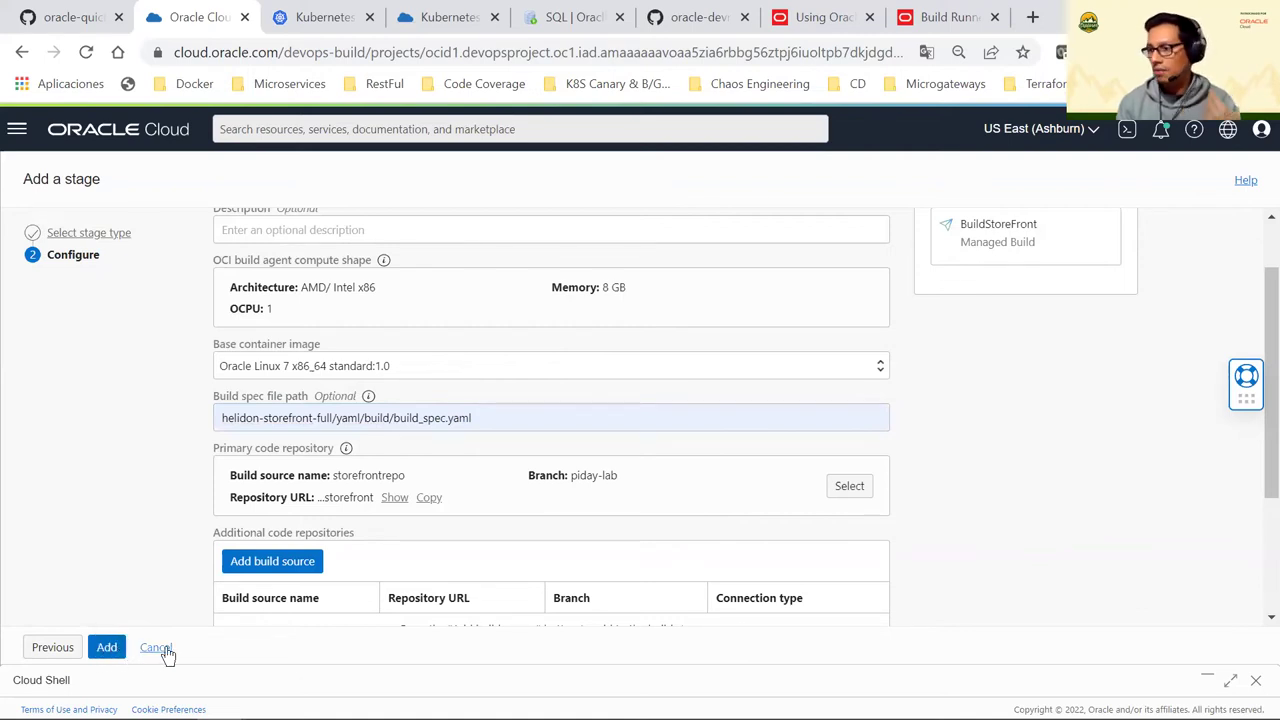
pyautogui.click(165, 650)
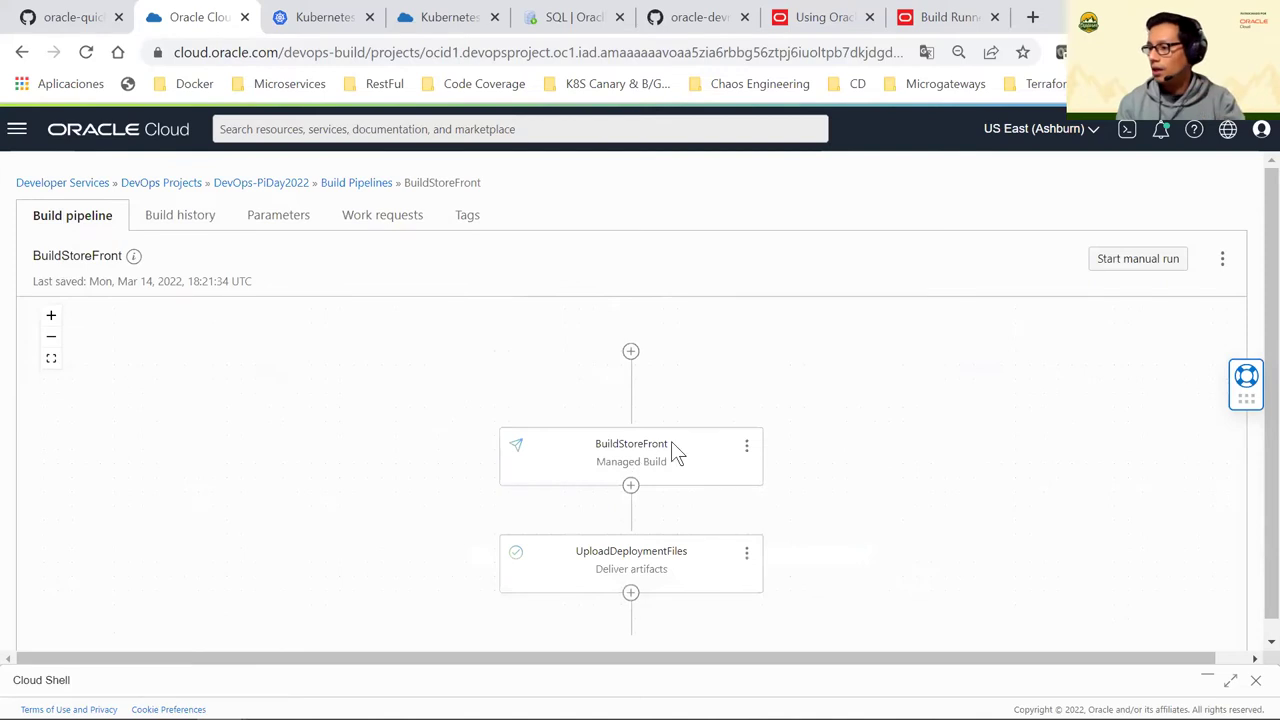
pyautogui.click(746, 445)
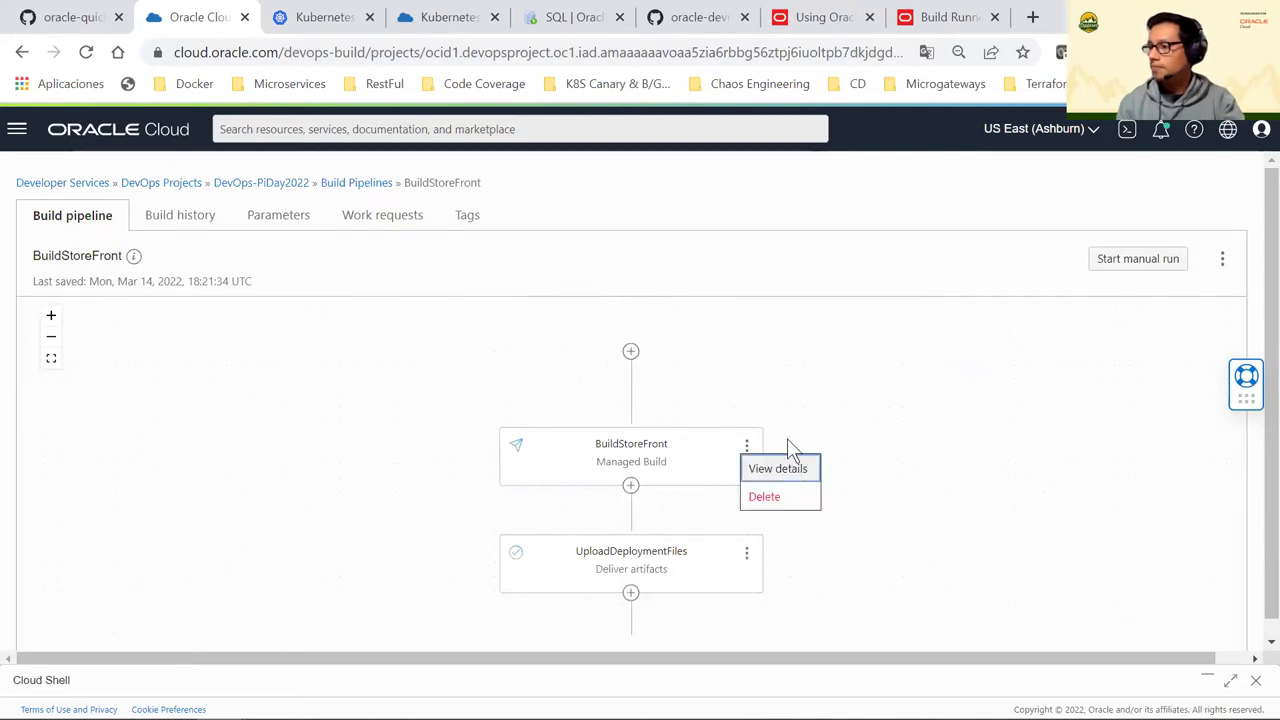
pyautogui.click(785, 466)
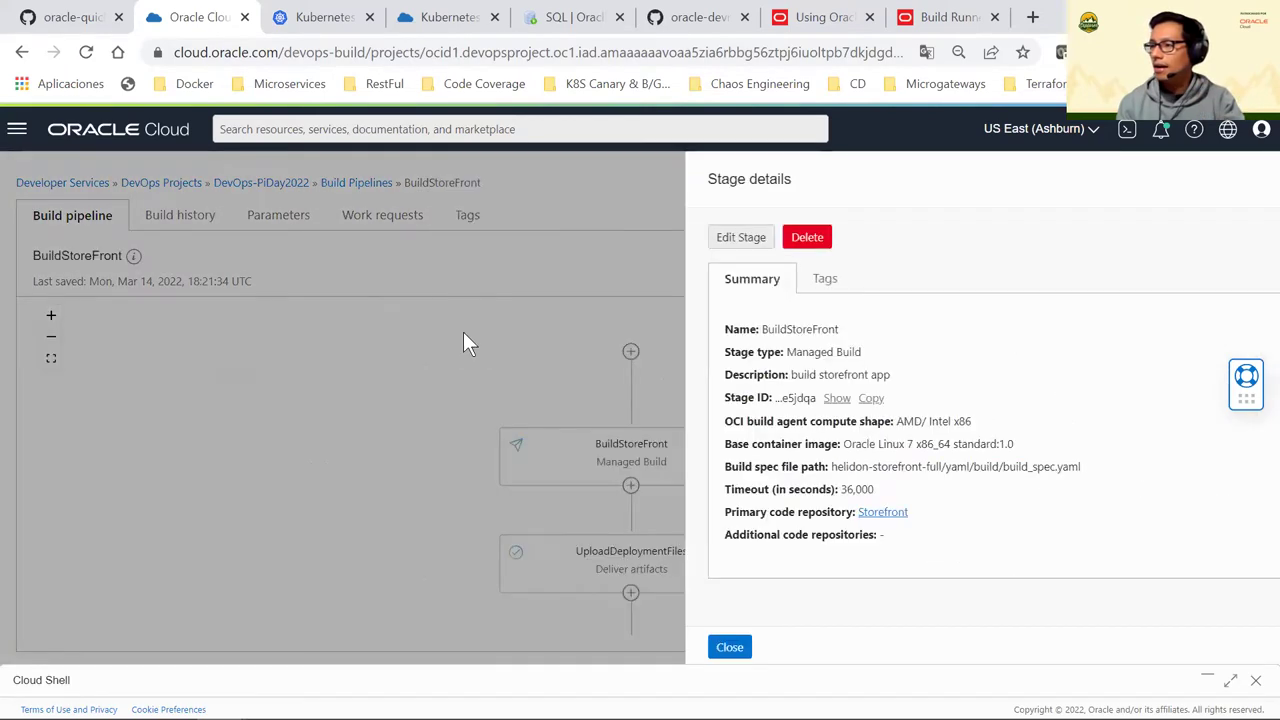
pyautogui.click(740, 237)
pyautogui.scroll(-5, 614, 466)
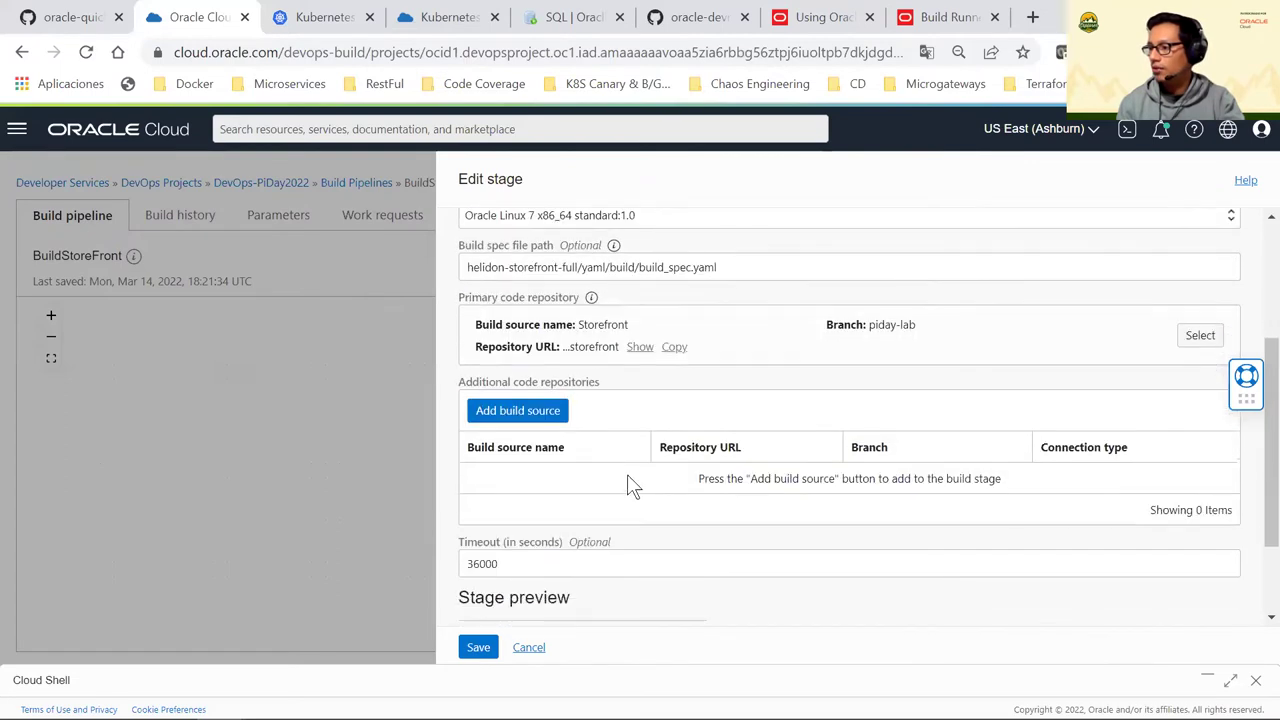
pyautogui.scroll(-3, 627, 484)
pyautogui.click(529, 647)
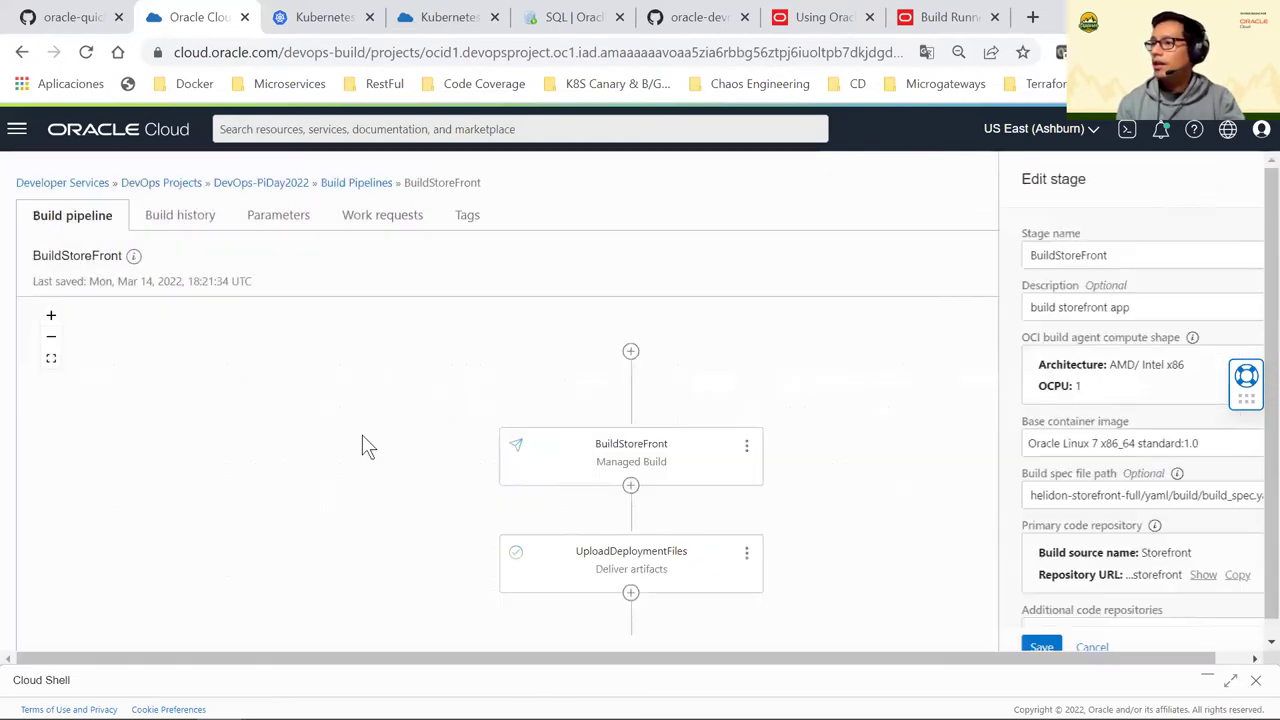
pyautogui.scroll(-1, 396, 436)
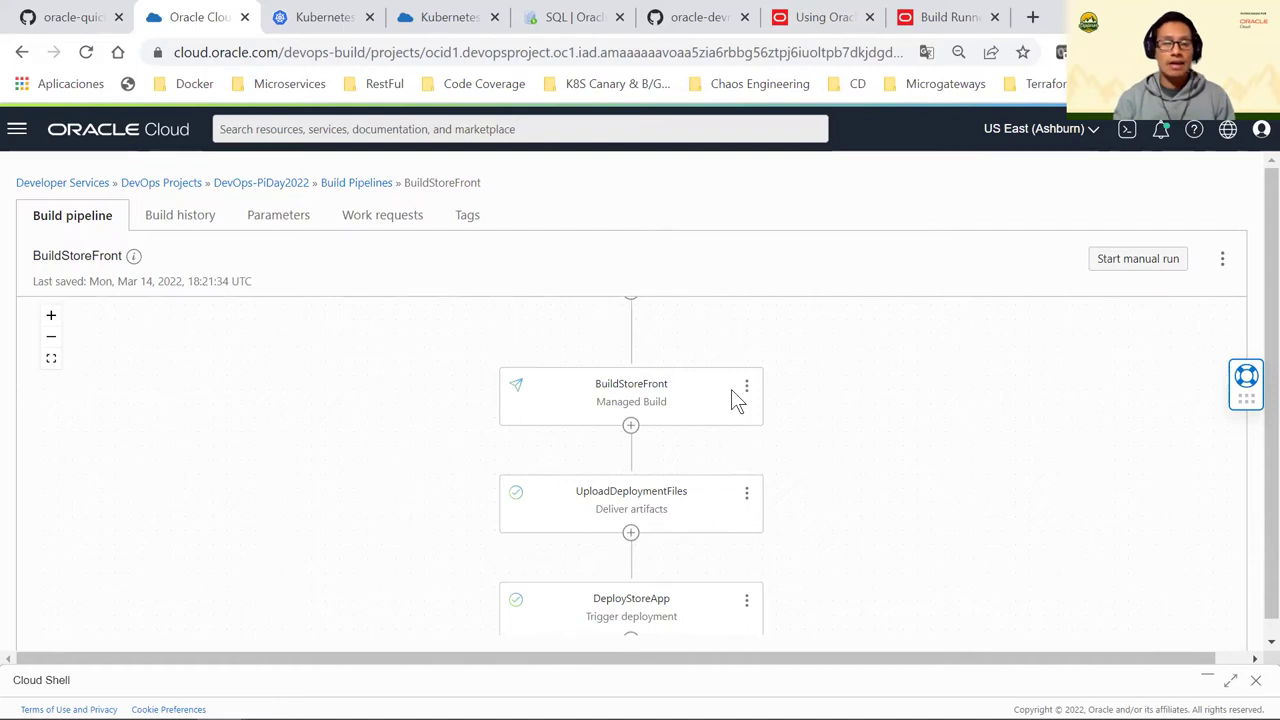
pyautogui.scroll(-1, 758, 480)
pyautogui.scroll(1, 760, 480)
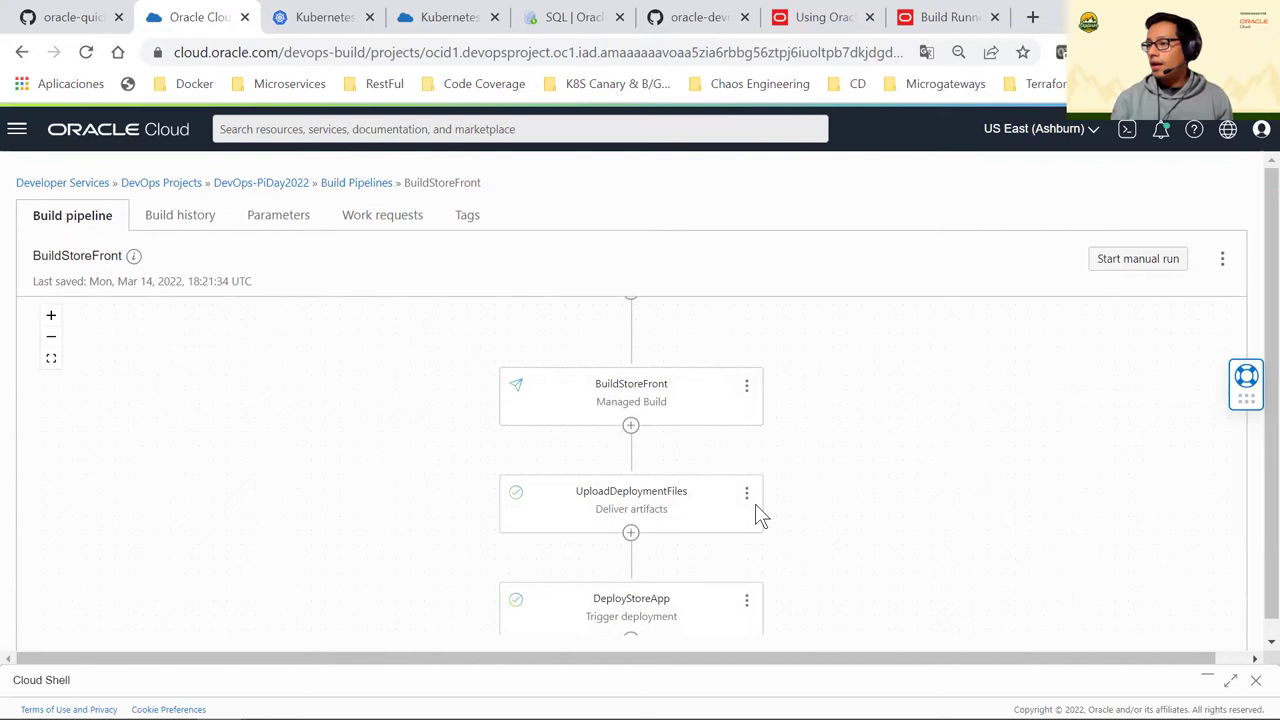
# Open the UploadDeploymentFiles stage's Edit stage form and scroll through its artifacts table
pyautogui.click(746, 494)
pyautogui.click(775, 514)
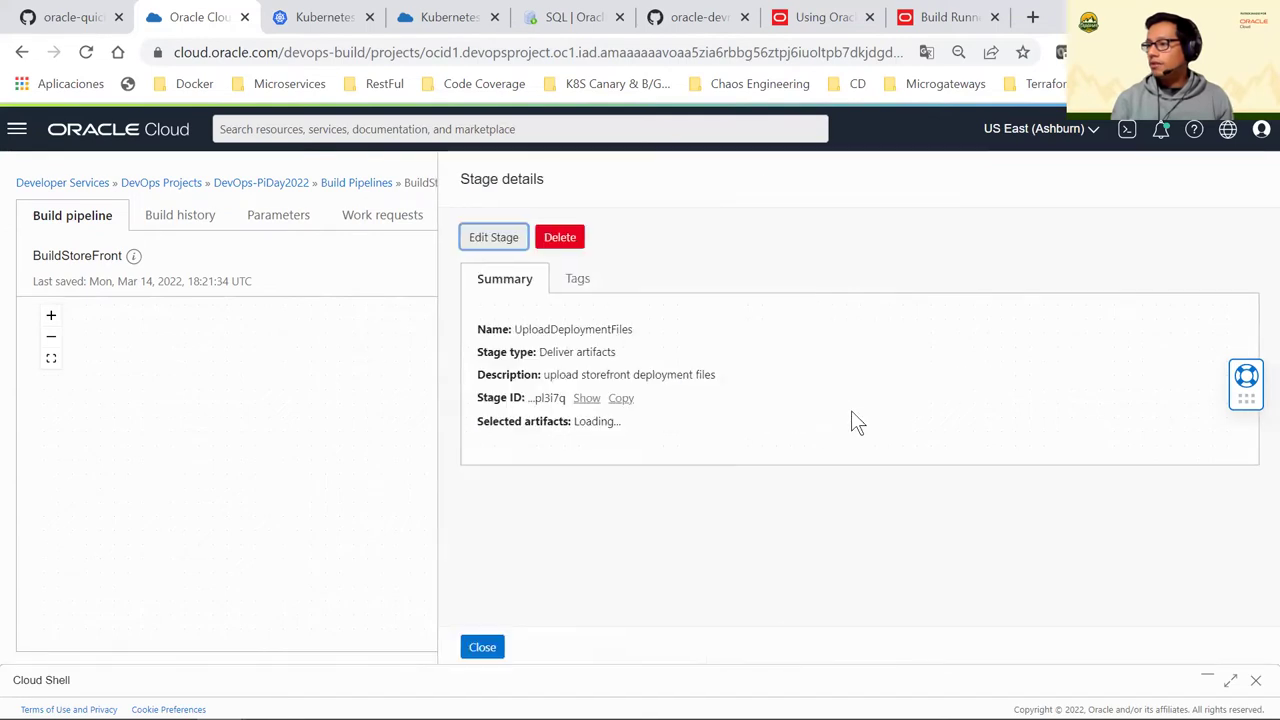
pyautogui.click(478, 244)
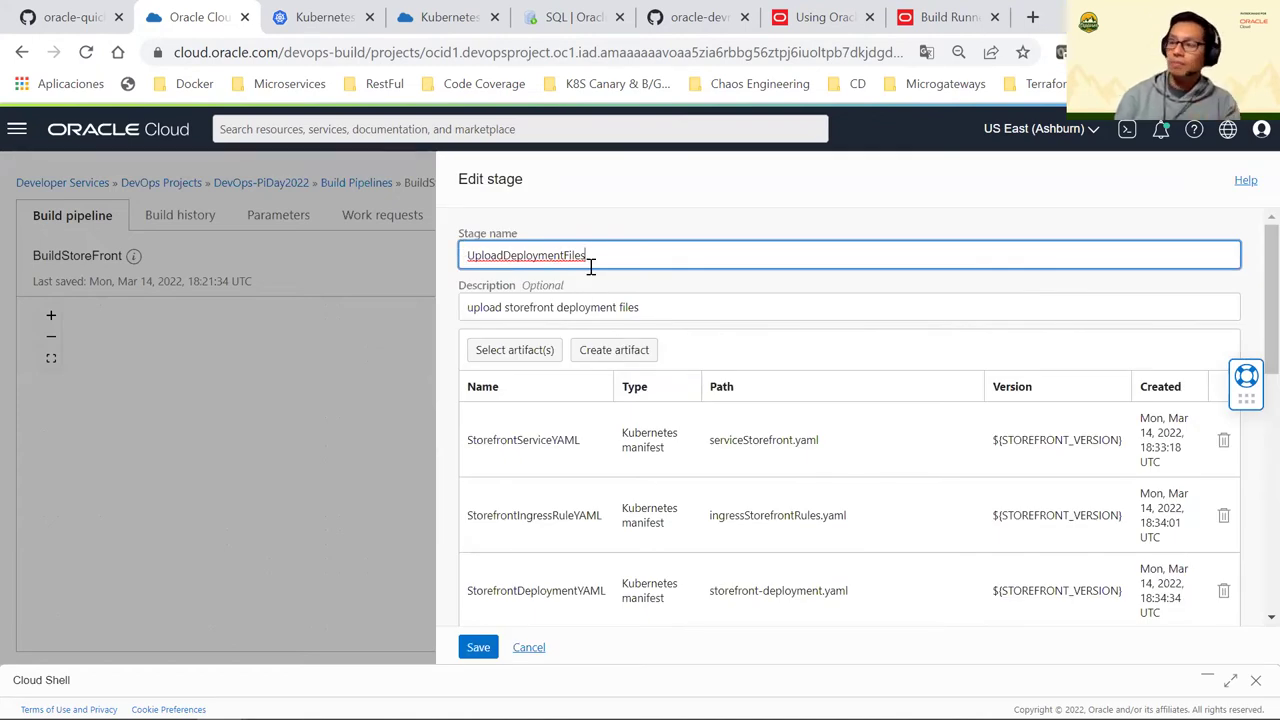
pyautogui.scroll(-1, 594, 314)
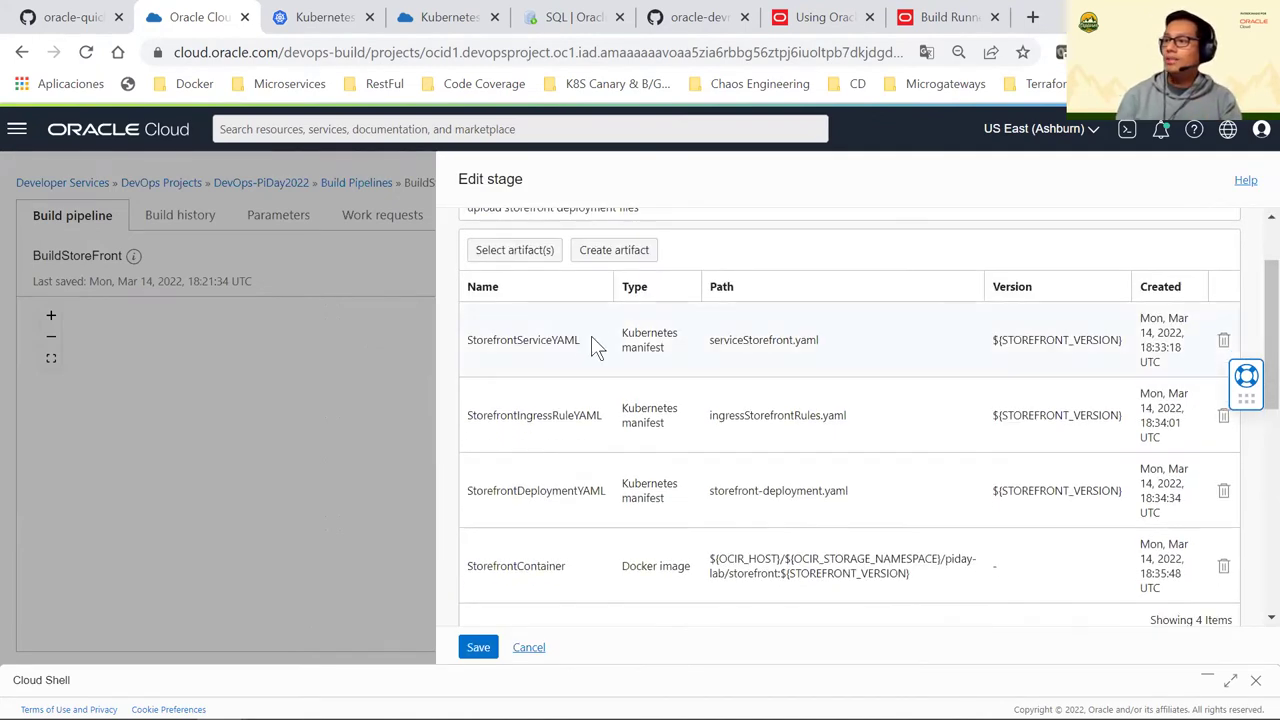
pyautogui.scroll(-1, 600, 440)
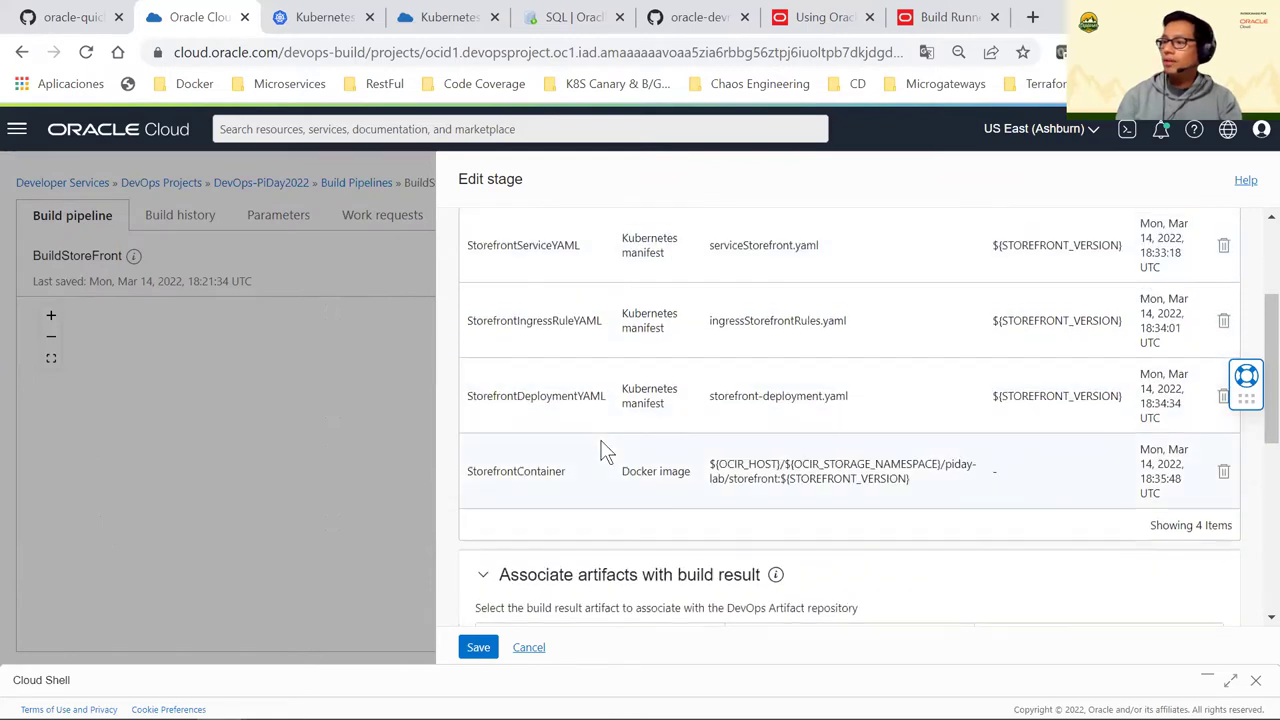
pyautogui.scroll(1, 604, 447)
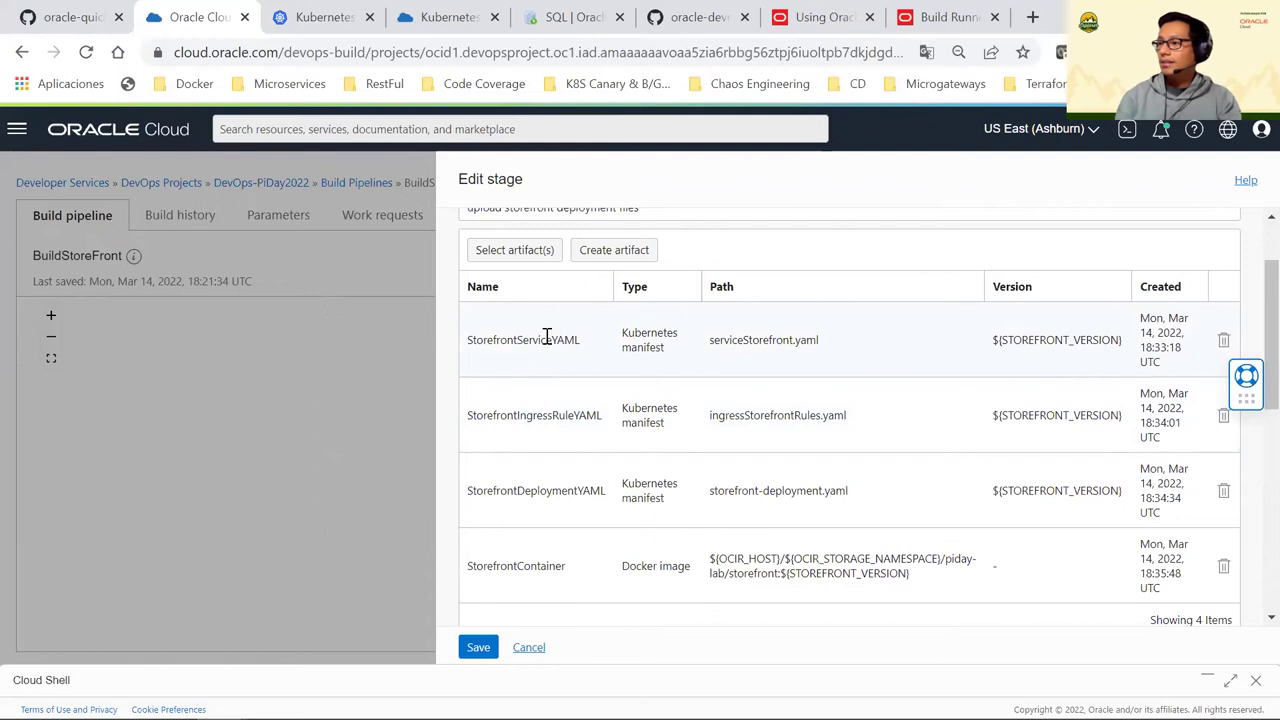
# Highlight the artifact rows, noting the Kubernetes manifest types and StorefrontContainer's Docker image type
pyautogui.moveTo(547, 337); pyautogui.dragTo(617, 554)
pyautogui.click(563, 437)
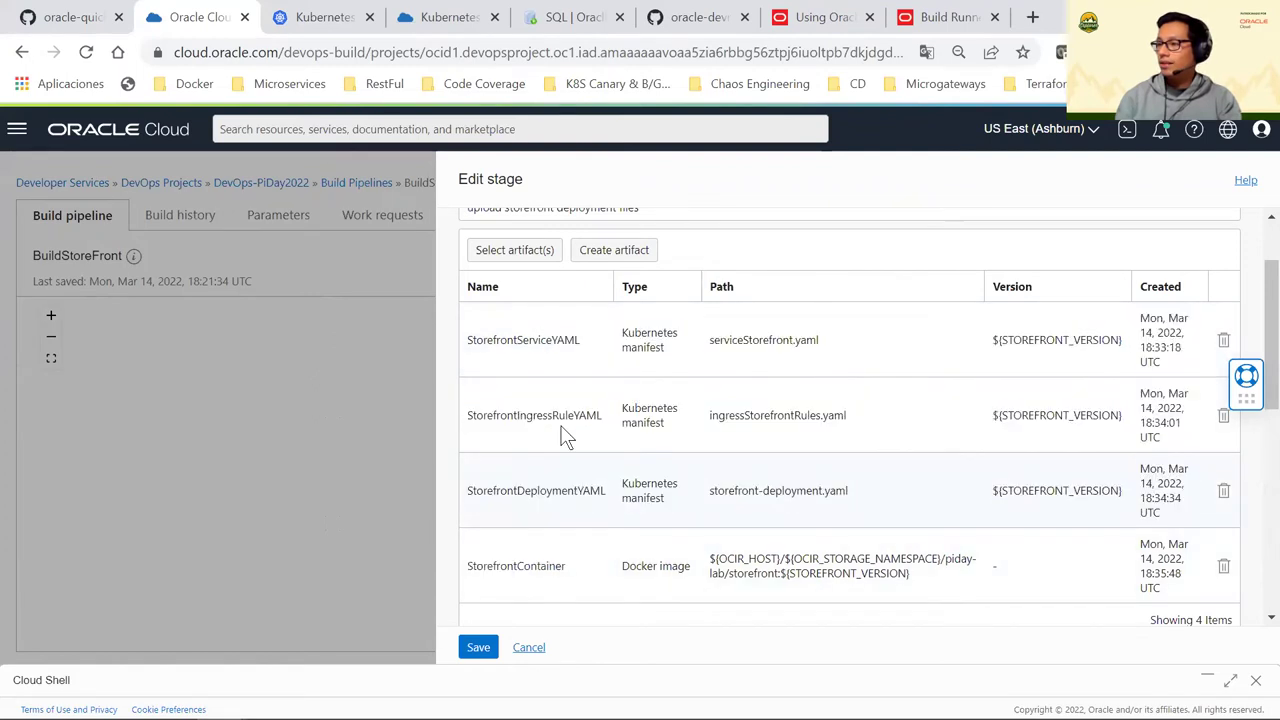
pyautogui.moveTo(513, 340); pyautogui.dragTo(640, 380)
pyautogui.click(651, 331)
pyautogui.moveTo(624, 334); pyautogui.dragTo(663, 353)
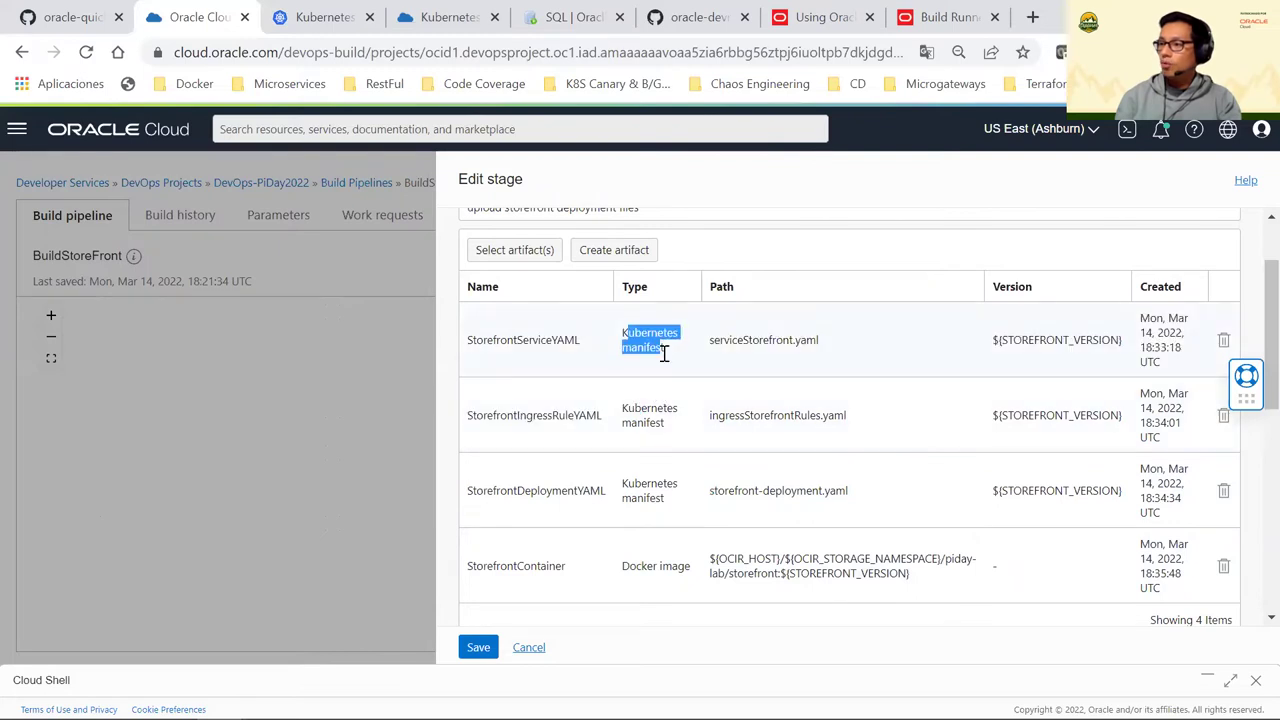
pyautogui.moveTo(689, 566); pyautogui.dragTo(635, 566)
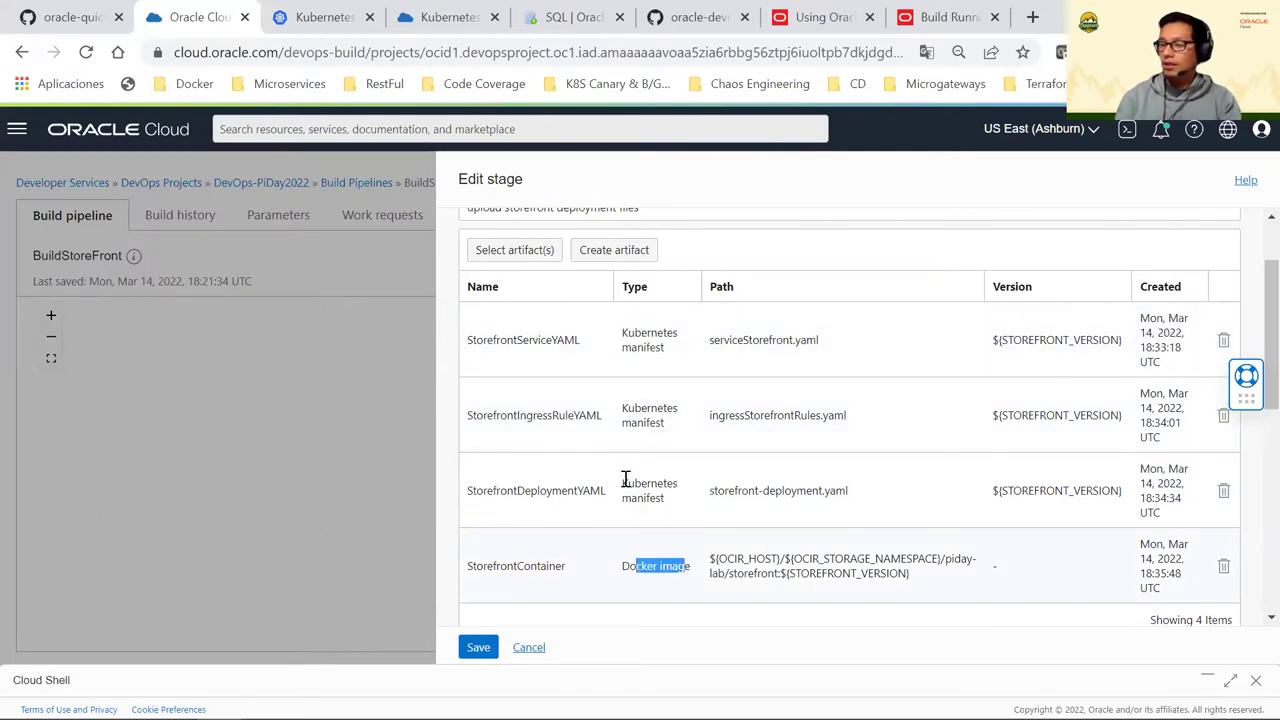
# Review the artifact rows down to StorefrontContainer again, then switch to the build_spec.yaml editor
pyautogui.scroll(-1, 625, 478)
pyautogui.scroll(1, 623, 437)
pyautogui.scroll(-1, 623, 430)
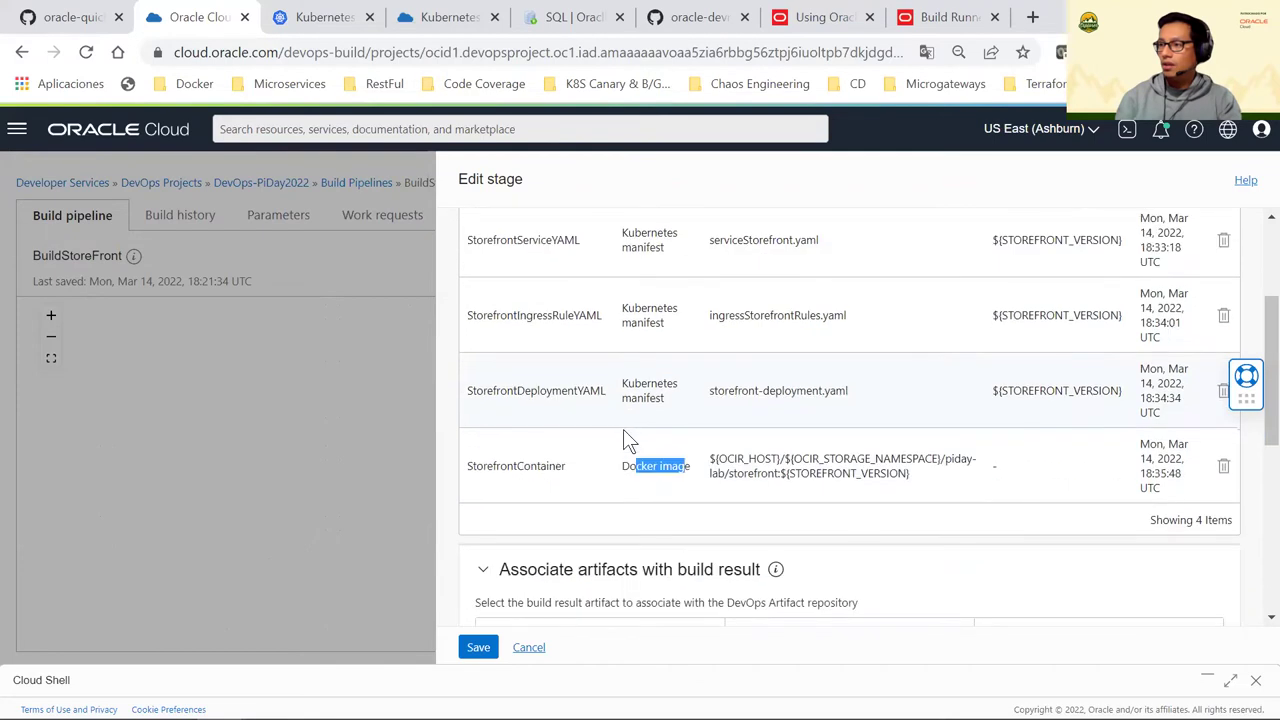
pyautogui.scroll(1, 627, 389)
pyautogui.moveTo(507, 340); pyautogui.dragTo(528, 340)
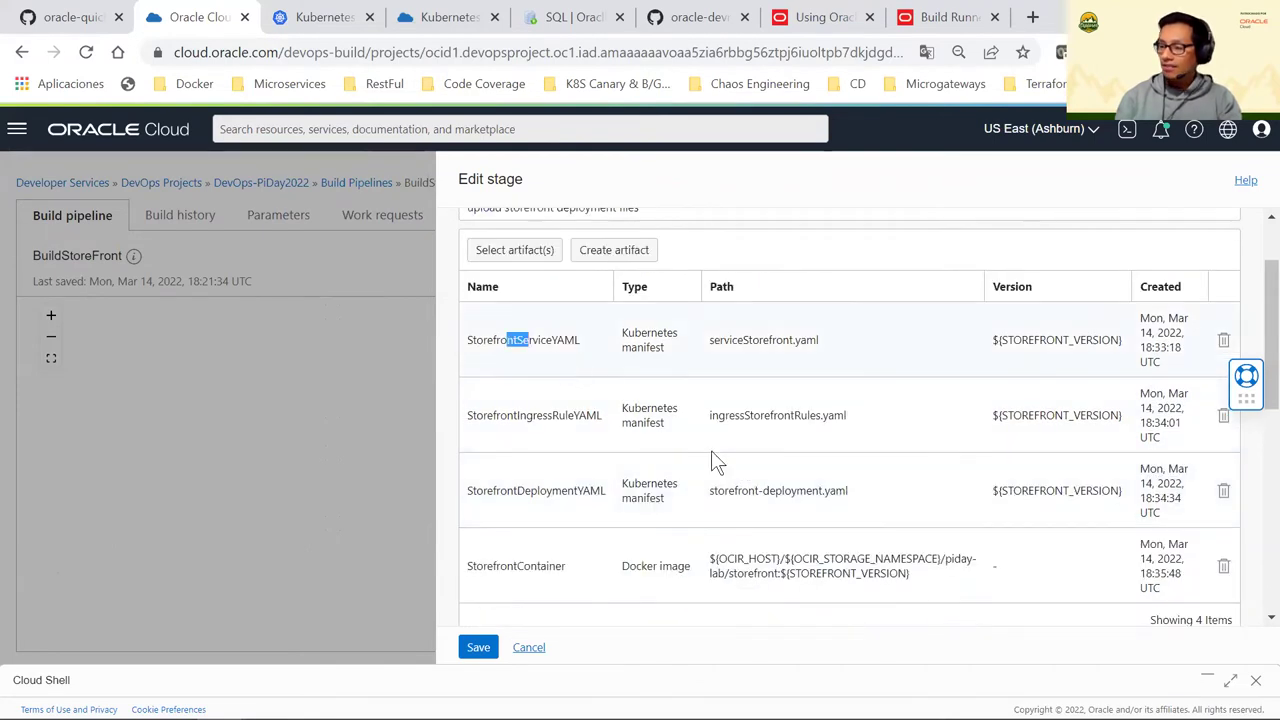
pyautogui.keyDown('shift'); pyautogui.click(786, 557); pyautogui.keyUp('shift')
pyautogui.click(625, 420)
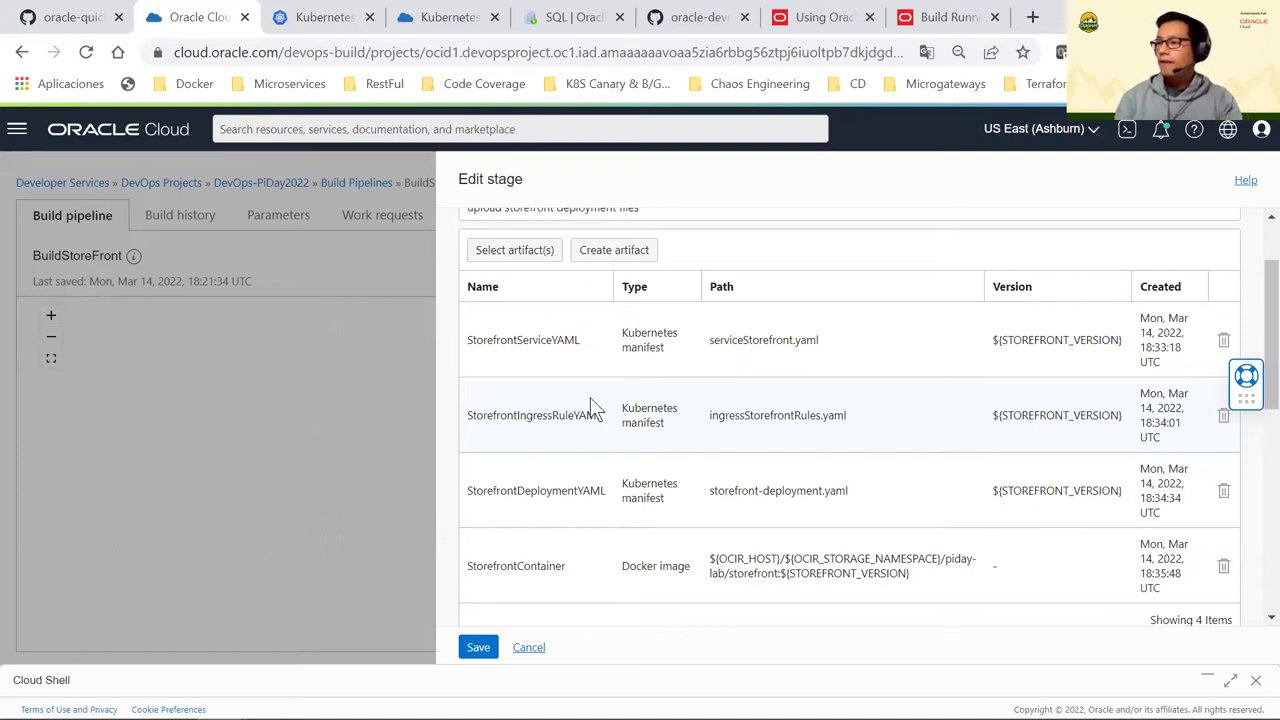
pyautogui.moveTo(540, 715)
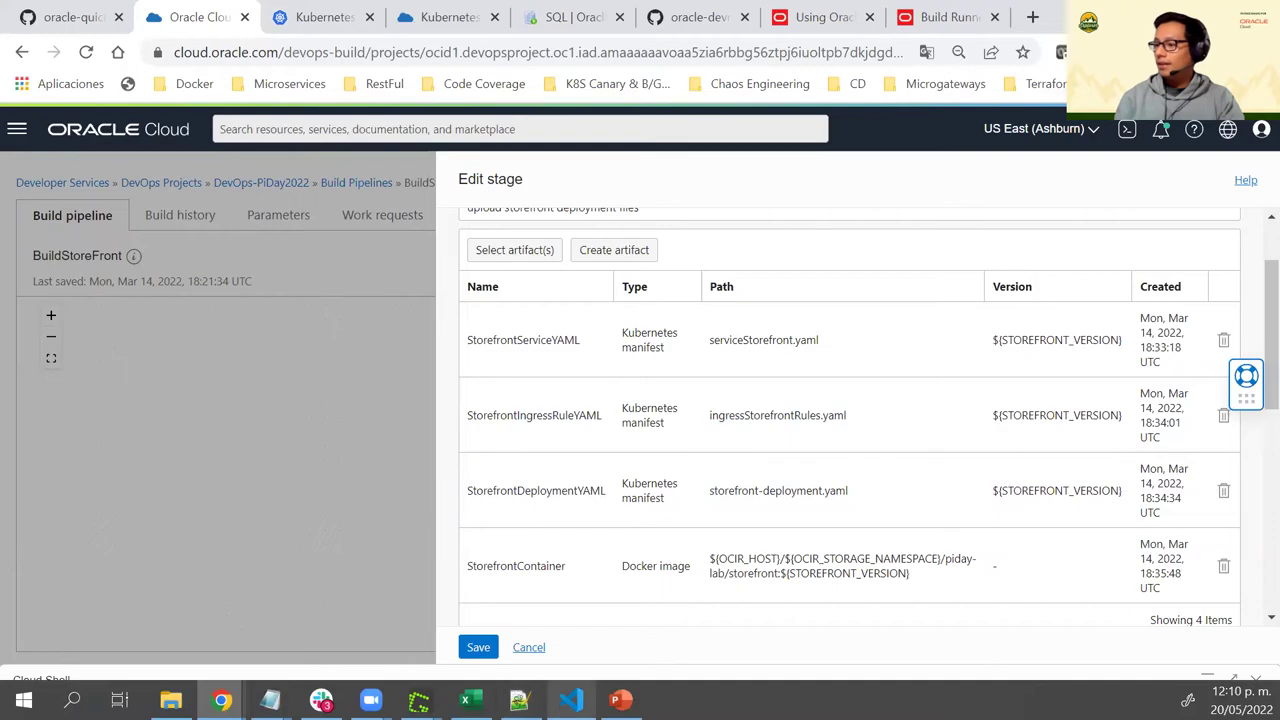
pyautogui.hotkey('alt', 'Tab')
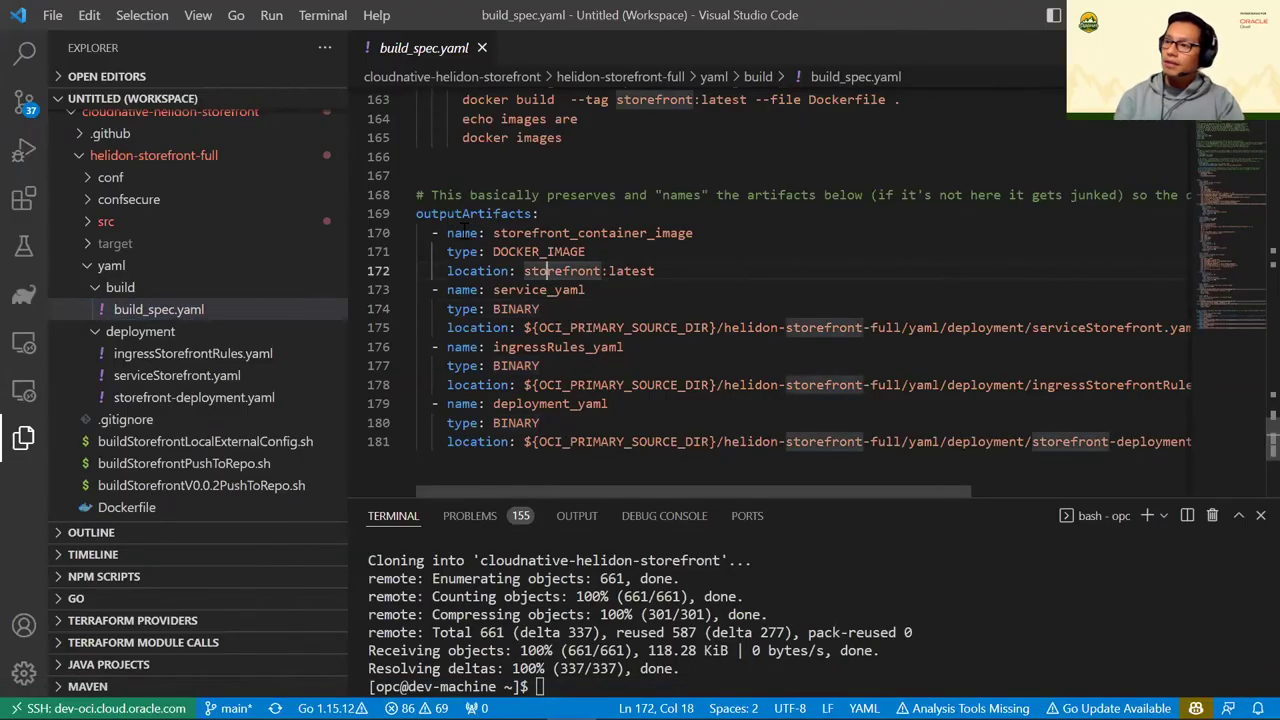
# Compare build_spec.yaml's outputArtifacts, e.g. the DOCKER_IMAGE container and BINARY service_yaml, then return to the console
pyautogui.doubleClick(459, 215)
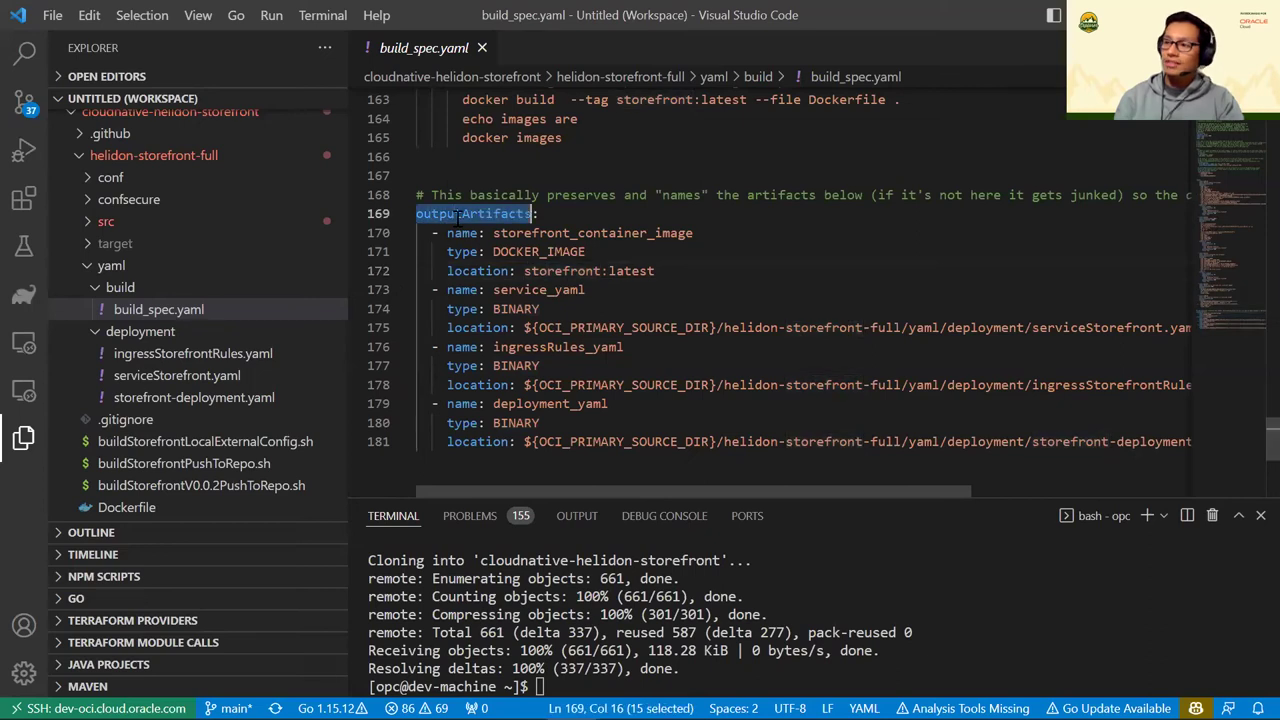
pyautogui.moveTo(586, 252); pyautogui.dragTo(492, 252)
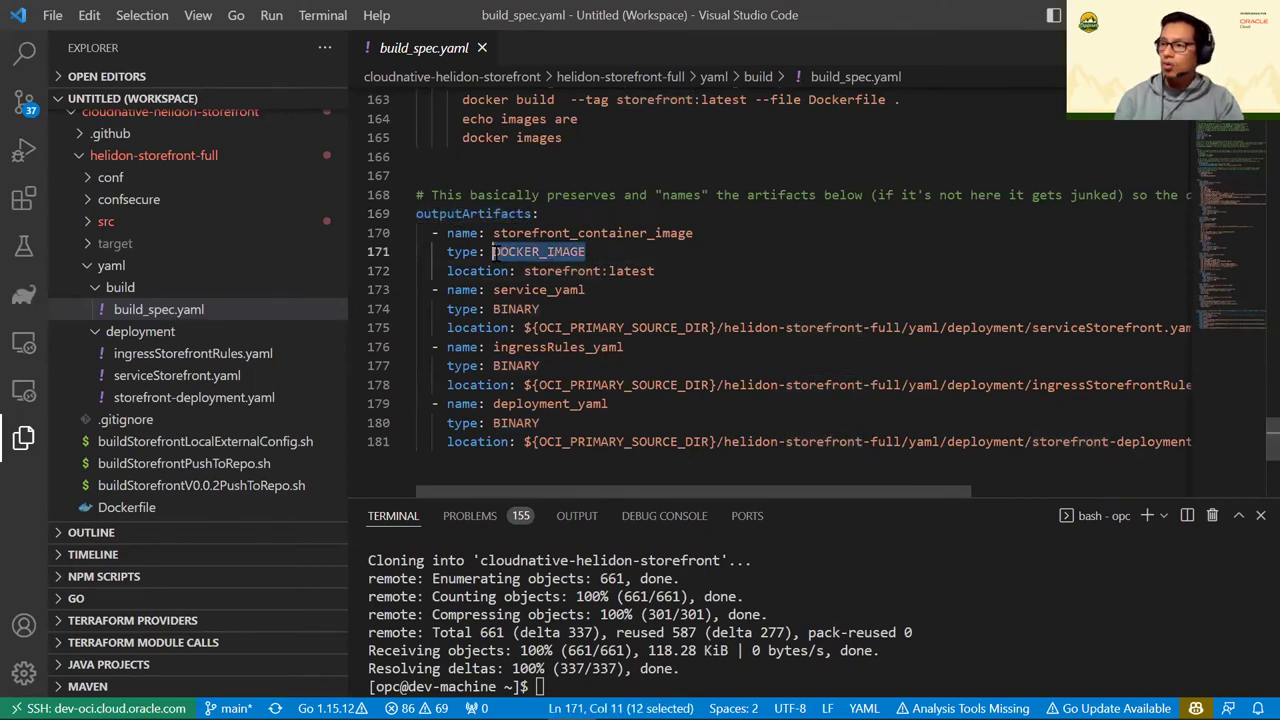
pyautogui.doubleClick(516, 309)
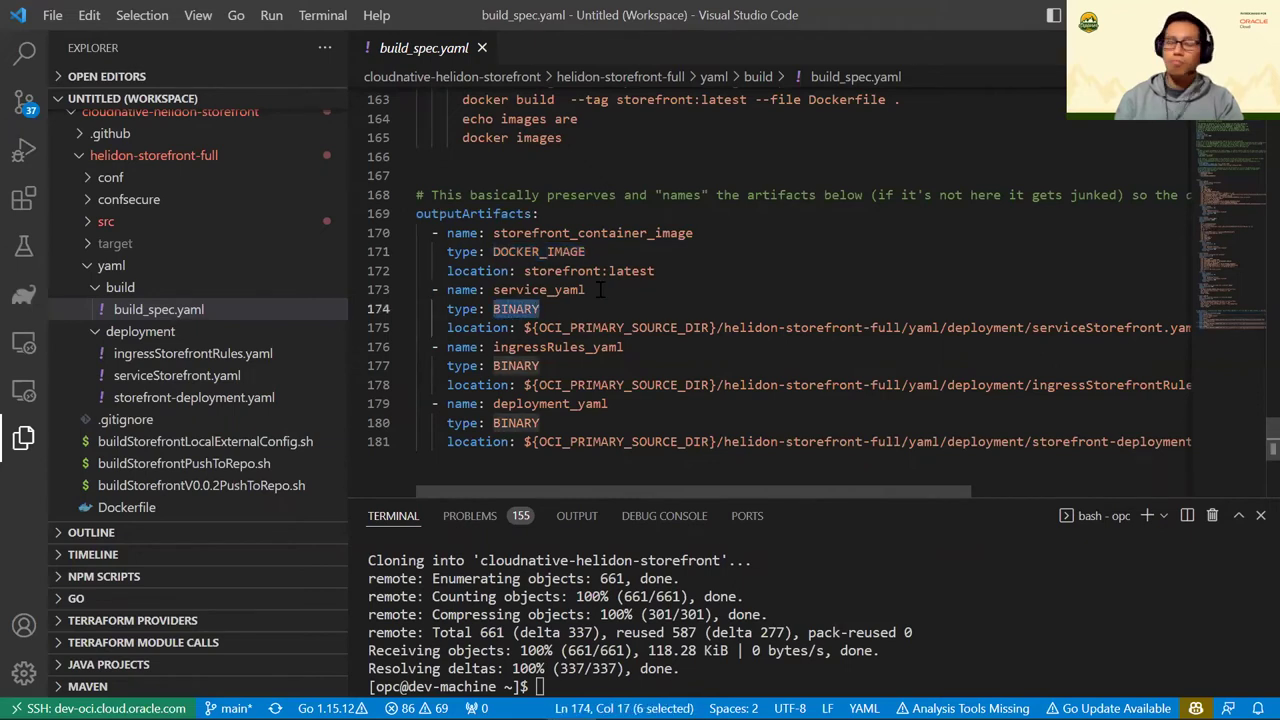
pyautogui.moveTo(592, 289); pyautogui.dragTo(492, 289)
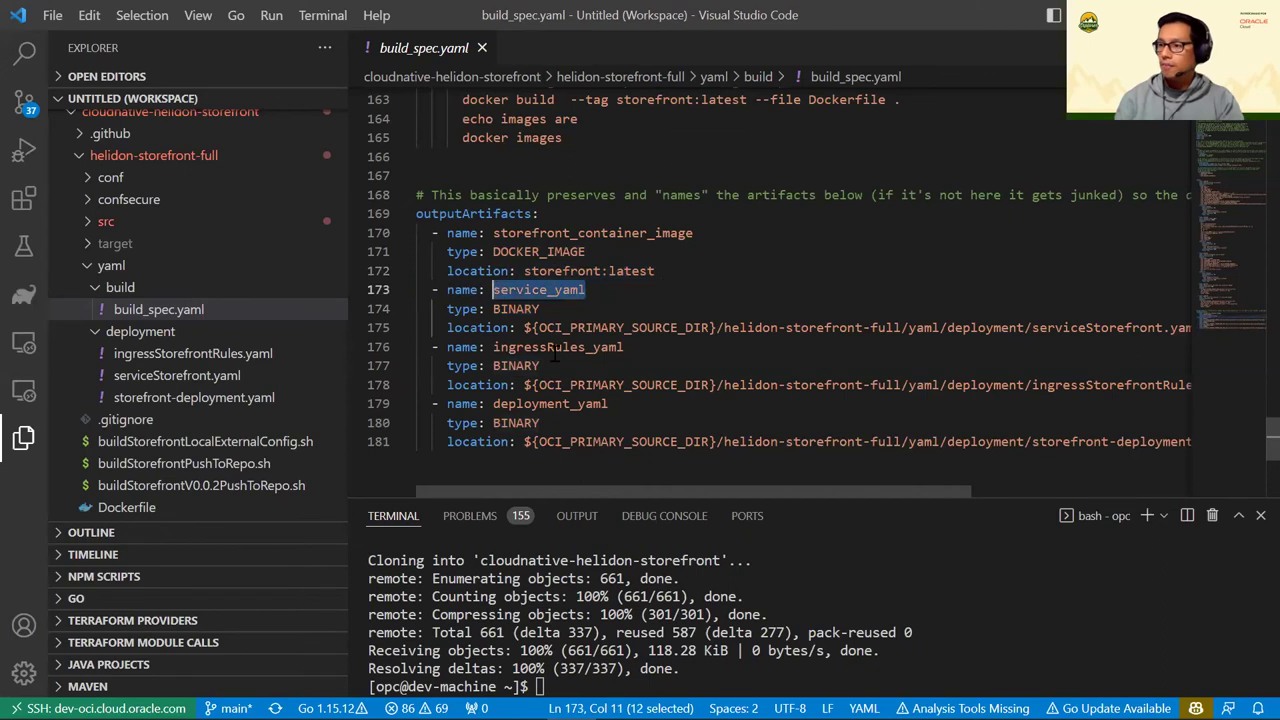
pyautogui.moveTo(447, 232); pyautogui.dragTo(632, 441)
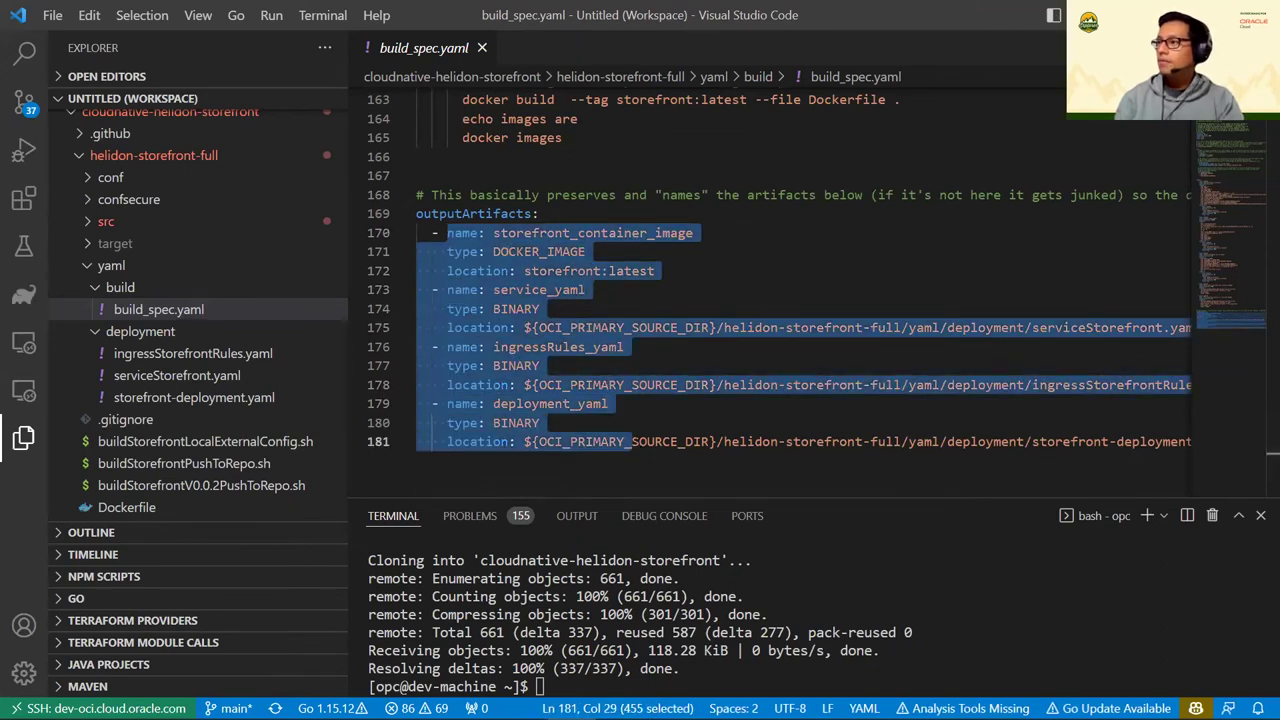
pyautogui.hotkey('alt', 'Tab')
# Cancel the UploadDeploymentFiles form unsaved and choose Delete for the DeployStoreApp stage
pyautogui.scroll(2, 656, 394)
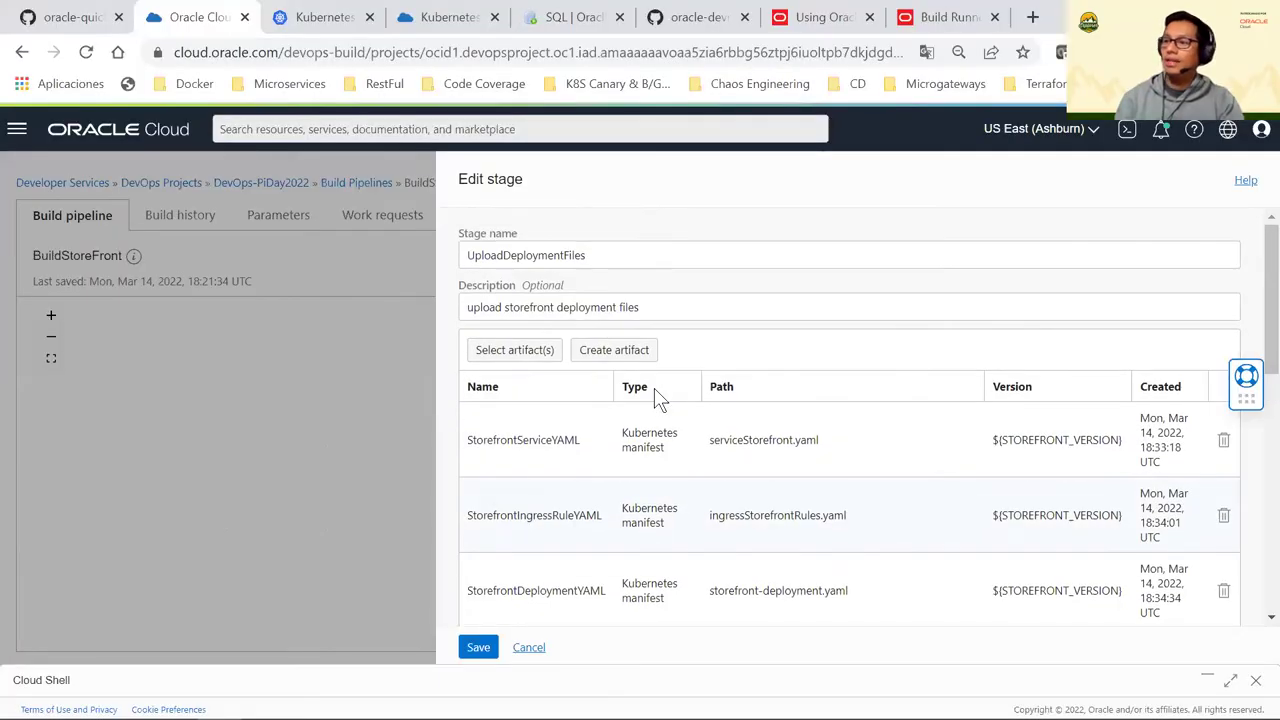
pyautogui.scroll(-1, 655, 400)
pyautogui.scroll(-2, 680, 415)
pyautogui.scroll(1, 791, 403)
pyautogui.scroll(-3, 680, 363)
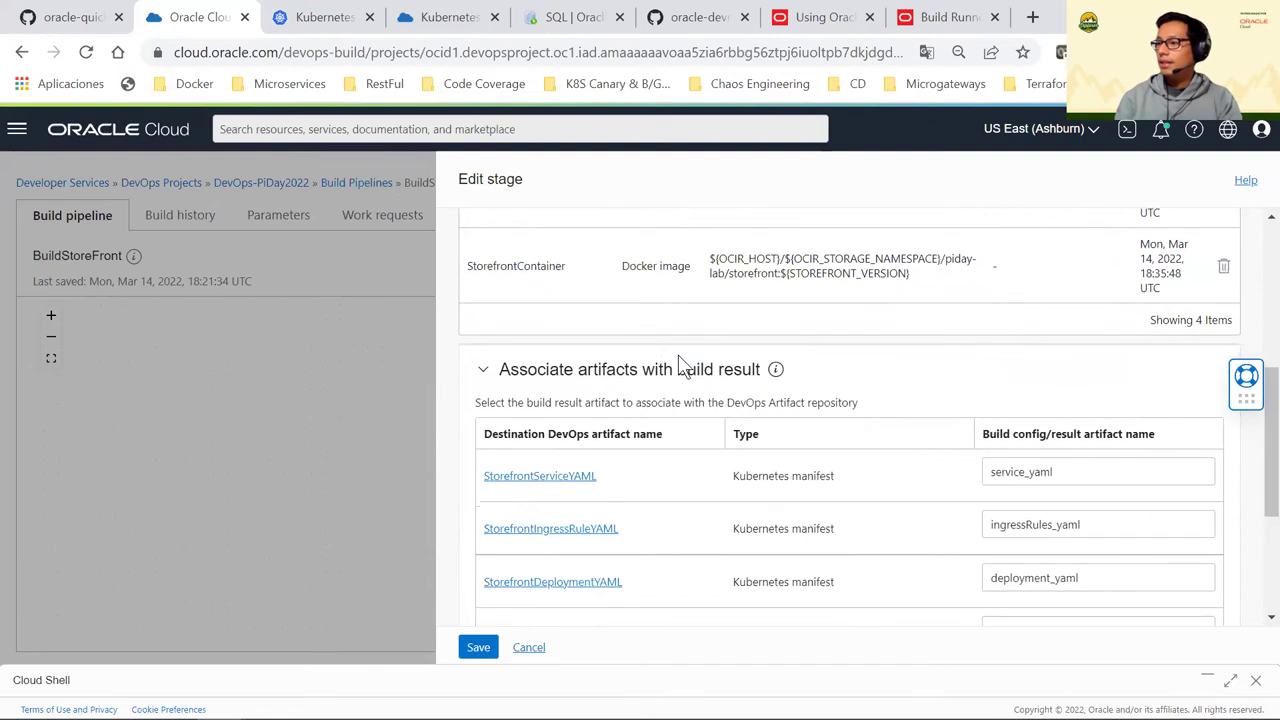
pyautogui.scroll(-1, 679, 358)
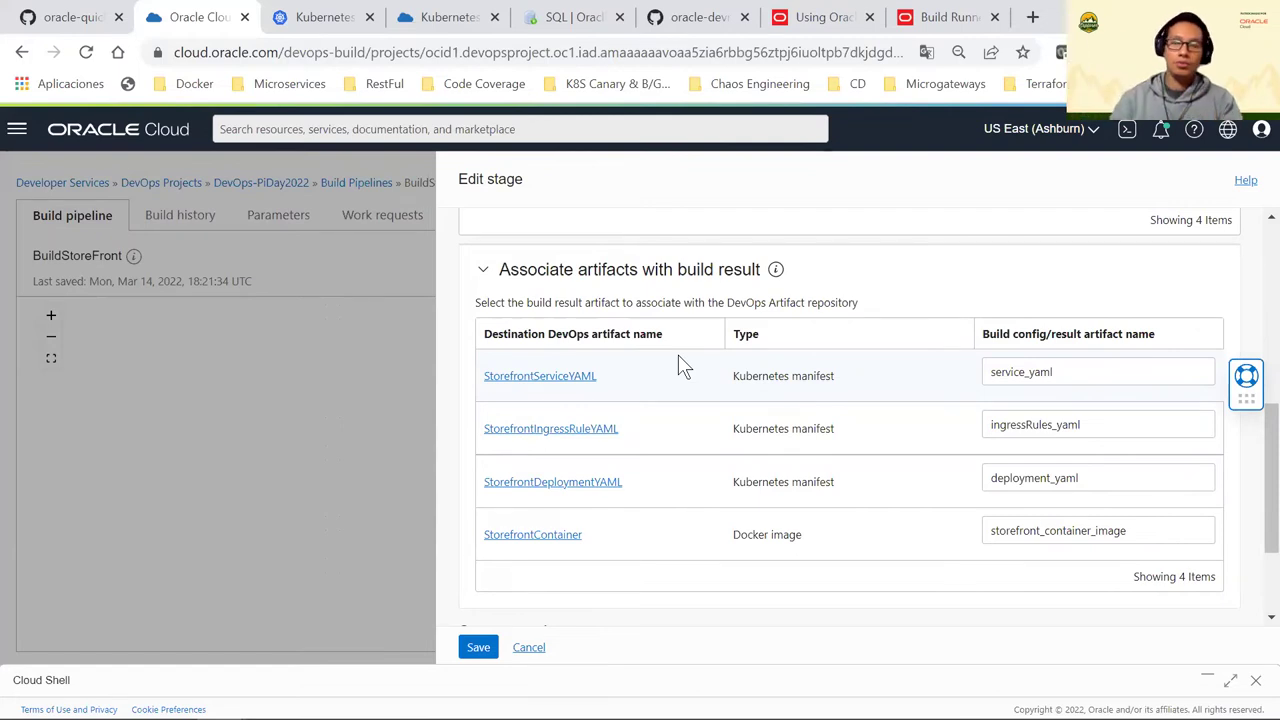
pyautogui.scroll(-2, 691, 368)
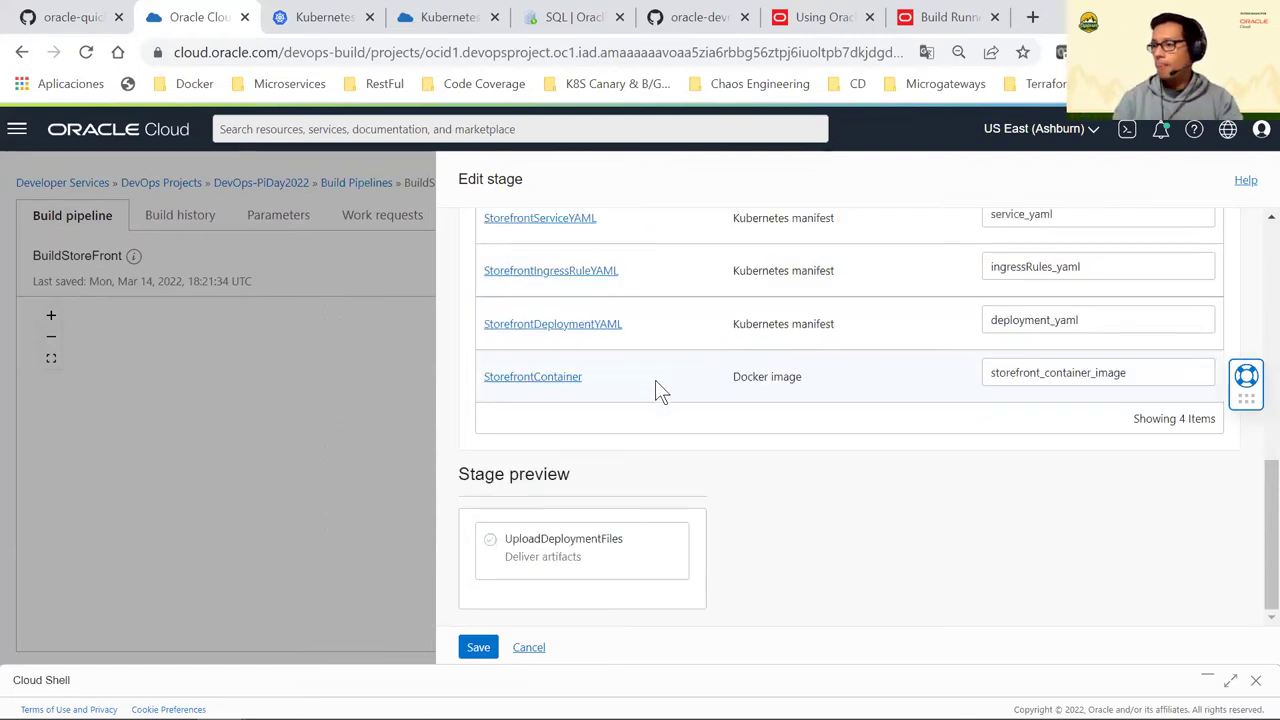
pyautogui.click(530, 649)
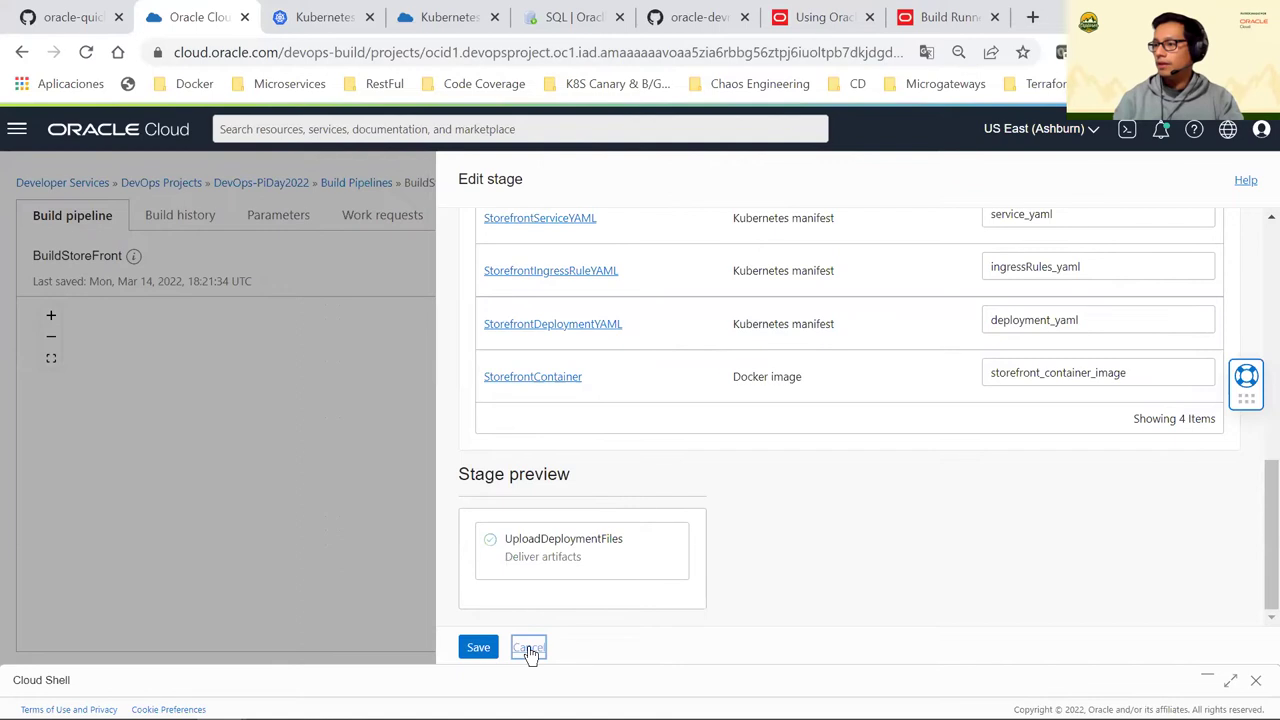
pyautogui.click(747, 541)
pyautogui.click(775, 592)
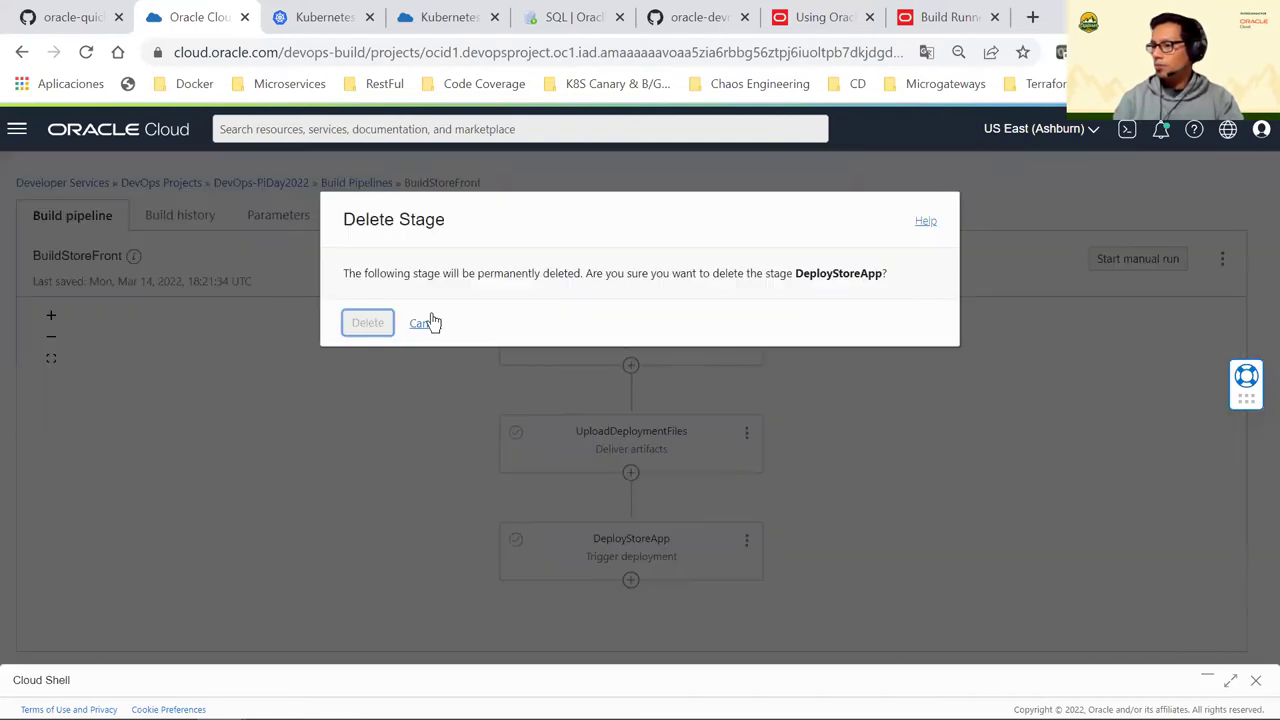
# Confirm deletion of DeployStoreApp and bring up the Start manual run form for BuildStoreFront
pyautogui.click(379, 325)
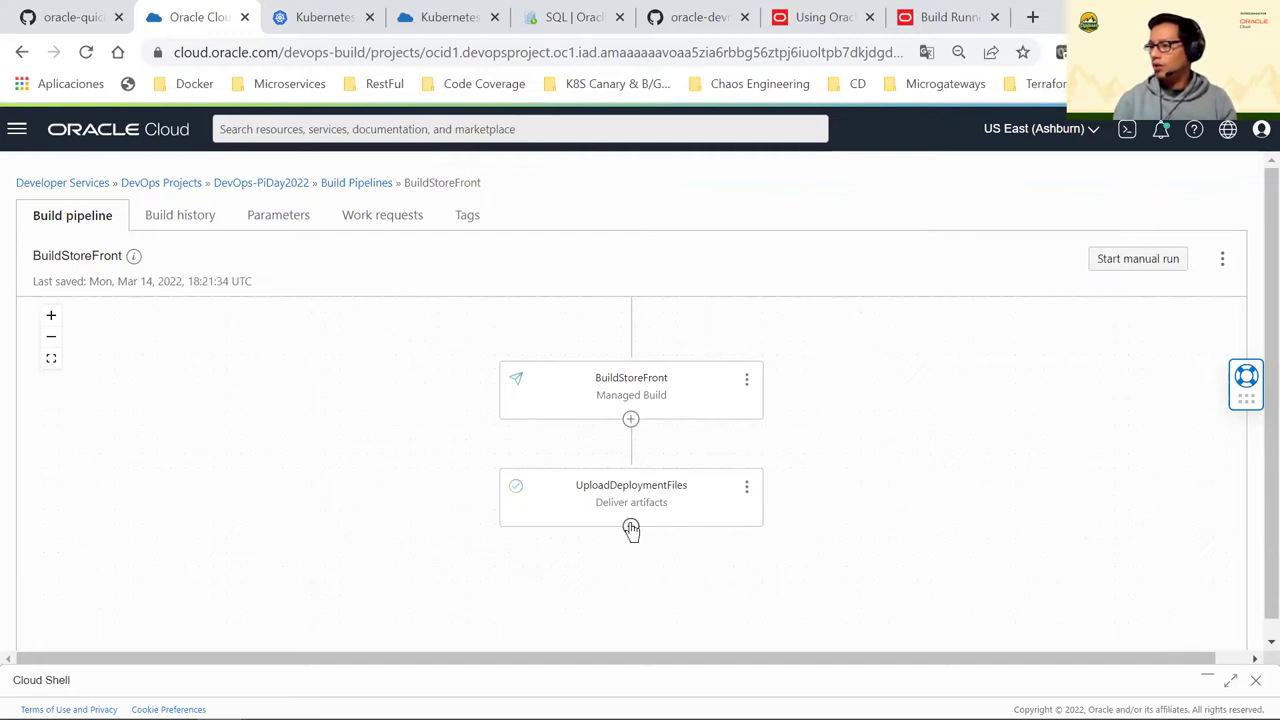
pyautogui.click(1140, 264)
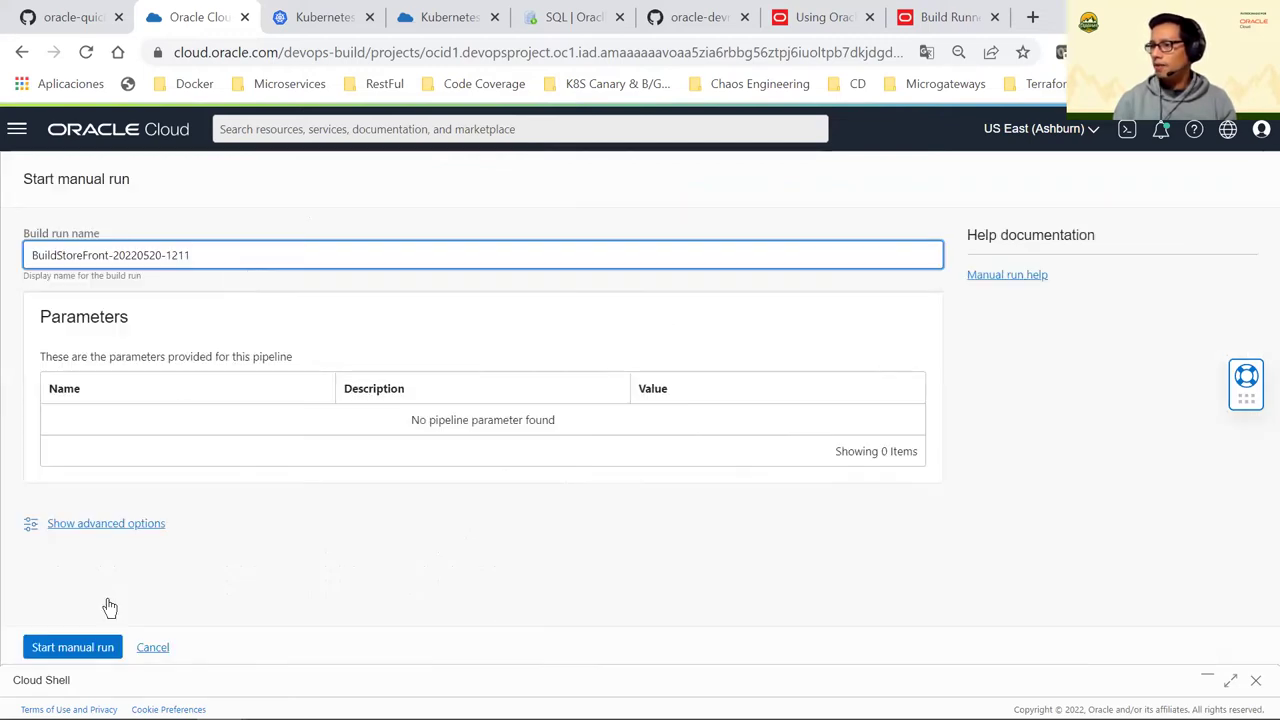
pyautogui.click(94, 648)
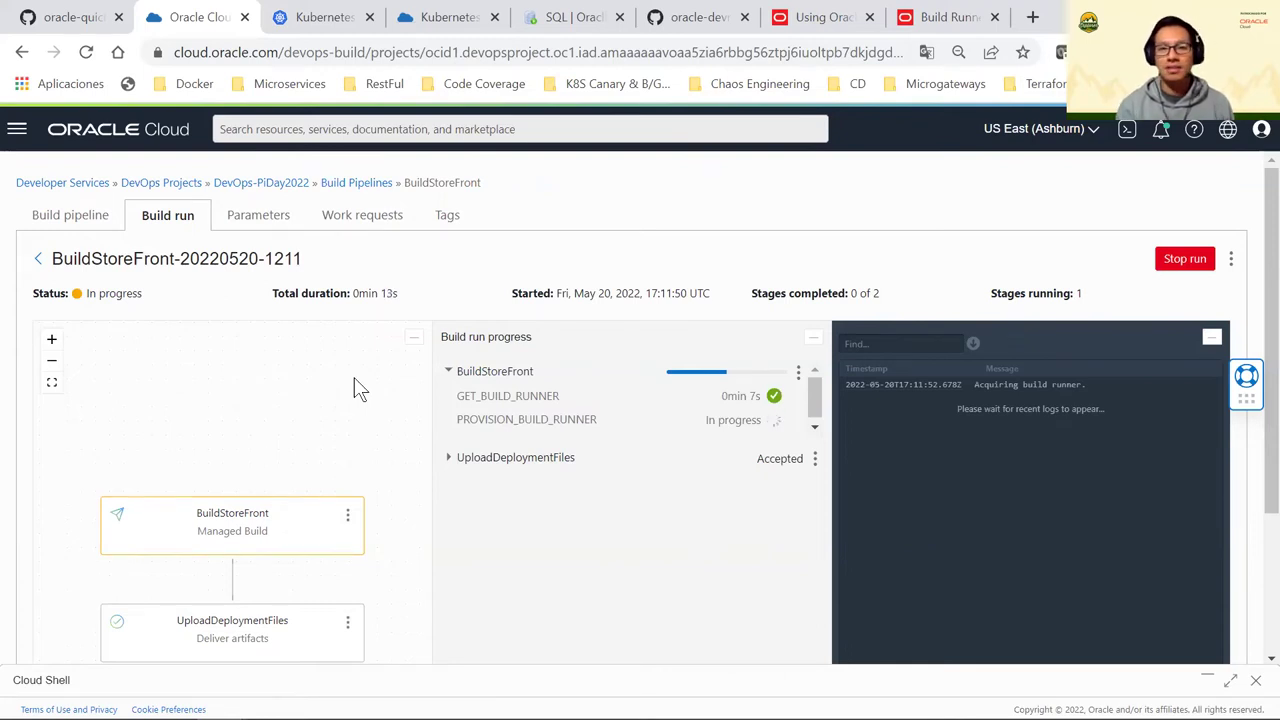
pyautogui.scroll(-1, 375, 437)
pyautogui.moveTo(446, 457)
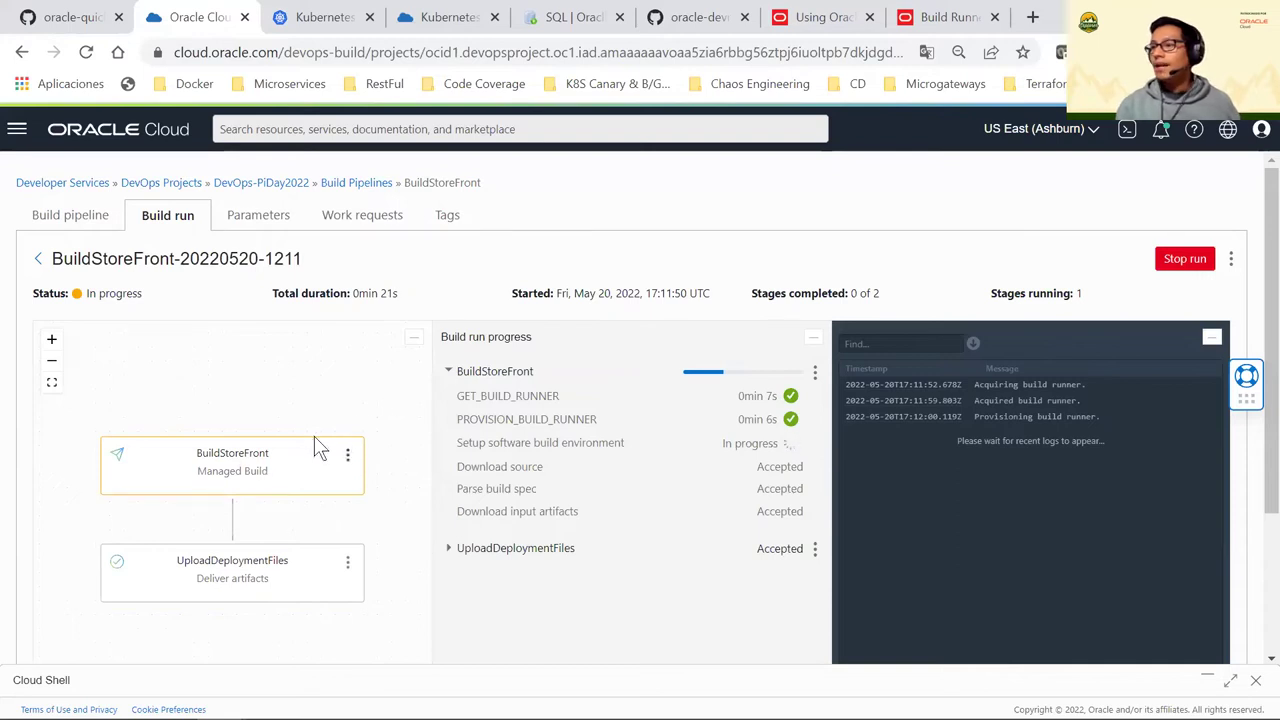
pyautogui.scroll(-1, 277, 386)
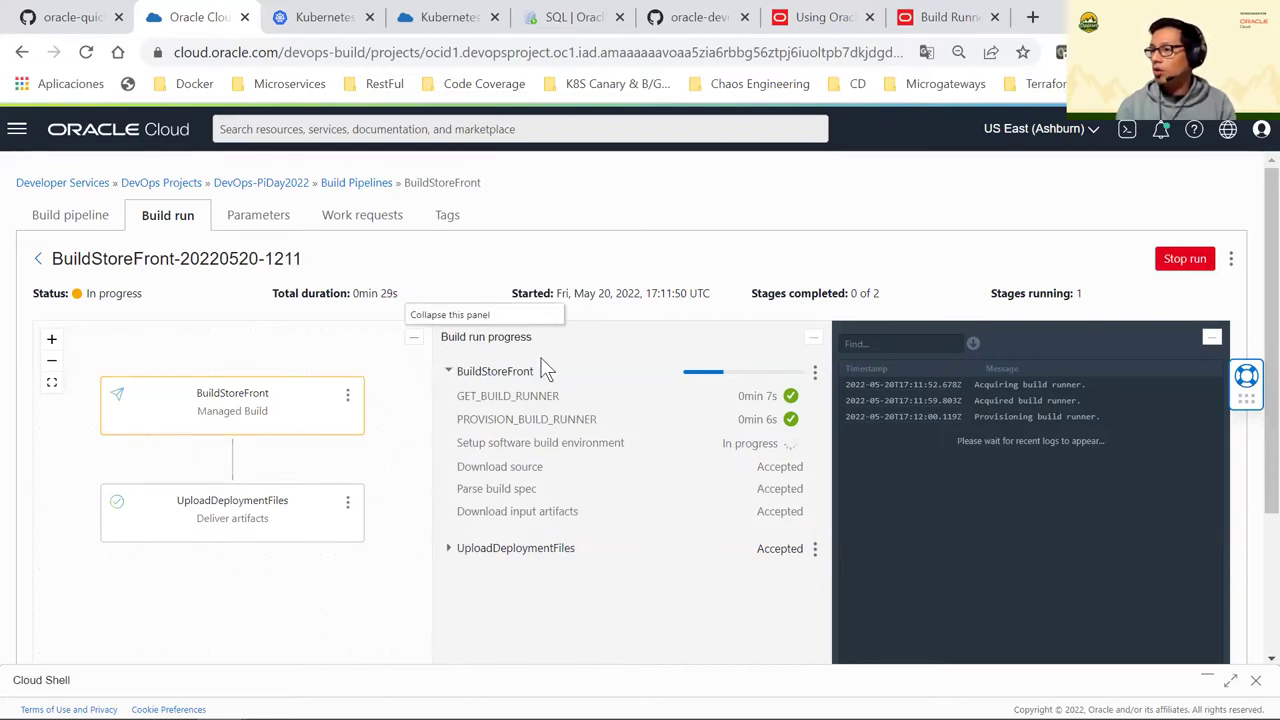
pyautogui.click(418, 344)
pyautogui.scroll(-2, 427, 418)
pyautogui.scroll(1, 427, 418)
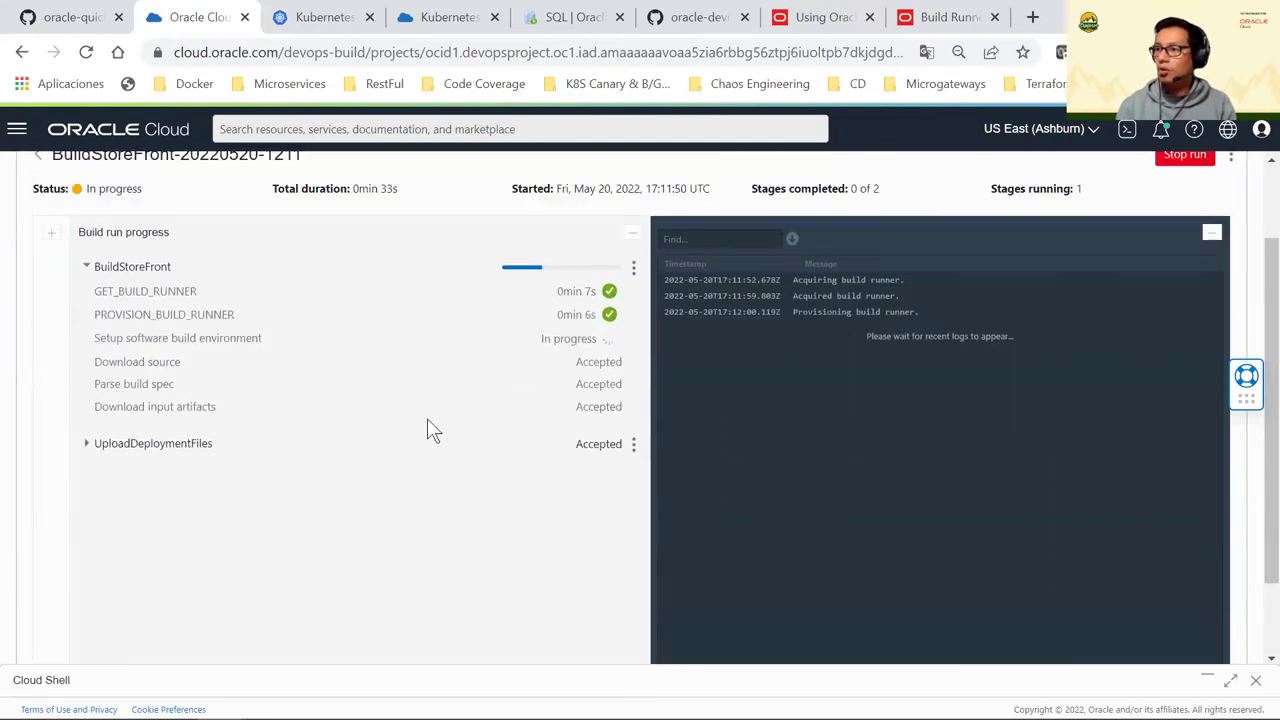
pyautogui.scroll(1, 427, 418)
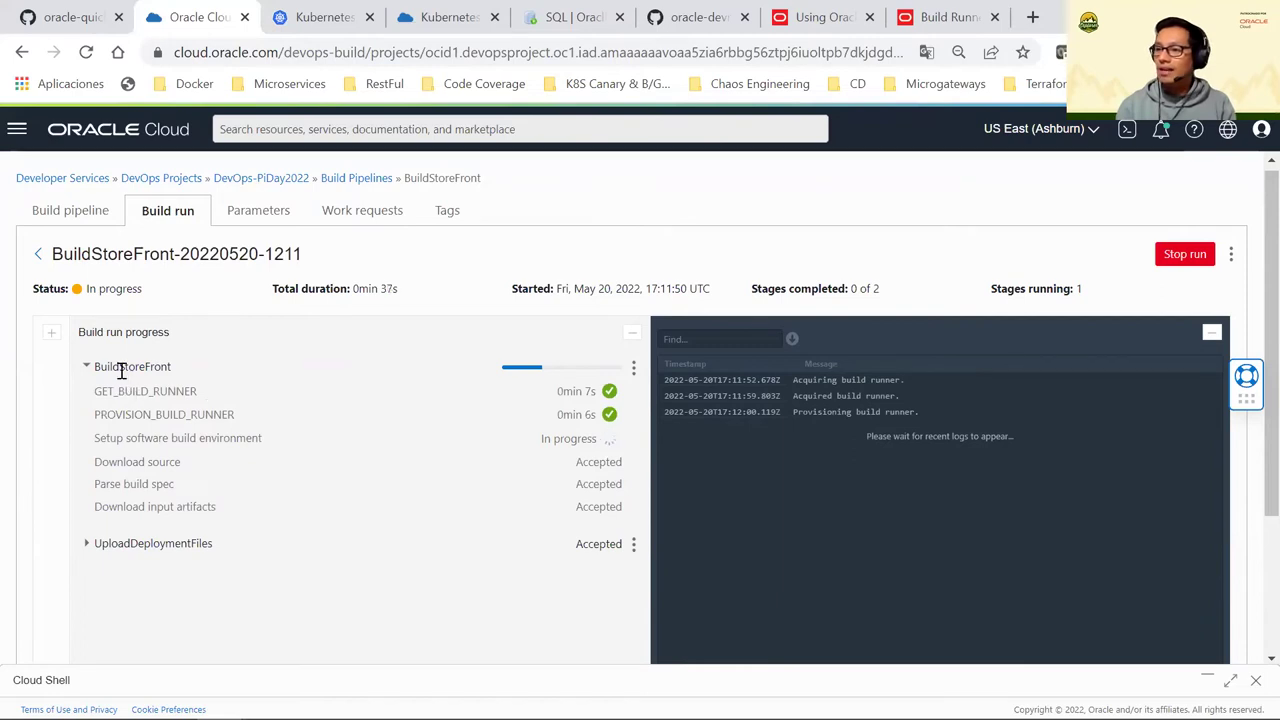
# Expand the BuildStoreFront stage's steps and highlight the PROVISION_BUILD_RUNNER step
pyautogui.moveTo(121, 370); pyautogui.dragTo(188, 362)
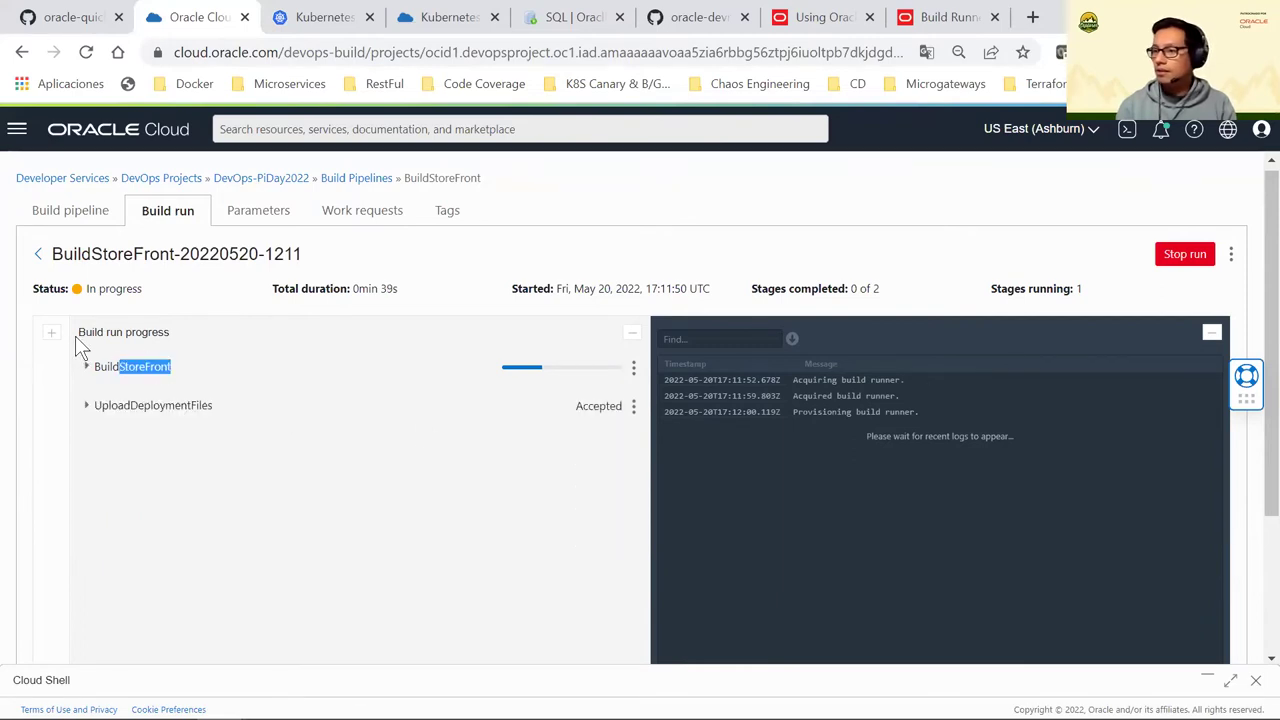
pyautogui.click(86, 366)
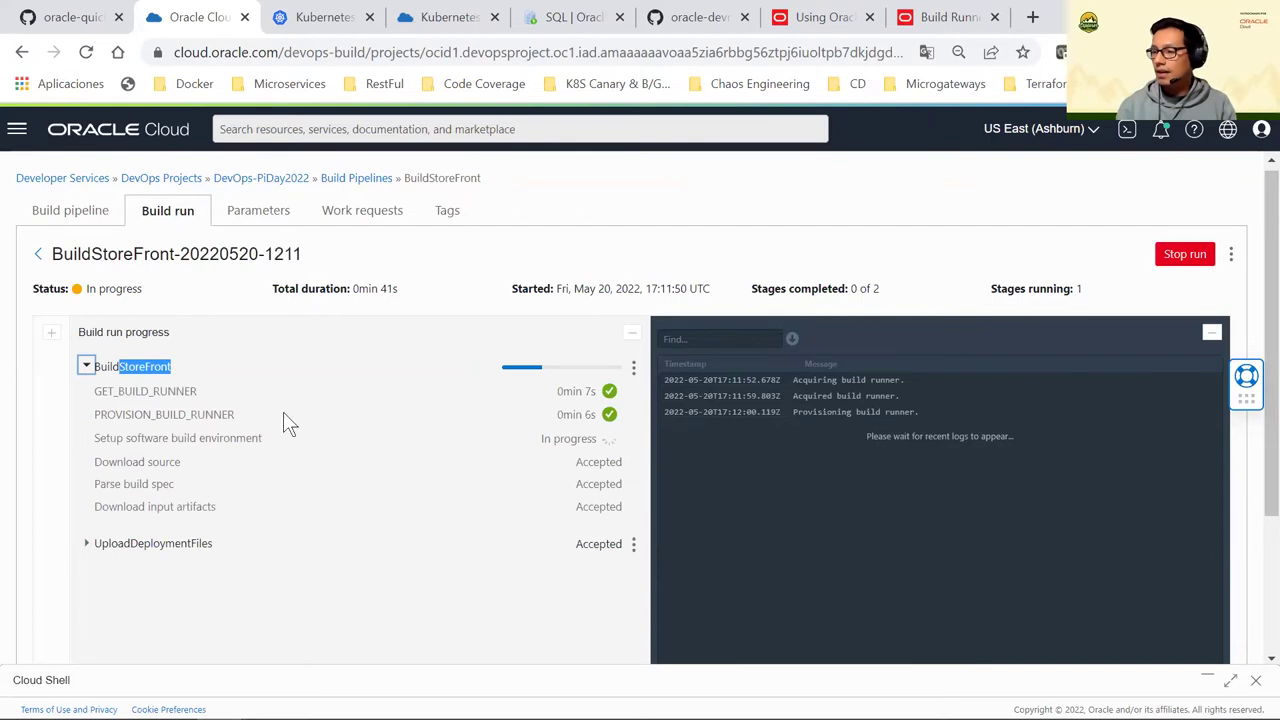
pyautogui.click(248, 440)
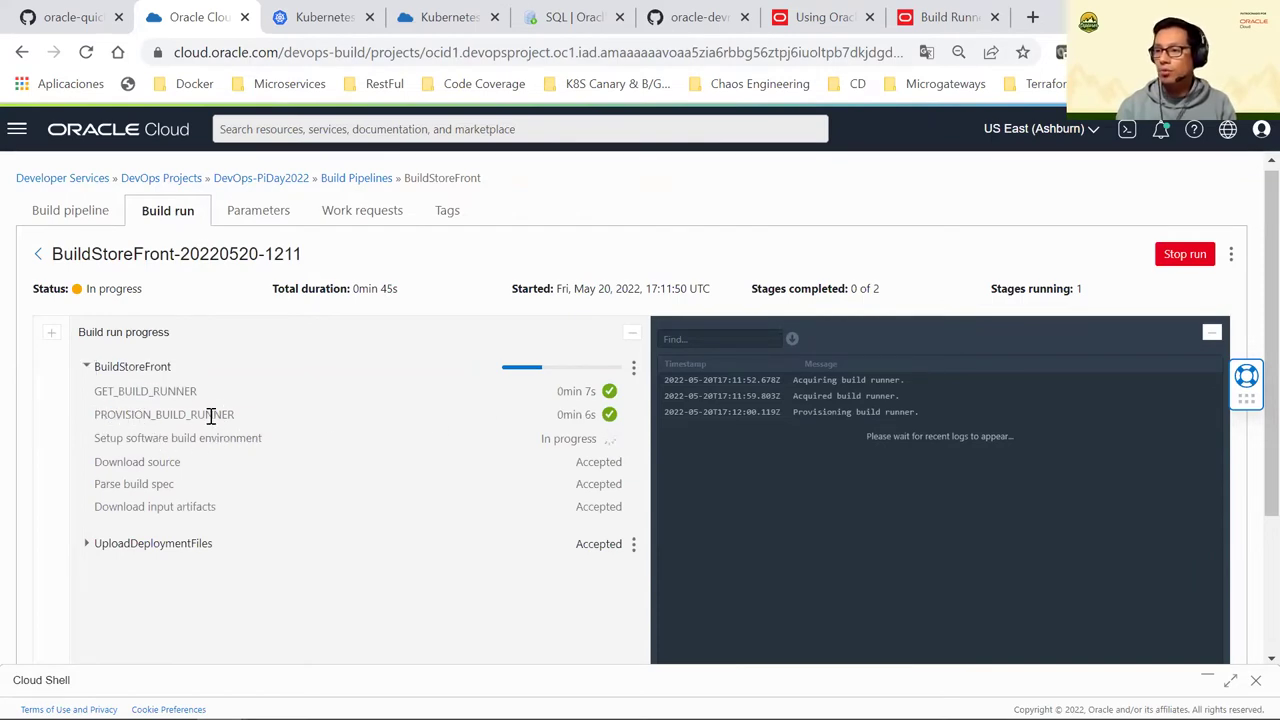
pyautogui.moveTo(115, 414); pyautogui.dragTo(234, 413)
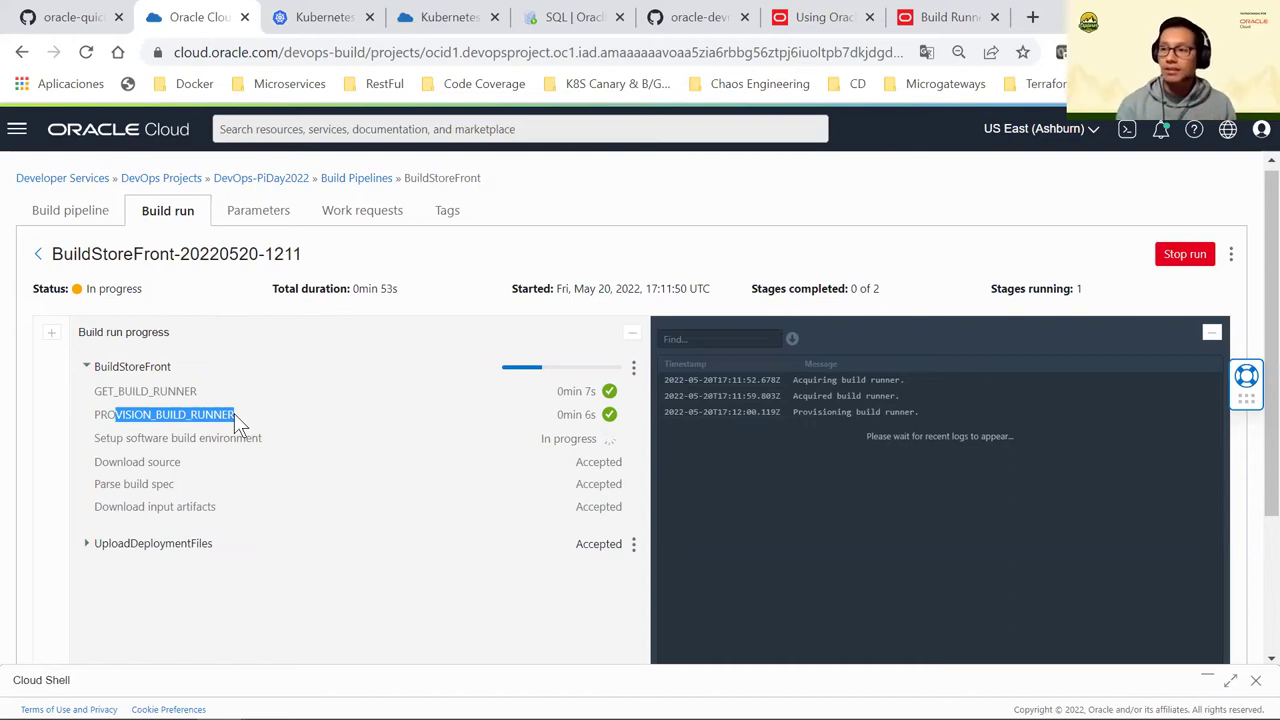
pyautogui.click(206, 394)
pyautogui.moveTo(107, 413); pyautogui.dragTo(238, 410)
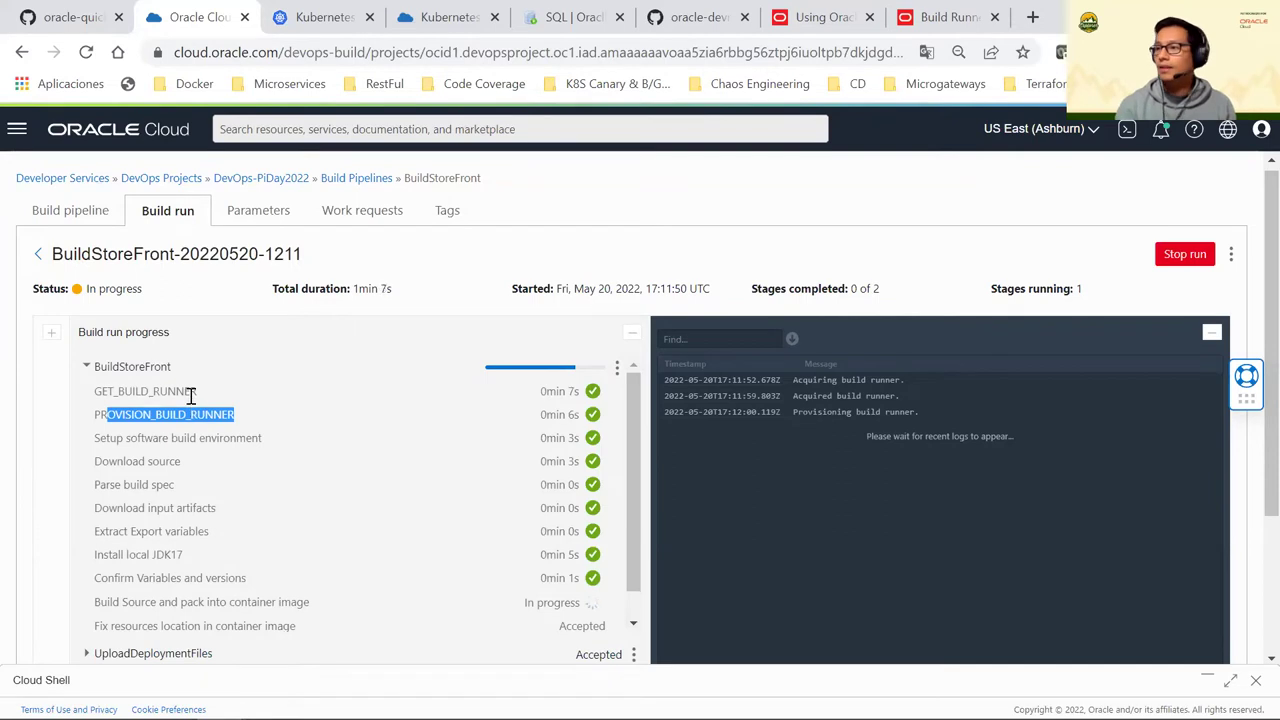
# Scroll down to the Install local JDK17 step and highlight its name
pyautogui.scroll(-1, 211, 417)
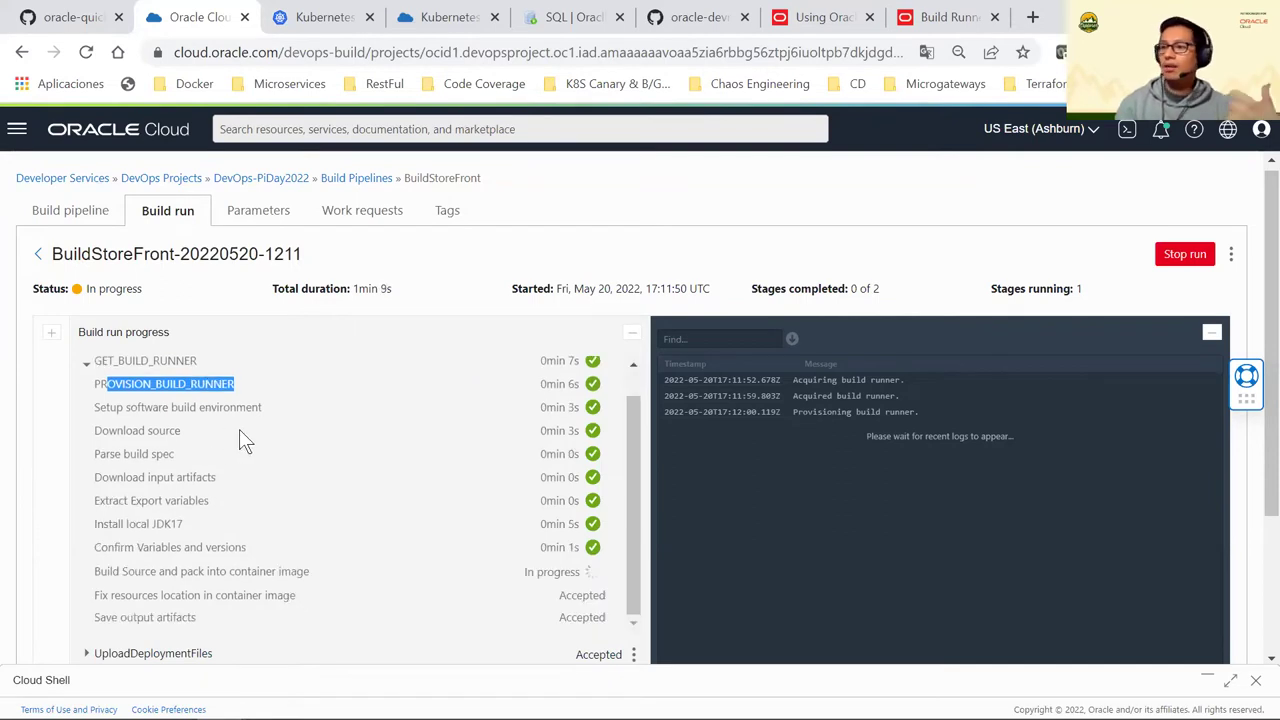
pyautogui.scroll(-1, 178, 452)
pyautogui.moveTo(103, 420); pyautogui.dragTo(205, 428)
pyautogui.click(166, 425)
pyautogui.moveTo(128, 424); pyautogui.dragTo(253, 447)
pyautogui.moveTo(122, 424); pyautogui.dragTo(96, 424)
pyautogui.click(118, 420)
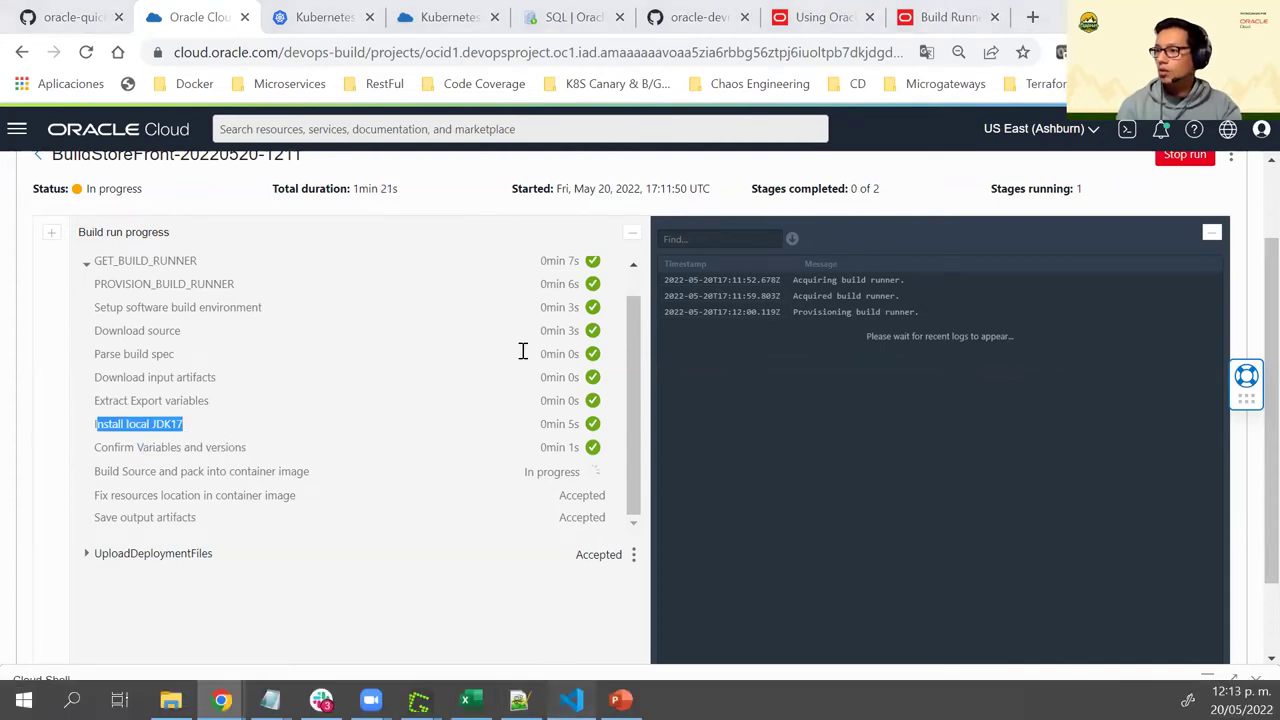
pyautogui.hotkey('alt', 'Tab')
pyautogui.scroll(4, 551, 280)
pyautogui.scroll(15, 551, 283)
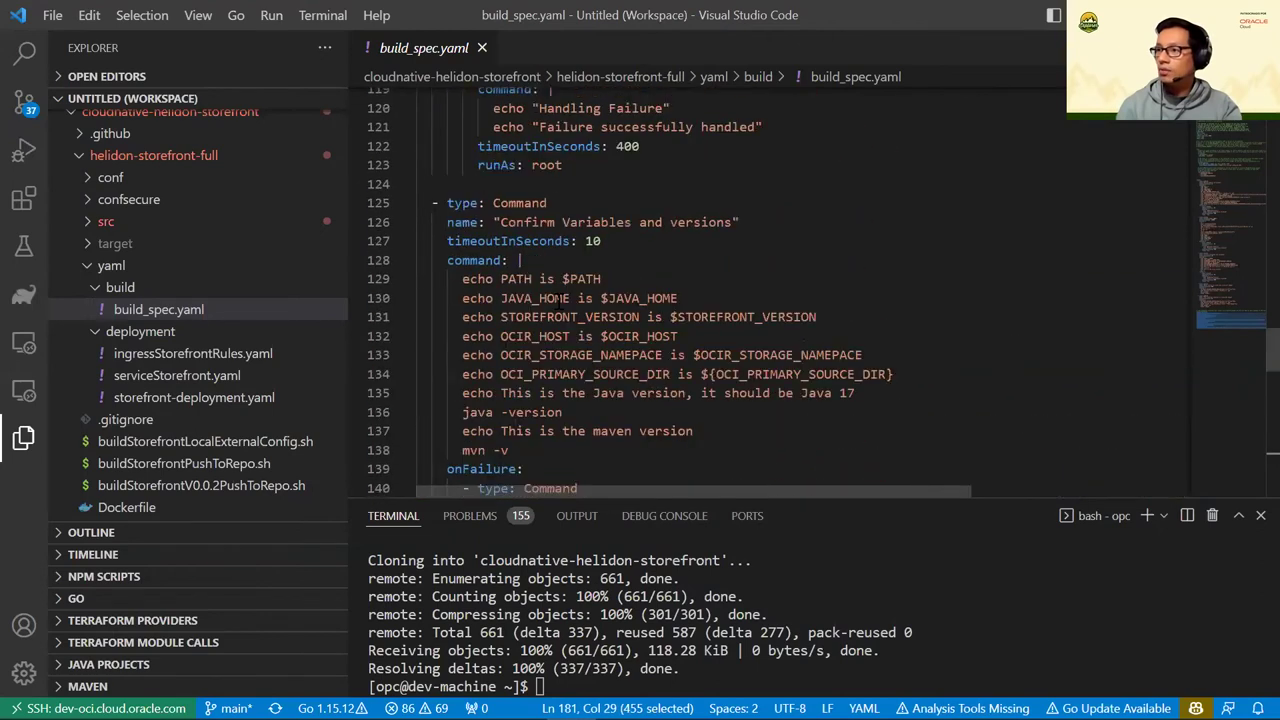
pyautogui.click(672, 320)
pyautogui.scroll(1, 672, 318)
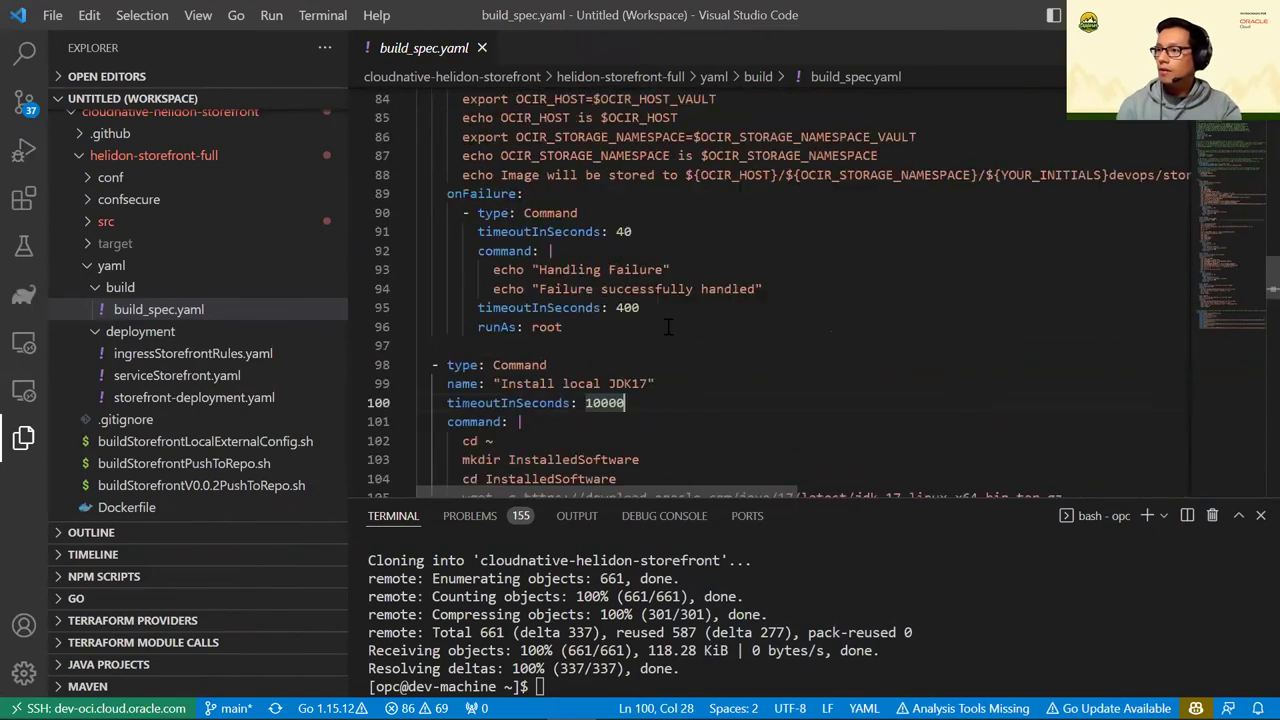
pyautogui.scroll(-3, 600, 300)
pyautogui.scroll(1, 494, 262)
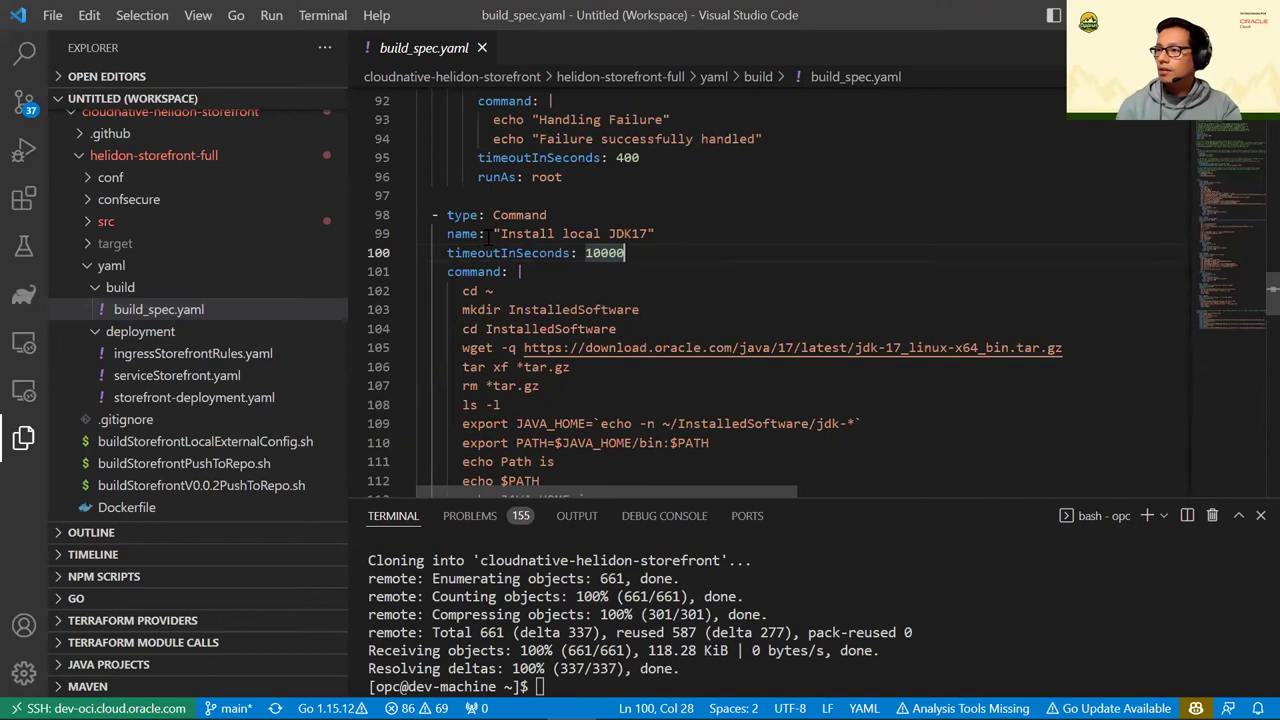
pyautogui.moveTo(500, 233); pyautogui.dragTo(625, 253)
pyautogui.click(435, 215)
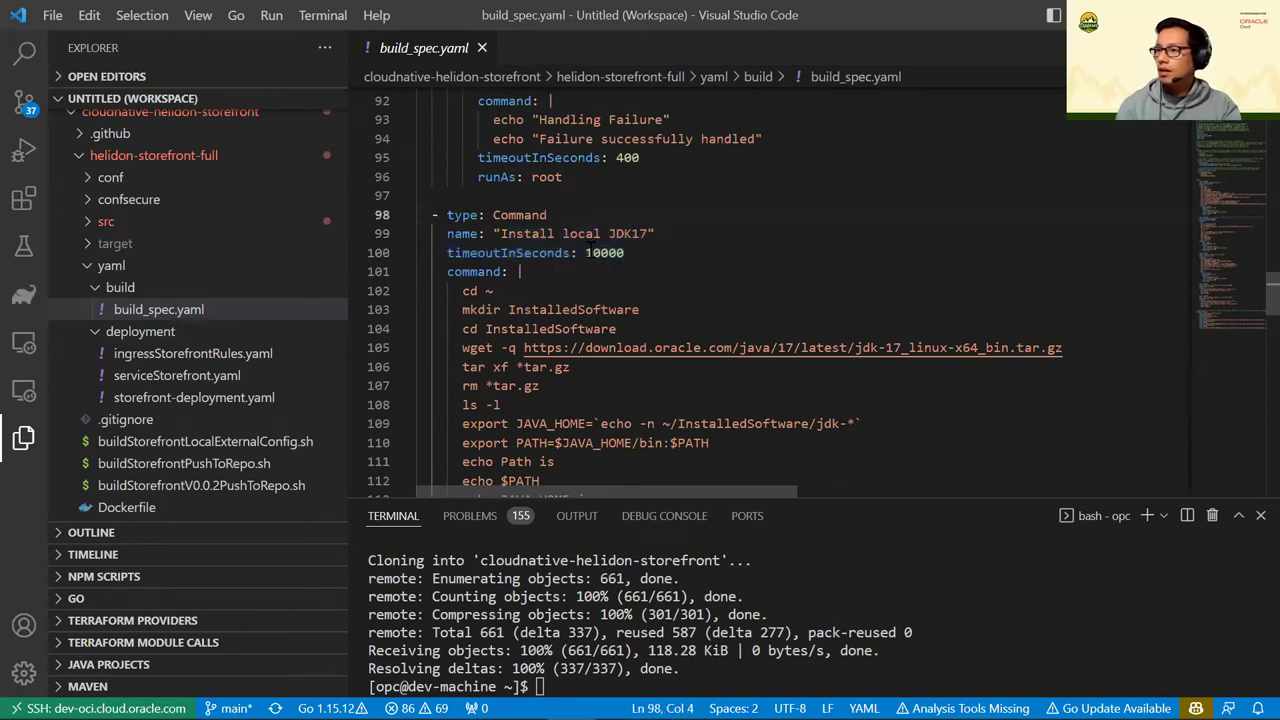
pyautogui.scroll(-6, 563, 299)
pyautogui.moveTo(531, 297); pyautogui.dragTo(617, 297)
pyautogui.hotkey('shift', 'Right')
pyautogui.hotkey('shift', 'Right')
pyautogui.hotkey('shift', 'Right')
pyautogui.hotkey('shift', 'Right')
pyautogui.hotkey('shift', 'Right')
pyautogui.hotkey('shift', 'Right')
pyautogui.hotkey('shift', 'Right')
pyautogui.hotkey('shift', 'Right')
pyautogui.scroll(-2, 549, 327)
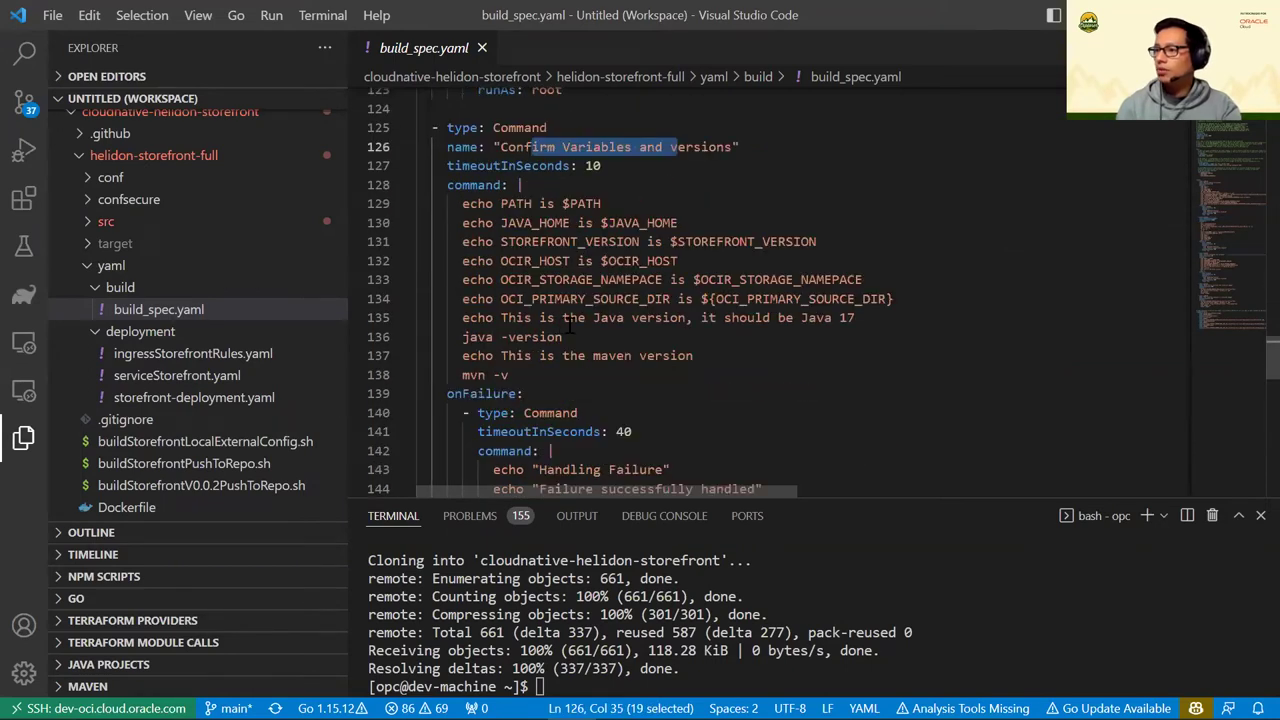
pyautogui.scroll(-2, 565, 326)
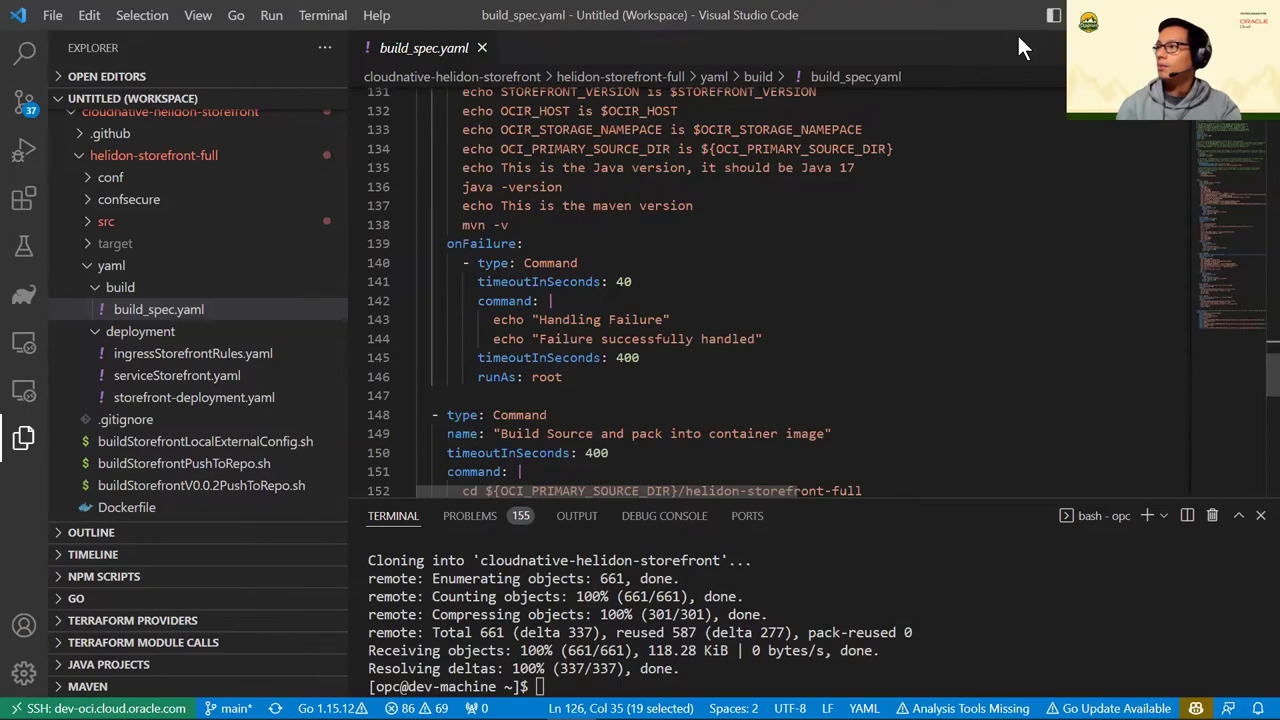
pyautogui.hotkey('alt', 'Tab')
pyautogui.click(207, 435)
# Follow the Install local JDK17 step and waiting-for-logs message while the container image builds
pyautogui.moveTo(112, 424); pyautogui.dragTo(263, 420)
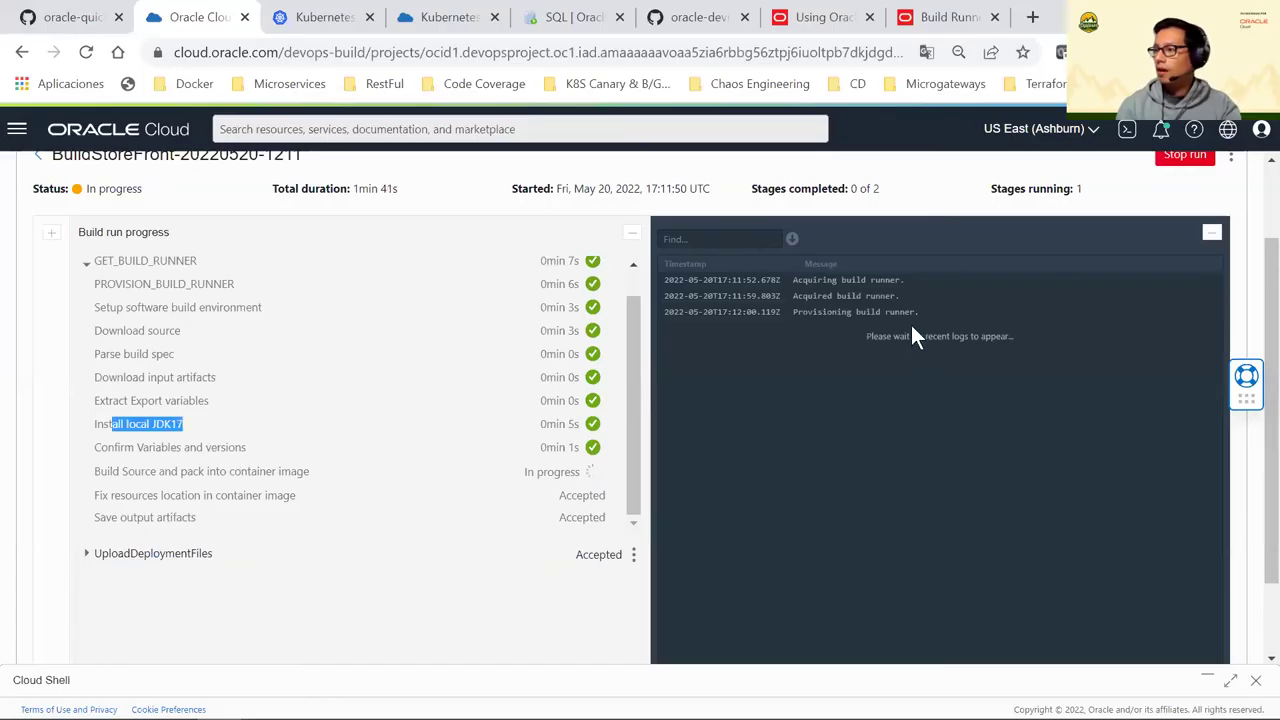
pyautogui.click(871, 316)
pyautogui.scroll(1, 871, 340)
pyautogui.scroll(-1, 873, 367)
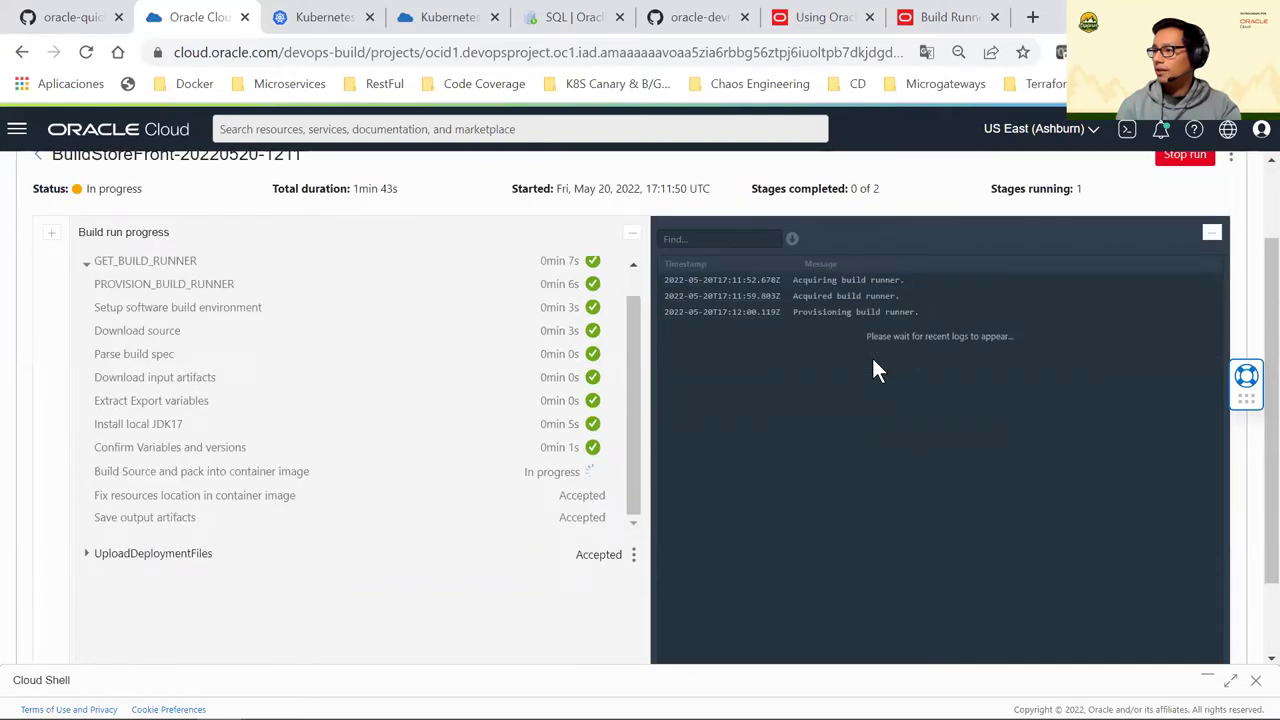
pyautogui.moveTo(924, 335); pyautogui.dragTo(1020, 333)
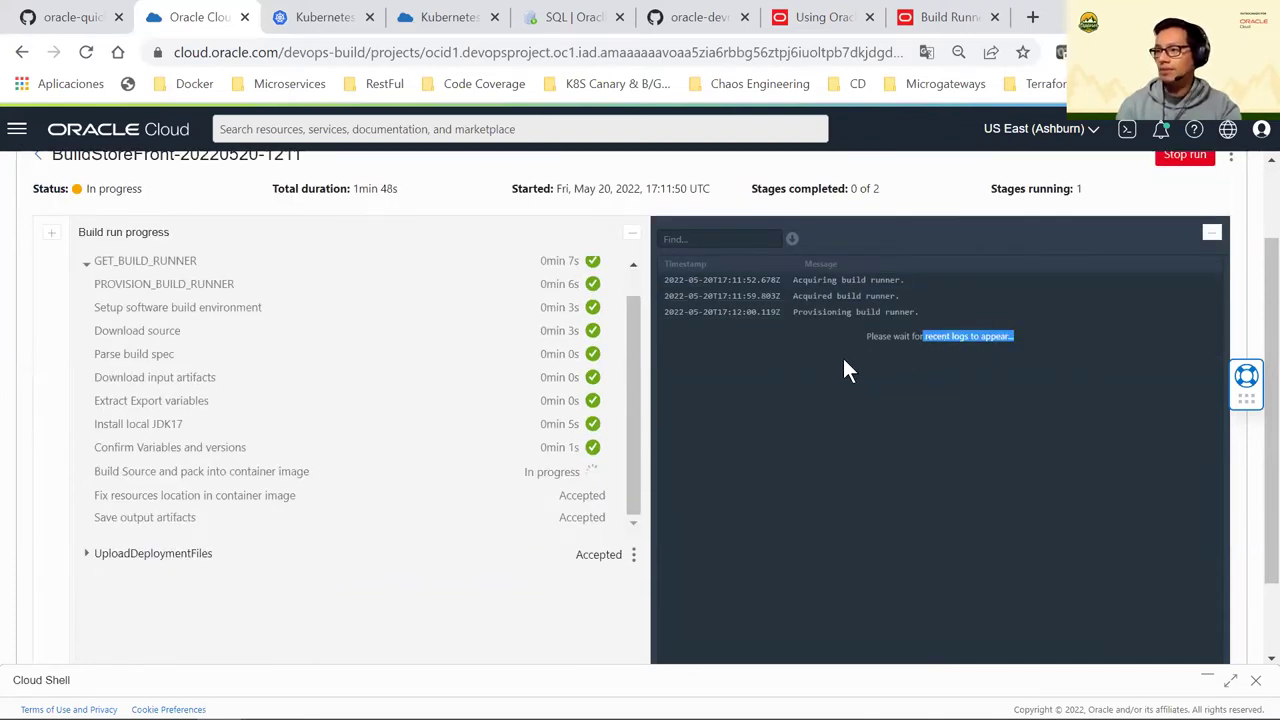
pyautogui.click(330, 377)
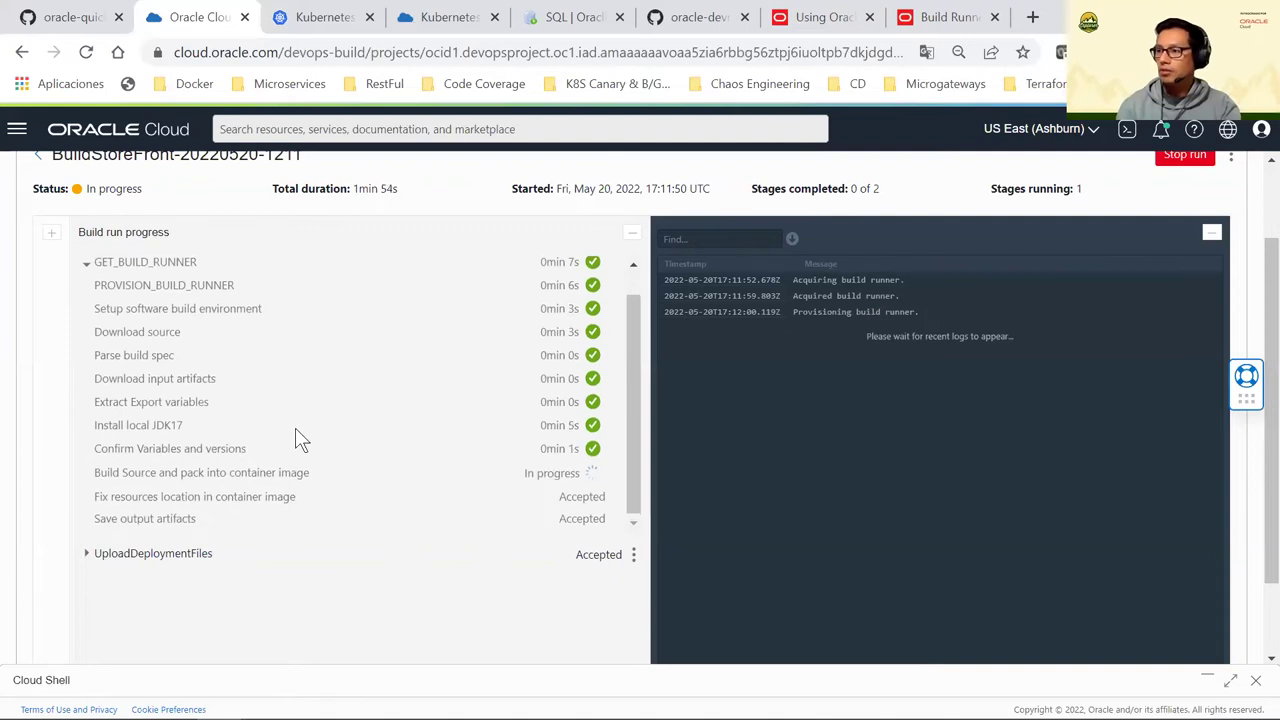
pyautogui.scroll(1, 320, 435)
pyautogui.scroll(-1, 330, 424)
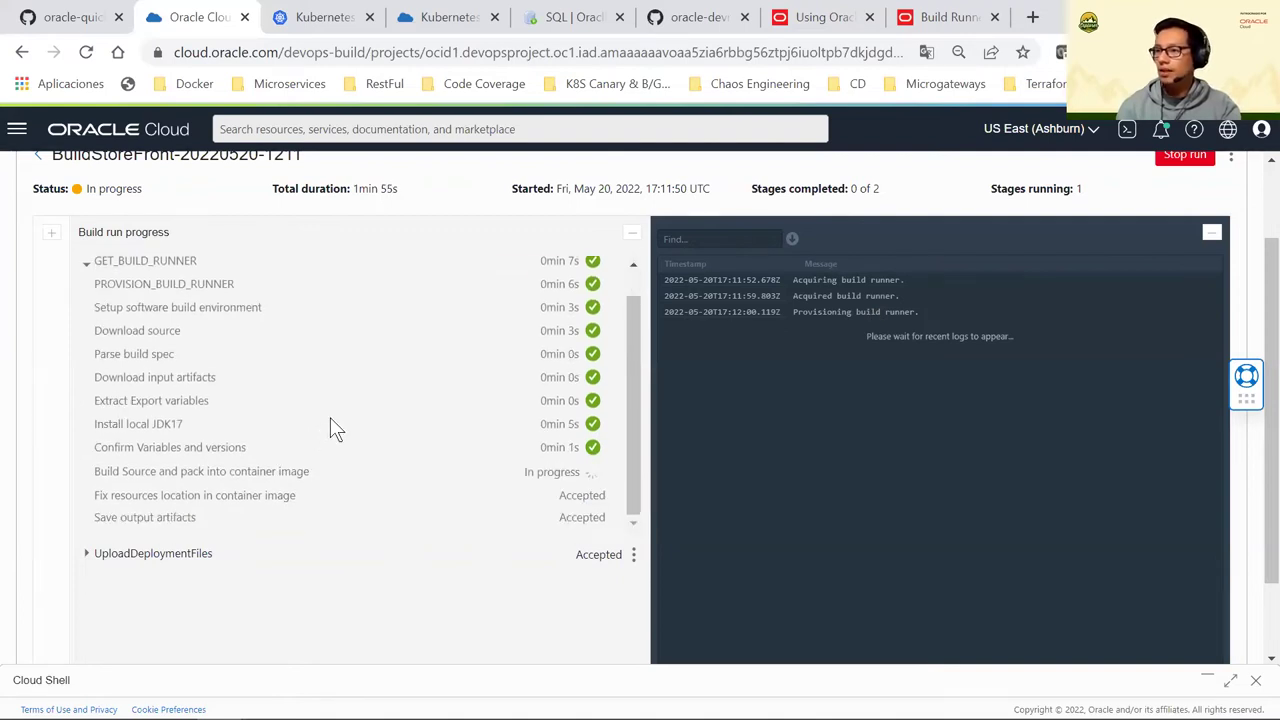
pyautogui.scroll(-1, 340, 383)
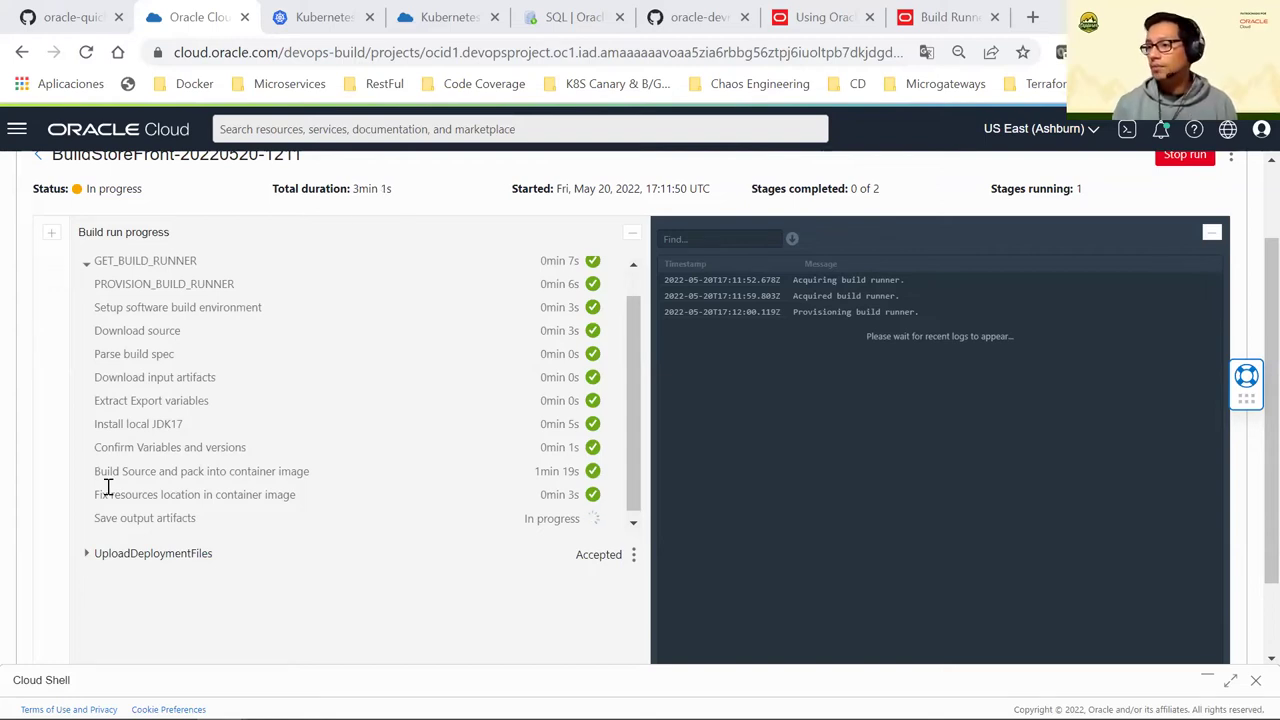
# Check the completed Fix resources and Save output artifacts steps in the build step list
pyautogui.scroll(-2, 335, 451)
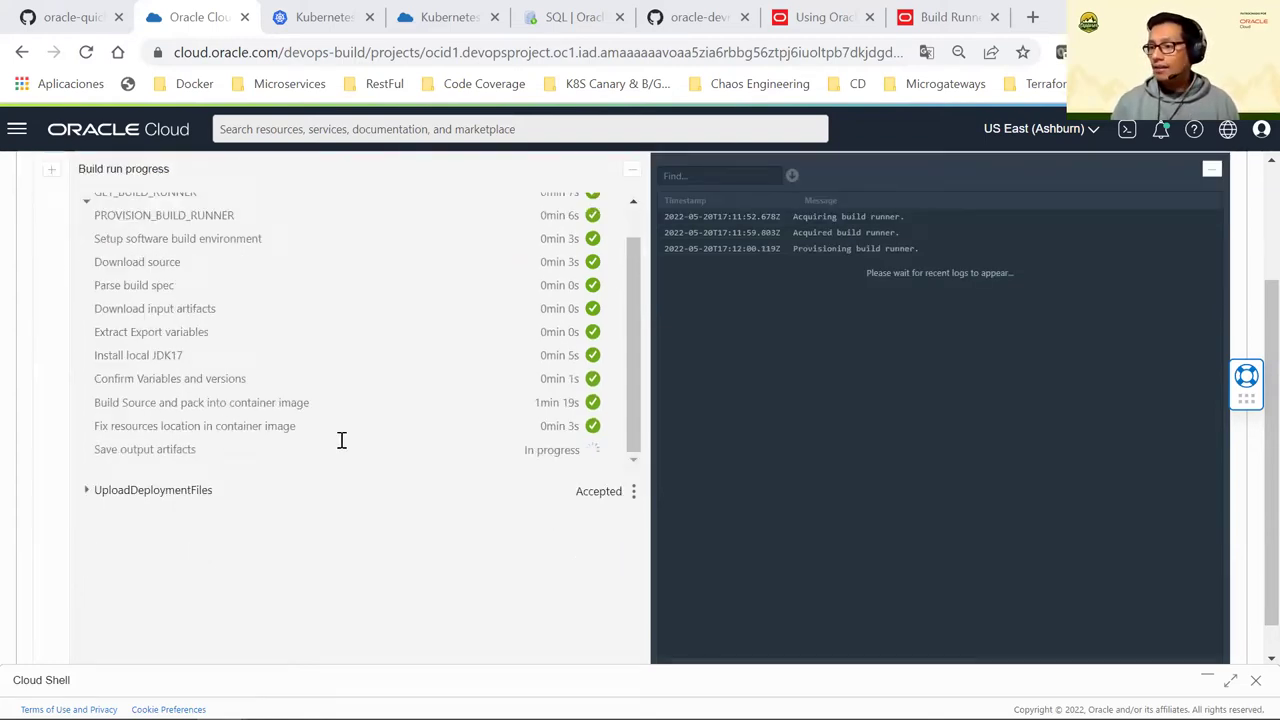
pyautogui.scroll(4, 305, 388)
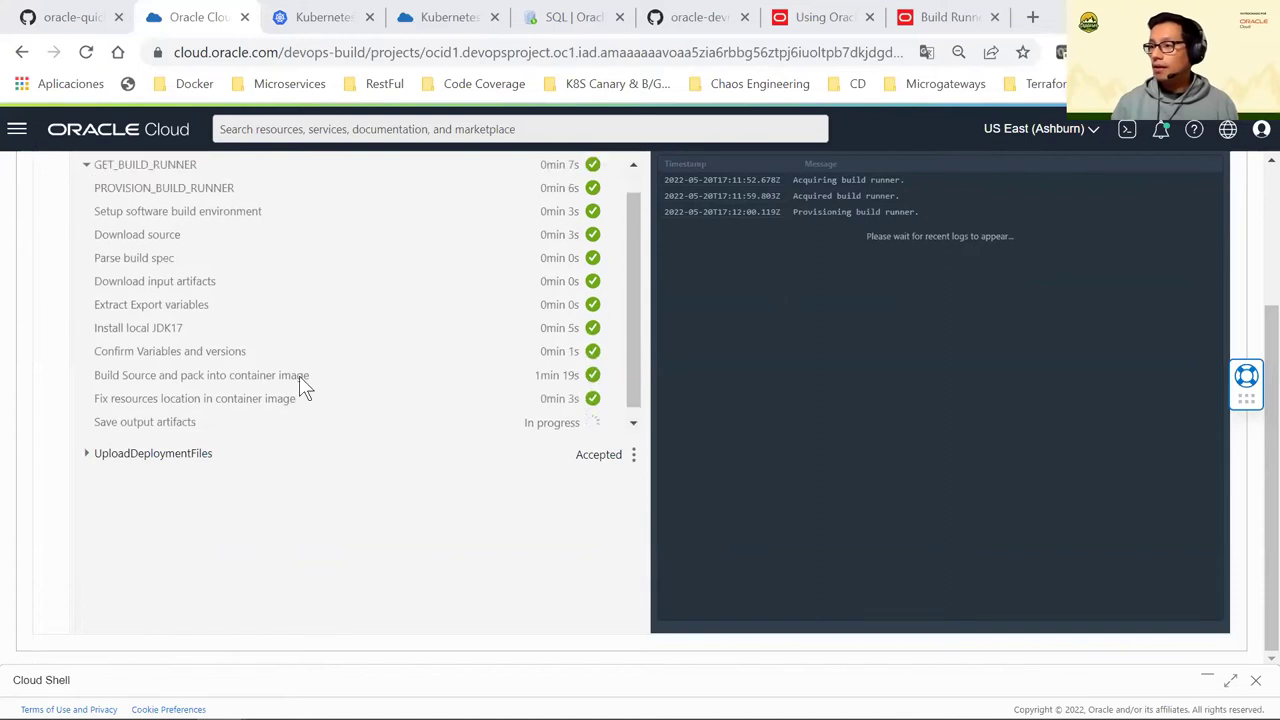
pyautogui.scroll(3, 299, 375)
pyautogui.scroll(-3, 300, 386)
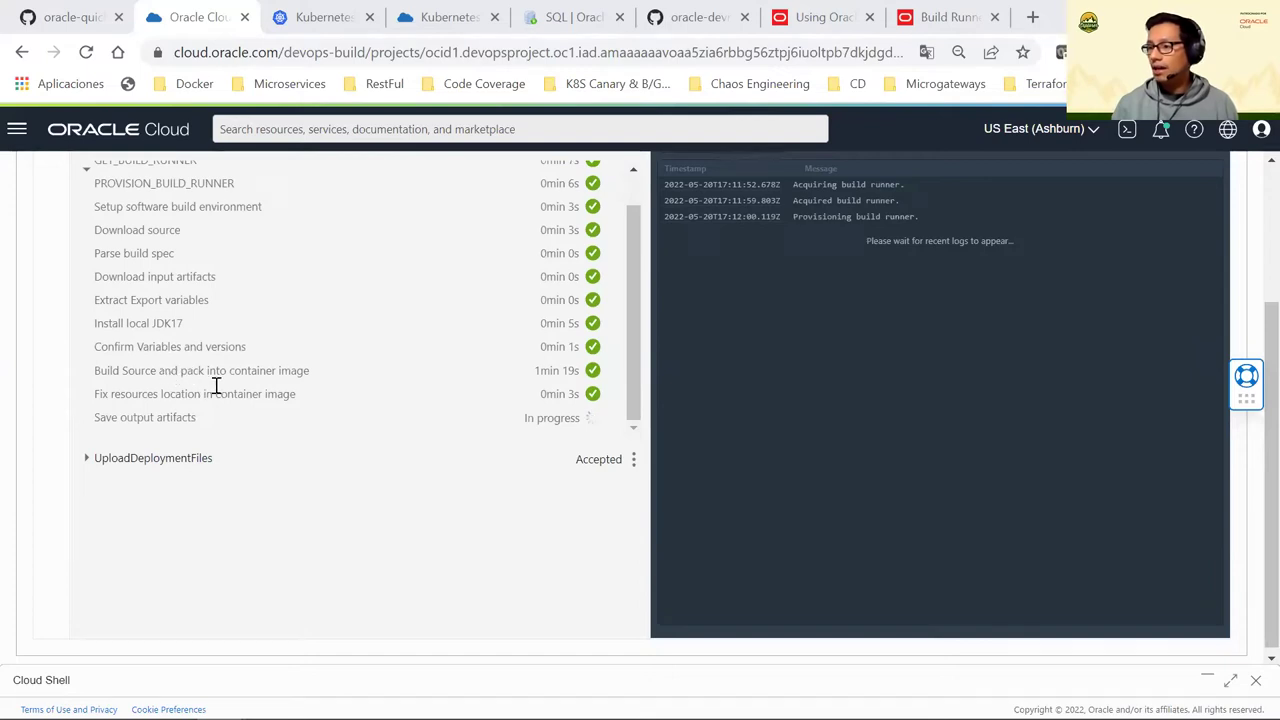
pyautogui.keyDown('shift'); pyautogui.click(215, 386); pyautogui.keyUp('shift')
pyautogui.moveTo(233, 396); pyautogui.dragTo(163, 396)
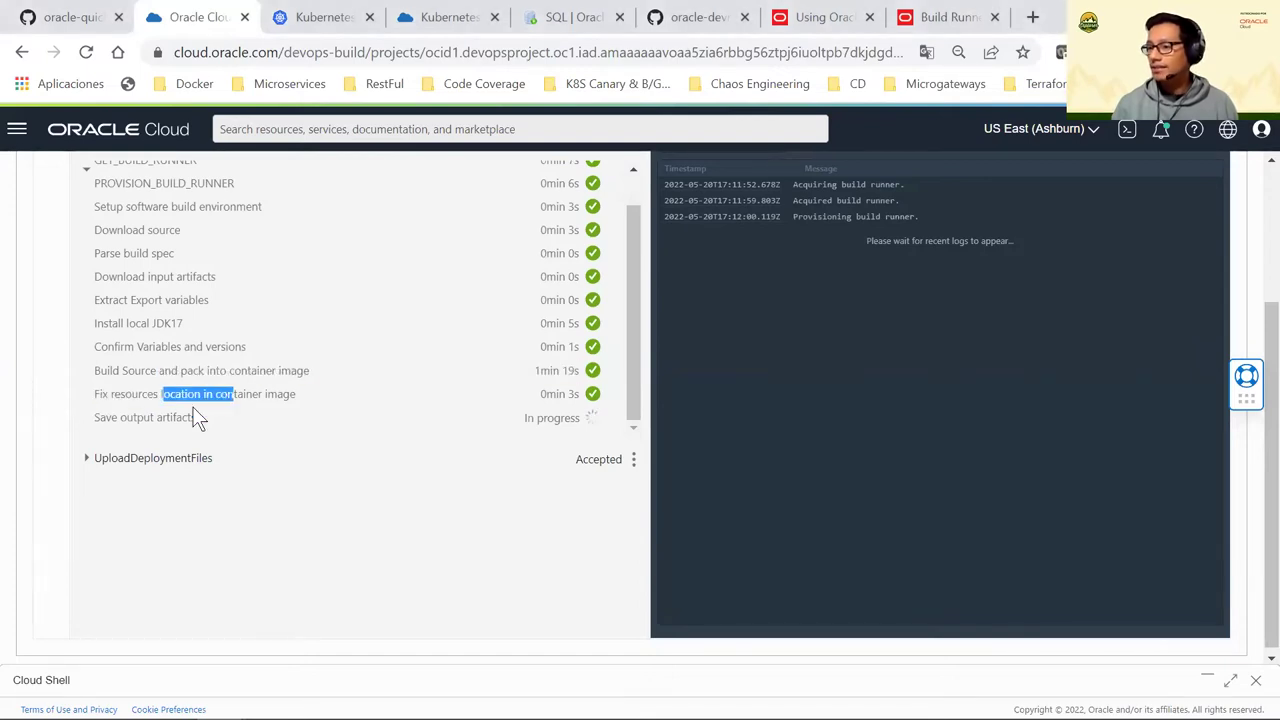
pyautogui.tripleClick(103, 424)
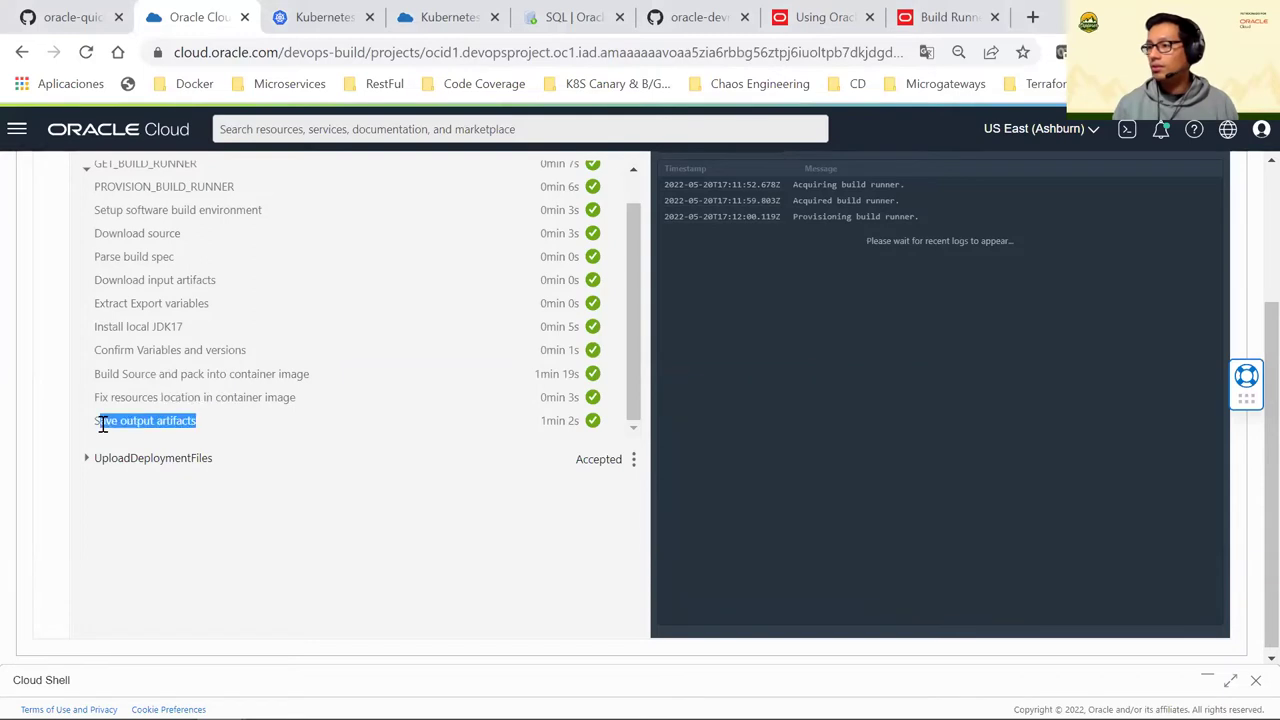
pyautogui.scroll(1, 420, 363)
pyautogui.scroll(1, 95, 283)
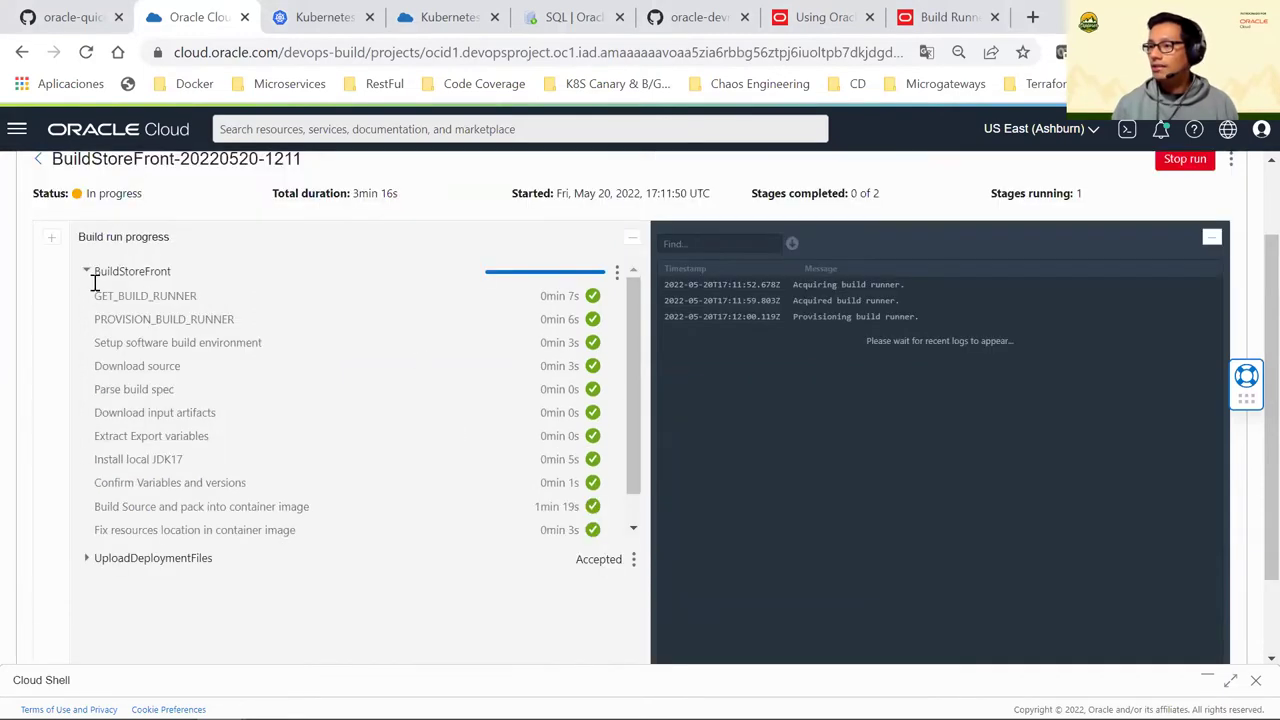
# Collapse and re-expand BuildStoreFront, then expand UploadDeploymentFiles to confirm it is pending
pyautogui.click(87, 272)
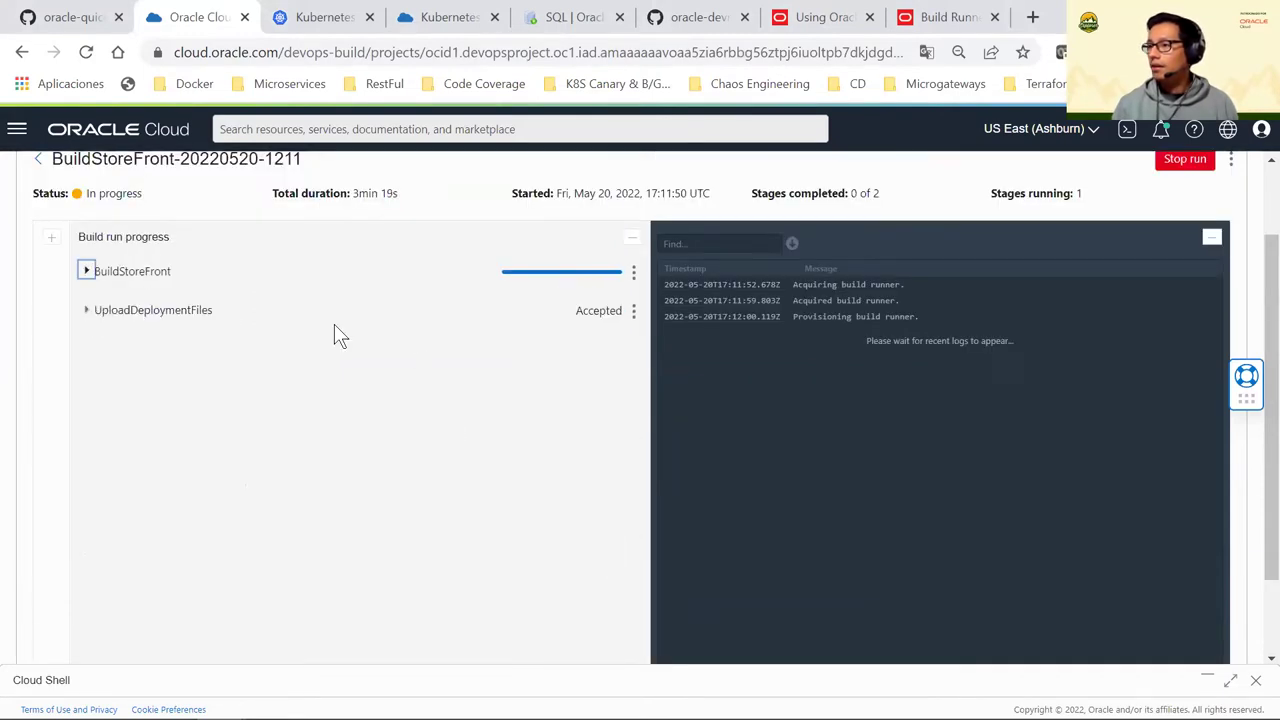
pyautogui.scroll(1, 174, 294)
pyautogui.scroll(-1, 86, 368)
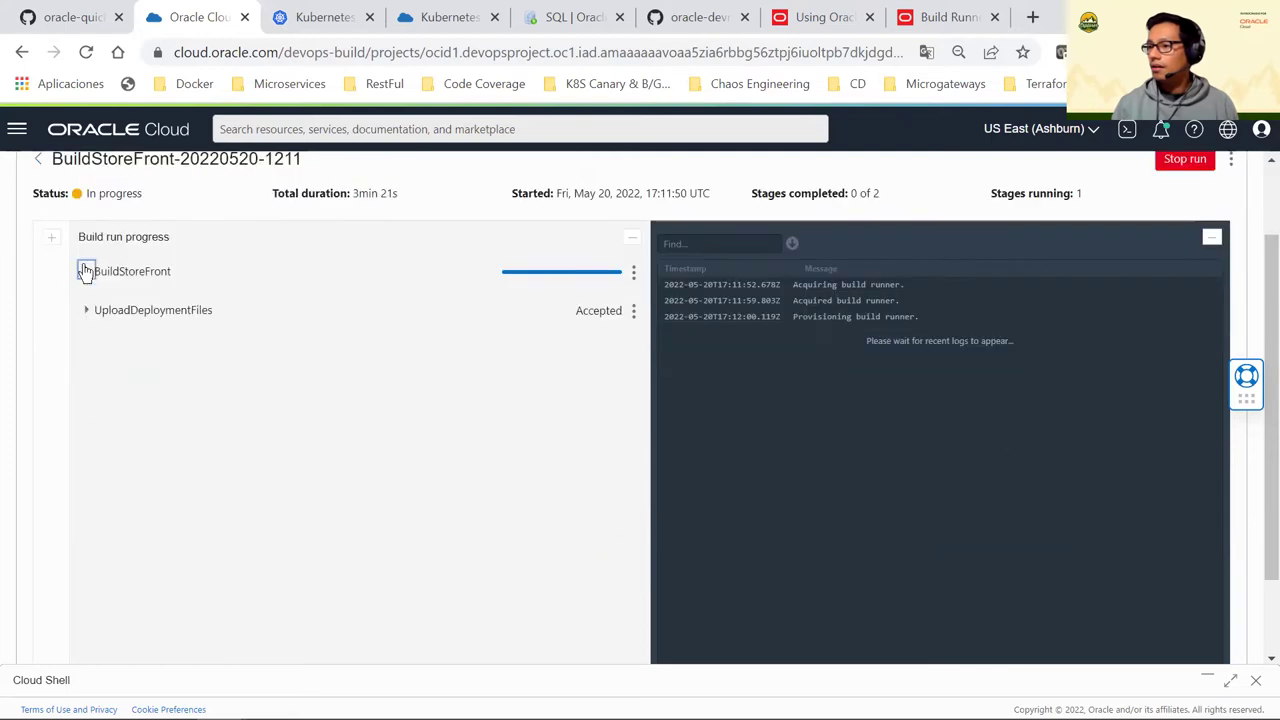
pyautogui.click(86, 272)
pyautogui.click(85, 558)
pyautogui.tripleClick(280, 520)
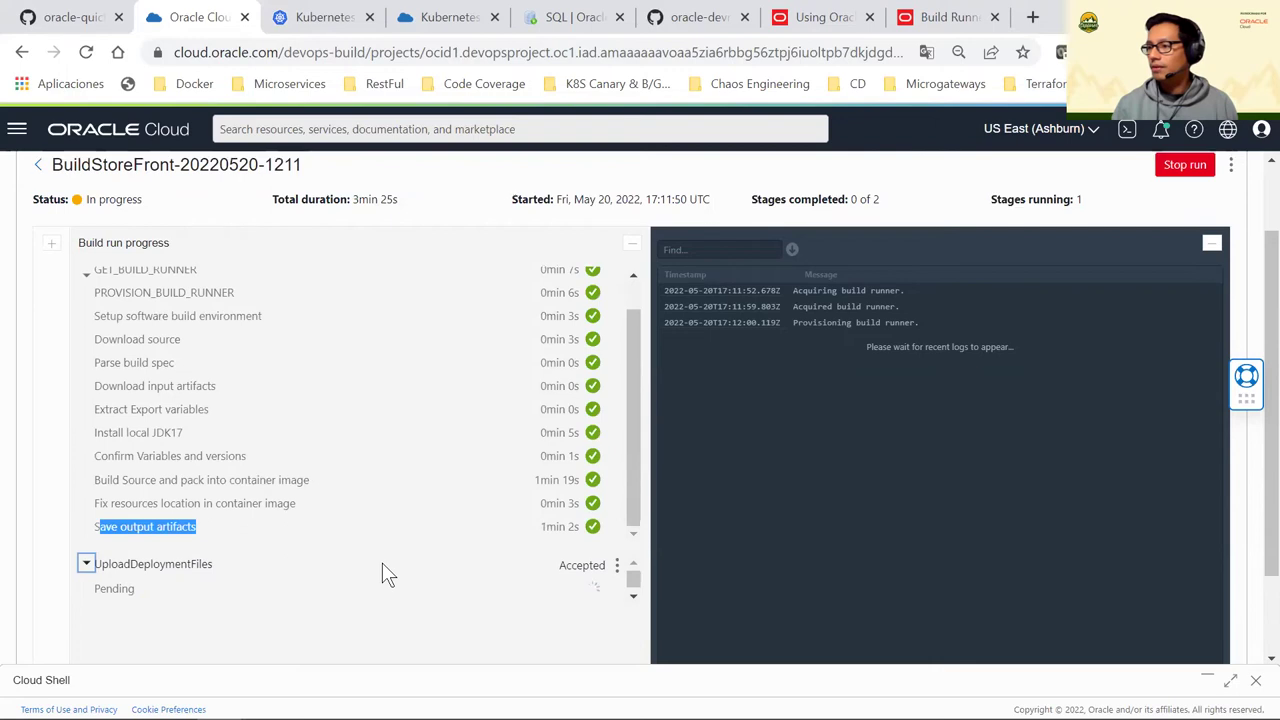
pyautogui.scroll(1, 378, 455)
pyautogui.scroll(1, 378, 455)
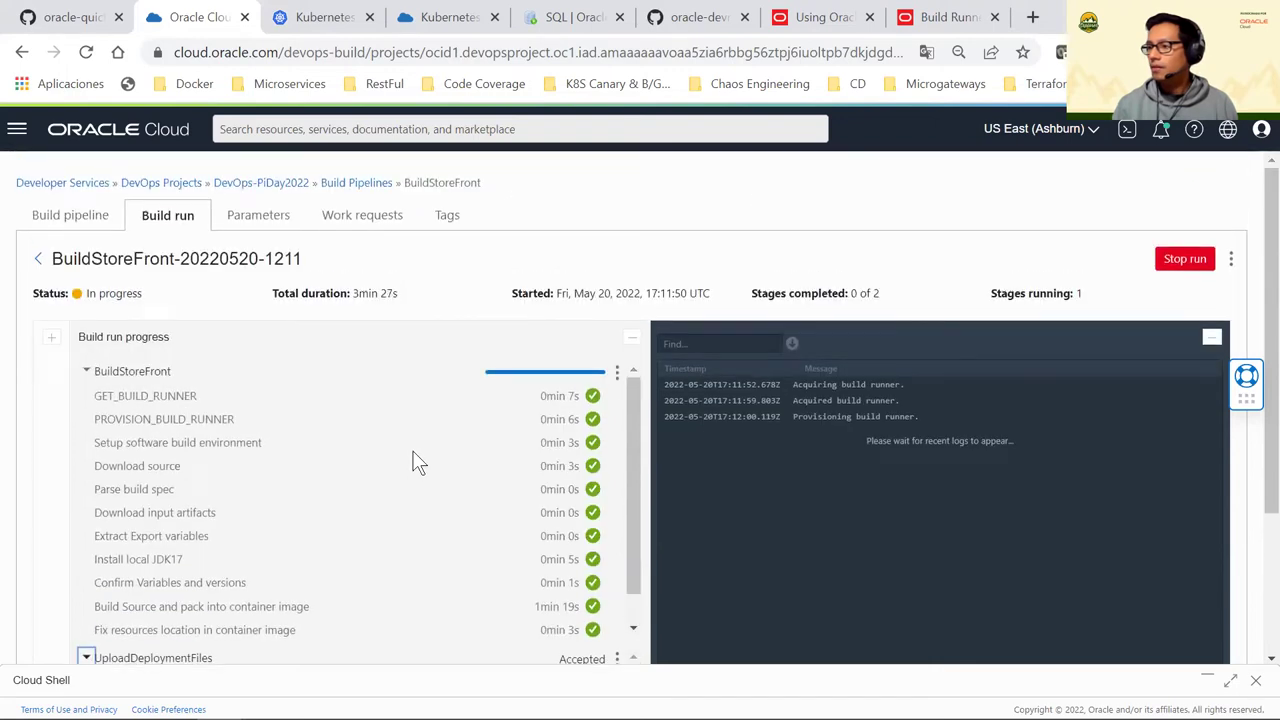
pyautogui.scroll(-2, 420, 460)
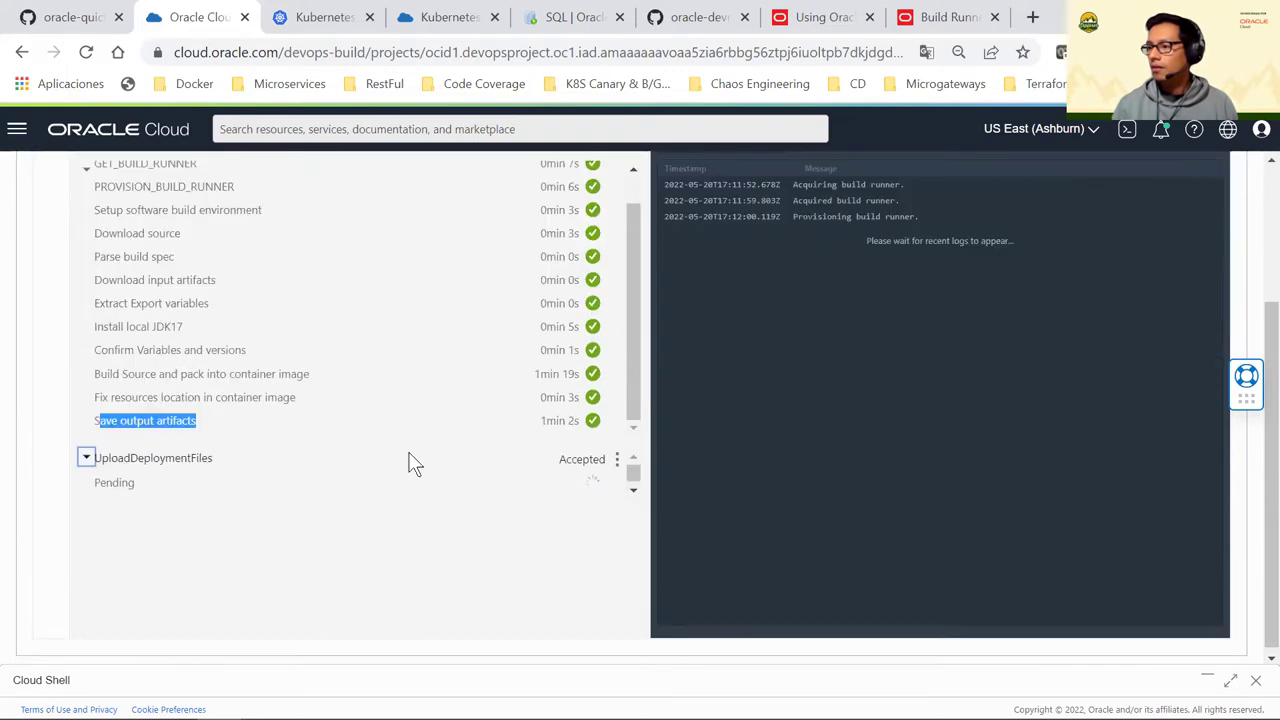
# Load the full build log and widen the log viewer to the full page width
pyautogui.click(575, 487)
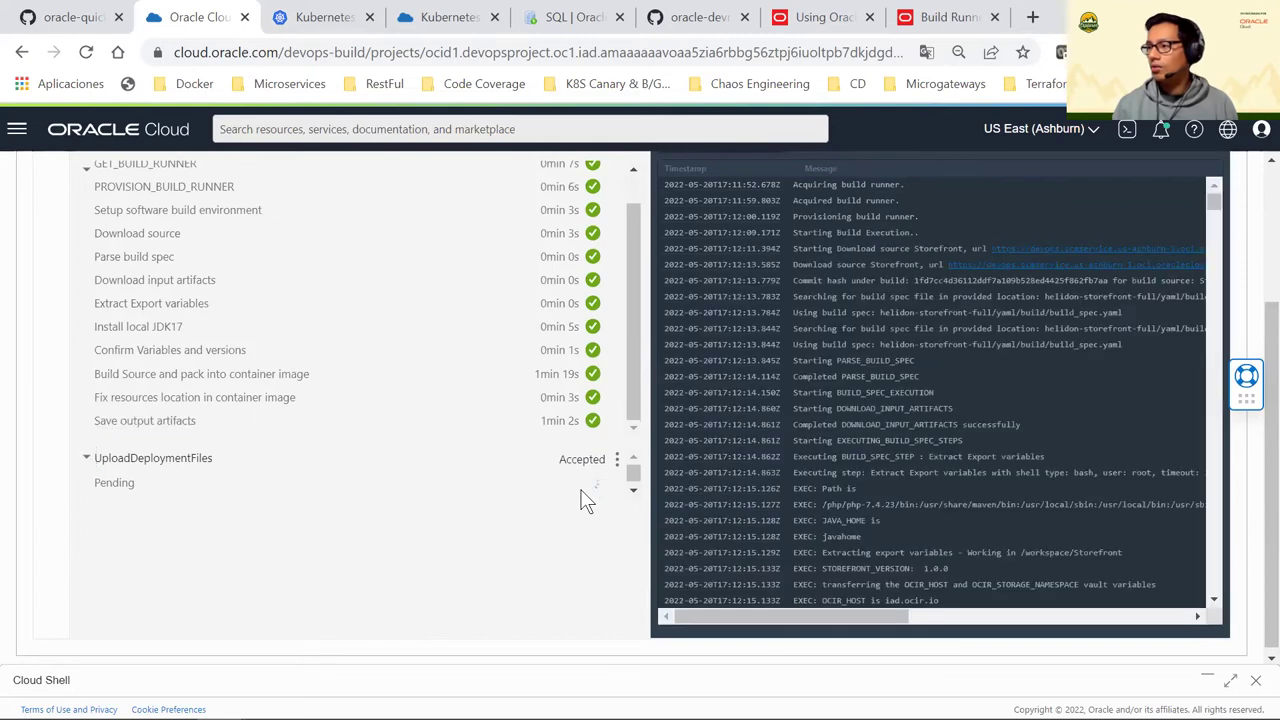
pyautogui.scroll(1, 1157, 363)
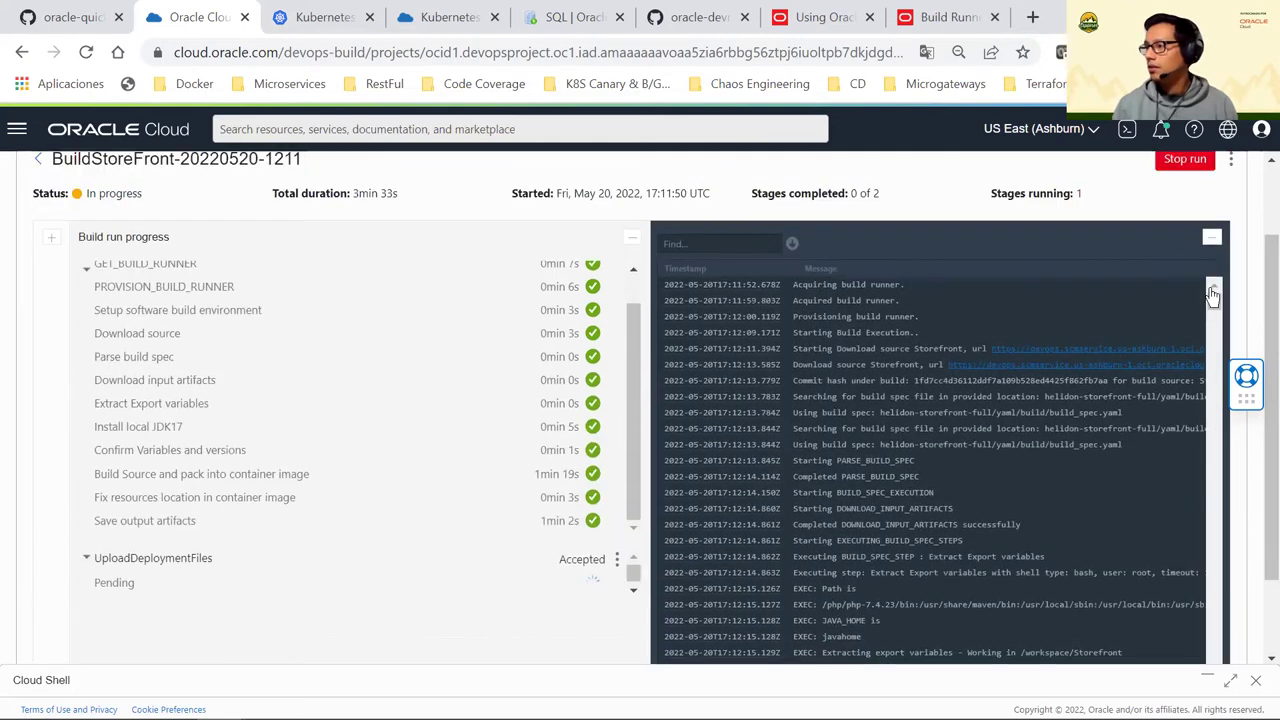
pyautogui.moveTo(1220, 350); pyautogui.dragTo(1203, 543)
pyautogui.scroll(-3, 1078, 471)
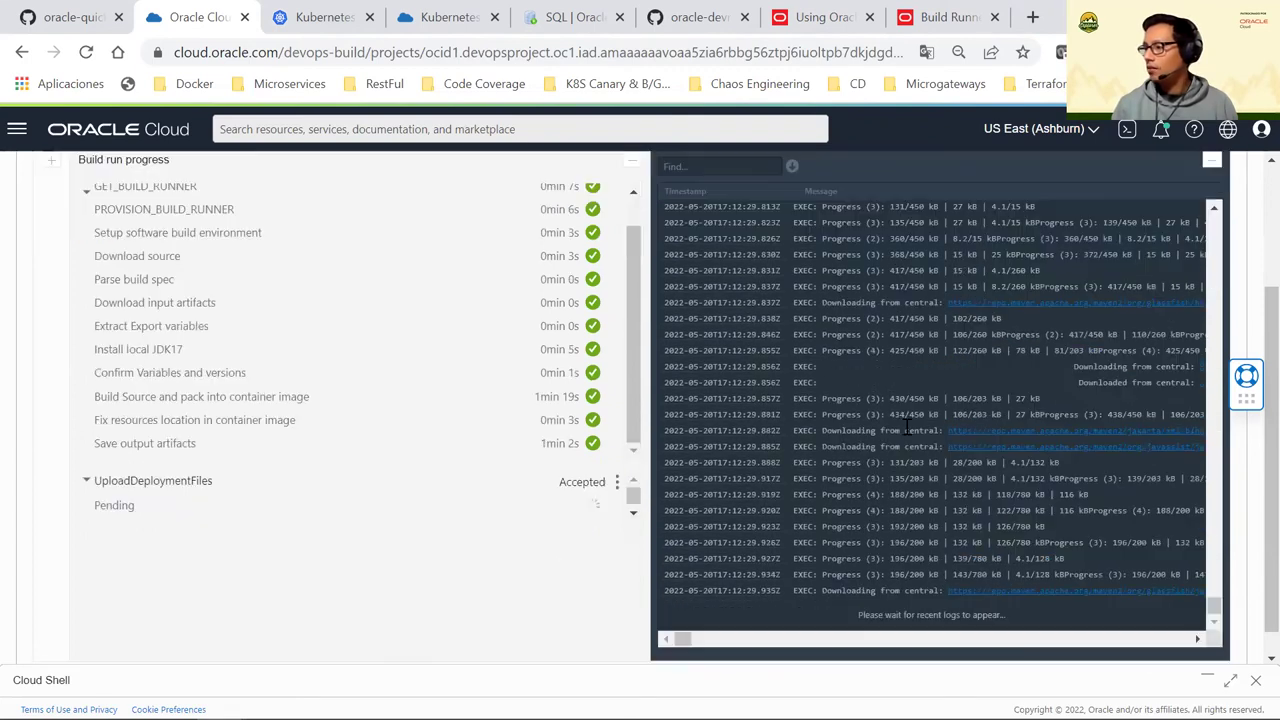
pyautogui.scroll(-1, 971, 471)
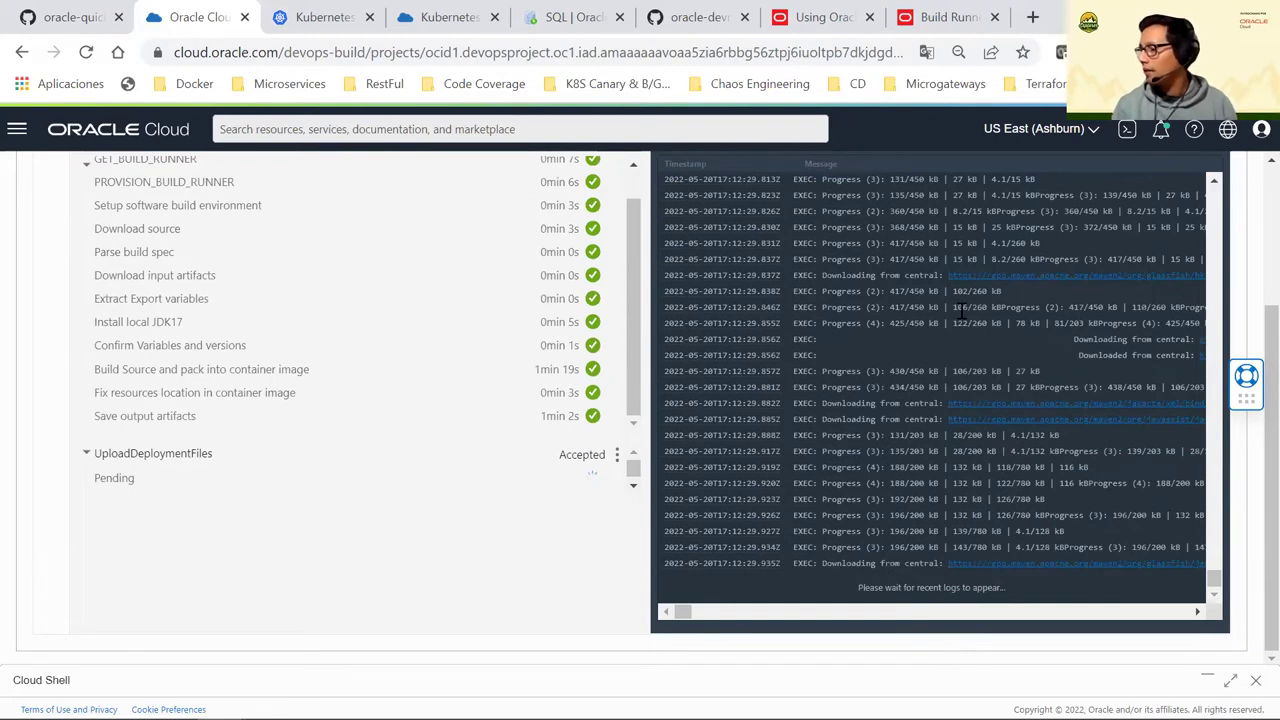
pyautogui.scroll(1, 962, 311)
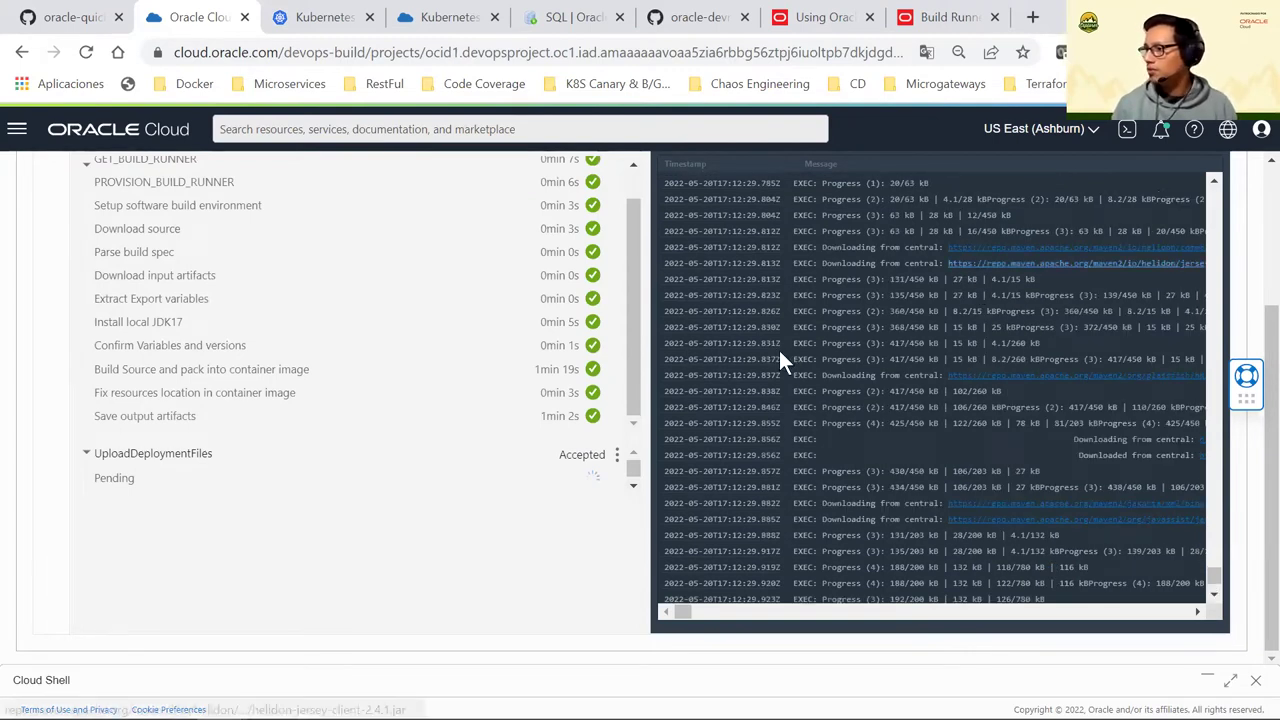
pyautogui.scroll(1, 635, 235)
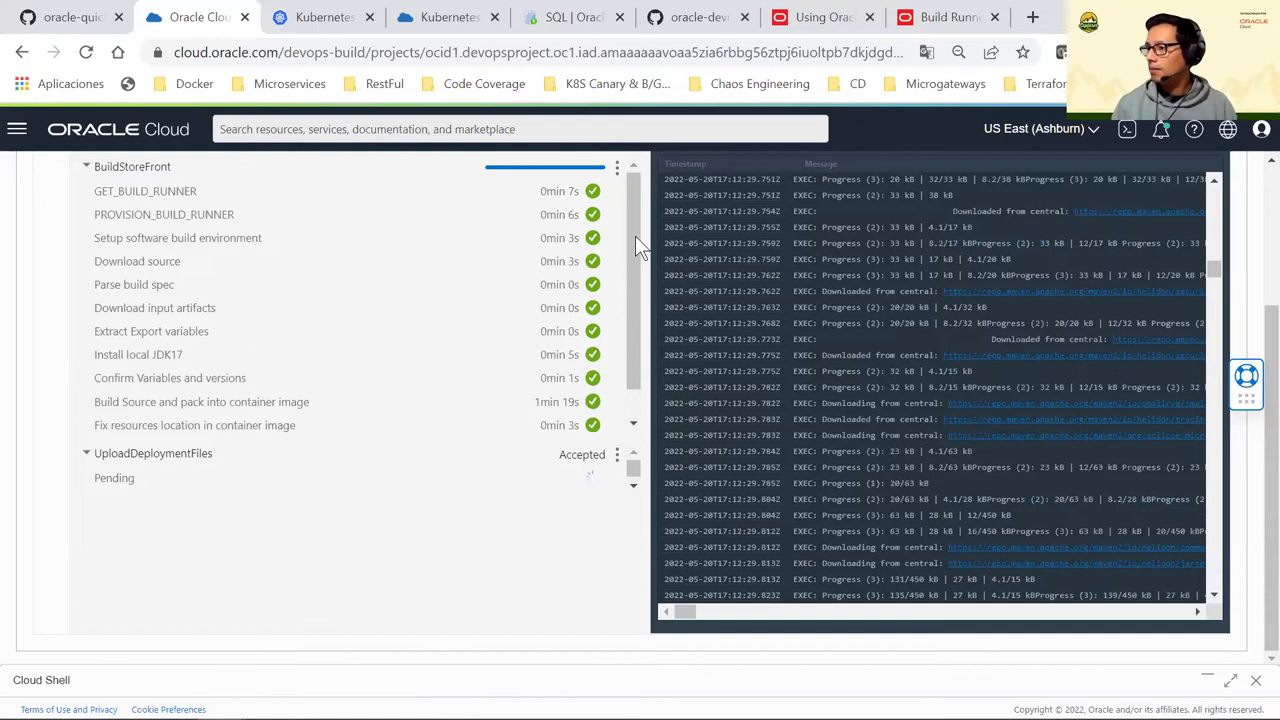
pyautogui.scroll(3, 630, 344)
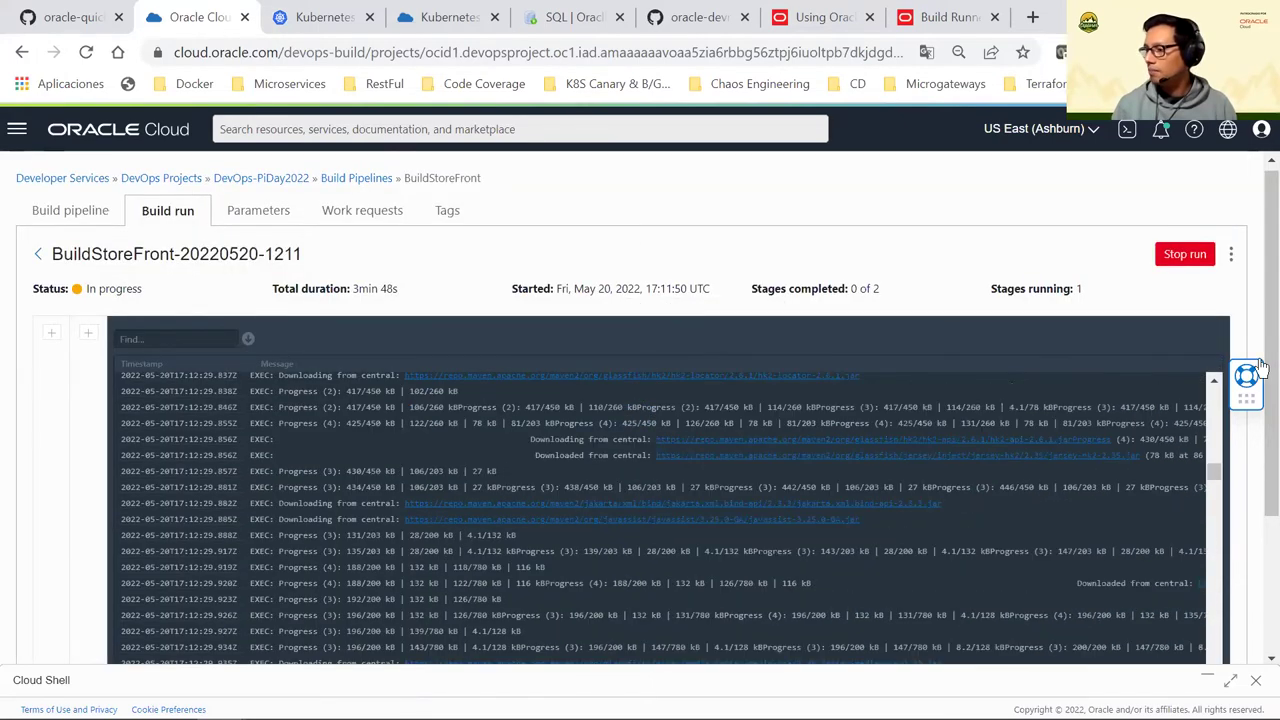
pyautogui.scroll(-1, 638, 400)
pyautogui.scroll(-2, 640, 393)
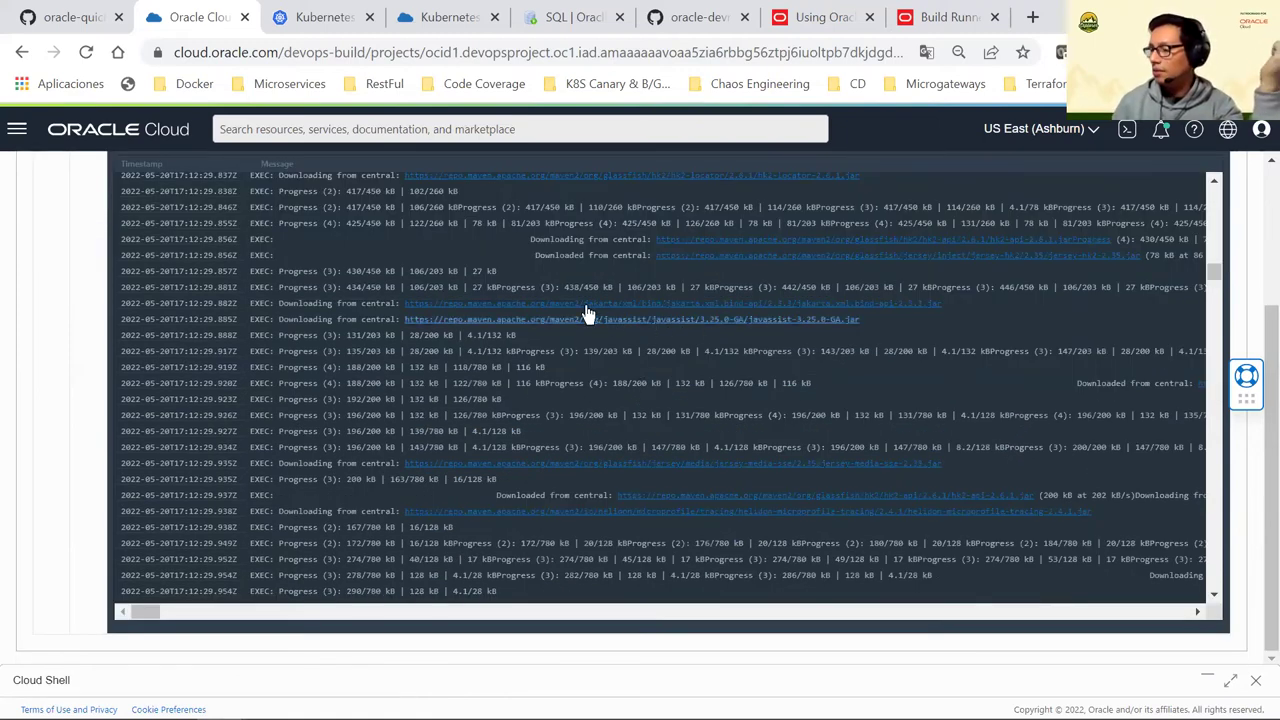
# Restore page zoom to 100% and scroll through the Maven dependency downloads from central
pyautogui.hotkey('ctrl', '-')
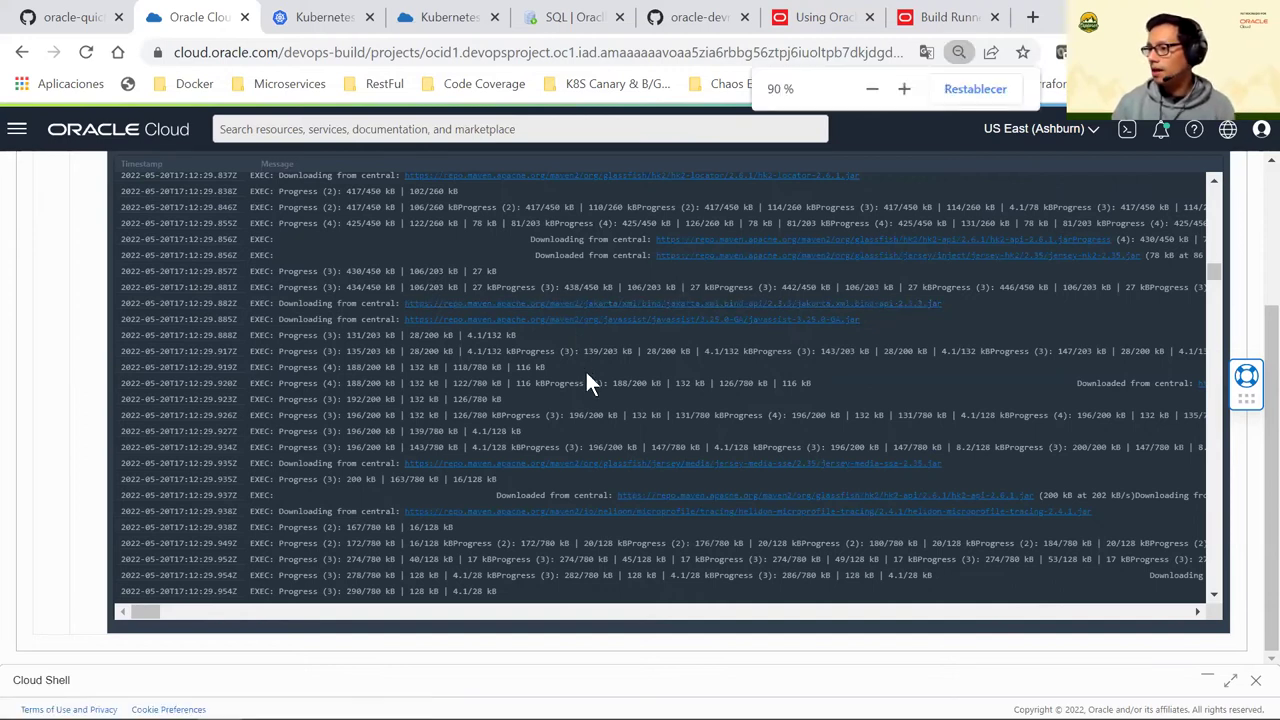
pyautogui.hotkey('ctrl', '+')
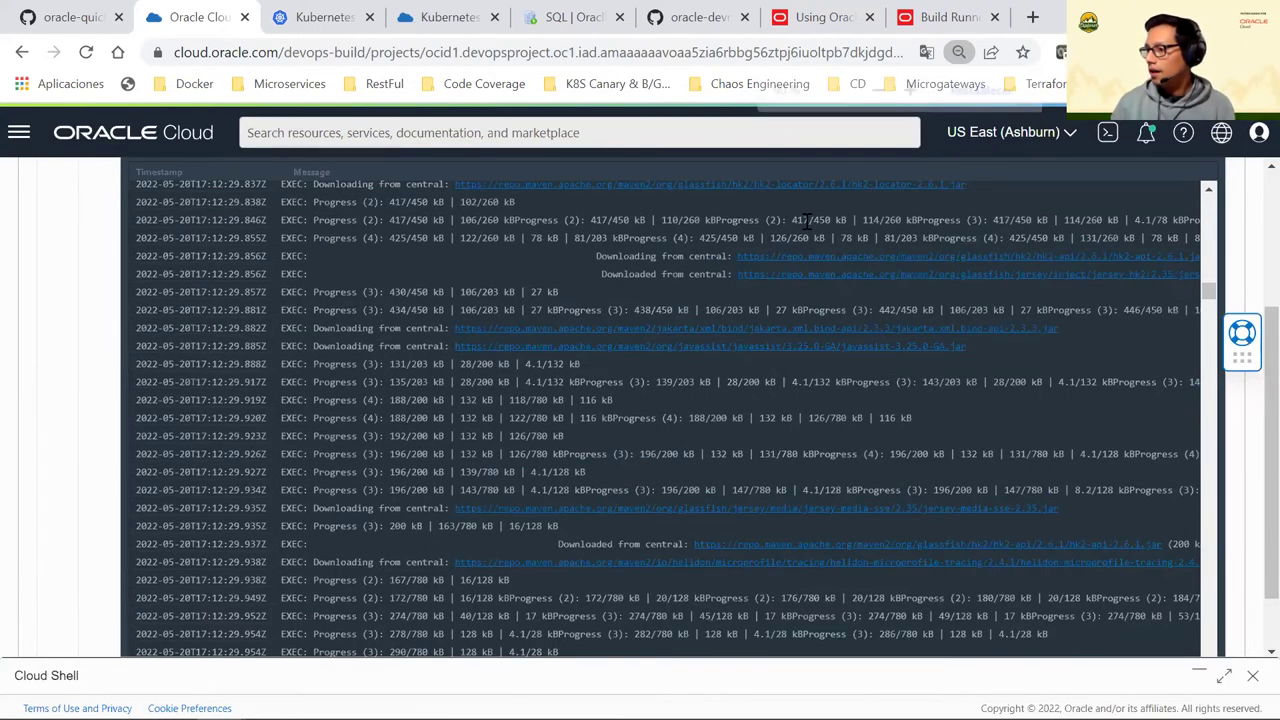
pyautogui.scroll(-5, 600, 345)
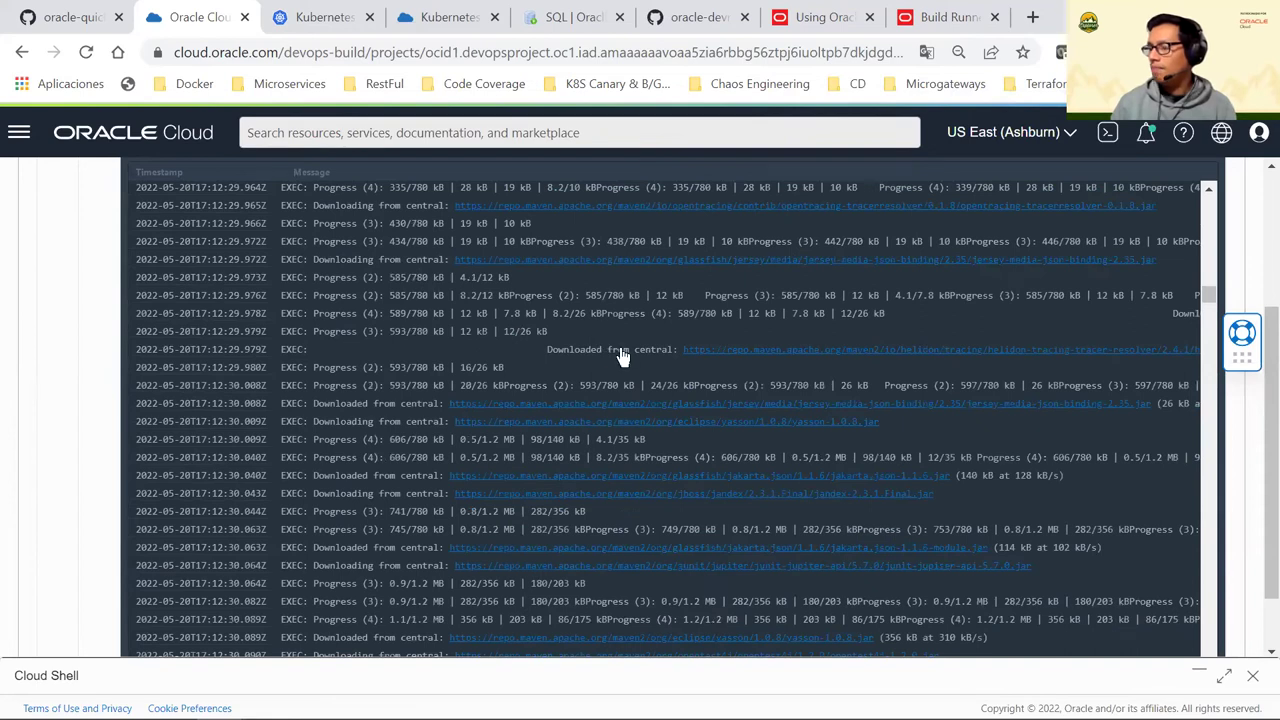
pyautogui.scroll(-2, 620, 355)
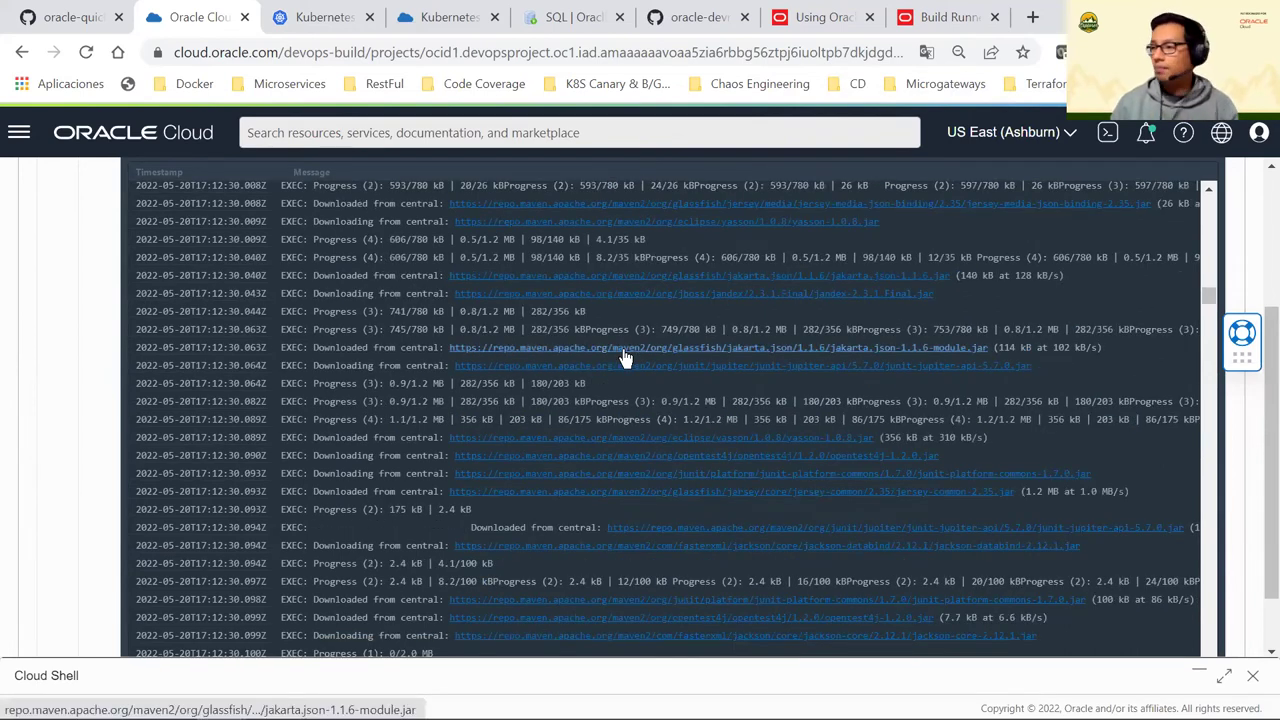
pyautogui.scroll(-3, 536, 404)
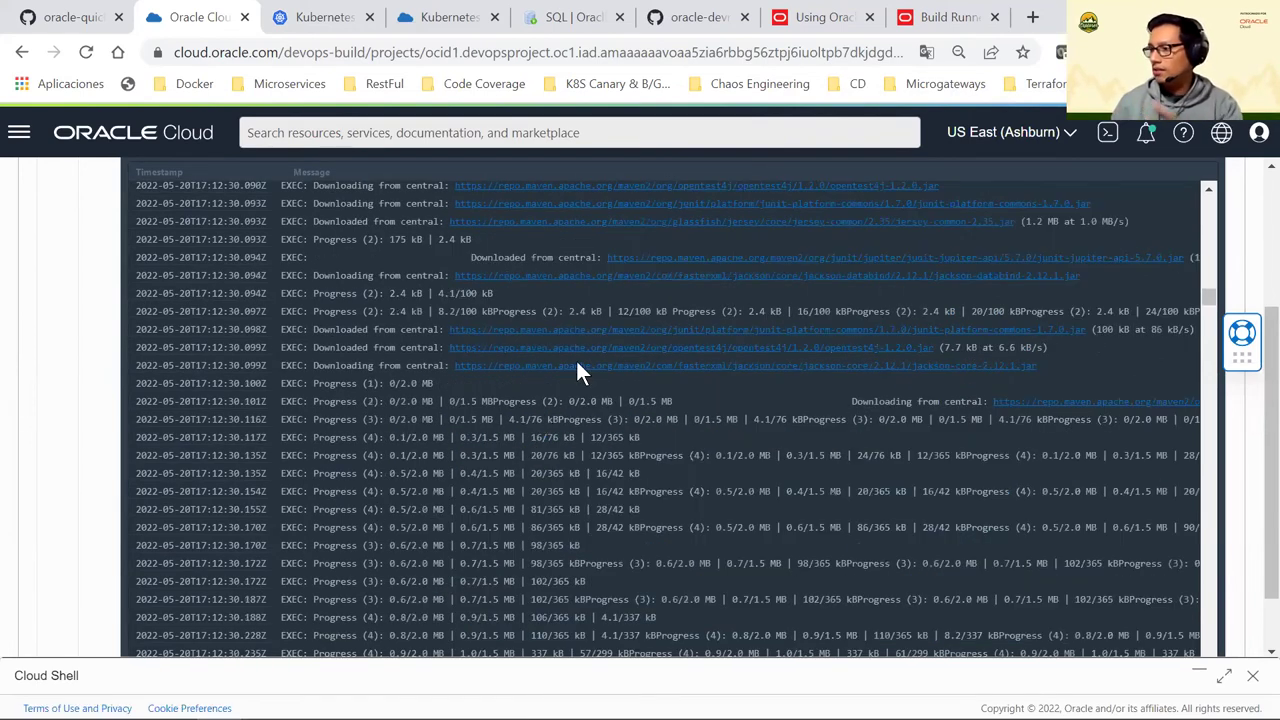
pyautogui.scroll(-3, 578, 372)
pyautogui.scroll(-2, 578, 372)
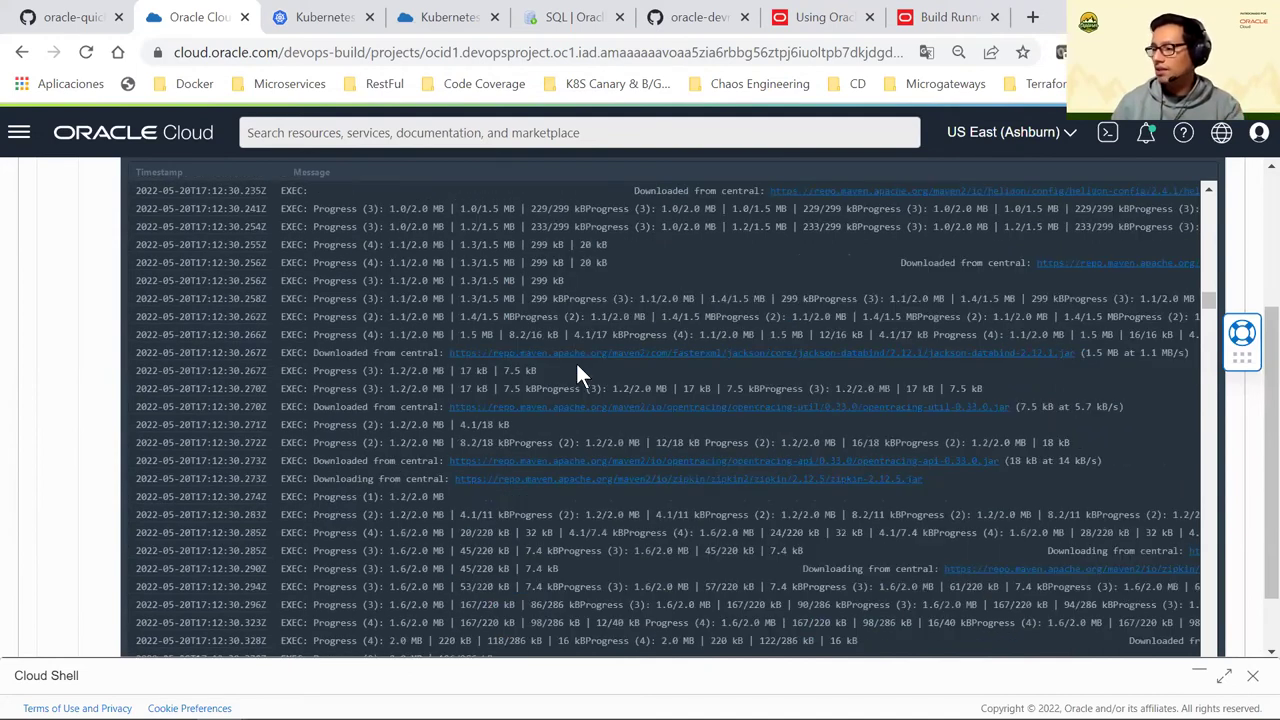
pyautogui.scroll(-5, 577, 367)
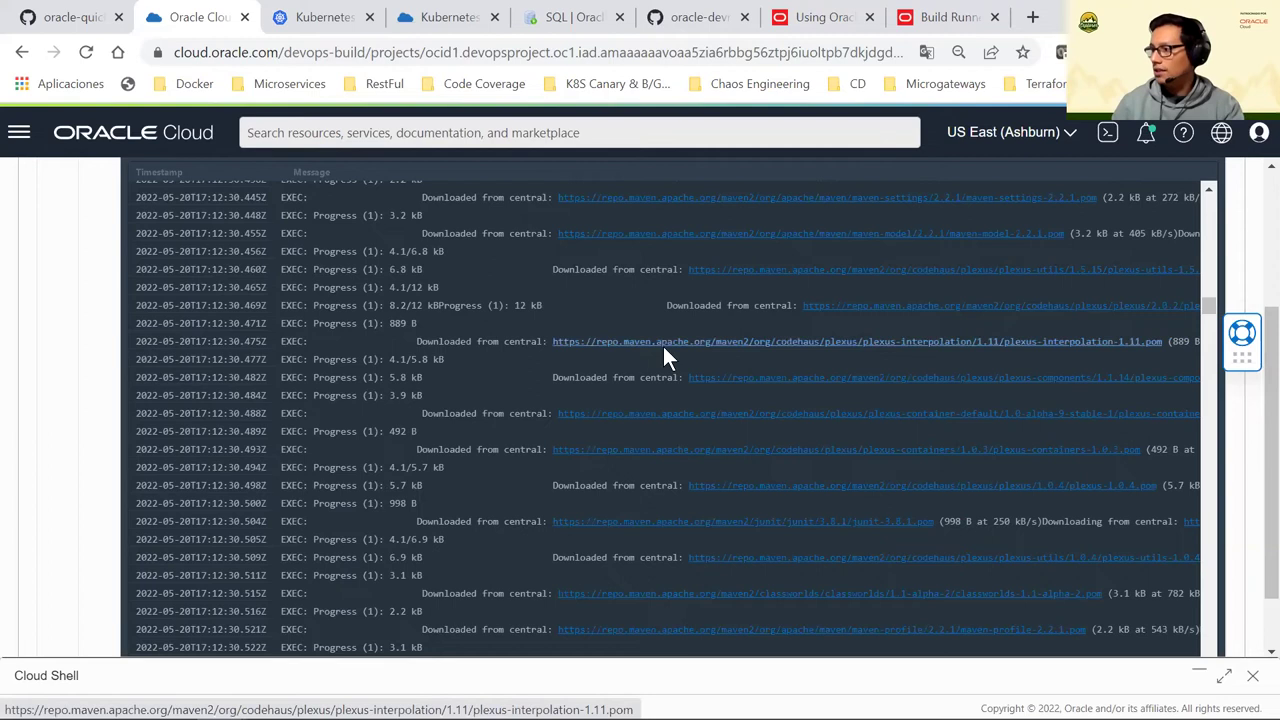
pyautogui.scroll(-5, 593, 449)
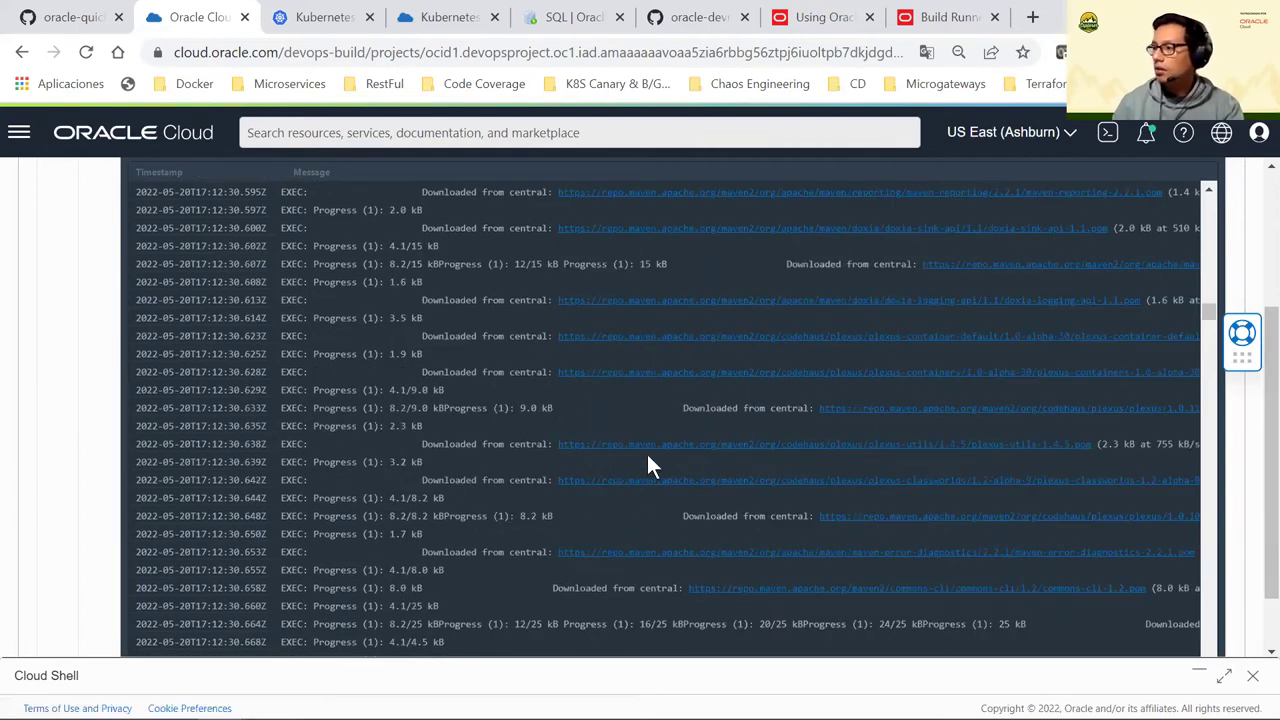
pyautogui.scroll(-5, 647, 457)
pyautogui.scroll(-3, 703, 330)
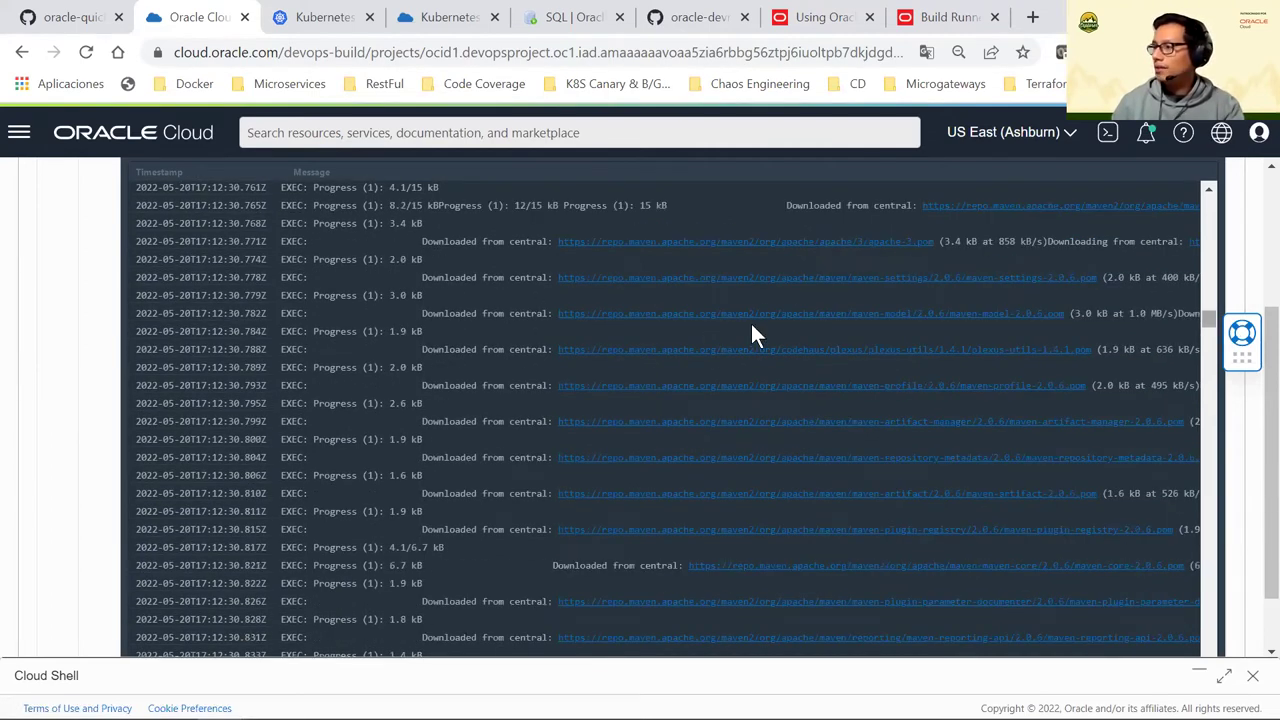
pyautogui.scroll(5, 1214, 490)
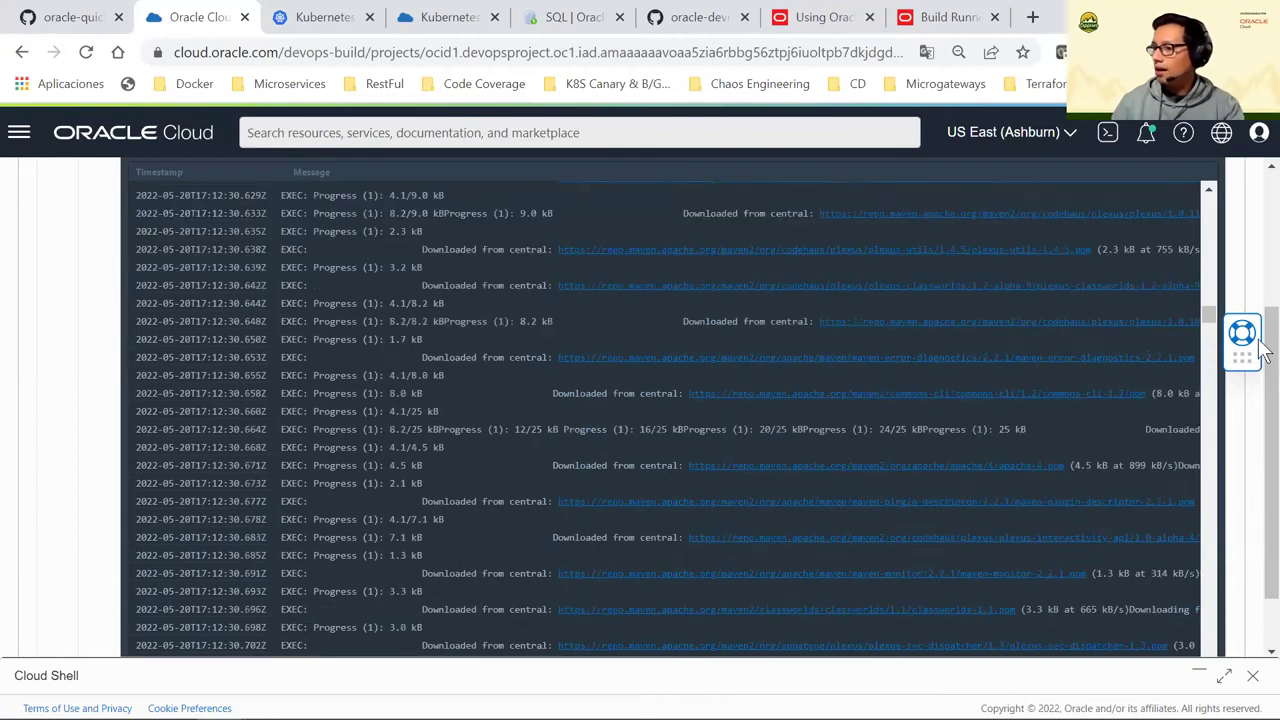
pyautogui.scroll(3, 1264, 400)
# Download the build log file and restore the Build run progress panel
pyautogui.click(220, 369)
pyautogui.scroll(-1, 200, 278)
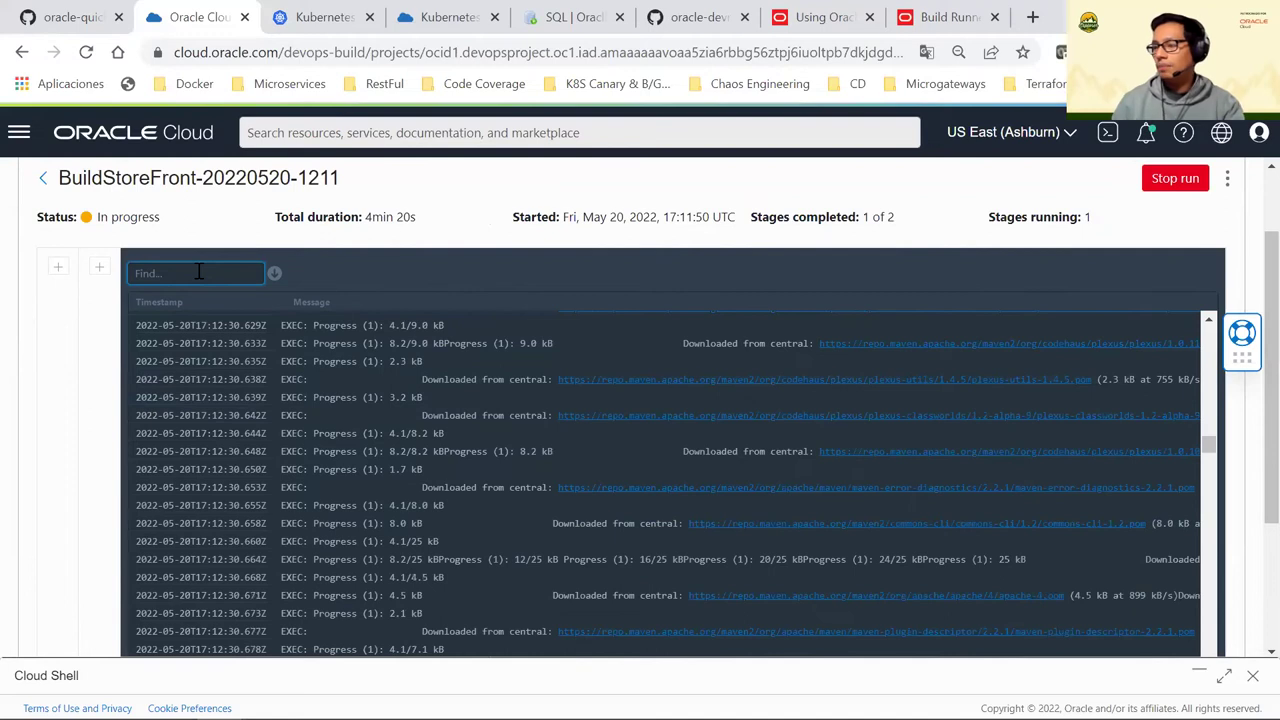
pyautogui.click(277, 276)
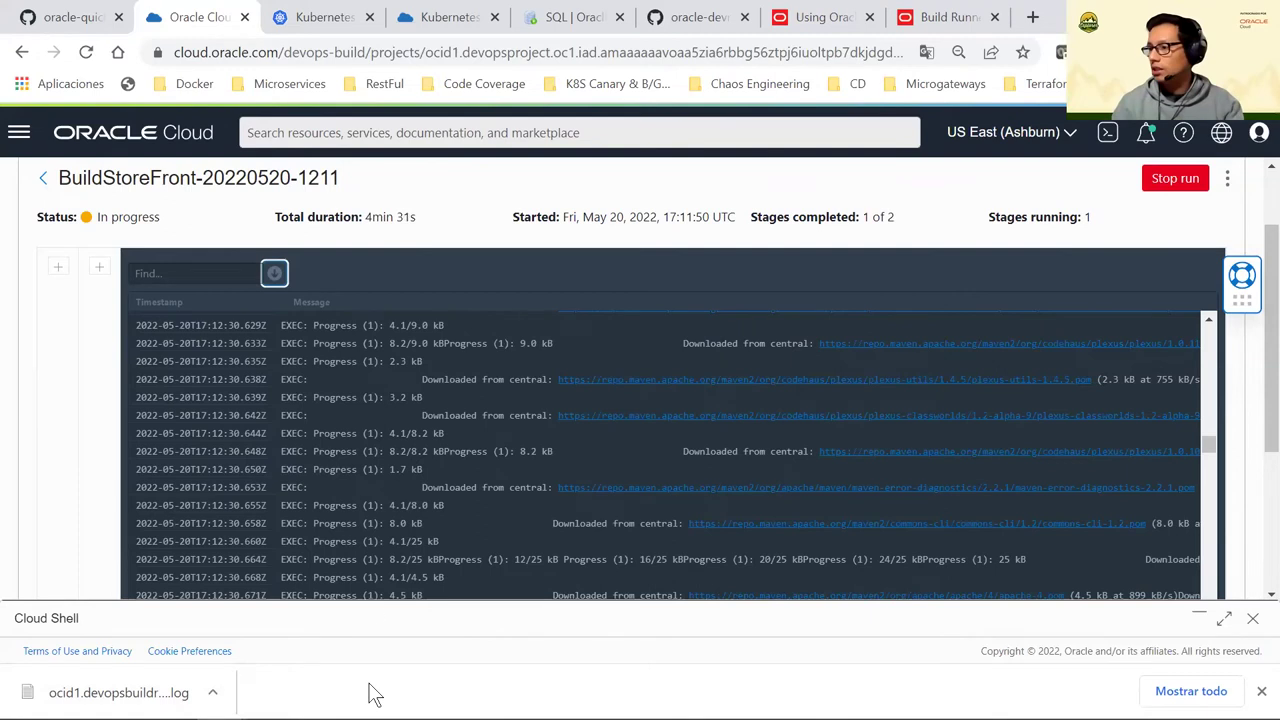
pyautogui.moveTo(331, 369); pyautogui.dragTo(431, 415)
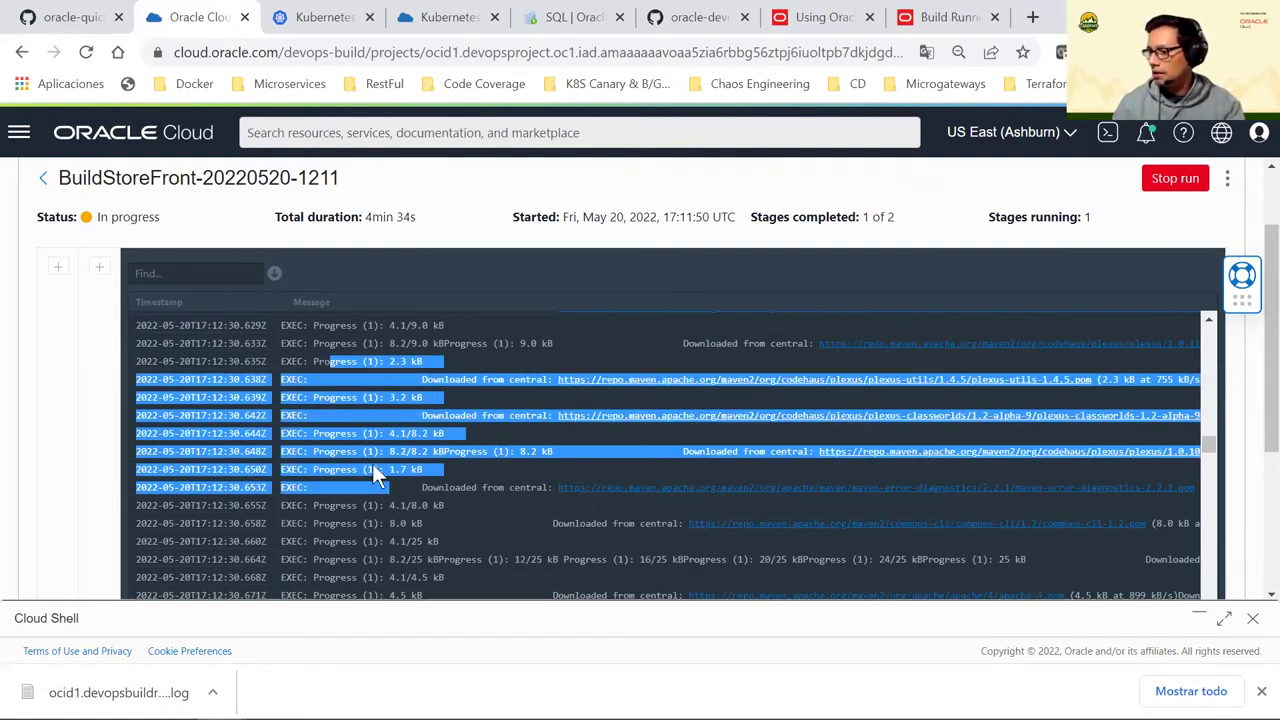
pyautogui.click(431, 405)
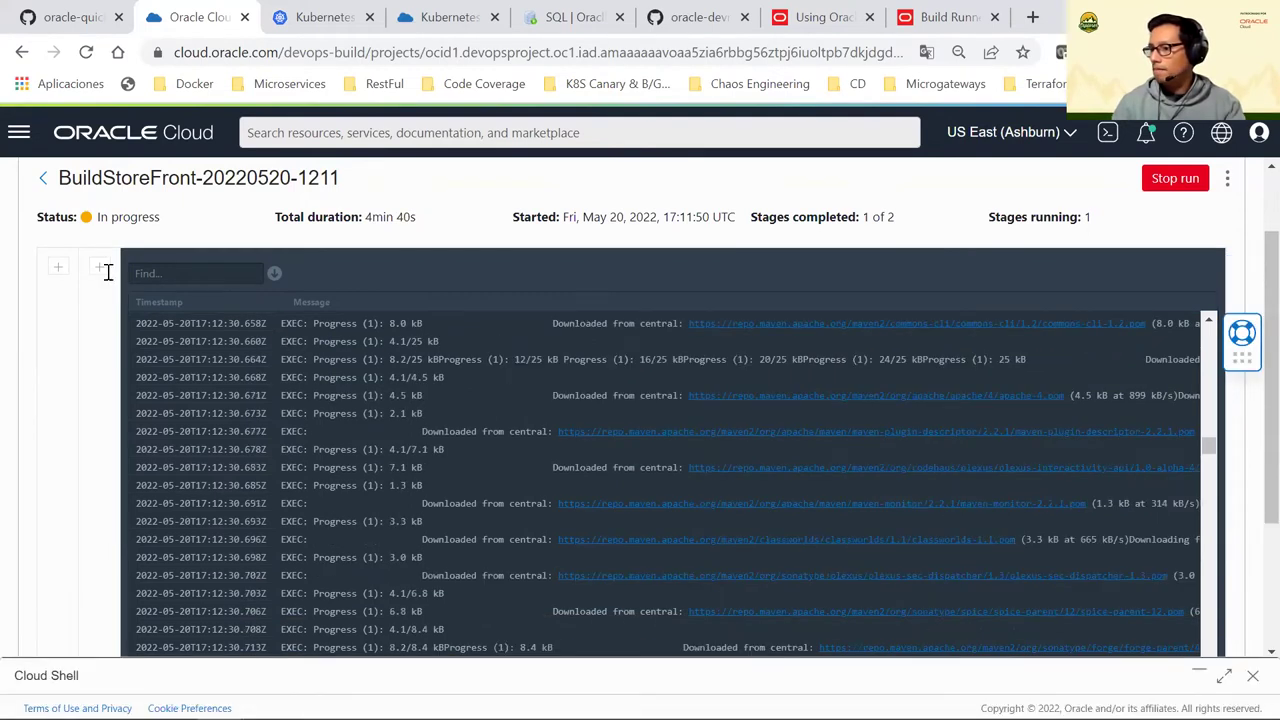
pyautogui.click(101, 267)
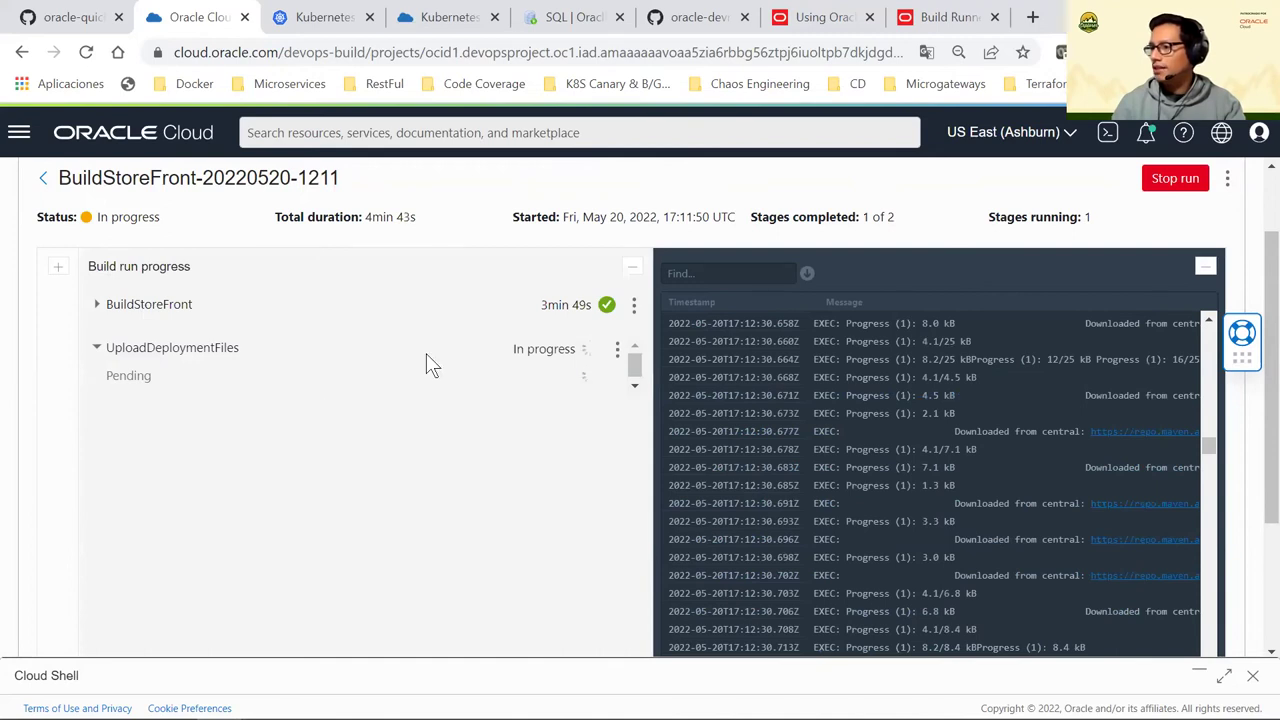
pyautogui.tripleClick(547, 305)
pyautogui.click(71, 303)
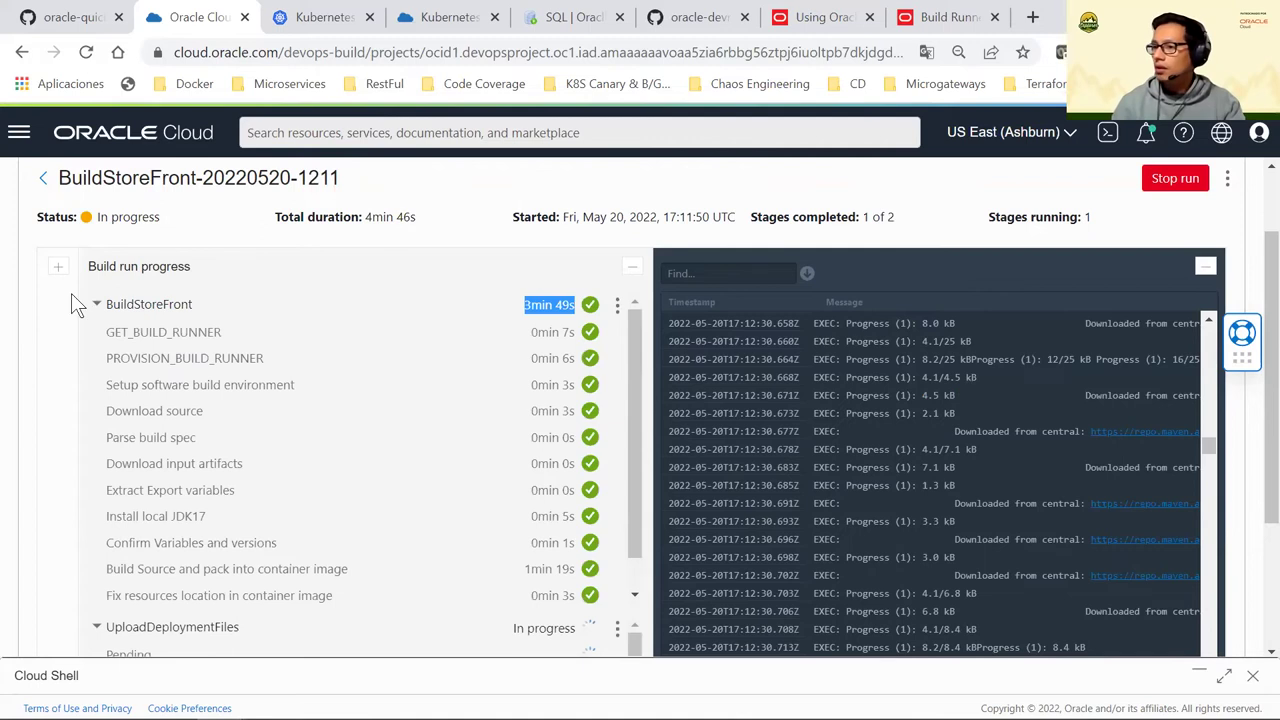
pyautogui.click(96, 304)
pyautogui.click(163, 338)
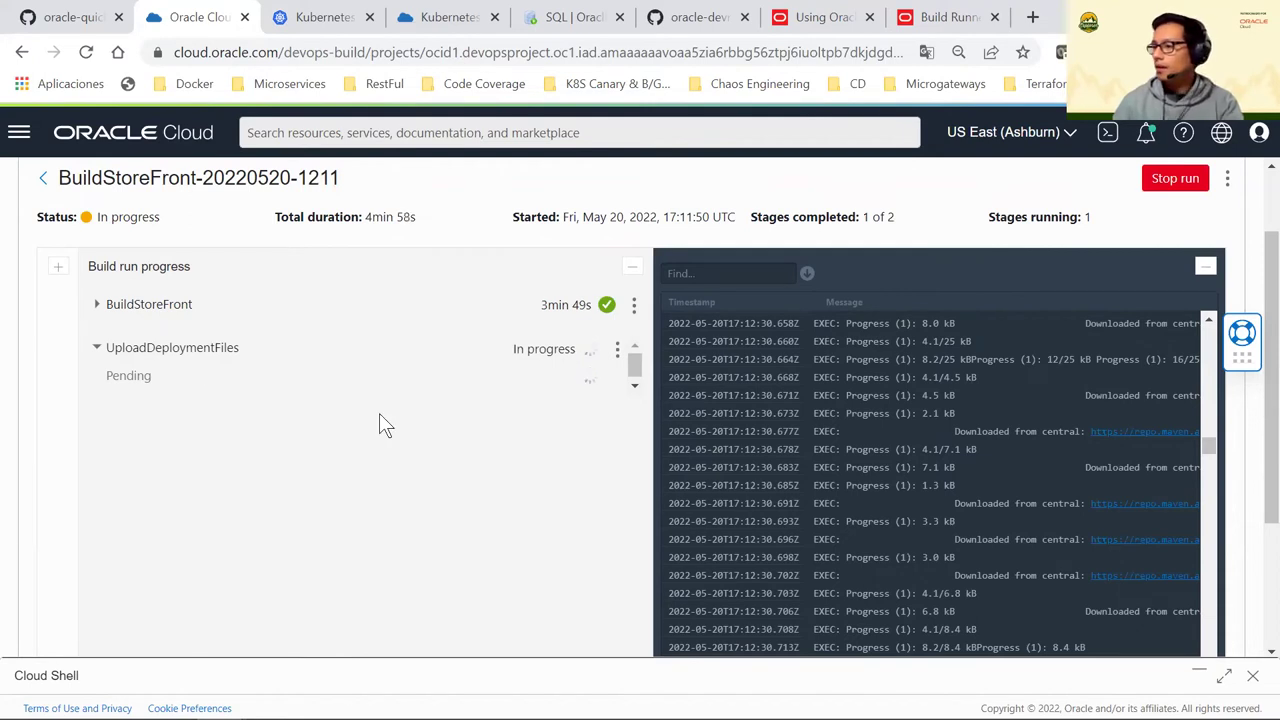
pyautogui.scroll(-1, 430, 470)
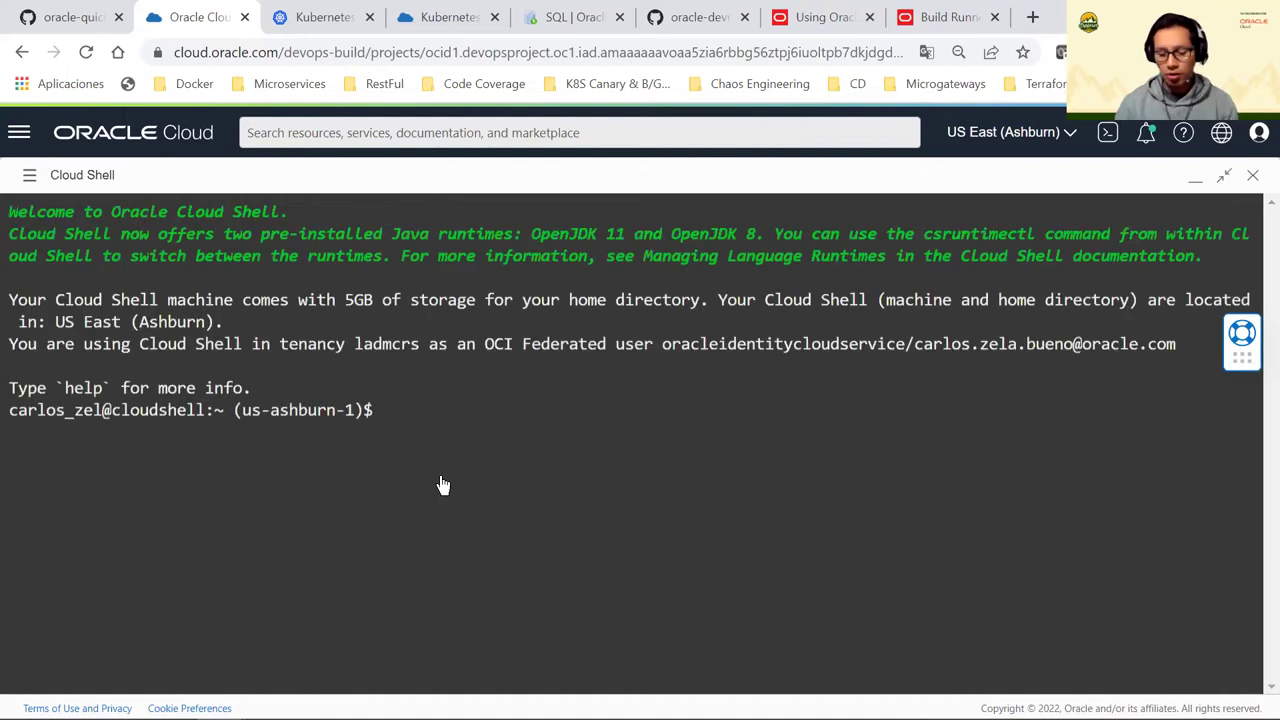
# Print the working directory, enter cloudnative-helidon-storefront, clear the screen and list its files
pyautogui.write('pwd')
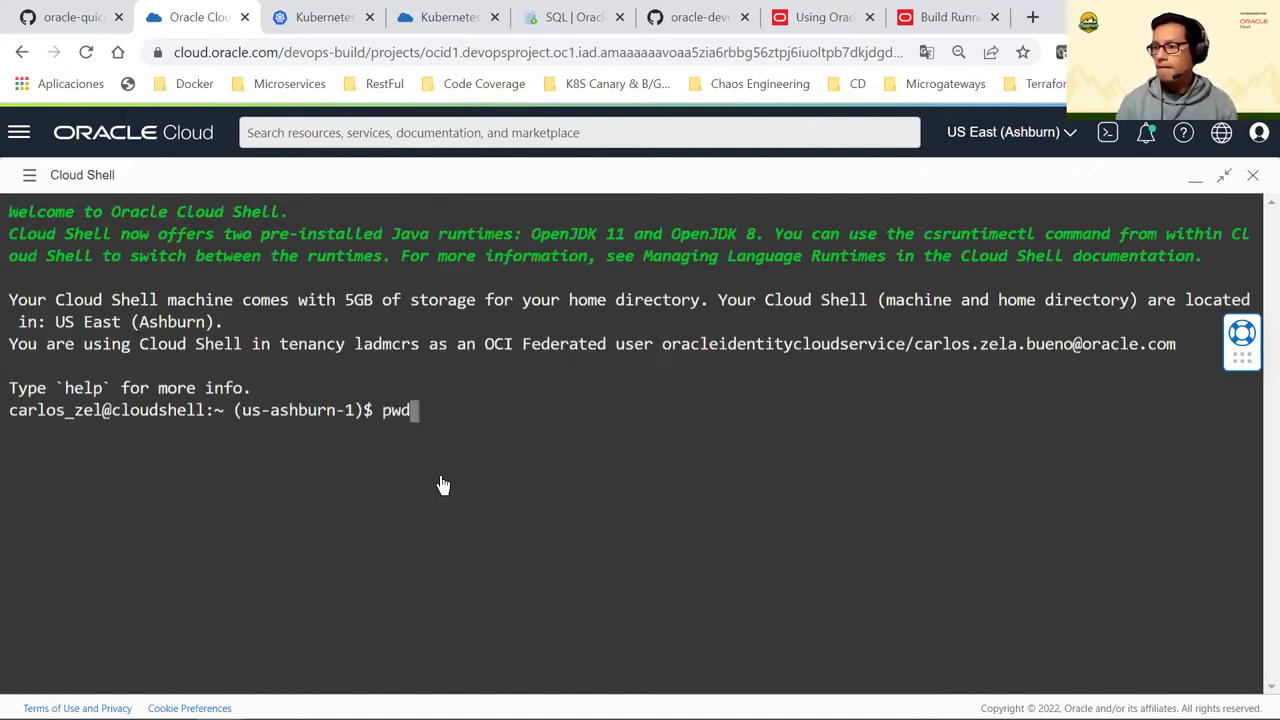
pyautogui.press('Return')
pyautogui.write('ls')
pyautogui.press('BackSpace')
pyautogui.press('BackSpace')
pyautogui.write('cd cl')
pyautogui.press('Tab')
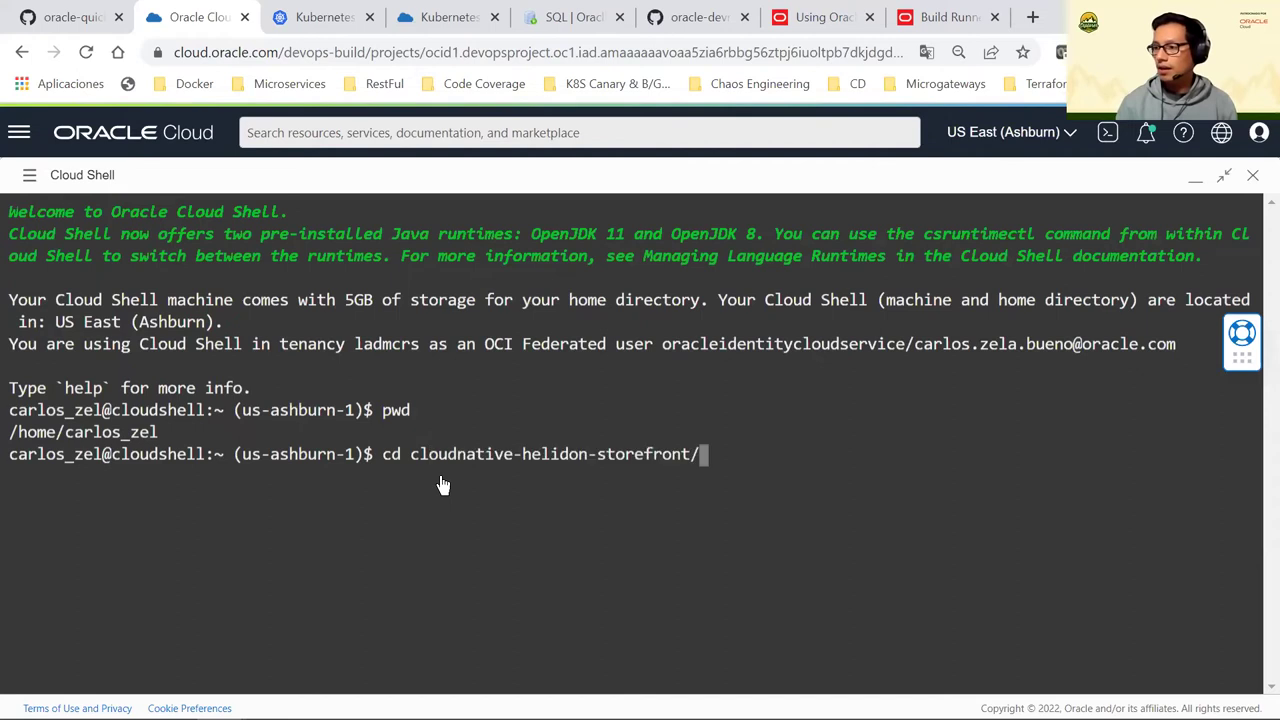
pyautogui.press('Return')
pyautogui.write('clear')
pyautogui.press('Return')
pyautogui.write('ls')
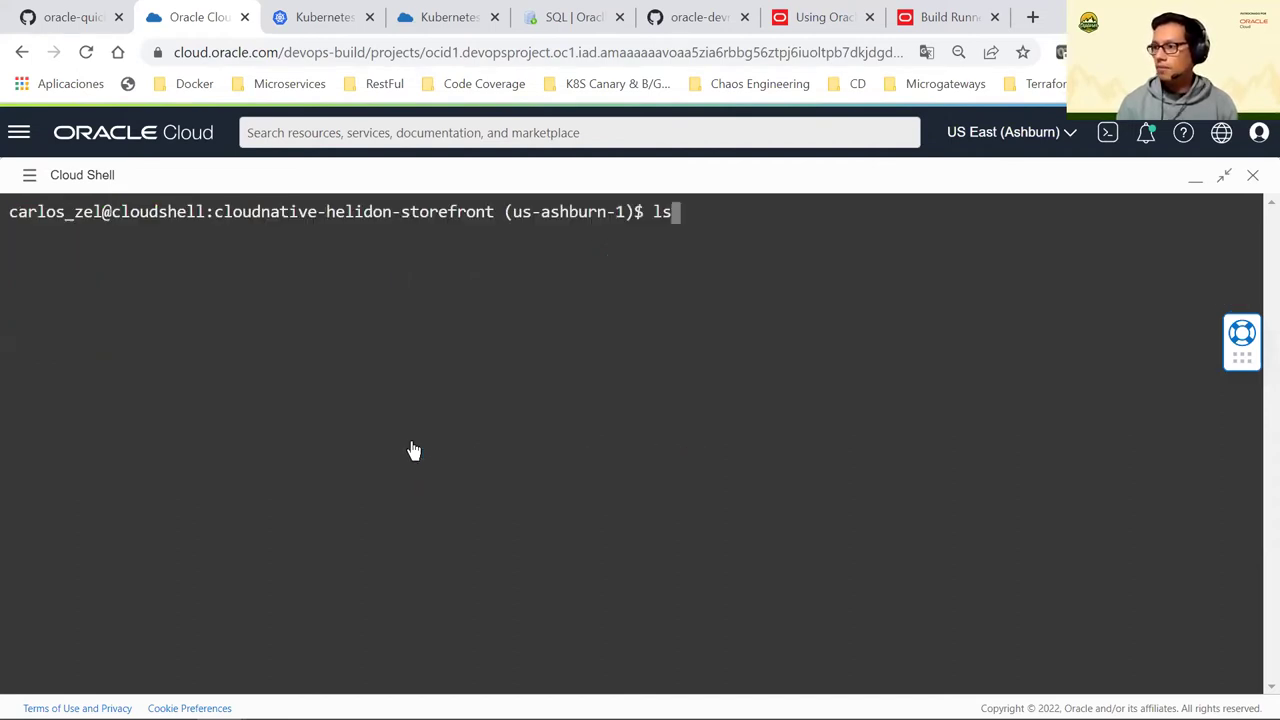
pyautogui.press('Return')
# Return to the home directory and cat clusterInfo.context-cditsegja2q using Tab completion
pyautogui.write('cd heli')
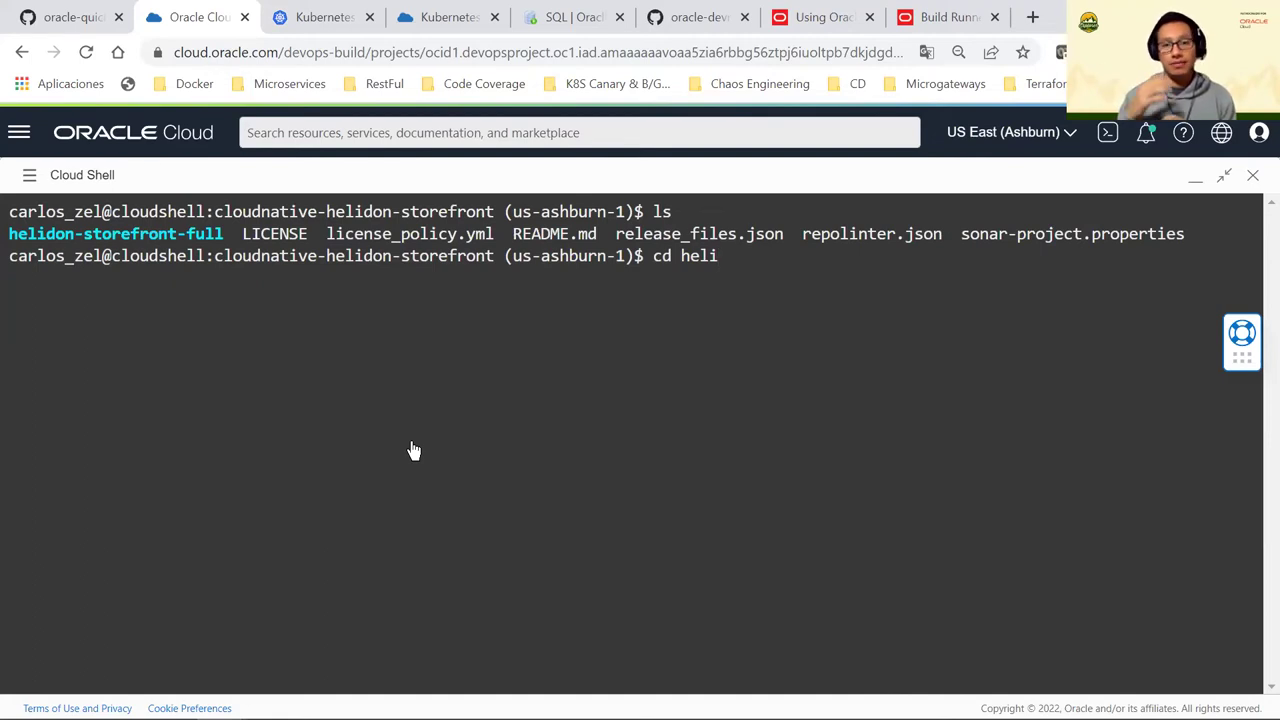
pyautogui.press('BackSpace')
pyautogui.press('BackSpace')
pyautogui.press('BackSpace')
pyautogui.press('BackSpace')
pyautogui.press('BackSpace')
pyautogui.press('BackSpace')
pyautogui.press('BackSpace')
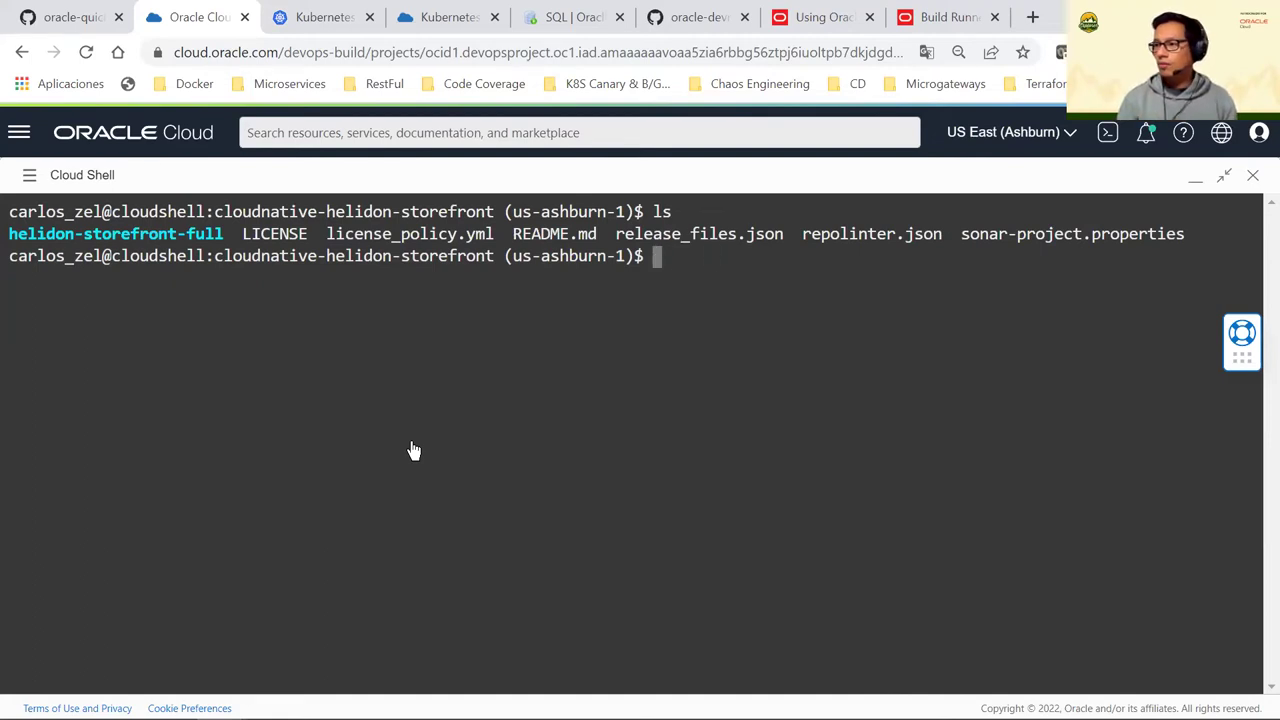
pyautogui.write('cd ..')
pyautogui.press('Return')
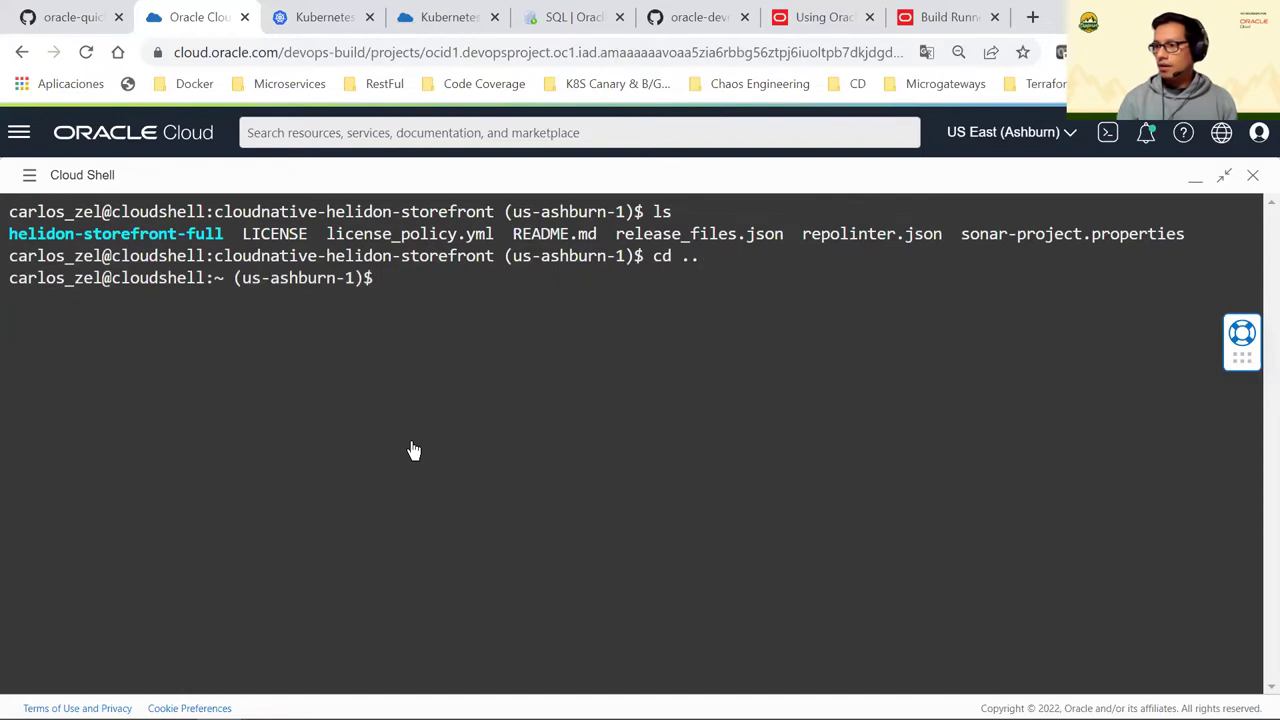
pyautogui.write('cat clusterIN')
pyautogui.press('BackSpace')
pyautogui.press('Tab')
pyautogui.write('cd')
pyautogui.press('Tab')
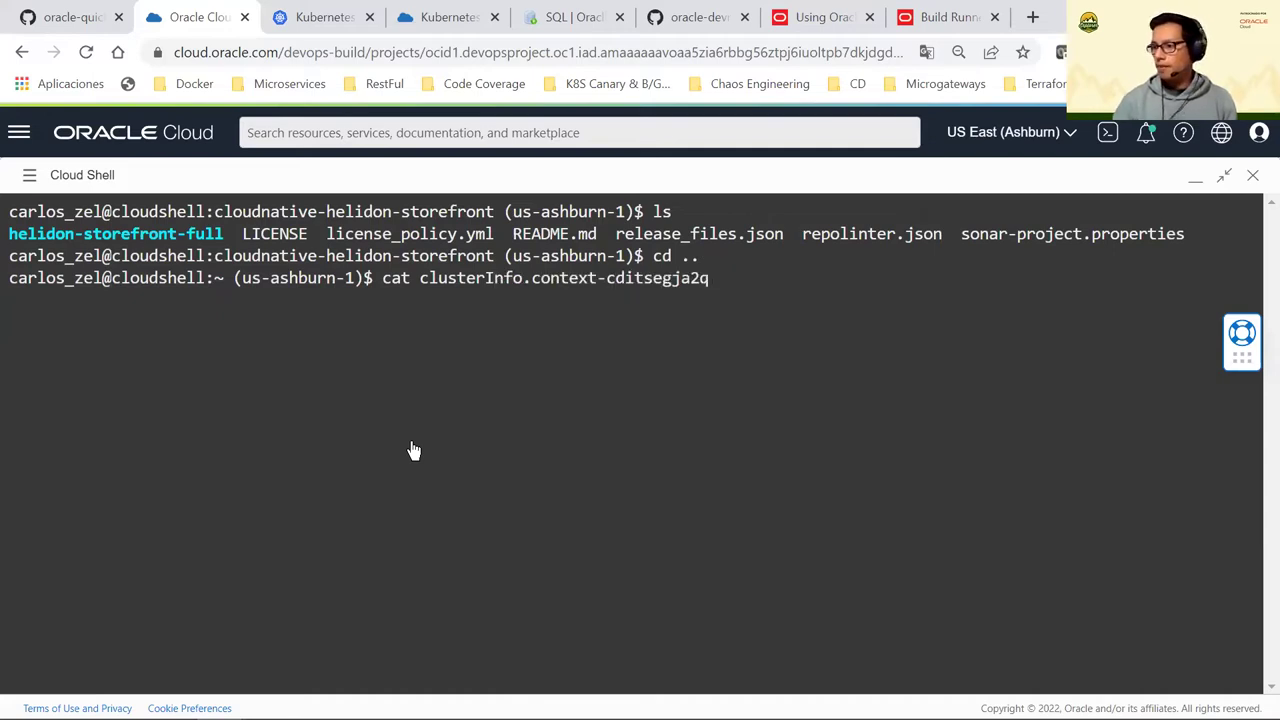
pyautogui.press('Return')
# Copy the storefront status curl command and run it at the Cloud Shell prompt
pyautogui.moveTo(612, 641); pyautogui.dragTo(9, 632)
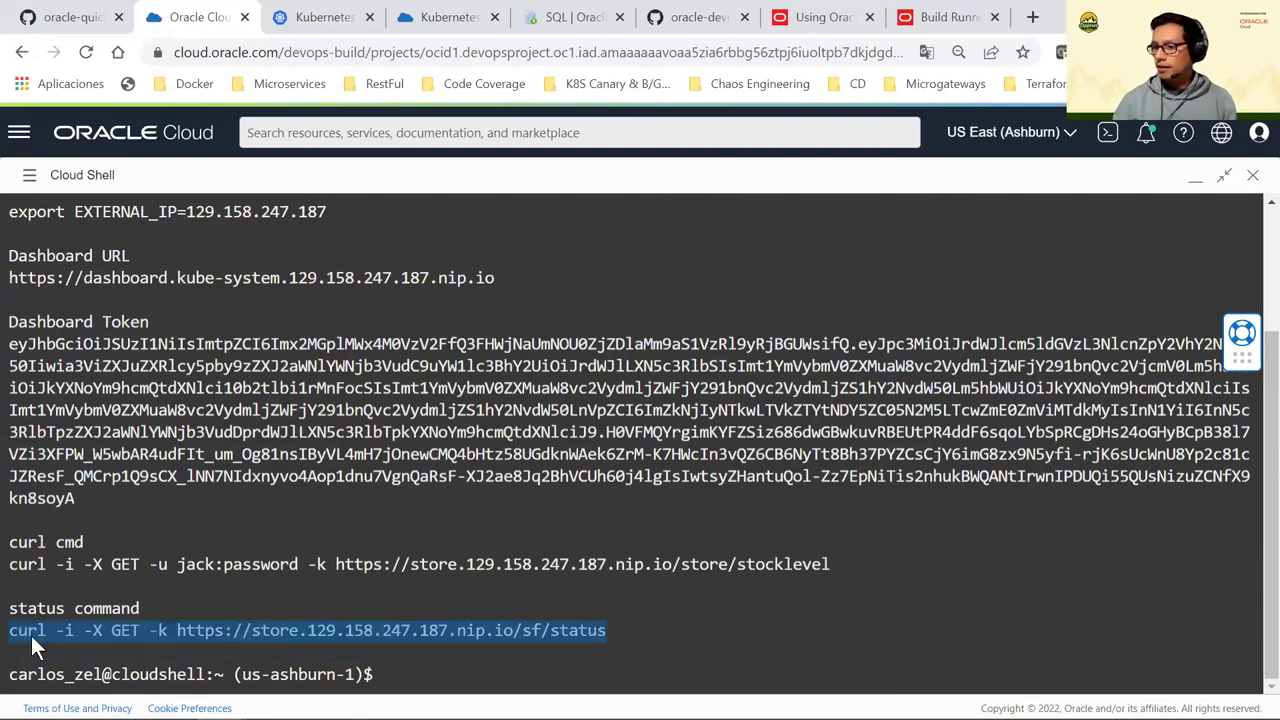
pyautogui.rightClick(31, 635)
pyautogui.click(82, 373)
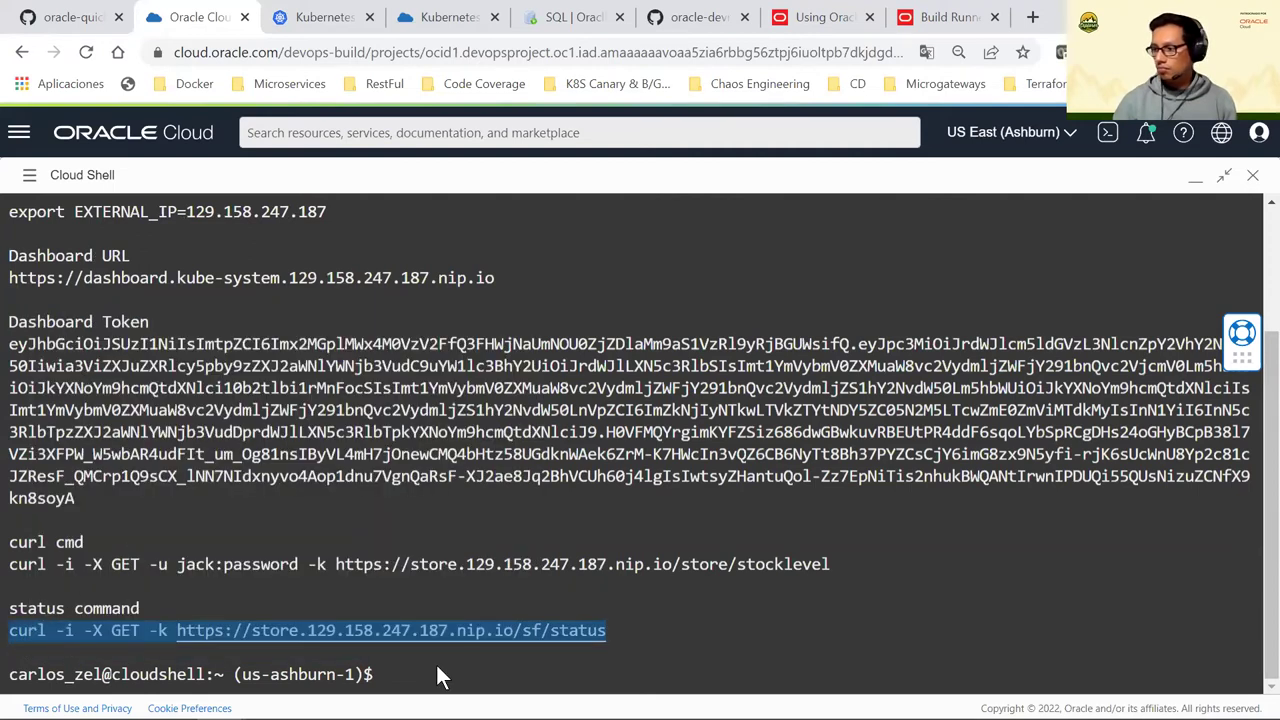
pyautogui.rightClick(437, 664)
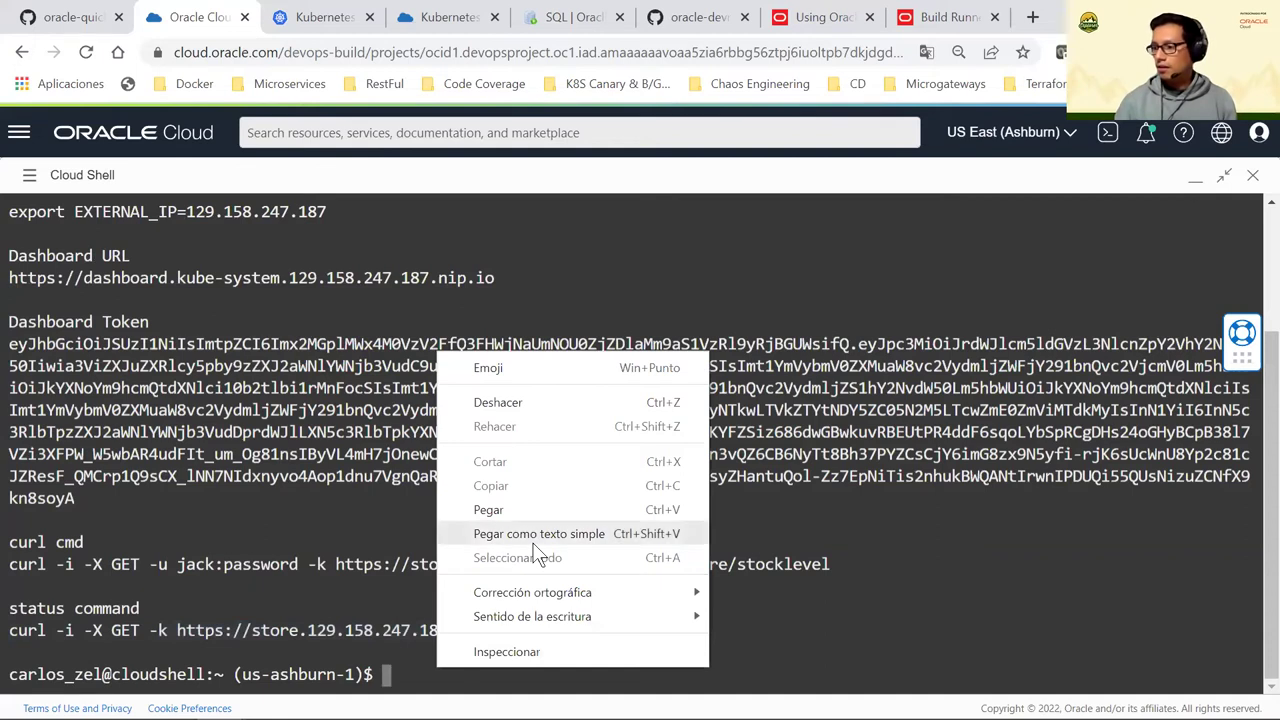
pyautogui.click(534, 537)
pyautogui.press('Return')
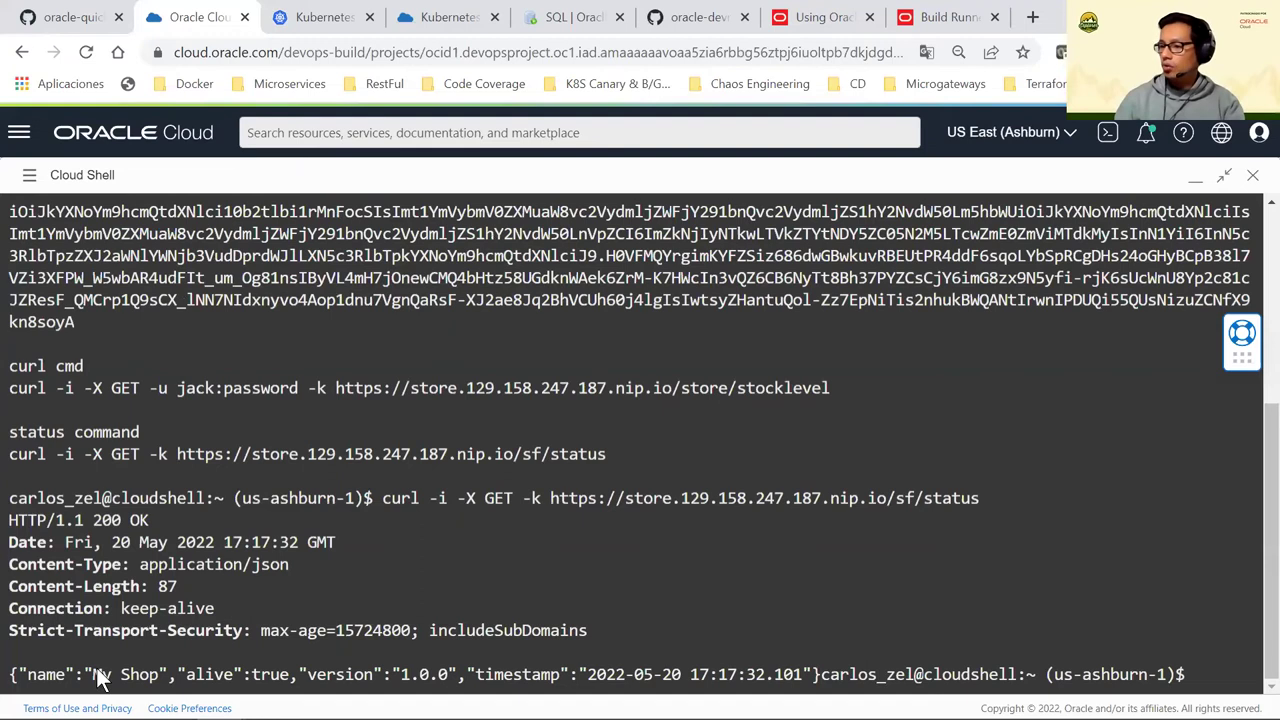
# Inspect the 200 OK JSON reply reporting My Shop alive at version 1.0.0
pyautogui.moveTo(452, 652); pyautogui.dragTo(84, 675)
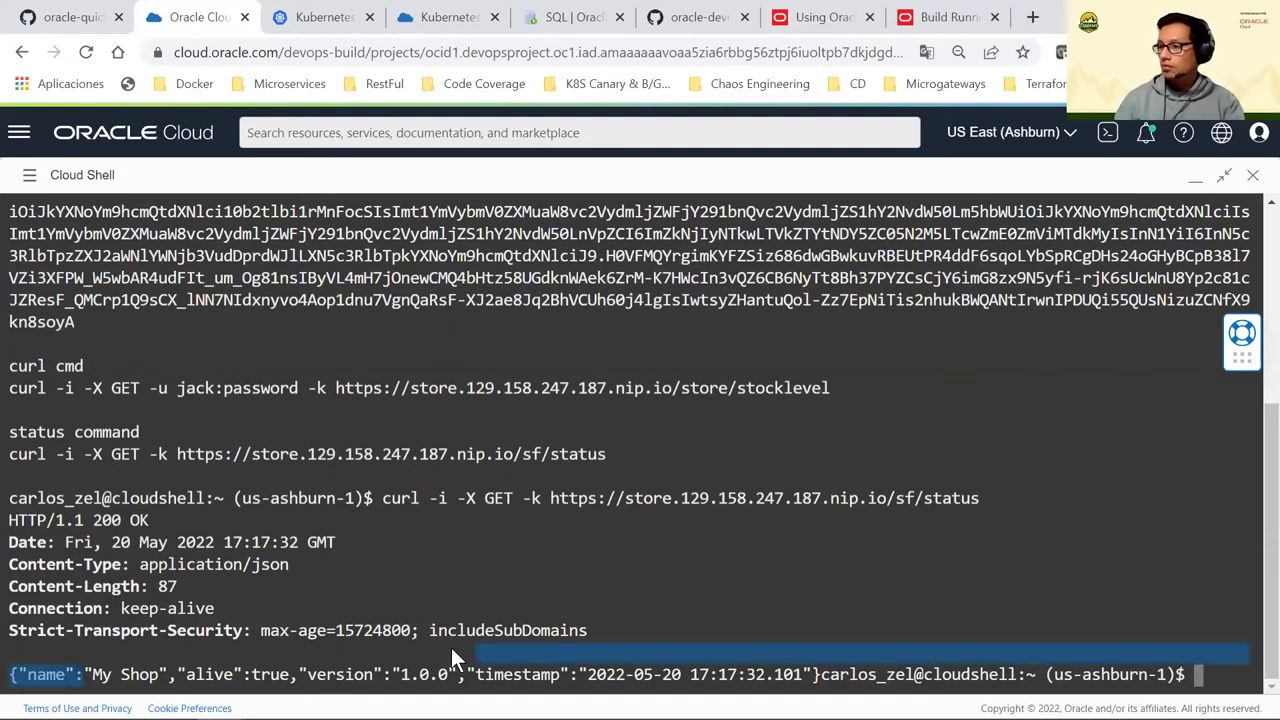
pyautogui.click(451, 650)
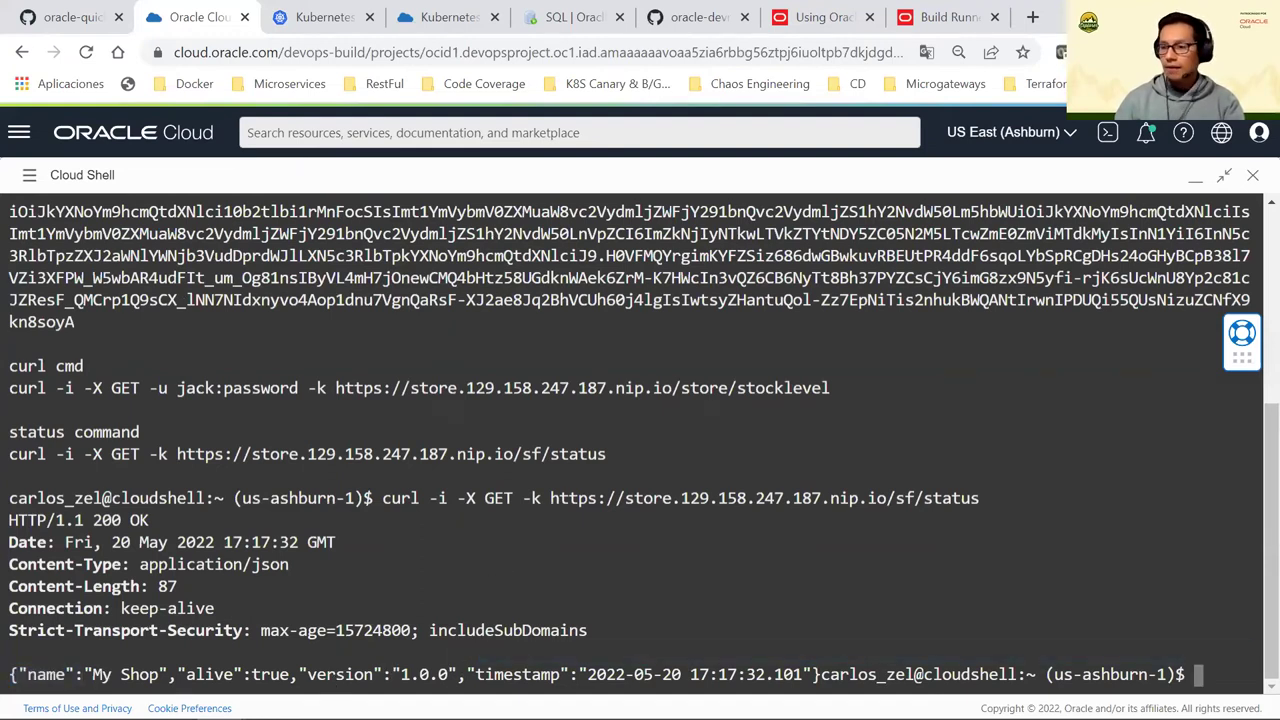
pyautogui.moveTo(640, 712)
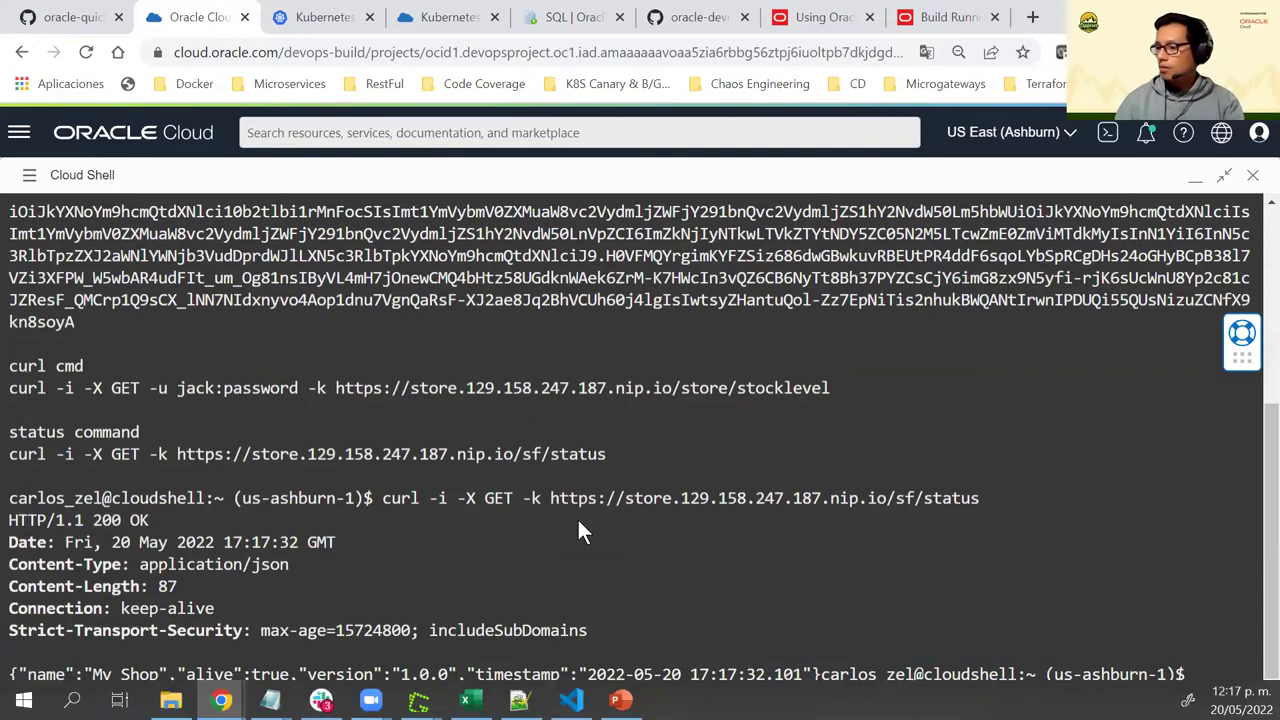
pyautogui.hotkey('alt', 'Tab')
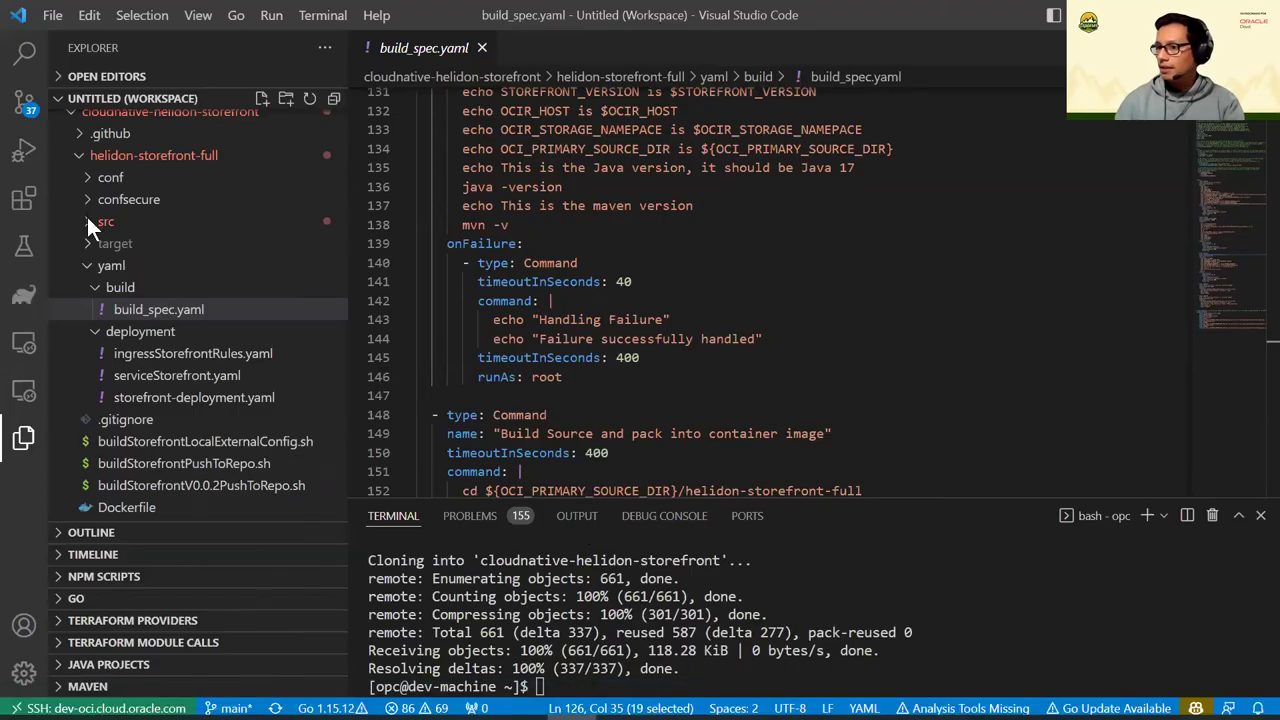
# Open StatusResource.java from the helidon-storefront-full src resources folder
pyautogui.click(87, 219)
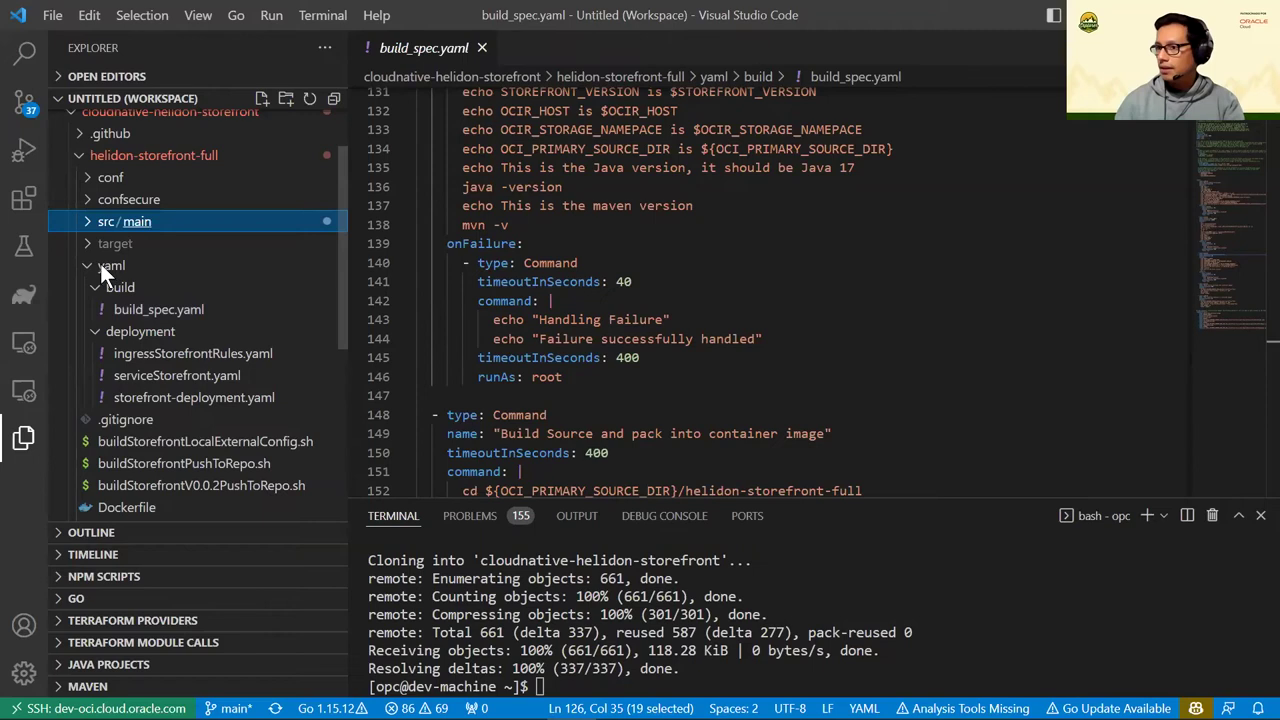
pyautogui.click(92, 241)
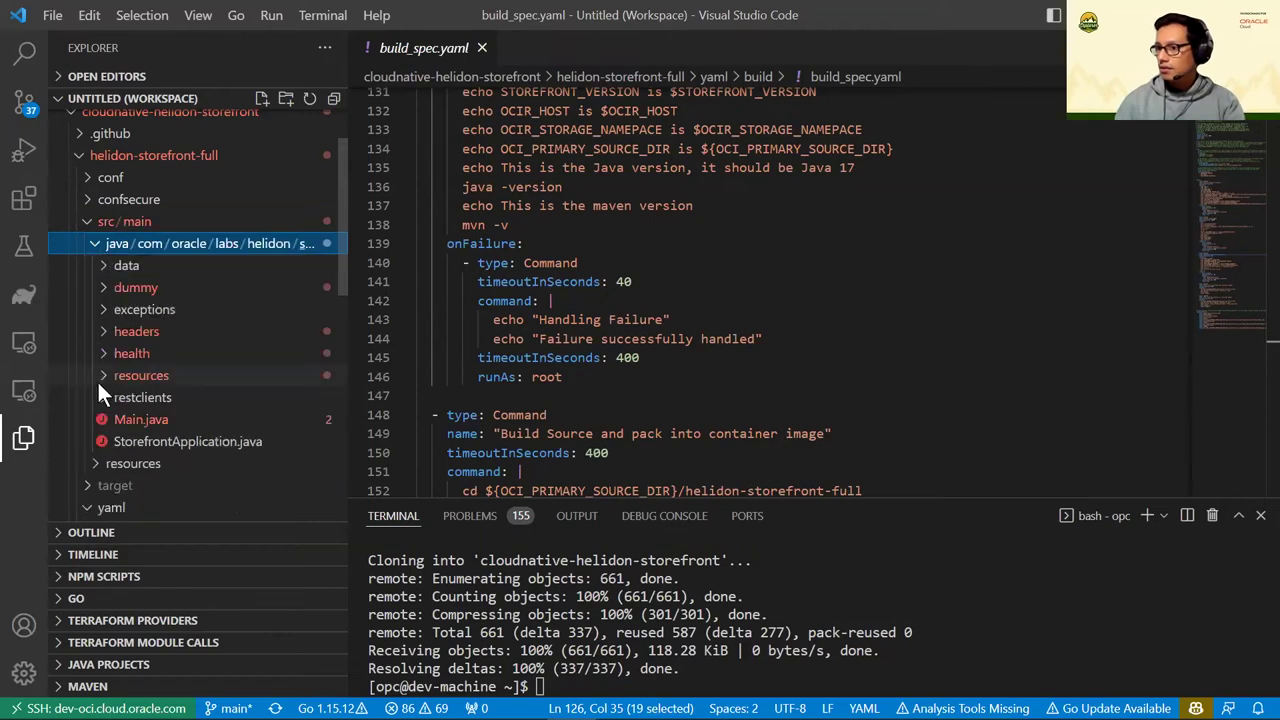
pyautogui.click(111, 385)
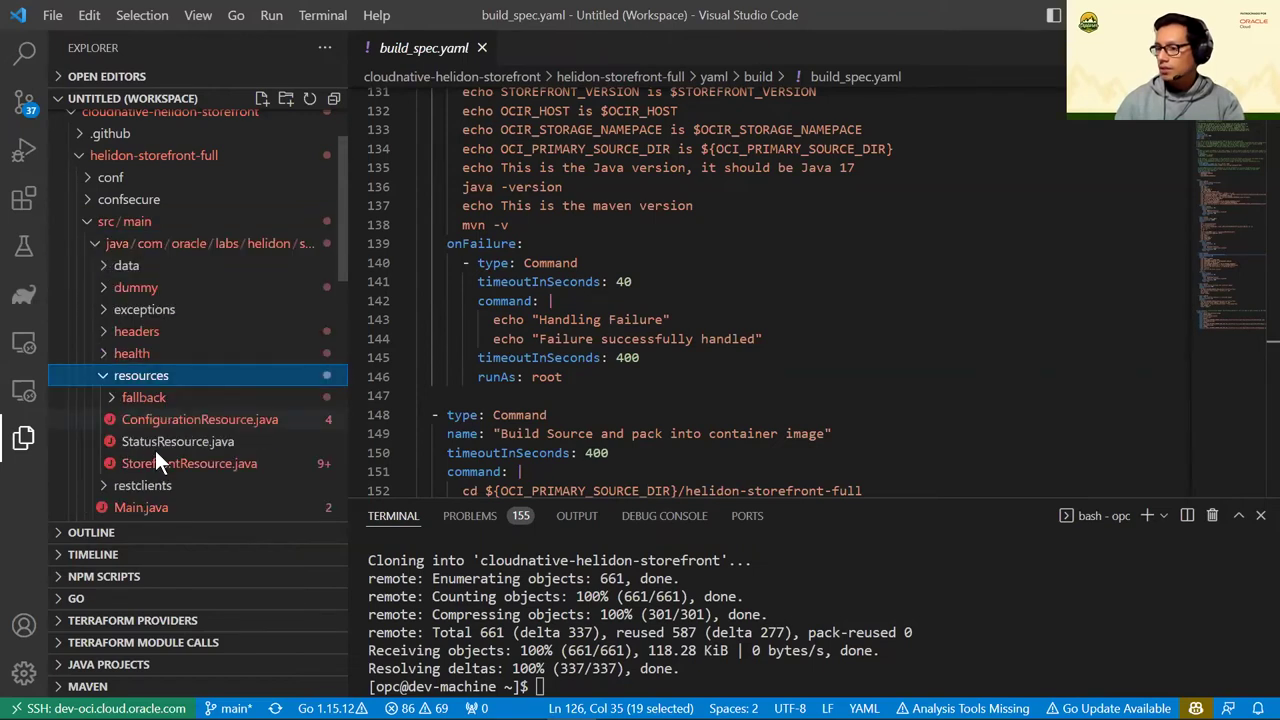
pyautogui.click(197, 440)
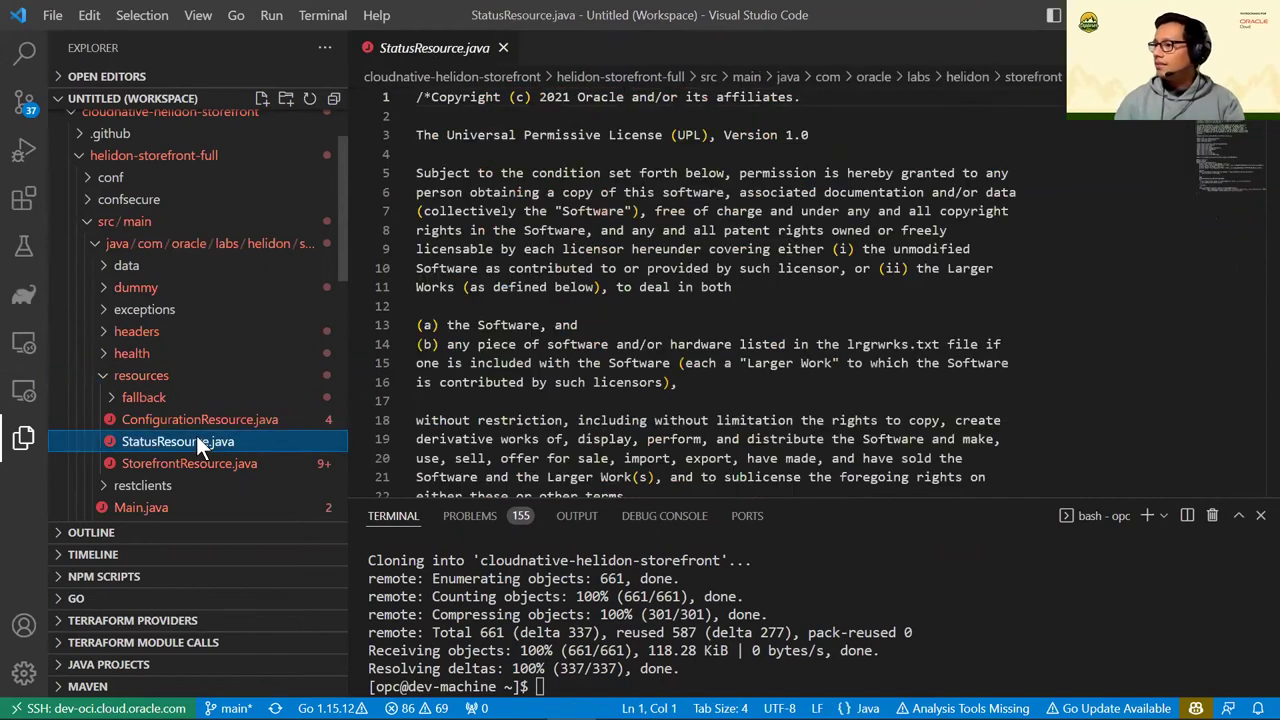
pyautogui.scroll(-4, 671, 300)
pyautogui.scroll(-14, 671, 300)
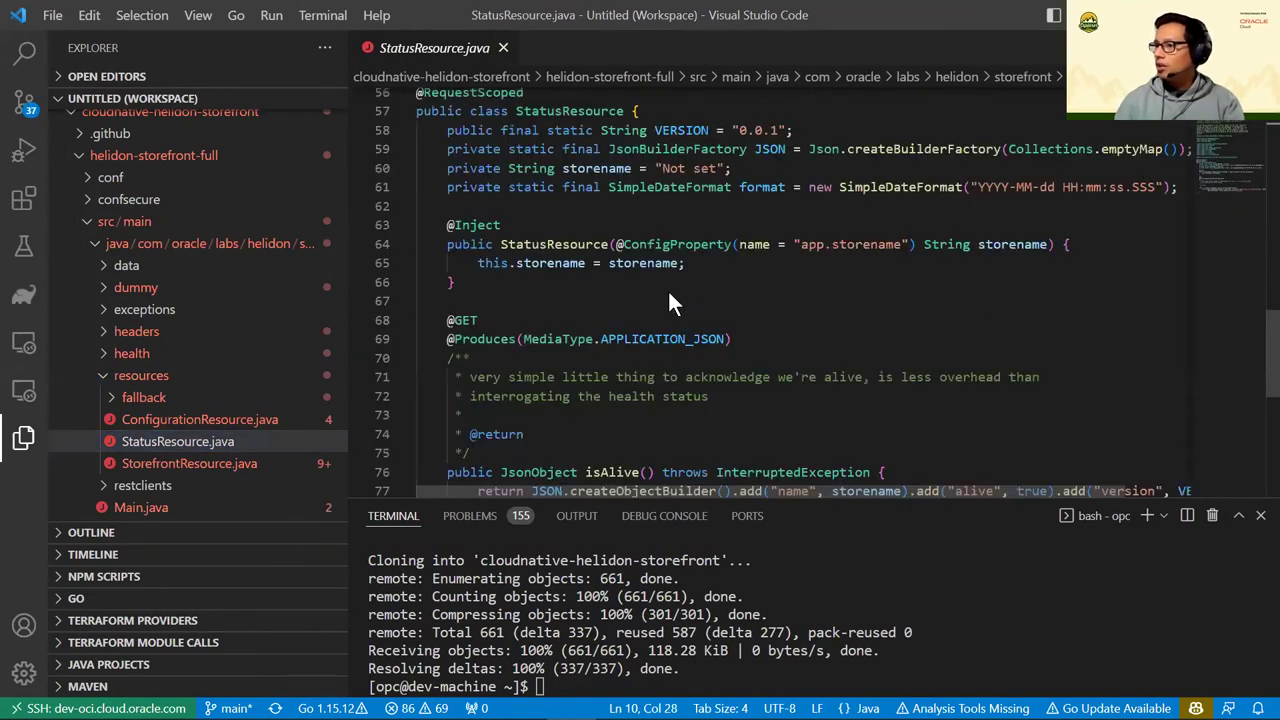
pyautogui.scroll(3, 668, 291)
# Review the status path, the isAlive method and the VERSION value "0.0.1" on line 58
pyautogui.moveTo(539, 223); pyautogui.dragTo(420, 226)
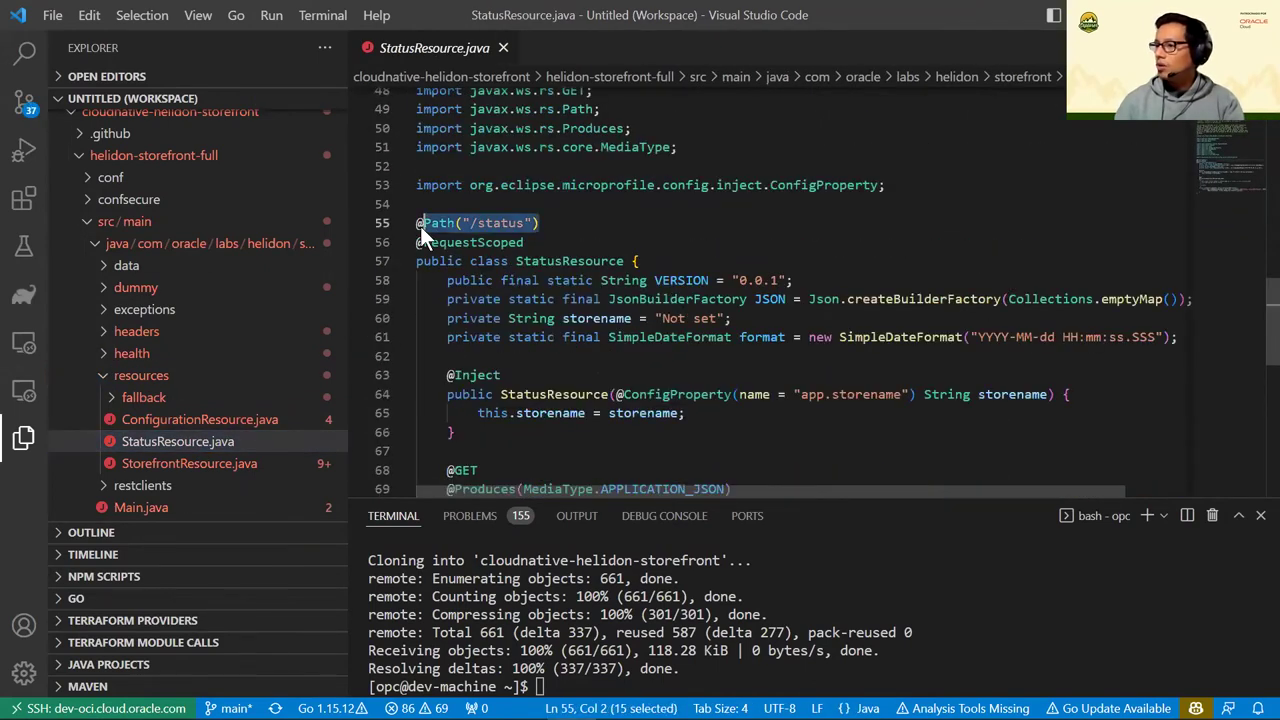
pyautogui.click(634, 246)
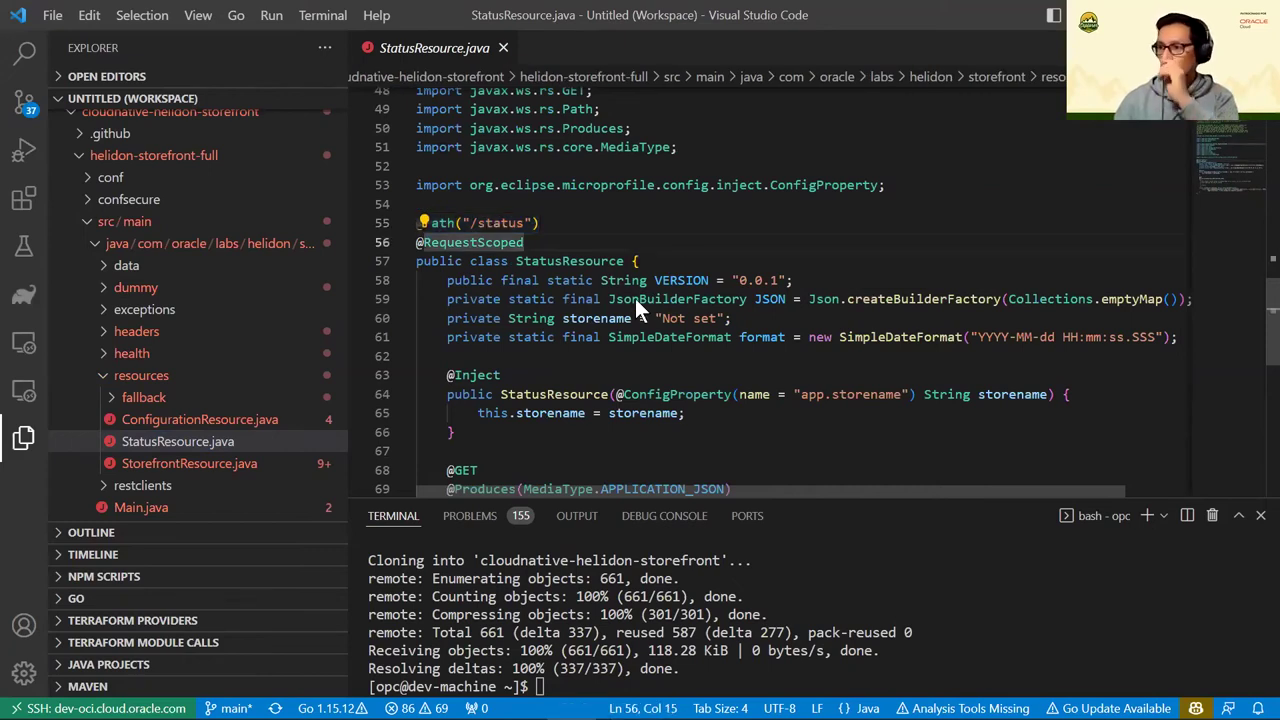
pyautogui.scroll(-4, 635, 298)
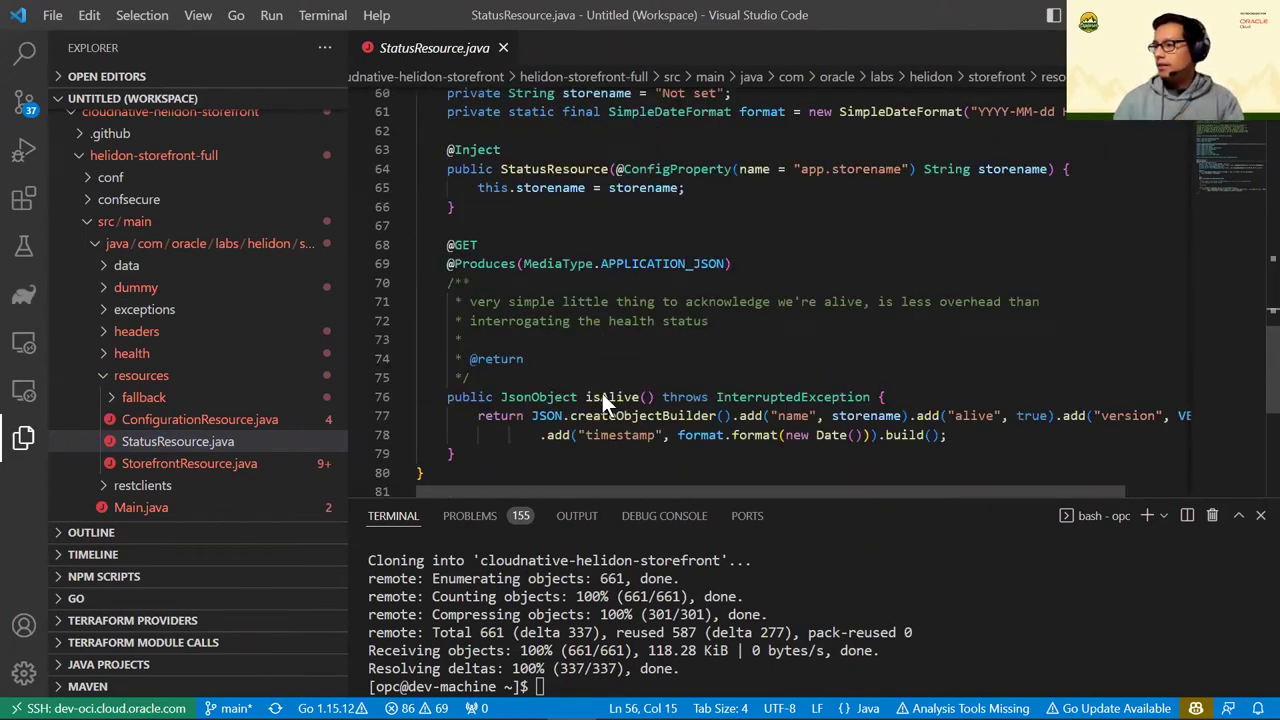
pyautogui.doubleClick(612, 397)
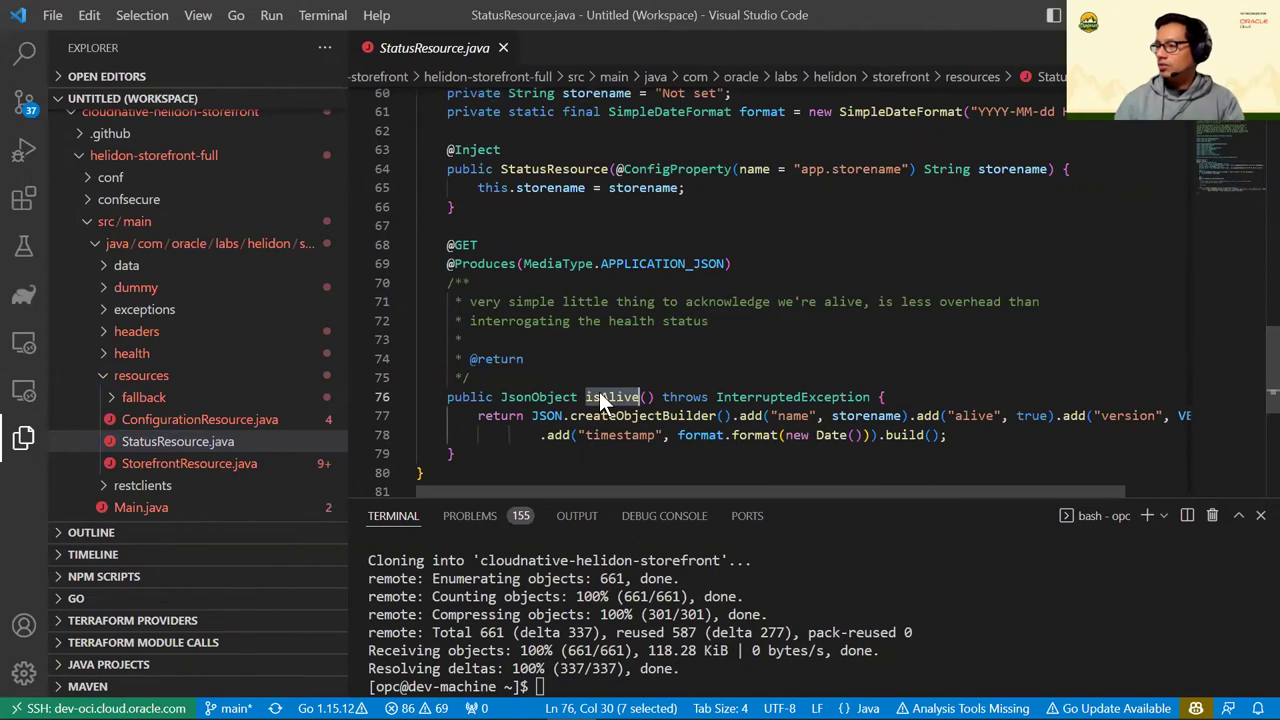
pyautogui.scroll(4, 612, 299)
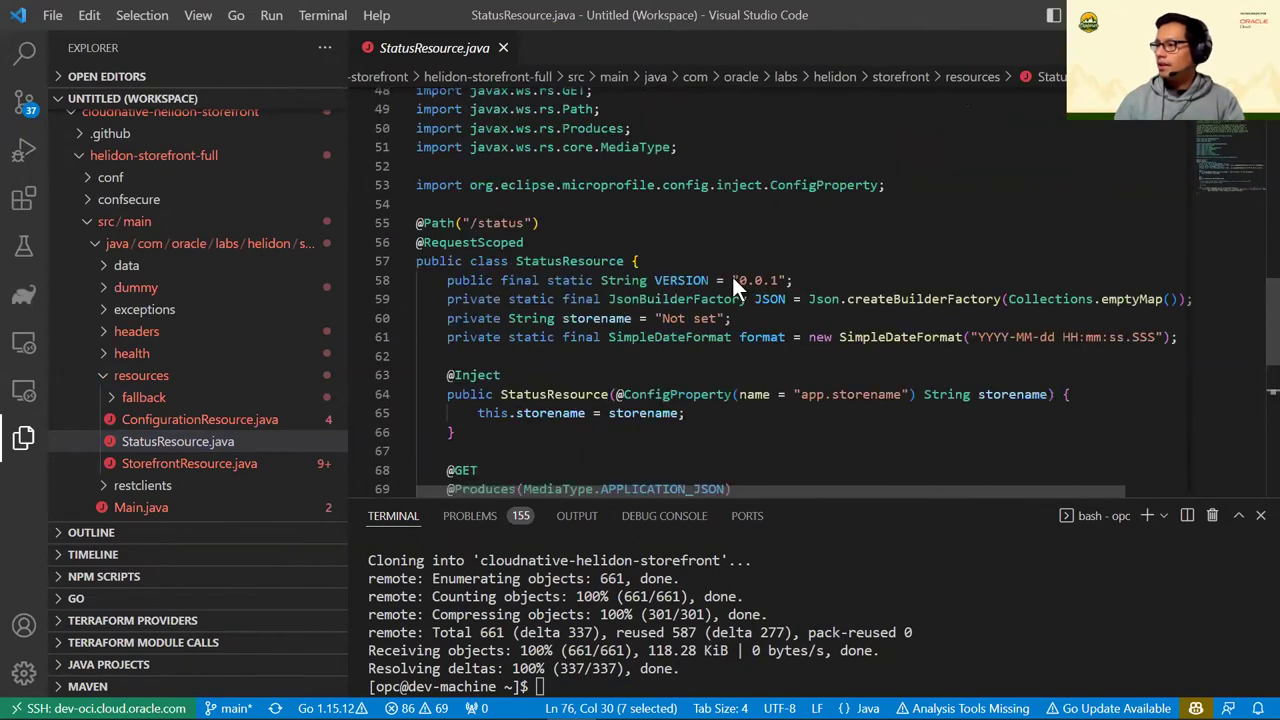
pyautogui.click(790, 277)
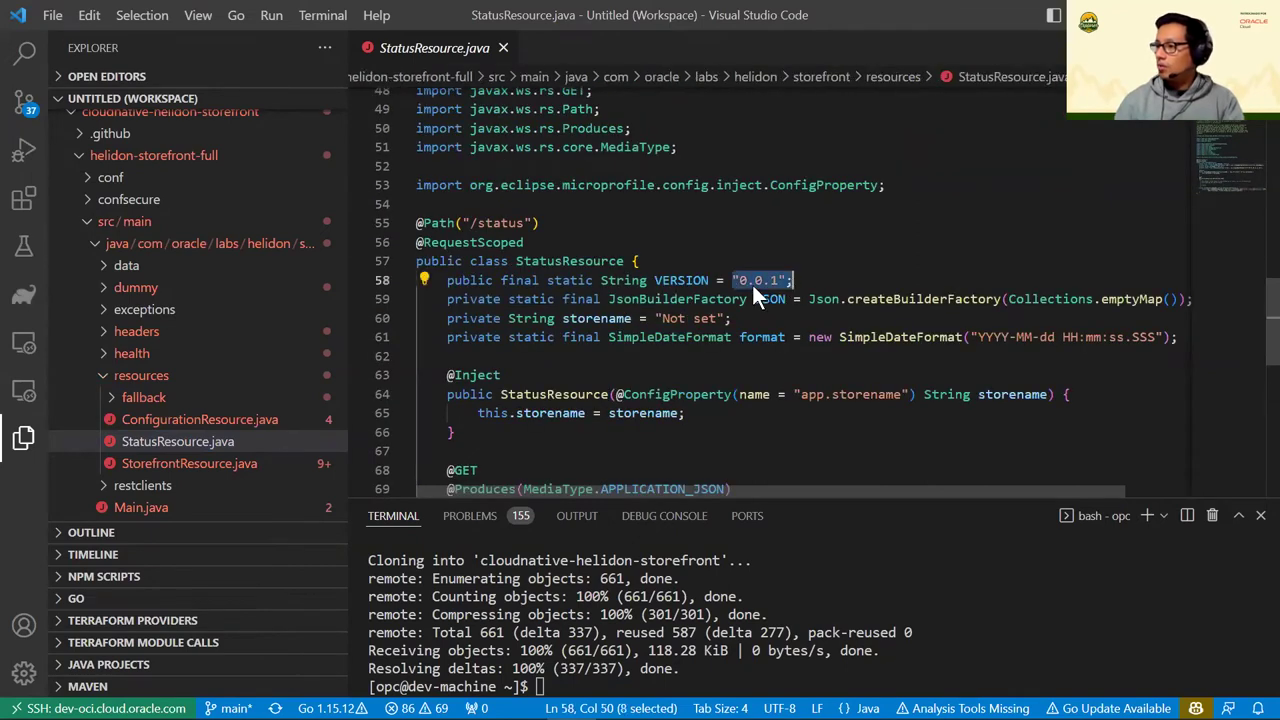
pyautogui.click(751, 282)
pyautogui.moveTo(739, 277); pyautogui.dragTo(782, 277)
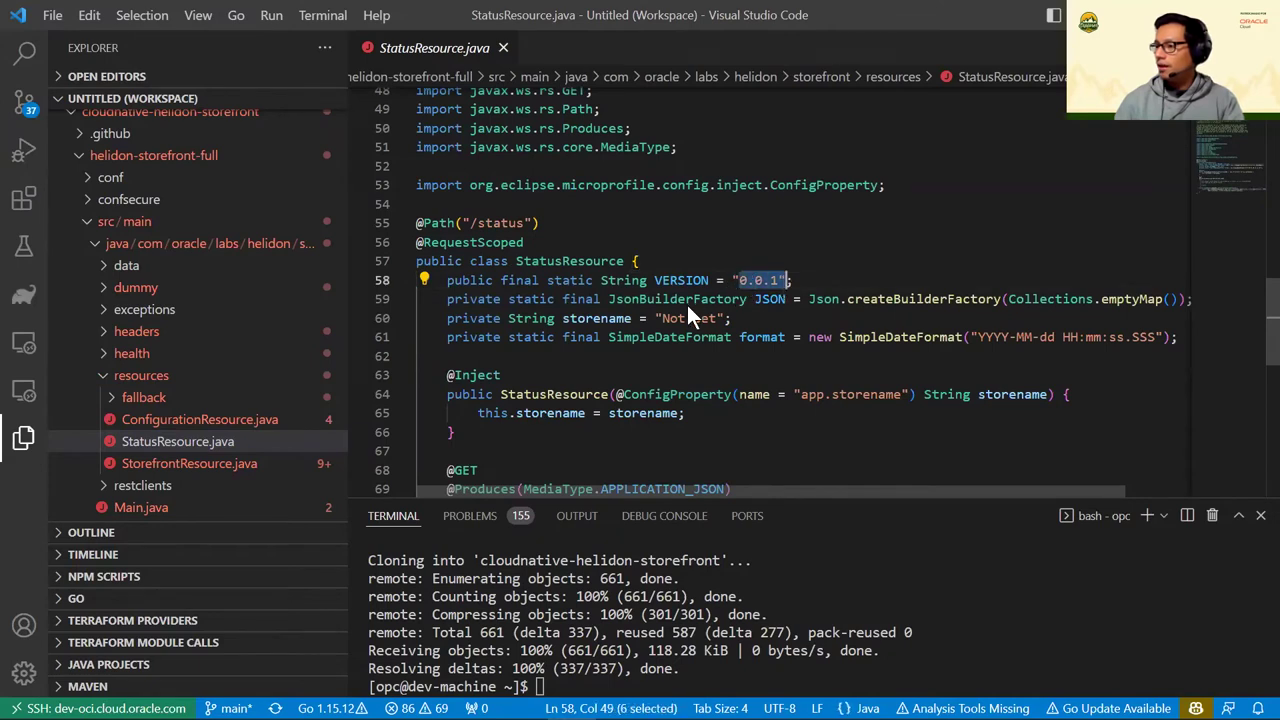
# Highlight the VERSION reference returned in the status response on line 77
pyautogui.scroll(-4, 687, 300)
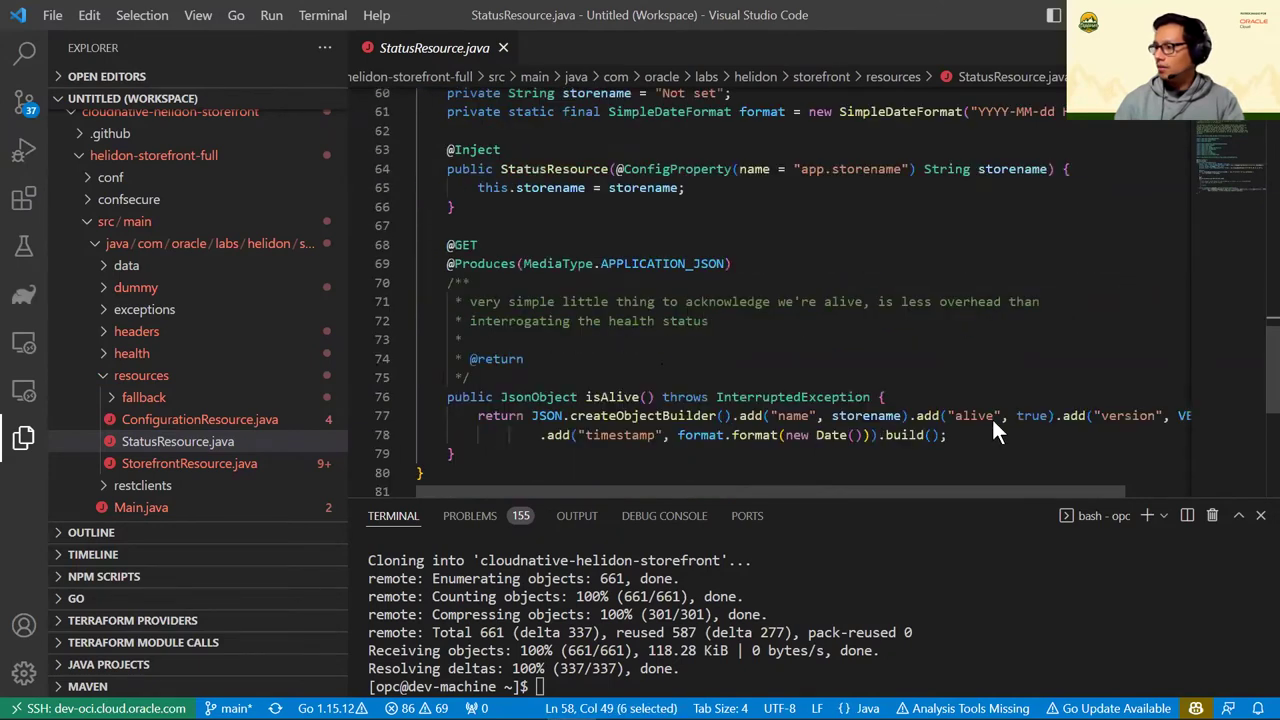
pyautogui.moveTo(946, 488); pyautogui.dragTo(1013, 488)
pyautogui.click(1130, 415)
pyautogui.hotkey('ctrl', 'd')
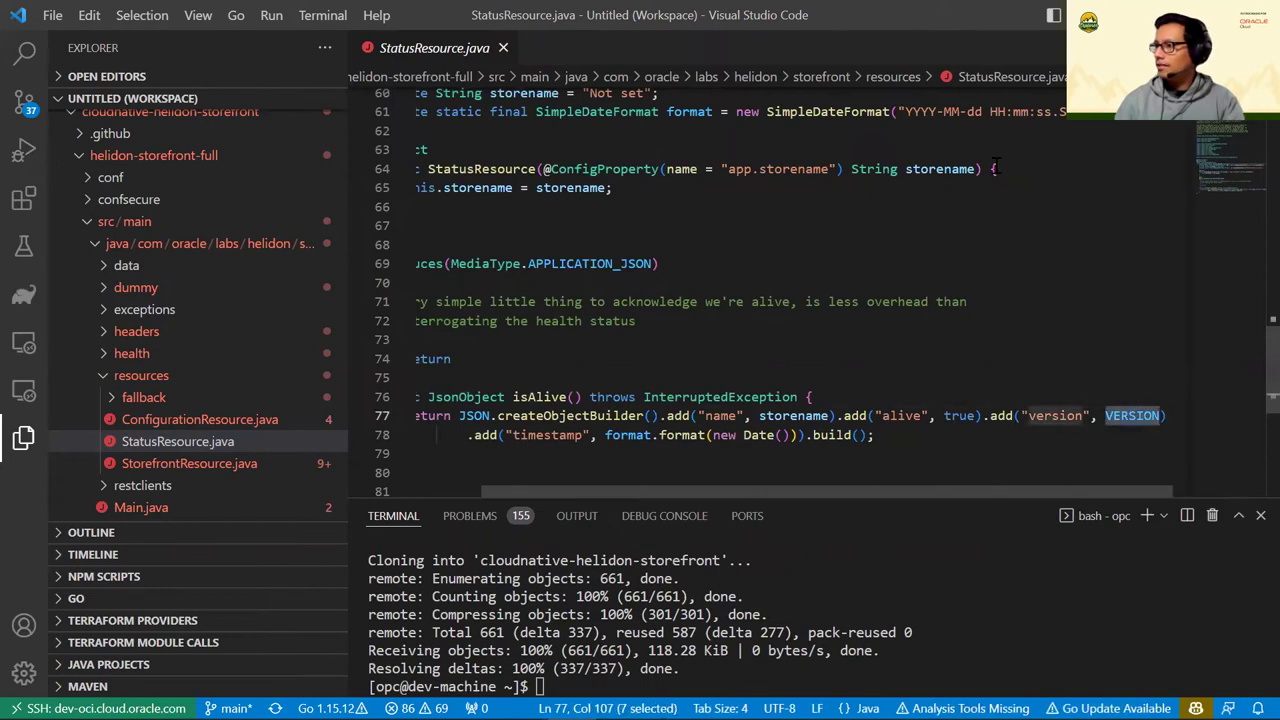
pyautogui.scroll(2, 823, 244)
pyautogui.scroll(3, 823, 244)
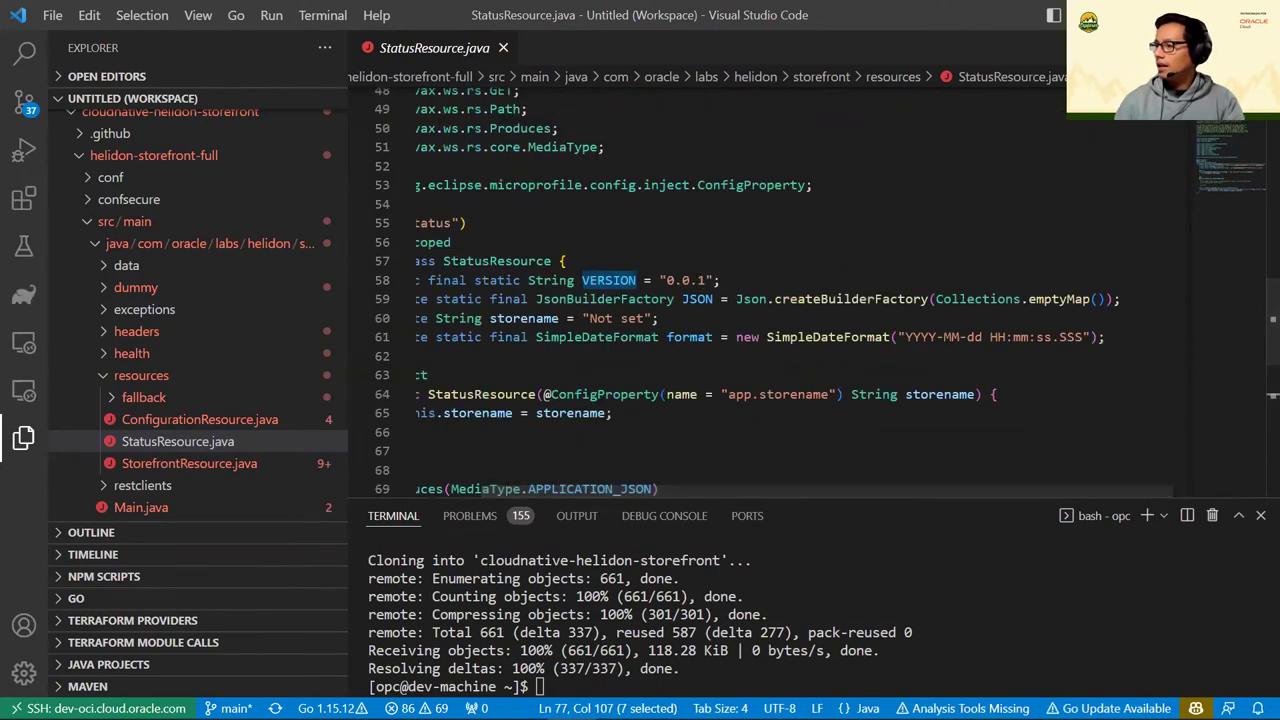
pyautogui.hotkey('alt', 'Tab')
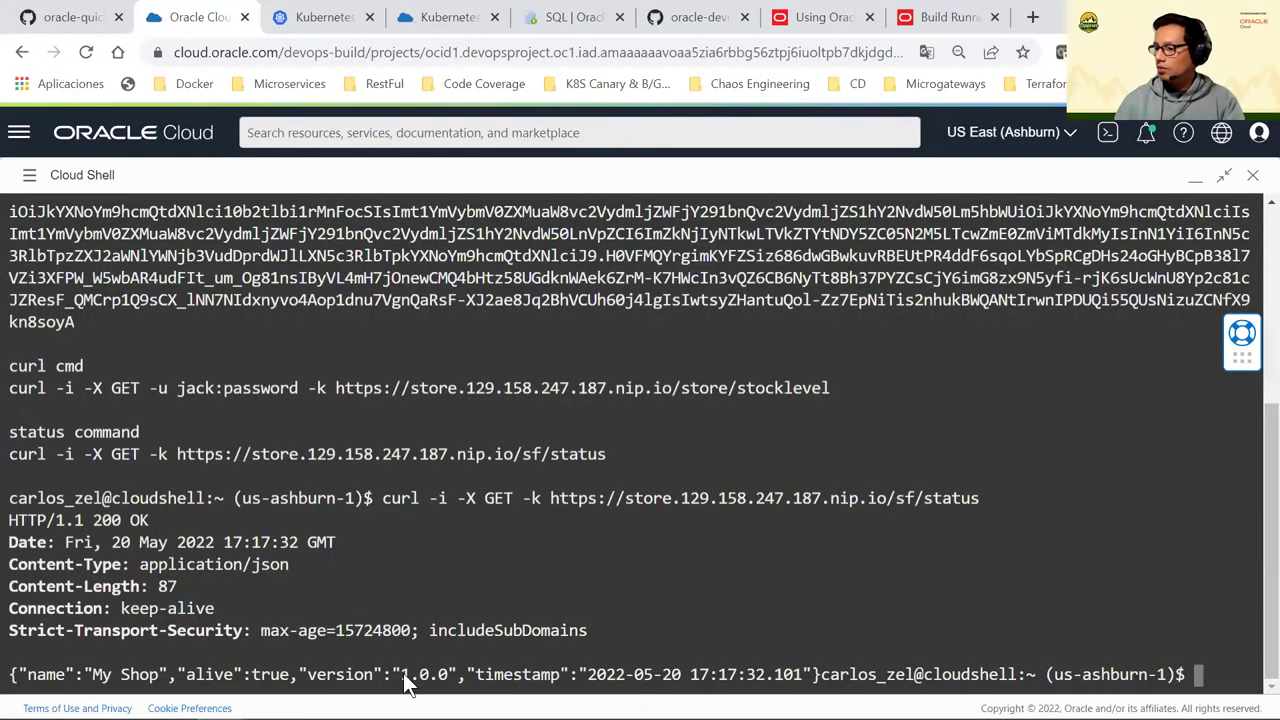
# Clear the Cloud Shell terminal and list the home directory contents
pyautogui.moveTo(392, 674); pyautogui.dragTo(487, 663)
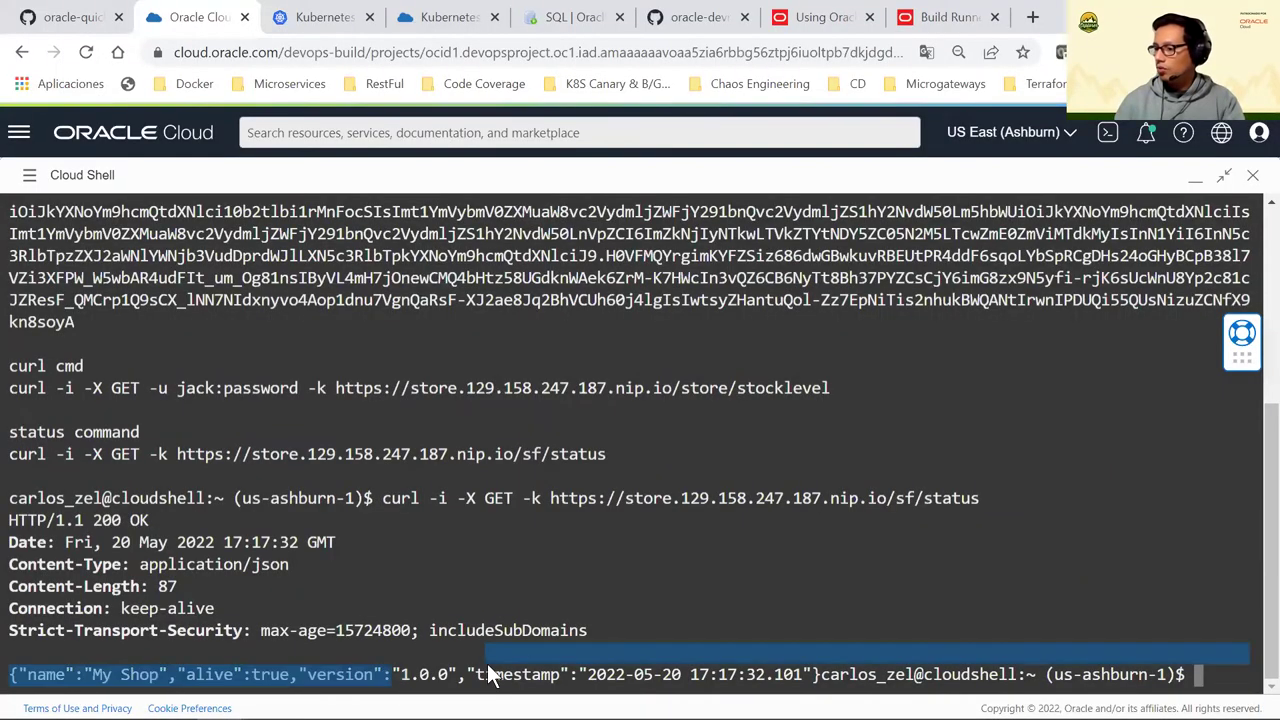
pyautogui.click(831, 537)
pyautogui.write('cle')
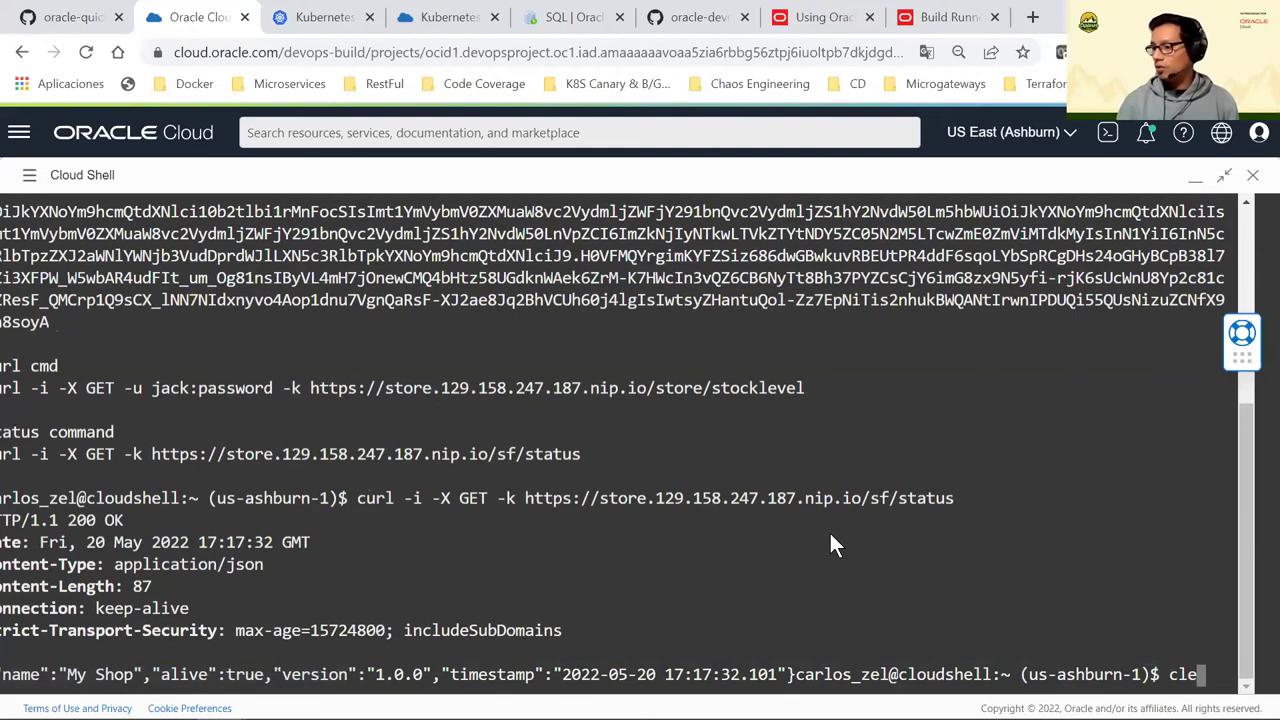
pyautogui.write('ar')
pyautogui.press('Return')
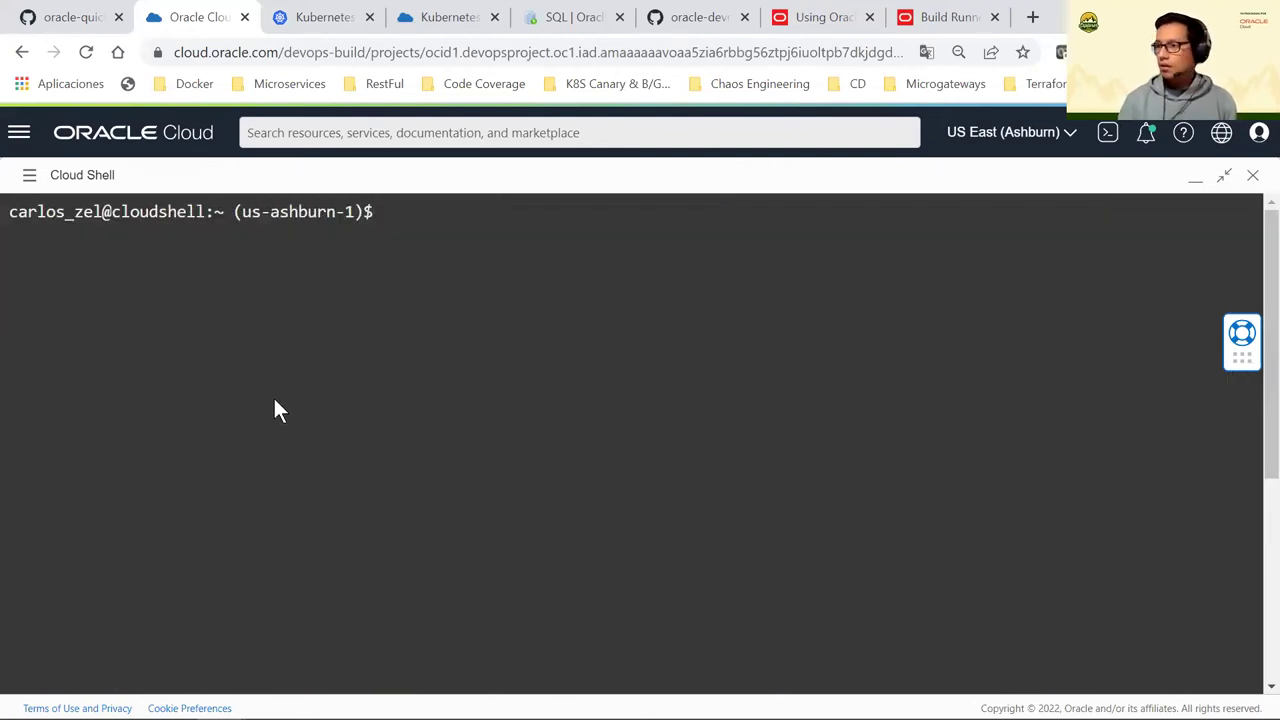
pyautogui.write('vim')
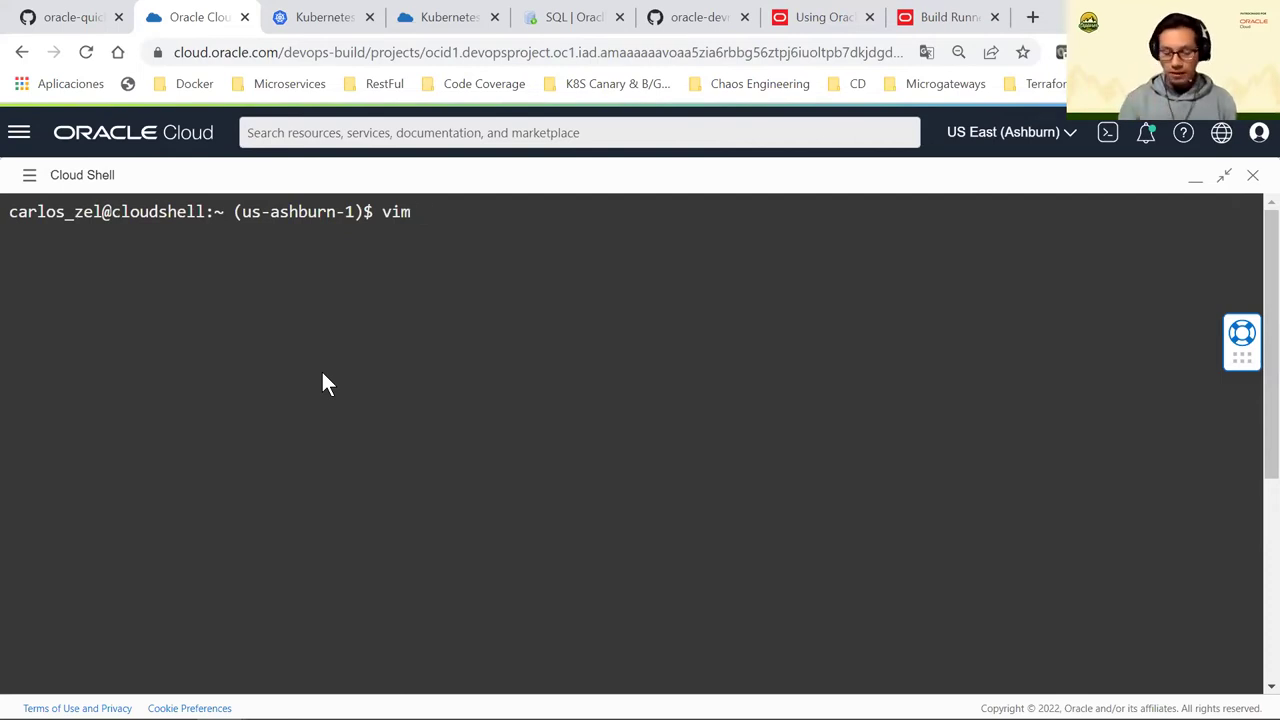
pyautogui.press('BackSpace')
pyautogui.press('BackSpace')
pyautogui.press('BackSpace')
pyautogui.press('BackSpace')
pyautogui.write('ls')
pyautogui.press('Return')
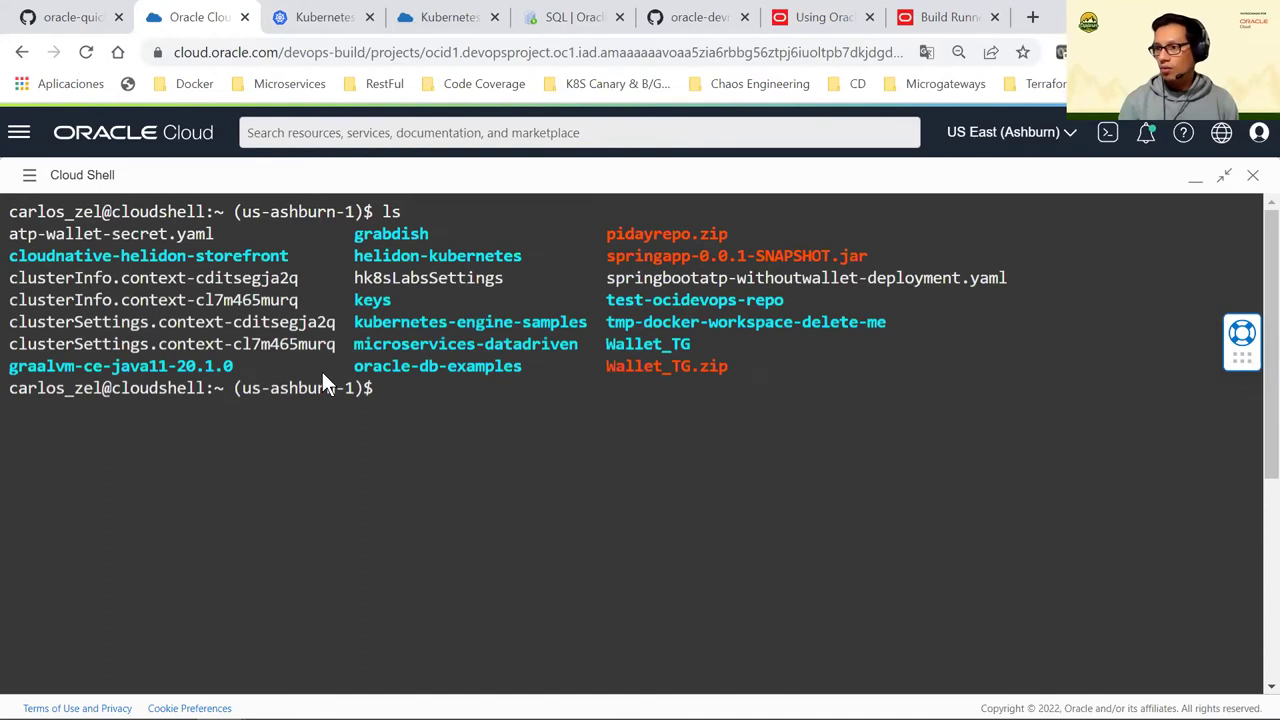
# Explore the cloudnative-helidon-storefront/helidon-storefront-full path with Tab completion
pyautogui.write('cd ')
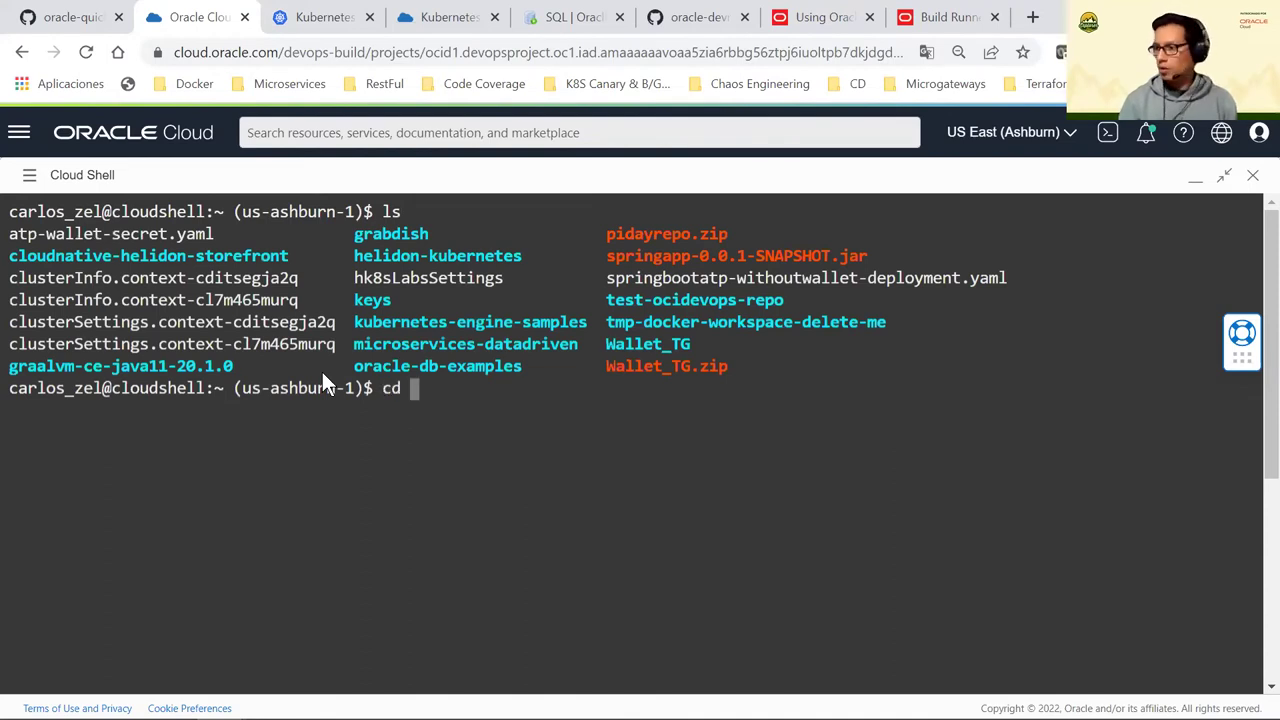
pyautogui.write('clo')
pyautogui.press('Tab')
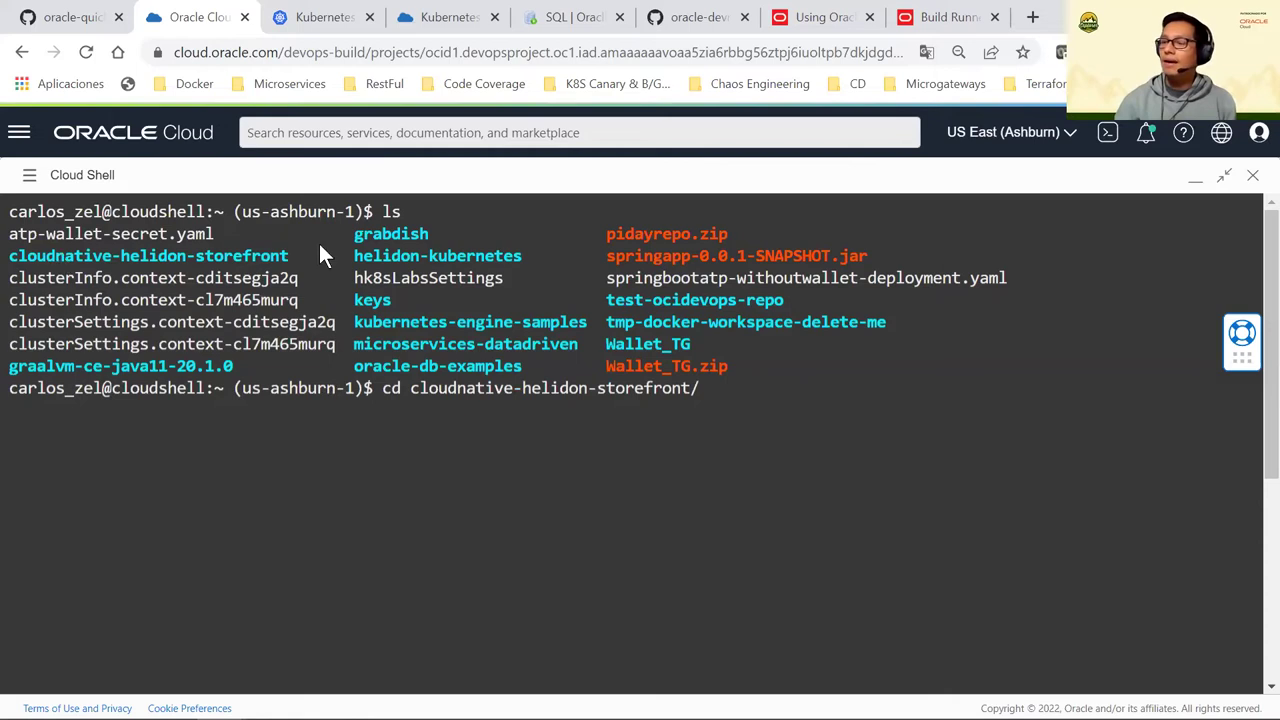
pyautogui.moveTo(711, 343); pyautogui.dragTo(748, 380)
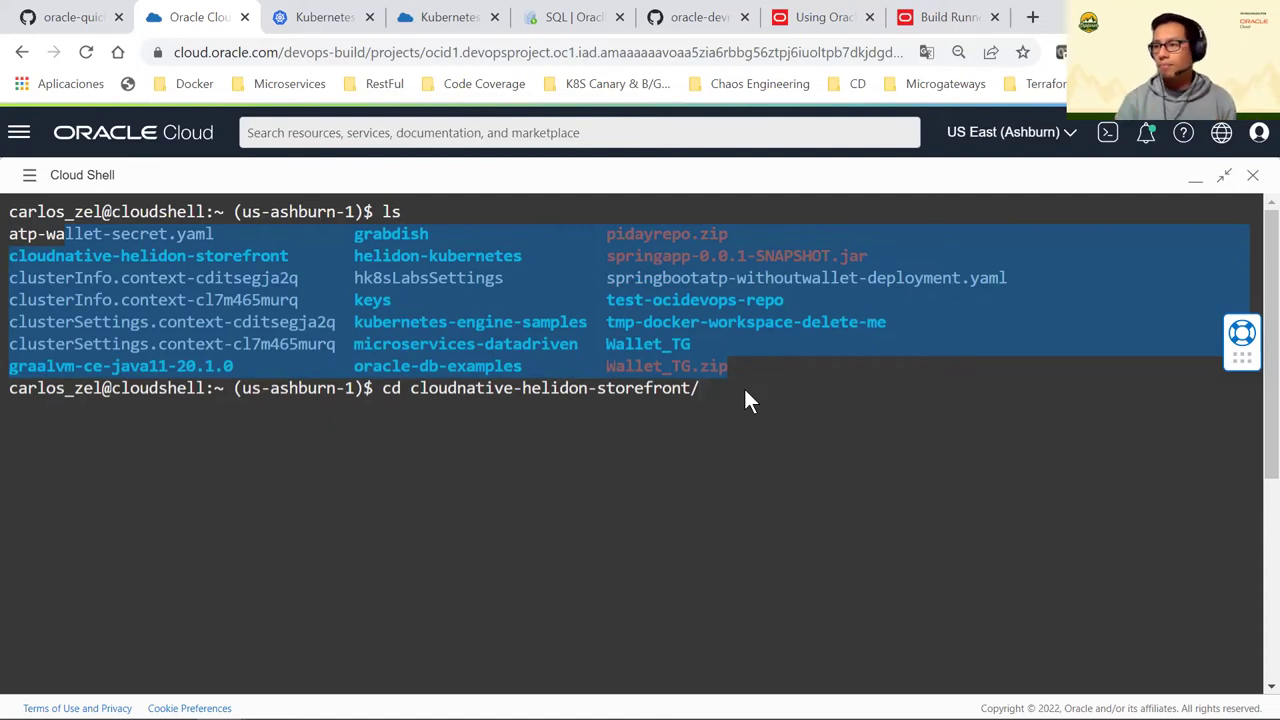
pyautogui.click(734, 401)
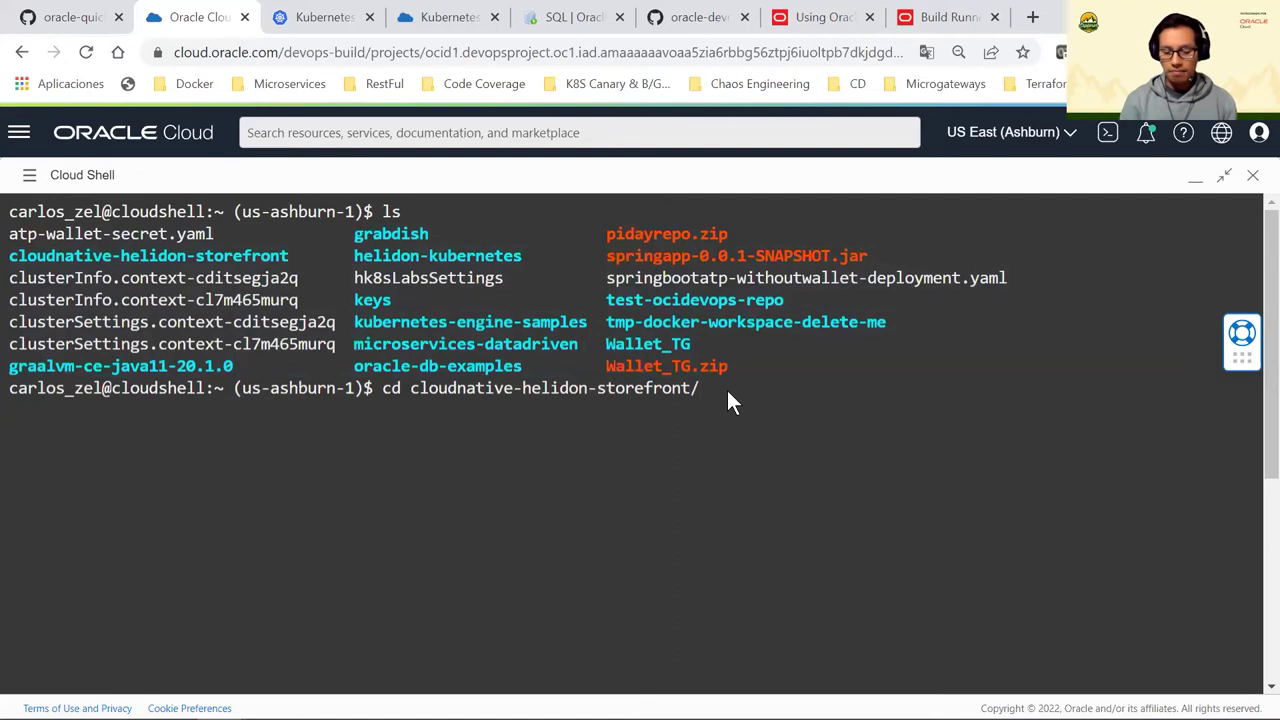
pyautogui.press('Tab')
pyautogui.write('src')
pyautogui.press('Home')
pyautogui.press('Delete')
pyautogui.press('Delete')
pyautogui.press('Delete')
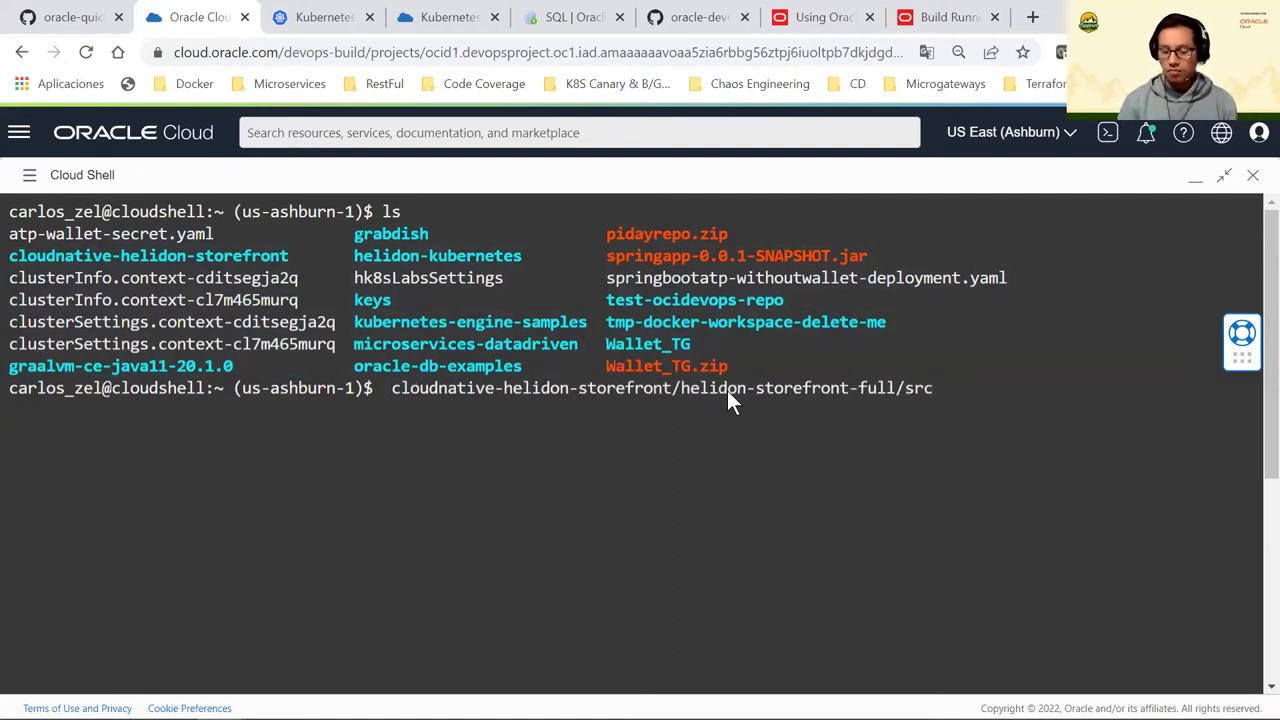
pyautogui.write('vim')
pyautogui.press('End')
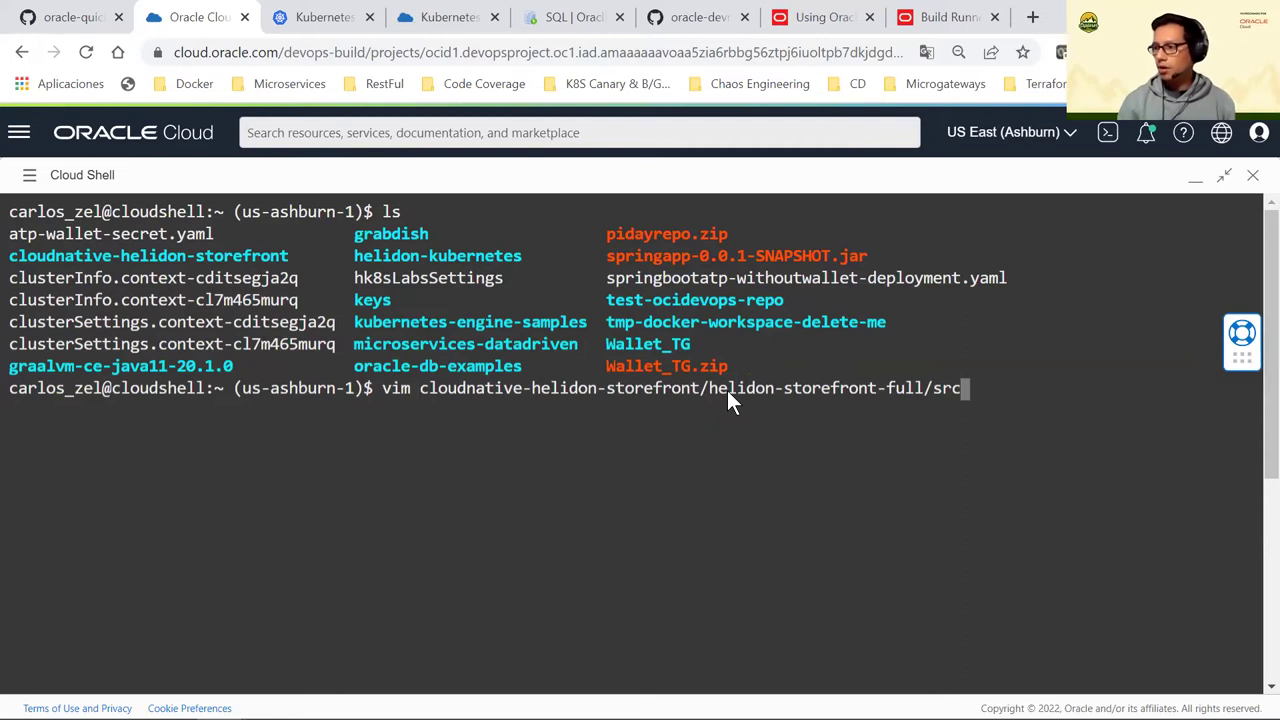
pyautogui.press('BackSpace')
pyautogui.press('BackSpace')
pyautogui.press('BackSpace')
pyautogui.press('BackSpace')
pyautogui.press('BackSpace')
pyautogui.press('BackSpace')
pyautogui.press('BackSpace')
pyautogui.press('BackSpace')
pyautogui.press('BackSpace')
pyautogui.press('BackSpace')
pyautogui.press('BackSpace')
pyautogui.press('BackSpace')
pyautogui.press('BackSpace')
pyautogui.press('BackSpace')
pyautogui.press('BackSpace')
pyautogui.press('BackSpace')
pyautogui.press('BackSpace')
pyautogui.press('BackSpace')
pyautogui.press('BackSpace')
pyautogui.press('BackSpace')
pyautogui.press('BackSpace')
pyautogui.press('BackSpace')
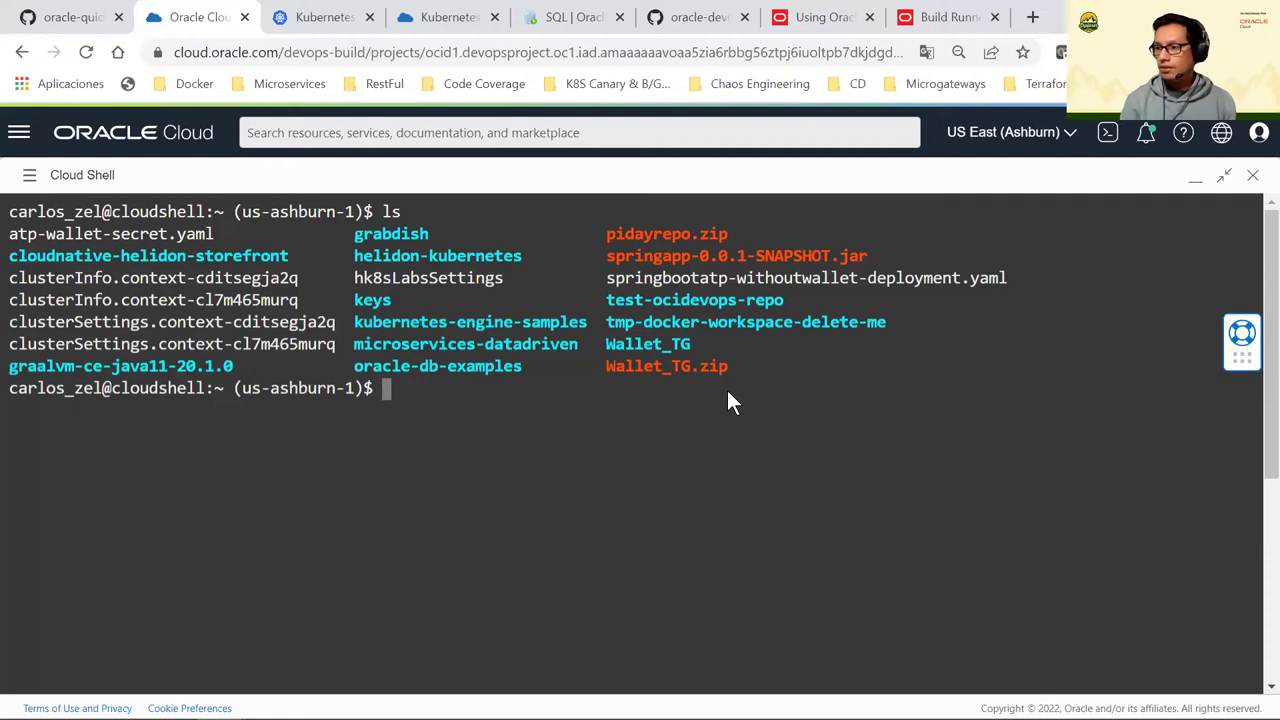
# Enter cloudnative-helidon-storefront and run git status, showing branch piday-lab with a clean tree
pyautogui.write('cd clo')
pyautogui.press('Tab')
pyautogui.press('Return')
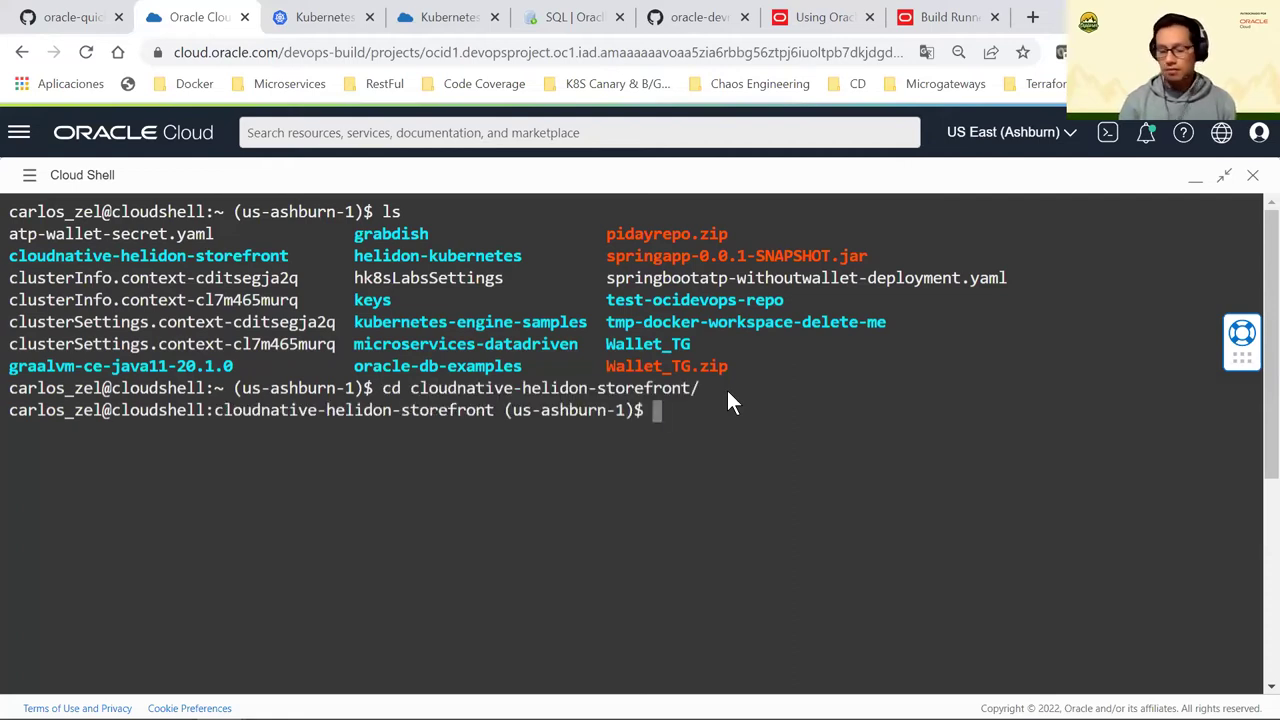
pyautogui.write('git status')
pyautogui.press('Return')
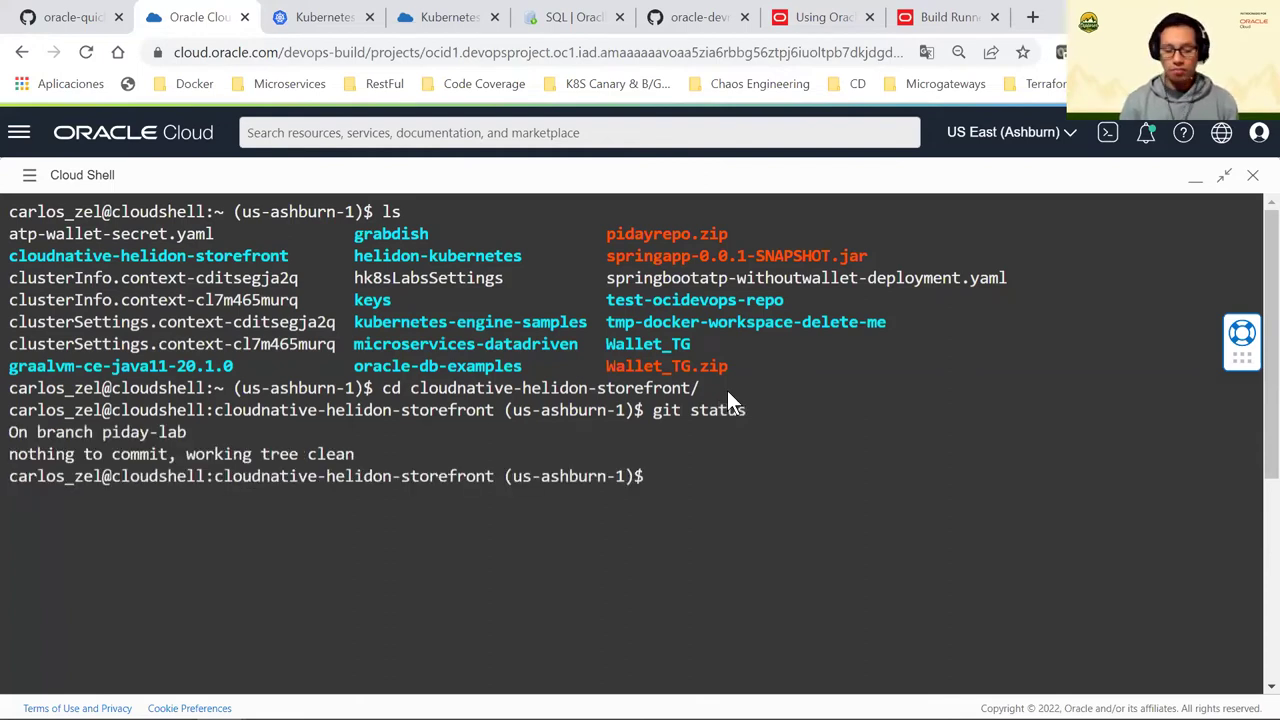
# Open helidon-storefront-full/src/main/java/com/oracle/labs/helidon/storefront/resources/StatusResource.java in vim
pyautogui.write('g')
pyautogui.press('BackSpace')
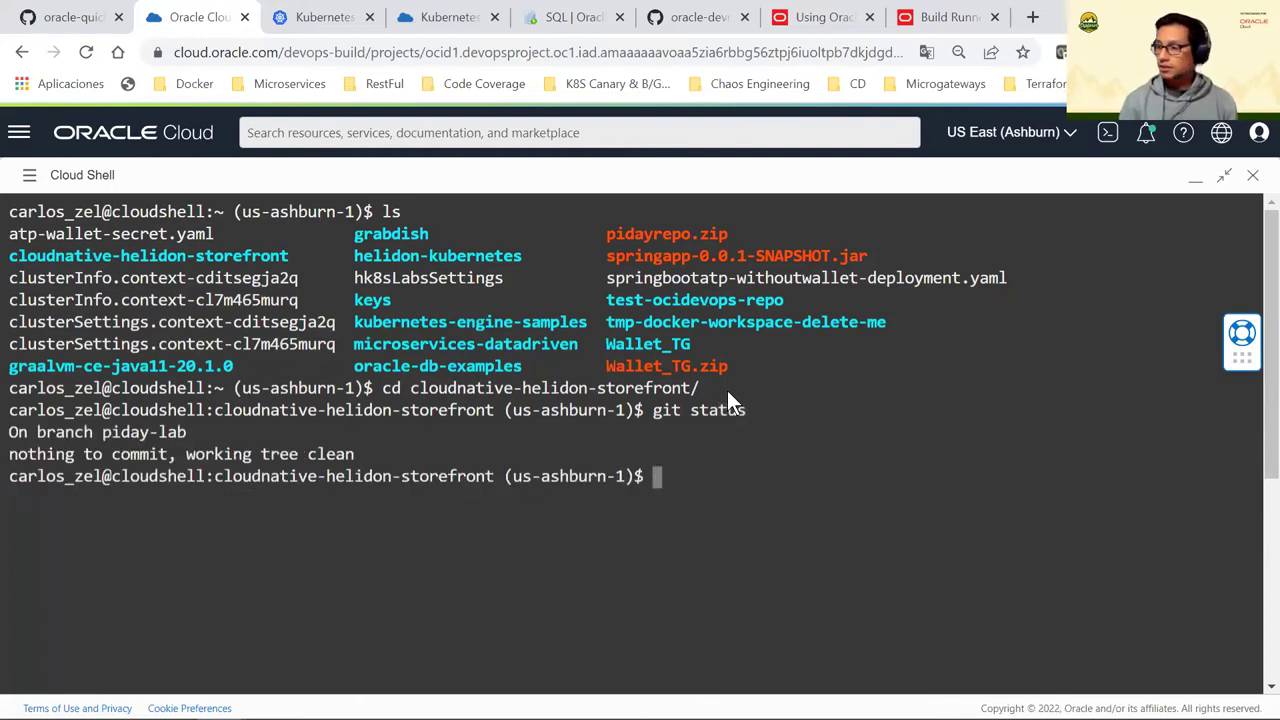
pyautogui.write('vim ')
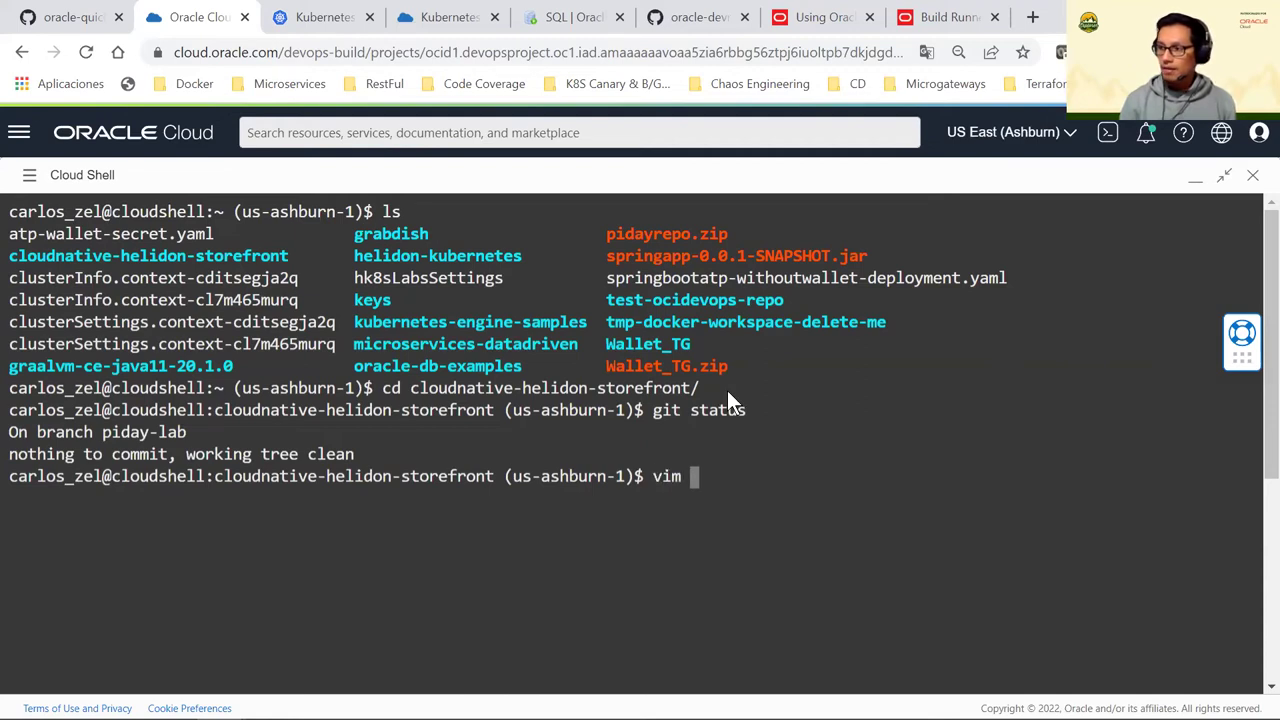
pyautogui.write('hel')
pyautogui.press('Tab')
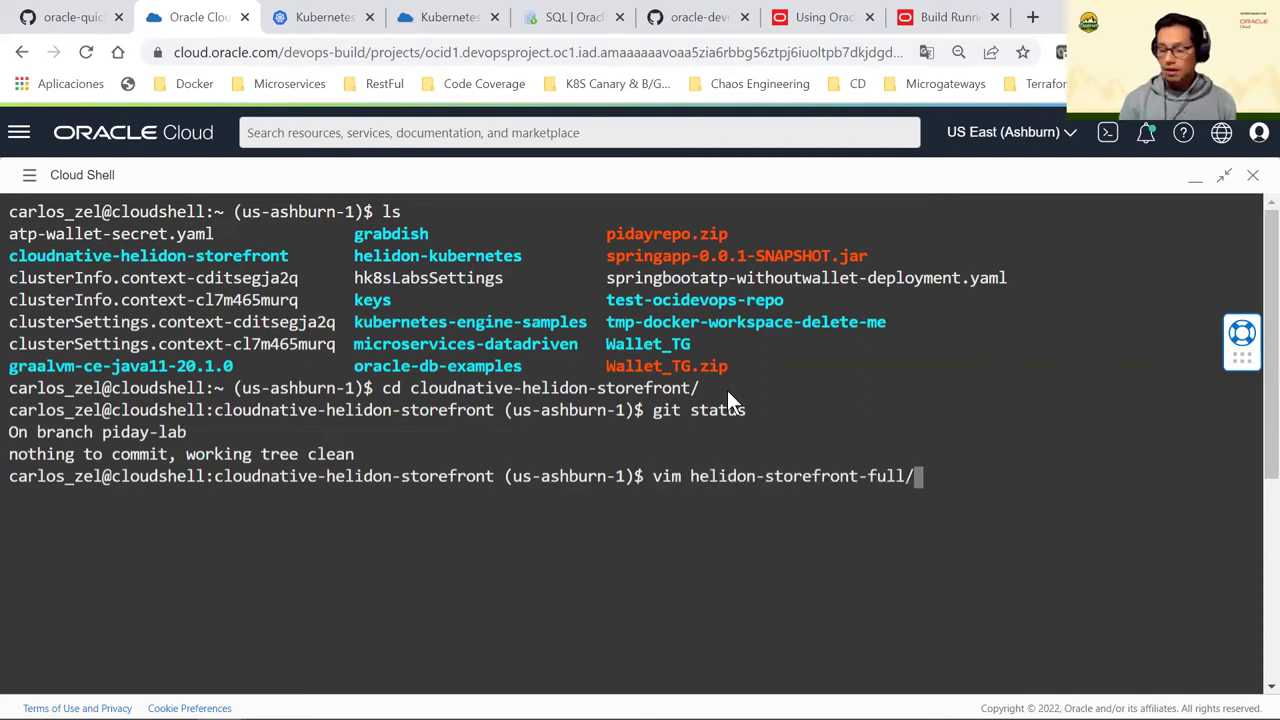
pyautogui.write('s')
pyautogui.press('Tab')
pyautogui.write('m')
pyautogui.press('Tab')
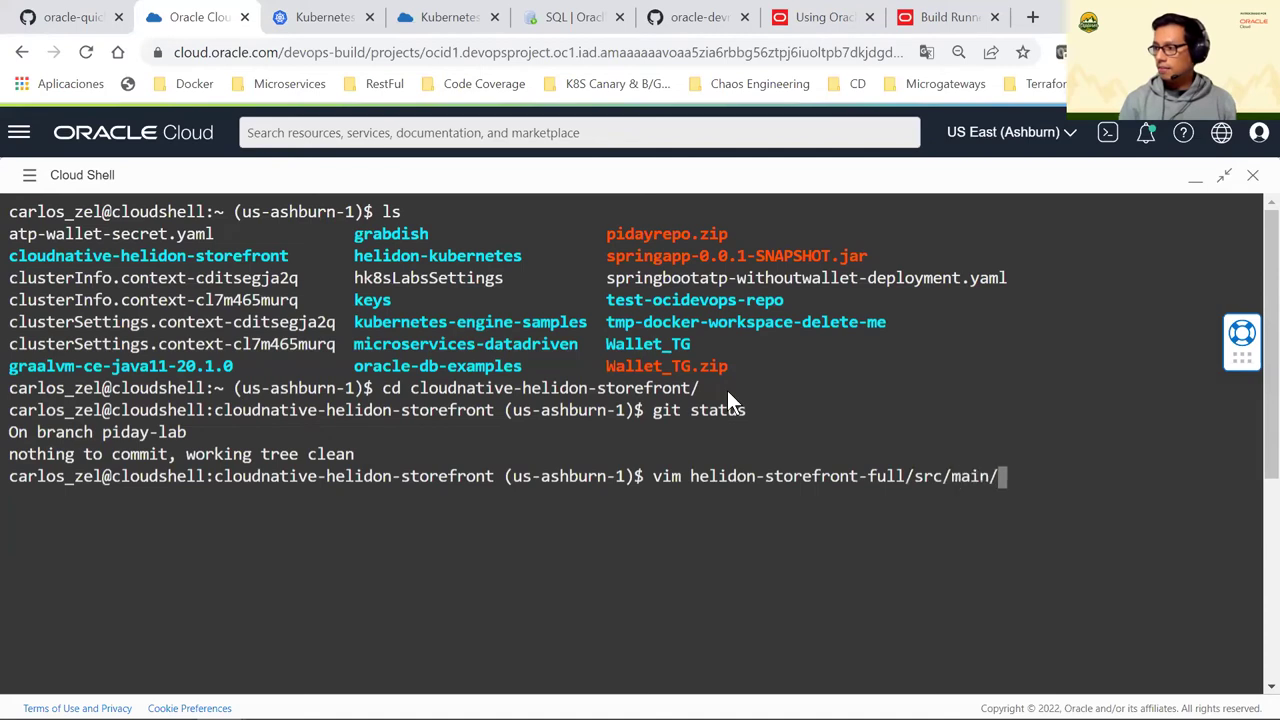
pyautogui.press('Tab')
pyautogui.press('Tab')
pyautogui.write('j')
pyautogui.press('Tab')
pyautogui.write('c')
pyautogui.press('Tab')
pyautogui.write('or')
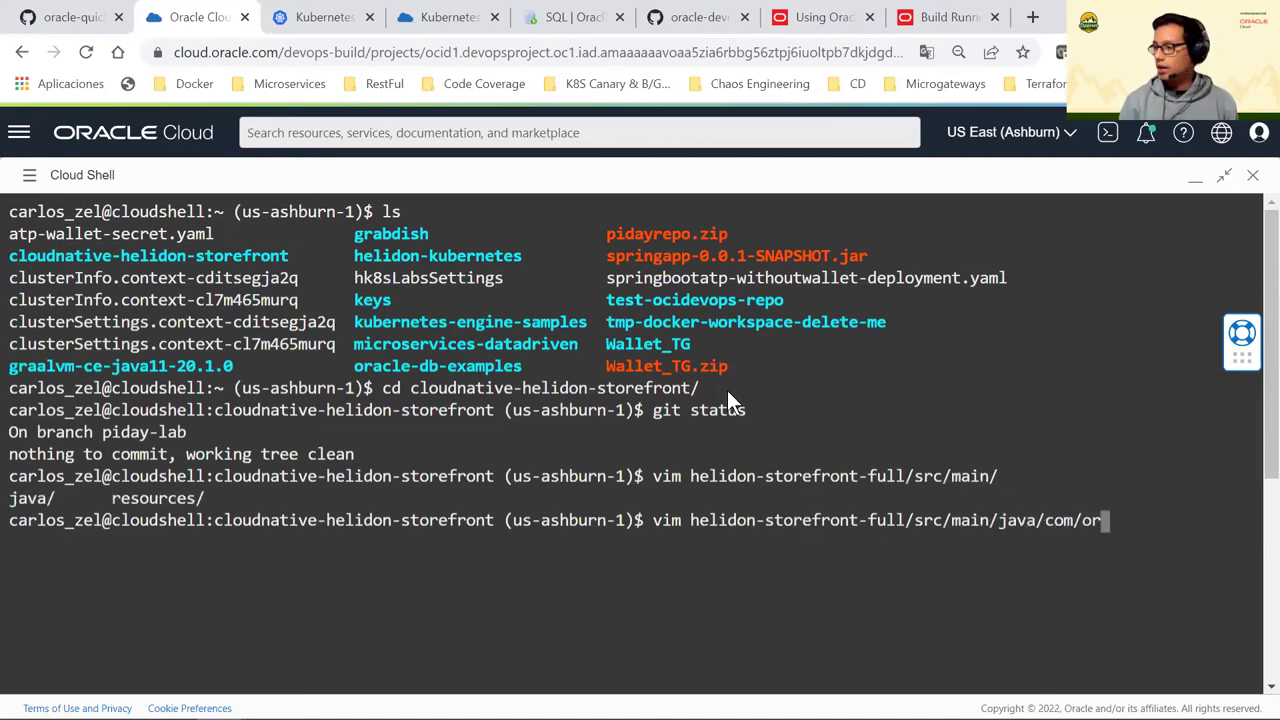
pyautogui.press('Tab')
pyautogui.write('l')
pyautogui.press('Tab')
pyautogui.write('h')
pyautogui.press('Tab')
pyautogui.write('s')
pyautogui.press('Tab')
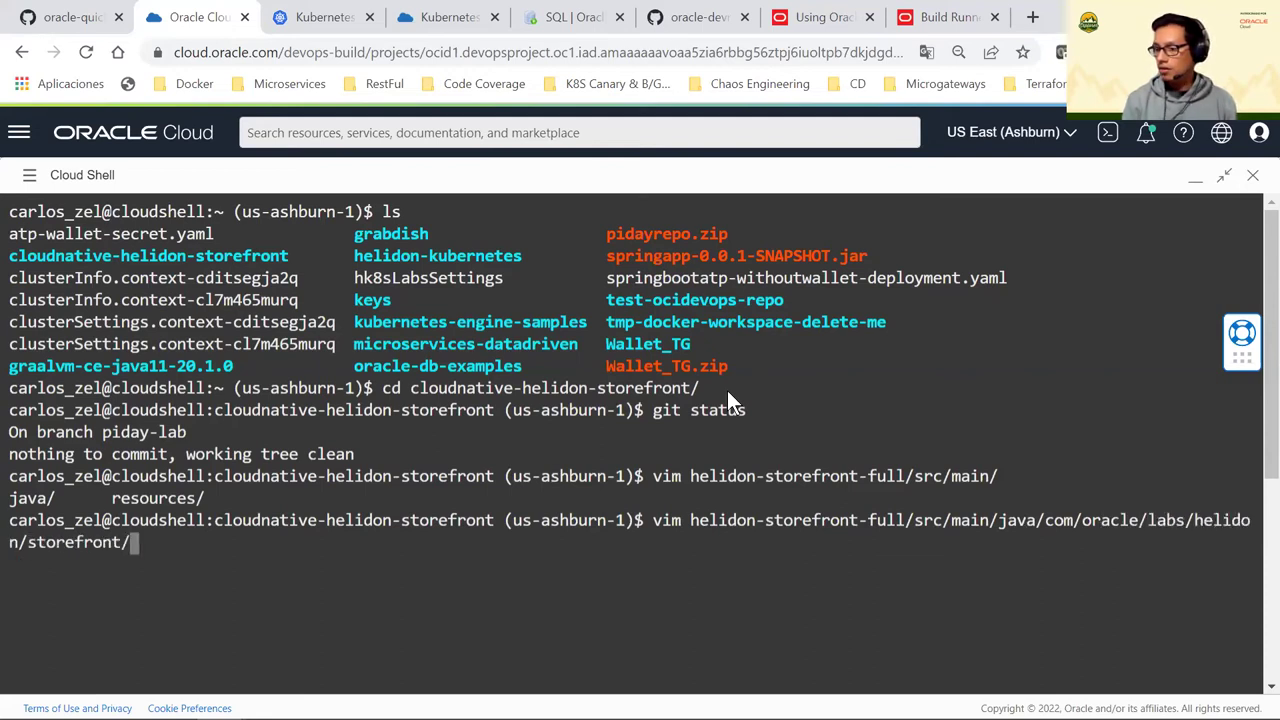
pyautogui.write('res')
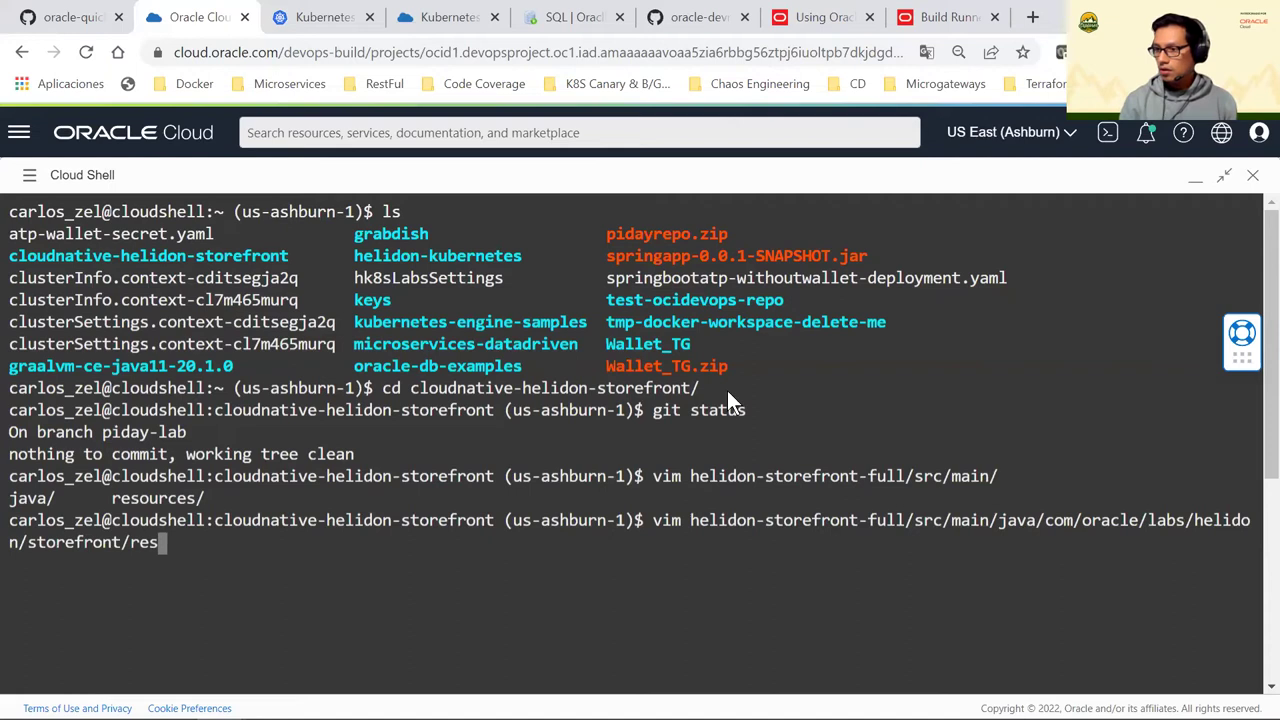
pyautogui.press('Tab')
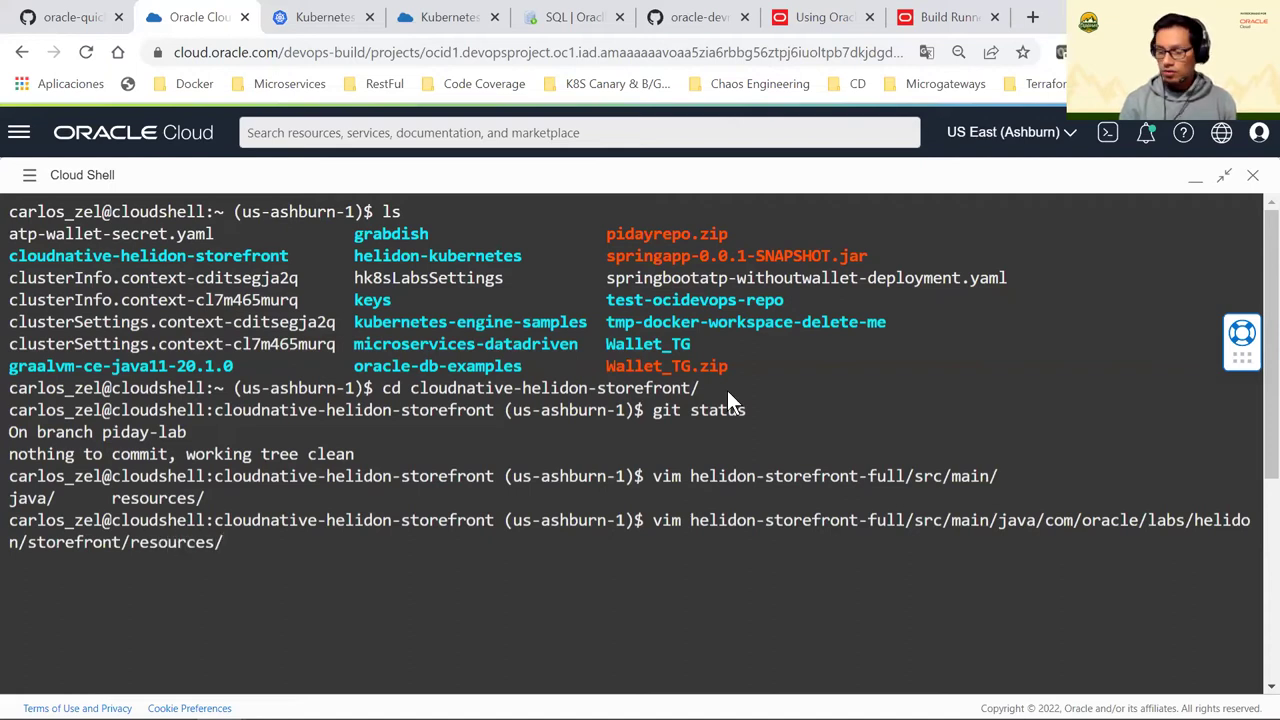
pyautogui.press('Tab')
pyautogui.press('Tab')
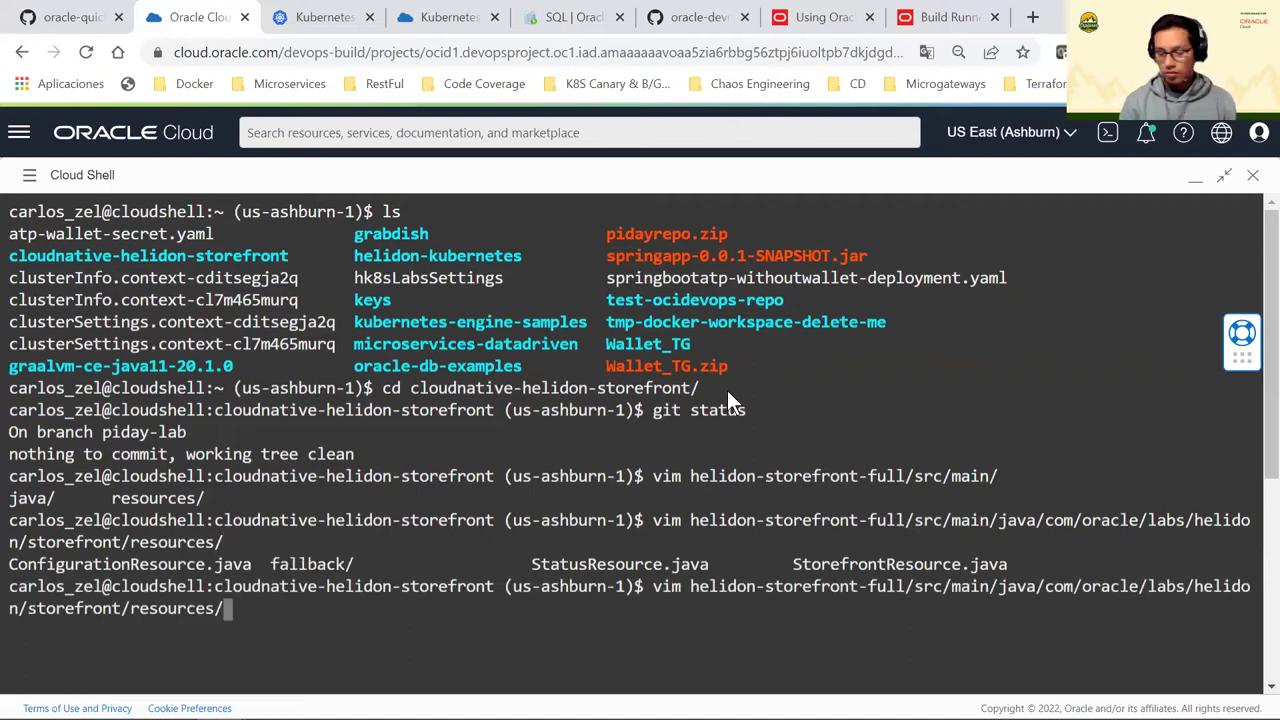
pyautogui.write('Sta')
pyautogui.press('Tab')
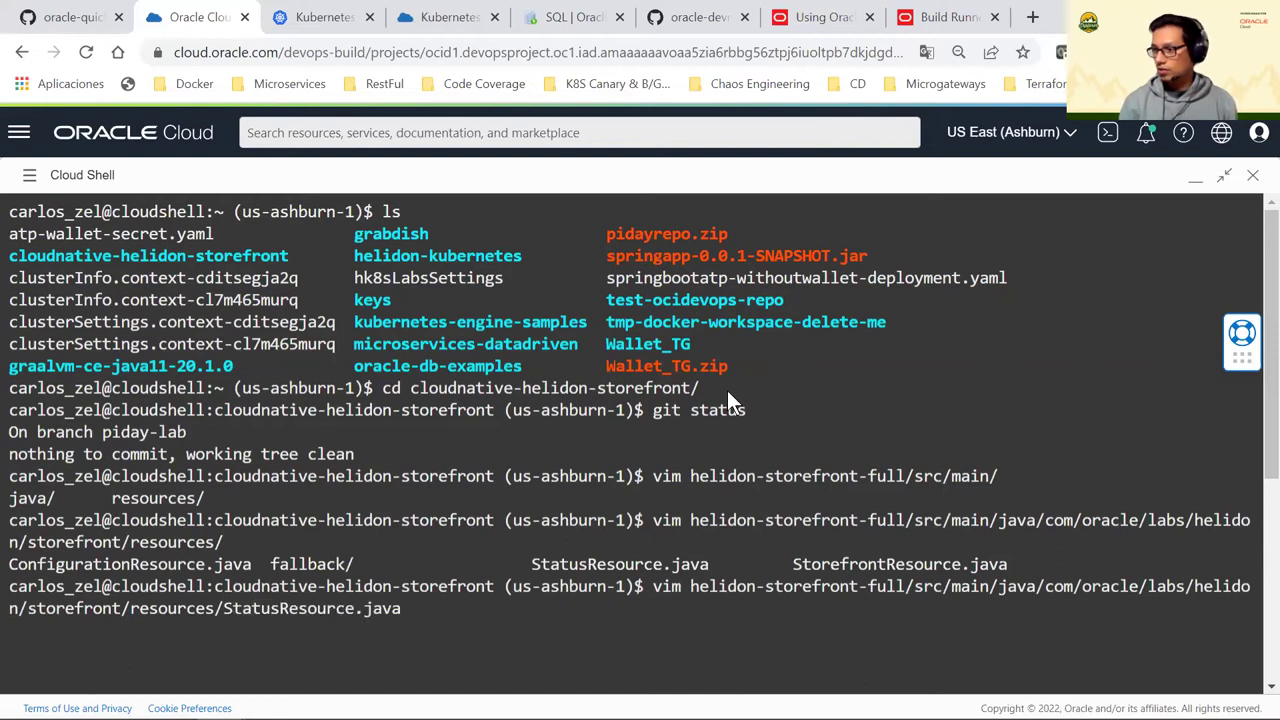
pyautogui.press('Return')
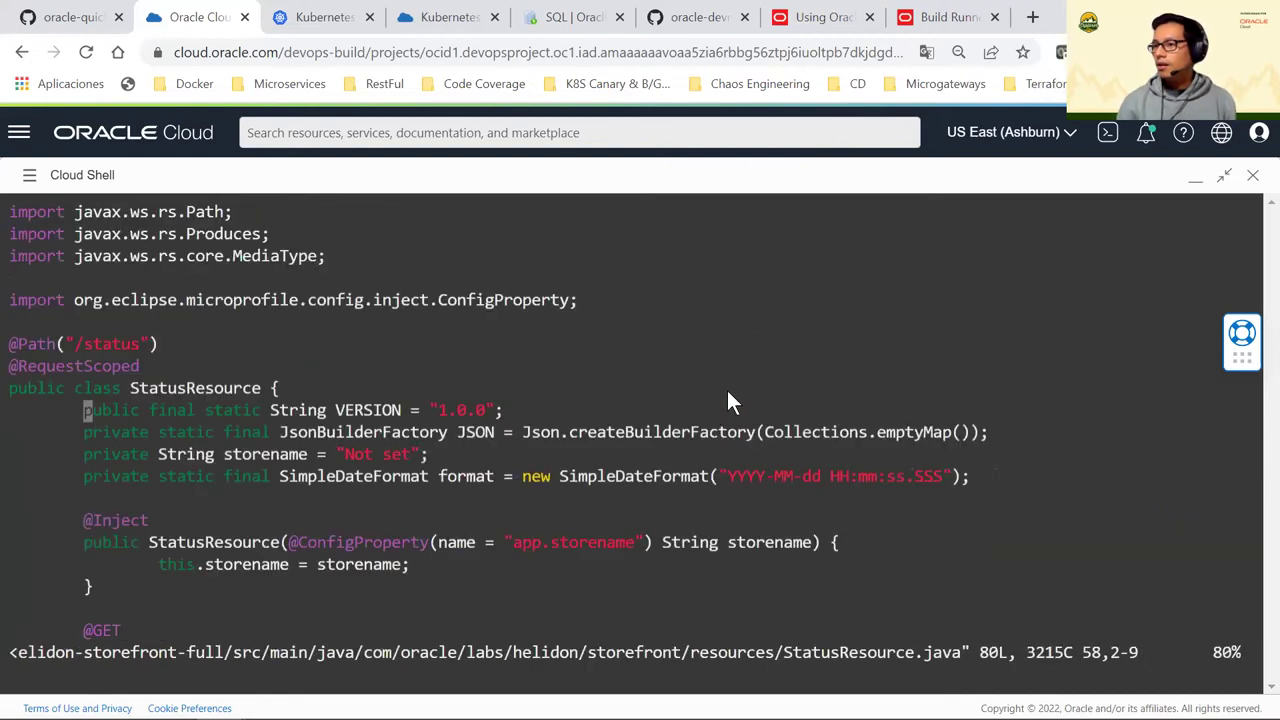
# Change the VERSION constant from 1.0.0 to 2.0.0 and save with :wq!
pyautogui.press('Up')
pyautogui.press('Up')
pyautogui.press('Up')
pyautogui.press('Up')
pyautogui.press('Up')
pyautogui.press('Up')
pyautogui.press('Up')
pyautogui.press('Up')
pyautogui.press('Up')
pyautogui.press('Up')
pyautogui.press('Up')
pyautogui.press('Up')
pyautogui.press('Up')
pyautogui.press('Up')
pyautogui.press('Up')
pyautogui.press('Up')
pyautogui.press('Up')
pyautogui.press('Up')
pyautogui.press('Up')
pyautogui.press('Up')
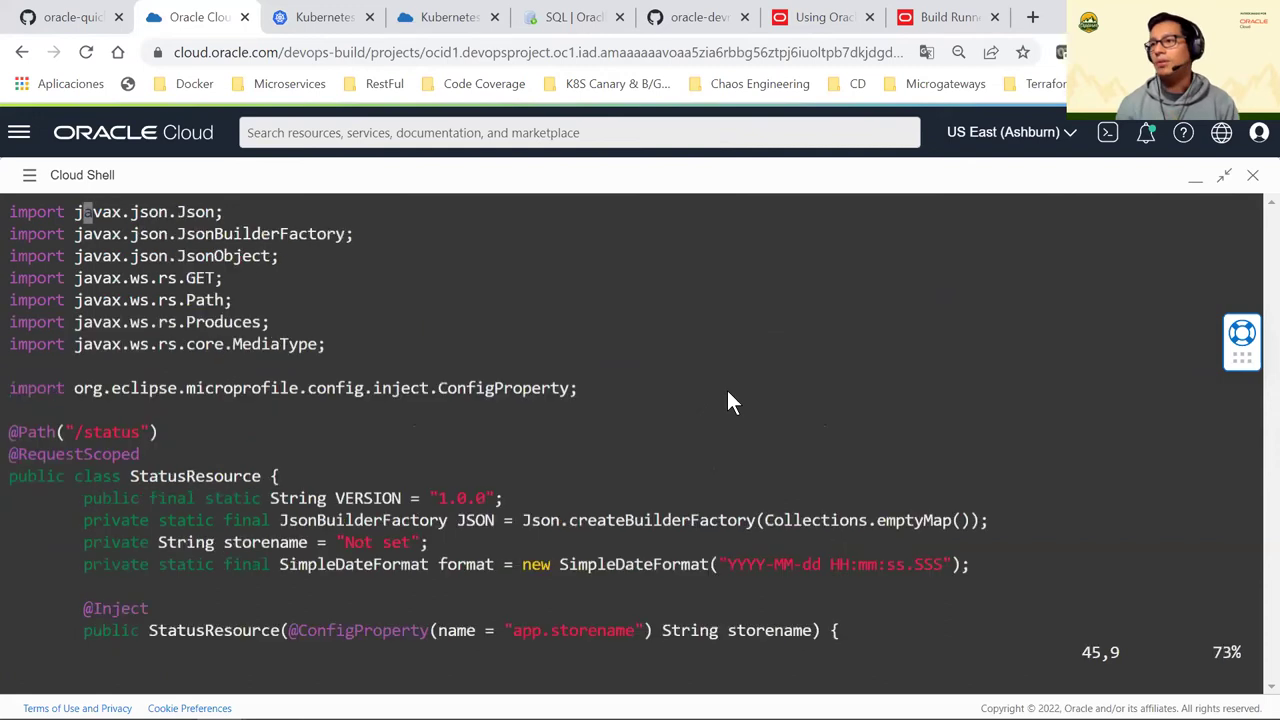
pyautogui.press('Down')
pyautogui.press('Down')
pyautogui.press('Down')
pyautogui.press('Down')
pyautogui.press('Down')
pyautogui.press('Down')
pyautogui.press('Down')
pyautogui.press('Down')
pyautogui.press('Down')
pyautogui.press('Down')
pyautogui.press('Down')
pyautogui.press('Down')
pyautogui.press('Down')
pyautogui.press('Down')
pyautogui.press('Down')
pyautogui.press('Down')
pyautogui.press('Down')
pyautogui.press('Down')
pyautogui.press('Down')
pyautogui.press('Down')
pyautogui.press('Down')
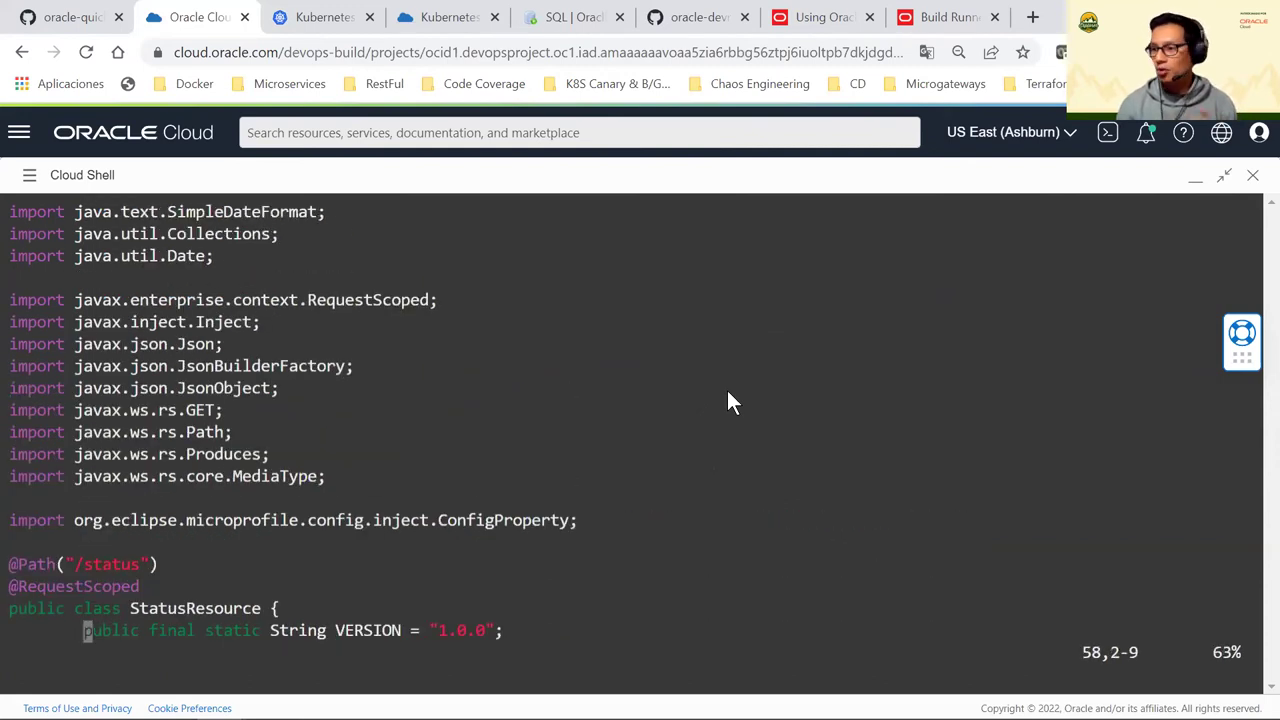
pyautogui.press('Up')
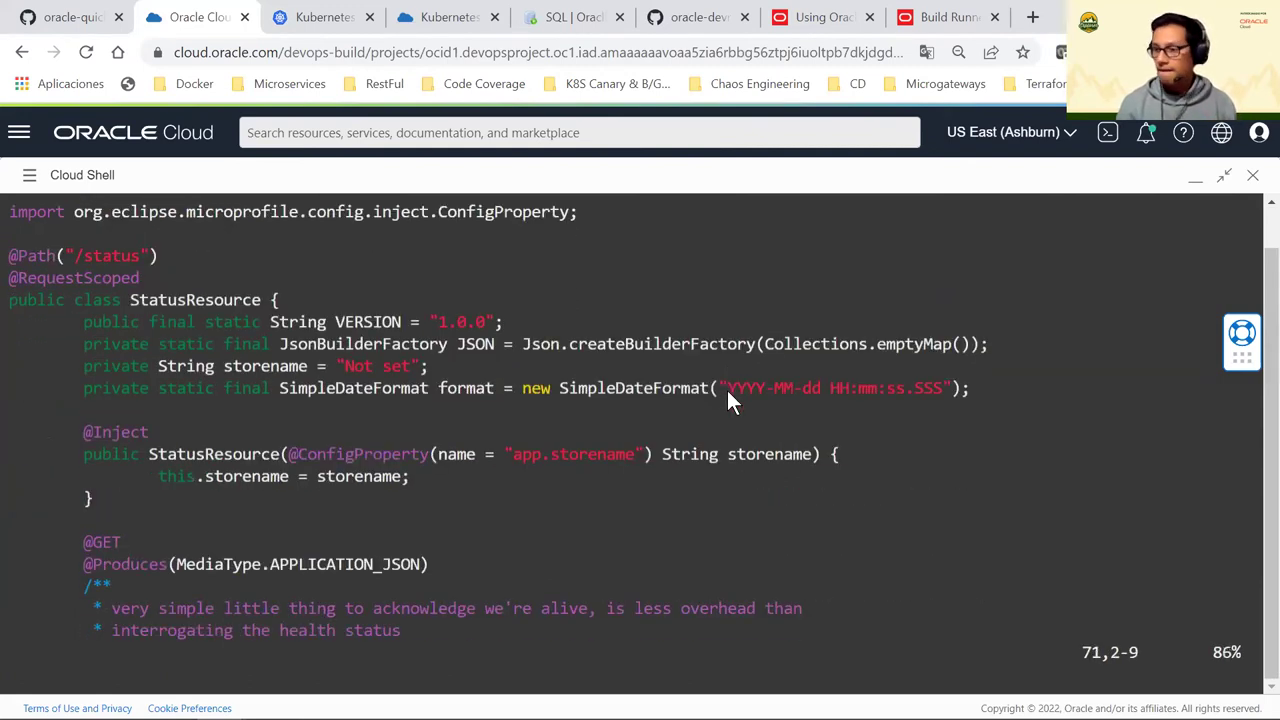
pyautogui.press('i')
pyautogui.press('Up')
pyautogui.press('Up')
pyautogui.press('Up')
pyautogui.press('Up')
pyautogui.press('Up')
pyautogui.press('Up')
pyautogui.press('Up')
pyautogui.press('Up')
pyautogui.press('Up')
pyautogui.press('Up')
pyautogui.press('Up')
pyautogui.press('Up')
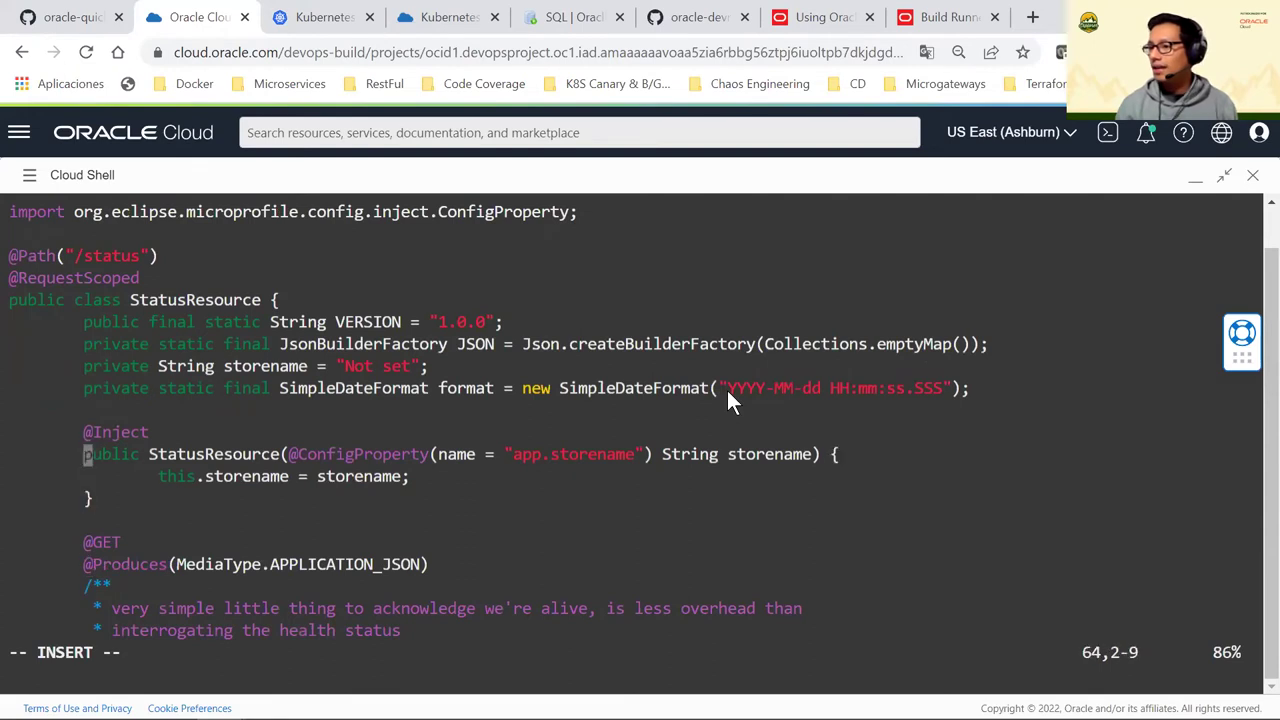
pyautogui.press('Up')
pyautogui.press('End')
pyautogui.press('Left')
pyautogui.press('Left')
pyautogui.press('Left')
pyautogui.press('Left')
pyautogui.press('Left')
pyautogui.press('Left')
pyautogui.press('BackSpace')
pyautogui.write('2')
pyautogui.press('Right')
pyautogui.press('Right')
pyautogui.press('Escape')
pyautogui.write(':wq!')
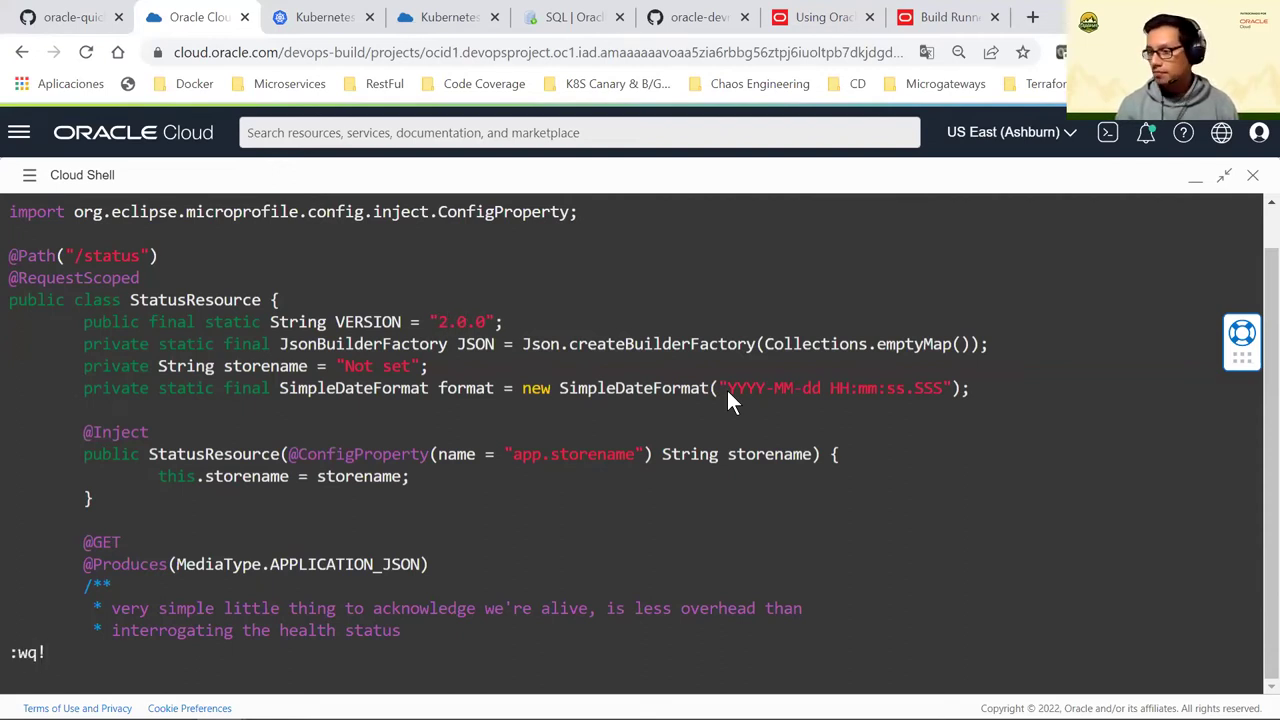
pyautogui.press('Return')
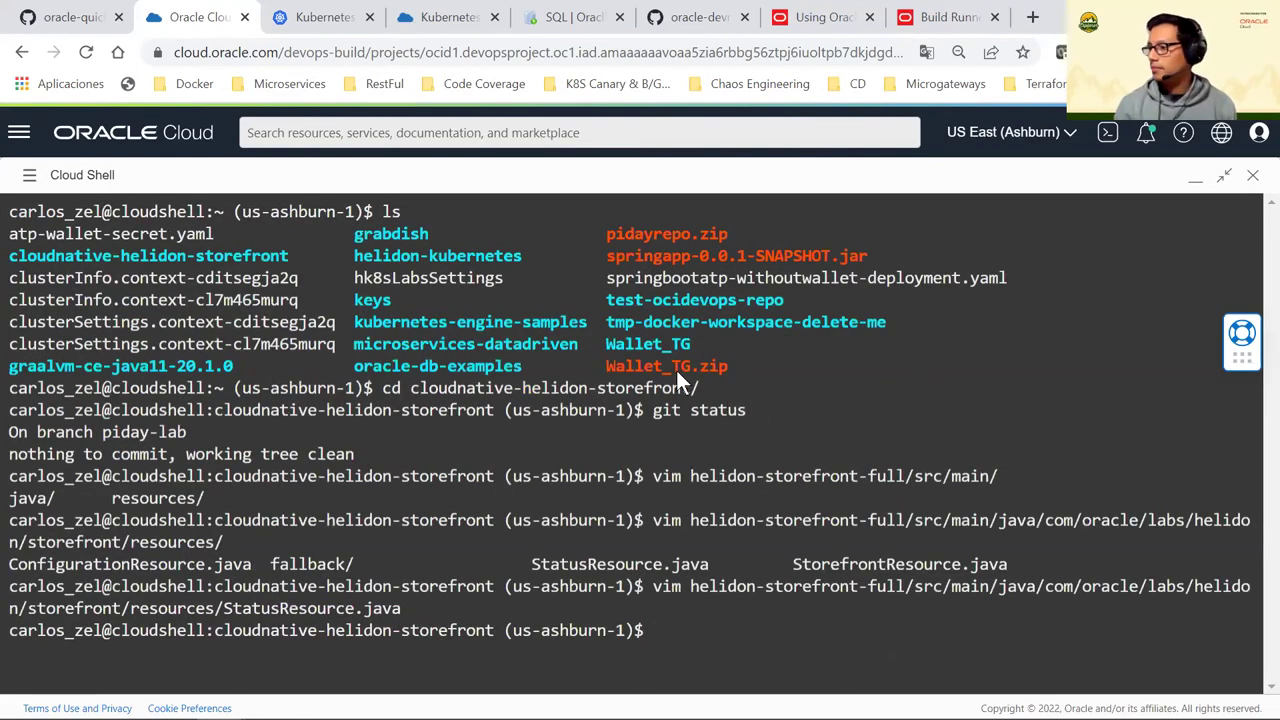
# Minimize Cloud Shell and review the build run's UploadDeploymentFiles stage and pipeline graph
pyautogui.click(1197, 185)
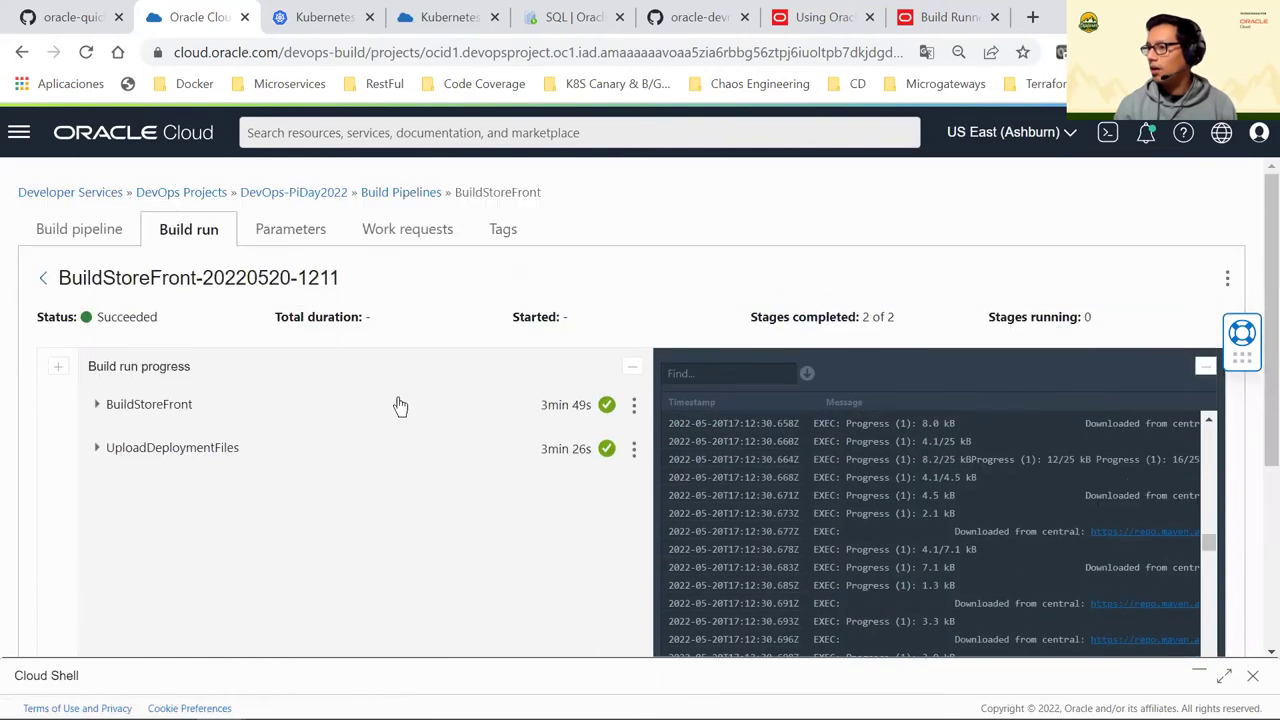
pyautogui.scroll(-1, 183, 452)
pyautogui.click(96, 348)
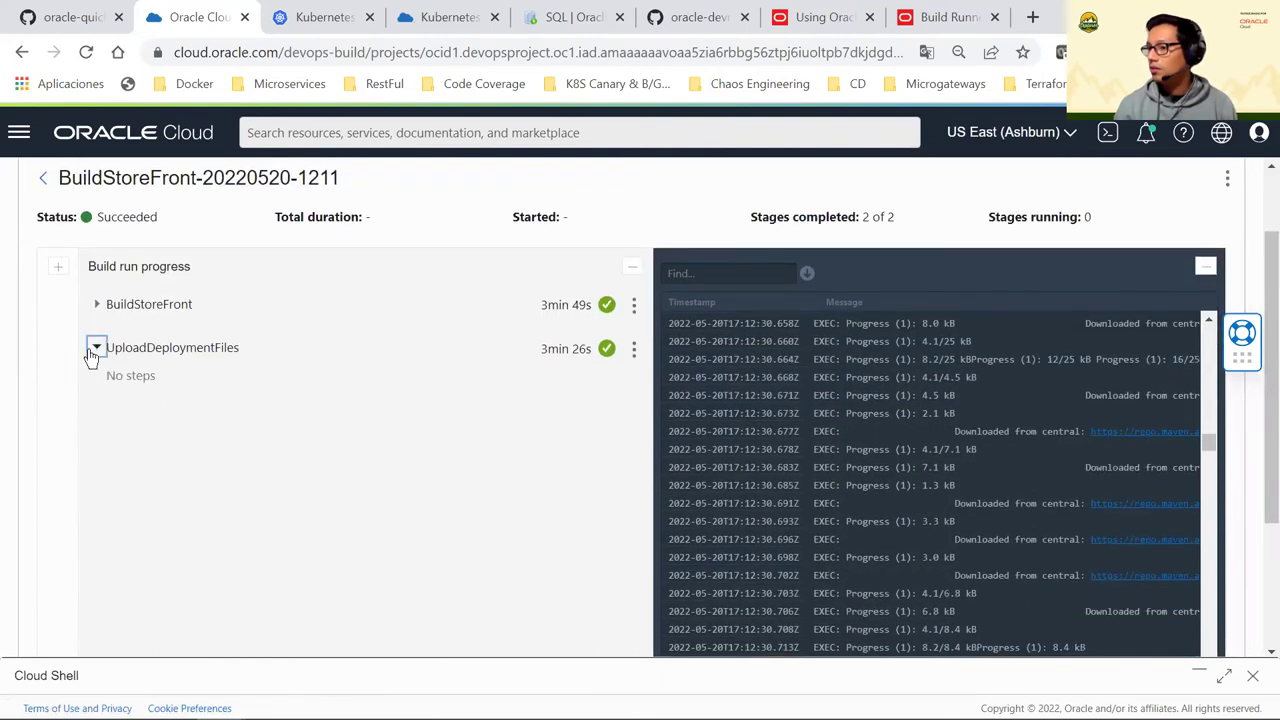
pyautogui.click(96, 348)
pyautogui.scroll(1, 99, 340)
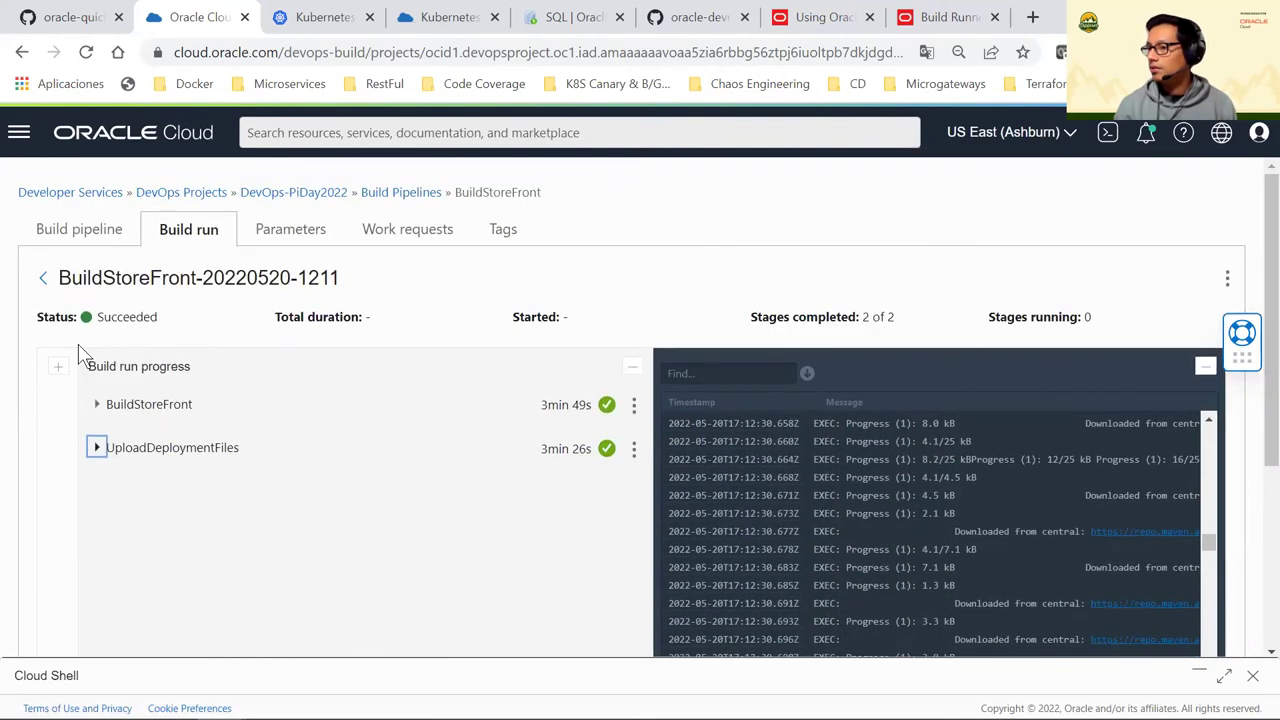
pyautogui.click(59, 366)
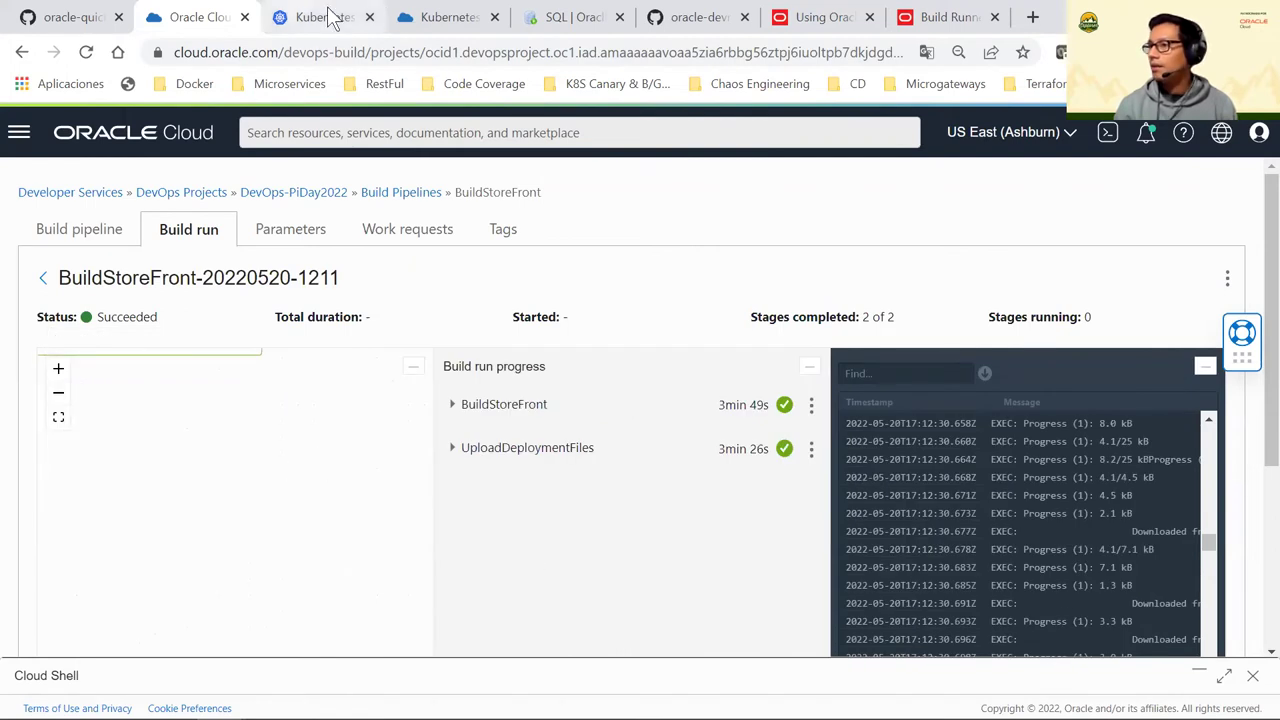
# Go from the Kubernetes cluster page to the piday2022 Container Registry
pyautogui.click(420, 18)
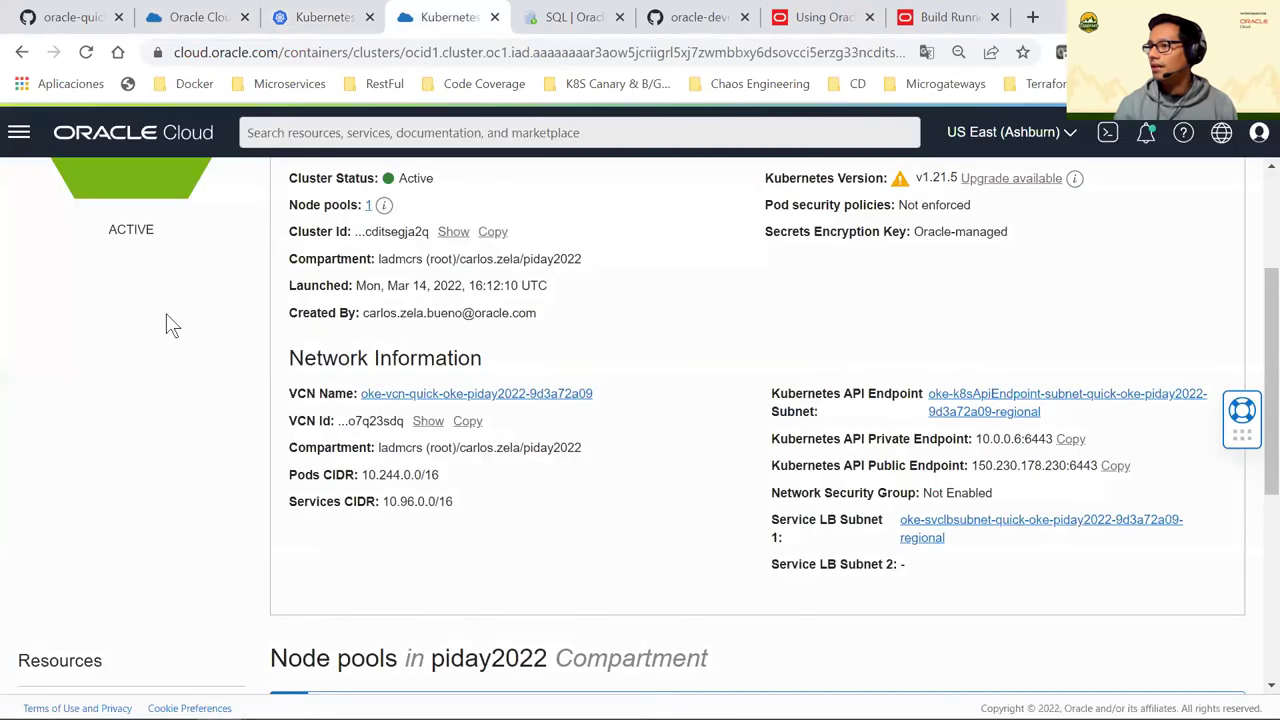
pyautogui.scroll(3, 150, 280)
pyautogui.click(60, 186)
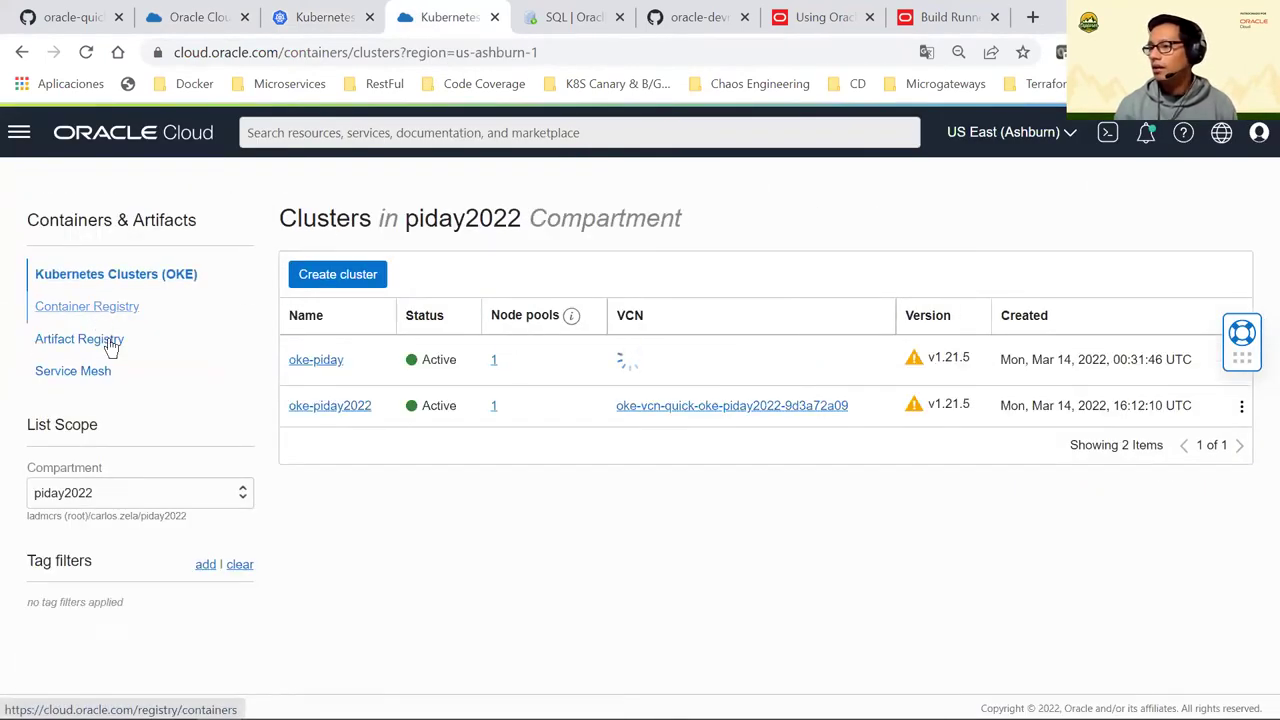
pyautogui.click(126, 310)
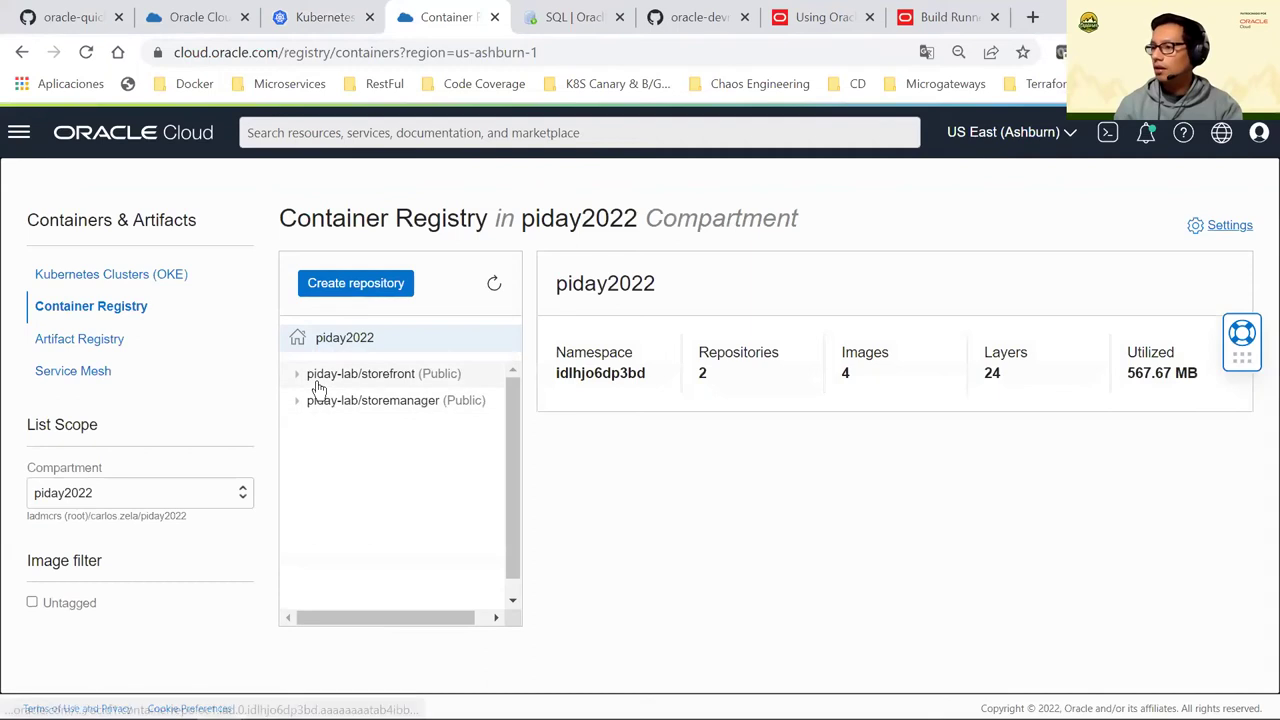
# View the piday-lab/storefront 1.0.0 image, then open oar-piday to check its three available 1.0.0 artifacts
pyautogui.click(300, 376)
pyautogui.click(344, 405)
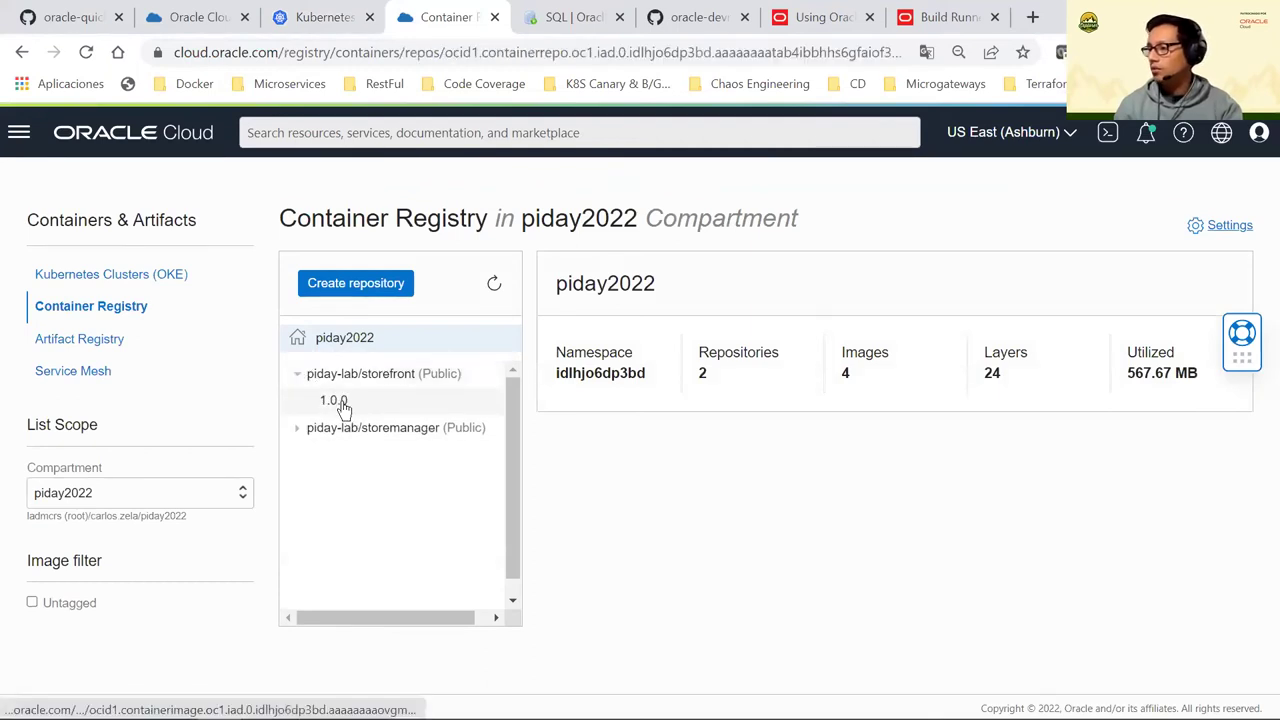
pyautogui.click(104, 346)
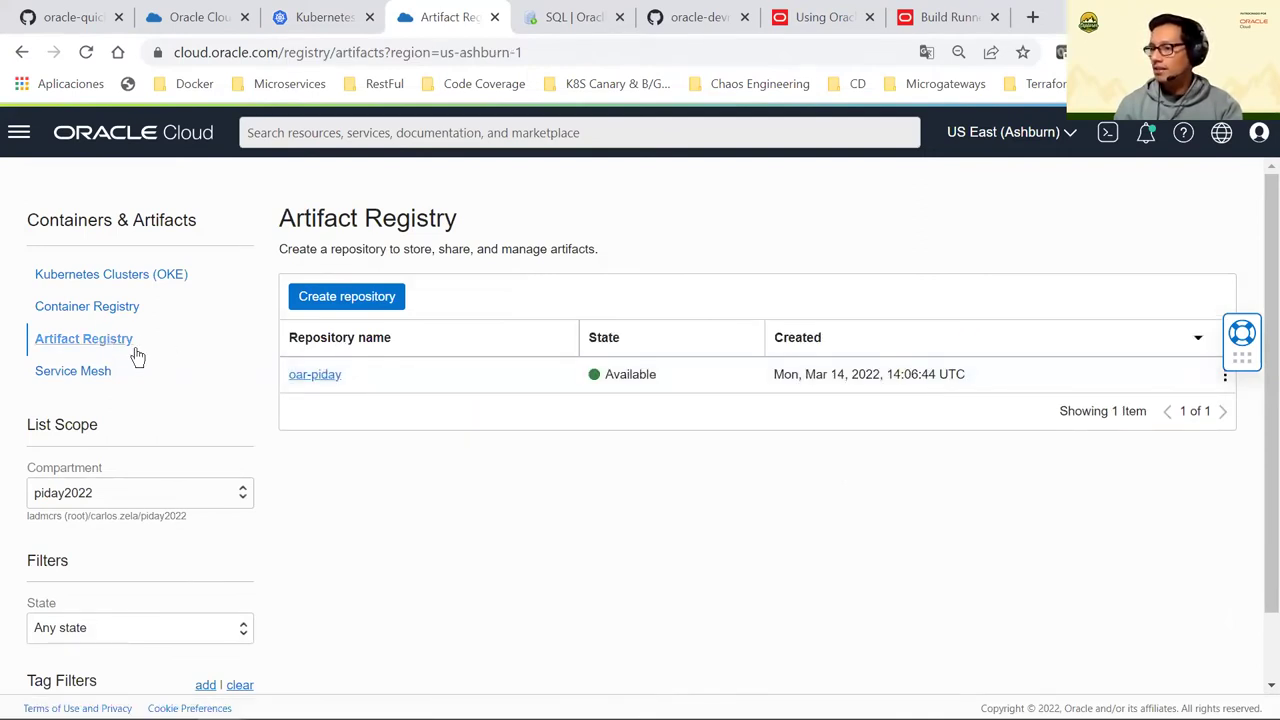
pyautogui.click(334, 379)
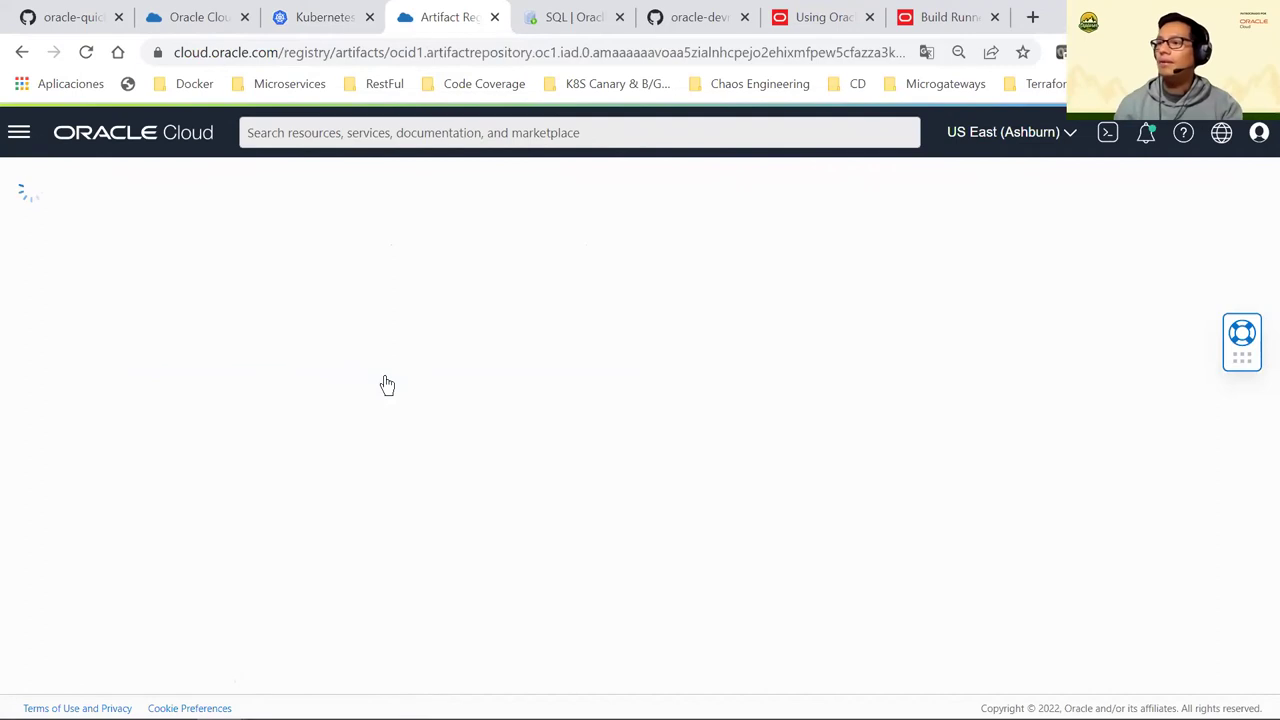
pyautogui.scroll(-1, 470, 425)
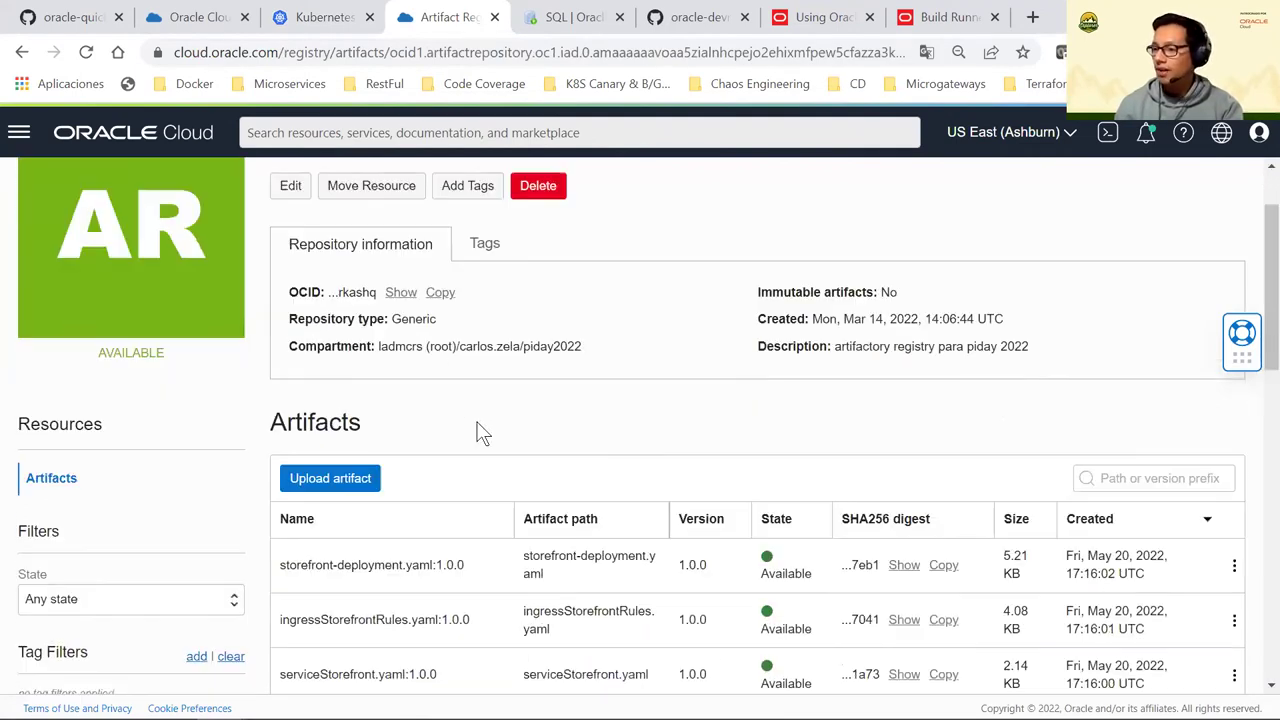
pyautogui.scroll(-2, 655, 425)
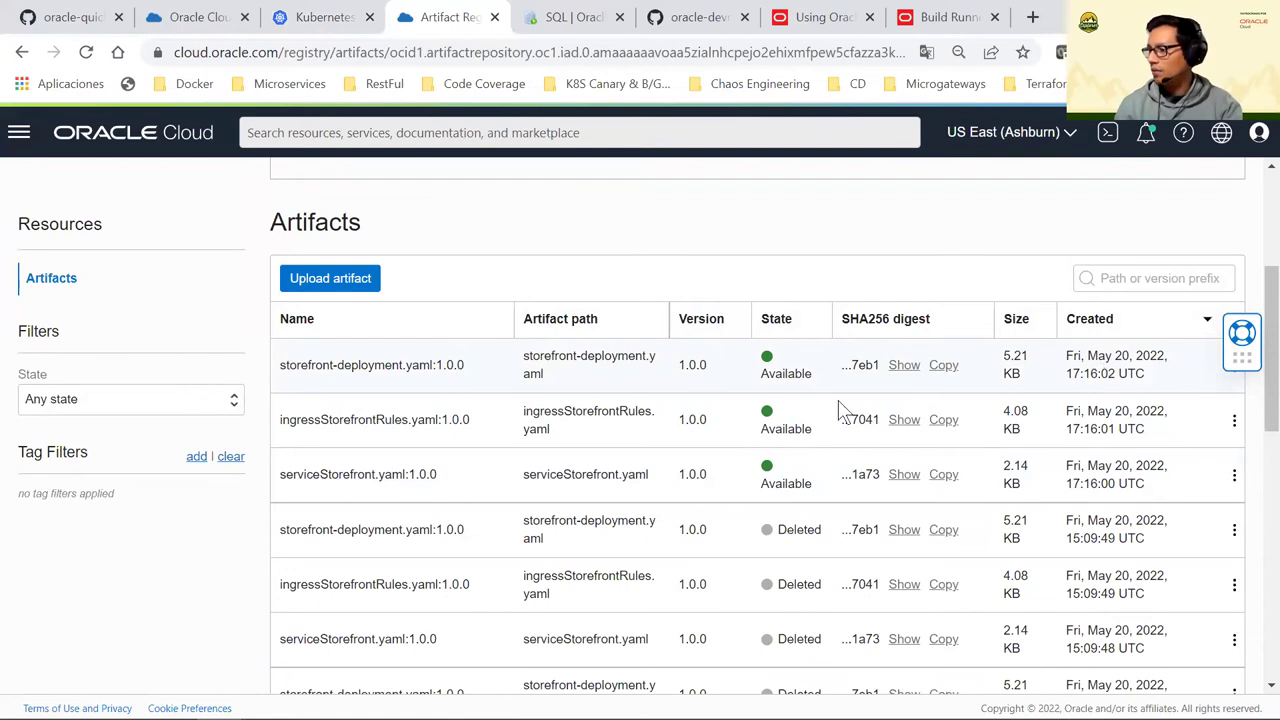
pyautogui.moveTo(372, 364); pyautogui.dragTo(792, 464)
pyautogui.scroll(3, 210, 240)
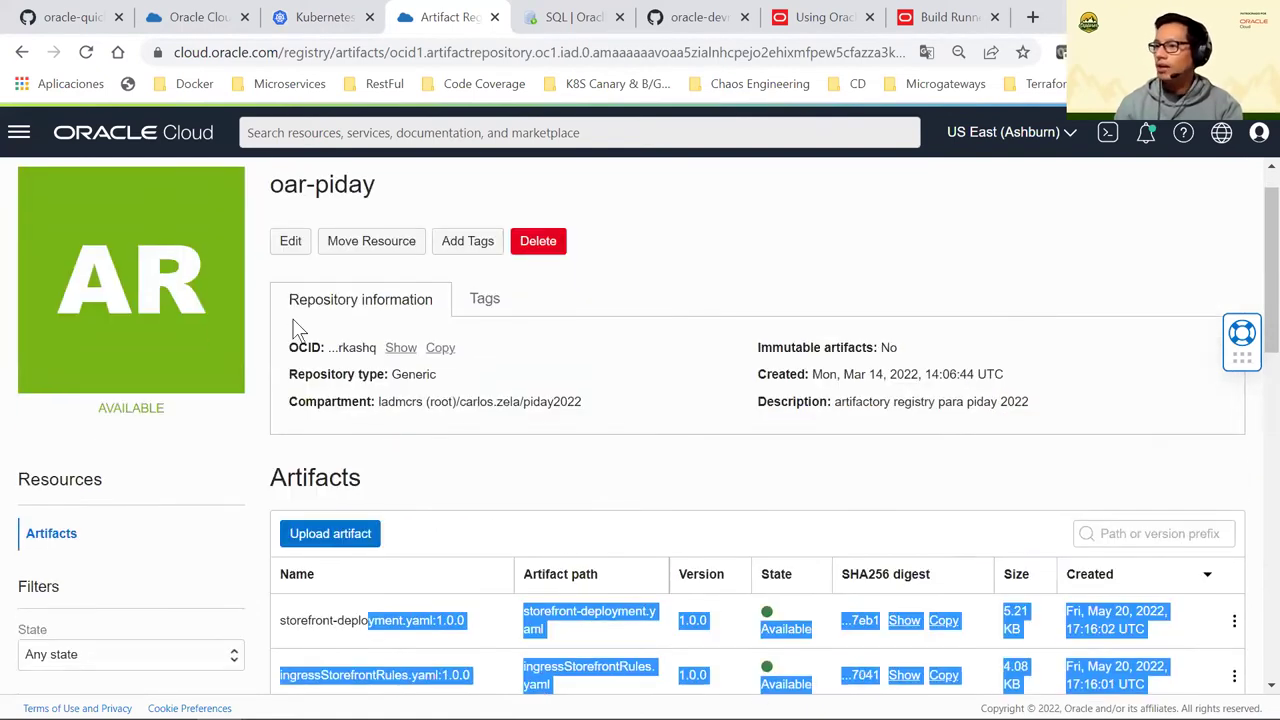
# Browse Developer Services and return to the BuildStoreFront build run's pipeline diagram
pyautogui.click(19, 132)
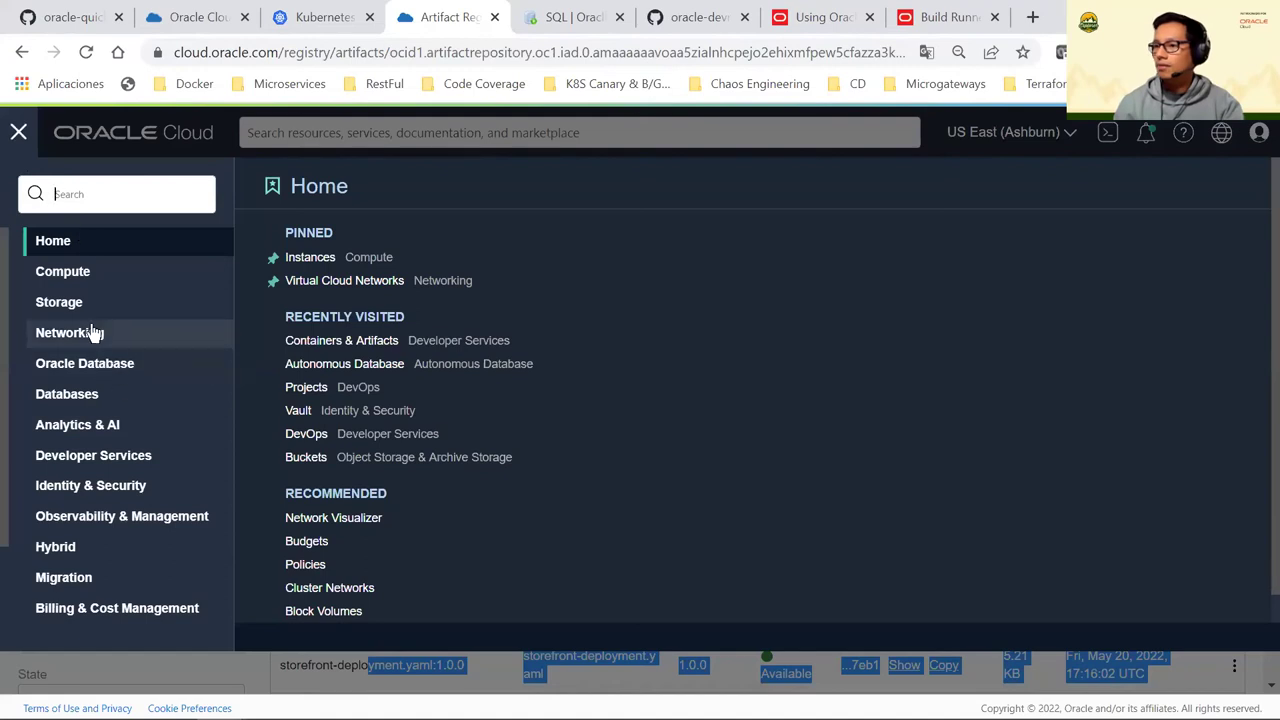
pyautogui.click(155, 455)
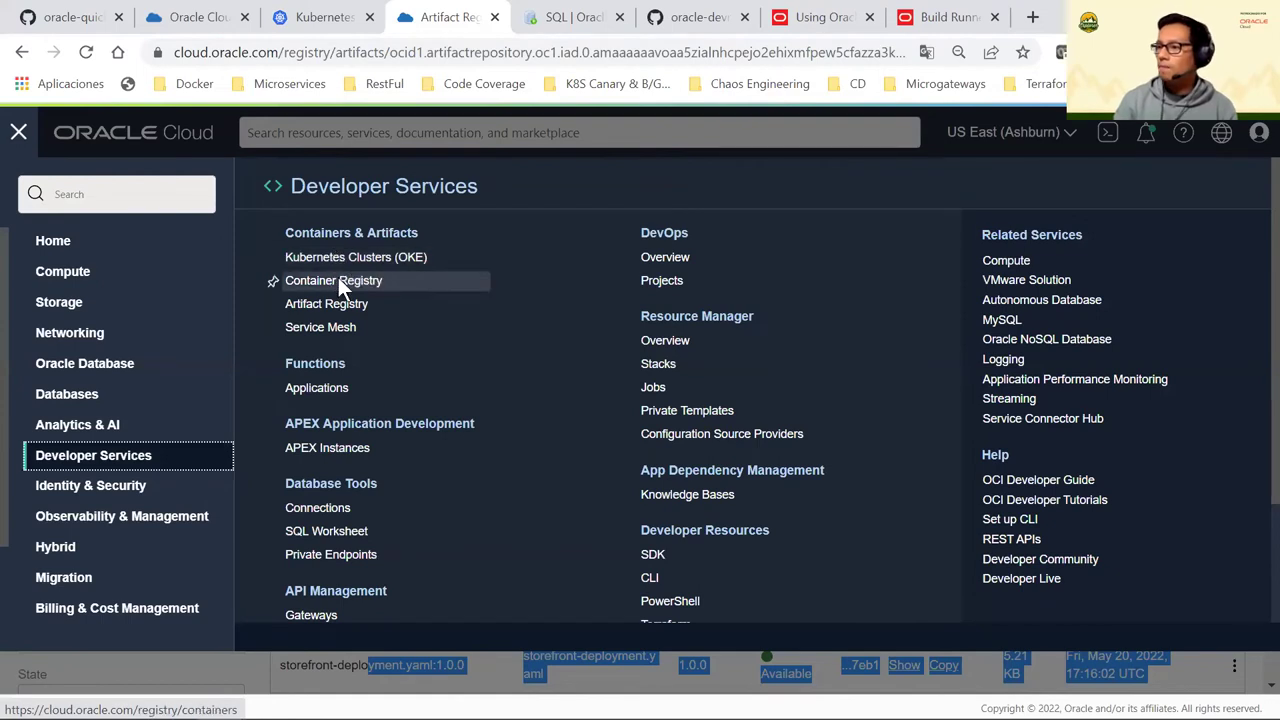
pyautogui.click(18, 131)
pyautogui.click(212, 17)
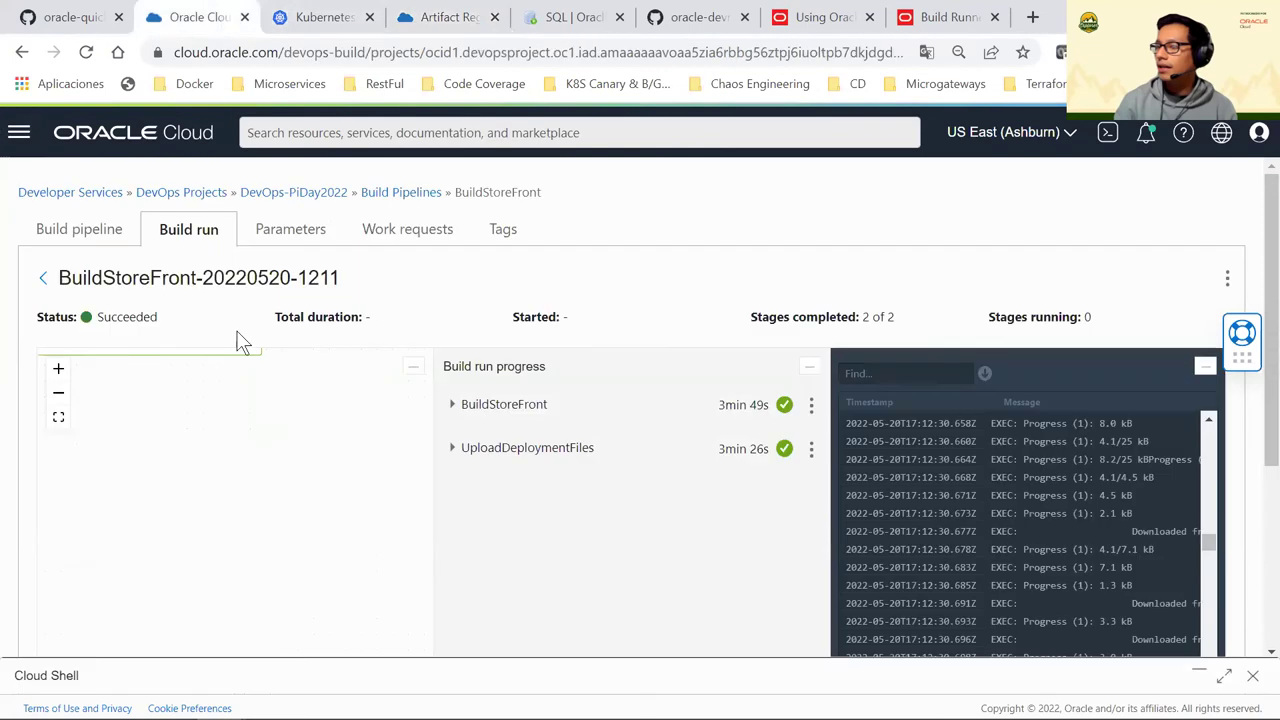
pyautogui.click(100, 236)
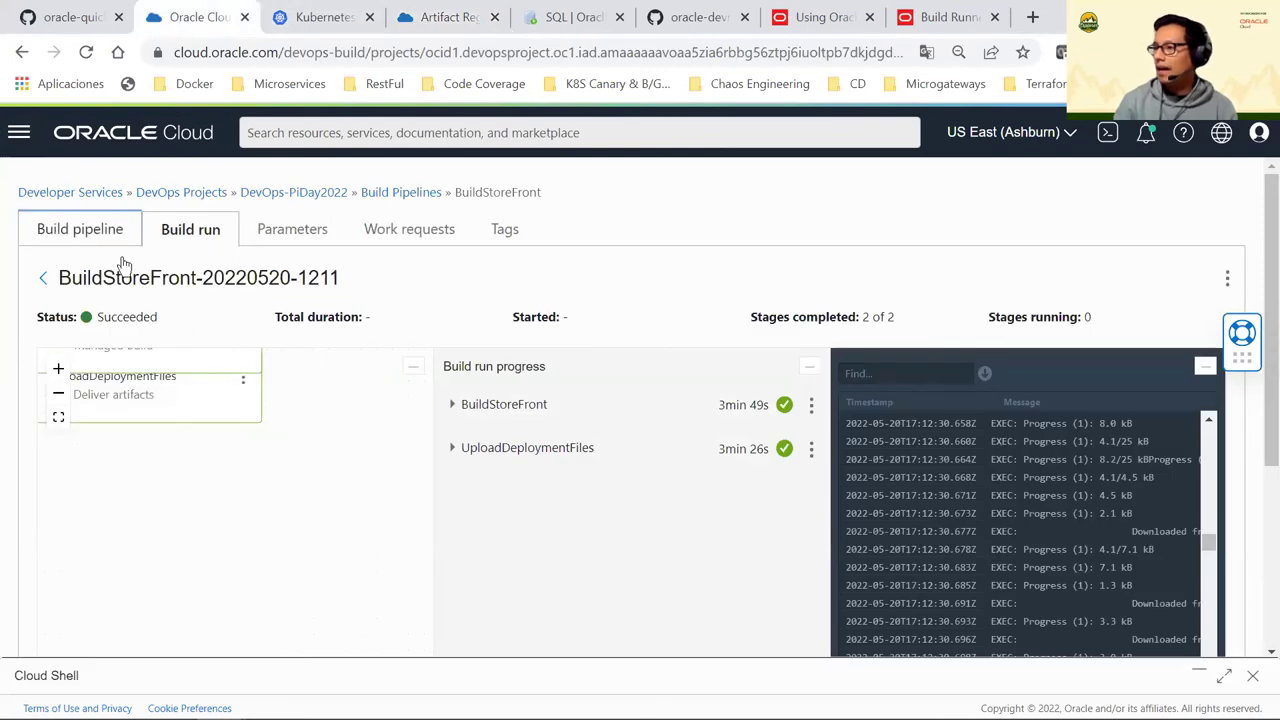
pyautogui.scroll(-2, 746, 529)
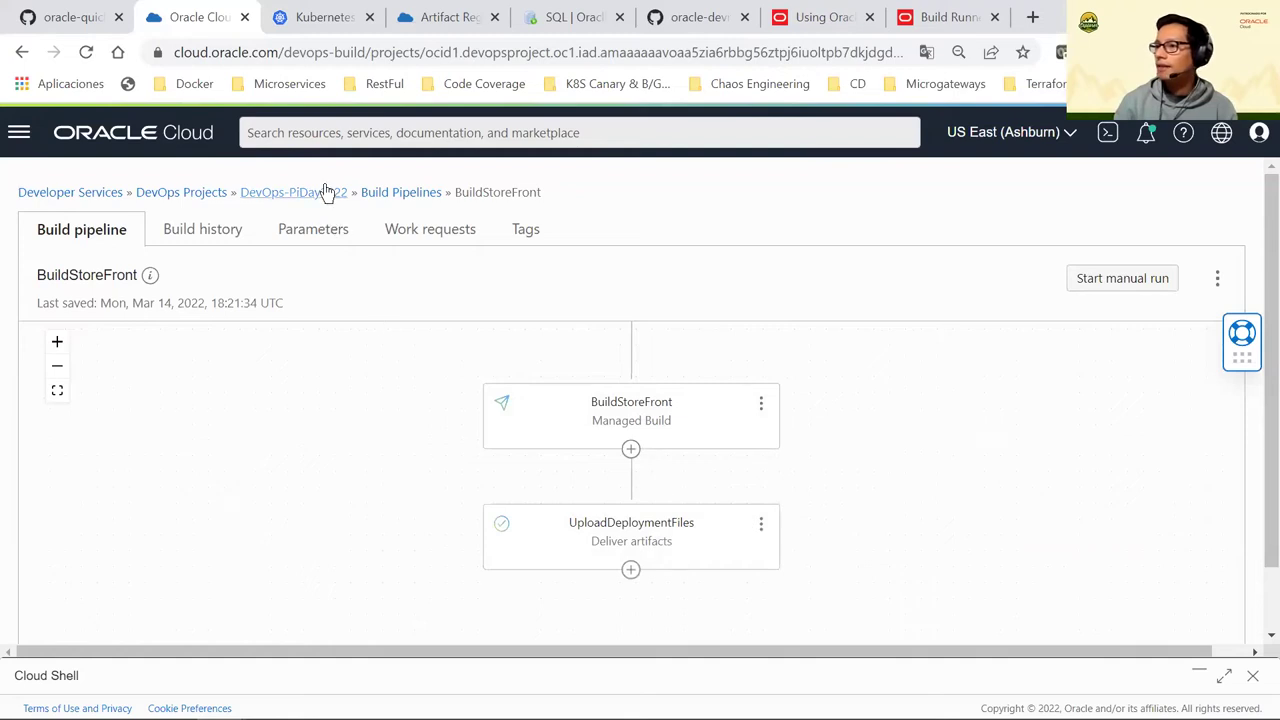
# Open StorefrontDeployment from DevOps-PiDay2022's deployment pipelines, zoom in, and pick the + above the first stage
pyautogui.click(357, 200)
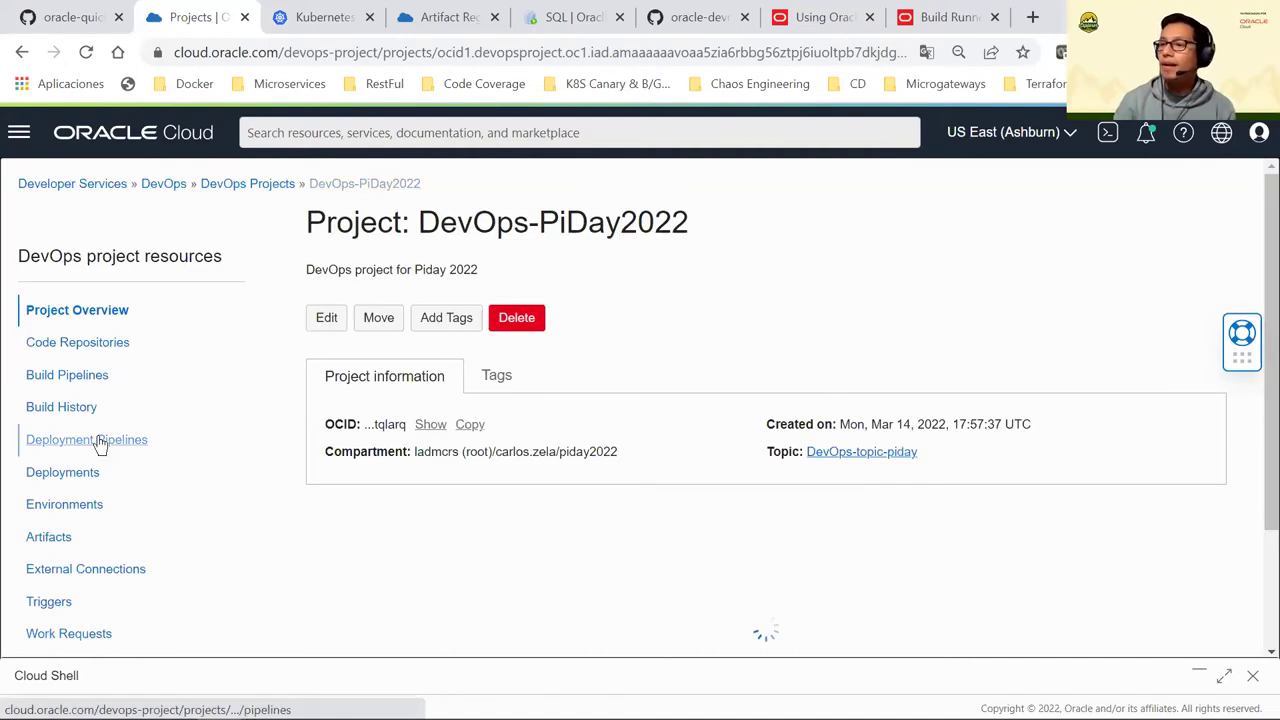
pyautogui.scroll(-1, 100, 355)
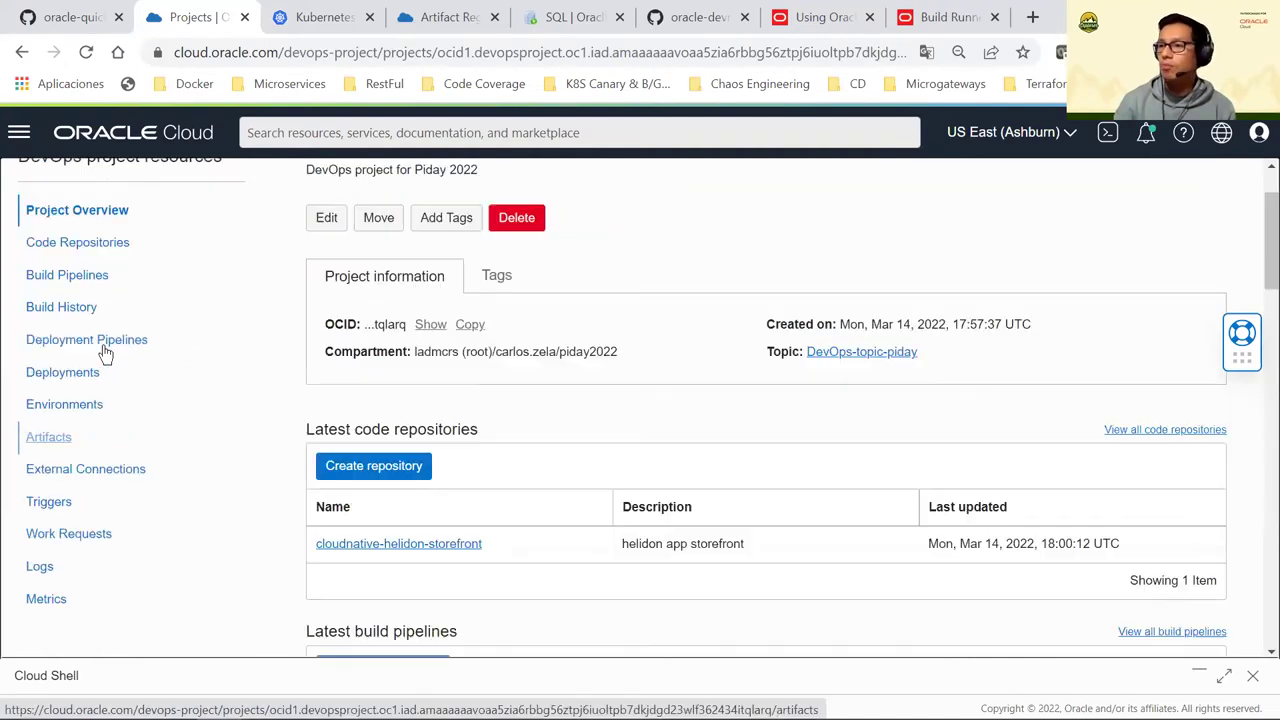
pyautogui.click(96, 352)
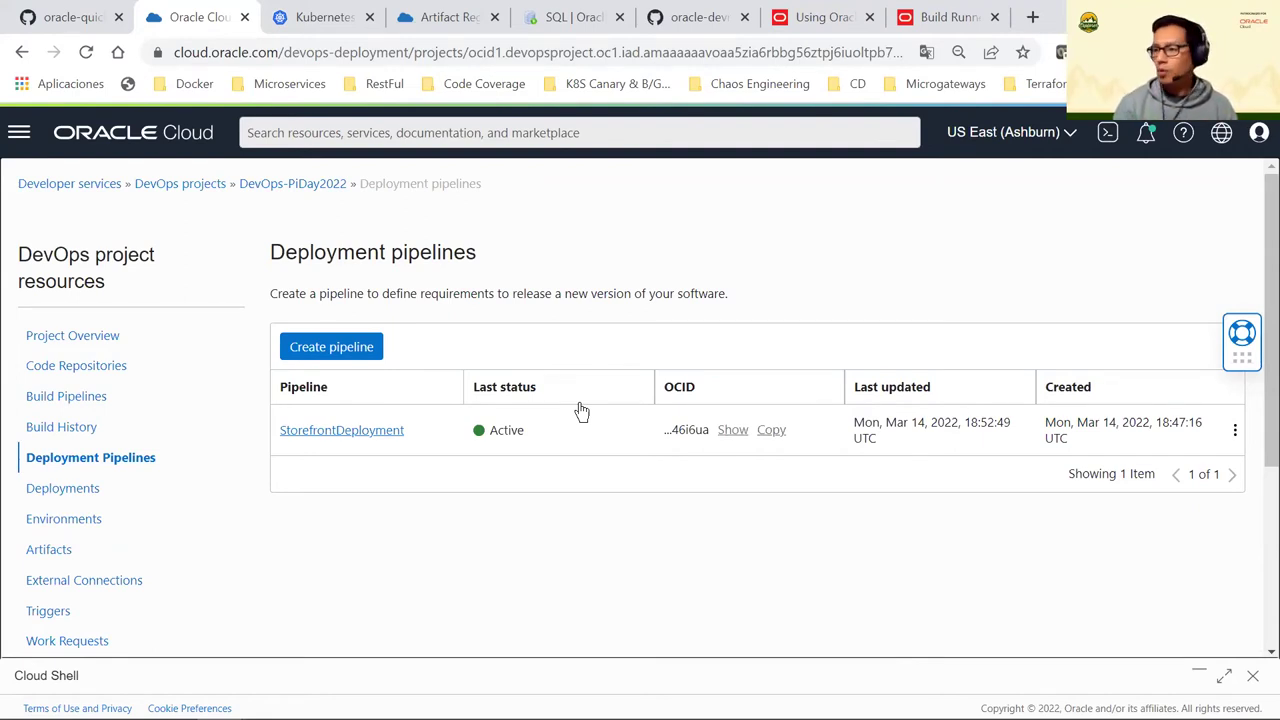
pyautogui.click(378, 432)
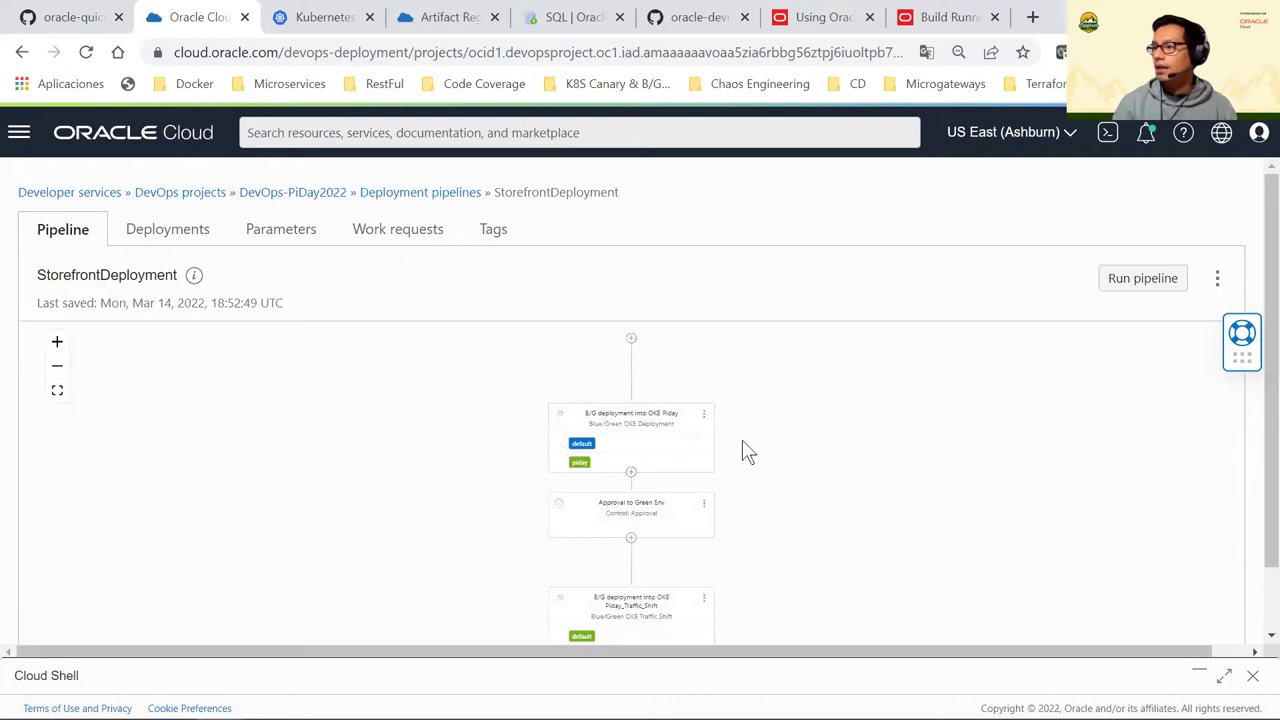
pyautogui.click(56, 343)
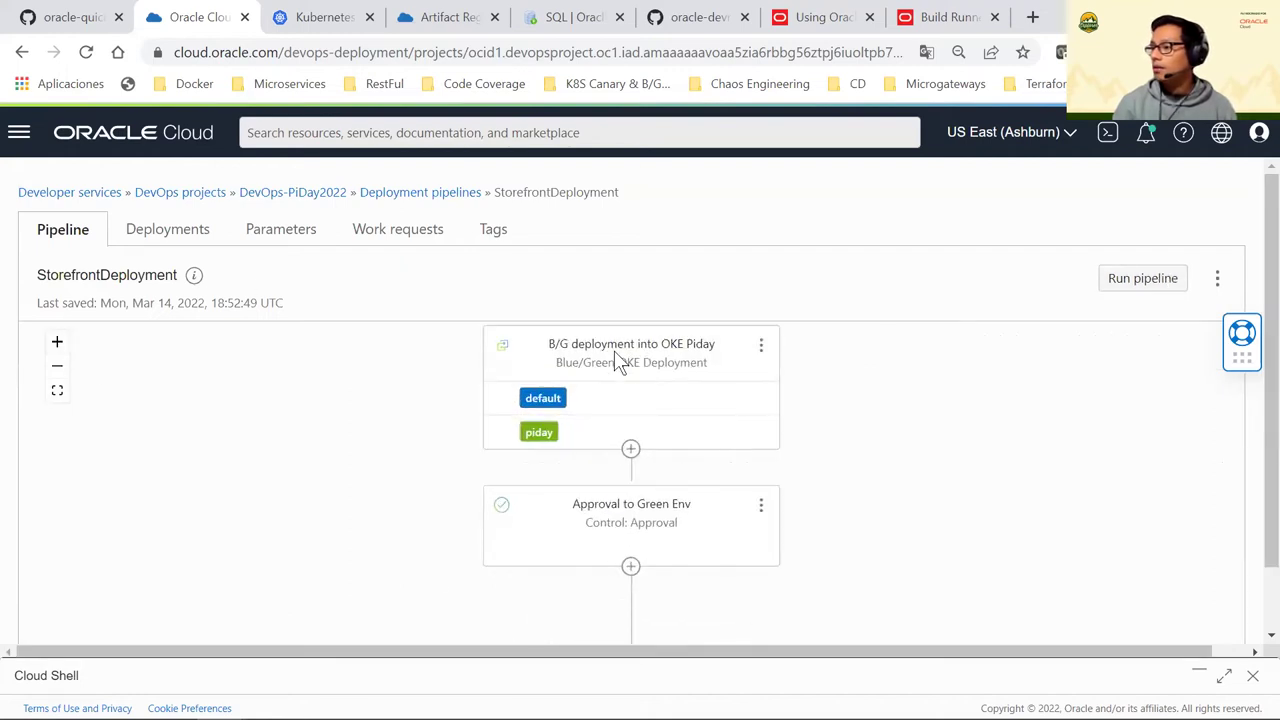
pyautogui.scroll(3, 703, 409)
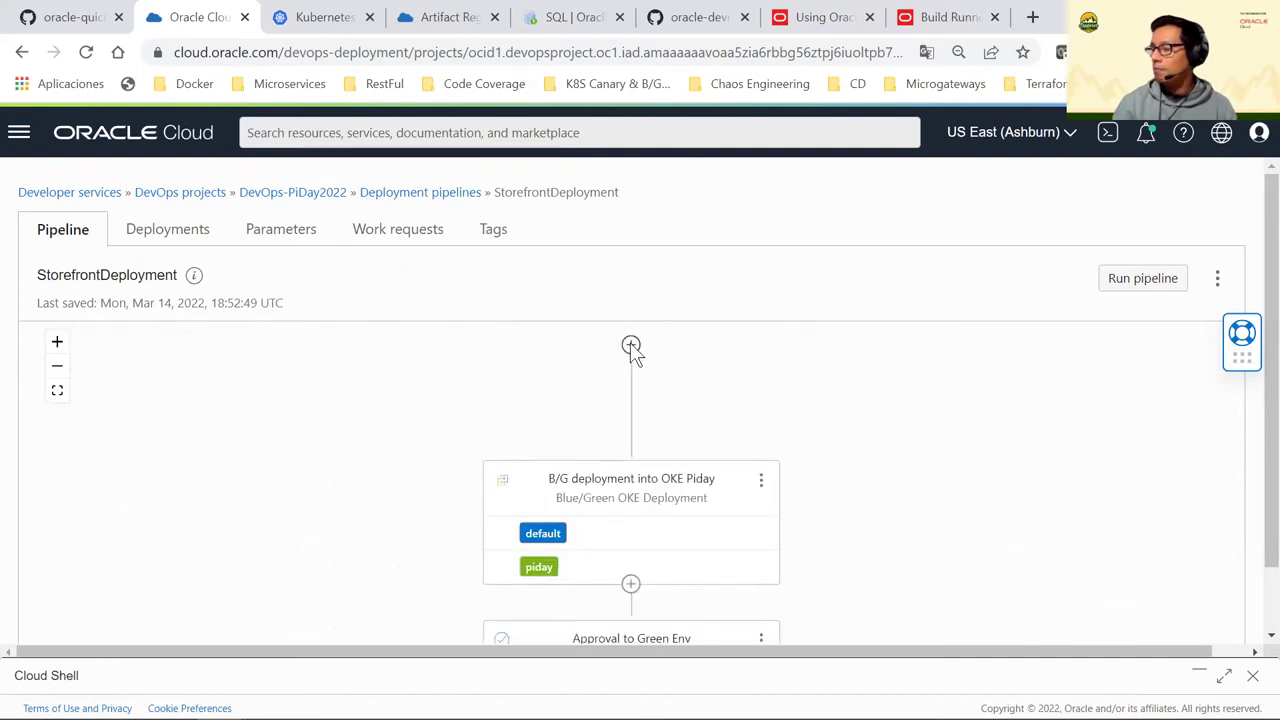
pyautogui.click(631, 345)
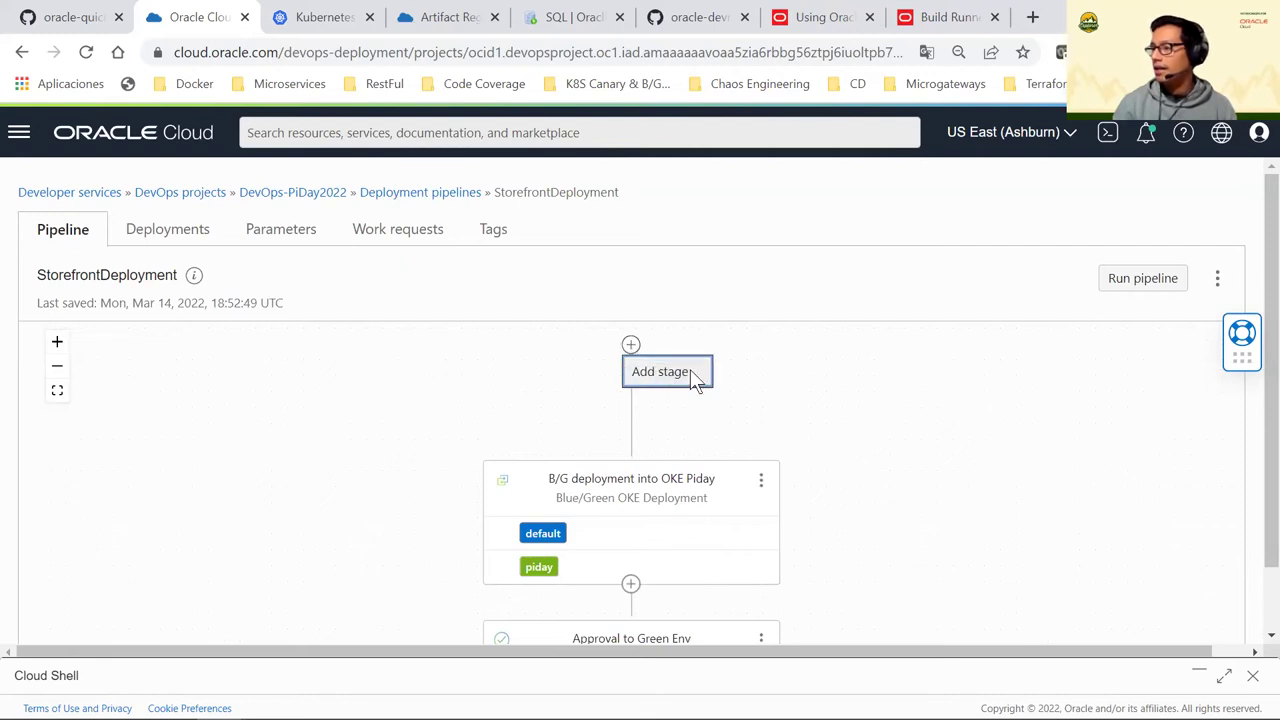
# Start a new stage at the top of the canvas and browse the deploy and control stage-type cards
pyautogui.click(667, 374)
pyautogui.scroll(-2, 835, 390)
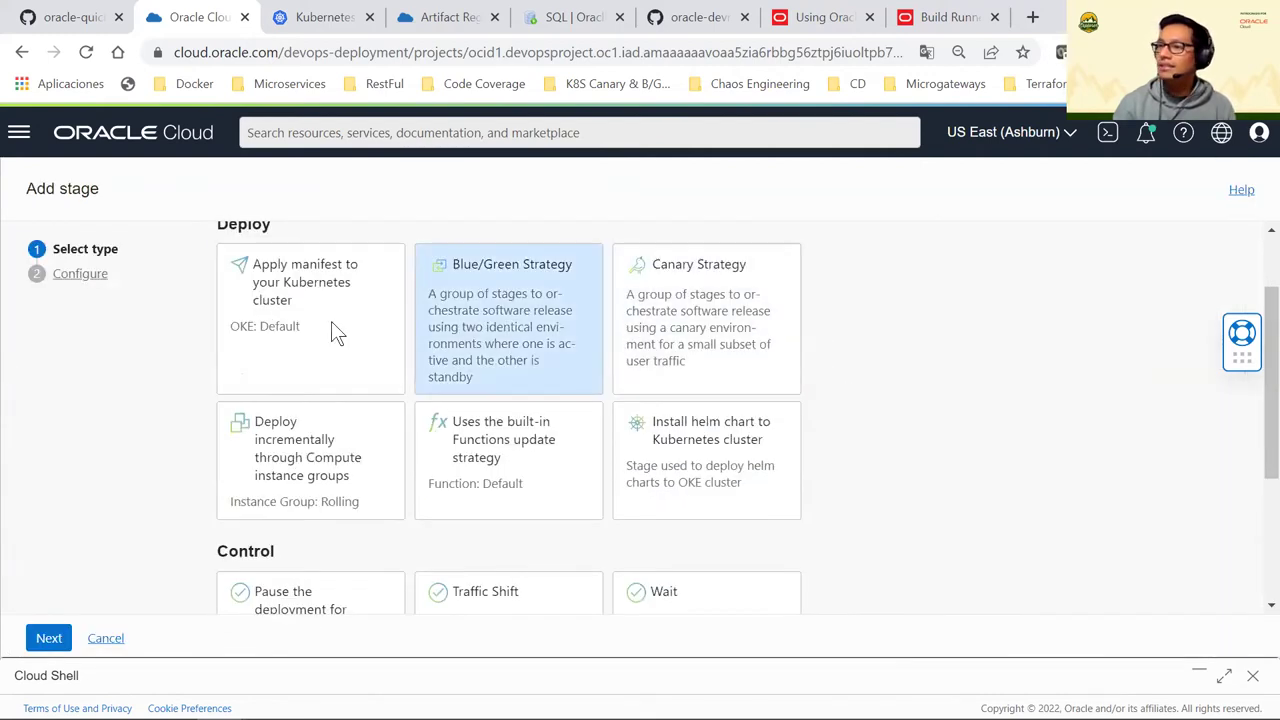
pyautogui.scroll(2, 295, 315)
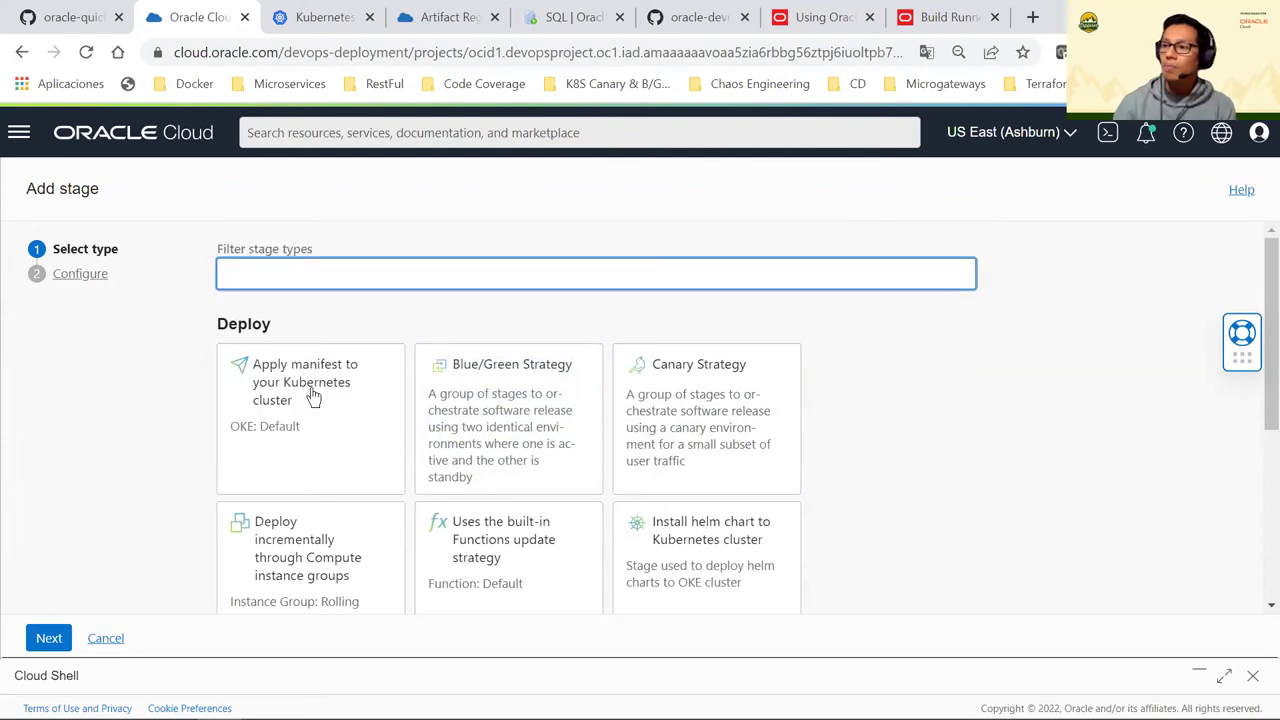
pyautogui.scroll(-1, 285, 404)
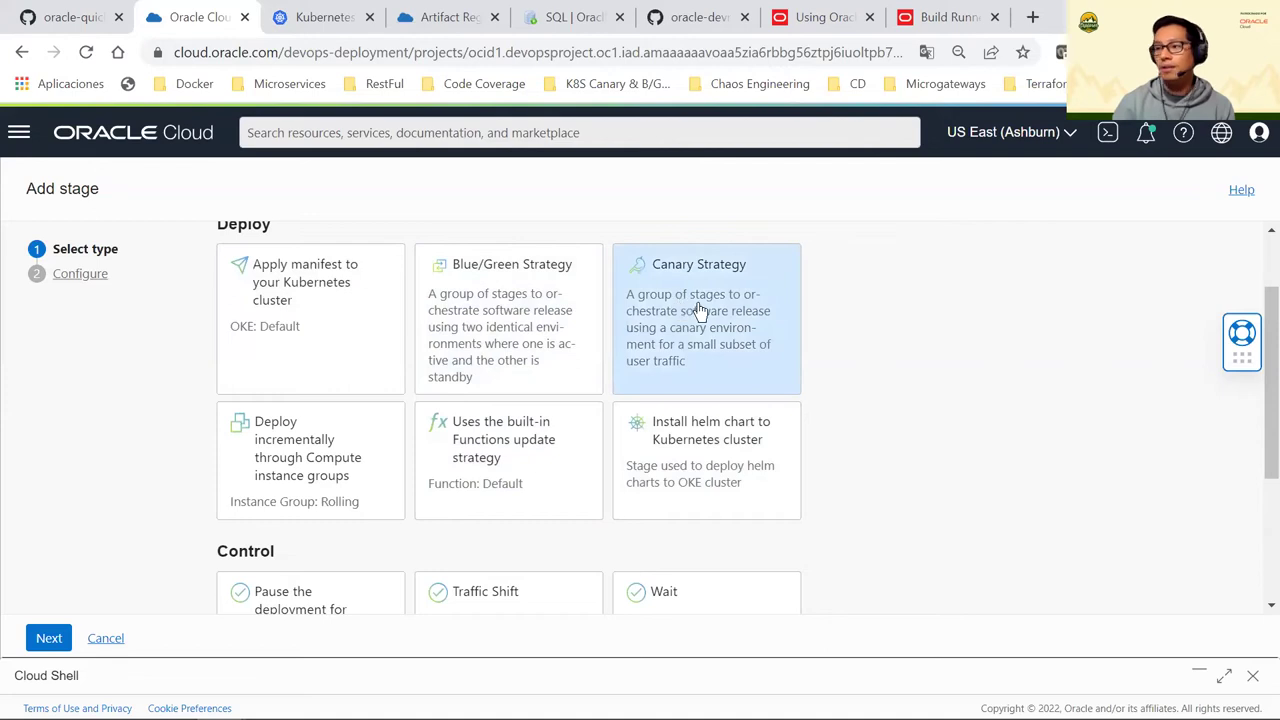
pyautogui.scroll(1, 337, 331)
pyautogui.scroll(-1, 333, 357)
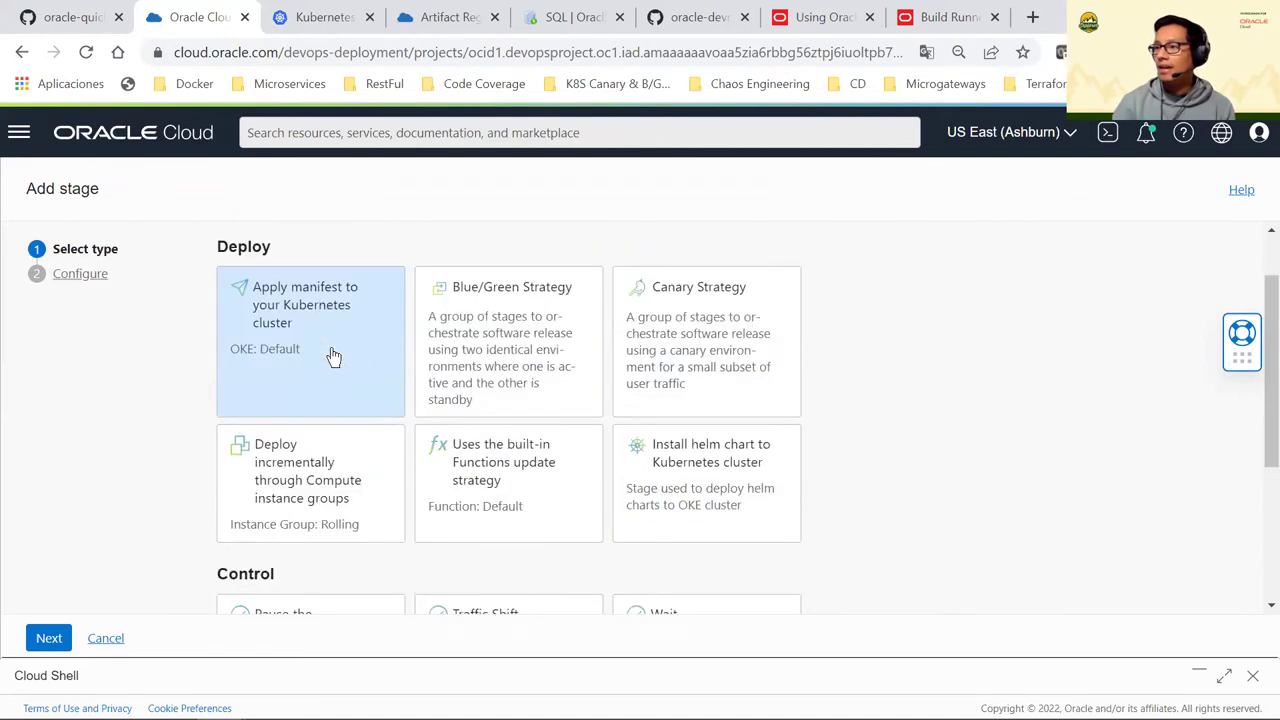
pyautogui.scroll(-1, 333, 357)
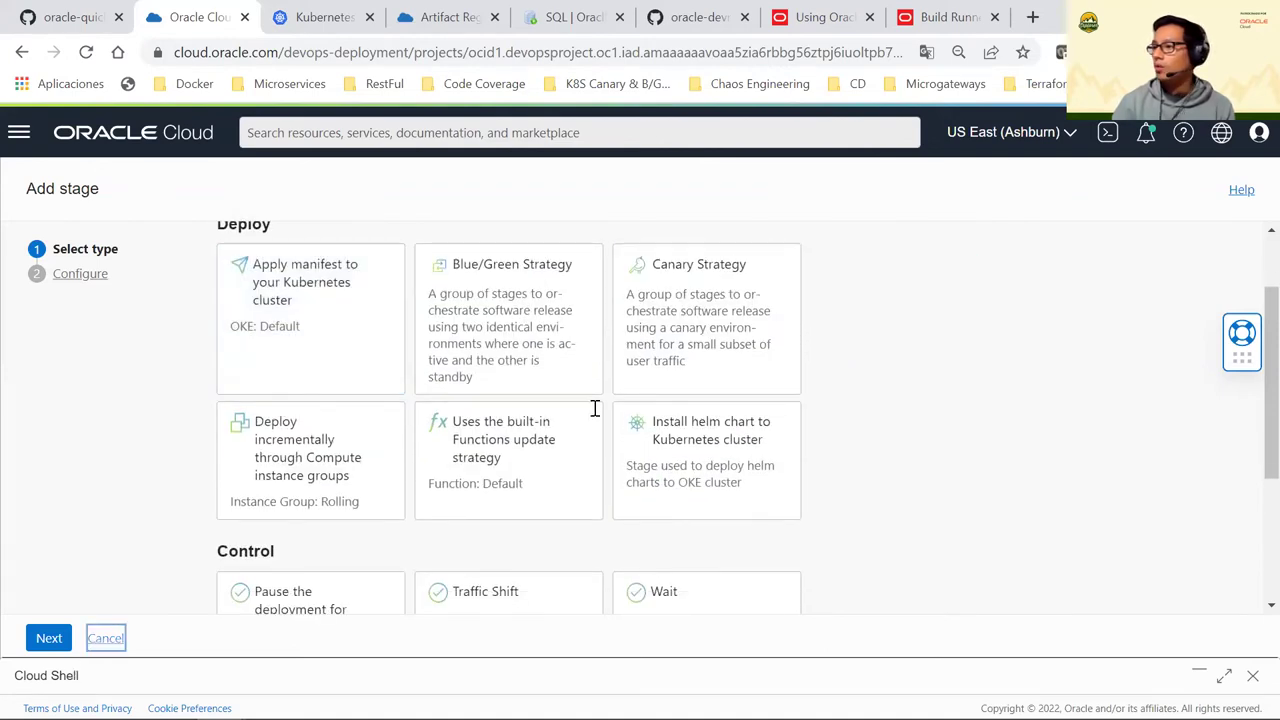
# Open the existing B/G deployment stage's details and its edit form
pyautogui.click(761, 413)
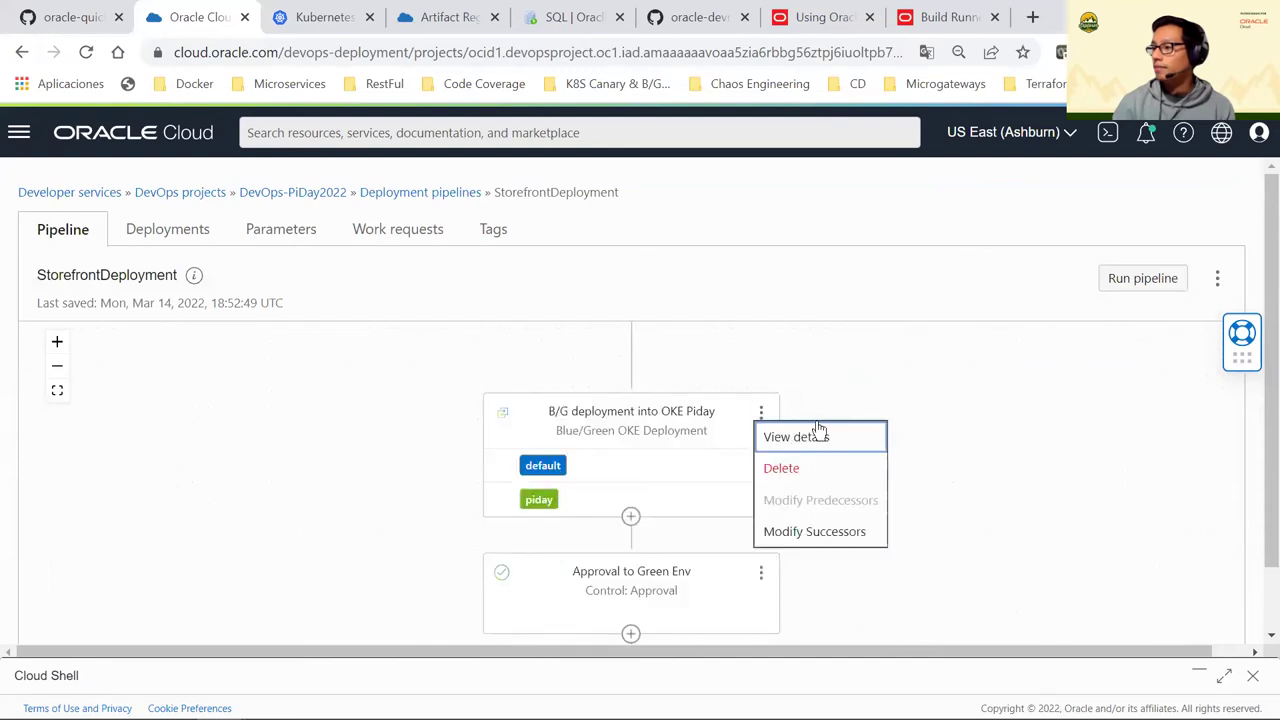
pyautogui.click(817, 440)
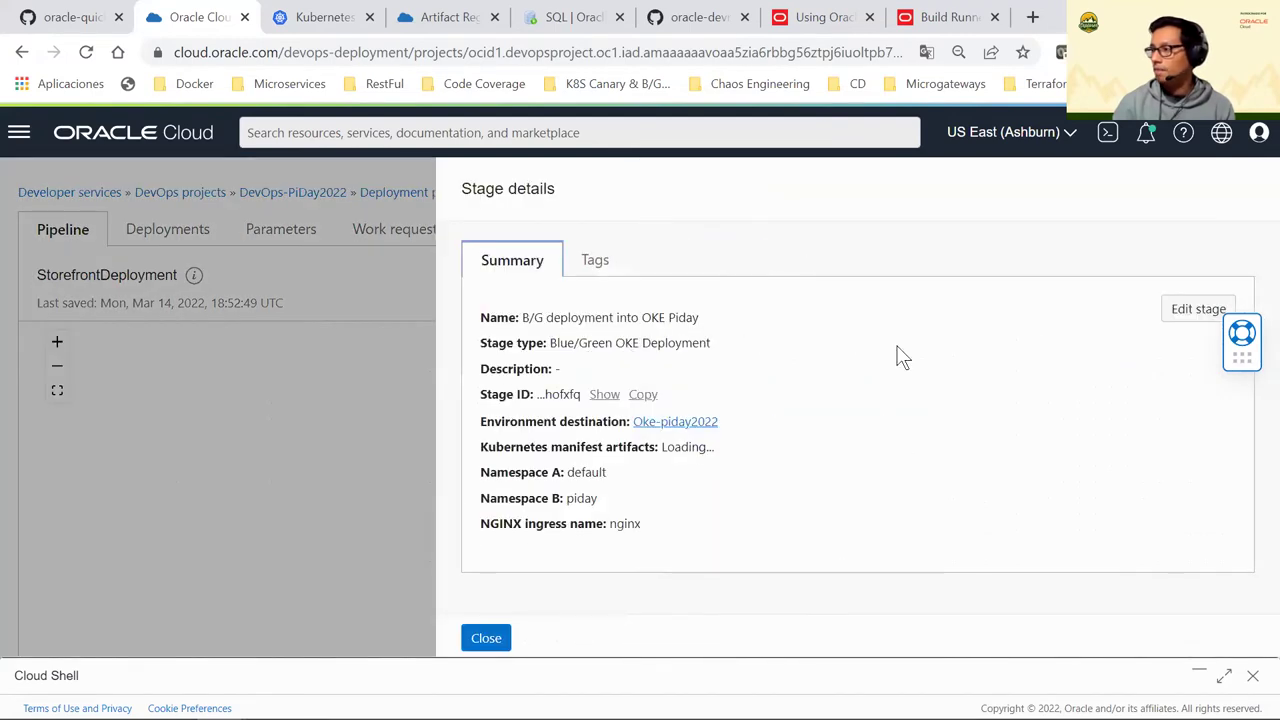
pyautogui.click(1150, 314)
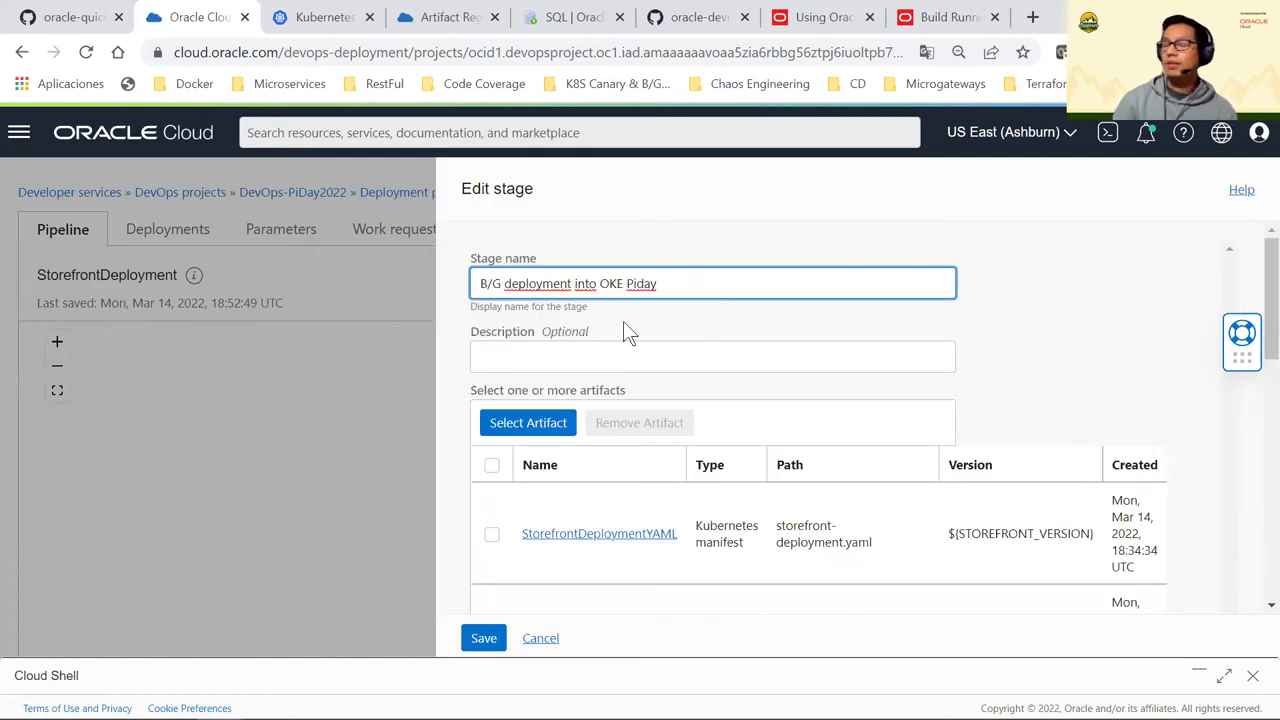
# Scroll through the existing B/G stage's settings to review its configuration
pyautogui.scroll(-1, 624, 323)
pyautogui.scroll(1, 623, 331)
pyautogui.scroll(-5, 640, 400)
pyautogui.scroll(5, 643, 408)
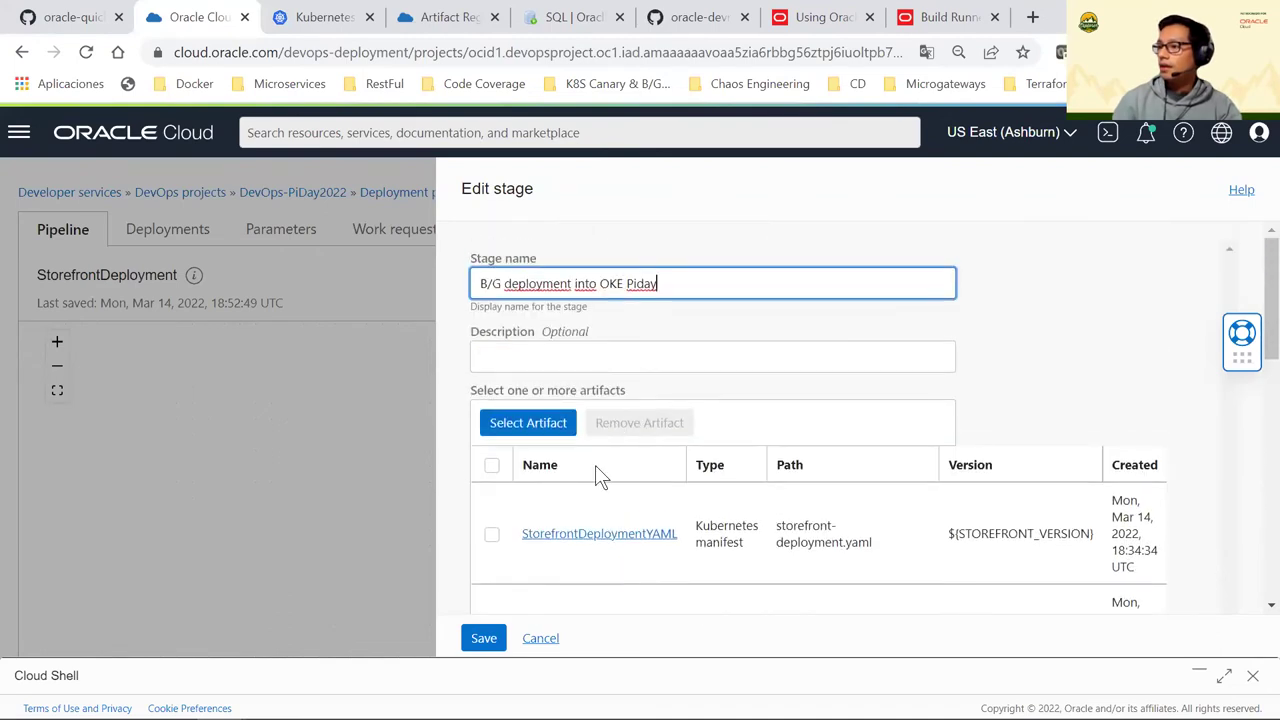
pyautogui.scroll(-1, 597, 475)
pyautogui.scroll(-1, 607, 494)
pyautogui.scroll(-1, 607, 505)
pyautogui.scroll(1, 605, 480)
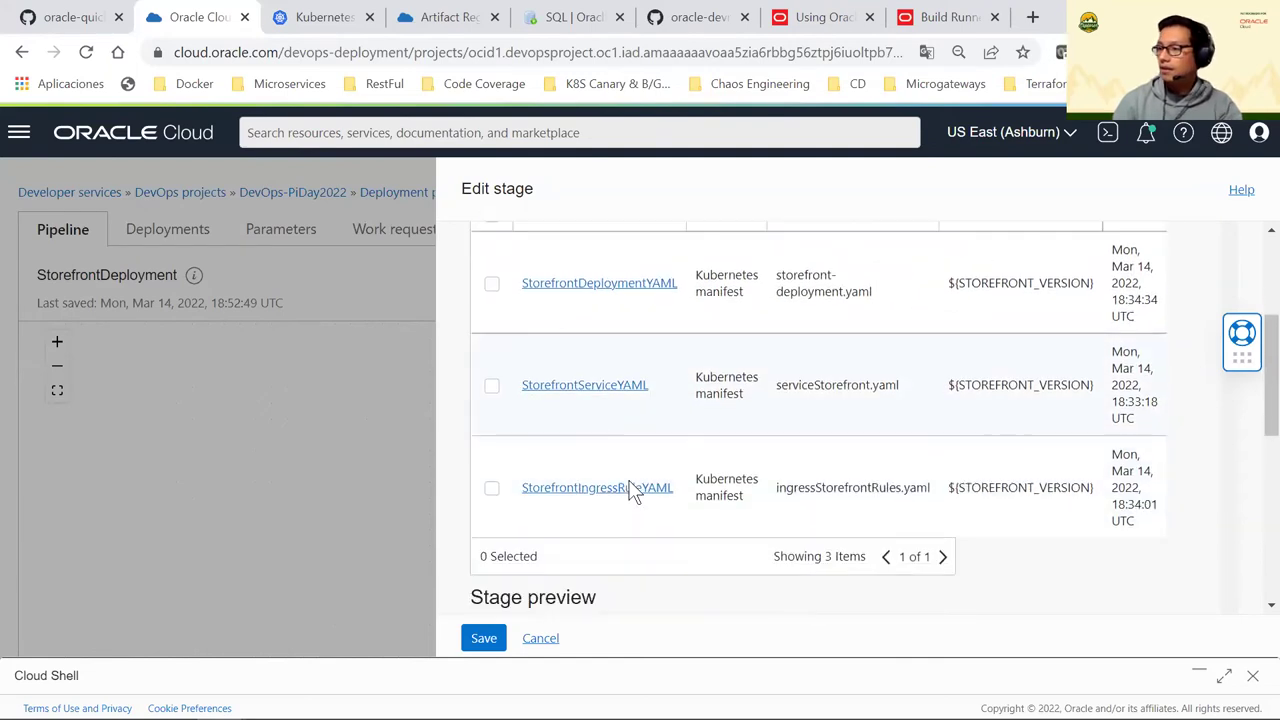
pyautogui.scroll(-3, 630, 485)
pyautogui.scroll(-2, 634, 491)
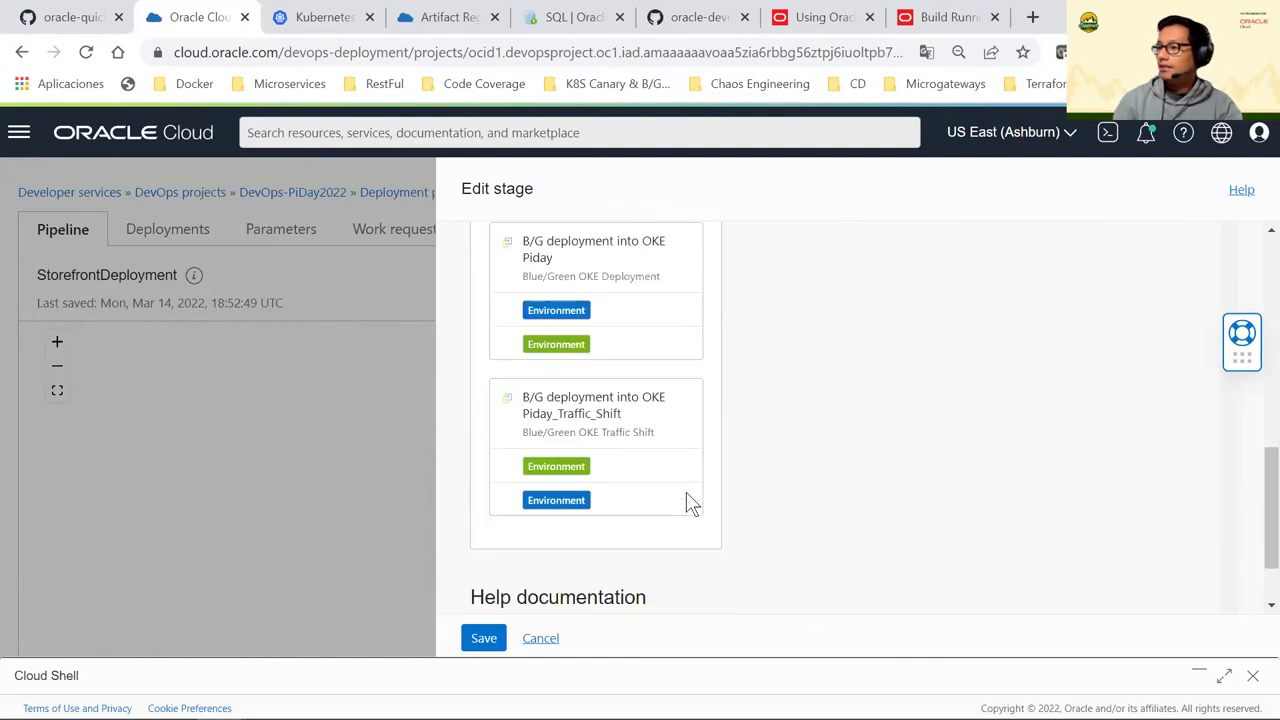
pyautogui.scroll(8, 594, 623)
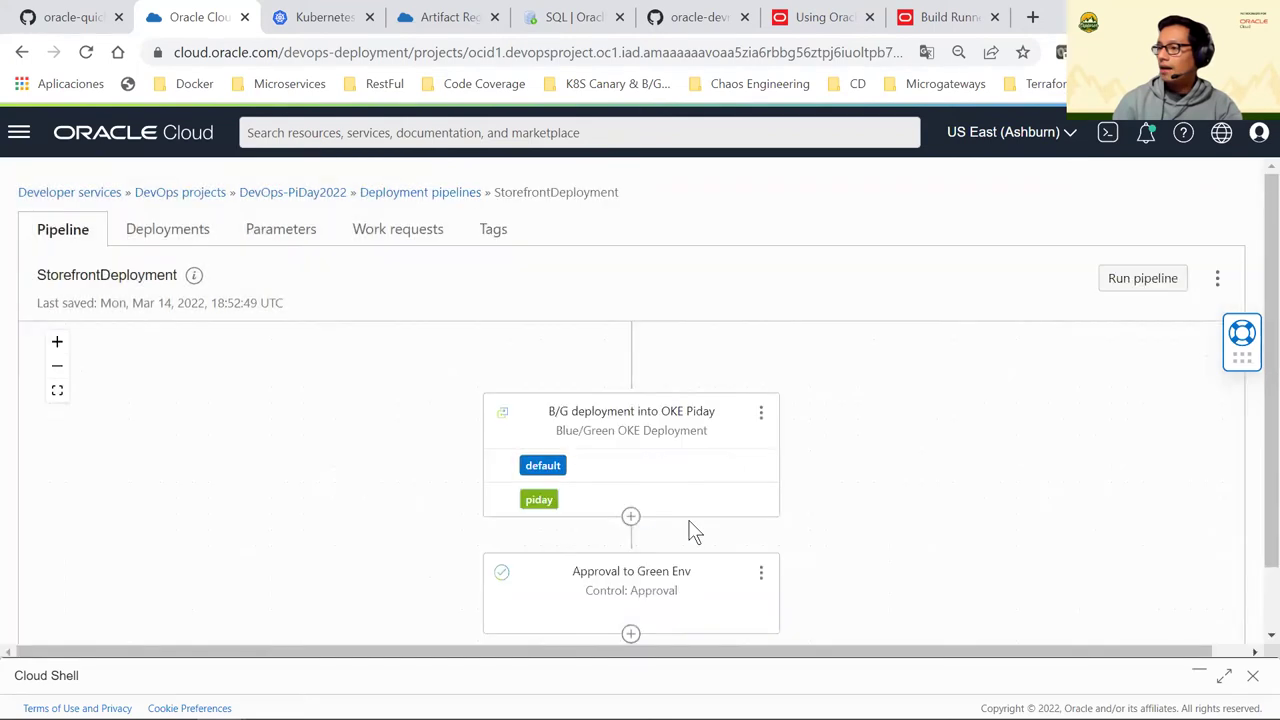
pyautogui.scroll(-3, 695, 530)
pyautogui.scroll(2, 684, 520)
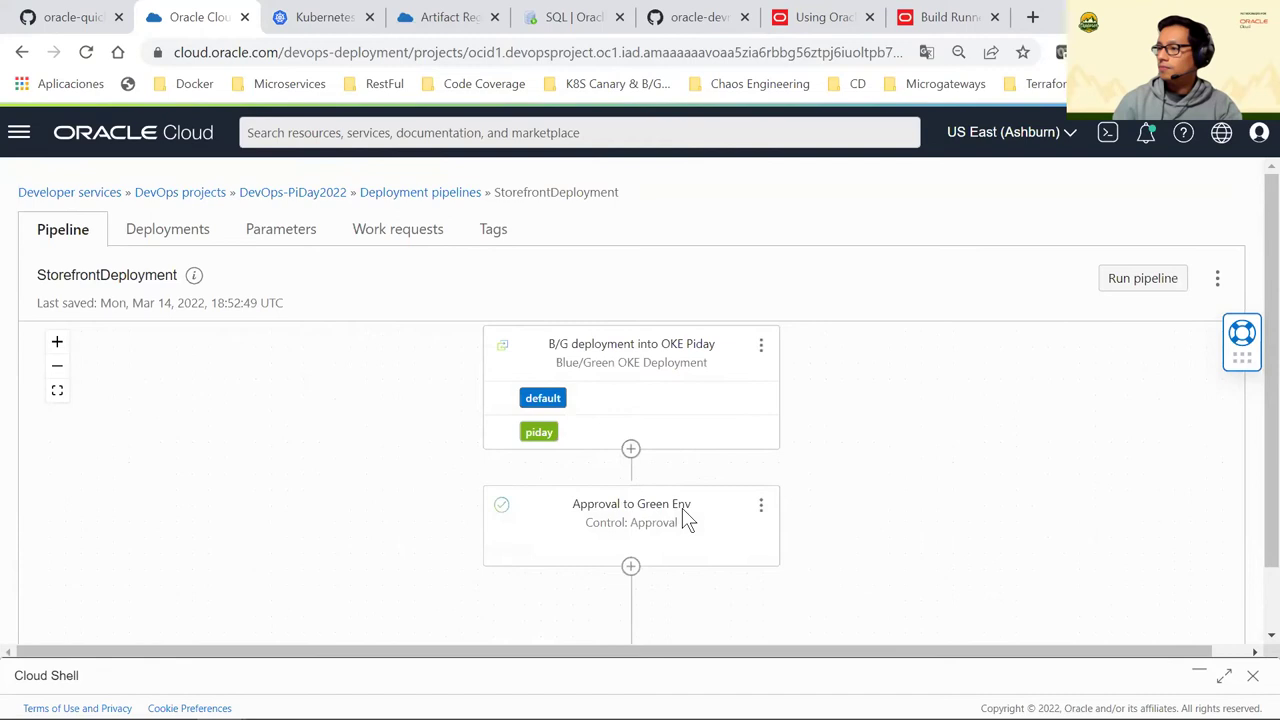
pyautogui.scroll(2, 706, 471)
# Add a Blue/Green Strategy stage with deployment type OKE, named 'B/G deploy'
pyautogui.click(632, 346)
pyautogui.click(512, 412)
pyautogui.click(72, 637)
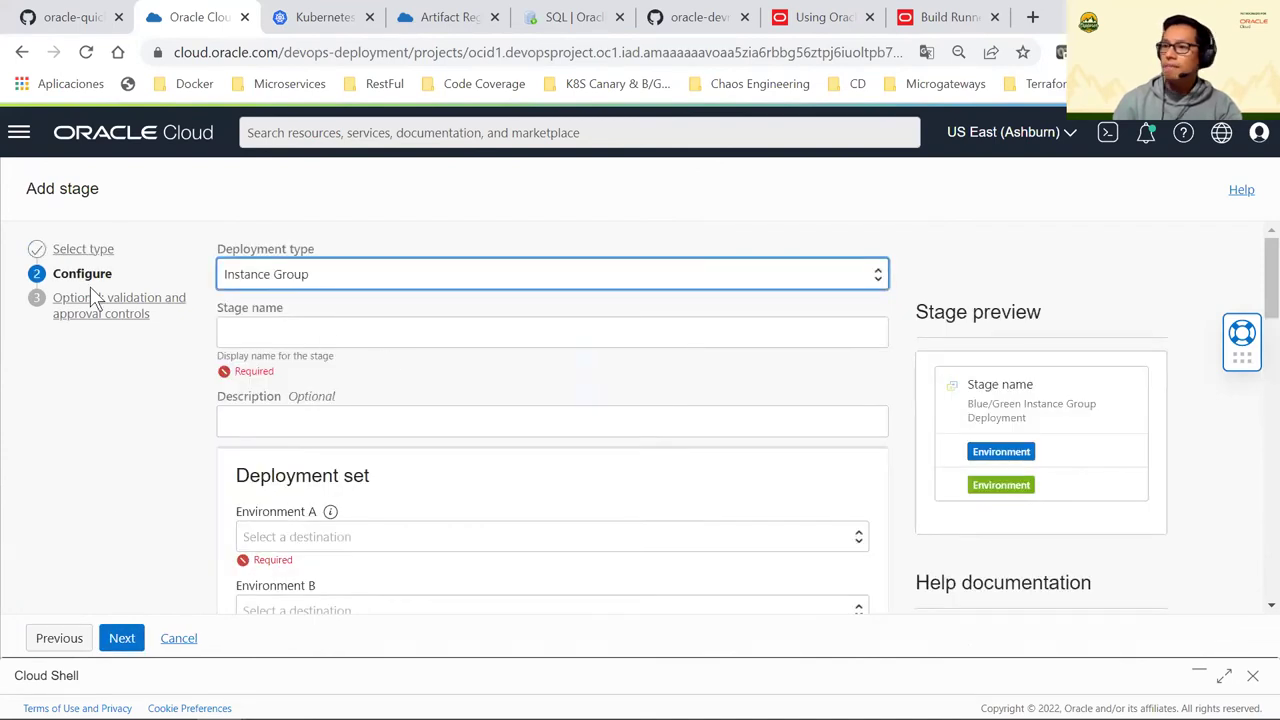
pyautogui.click(320, 286)
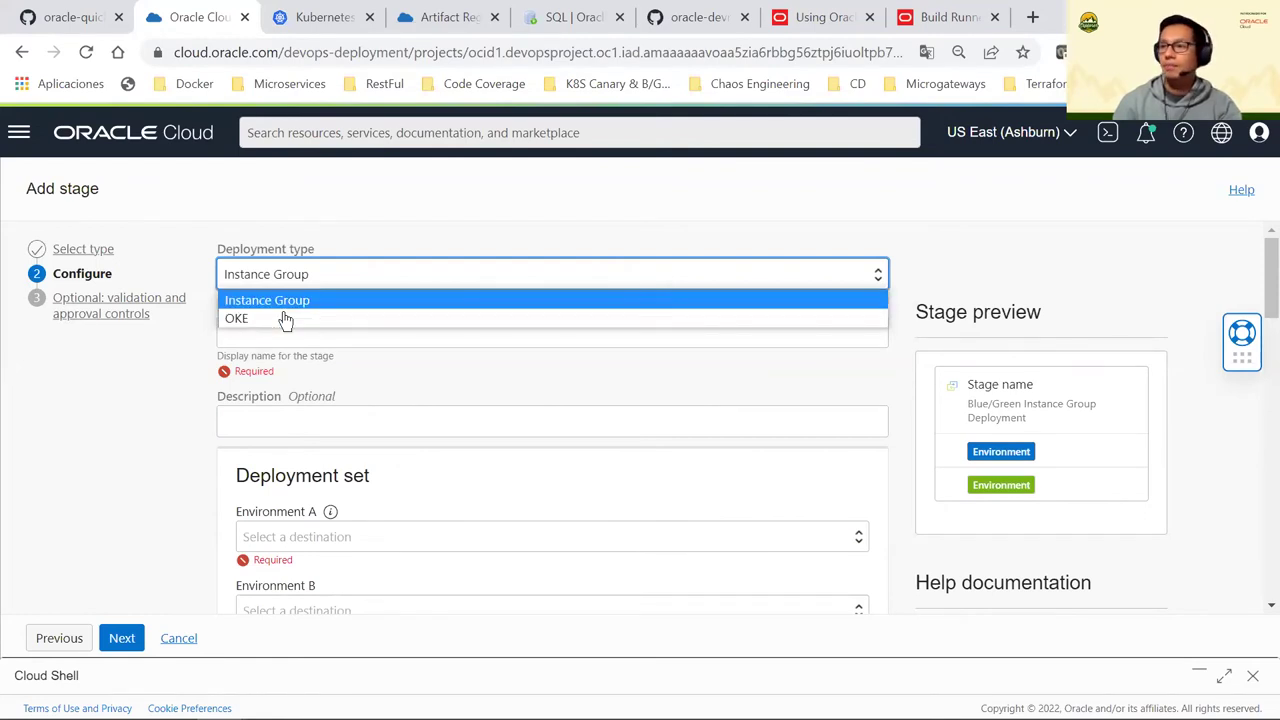
pyautogui.click(287, 318)
pyautogui.click(303, 336)
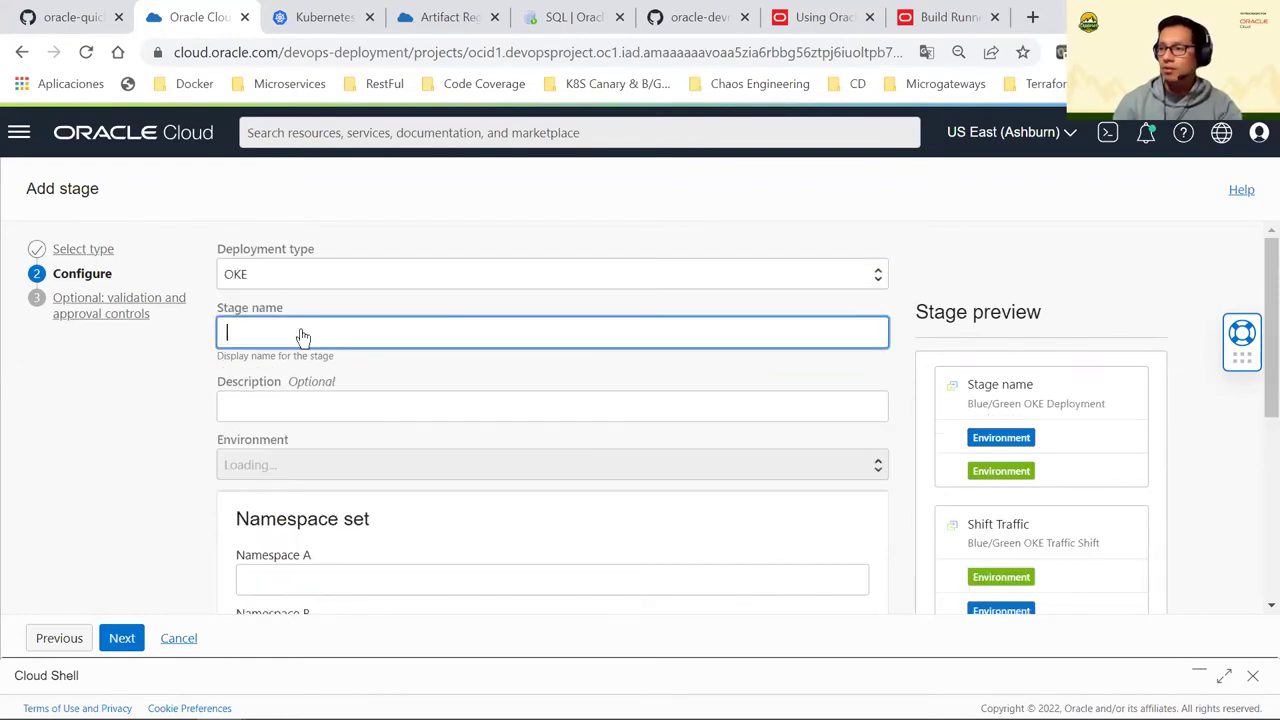
pyautogui.write('B/')
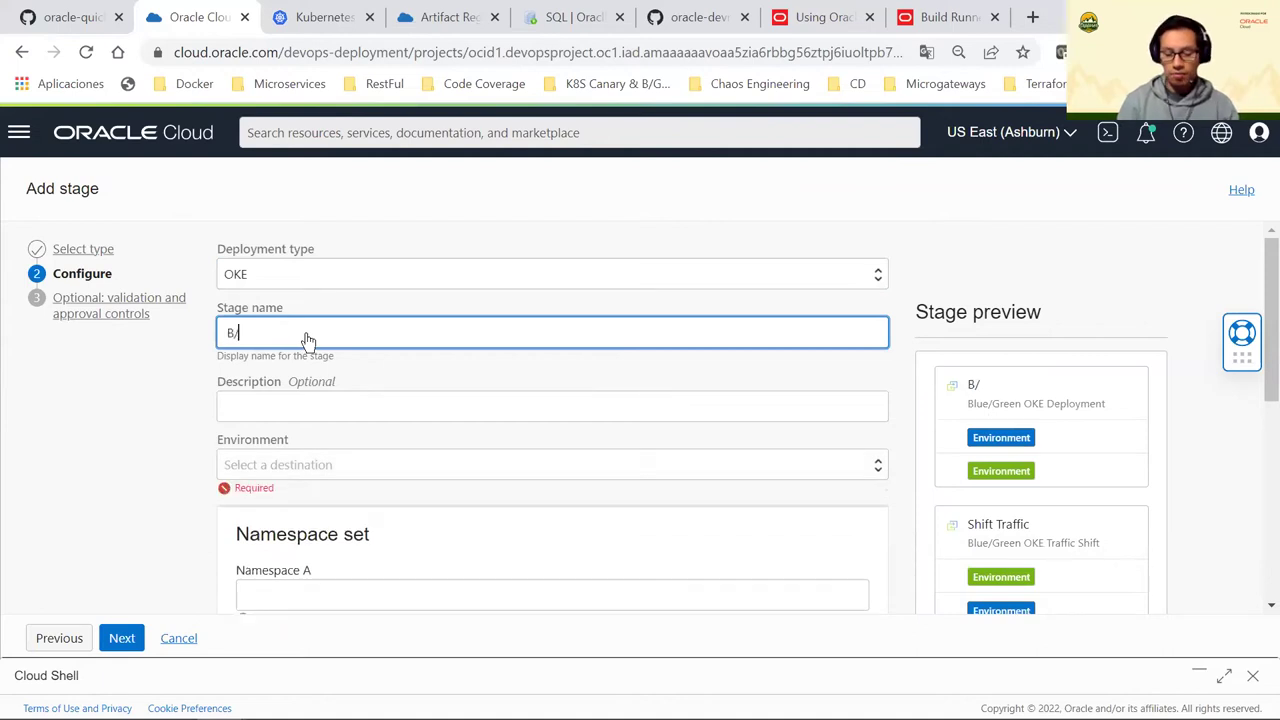
pyautogui.write('G deploy')
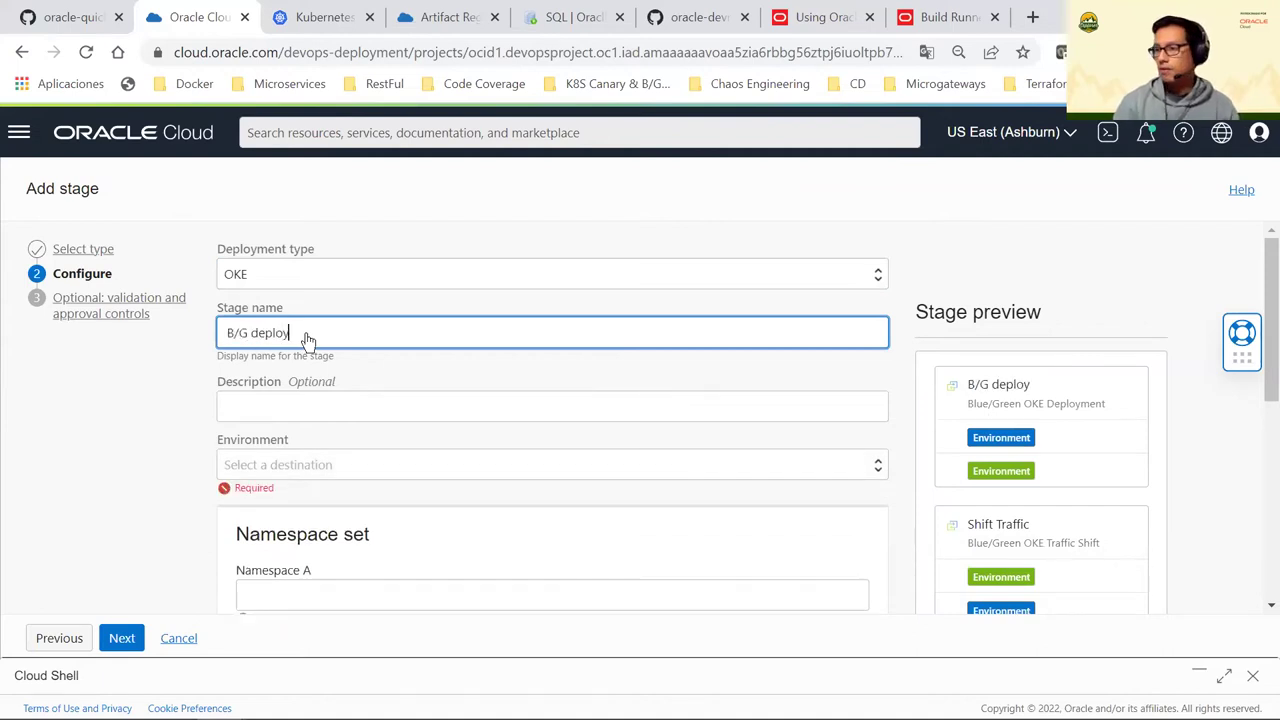
# Target the Oke-piday2022 environment and begin filling in Namespace A and Namespace B
pyautogui.scroll(-1, 295, 400)
pyautogui.click(297, 370)
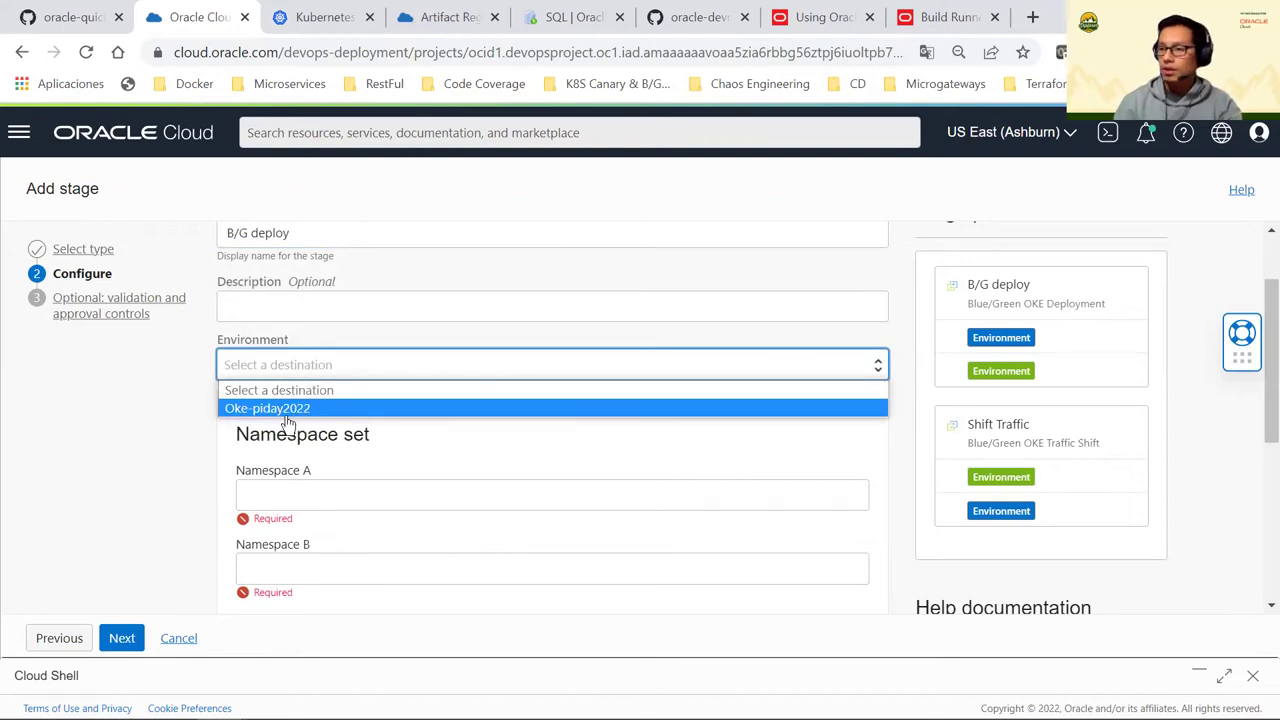
pyautogui.click(284, 411)
pyautogui.scroll(-1, 280, 449)
pyautogui.click(300, 391)
pyautogui.click(333, 462)
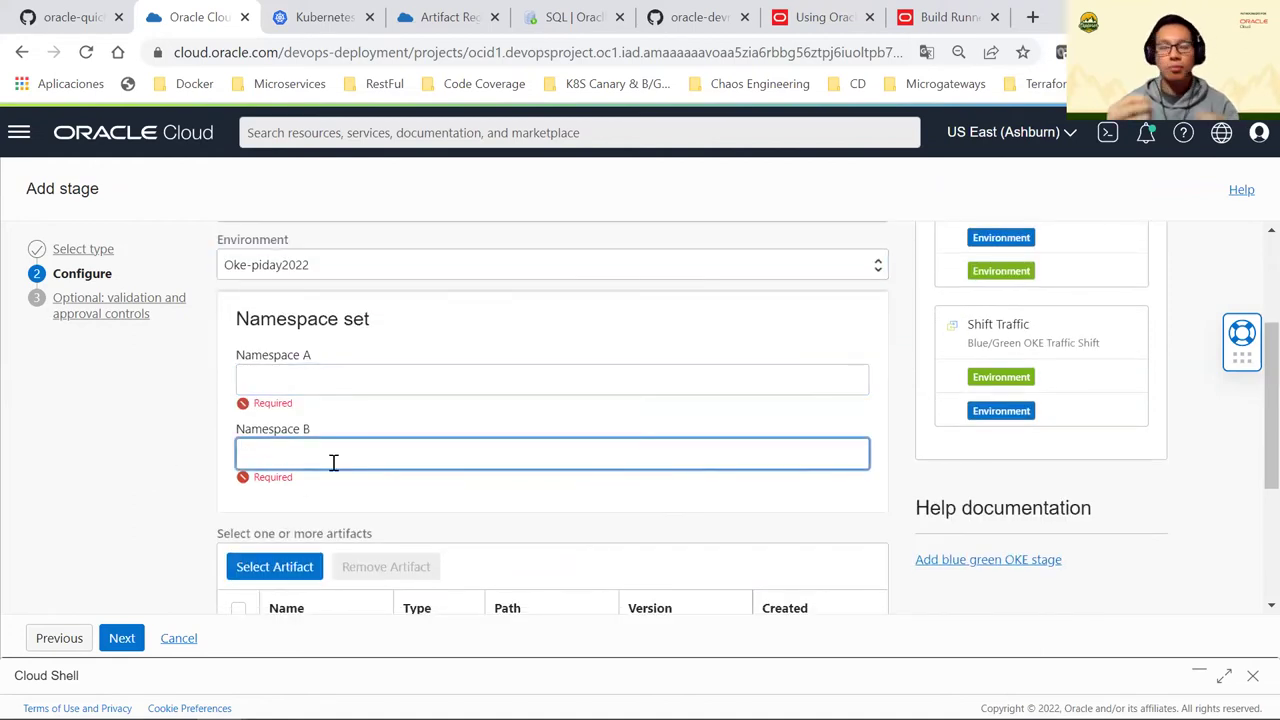
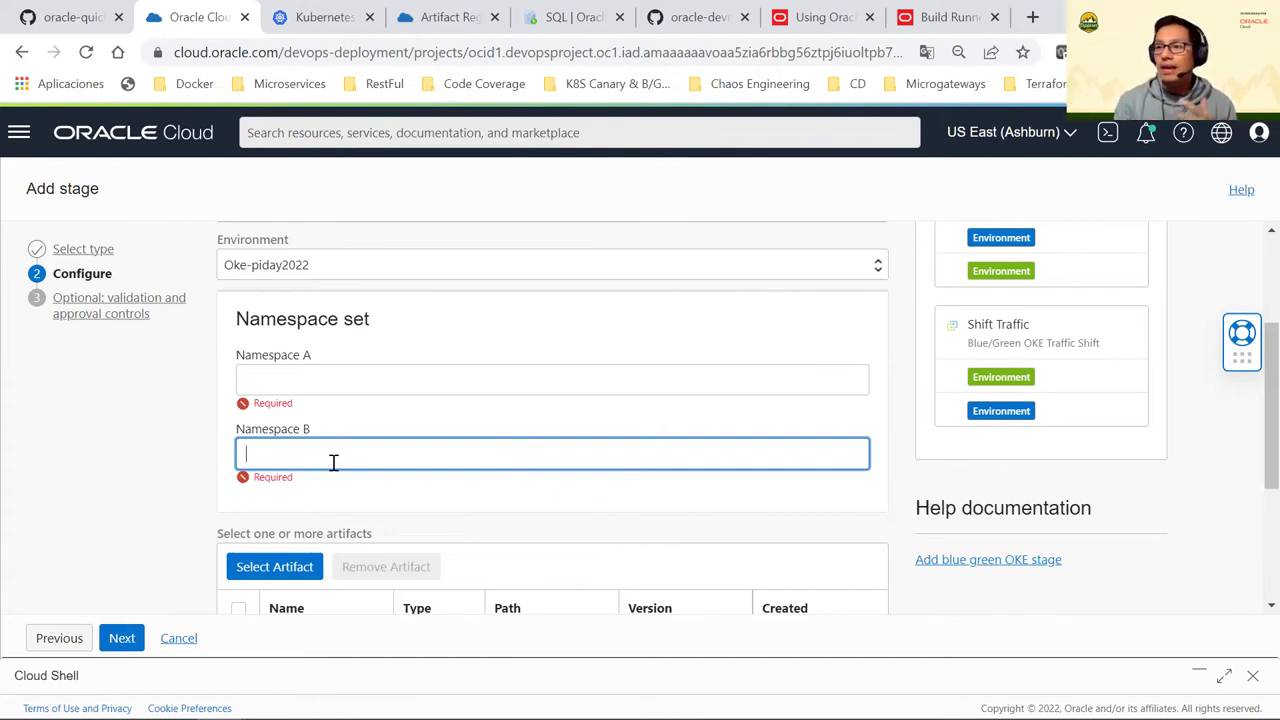
# Enter piday as Namespace A and default as Namespace B, then open the artifact picker
pyautogui.click(297, 378)
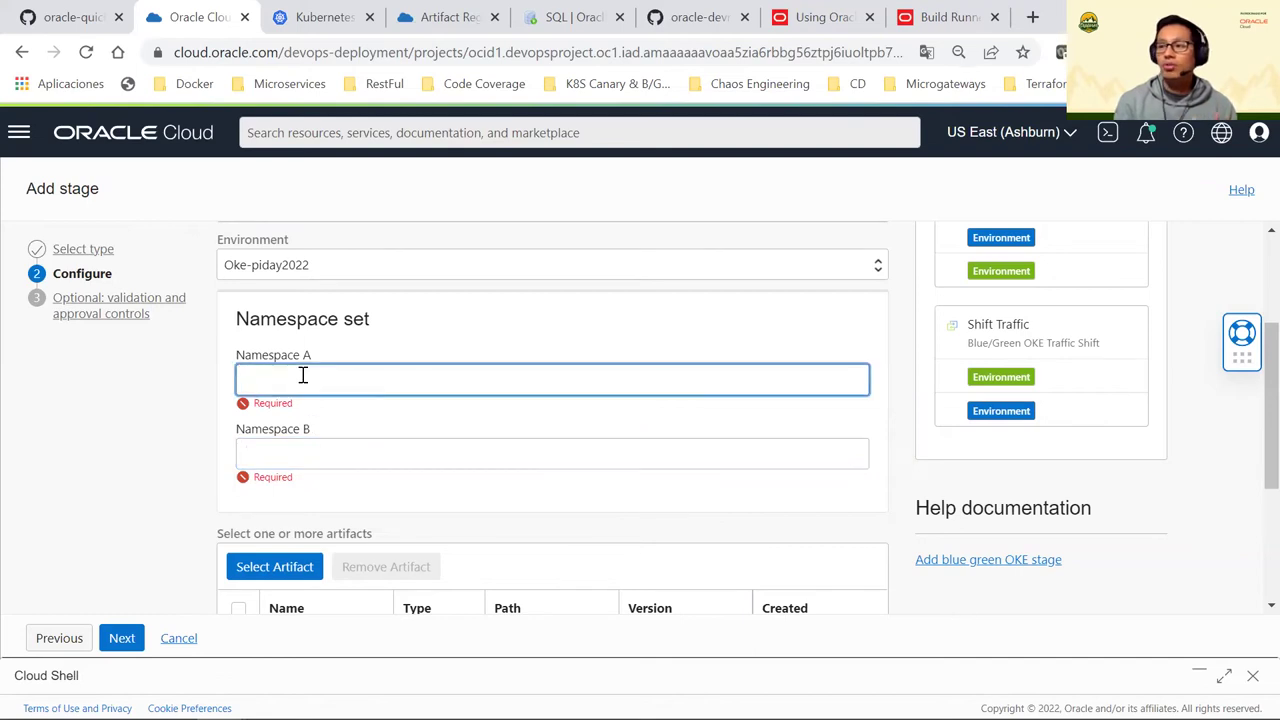
pyautogui.click(311, 431)
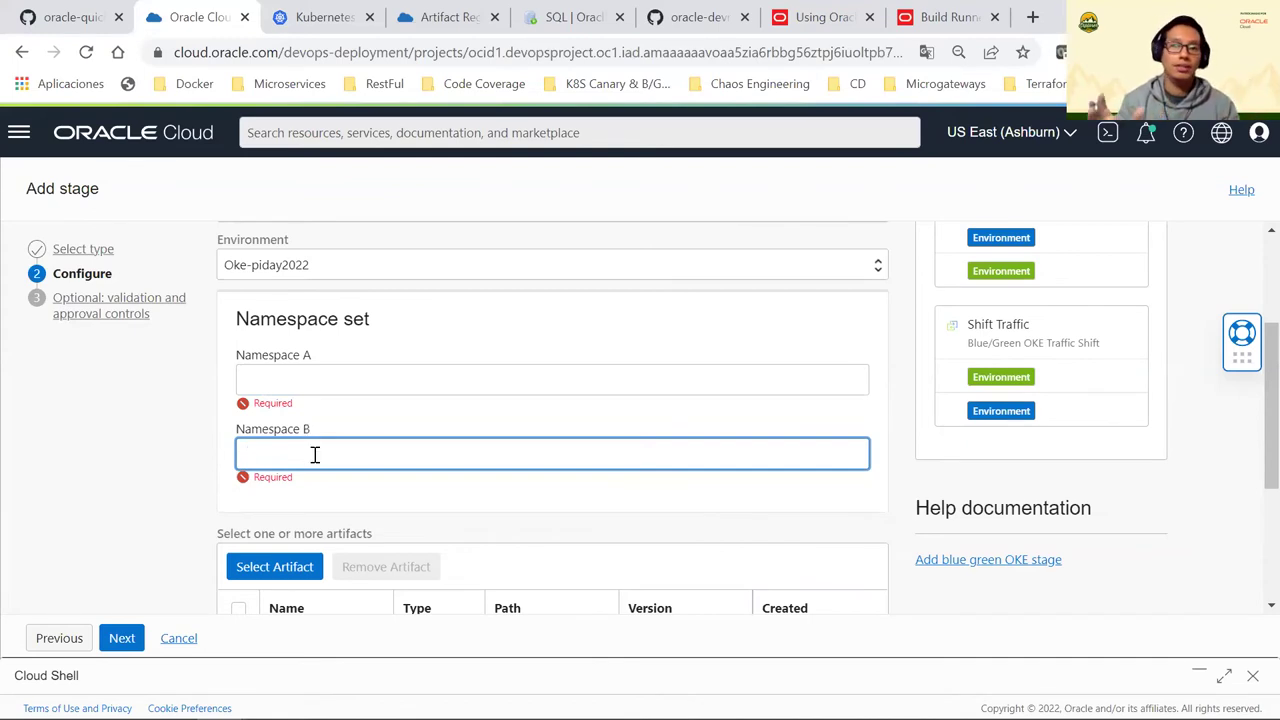
pyautogui.click(302, 388)
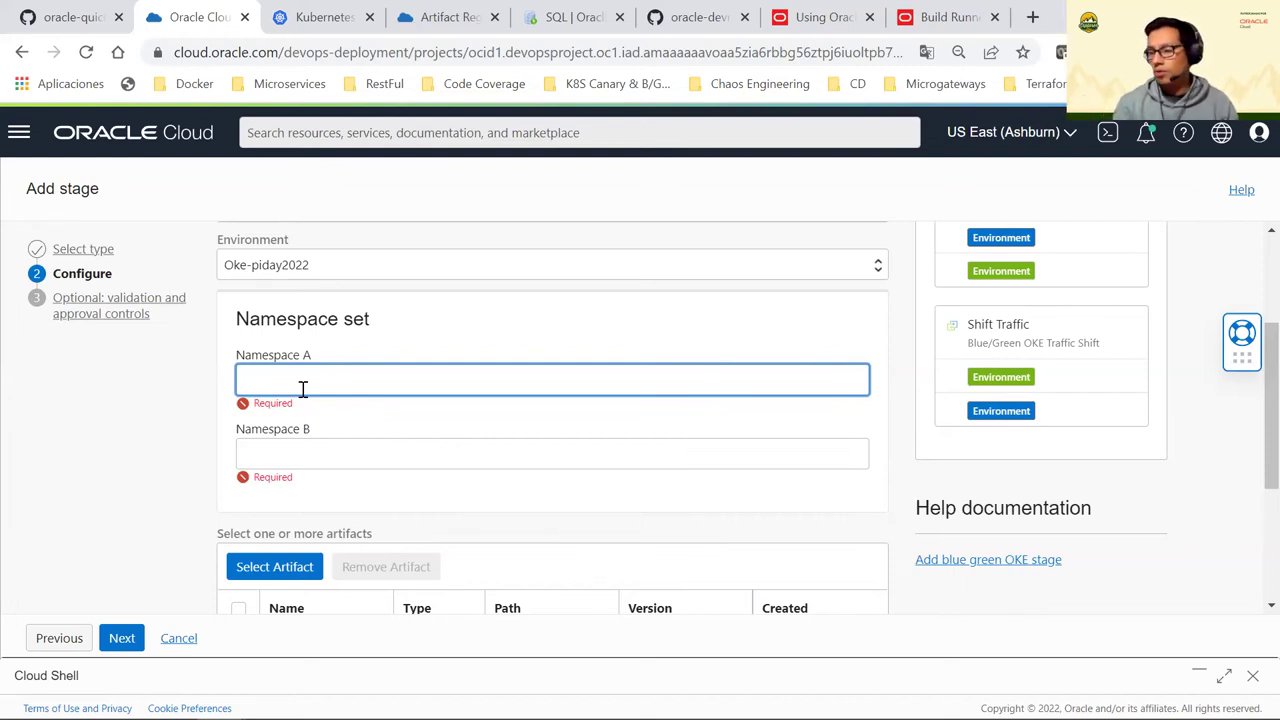
pyautogui.write('piday')
pyautogui.press('Tab')
pyautogui.write('deafult')
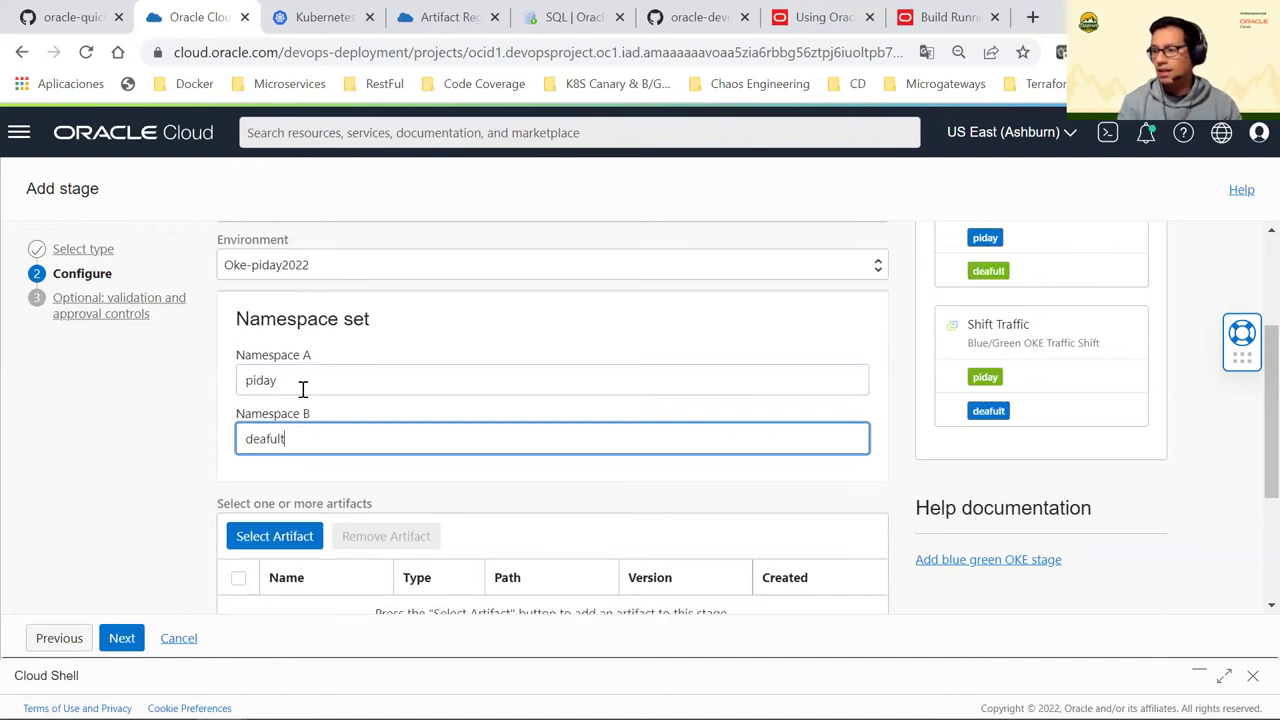
pyautogui.press('BackSpace')
pyautogui.press('BackSpace')
pyautogui.press('BackSpace')
pyautogui.press('BackSpace')
pyautogui.press('BackSpace')
pyautogui.write('fault')
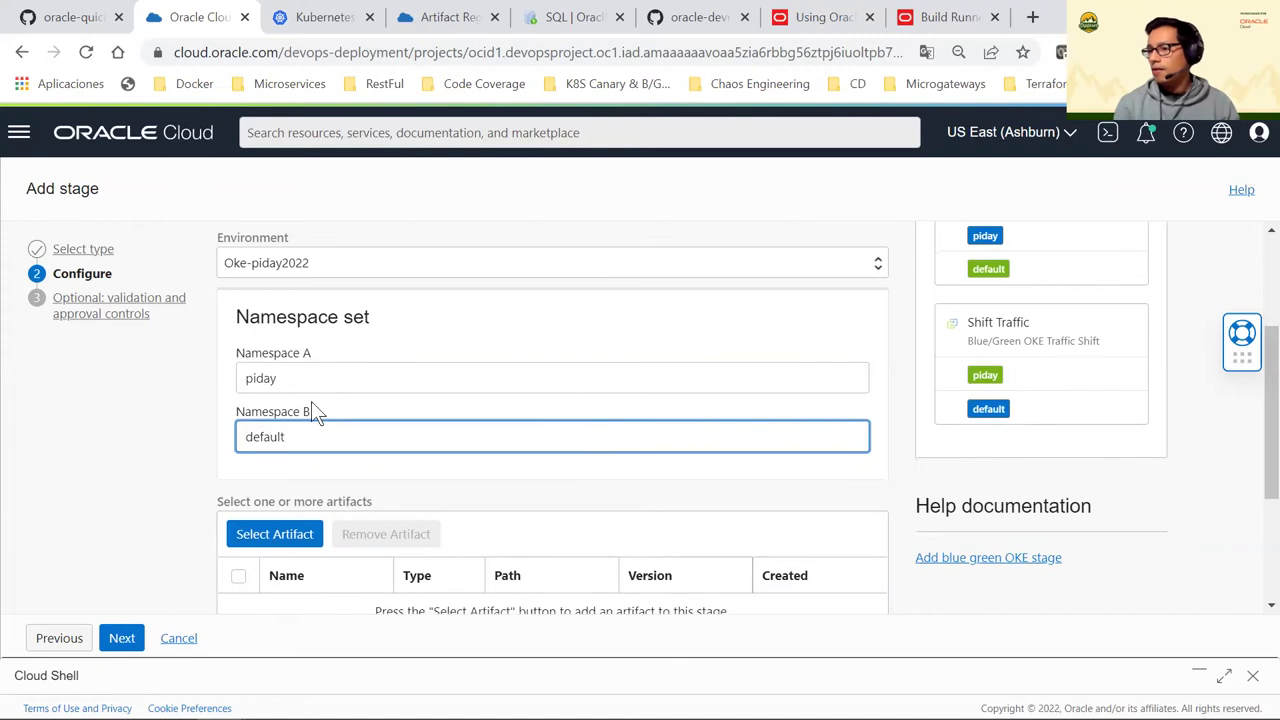
pyautogui.scroll(-3, 311, 401)
pyautogui.click(286, 320)
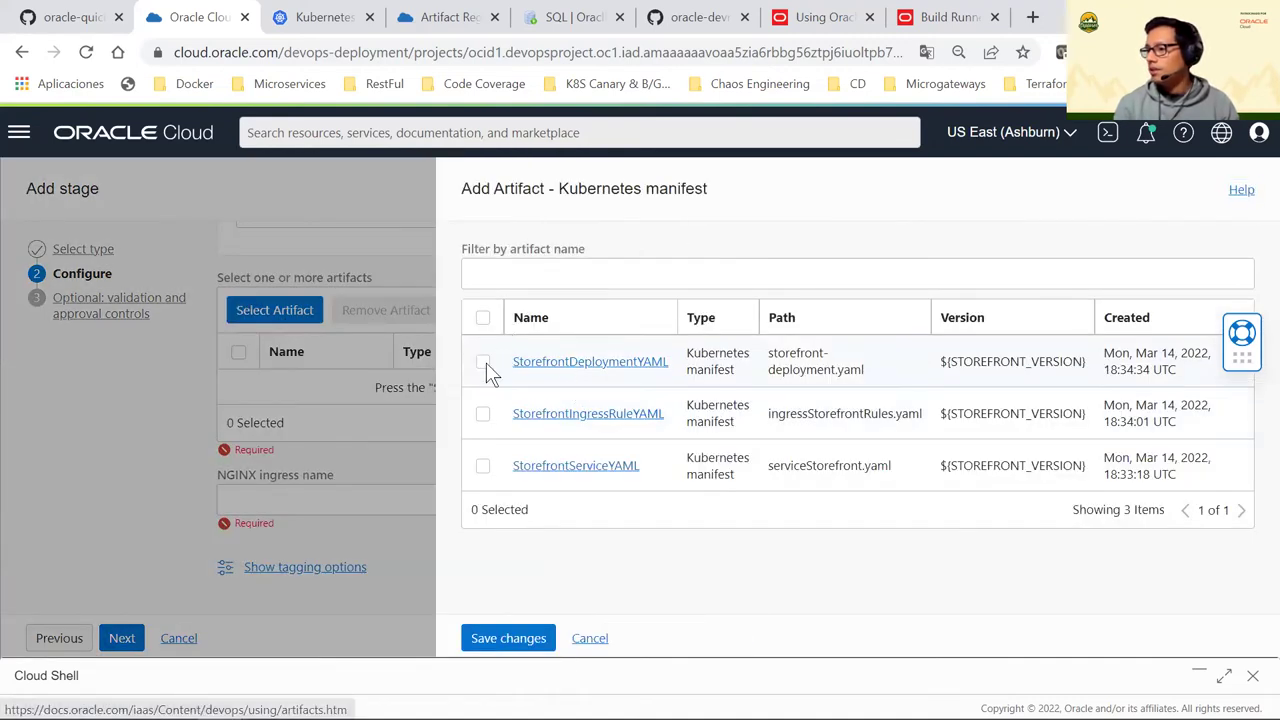
# Attach the StorefrontDeploymentYAML, StorefrontIngressRuleYAML and StorefrontServiceYAML manifests to the stage
pyautogui.click(483, 362)
pyautogui.click(483, 413)
pyautogui.click(483, 465)
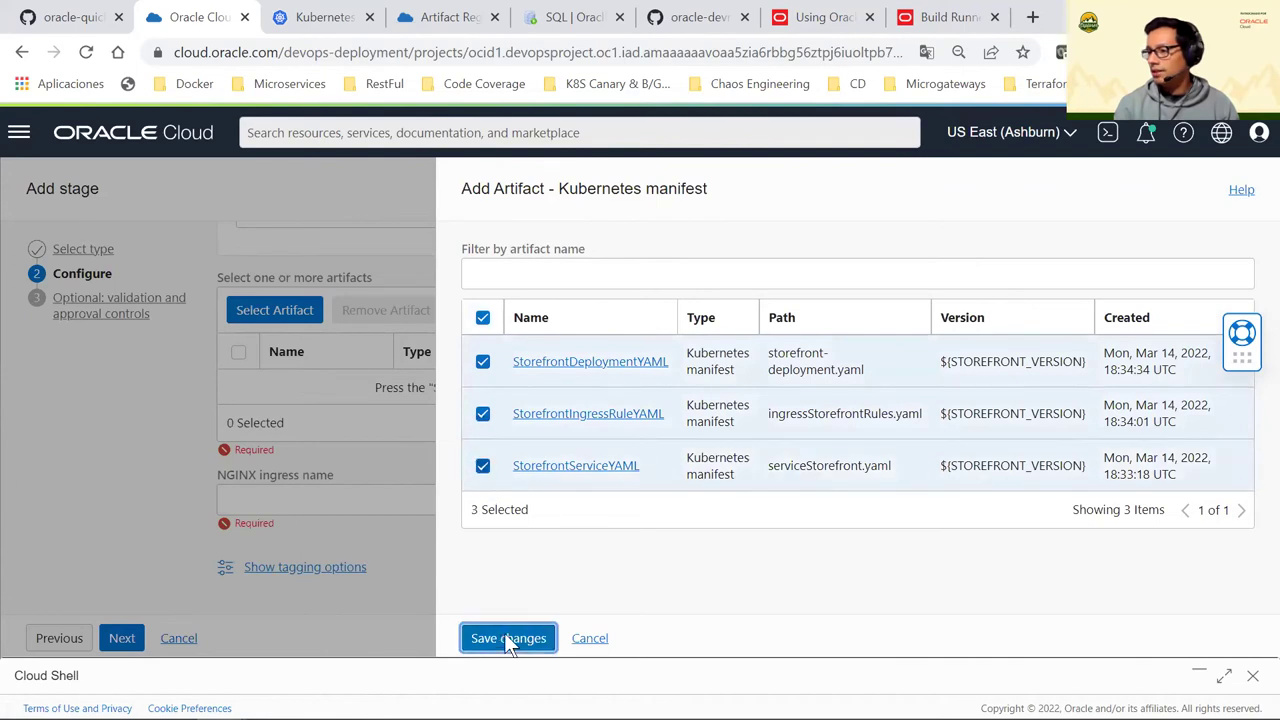
pyautogui.click(506, 638)
pyautogui.scroll(-2, 391, 463)
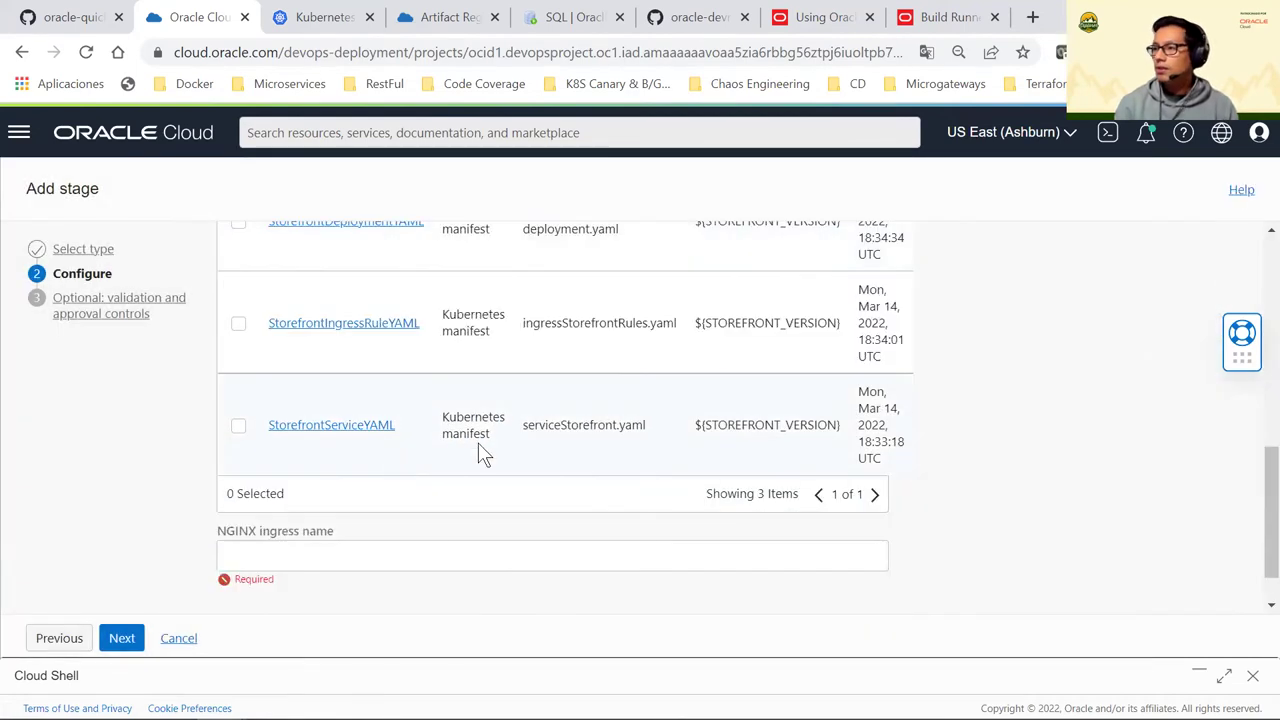
pyautogui.scroll(3, 478, 445)
pyautogui.scroll(-1, 735, 510)
pyautogui.moveTo(712, 421); pyautogui.dragTo(826, 420)
pyautogui.scroll(-3, 634, 397)
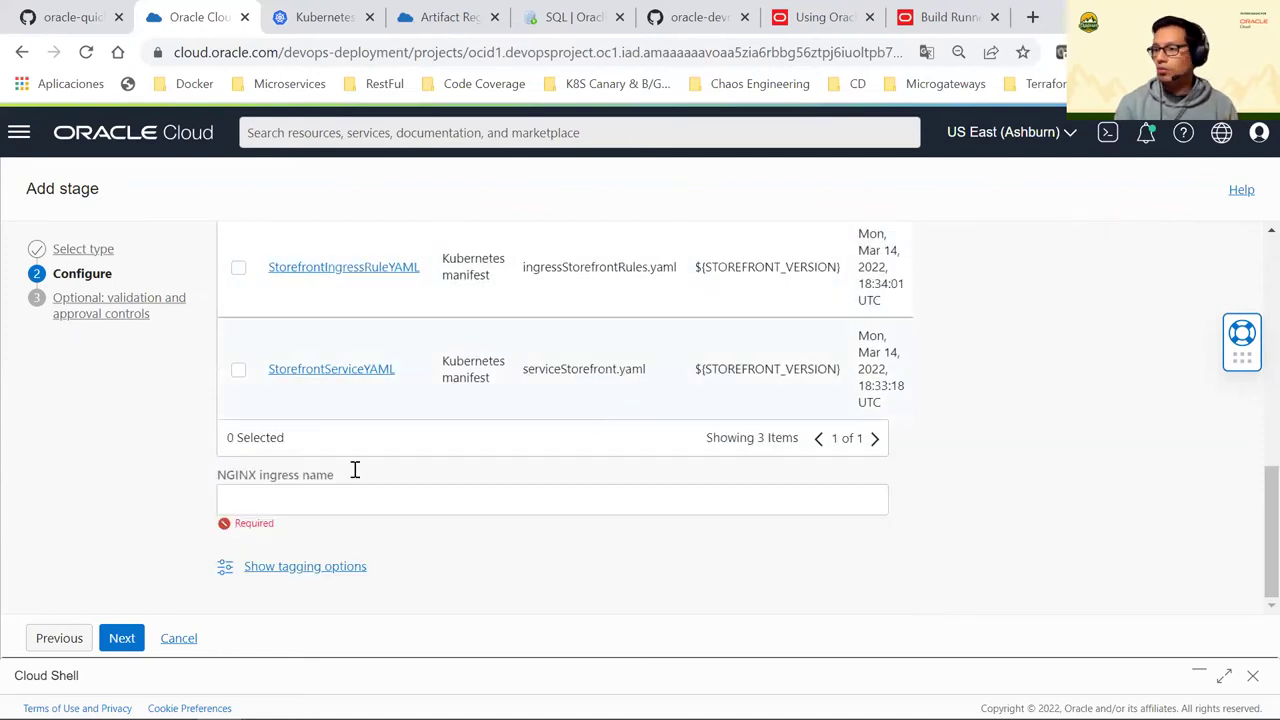
# Name the NGINX ingress storefront-nginx and continue to the next wizard step
pyautogui.click(289, 497)
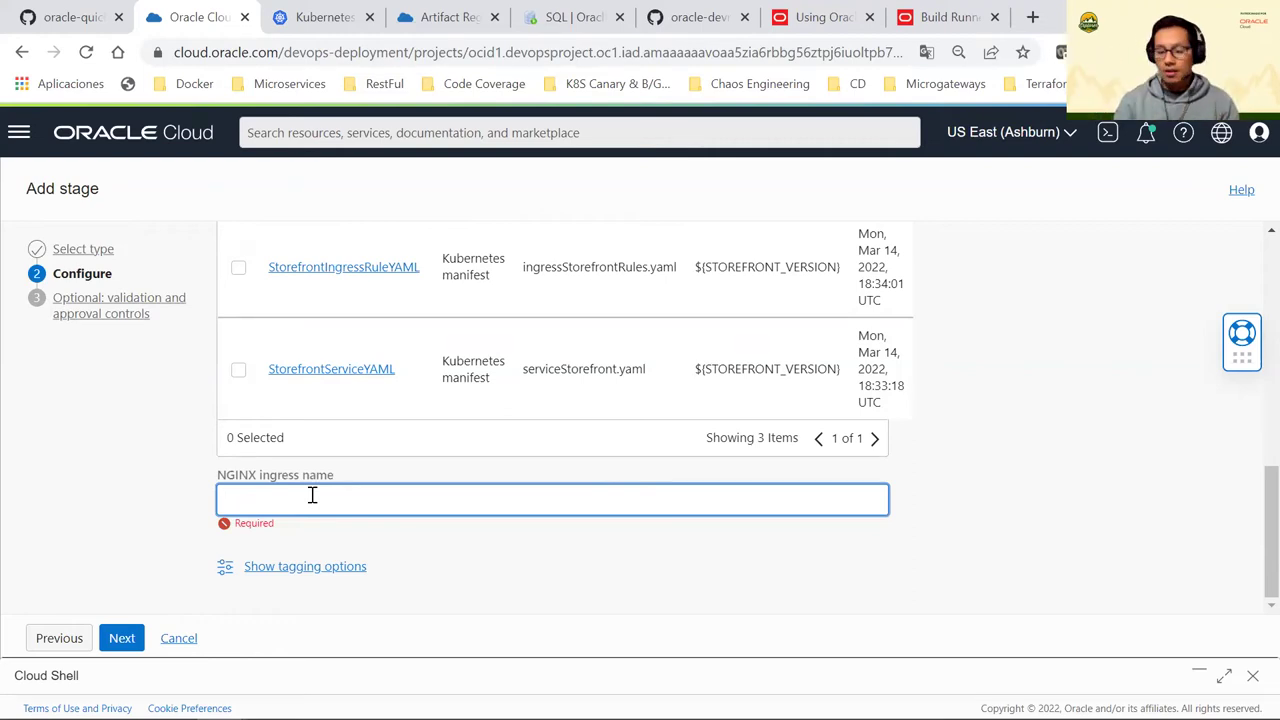
pyautogui.write('store-')
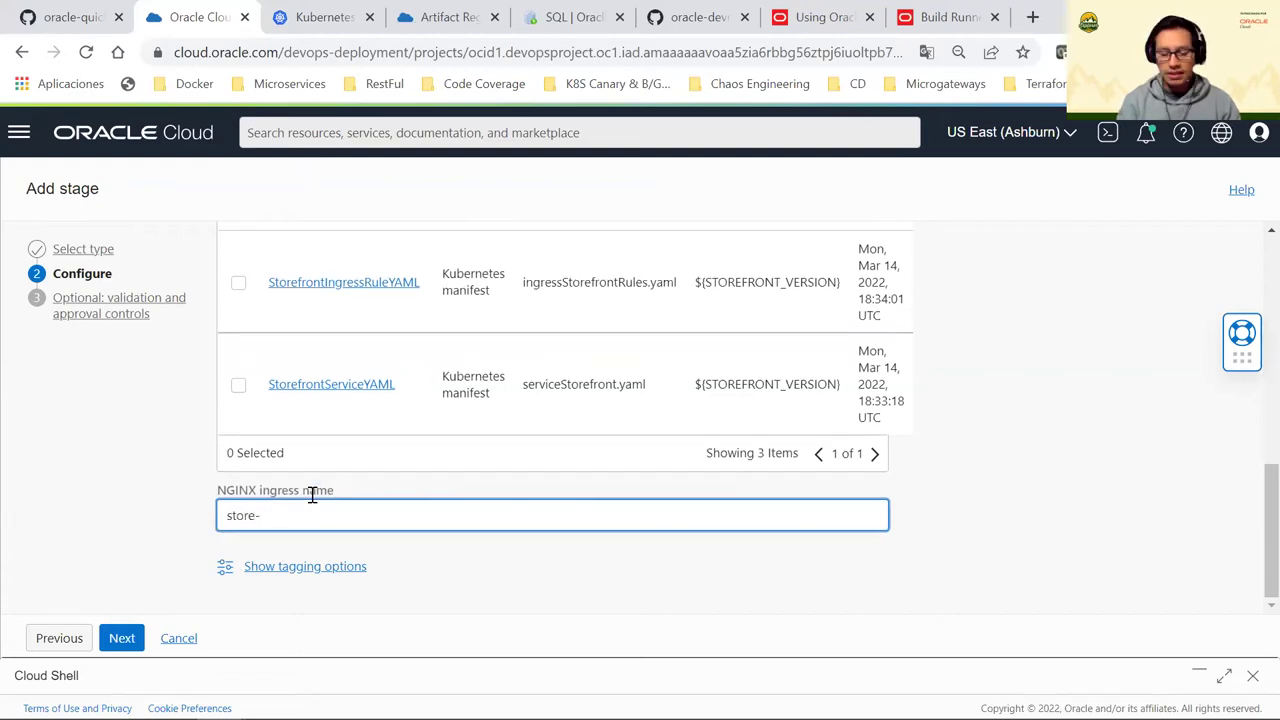
pyautogui.press('BackSpace')
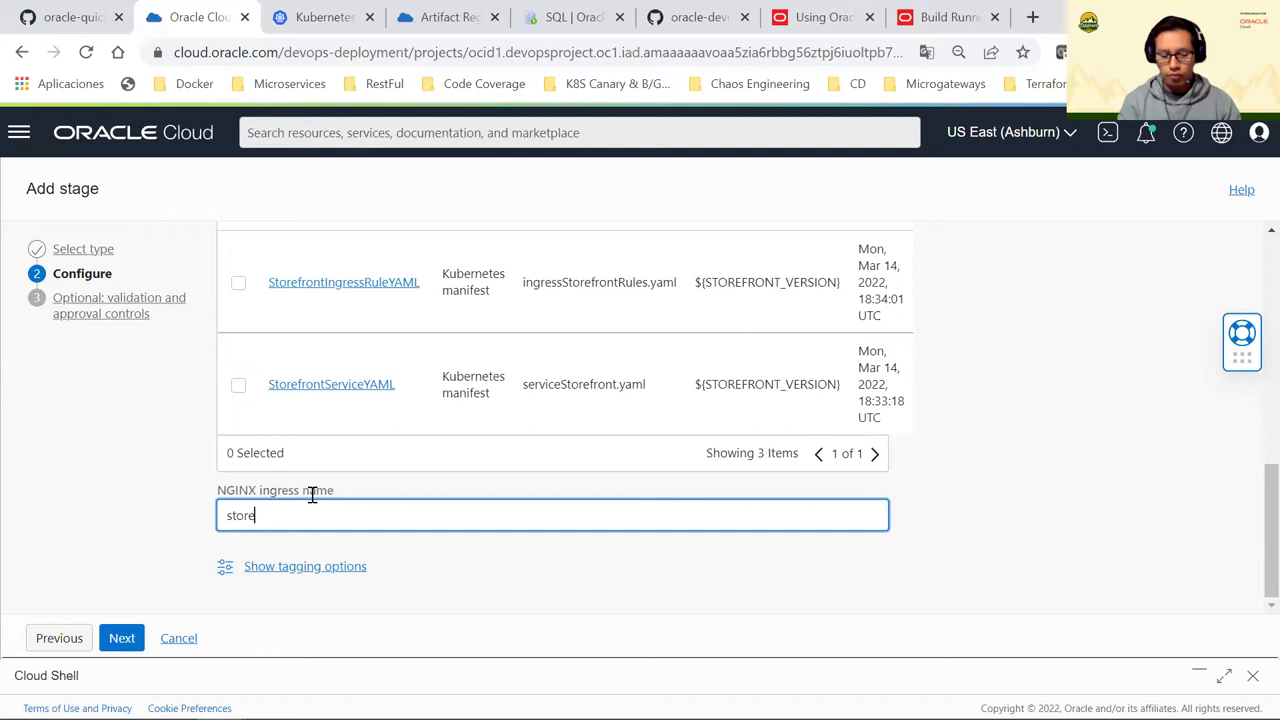
pyautogui.write('front-n')
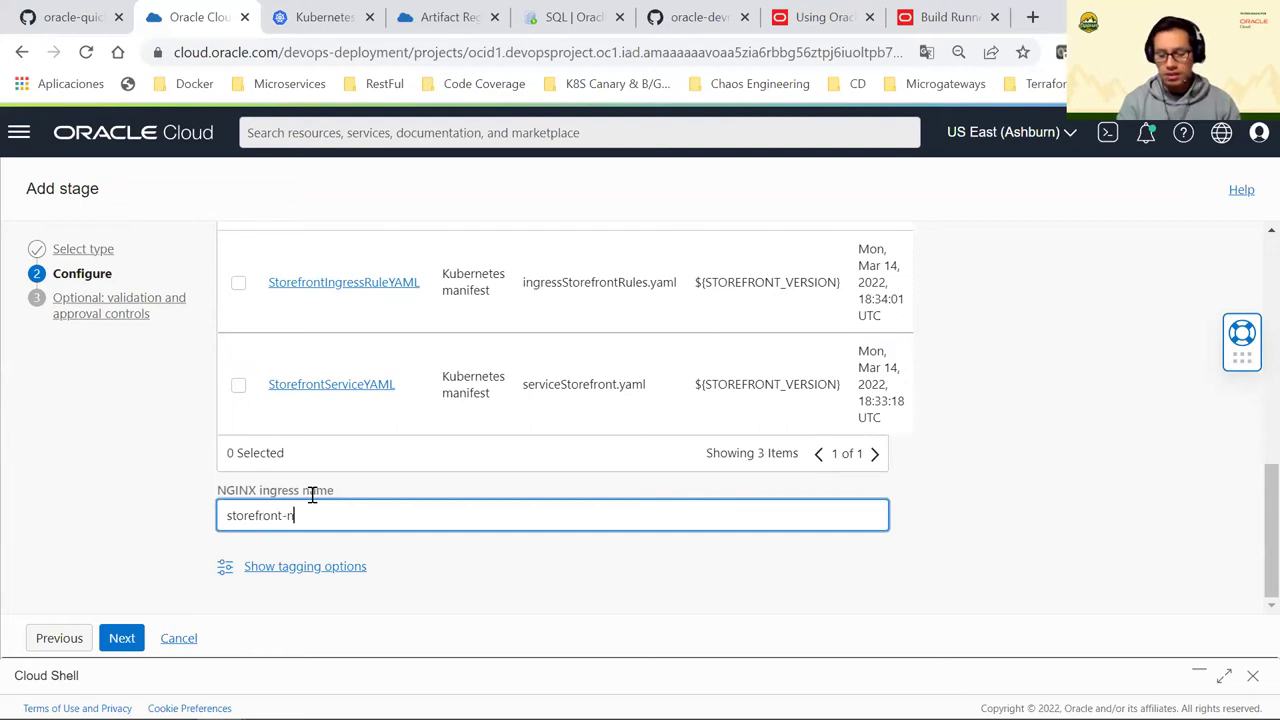
pyautogui.write('ginx')
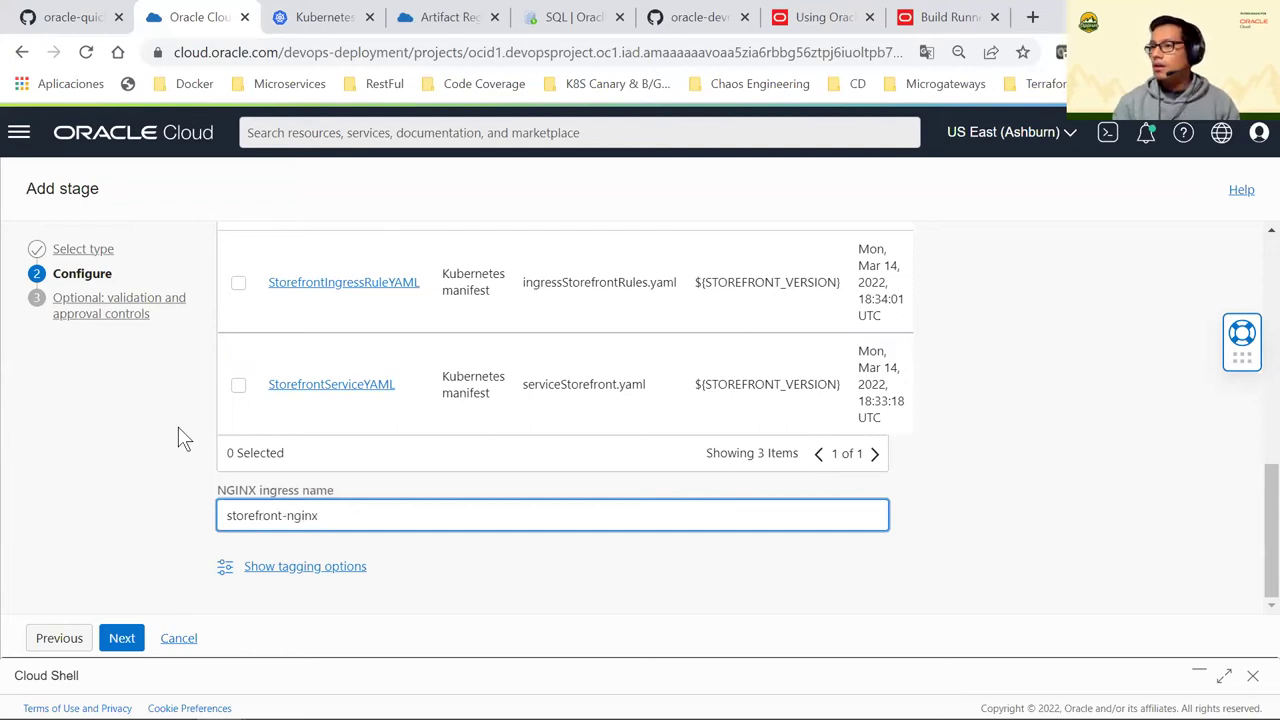
pyautogui.click(134, 634)
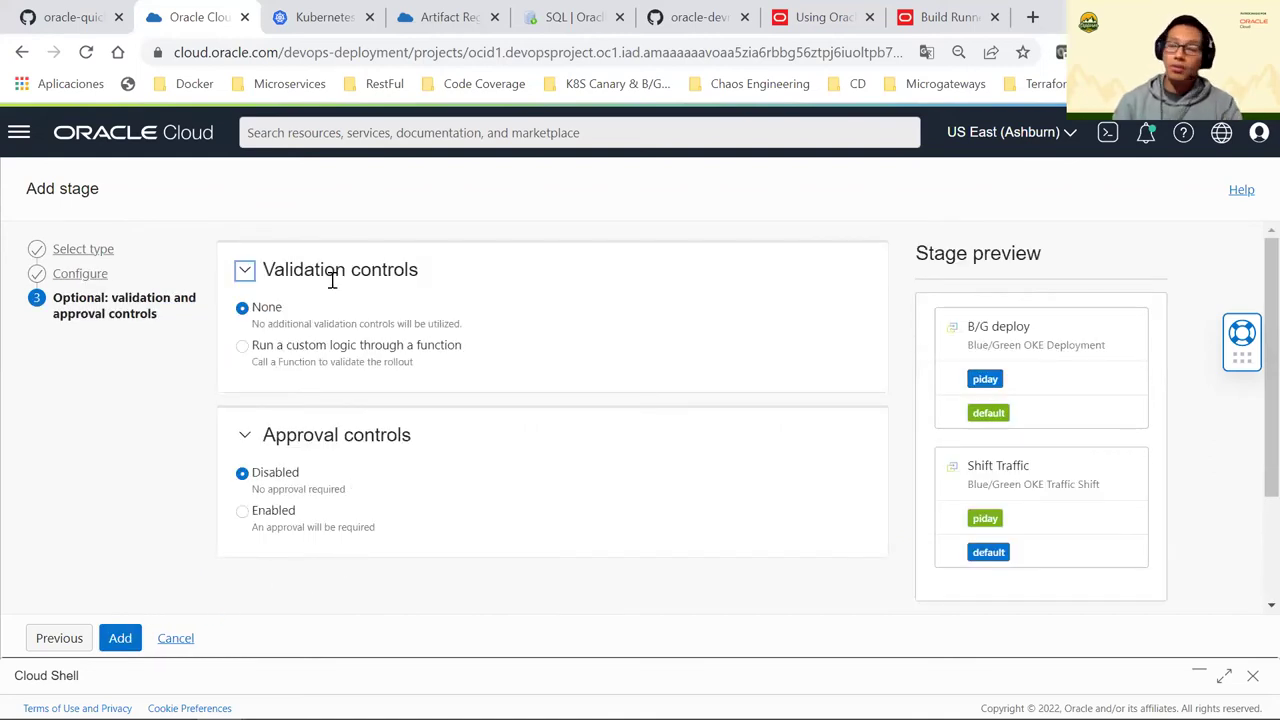
# Choose 'Run a custom logic through a function' under Validation controls
pyautogui.moveTo(306, 265); pyautogui.dragTo(391, 272)
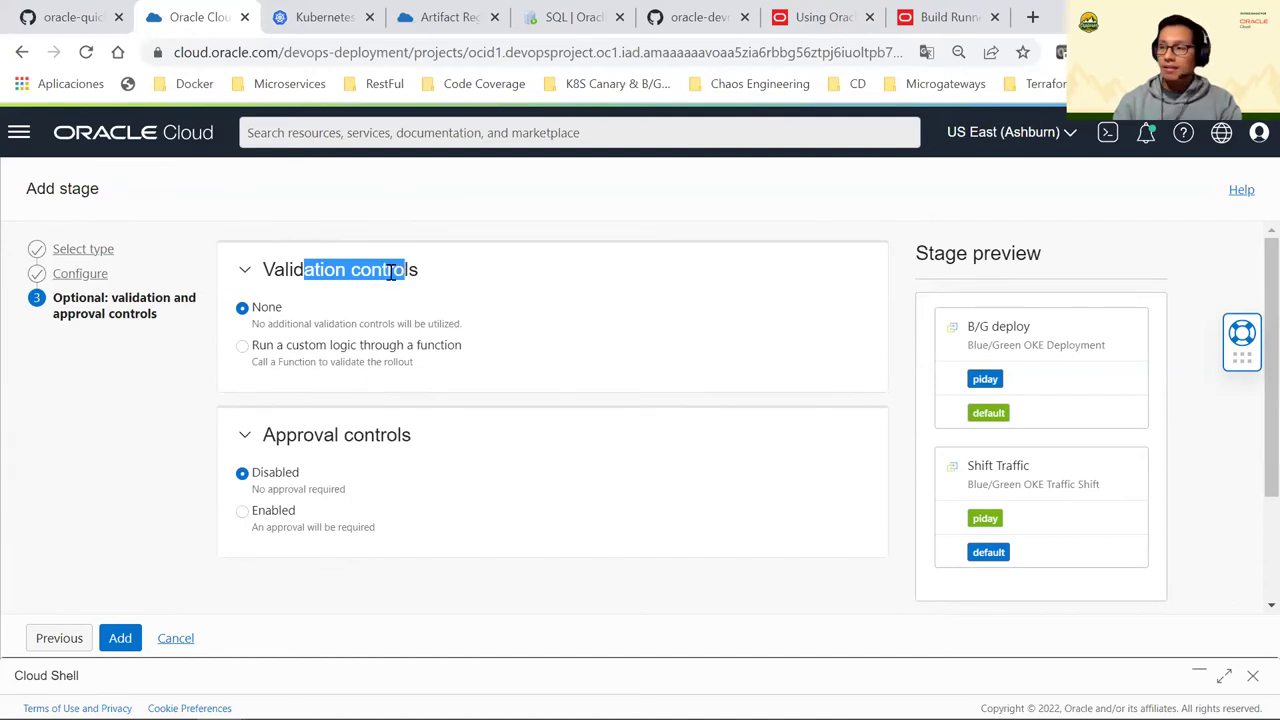
pyautogui.click(246, 352)
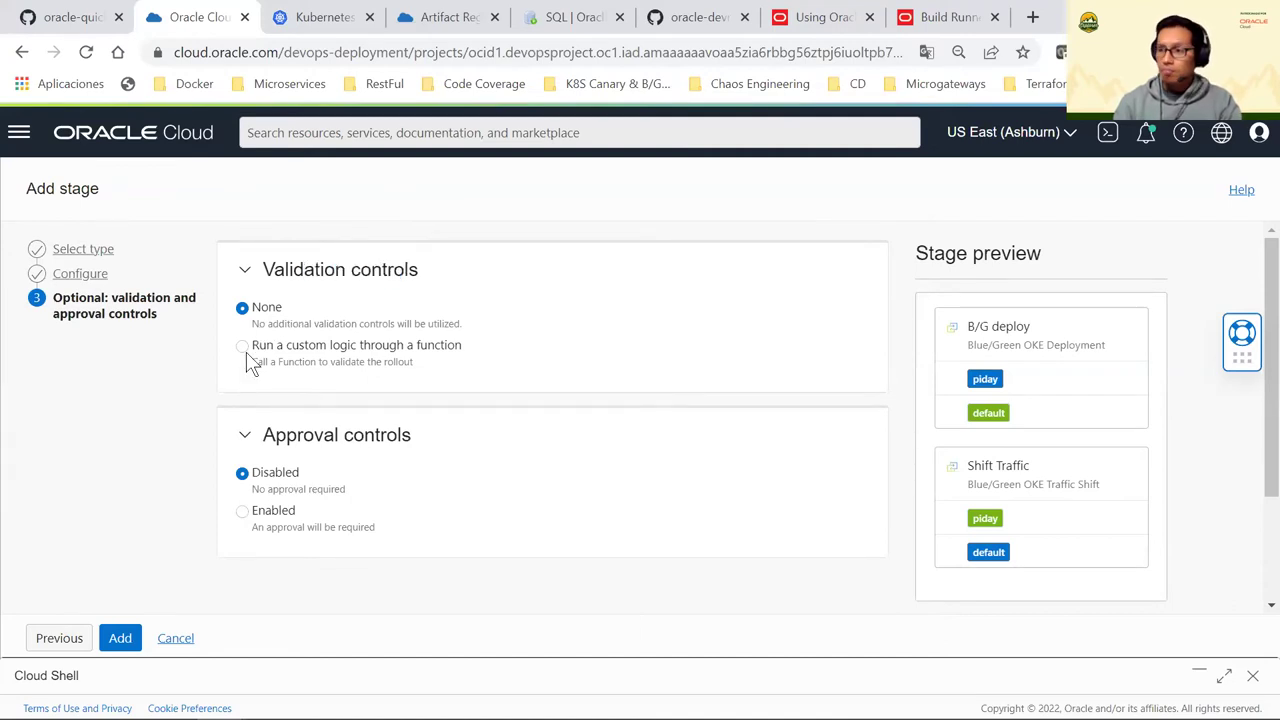
pyautogui.click(246, 352)
pyautogui.scroll(-1, 310, 360)
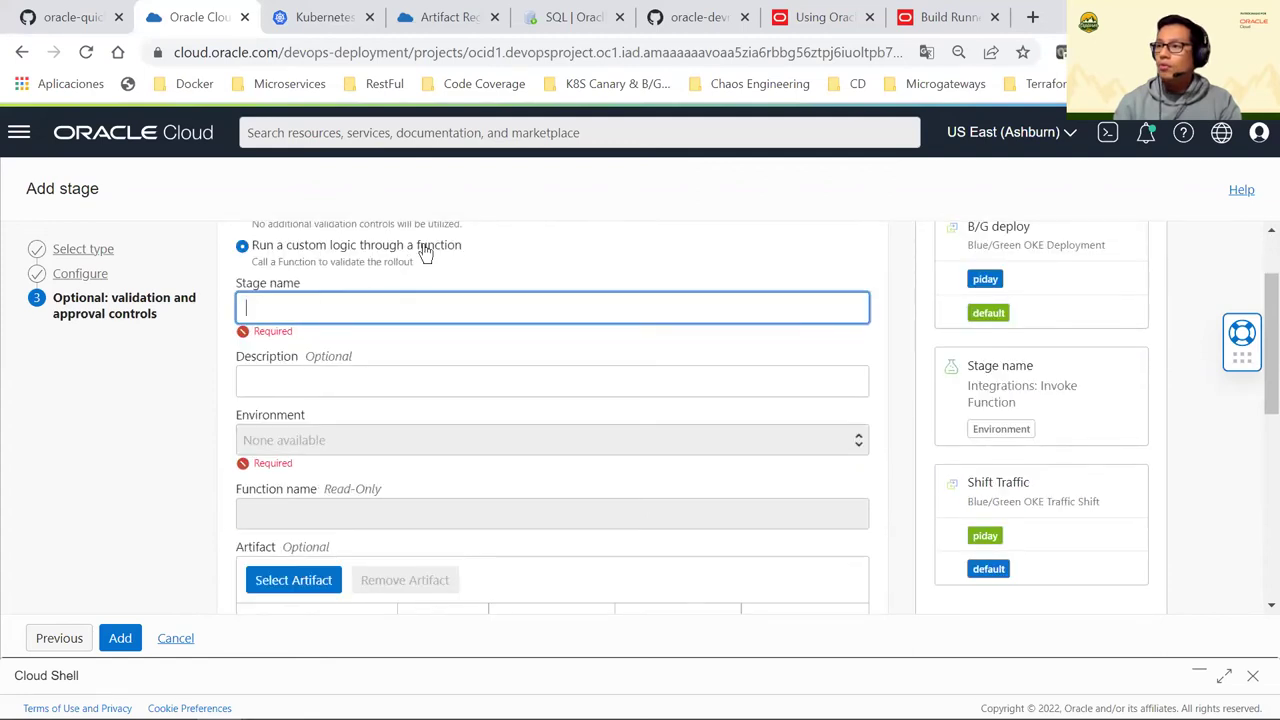
pyautogui.moveTo(418, 245); pyautogui.dragTo(462, 265)
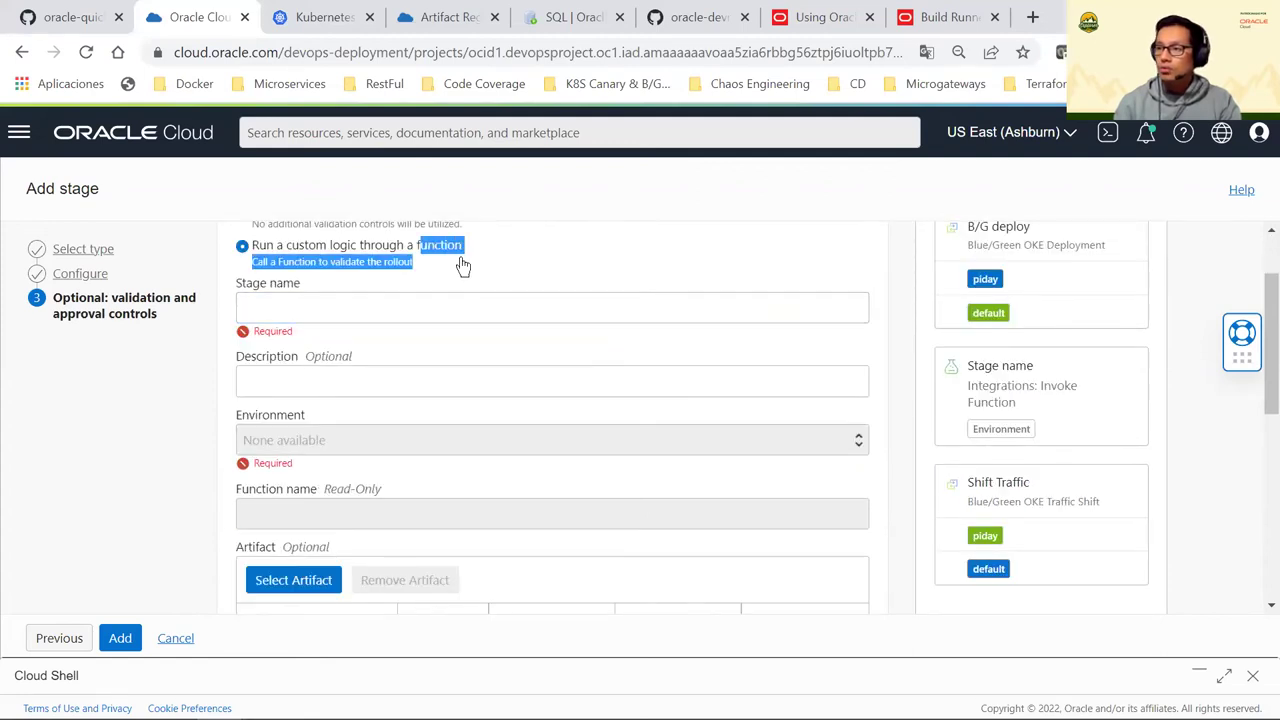
# Name the validation stage 'validation function' and review the remaining options
pyautogui.click(408, 289)
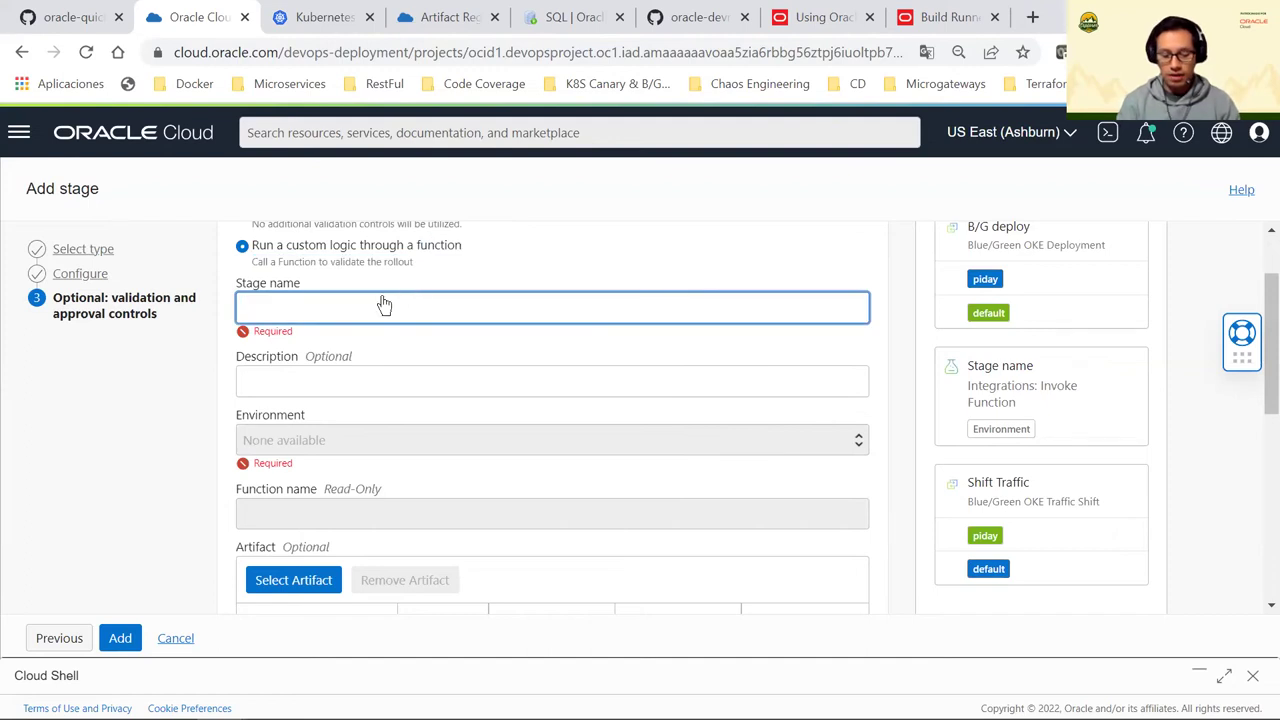
pyautogui.write('validation')
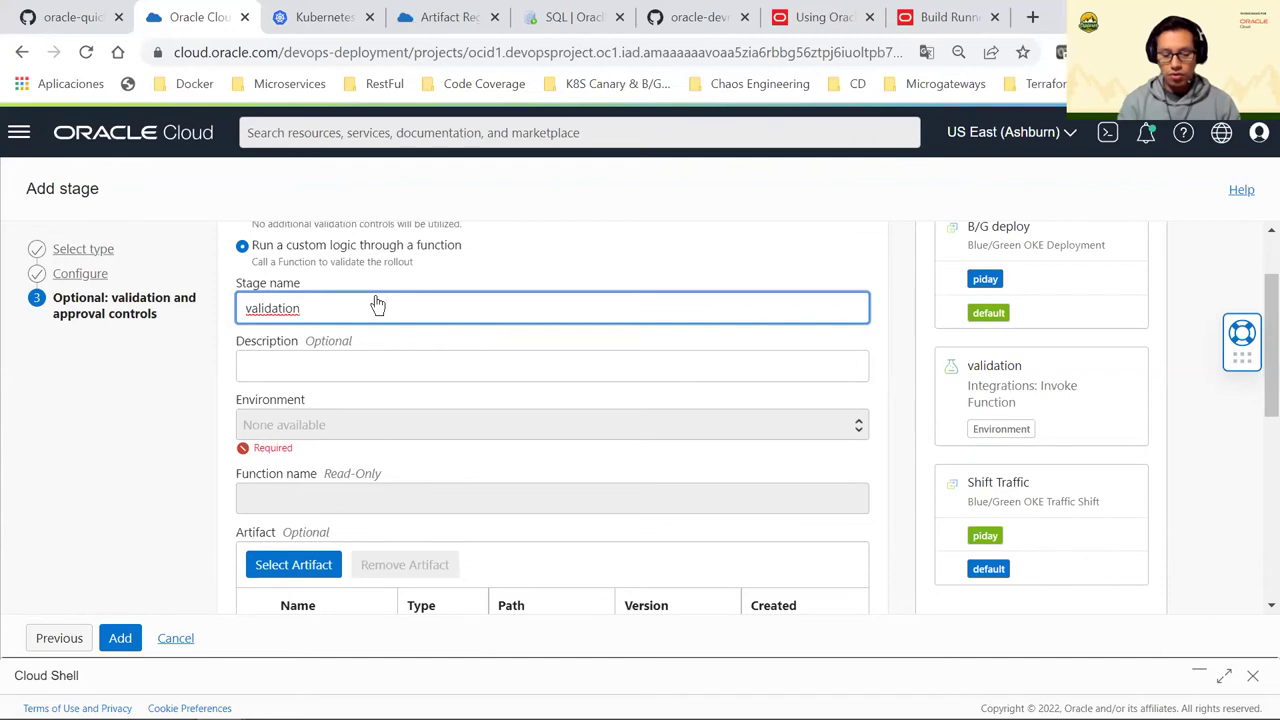
pyautogui.write('function')
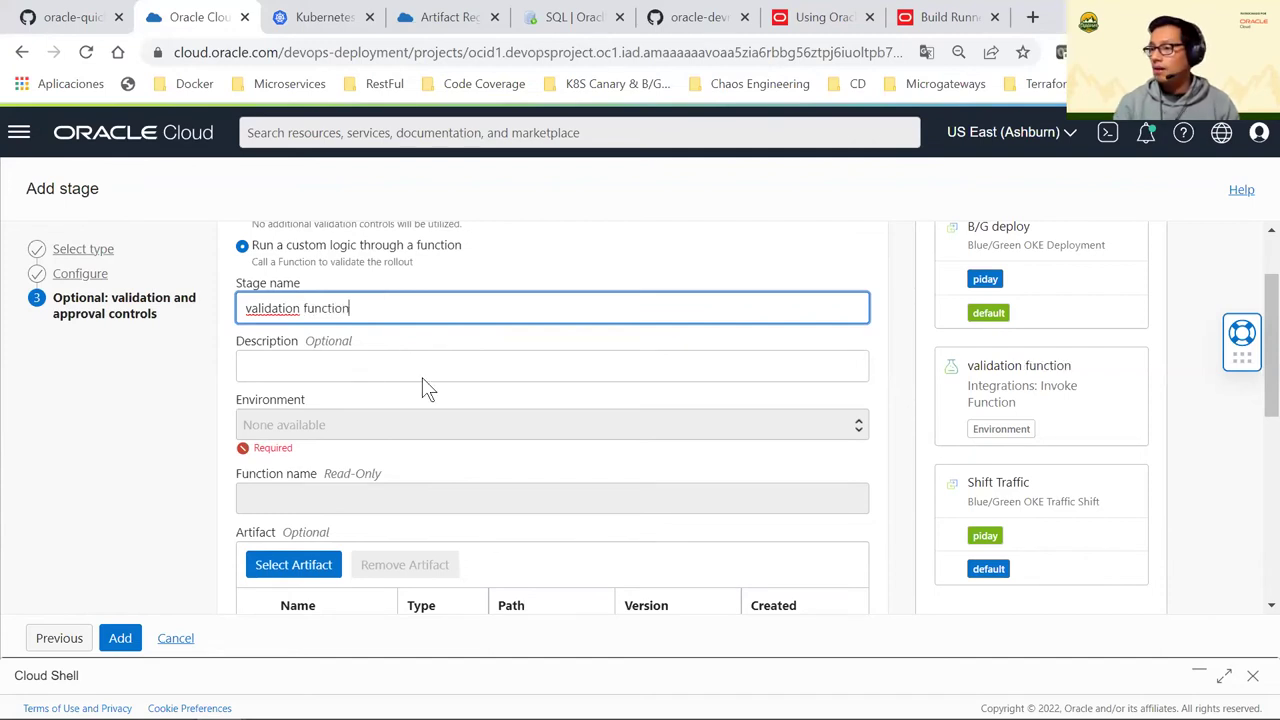
pyautogui.click(384, 414)
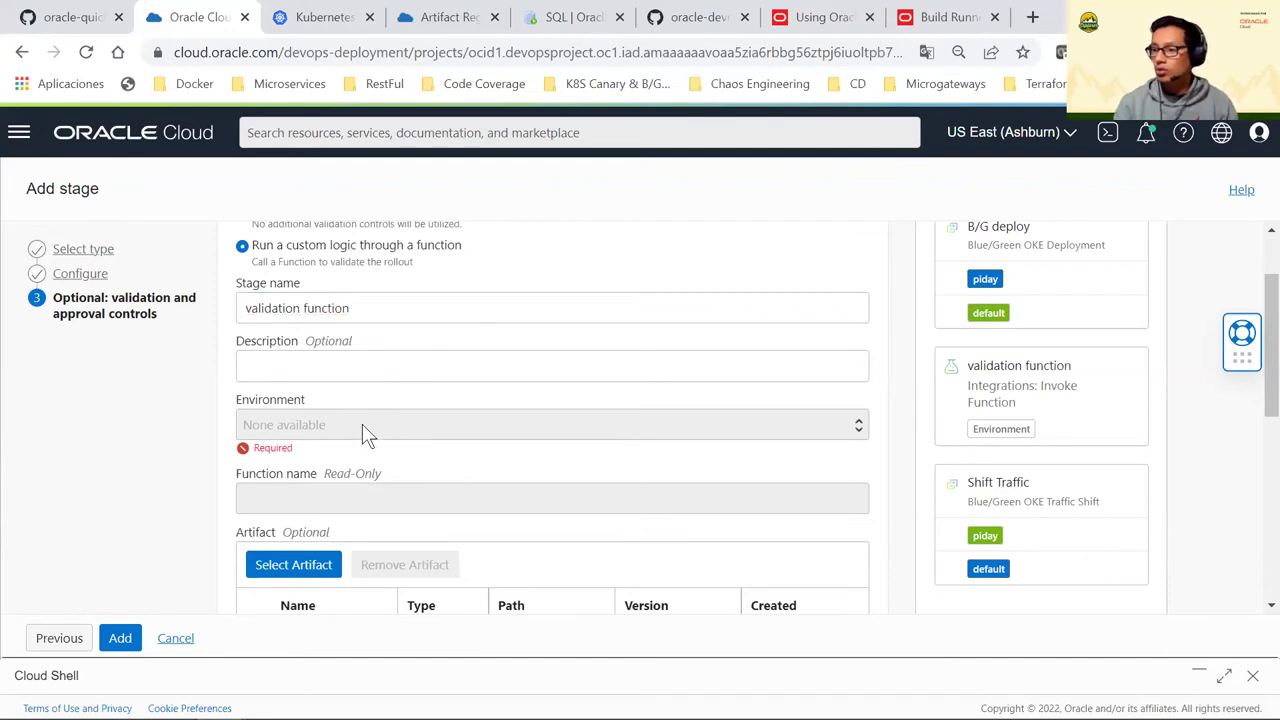
pyautogui.scroll(-1, 362, 424)
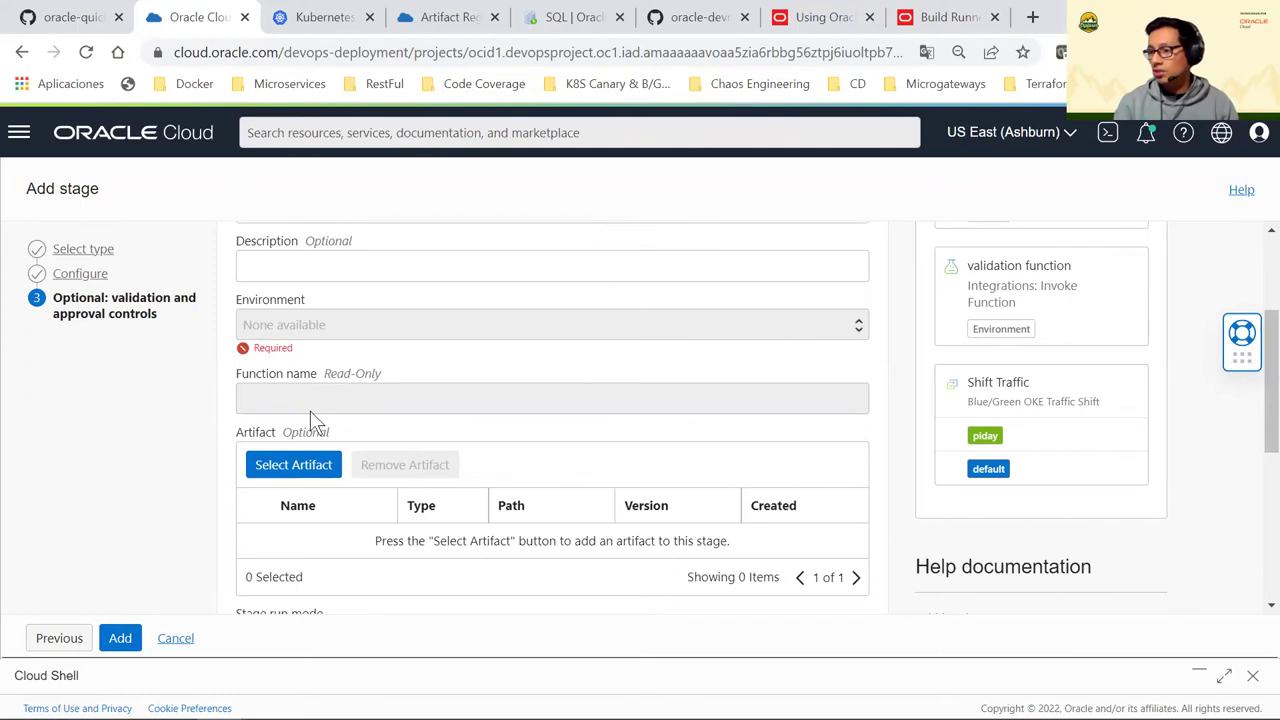
pyautogui.scroll(-1, 320, 410)
pyautogui.scroll(2, 335, 407)
pyautogui.scroll(-1, 335, 407)
pyautogui.scroll(2, 335, 407)
pyautogui.scroll(-1, 335, 406)
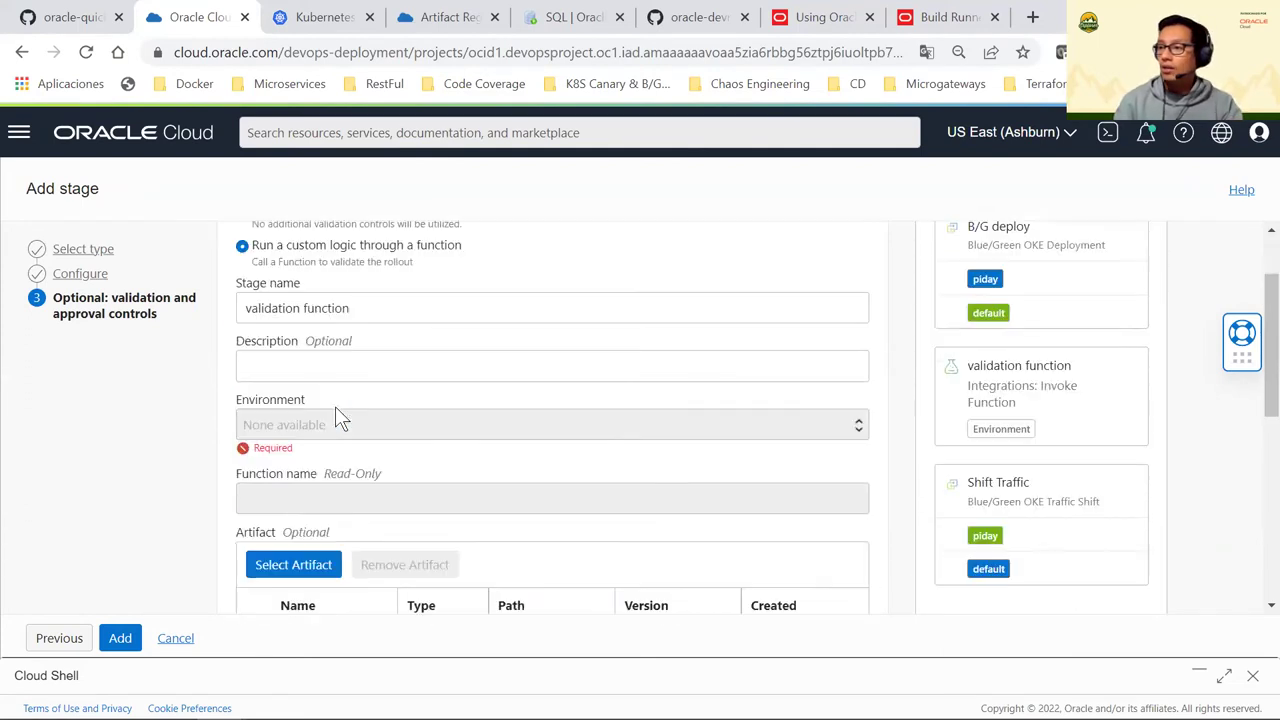
pyautogui.scroll(-10, 335, 406)
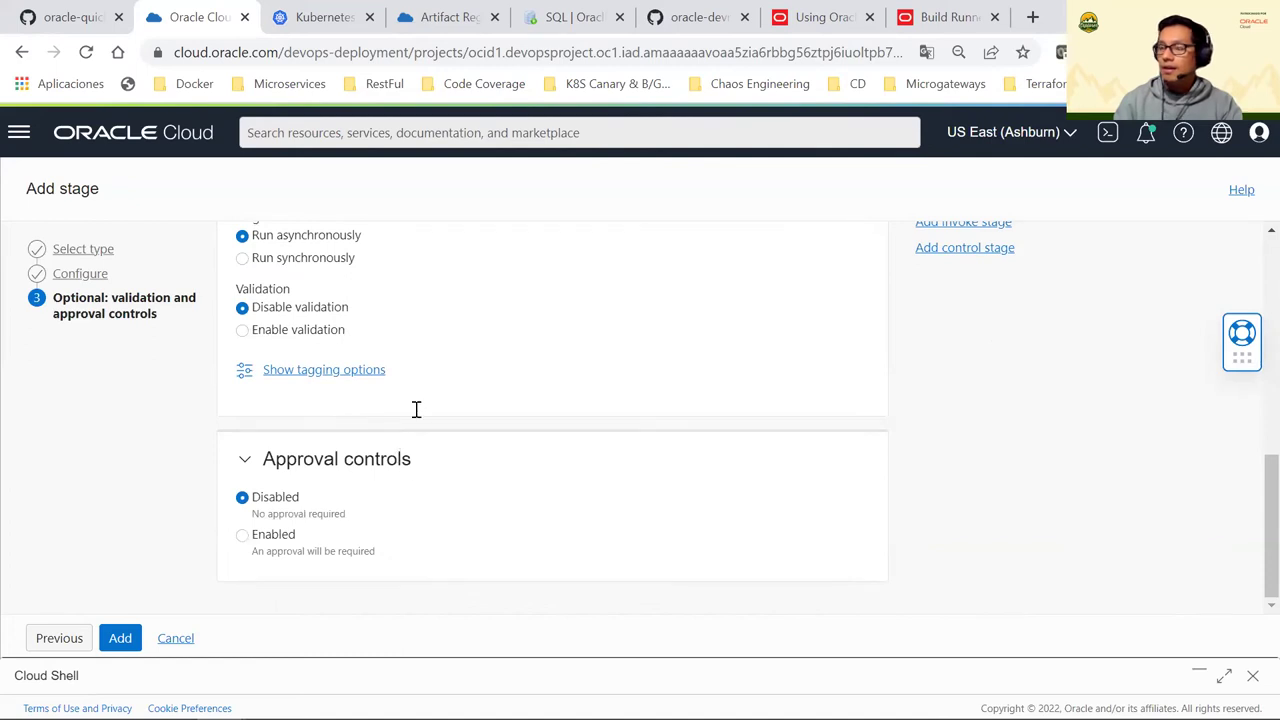
pyautogui.scroll(1, 417, 405)
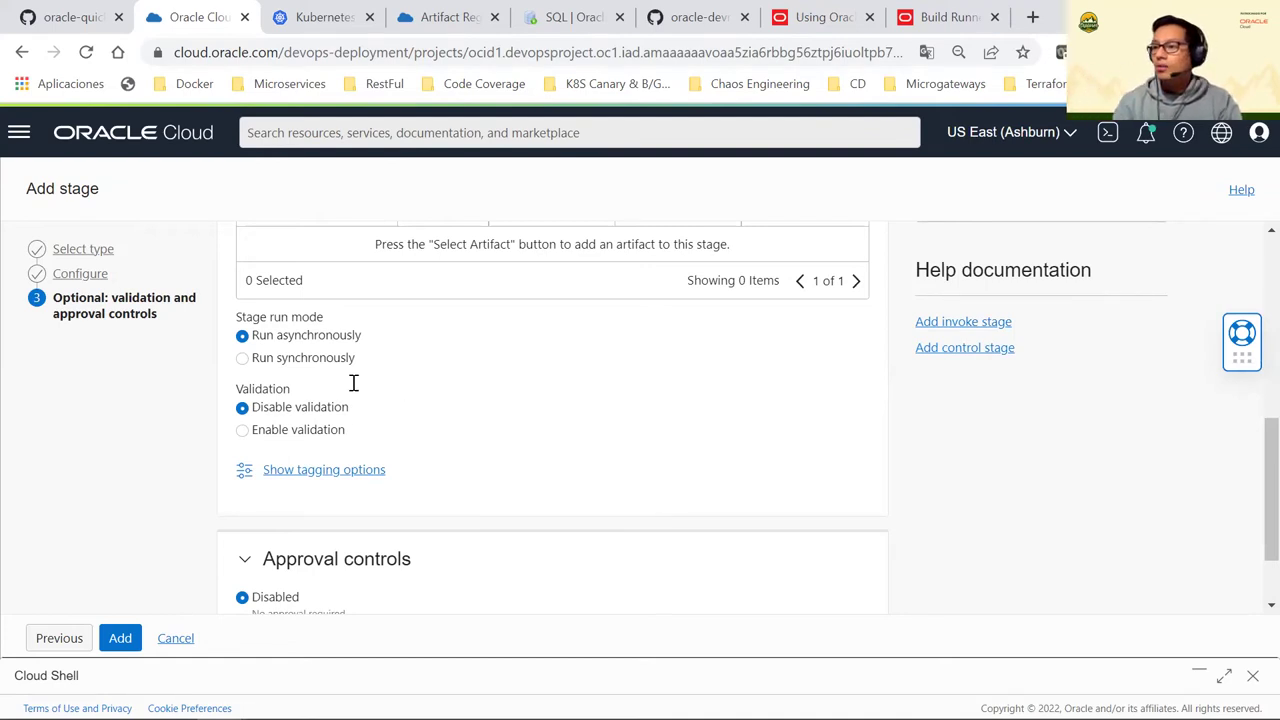
pyautogui.scroll(3, 360, 404)
pyautogui.scroll(2, 360, 404)
pyautogui.scroll(-4, 360, 404)
pyautogui.scroll(-2, 358, 415)
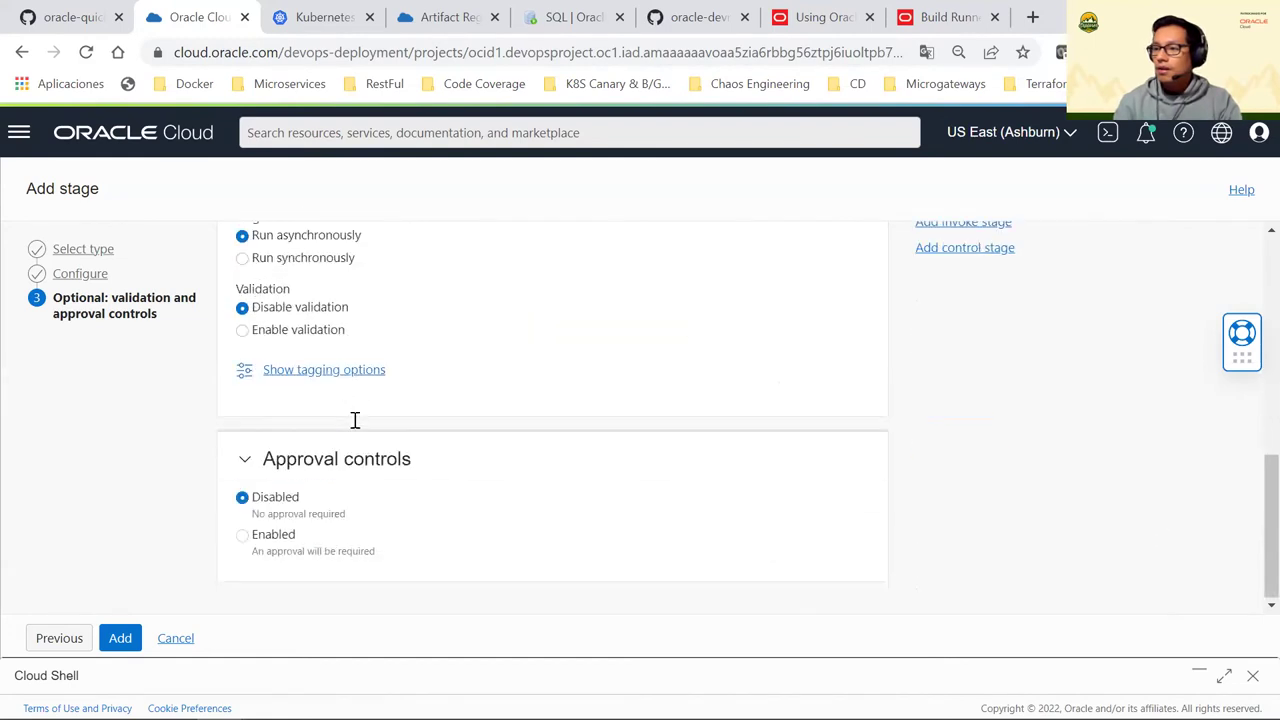
pyautogui.scroll(5, 355, 420)
pyautogui.scroll(1, 355, 420)
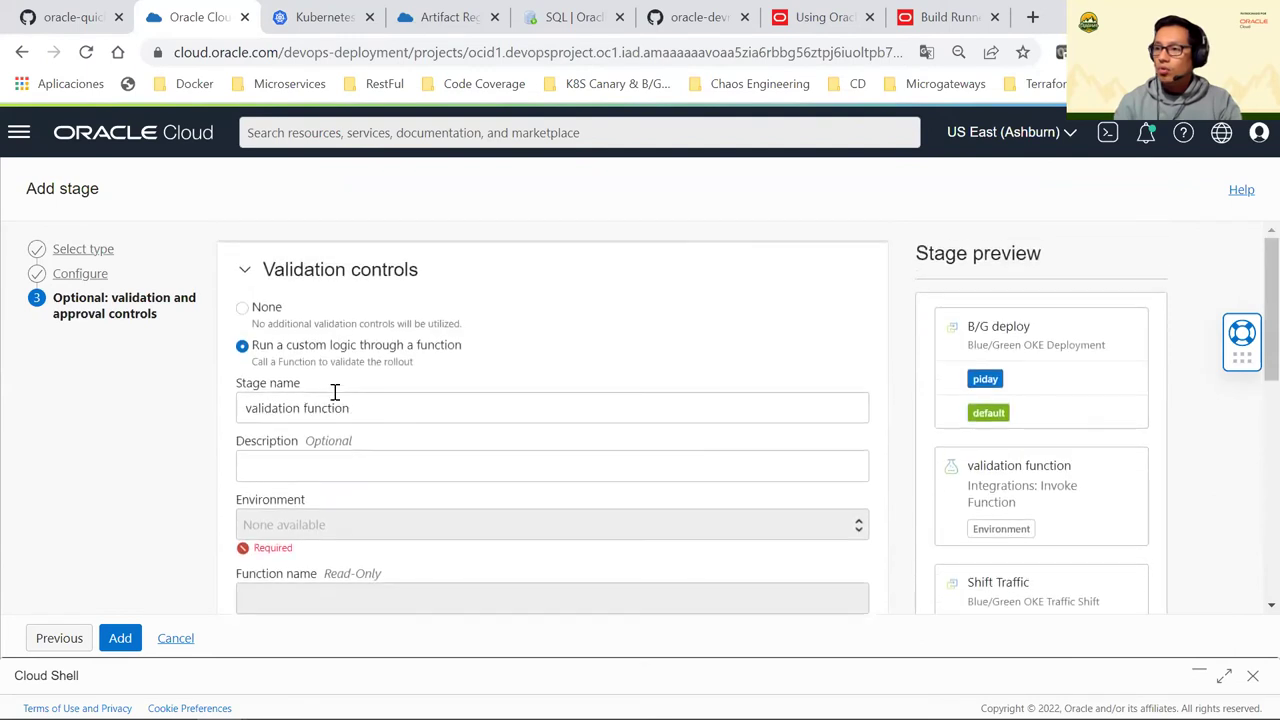
# Set Validation controls to None and enable approval with 2 approvers
pyautogui.click(242, 307)
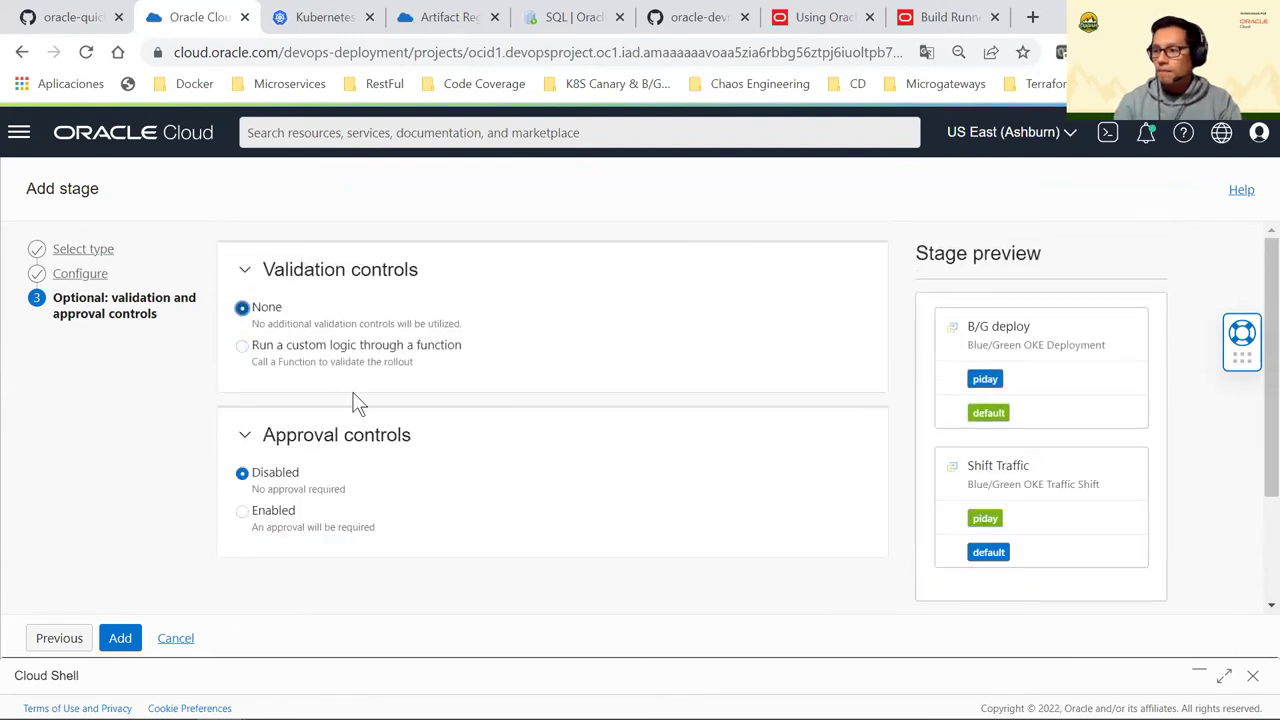
pyautogui.scroll(-1, 354, 403)
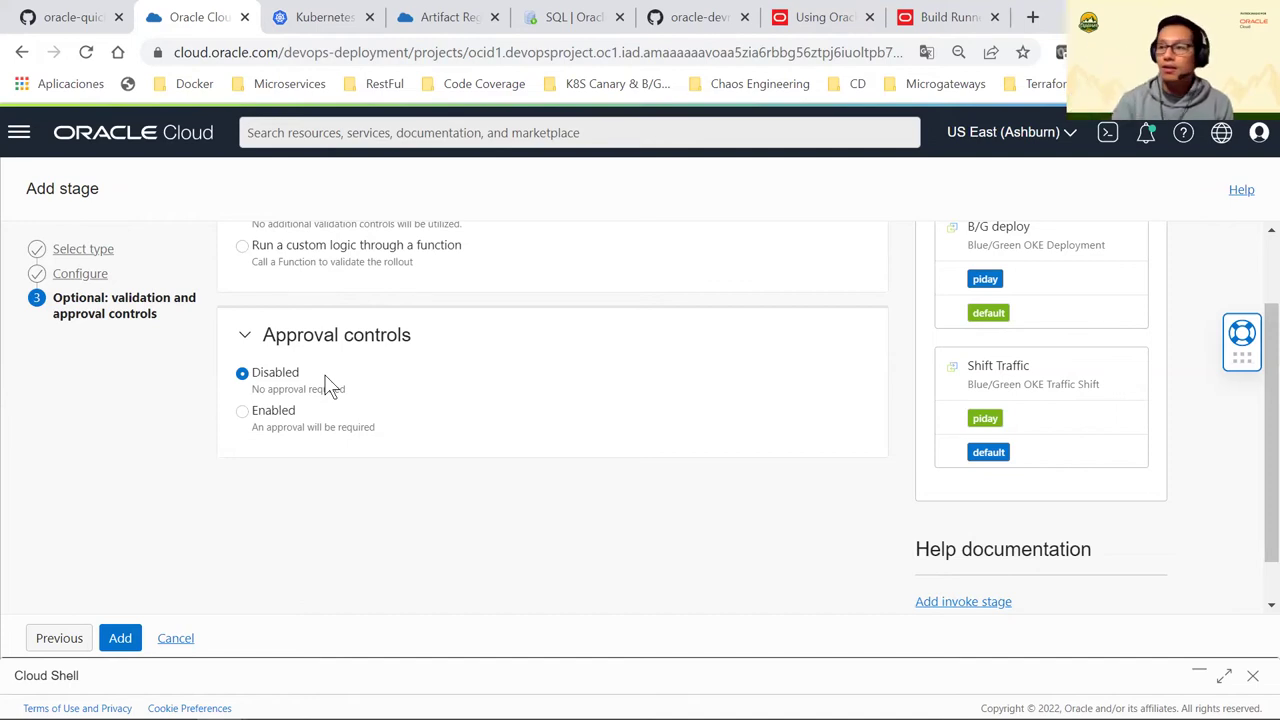
pyautogui.click(284, 418)
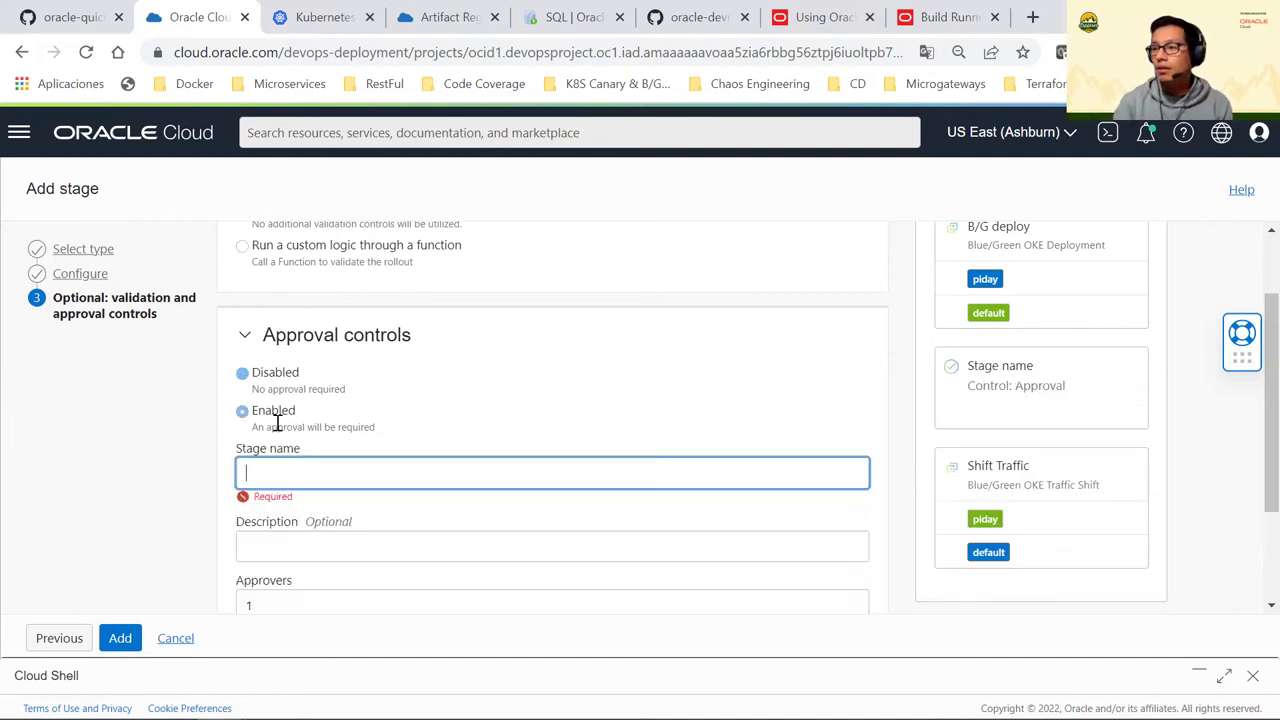
pyautogui.scroll(-2, 336, 424)
pyautogui.click(297, 451)
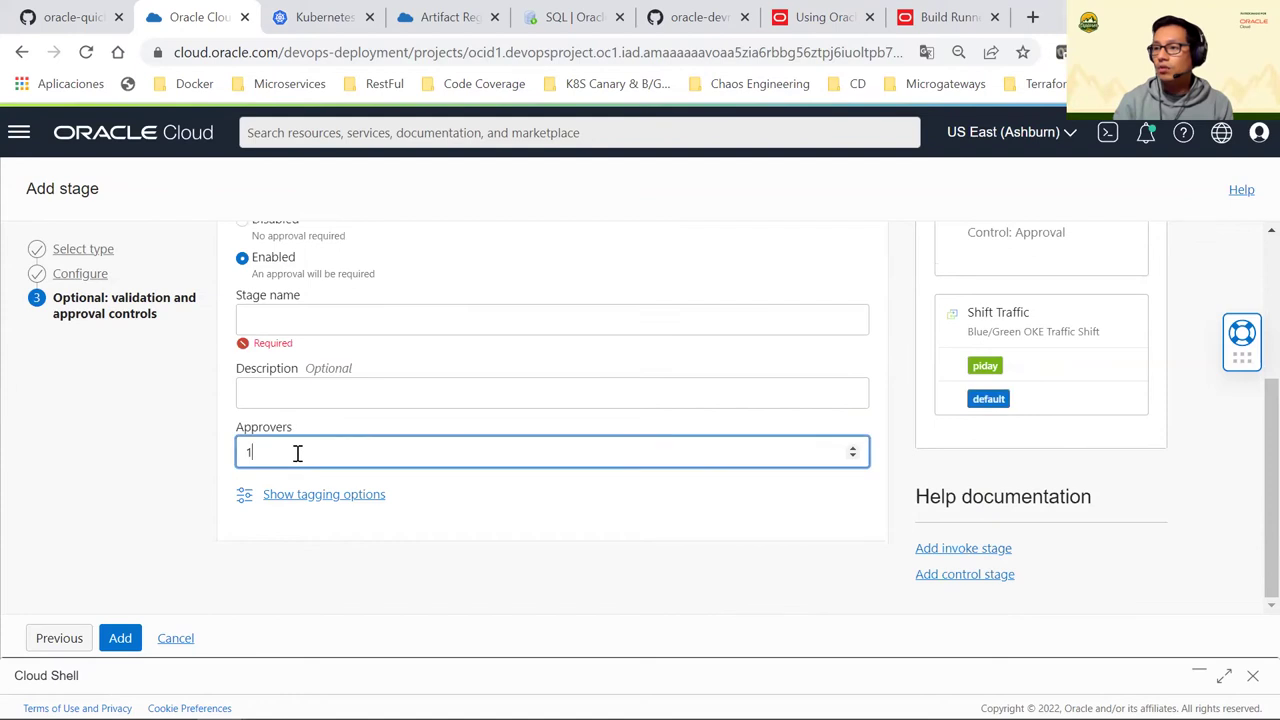
pyautogui.doubleClick(255, 449)
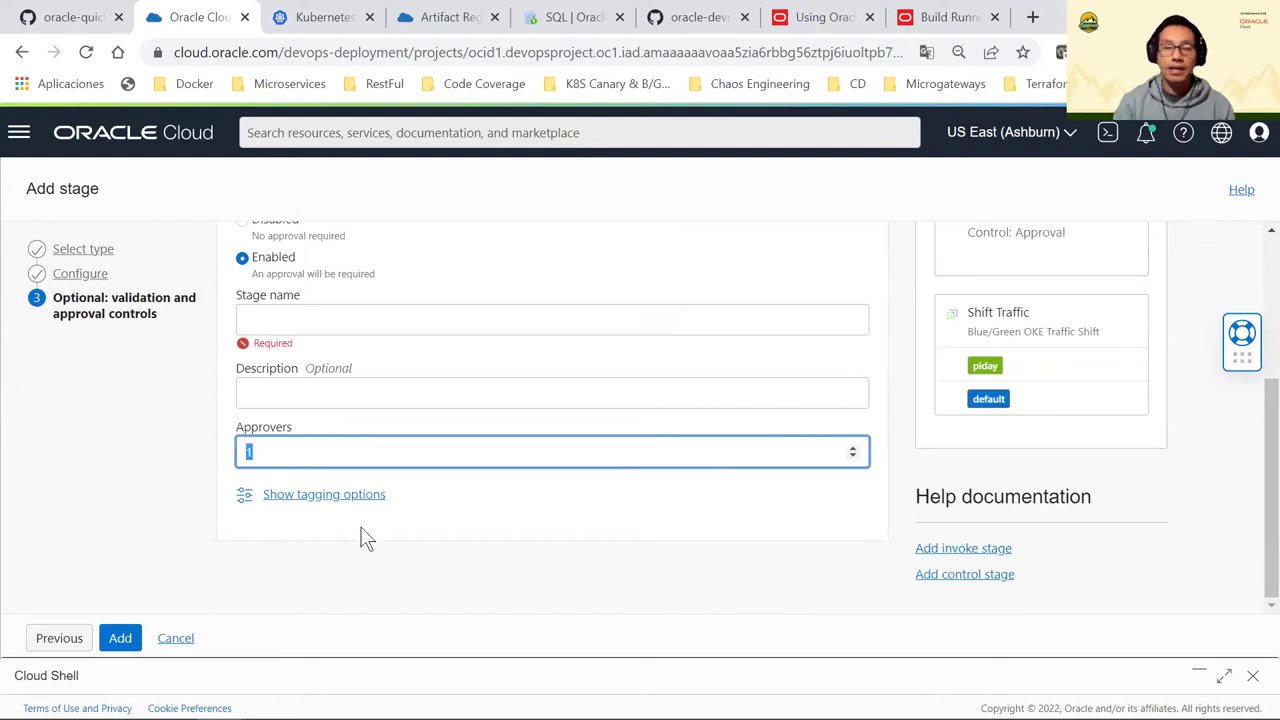
pyautogui.write('2')
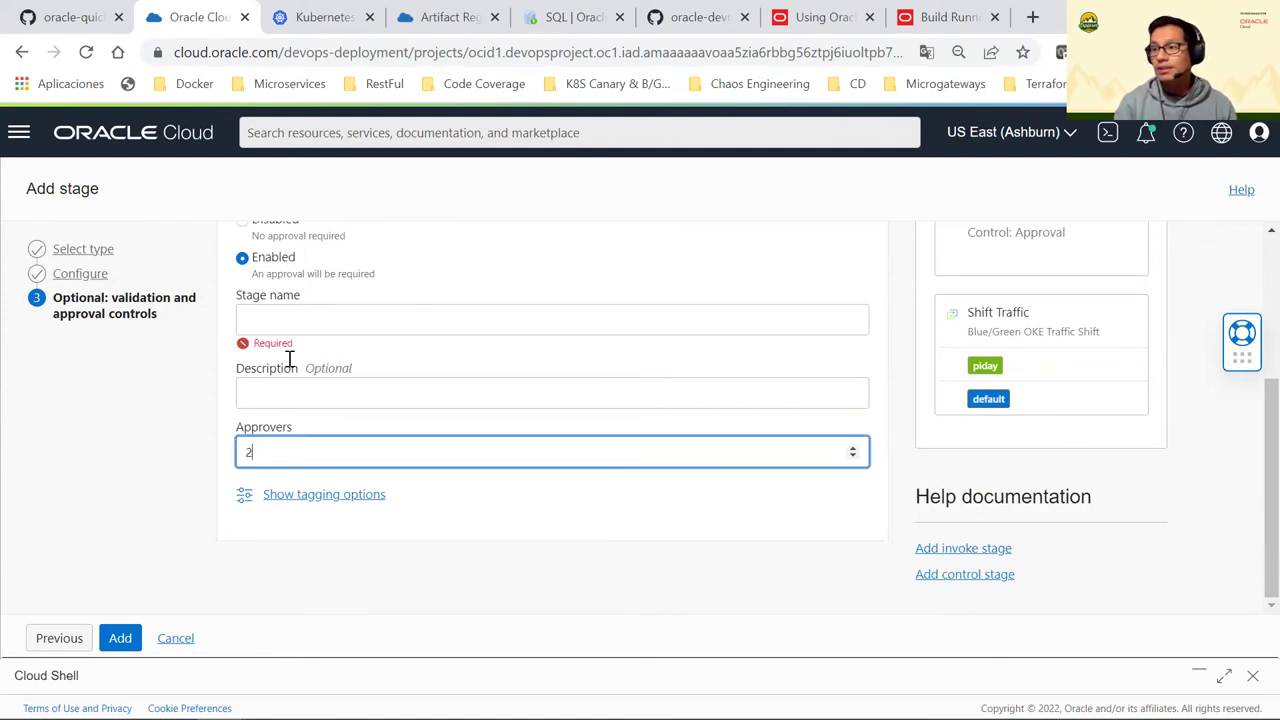
# Switch approval back to Disabled and cancel the Add stage wizard
pyautogui.scroll(1, 288, 358)
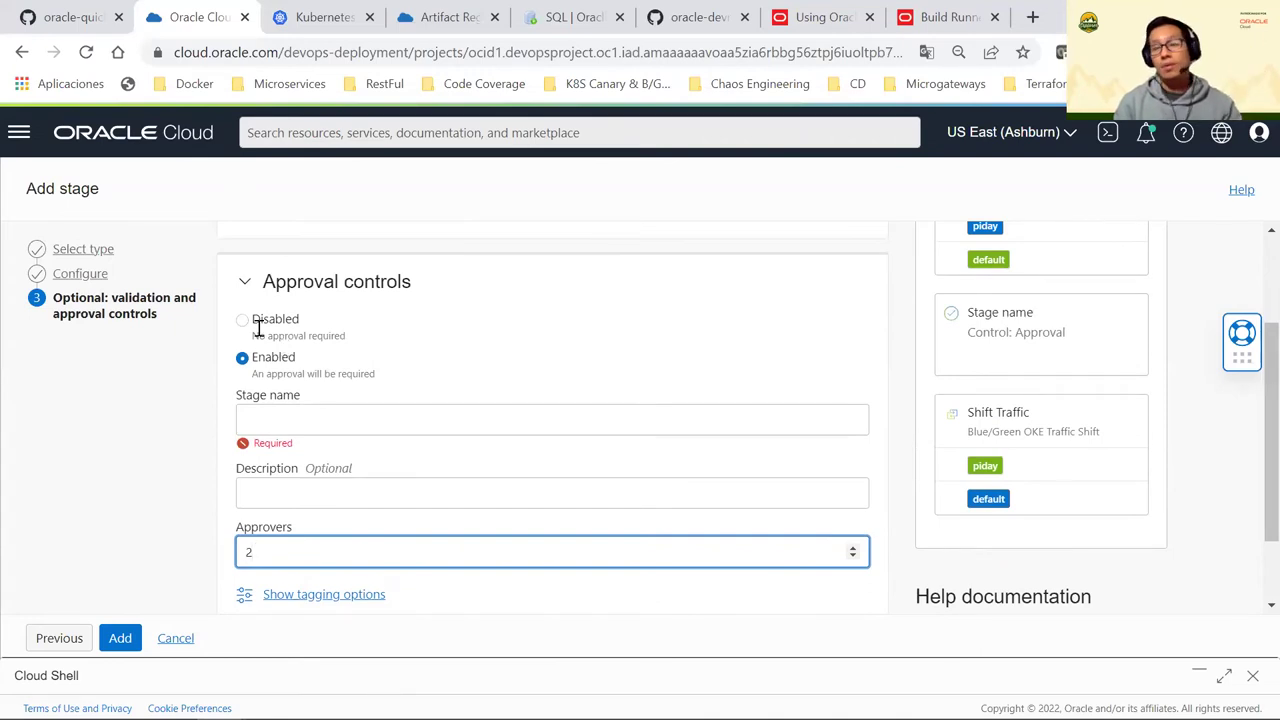
pyautogui.click(251, 330)
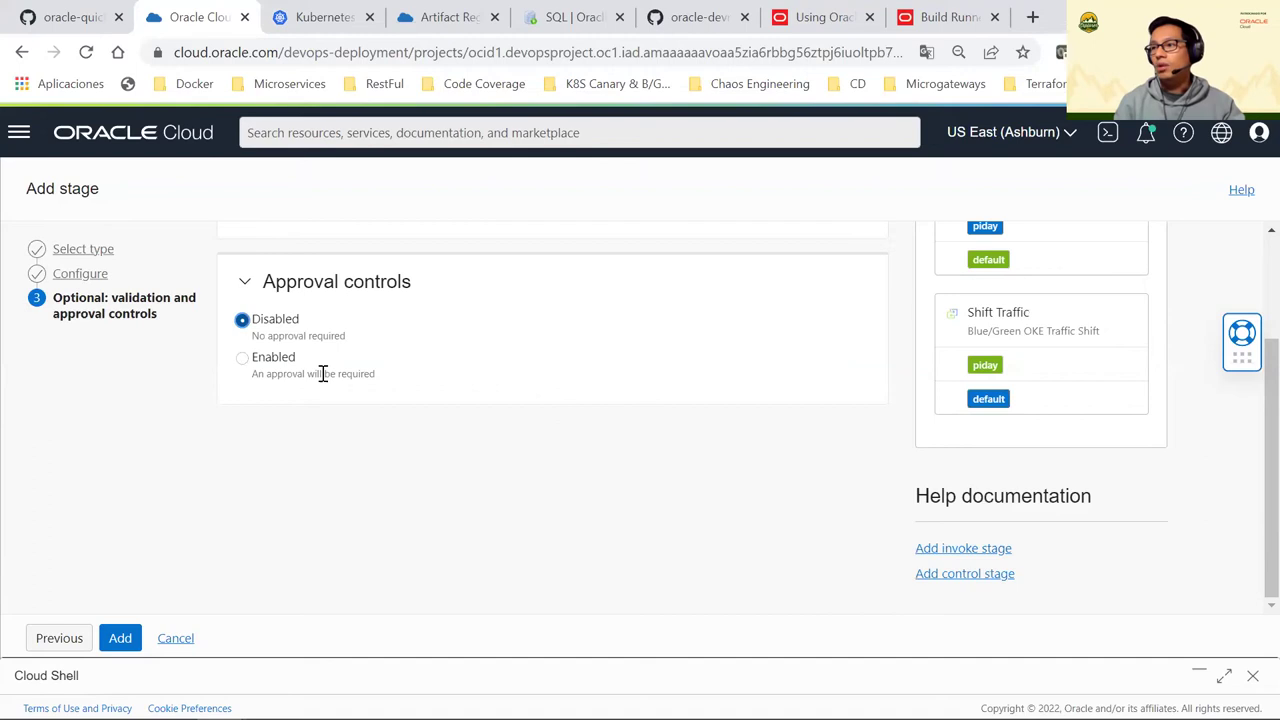
pyautogui.scroll(2, 350, 415)
pyautogui.click(180, 638)
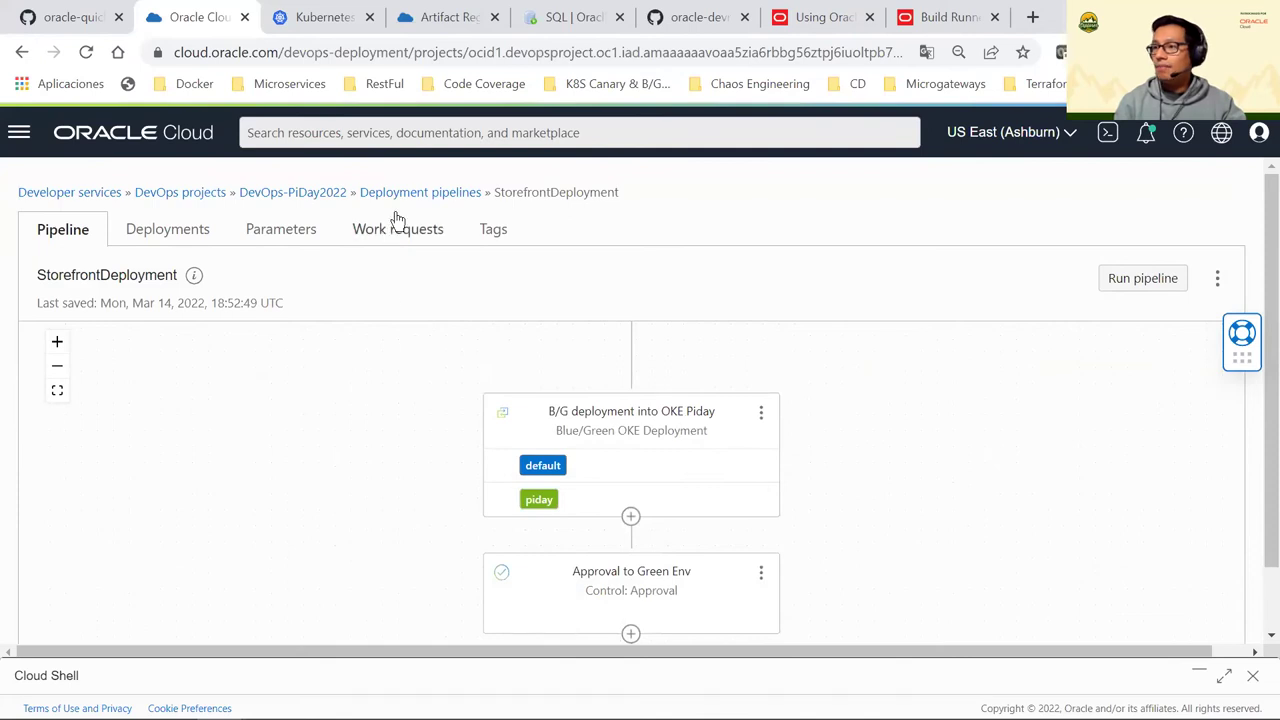
# Go back to the Deployment pipelines list and begin a new pipeline via Create pipeline
pyautogui.scroll(-5, 657, 500)
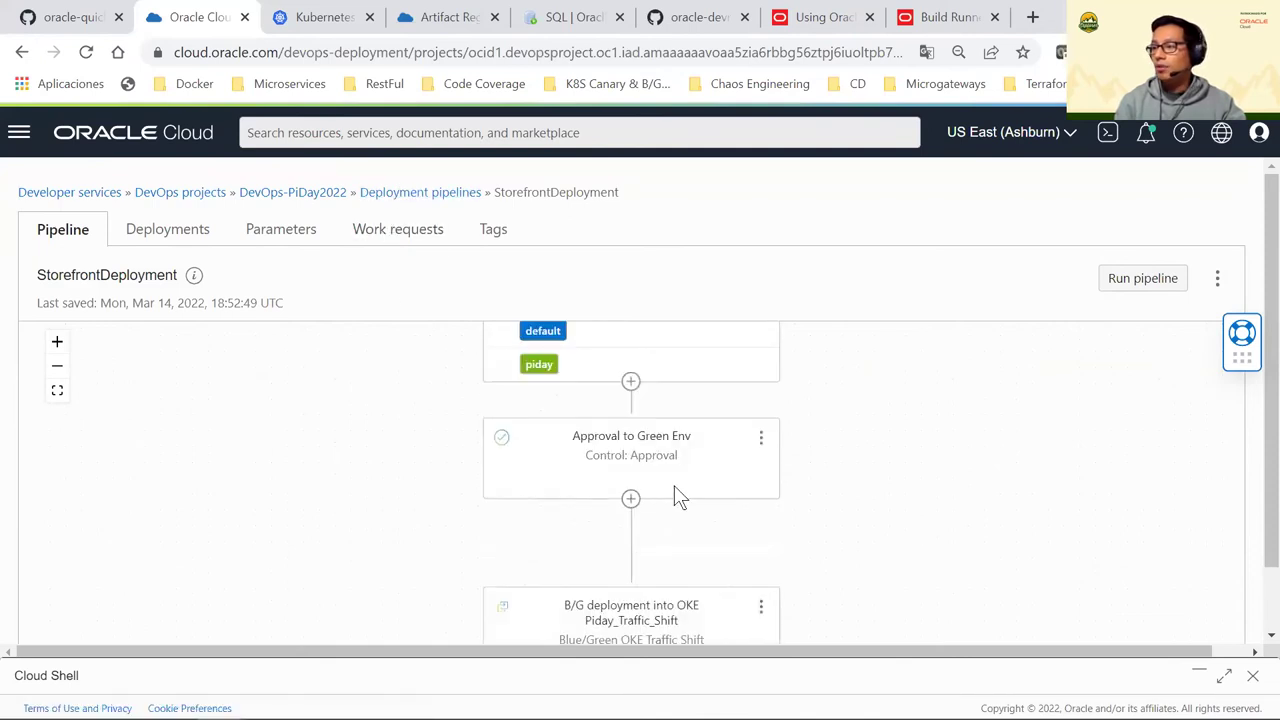
pyautogui.scroll(1, 674, 490)
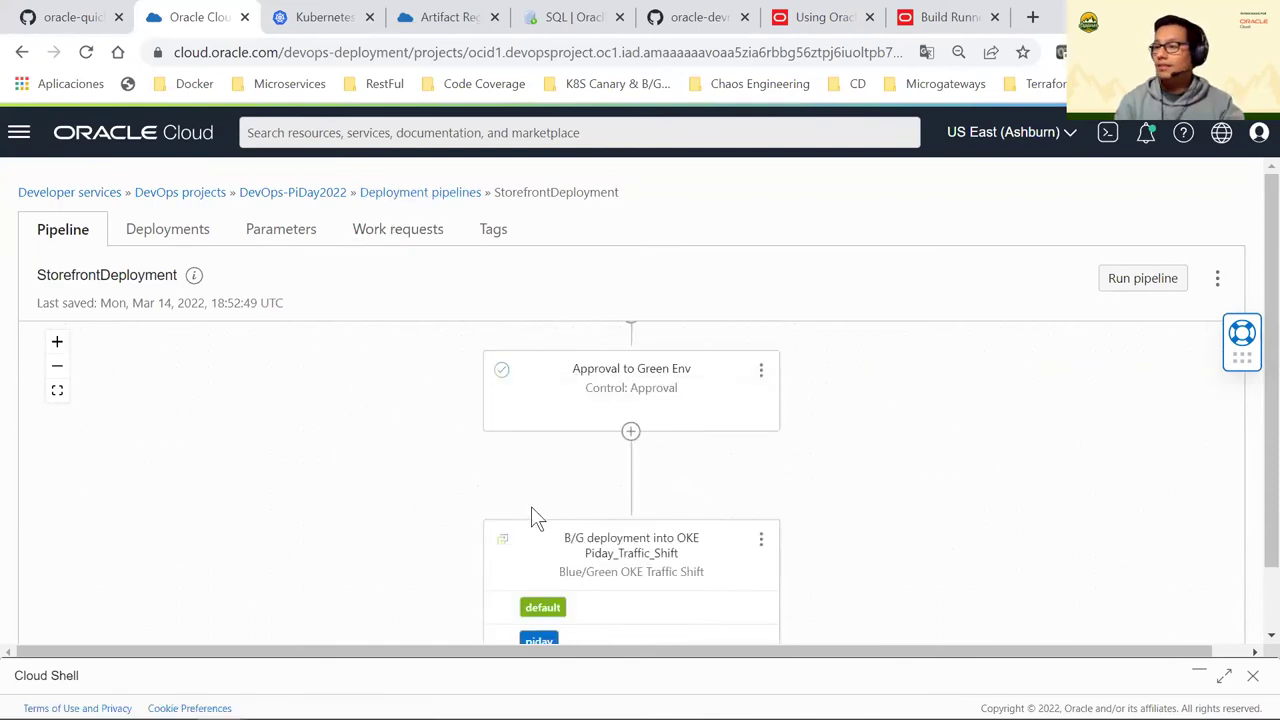
pyautogui.click(423, 194)
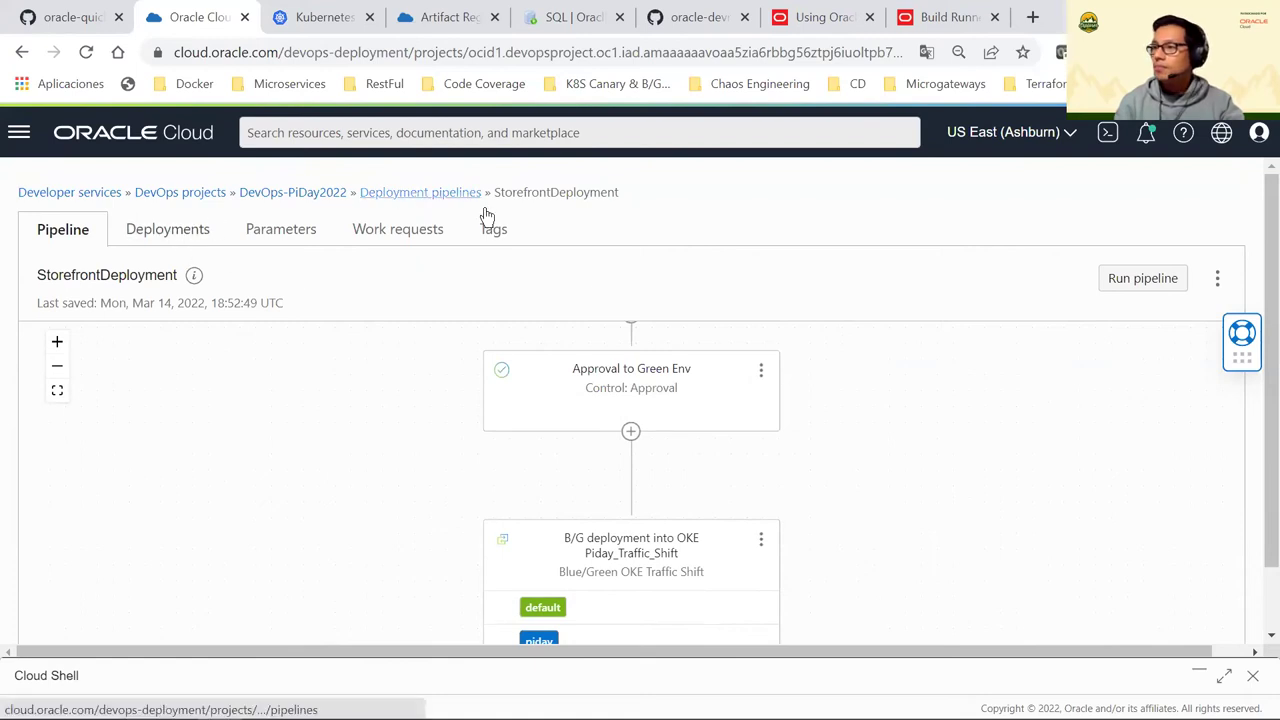
pyautogui.click(340, 358)
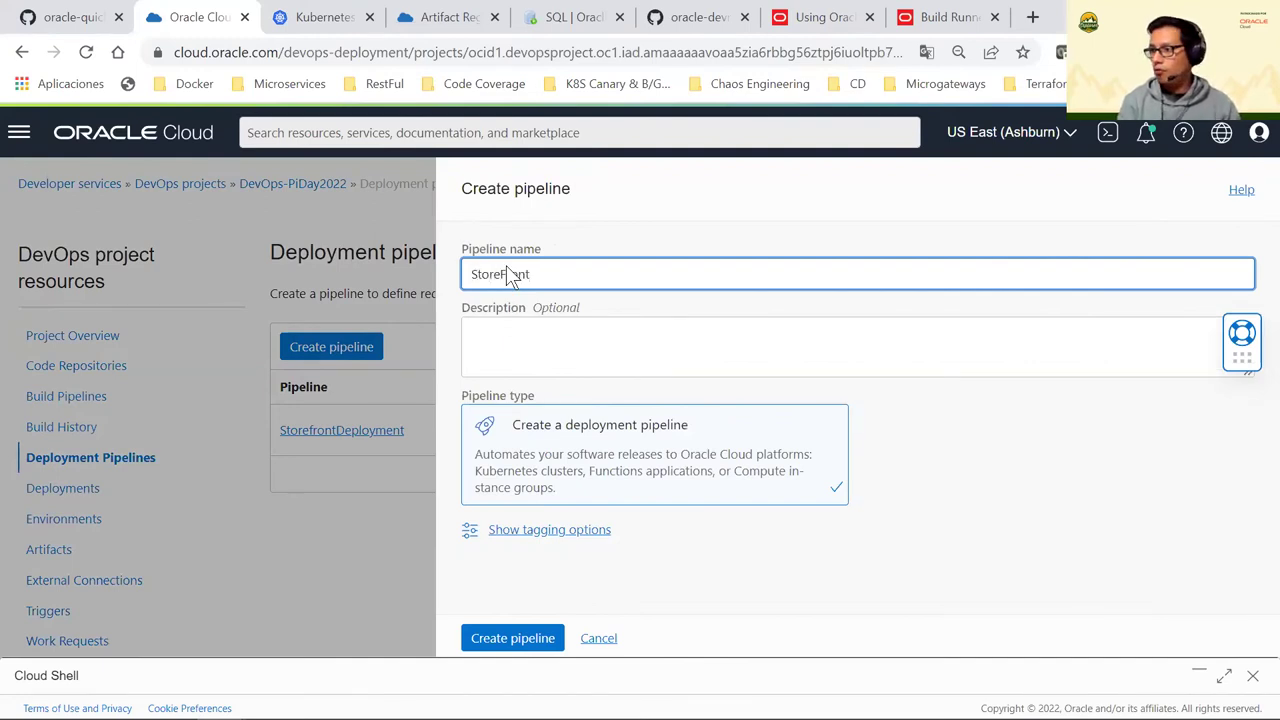
# Name the pipeline StoreFrontDeployManifest, leave the description blank, and create it
pyautogui.write('StoreFrontDepl')
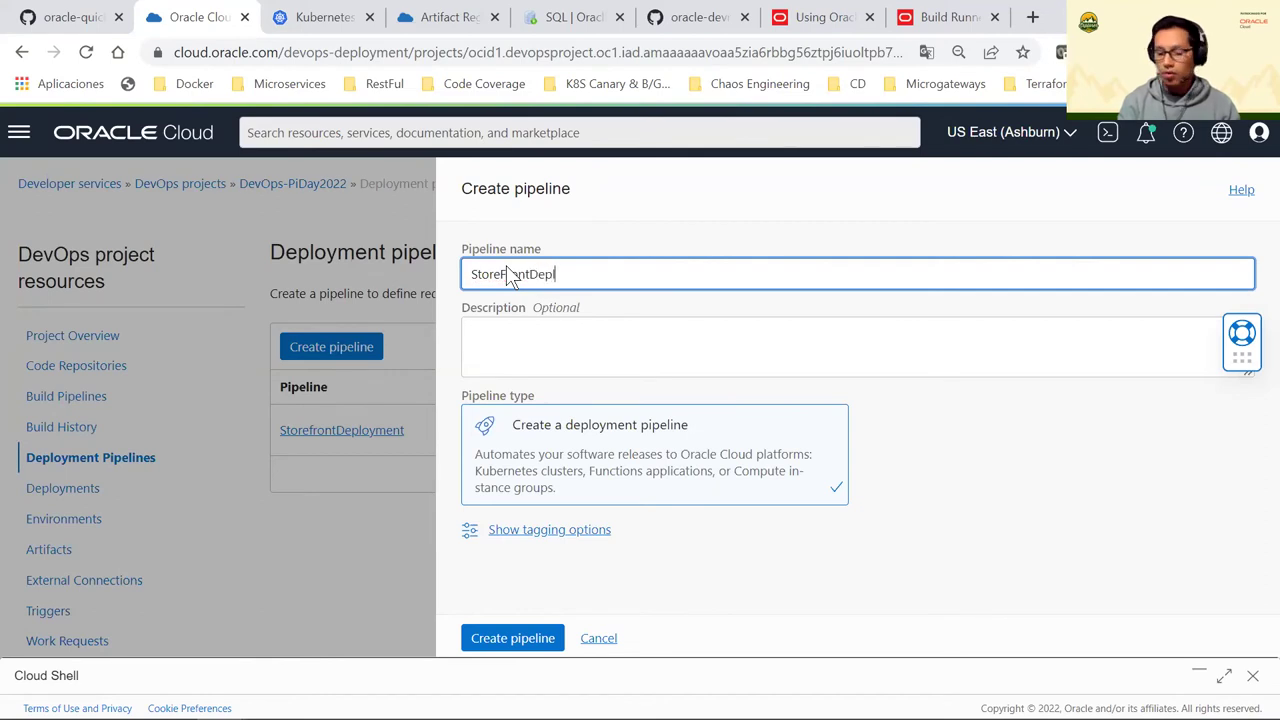
pyautogui.write('u')
pyautogui.press('BackSpace')
pyautogui.write('oy')
pyautogui.press('BackSpace')
pyautogui.write('yManifest')
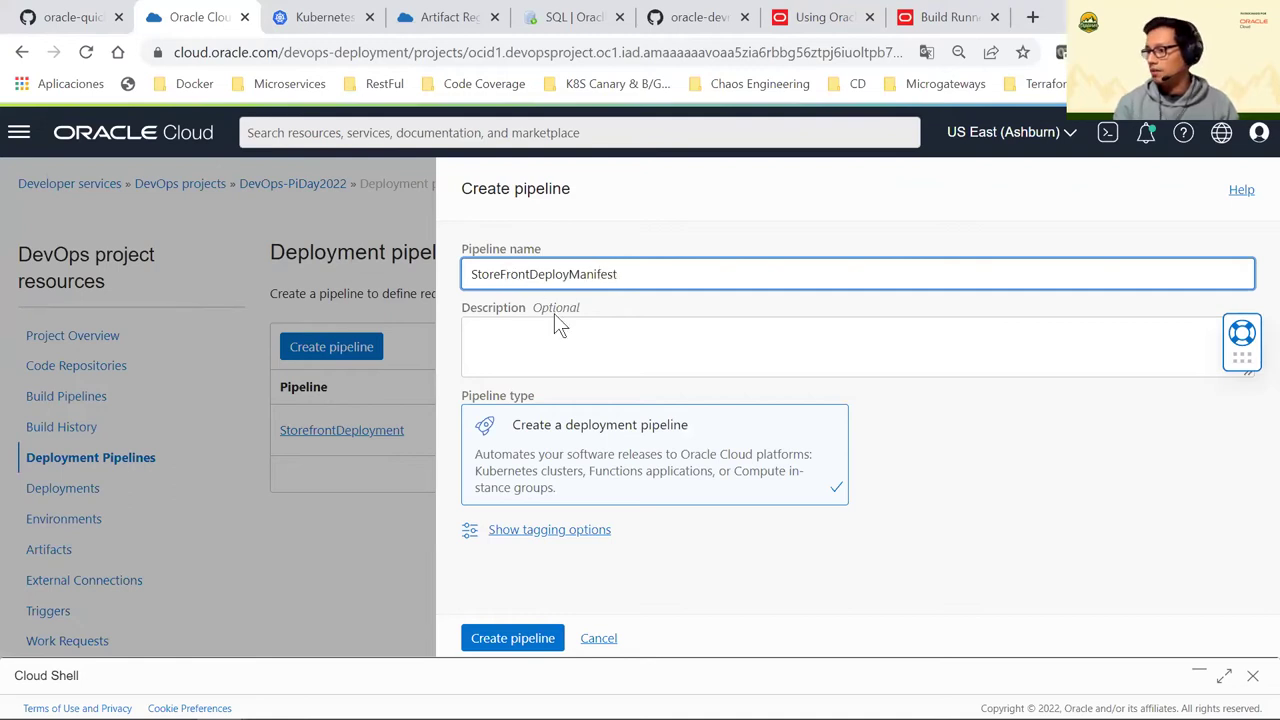
pyautogui.click(583, 352)
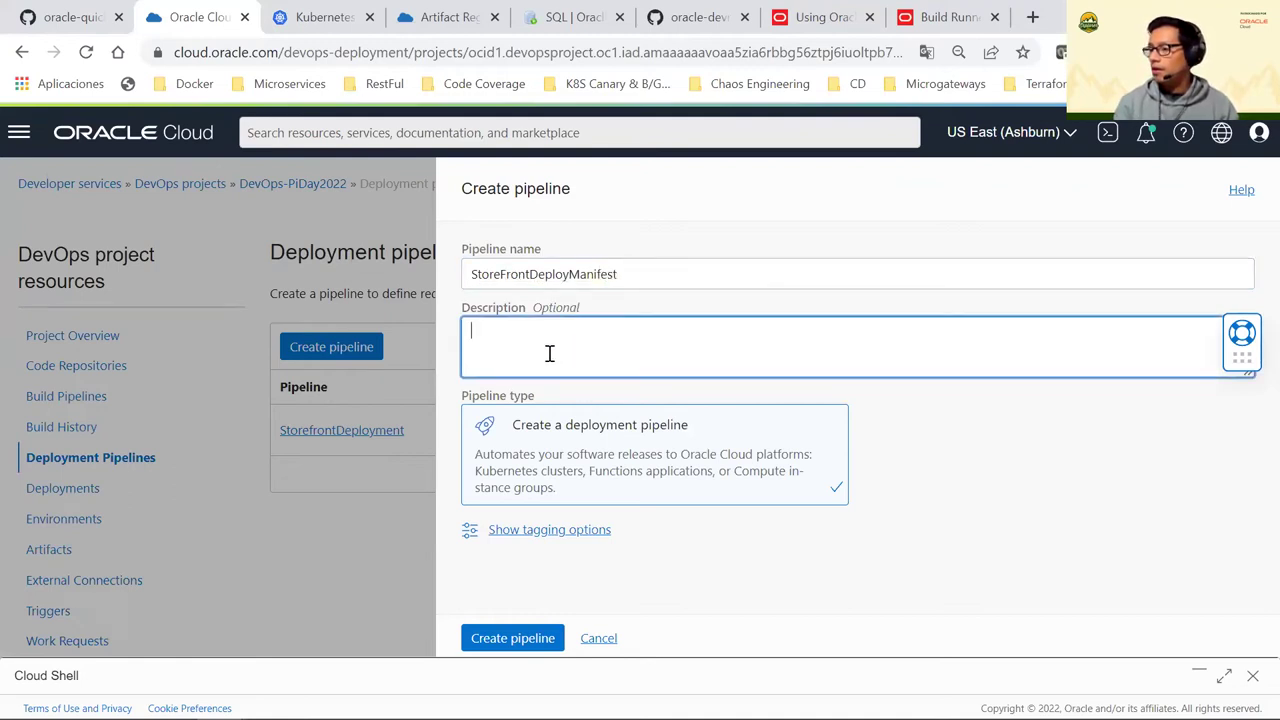
pyautogui.moveTo(607, 428); pyautogui.dragTo(604, 455)
pyautogui.click(523, 645)
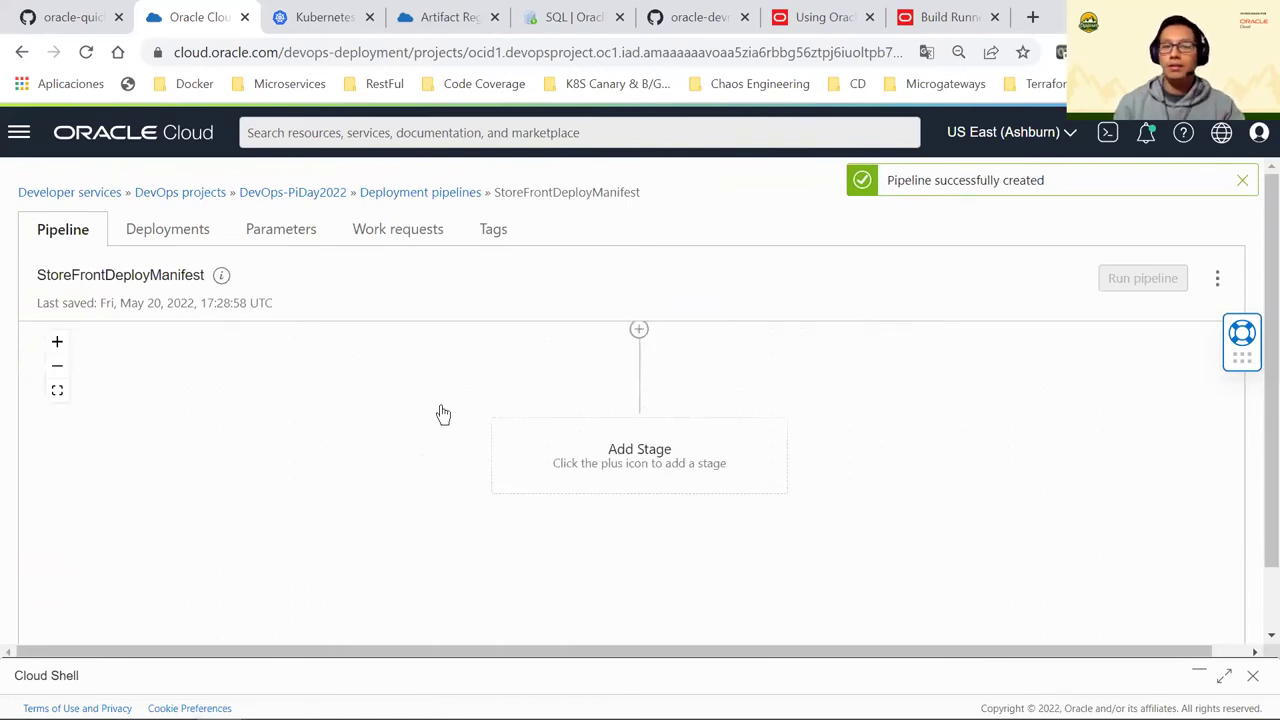
# Add a first stage of type 'Apply manifest to your Kubernetes cluster'
pyautogui.click(642, 440)
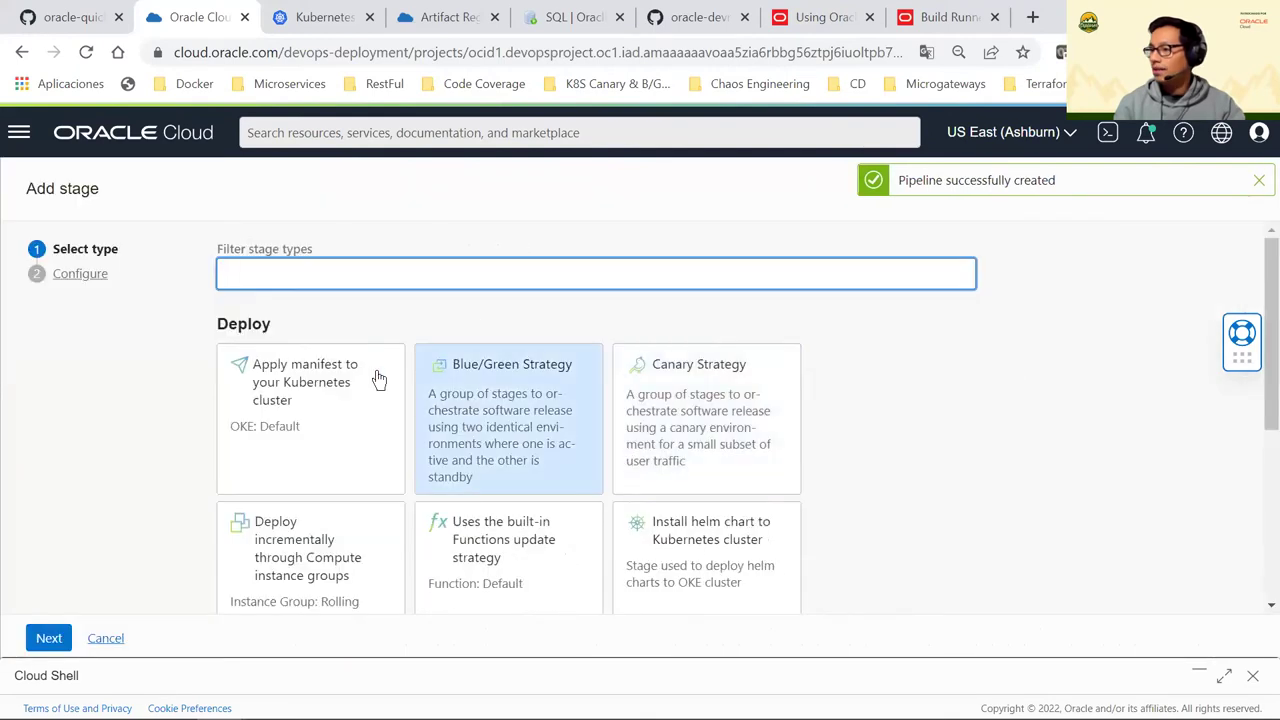
pyautogui.scroll(-1, 708, 503)
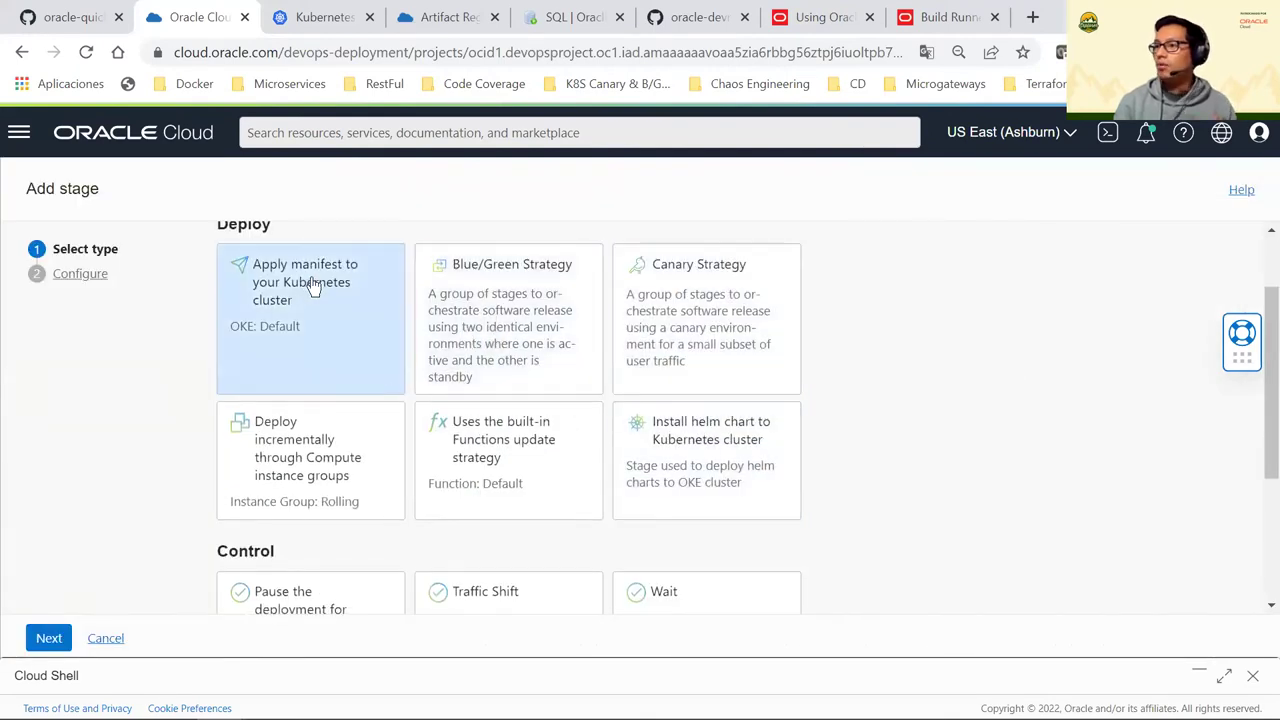
pyautogui.click(366, 351)
pyautogui.scroll(1, 250, 390)
pyautogui.click(55, 640)
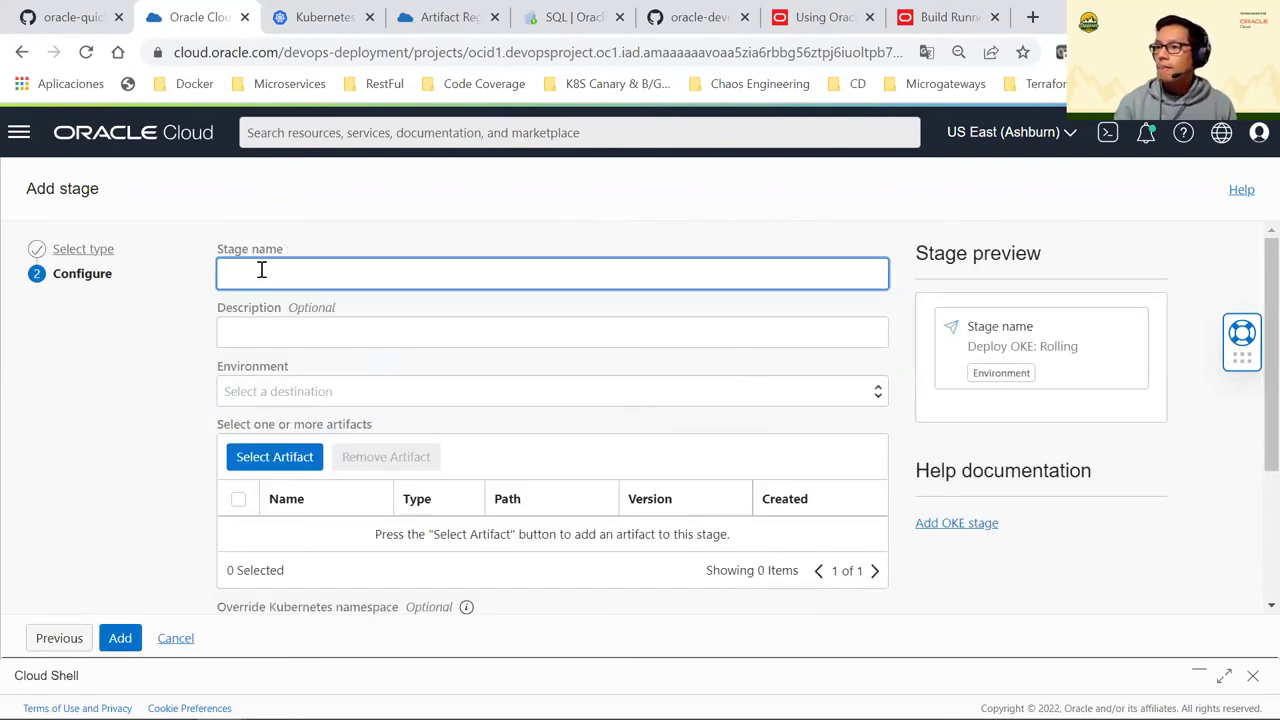
# Name the stage StorefrontDeploymentService
pyautogui.click(261, 271)
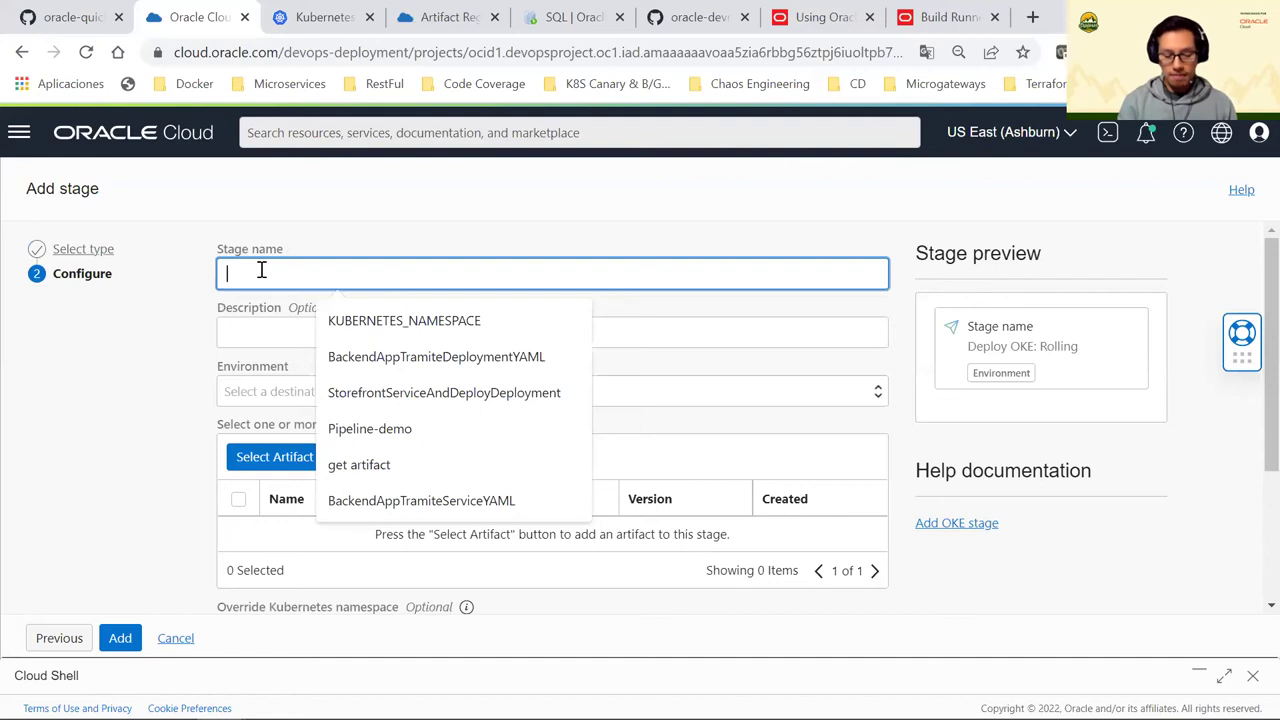
pyautogui.write('De')
pyautogui.press('BackSpace')
pyautogui.press('BackSpace')
pyautogui.write('Store')
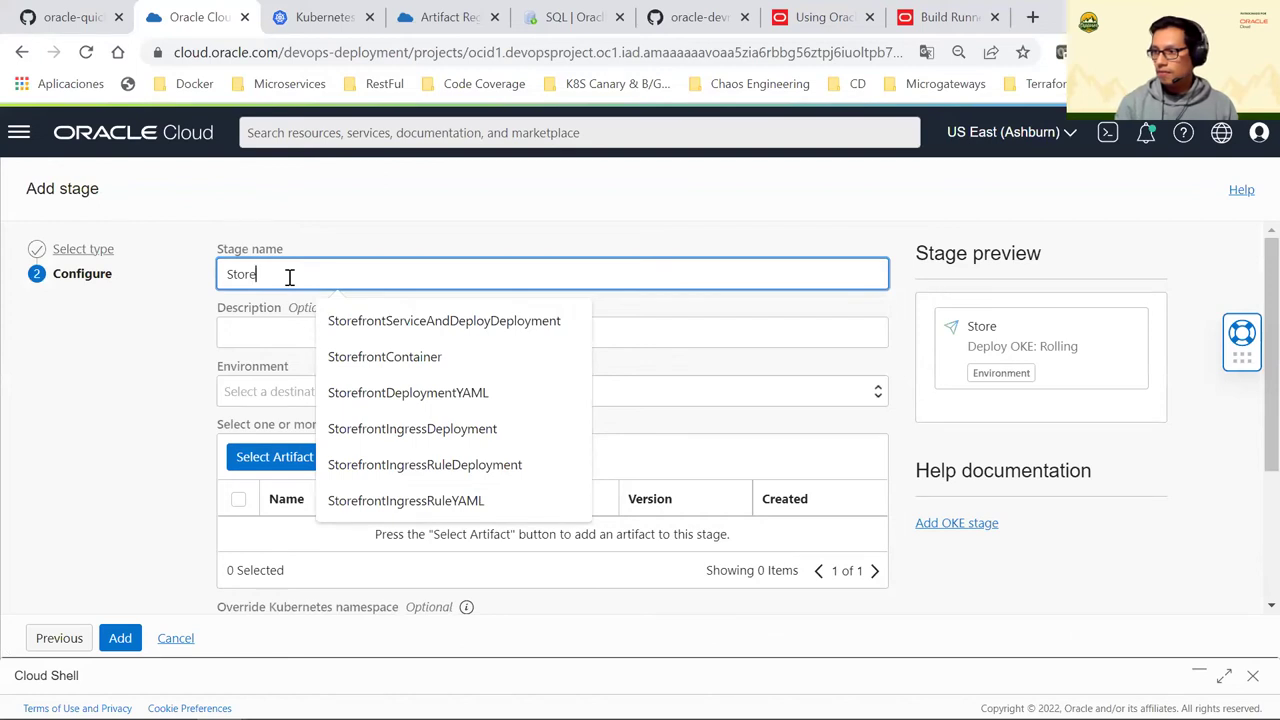
pyautogui.write('fornt')
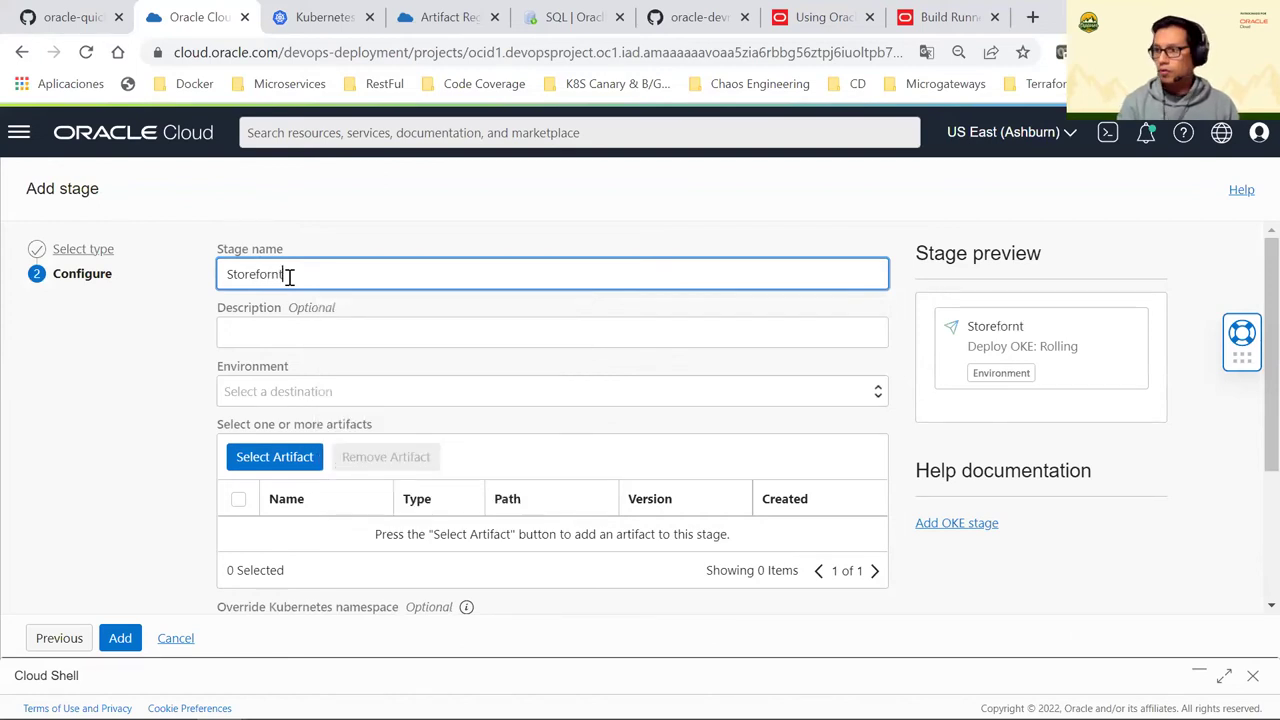
pyautogui.press('BackSpace')
pyautogui.press('BackSpace')
pyautogui.press('BackSpace')
pyautogui.press('BackSpace')
pyautogui.write('ro')
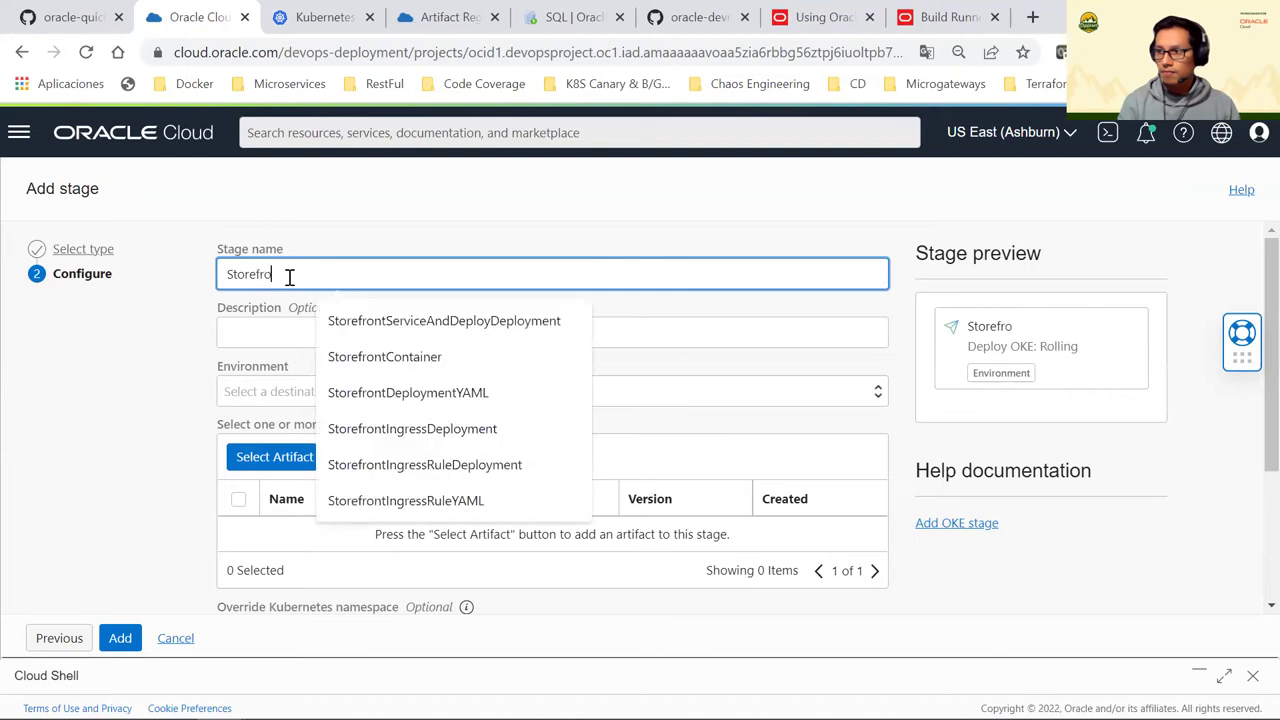
pyautogui.write('ntDepliy')
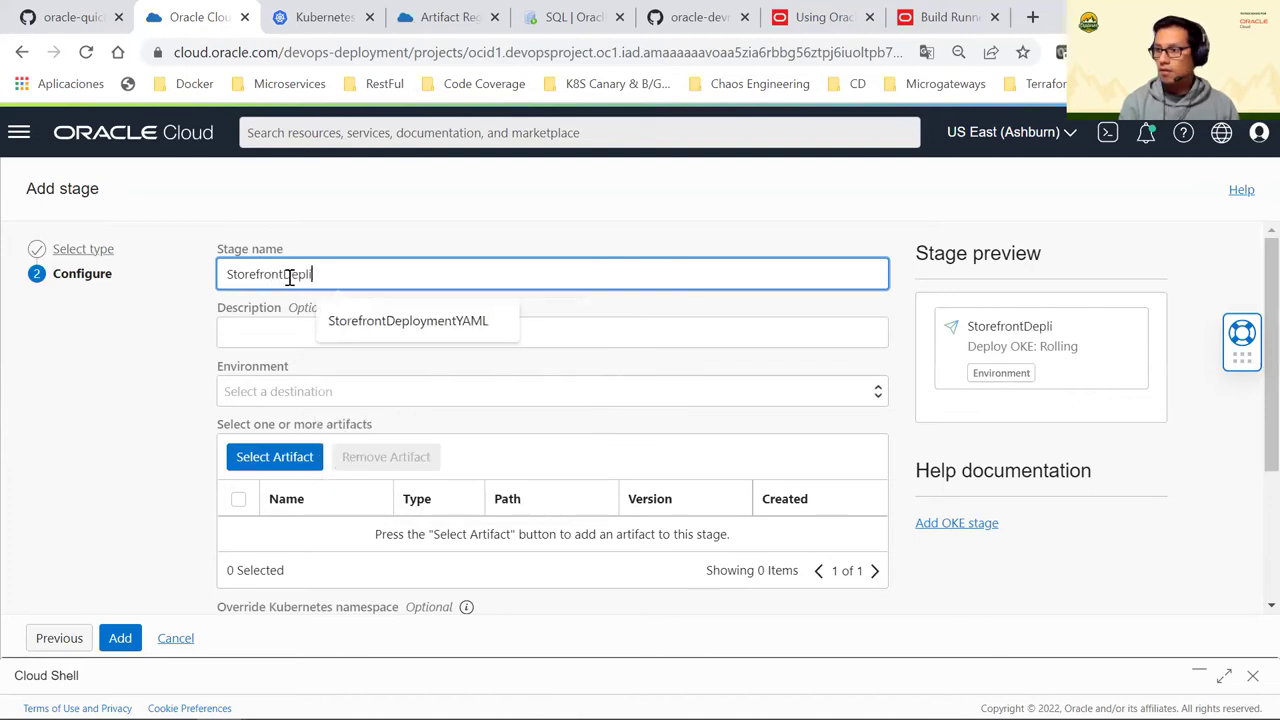
pyautogui.press('BackSpace')
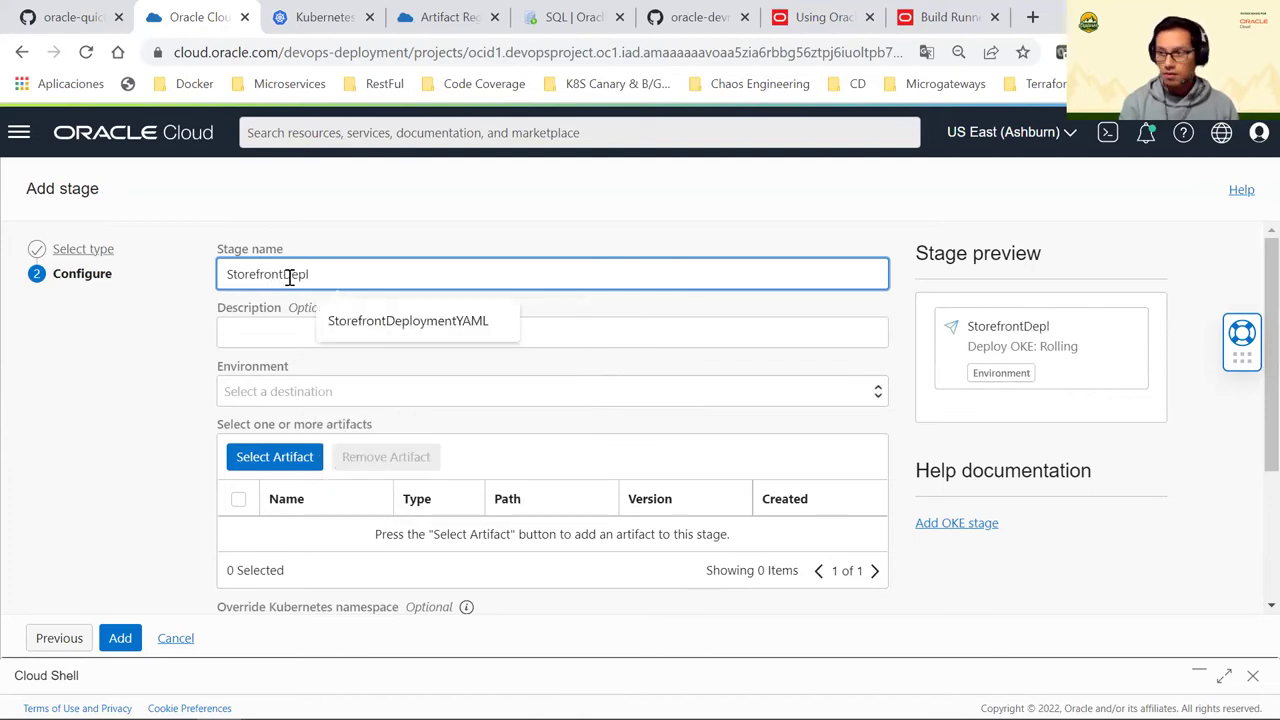
pyautogui.write('iyment')
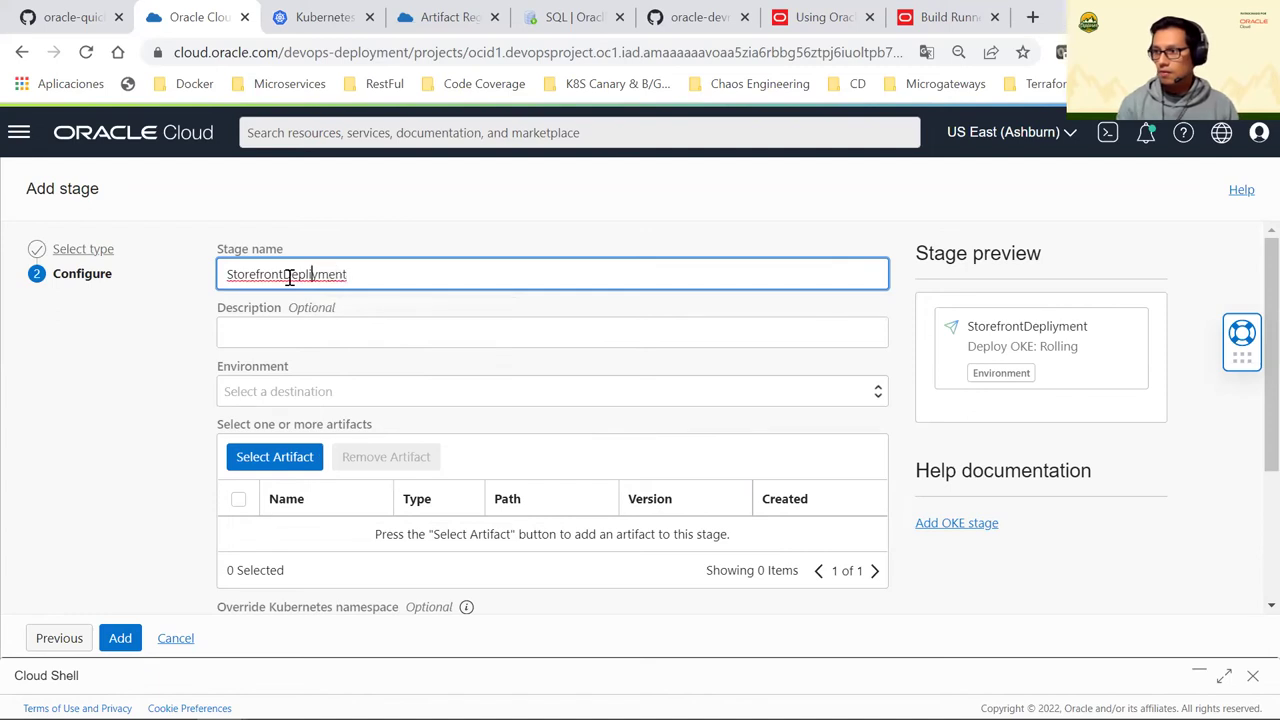
pyautogui.write('o')
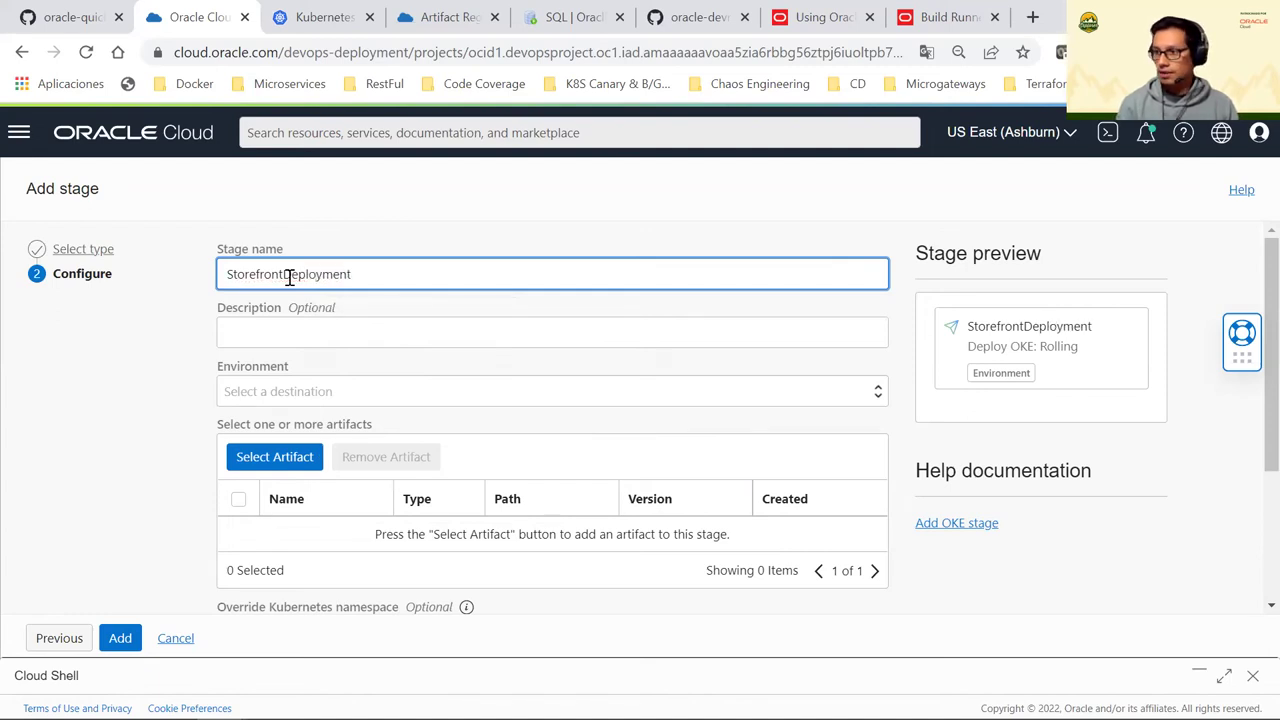
pyautogui.click(386, 268)
pyautogui.write('Service')
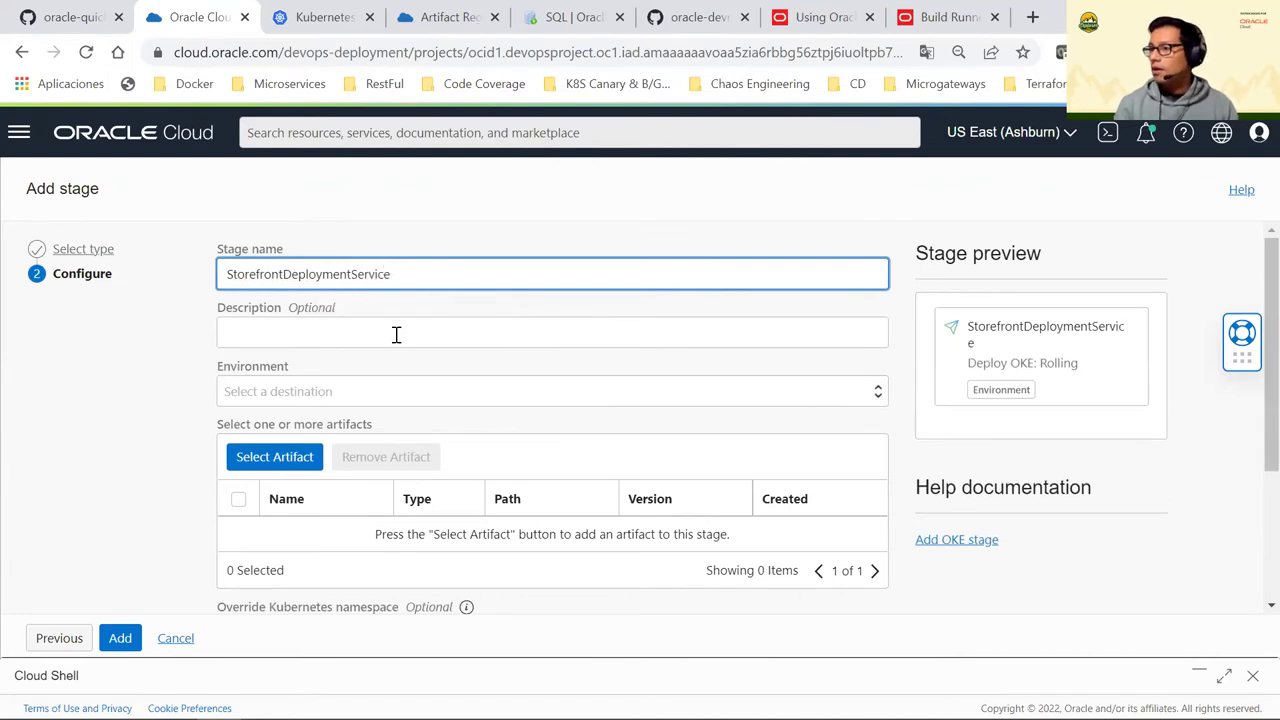
pyautogui.click(396, 334)
# Target the Oke-piday2022 environment and bring up the manifest artifact list
pyautogui.click(300, 391)
pyautogui.click(279, 434)
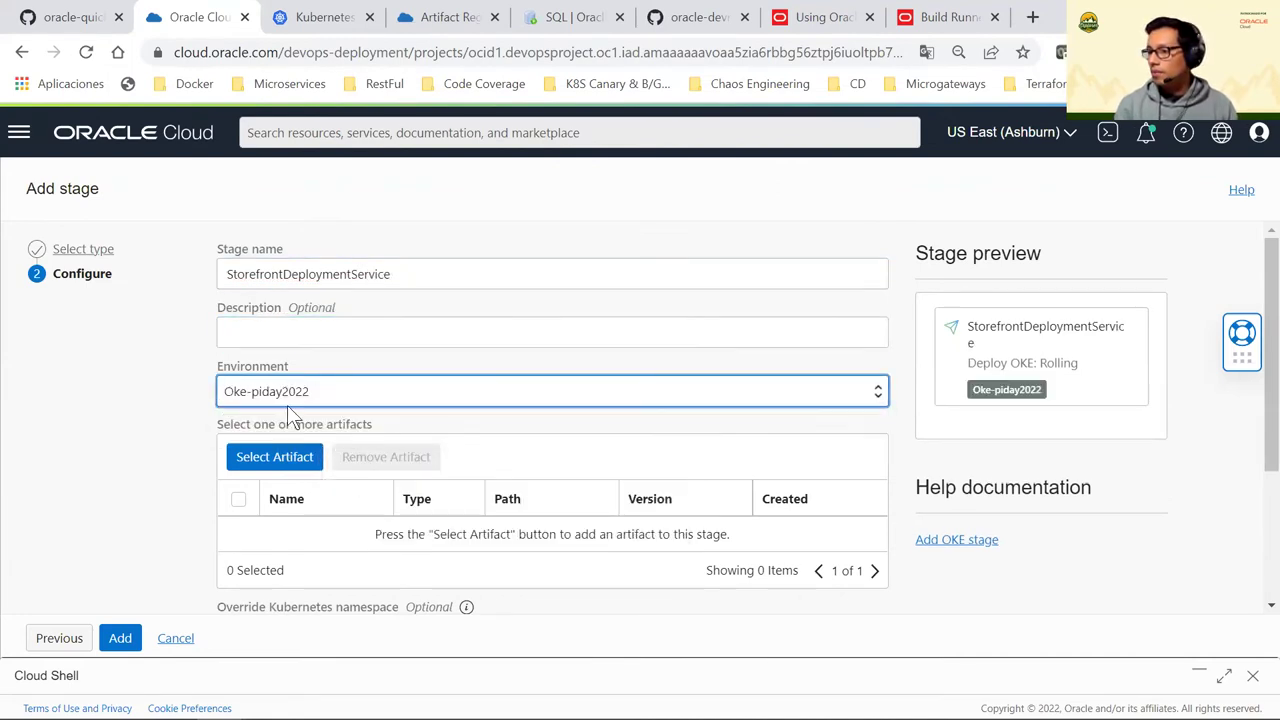
pyautogui.scroll(-1, 240, 386)
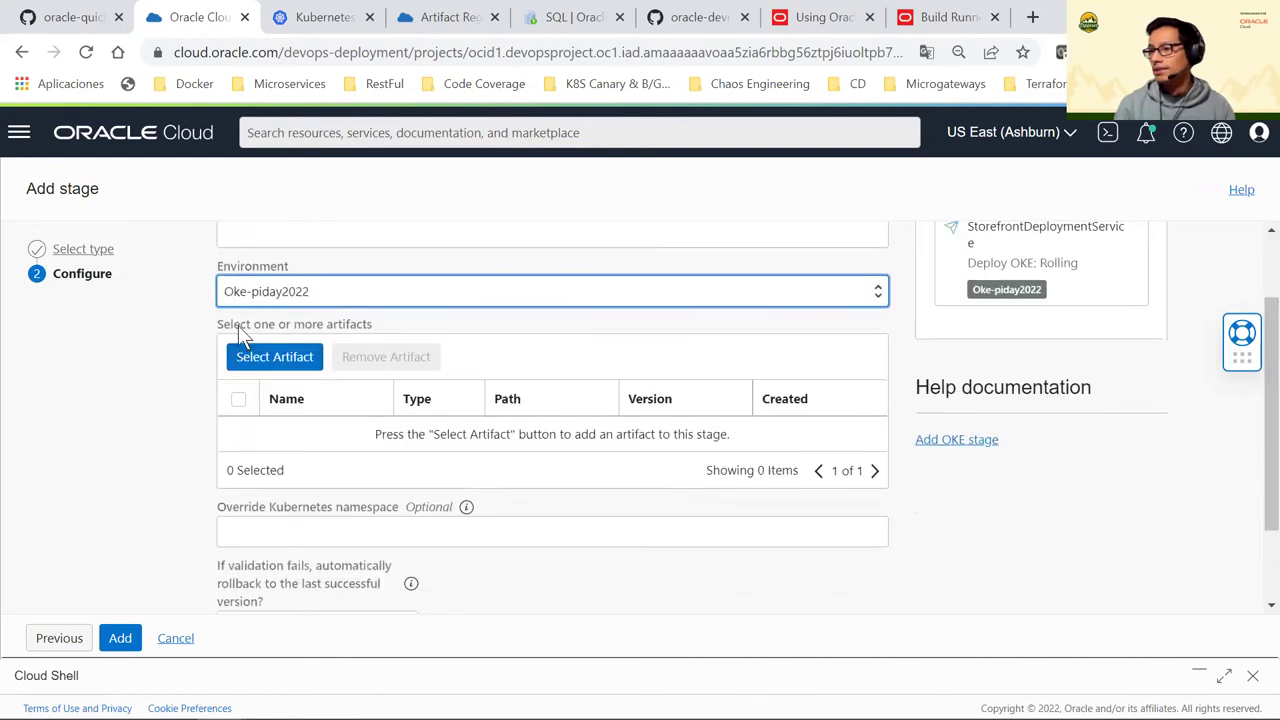
pyautogui.click(285, 364)
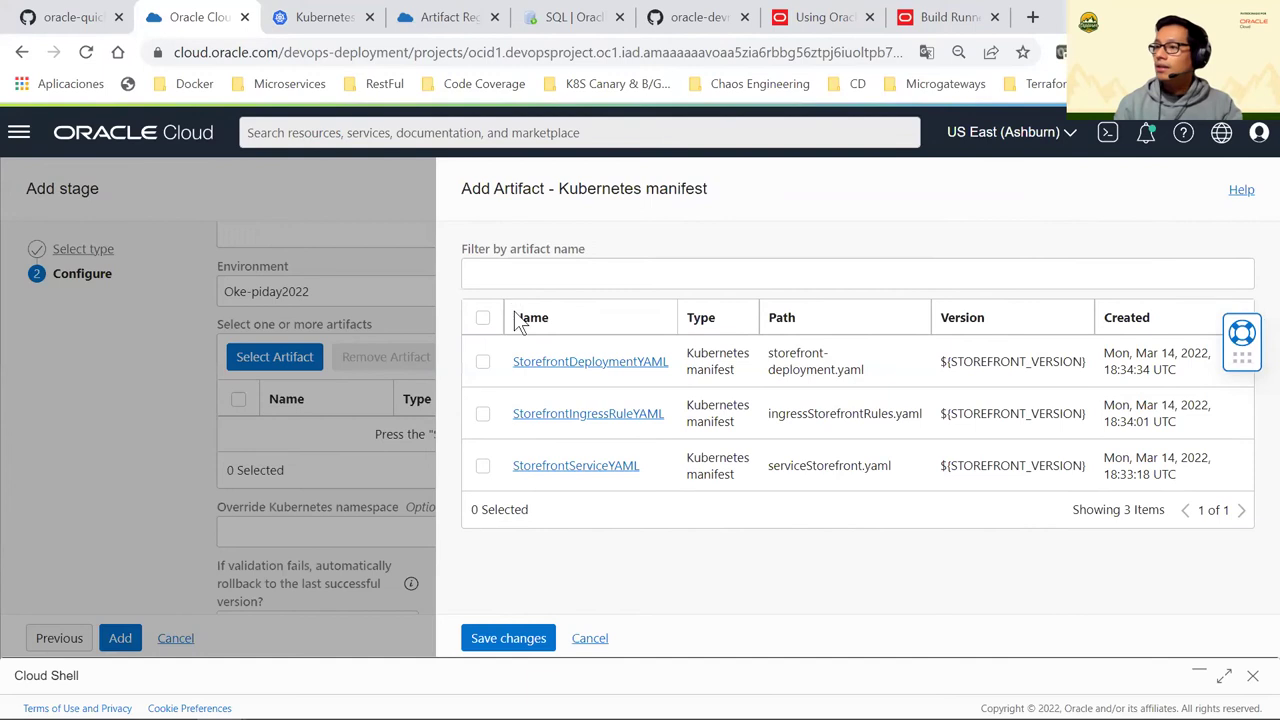
# Attach StorefrontDeploymentYAML and StorefrontServiceYAML, set rollback on failure to Yes, and add the stage
pyautogui.click(483, 362)
pyautogui.click(482, 467)
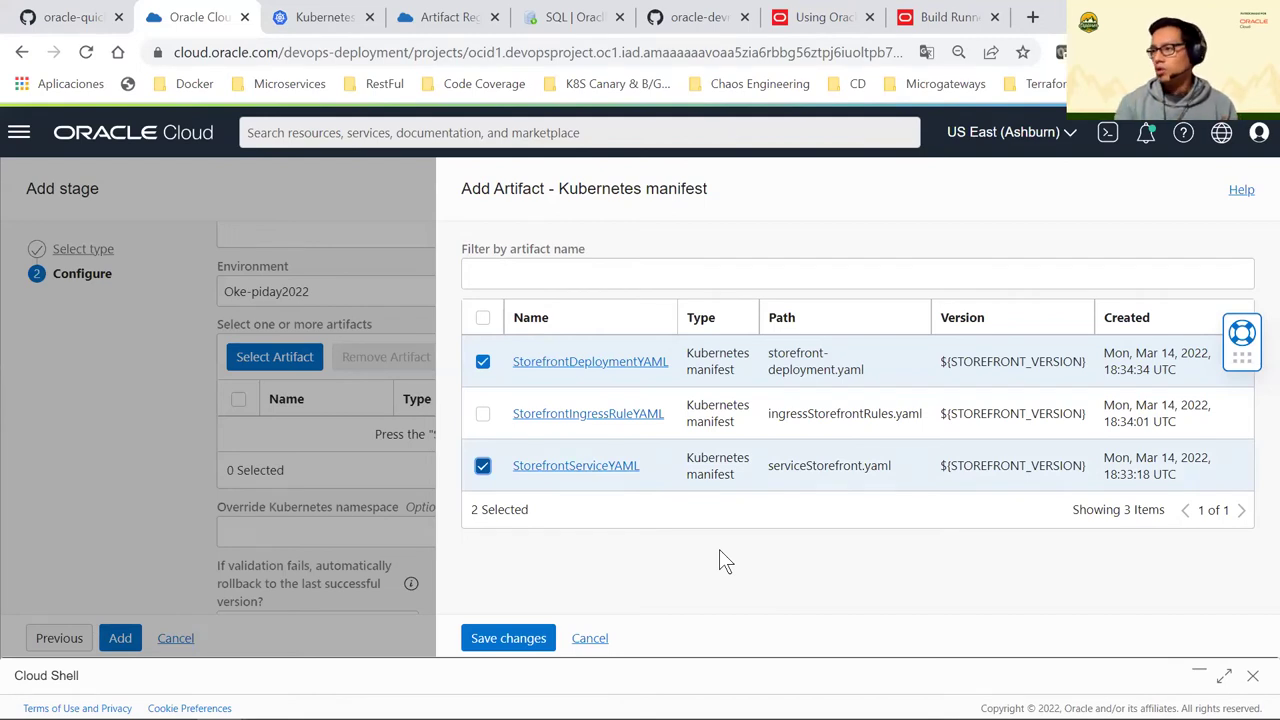
pyautogui.click(533, 644)
pyautogui.scroll(-3, 443, 455)
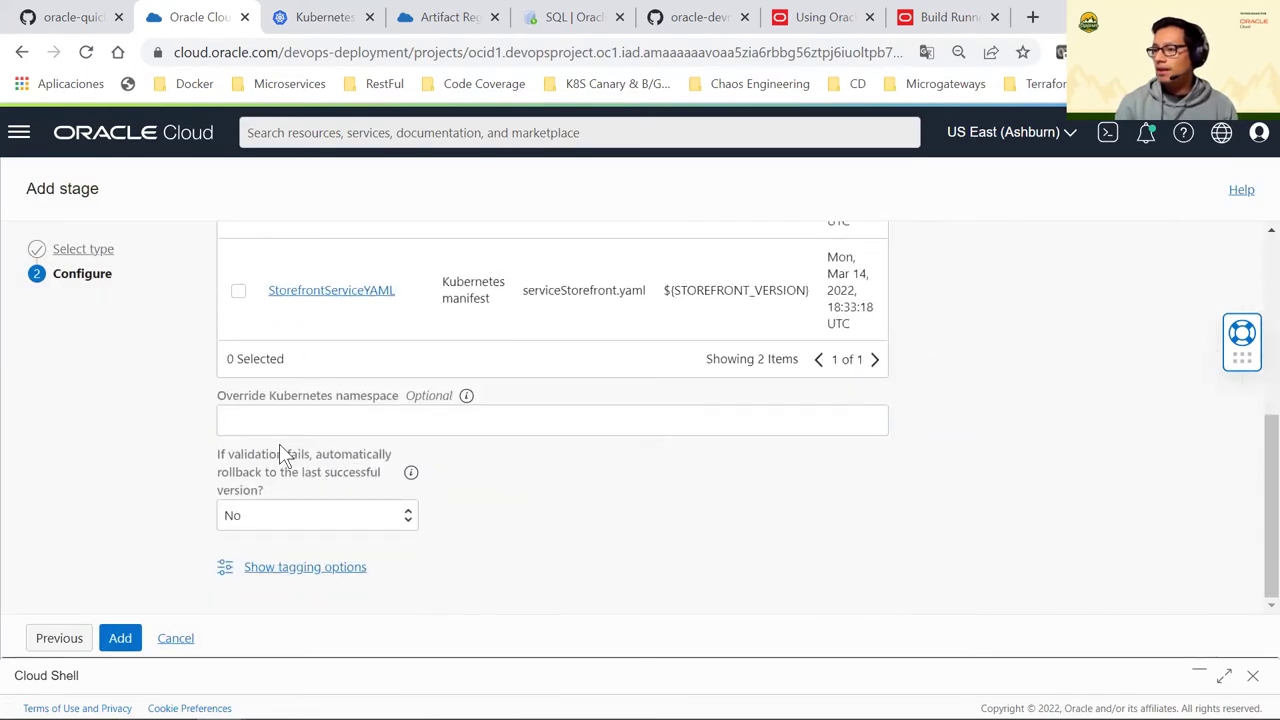
pyautogui.click(299, 510)
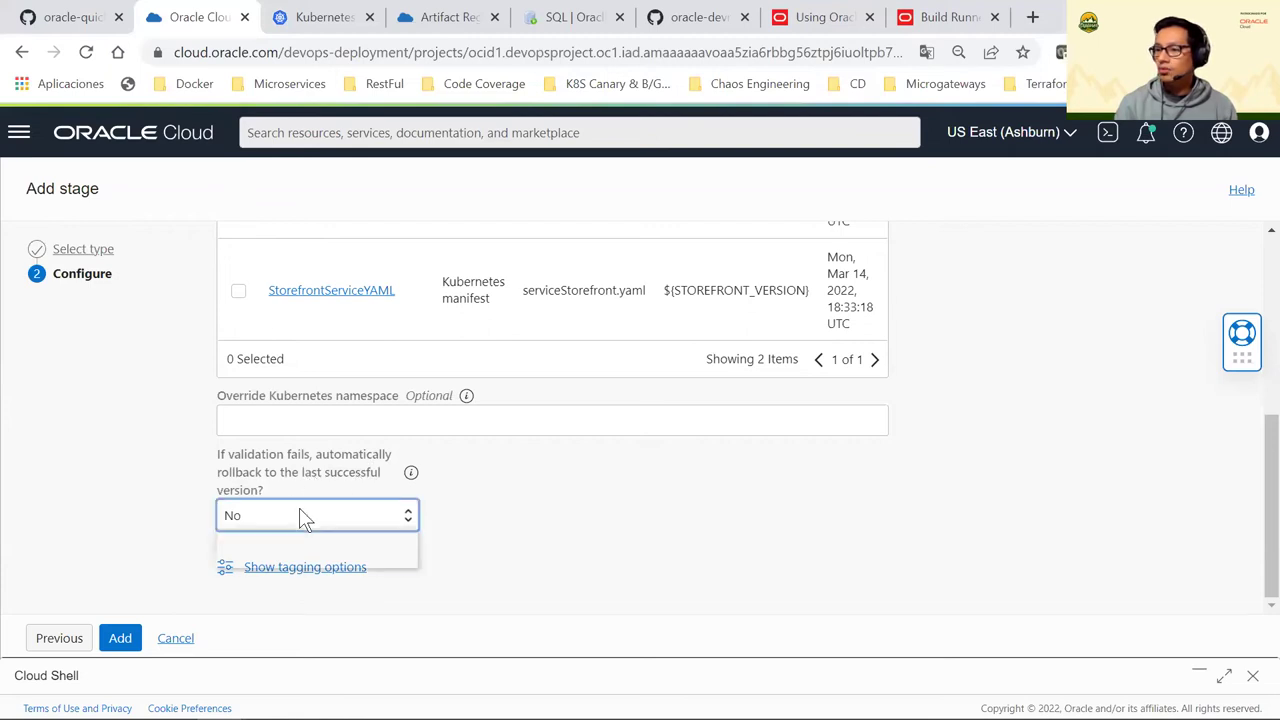
pyautogui.click(290, 534)
pyautogui.click(128, 637)
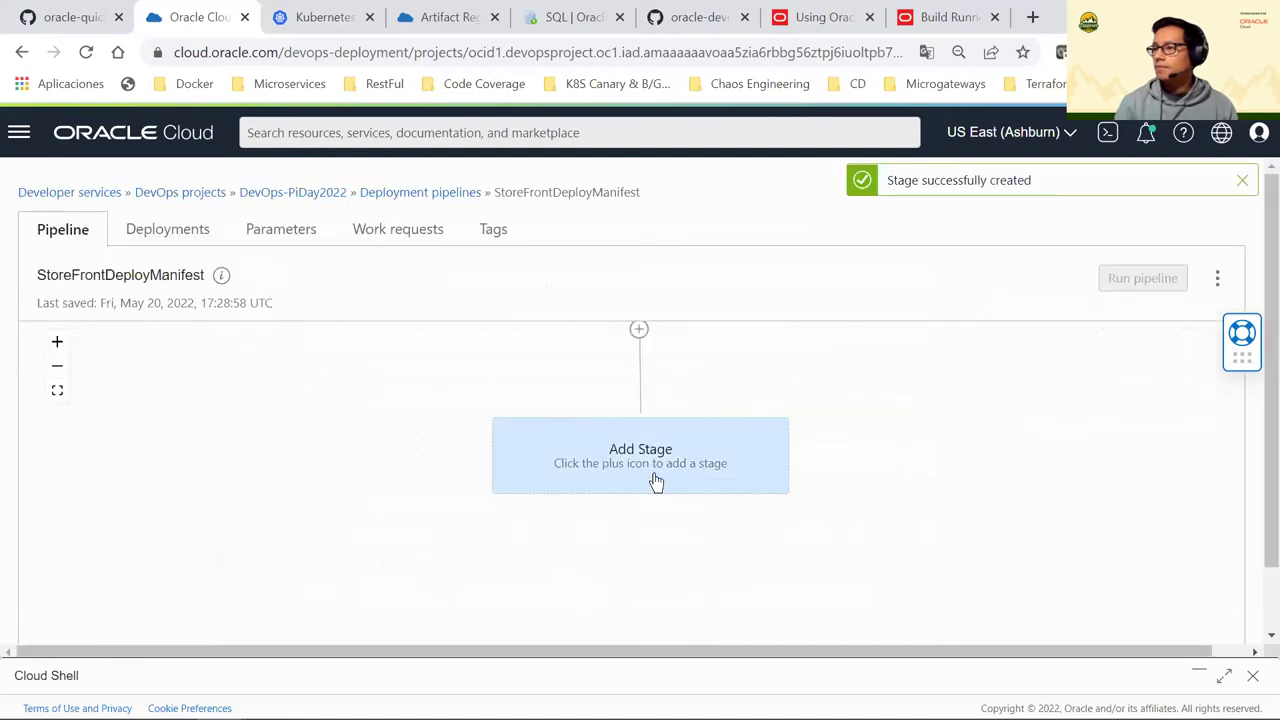
# Insert a sequential 'Apply manifest to your Kubernetes cluster' stage after StorefrontDeploymentService
pyautogui.scroll(-1, 708, 548)
pyautogui.scroll(1, 703, 528)
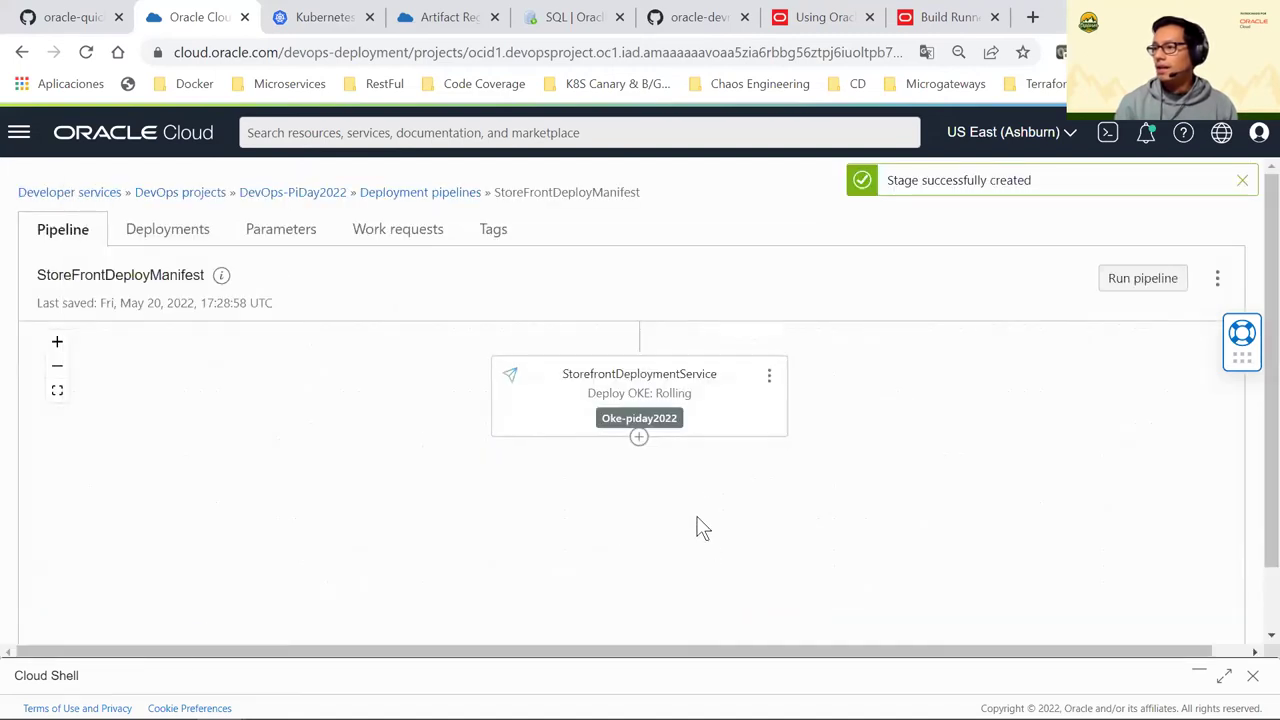
pyautogui.click(639, 440)
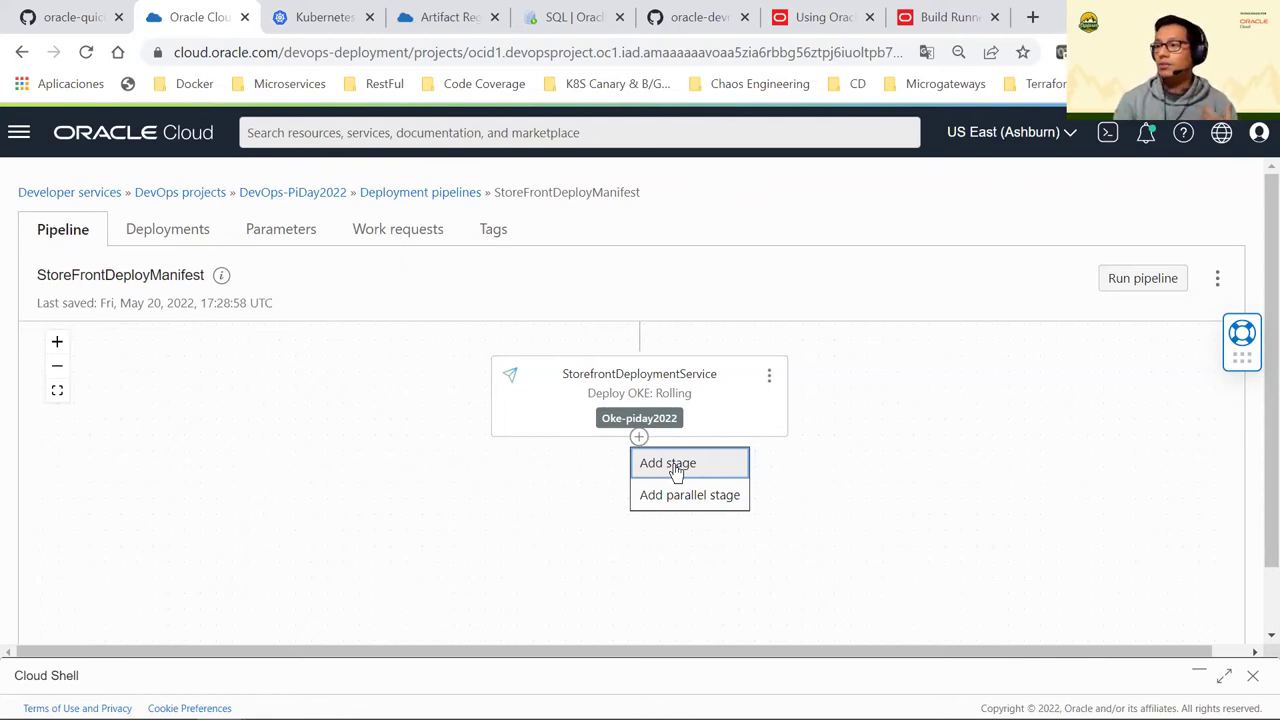
pyautogui.click(675, 468)
pyautogui.click(222, 485)
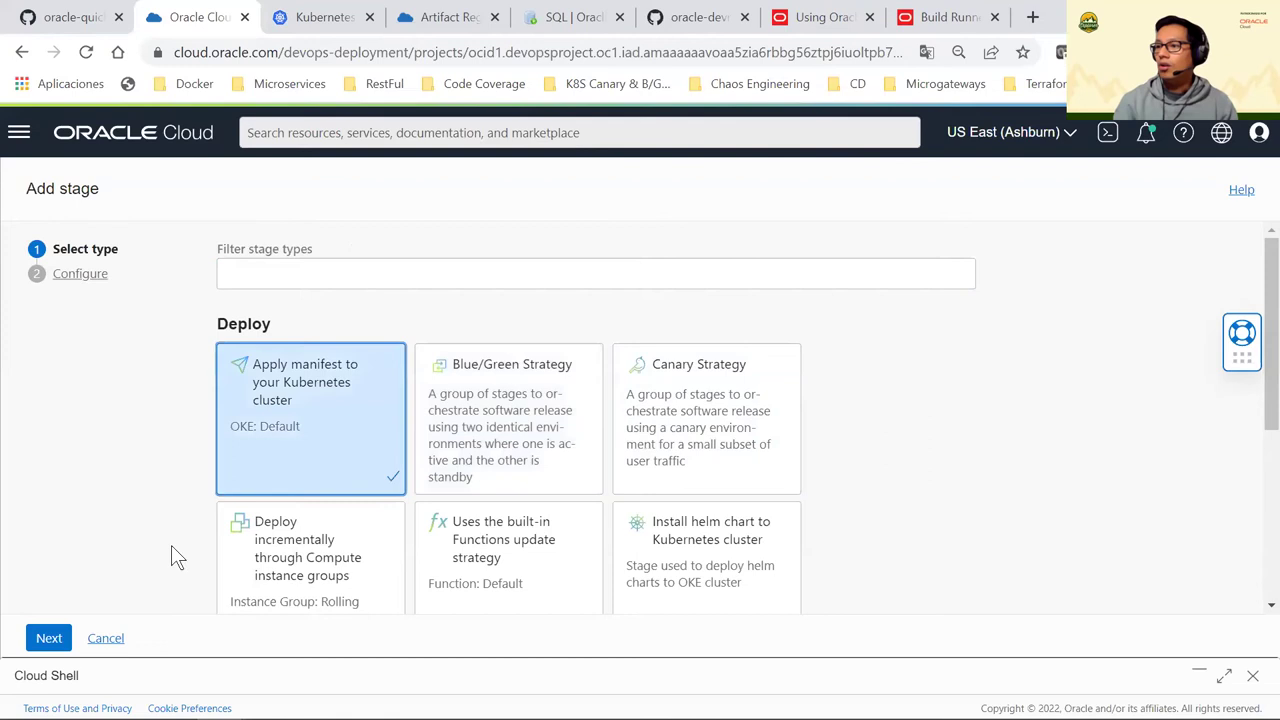
pyautogui.click(45, 637)
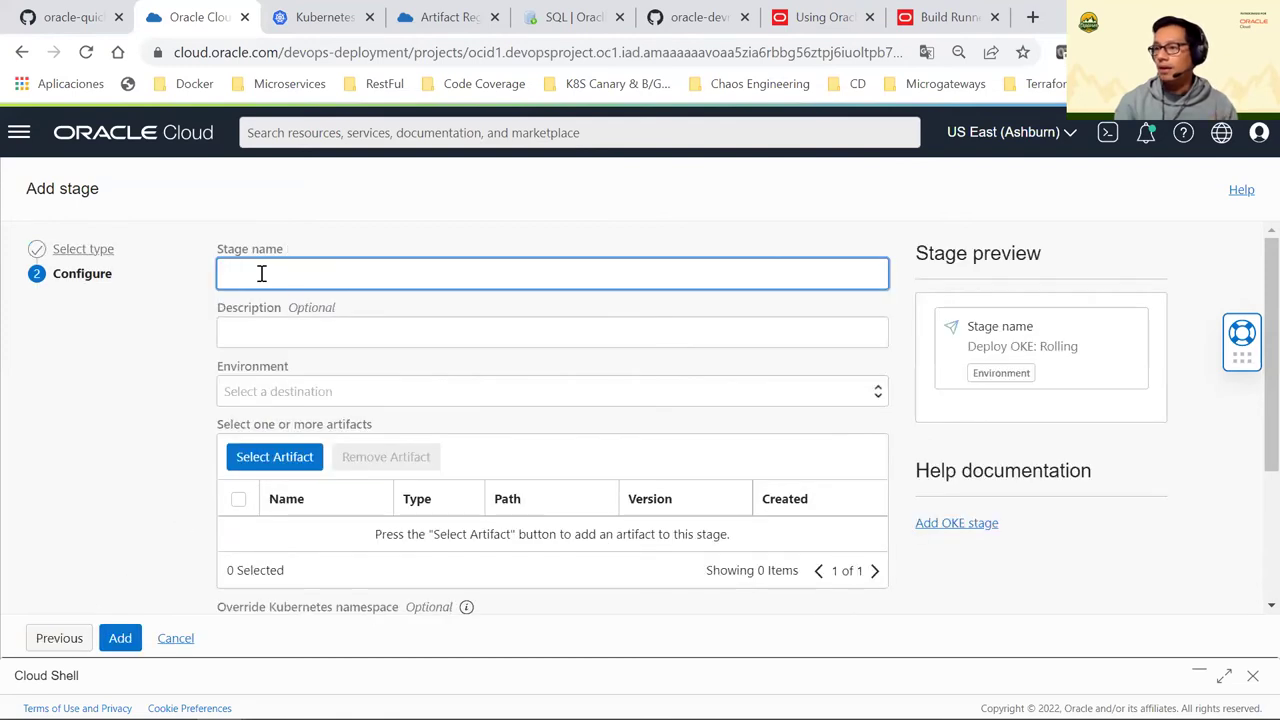
# Name the stage StorefrontDeploymentIngress and target the Oke-piday2022 environment
pyautogui.click(261, 273)
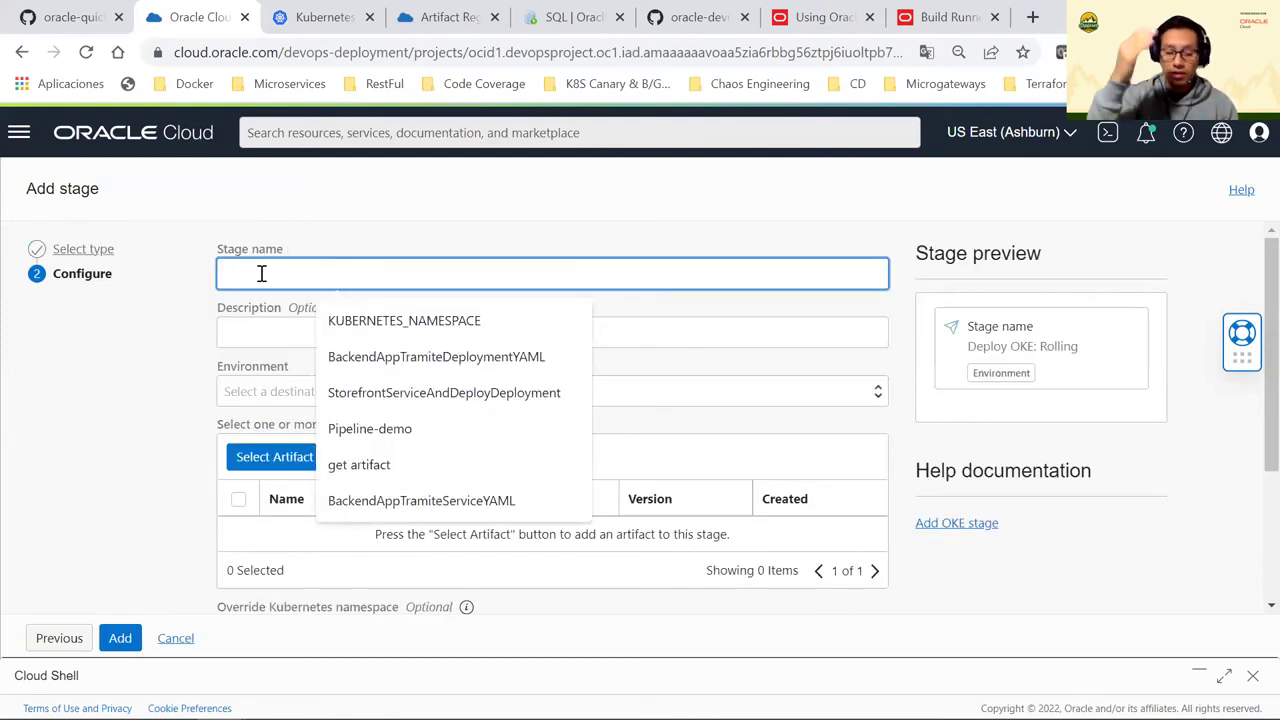
pyautogui.write('test')
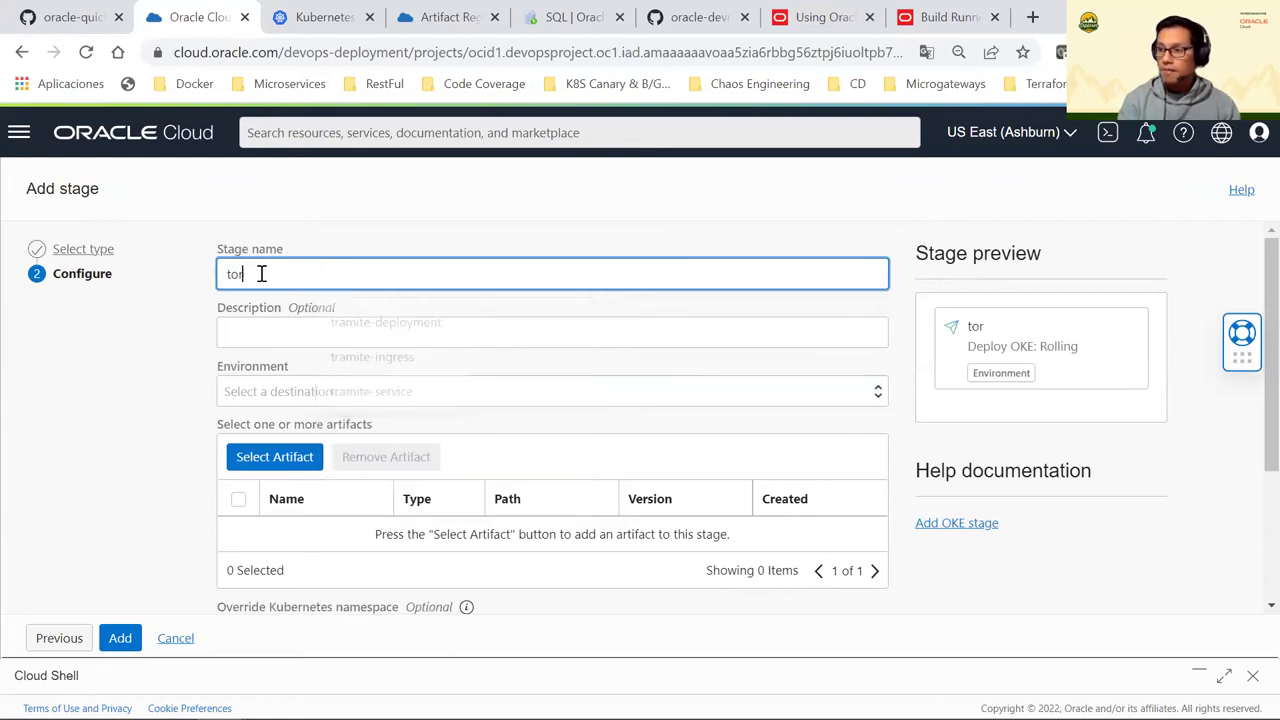
pyautogui.press('BackSpace')
pyautogui.press('BackSpace')
pyautogui.press('BackSpace')
pyautogui.press('BackSpace')
pyautogui.write('Storefront')
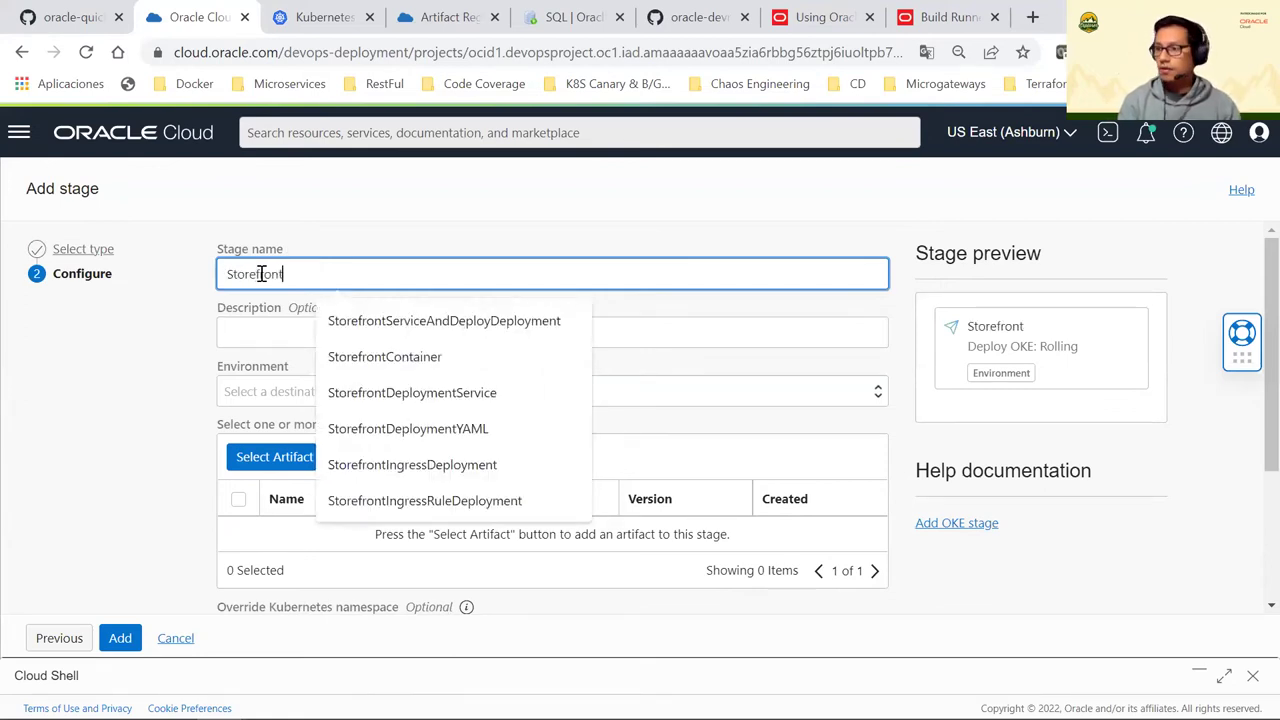
pyautogui.write('Depl')
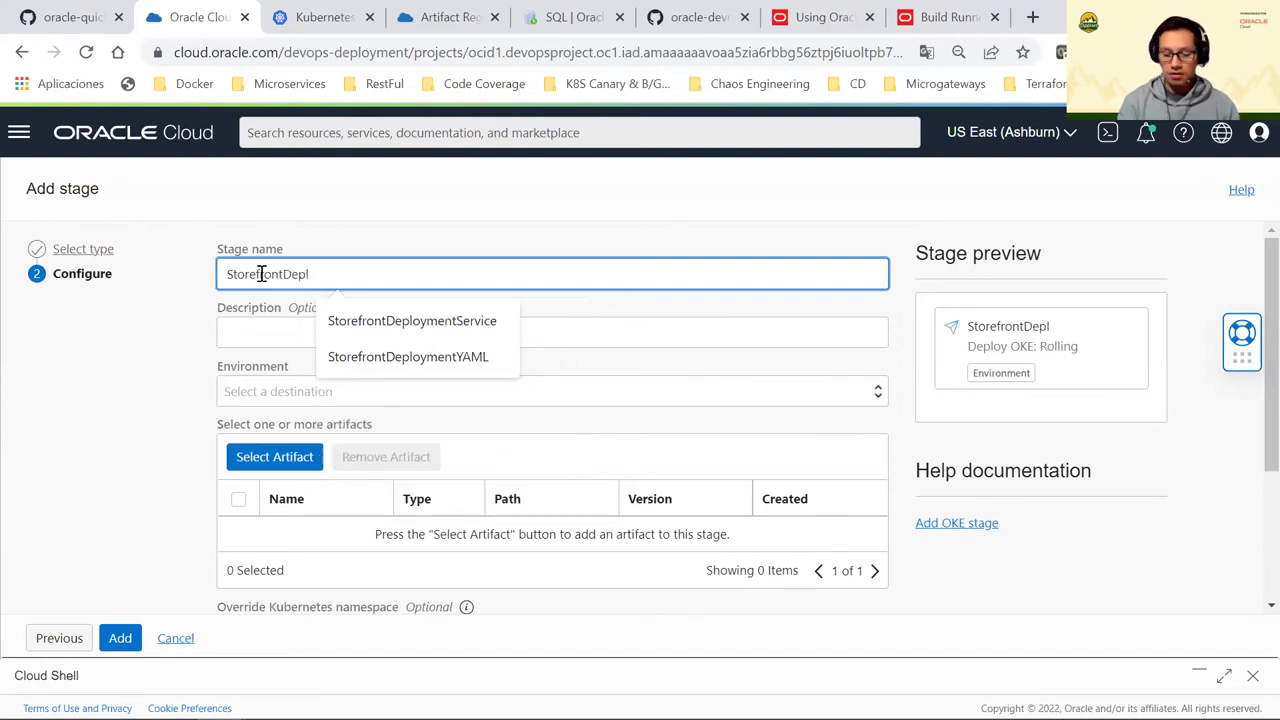
pyautogui.write('oyme')
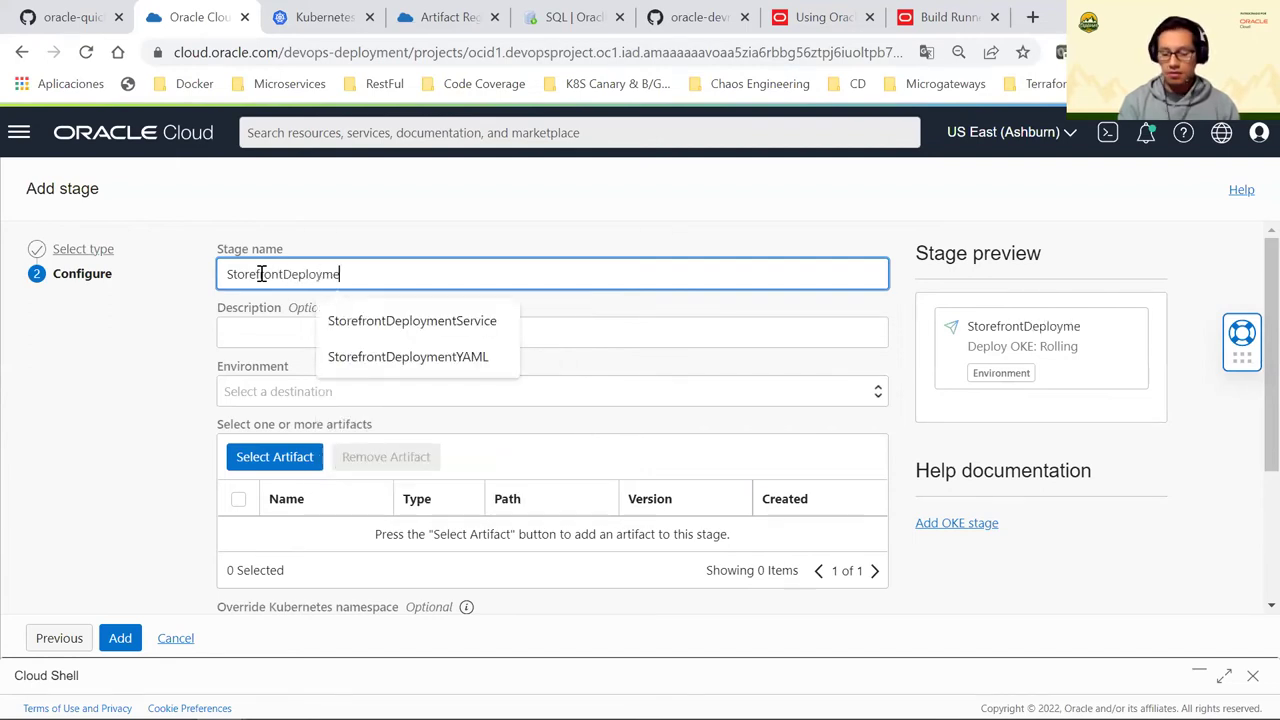
pyautogui.write('nt IWi')
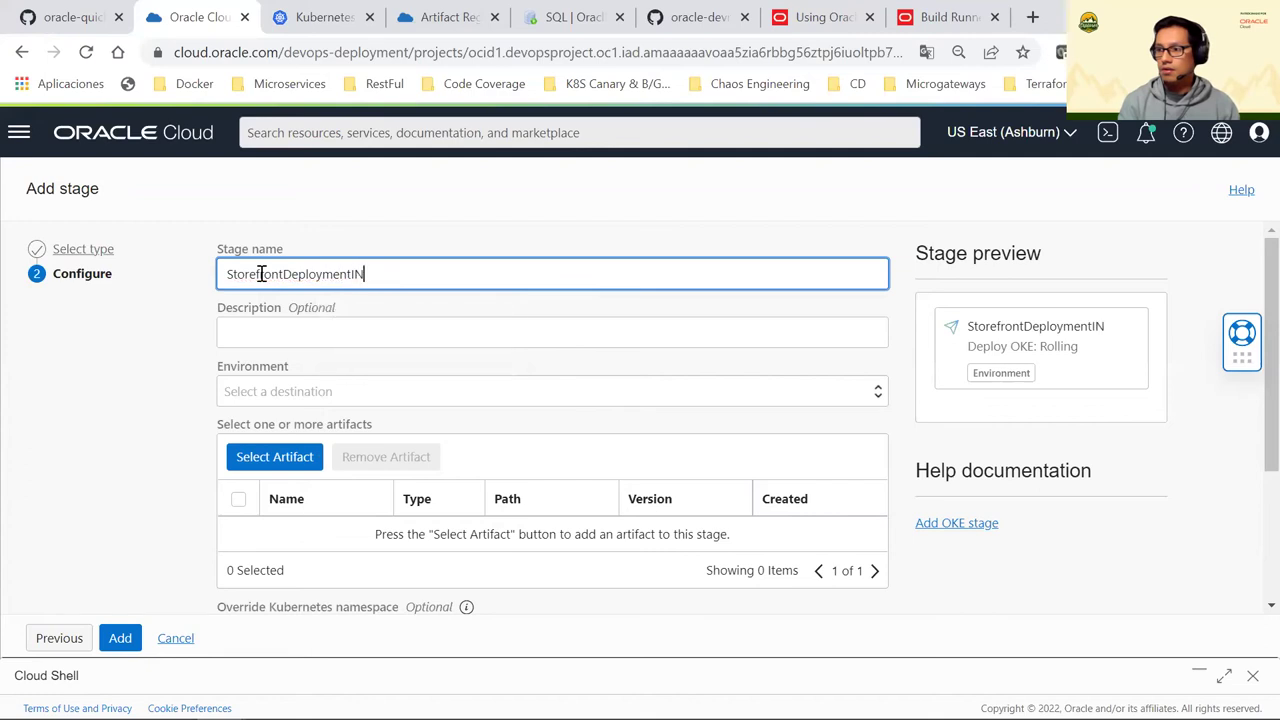
pyautogui.press('BackSpace')
pyautogui.press('BackSpace')
pyautogui.write('Ingress')
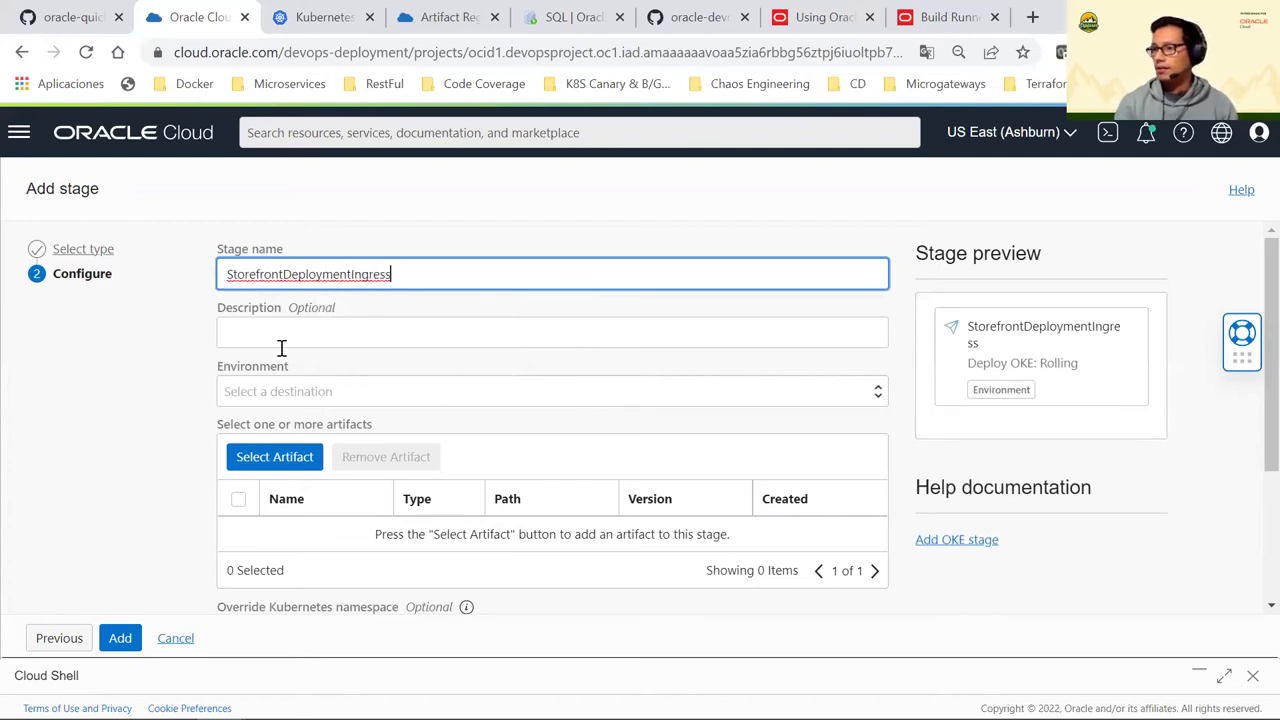
pyautogui.click(323, 393)
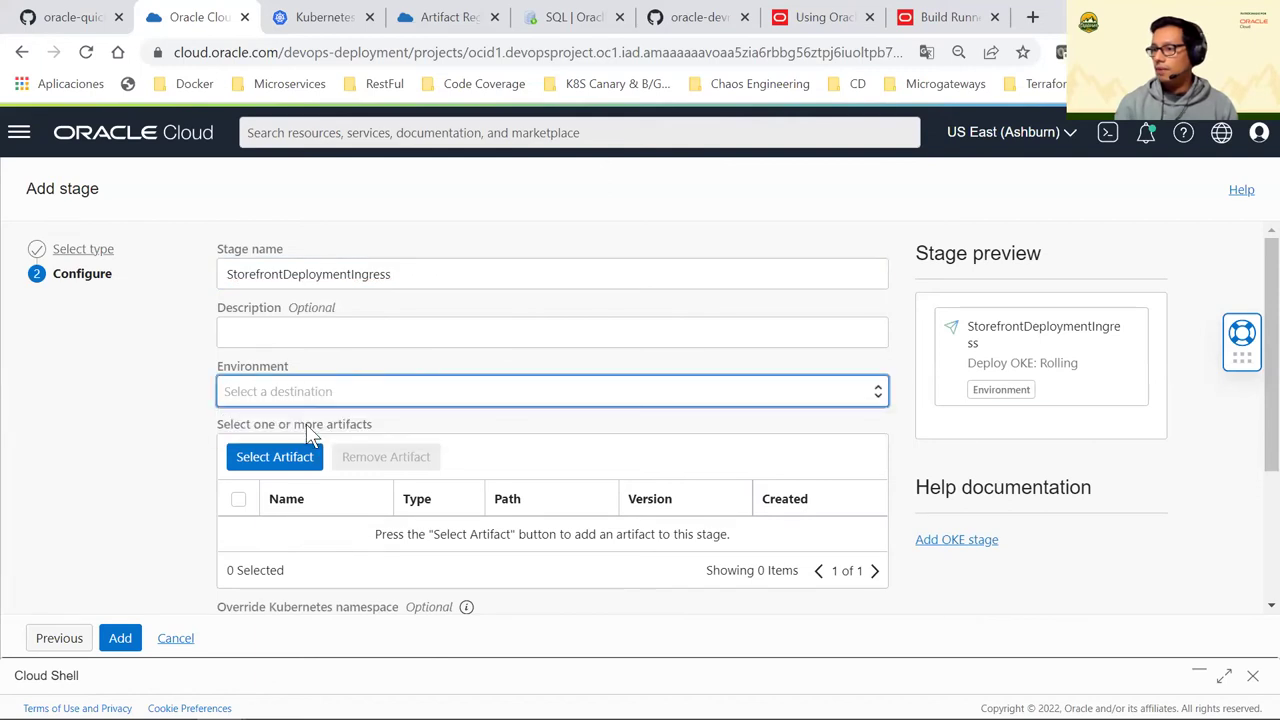
pyautogui.click(306, 433)
# Attach the StorefrontIngressRuleYAML manifest to the ingress stage
pyautogui.click(281, 458)
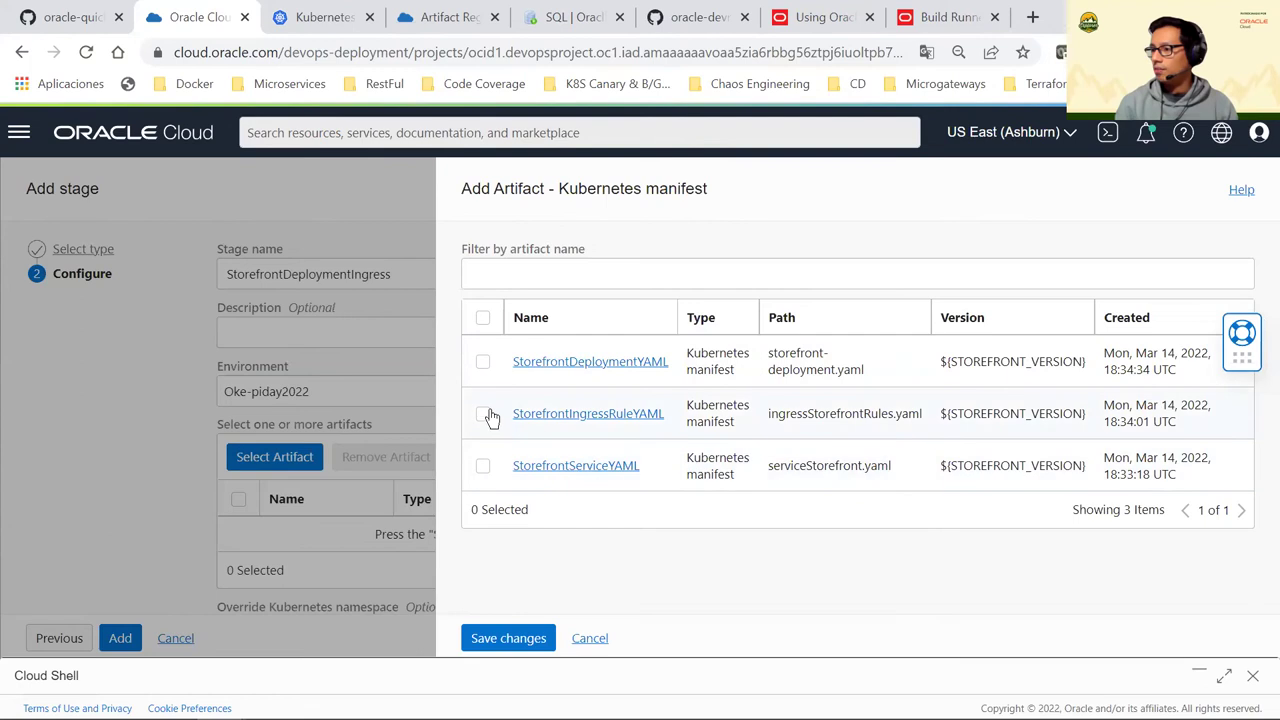
pyautogui.click(484, 413)
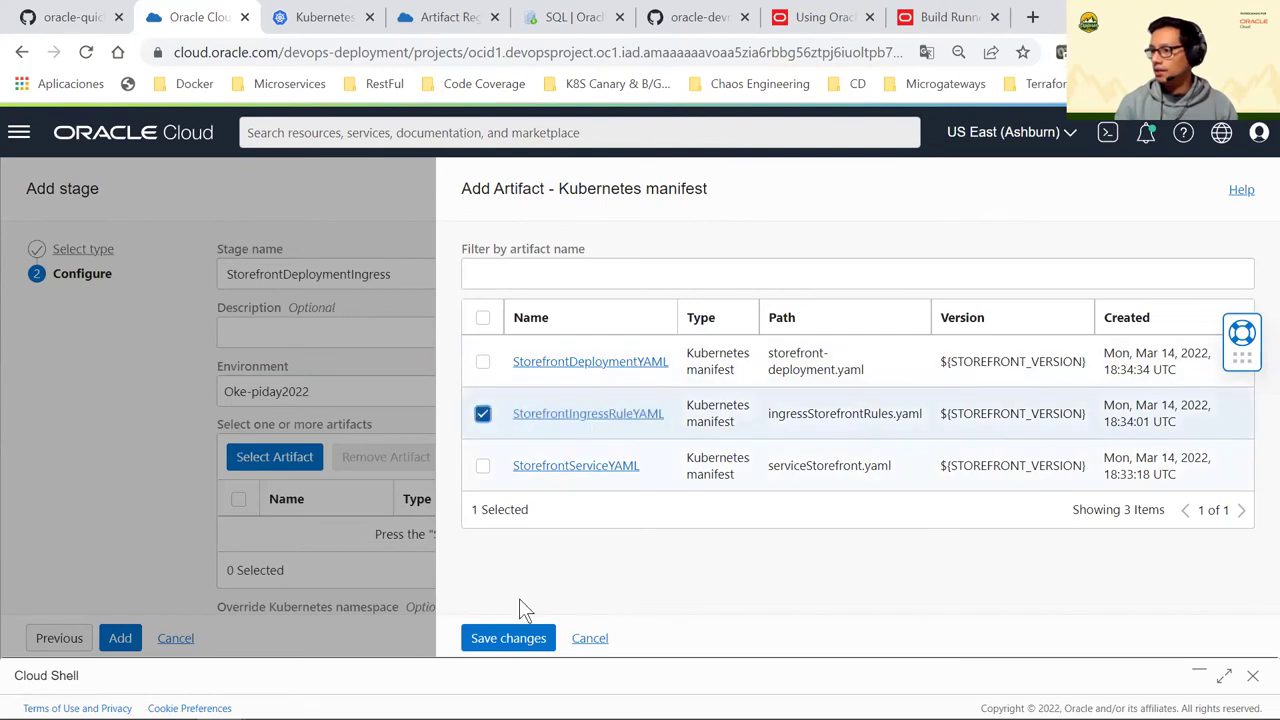
pyautogui.click(510, 640)
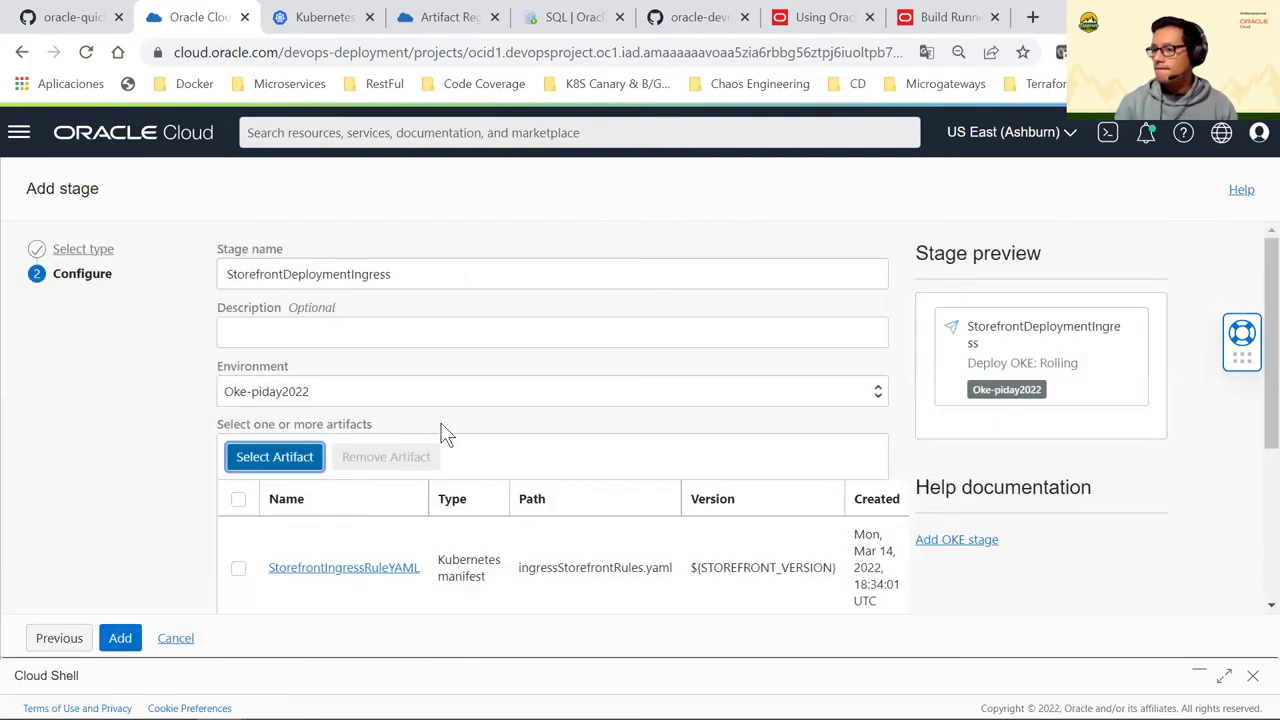
pyautogui.scroll(-2, 442, 430)
pyautogui.scroll(1, 408, 413)
pyautogui.scroll(-1, 337, 437)
# Set rollback on failure to Yes, add the stage, and switch to Visual Studio Code
pyautogui.click(271, 517)
pyautogui.click(252, 537)
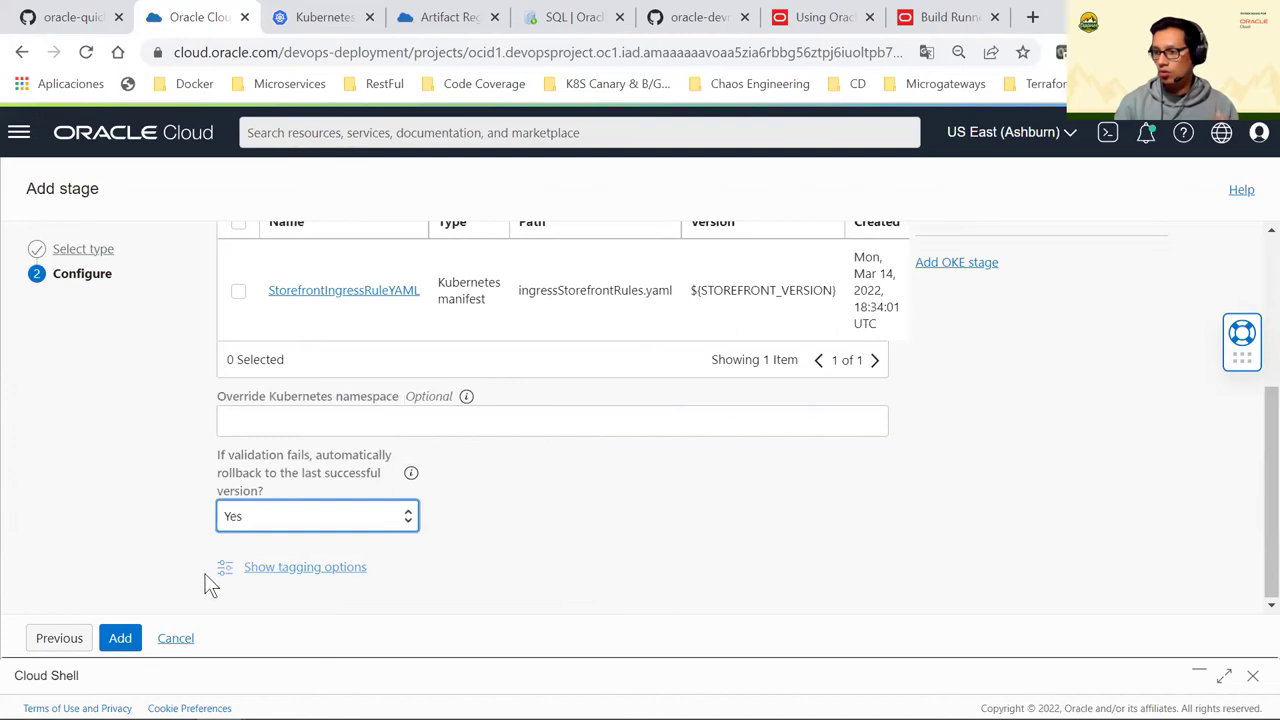
pyautogui.click(126, 638)
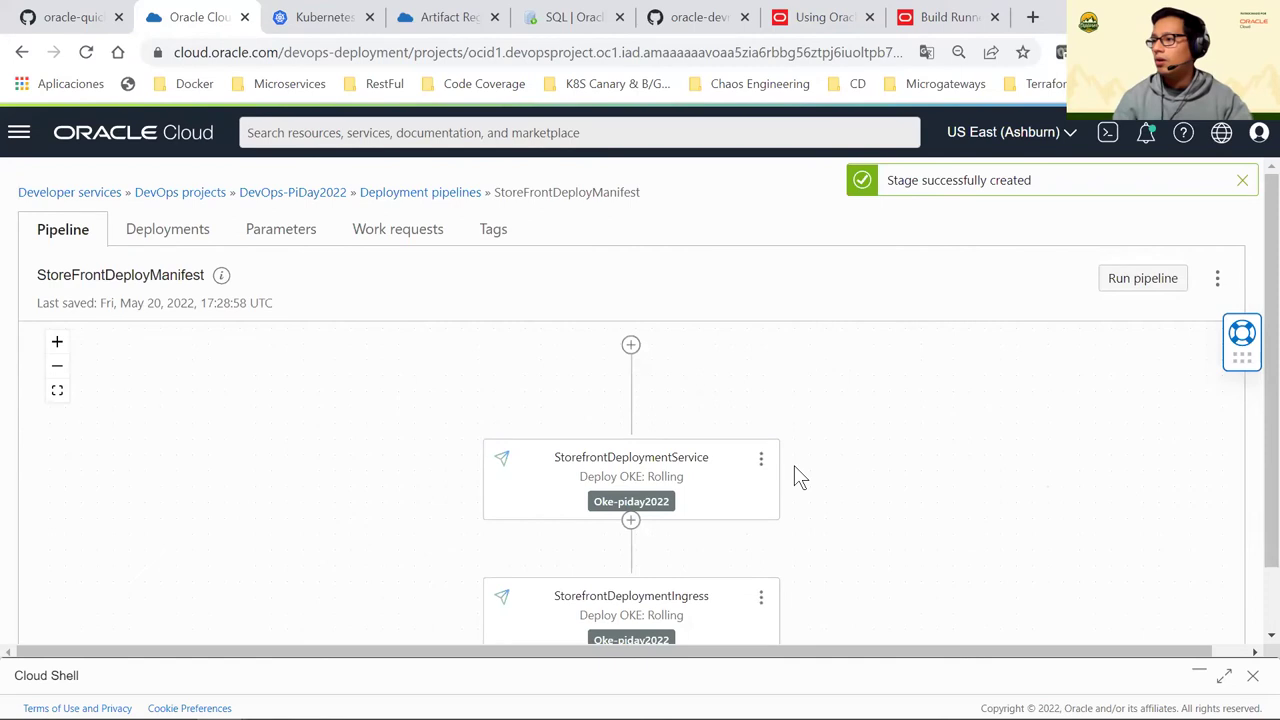
pyautogui.scroll(-1, 794, 470)
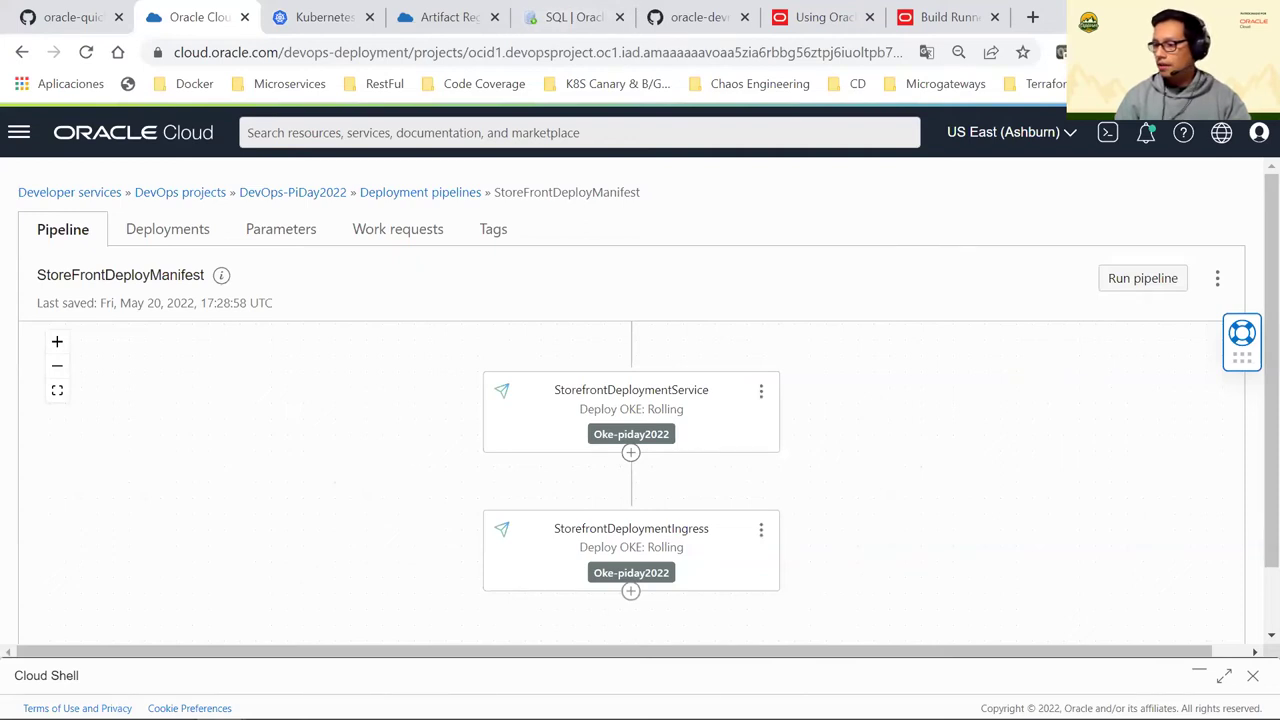
pyautogui.click(570, 700)
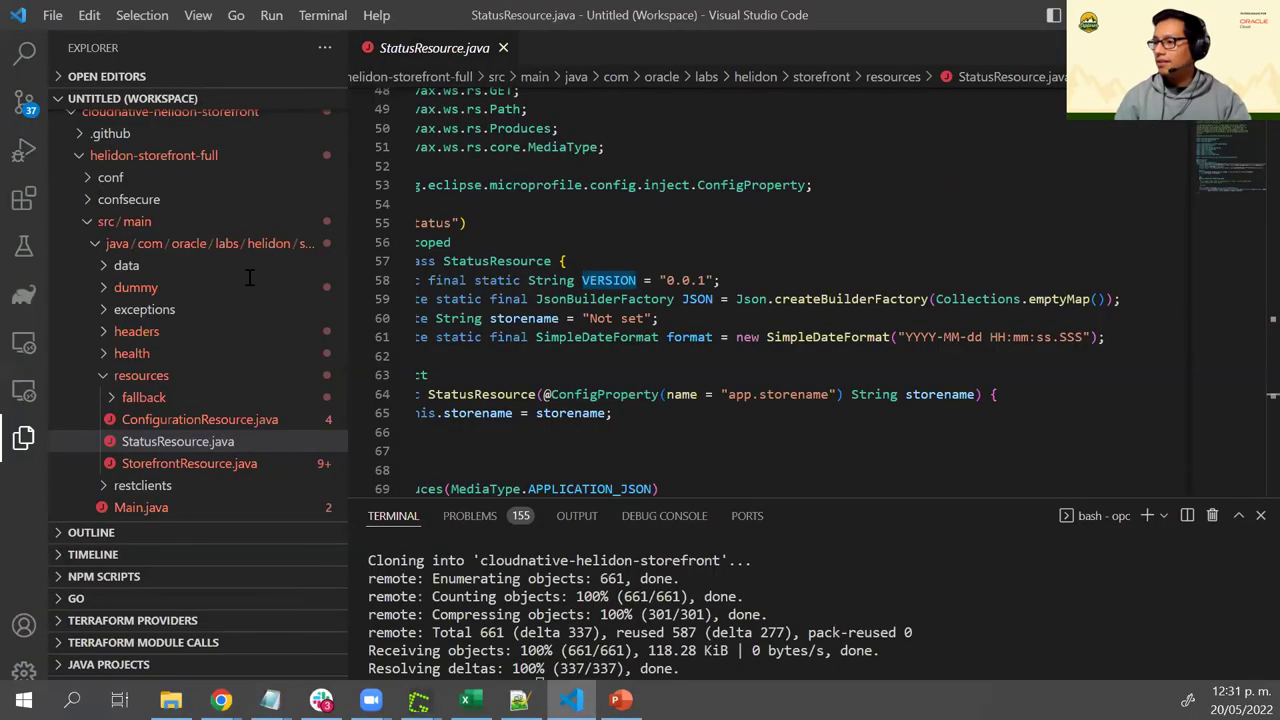
# Open storefront-deployment.yaml and select the OCIR_HOST and namespace variables in its container image path
pyautogui.click(97, 247)
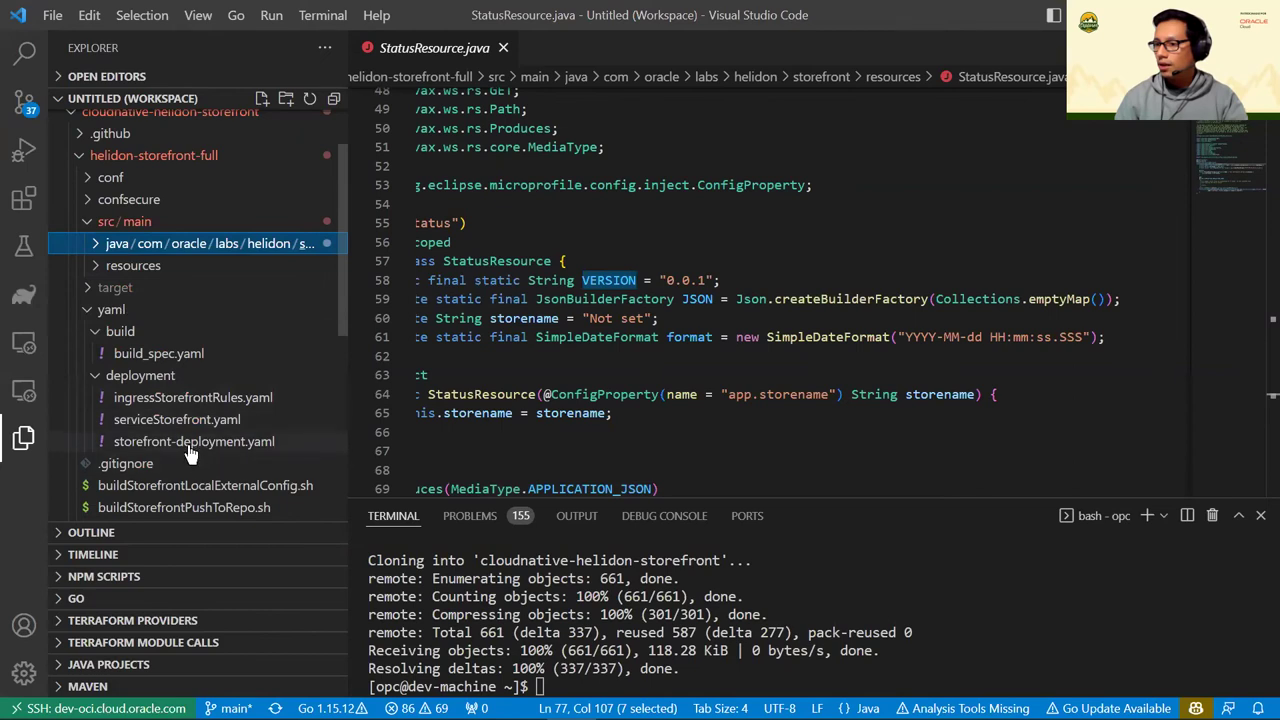
pyautogui.click(258, 440)
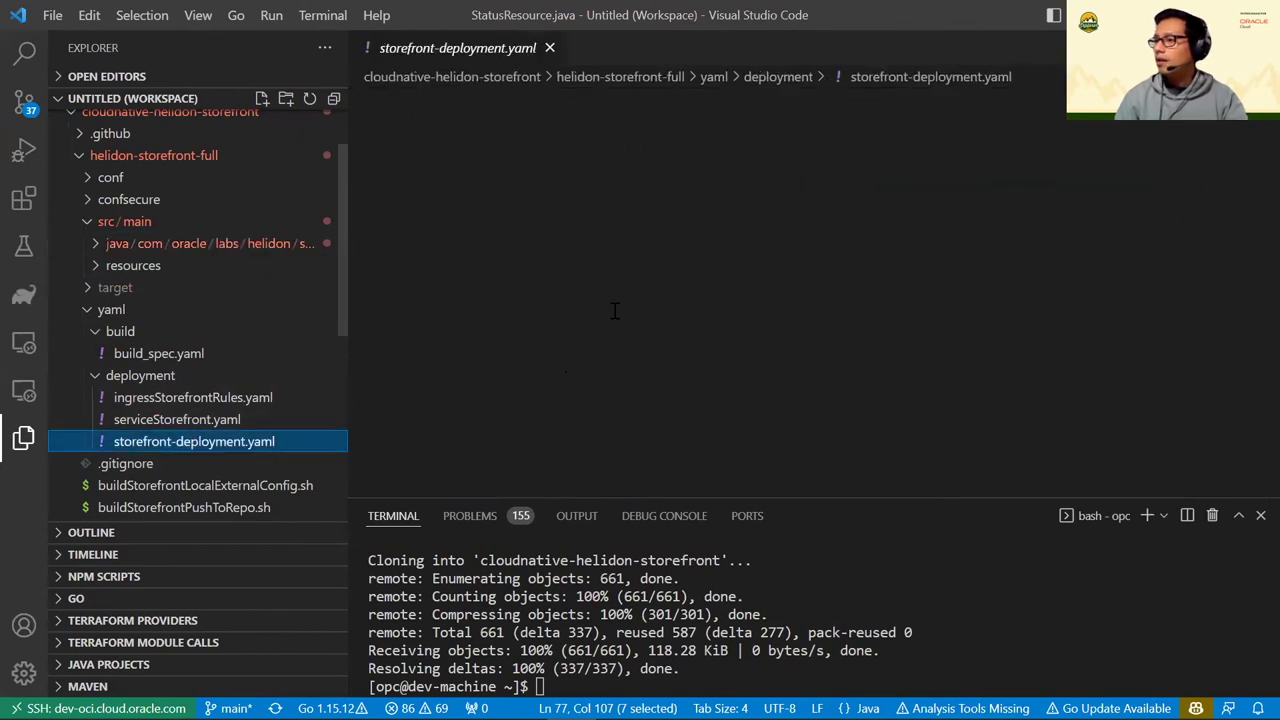
pyautogui.scroll(4, 655, 290)
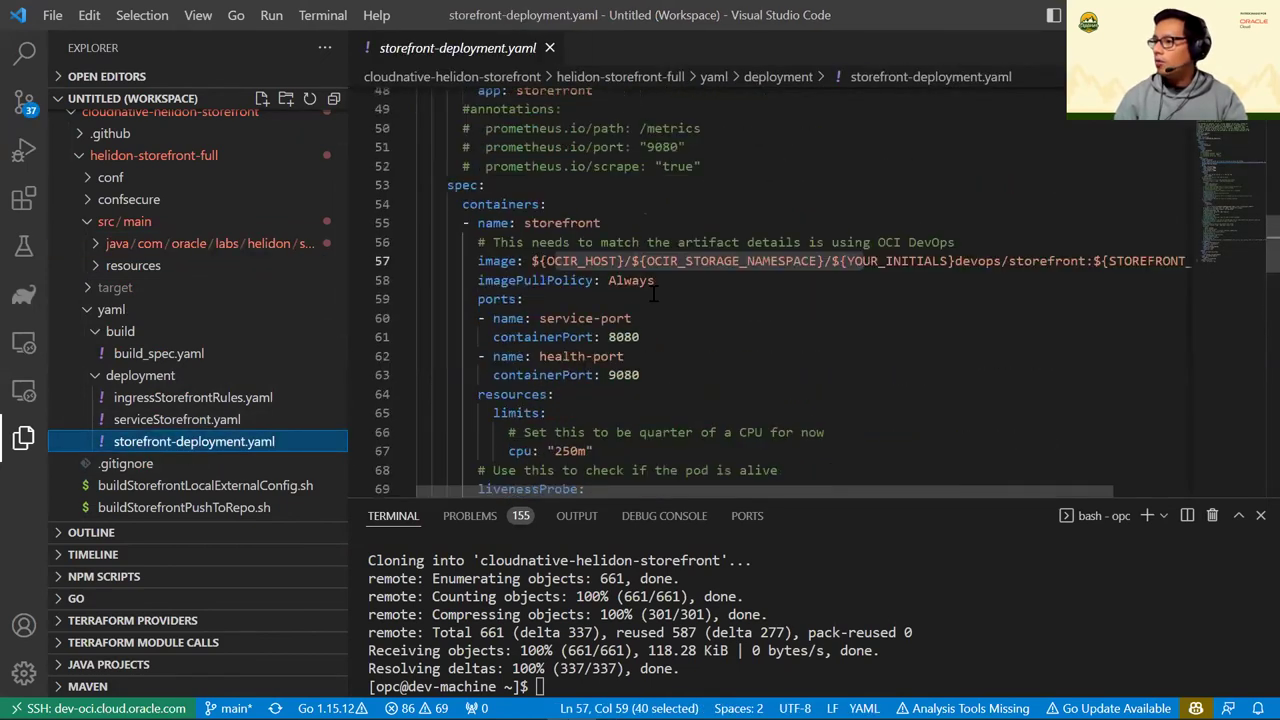
pyautogui.click(567, 299)
pyautogui.moveTo(538, 261); pyautogui.dragTo(632, 261)
pyautogui.click(680, 261)
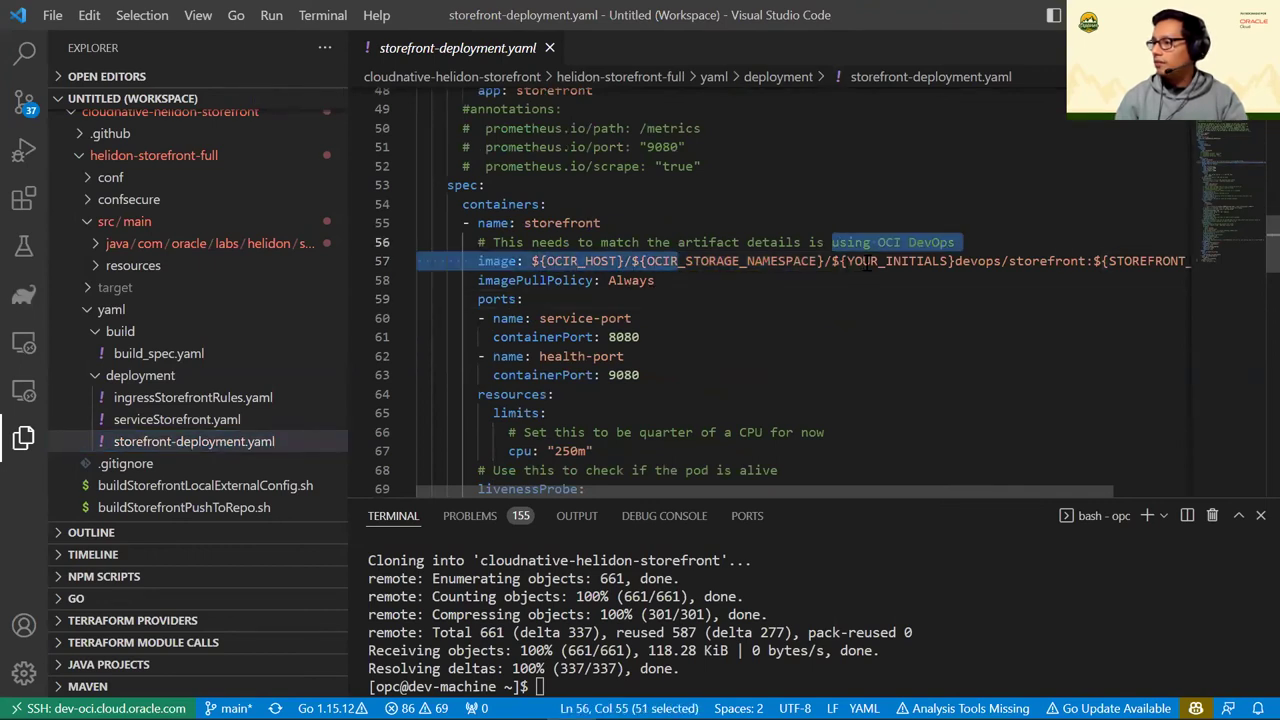
pyautogui.moveTo(865, 261); pyautogui.dragTo(1003, 261)
# Copy the KUBERNETES_NAMESPACE placeholder name from line 39
pyautogui.scroll(3, 706, 260)
pyautogui.scroll(5, 706, 260)
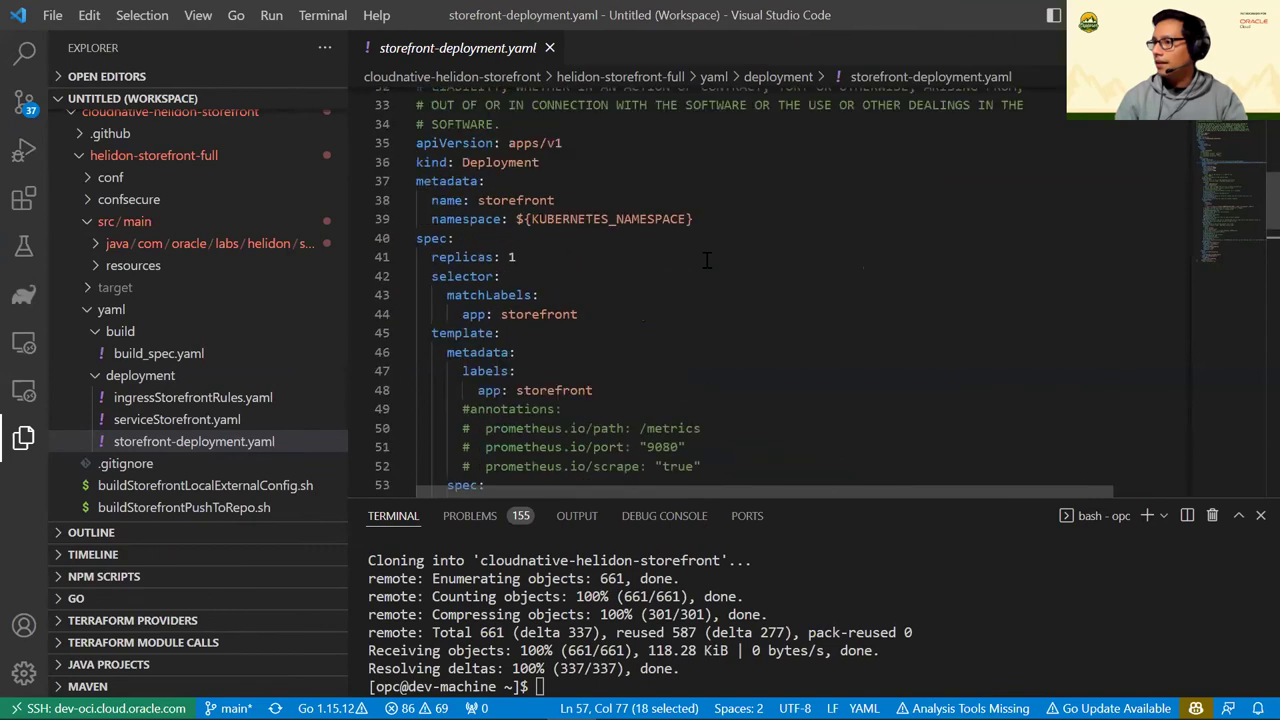
pyautogui.doubleClick(572, 368)
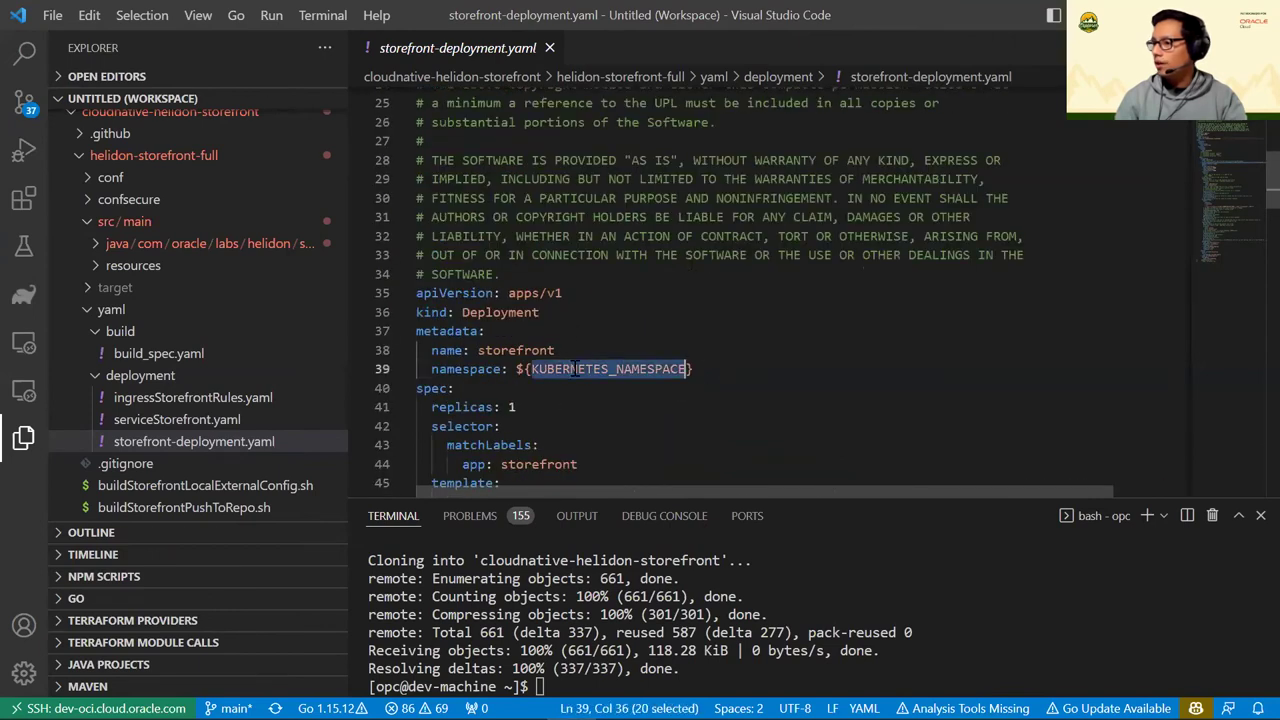
pyautogui.rightClick(661, 370)
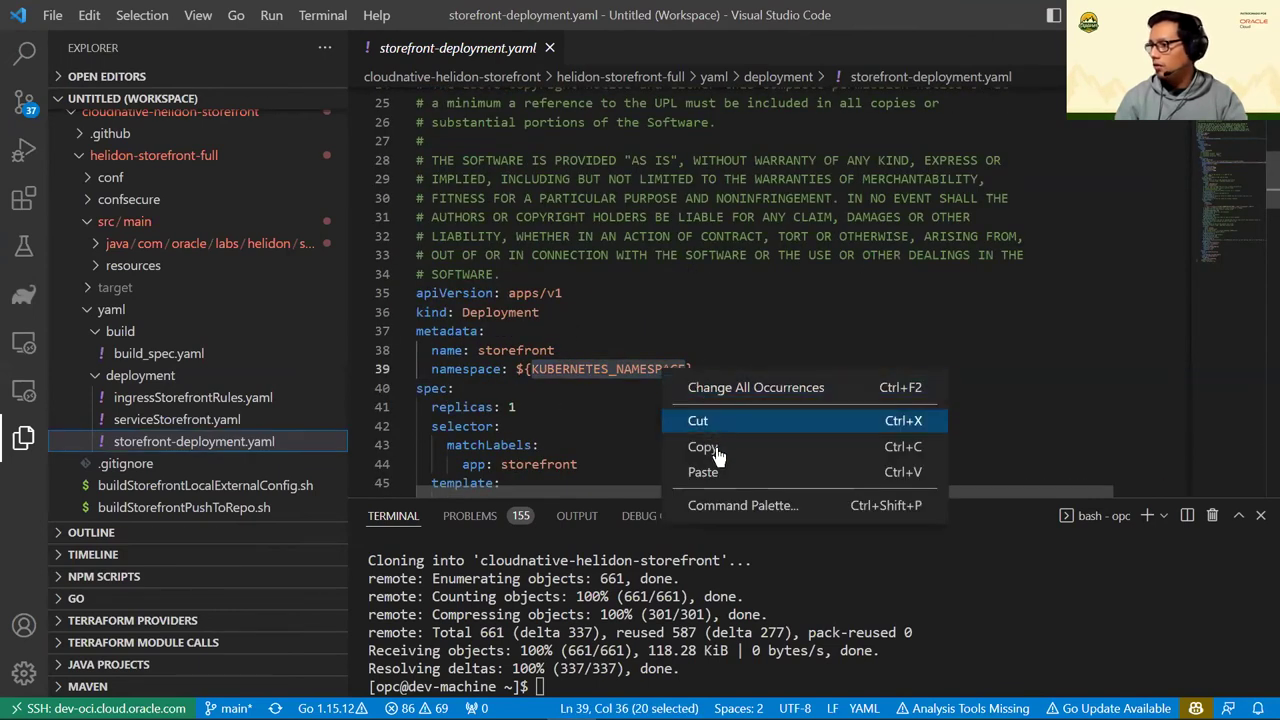
pyautogui.press('Escape')
# Highlight the OCIR registry variables in the storefront container image line again
pyautogui.scroll(-5, 735, 378)
pyautogui.scroll(-10, 735, 378)
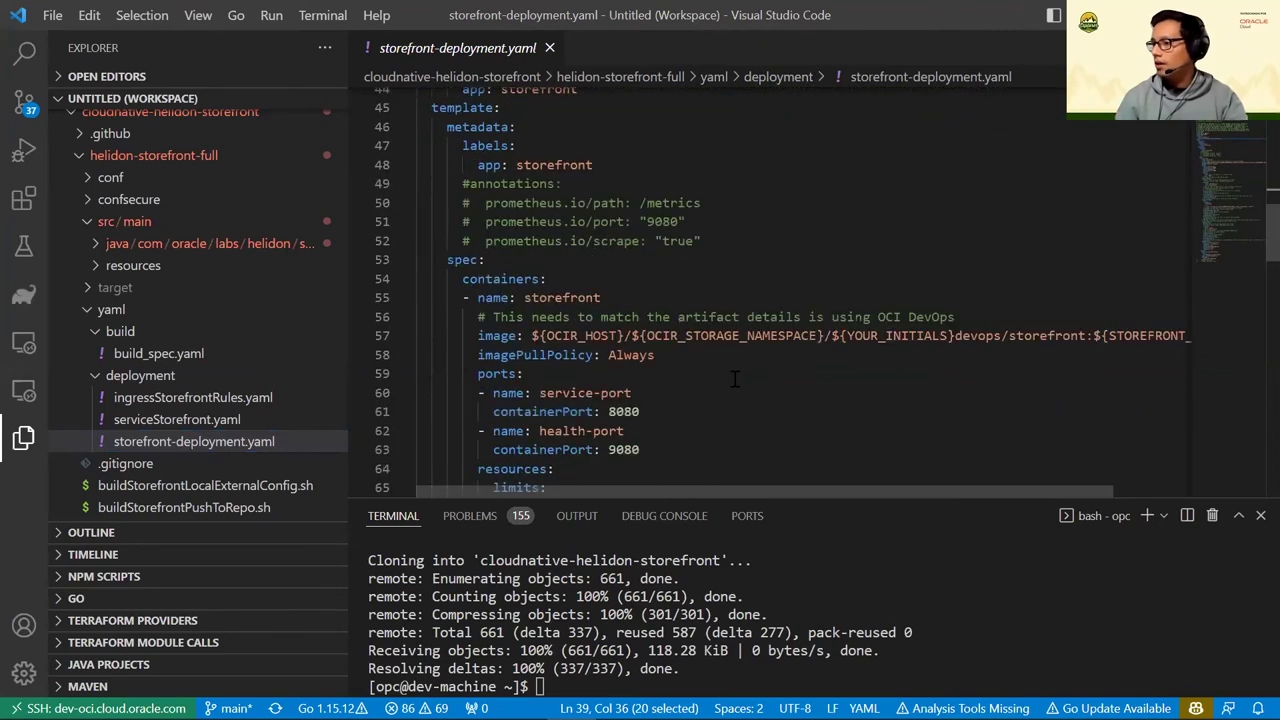
pyautogui.scroll(8, 735, 378)
pyautogui.moveTo(578, 261); pyautogui.dragTo(747, 262)
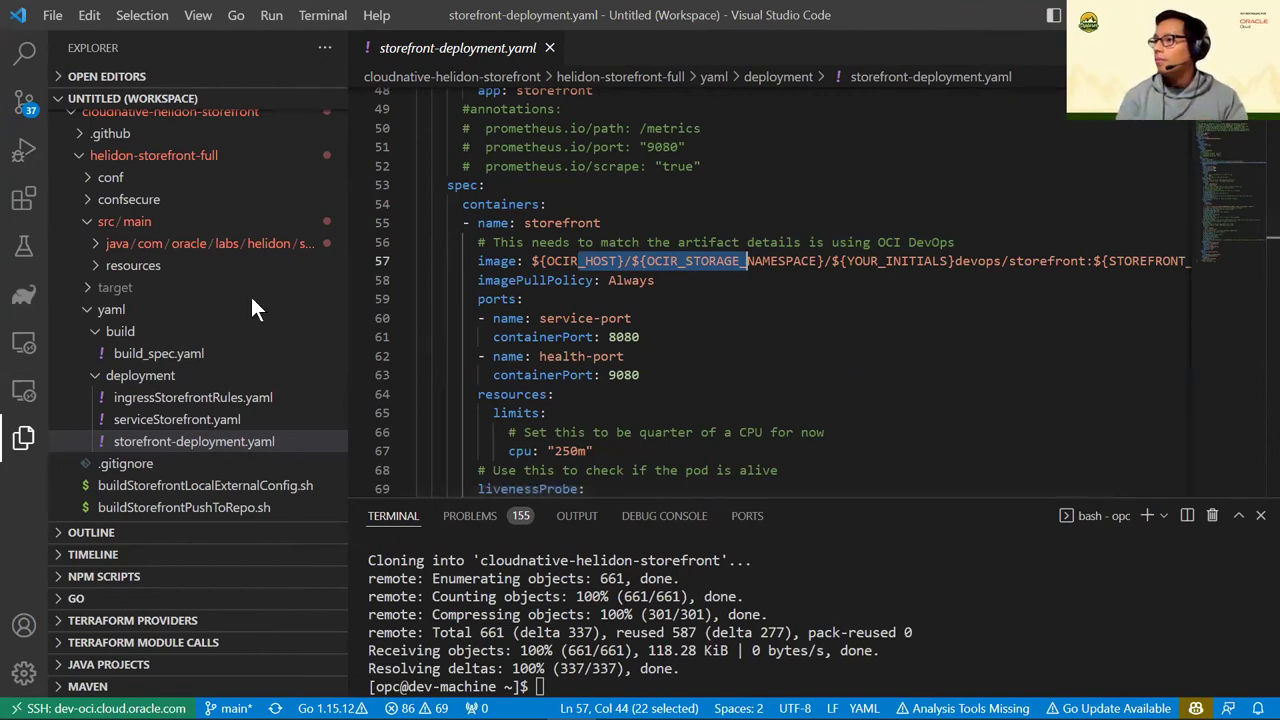
pyautogui.hotkey('alt', 'Tab')
# Enter a KUBERNETES_NAMESPACE parameter on the Parameters page with default value piday
pyautogui.click(285, 232)
pyautogui.click(254, 381)
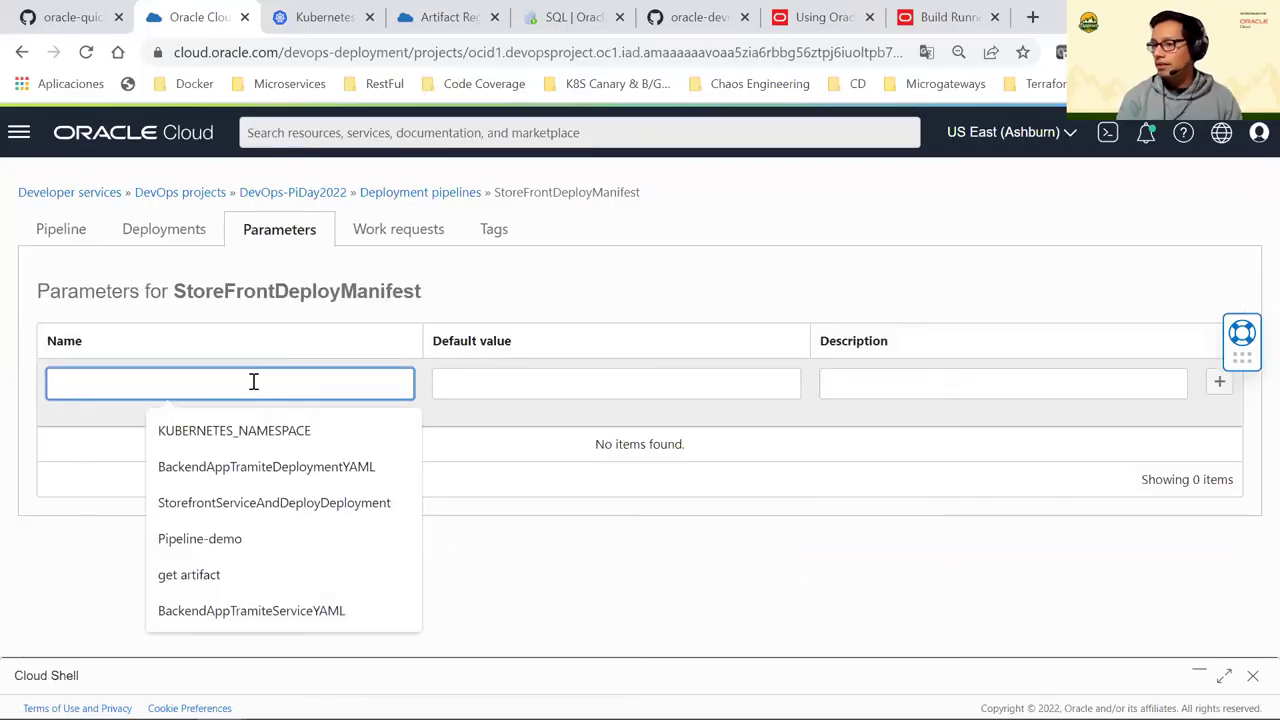
pyautogui.press('Down')
pyautogui.press('Return')
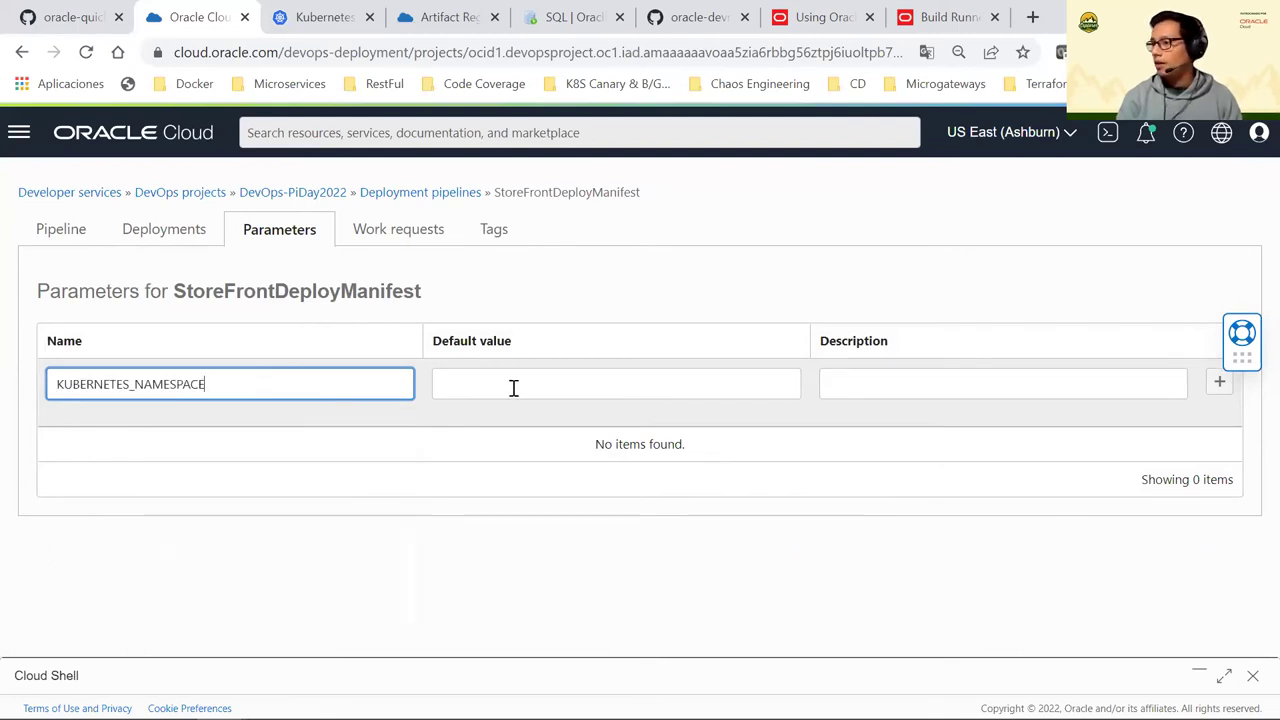
pyautogui.click(513, 386)
pyautogui.click(565, 429)
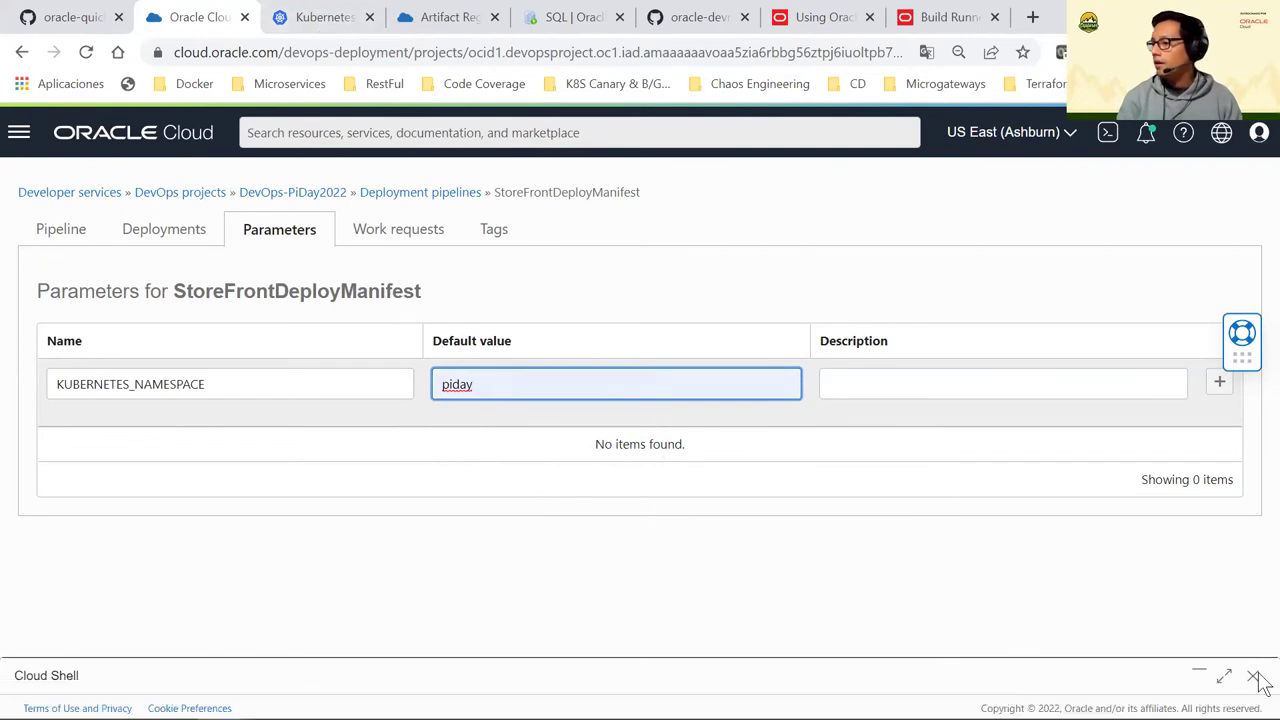
# Run kubectl get ns in Cloud Shell to confirm the piday namespace exists
pyautogui.click(1226, 677)
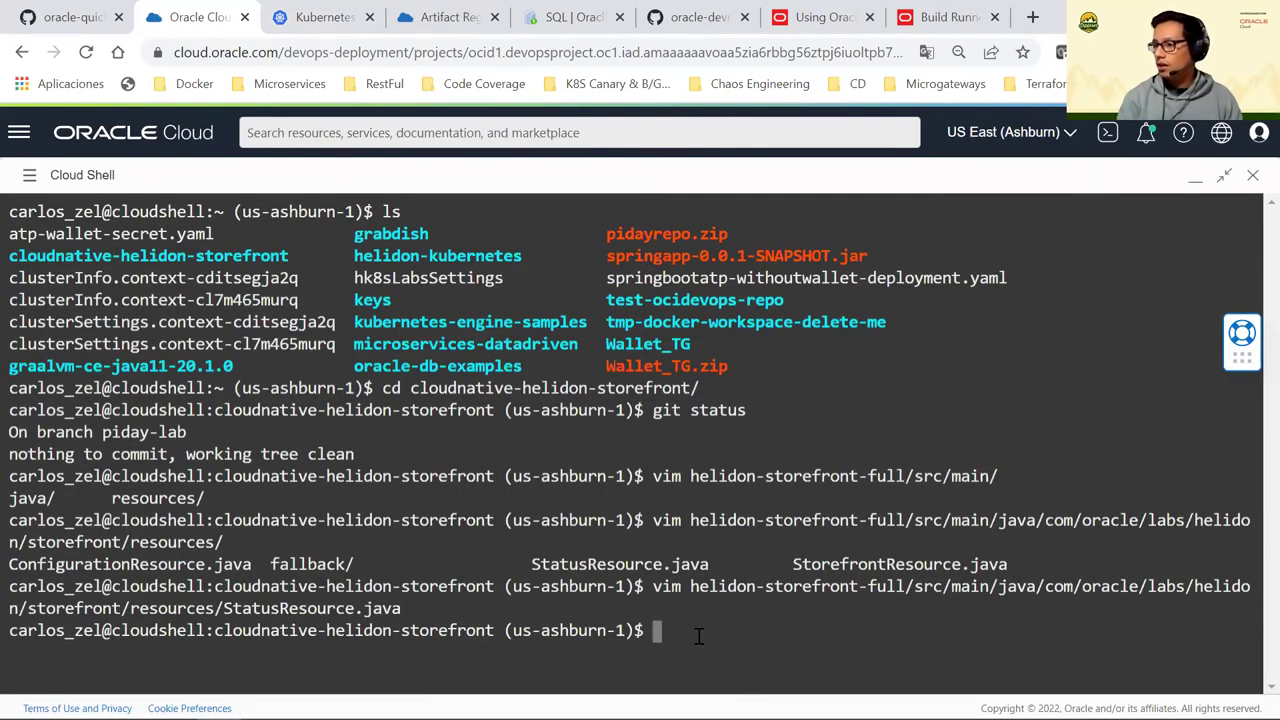
pyautogui.write('kubec')
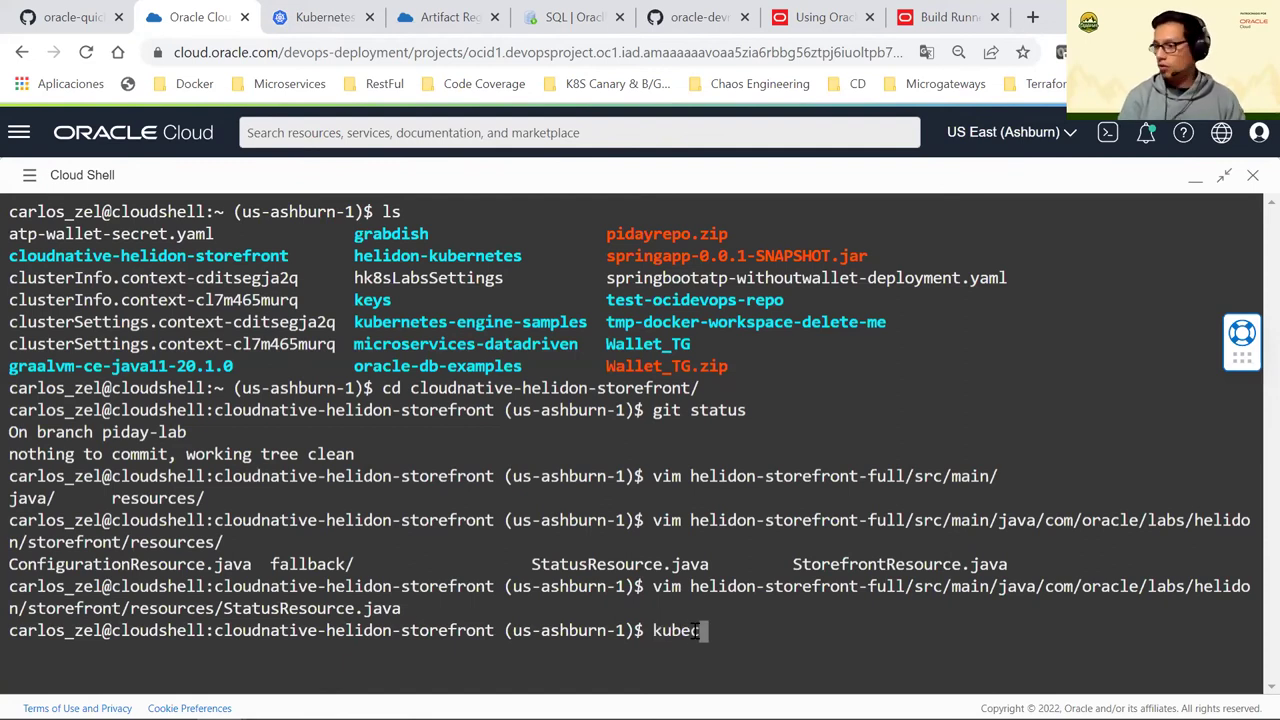
pyautogui.write('tl get ns')
pyautogui.press('Return')
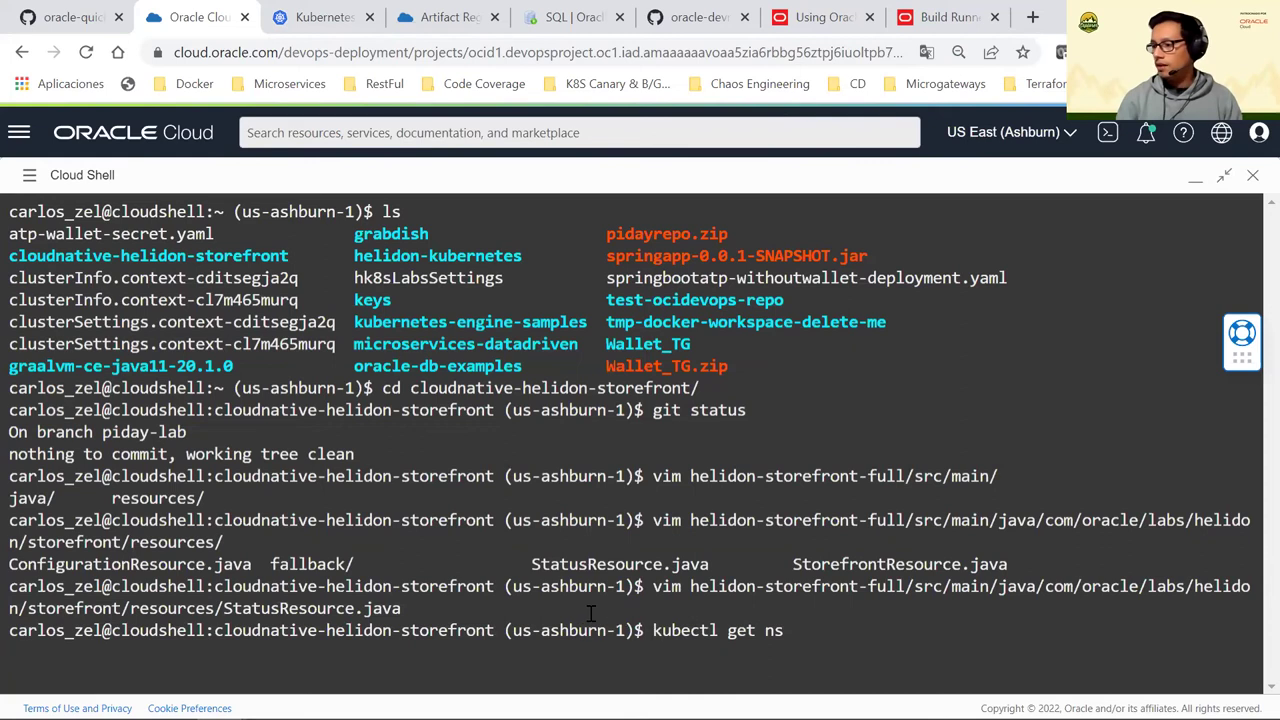
pyautogui.doubleClick(32, 652)
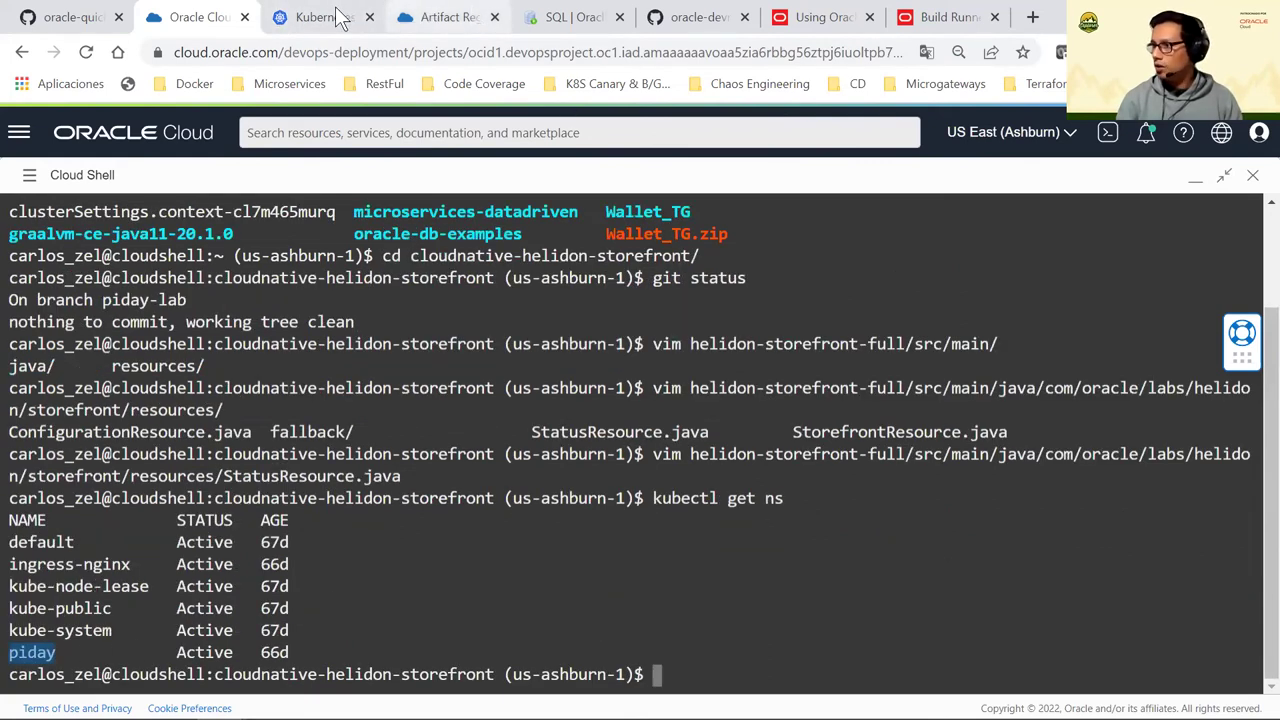
# Save the KUBERNETES_NAMESPACE parameter and start a new parameter row
pyautogui.click(1195, 178)
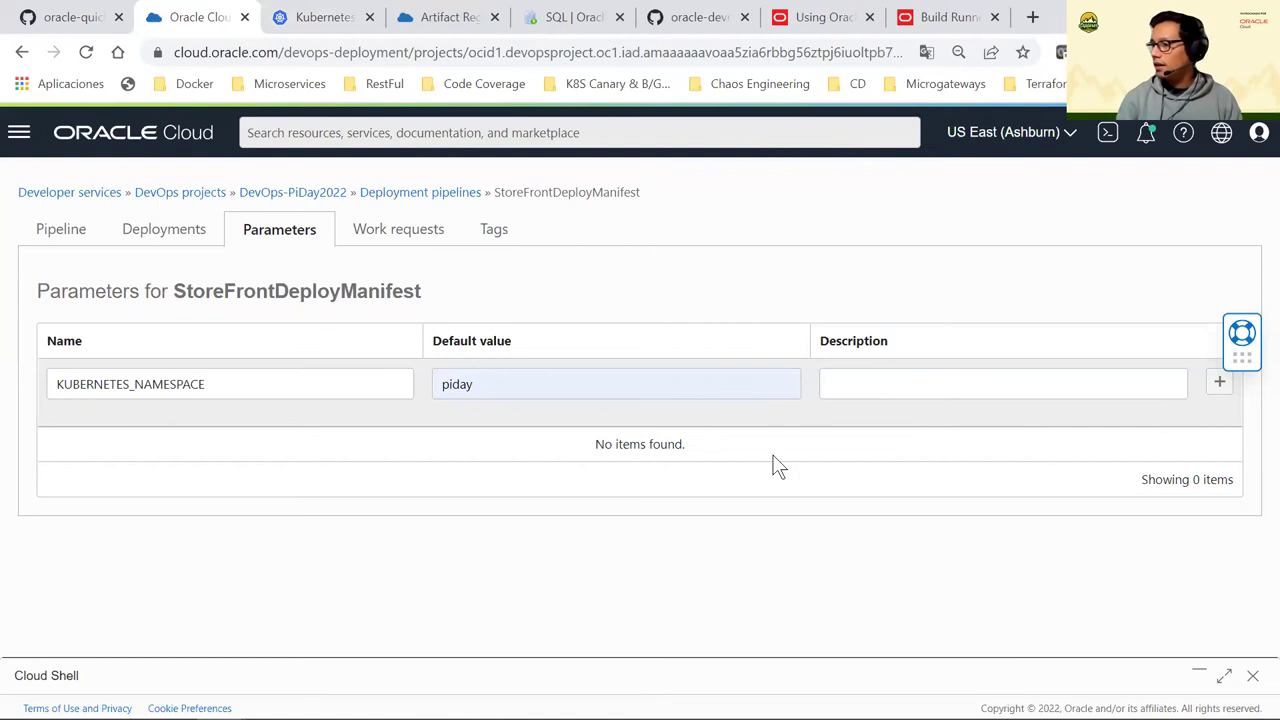
pyautogui.press('Return')
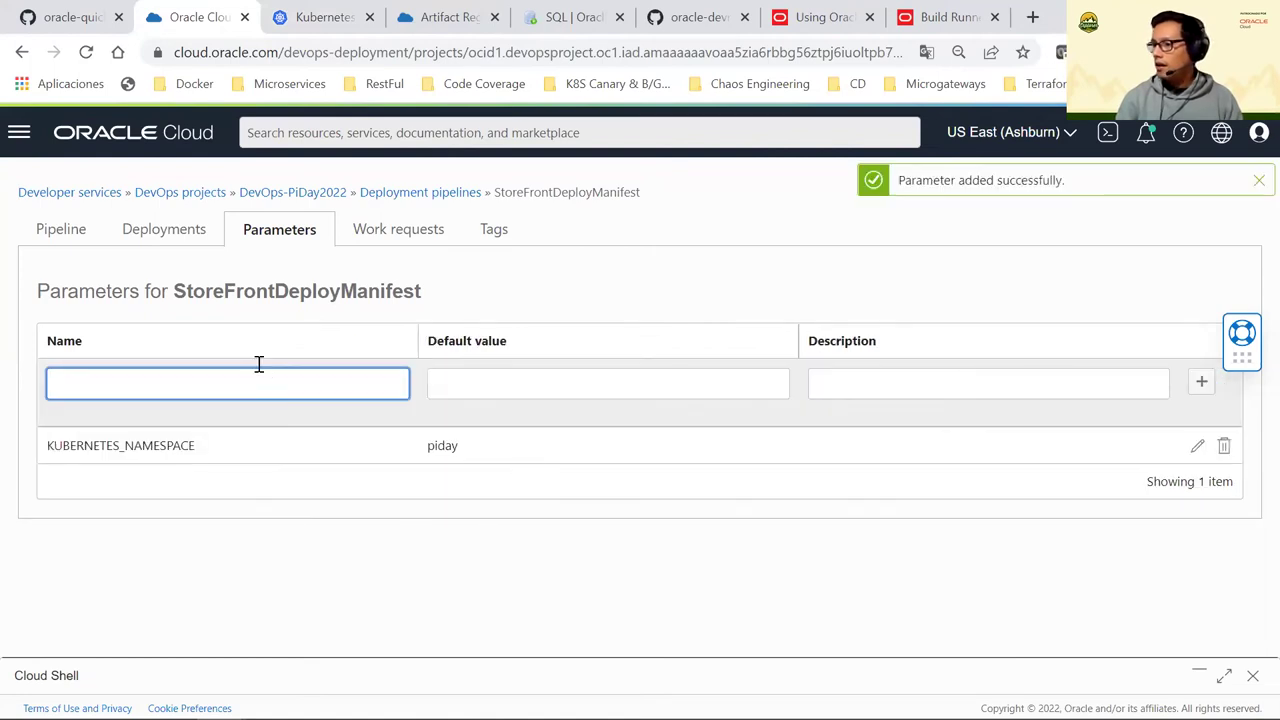
pyautogui.click(258, 366)
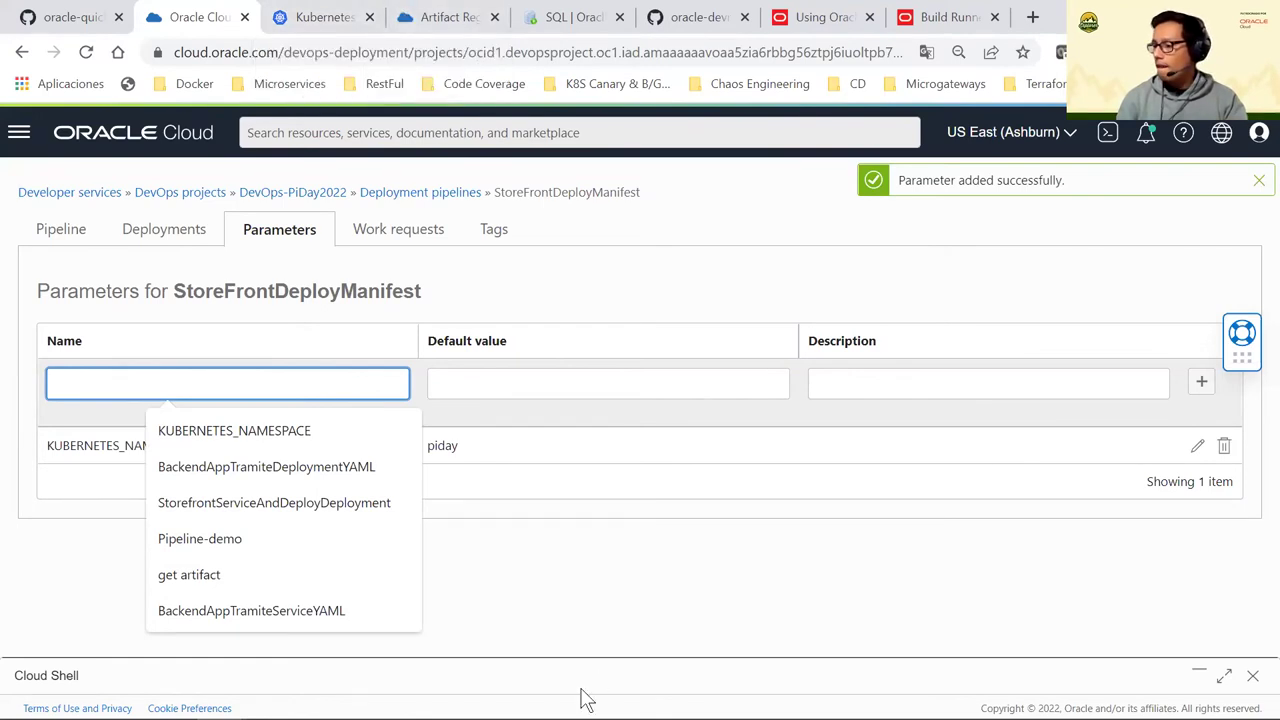
pyautogui.hotkey('alt', 'Tab')
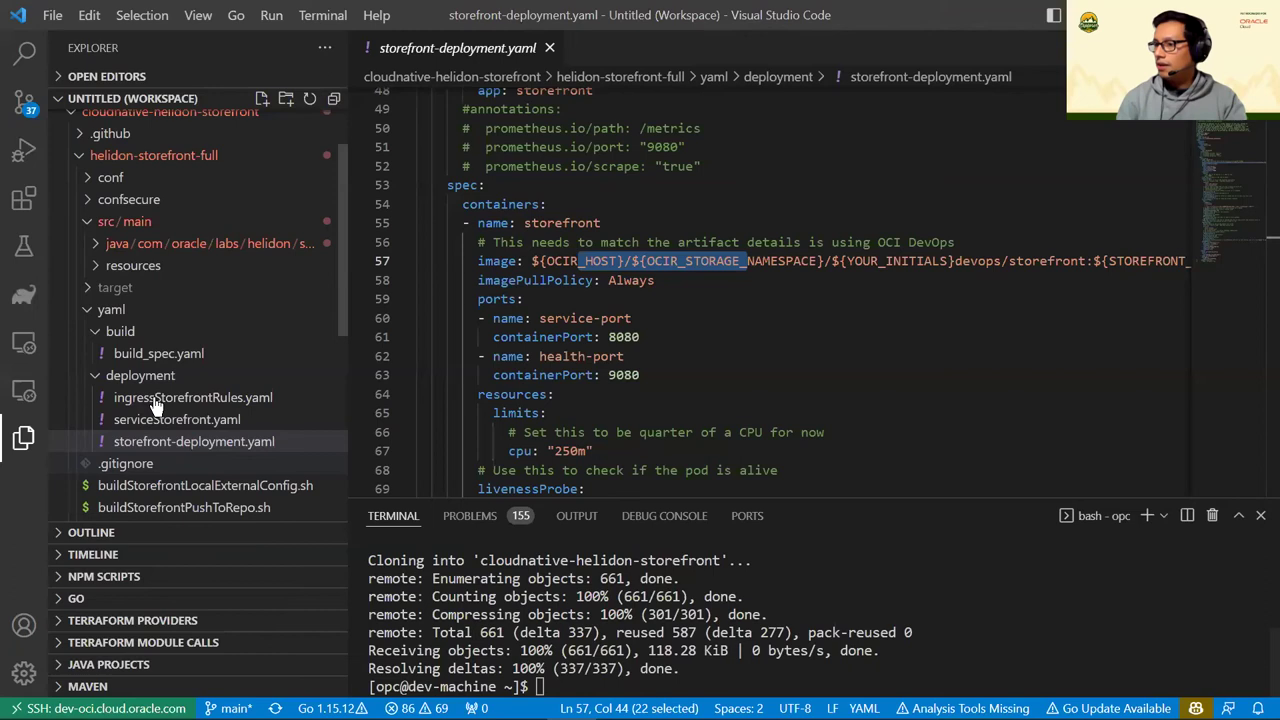
# Open ingressStorefrontRules.yaml and copy the EXTERNAL_IP placeholder name from line 47
pyautogui.click(155, 400)
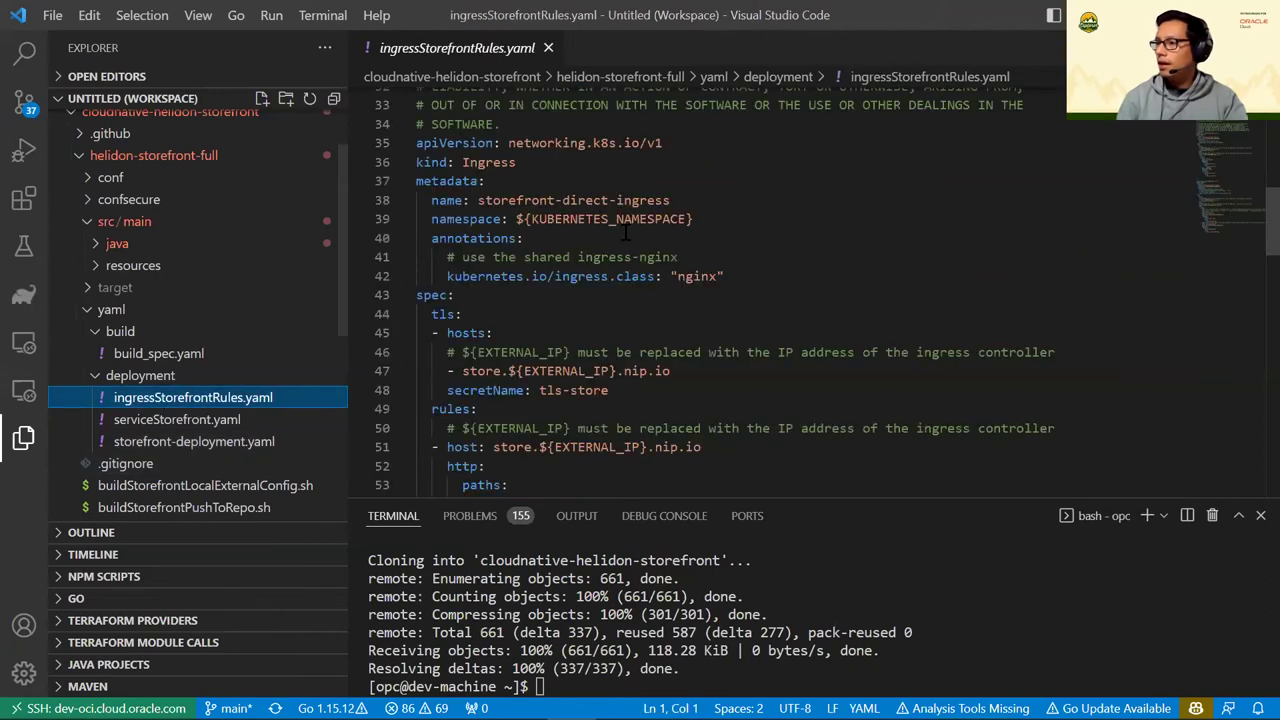
pyautogui.scroll(-2, 553, 303)
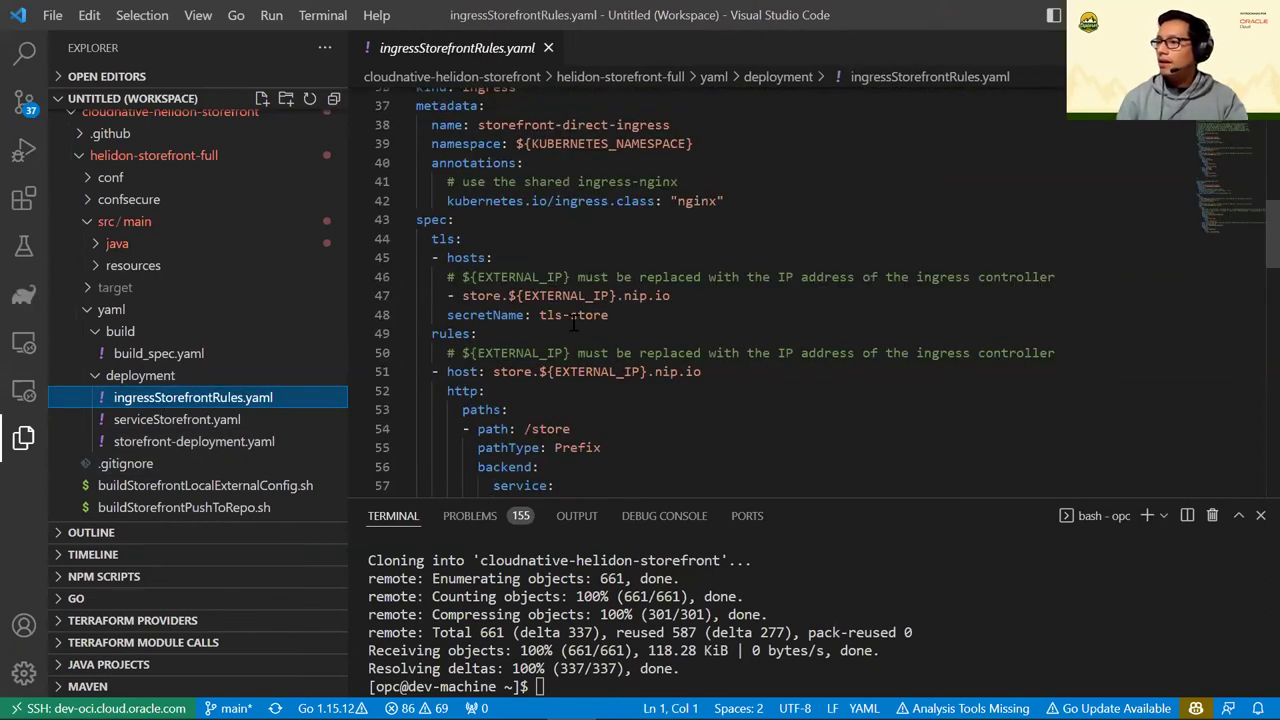
pyautogui.doubleClick(559, 297)
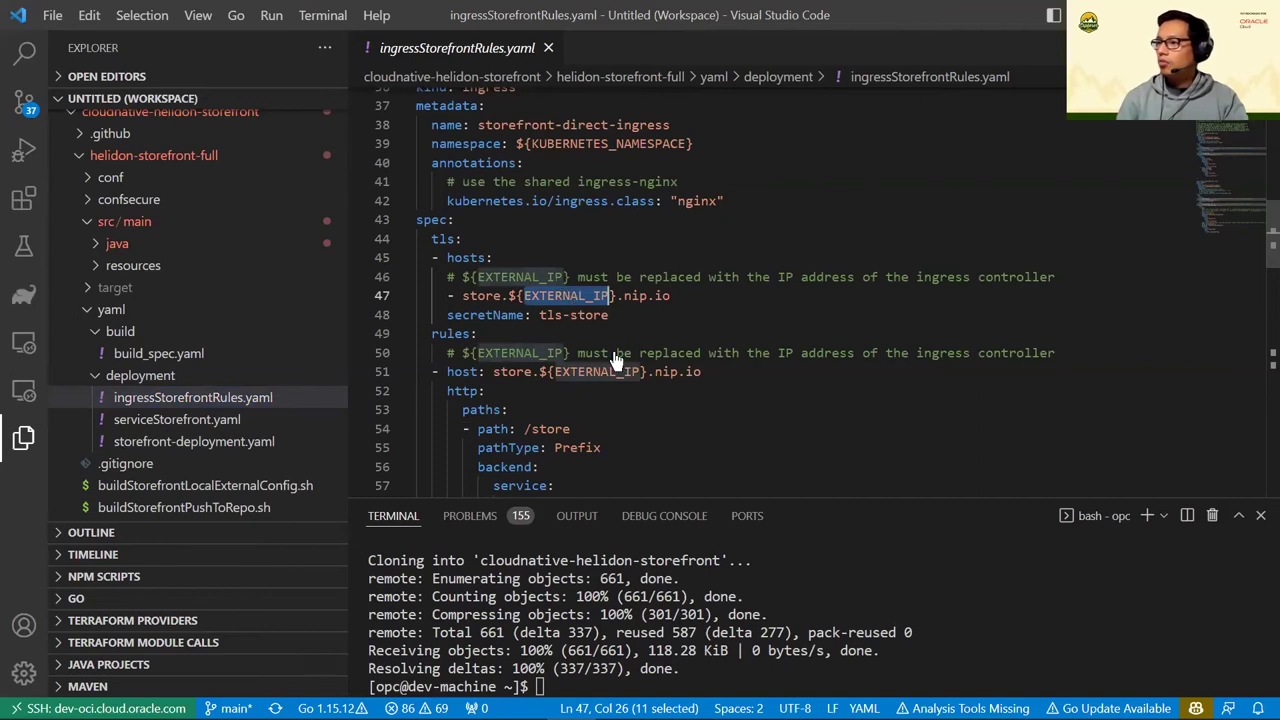
pyautogui.rightClick(566, 298)
pyautogui.press('Escape')
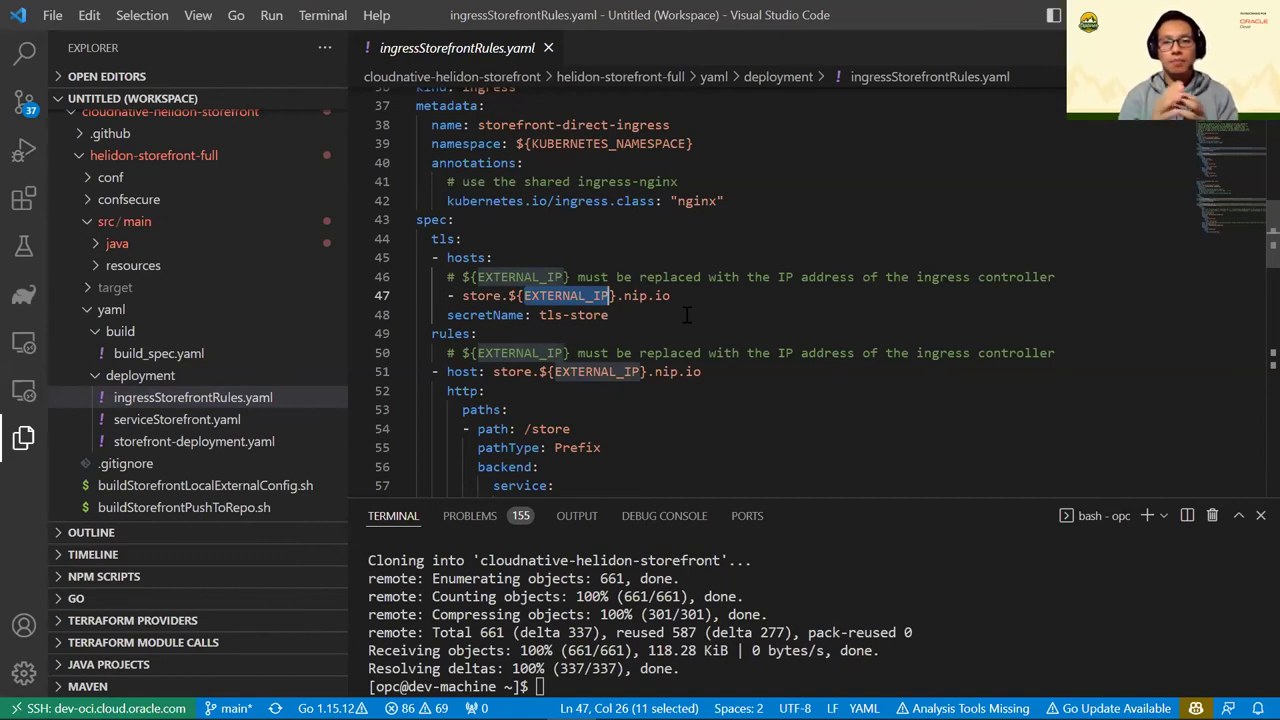
pyautogui.rightClick(588, 300)
pyautogui.click(627, 377)
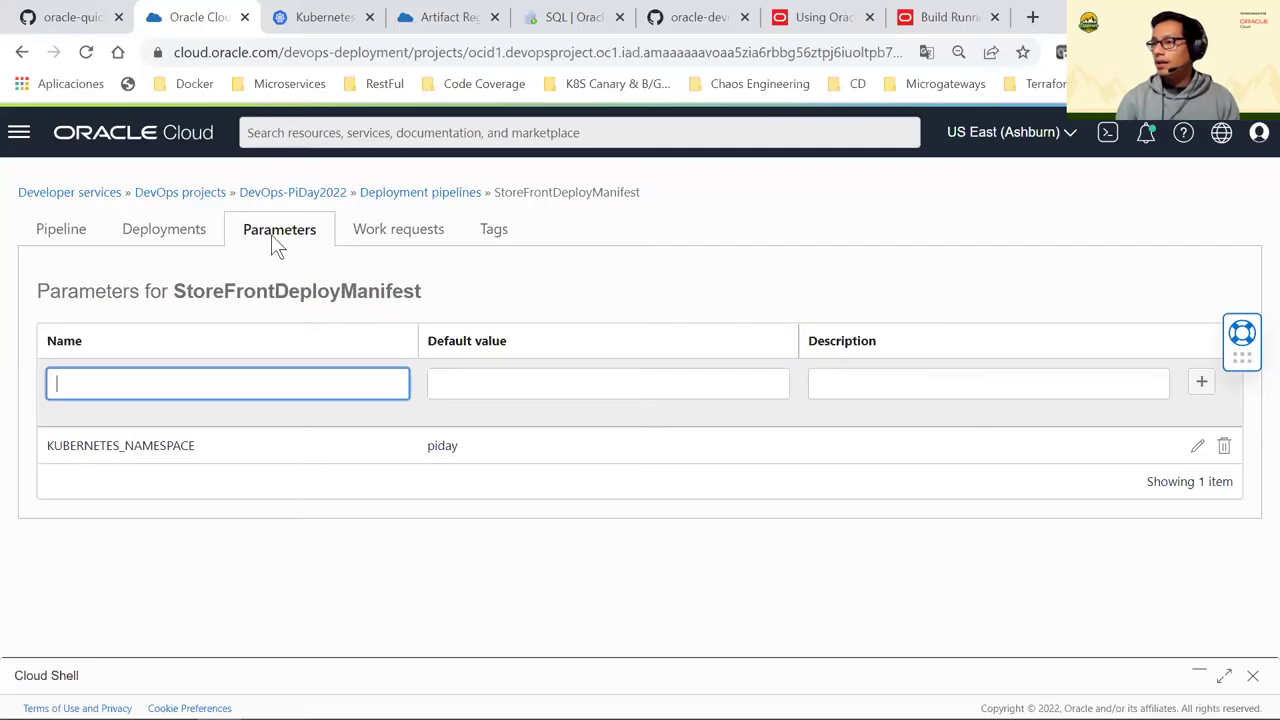
# Paste EXTERNAL_IP as a new parameter name and move to its default value
pyautogui.click(185, 392)
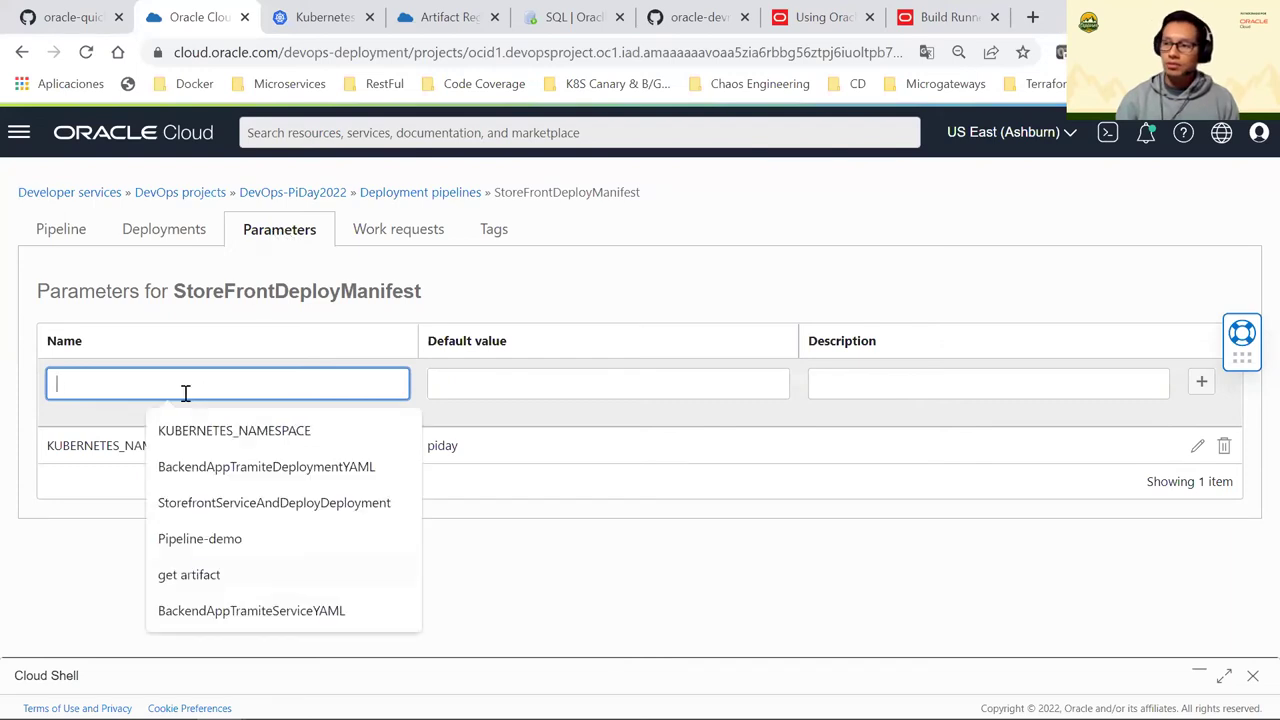
pyautogui.hotkey('ctrl', 'v')
pyautogui.click(497, 383)
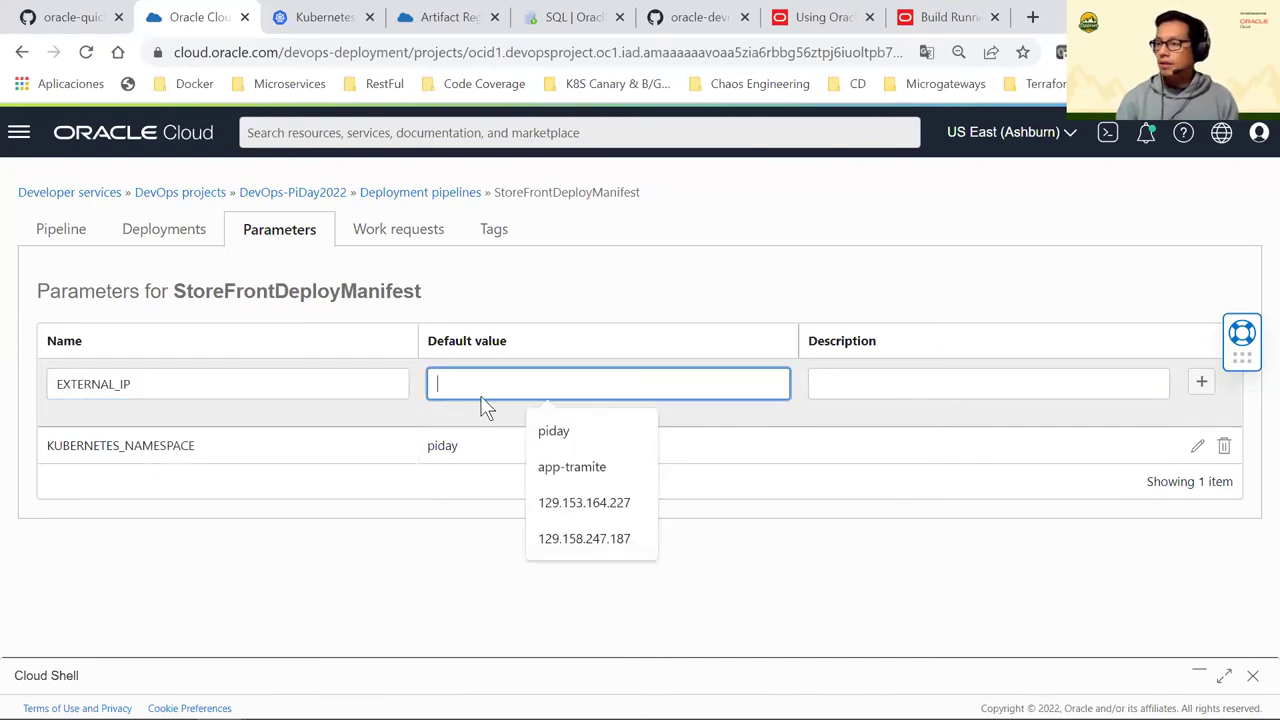
pyautogui.click(403, 583)
pyautogui.click(449, 389)
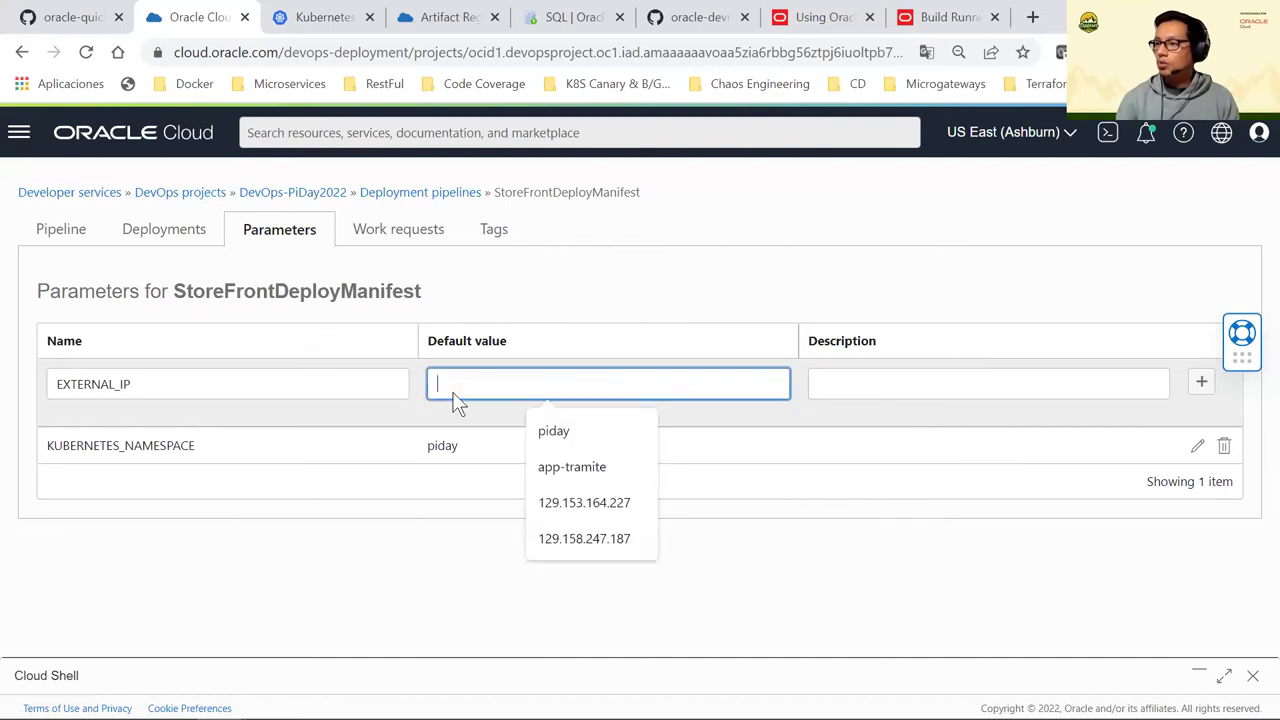
# Run kubectl get service -A in Cloud Shell and copy the ingress external IP 129.158.247.187
pyautogui.click(1224, 676)
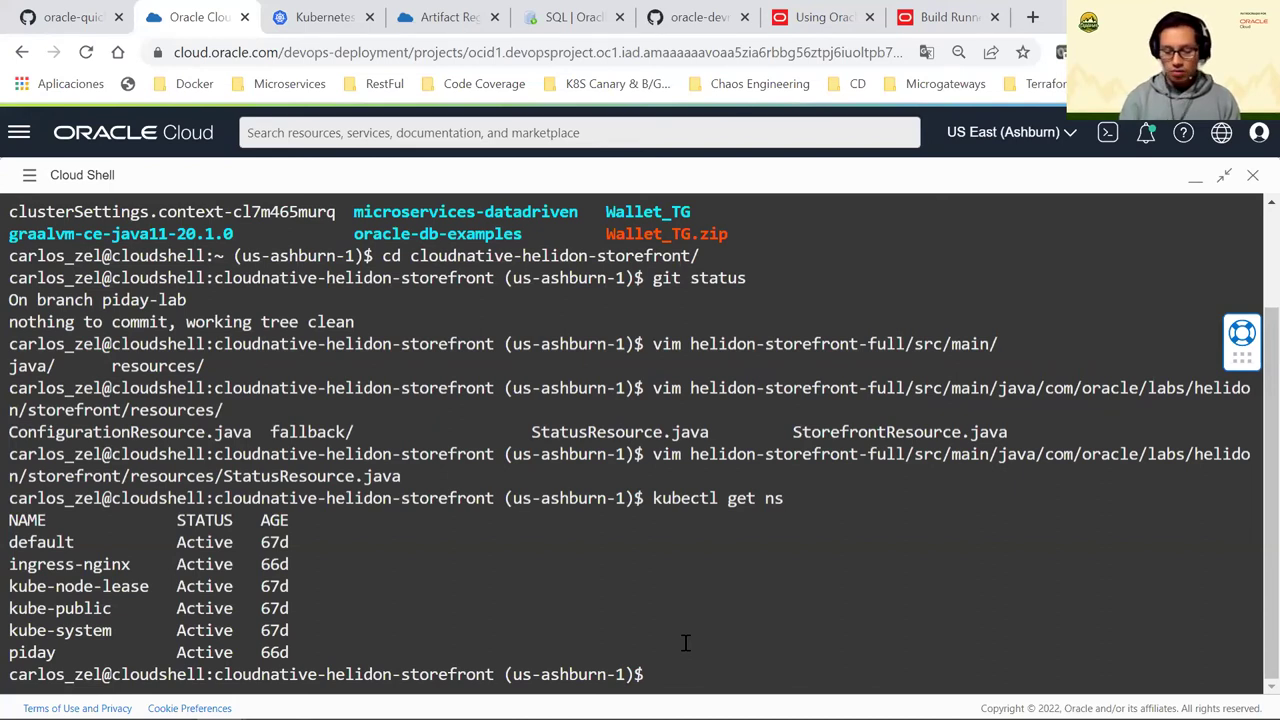
pyautogui.write('kubectl g')
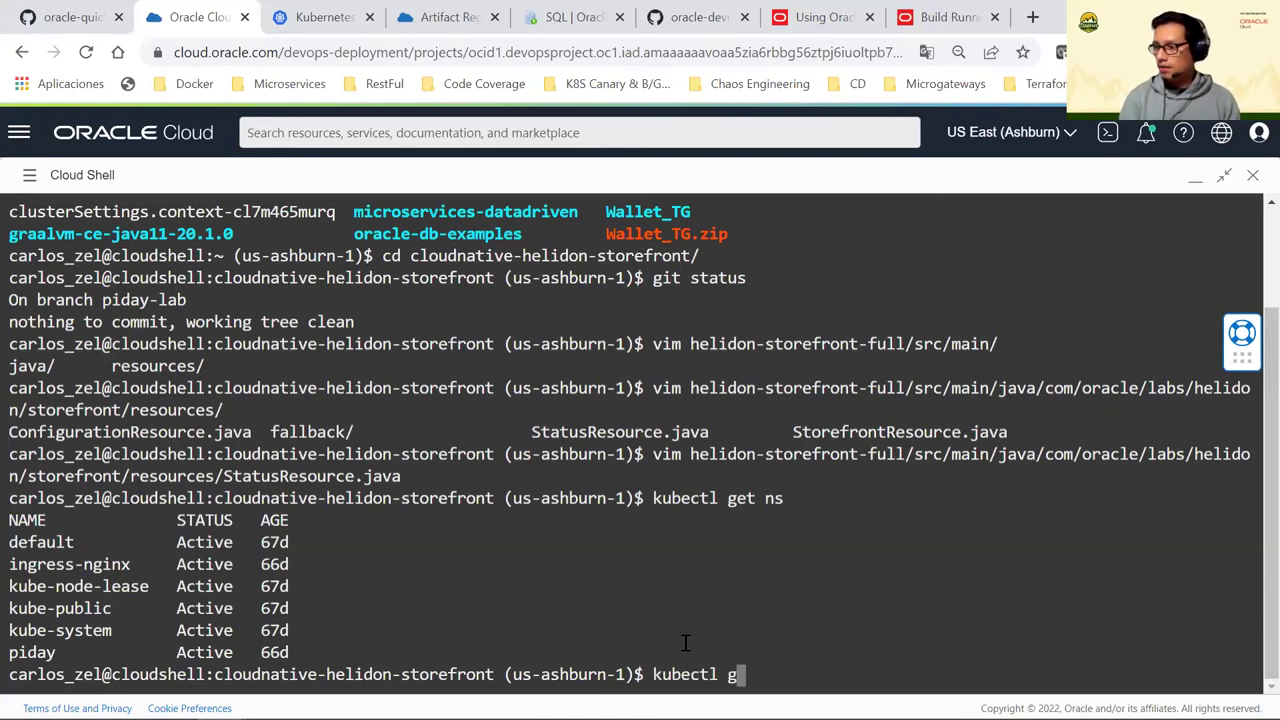
pyautogui.write('et ser')
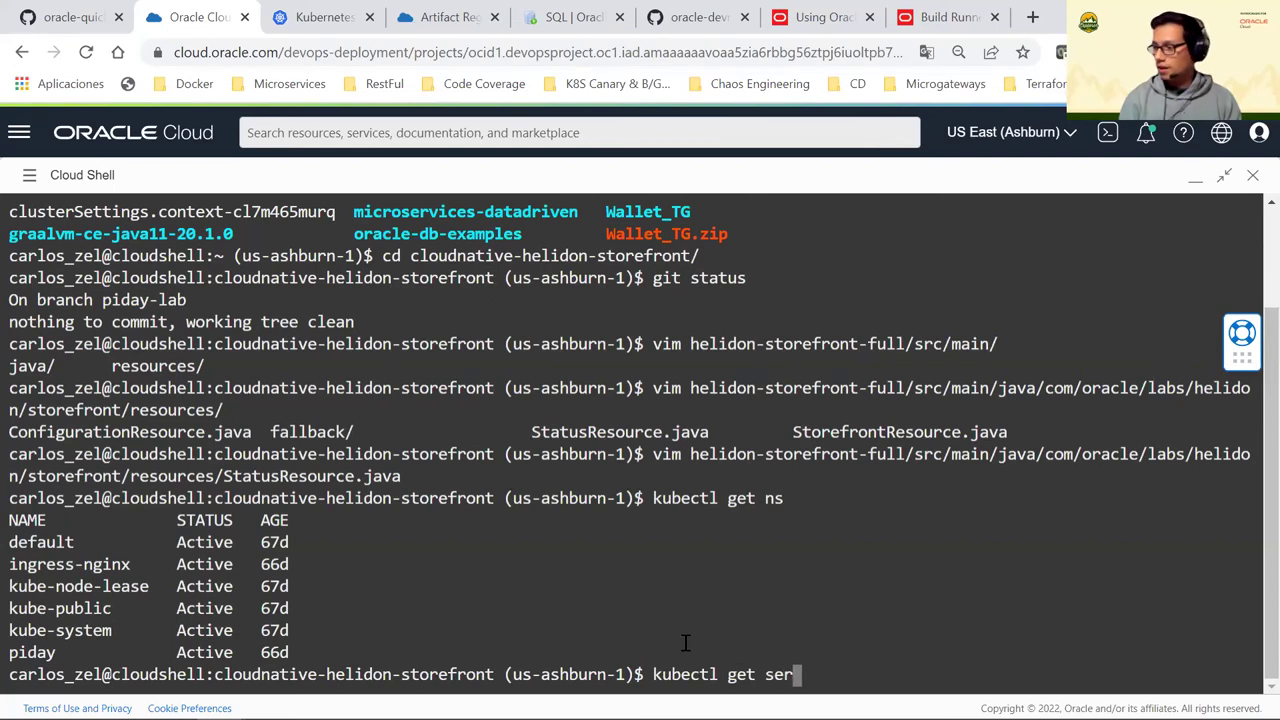
pyautogui.write('vc')
pyautogui.press('BackSpace')
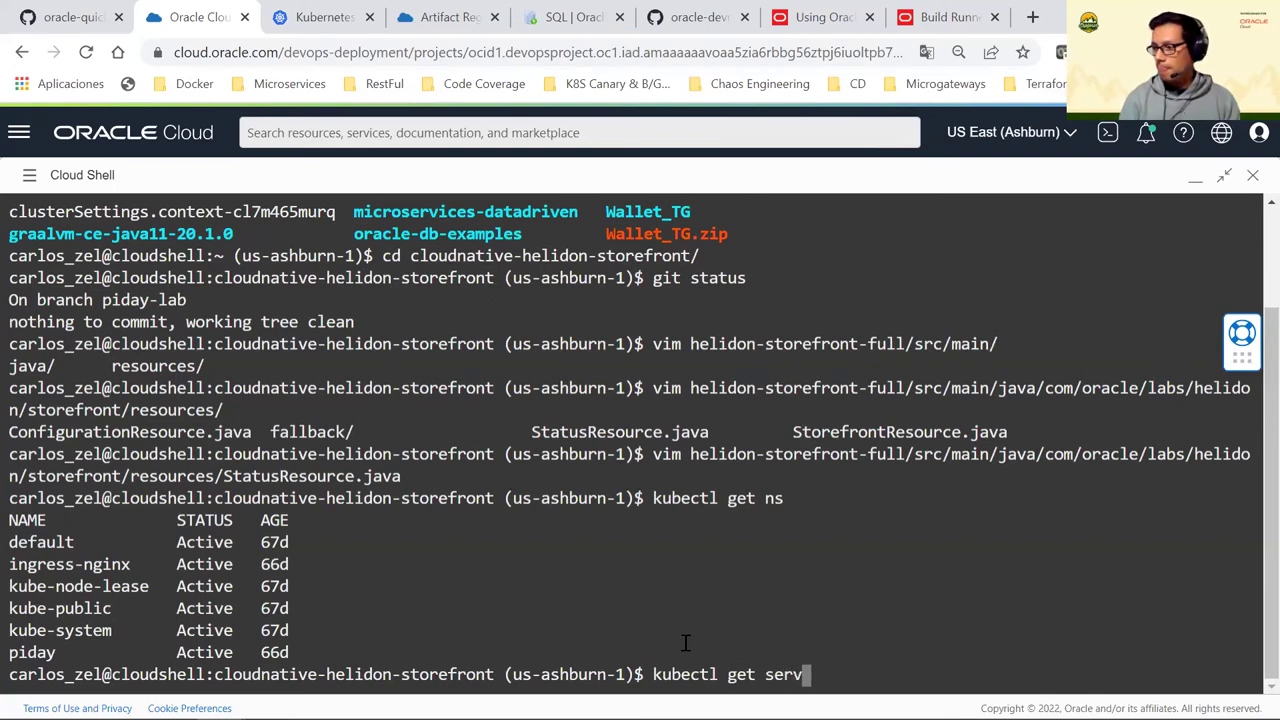
pyautogui.write('ice -A')
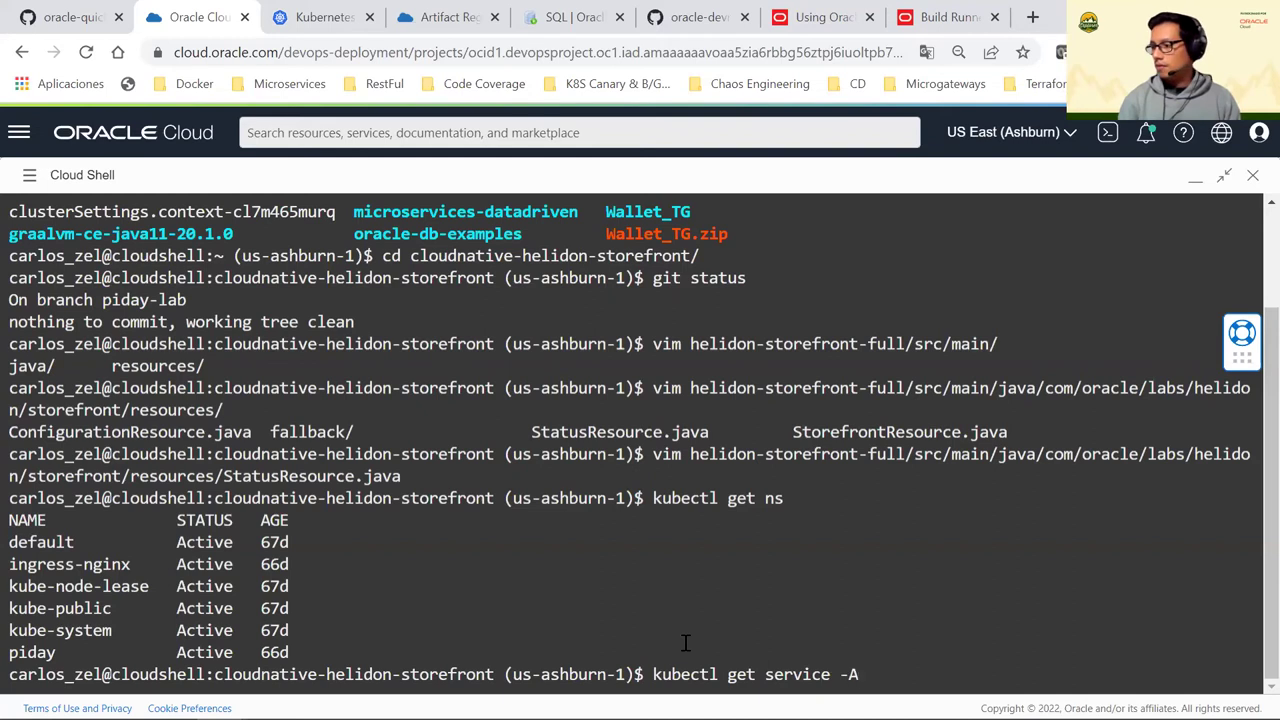
pyautogui.press('Return')
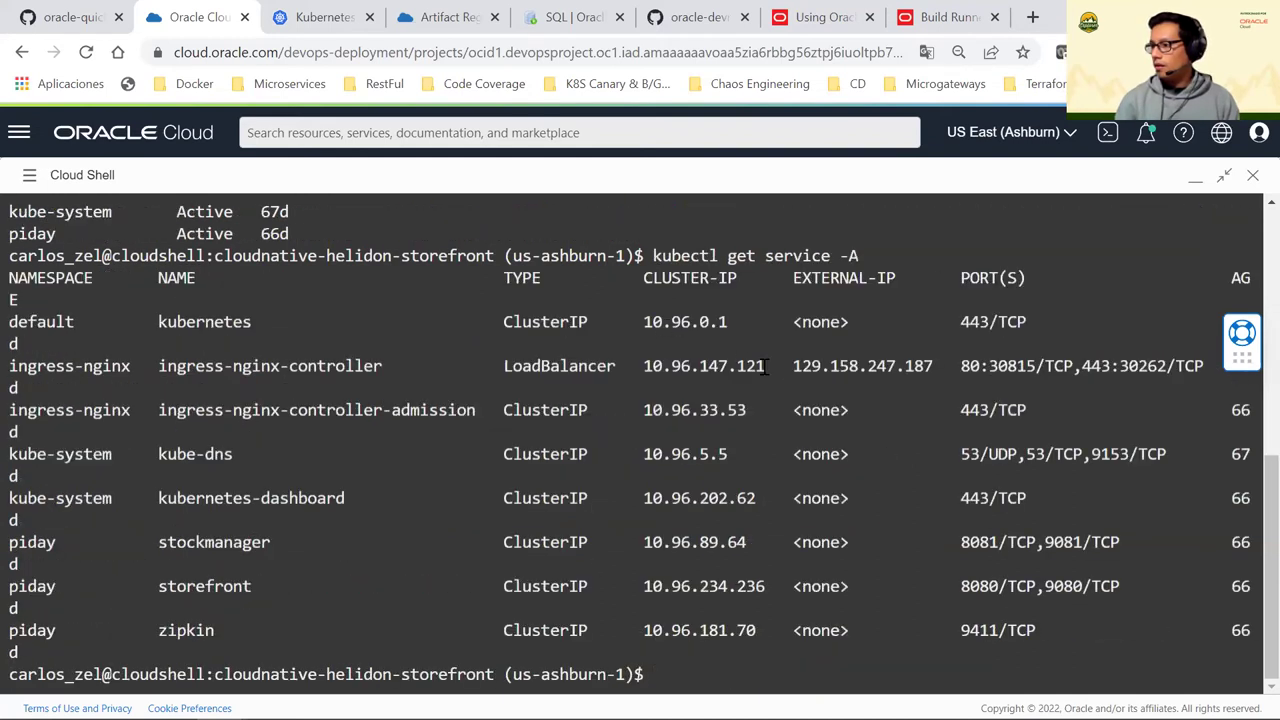
pyautogui.moveTo(797, 362); pyautogui.dragTo(933, 366)
pyautogui.rightClick(905, 372)
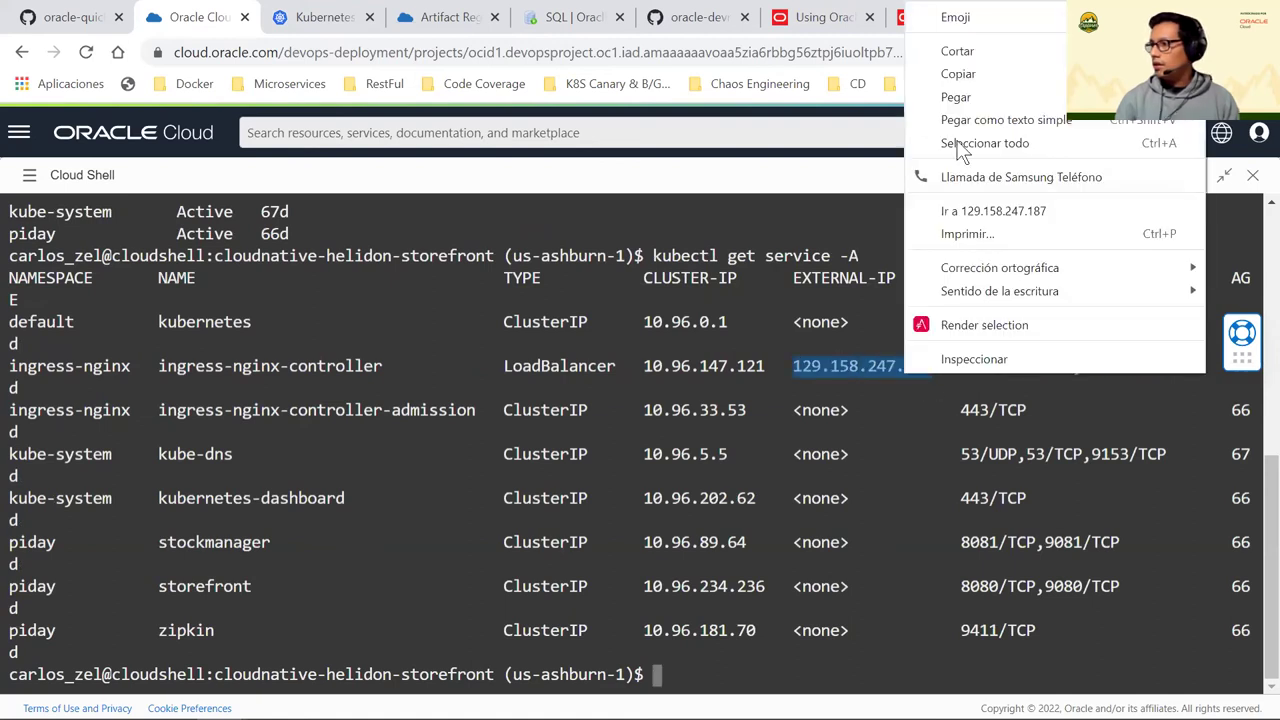
pyautogui.click(945, 73)
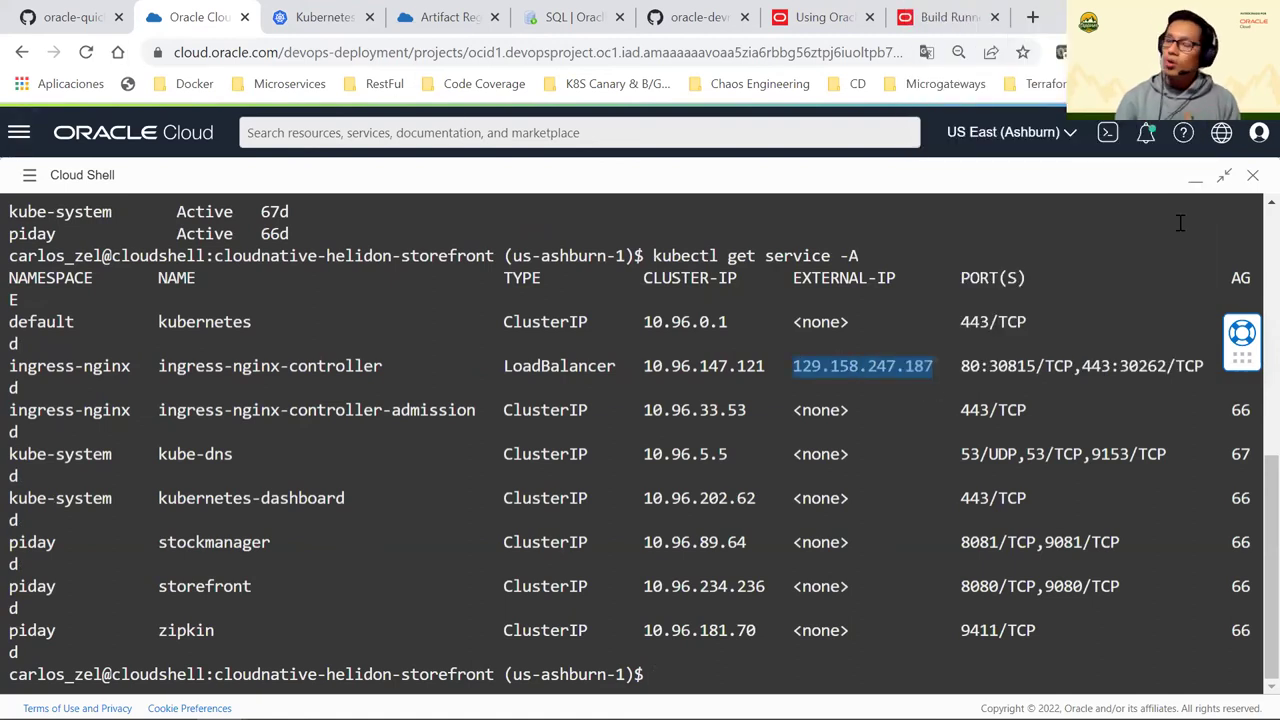
# Set 129.158.247.187 as the EXTERNAL_IP default value and save the parameter
pyautogui.click(1195, 175)
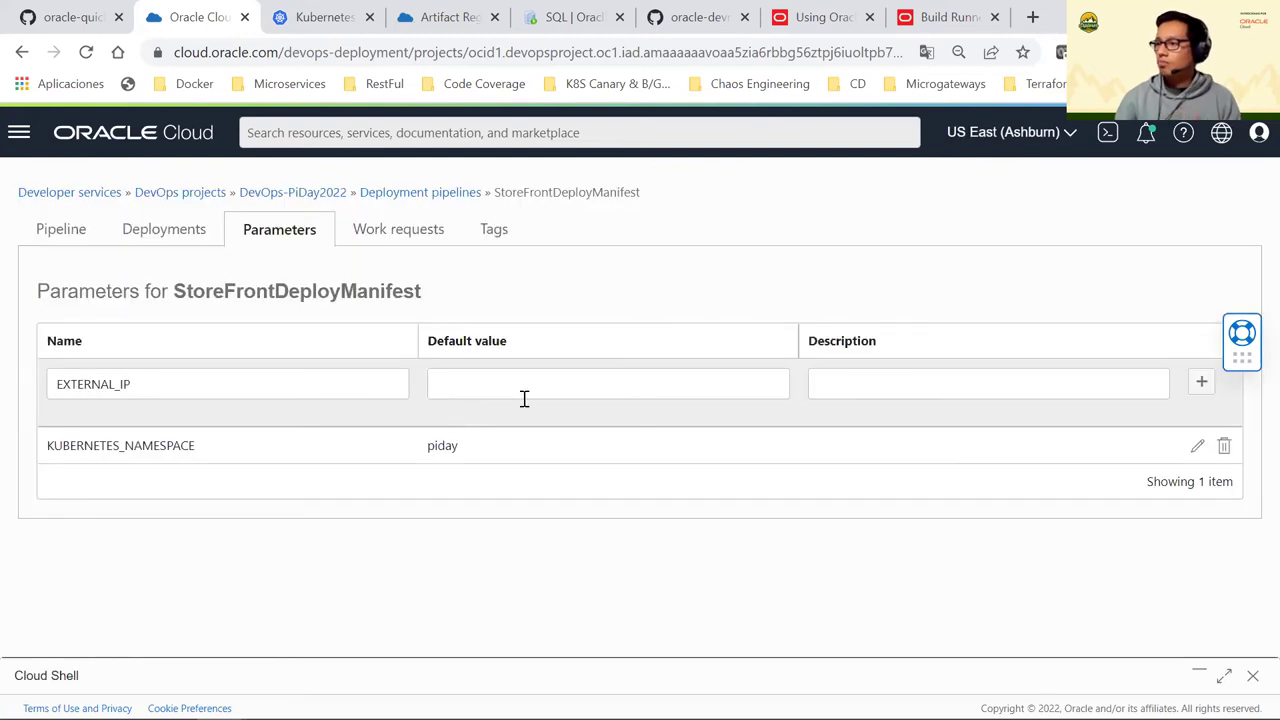
pyautogui.click(491, 389)
pyautogui.click(640, 537)
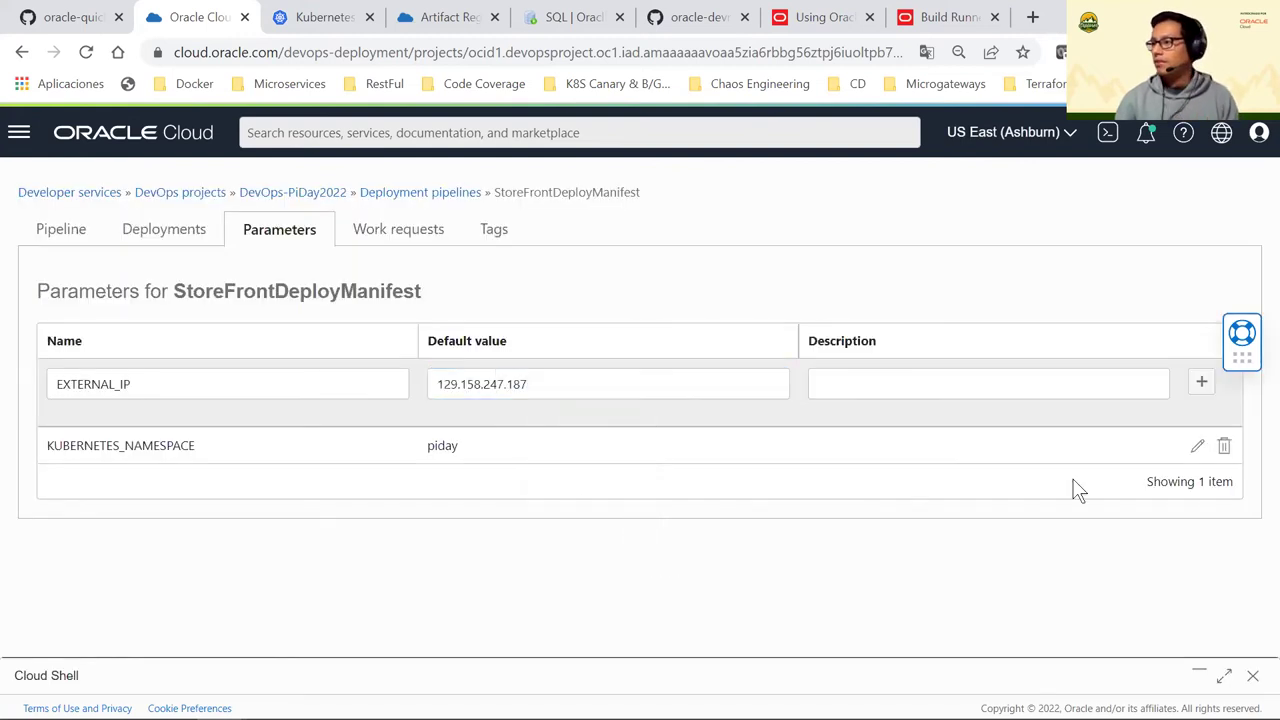
pyautogui.click(1202, 384)
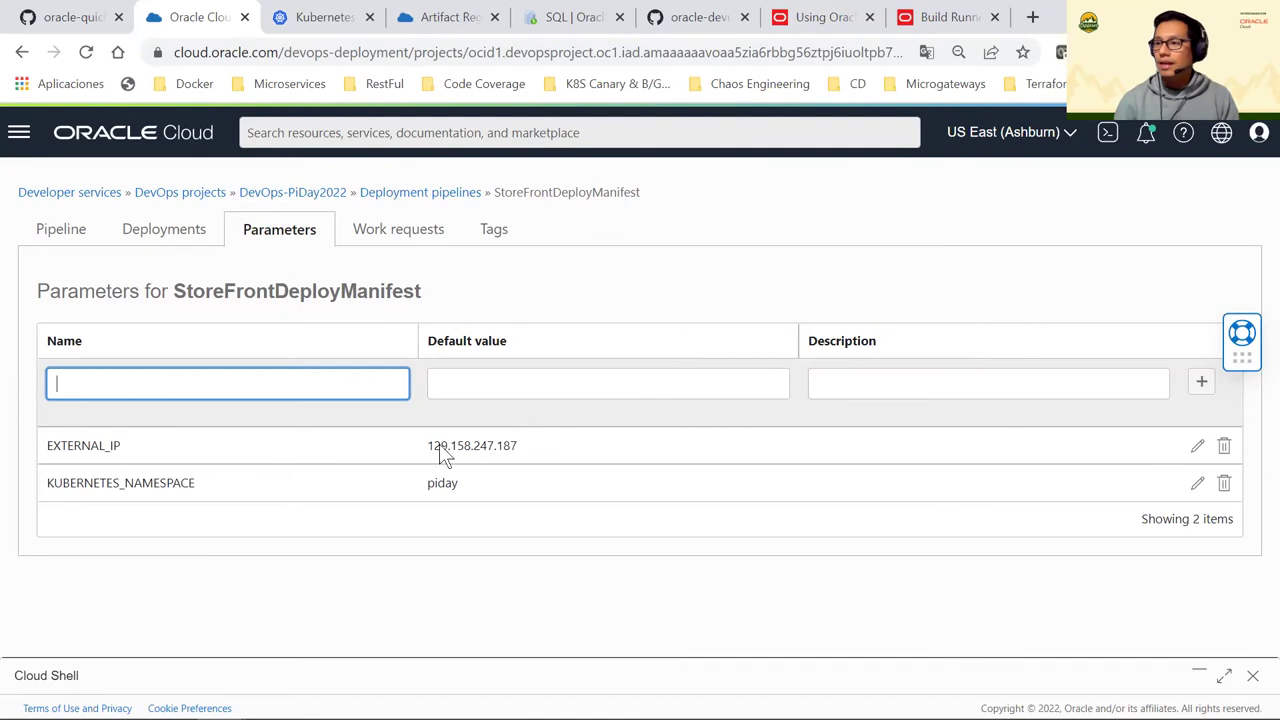
pyautogui.moveTo(426, 445); pyautogui.dragTo(537, 460)
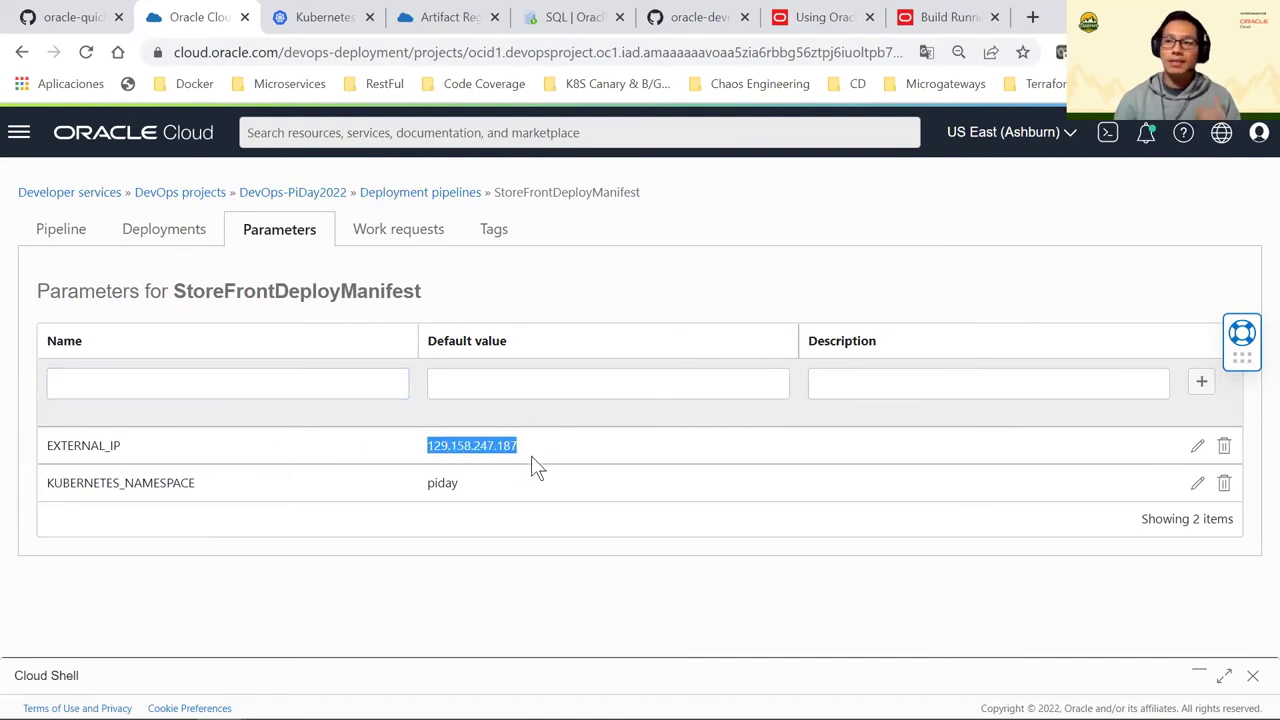
pyautogui.click(476, 574)
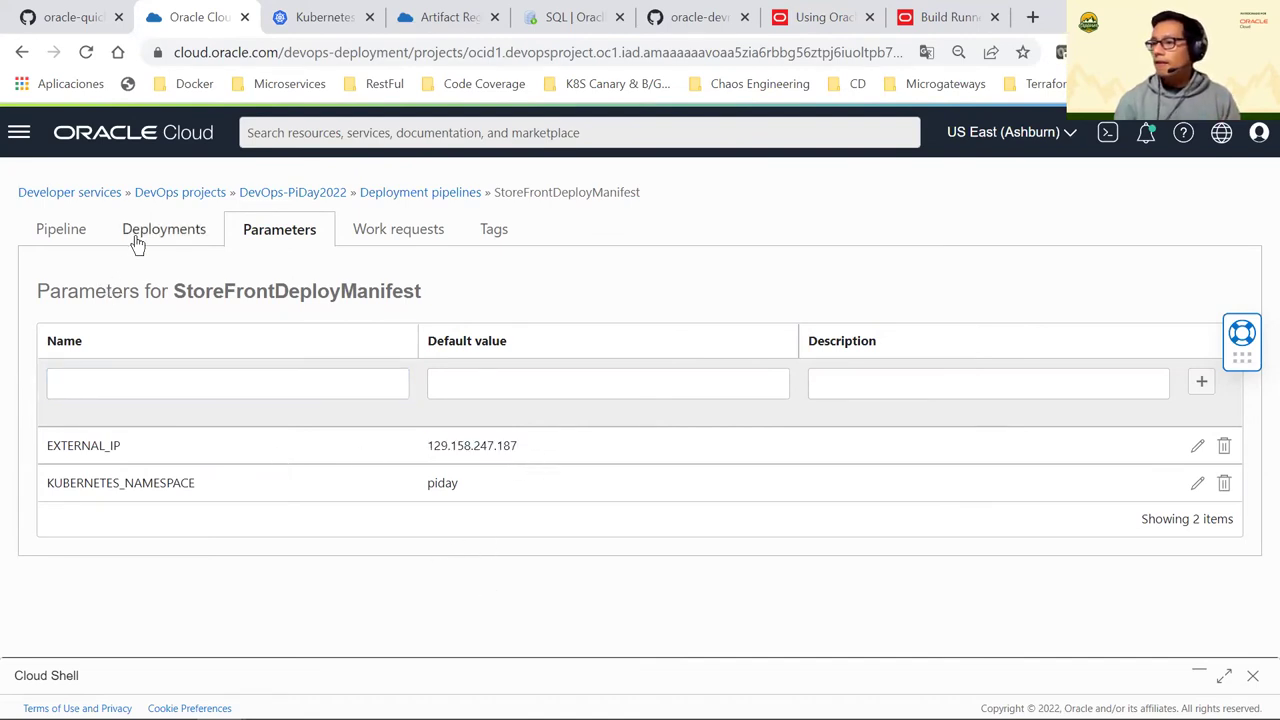
pyautogui.click(138, 238)
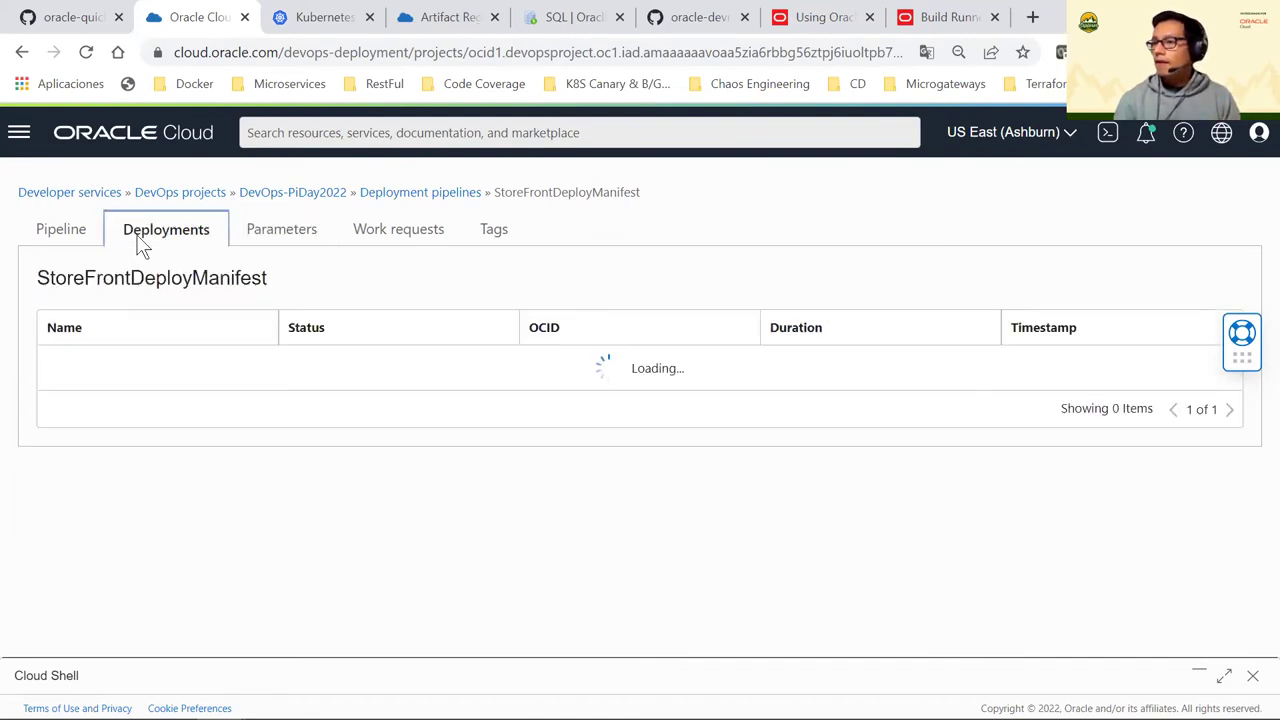
# Check the deployment pipeline diagram, then go to the DevOps-PiDay2022 project's build pipelines list
pyautogui.click(72, 236)
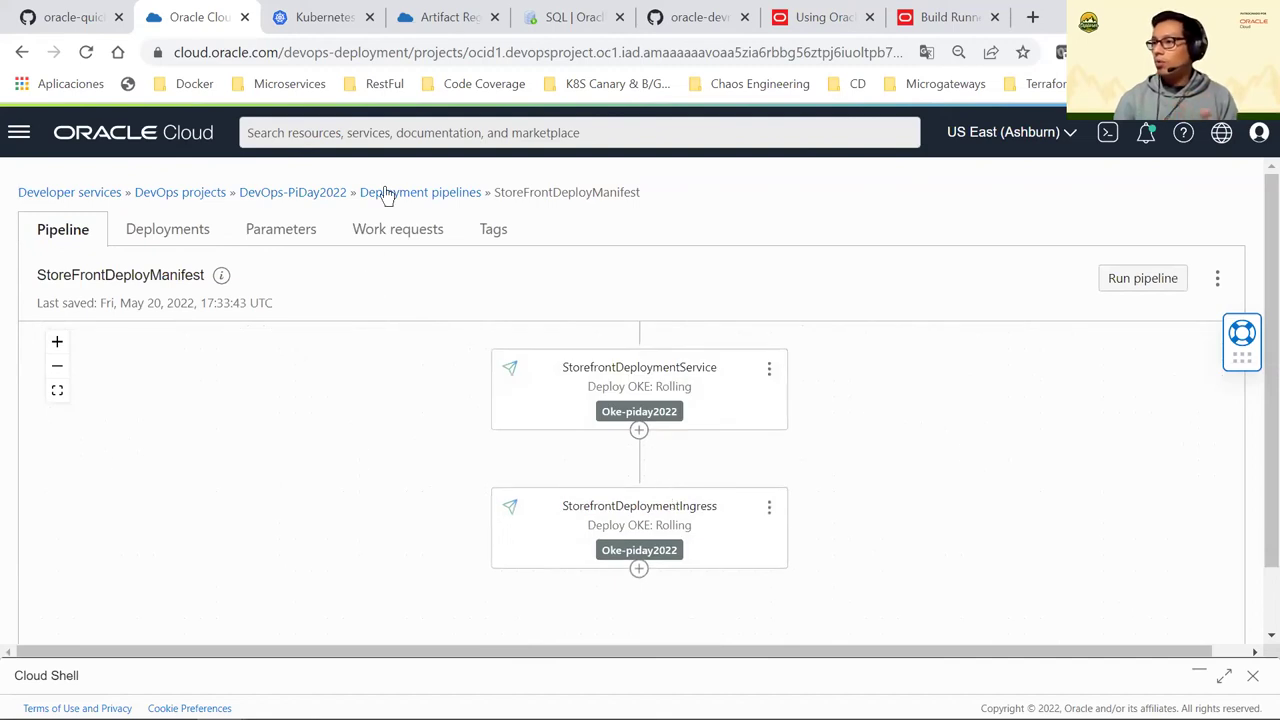
pyautogui.click(330, 199)
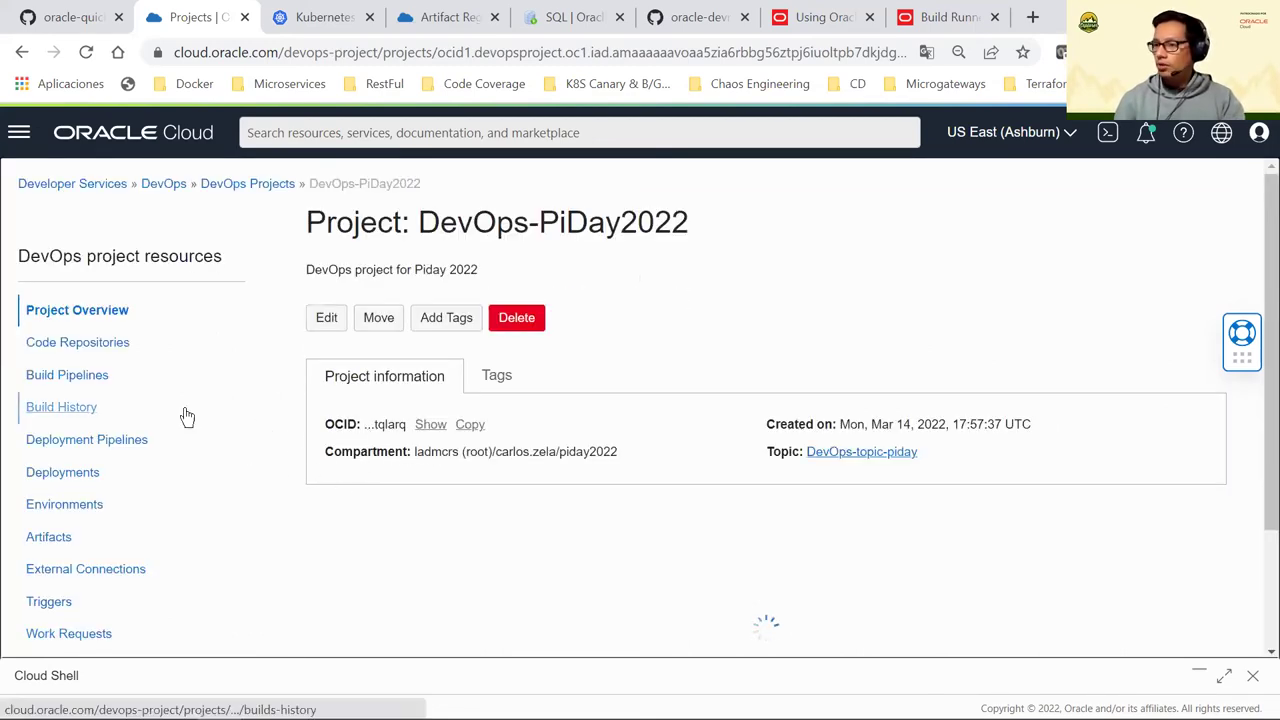
pyautogui.scroll(-1, 183, 417)
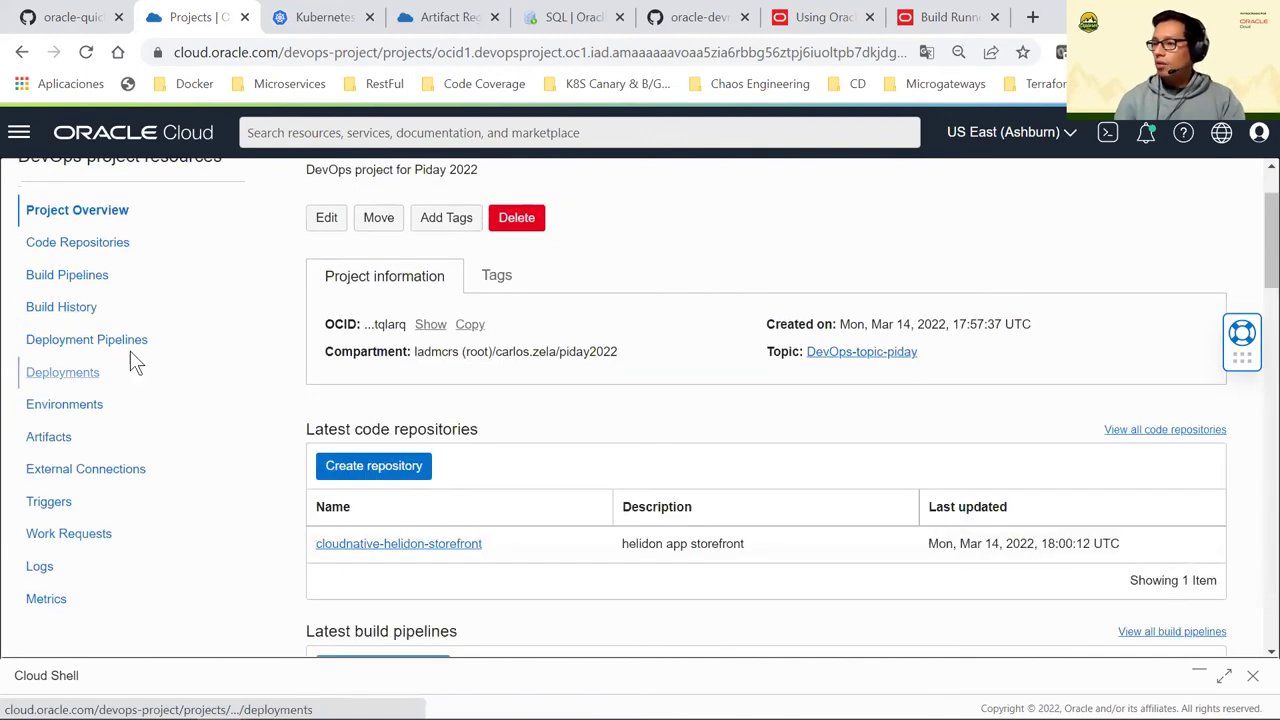
pyautogui.click(64, 285)
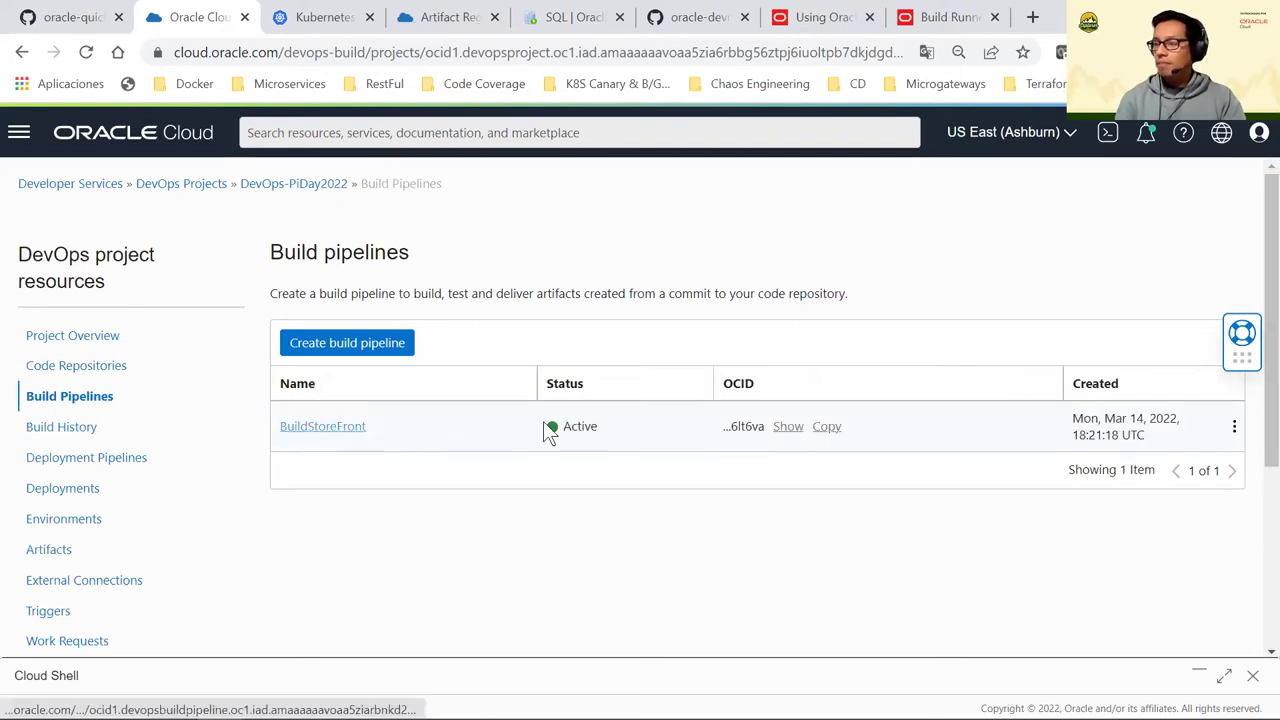
# In BuildStoreFront, add a Trigger deployment stage after UploadDeploymentFiles
pyautogui.click(543, 424)
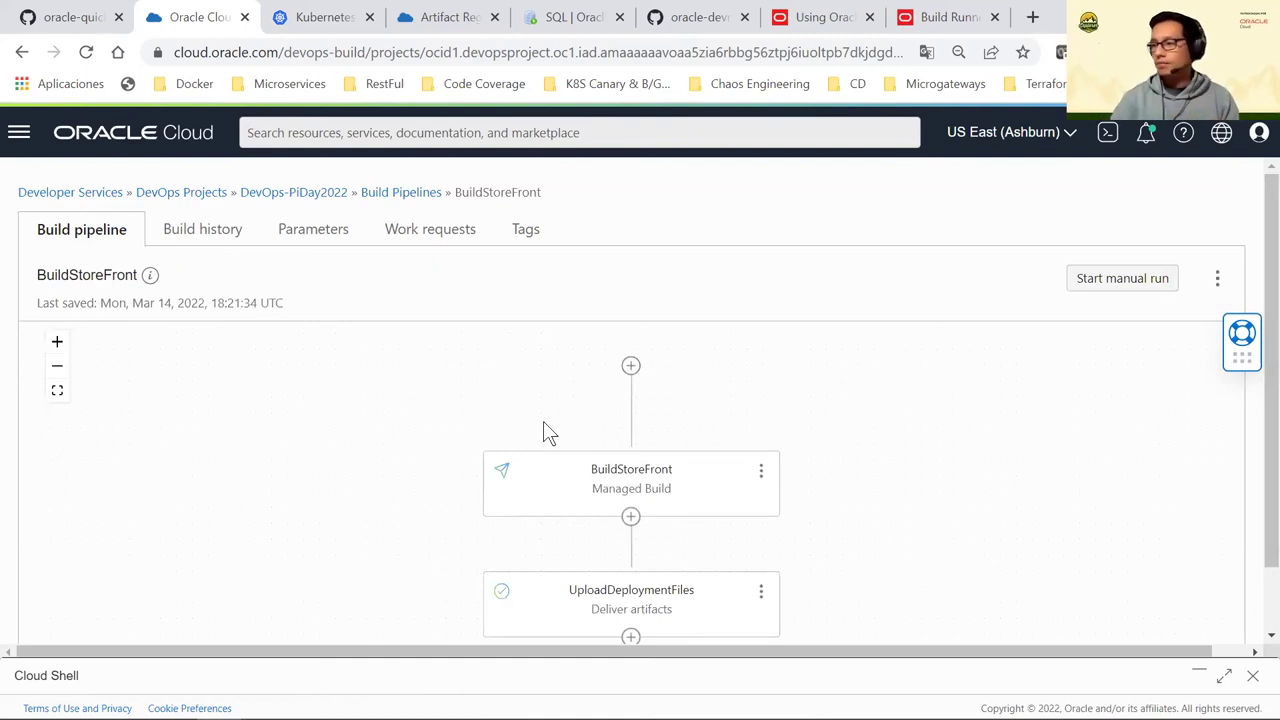
pyautogui.scroll(-1, 700, 480)
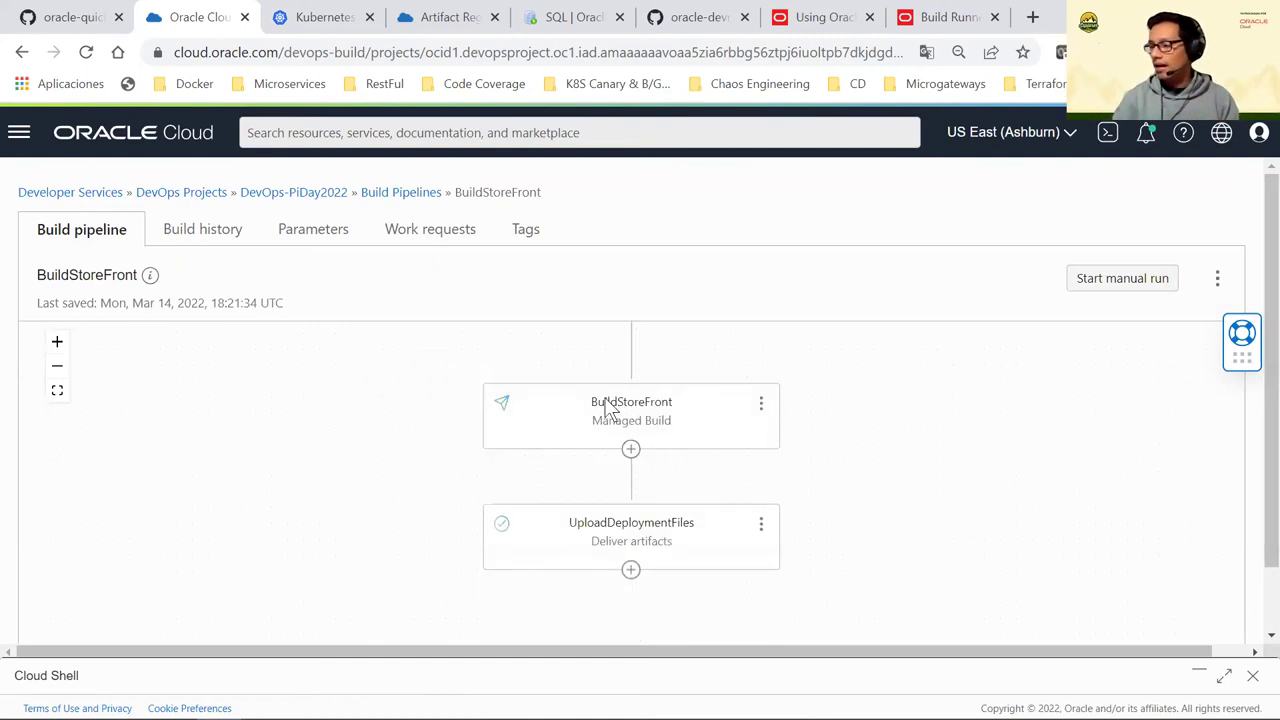
pyautogui.scroll(-1, 633, 513)
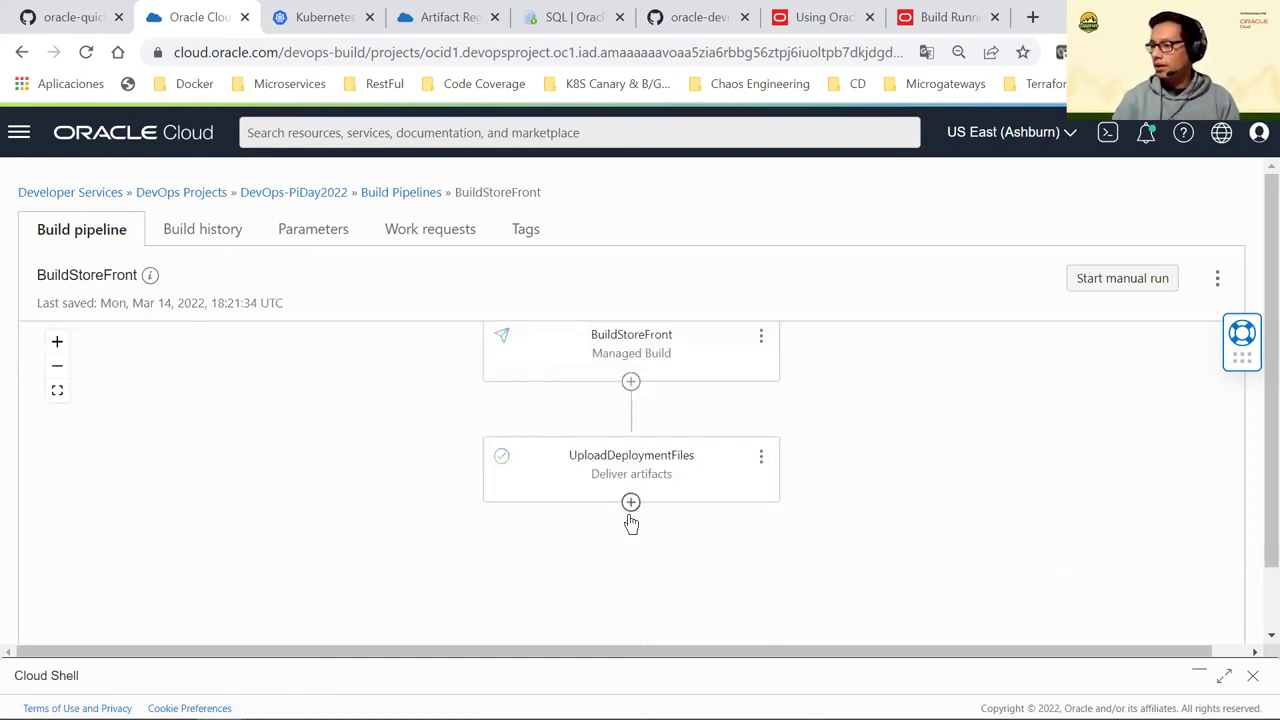
pyautogui.click(630, 508)
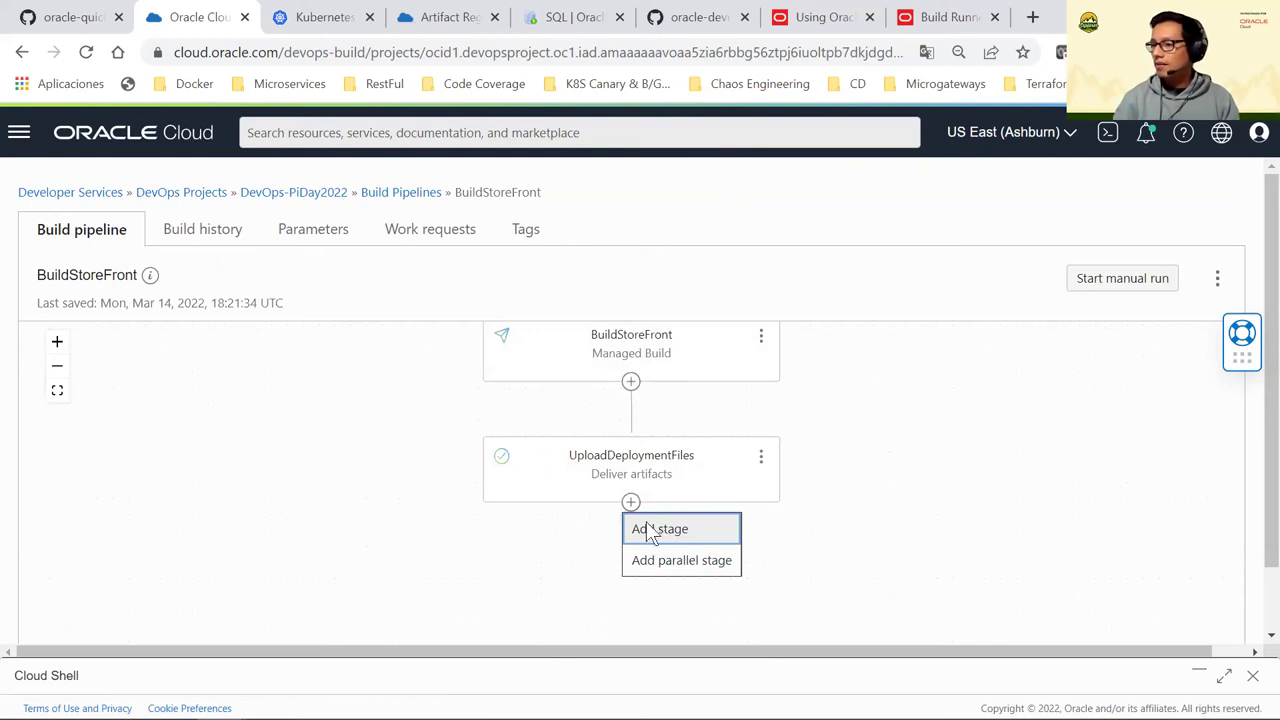
pyautogui.click(648, 530)
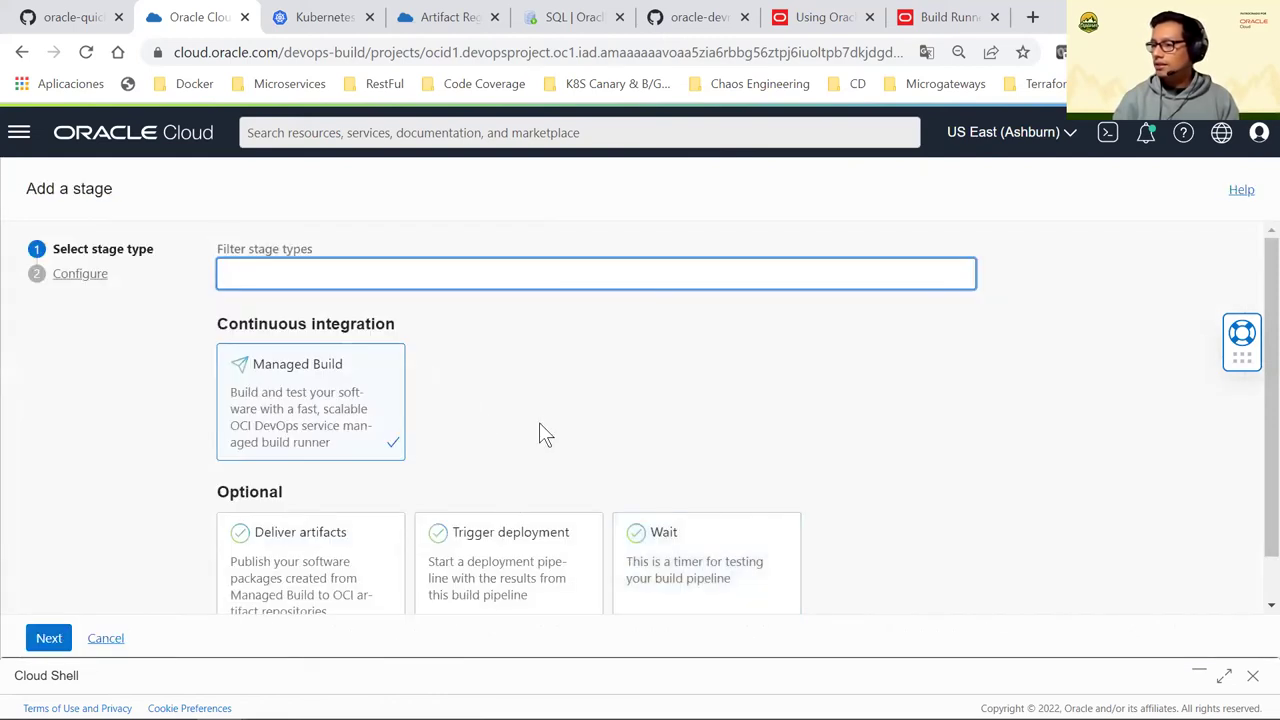
pyautogui.scroll(-1, 539, 432)
pyautogui.click(523, 466)
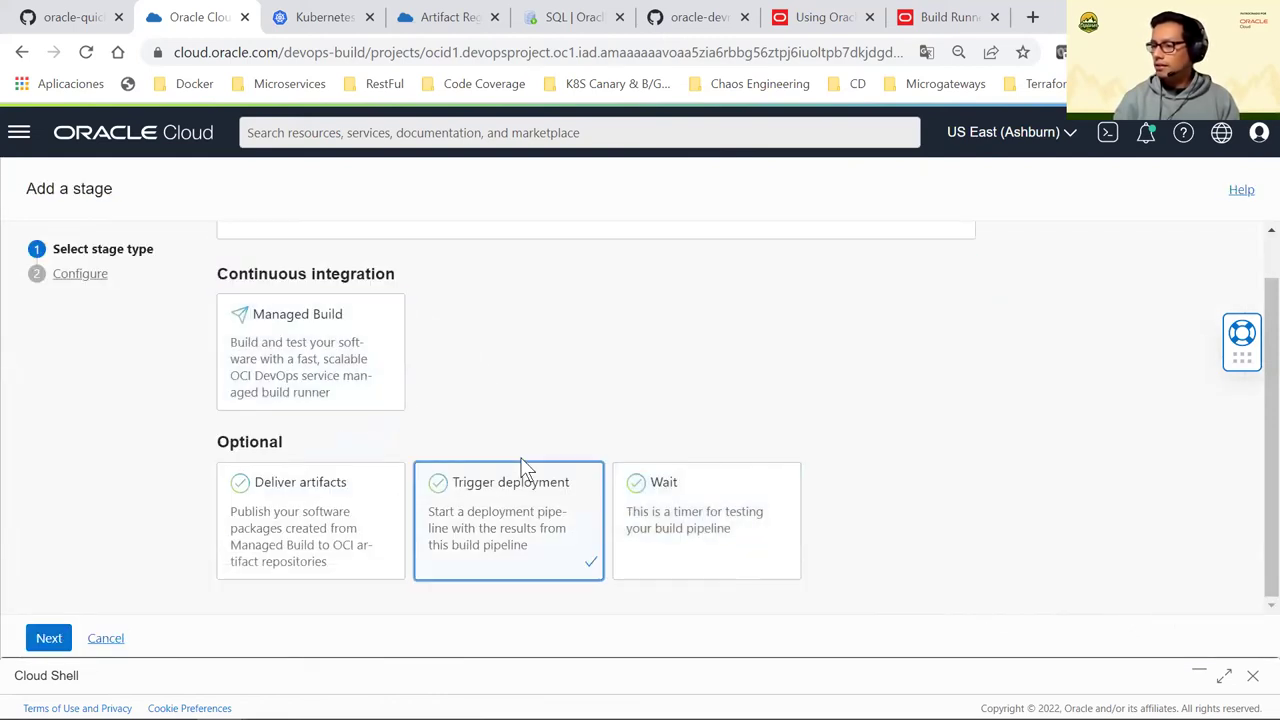
pyautogui.click(49, 638)
# Name the stage DeployStoreApp and bring up the deployment pipeline choices
pyautogui.click(283, 280)
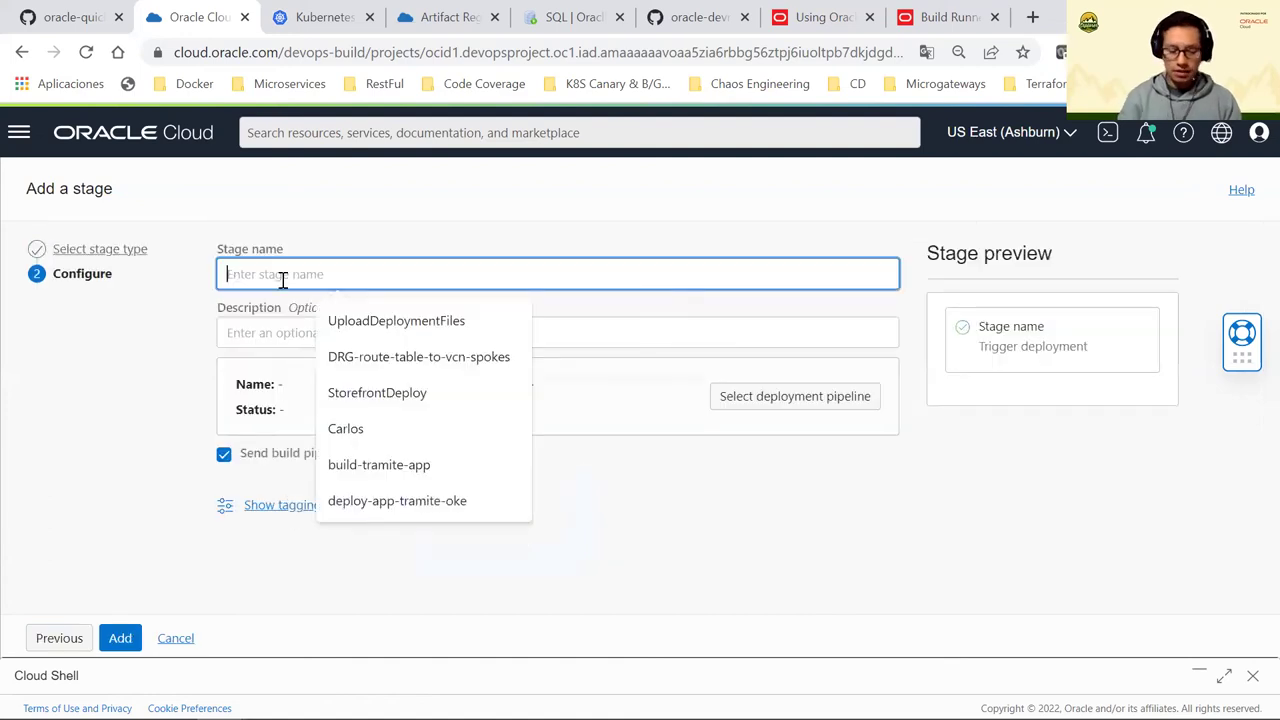
pyautogui.write('DeployStoreApp')
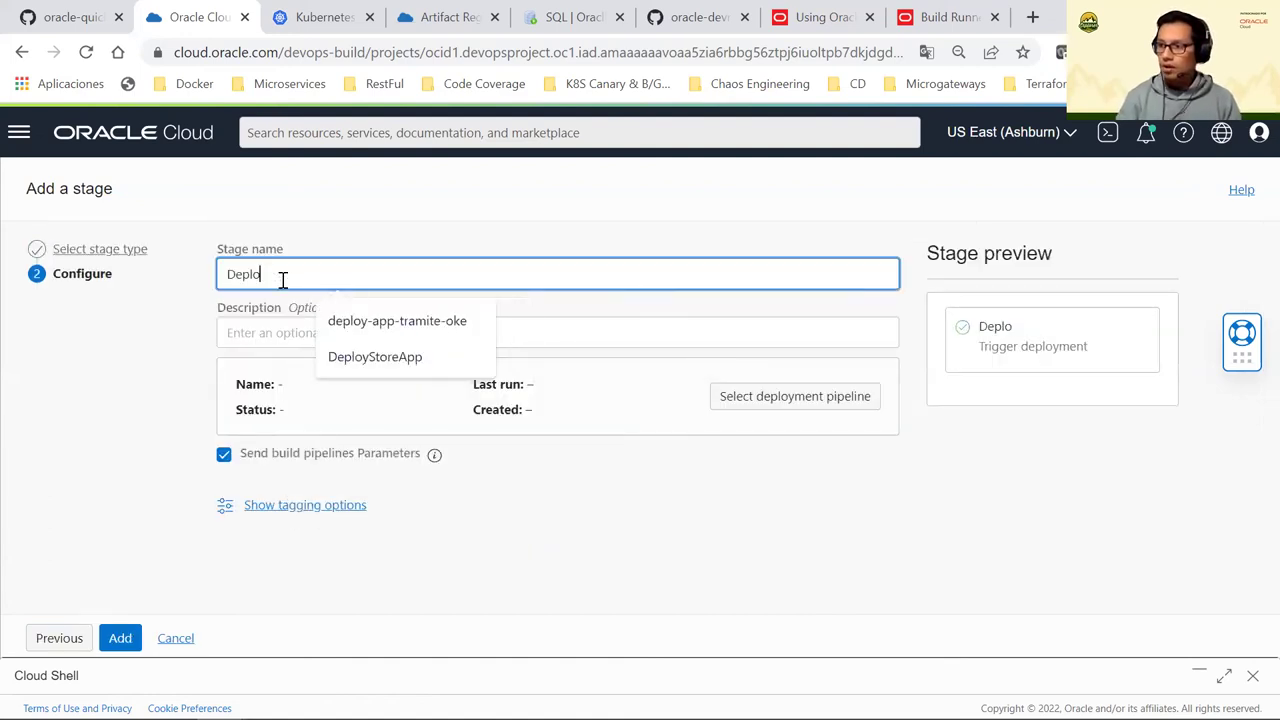
pyautogui.click(372, 352)
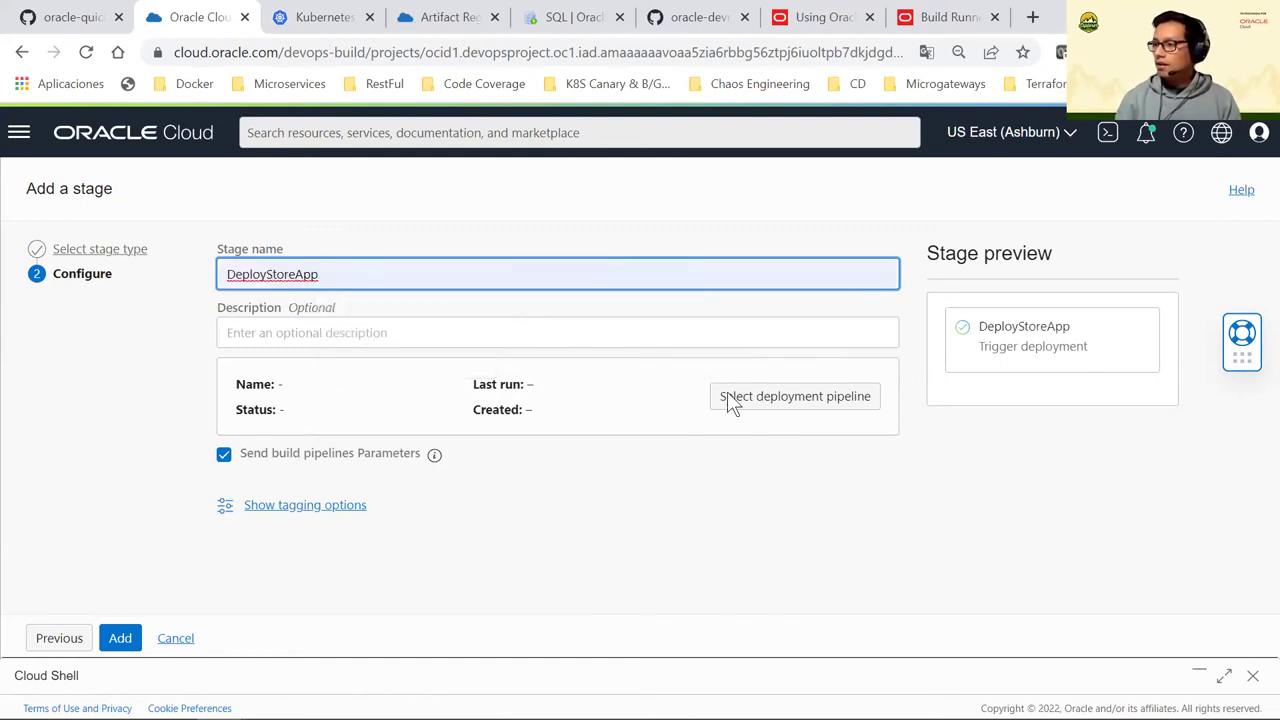
pyautogui.click(729, 398)
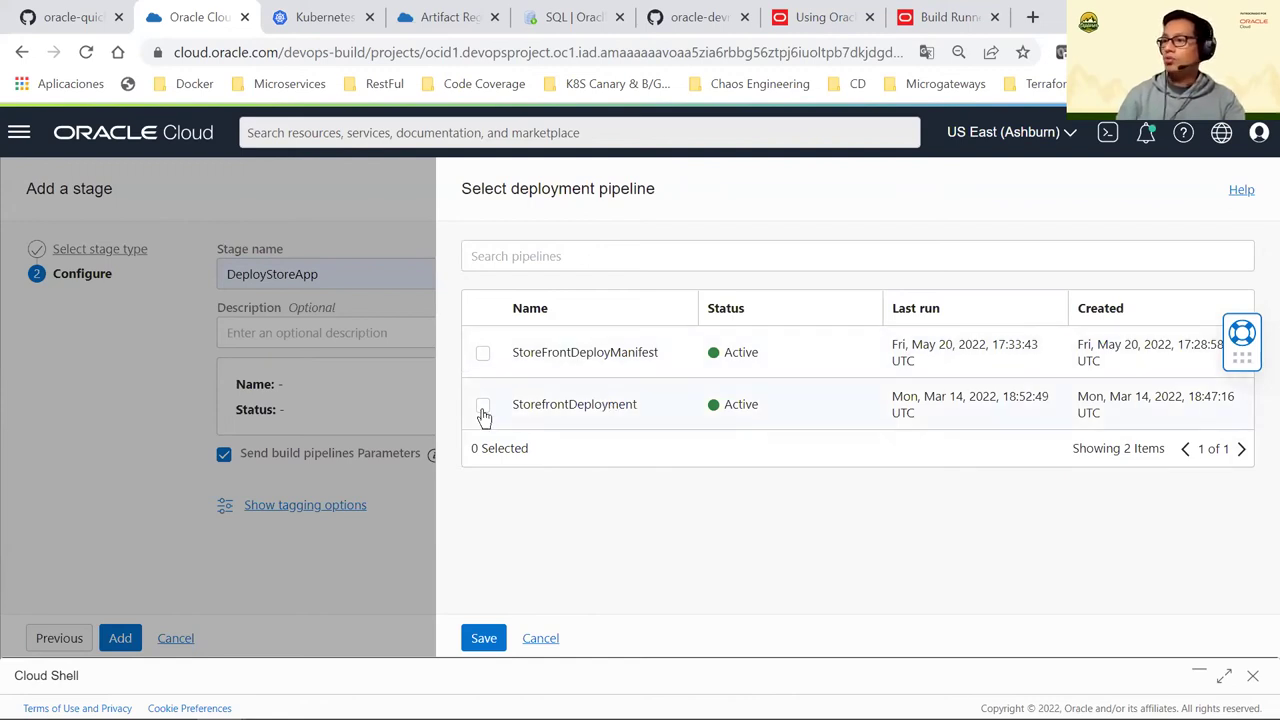
# Choose StoreFrontDeployManifest, not StorefrontDeployment, as the pipeline to trigger
pyautogui.click(603, 426)
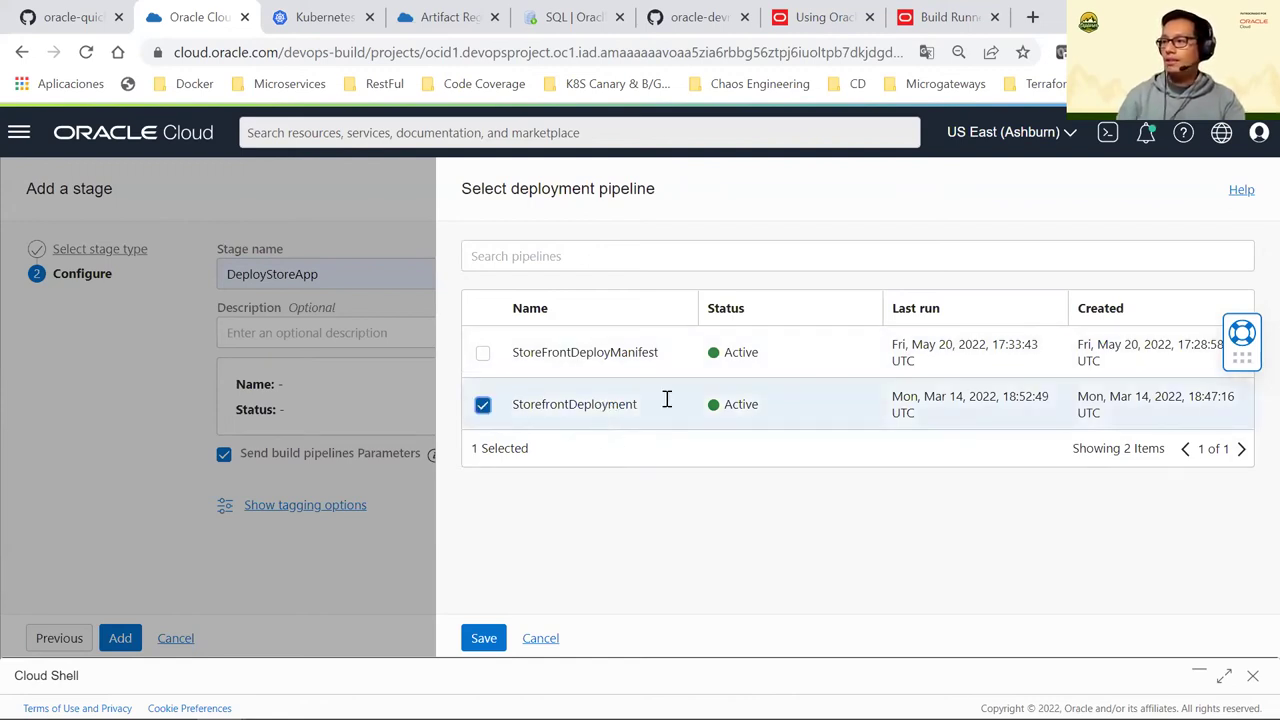
pyautogui.click(485, 404)
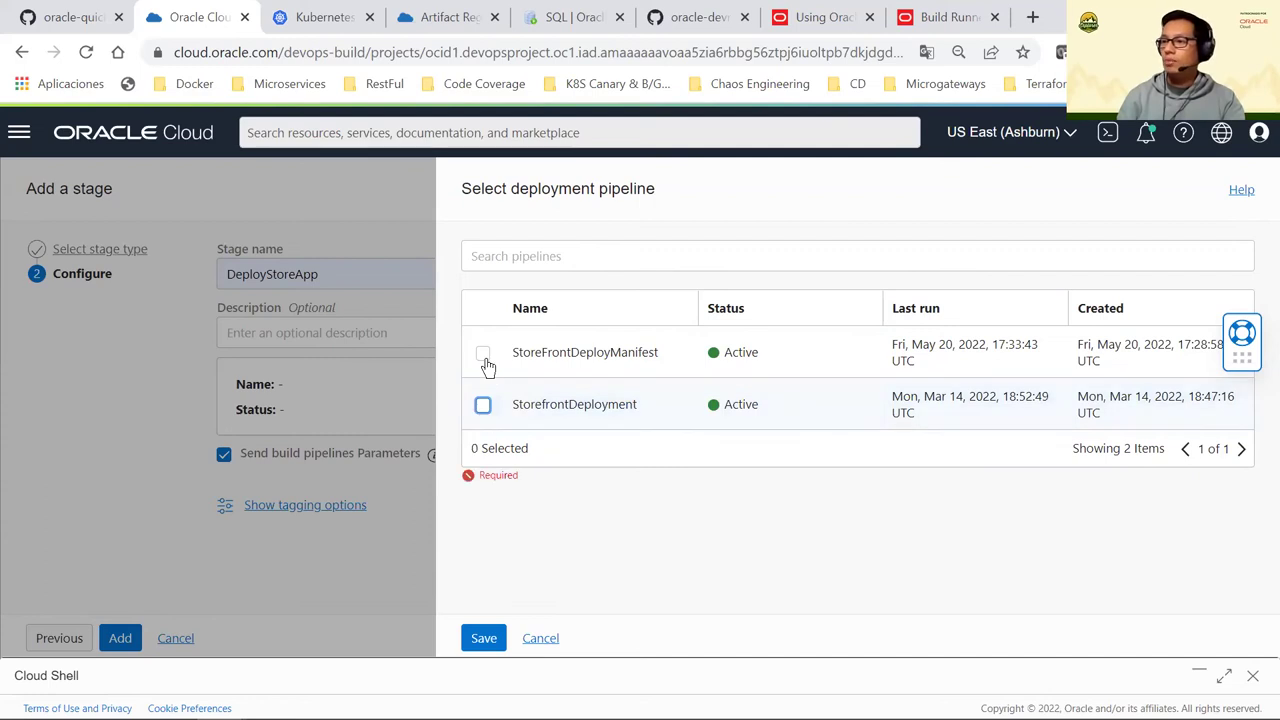
pyautogui.click(588, 365)
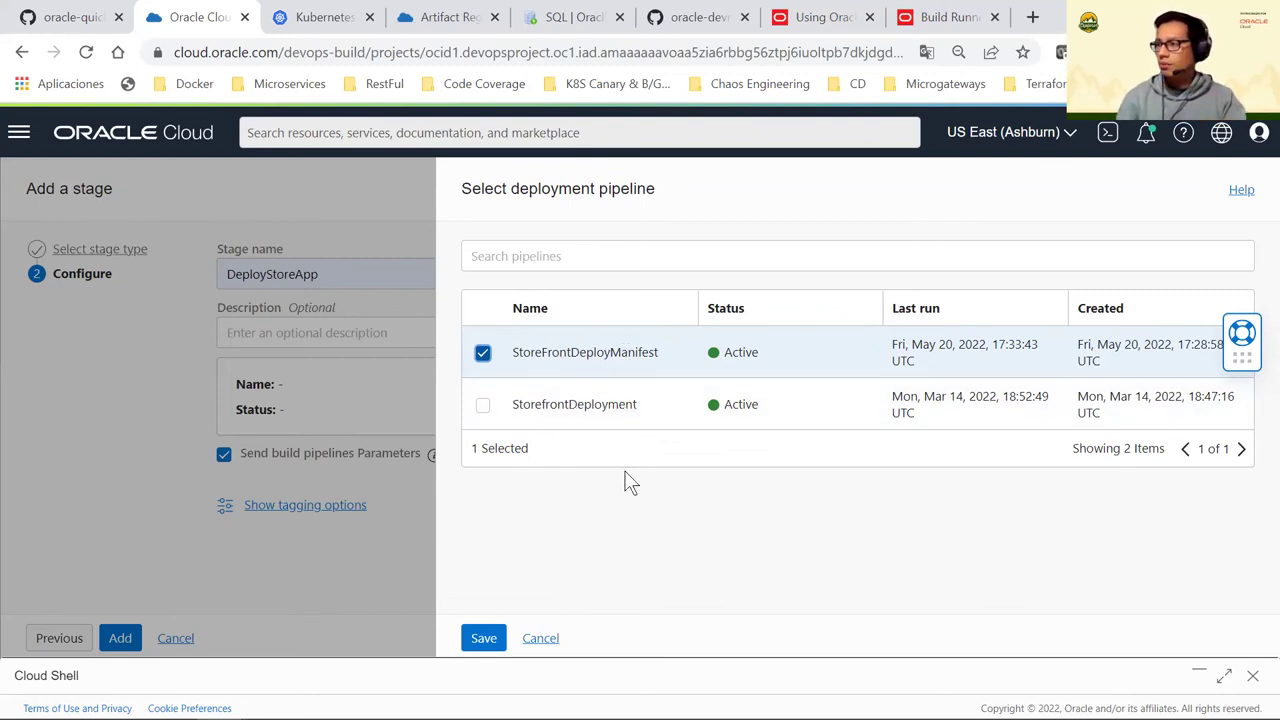
pyautogui.click(484, 638)
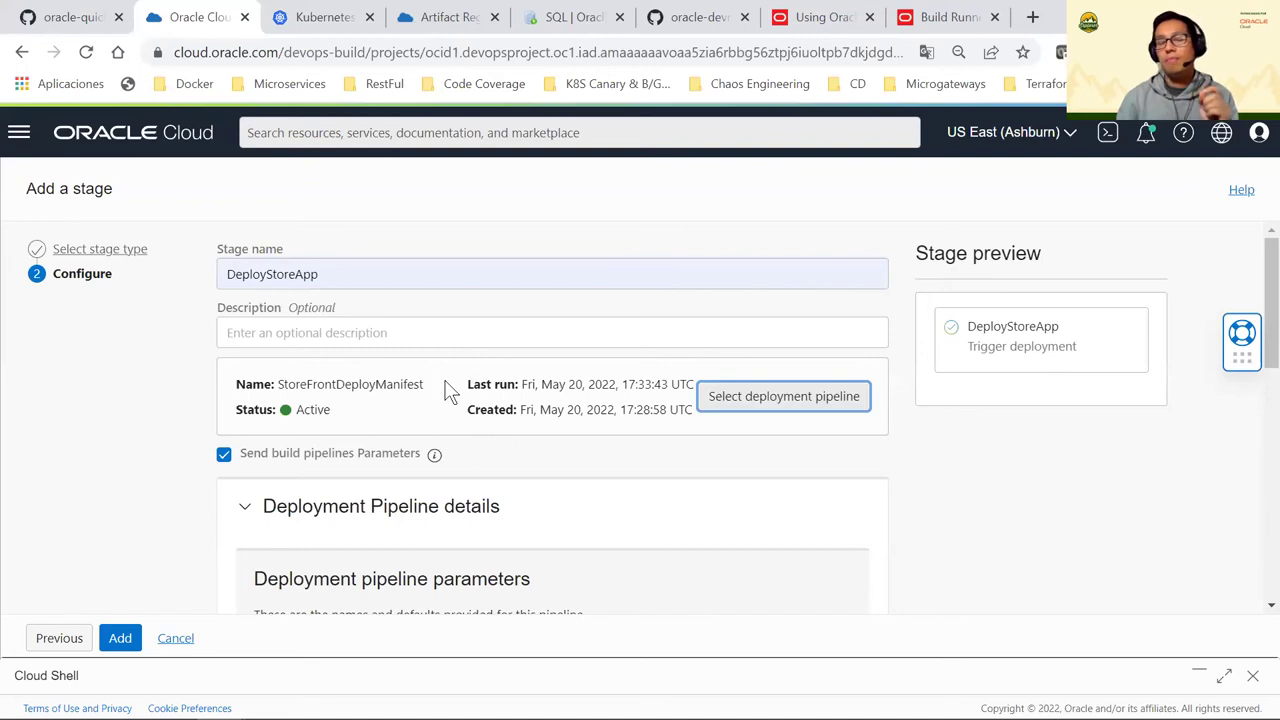
# Keep passing build pipeline parameters enabled and add the DeployStoreApp stage
pyautogui.scroll(-4, 380, 378)
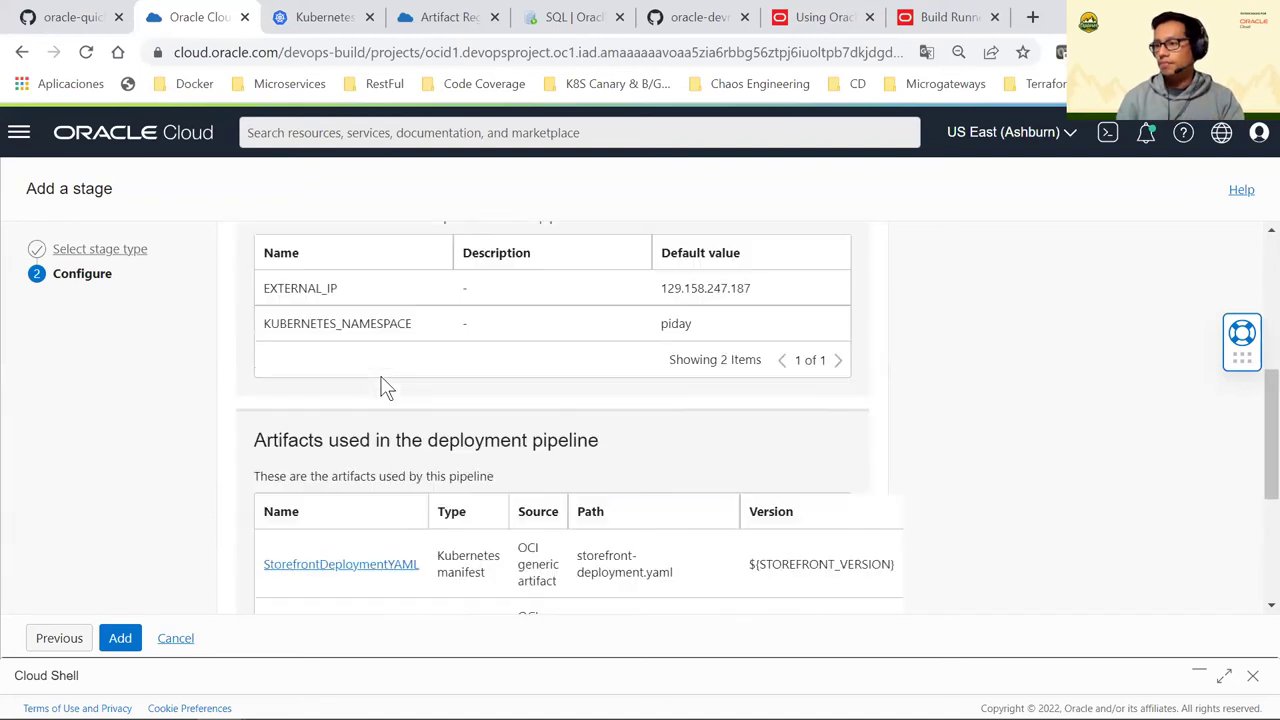
pyautogui.scroll(3, 385, 378)
pyautogui.scroll(-3, 386, 380)
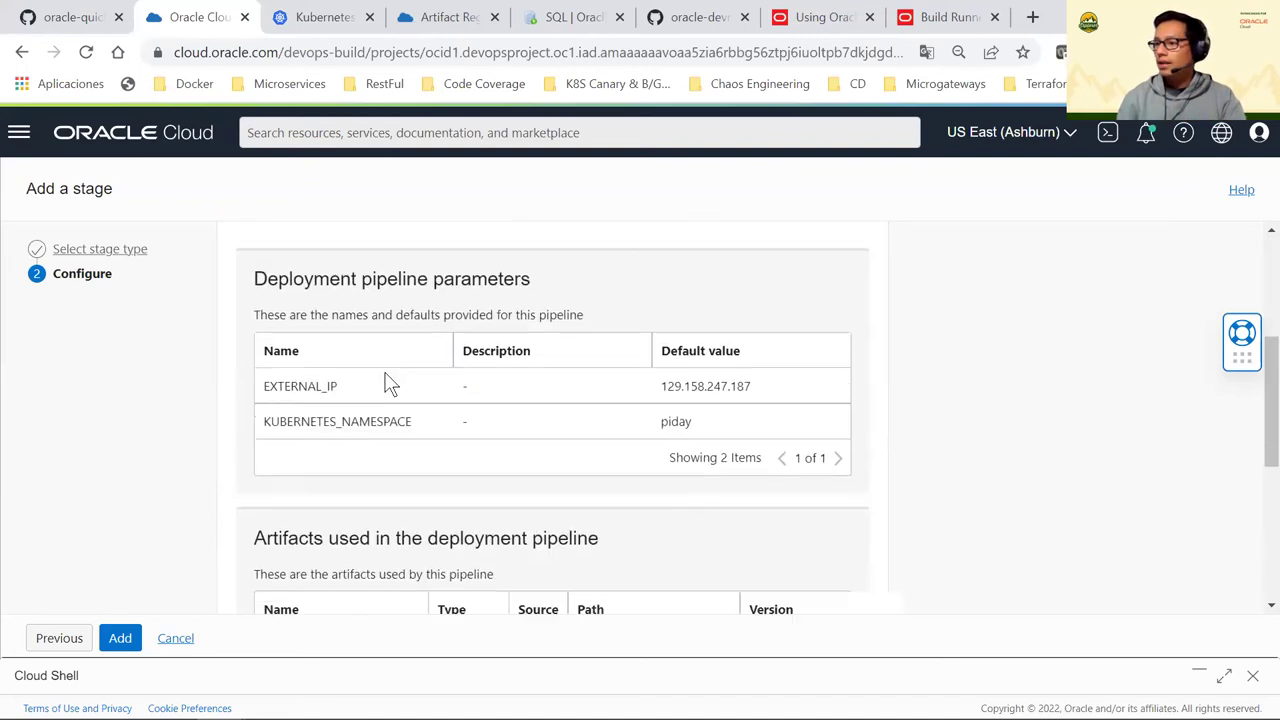
pyautogui.scroll(-3, 390, 372)
pyautogui.scroll(4, 397, 380)
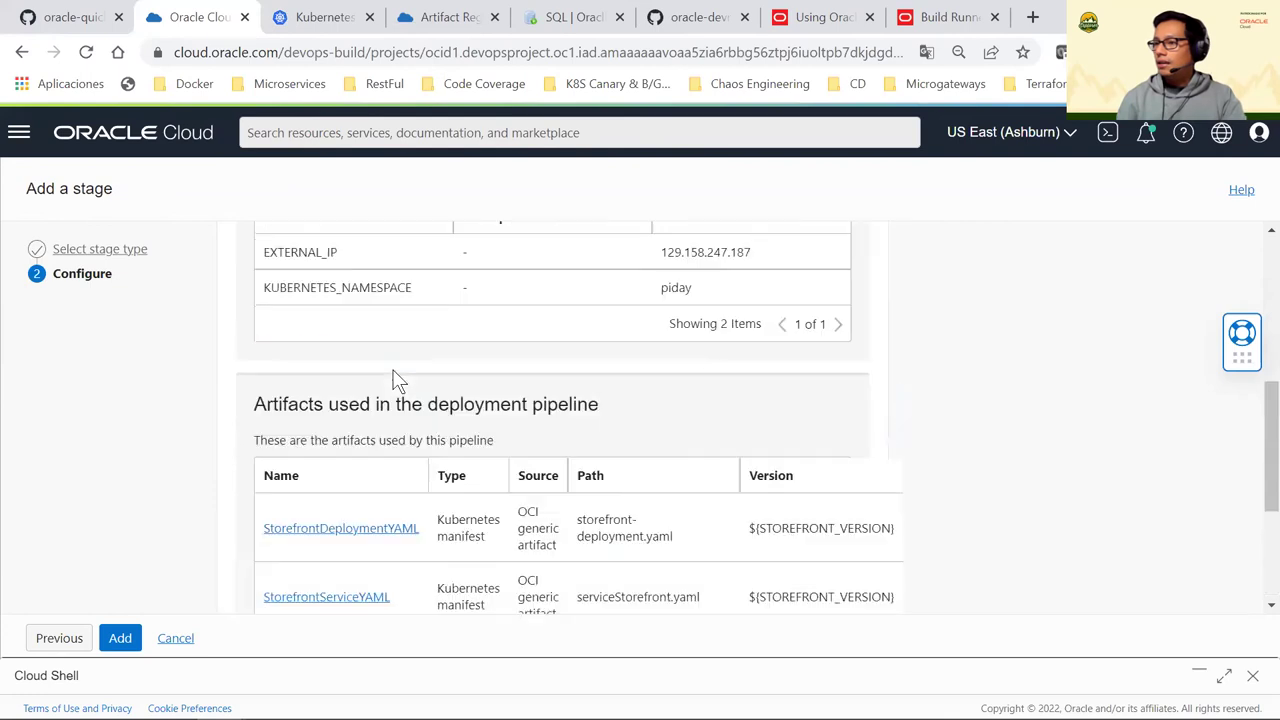
pyautogui.scroll(3, 416, 393)
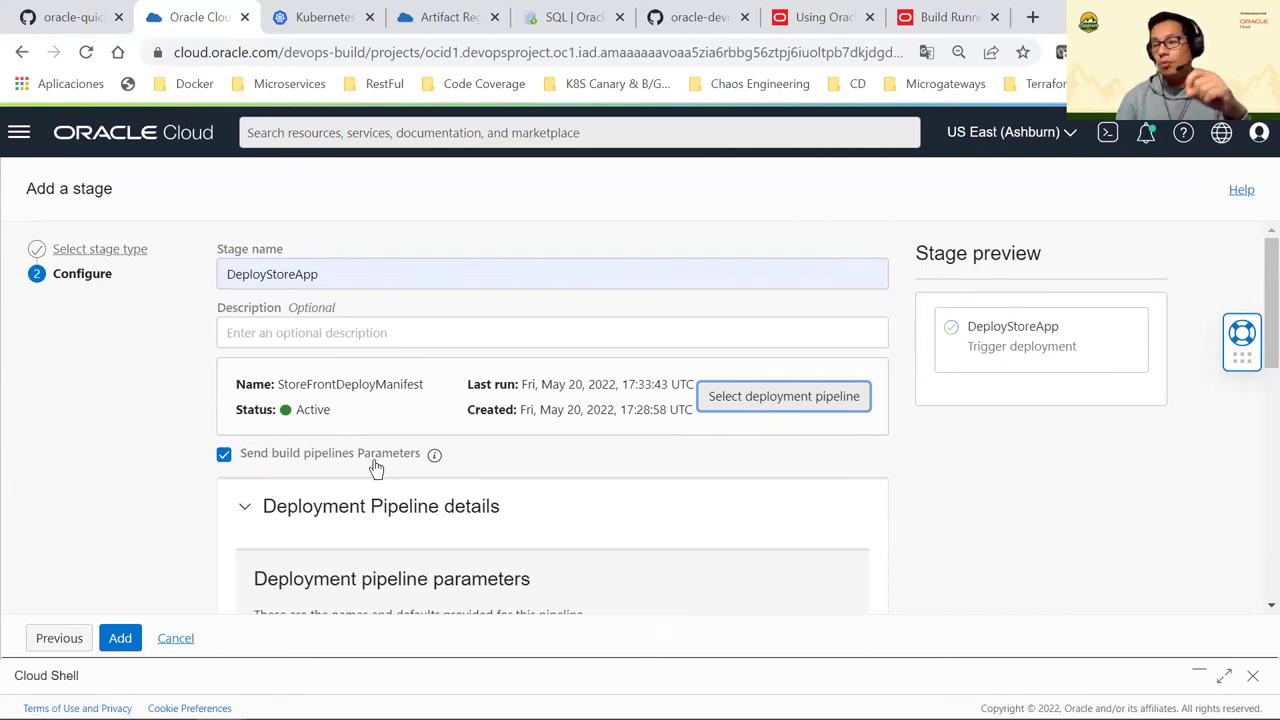
pyautogui.click(225, 456)
pyautogui.click(236, 460)
pyautogui.scroll(-5, 491, 500)
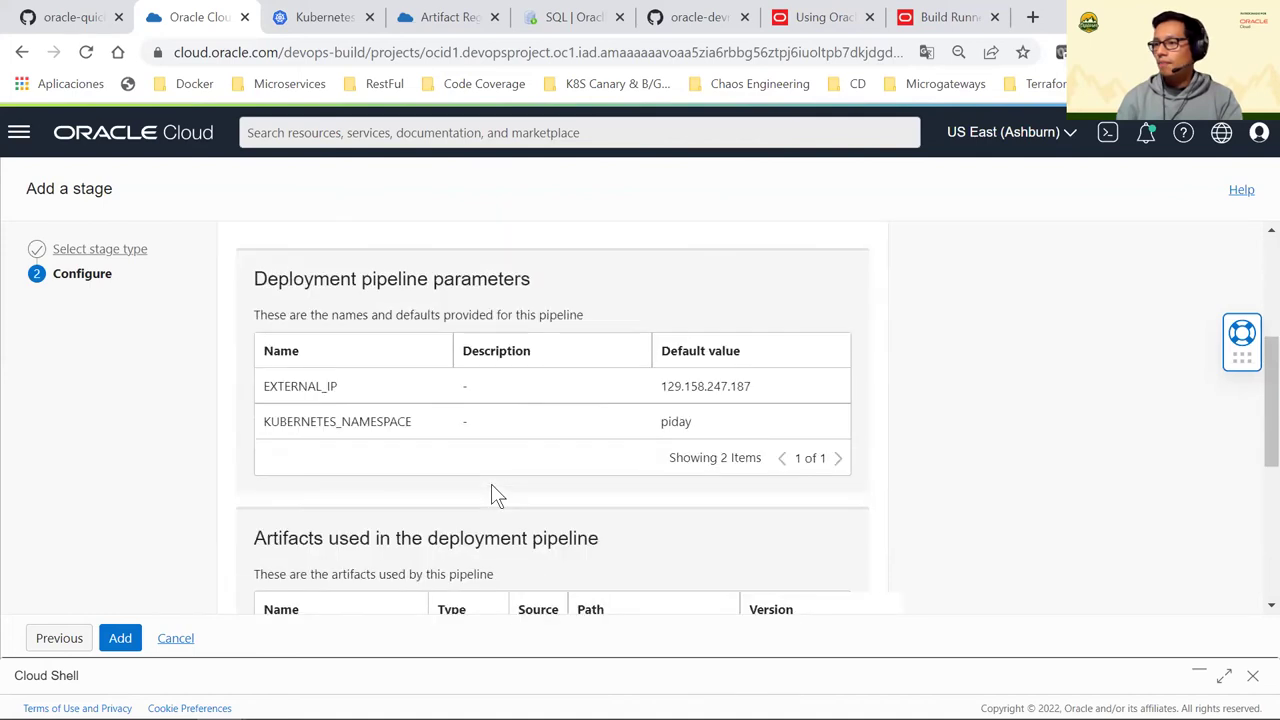
pyautogui.scroll(-2, 491, 493)
pyautogui.scroll(4, 491, 493)
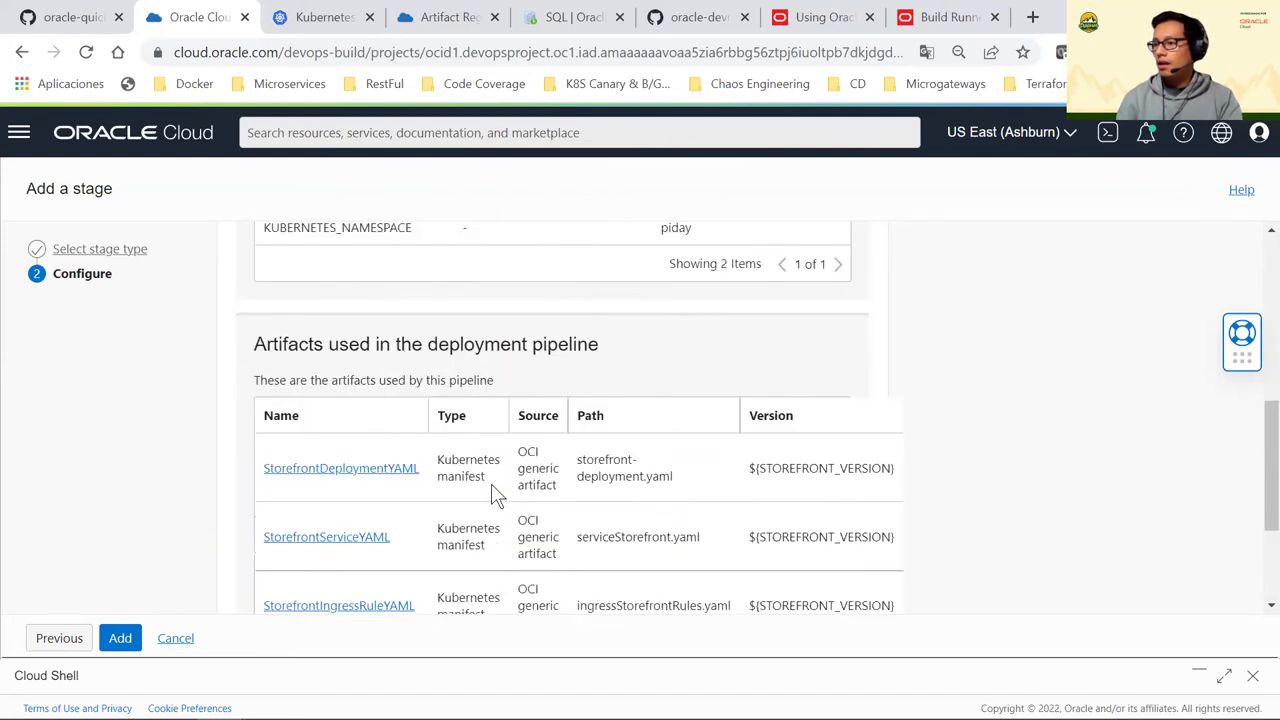
pyautogui.scroll(1, 497, 497)
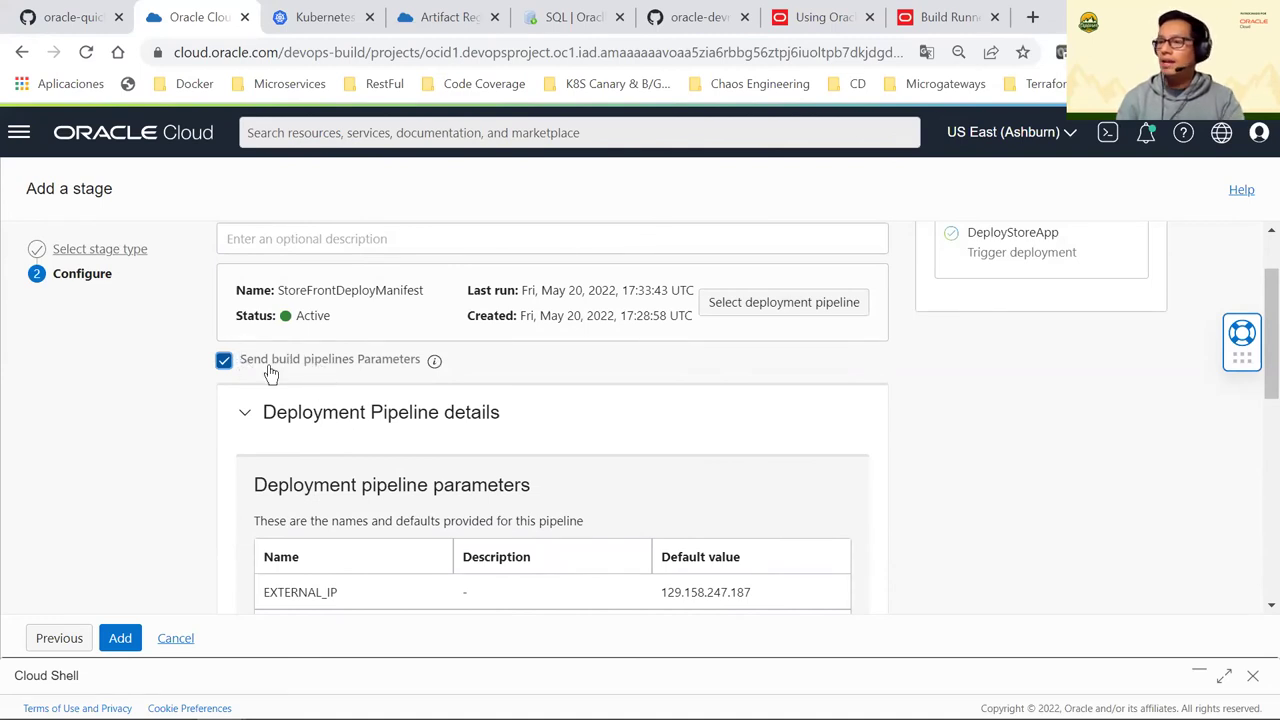
pyautogui.scroll(-7, 343, 395)
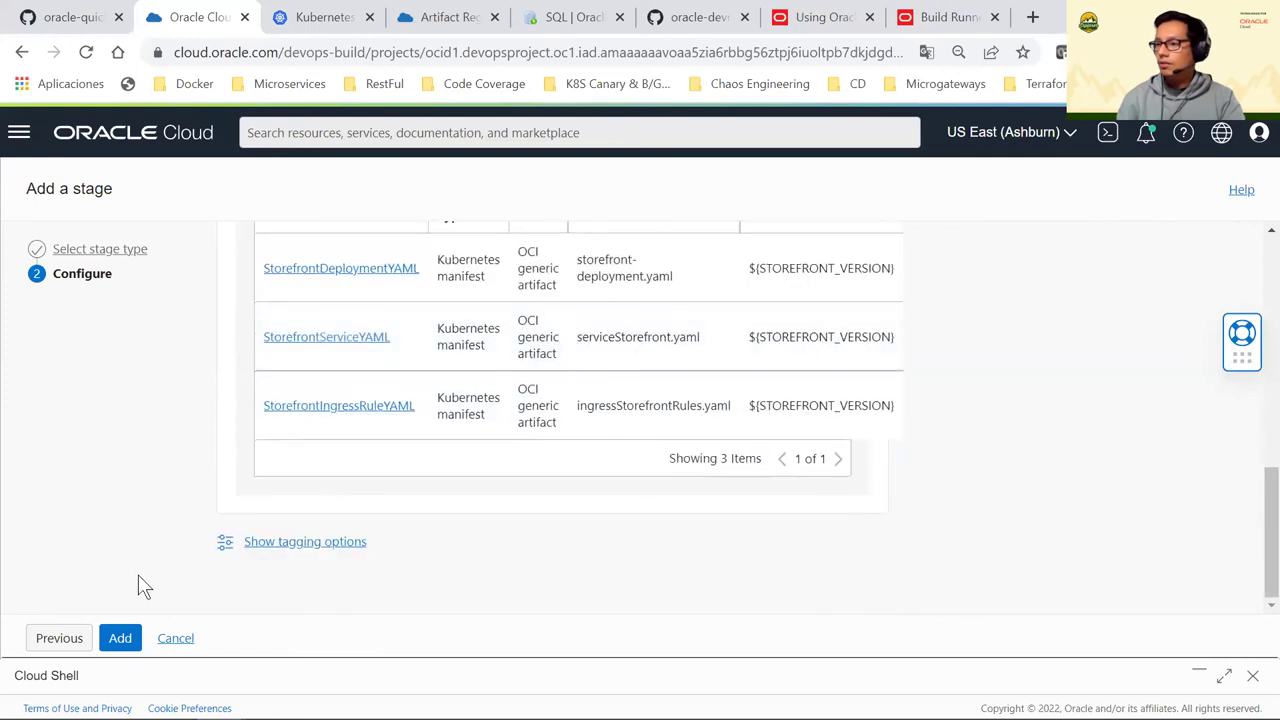
pyautogui.click(122, 636)
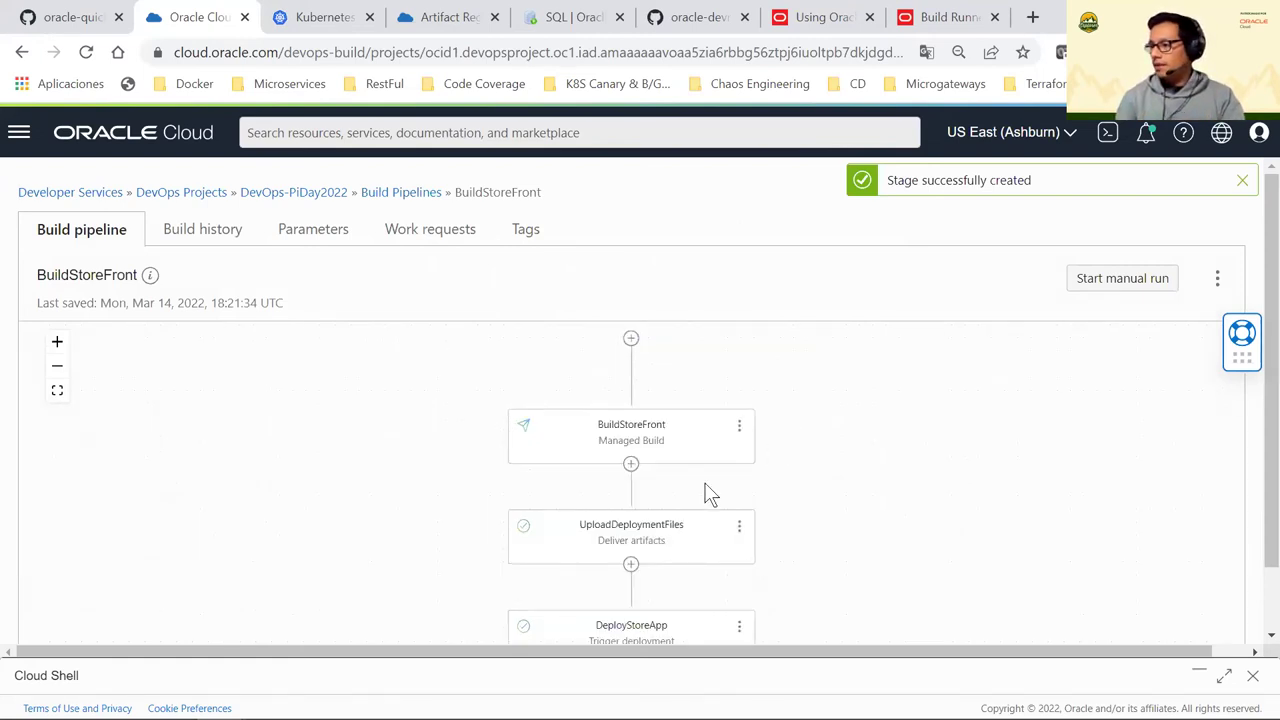
# Leave BuildStoreFront and go to the DevOps-PiDay2022 project's empty Triggers page
pyautogui.scroll(-1, 660, 540)
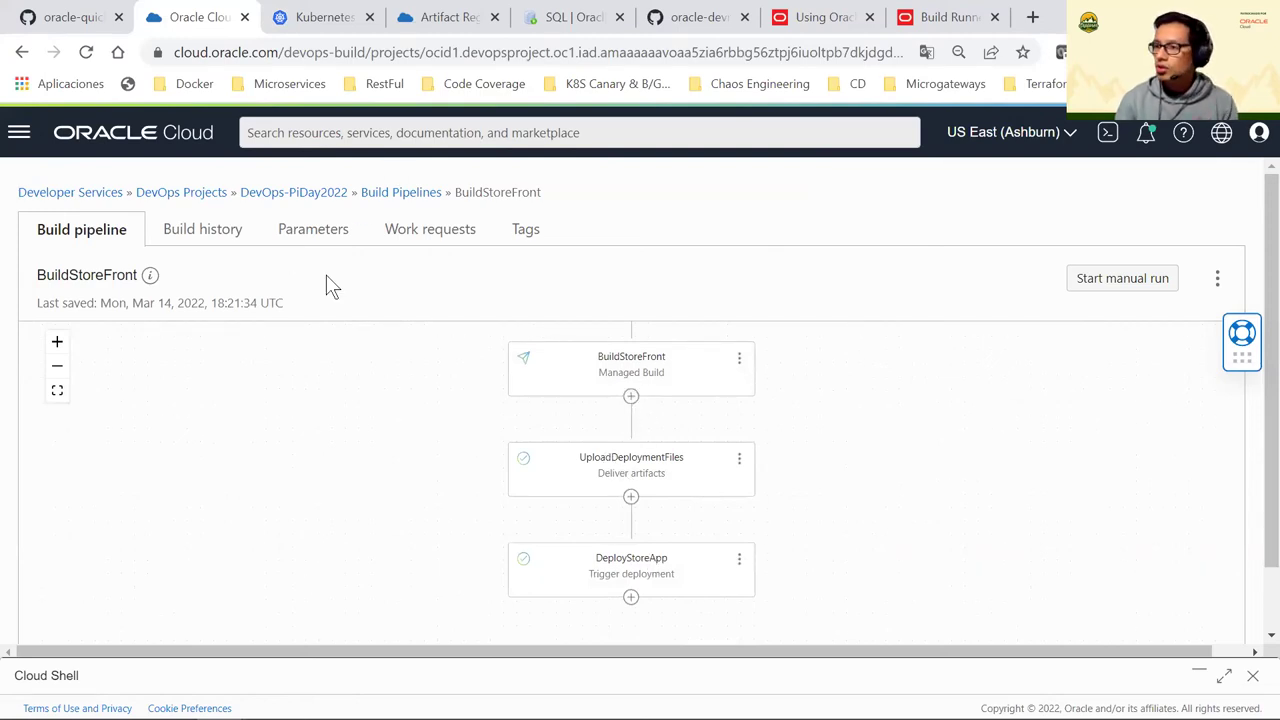
pyautogui.click(1224, 676)
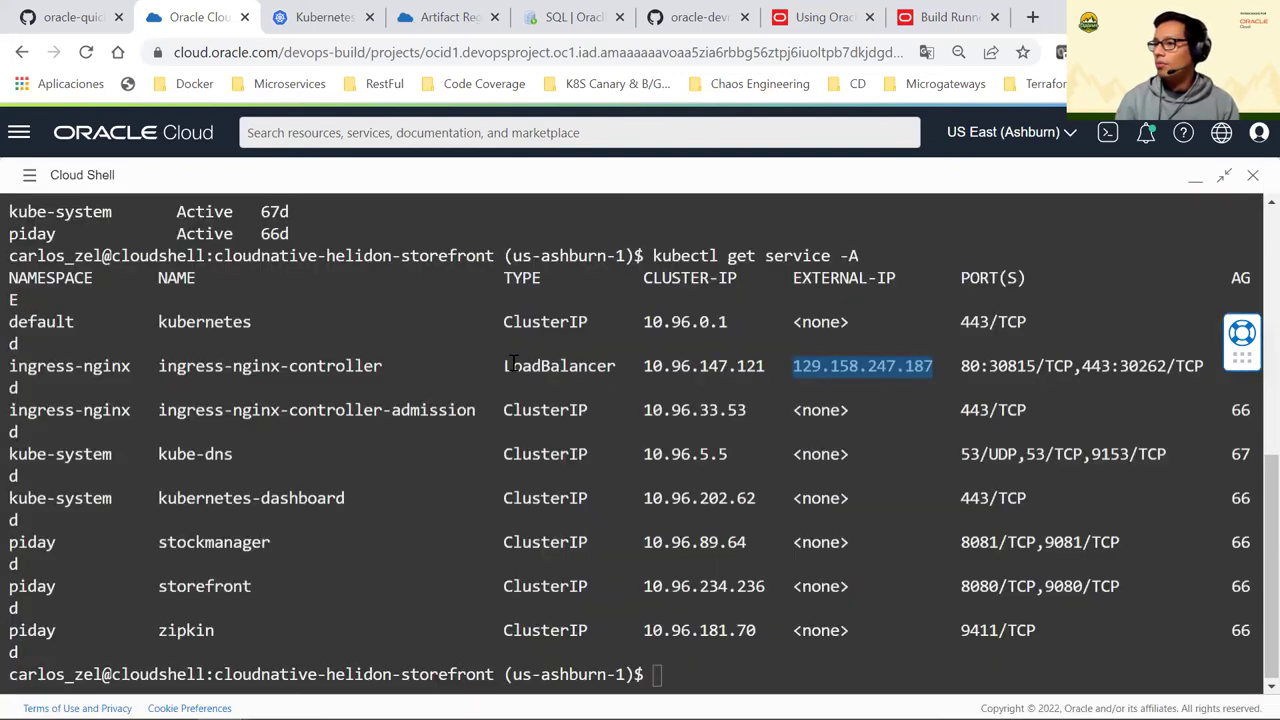
pyautogui.scroll(6, 512, 362)
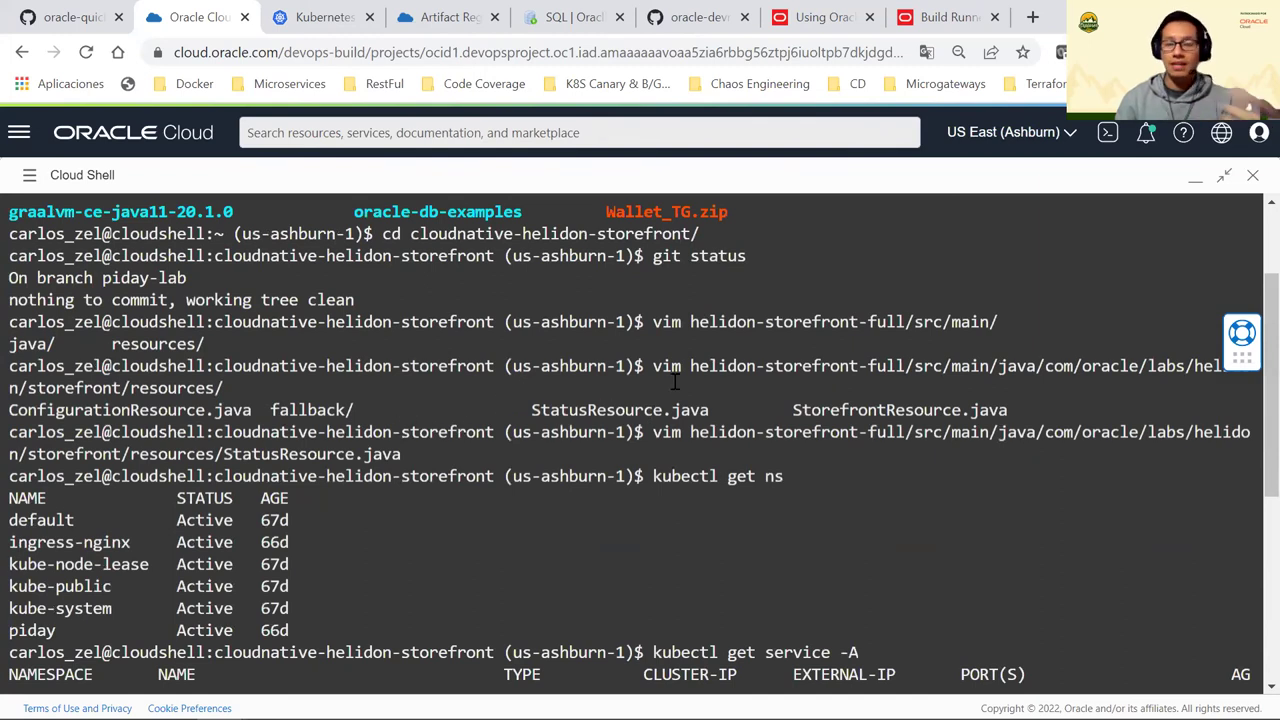
pyautogui.click(1195, 178)
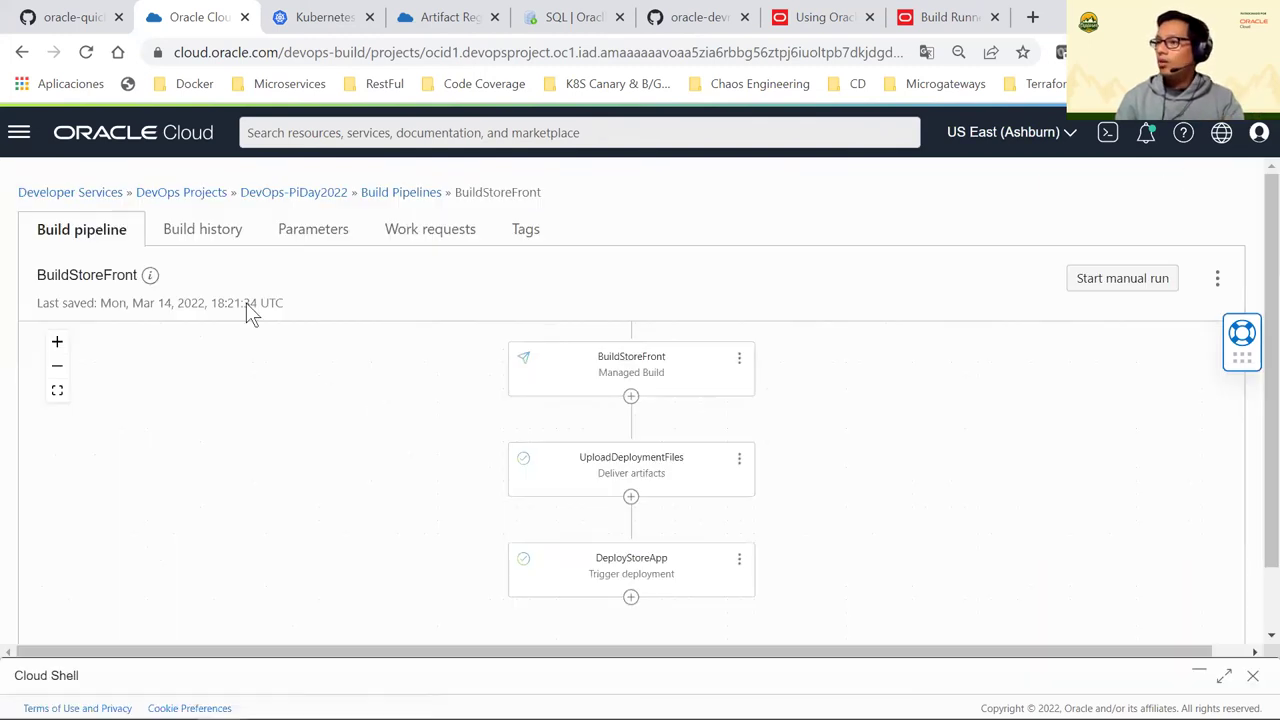
pyautogui.click(292, 195)
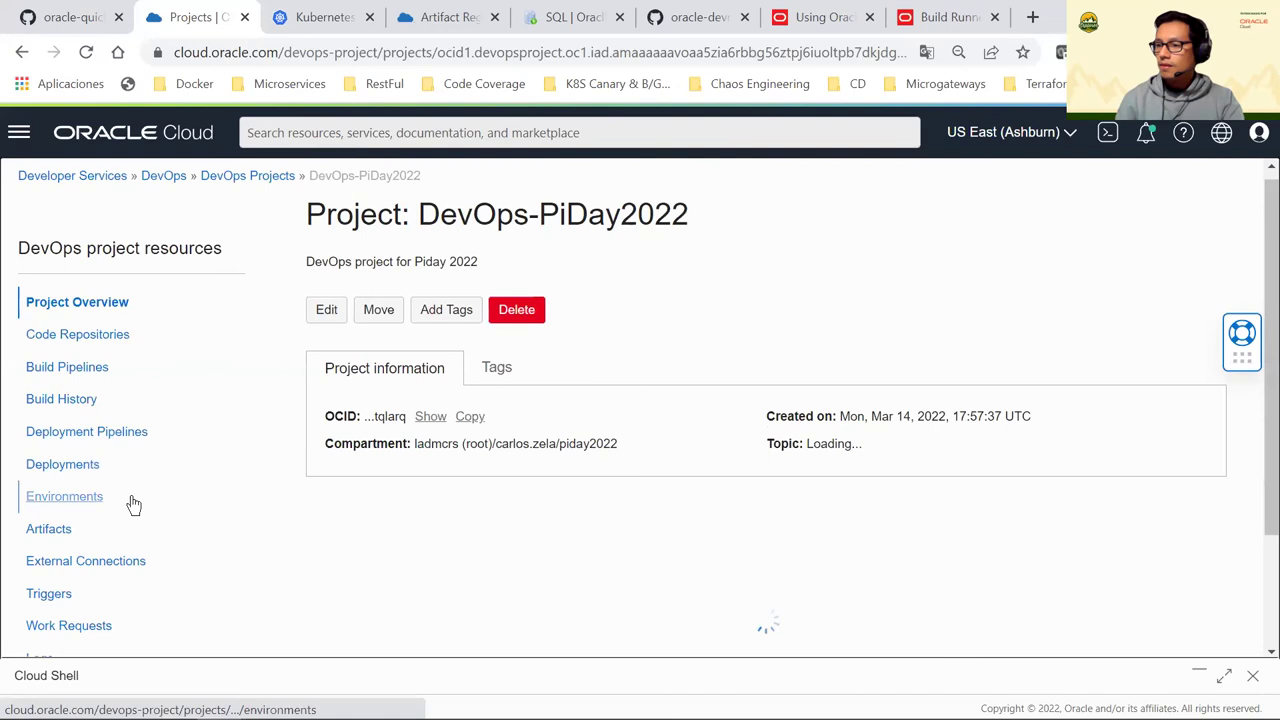
pyautogui.scroll(-2, 50, 452)
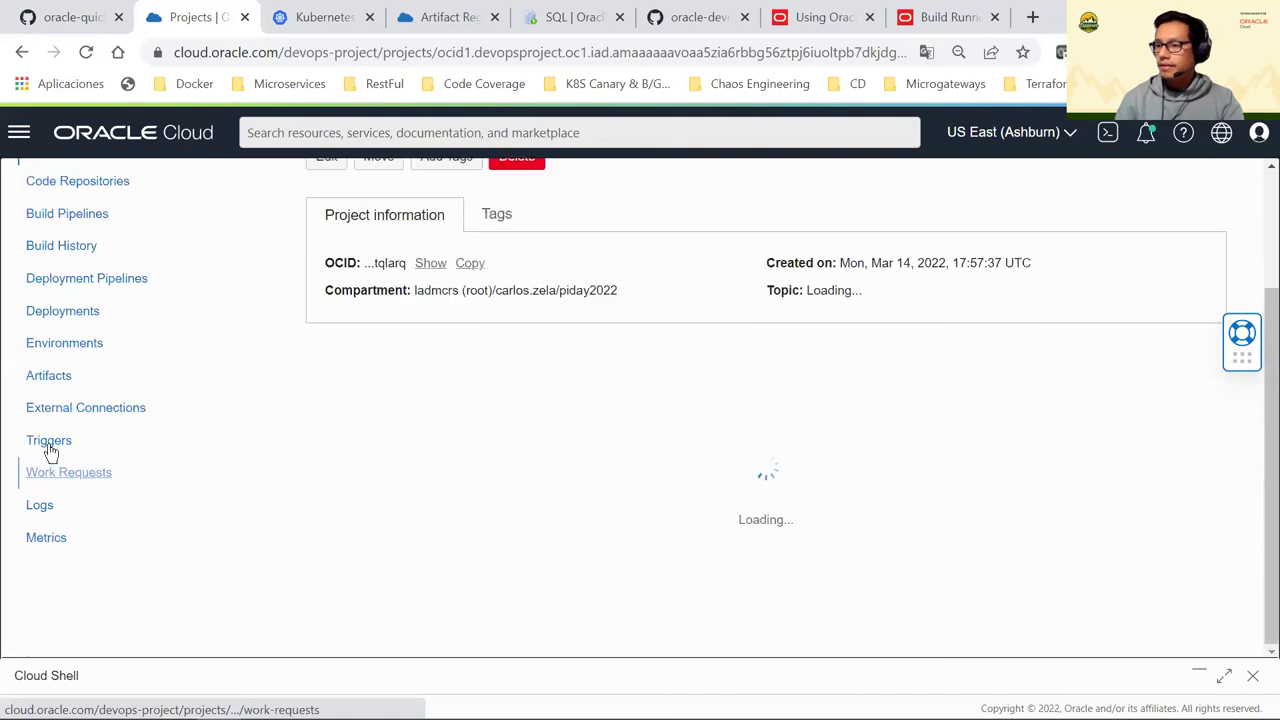
pyautogui.click(140, 461)
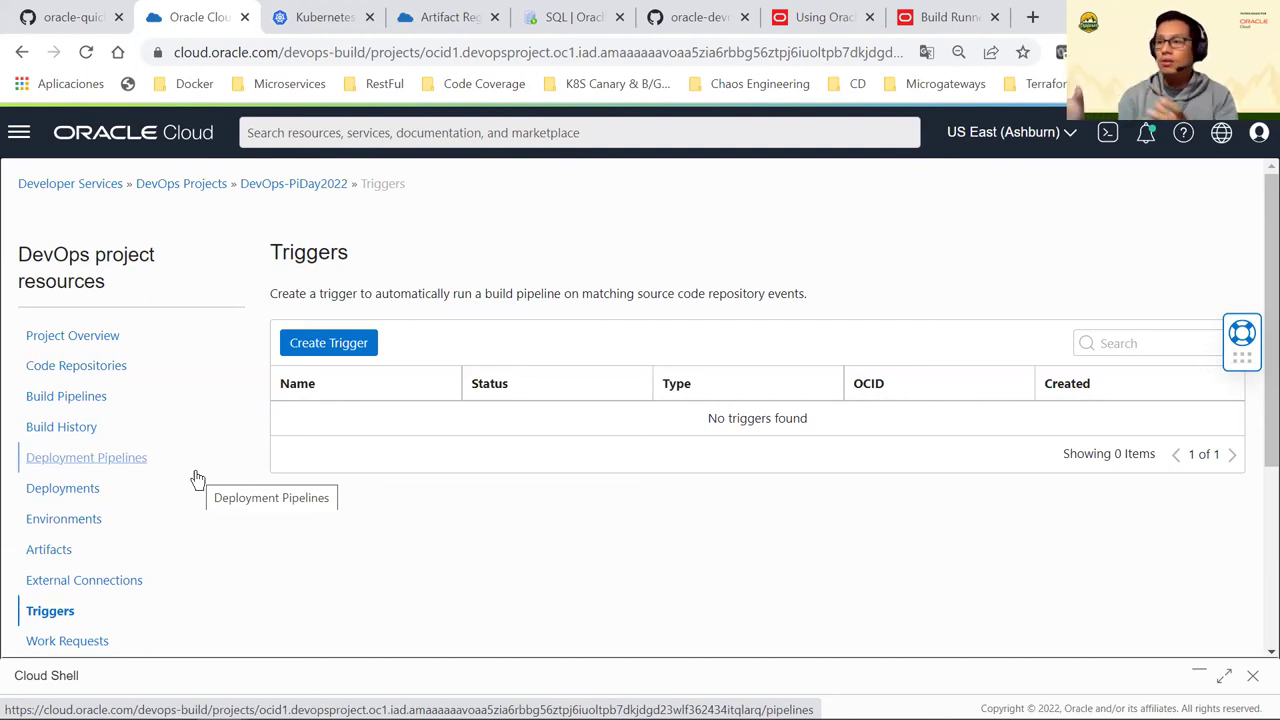
# Start the GitActionPush trigger with OCI code repository as its source connection
pyautogui.click(356, 344)
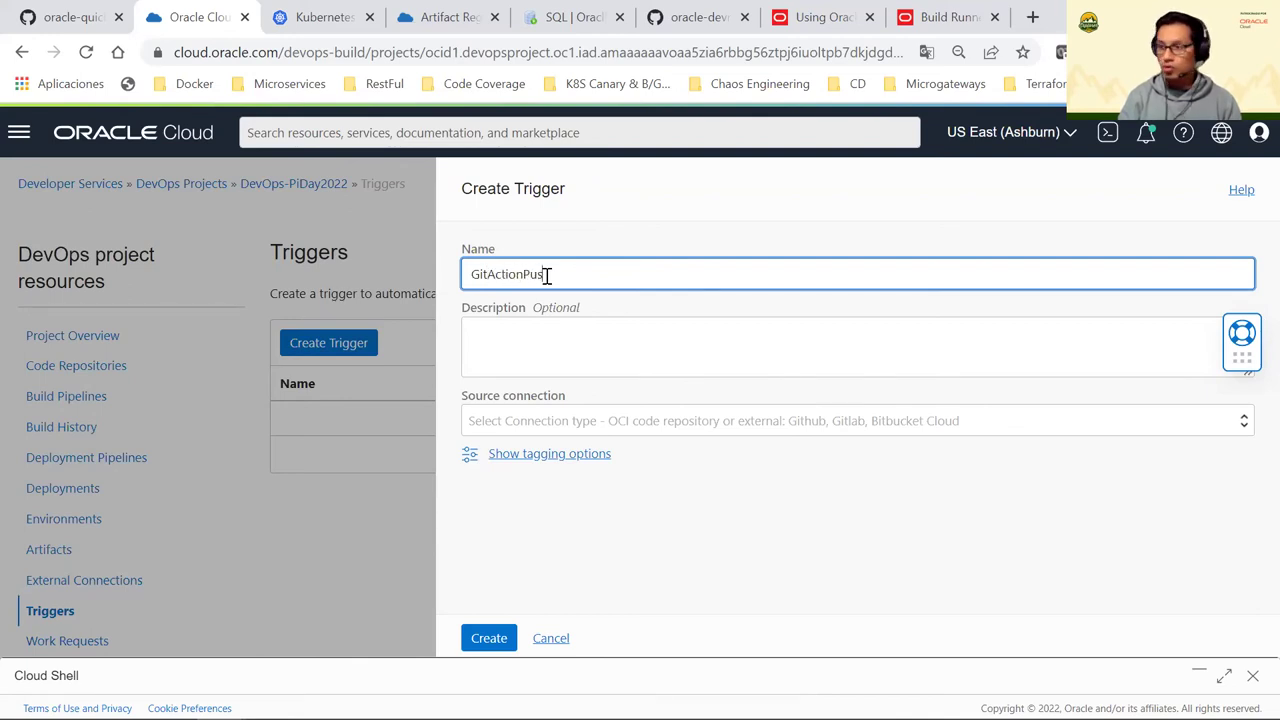
pyautogui.click(587, 415)
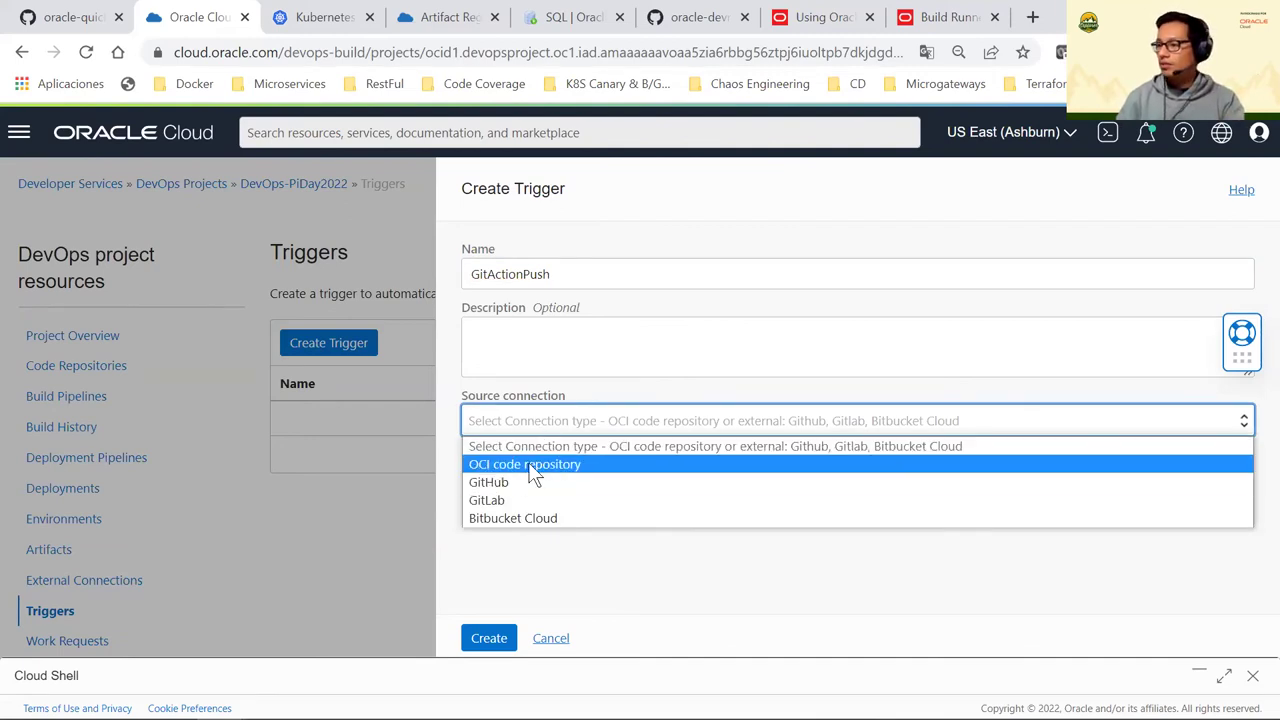
pyautogui.click(527, 463)
pyautogui.click(542, 419)
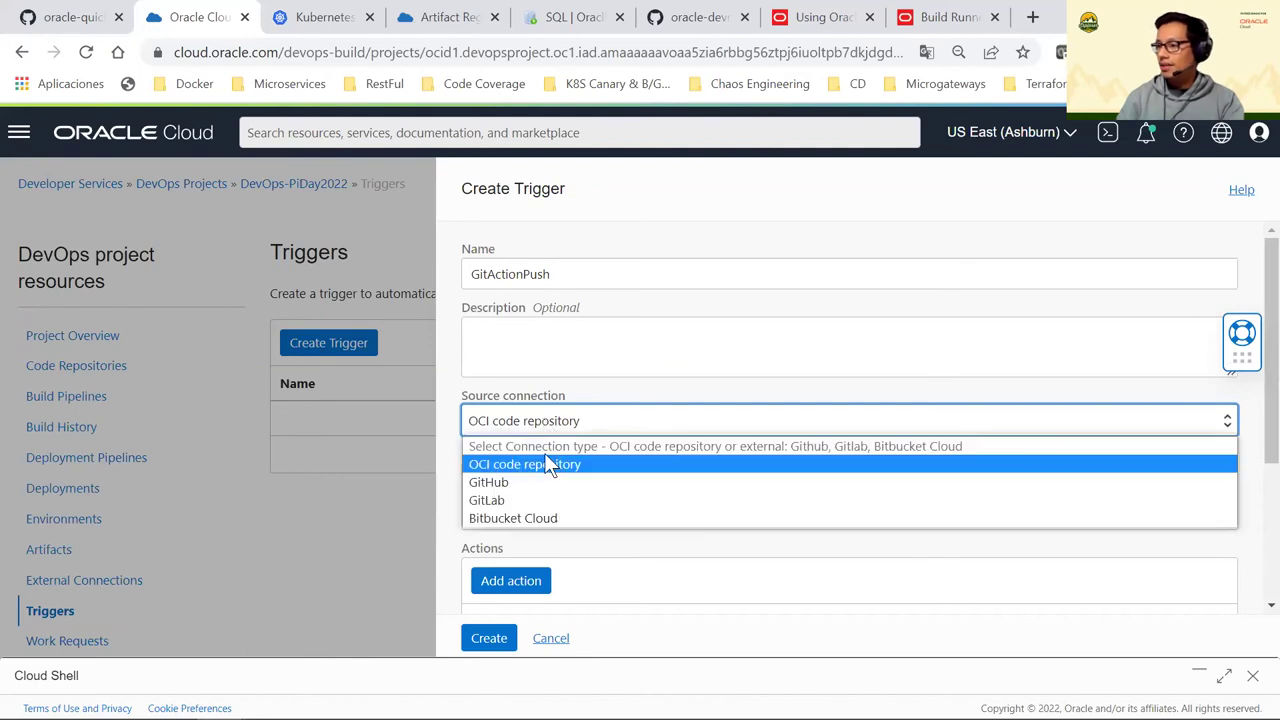
pyautogui.click(547, 464)
# Select cloudnative-helidon-storefront as the trigger's code repository
pyautogui.scroll(-1, 591, 408)
pyautogui.scroll(1, 794, 443)
pyautogui.scroll(-1, 1118, 497)
pyautogui.click(1180, 396)
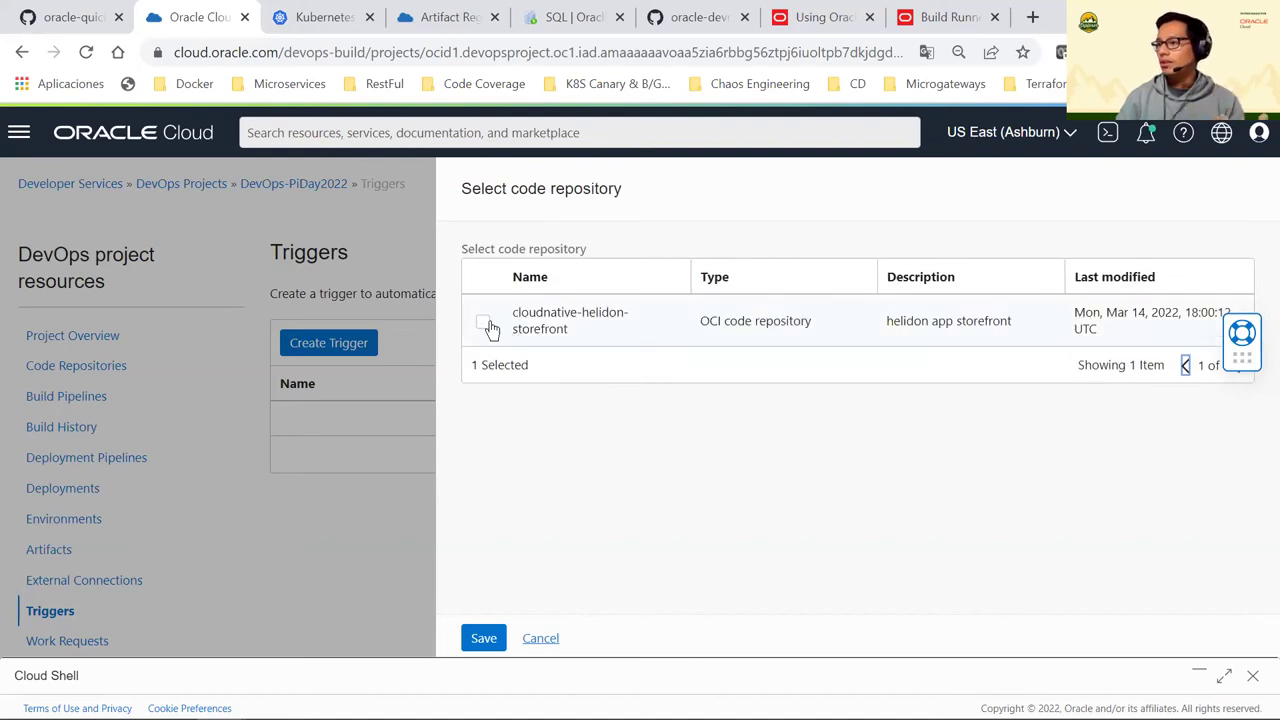
pyautogui.click(484, 323)
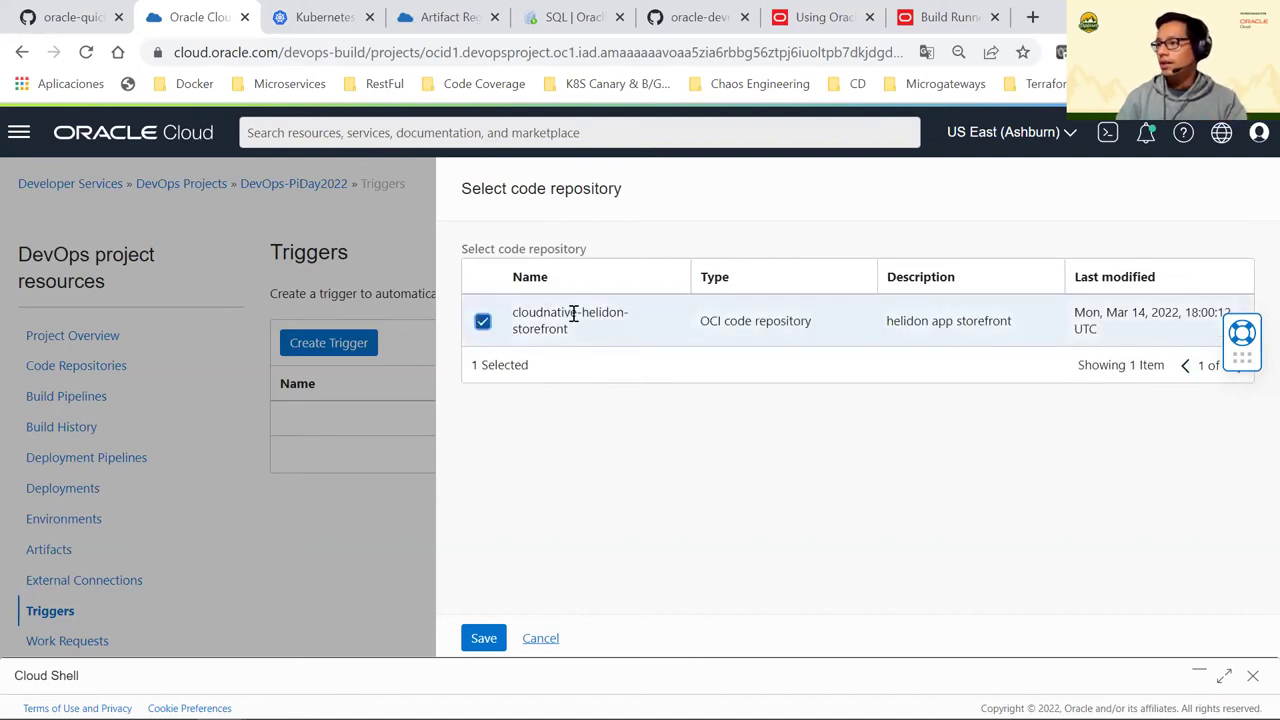
pyautogui.click(488, 634)
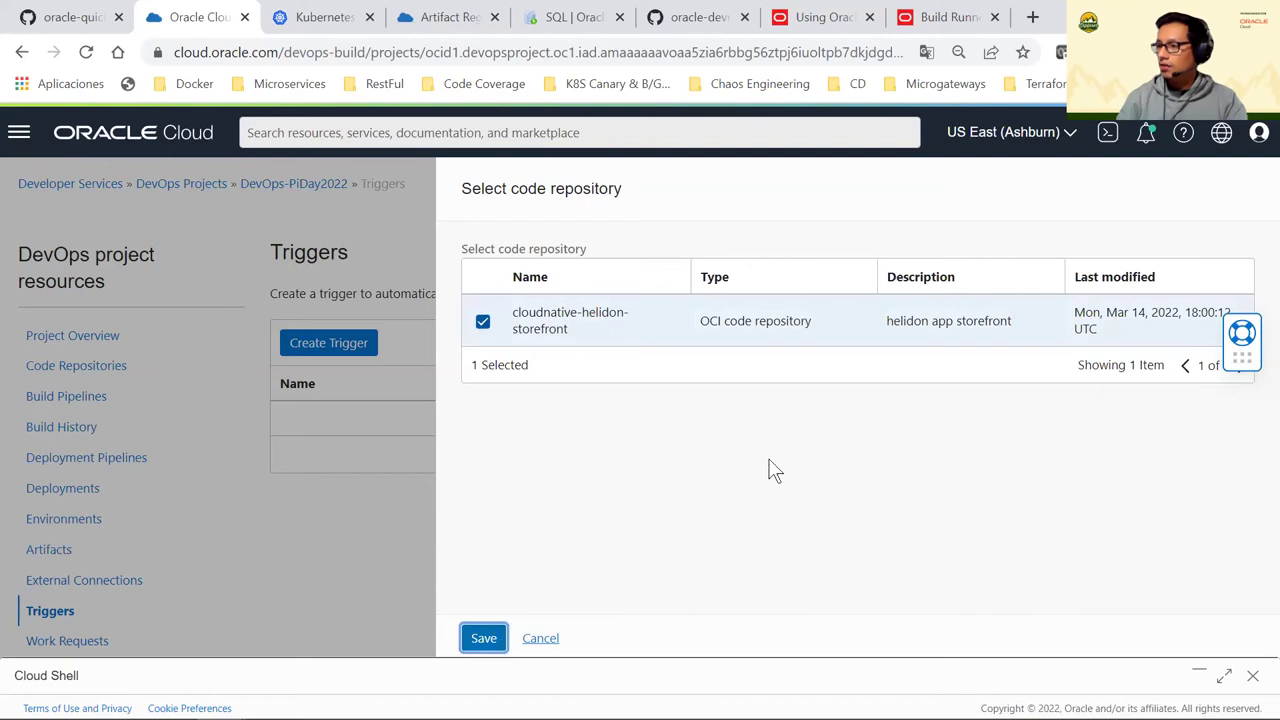
pyautogui.scroll(-2, 630, 400)
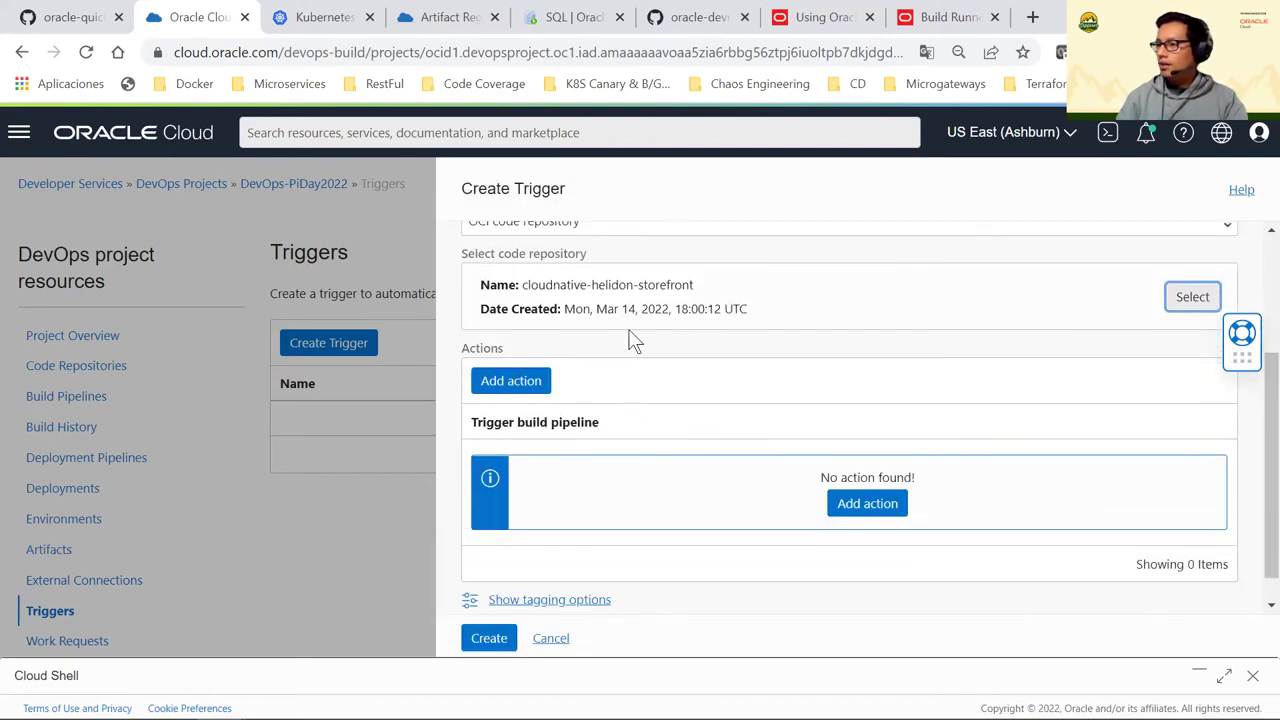
pyautogui.scroll(-1, 563, 345)
# Add a trigger action running BuildStoreFront on Push events, then expand Cloud Shell
pyautogui.click(546, 349)
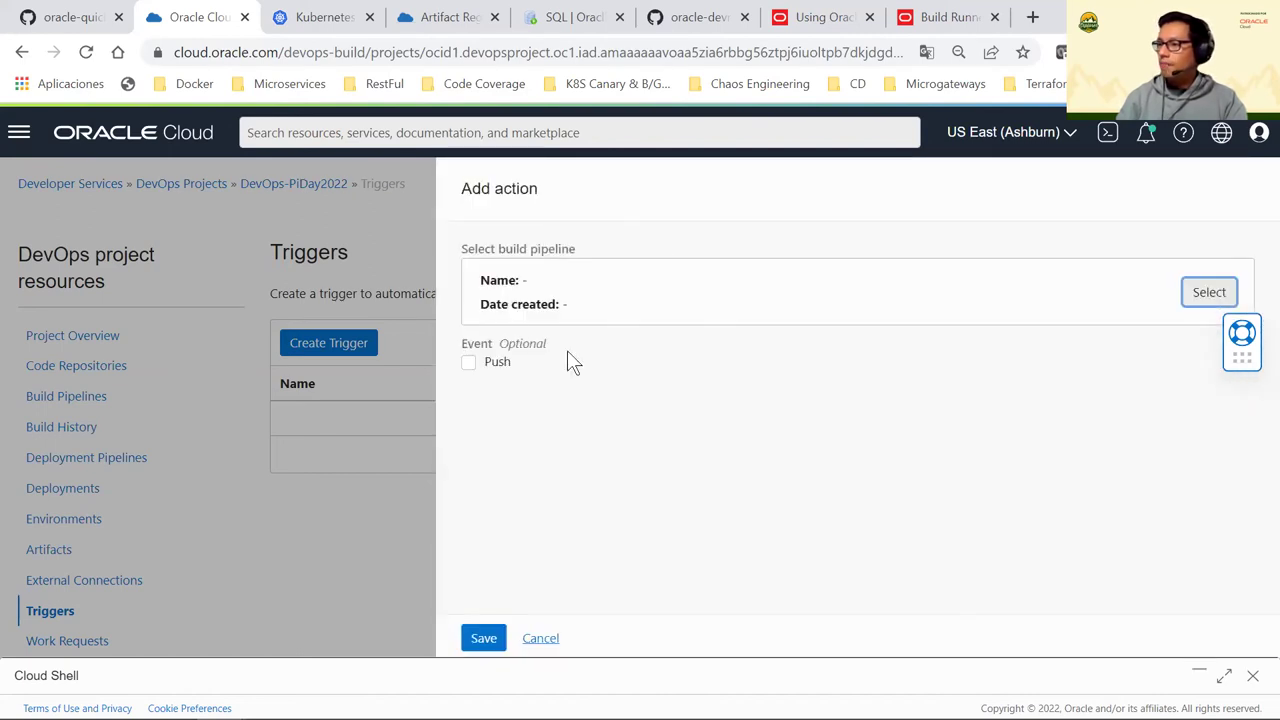
pyautogui.click(468, 363)
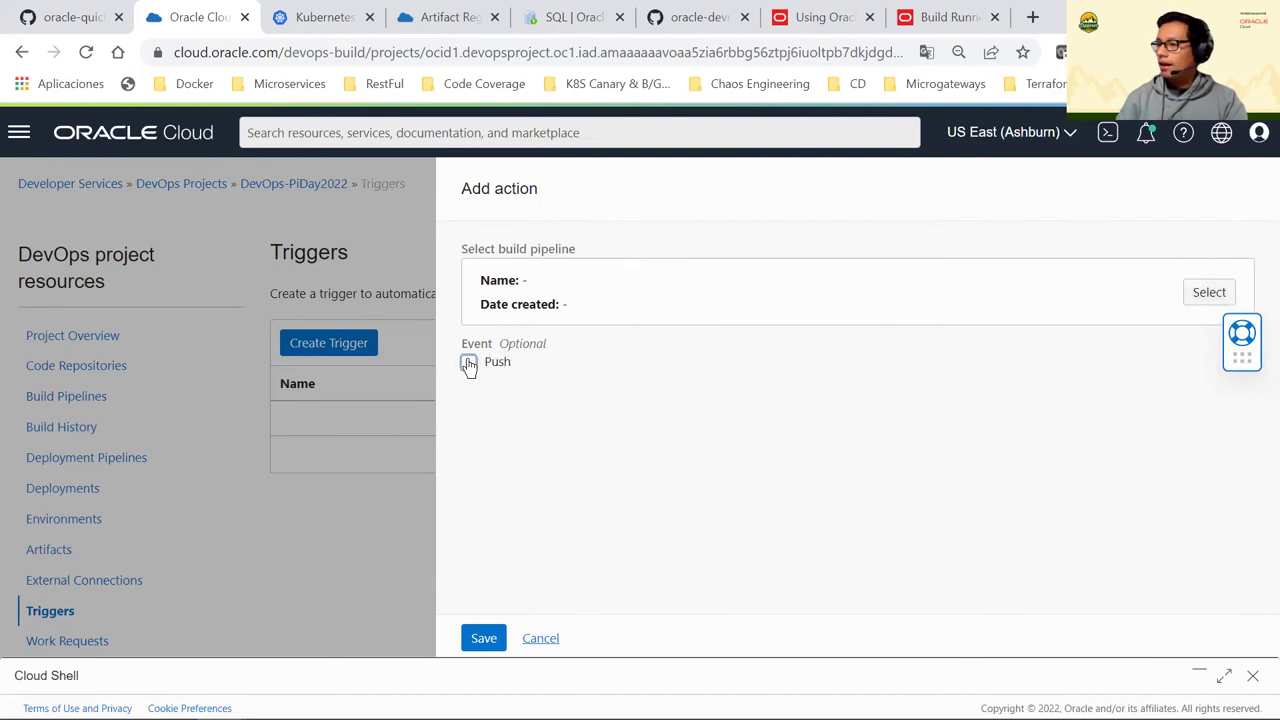
pyautogui.click(1204, 292)
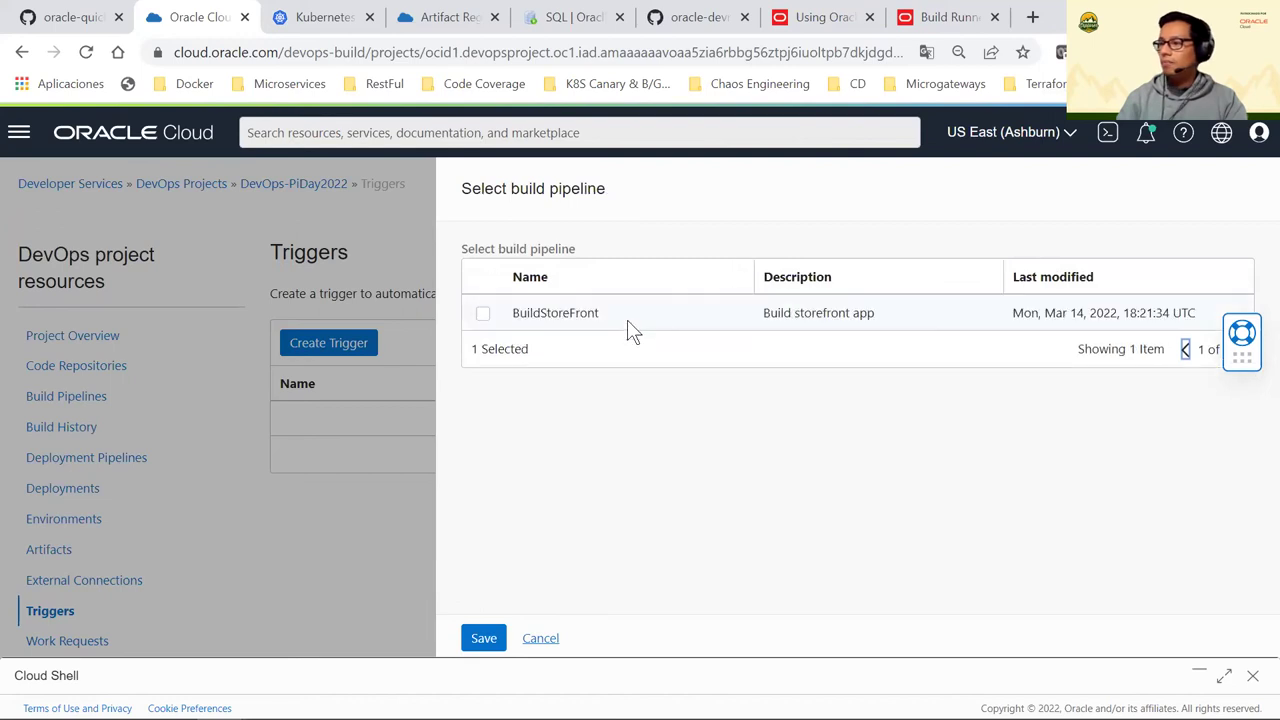
pyautogui.click(483, 314)
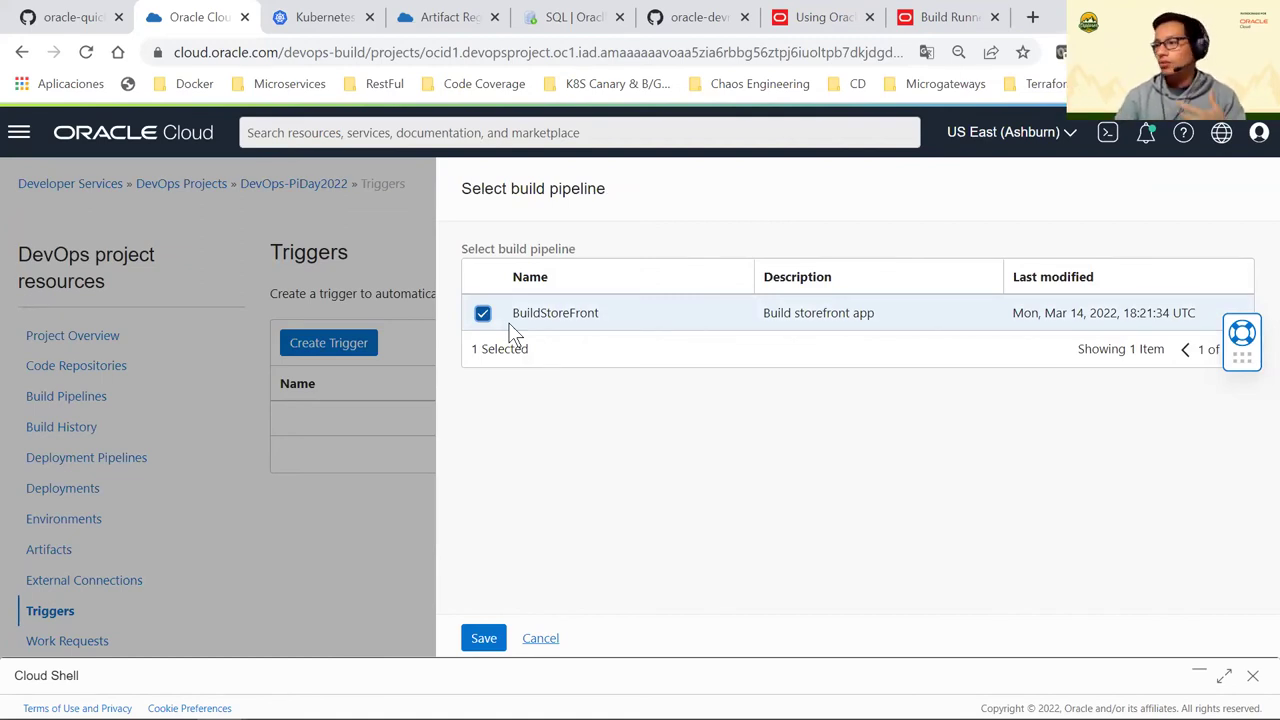
pyautogui.click(482, 637)
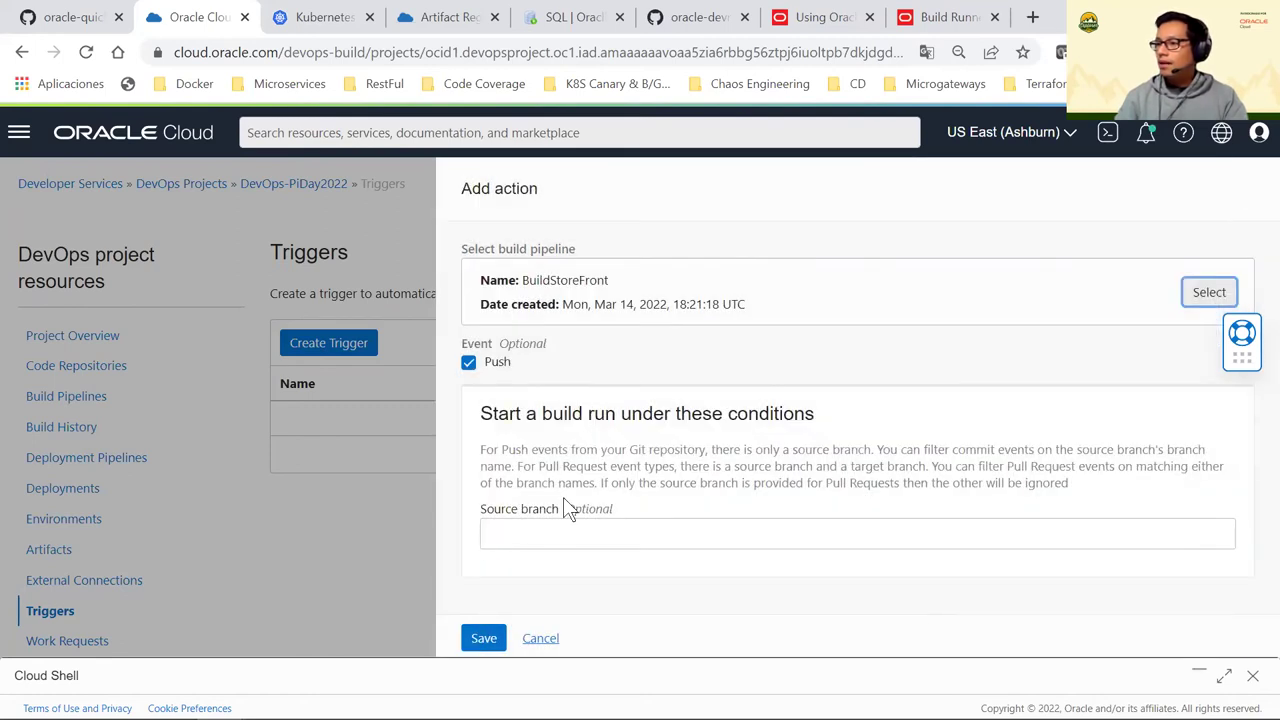
pyautogui.click(555, 531)
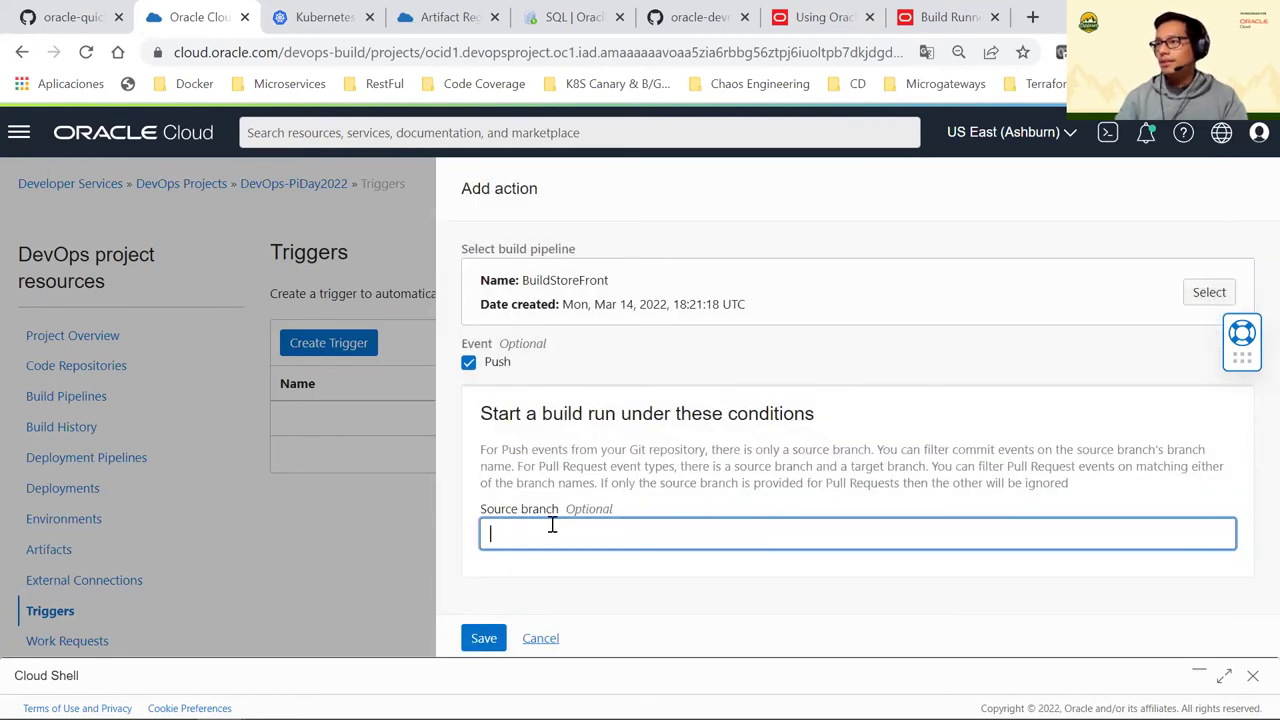
pyautogui.click(1224, 676)
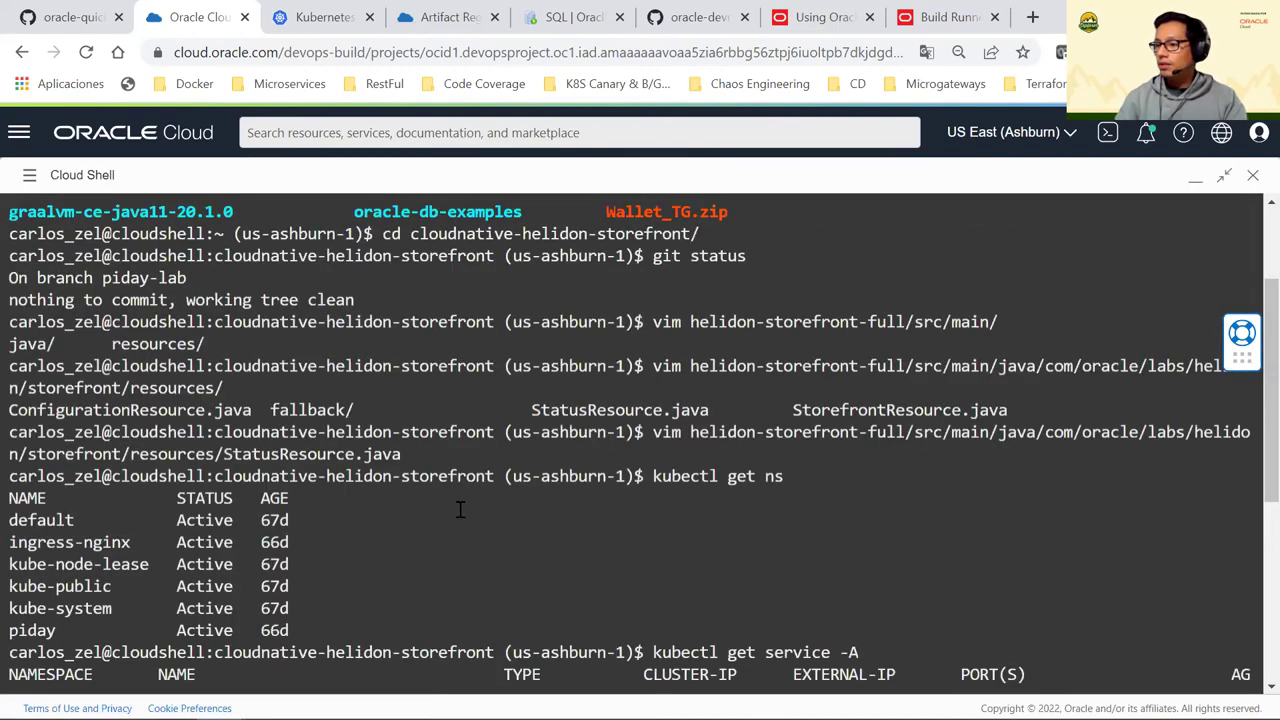
# Clear the Cloud Shell terminal and run git status to show the current branch
pyautogui.scroll(-4, 469, 472)
pyautogui.write('git b')
pyautogui.press('BackSpace')
pyautogui.press('BackSpace')
pyautogui.press('BackSpace')
pyautogui.press('BackSpace')
pyautogui.press('BackSpace')
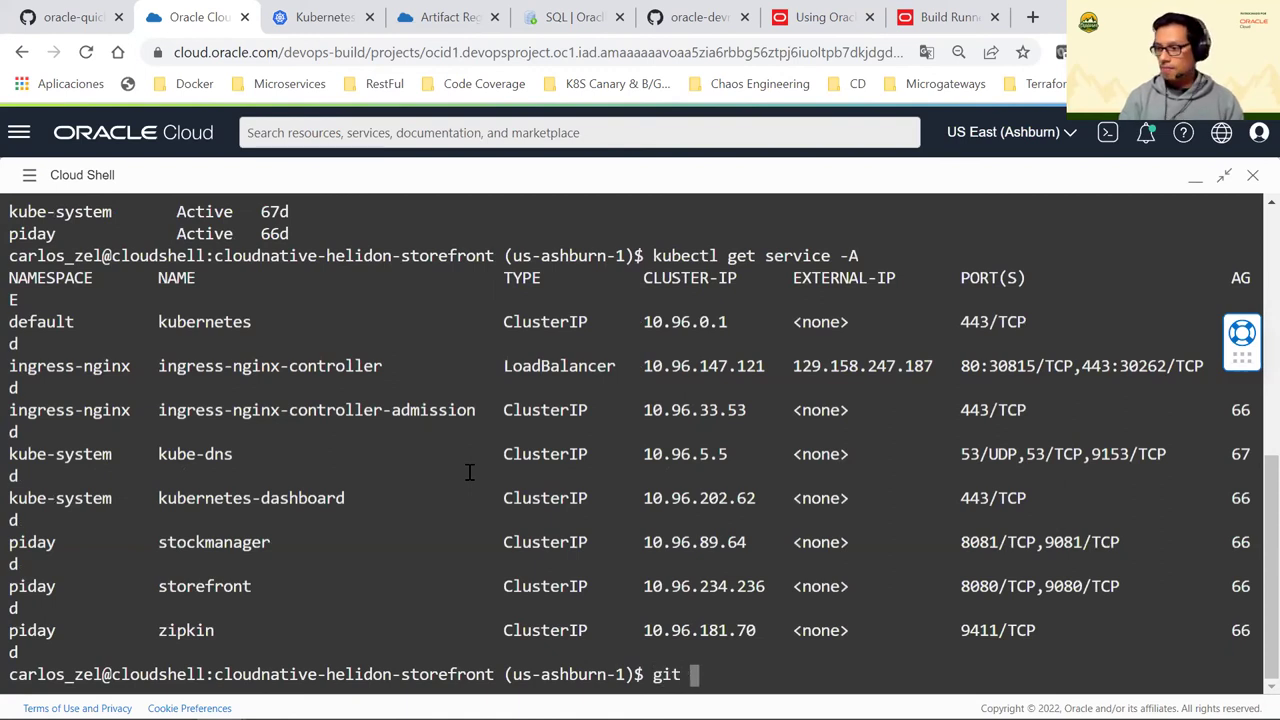
pyautogui.write('c')
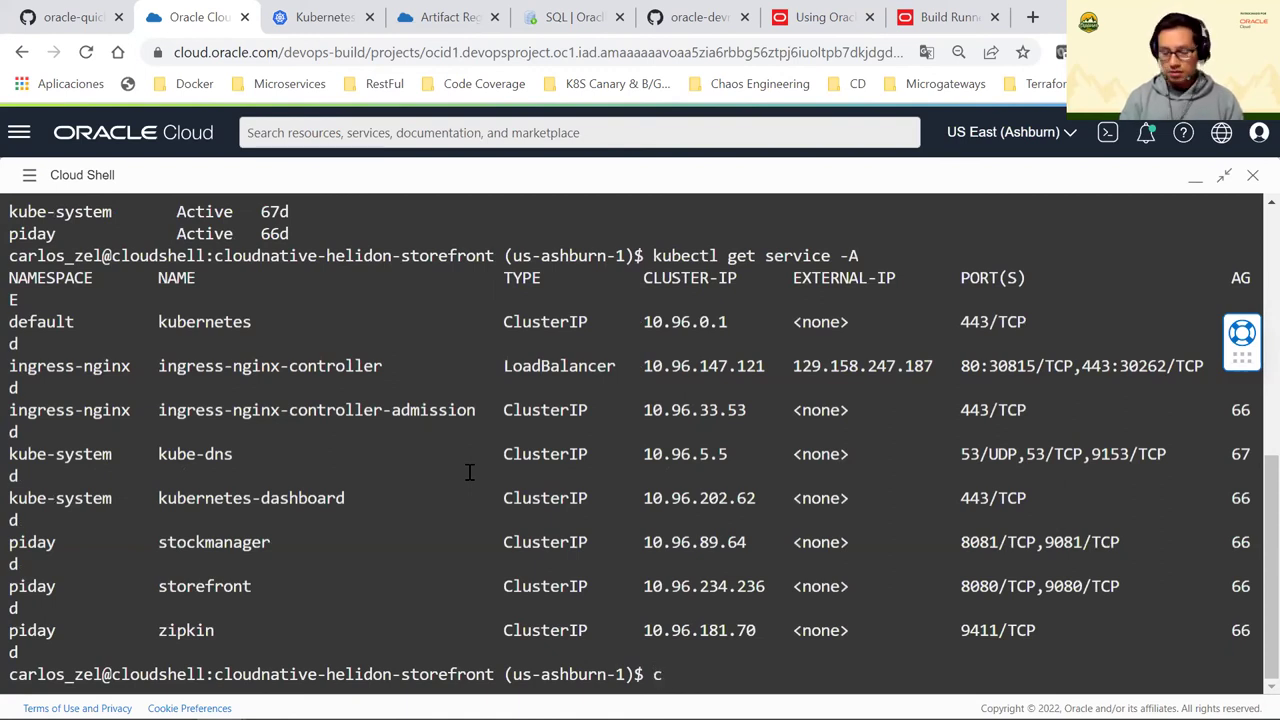
pyautogui.write('lear')
pyautogui.press('Return')
pyautogui.write('git ')
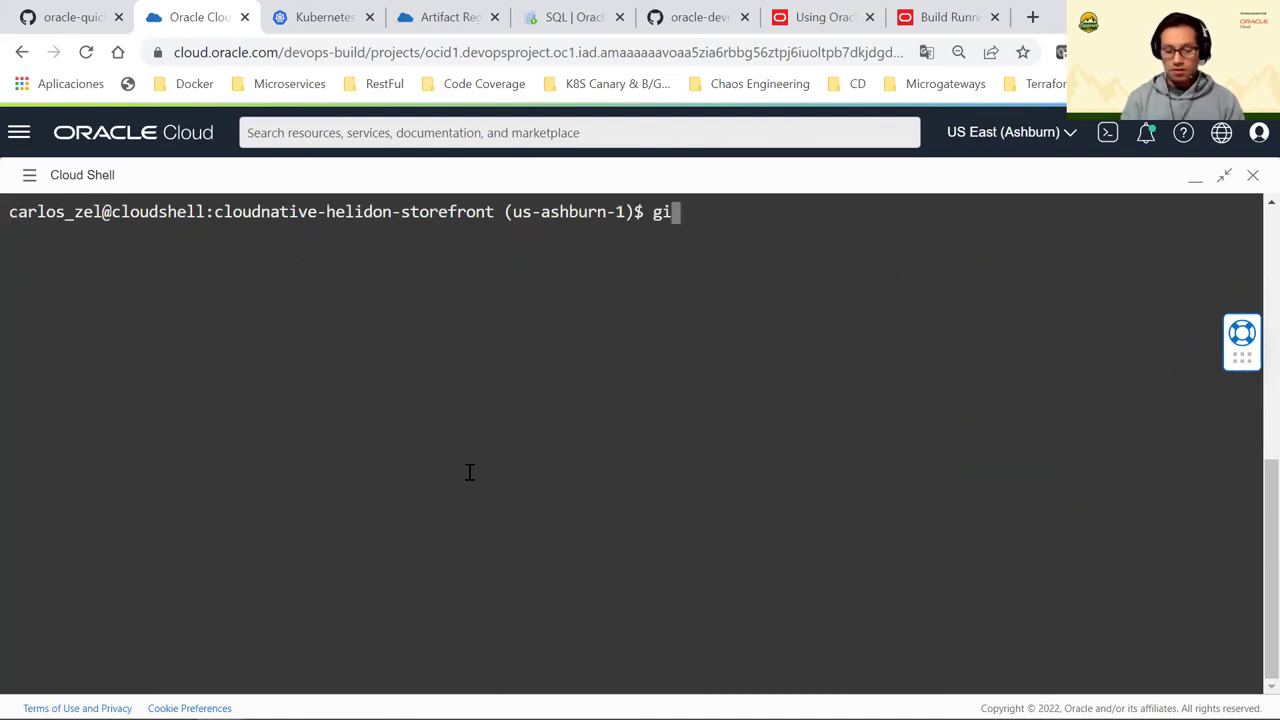
pyautogui.write('st')
pyautogui.press('BackSpace')
pyautogui.press('BackSpace')
pyautogui.write('s')
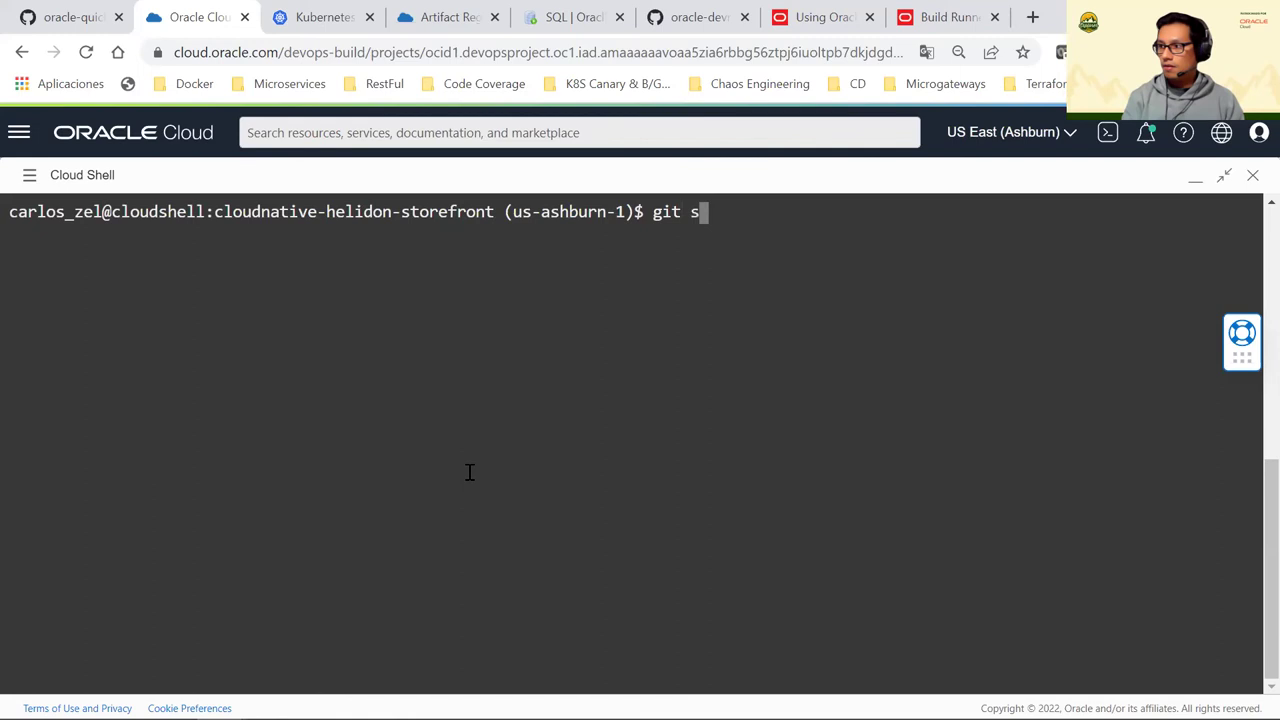
pyautogui.write('tatus')
pyautogui.press('Return')
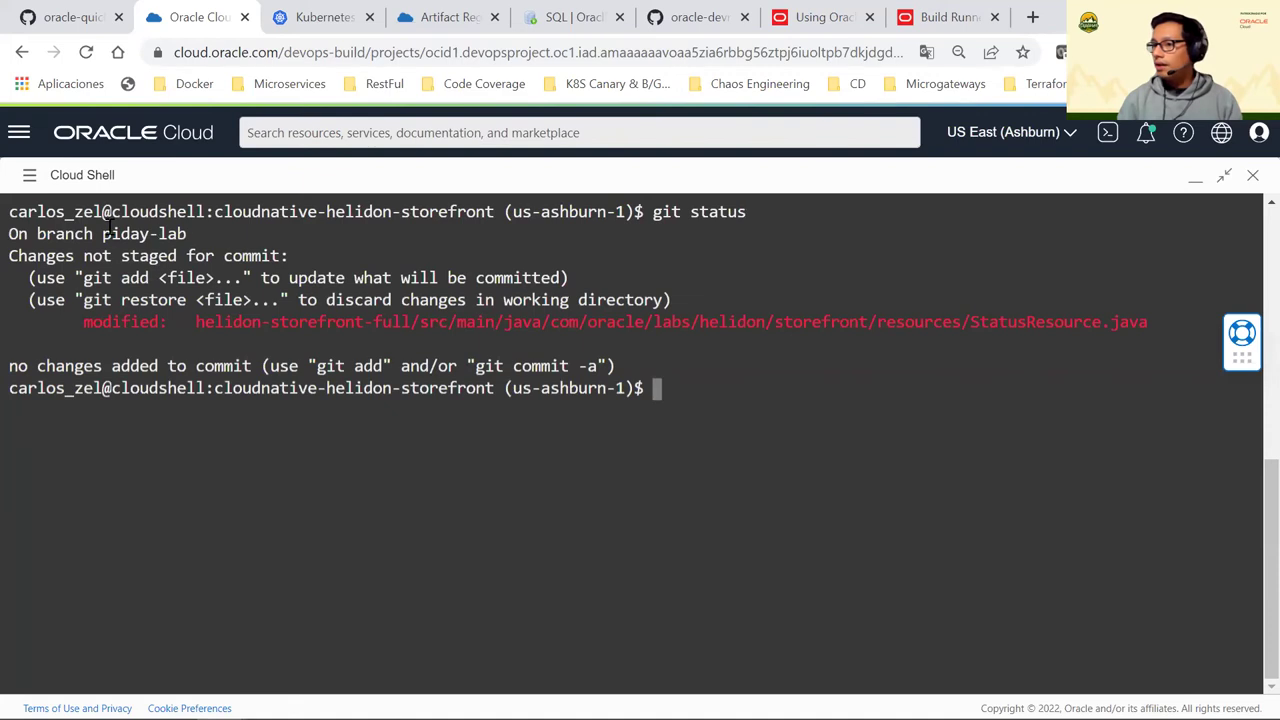
# Copy the branch name piday-lab and paste it into the trigger's Source branch field
pyautogui.moveTo(102, 234); pyautogui.dragTo(192, 234)
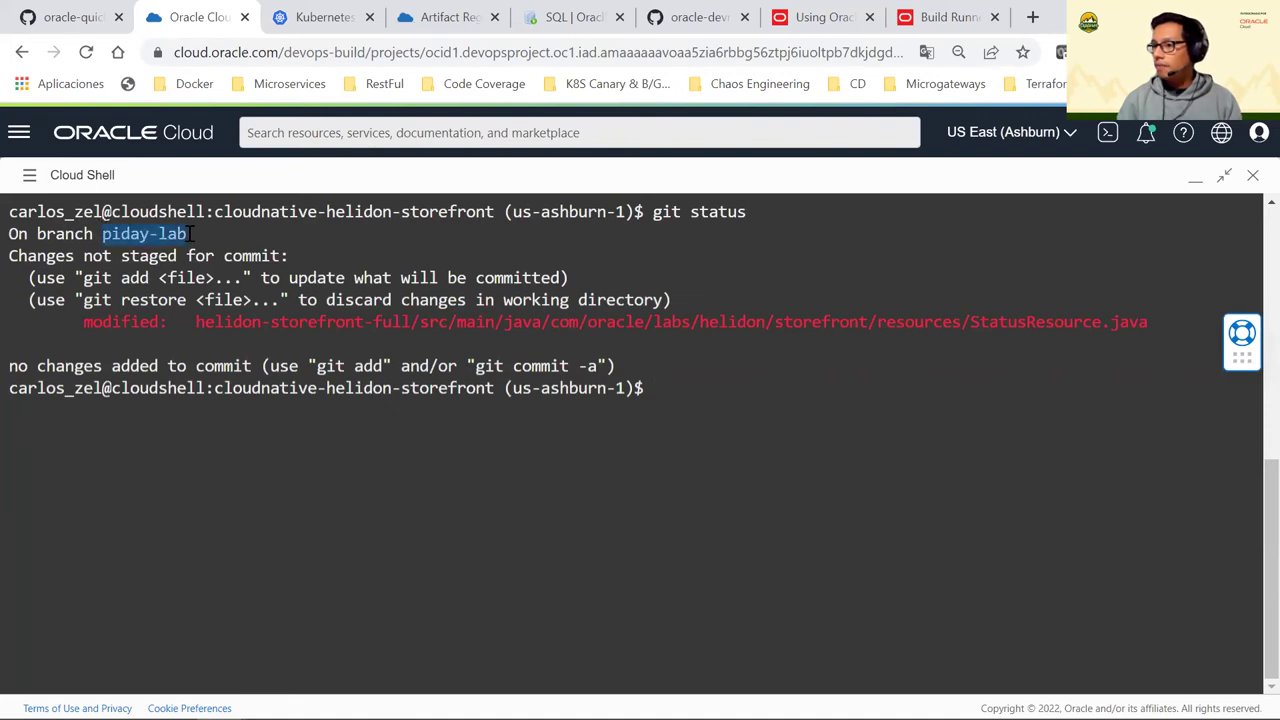
pyautogui.rightClick(182, 234)
pyautogui.click(230, 296)
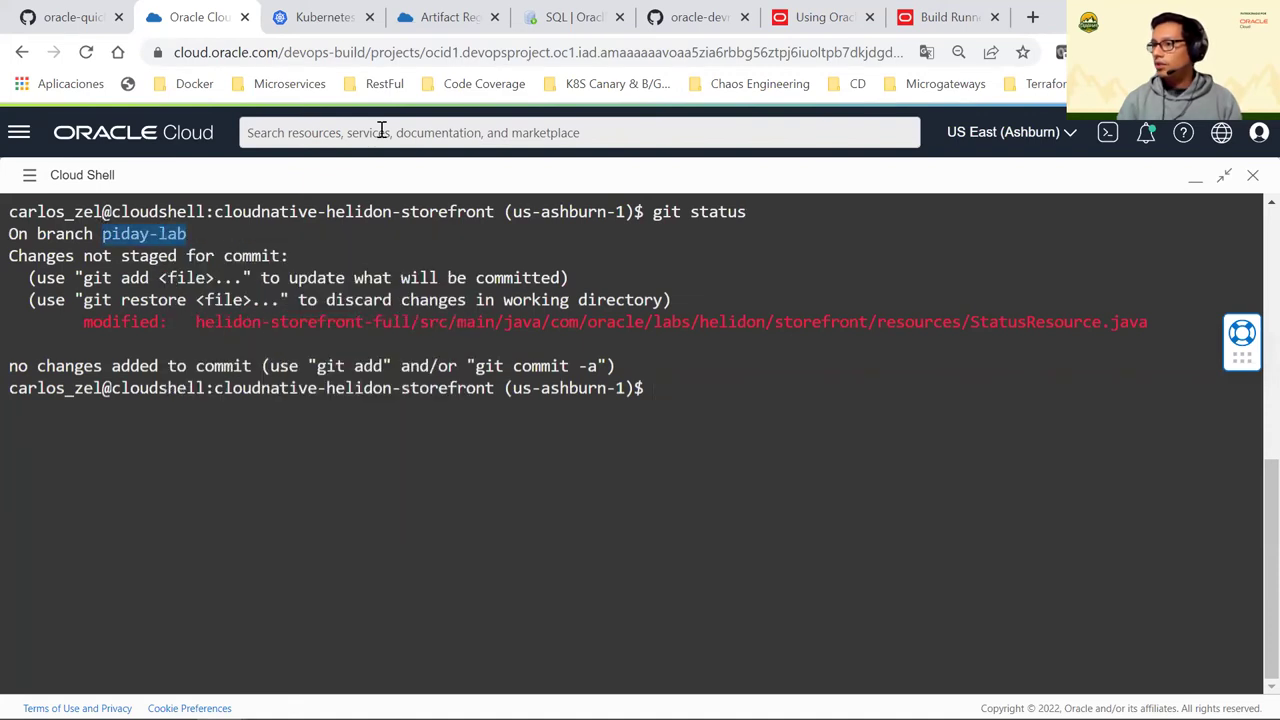
pyautogui.click(1191, 184)
pyautogui.click(585, 532)
pyautogui.hotkey('ctrl', 'v')
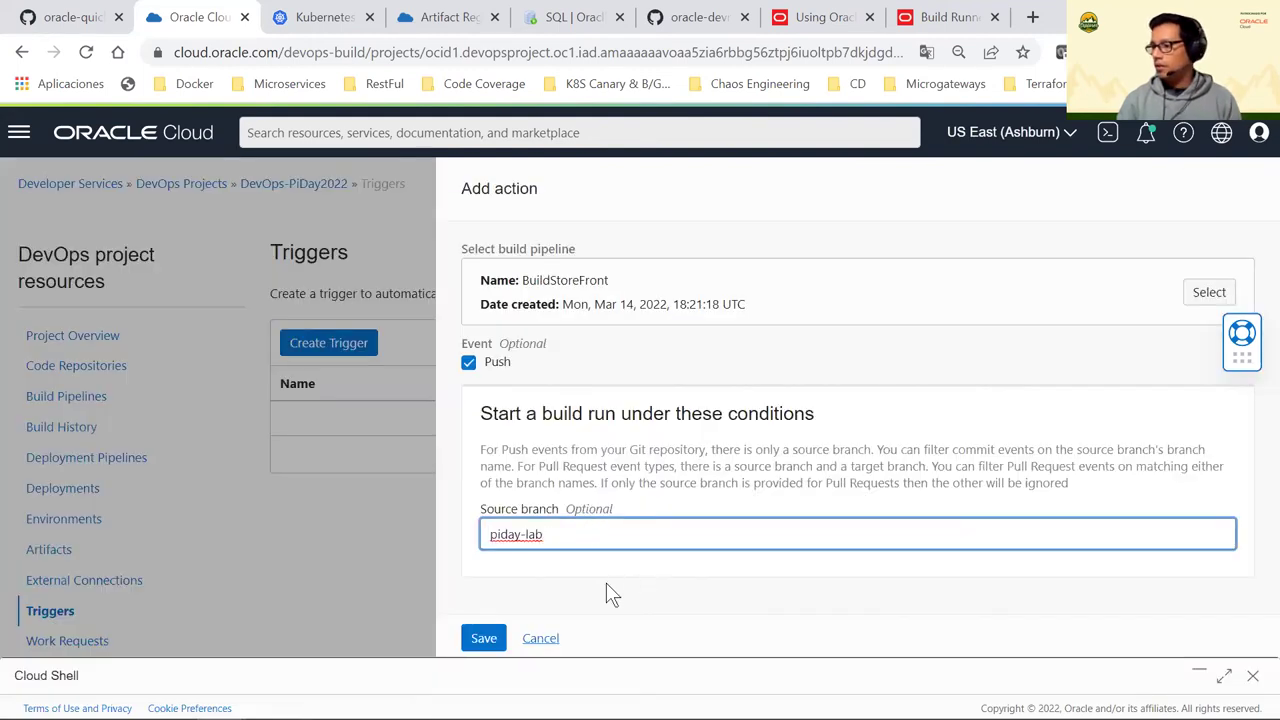
# Save the BuildStoreFront action and create the GitActionPush trigger
pyautogui.click(494, 642)
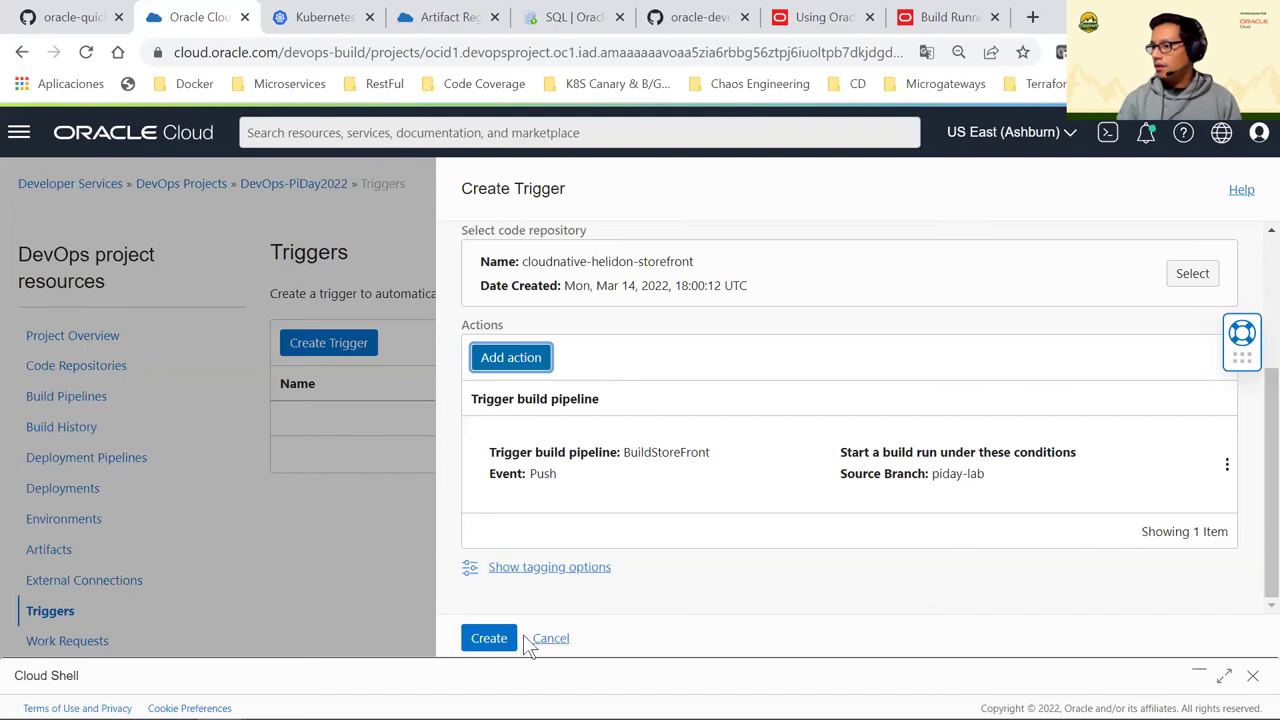
pyautogui.click(490, 645)
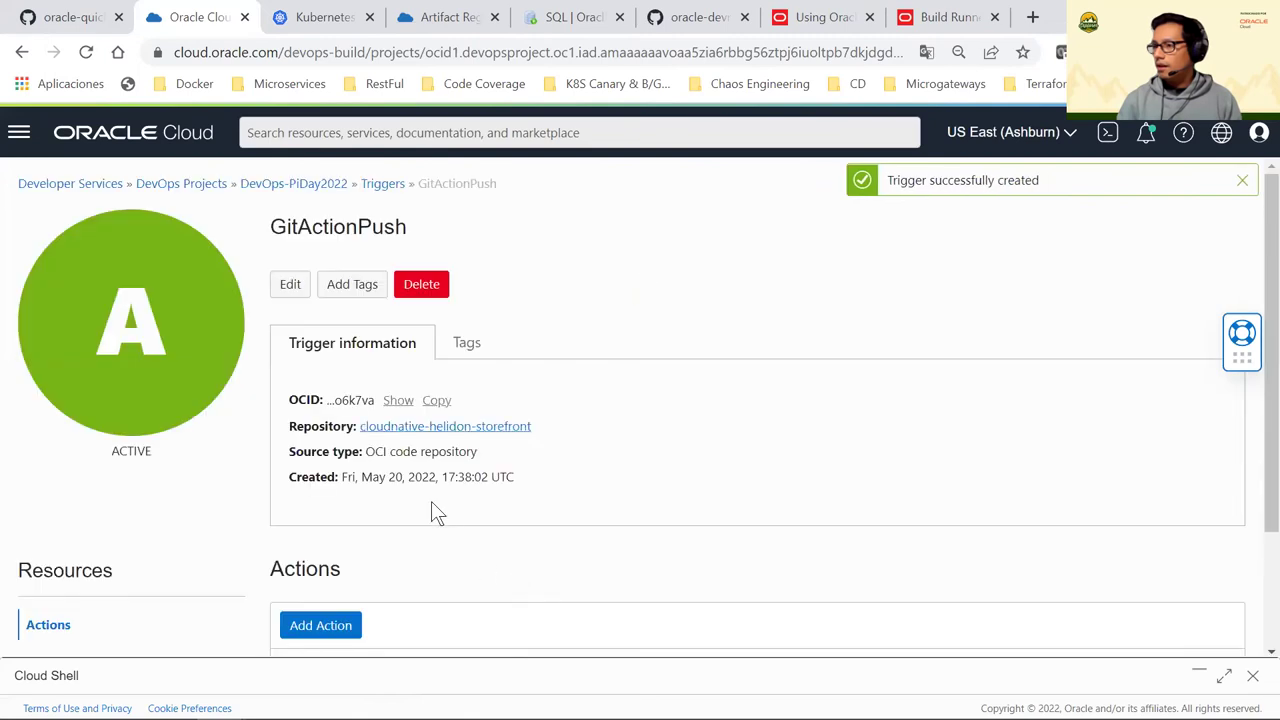
pyautogui.scroll(-1, 440, 512)
pyautogui.scroll(1, 380, 531)
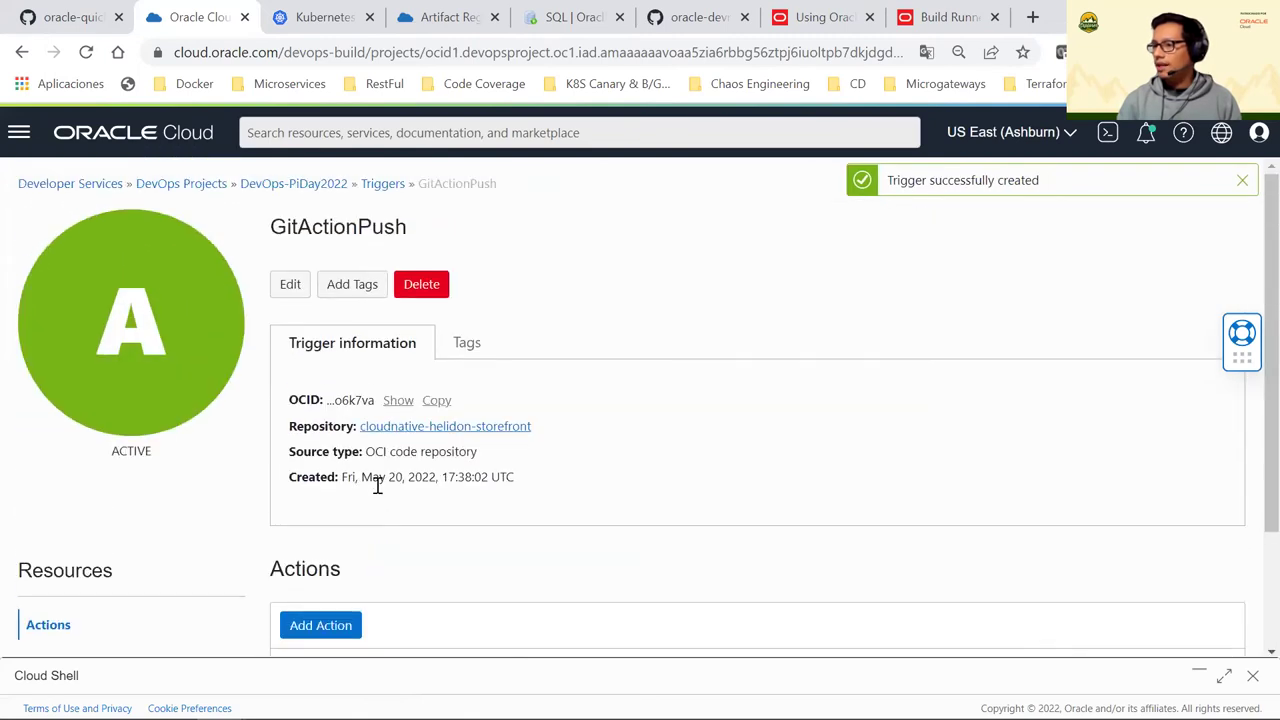
# Return to the DevOps-PiDay2022 project overview and restore the Cloud Shell panel
pyautogui.click(268, 190)
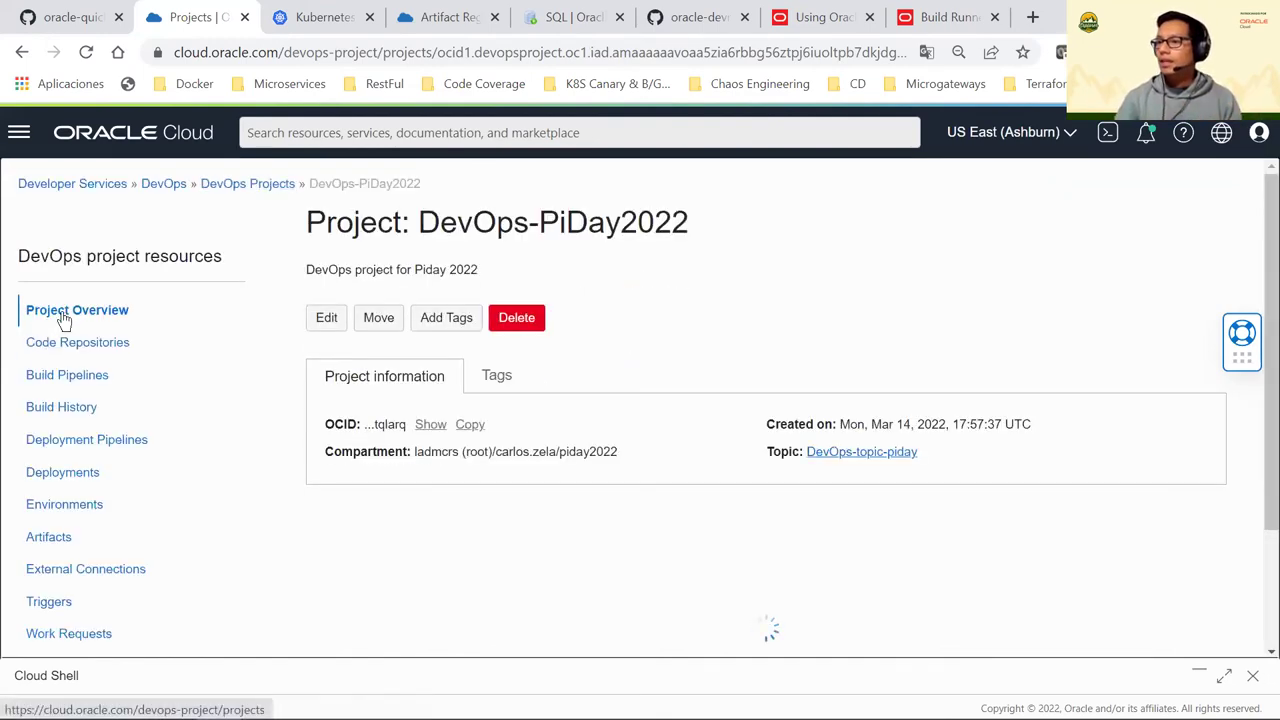
pyautogui.click(69, 315)
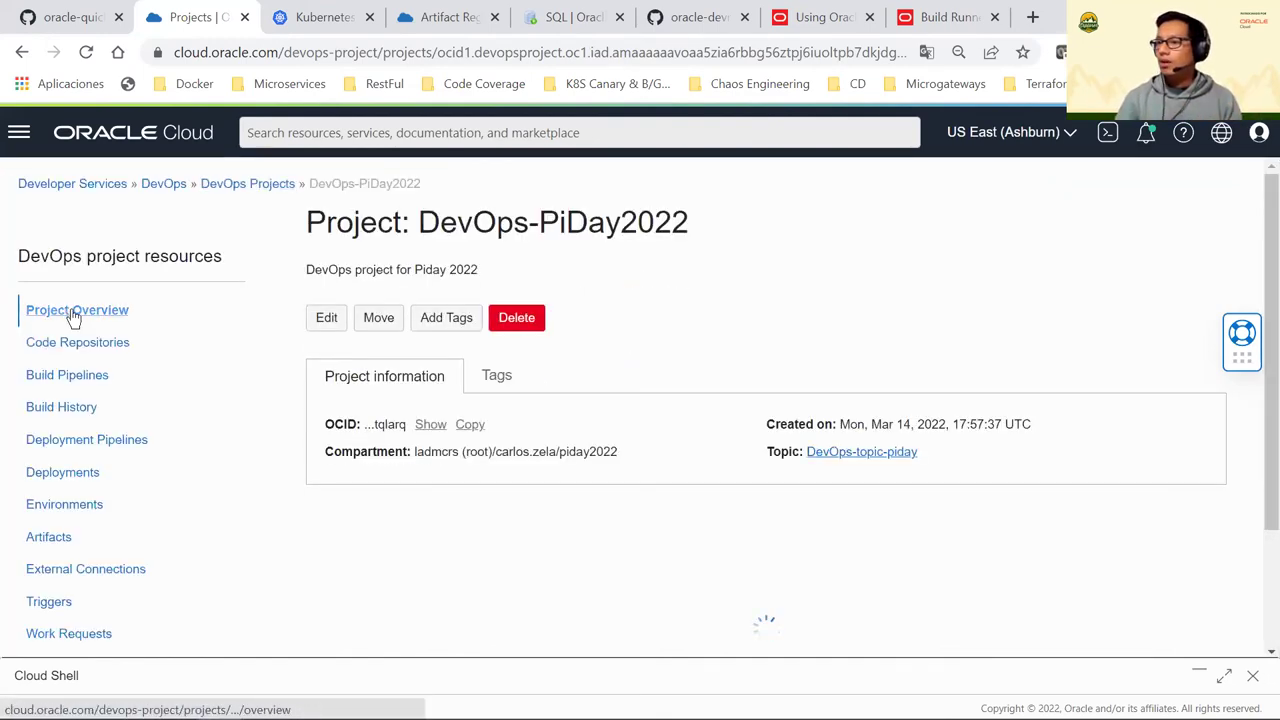
pyautogui.click(1225, 678)
# Stage and commit changes with message "change version 2.0.0", then check git status
pyautogui.click(669, 433)
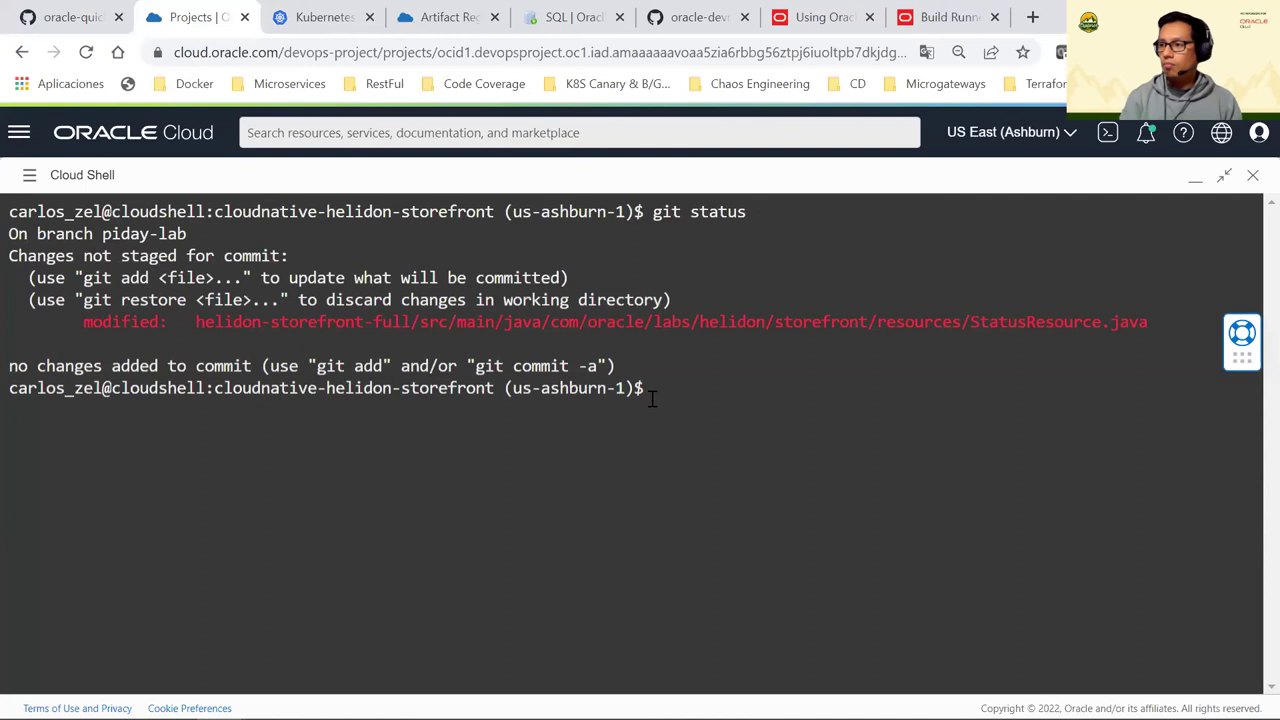
pyautogui.write('git')
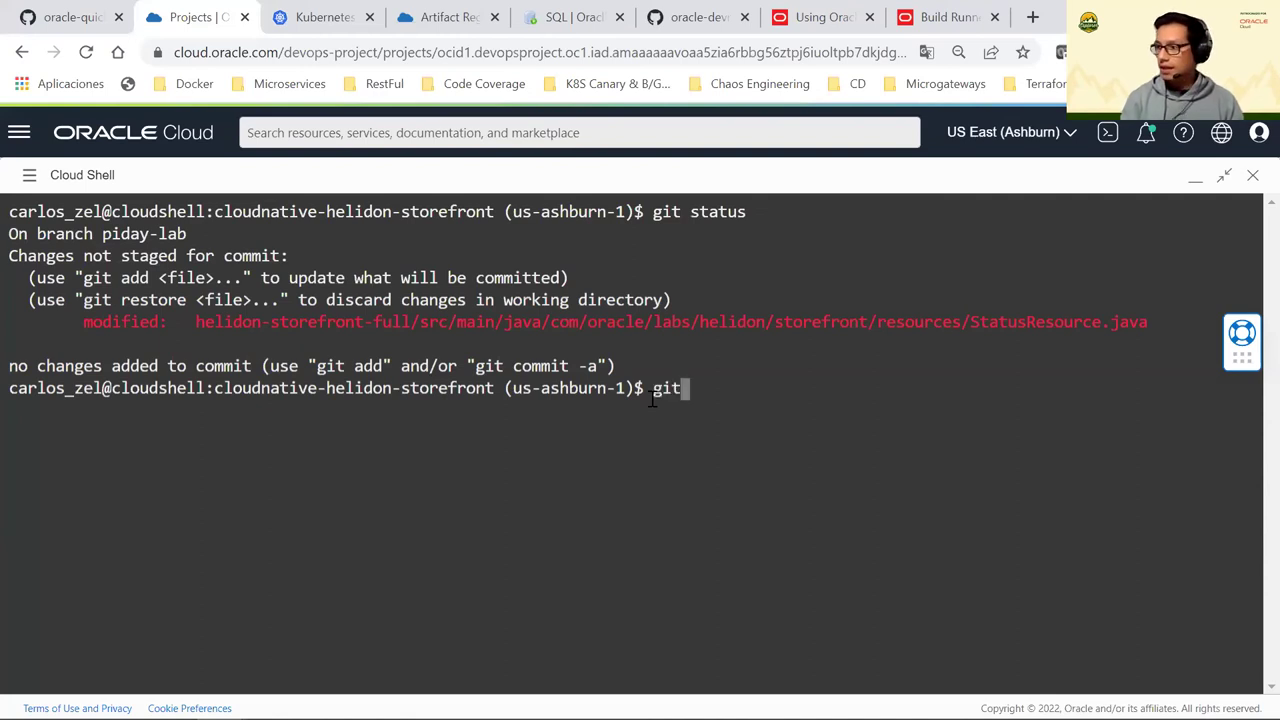
pyautogui.write(' a')
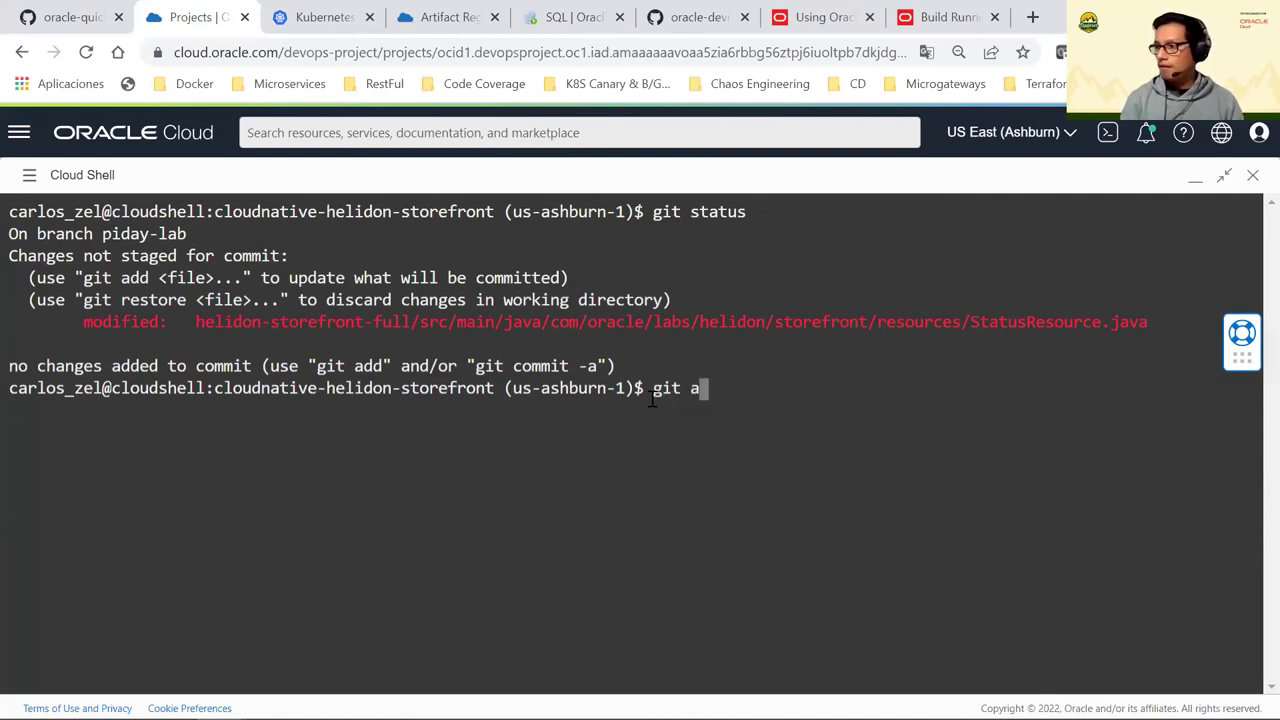
pyautogui.press('BackSpace')
pyautogui.write('add .')
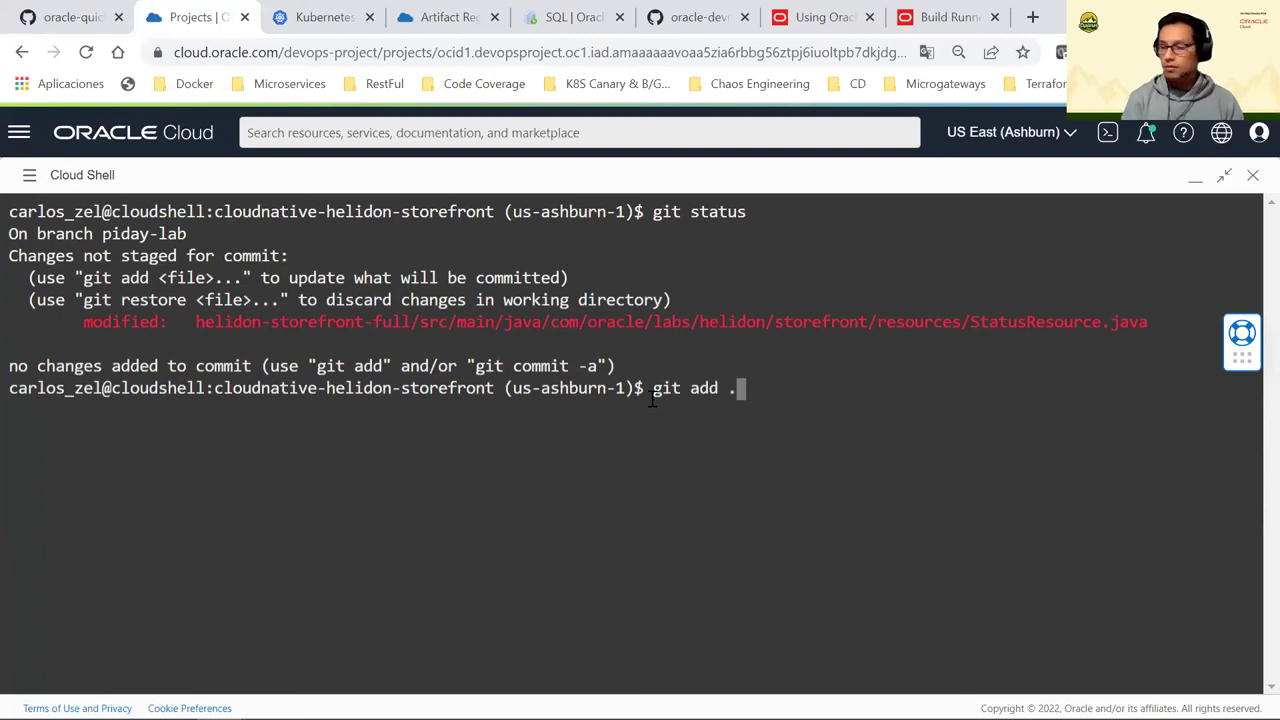
pyautogui.write(' & ')
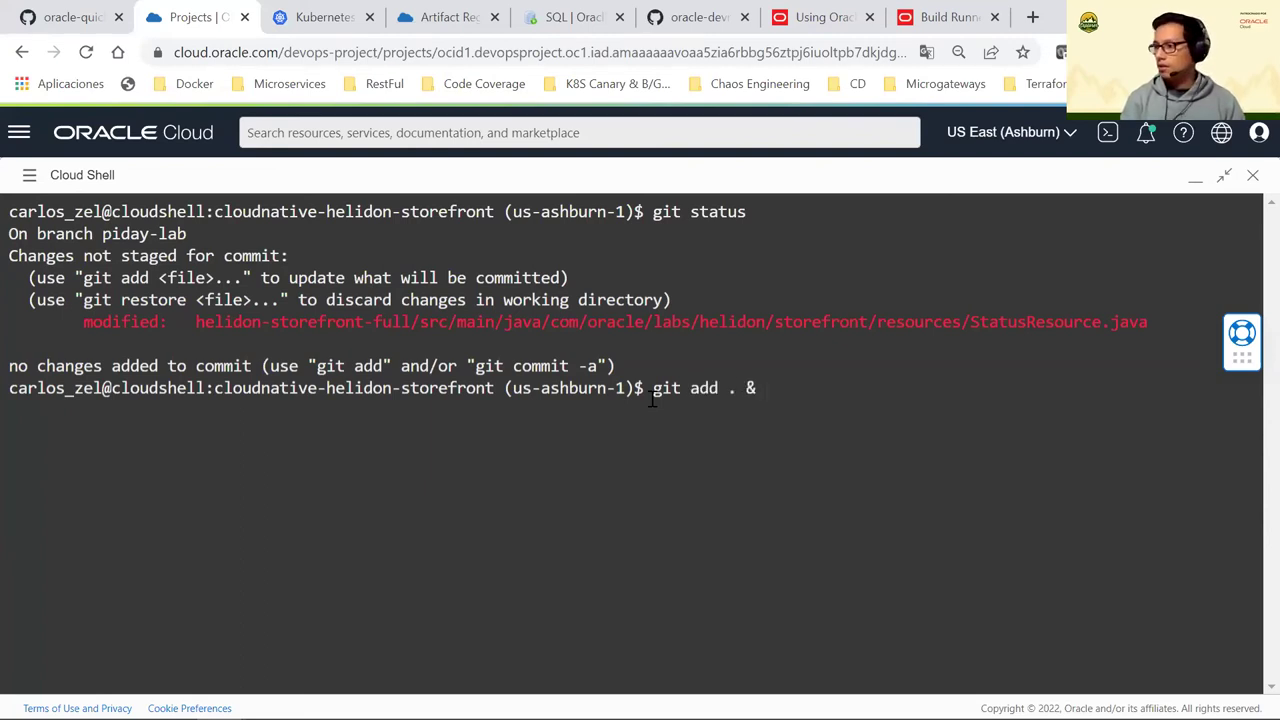
pyautogui.write('git commit ')
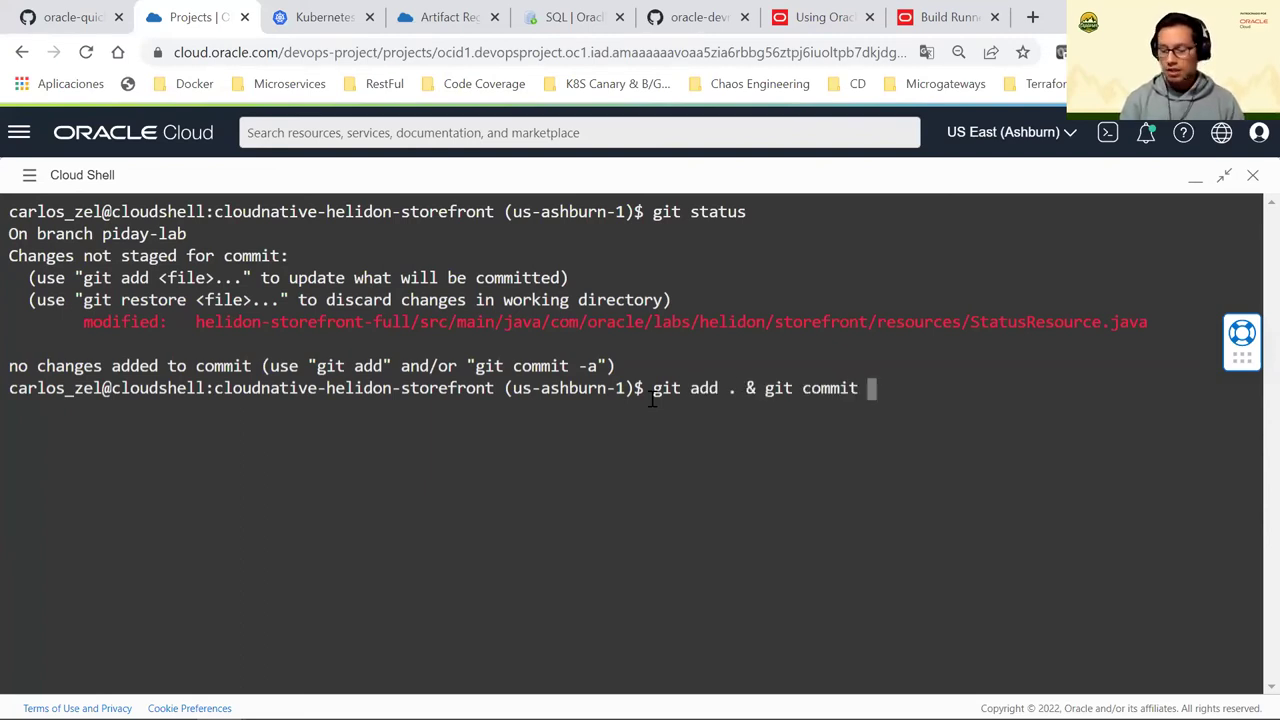
pyautogui.write('-a -m "')
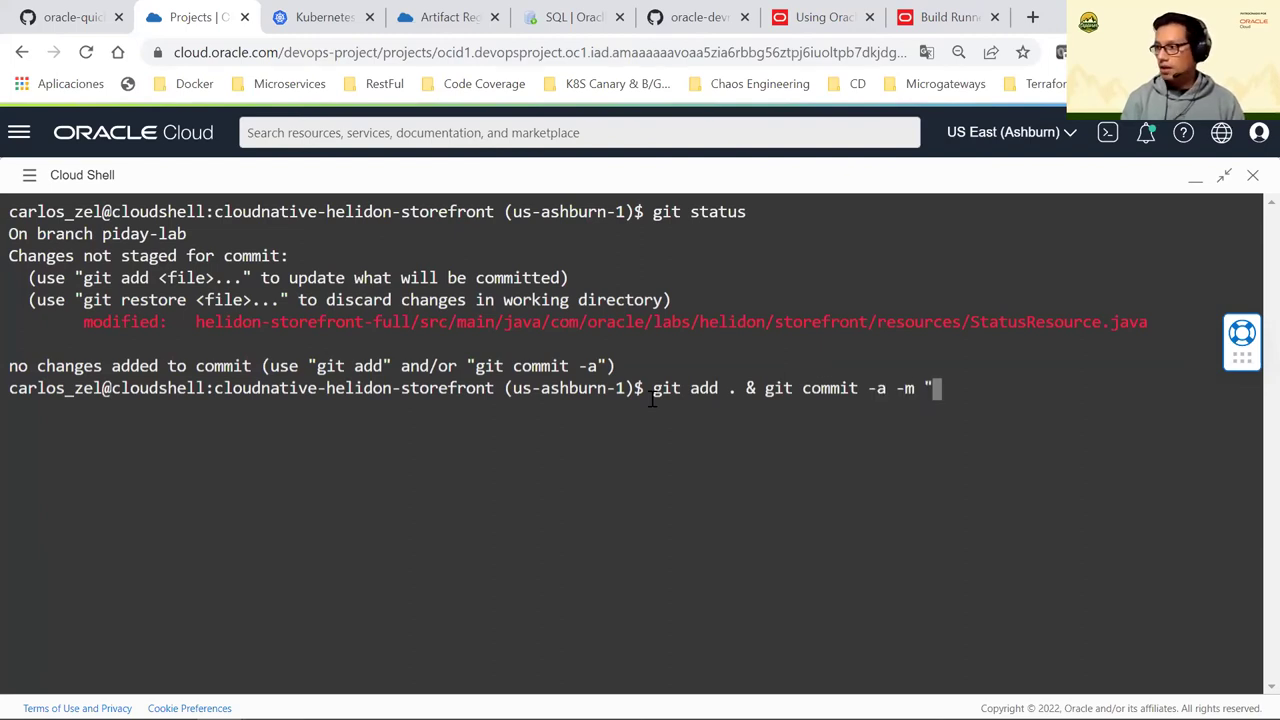
pyautogui.write('change ver')
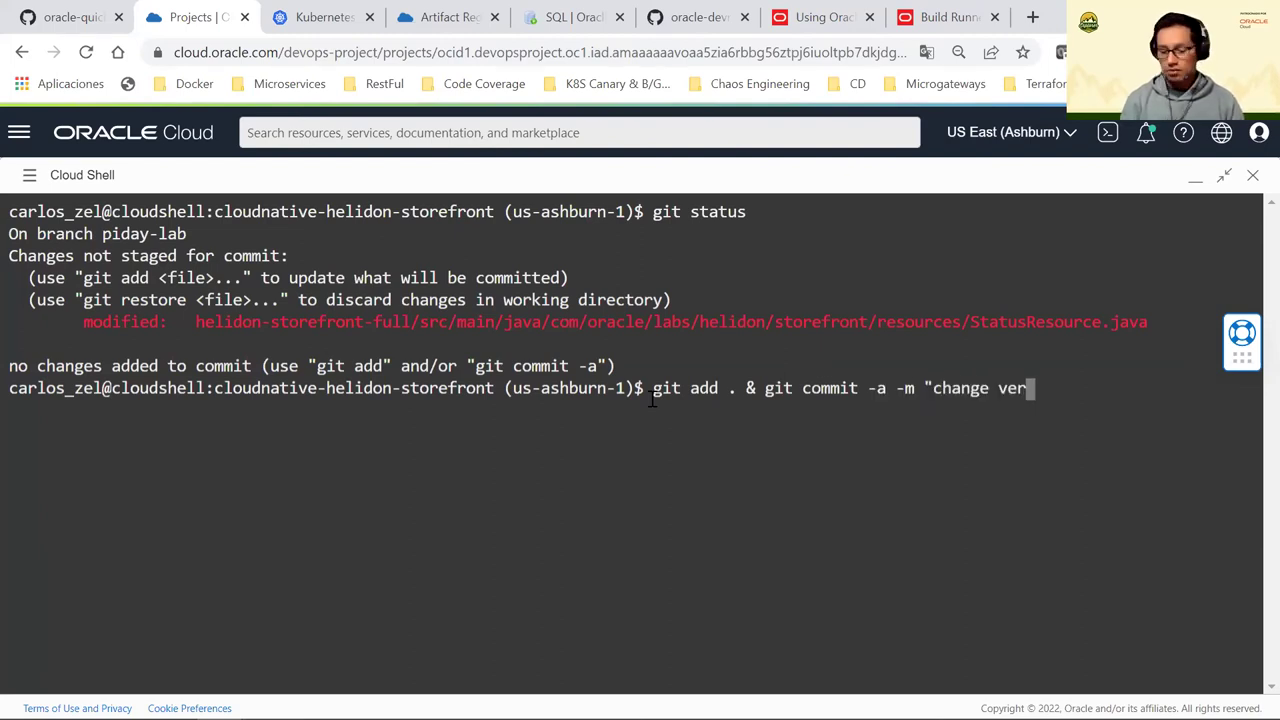
pyautogui.write('sion 2.0.')
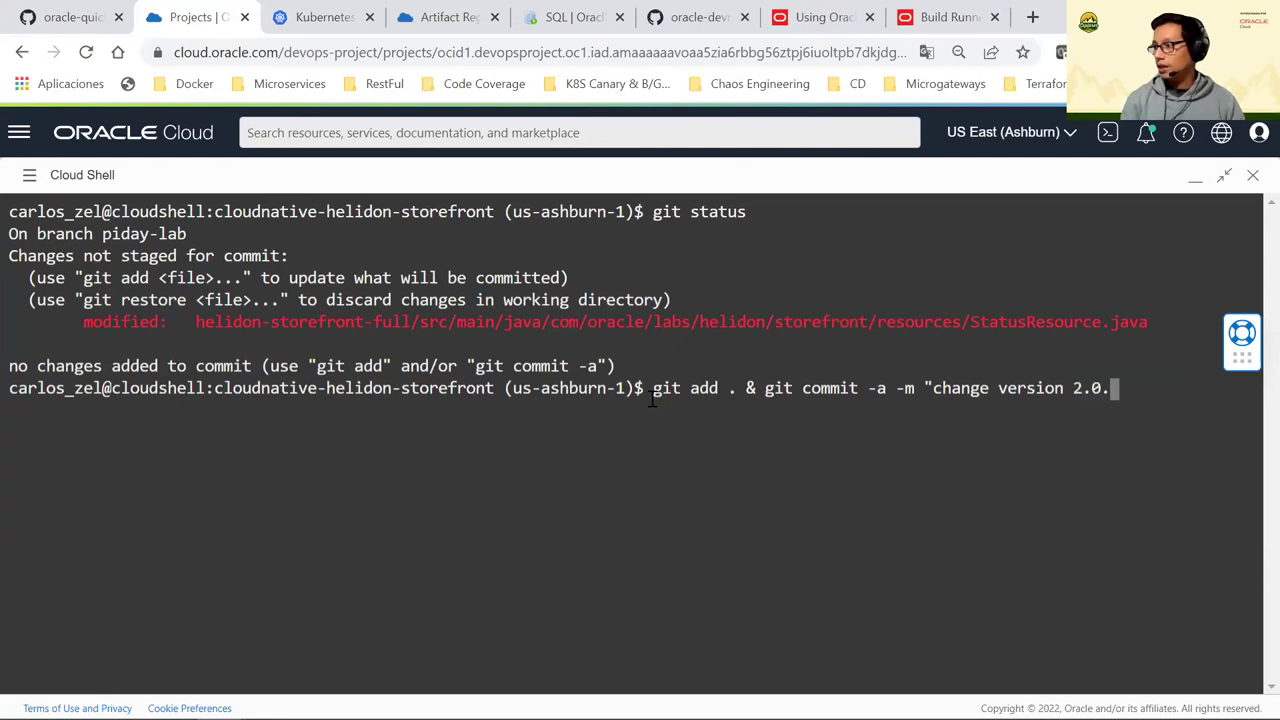
pyautogui.write('0"')
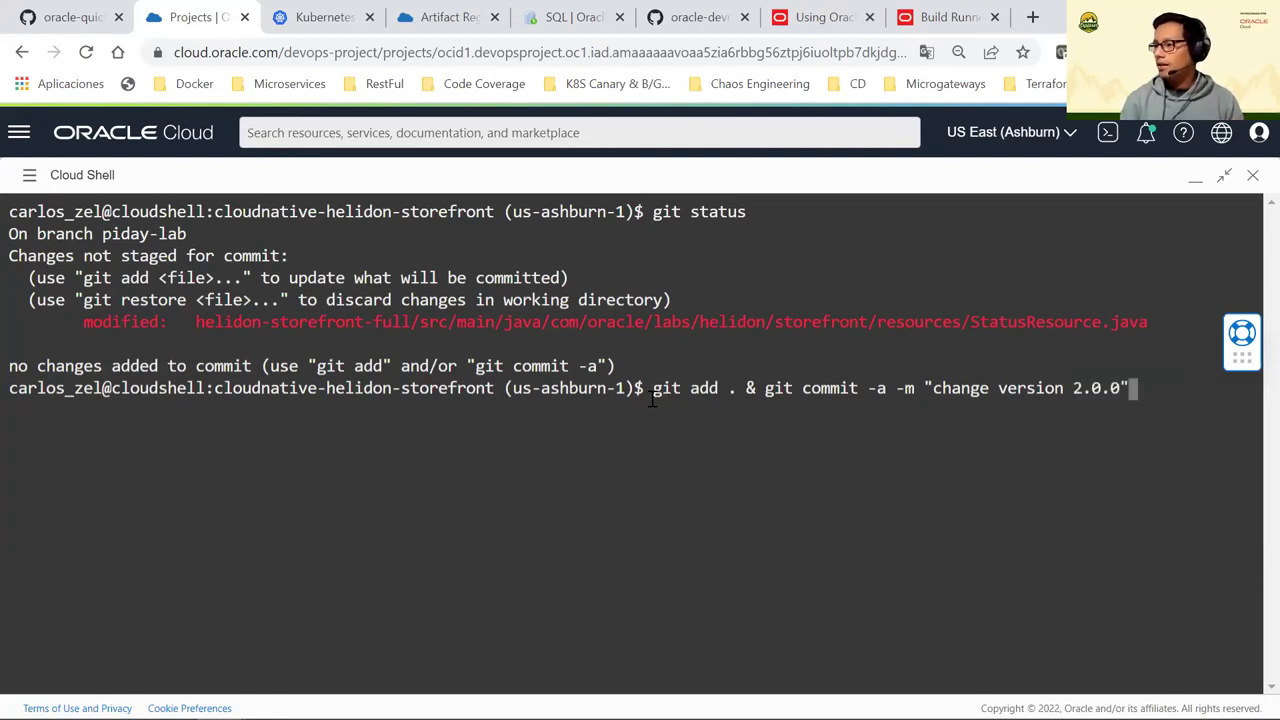
pyautogui.press('Return')
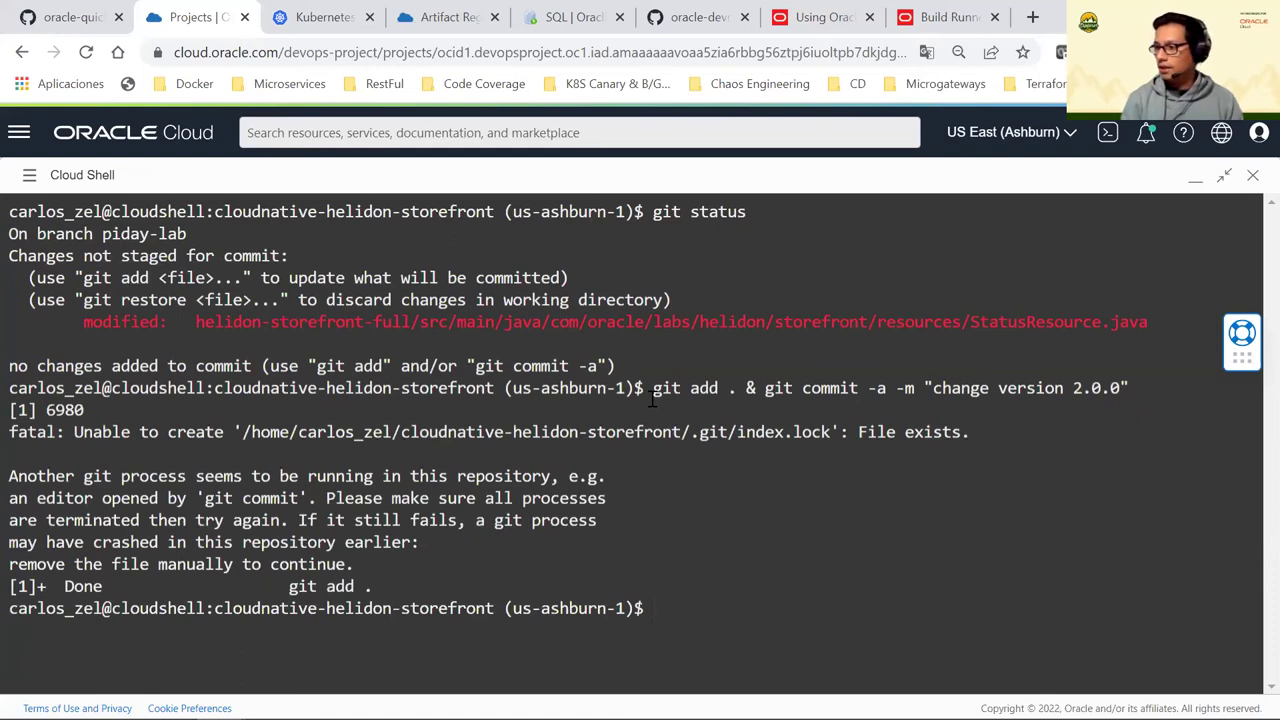
pyautogui.write('git')
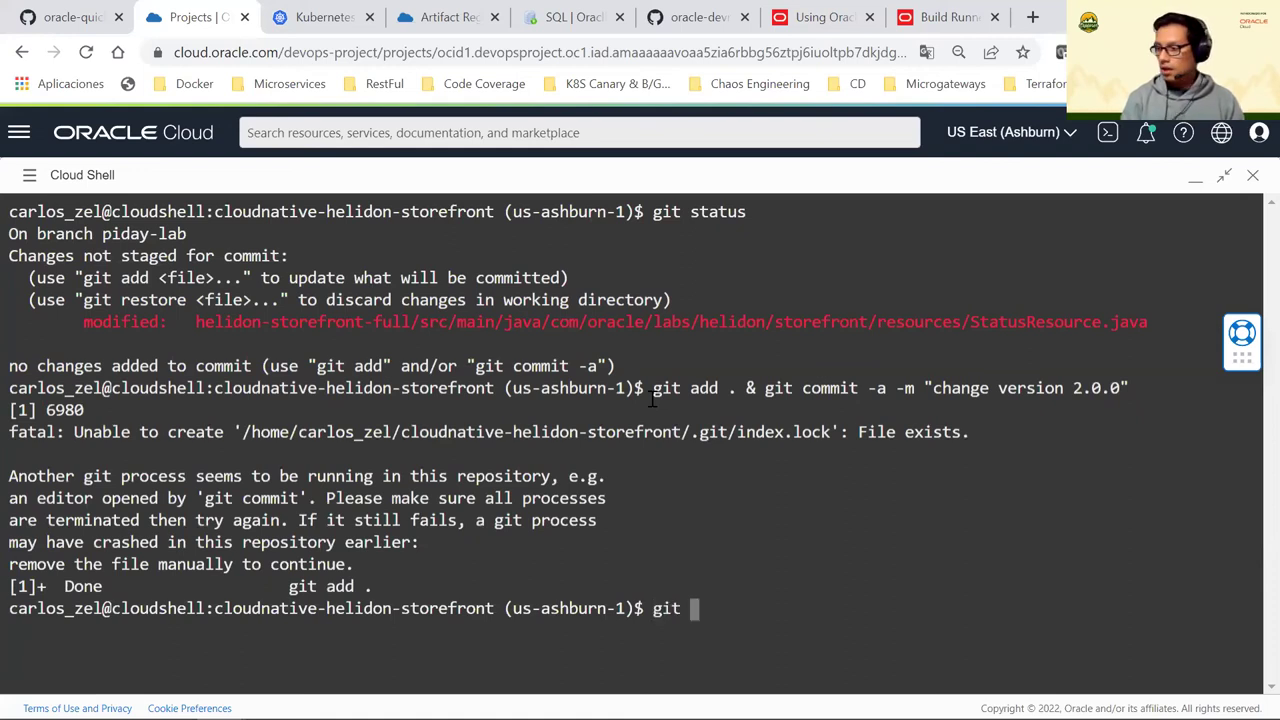
pyautogui.write(' push')
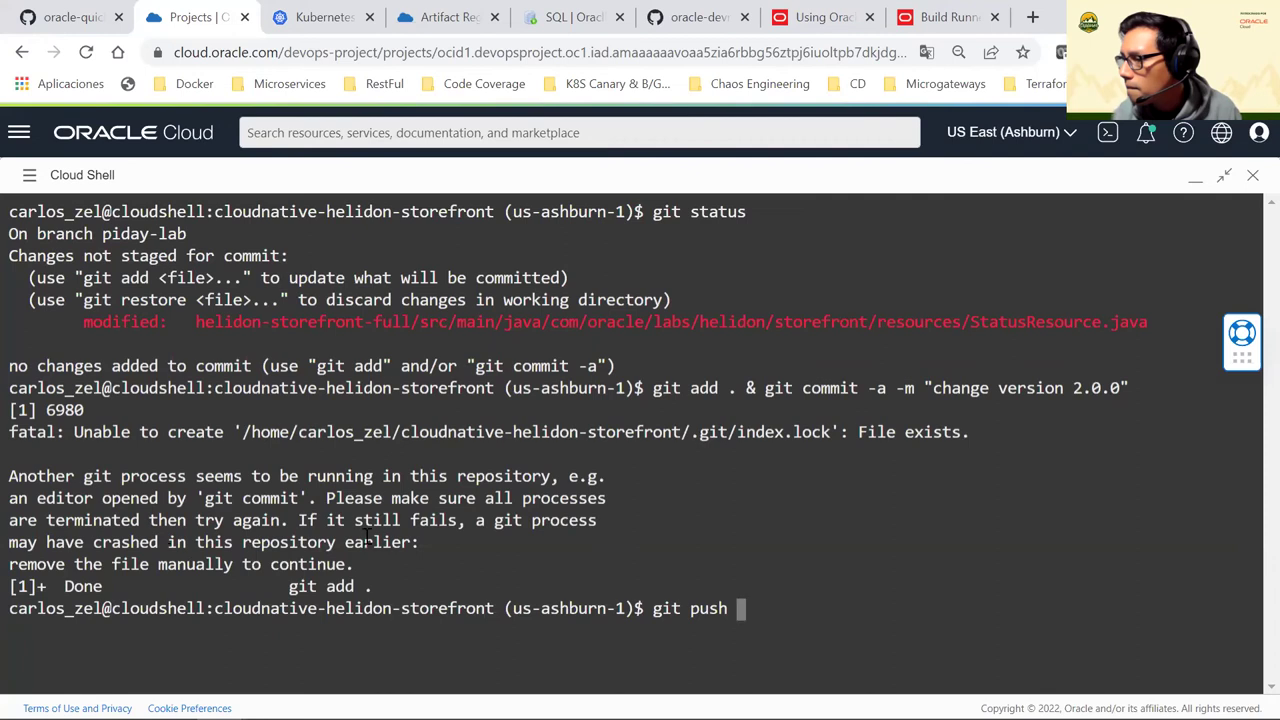
pyautogui.press('BackSpace')
pyautogui.press('BackSpace')
pyautogui.press('BackSpace')
pyautogui.press('BackSpace')
pyautogui.press('BackSpace')
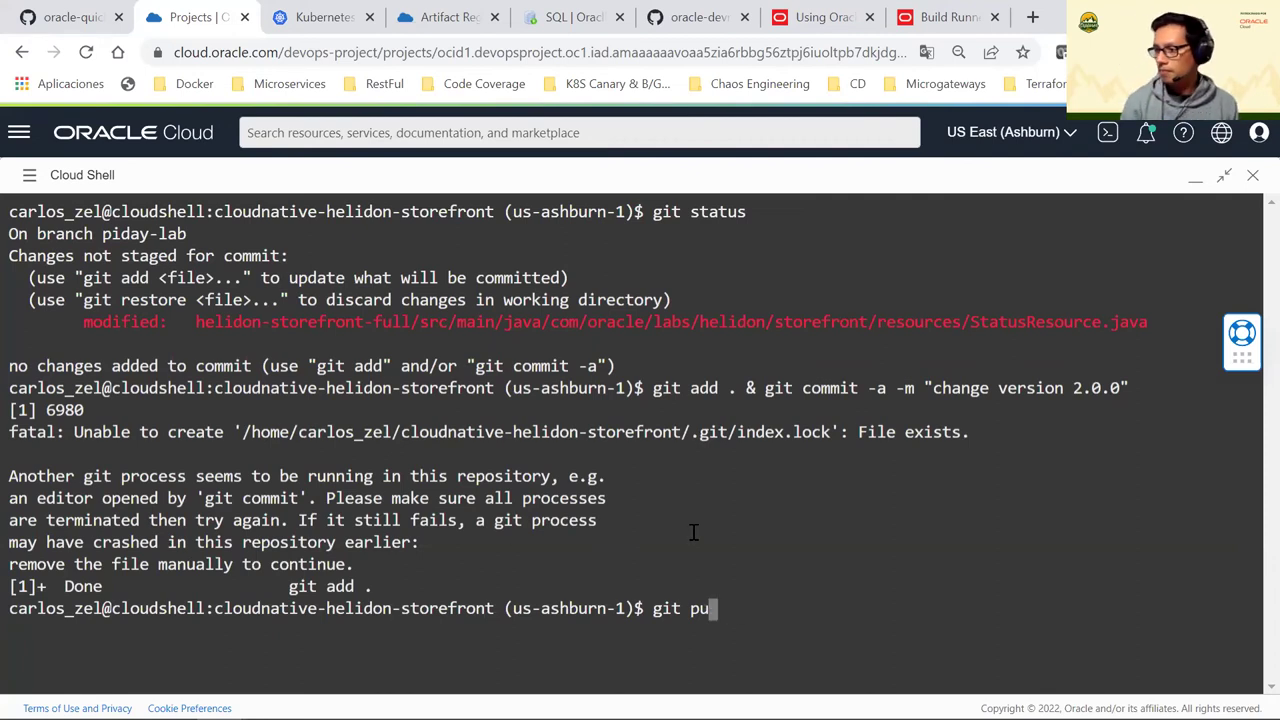
pyautogui.write('status')
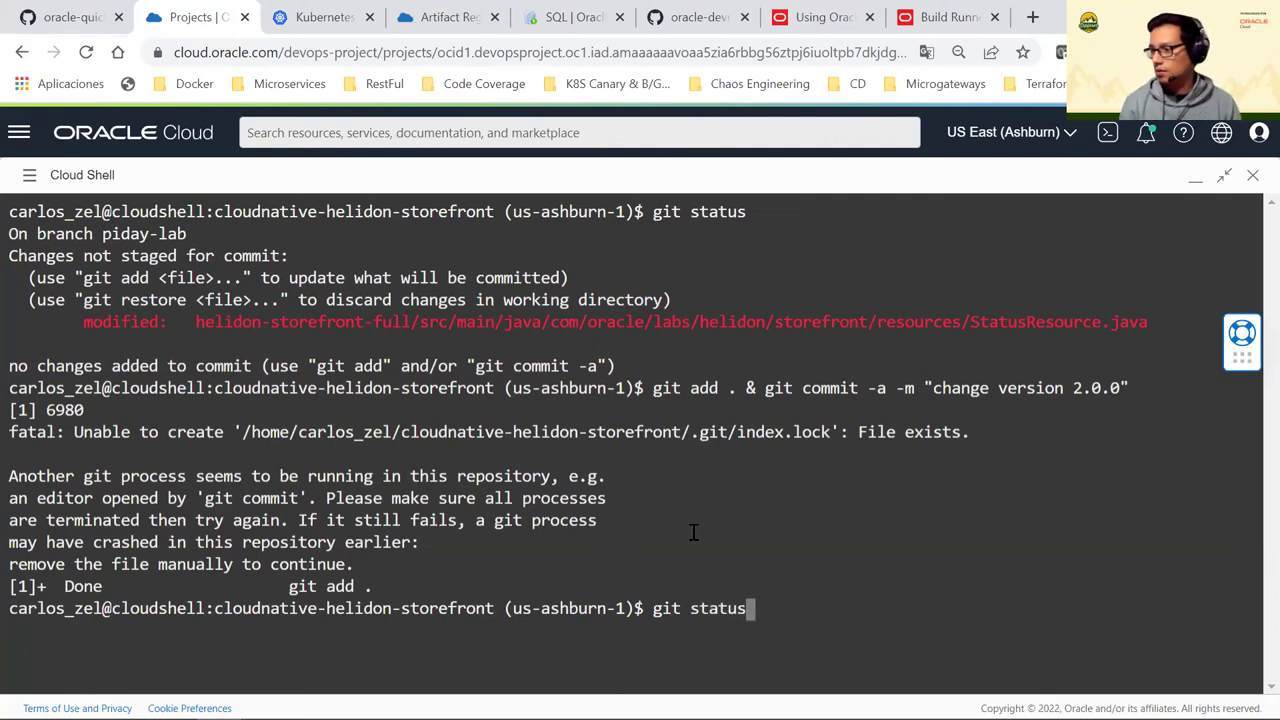
pyautogui.press('Return')
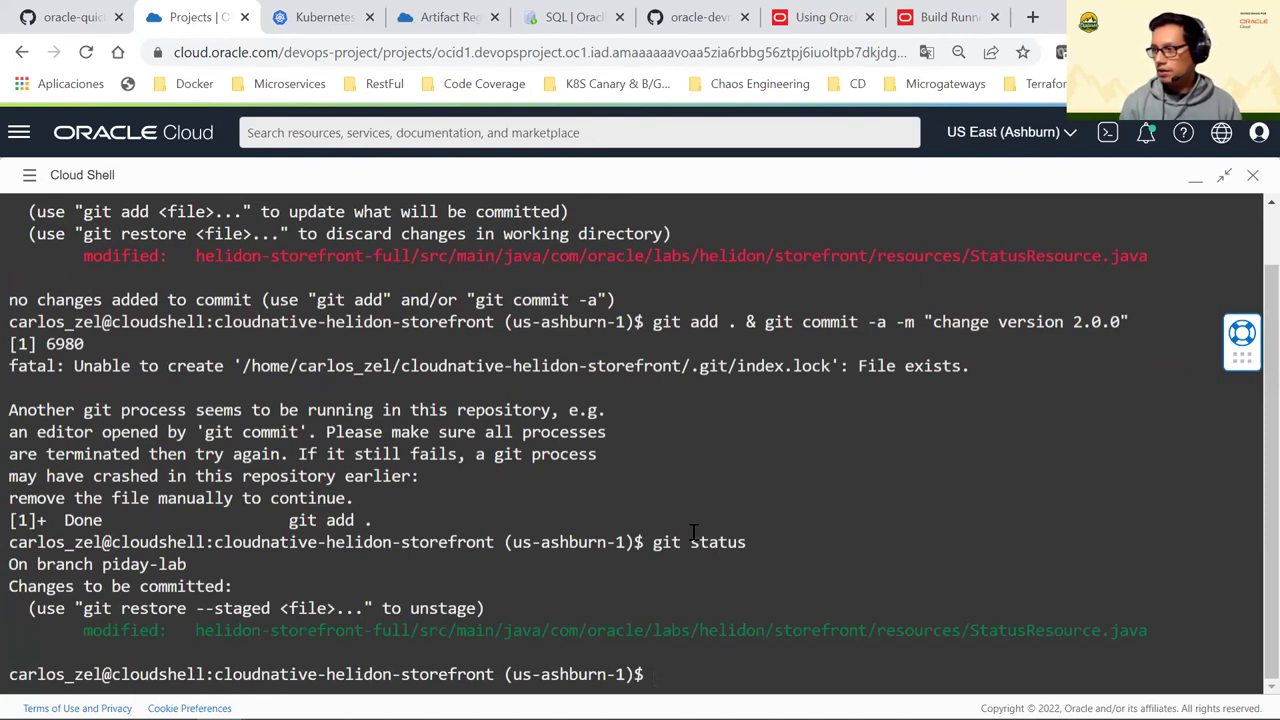
# Push the piday-lab branch to the oci-devops remote with git push oci-devops piday-lab
pyautogui.write('git push o')
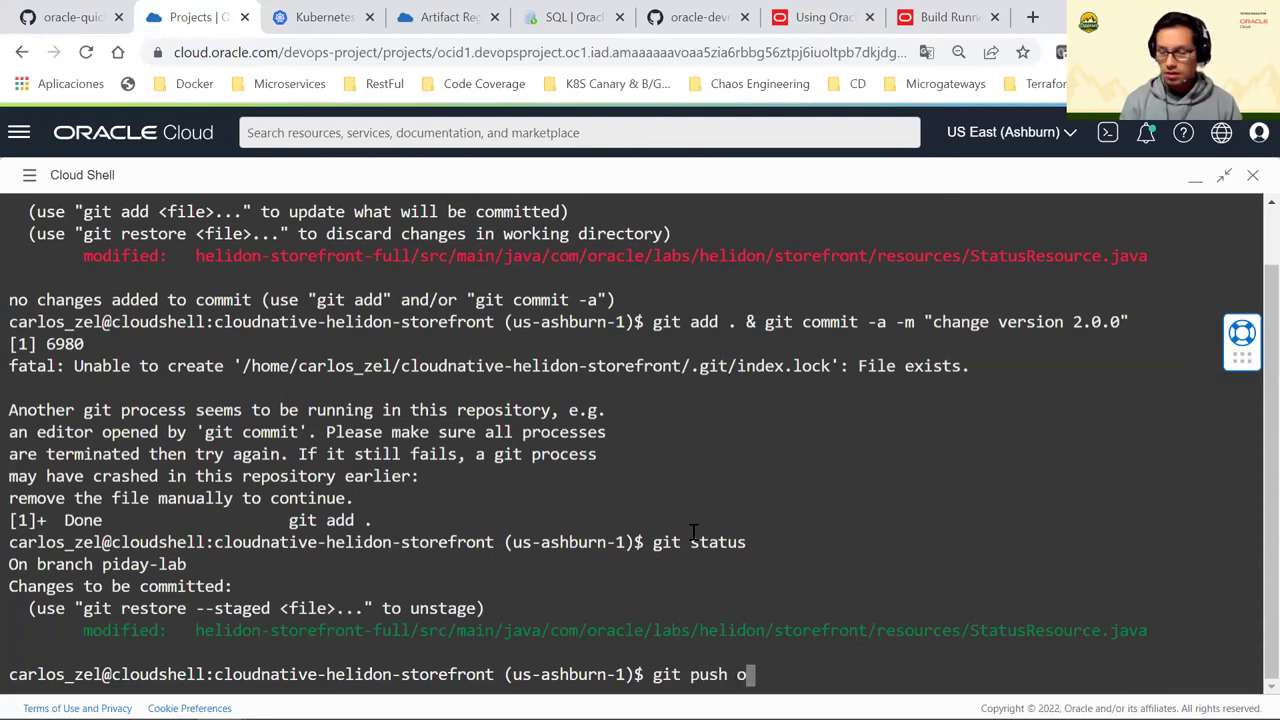
pyautogui.write('ci-devi')
pyautogui.press('BackSpace')
pyautogui.write('ops')
pyautogui.press('BackSpace')
pyautogui.press('BackSpace')
pyautogui.press('BackSpace')
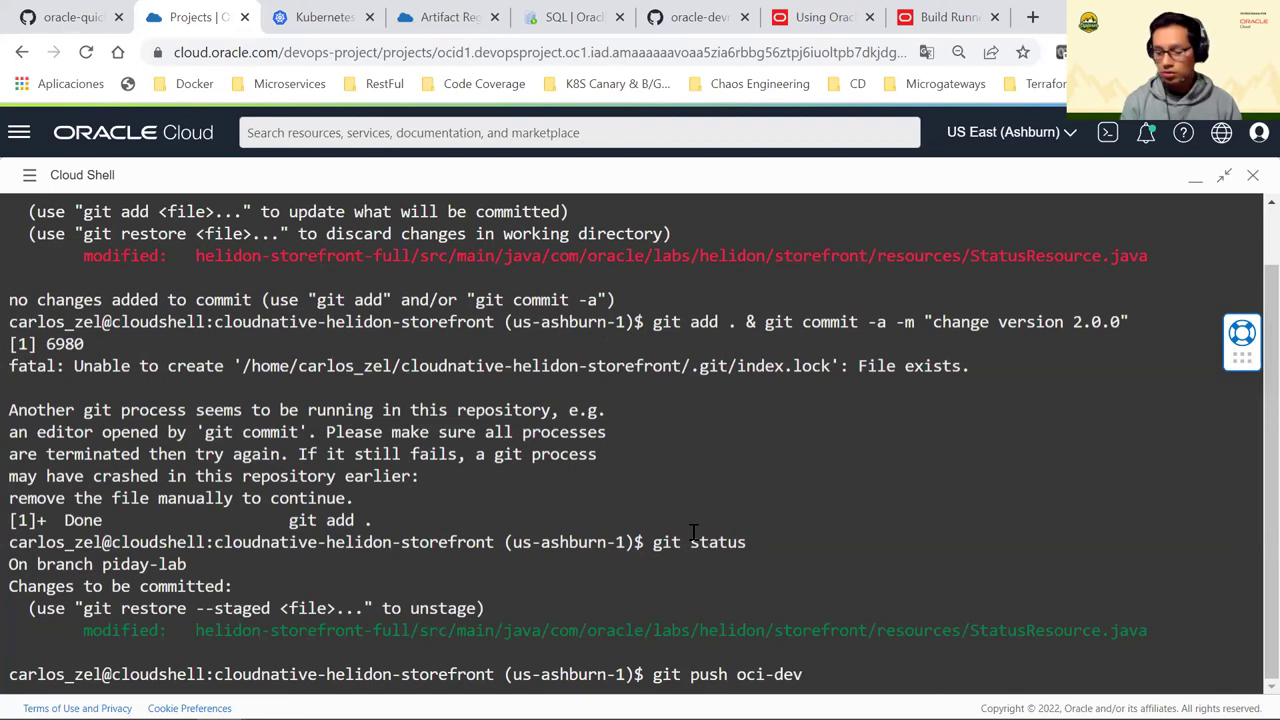
pyautogui.press('Tab')
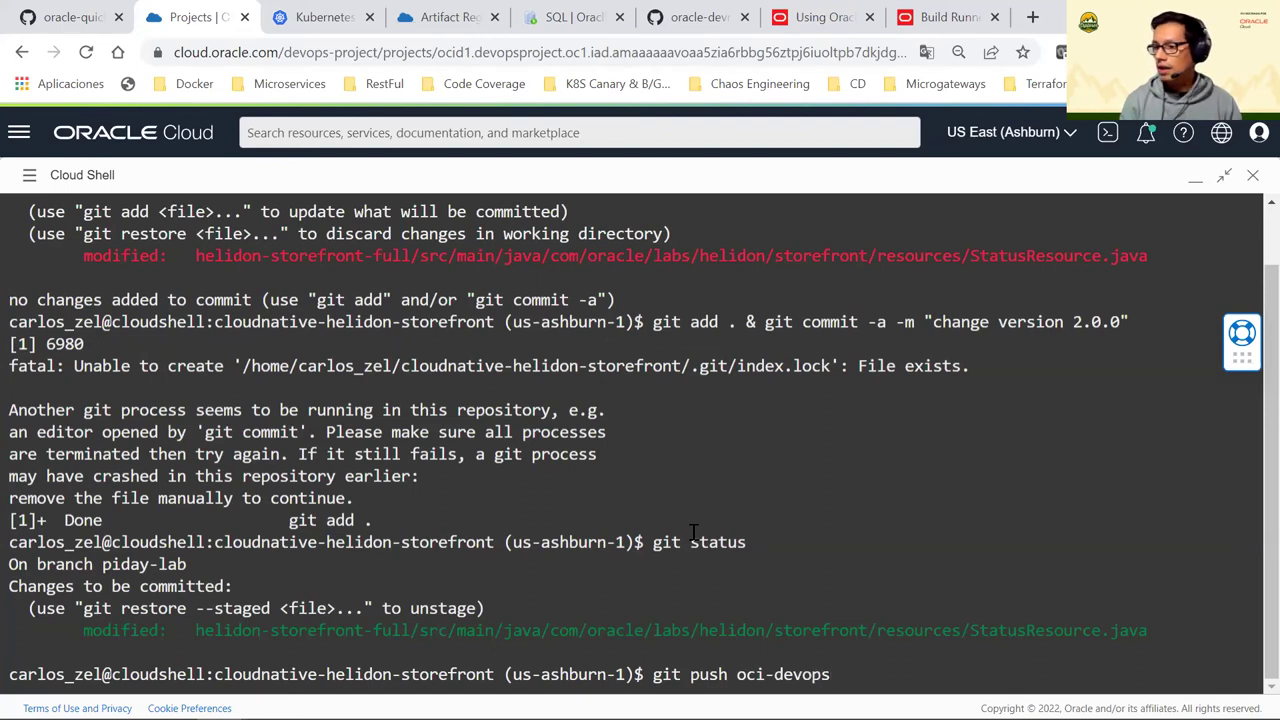
pyautogui.write('piday')
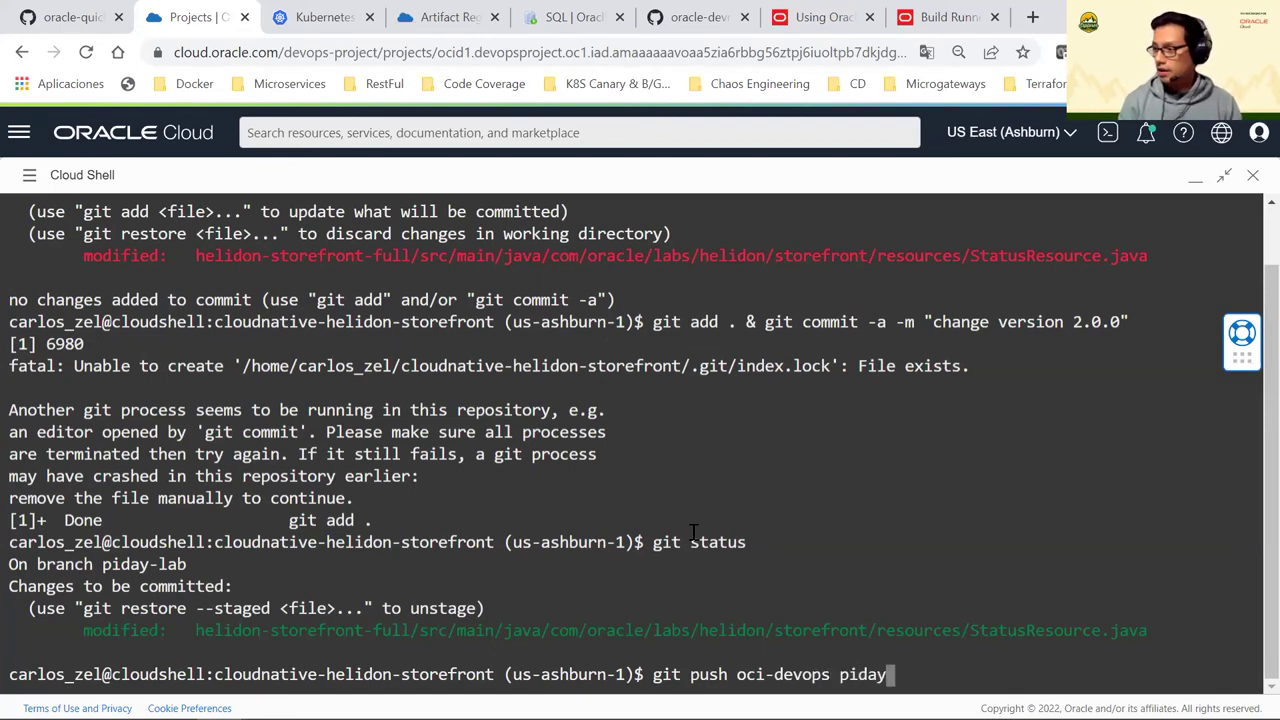
pyautogui.write('-lab')
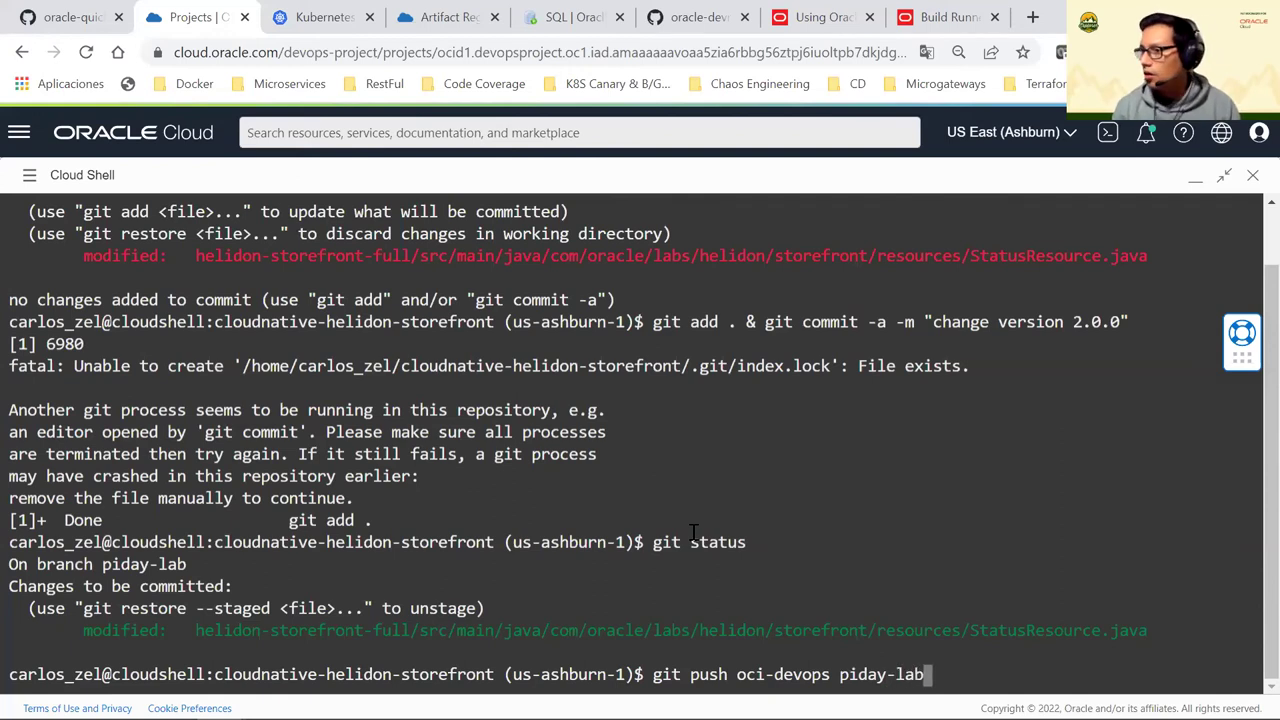
pyautogui.scroll(1, 436, 443)
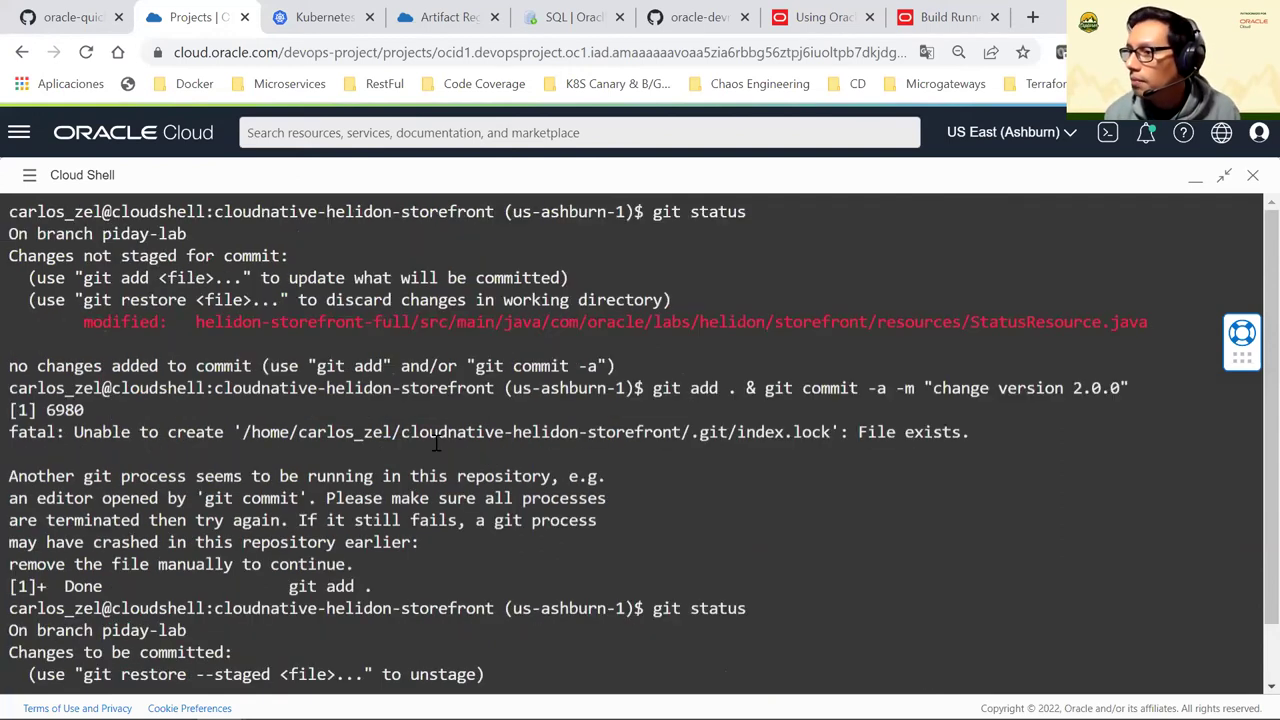
pyautogui.scroll(-1, 440, 446)
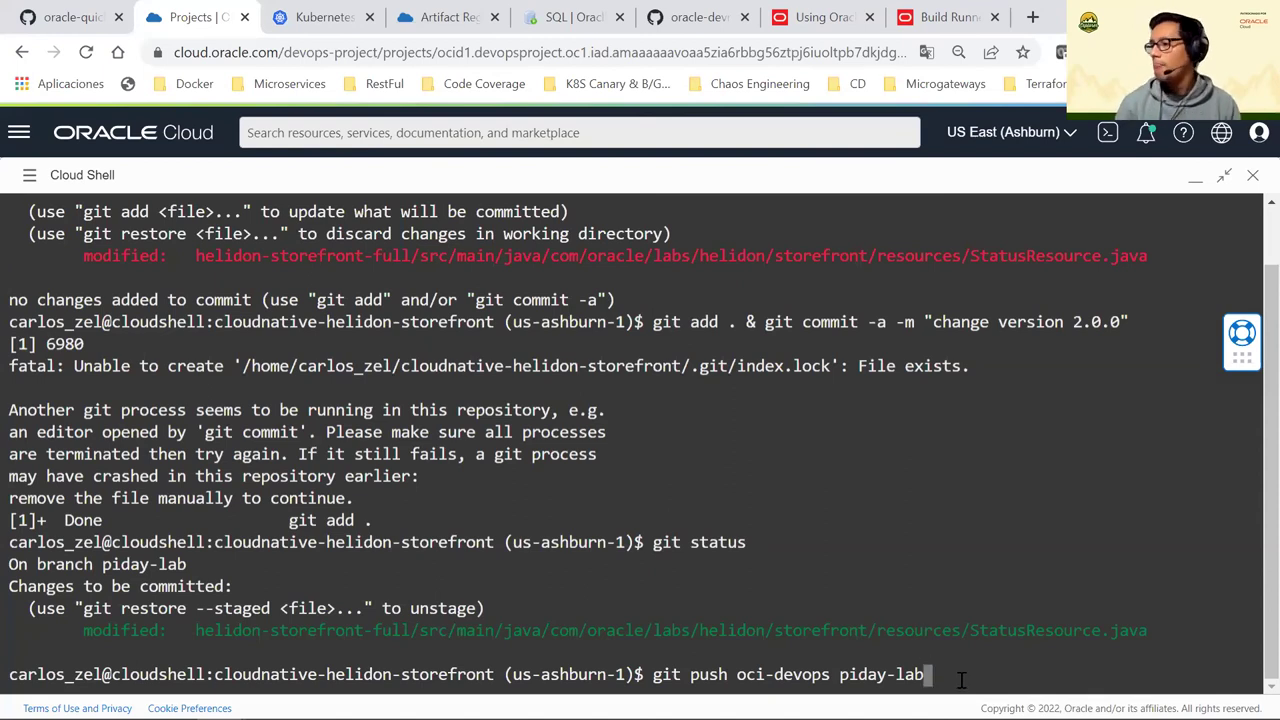
pyautogui.press('Return')
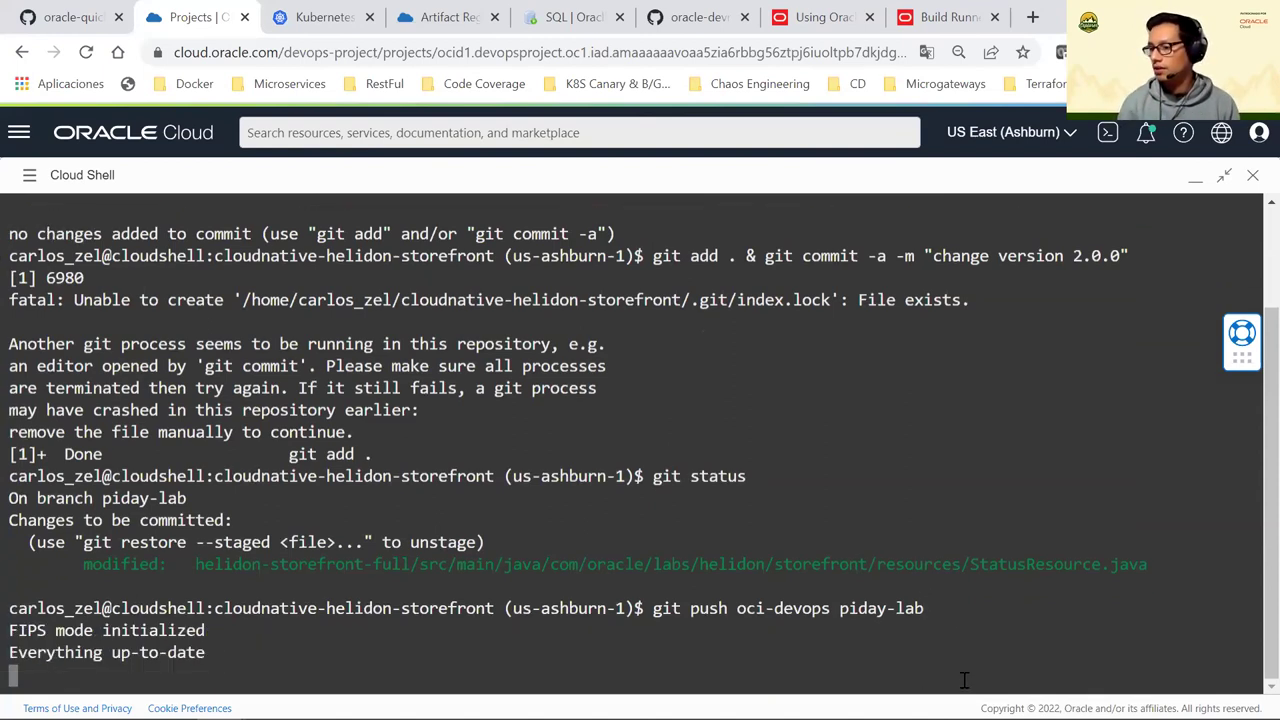
# Check git status and commit the staged change with message "change version 2.0.0"
pyautogui.write('git status')
pyautogui.press('Return')
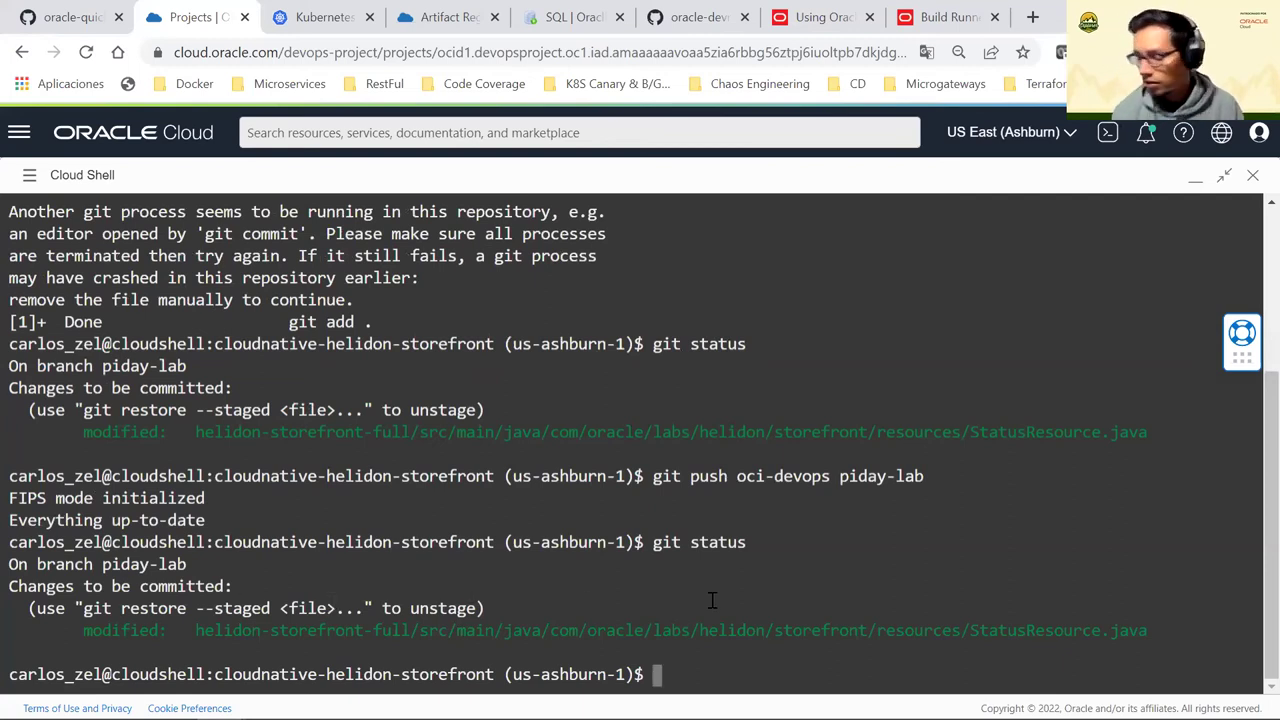
pyautogui.write('git comm')
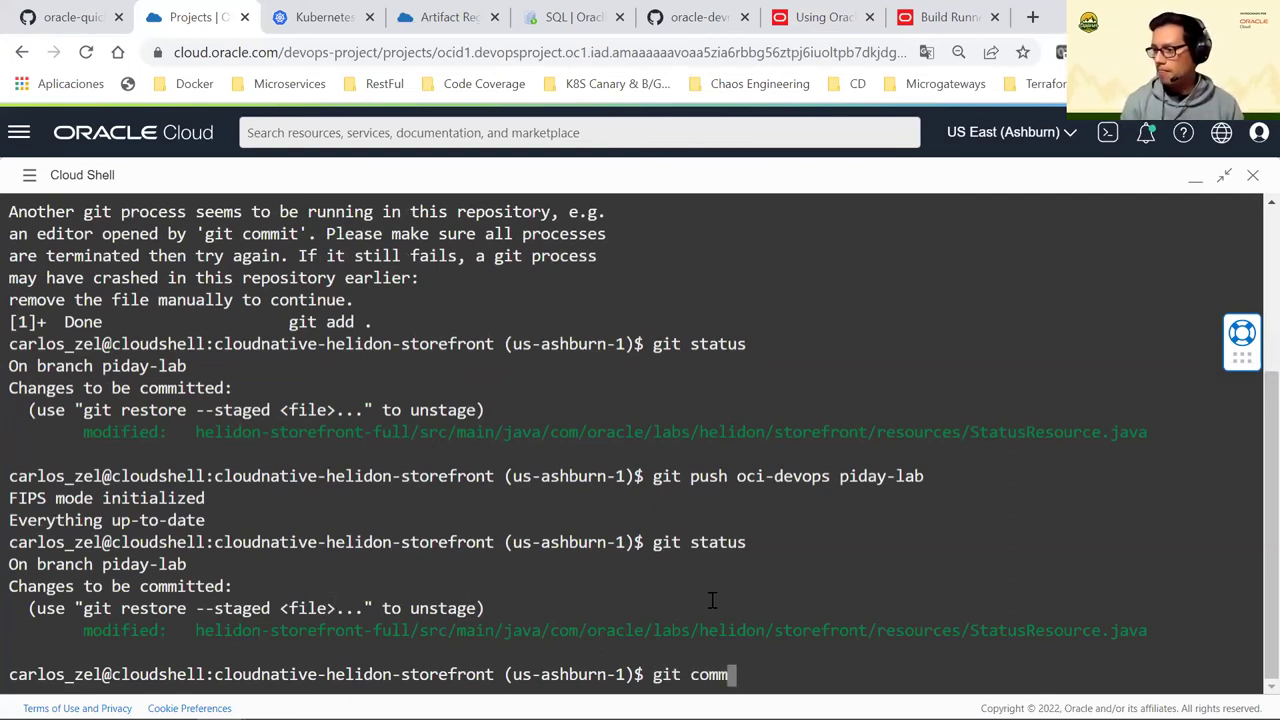
pyautogui.write('it -m !')
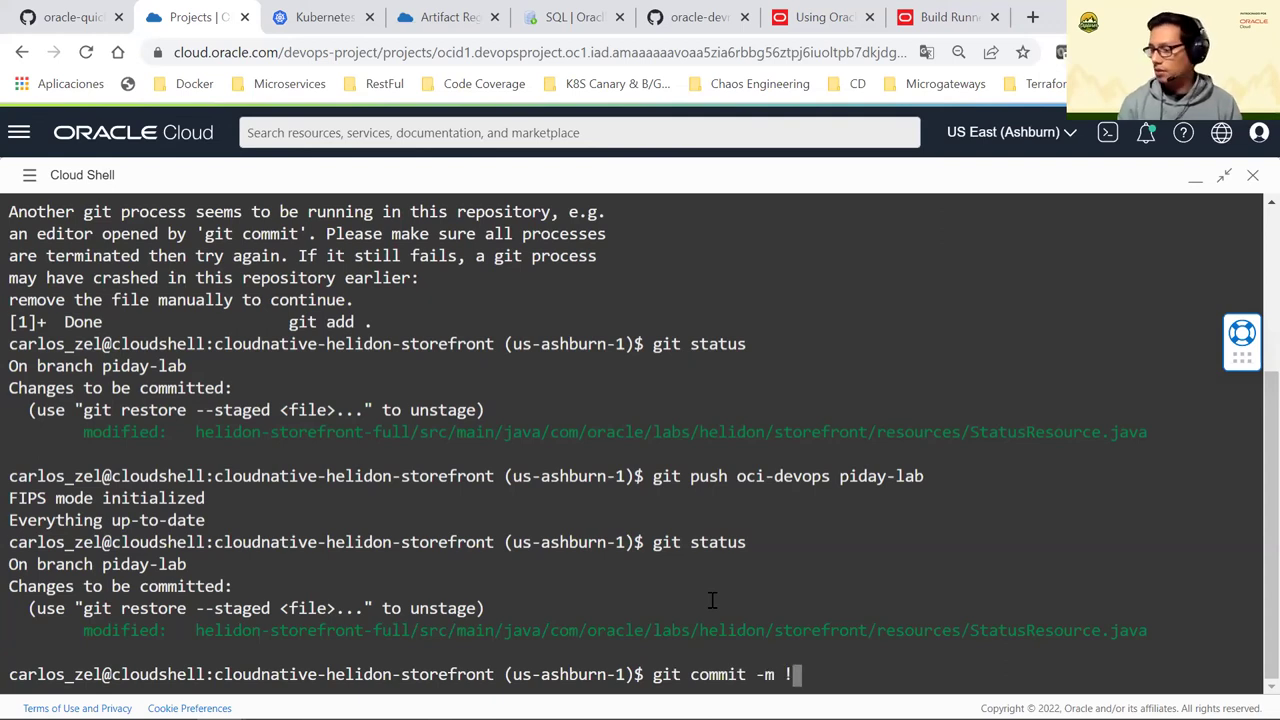
pyautogui.scroll(4, 903, 398)
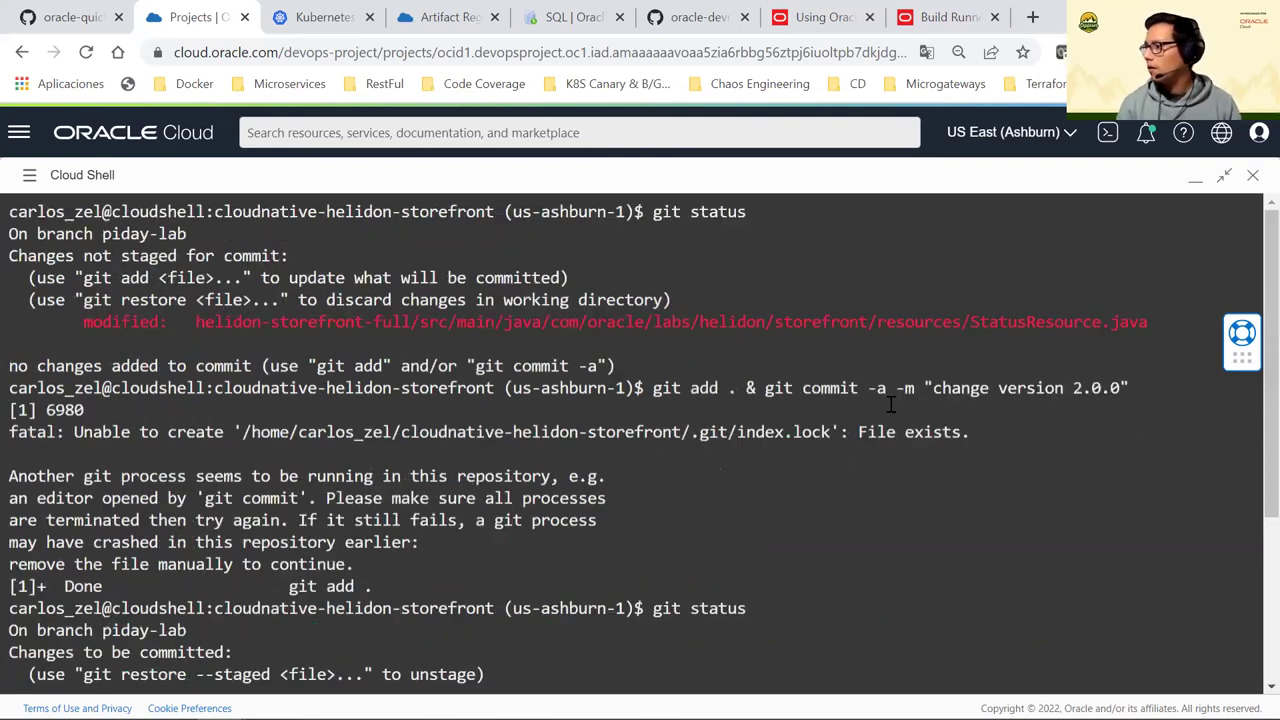
pyautogui.scroll(-4, 893, 427)
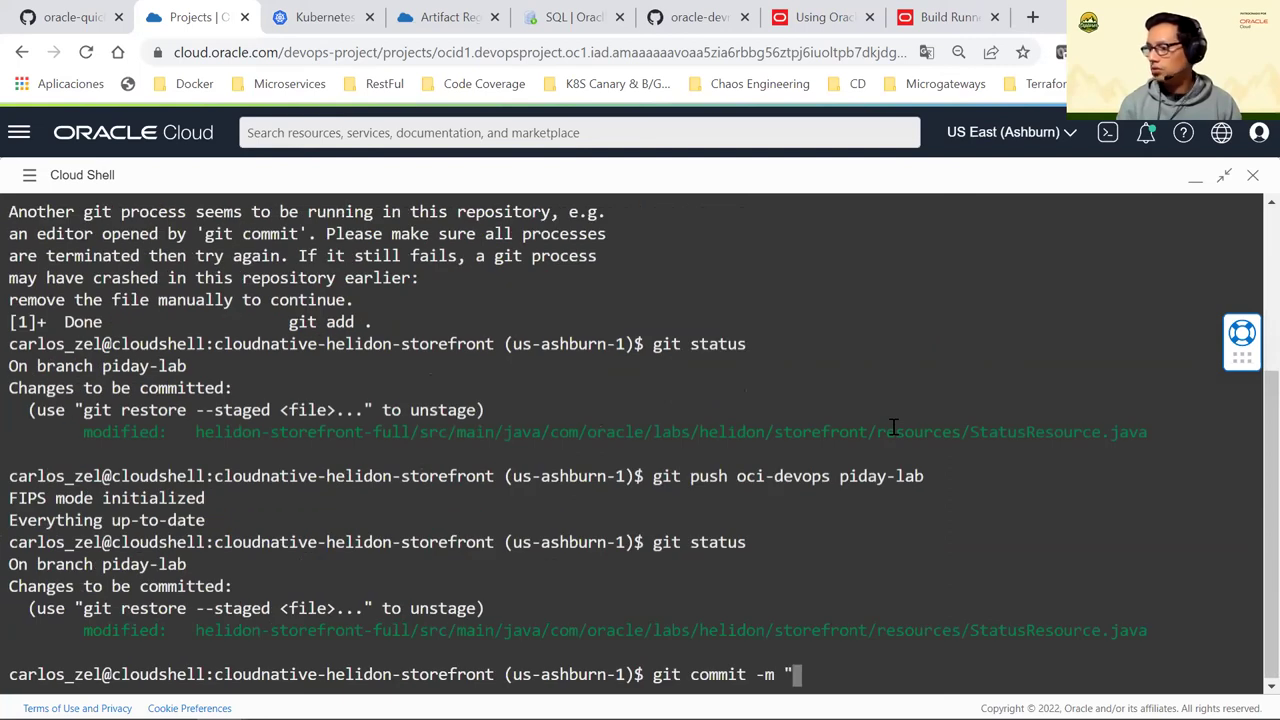
pyautogui.write('change ')
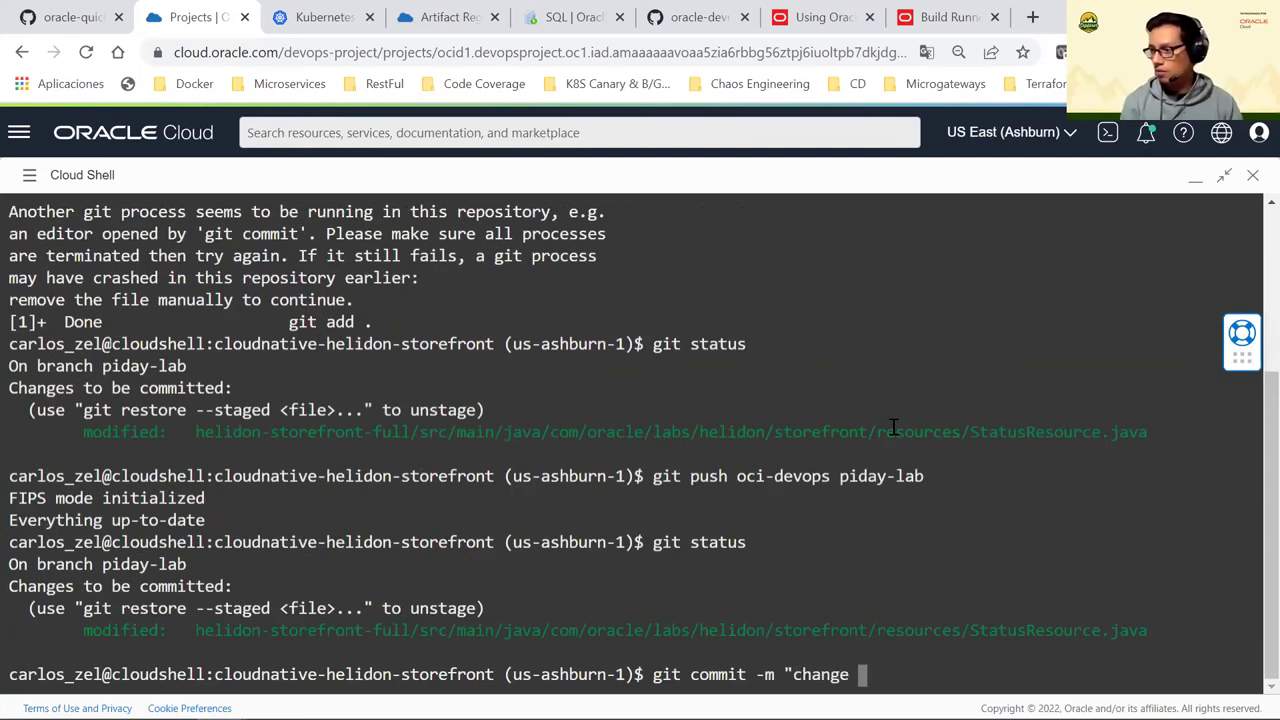
pyautogui.write('version 2')
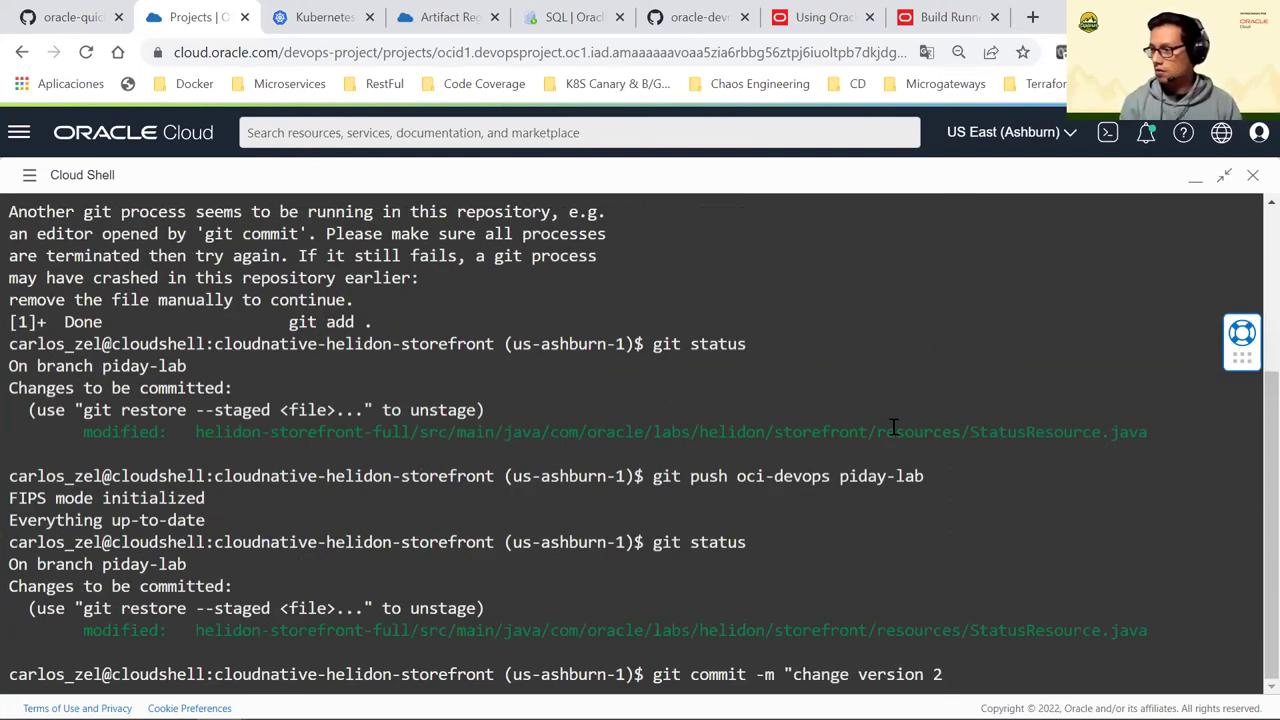
pyautogui.write('.0.0"')
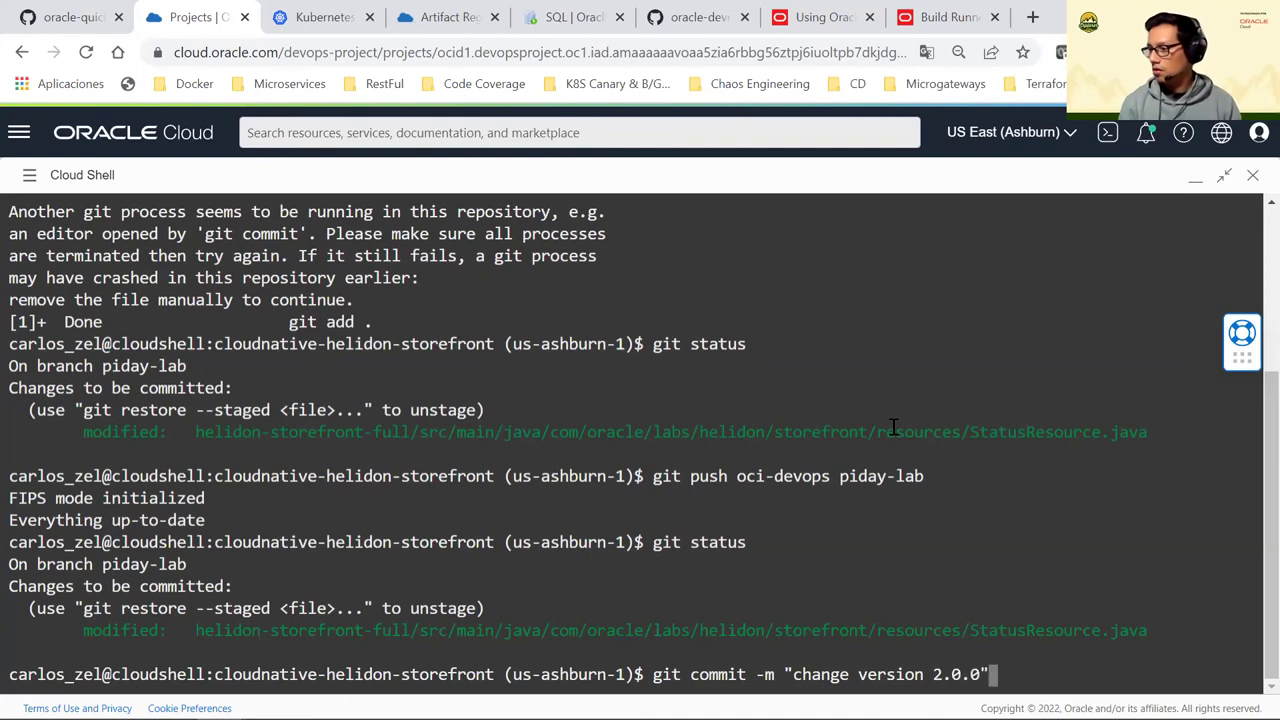
pyautogui.press('Return')
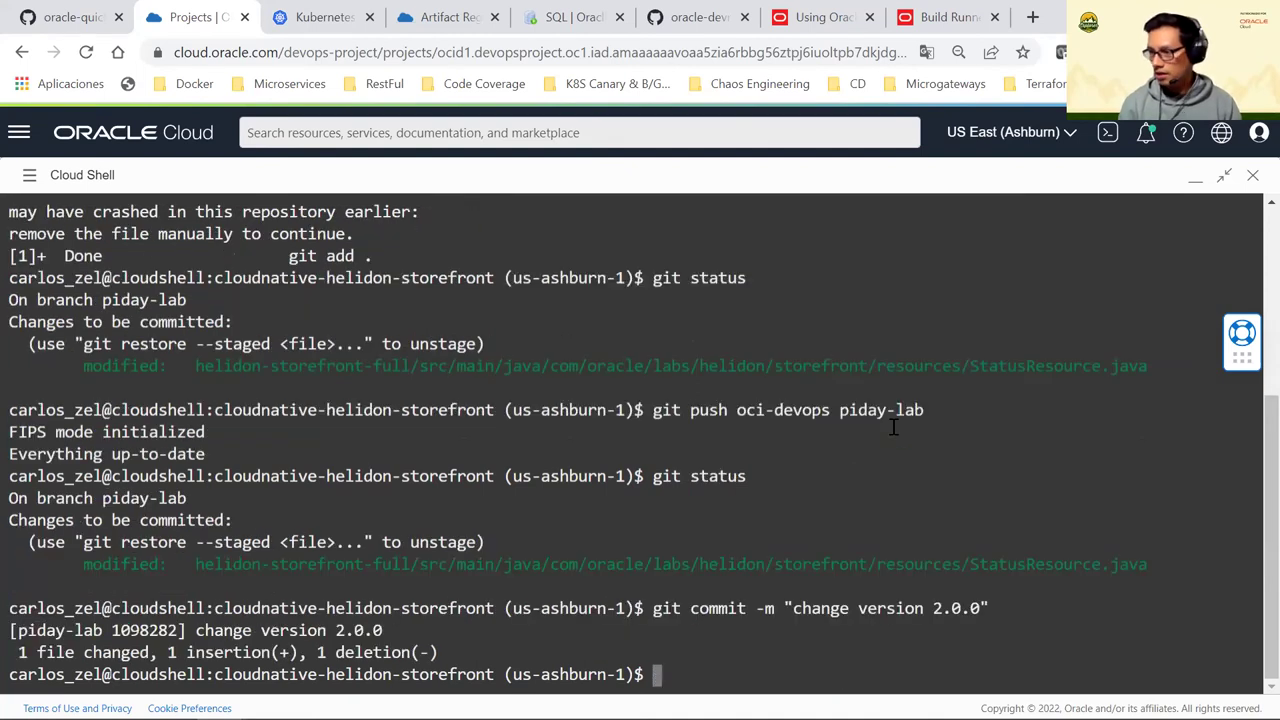
# Re-run the push to piday-lab and confirm with git status that the tree is clean
pyautogui.write('git status')
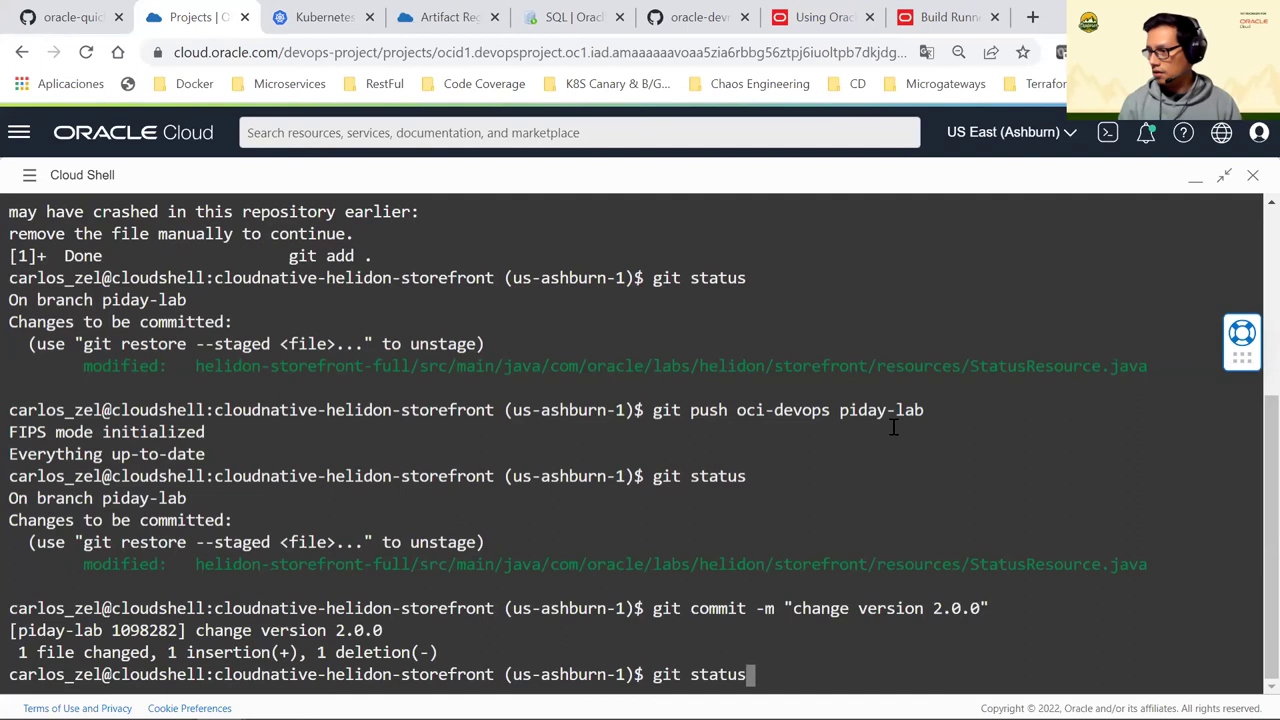
pyautogui.press('Up')
pyautogui.press('Up')
pyautogui.press('Up')
pyautogui.press('Return')
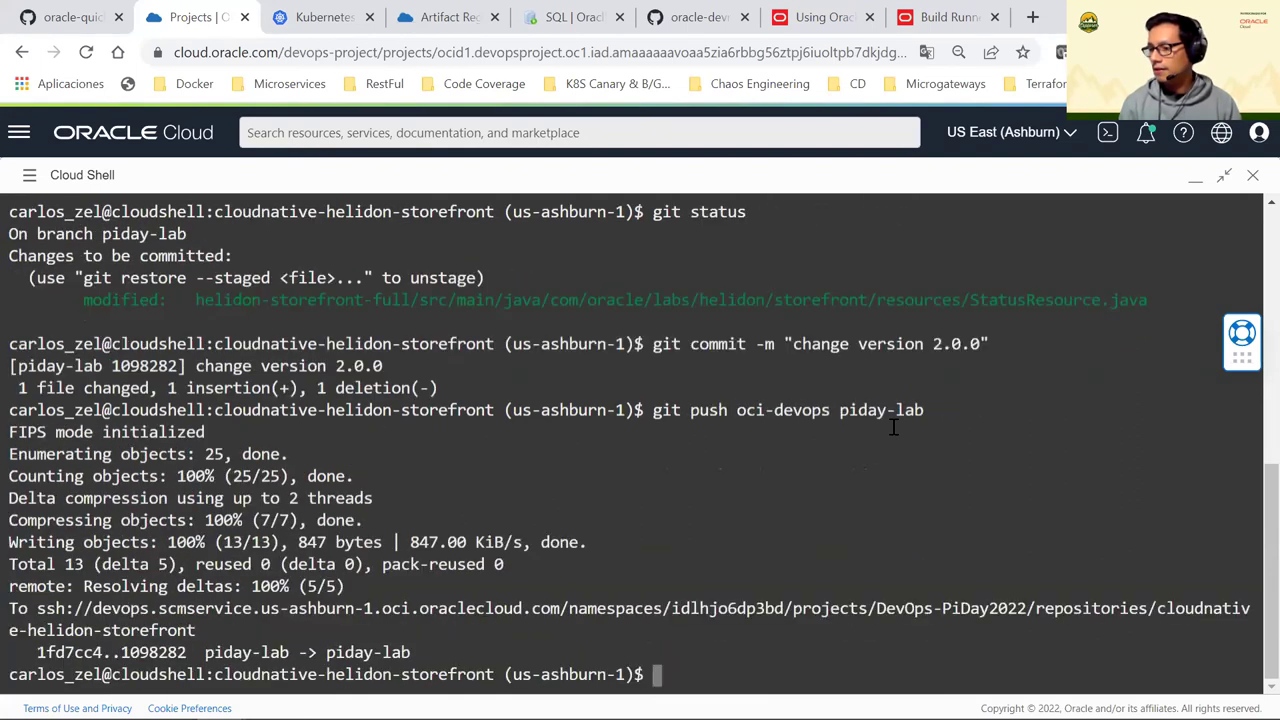
pyautogui.write('git status')
pyautogui.press('Return')
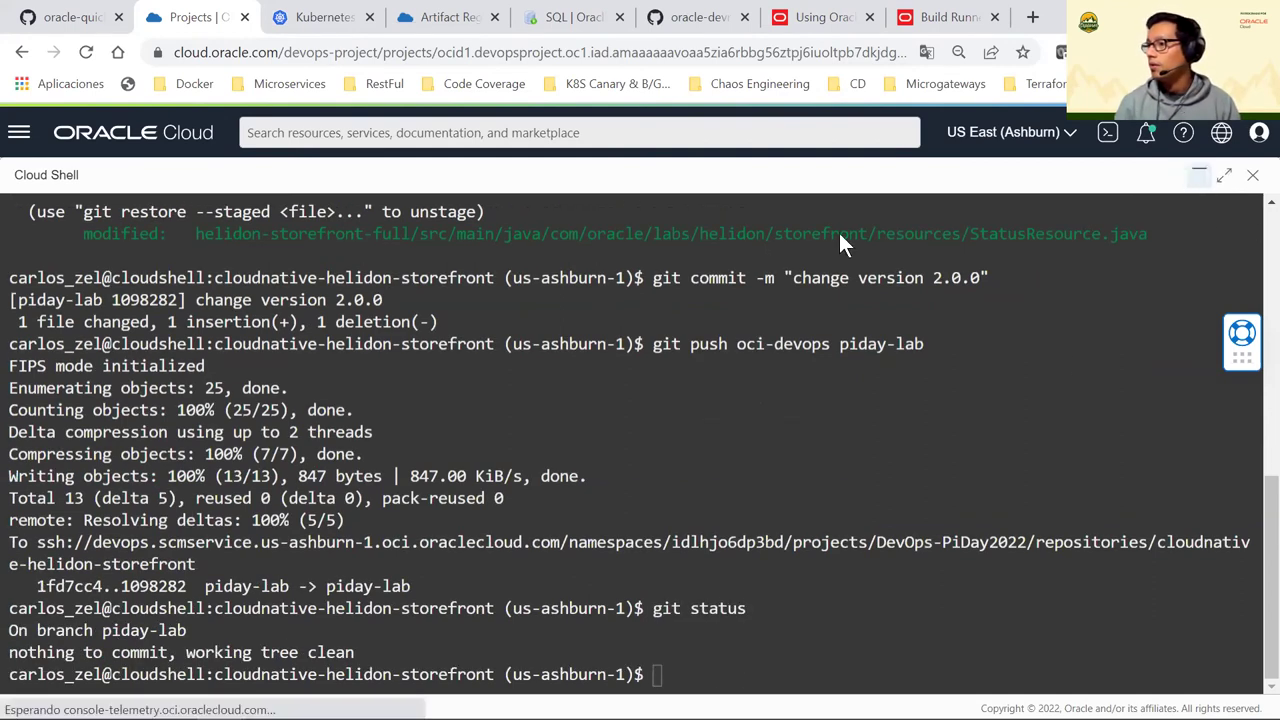
pyautogui.click(1199, 175)
# Open cloudnative-helidon-storefront on the piday-lab branch and browse its helidon-storefront-full folder
pyautogui.click(93, 350)
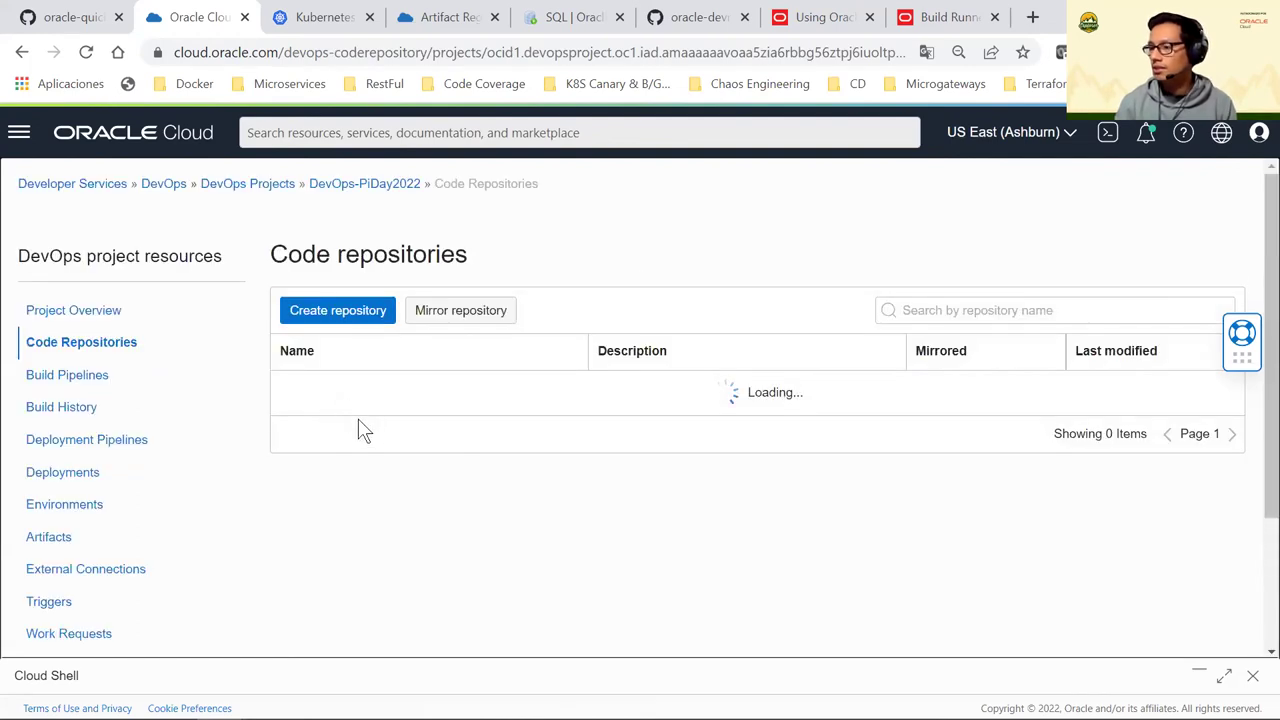
pyautogui.click(410, 392)
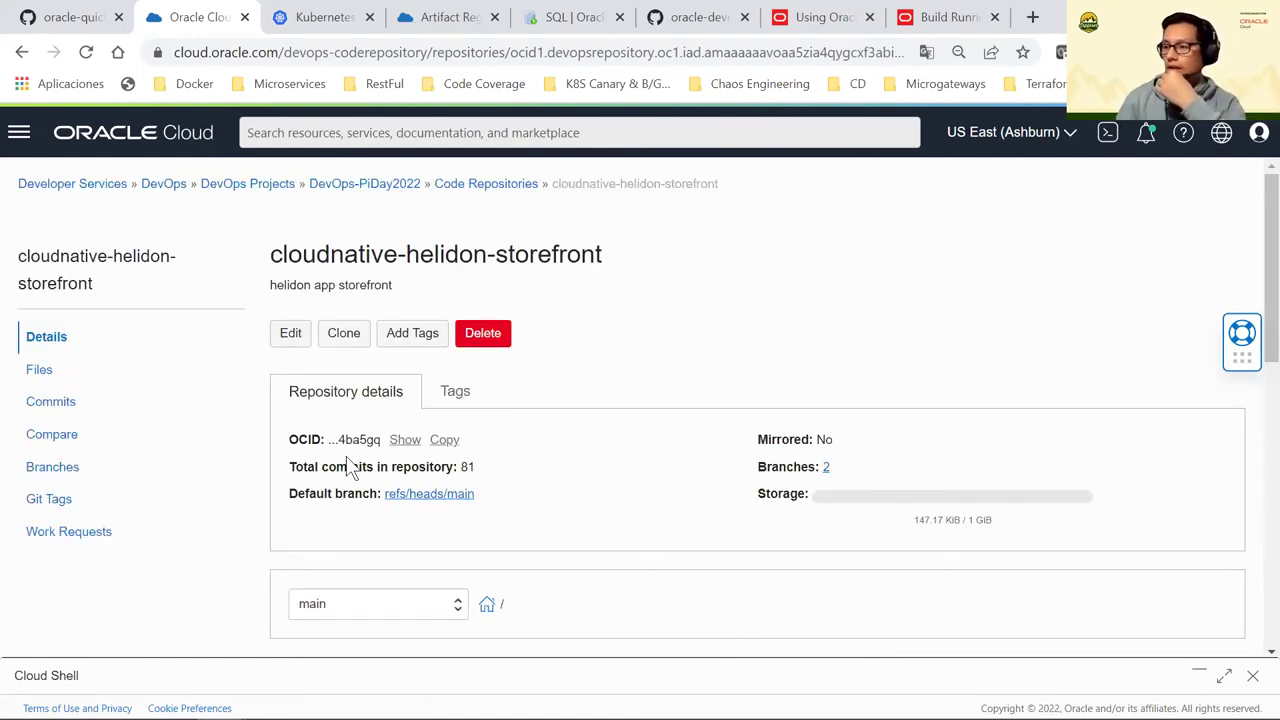
pyautogui.scroll(-2, 350, 470)
pyautogui.click(340, 408)
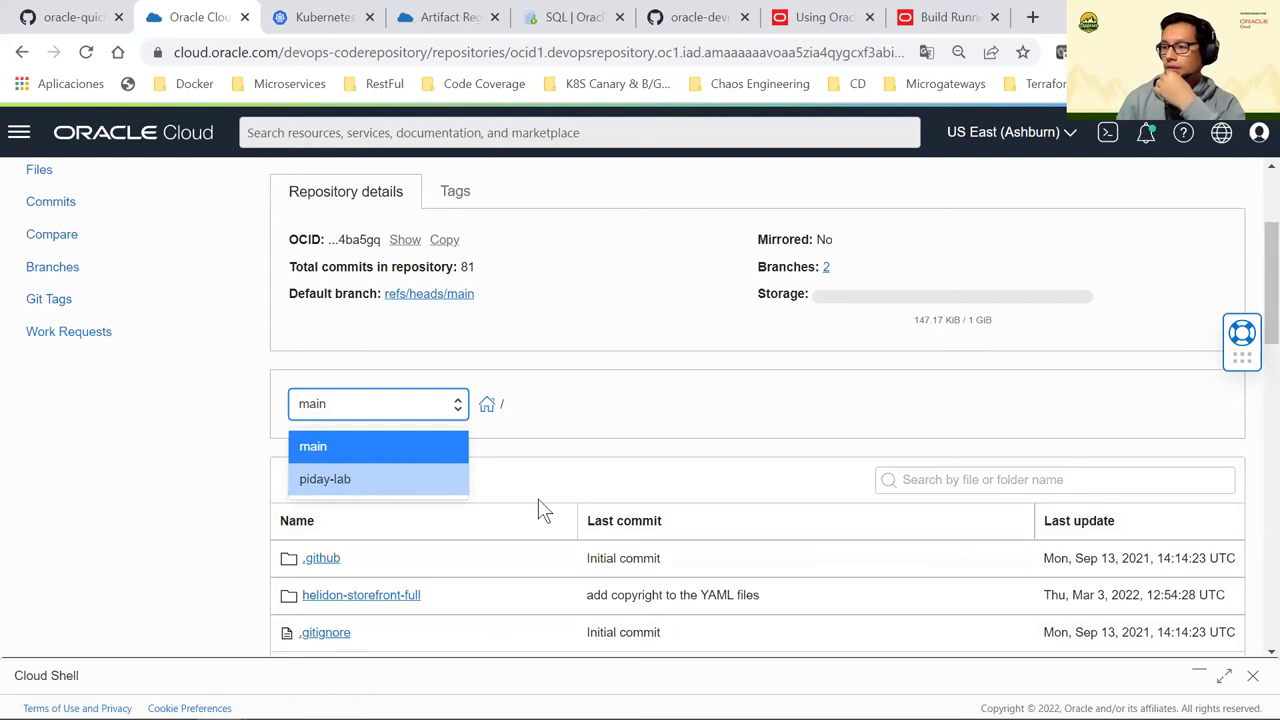
pyautogui.press('Return')
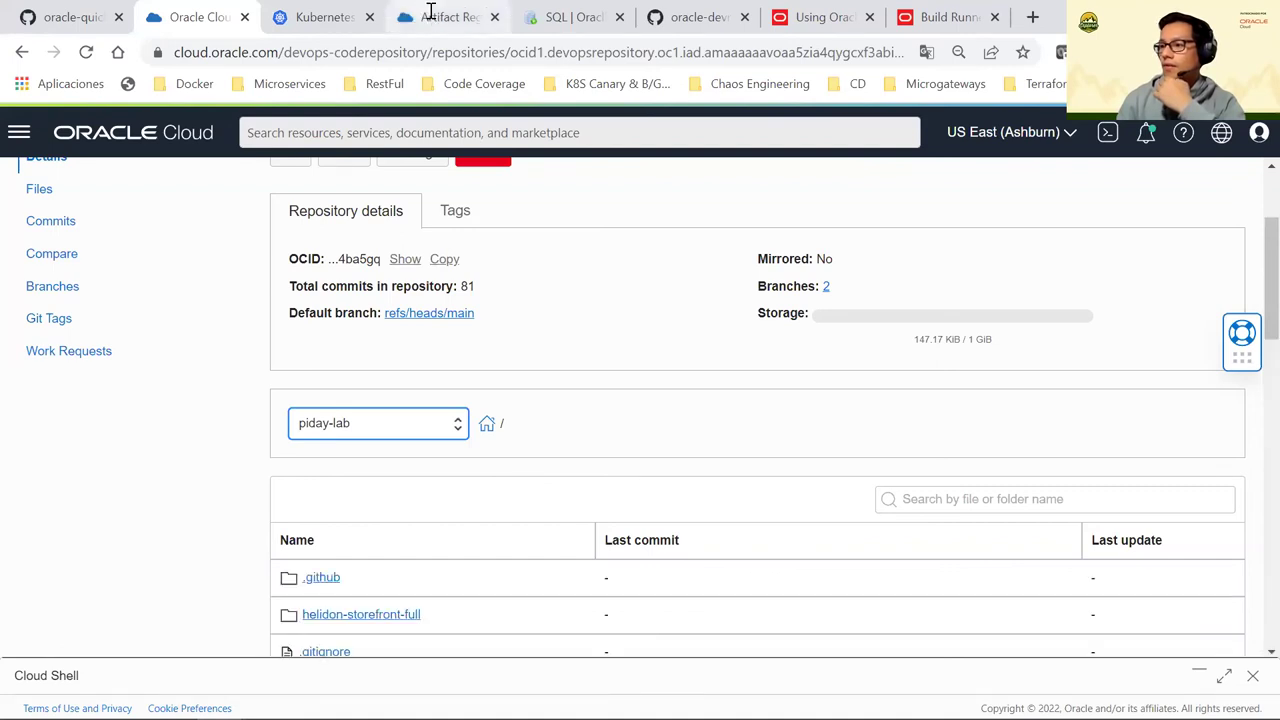
pyautogui.scroll(-3, 370, 320)
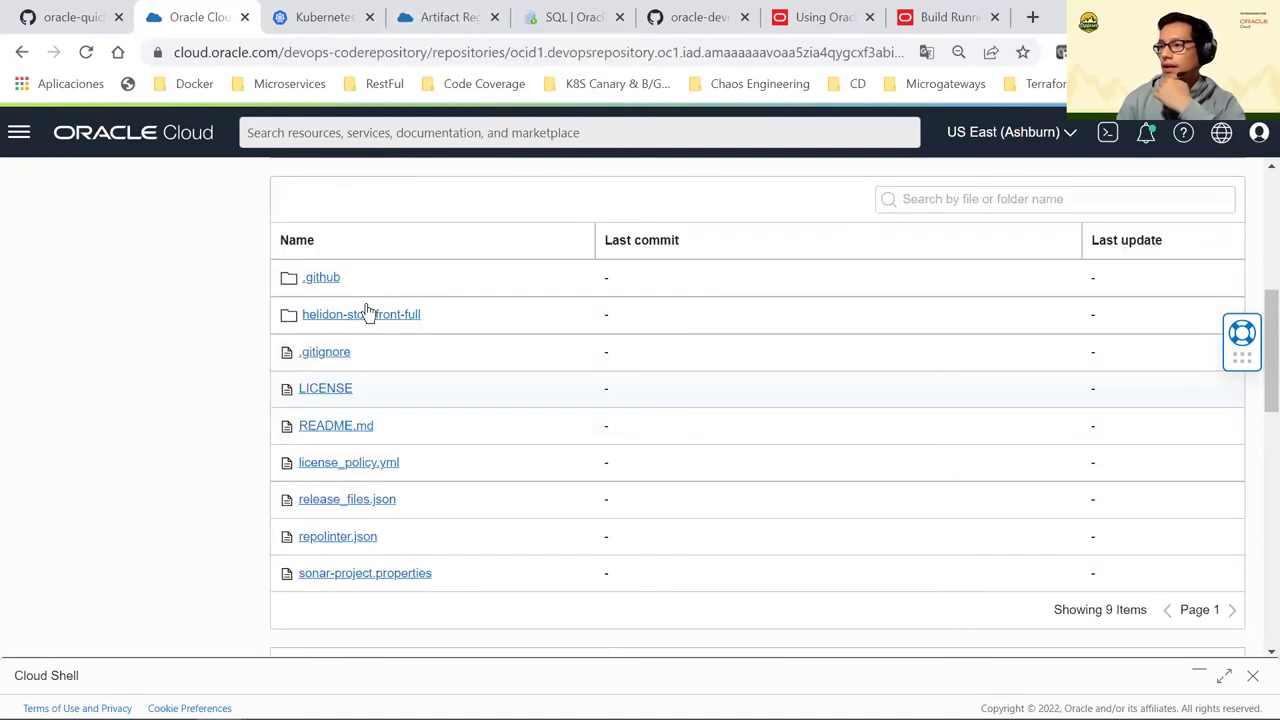
pyautogui.click(368, 314)
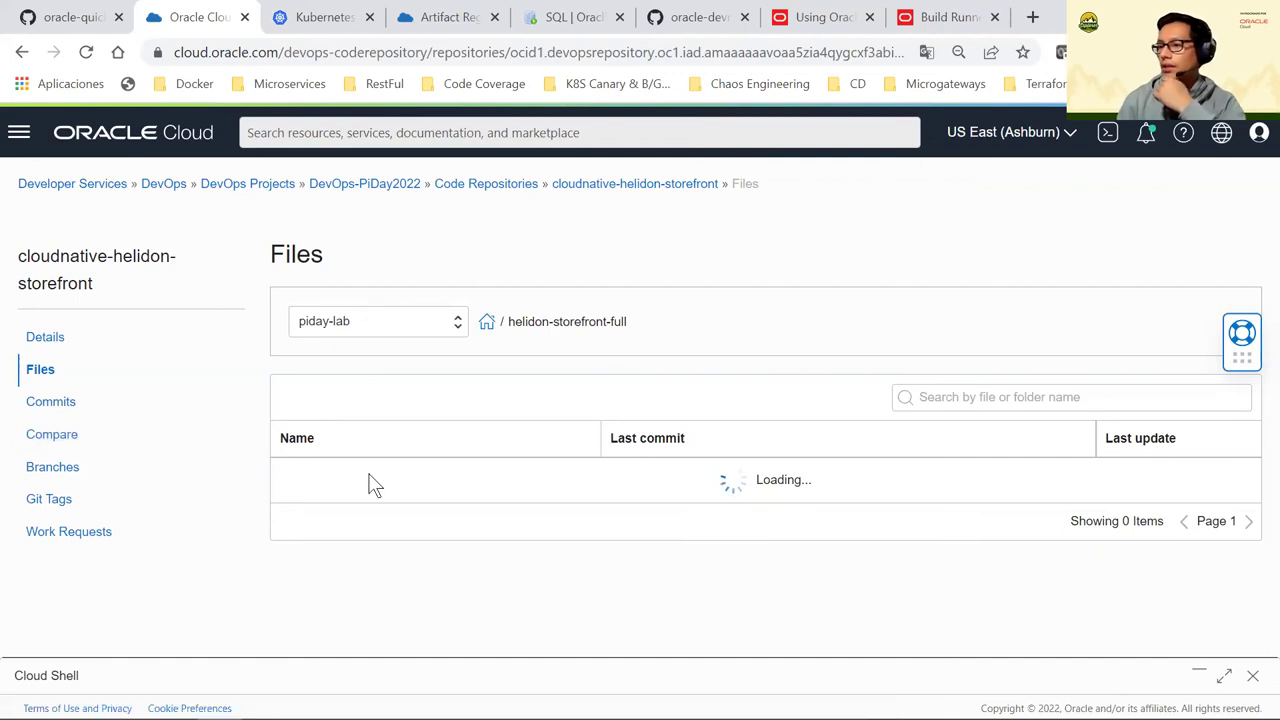
pyautogui.scroll(-1, 375, 478)
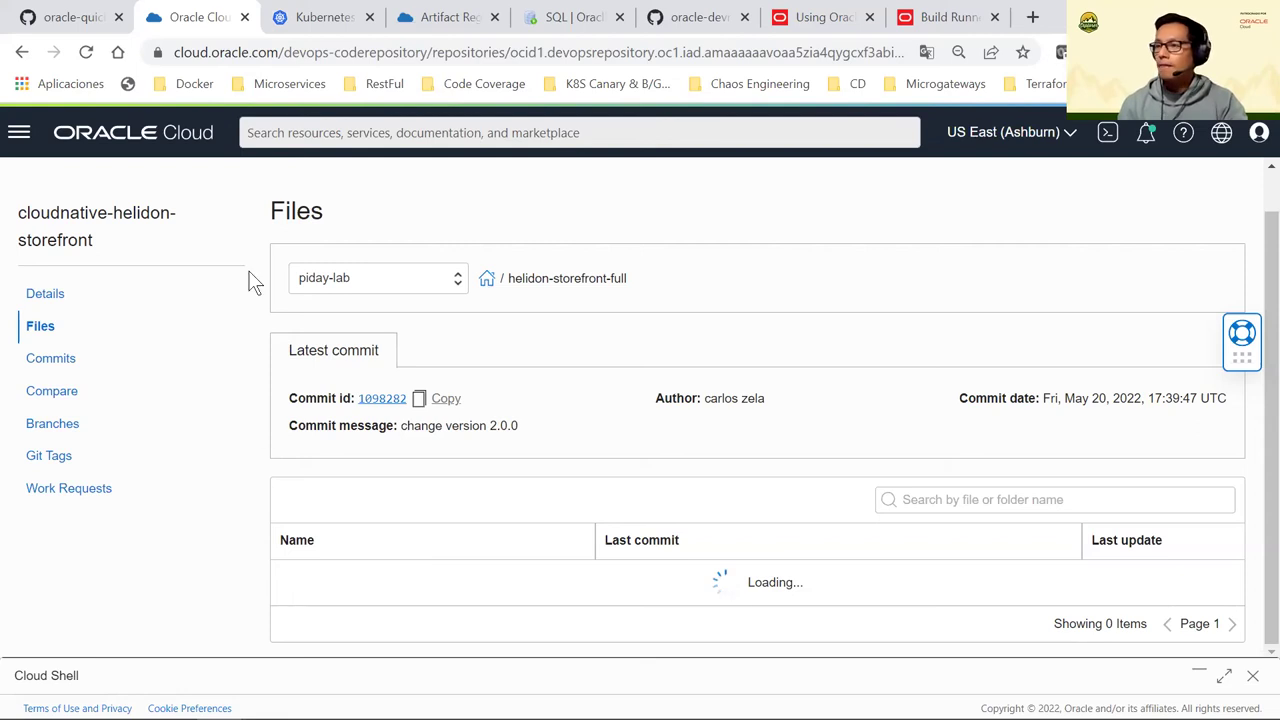
# Navigate through the console menu's Developer Services to the DevOps projects list
pyautogui.click(445, 17)
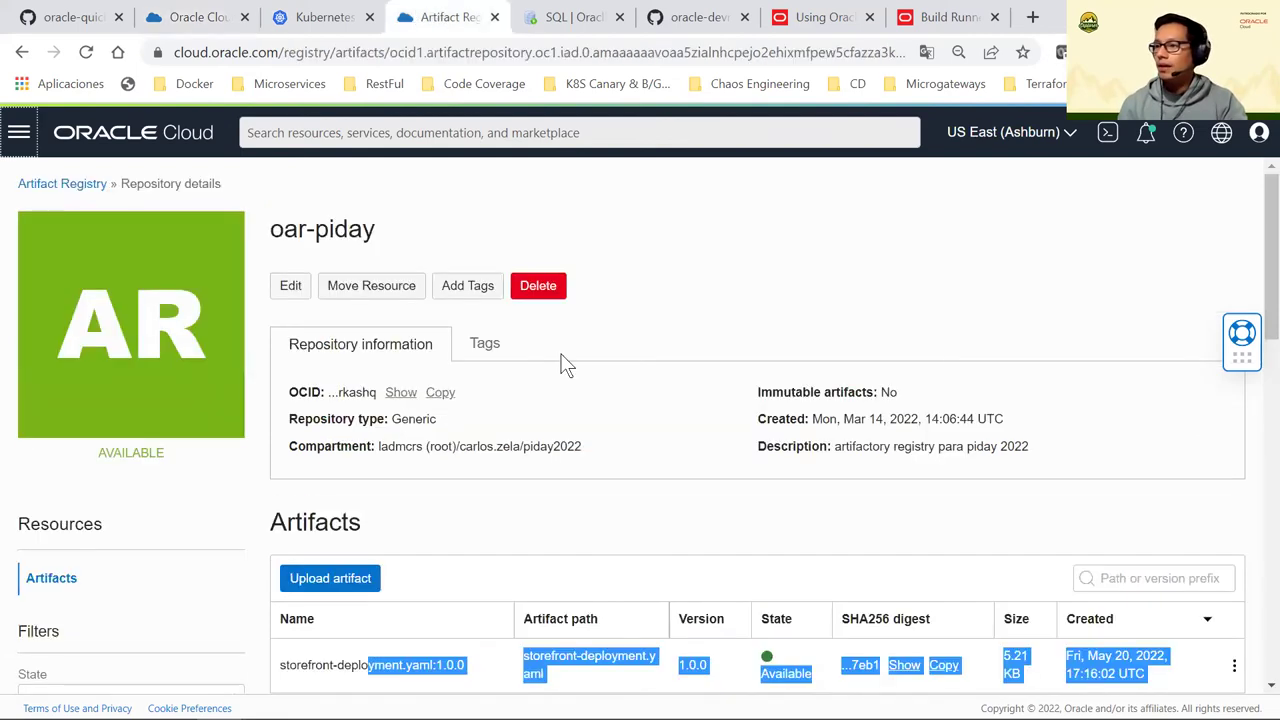
pyautogui.click(26, 150)
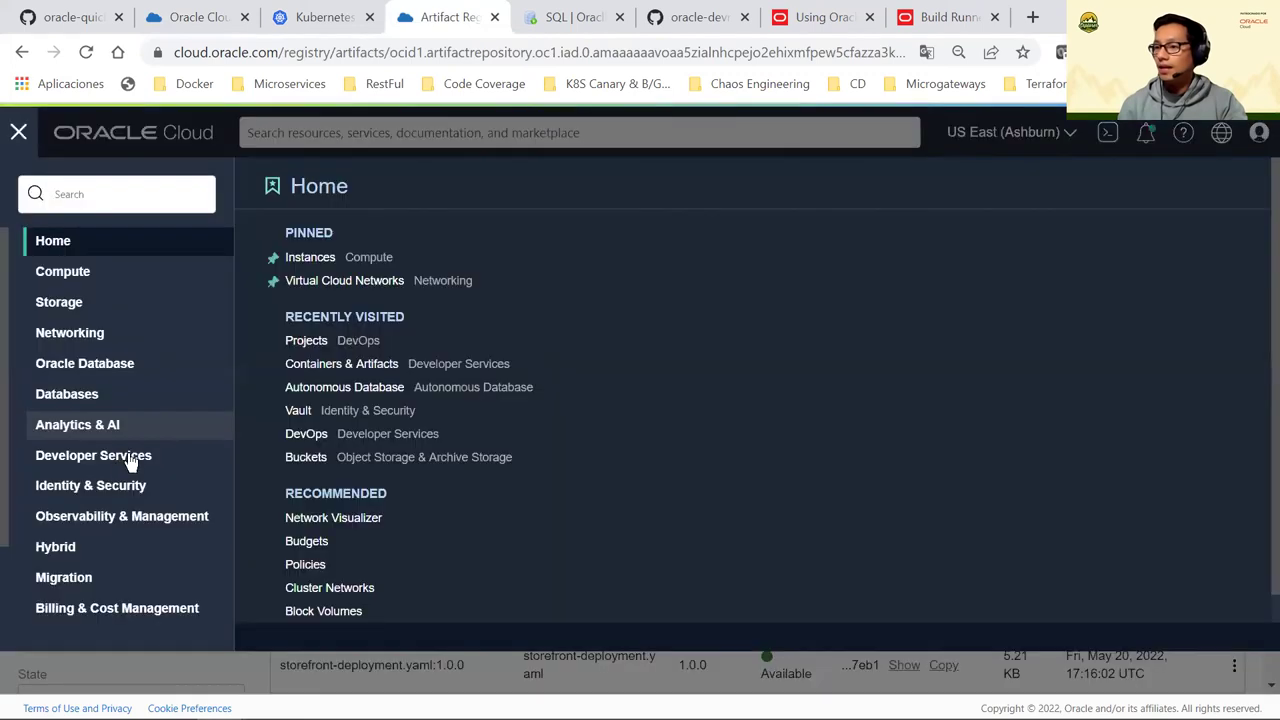
pyautogui.click(60, 456)
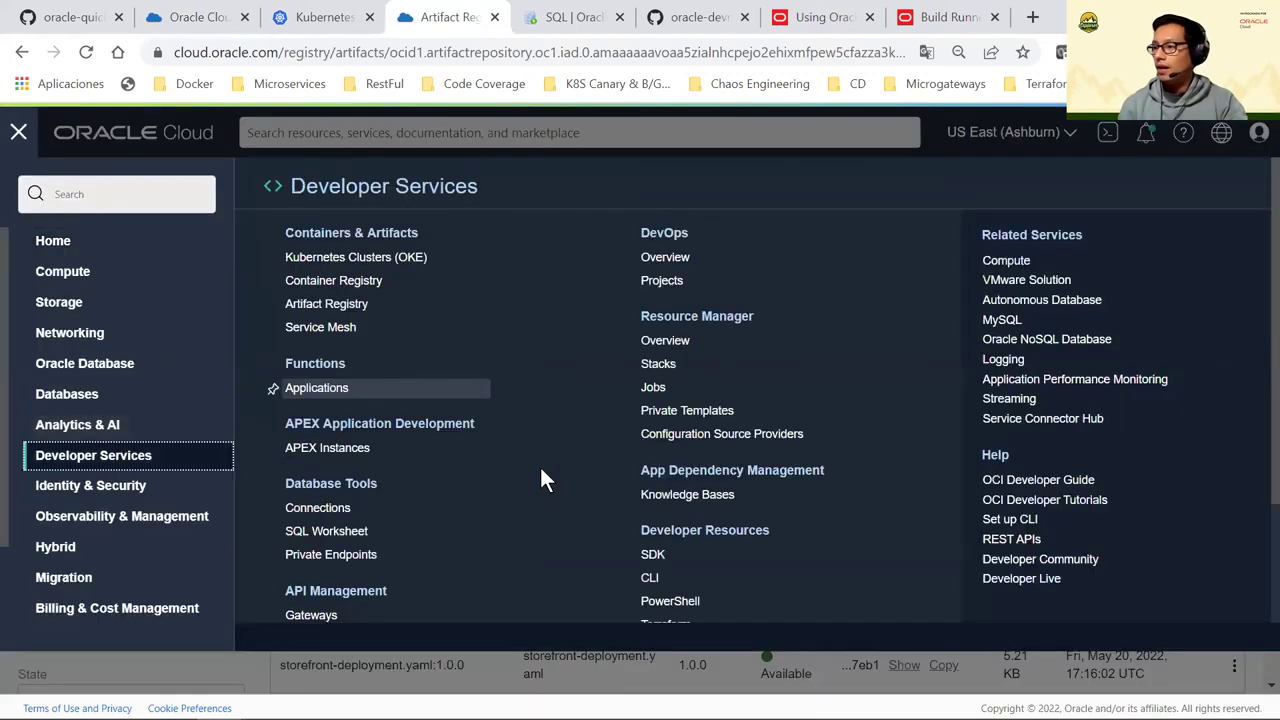
pyautogui.scroll(-3, 499, 465)
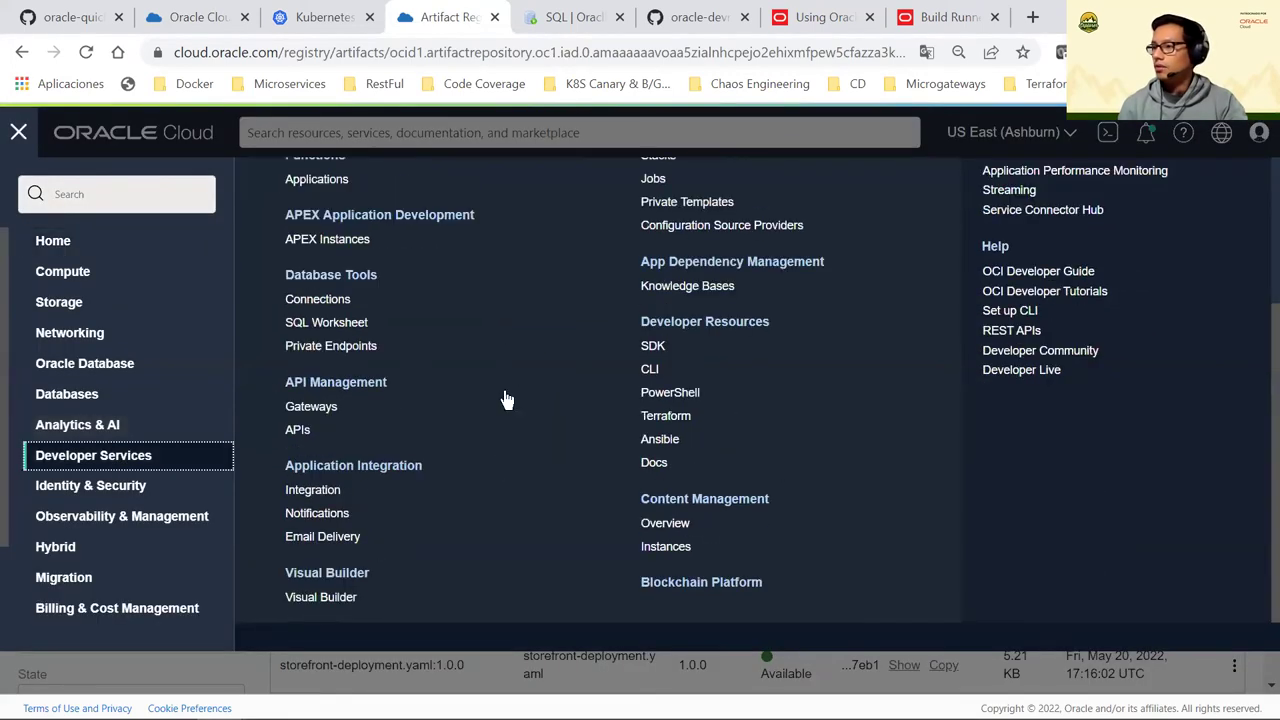
pyautogui.scroll(3, 503, 400)
pyautogui.scroll(1, 690, 360)
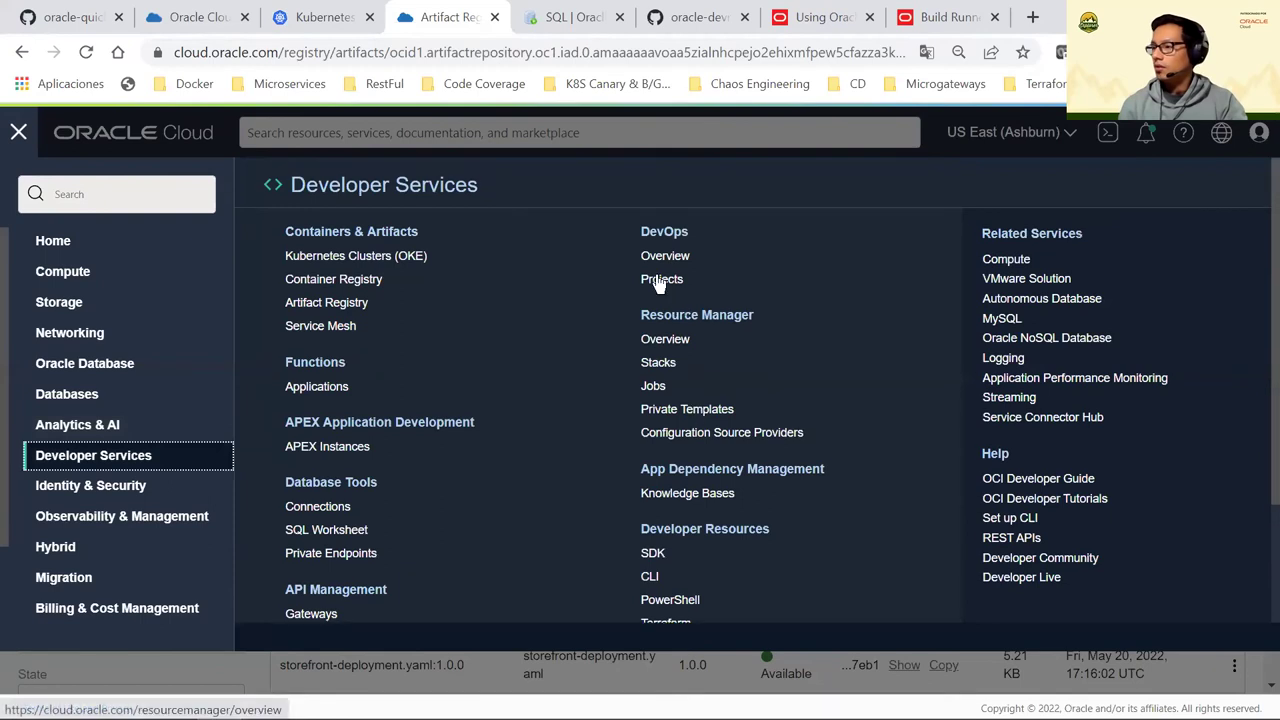
pyautogui.click(662, 281)
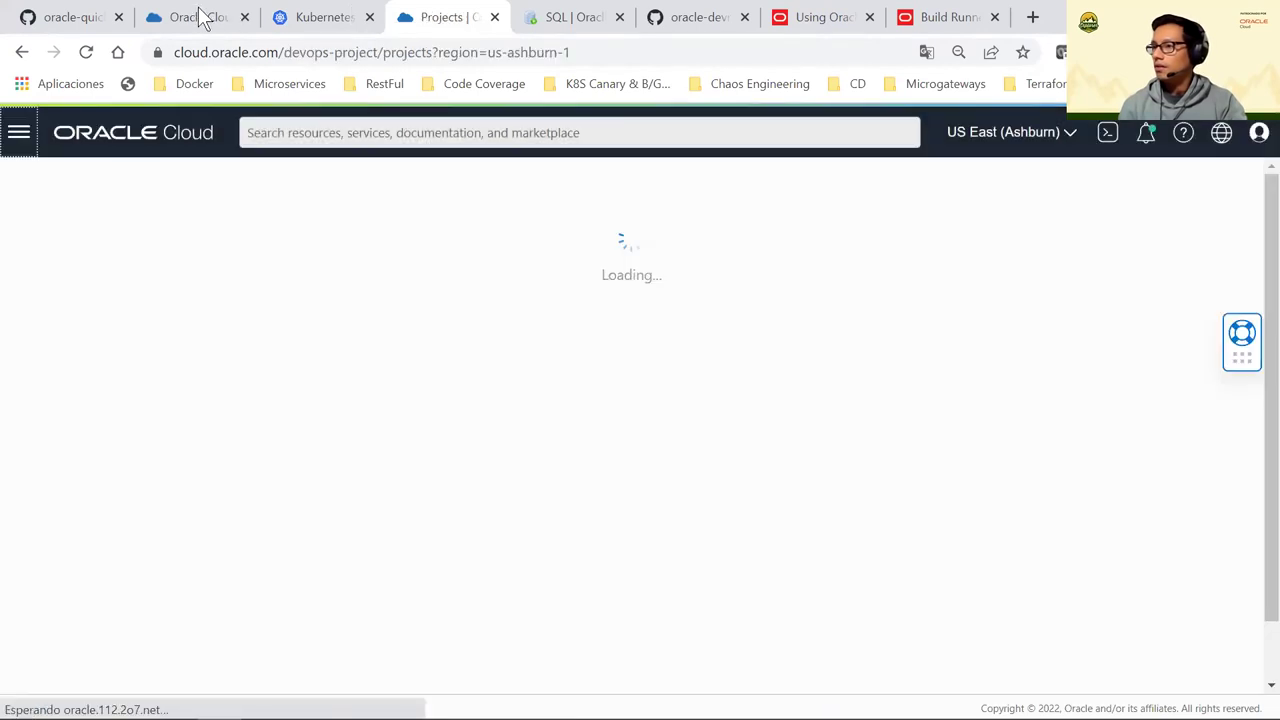
# Revisit the storefront repository's Files and Details, then open the DevOps-PiDay2022 project
pyautogui.click(200, 16)
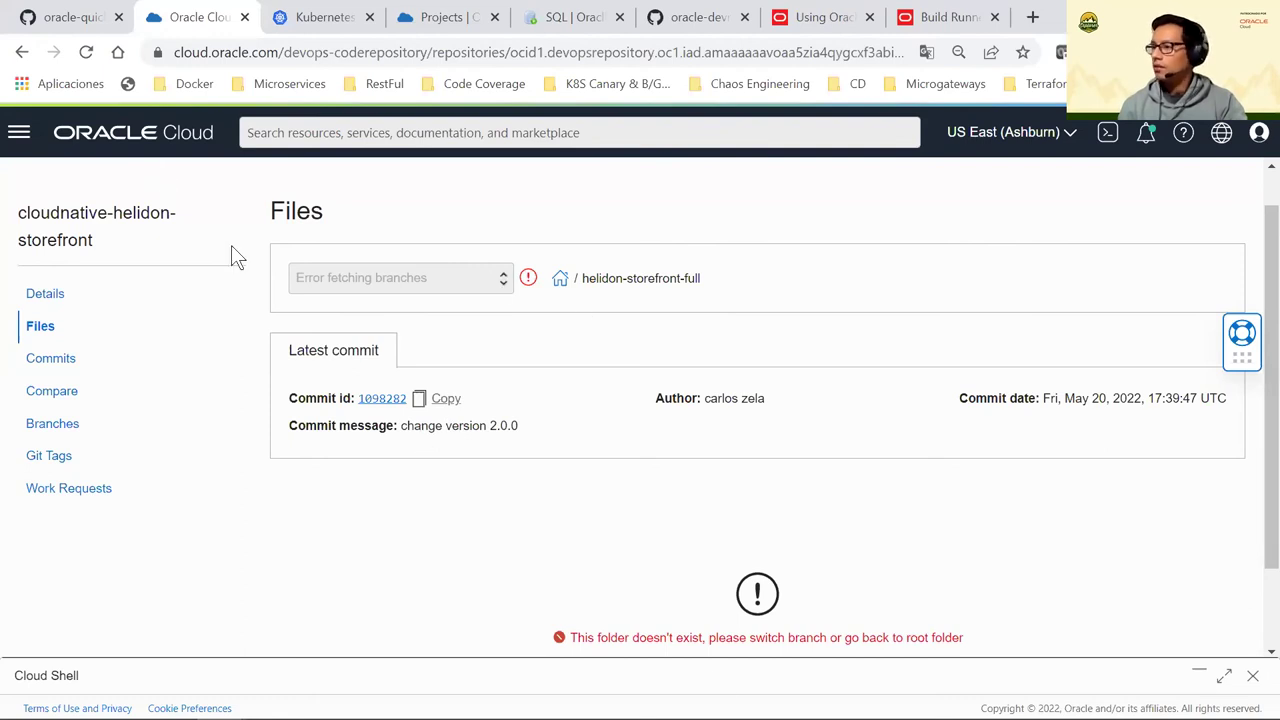
pyautogui.moveTo(689, 638); pyautogui.dragTo(796, 638)
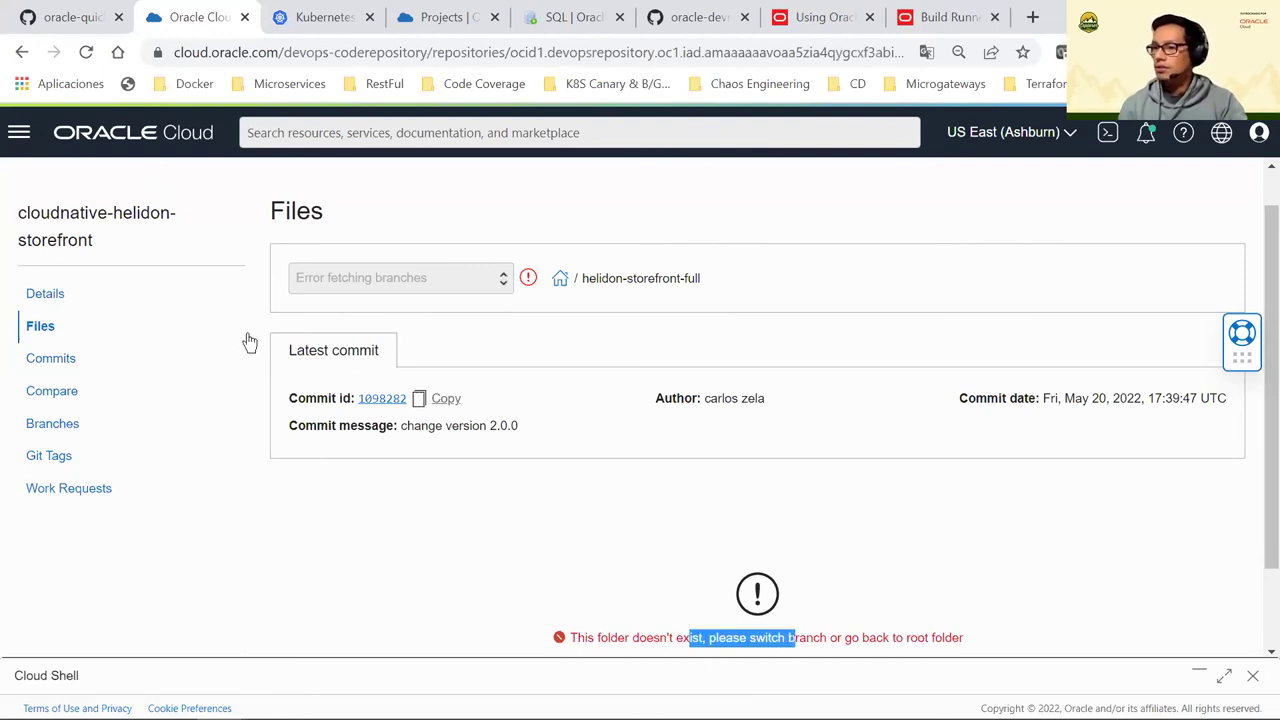
pyautogui.click(38, 333)
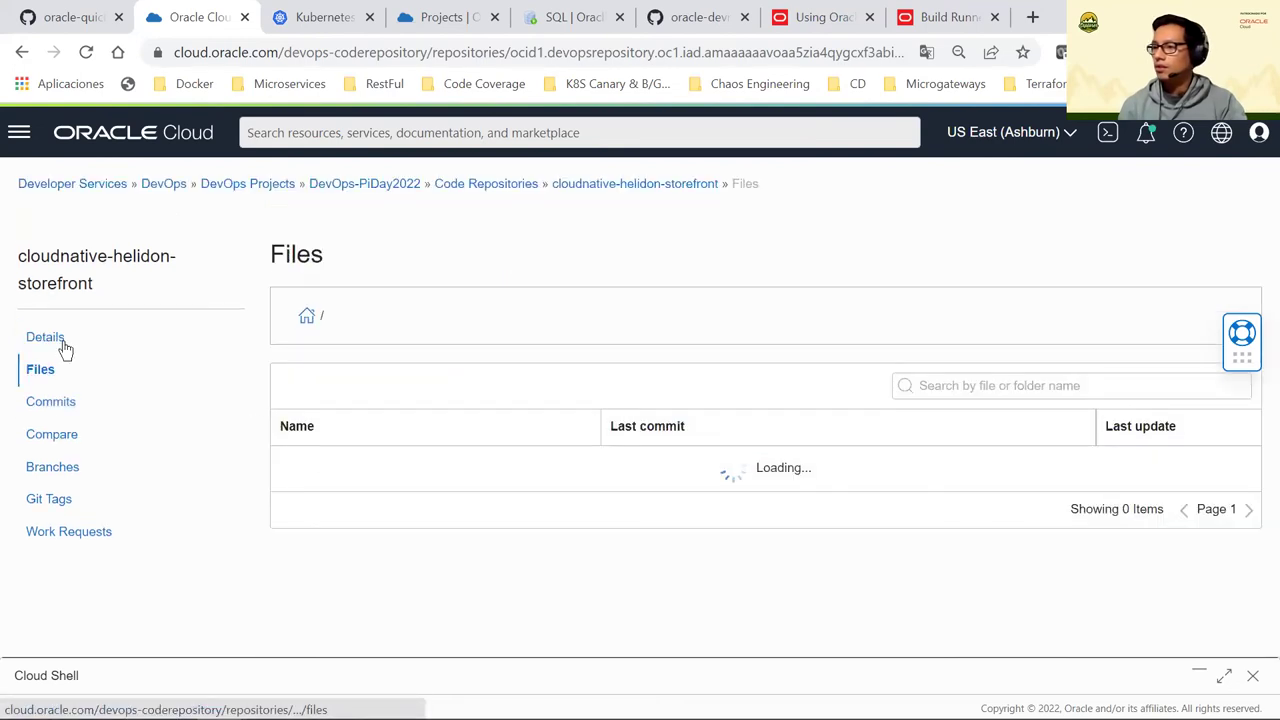
pyautogui.click(60, 343)
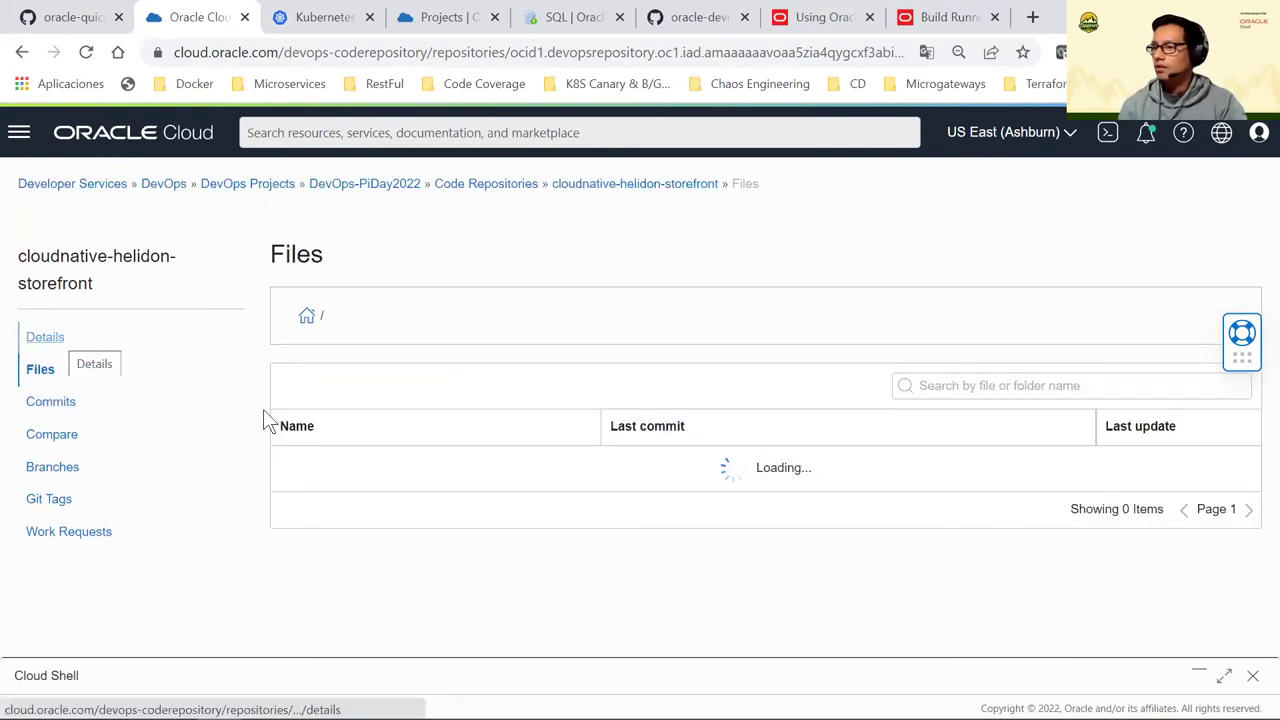
pyautogui.scroll(-1, 385, 533)
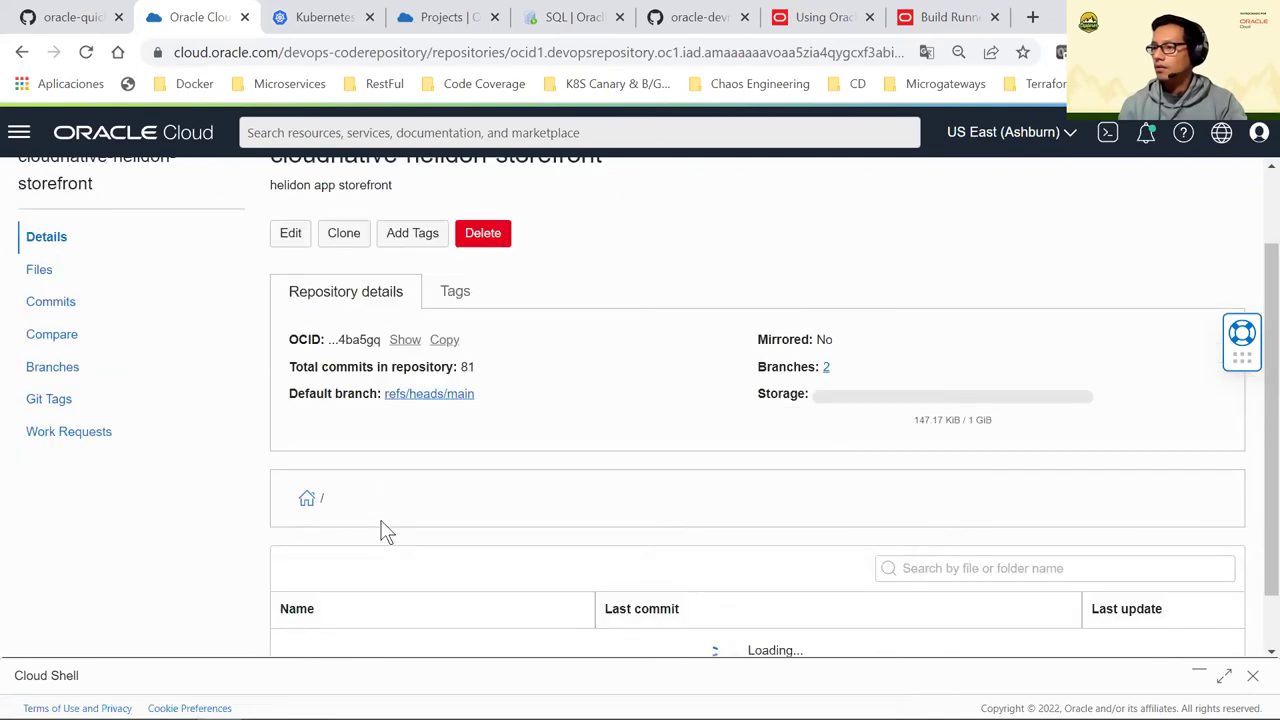
pyautogui.scroll(-1, 388, 528)
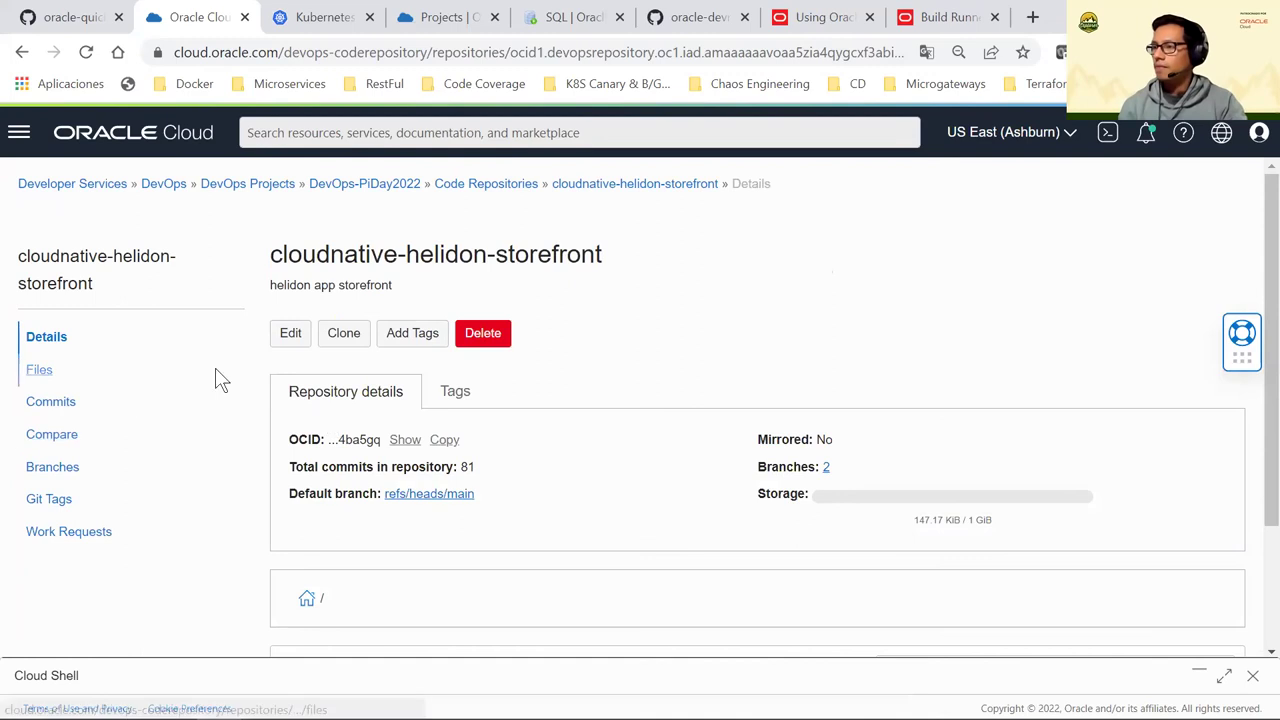
pyautogui.click(40, 369)
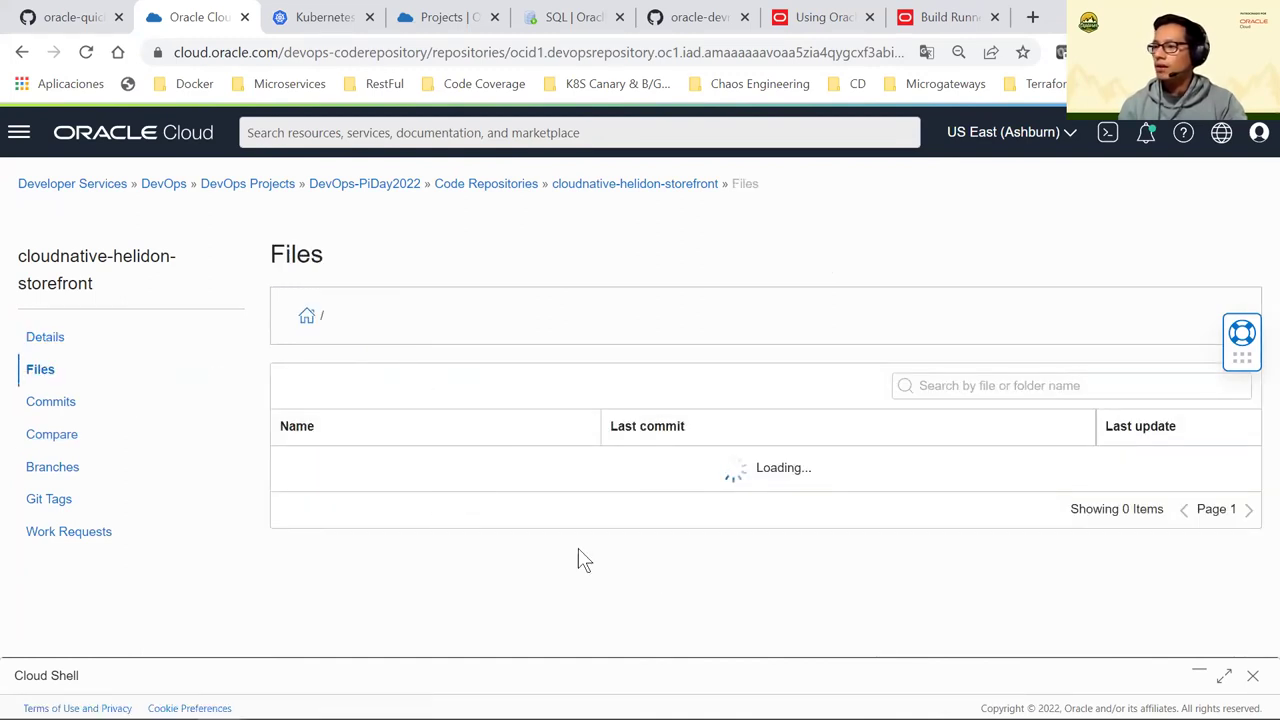
pyautogui.click(434, 17)
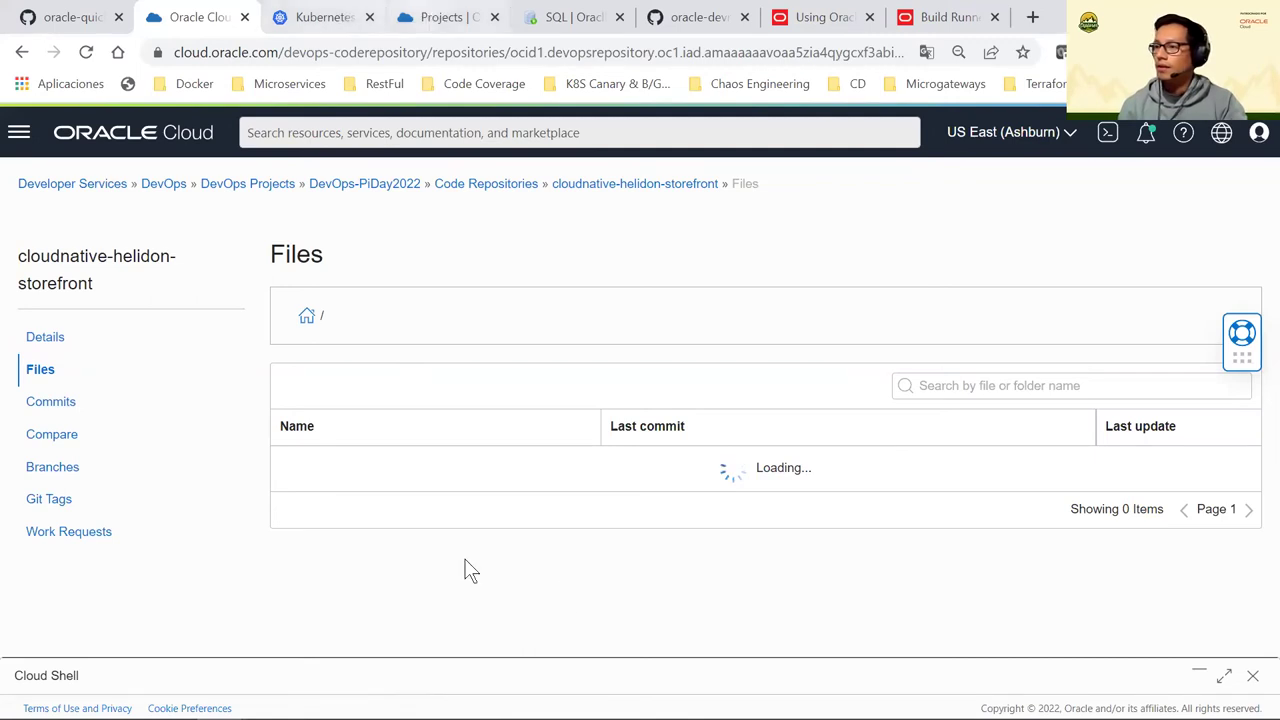
pyautogui.click(343, 473)
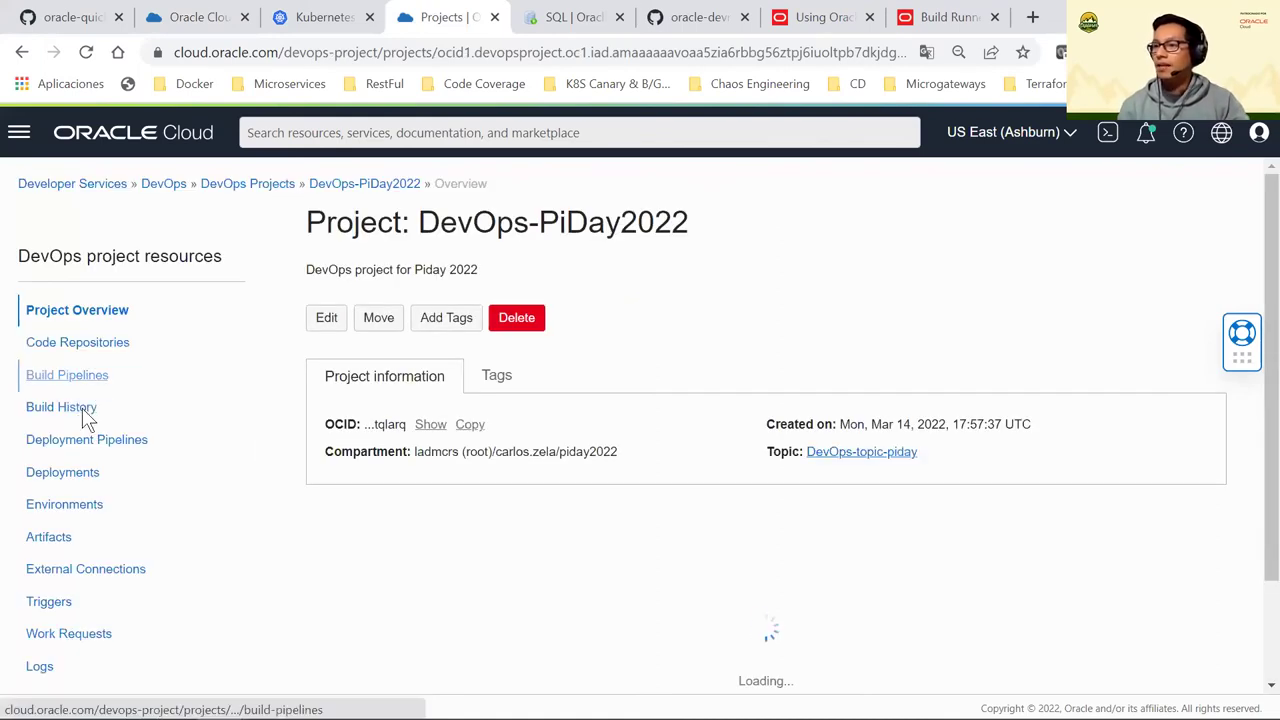
pyautogui.click(84, 414)
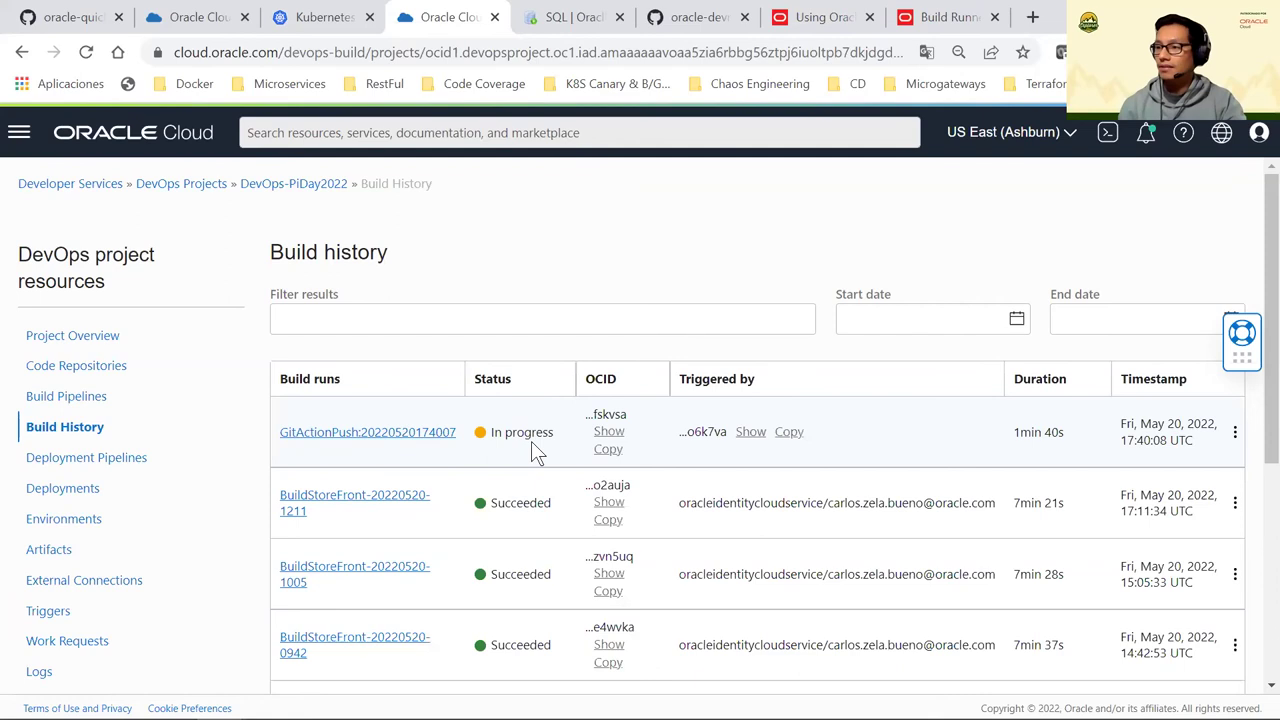
pyautogui.moveTo(581, 423); pyautogui.dragTo(517, 440)
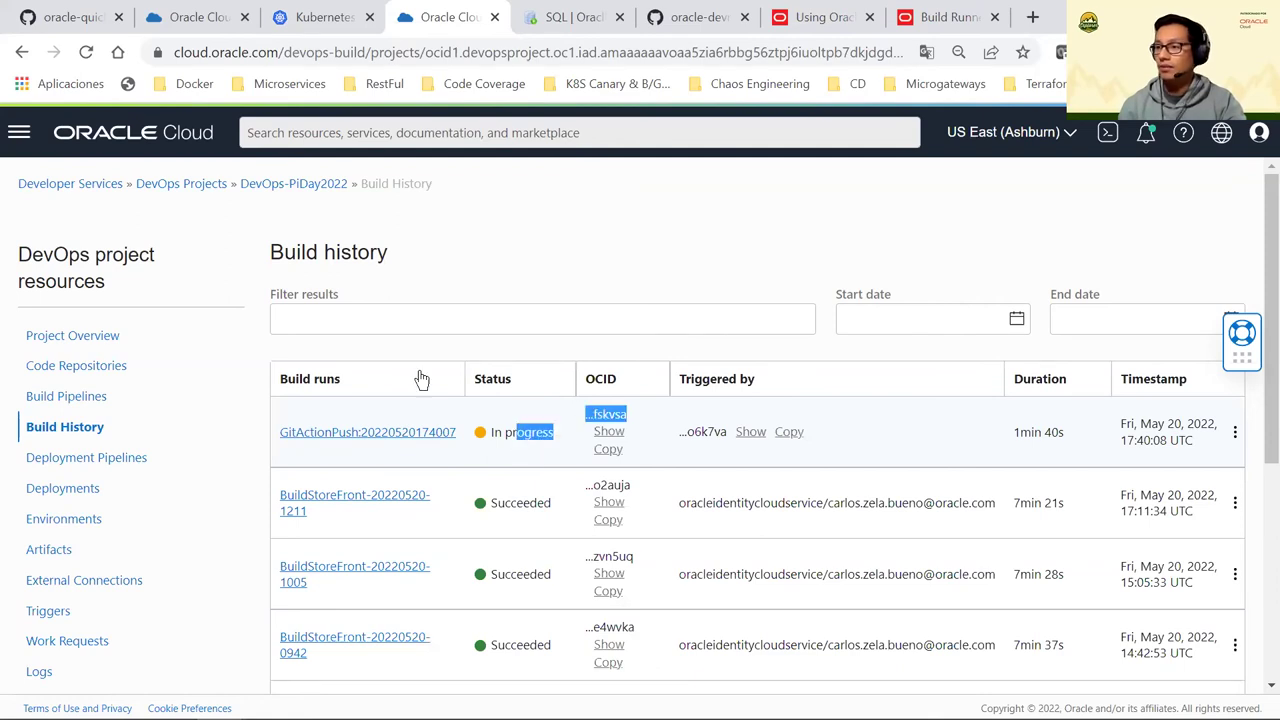
pyautogui.scroll(-1, 375, 341)
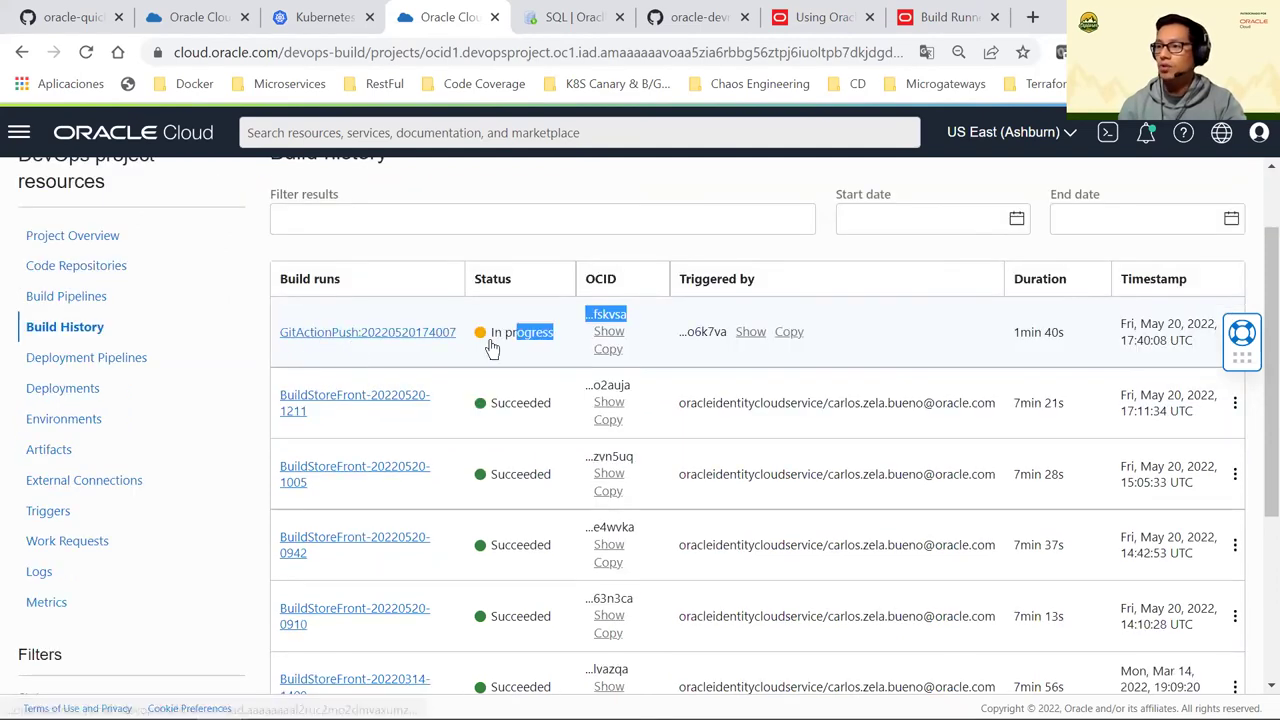
pyautogui.click(491, 346)
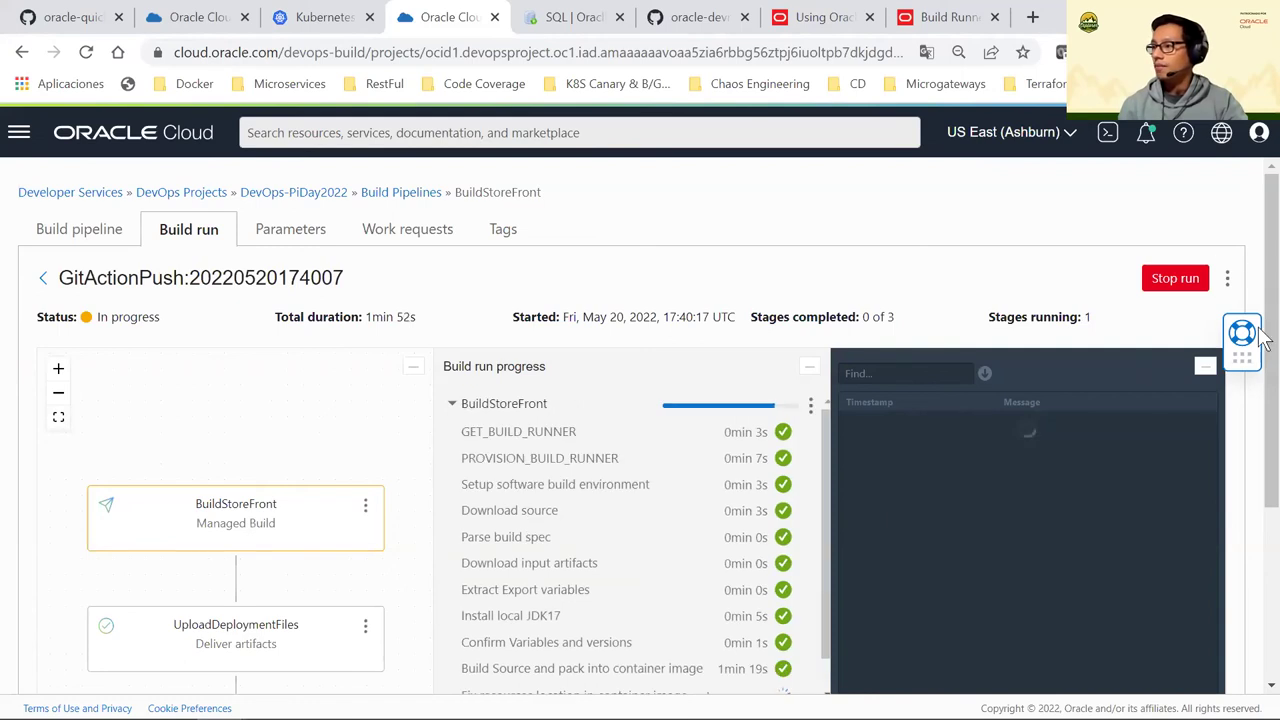
# Expand the BuildStoreFront stage's build logs, check the code repositories list, and return
pyautogui.scroll(-2, 775, 295)
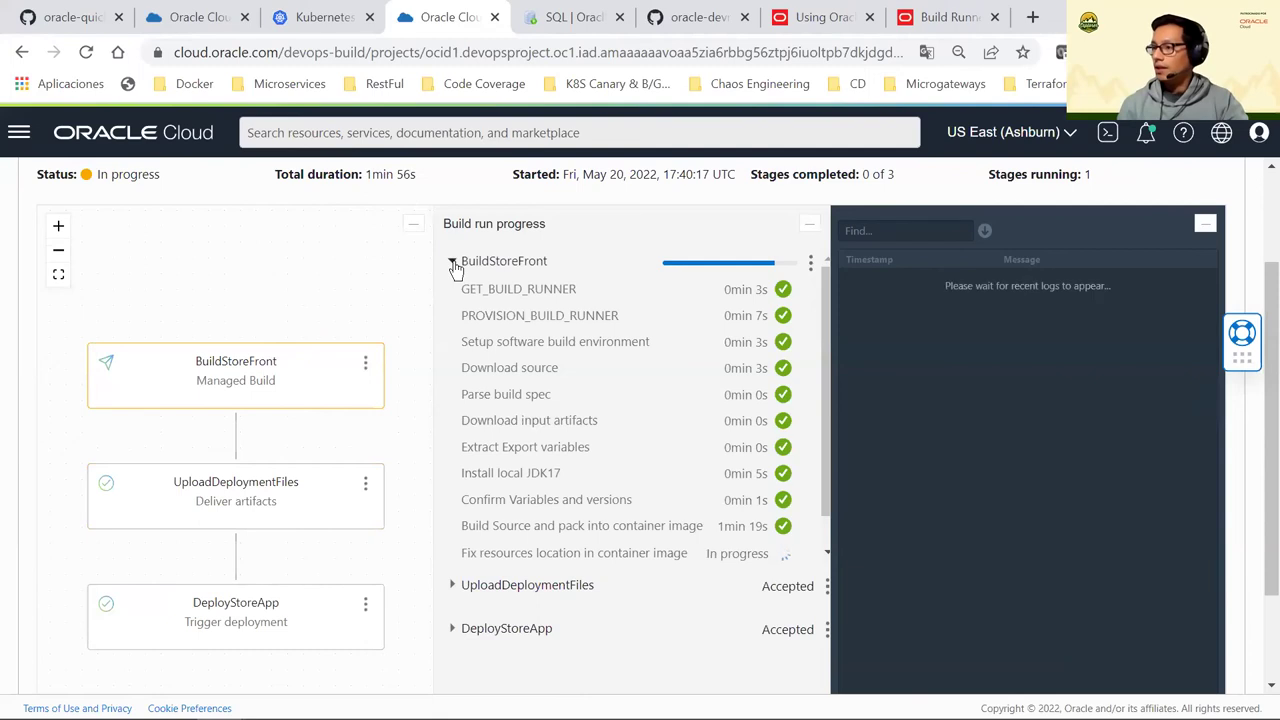
pyautogui.click(453, 263)
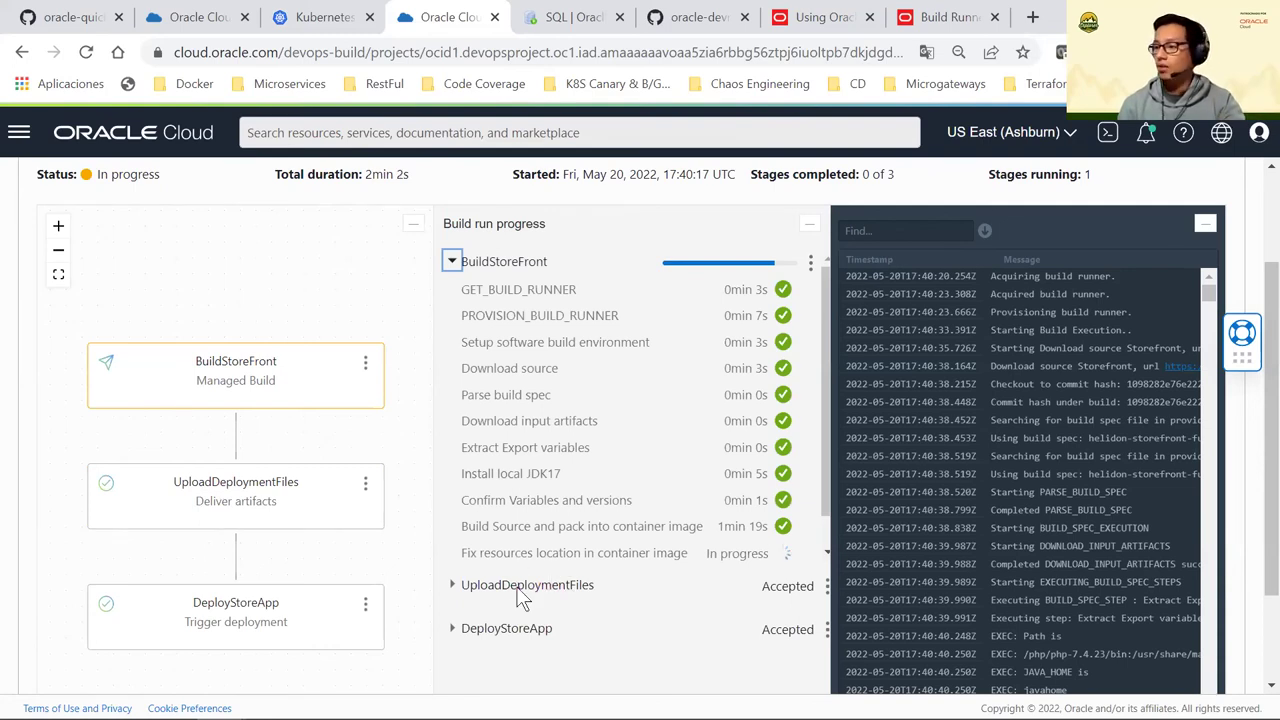
pyautogui.scroll(-1, 519, 589)
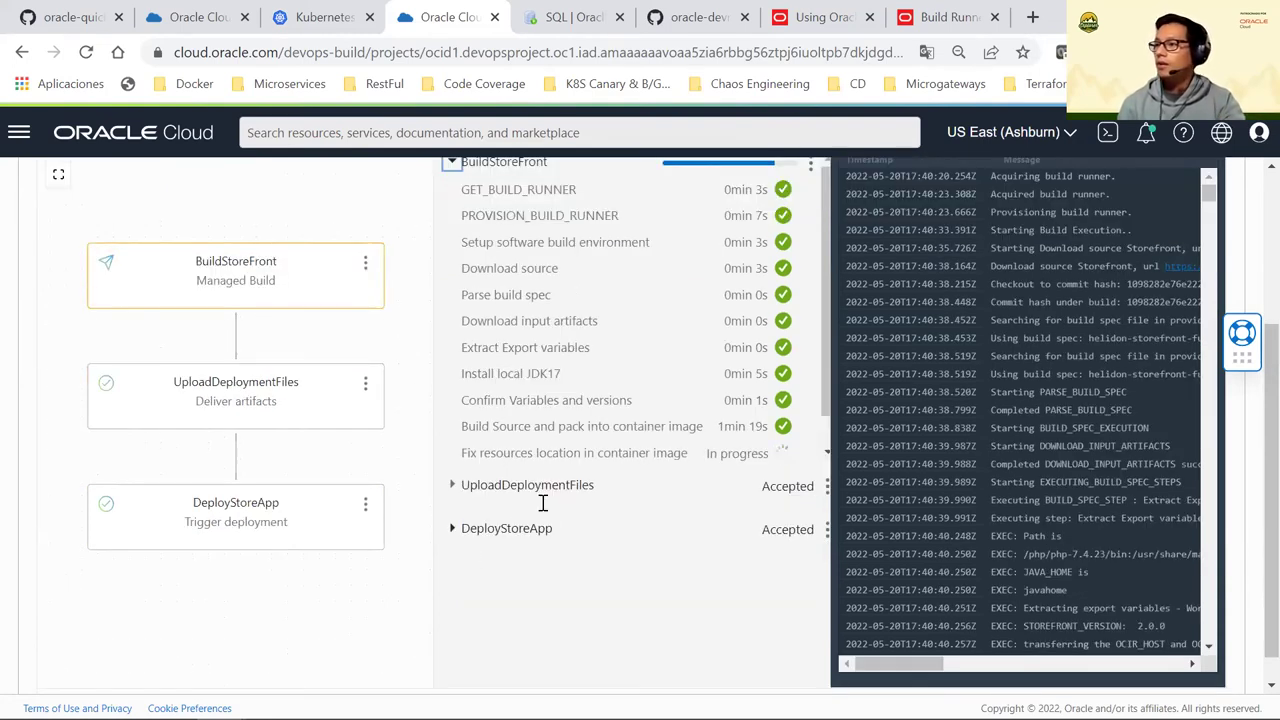
pyautogui.scroll(2, 542, 505)
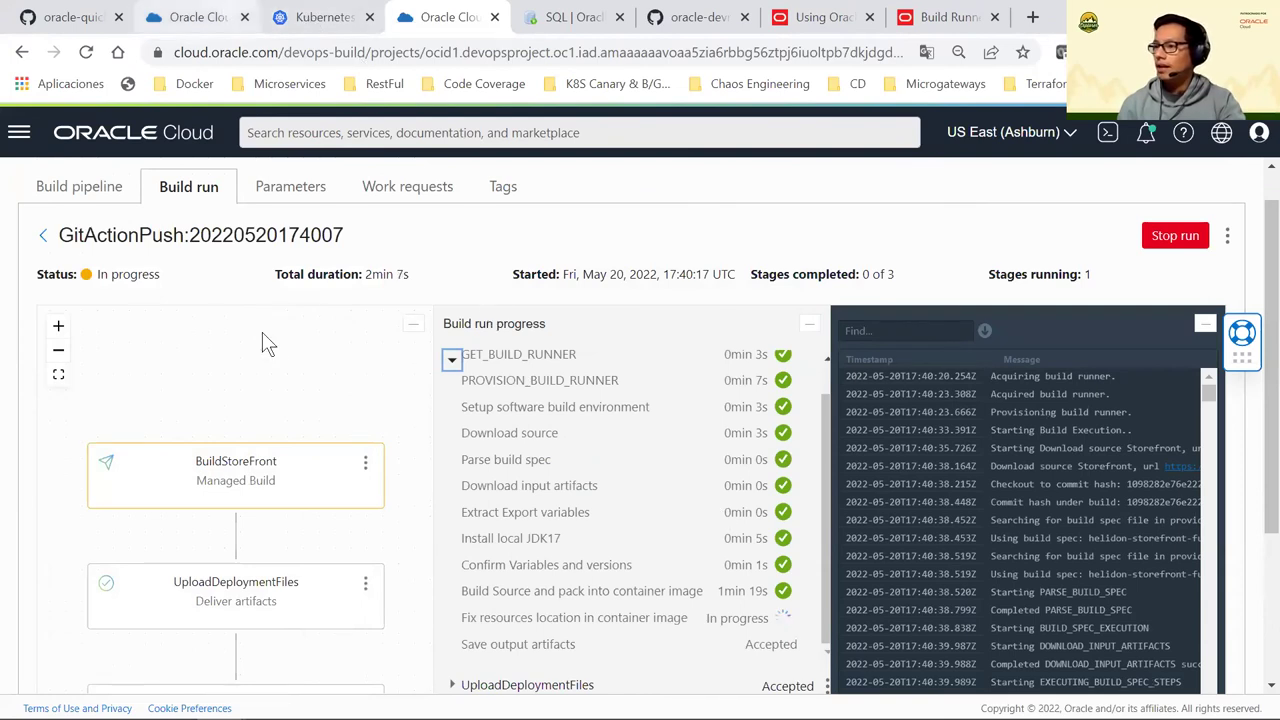
pyautogui.hotkey('ctrl', '2')
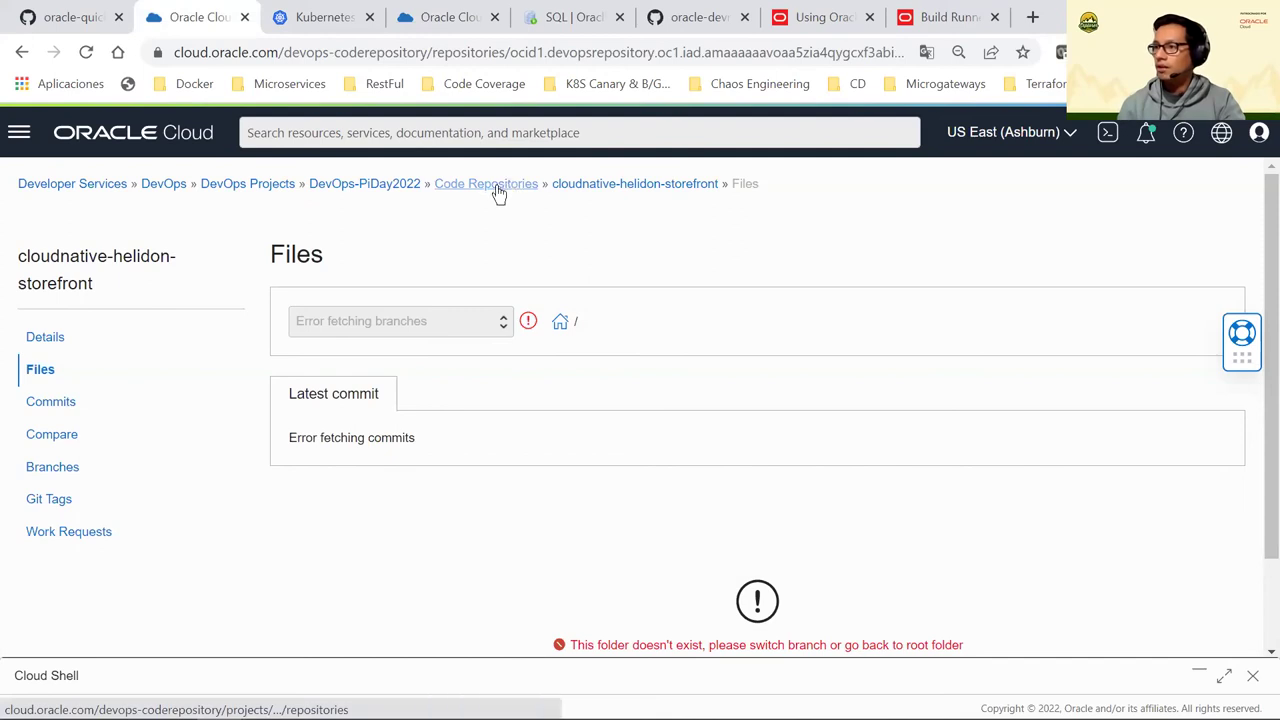
pyautogui.click(497, 190)
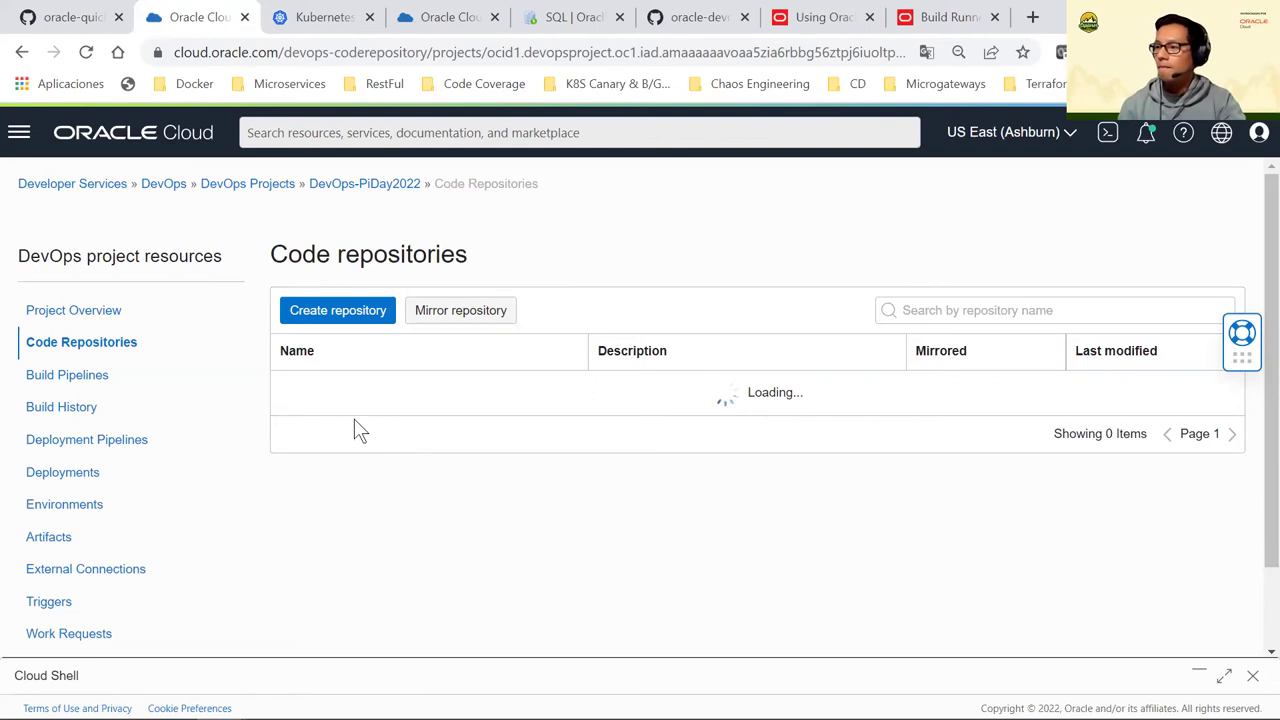
pyautogui.hotkey('ctrl', '4')
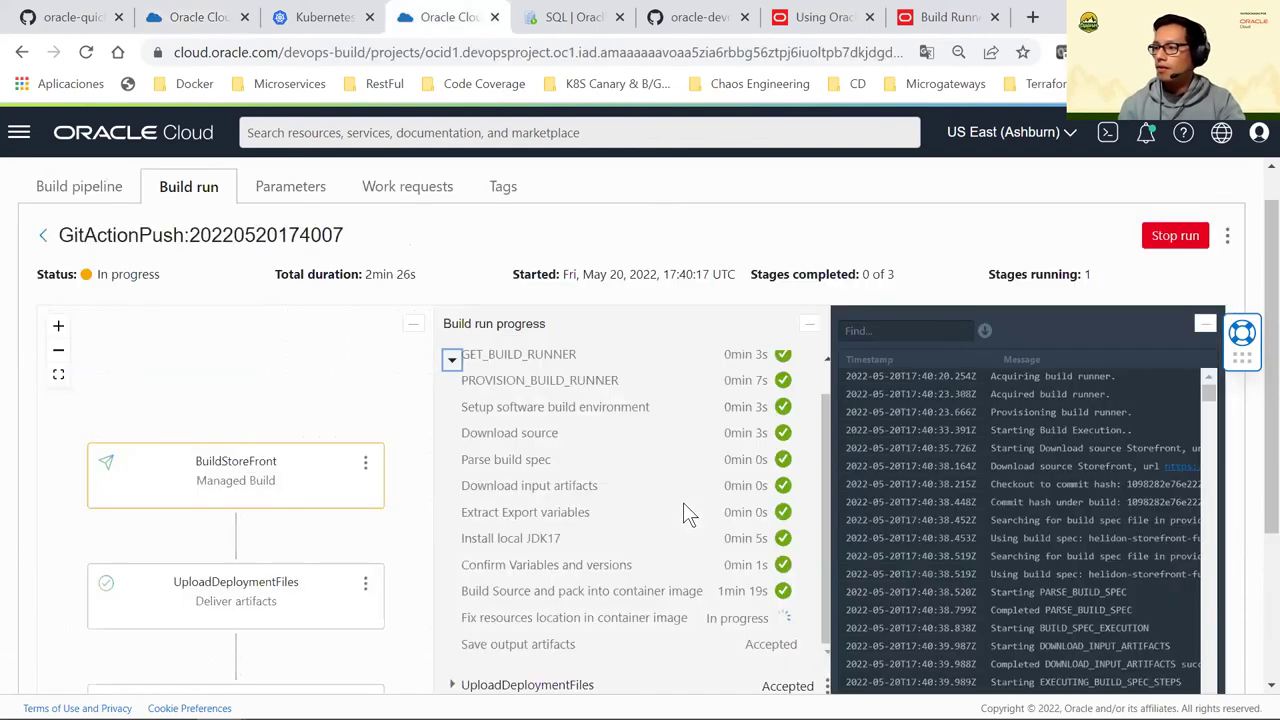
# Collapse the finished BuildStoreFront stage and expand UploadDeploymentFiles to see it Pending
pyautogui.scroll(-3, 686, 450)
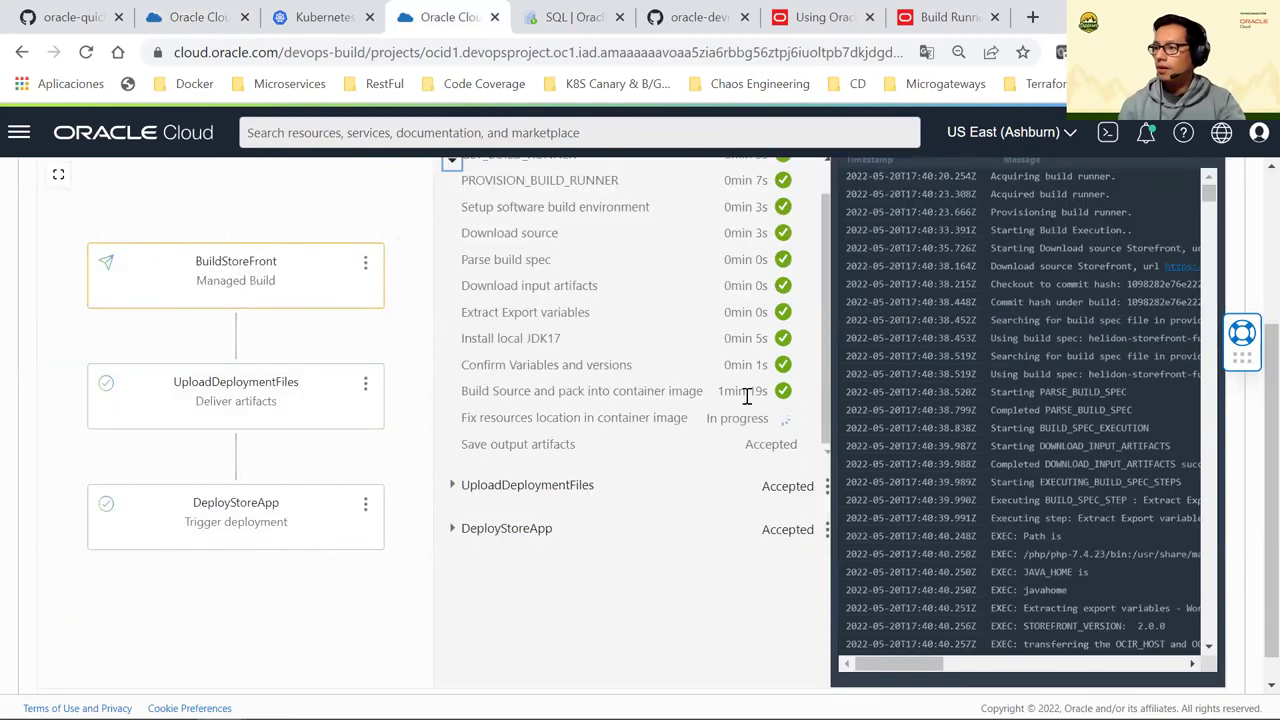
pyautogui.scroll(1, 697, 420)
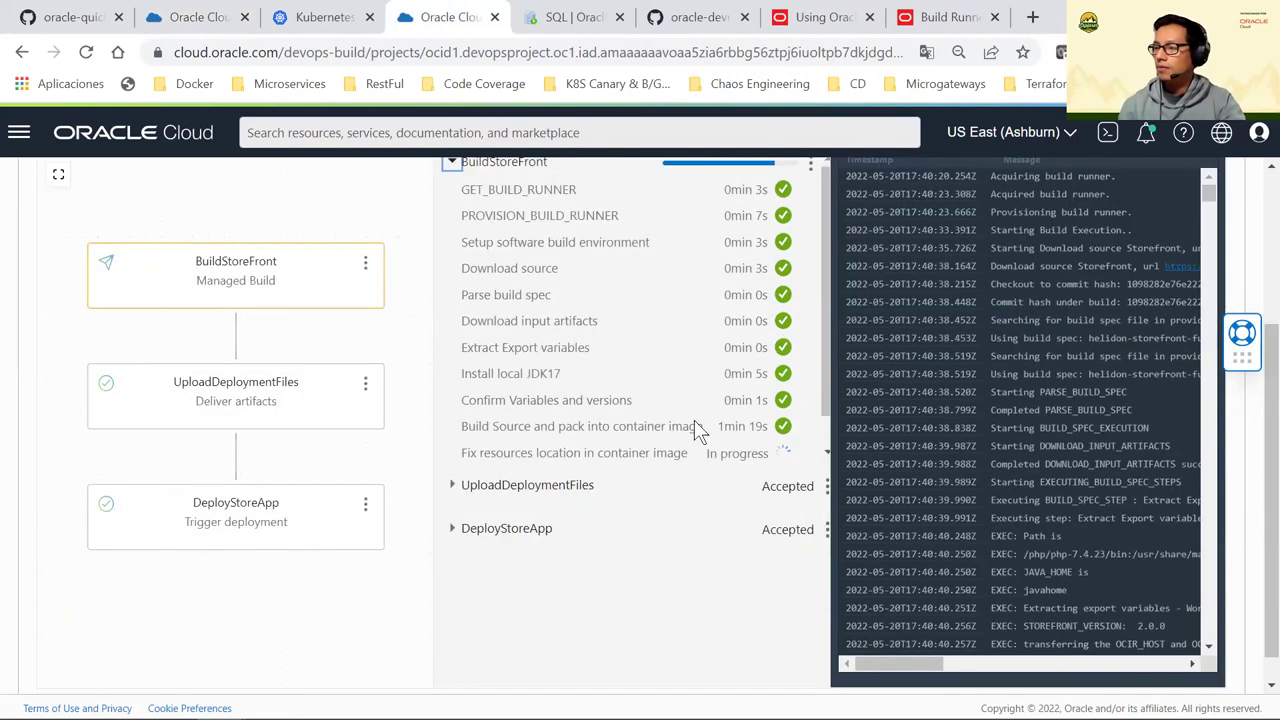
pyautogui.scroll(1, 697, 428)
pyautogui.scroll(-1, 697, 428)
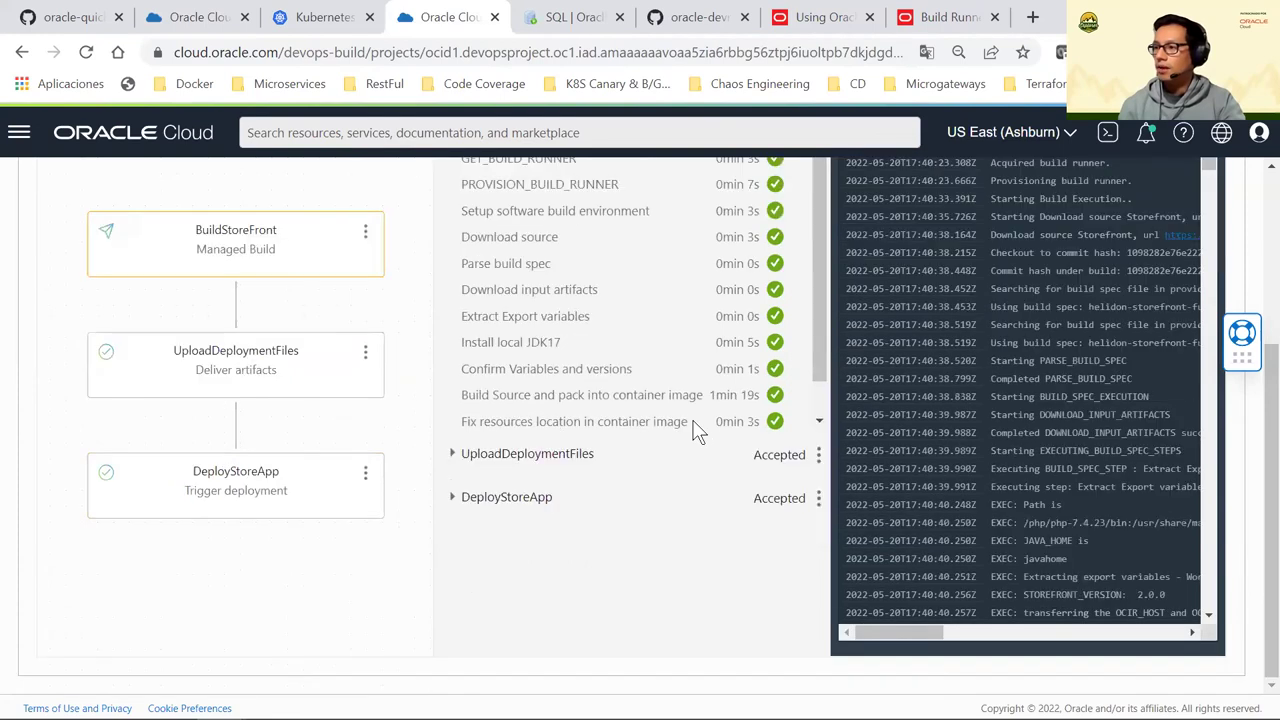
pyautogui.scroll(1, 640, 410)
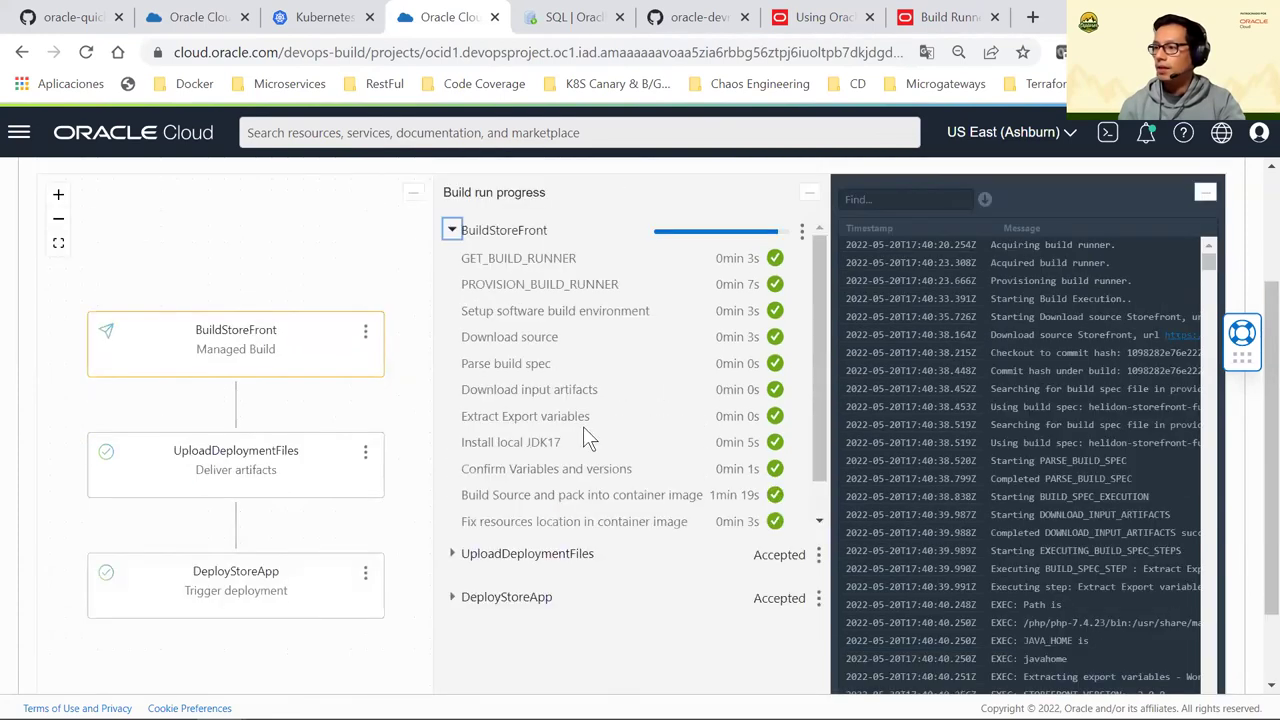
pyautogui.click(453, 230)
pyautogui.click(452, 274)
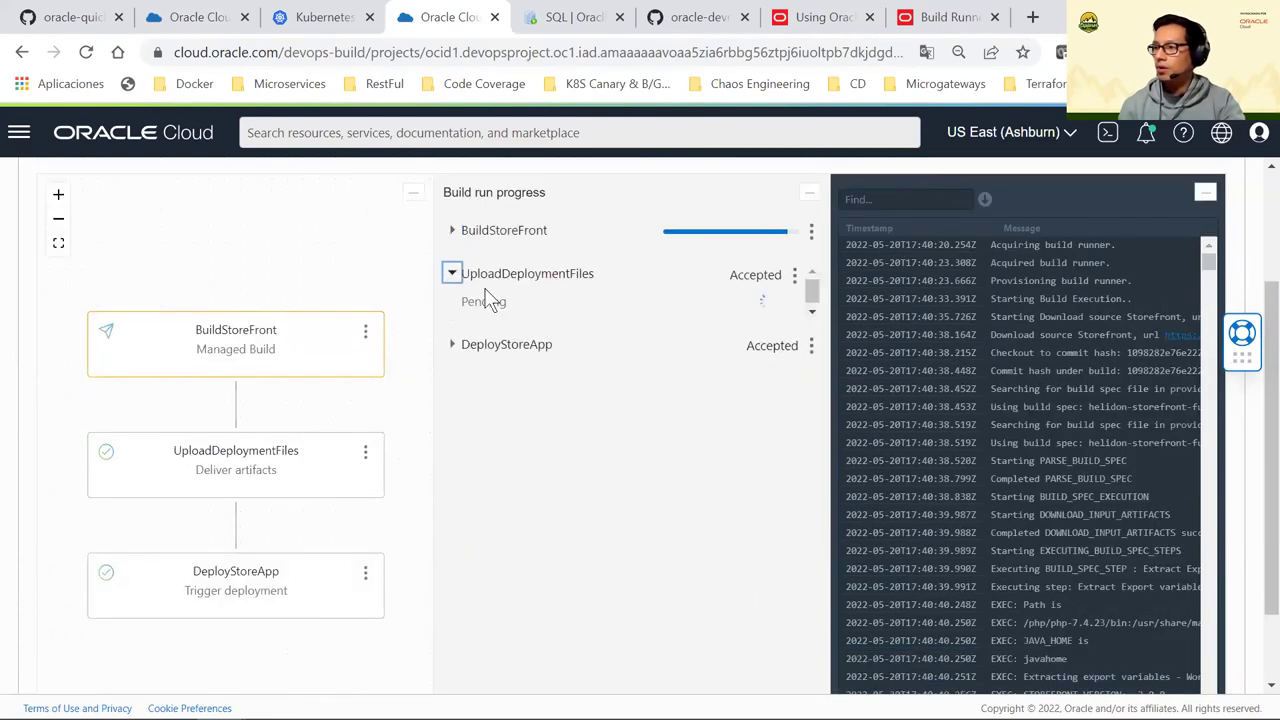
pyautogui.moveTo(577, 314); pyautogui.dragTo(474, 300)
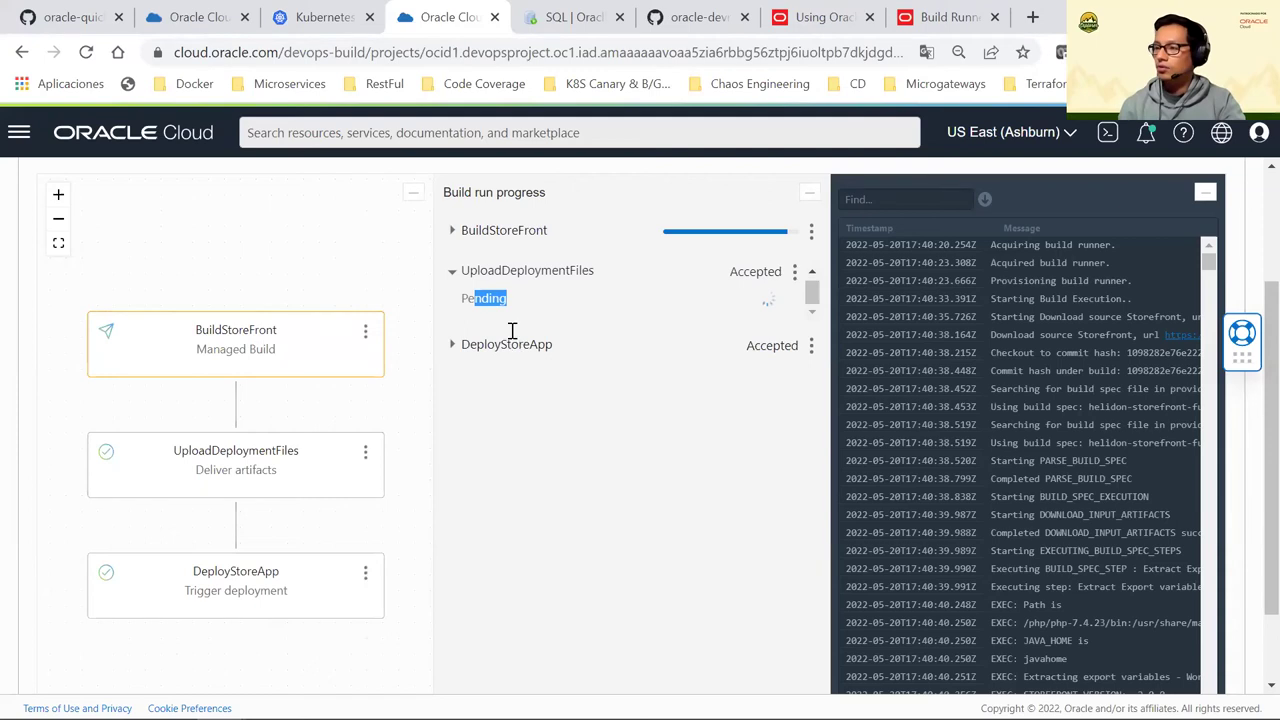
pyautogui.scroll(2, 347, 400)
pyautogui.scroll(-2, 347, 400)
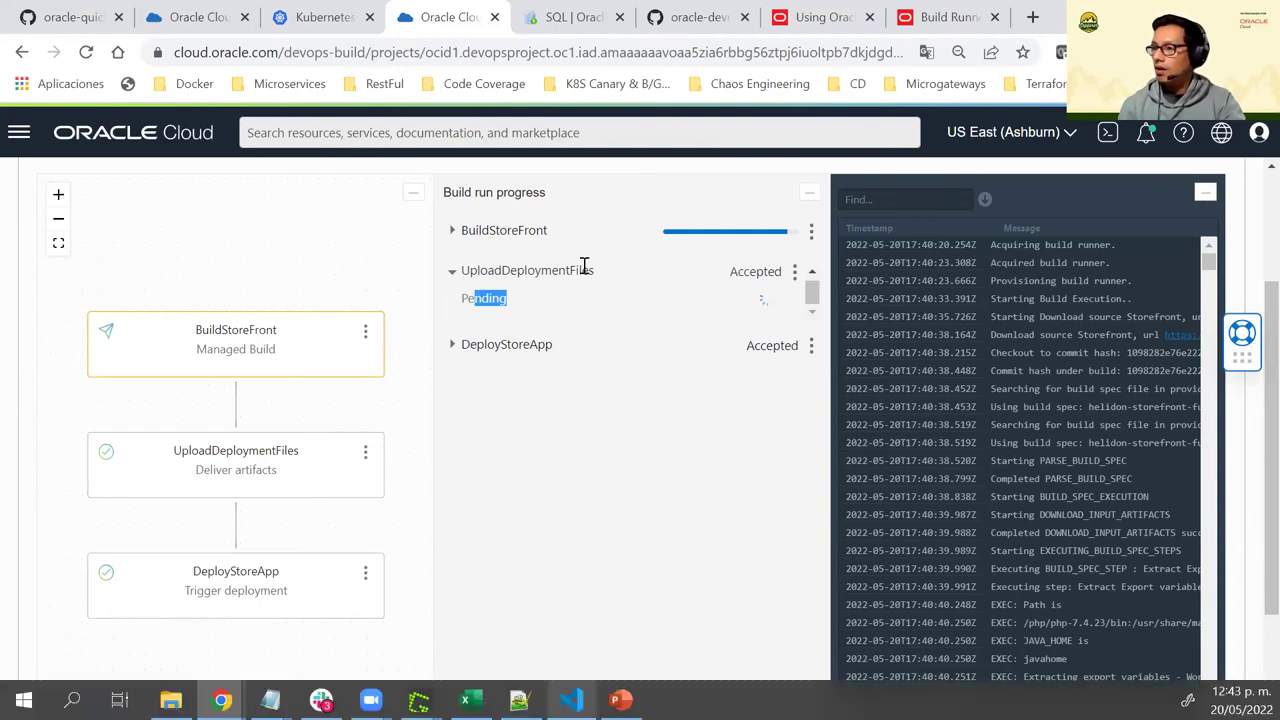
pyautogui.hotkey('alt', 'Tab')
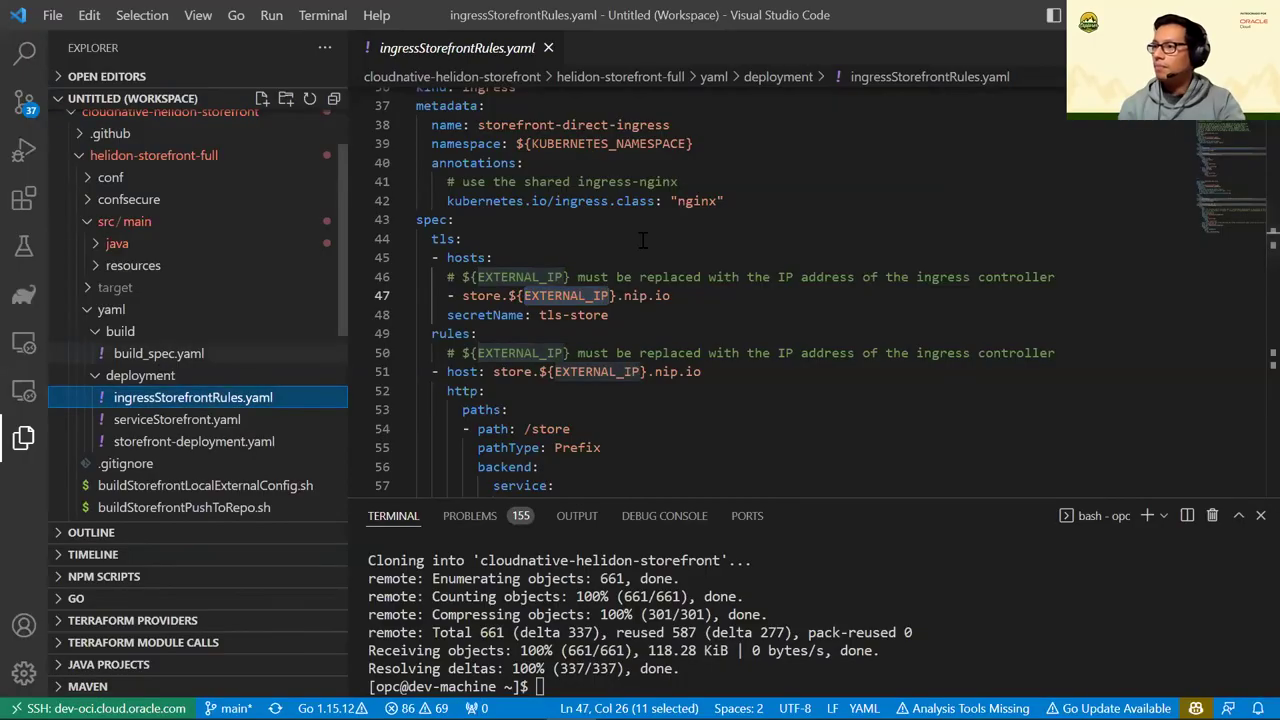
# Bring up build_spec.yaml and scroll to its Extract Export variables step
pyautogui.hotkey('alt', 'Left')
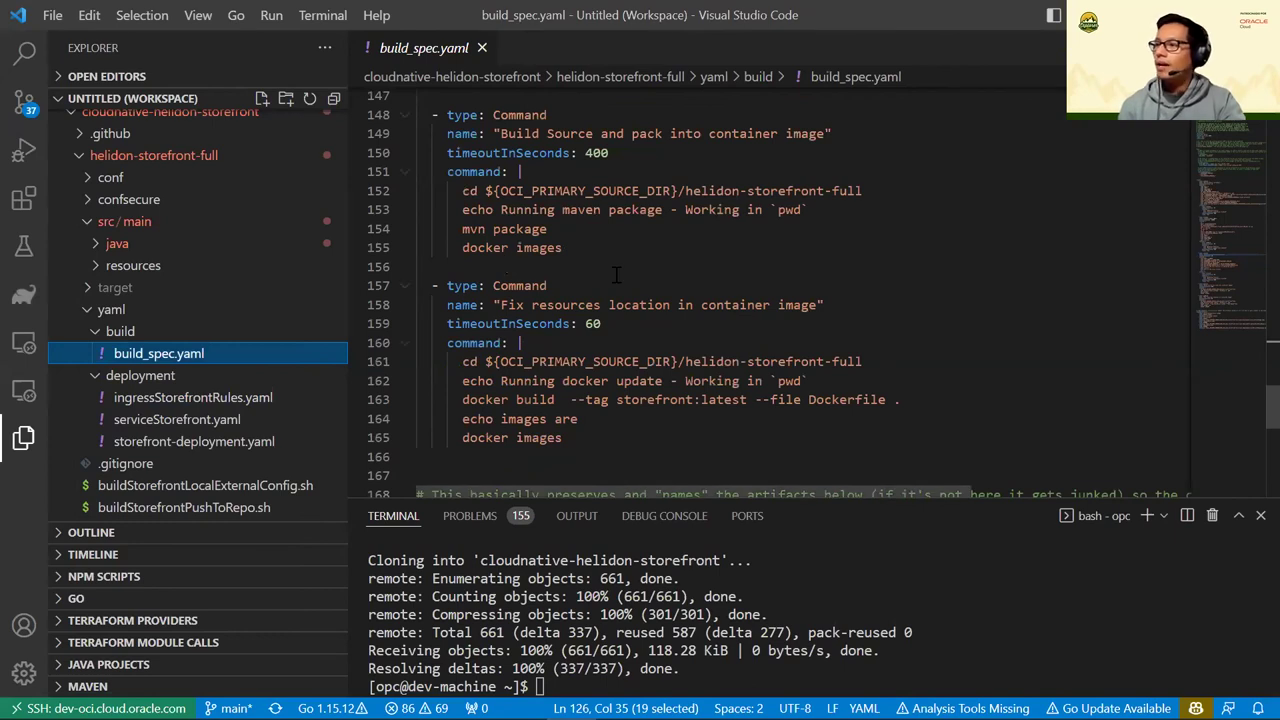
pyautogui.scroll(-1, 617, 275)
pyautogui.scroll(-2, 617, 275)
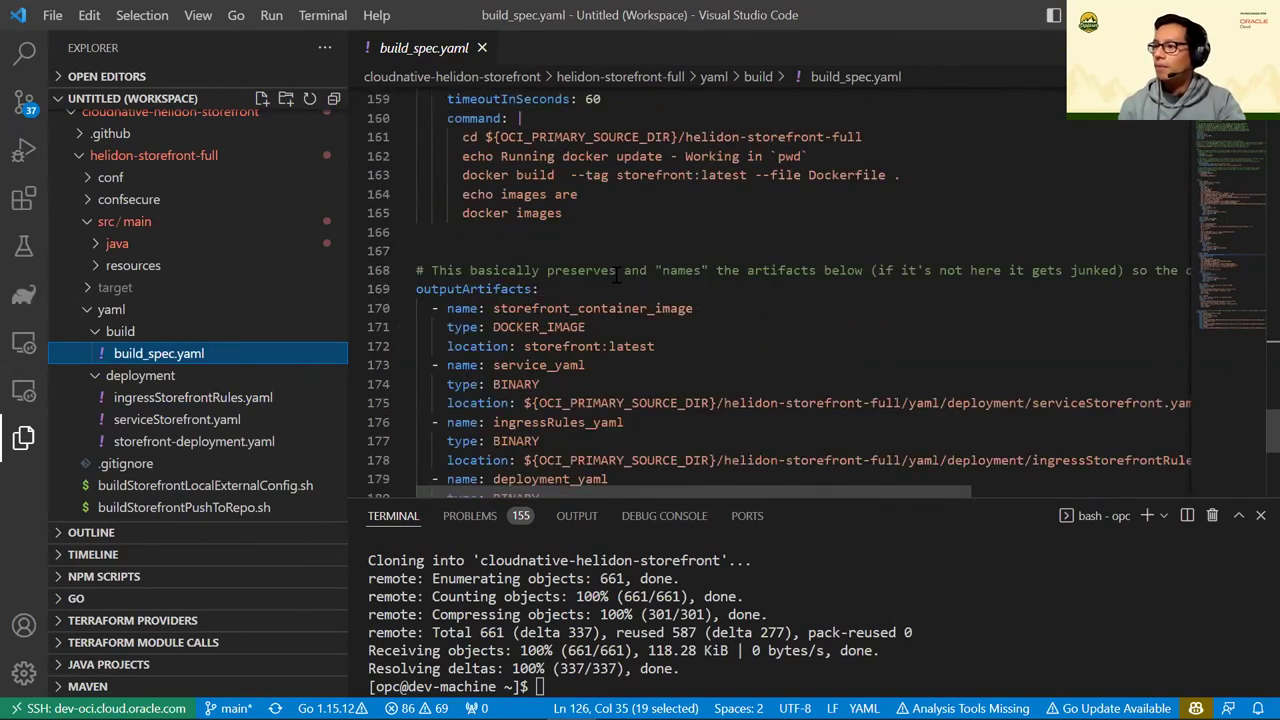
pyautogui.scroll(-1, 617, 275)
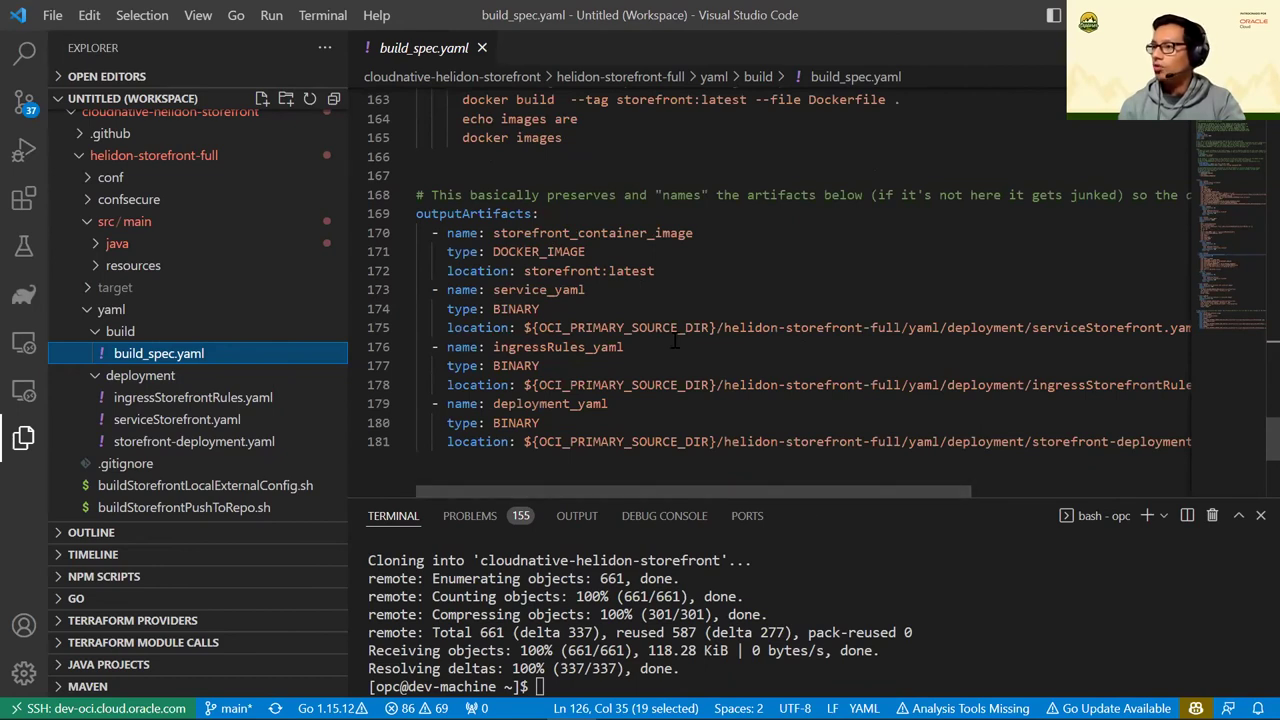
pyautogui.scroll(2, 676, 340)
pyautogui.scroll(2, 700, 315)
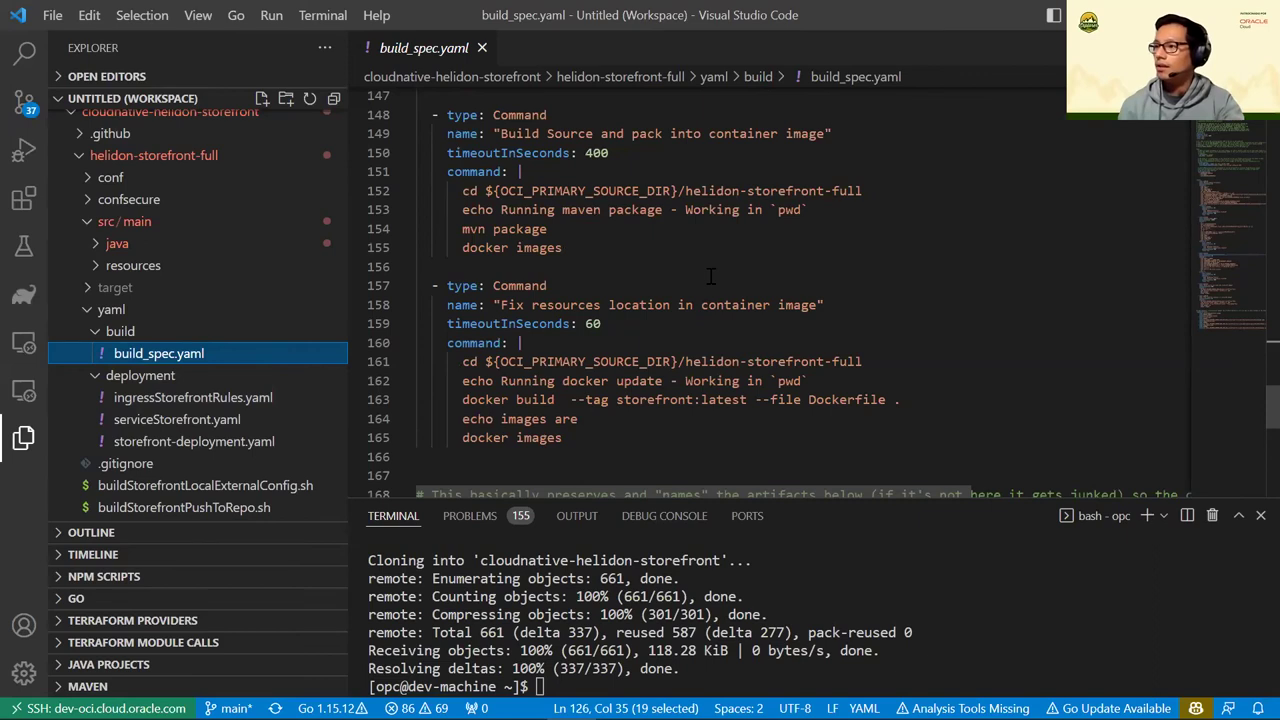
pyautogui.scroll(15, 710, 276)
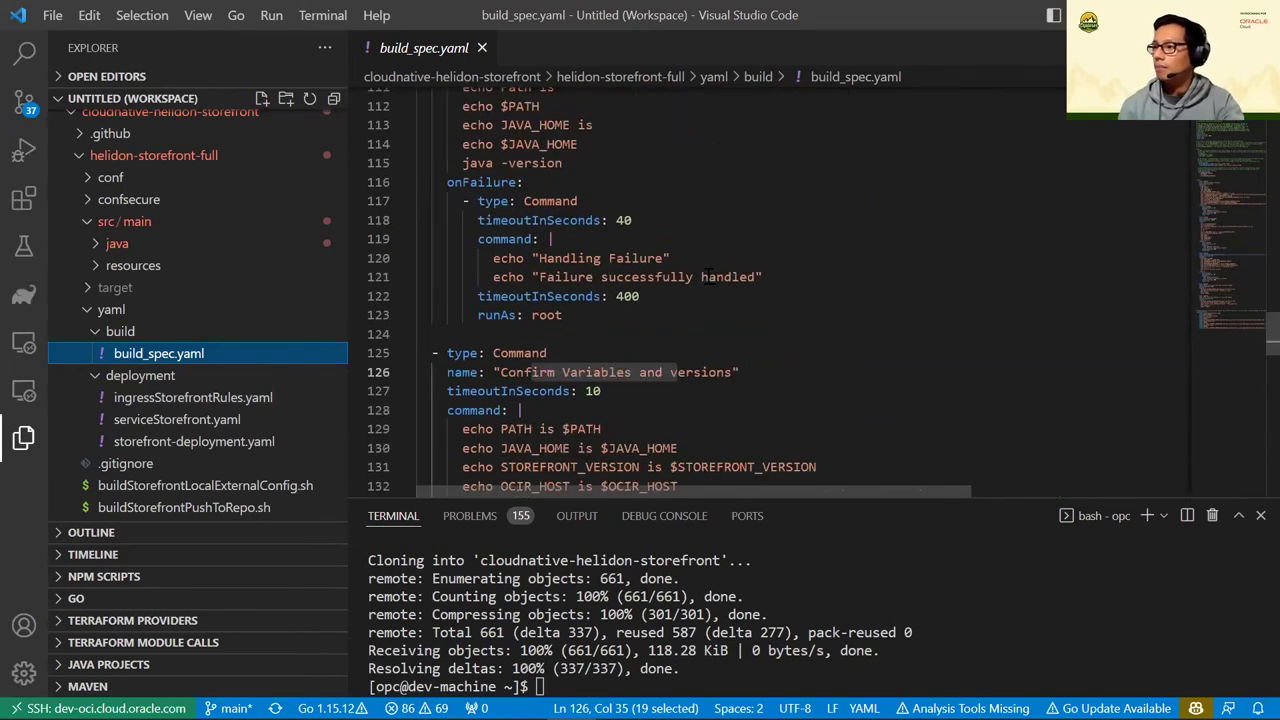
pyautogui.scroll(5, 686, 292)
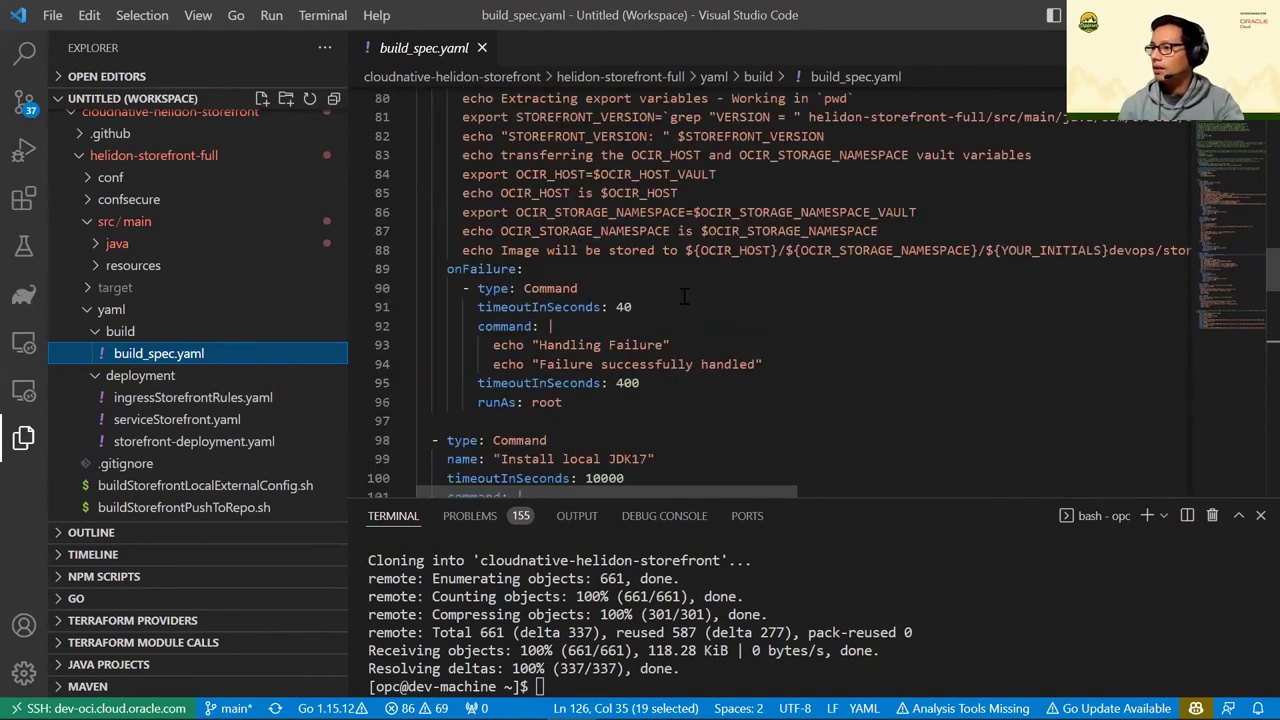
pyautogui.scroll(3, 685, 296)
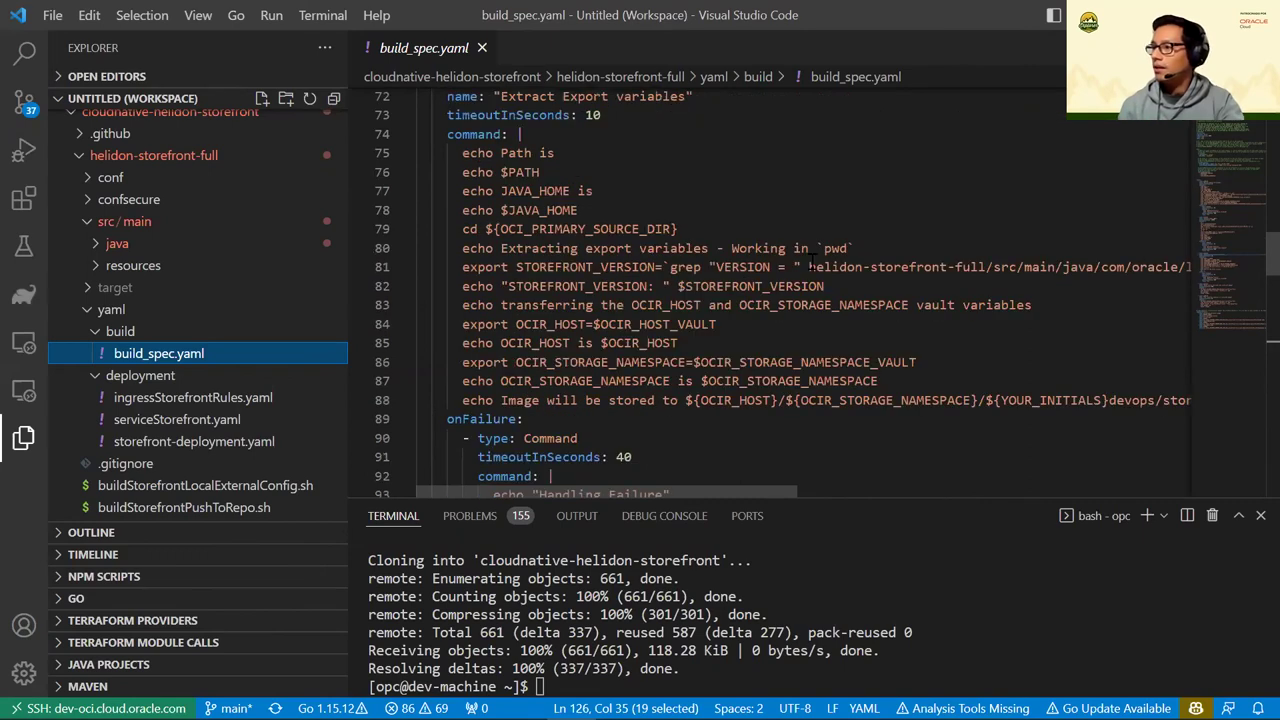
# Examine how STOREFRONT_VERSION is set on line 81, highlighting its uses and source path
pyautogui.moveTo(809, 266); pyautogui.dragTo(849, 266)
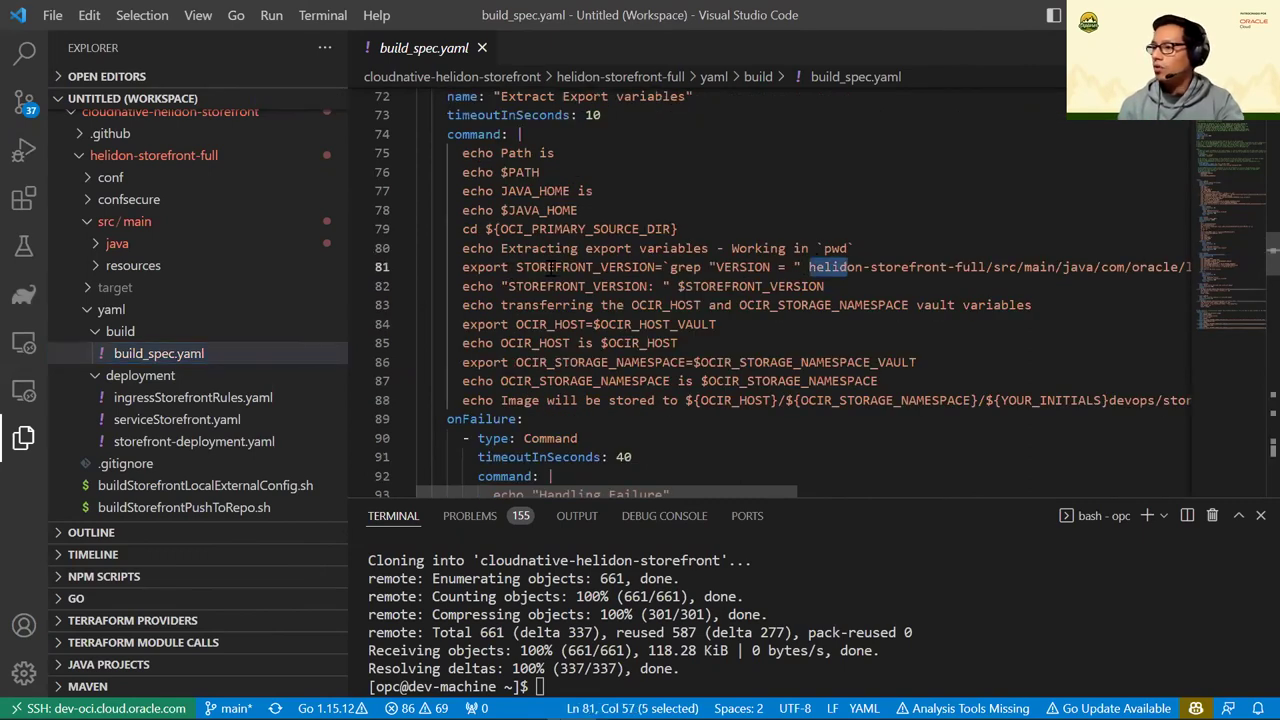
pyautogui.click(625, 267)
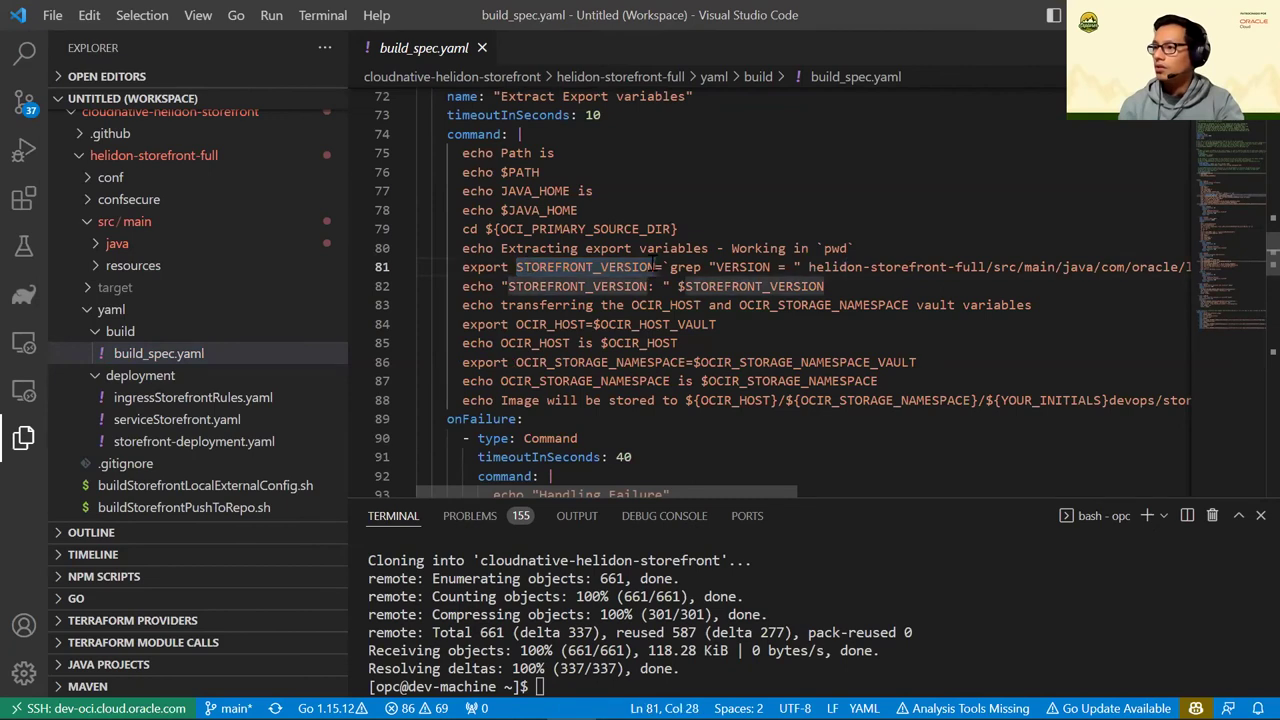
pyautogui.moveTo(531, 267); pyautogui.dragTo(655, 267)
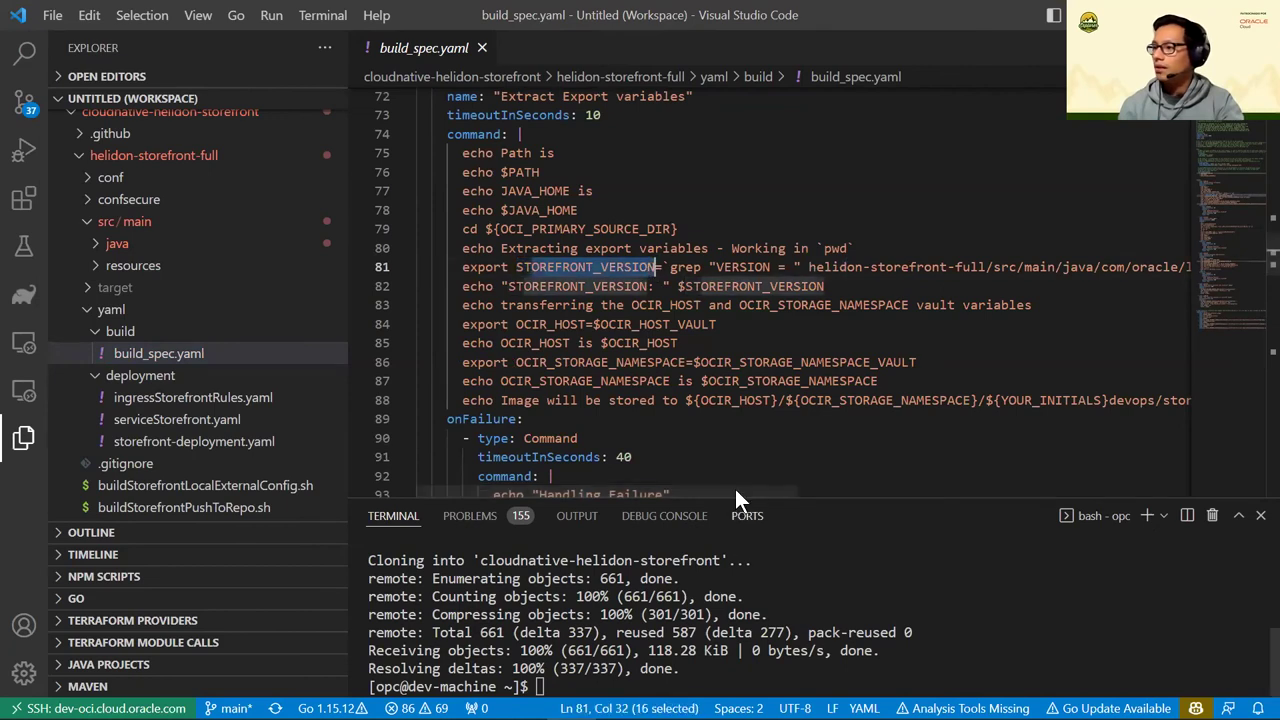
pyautogui.hscroll(5, 847, 366)
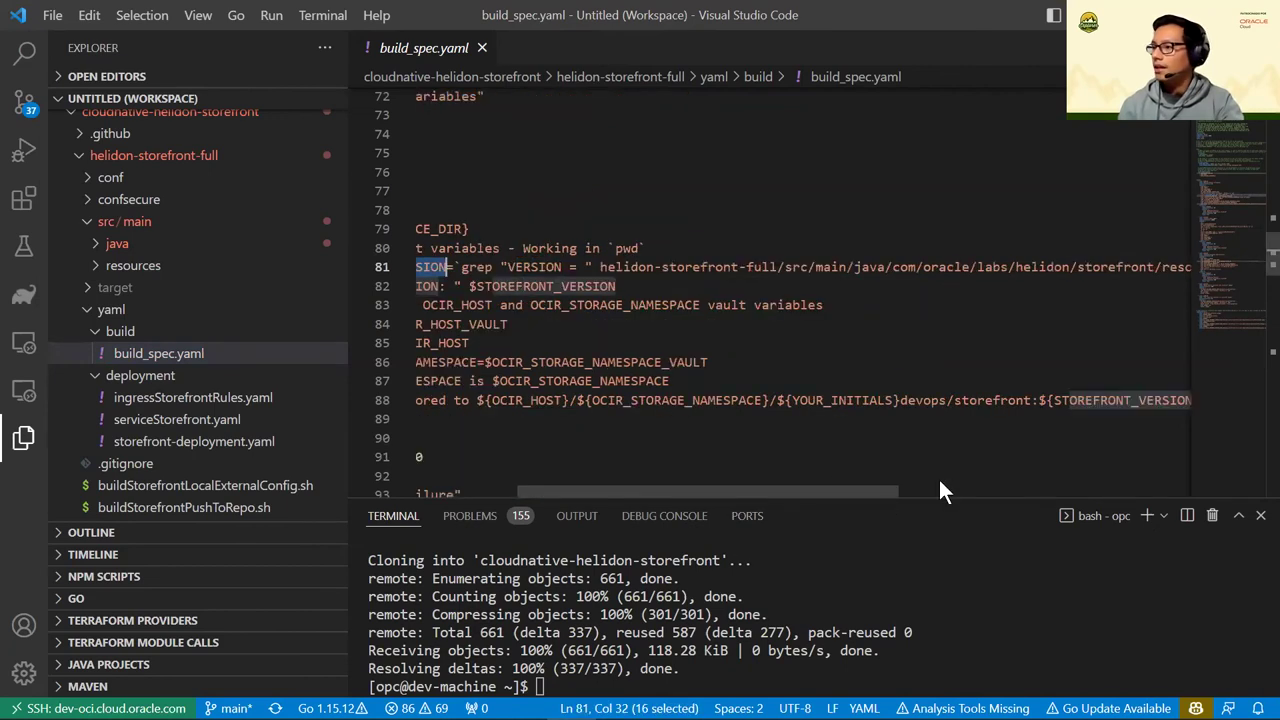
pyautogui.moveTo(881, 489); pyautogui.dragTo(995, 491)
pyautogui.hscroll(5, 1065, 258)
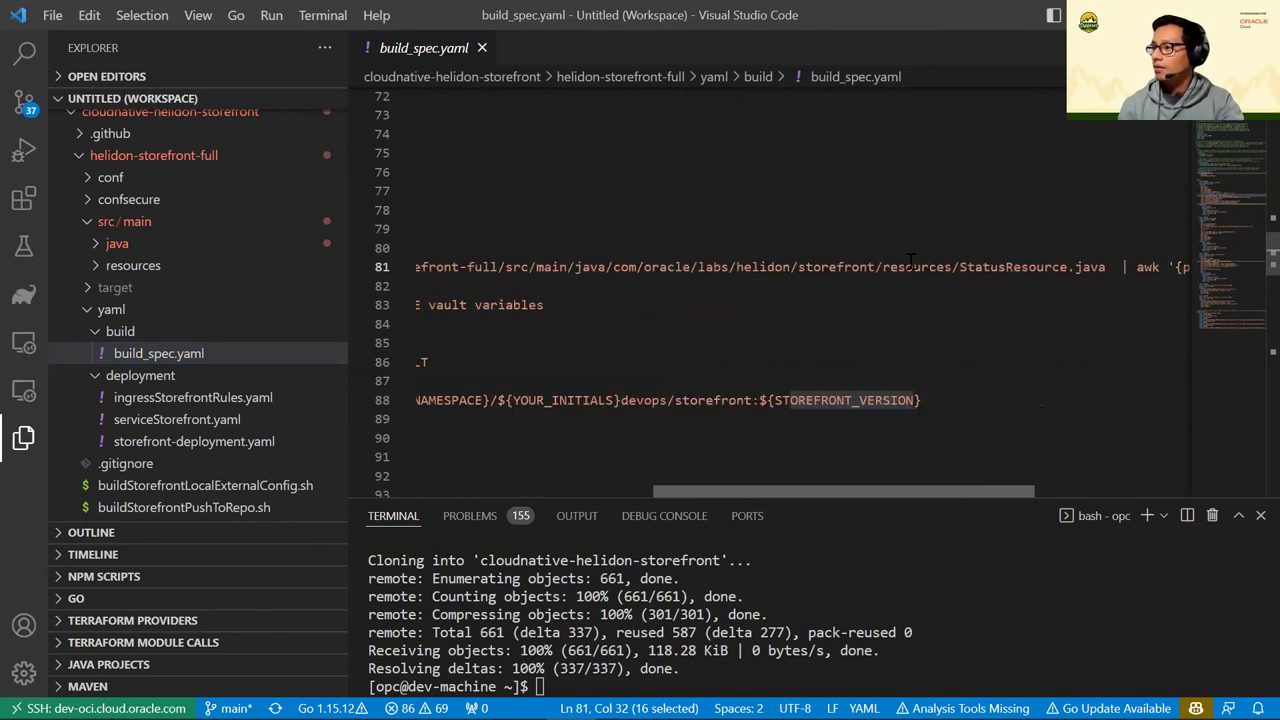
pyautogui.moveTo(913, 266); pyautogui.dragTo(738, 266)
pyautogui.moveTo(975, 491); pyautogui.dragTo(815, 491)
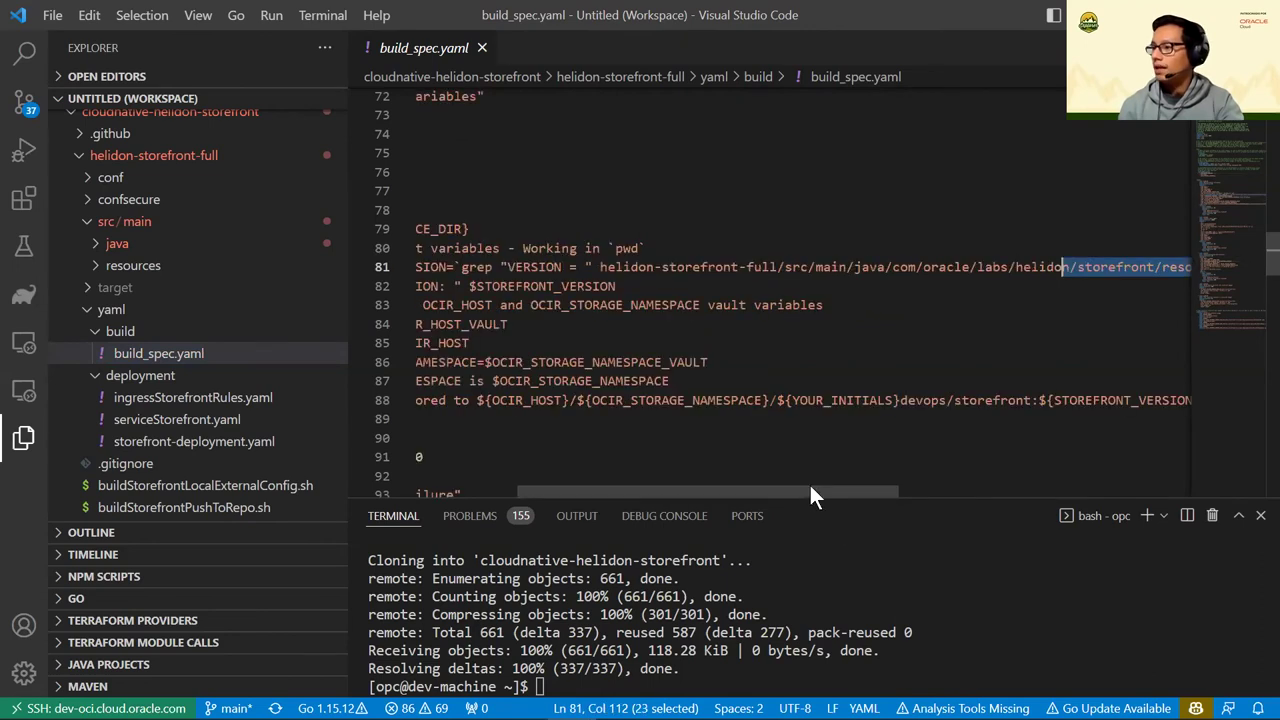
pyautogui.hscroll(6, 1080, 464)
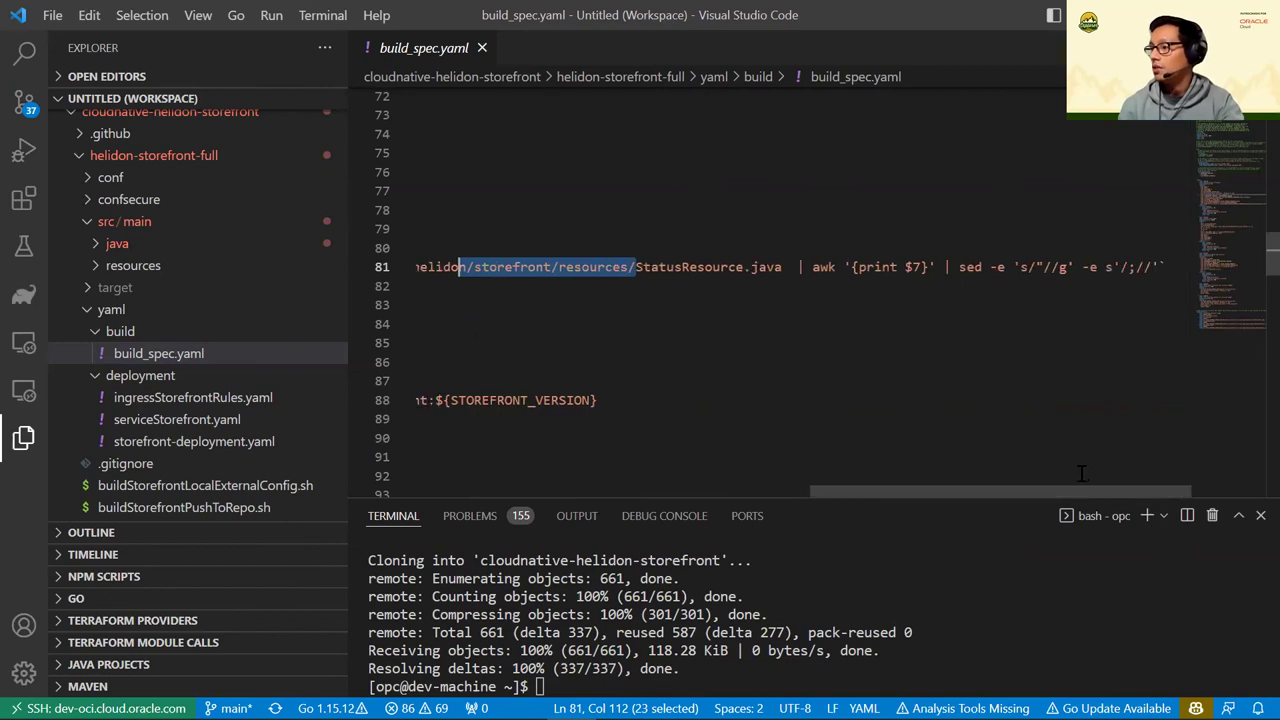
pyautogui.hscroll(-15, 760, 491)
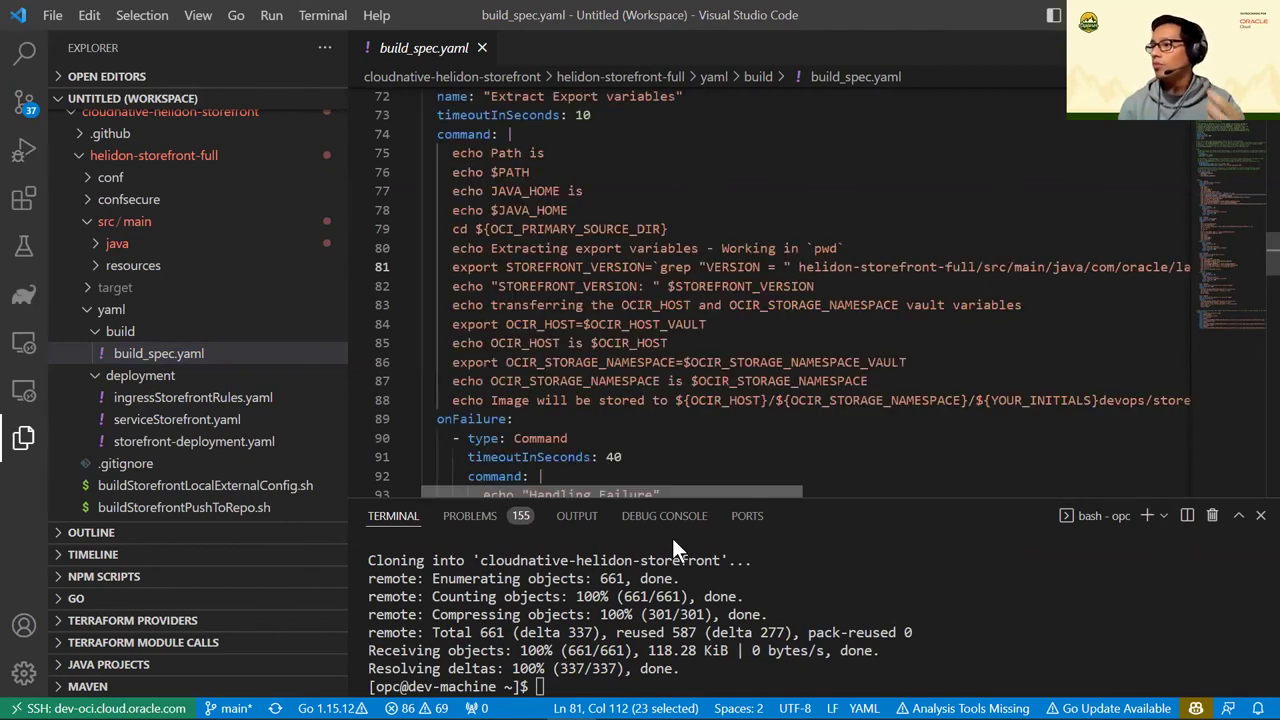
pyautogui.doubleClick(580, 267)
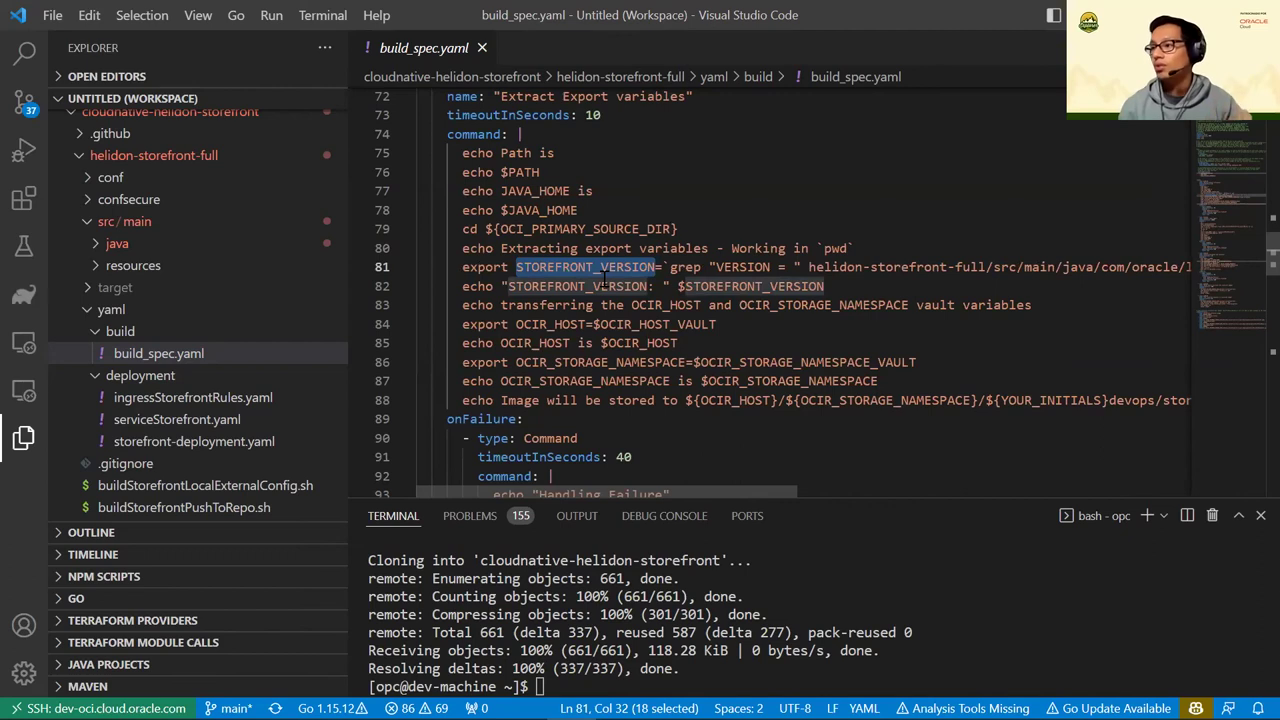
pyautogui.scroll(-9, 617, 286)
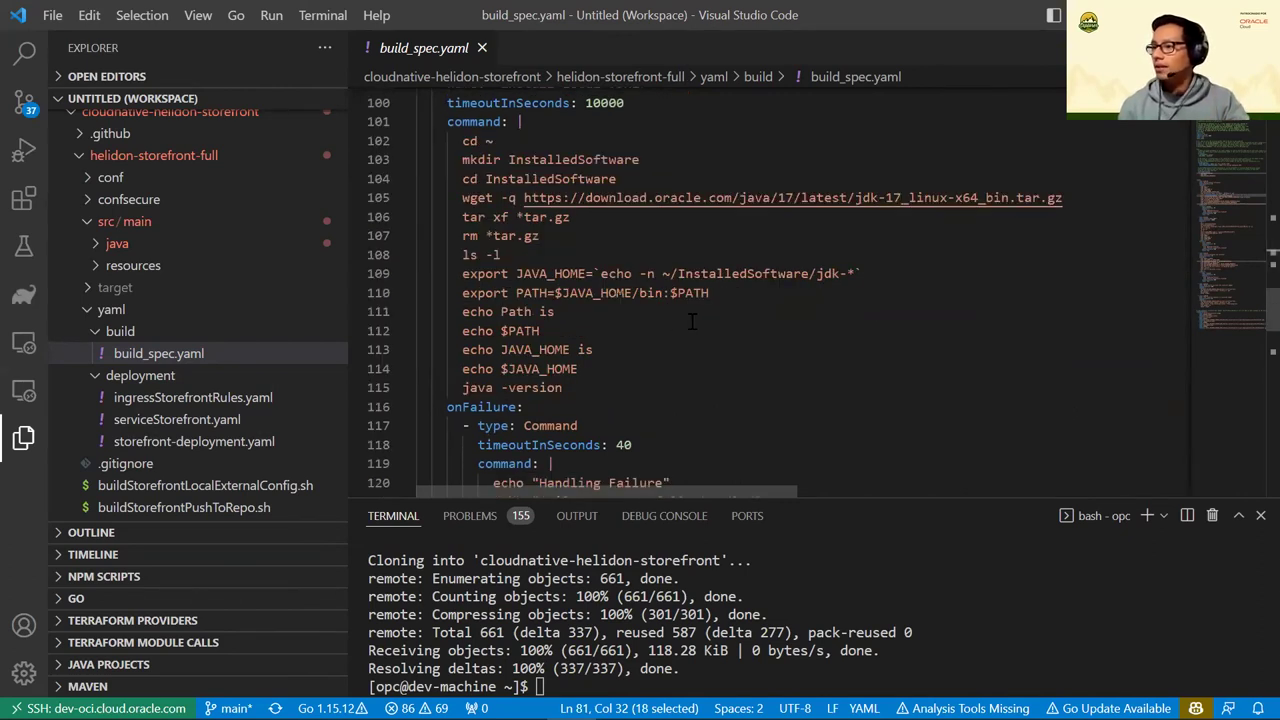
pyautogui.scroll(-4, 691, 320)
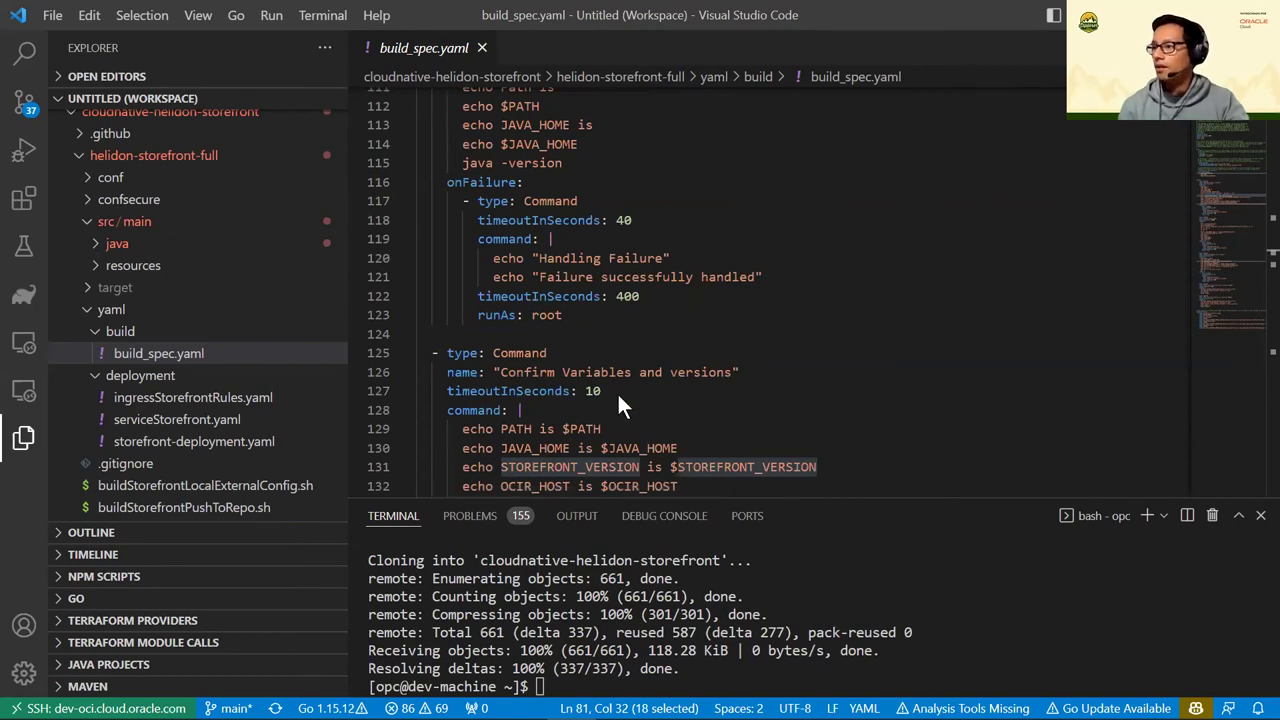
pyautogui.hotkey('alt', 'Tab')
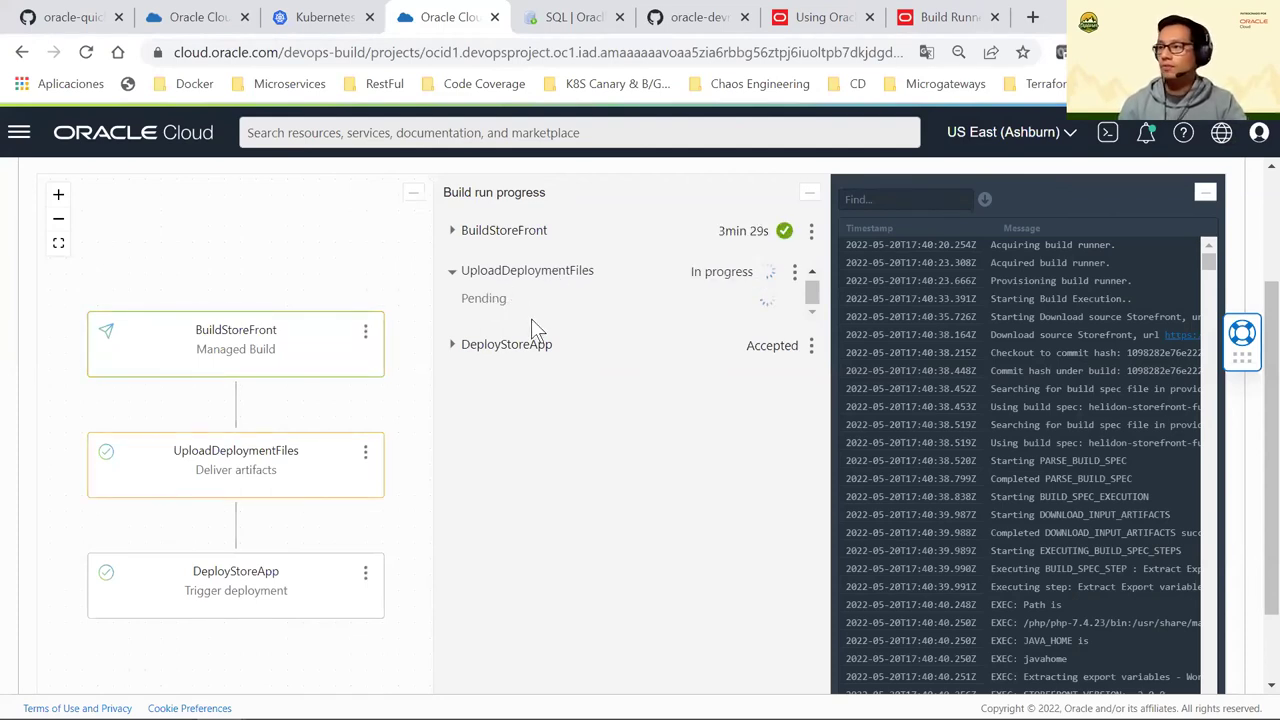
# Switch between the build run tab and the second Oracle Cloud console tab, ending on the latter
pyautogui.click(228, 15)
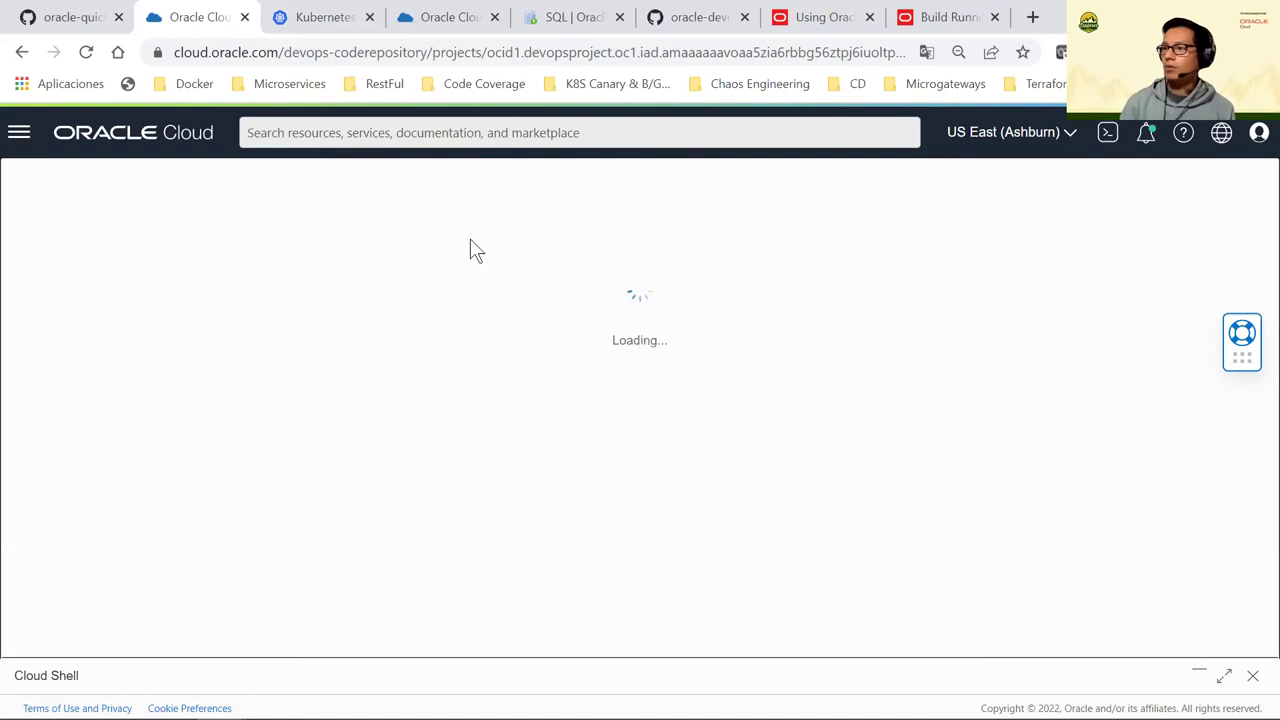
pyautogui.click(452, 22)
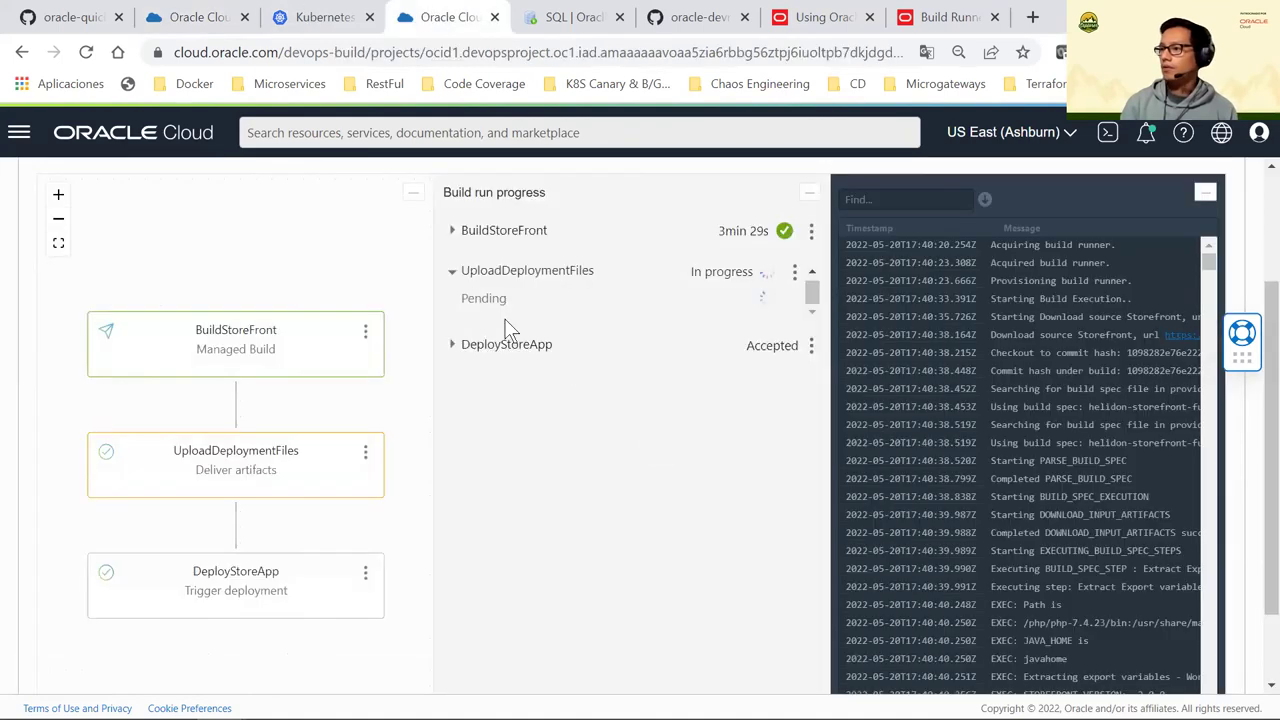
pyautogui.click(215, 17)
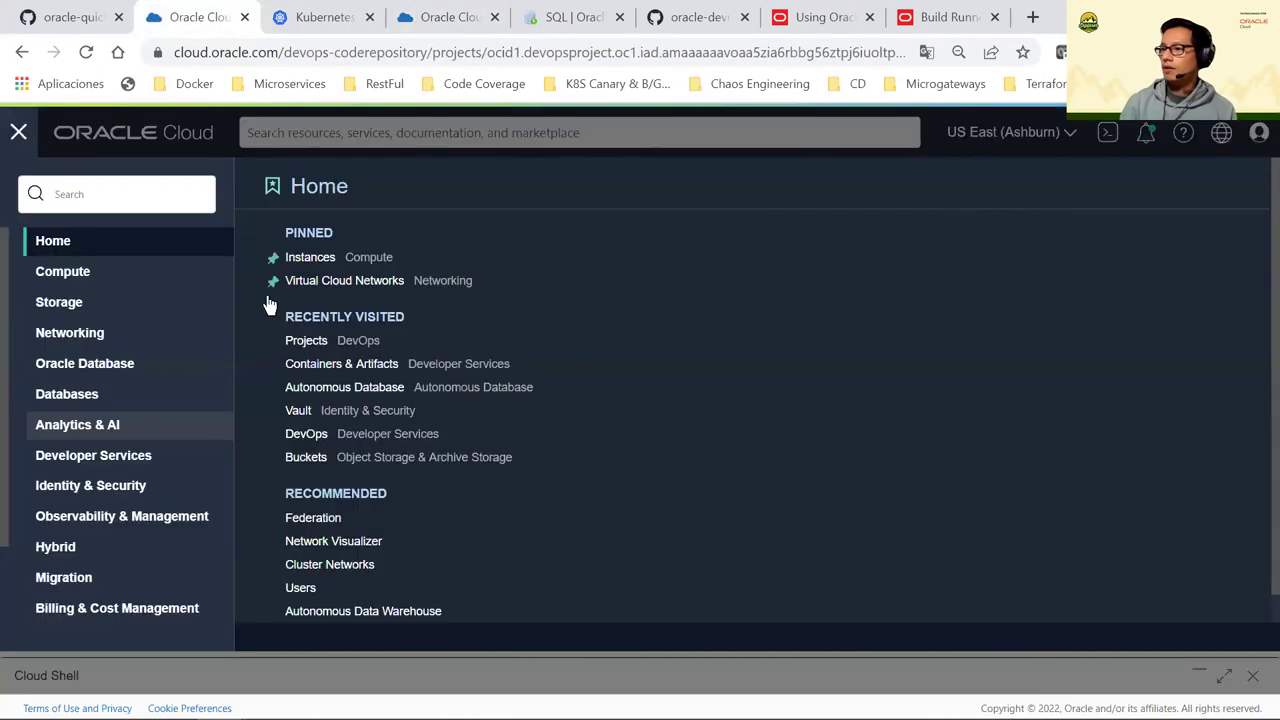
# Open Container Registry, expand piday-lab/storefront showing image 1.0.0, and refresh the list
pyautogui.click(328, 234)
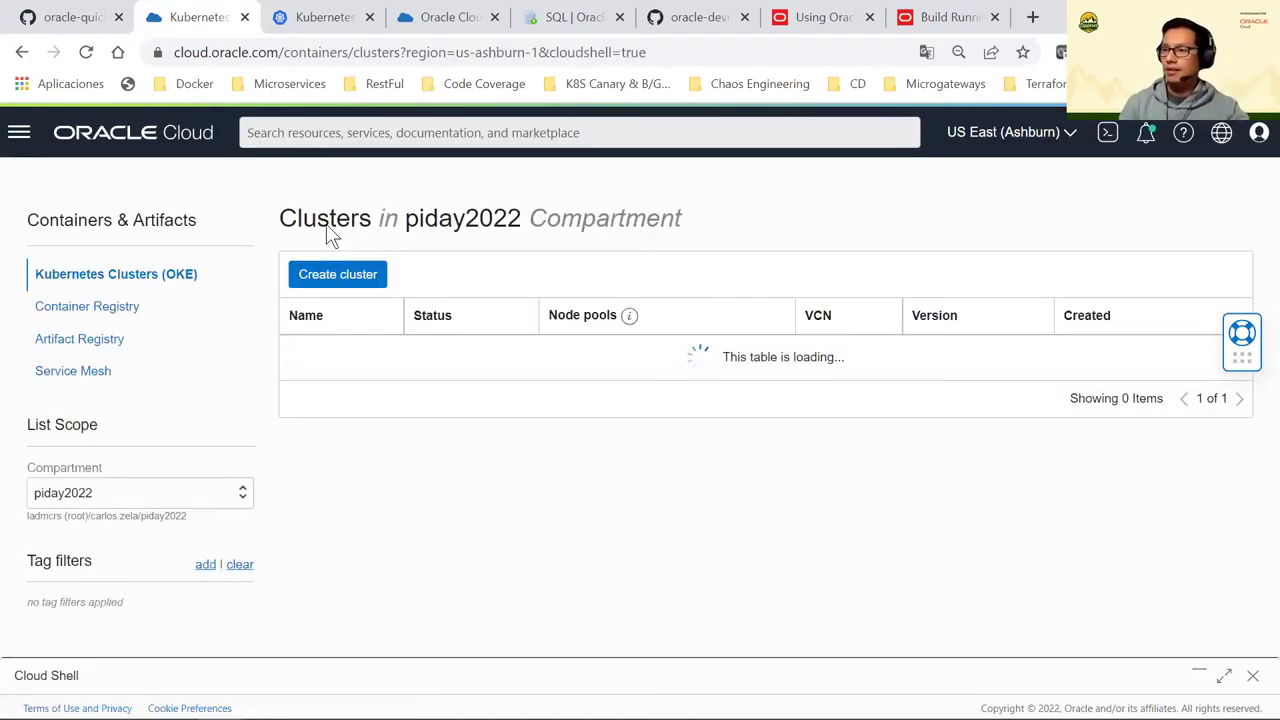
pyautogui.click(89, 306)
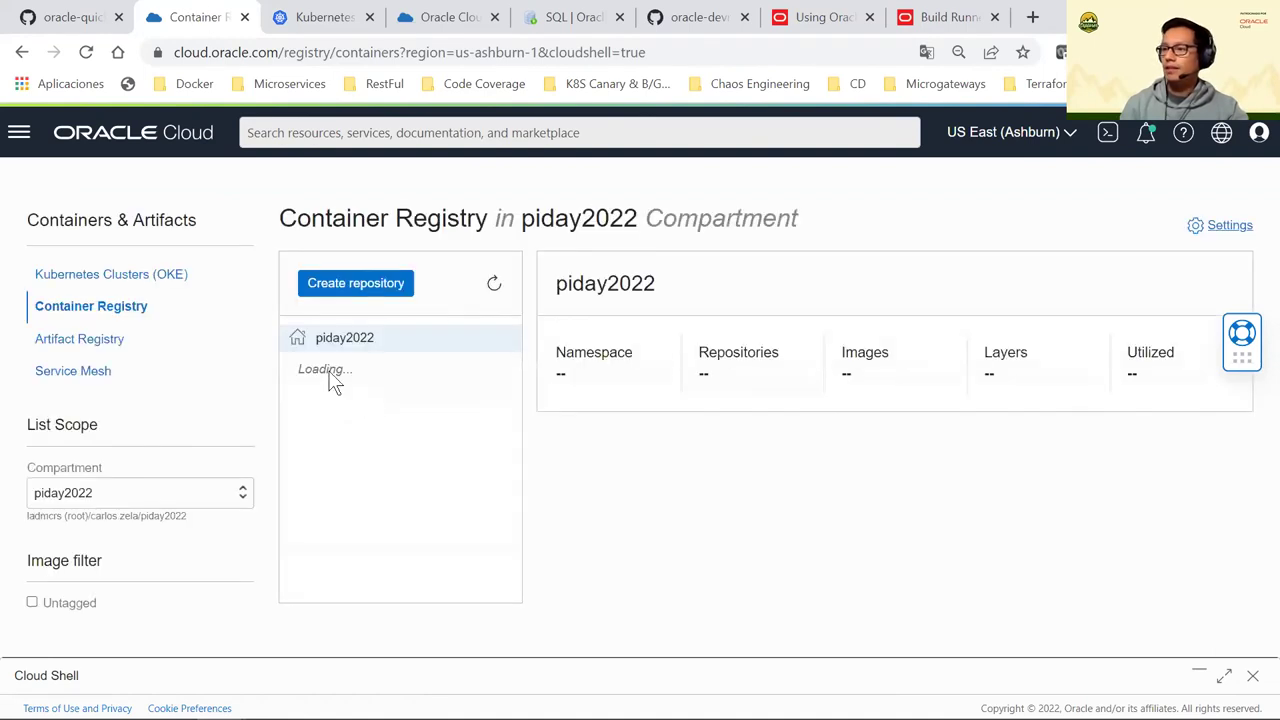
pyautogui.click(310, 378)
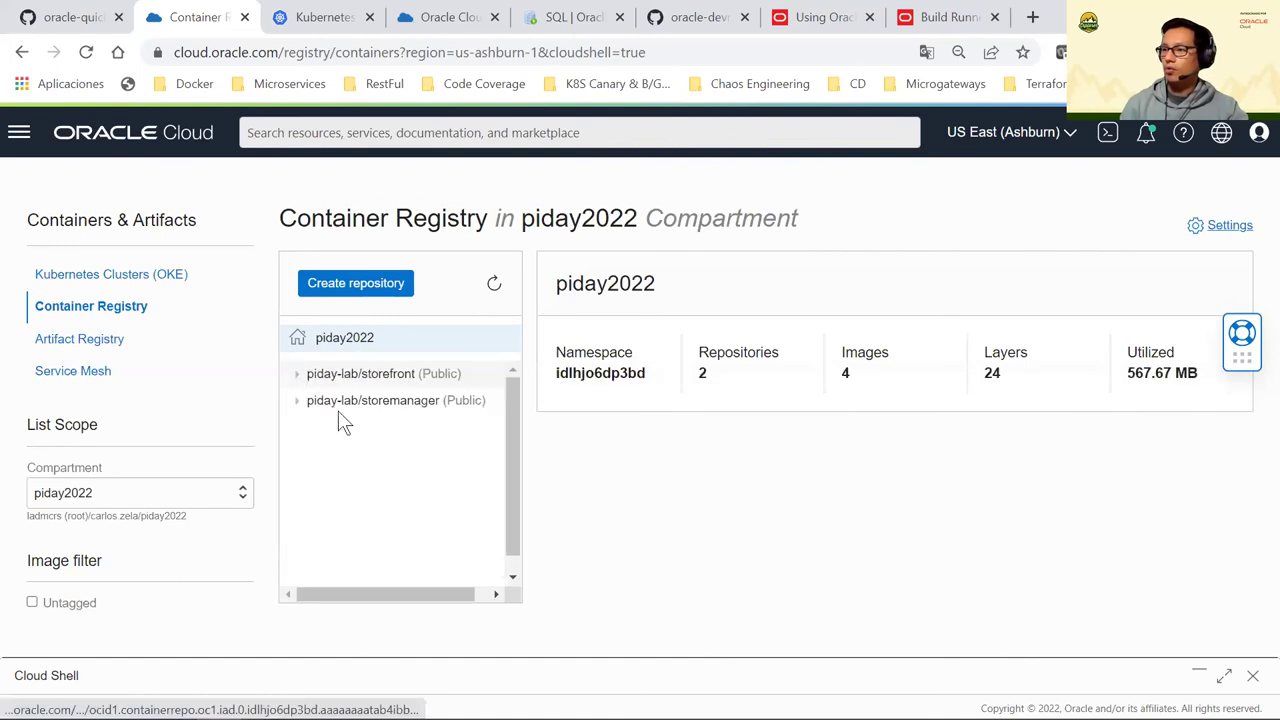
pyautogui.click(493, 284)
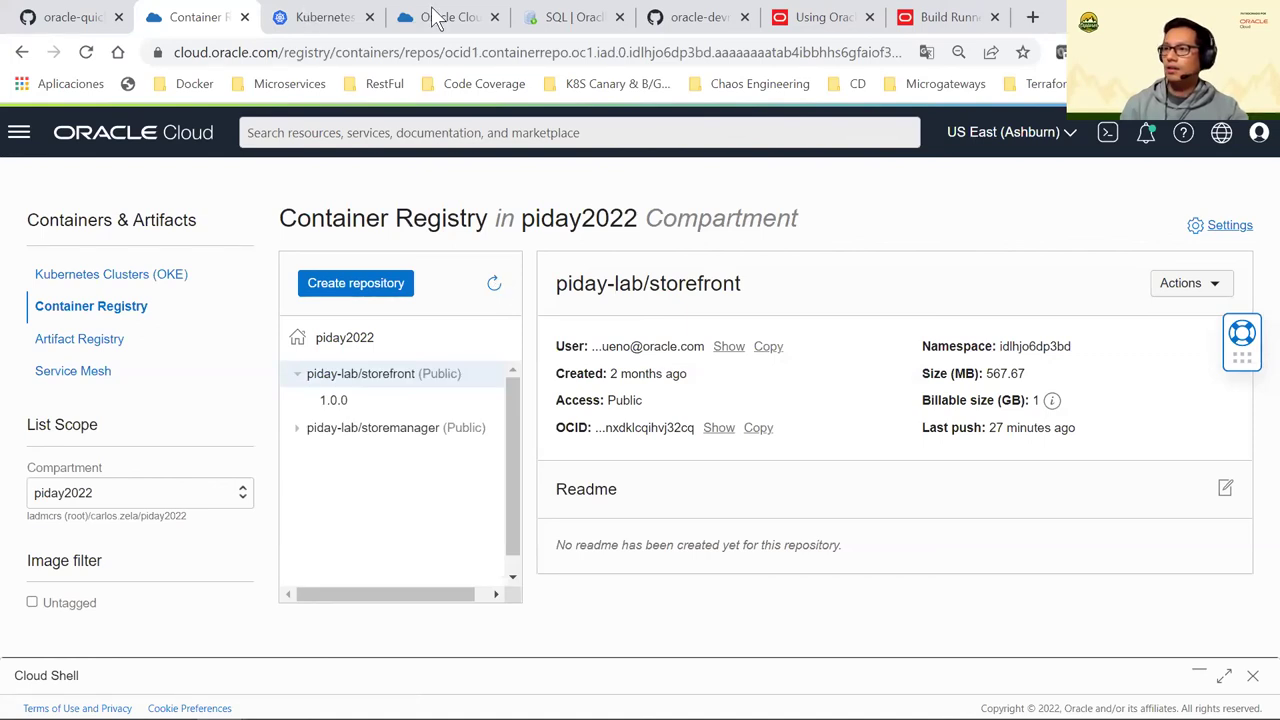
pyautogui.hotkey('ctrl', 'Tab')
pyautogui.hotkey('ctrl', 'Tab')
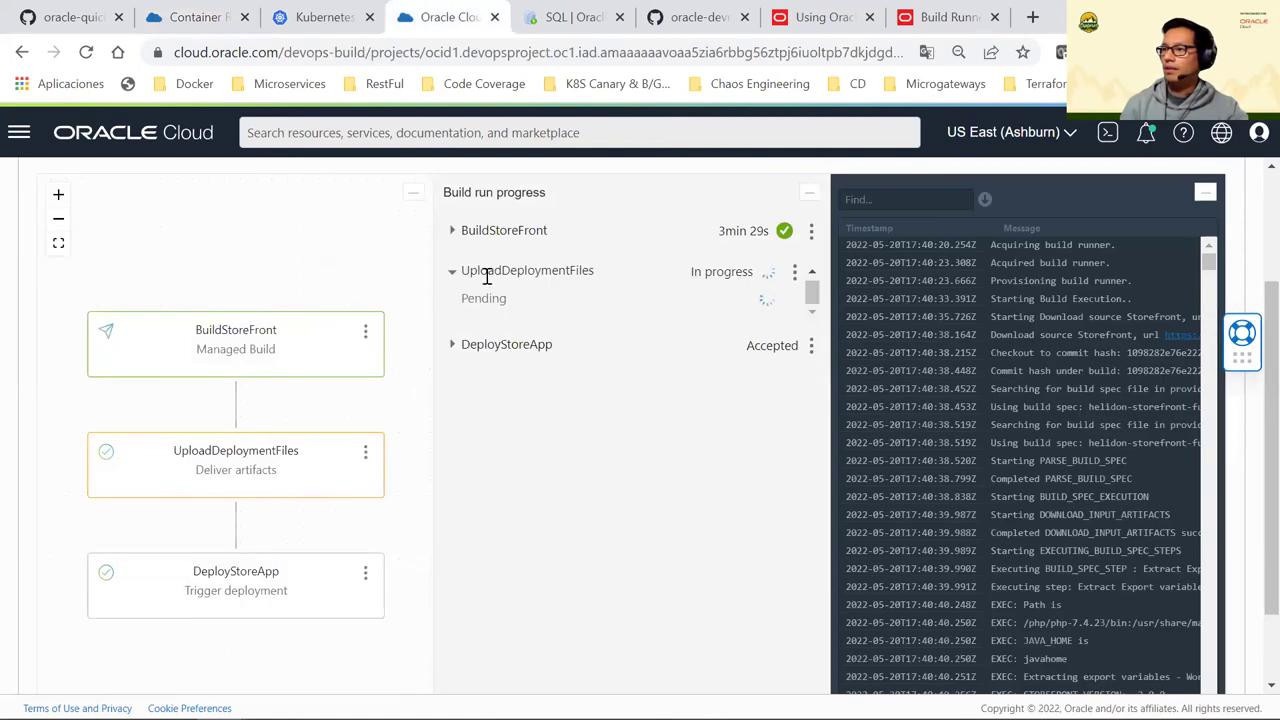
pyautogui.moveTo(721, 293); pyautogui.dragTo(480, 273)
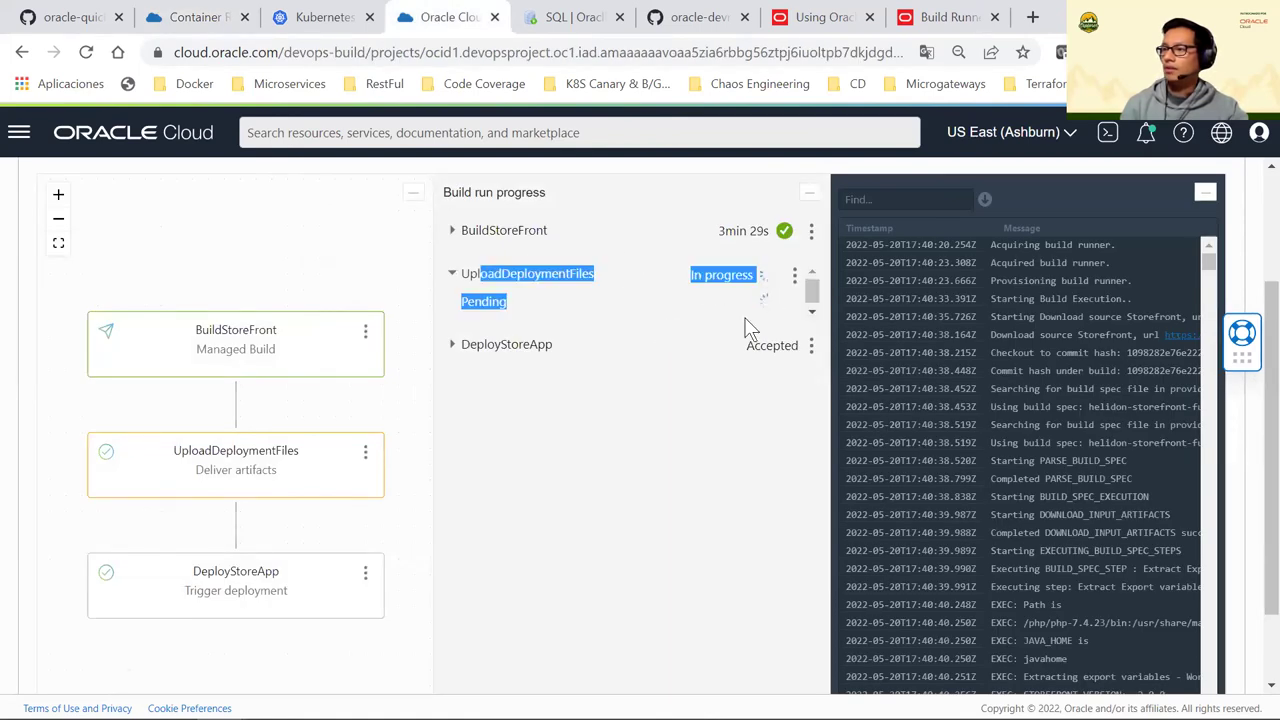
pyautogui.click(578, 405)
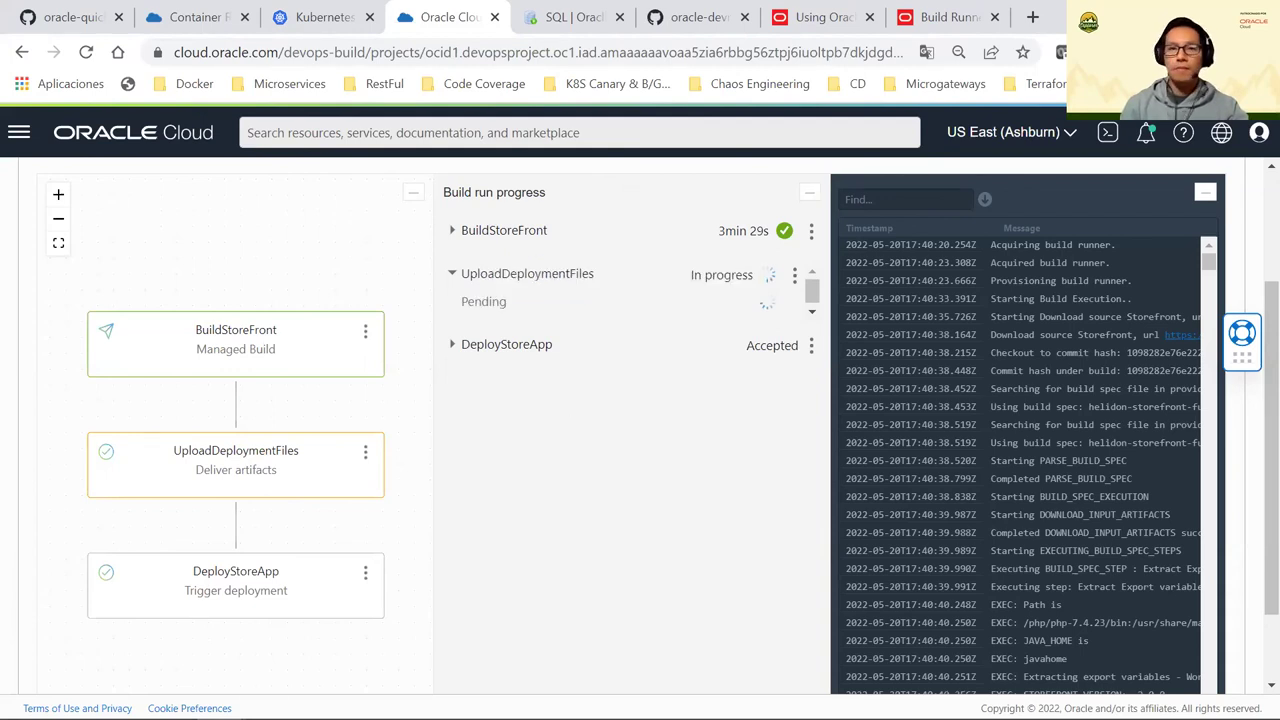
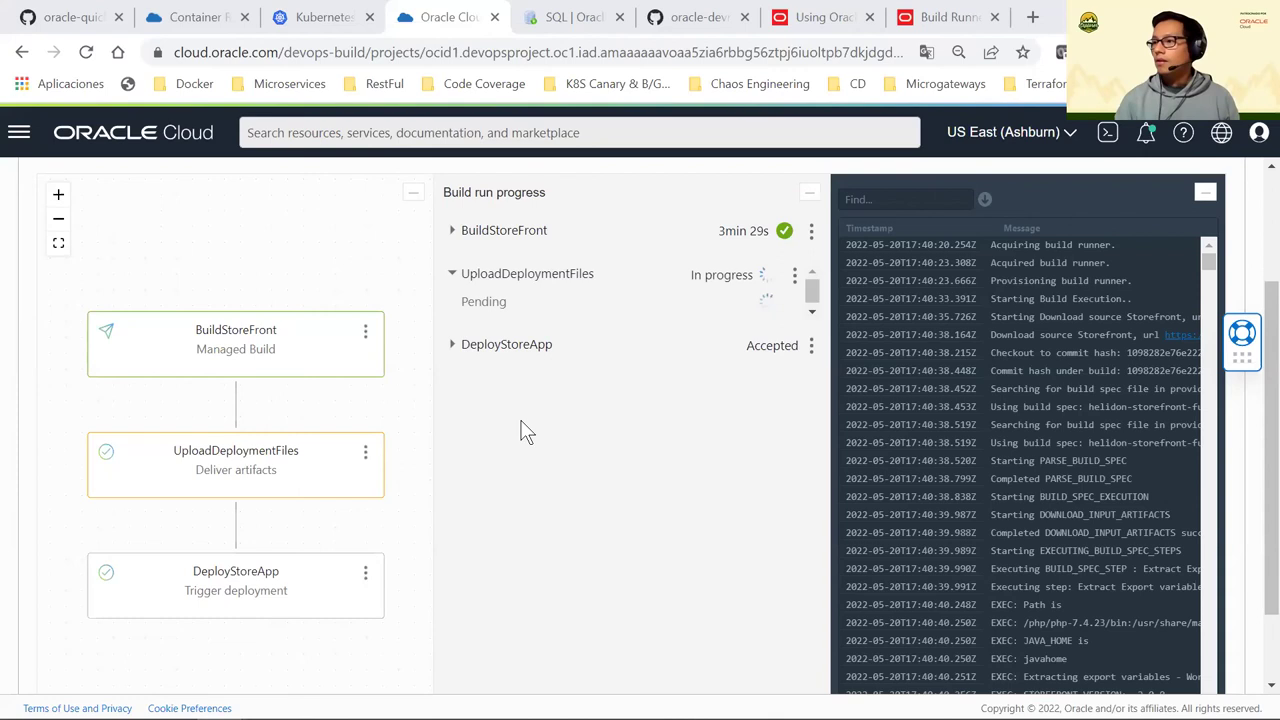
# Check the piday-lab/storefront registry, then collapse the build run's pipeline diagram
pyautogui.click(251, 24)
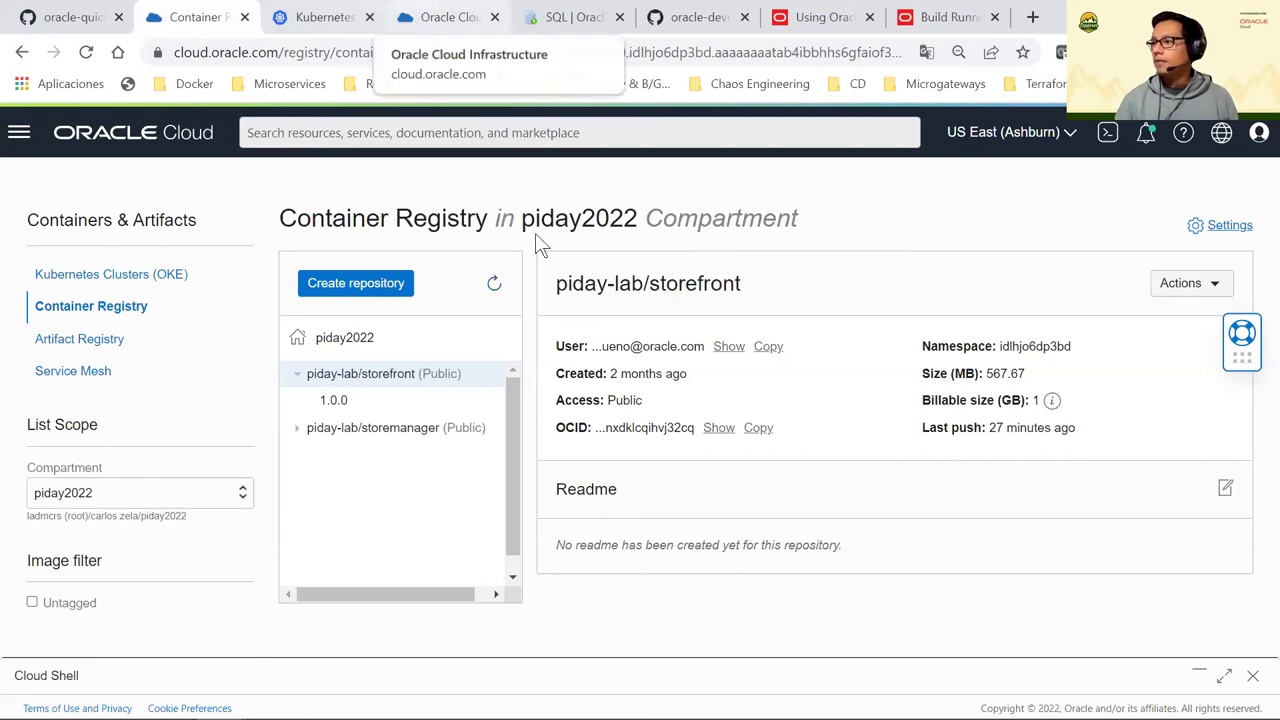
pyautogui.hotkey('ctrl', '4')
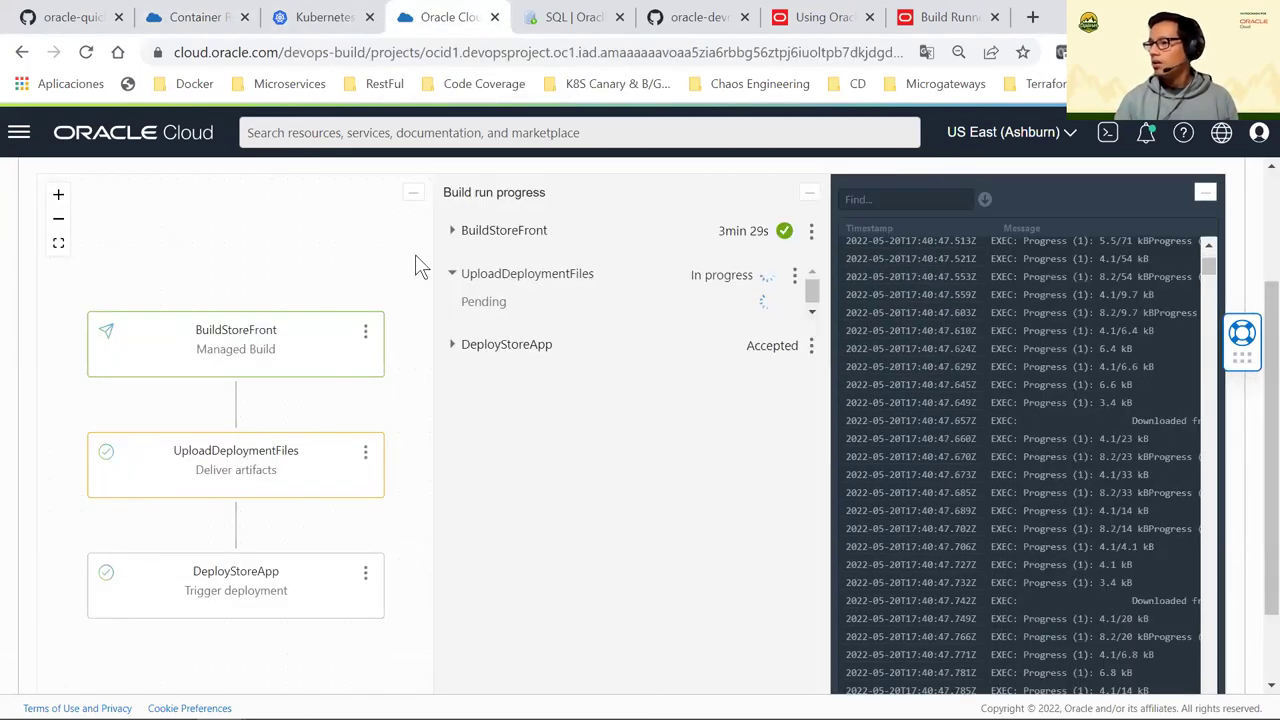
pyautogui.click(412, 194)
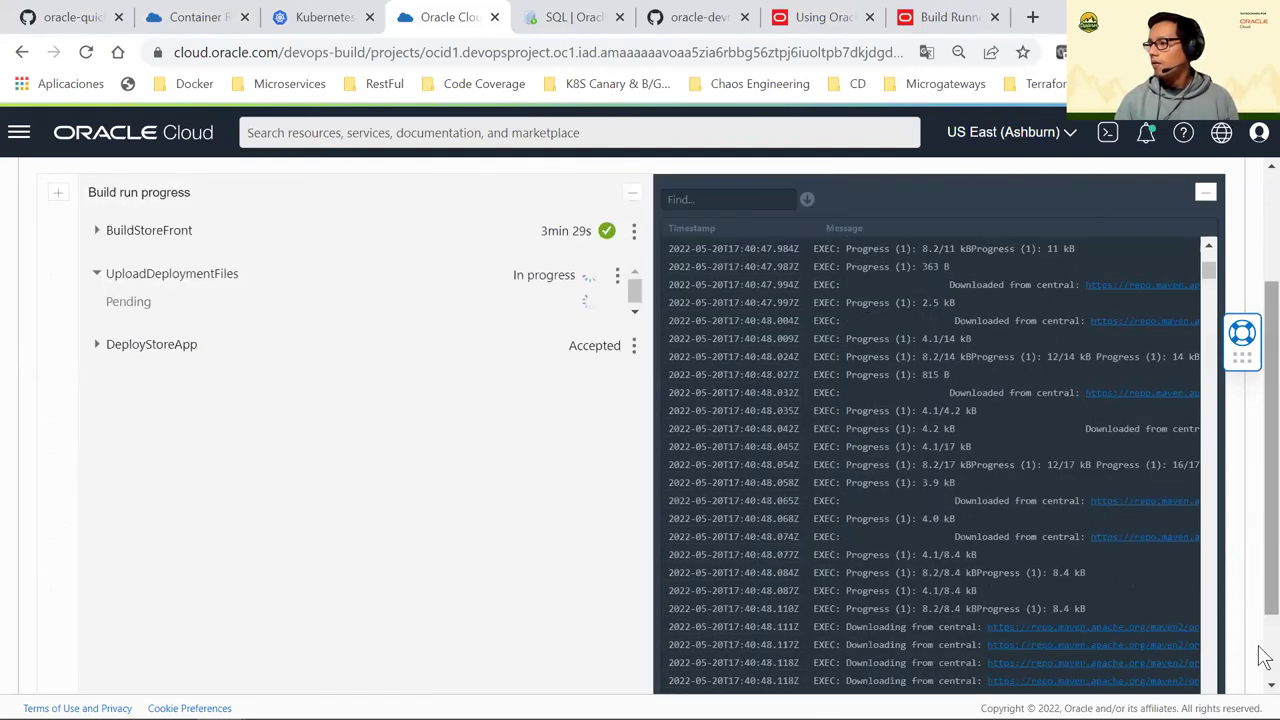
# Advance the build log to its newest entries and highlight the SAVE_OUTPUT_ARTIFACT delivery lines
pyautogui.scroll(-1, 1260, 560)
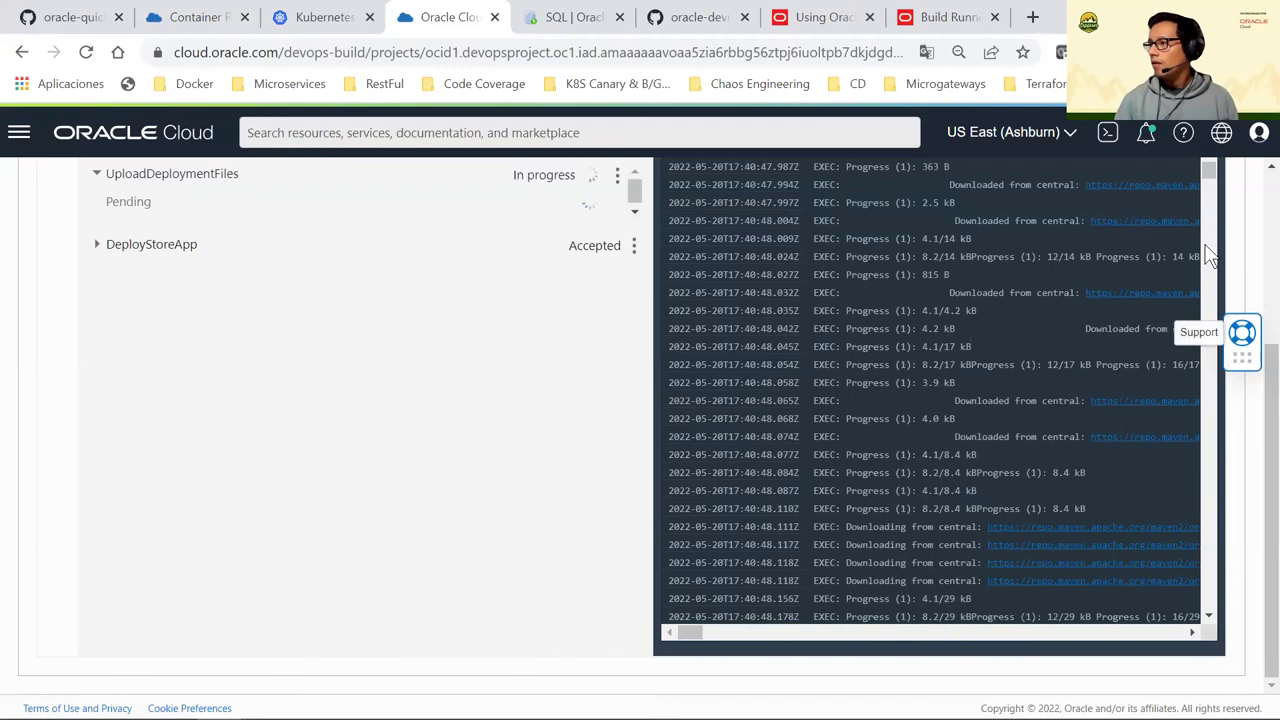
pyautogui.click(1210, 522)
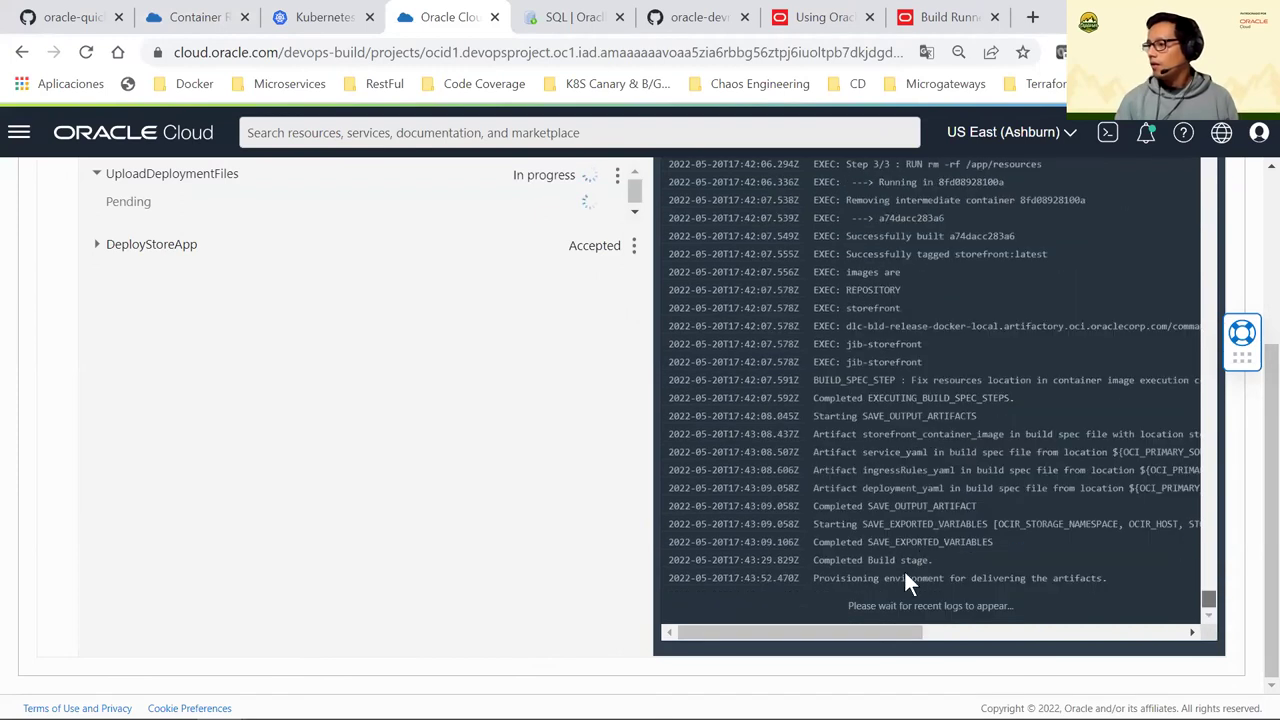
pyautogui.tripleClick(1090, 577)
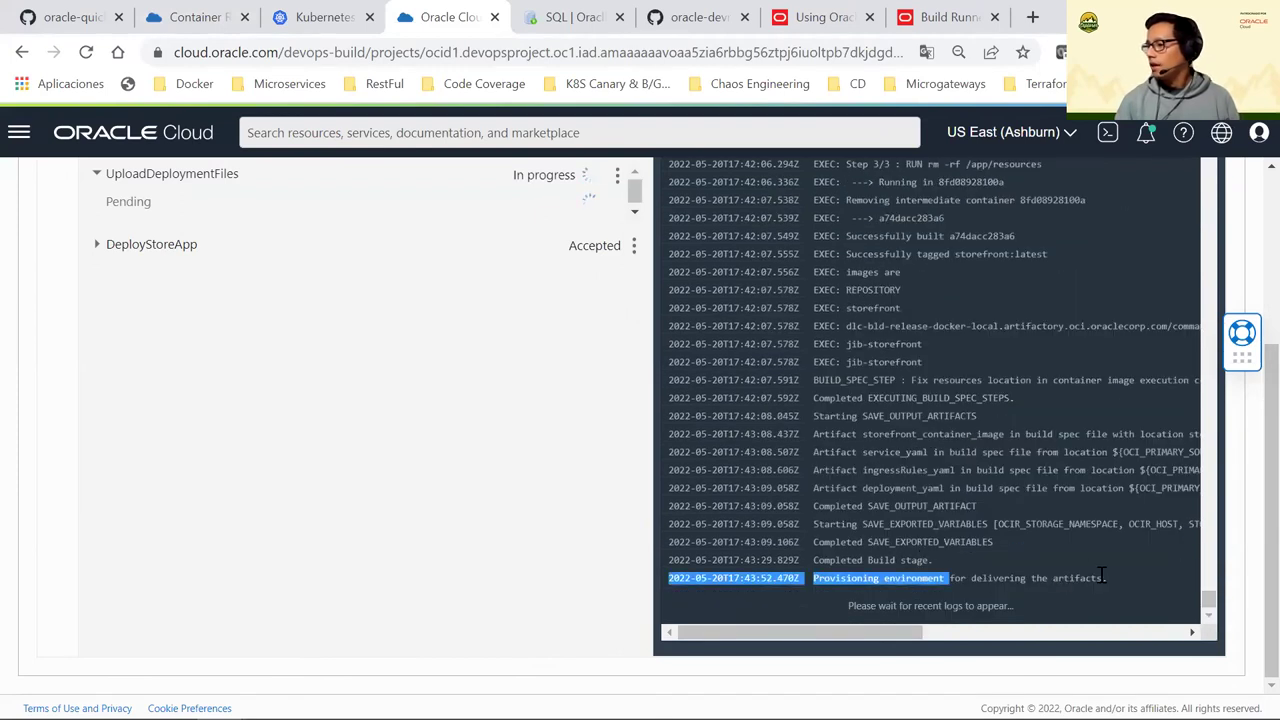
pyautogui.tripleClick(1098, 574)
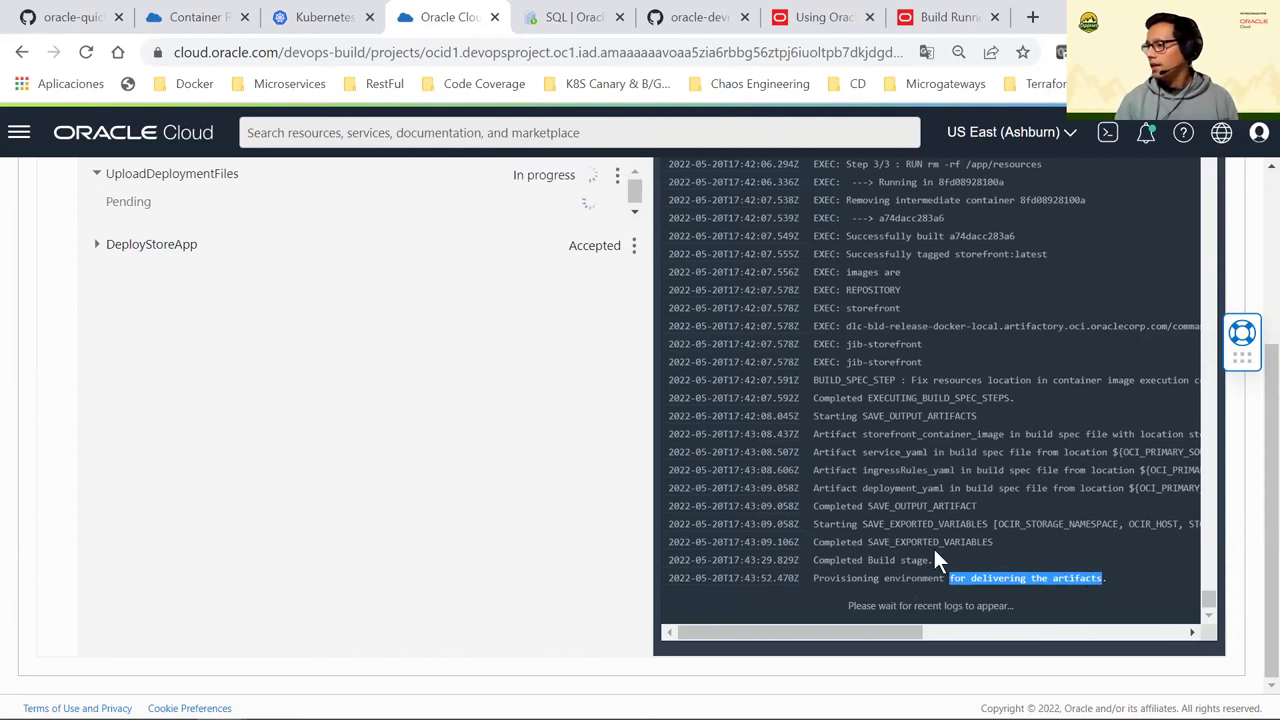
pyautogui.moveTo(944, 506); pyautogui.dragTo(867, 506)
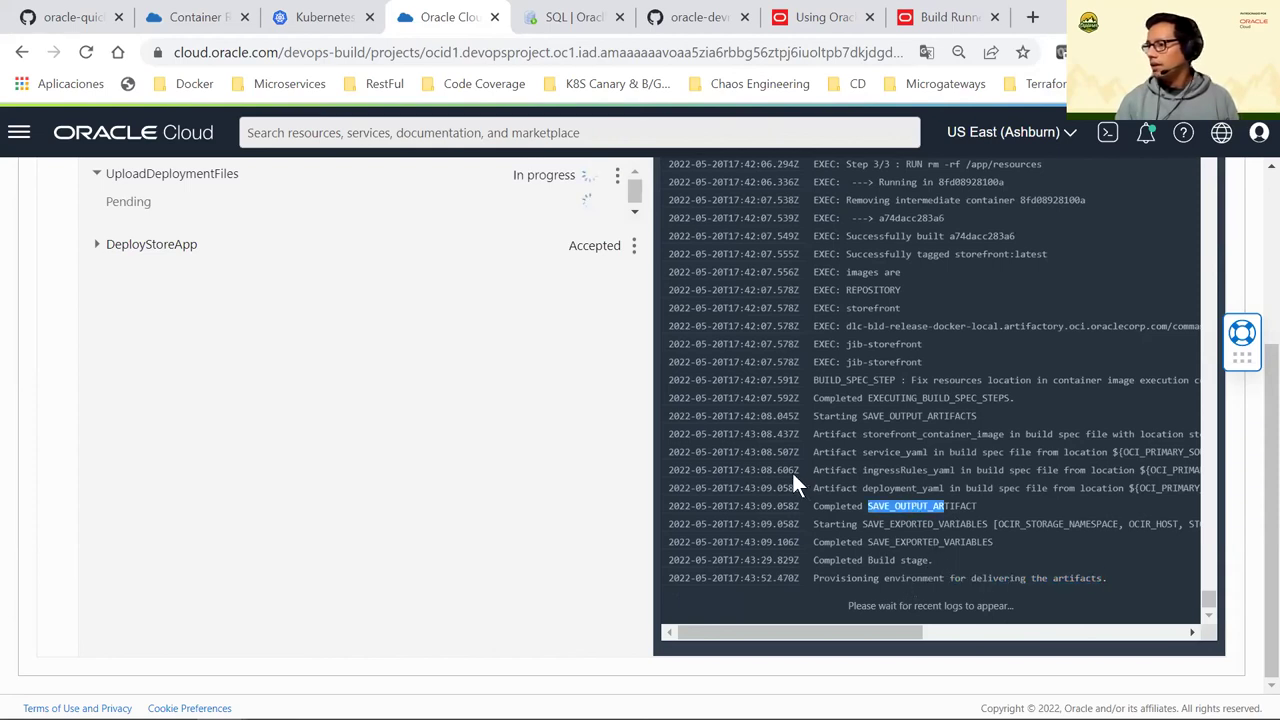
pyautogui.scroll(2, 420, 320)
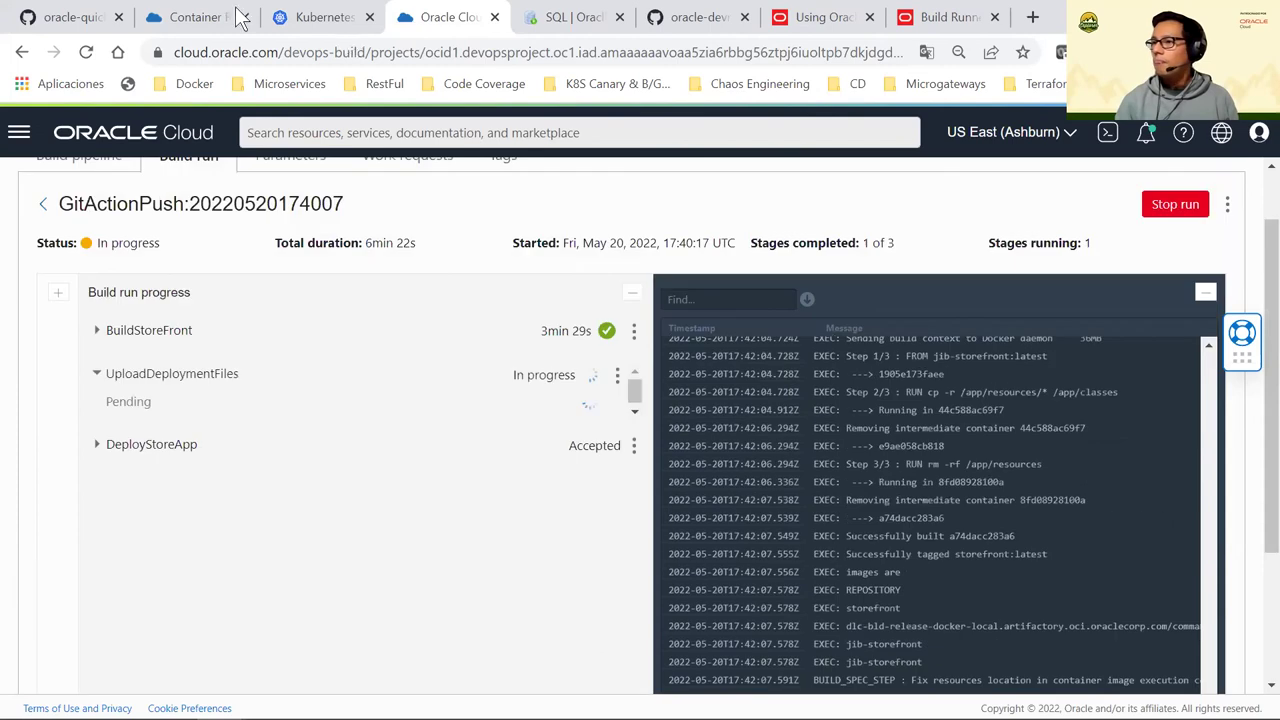
# Navigate through the console menu to the DevOps-PiDay2022 project's code repositories
pyautogui.hotkey('ctrl', '2')
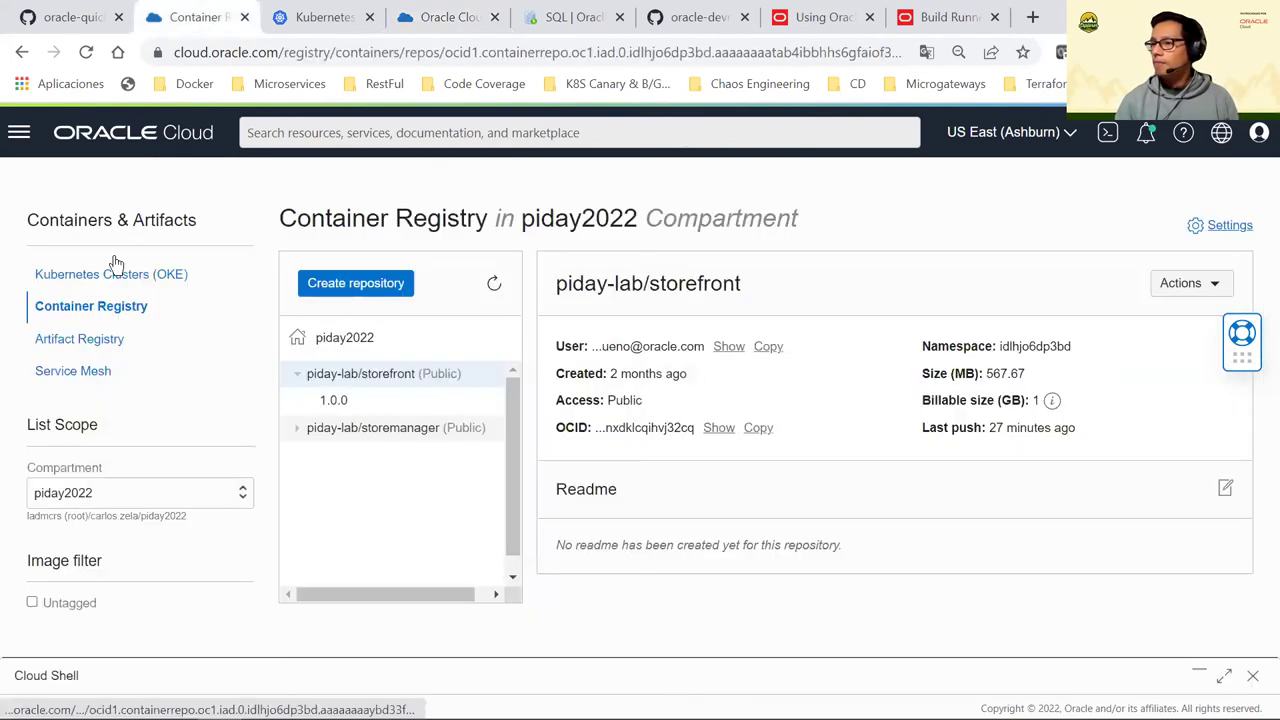
pyautogui.hotkey('alt', 'm')
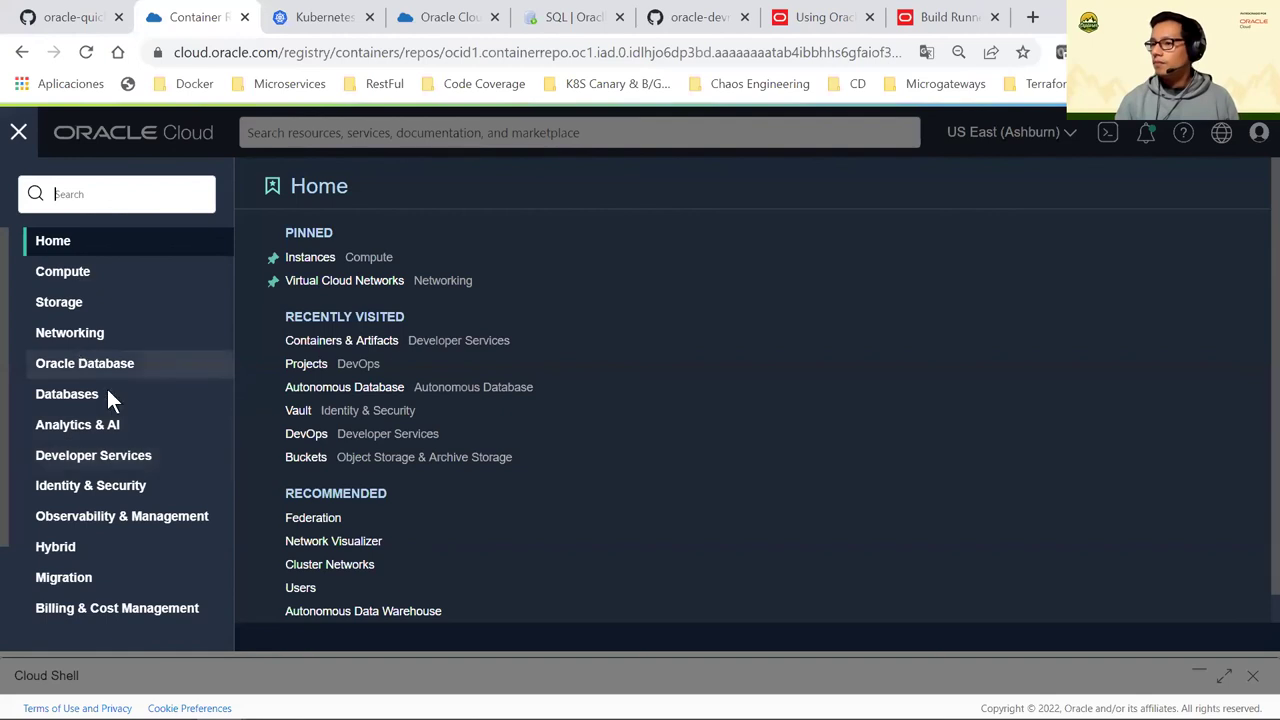
pyautogui.moveTo(634, 411)
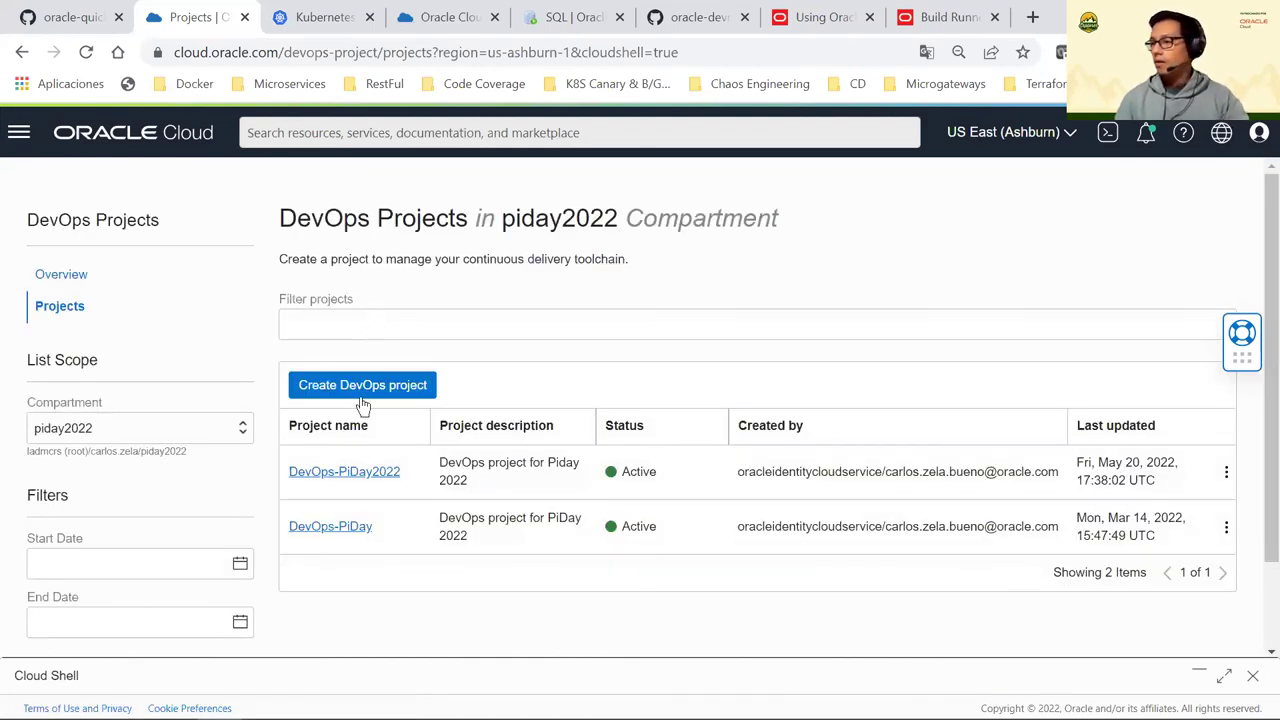
pyautogui.click(370, 469)
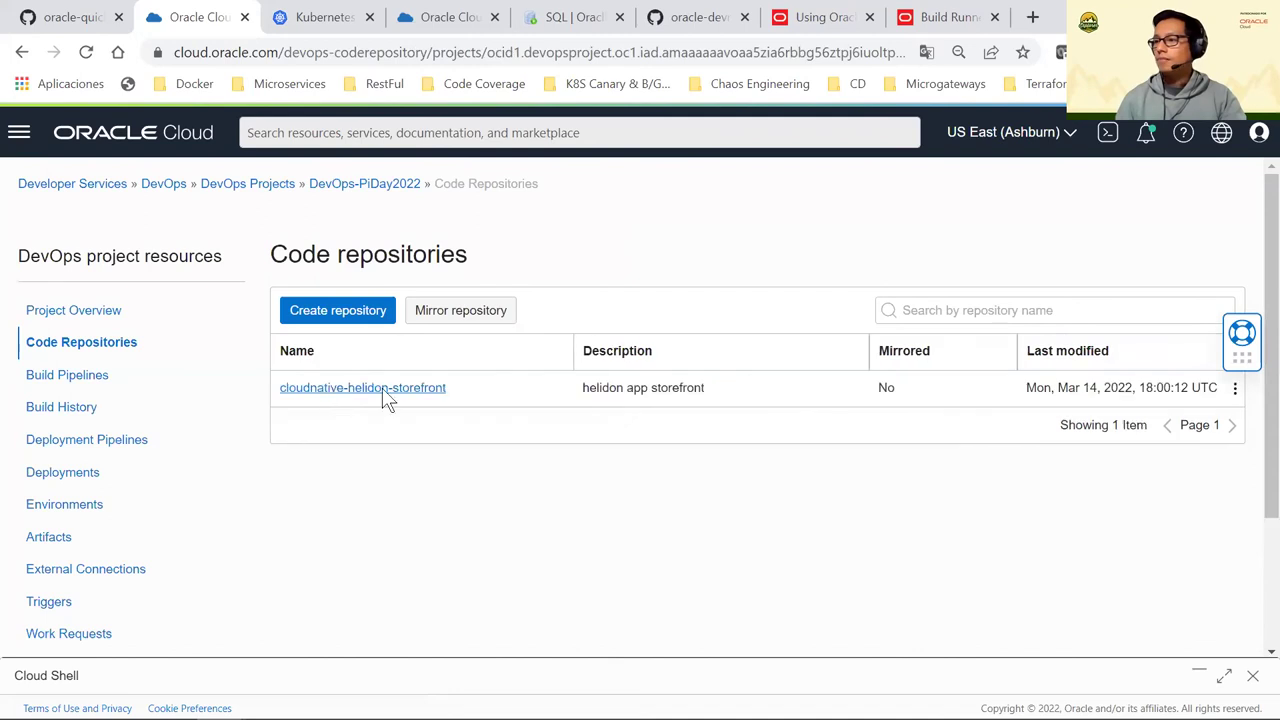
# Browse cloudnative-helidon-storefront on the piday-lab branch, then return to the build-run tab
pyautogui.click(412, 395)
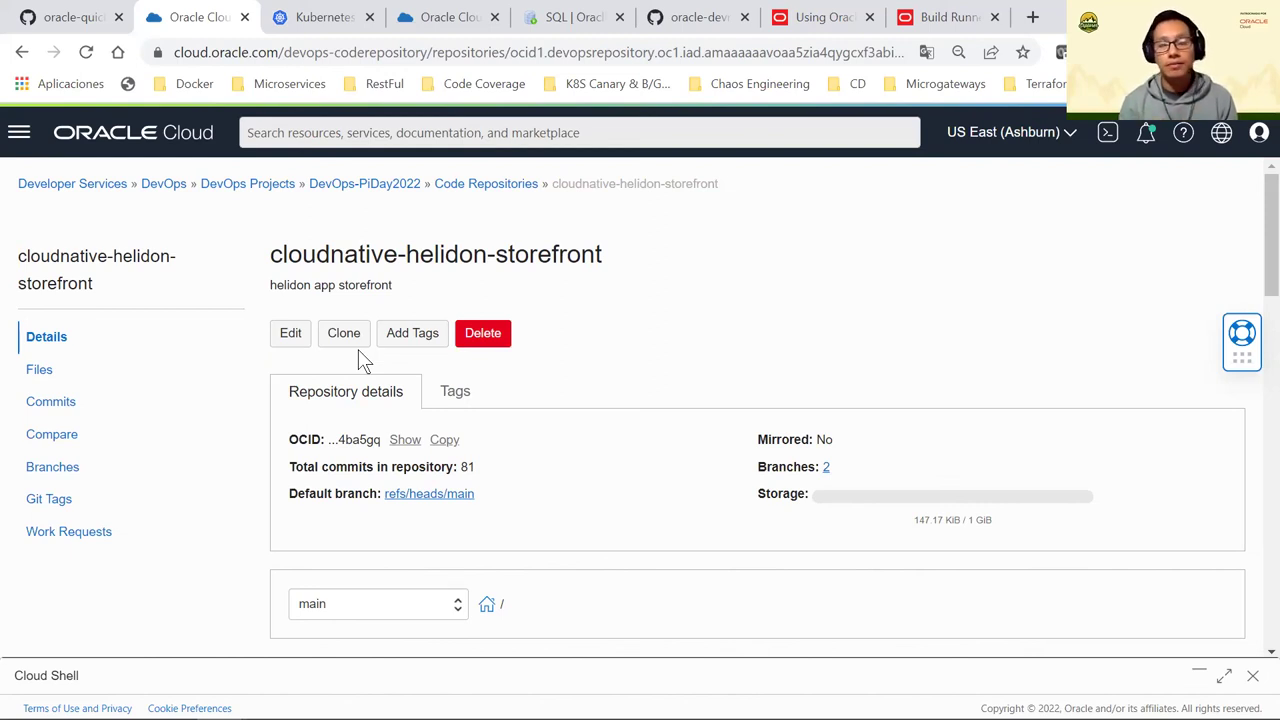
pyautogui.scroll(-1, 364, 500)
pyautogui.click(342, 497)
pyautogui.scroll(-1, 335, 480)
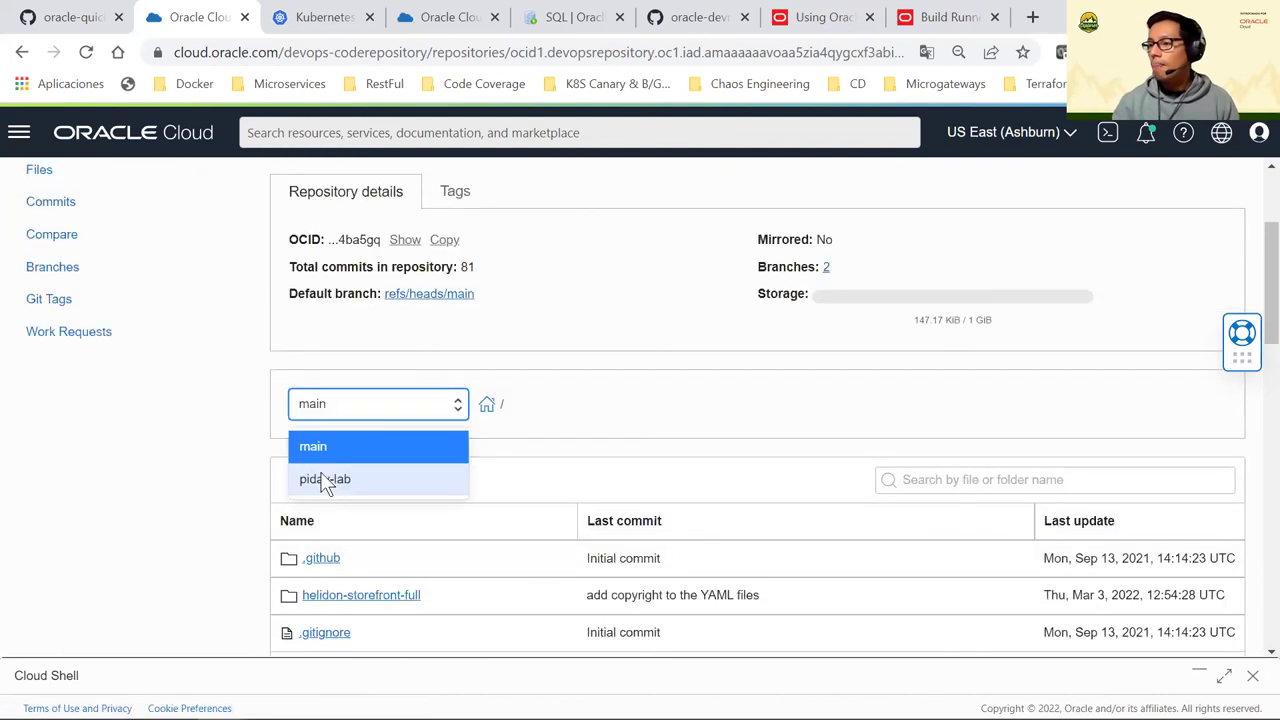
pyautogui.click(329, 478)
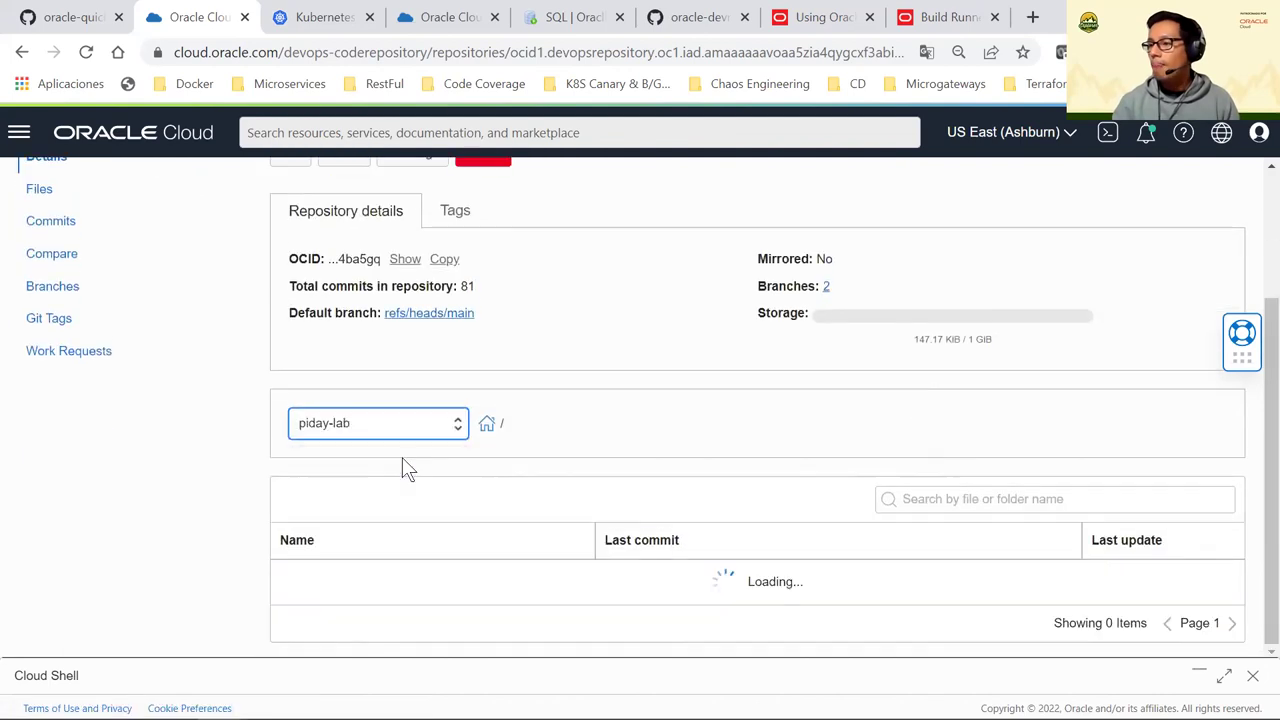
pyautogui.click(436, 17)
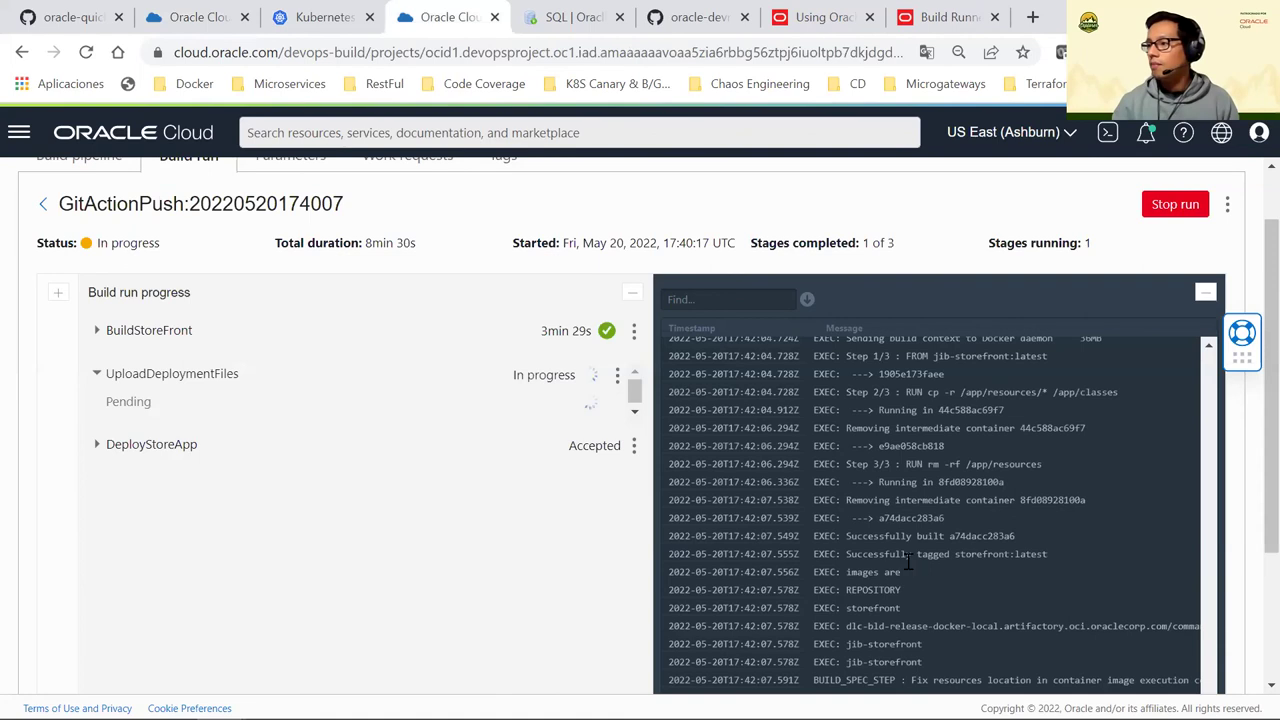
pyautogui.scroll(-5, 1100, 506)
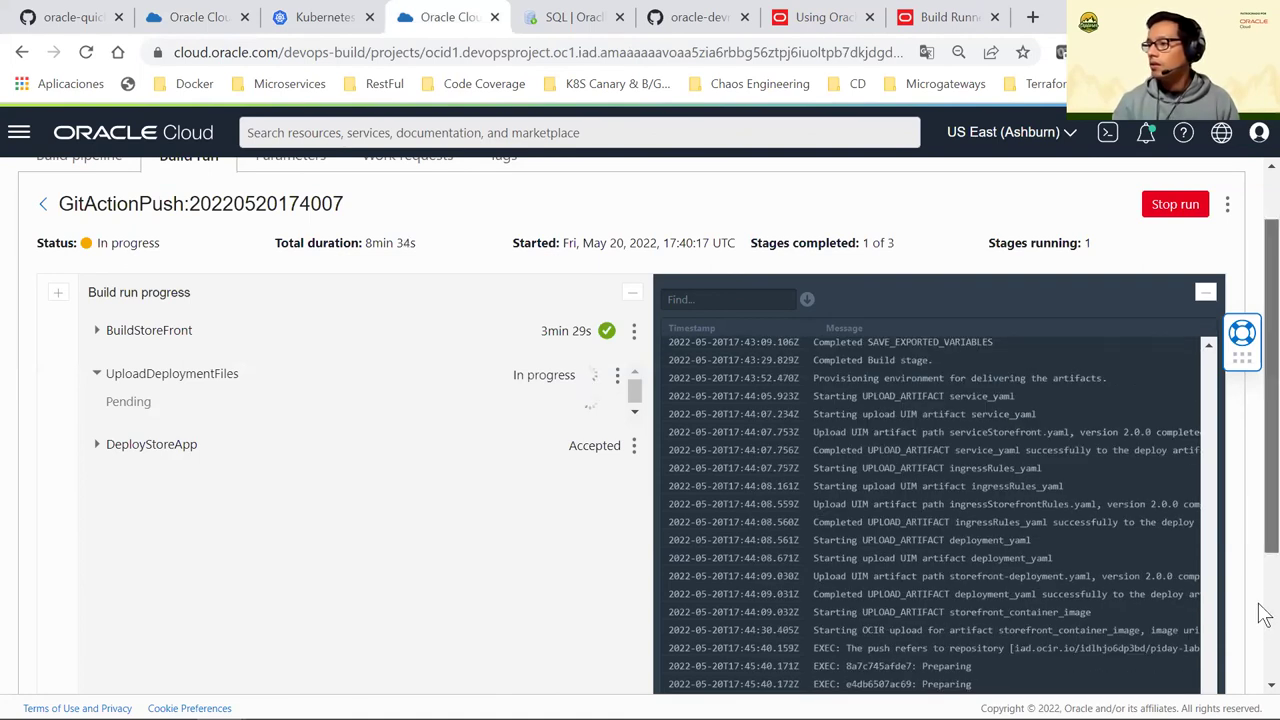
pyautogui.scroll(-1, 1170, 540)
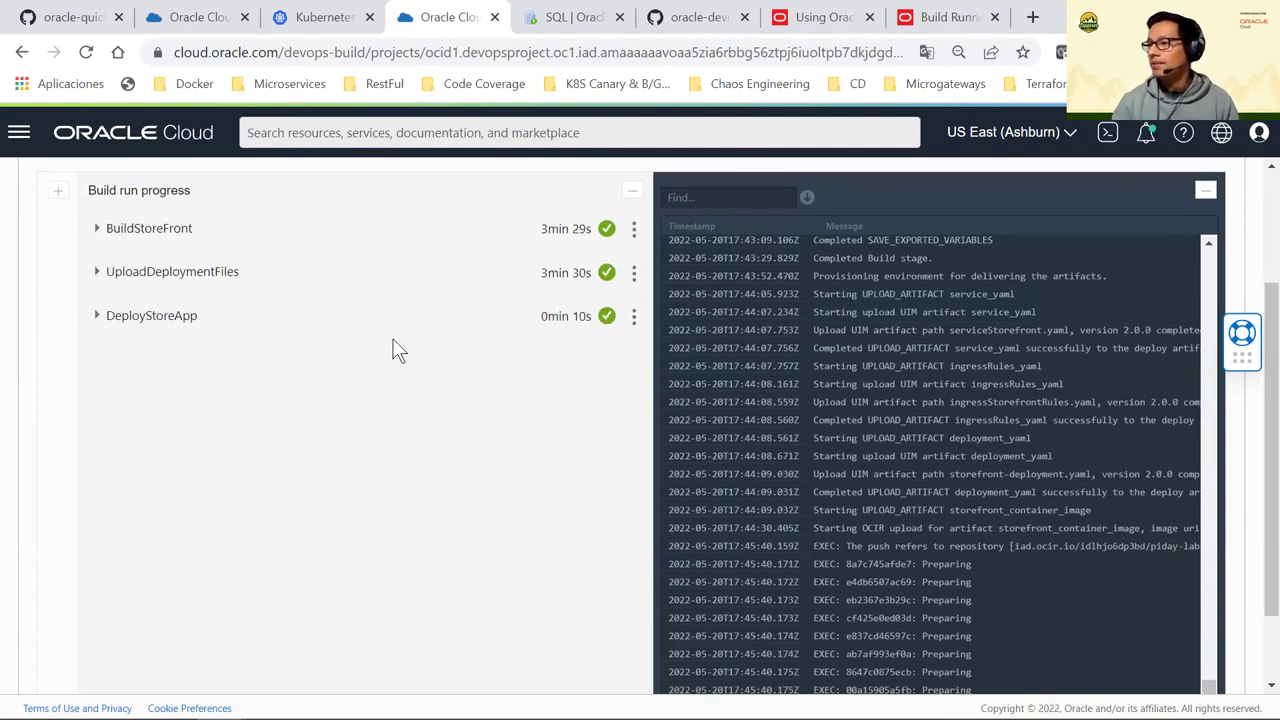
pyautogui.scroll(1, 405, 372)
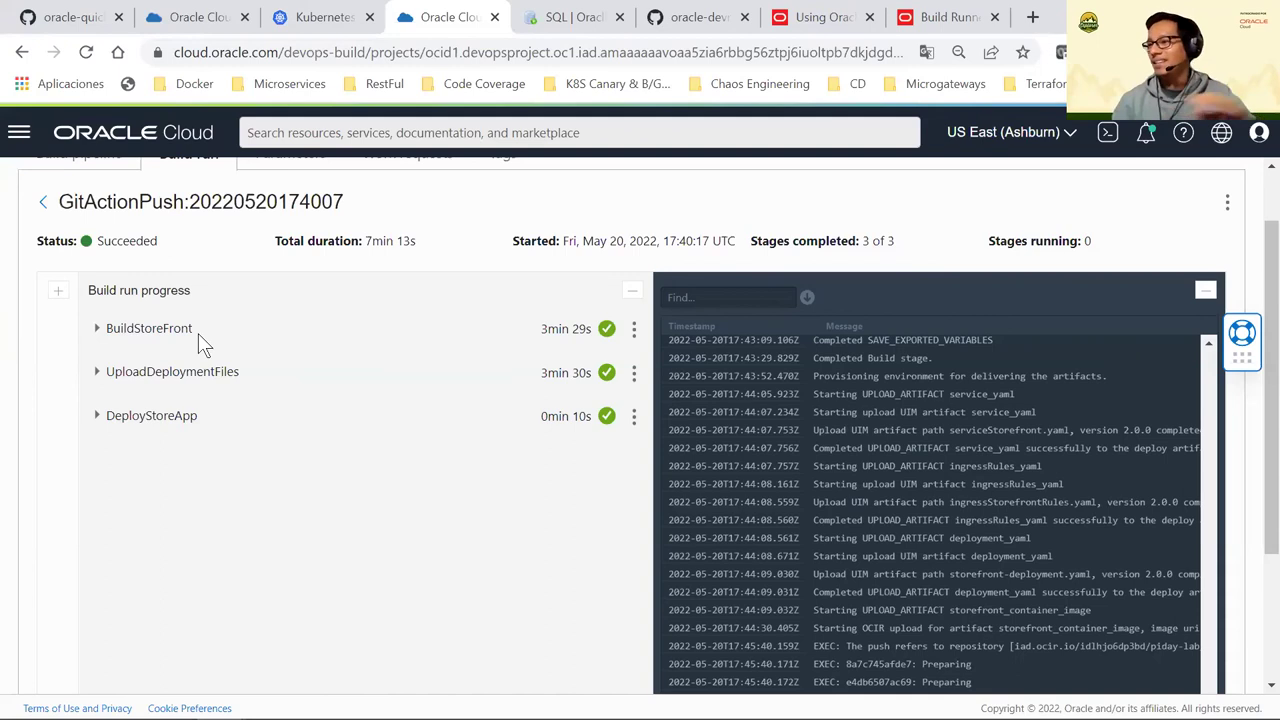
pyautogui.click(203, 18)
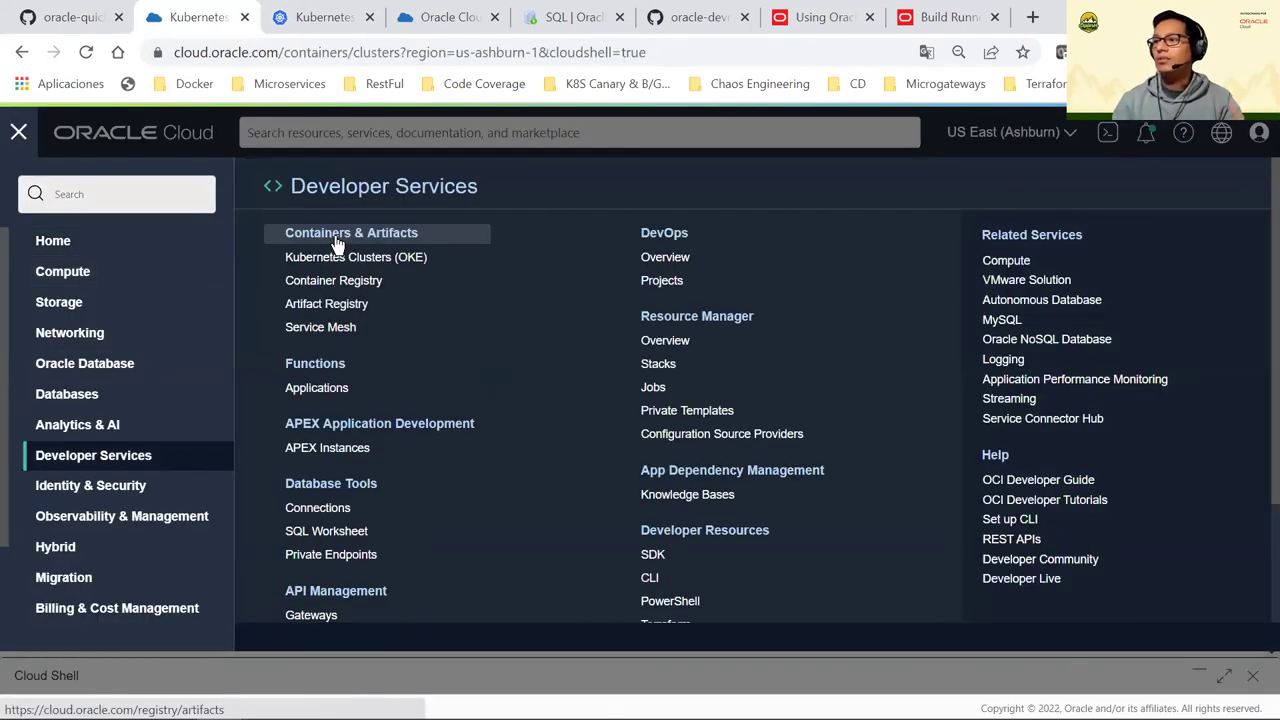
# Open Container Registry, then on the build run expand DeployStoreApp and restore the pipeline diagram
pyautogui.click(339, 252)
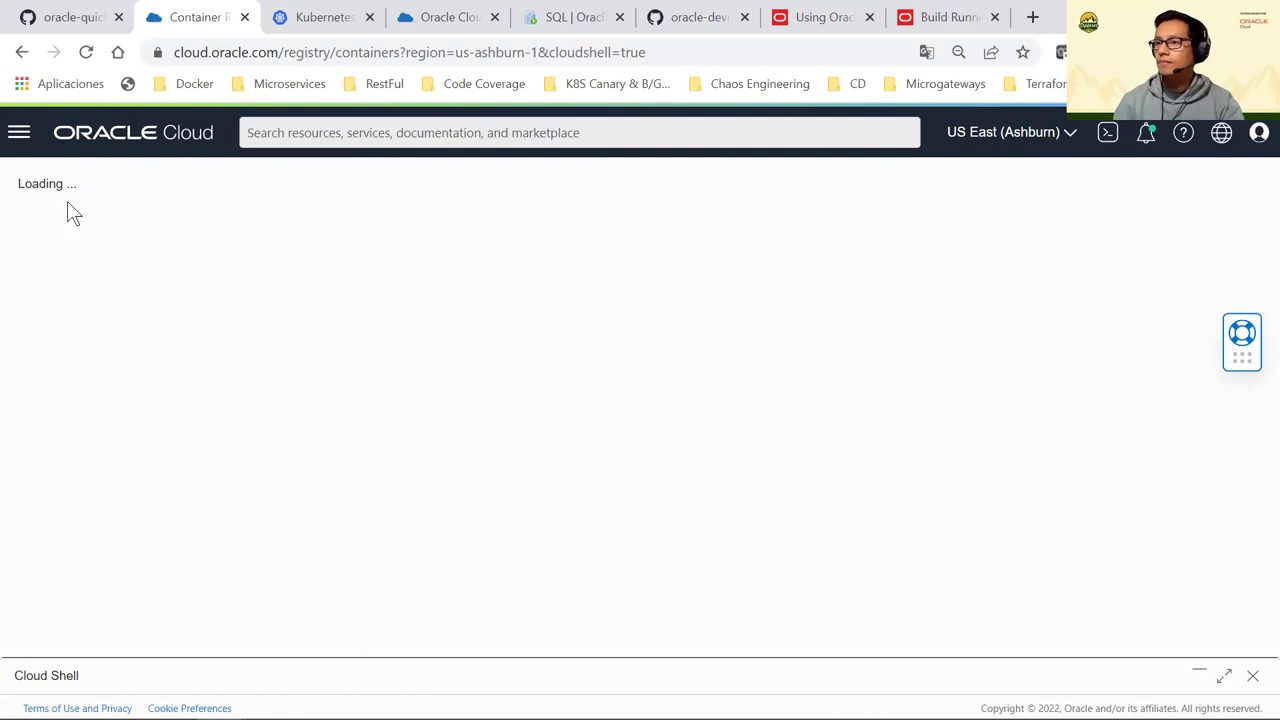
pyautogui.click(416, 18)
pyautogui.click(98, 415)
pyautogui.click(59, 296)
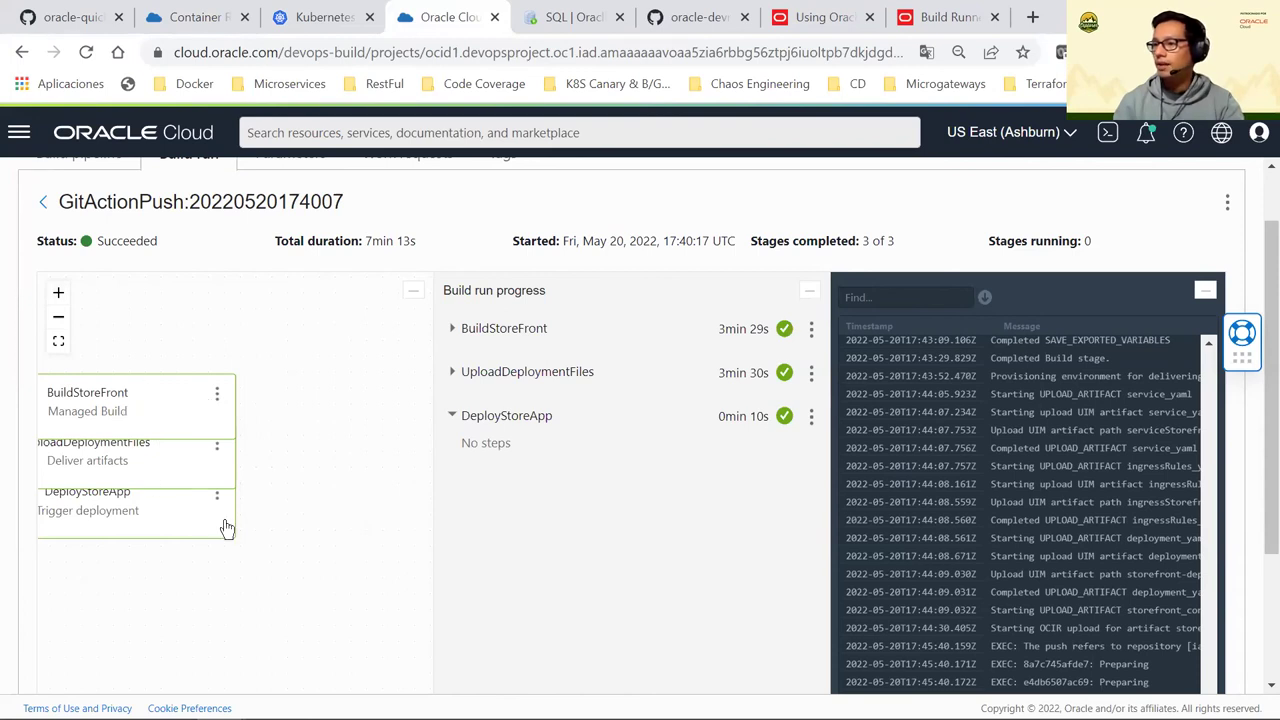
# Inspect the DeployStoreApp and BuildStoreFront stage details panels
pyautogui.click(505, 416)
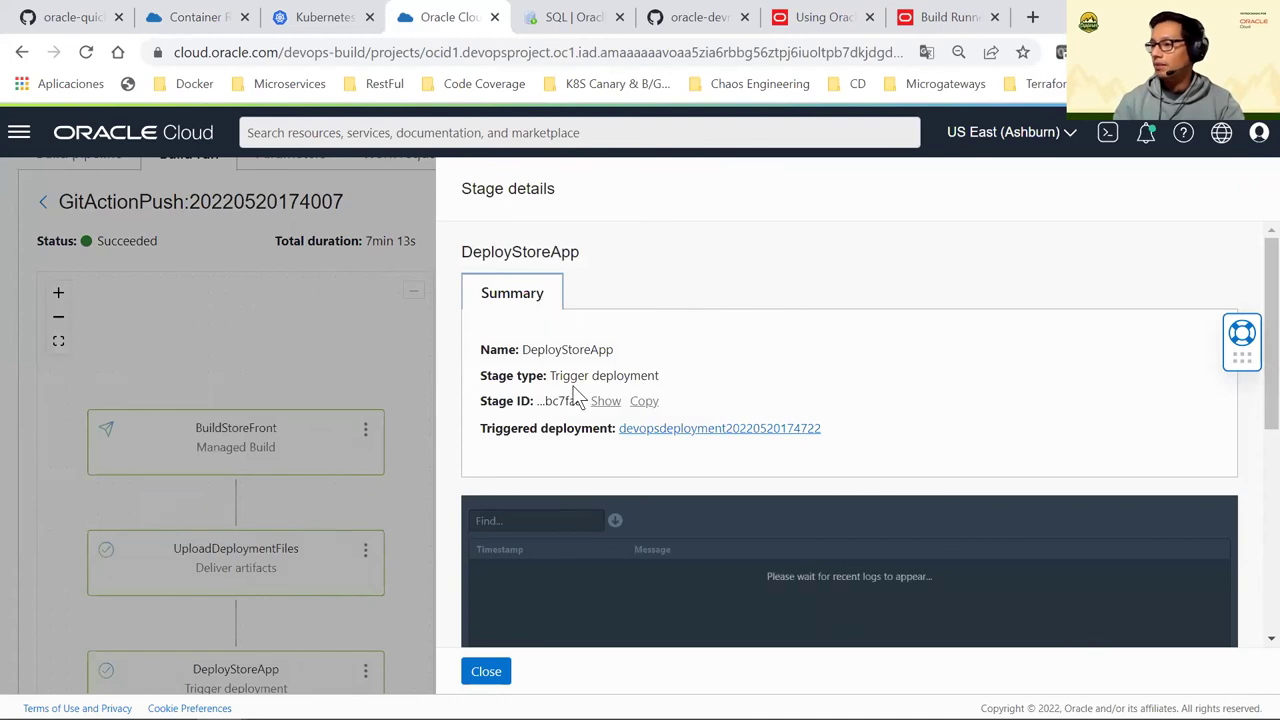
pyautogui.scroll(-1, 488, 690)
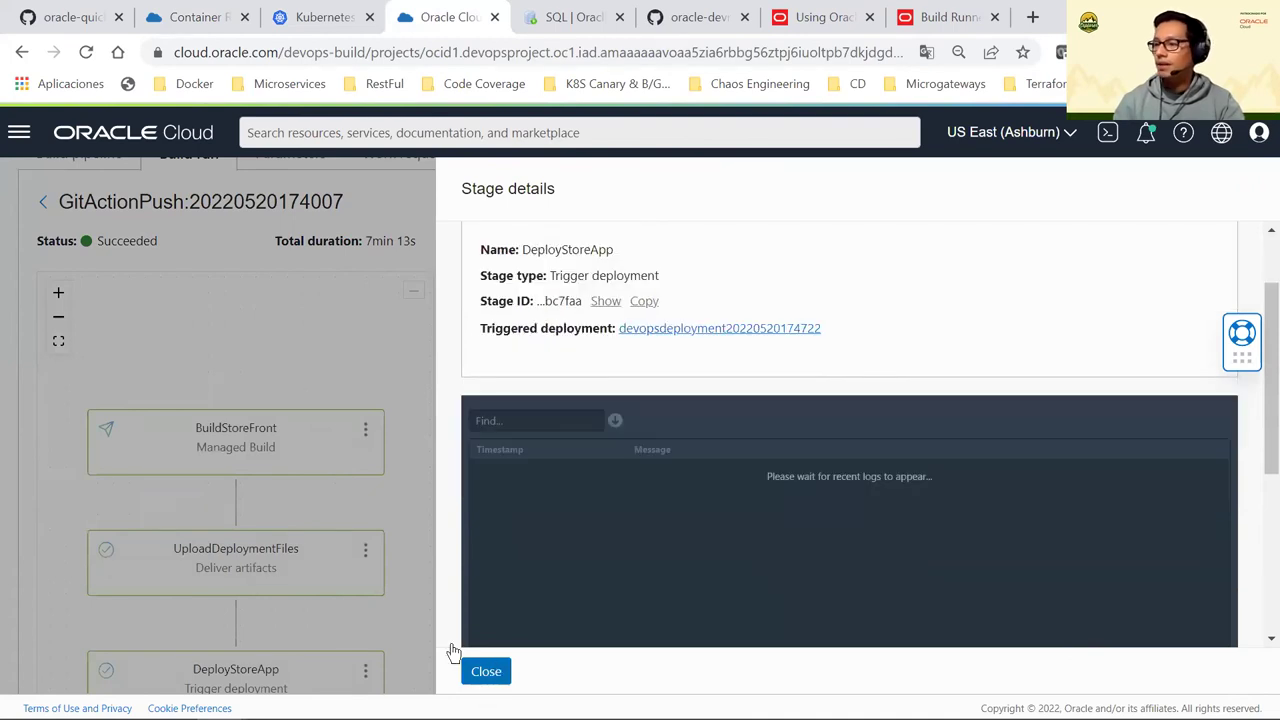
pyautogui.click(395, 456)
pyautogui.click(440, 455)
pyautogui.scroll(-4, 630, 420)
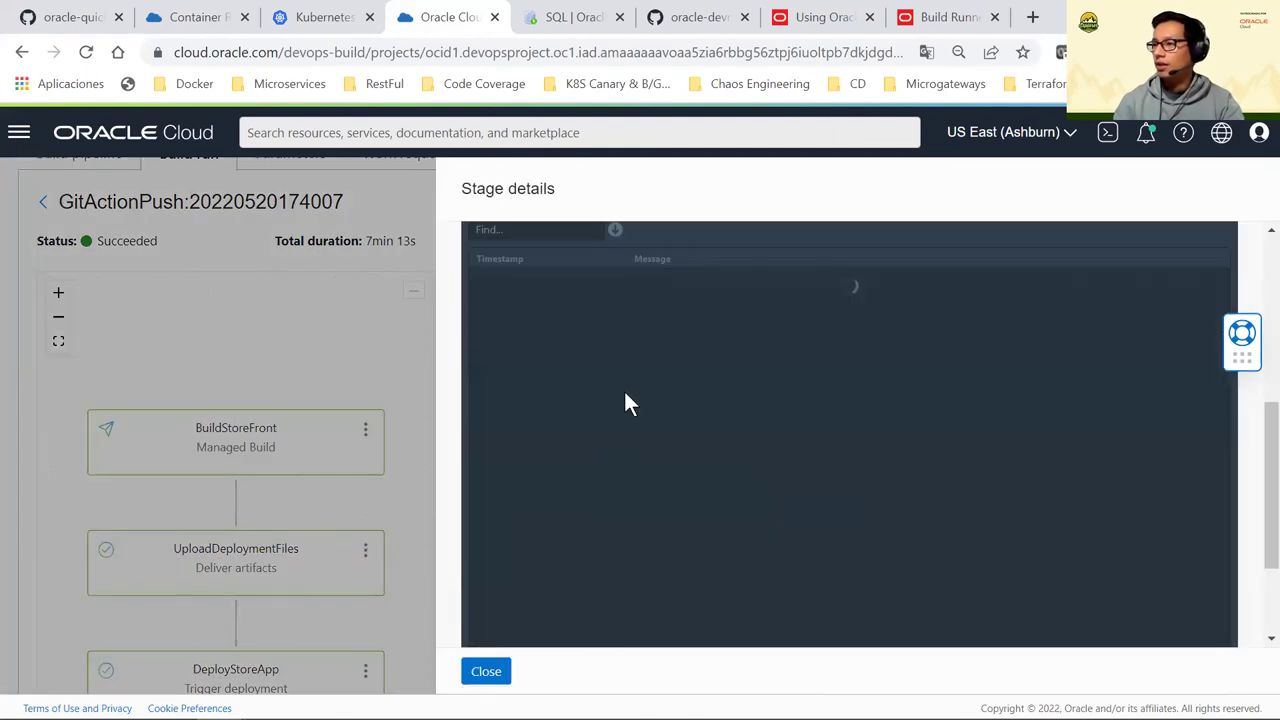
pyautogui.scroll(-1, 627, 405)
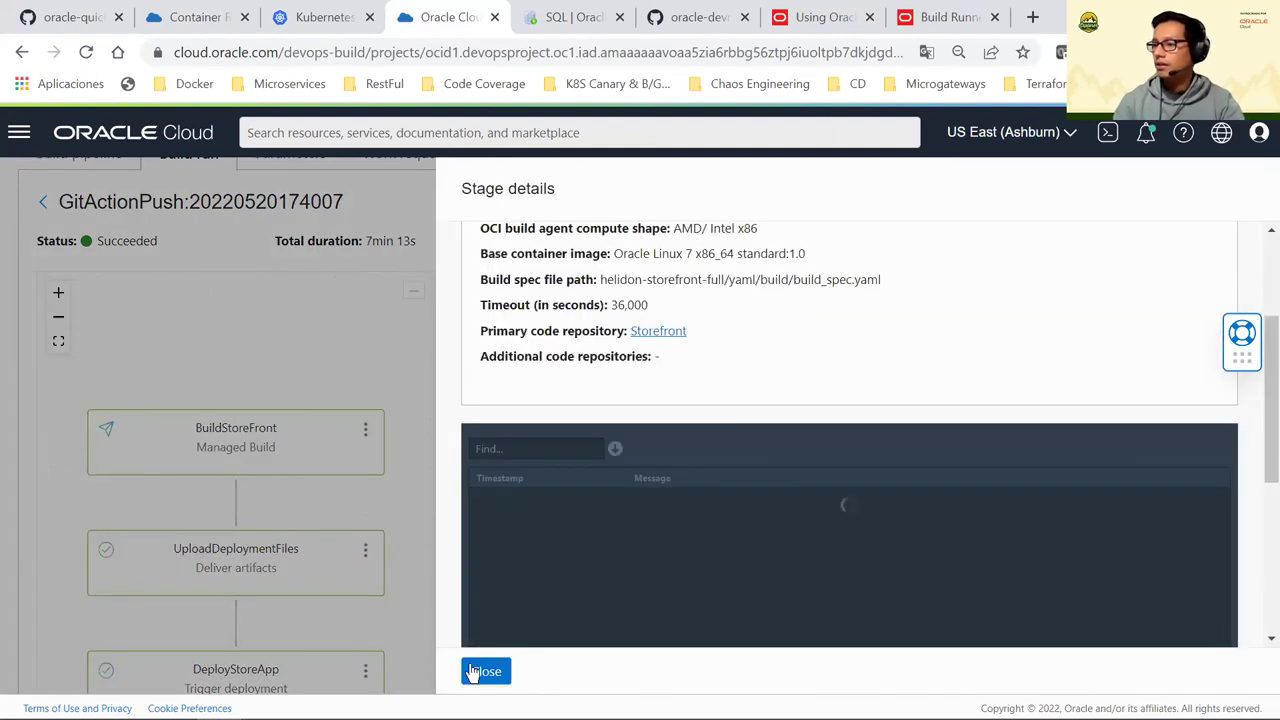
pyautogui.click(476, 672)
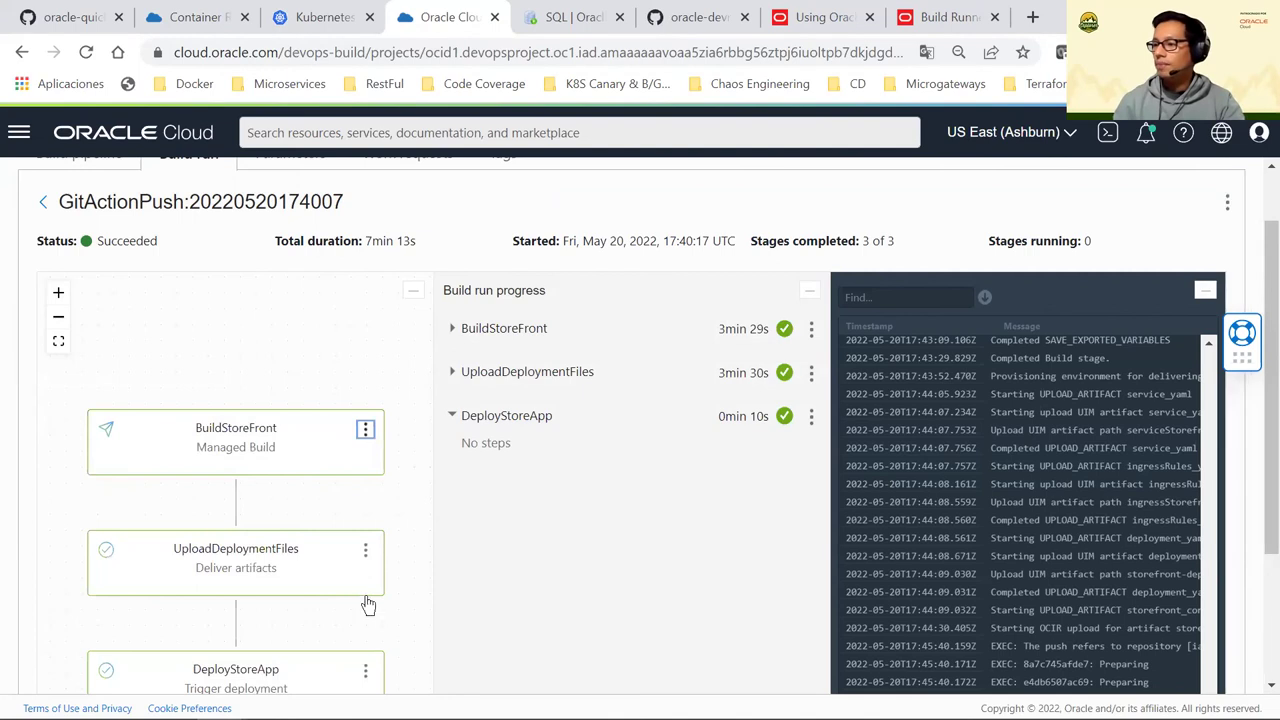
pyautogui.scroll(-1, 366, 600)
pyautogui.click(400, 626)
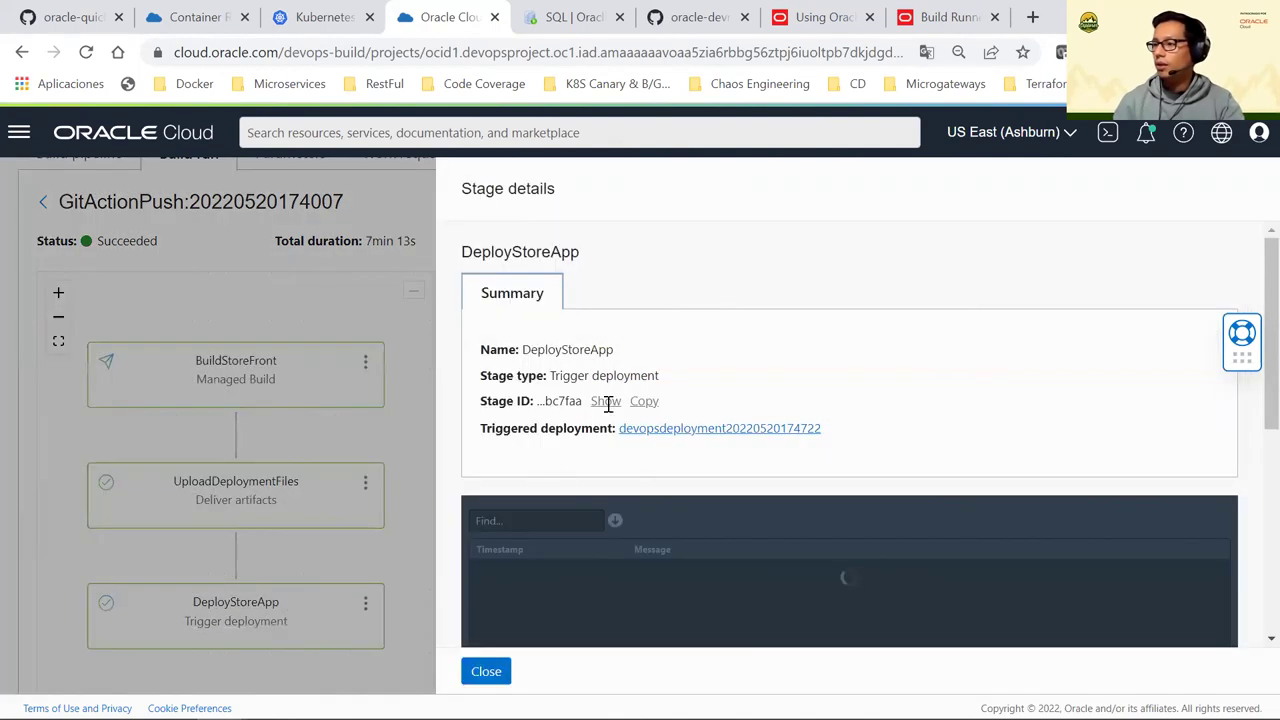
pyautogui.click(690, 430)
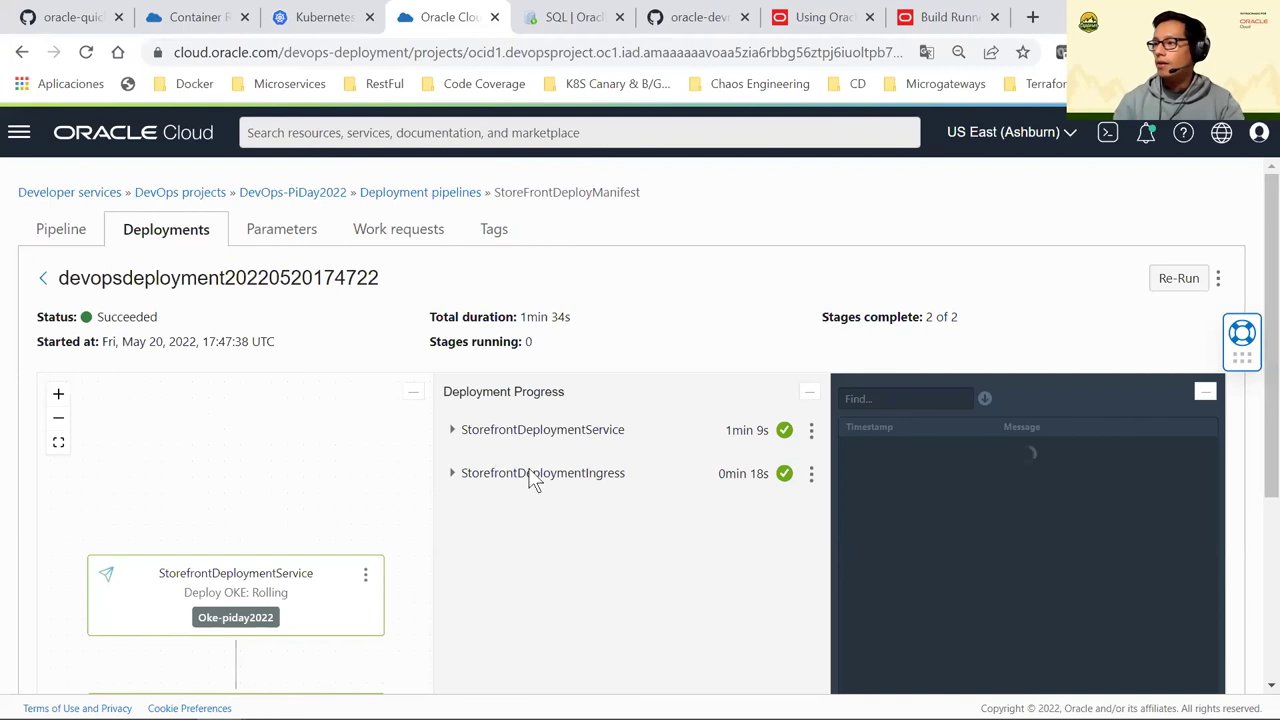
# Expand StorefrontDeploymentService and StorefrontDeploymentIngress to show their successful steps
pyautogui.scroll(-2, 765, 232)
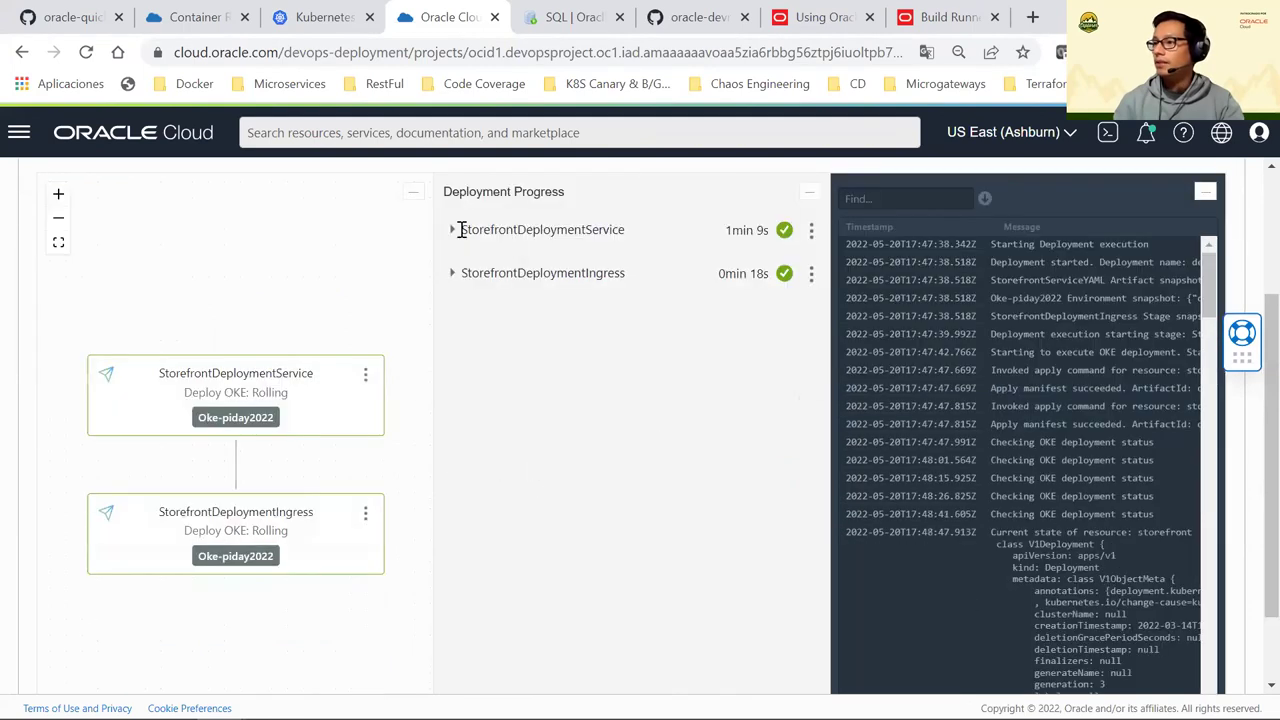
pyautogui.click(452, 230)
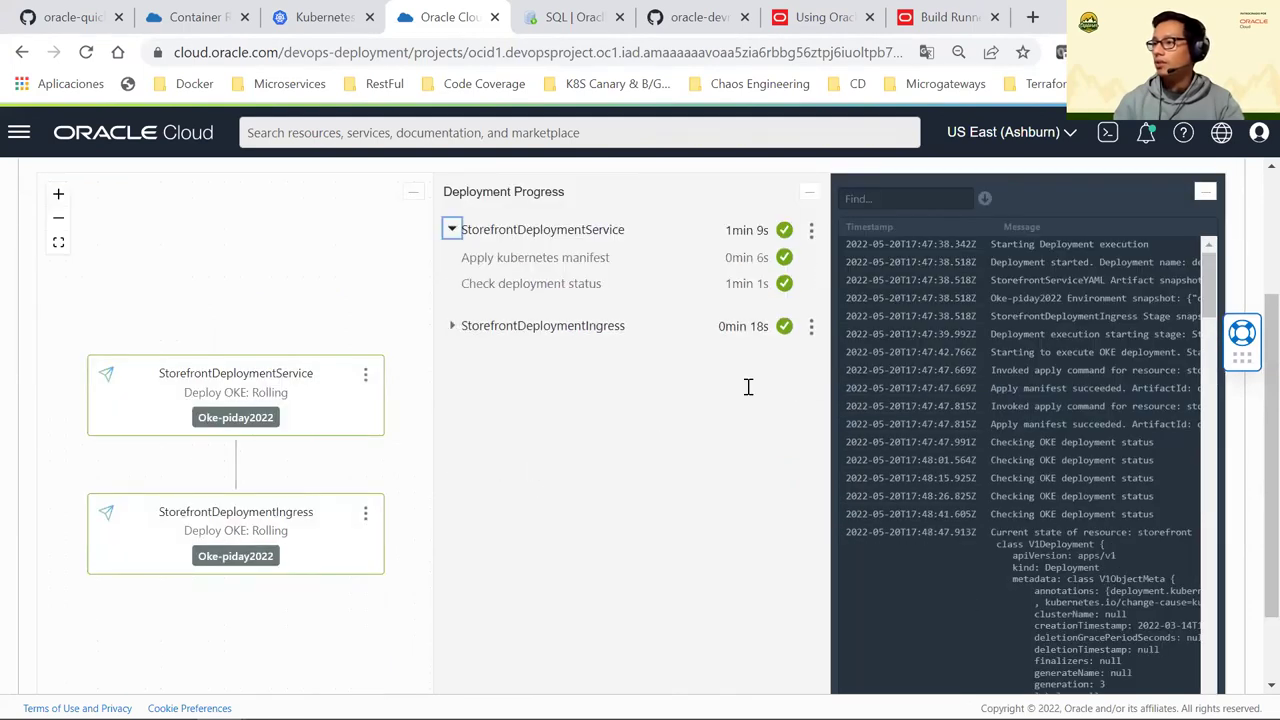
pyautogui.click(452, 325)
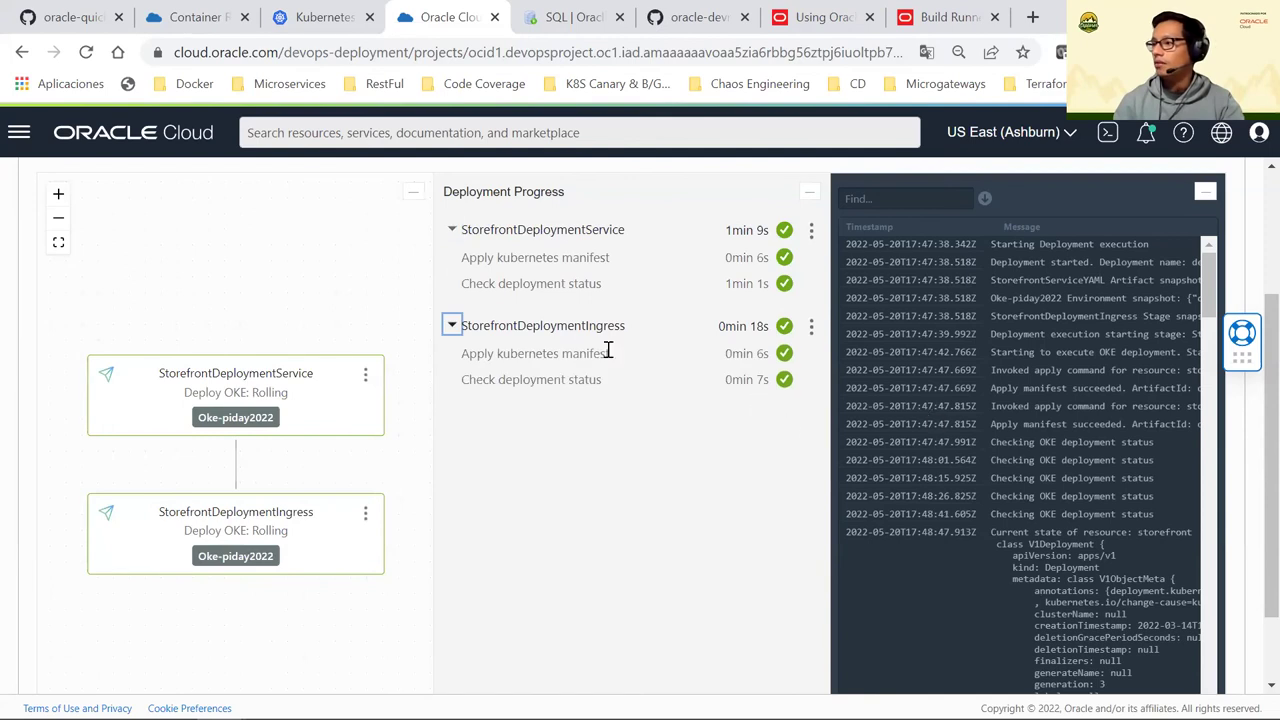
pyautogui.scroll(1, 457, 429)
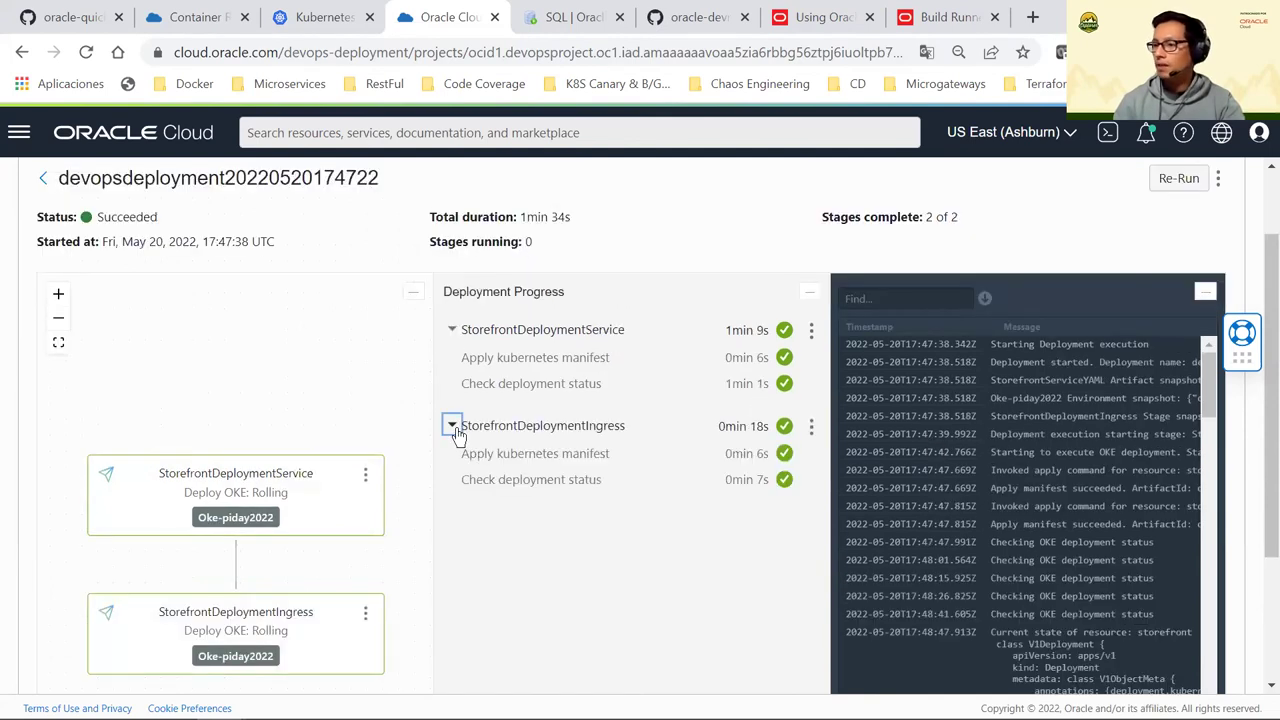
# Go to the Container Registry tab and maximize Cloud Shell
pyautogui.click(213, 16)
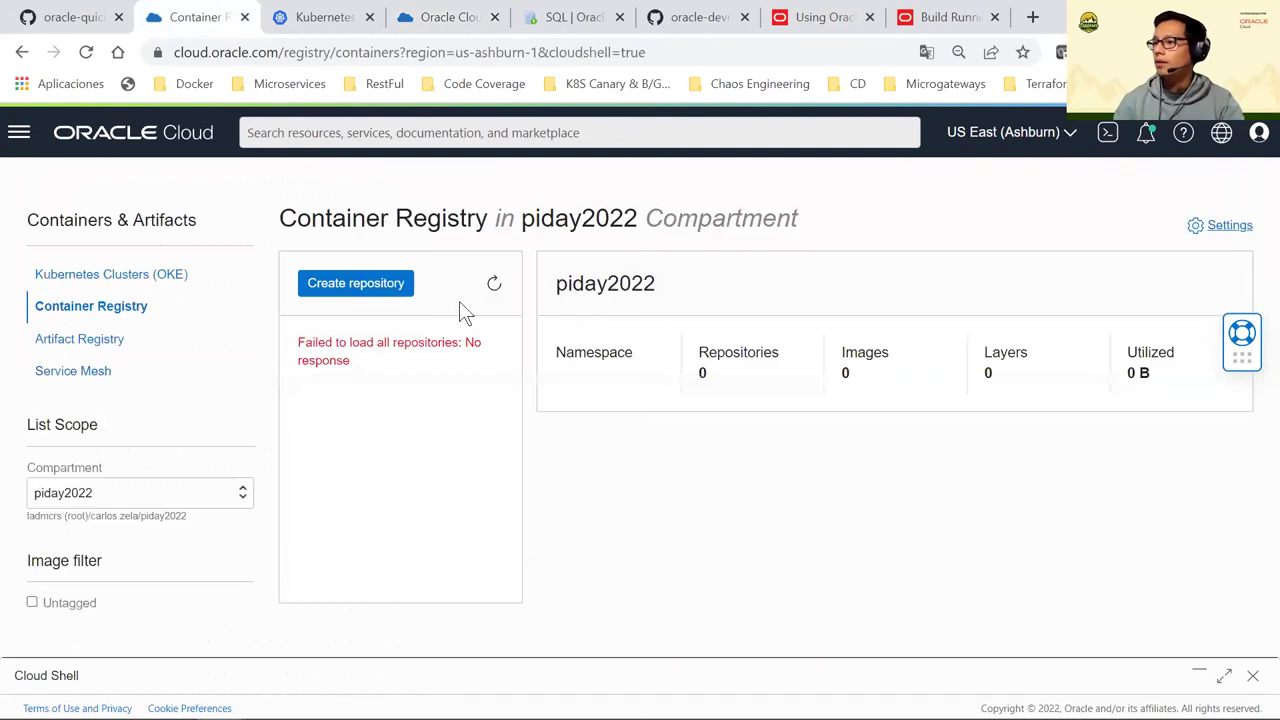
pyautogui.click(420, 17)
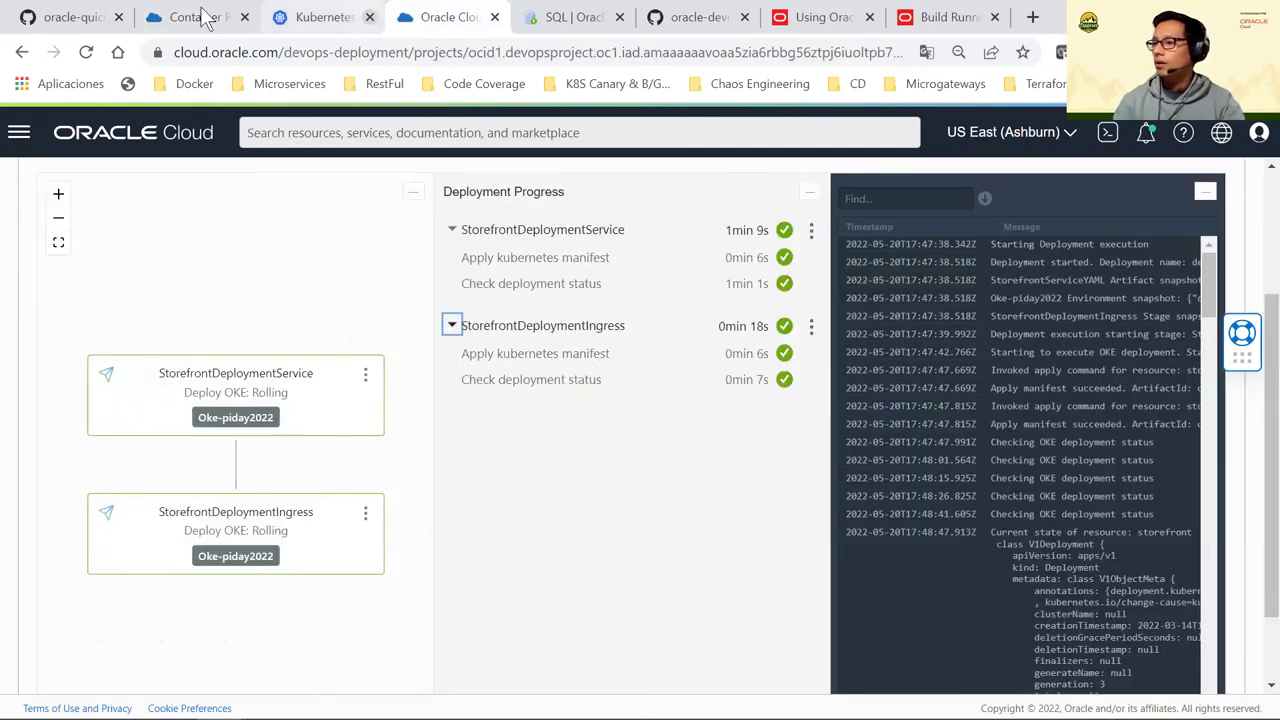
pyautogui.click(206, 18)
pyautogui.click(1226, 678)
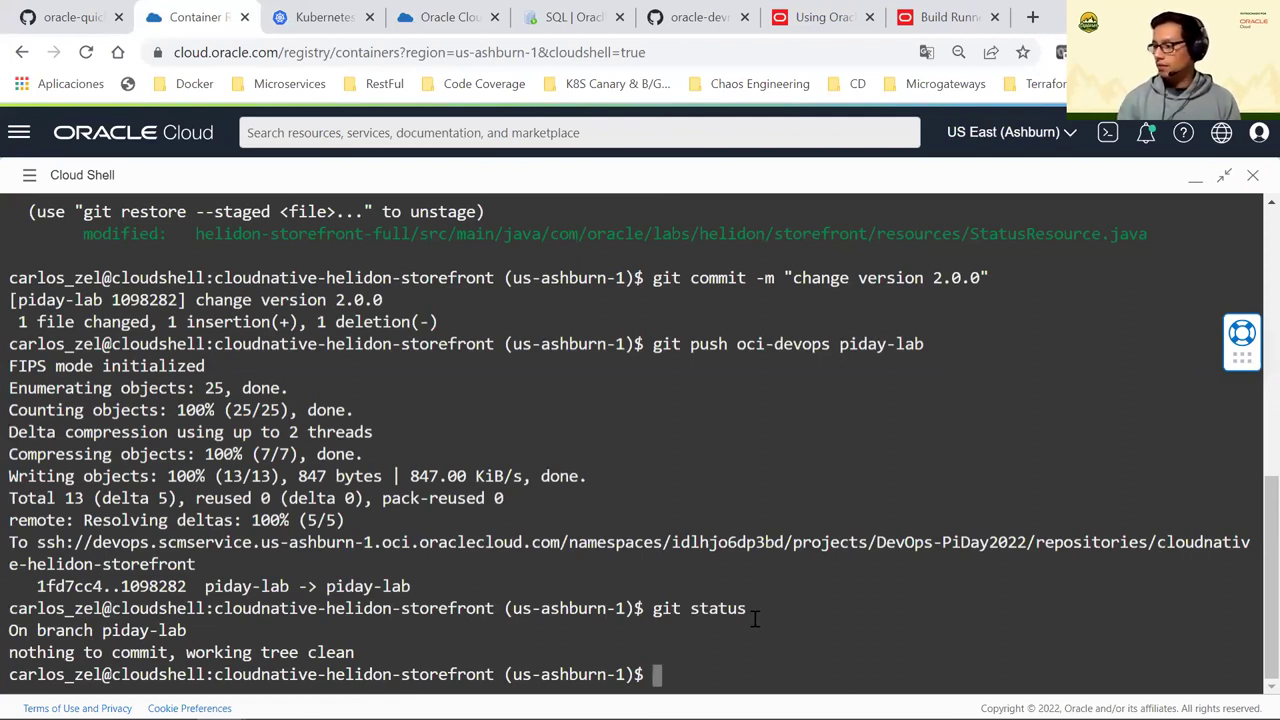
# Abort the recalled commit command and clear the Cloud Shell terminal
pyautogui.press('Up')
pyautogui.press('Up')
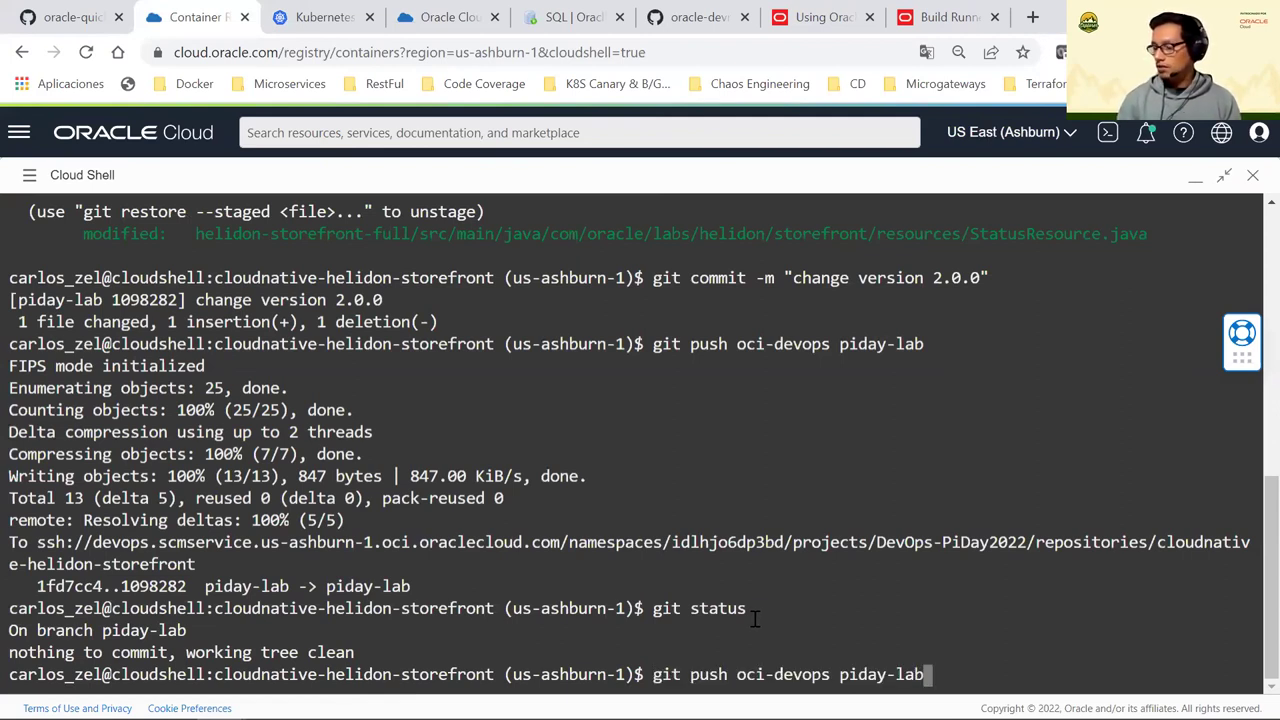
pyautogui.press('Up')
pyautogui.hotkey('ctrl', 'c')
pyautogui.write('clear')
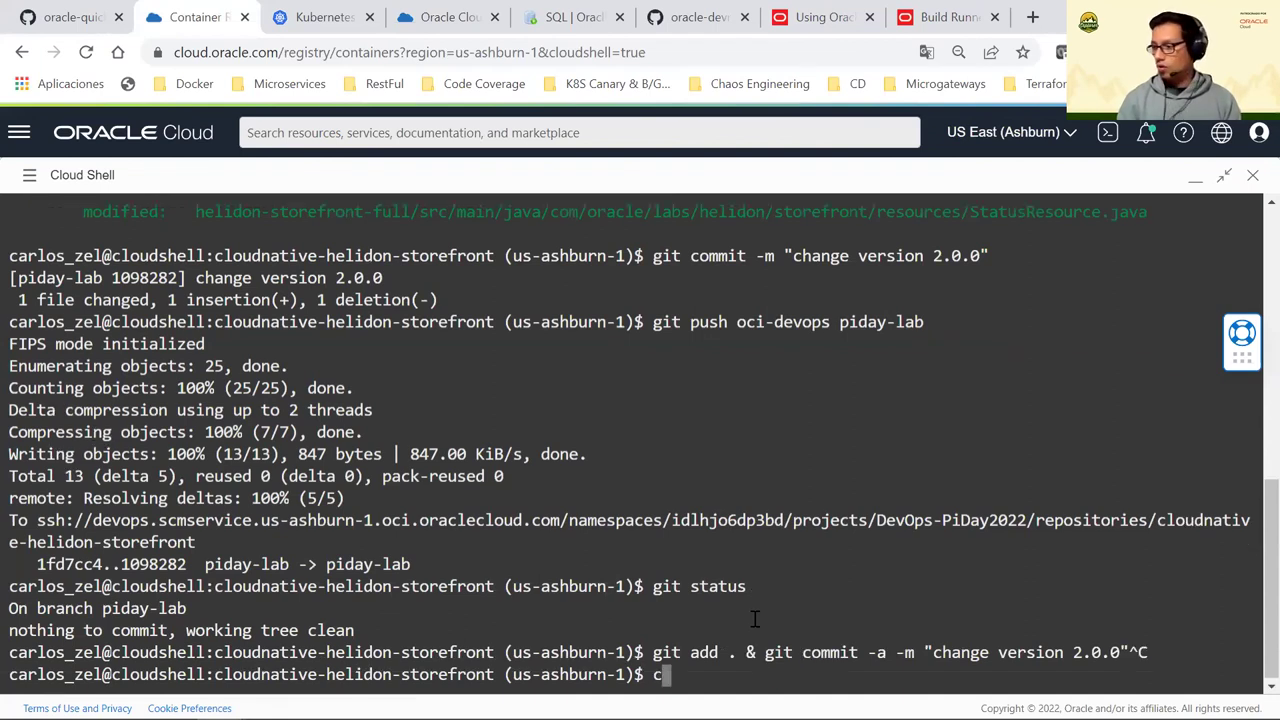
pyautogui.press('Return')
# Re-run the curl /sf/status request and highlight the returned version 2.0.0
pyautogui.press('Up')
pyautogui.press('Up')
pyautogui.press('Up')
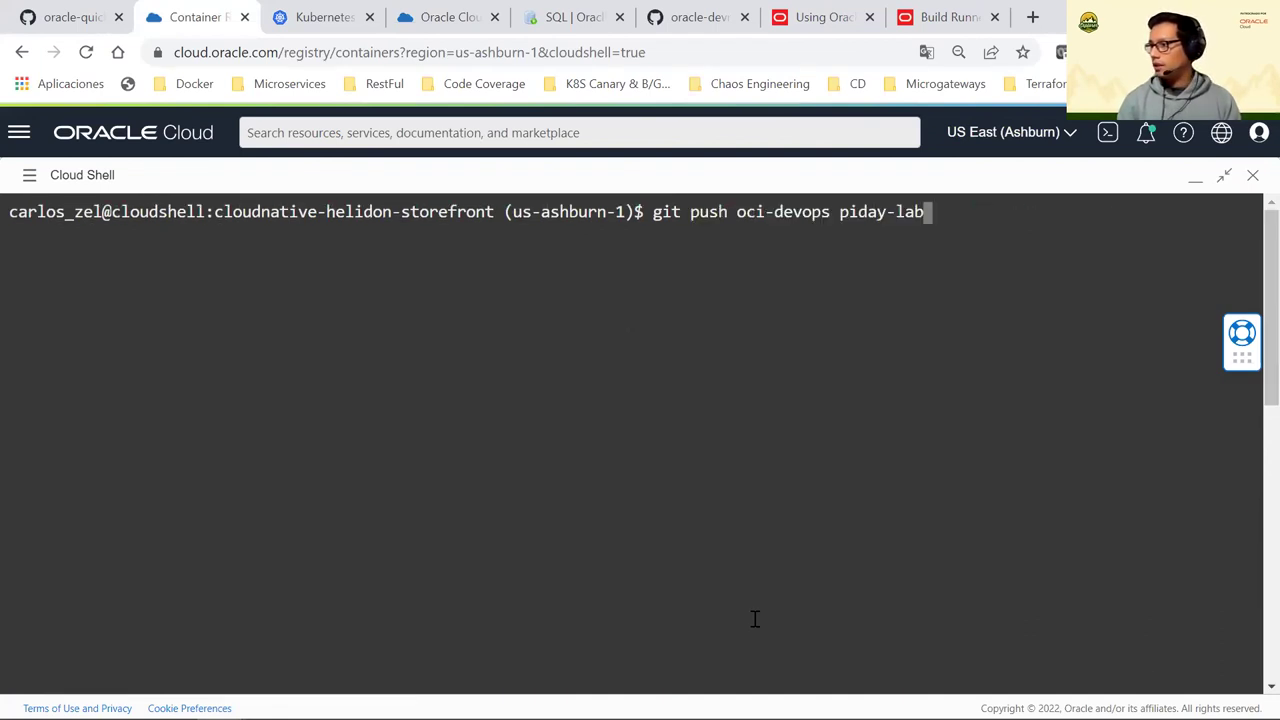
pyautogui.press('Down')
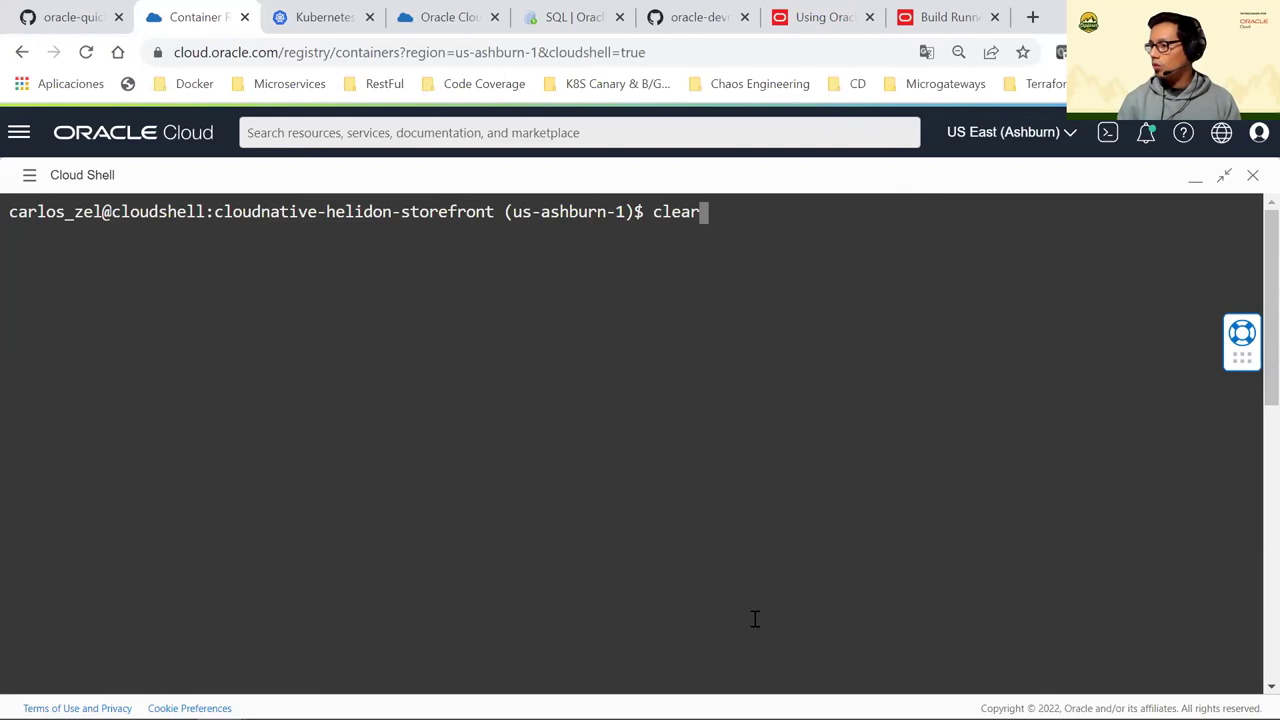
pyautogui.press('Up')
pyautogui.press('Up')
pyautogui.press('Up')
pyautogui.press('Up')
pyautogui.press('Up')
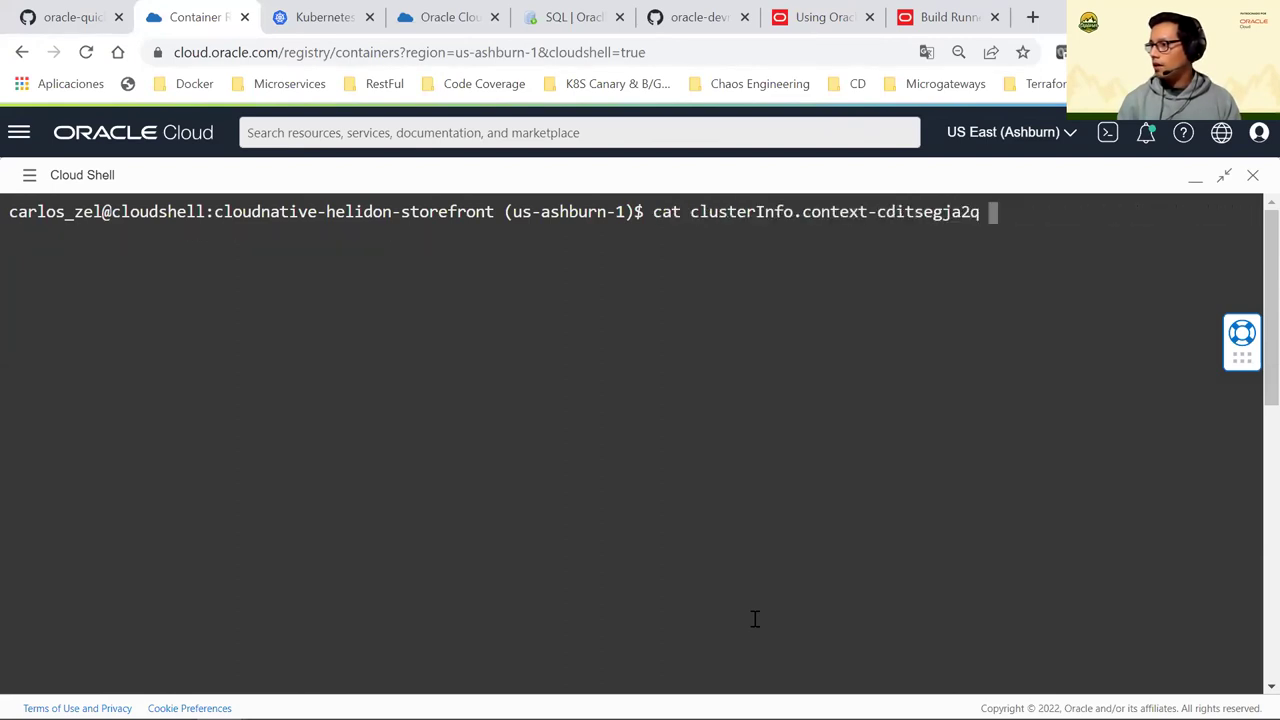
pyautogui.press('Down')
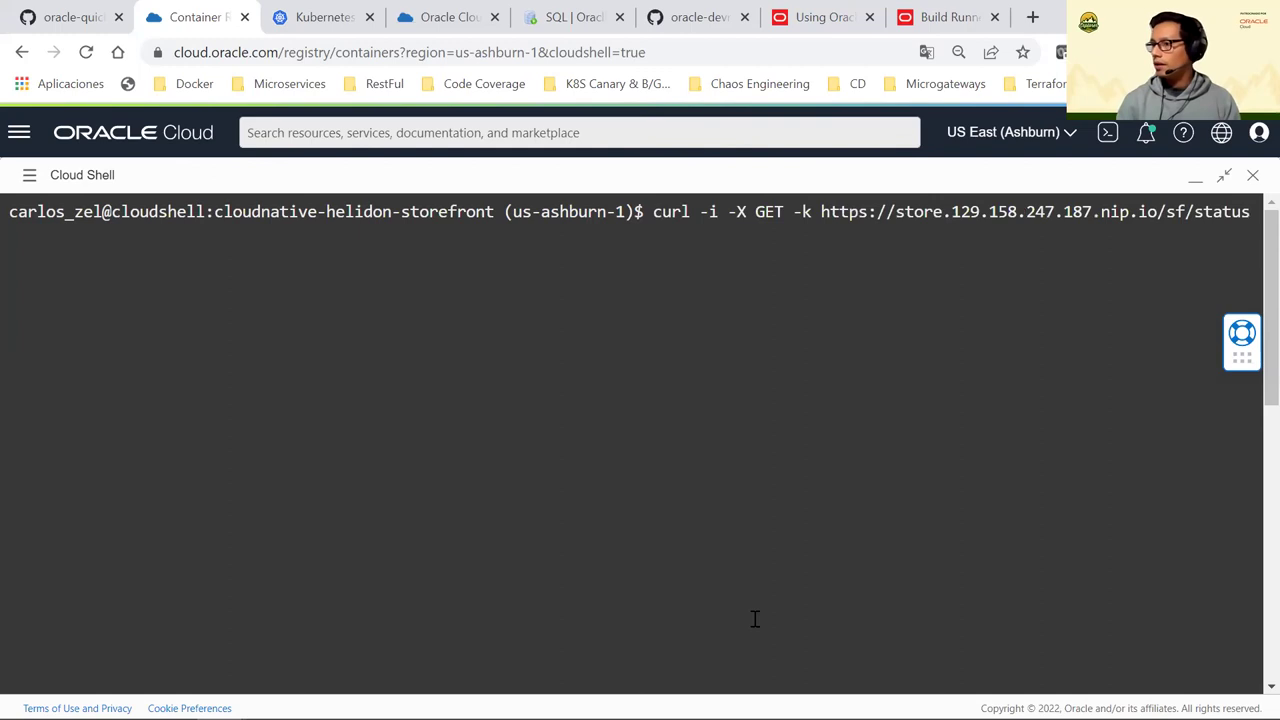
pyautogui.press('Return')
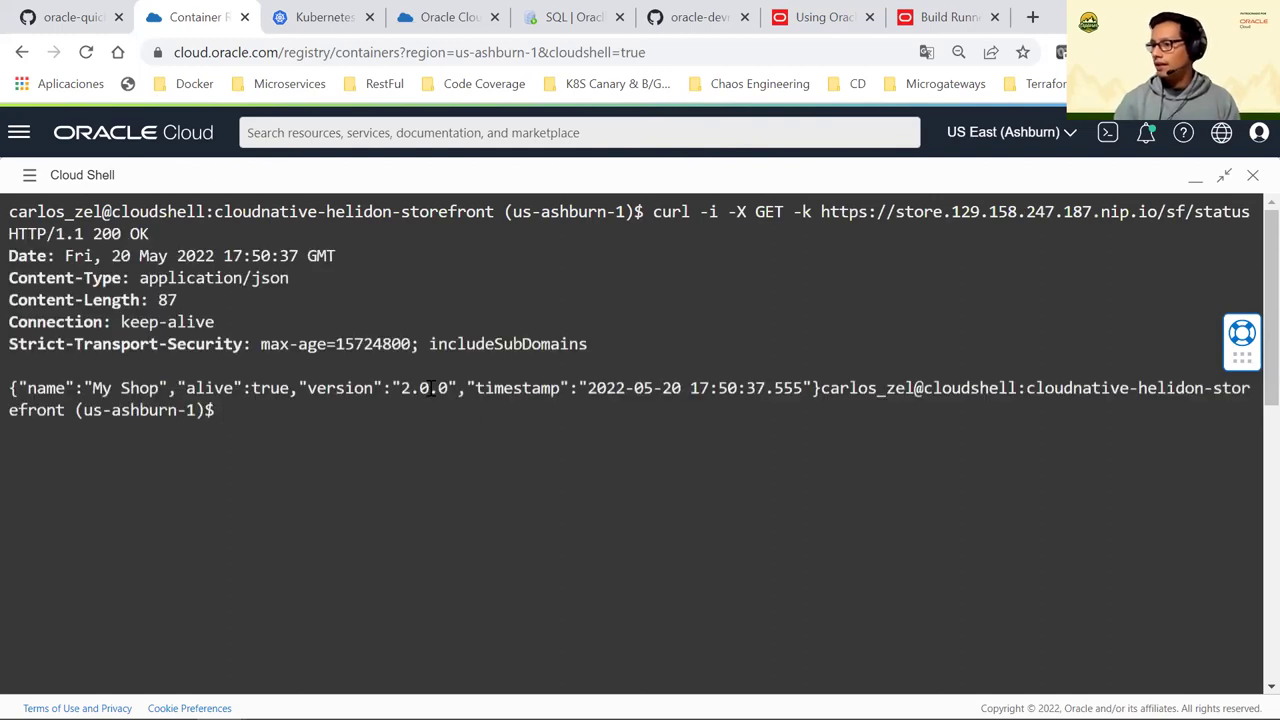
pyautogui.moveTo(356, 388); pyautogui.dragTo(459, 390)
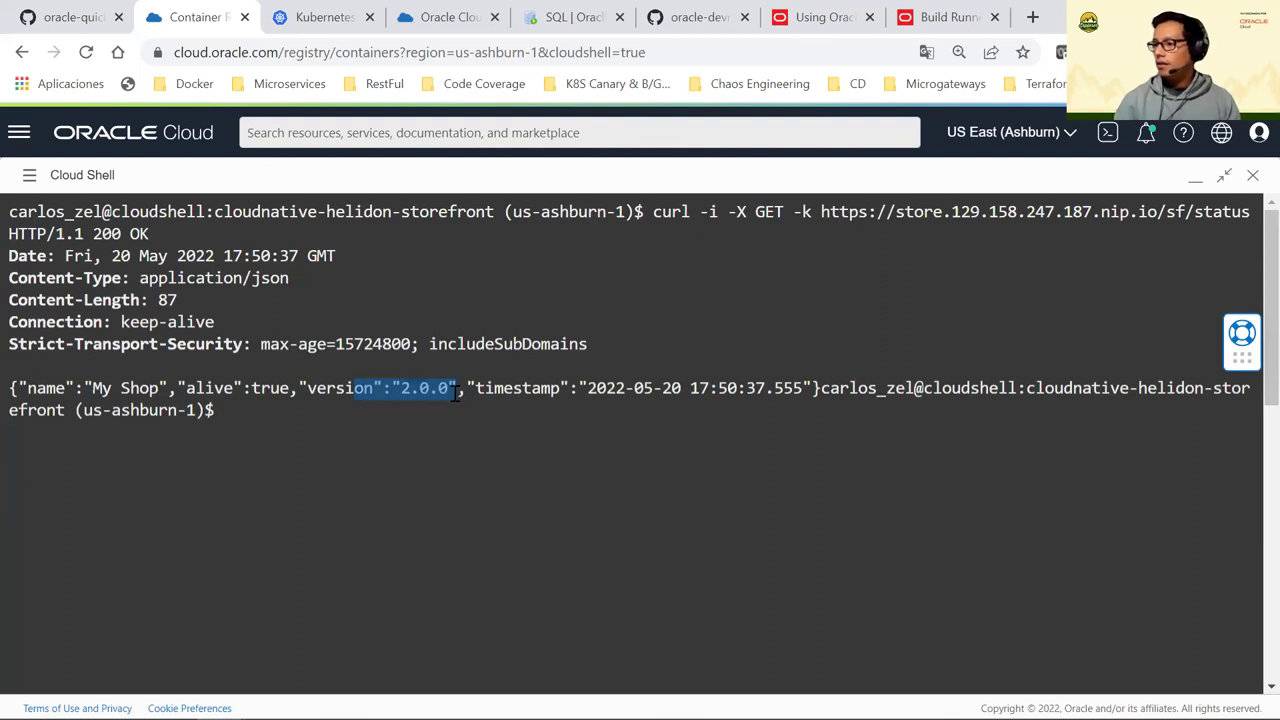
pyautogui.hotkey('ctrl', '+')
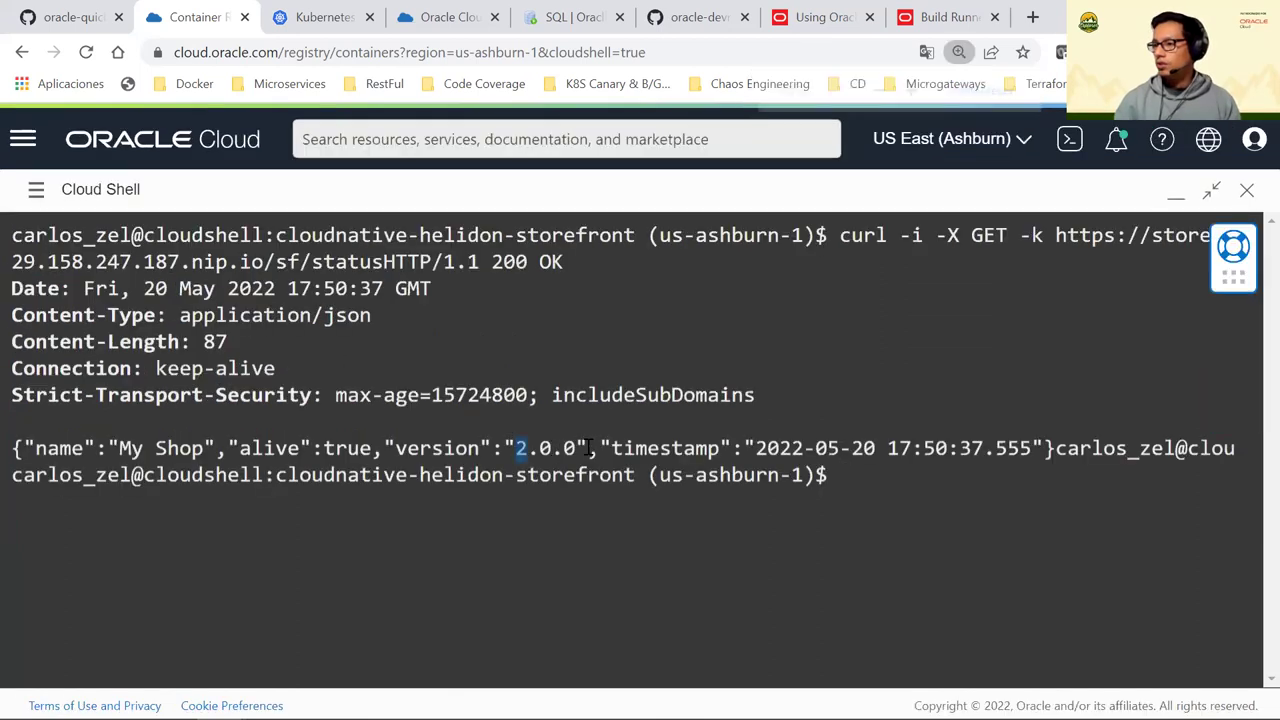
pyautogui.moveTo(590, 448); pyautogui.dragTo(596, 450)
# Highlight version 2.0.0 in the response, then repeat the /sf/status curl request
pyautogui.click(531, 450)
pyautogui.doubleClick(586, 448)
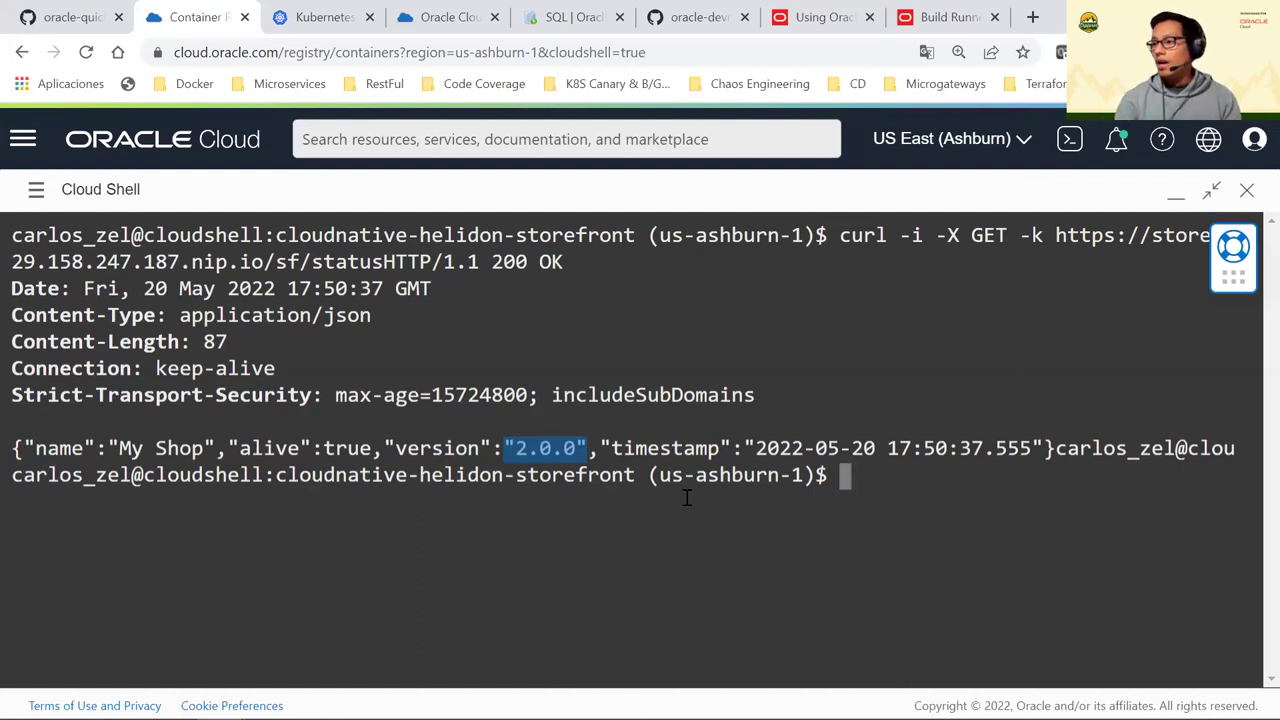
pyautogui.click(505, 446)
pyautogui.moveTo(505, 446); pyautogui.dragTo(590, 445)
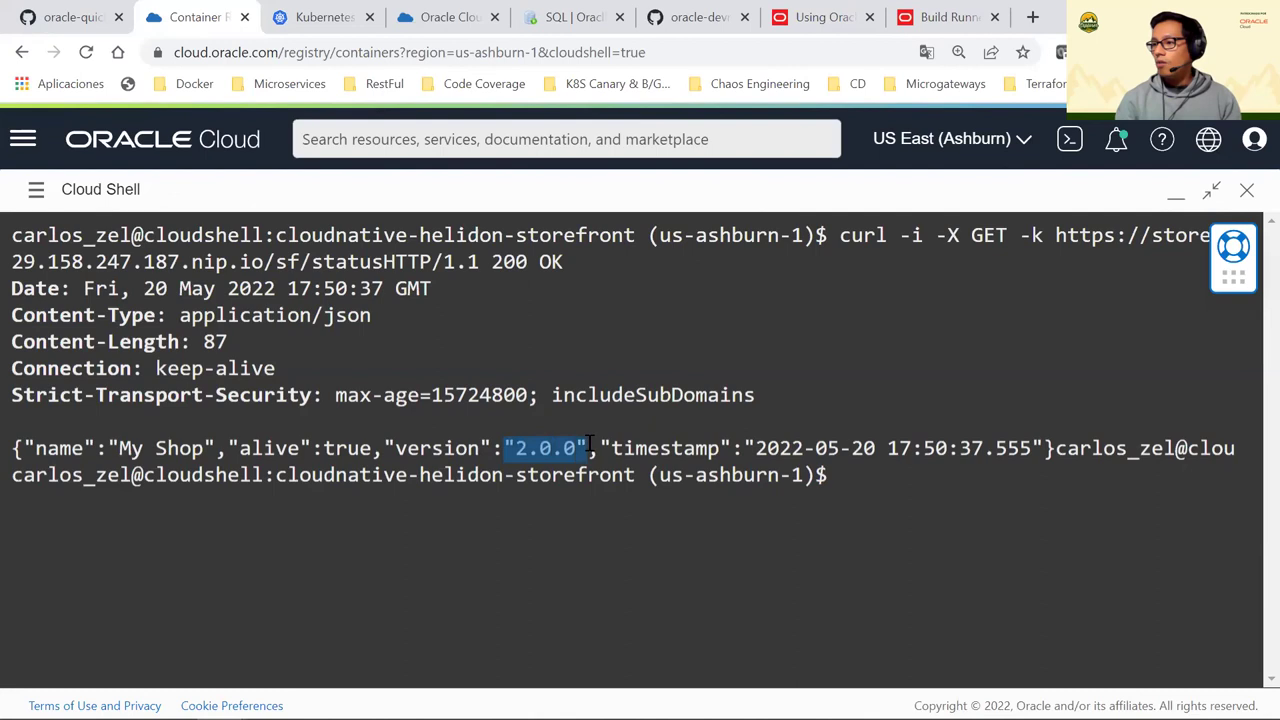
pyautogui.click(575, 449)
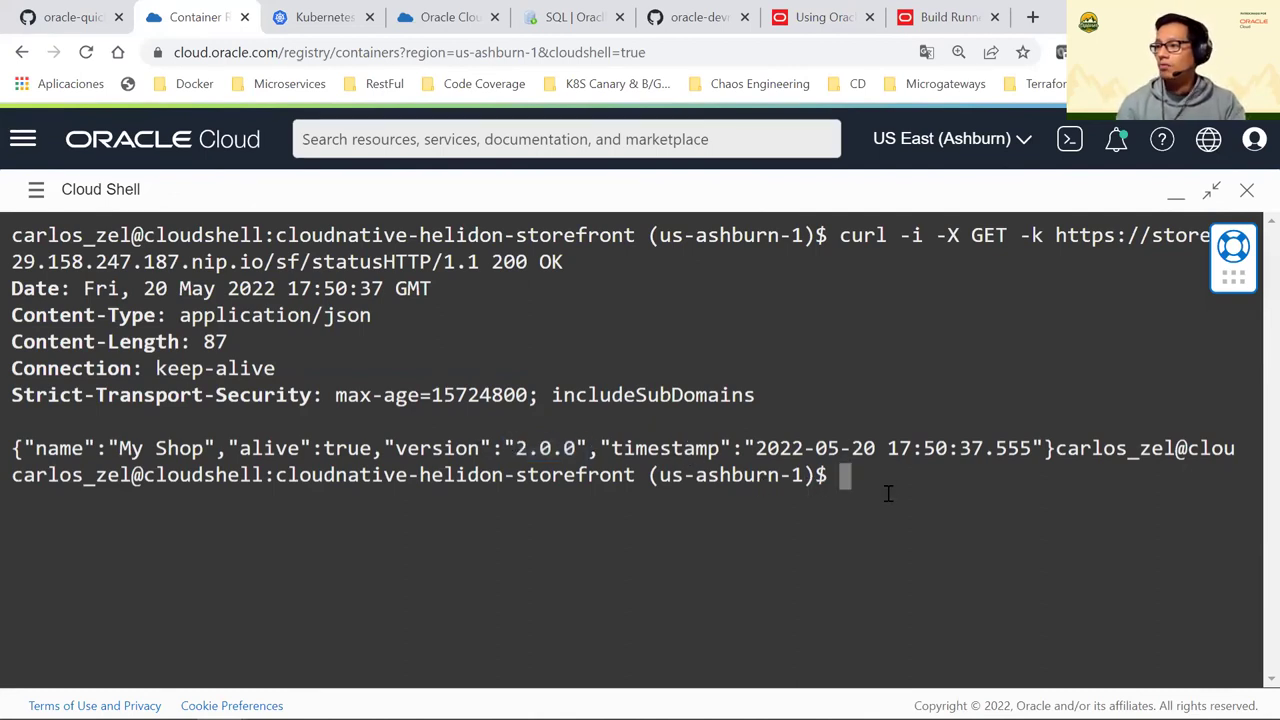
pyautogui.press('Up')
pyautogui.press('Return')
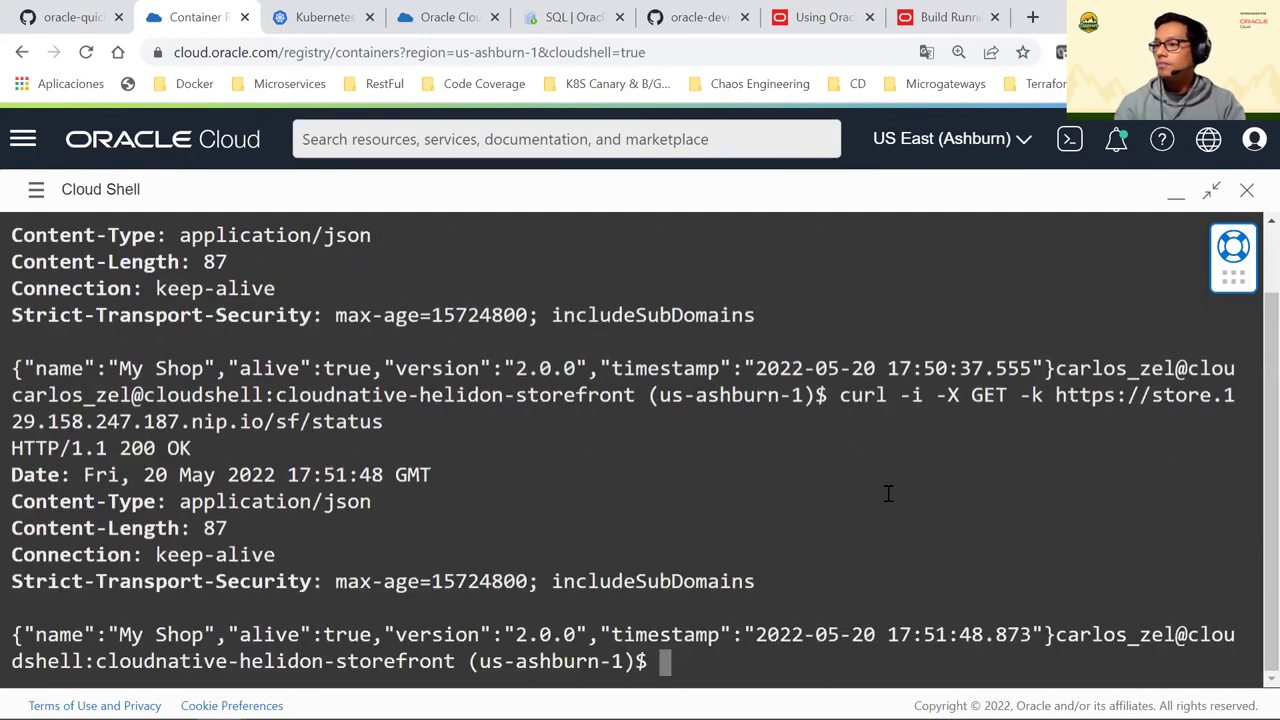
# Minimize Cloud Shell, reset browser zoom to 100%, and return to the DevOps deployment tab
pyautogui.click(1176, 192)
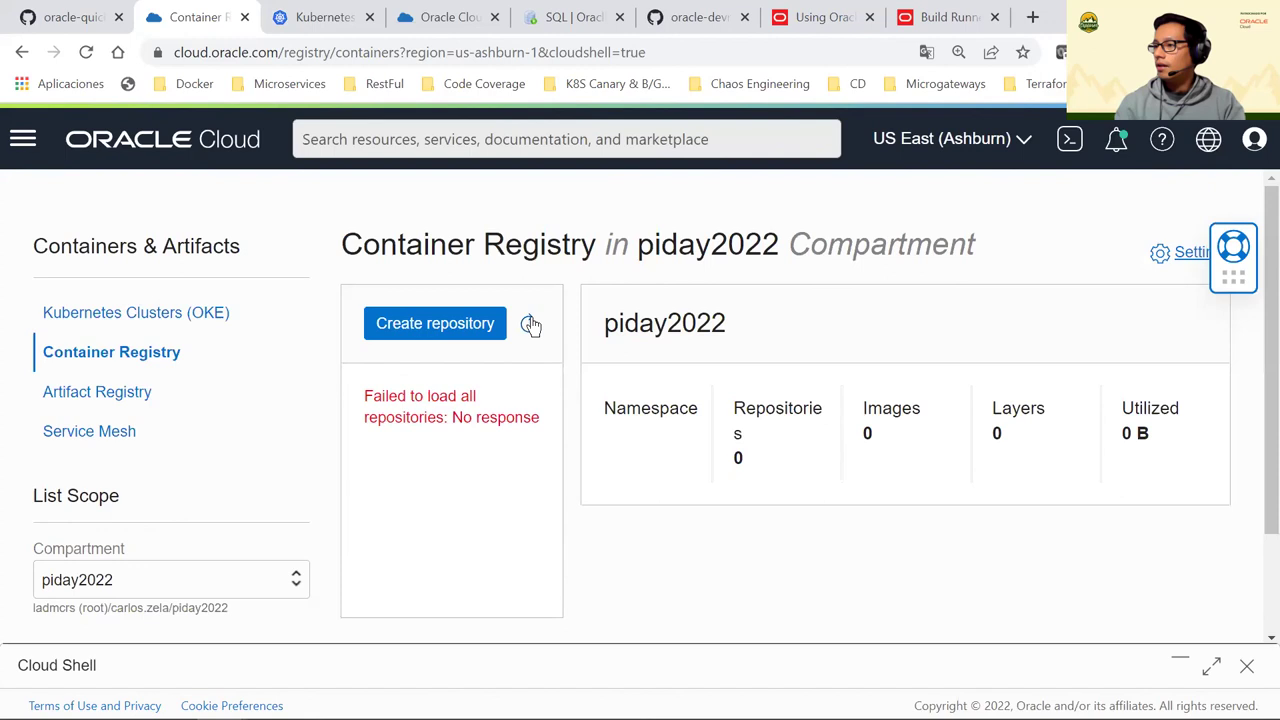
pyautogui.click(959, 52)
pyautogui.click(952, 92)
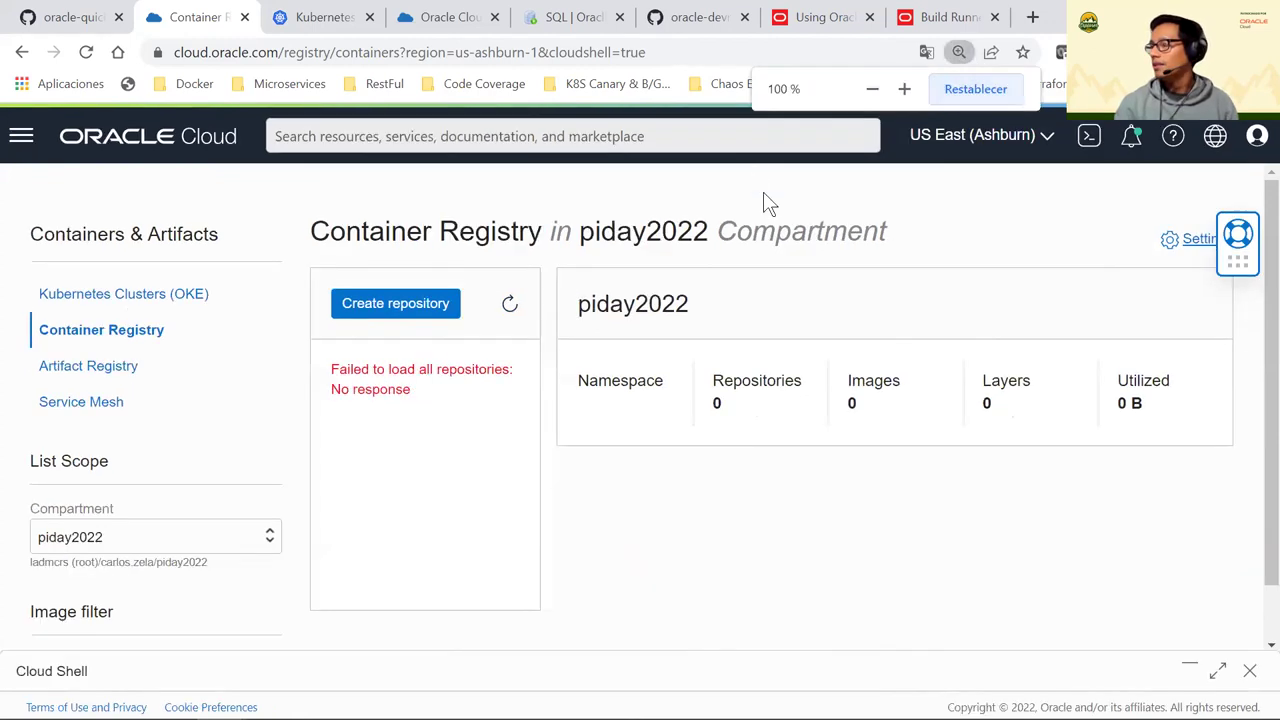
pyautogui.click(1257, 135)
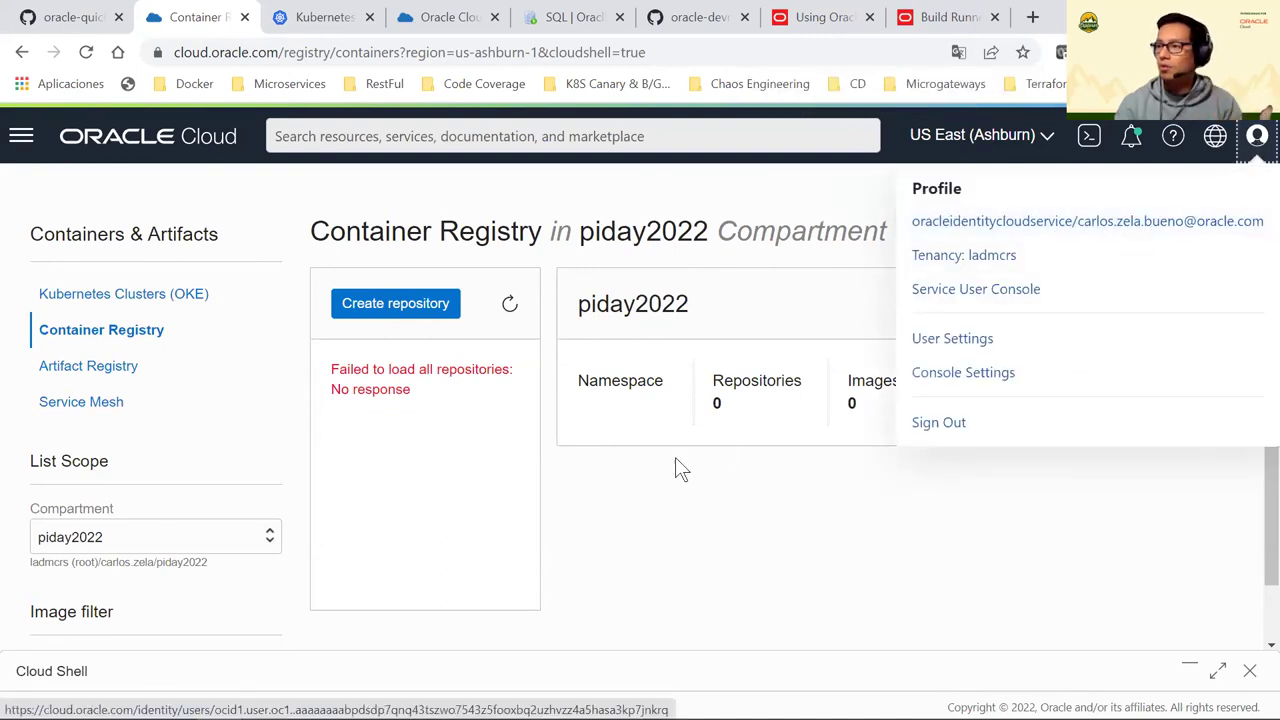
pyautogui.click(594, 445)
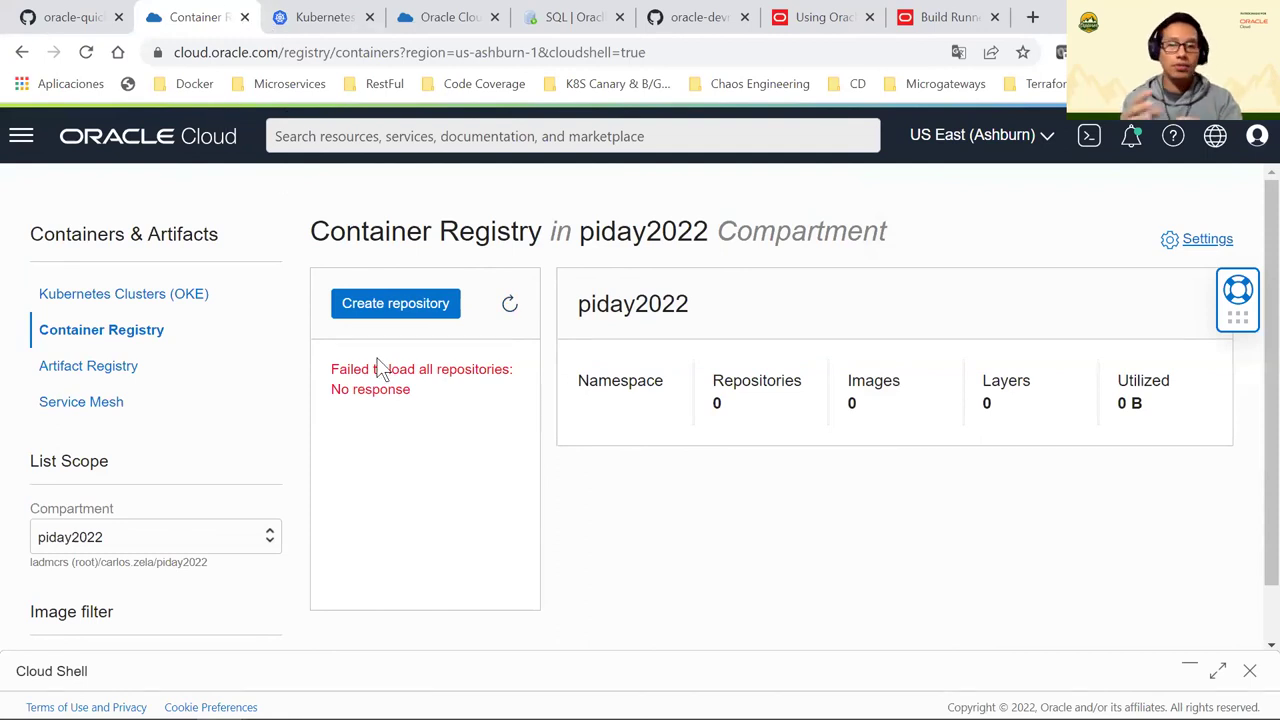
pyautogui.click(422, 17)
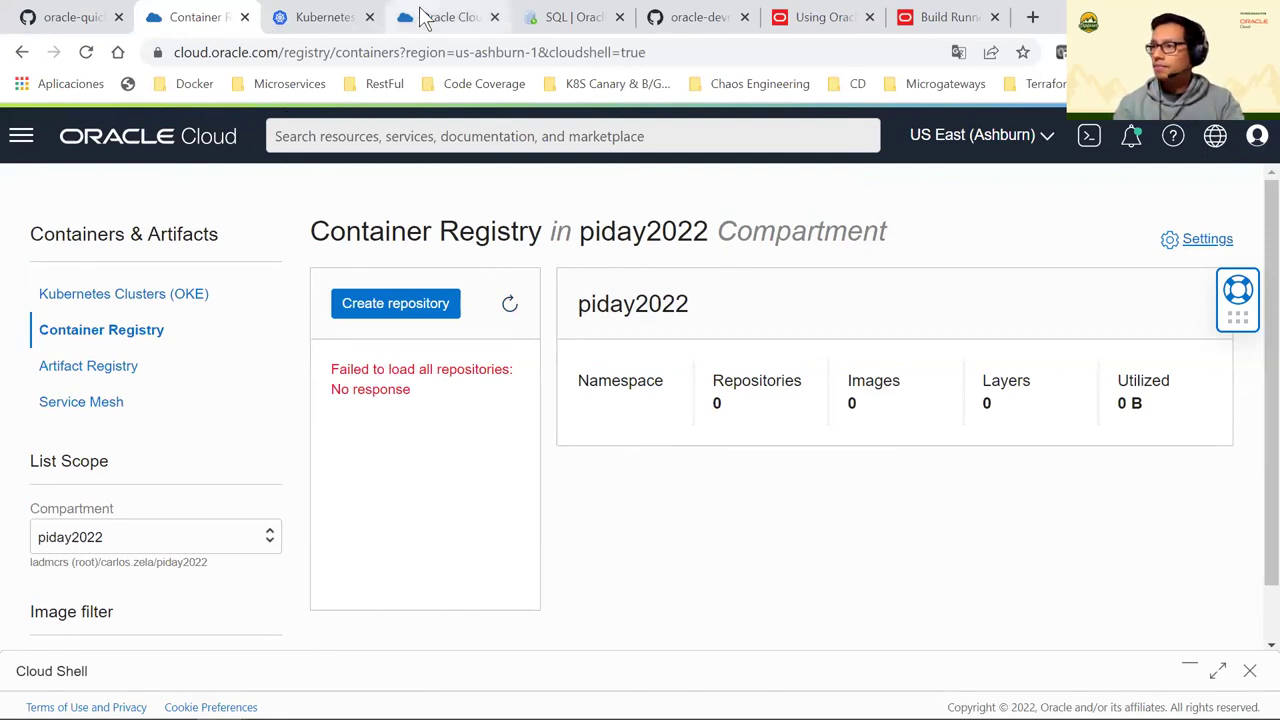
# Collapse the pipeline diagram and Deployment Progress panels so the deployment log fills the width
pyautogui.scroll(-2, 903, 390)
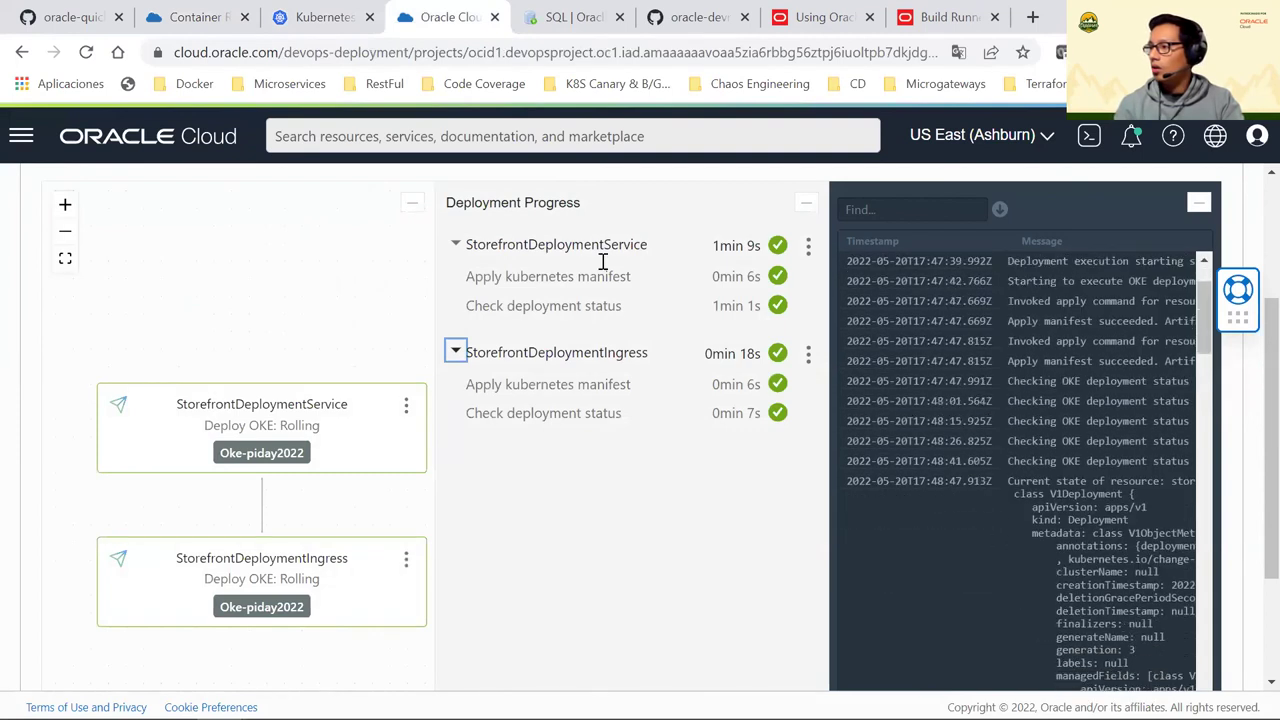
pyautogui.click(411, 202)
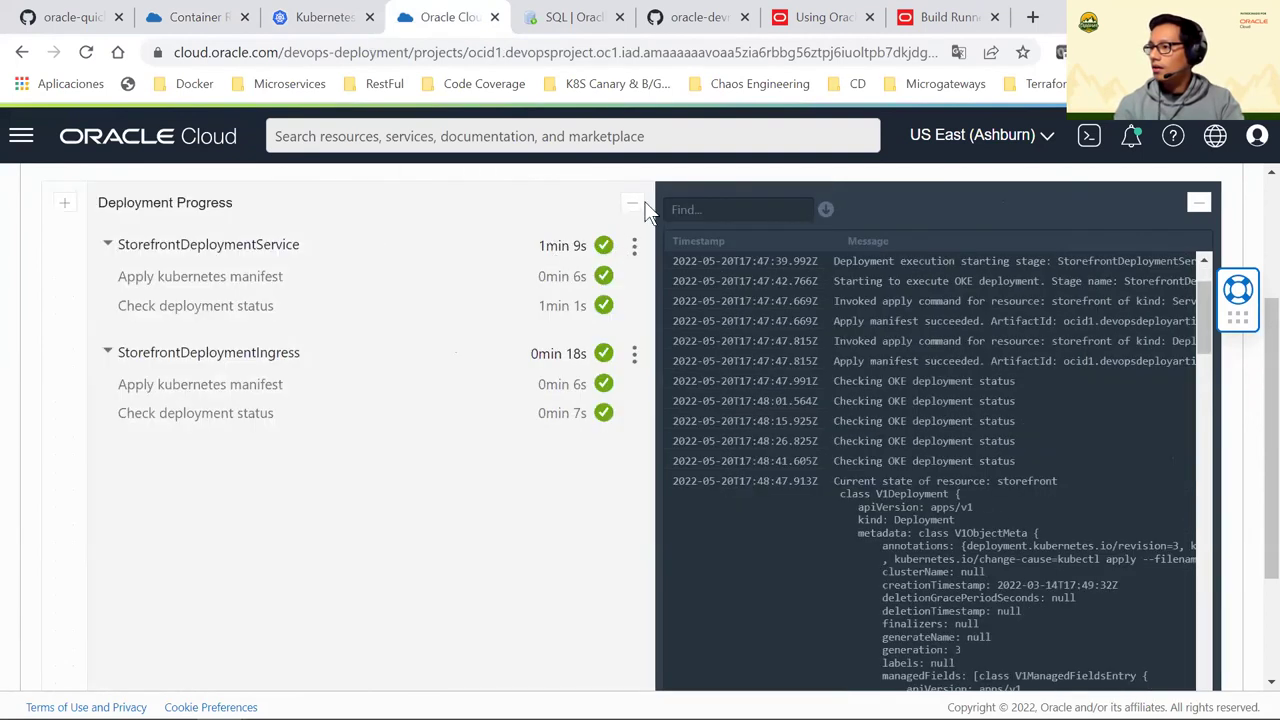
pyautogui.click(633, 204)
# Scroll down the deployment log to find the storefront:2.0.0 image line
pyautogui.scroll(-10, 687, 408)
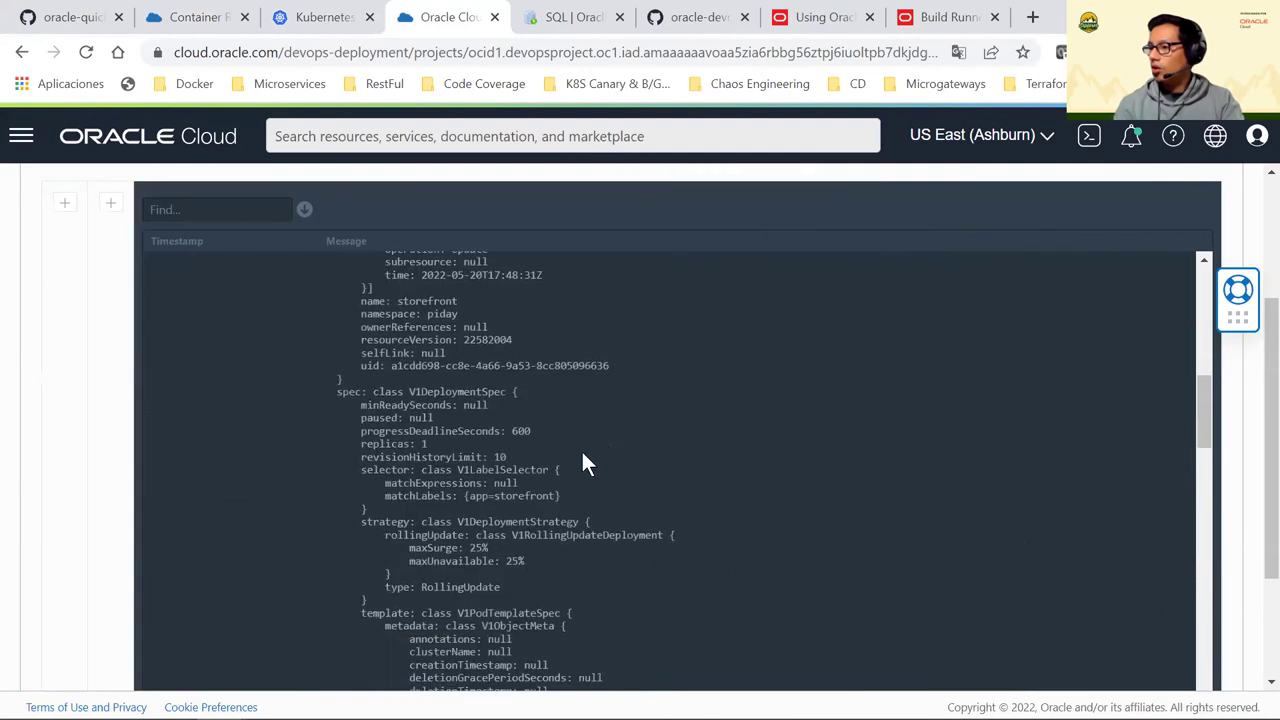
pyautogui.scroll(-4, 510, 484)
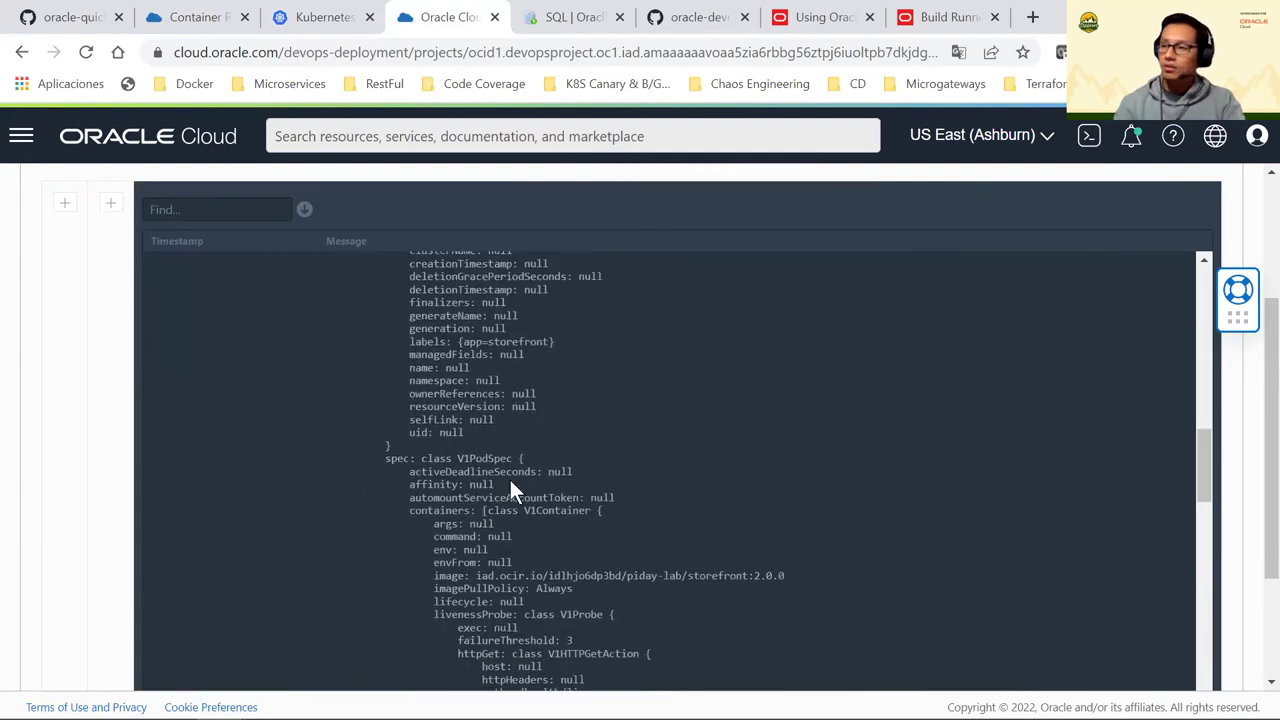
pyautogui.scroll(-7, 510, 484)
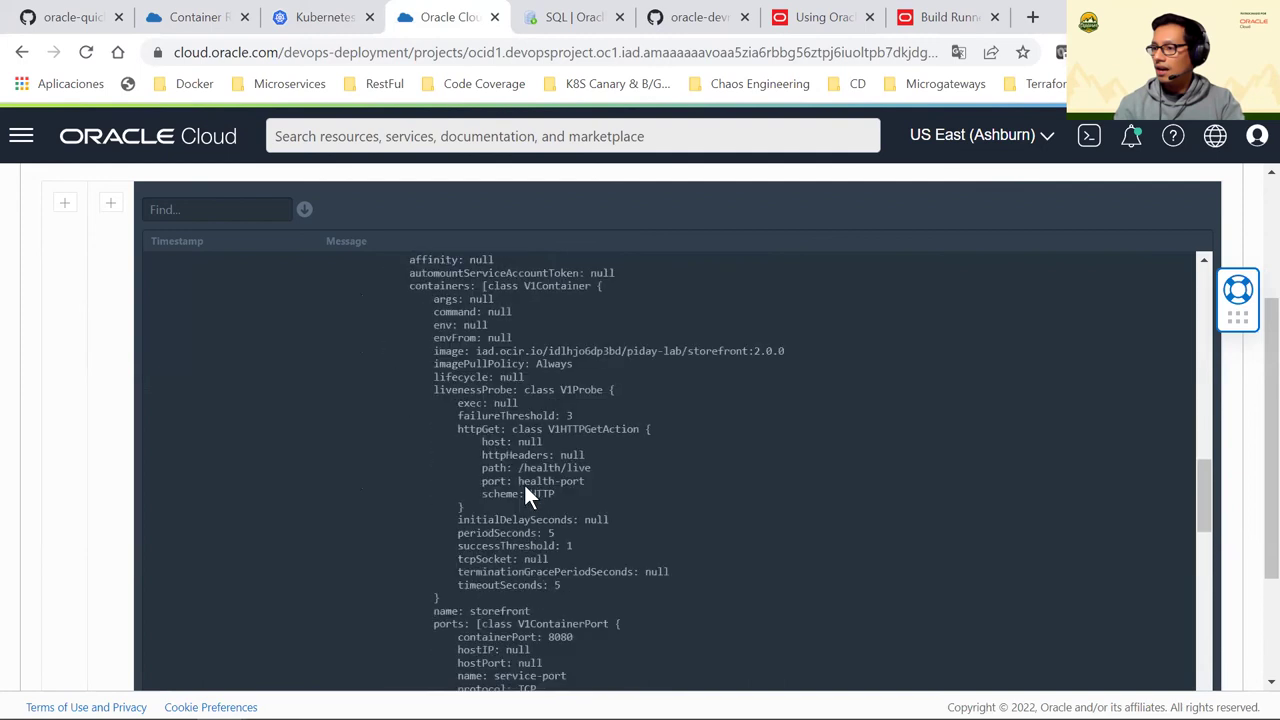
pyautogui.scroll(-3, 530, 483)
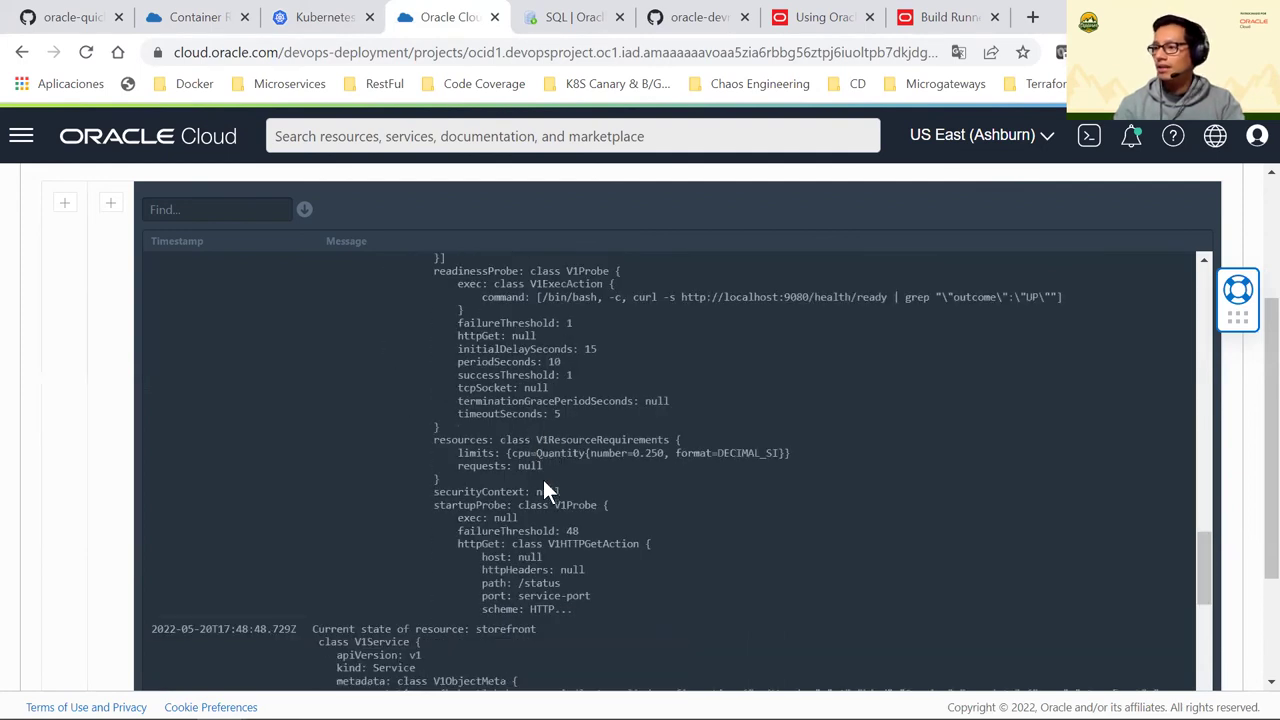
pyautogui.scroll(-2, 550, 469)
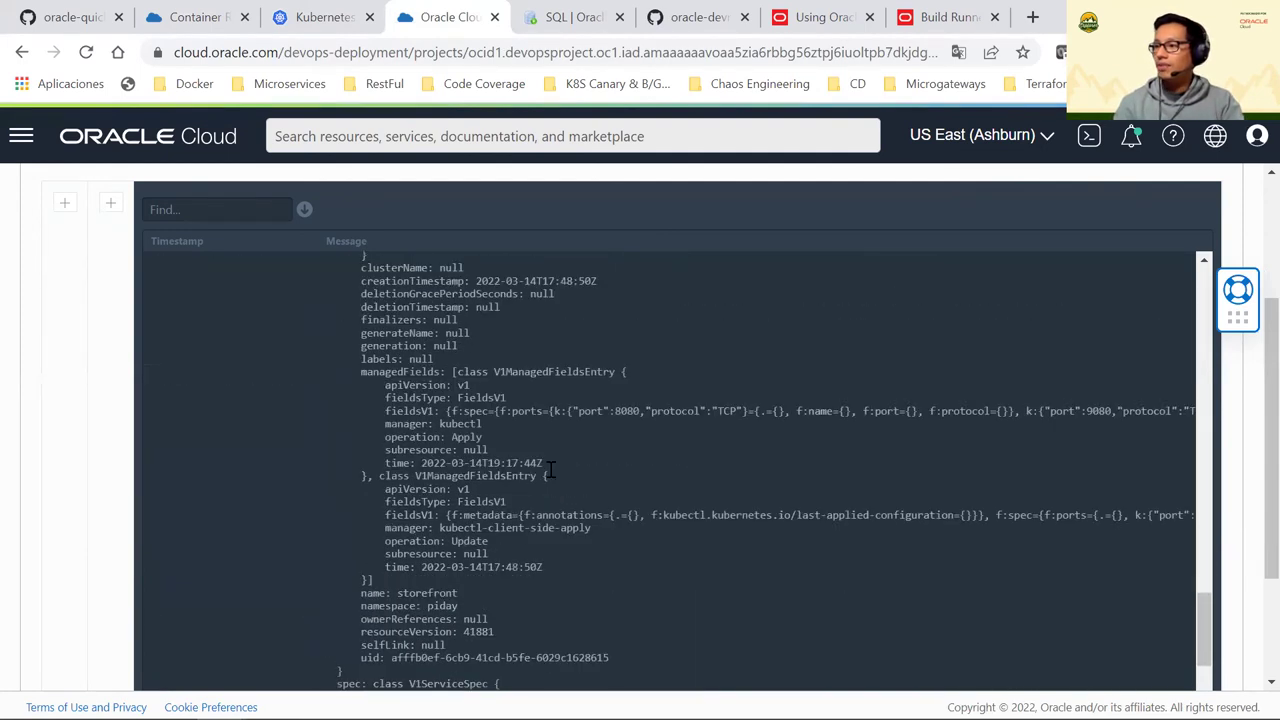
pyautogui.scroll(1, 579, 462)
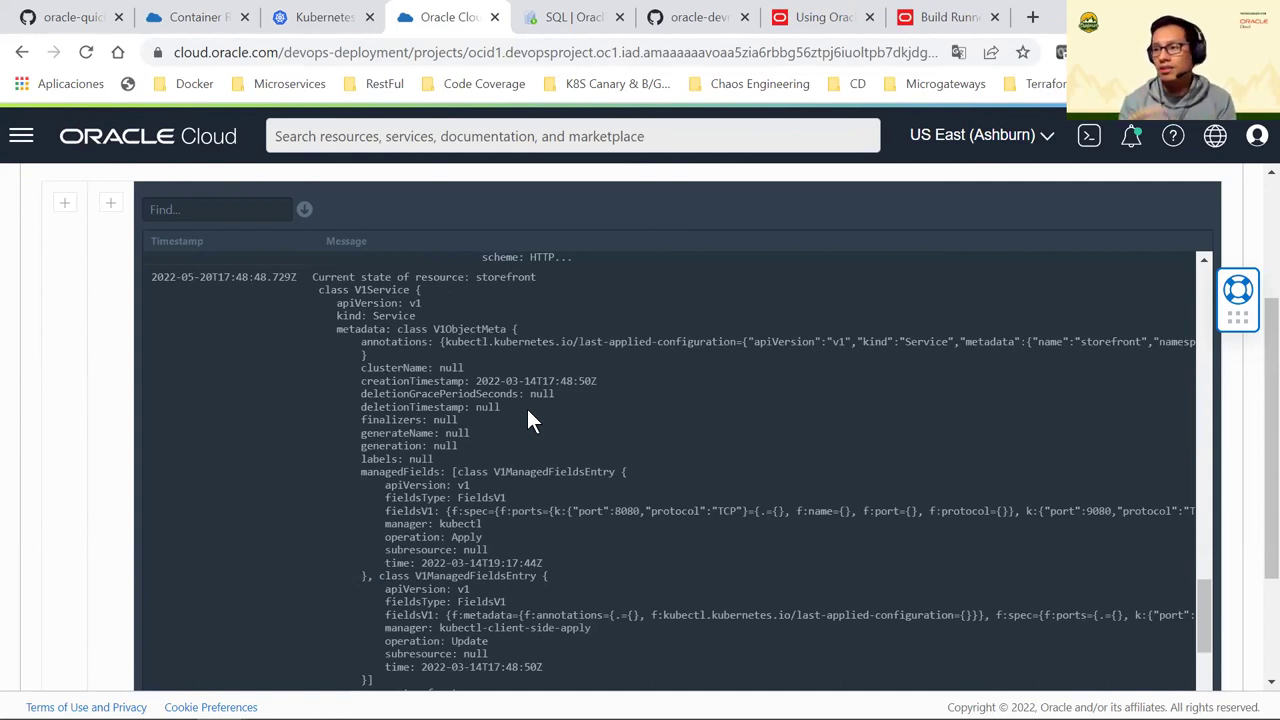
# Check the storefront ingress lines and 'All stages complete', then scroll back up
pyautogui.scroll(-15, 528, 410)
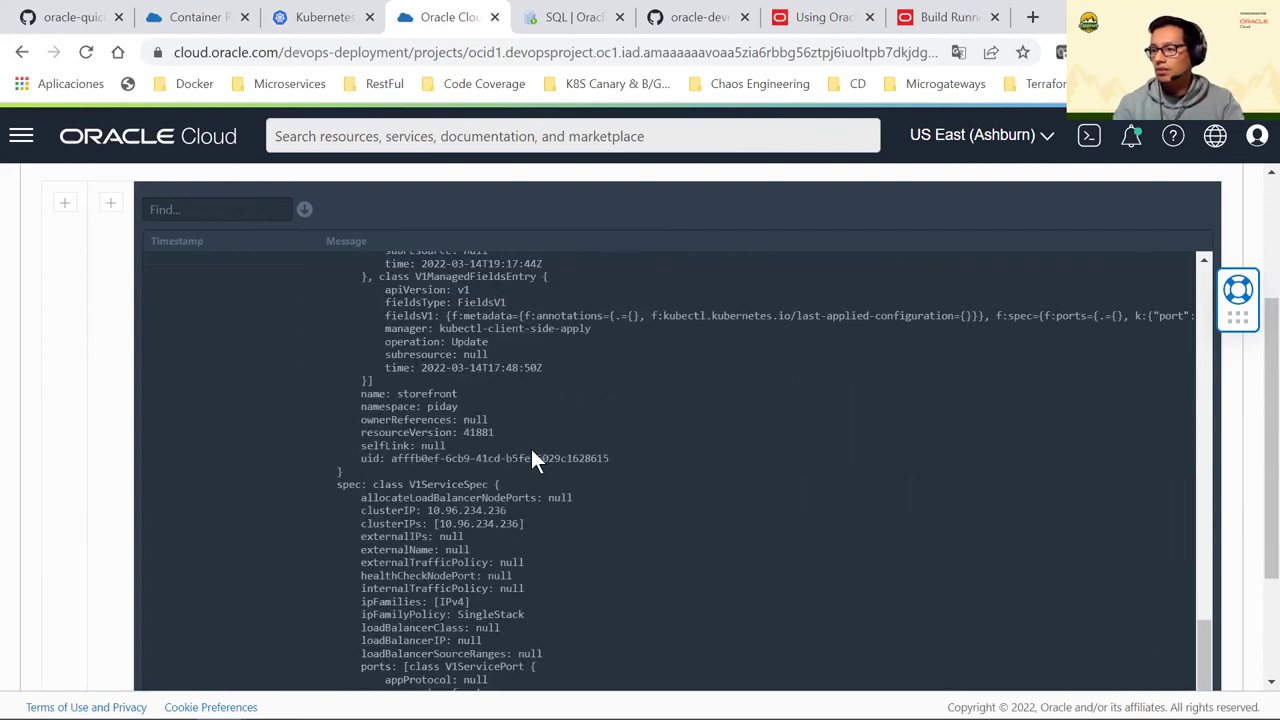
pyautogui.scroll(-1, 539, 490)
pyautogui.moveTo(369, 466); pyautogui.dragTo(591, 538)
pyautogui.click(490, 561)
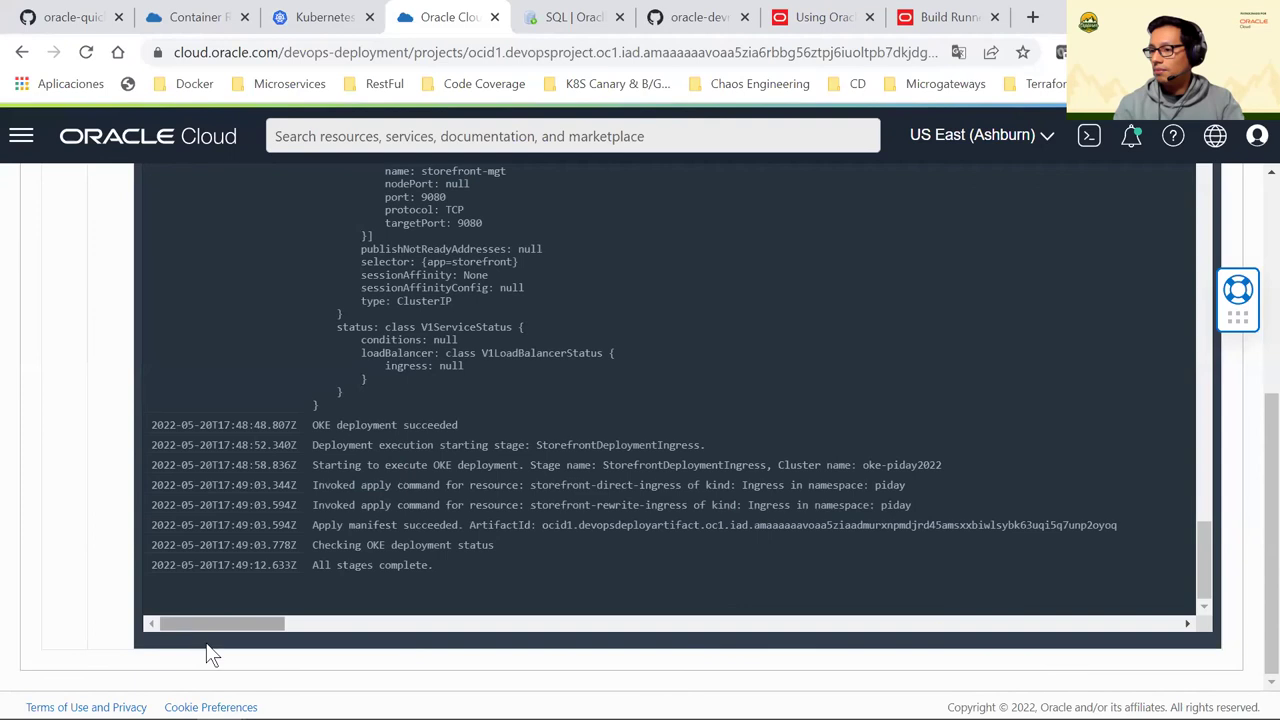
pyautogui.scroll(10, 1003, 428)
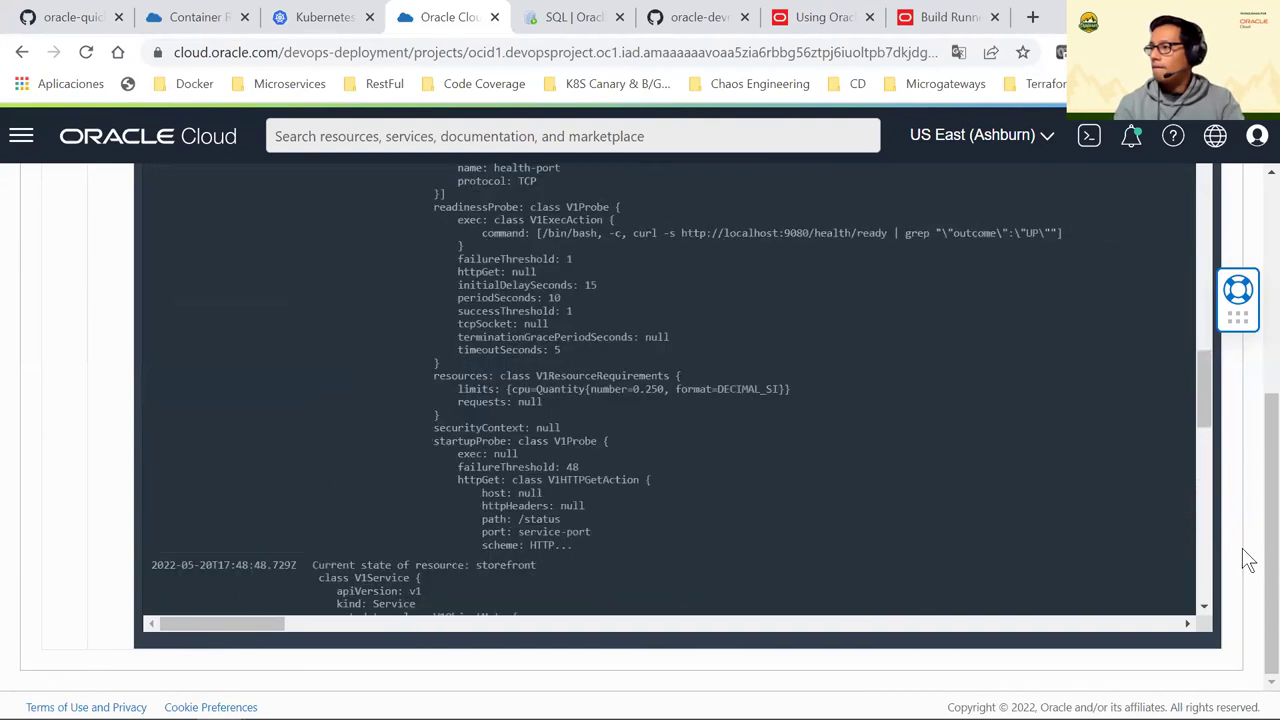
pyautogui.scroll(4, 1258, 452)
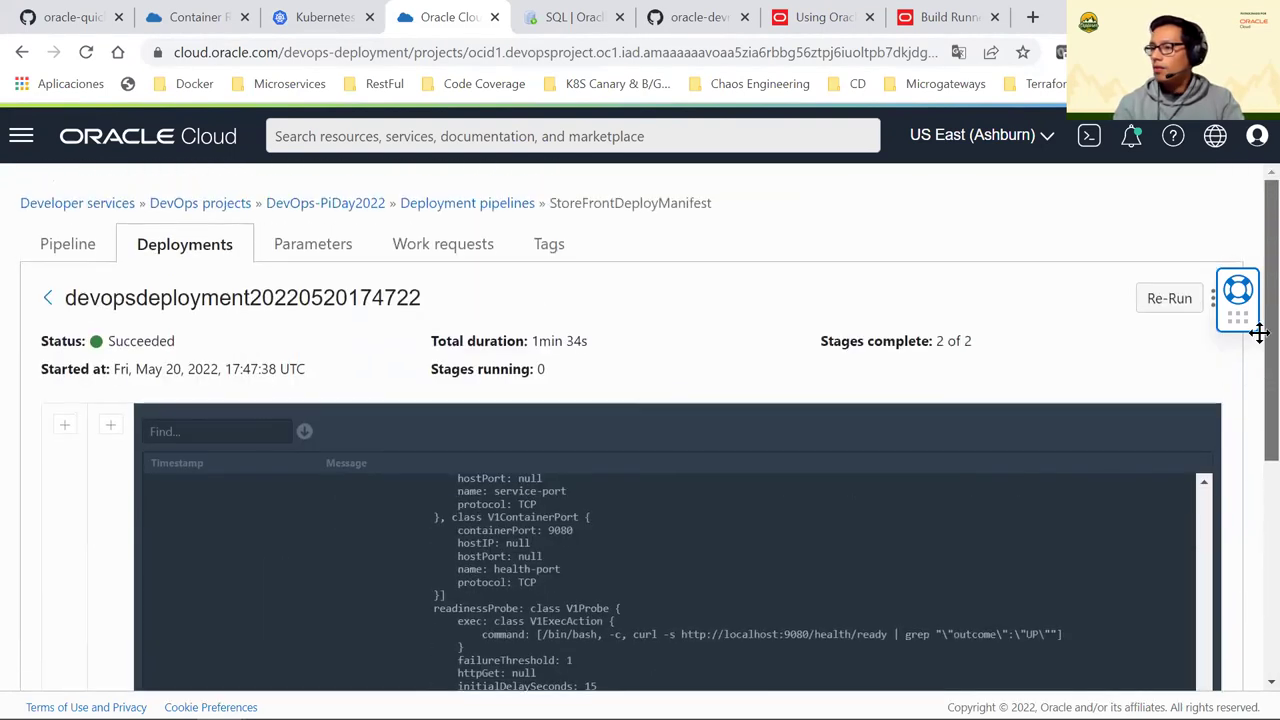
# Show the StoreFrontDeployManifest pipeline's stages, then switch to the '¿Porque OCI DevOps?' slide
pyautogui.click(60, 248)
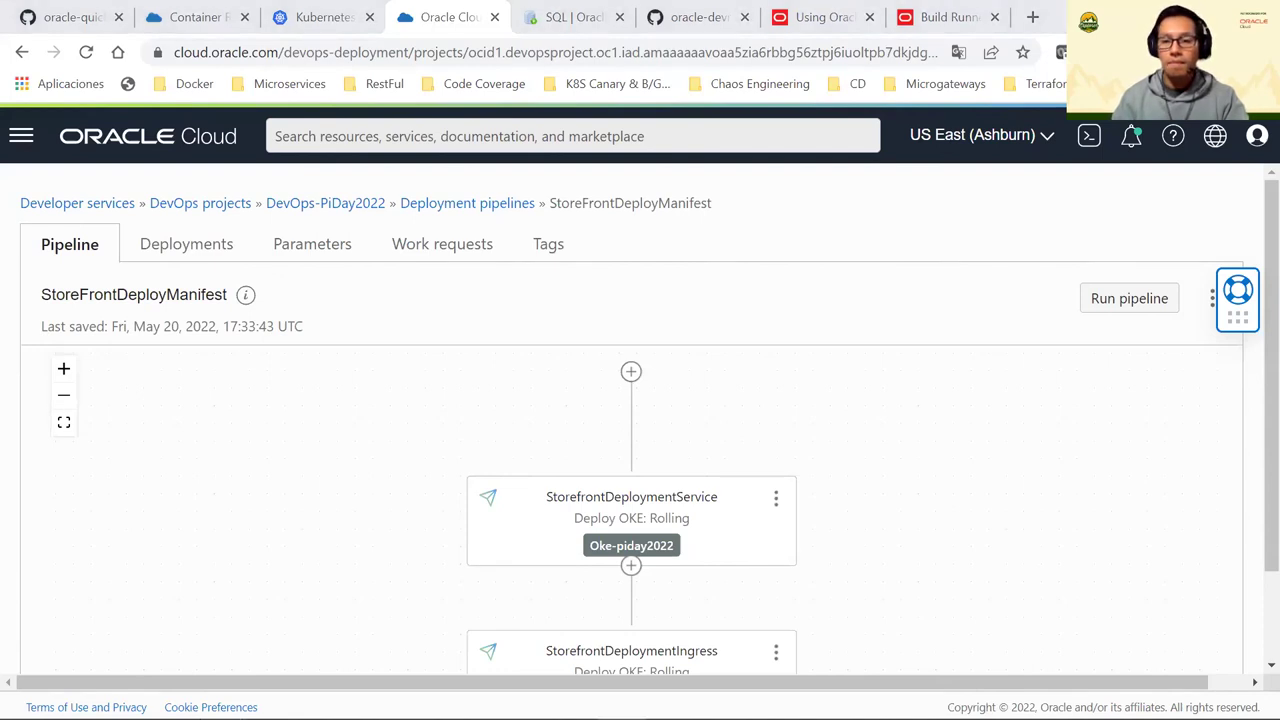
pyautogui.hotkey('alt', 'Tab')
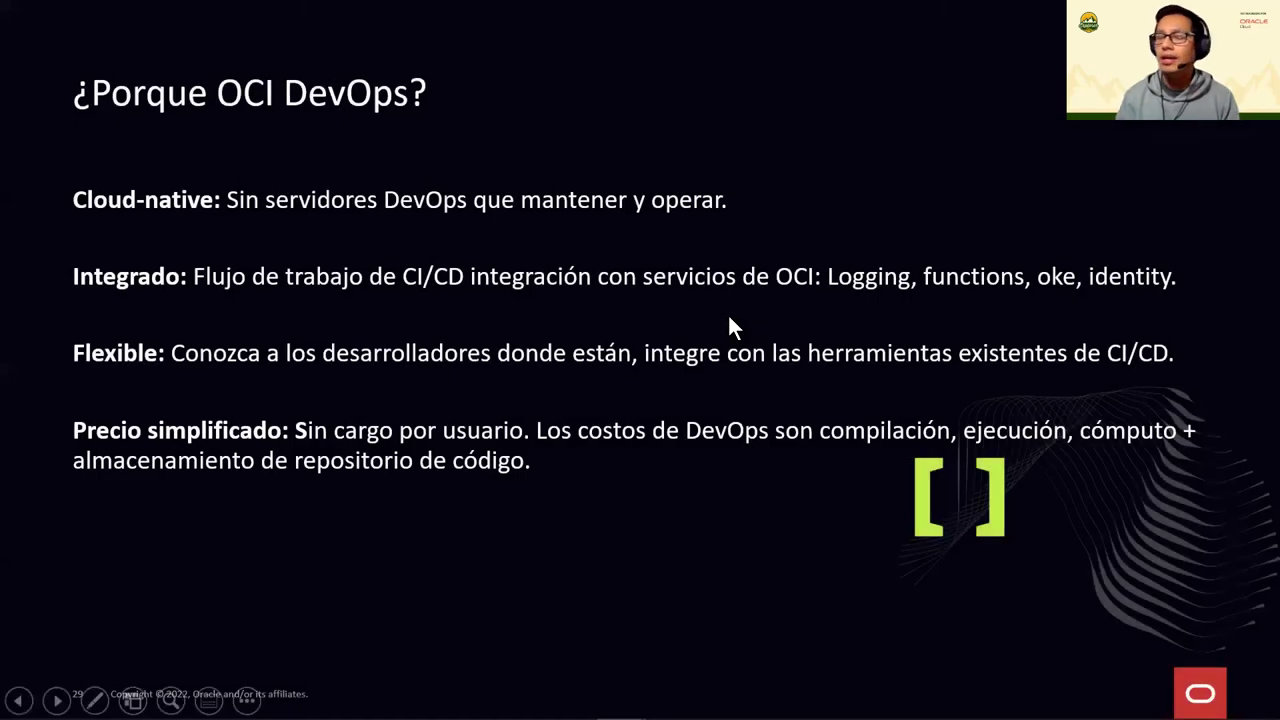